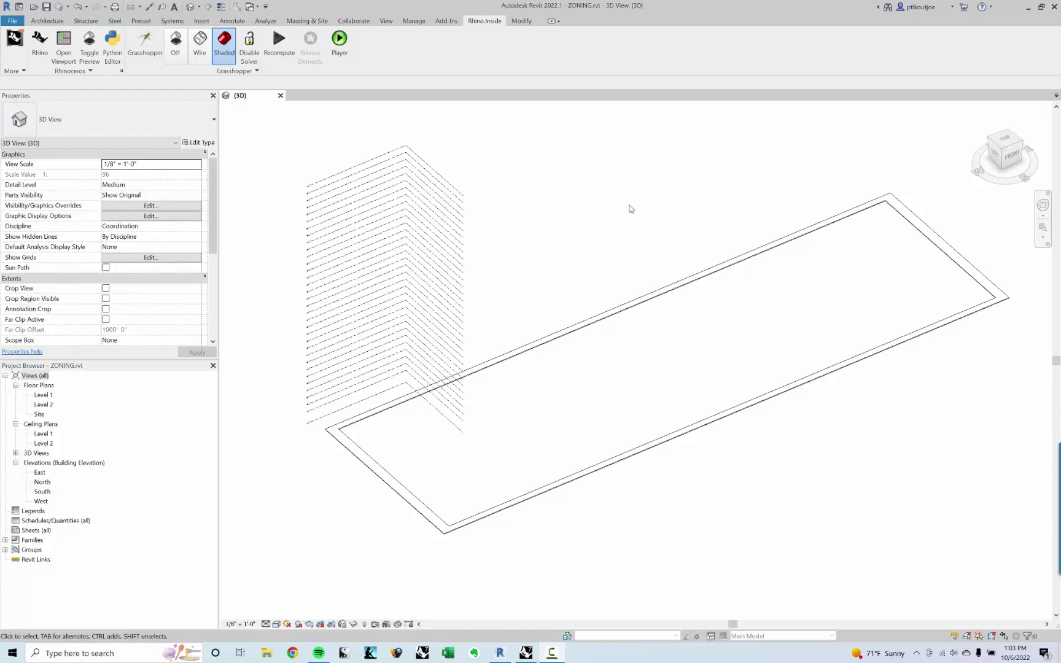
Select the sidewalk floor around the block in the 3D view to inspect its extent, then clear the selection.
middle_drag(633, 212, 621, 230)
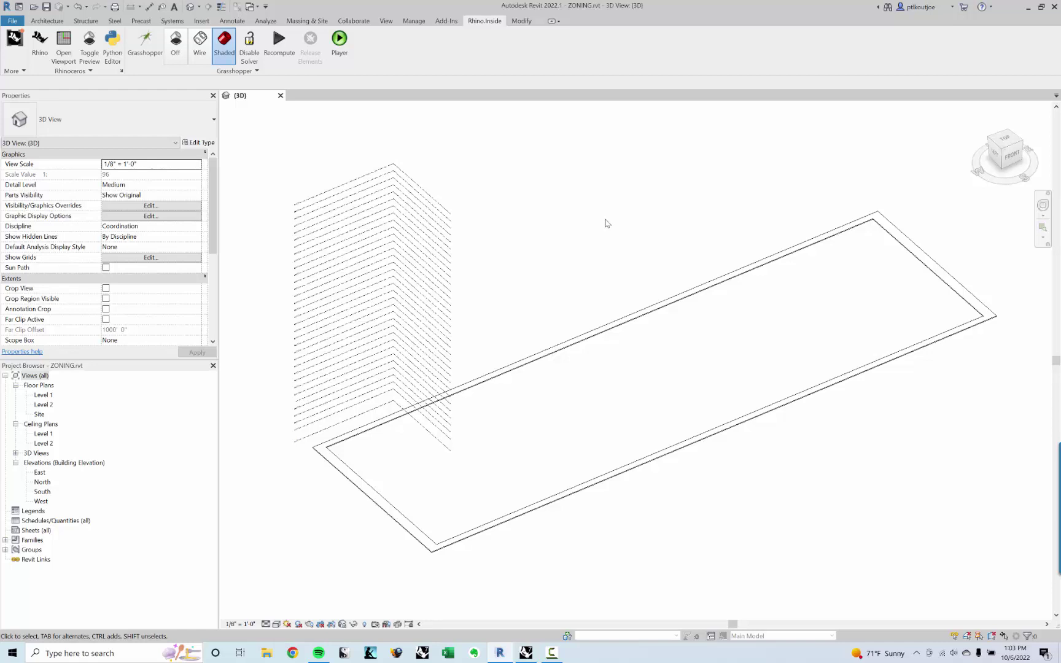
click(528, 357)
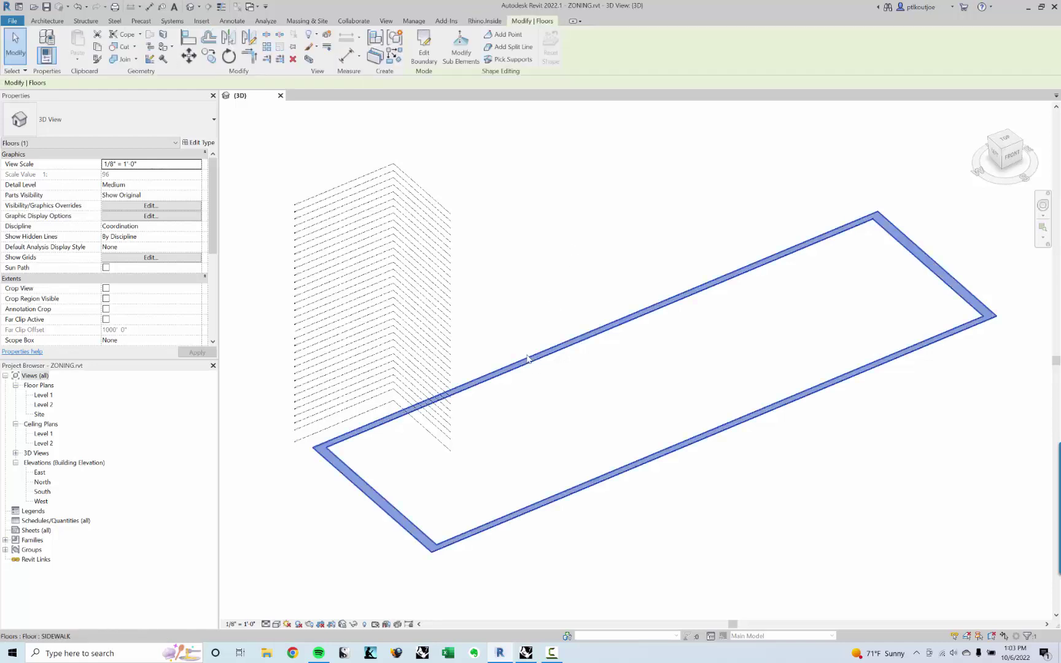
click(536, 409)
middle_drag(529, 424, 519, 433)
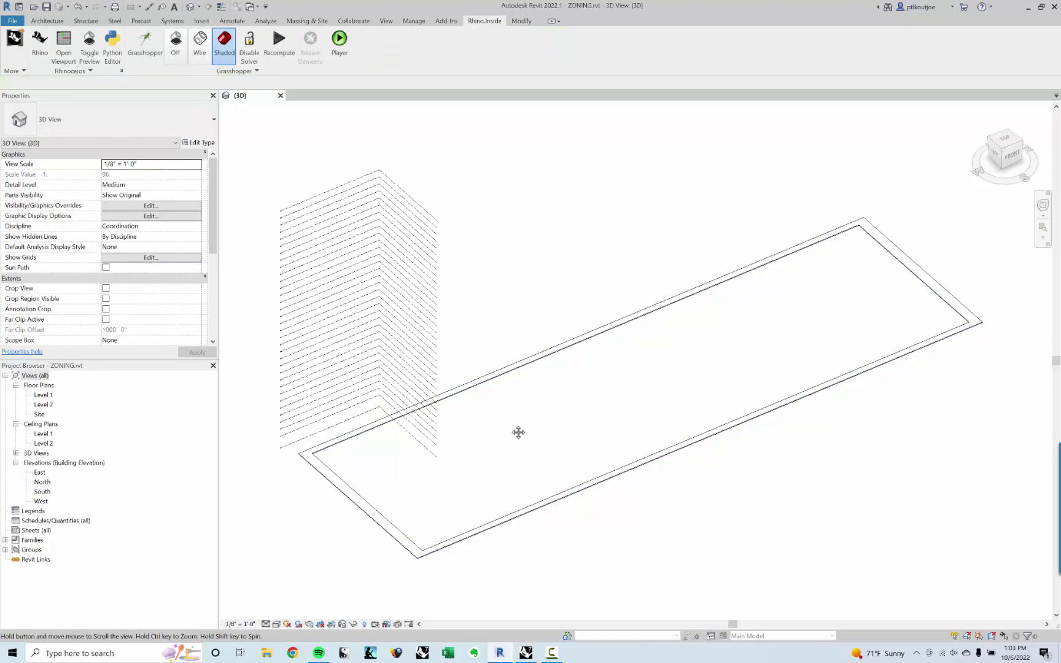
Open the Level 1 floor plan and check the long inner dimension of the sidewalk with a temporary aligned dimension.
double_click(43, 395)
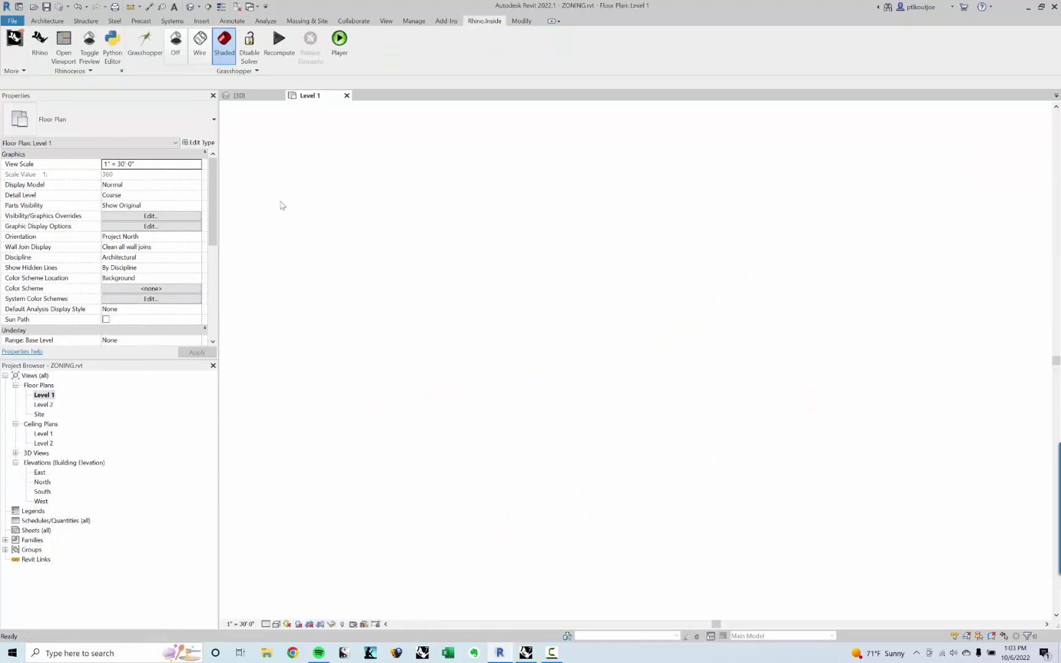
click(149, 7)
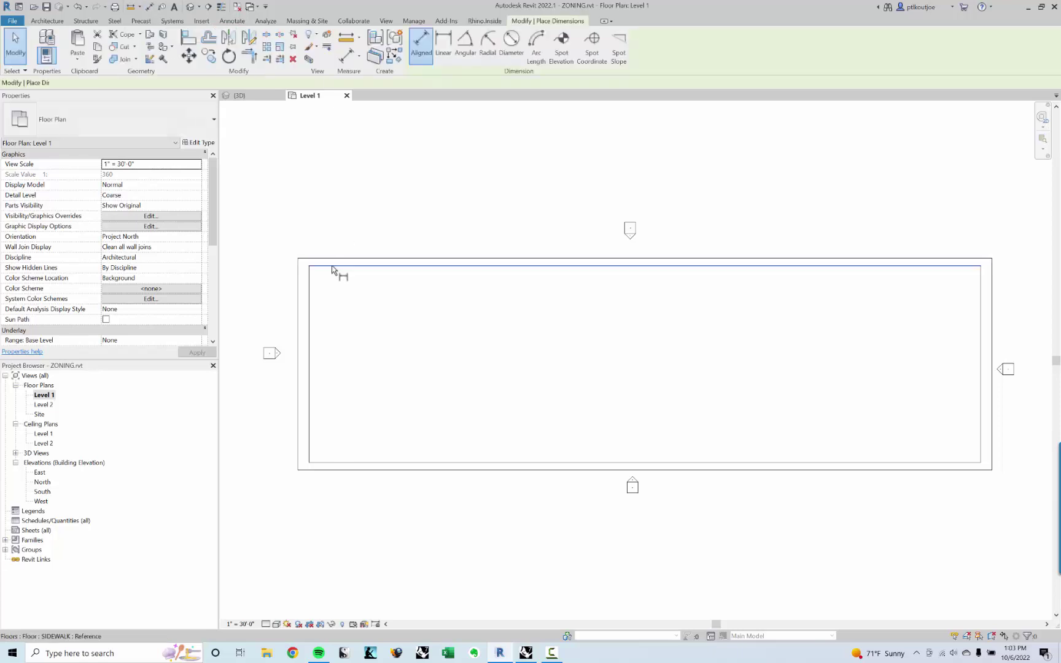
click(310, 291)
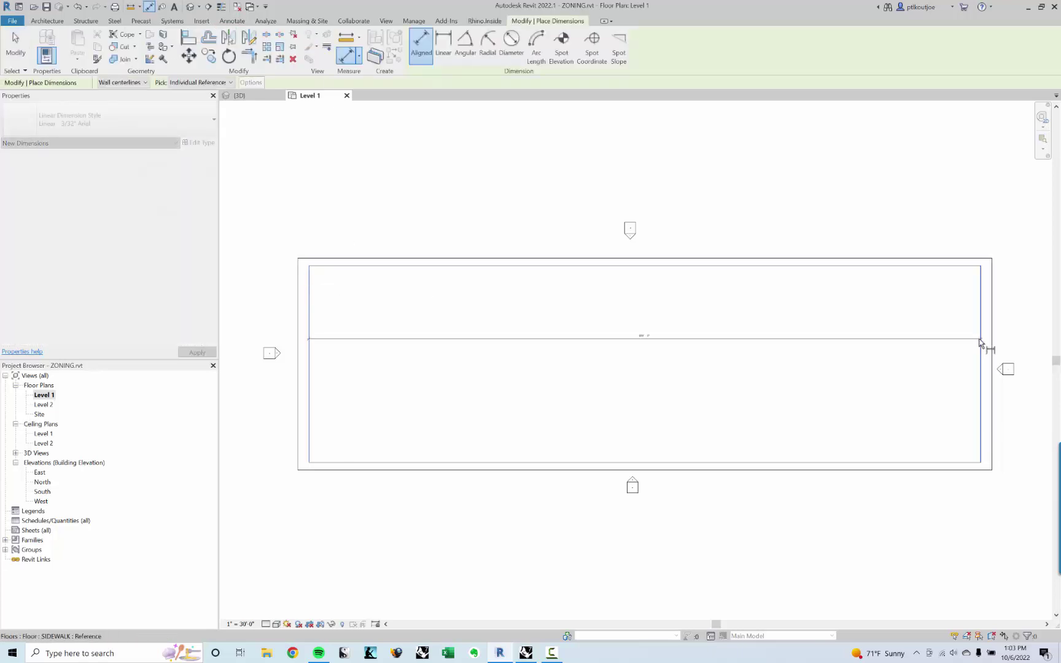
key(Escape)
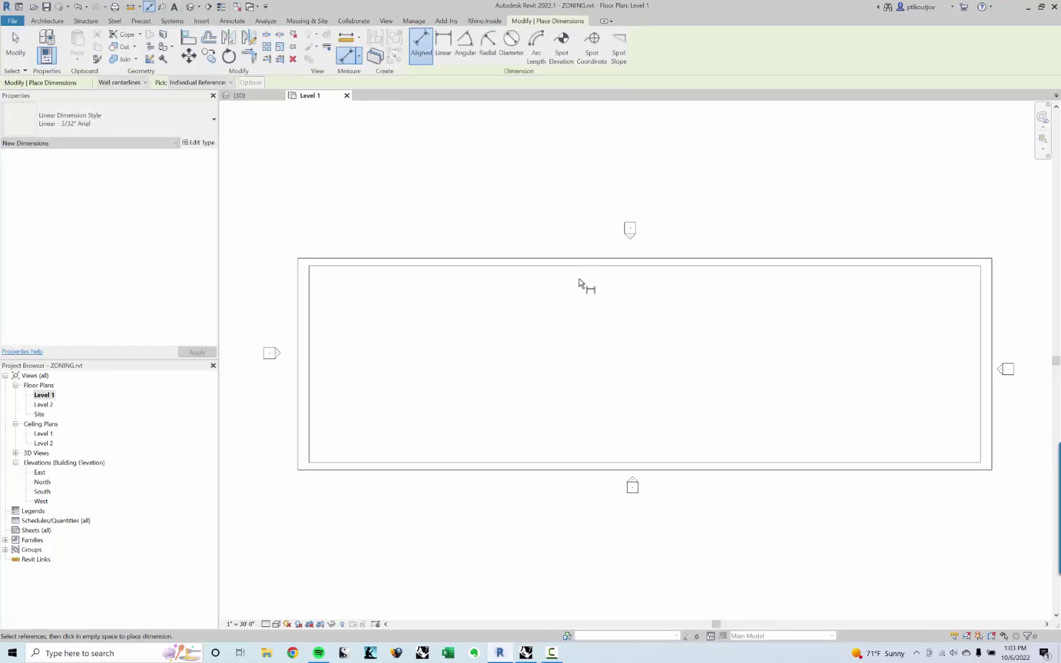
Check the short inner dimension between the long sidewalk edges with an aligned dimension, without placing it.
click(586, 268)
click(592, 462)
scroll(602, 427, up, 2)
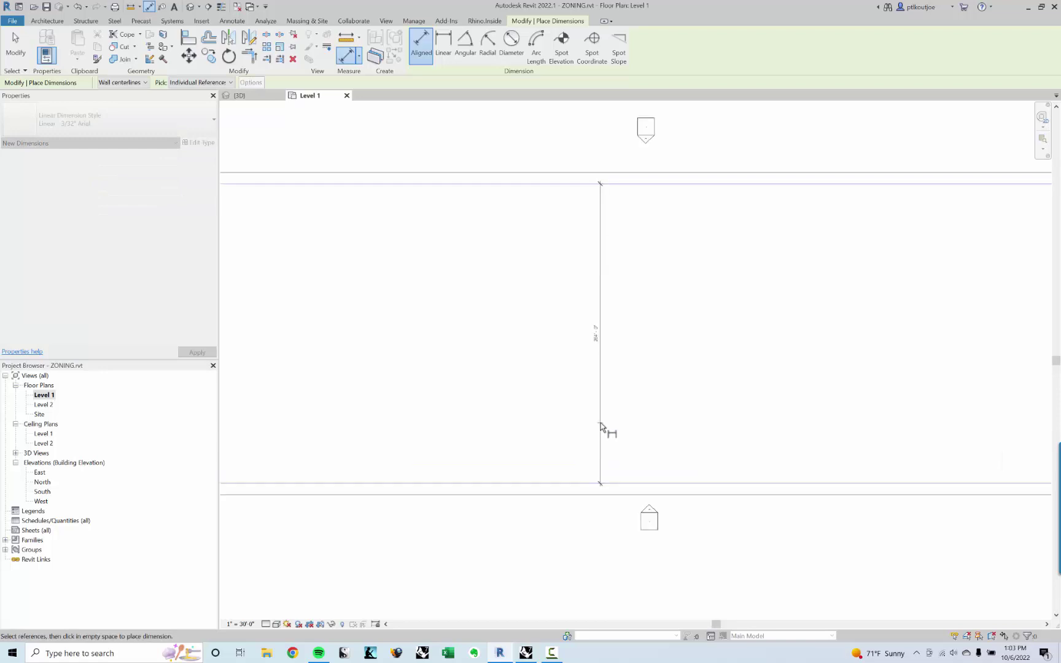
scroll(601, 425, down, 4)
key(Escape)
key(Escape)
scroll(344, 319, up, 3)
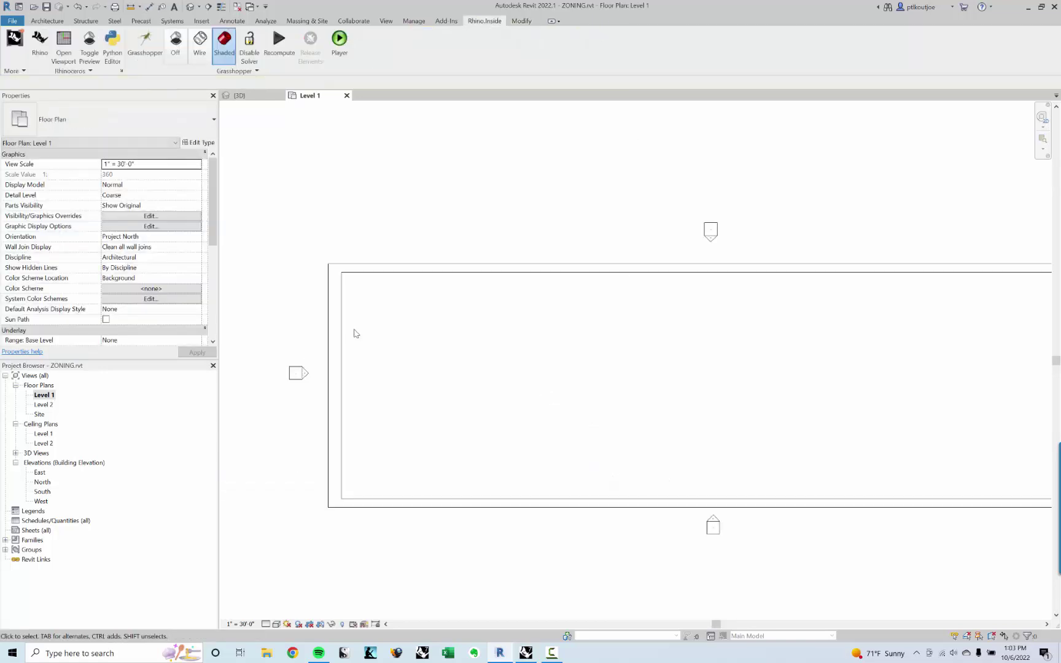
scroll(415, 249, down, 2)
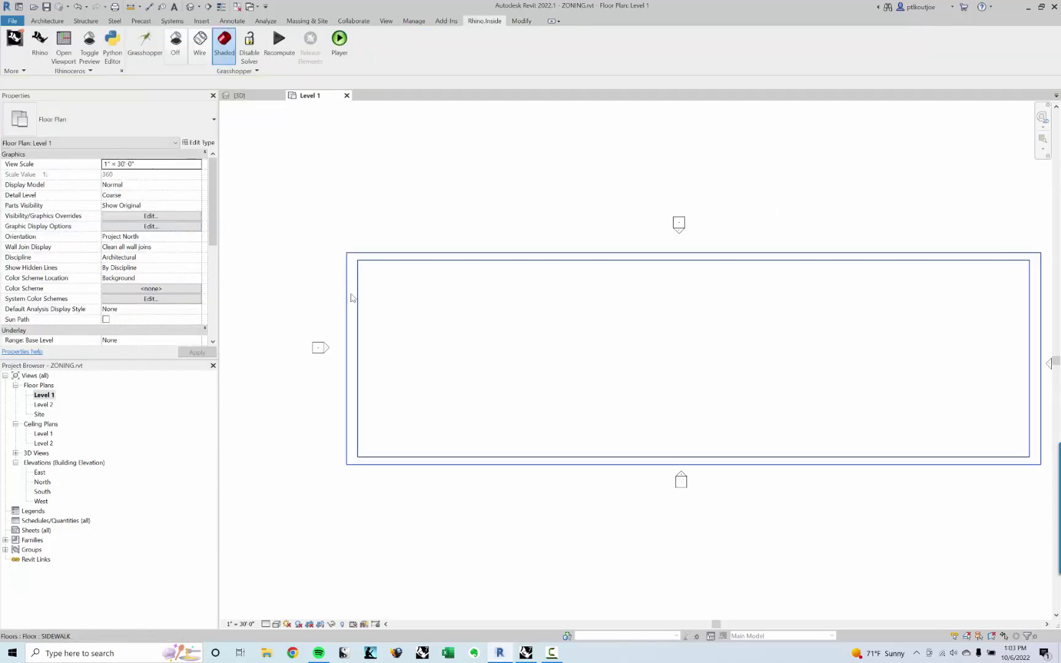
scroll(661, 344, down, 1)
scroll(419, 324, up, 3)
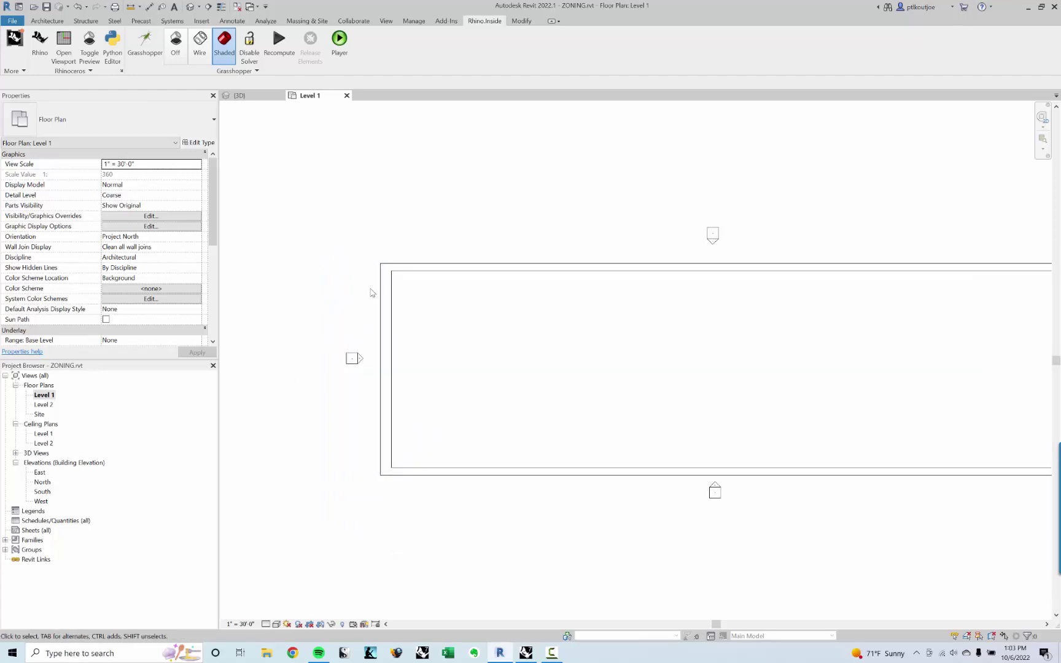
scroll(371, 294, down, 2)
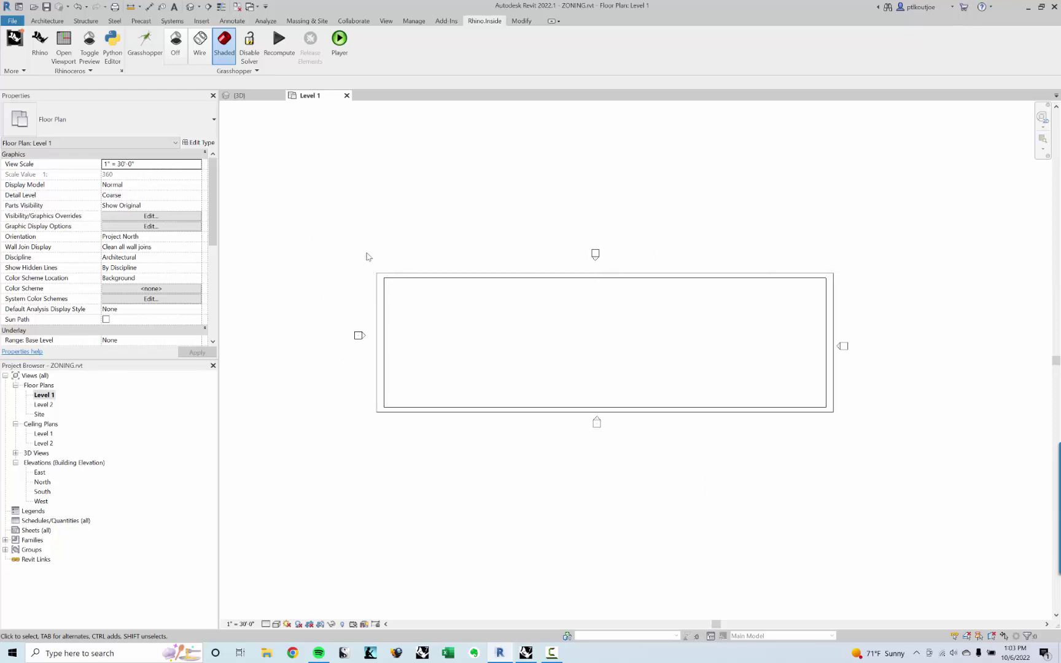
scroll(470, 234, up, 3)
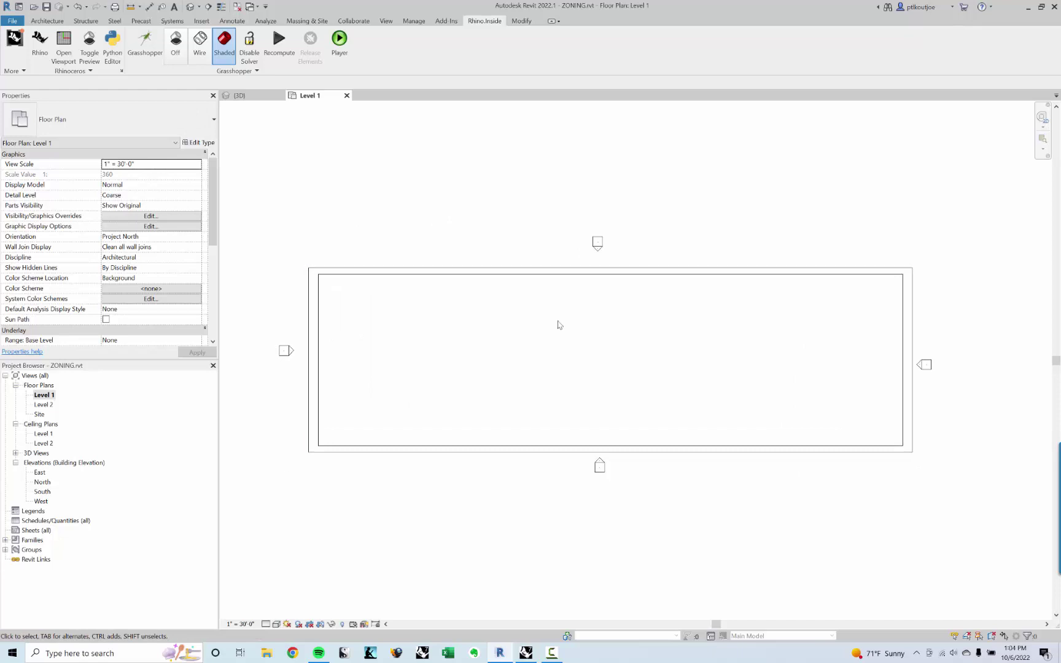
middle_drag(433, 368, 417, 355)
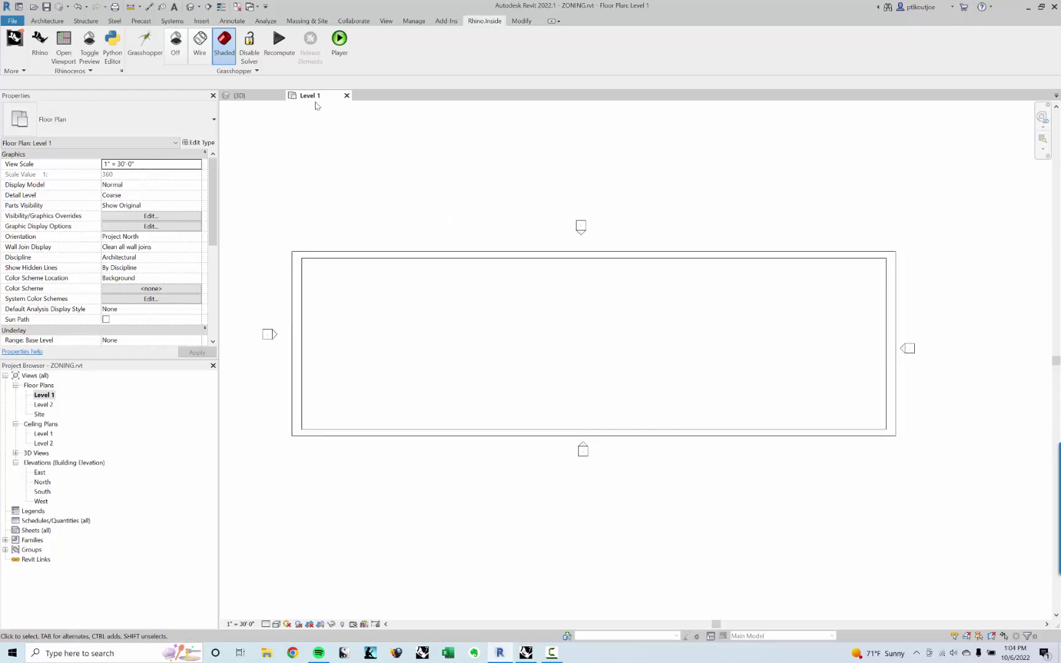
Open the default 3D view, orient it to the front, and examine the names and elevations of the lowest levels.
click(190, 6)
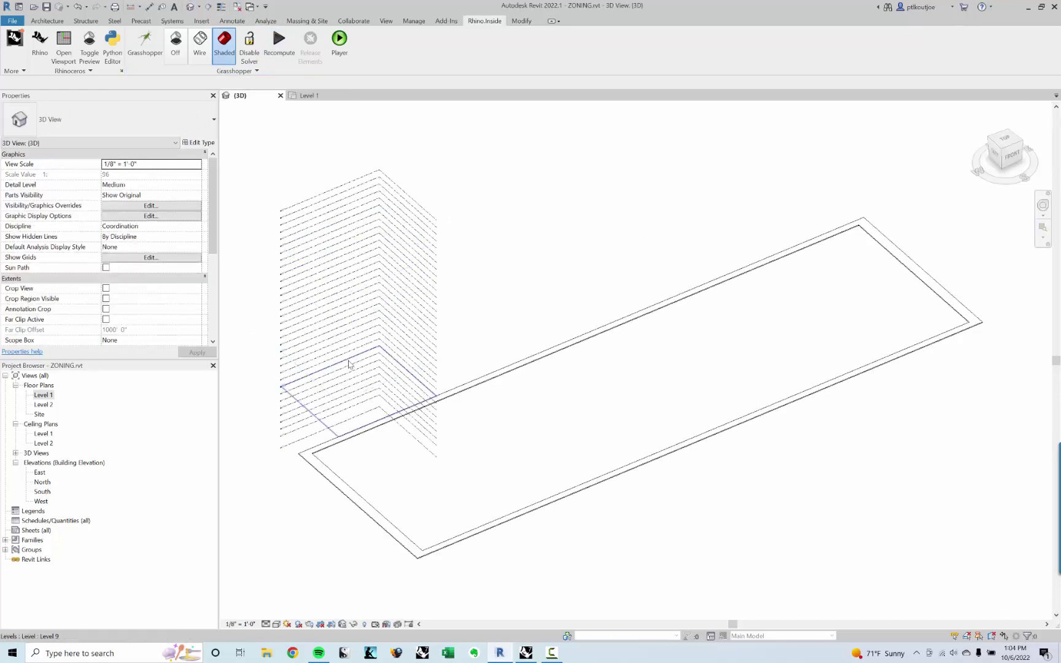
middle_drag(304, 421, 379, 331)
scroll(377, 330, up, 8)
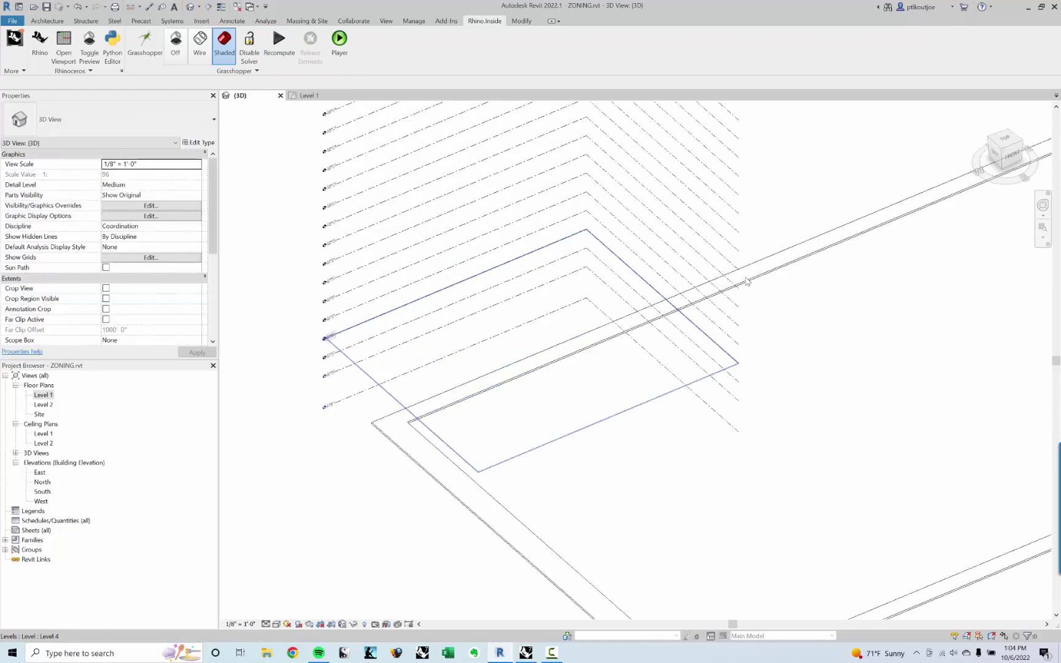
click(1012, 157)
scroll(393, 467, up, 8)
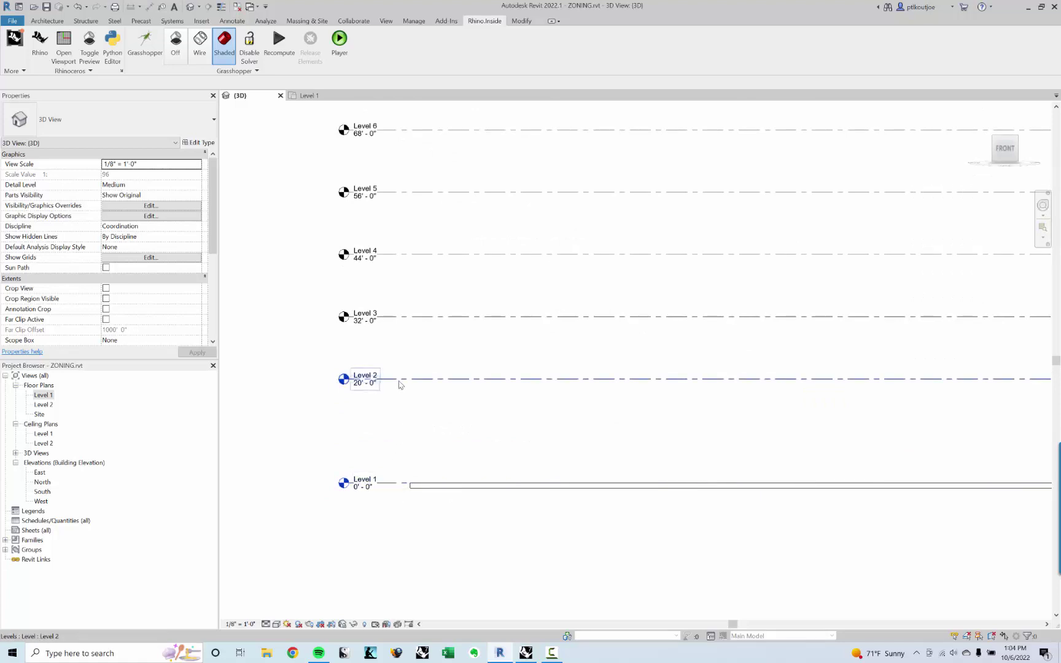
middle_drag(405, 408, 435, 410)
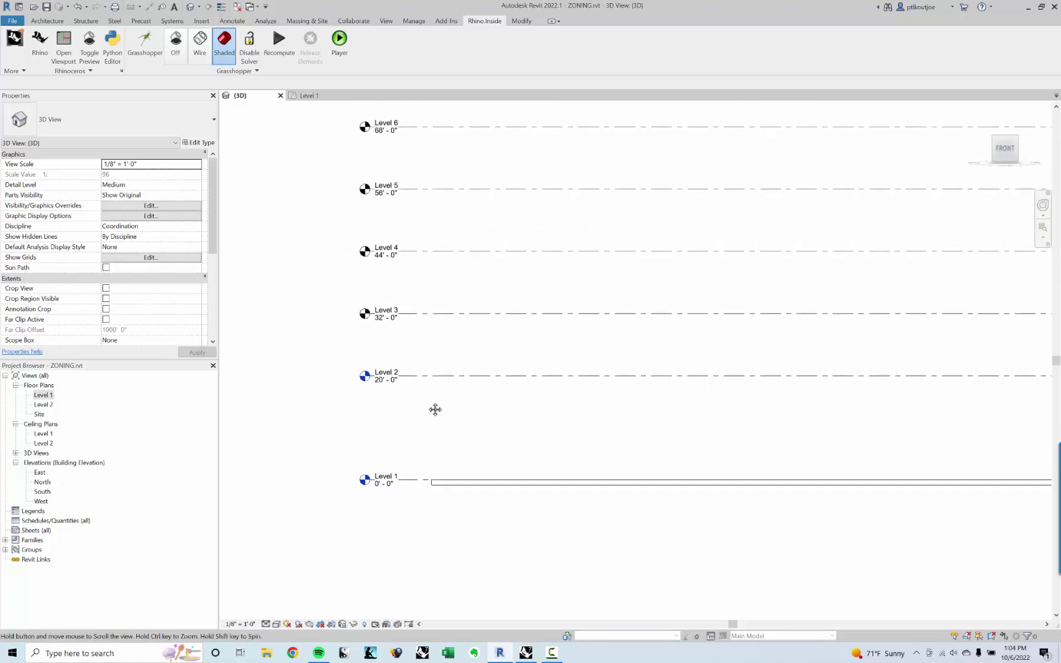
scroll(434, 396, down, 1)
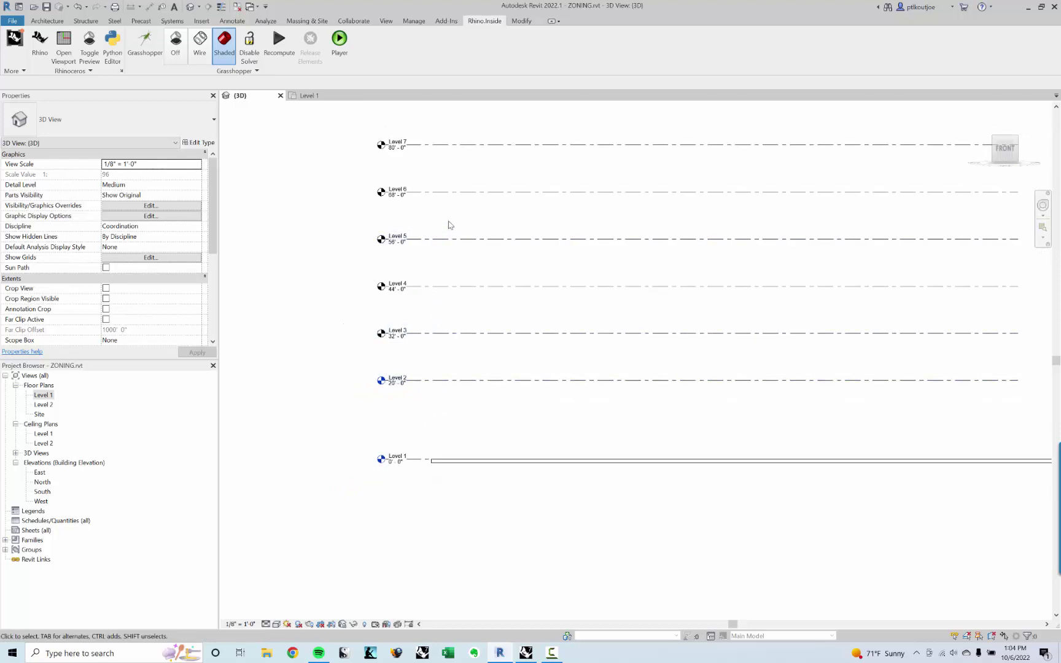
Examine the upper levels in the front-facing 3D view up to the topmost one.
scroll(448, 224, down, 4)
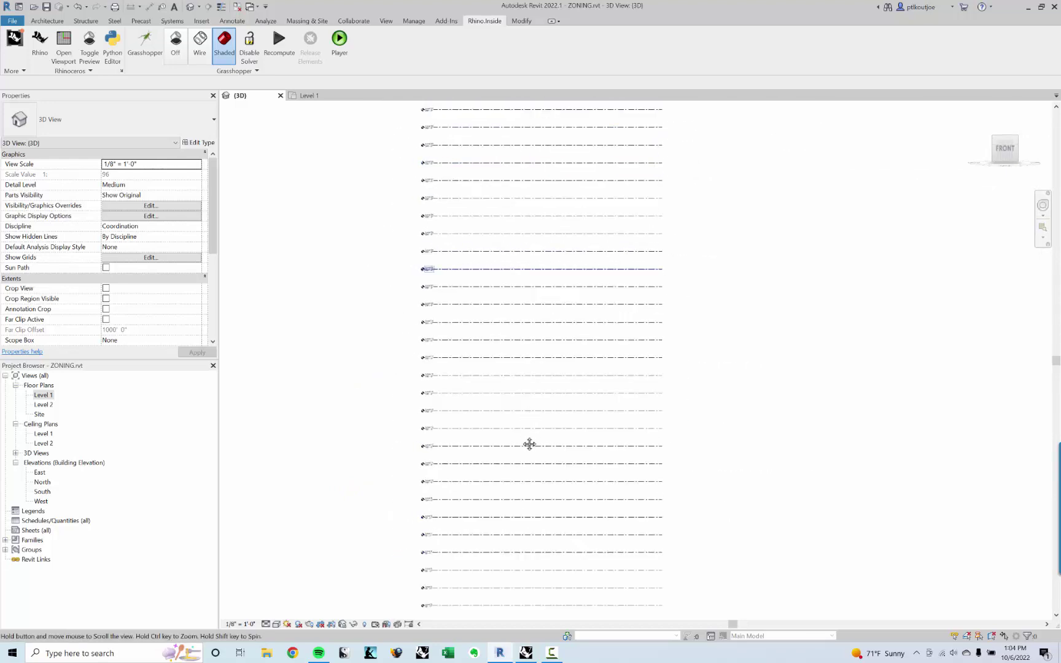
scroll(467, 282, up, 7)
scroll(393, 385, down, 6)
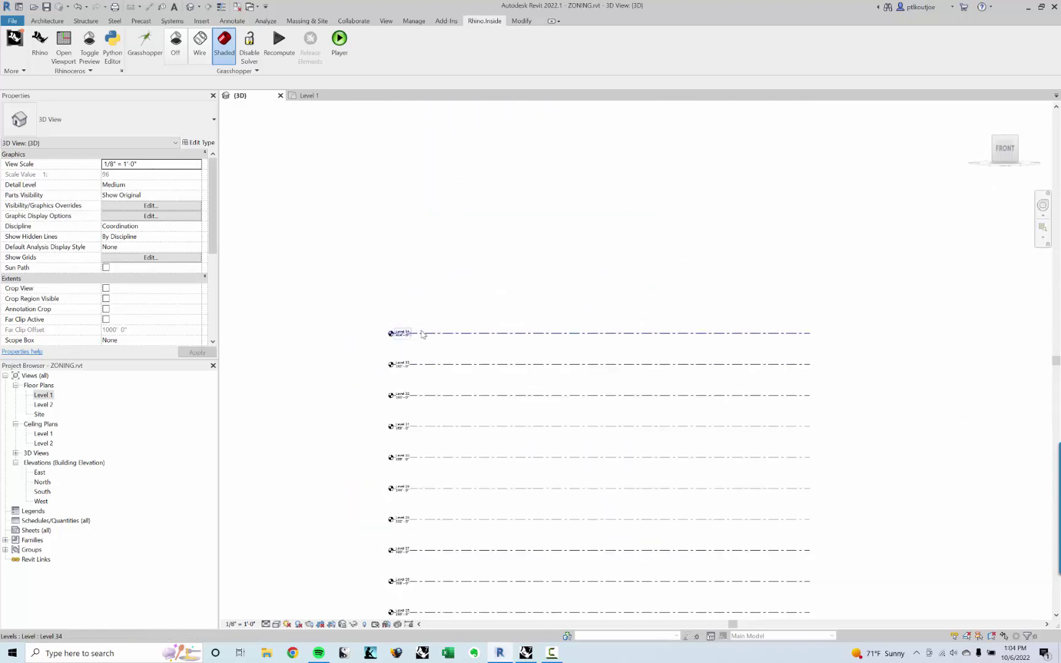
middle_drag(534, 413, 529, 384)
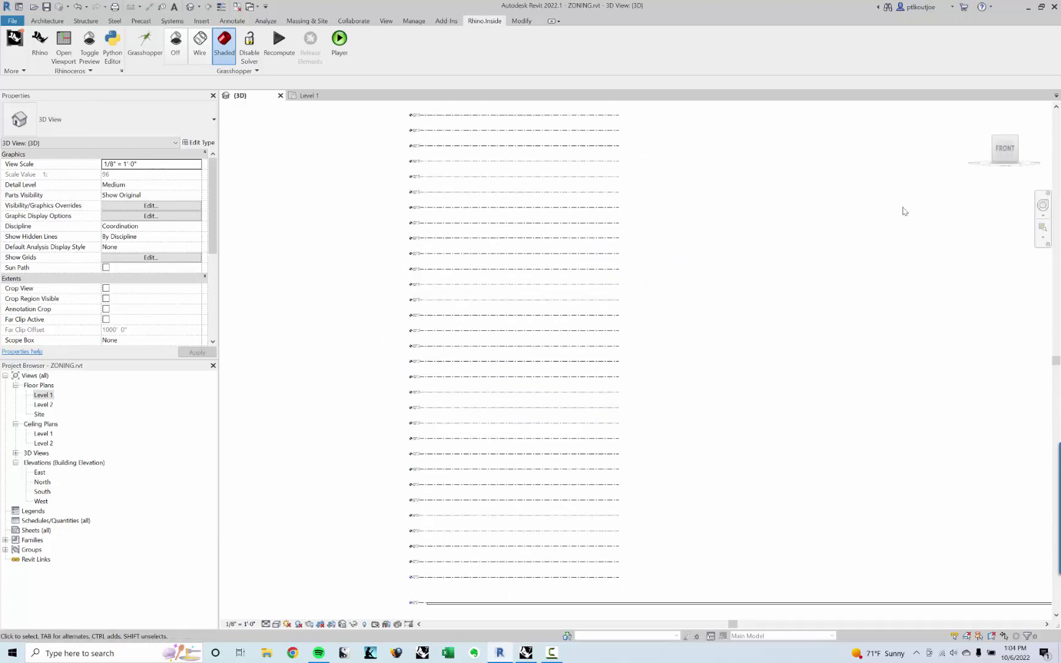
Return the 3D view to an isometric orientation and review the level stack together with the sidewalk outline.
click(994, 141)
middle_drag(614, 400, 617, 360)
scroll(568, 390, up, 1)
middle_drag(576, 440, 565, 418)
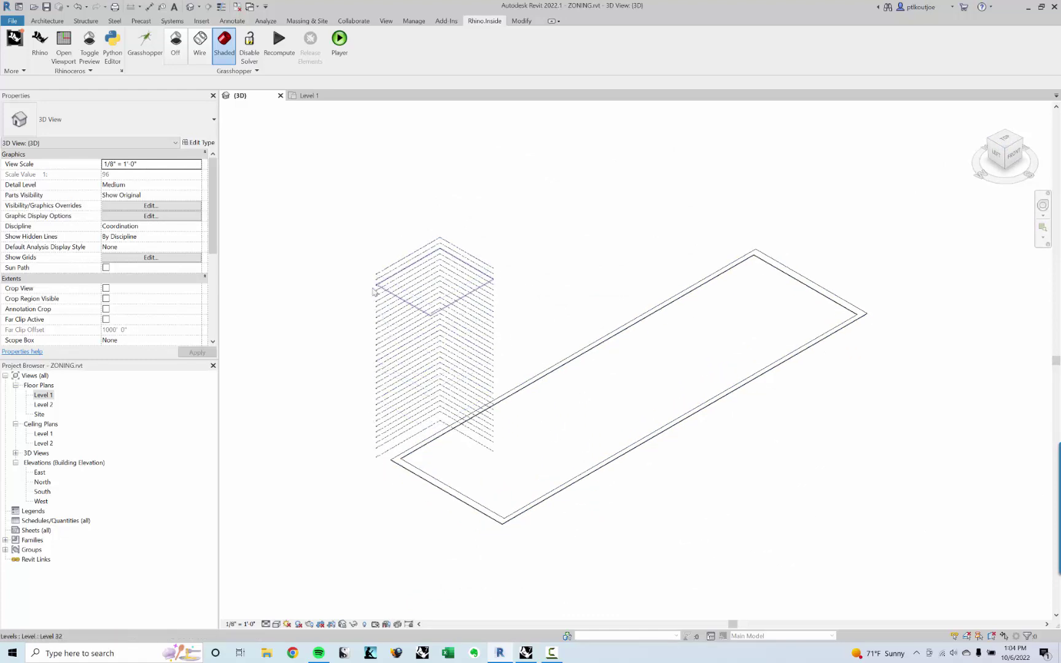
middle_drag(490, 240, 479, 229)
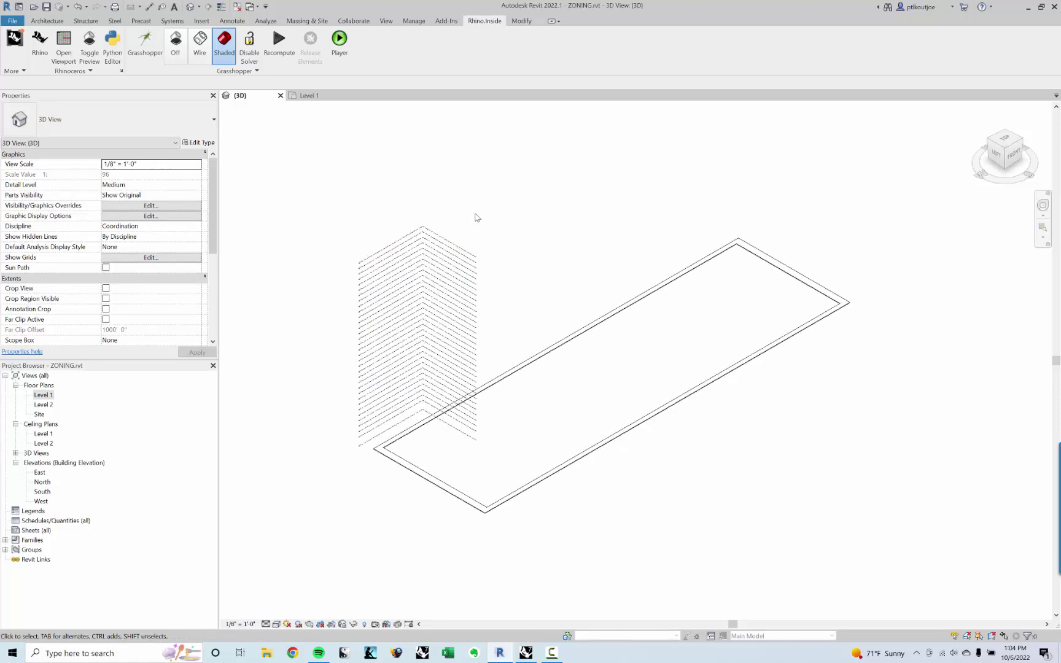
middle_drag(559, 239, 558, 241)
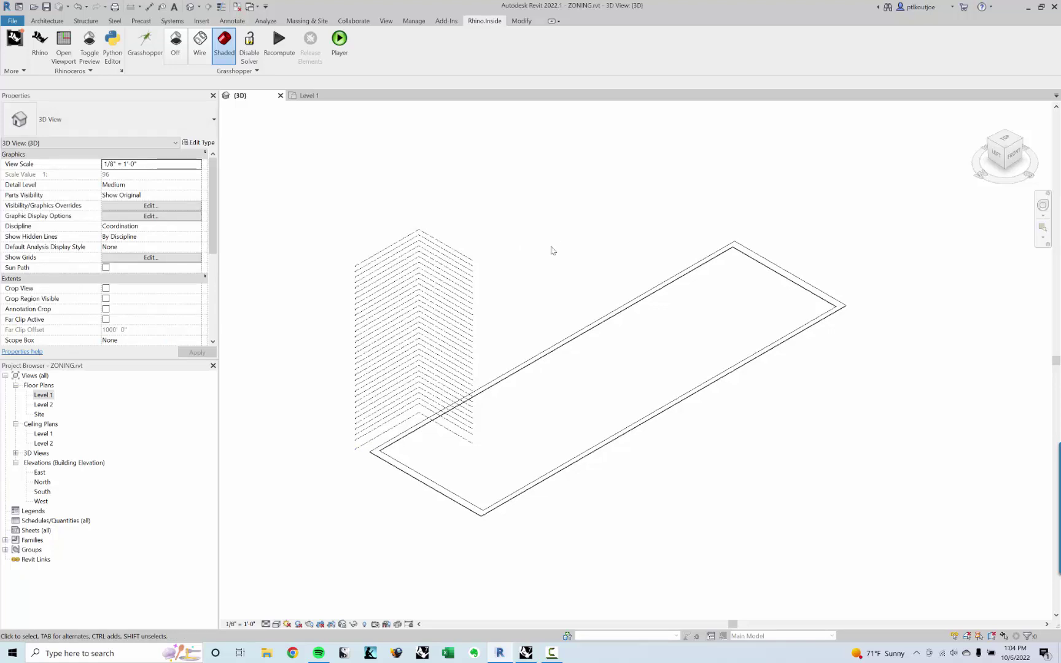
scroll(498, 493, up, 5)
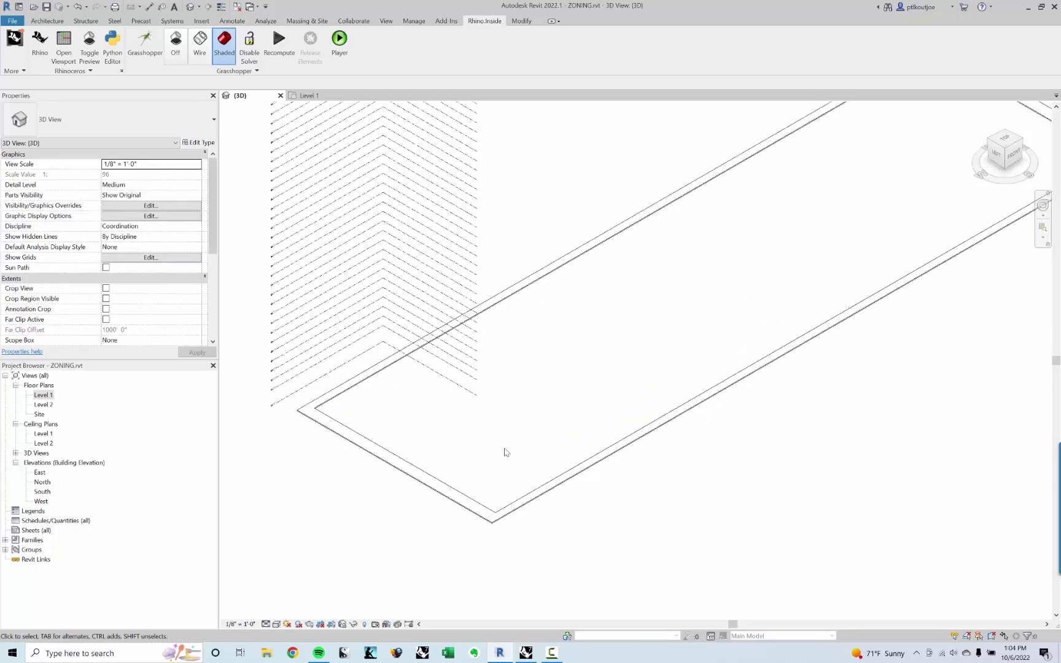
Switch back to the Level 1 floor plan, framing one end of the block, and bring up the architectural tools.
double_click(43, 395)
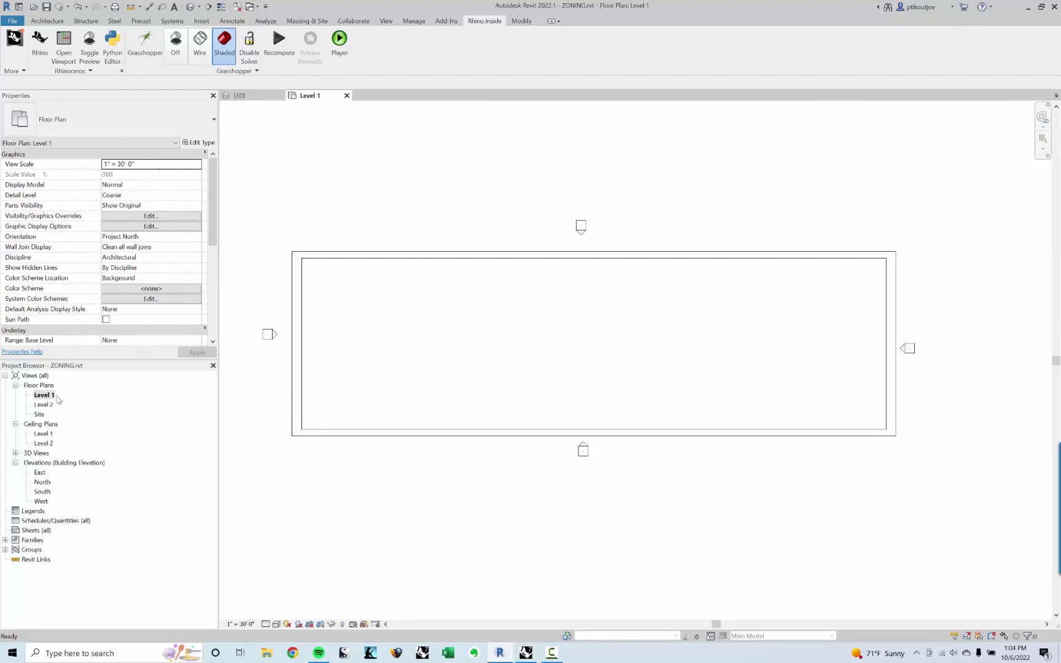
scroll(410, 313, up, 3)
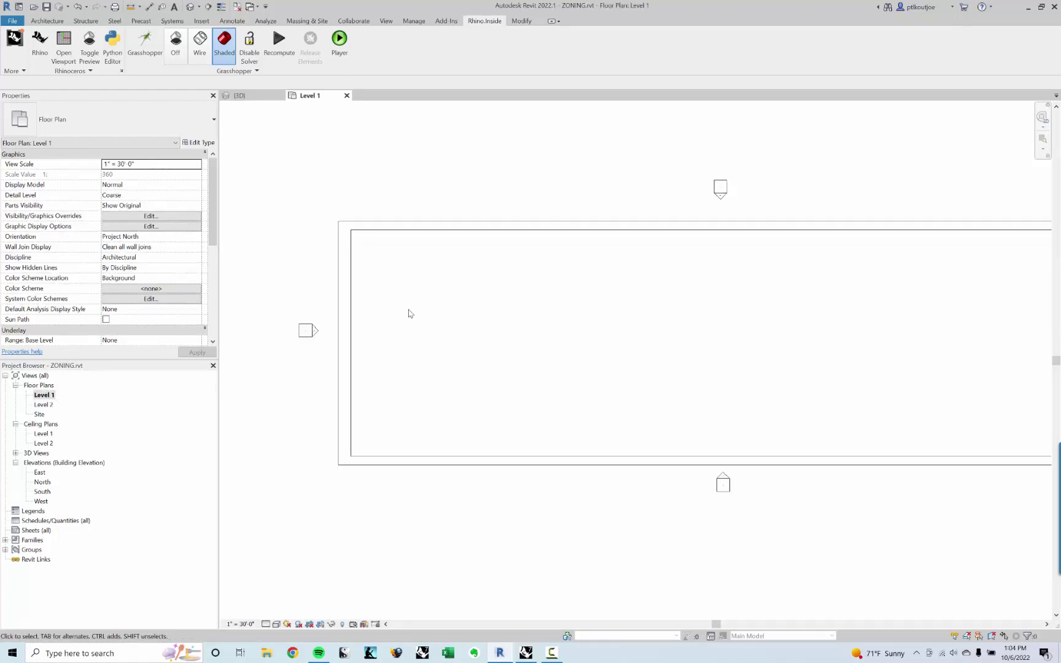
click(47, 21)
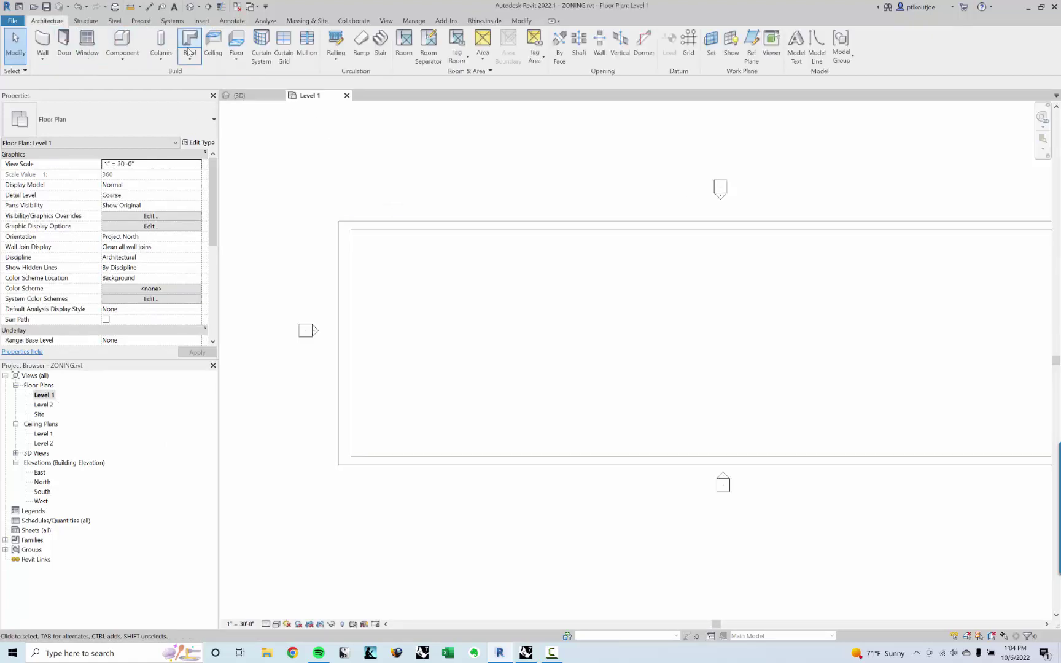
middle_drag(317, 155, 290, 163)
click(554, 657)
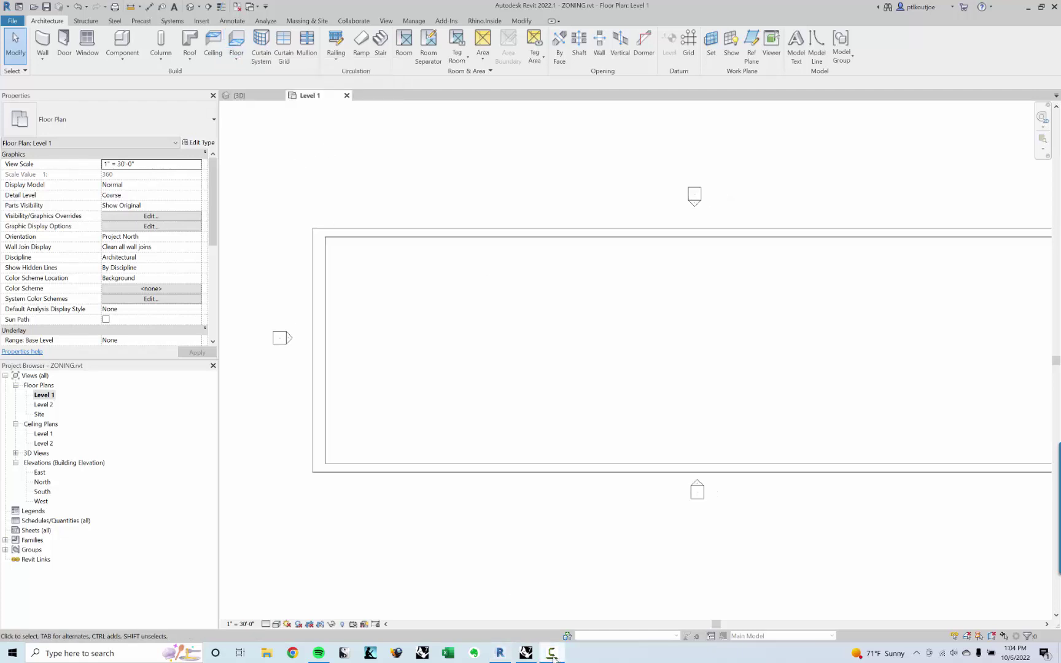
right_click(554, 657)
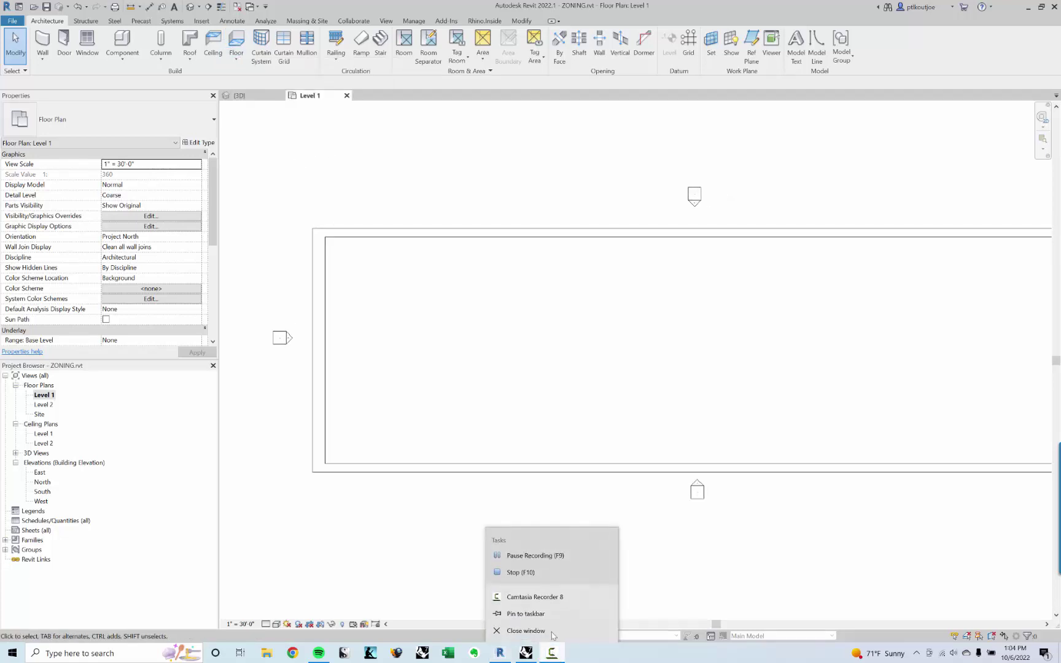
click(516, 556)
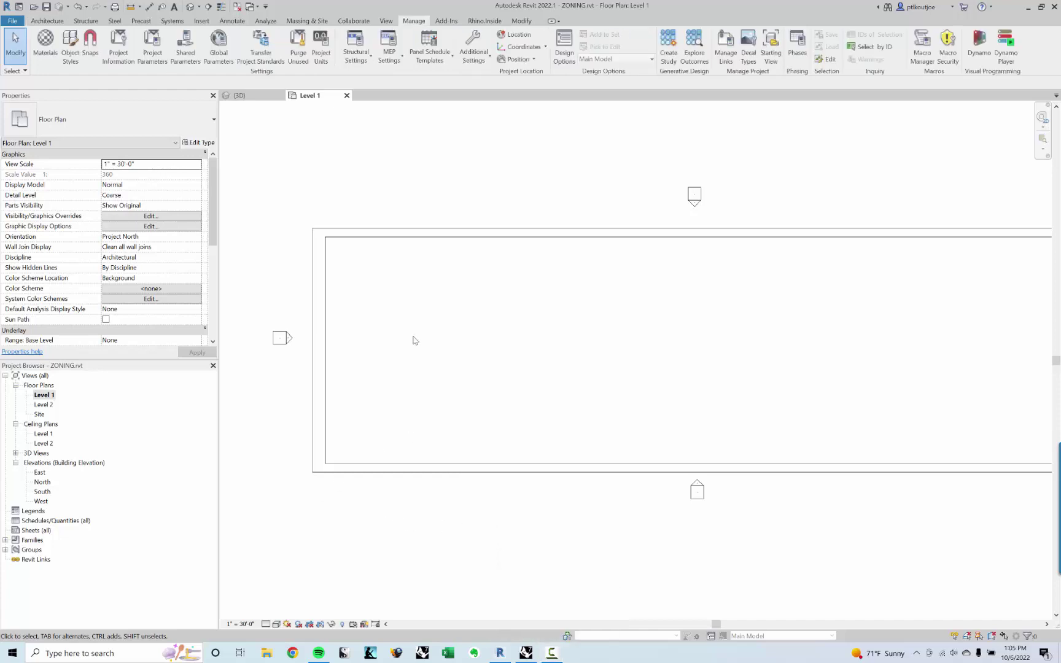
Check the type and properties of the existing sidewalk floor in the Level 1 plan, and clear the selection.
scroll(430, 323, up, 3)
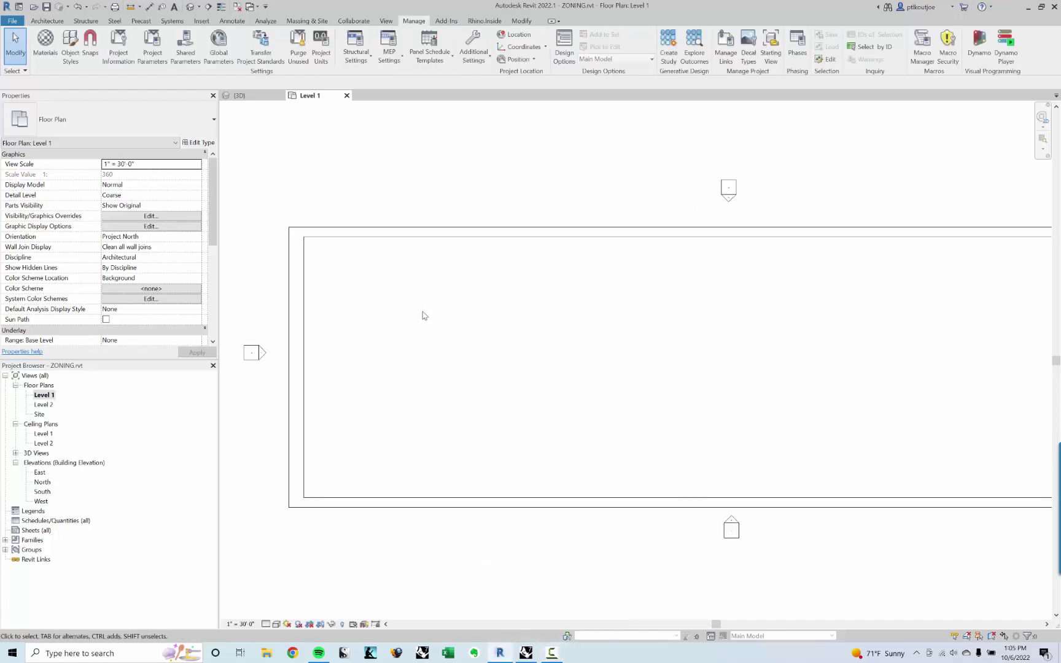
click(47, 21)
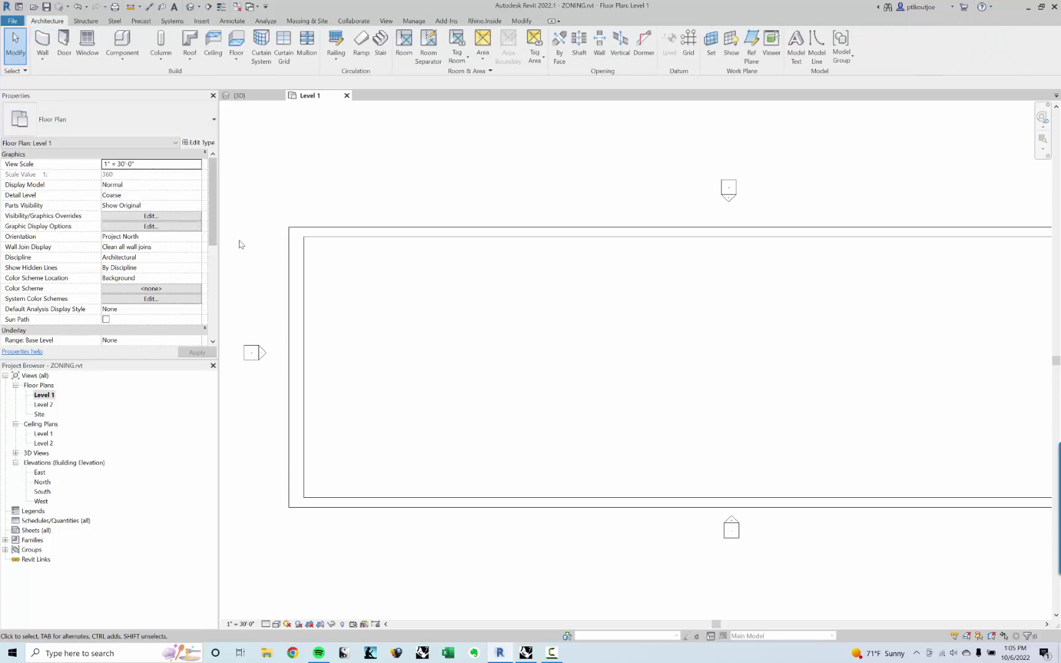
click(289, 278)
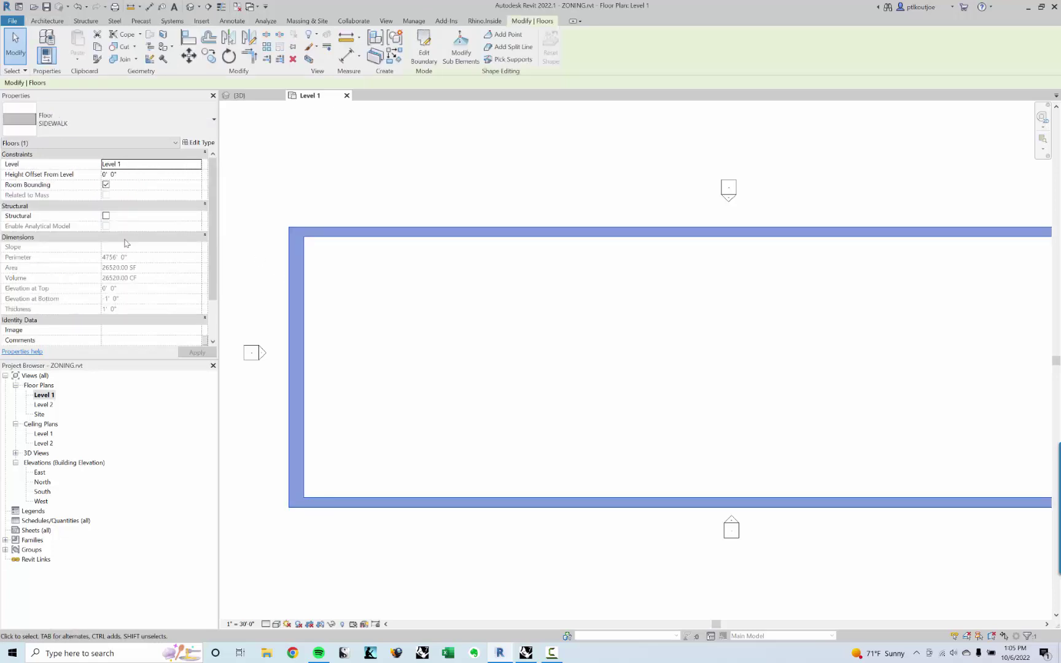
click(374, 161)
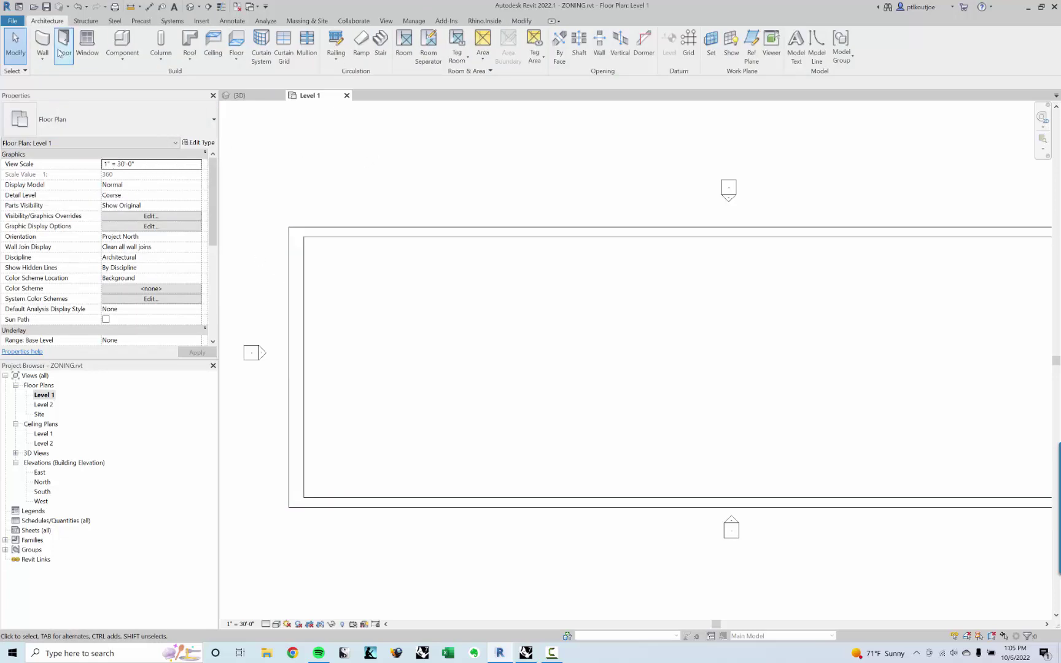
click(61, 50)
key(Escape)
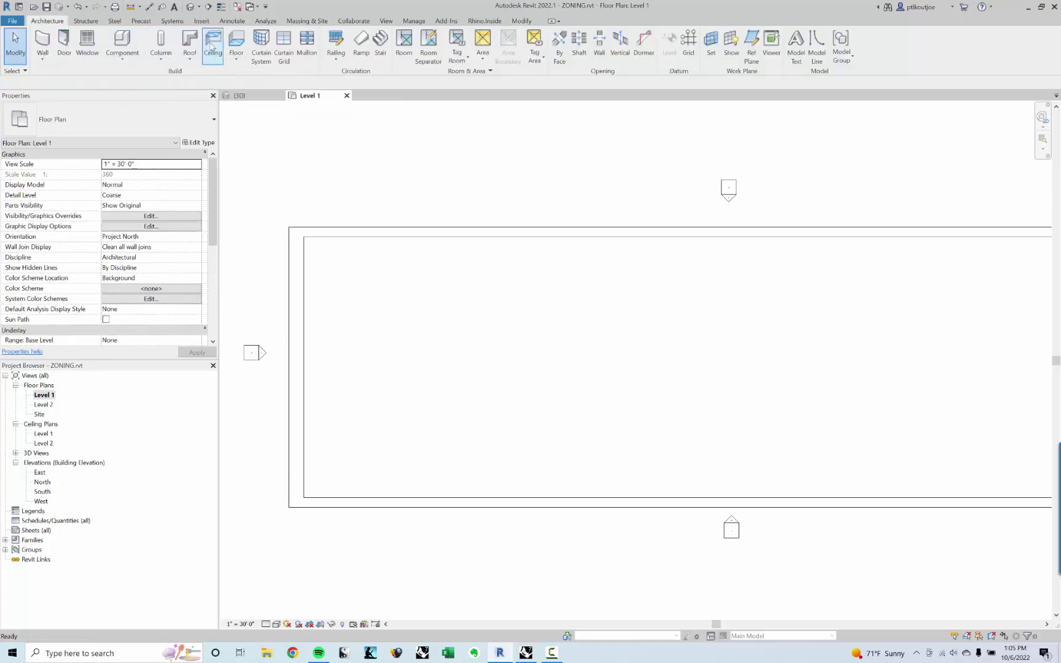
Create a Generic - 12" floor on Level 1 as a rectangle of about 58,615 SF, starting at the sidewalk's inner corner and spanning the block's depth.
click(237, 42)
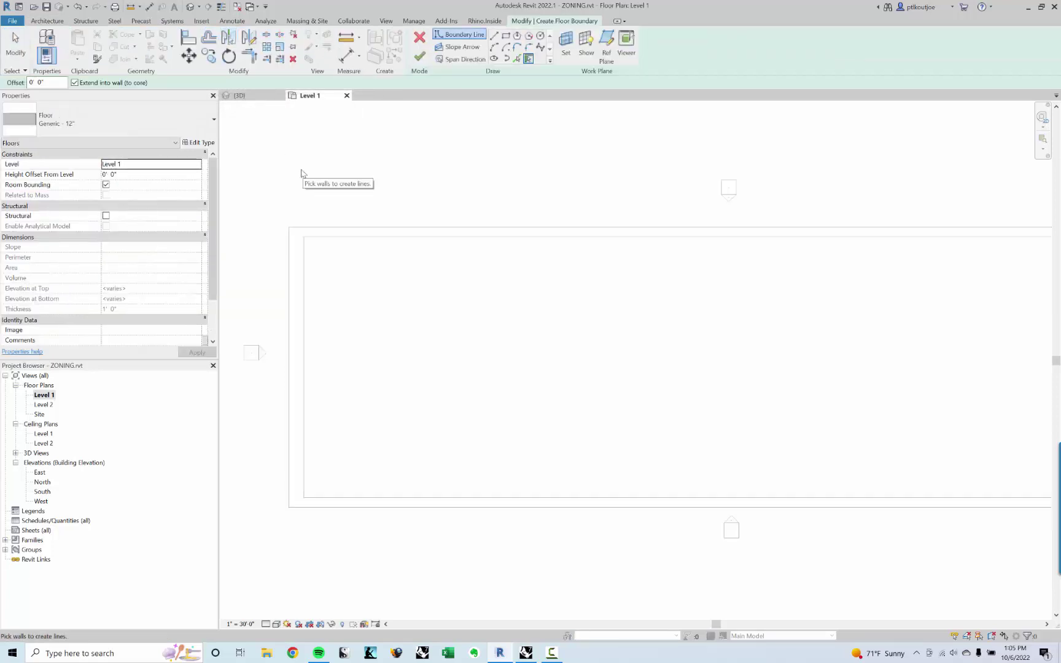
click(95, 121)
click(68, 191)
middle_drag(358, 351, 305, 352)
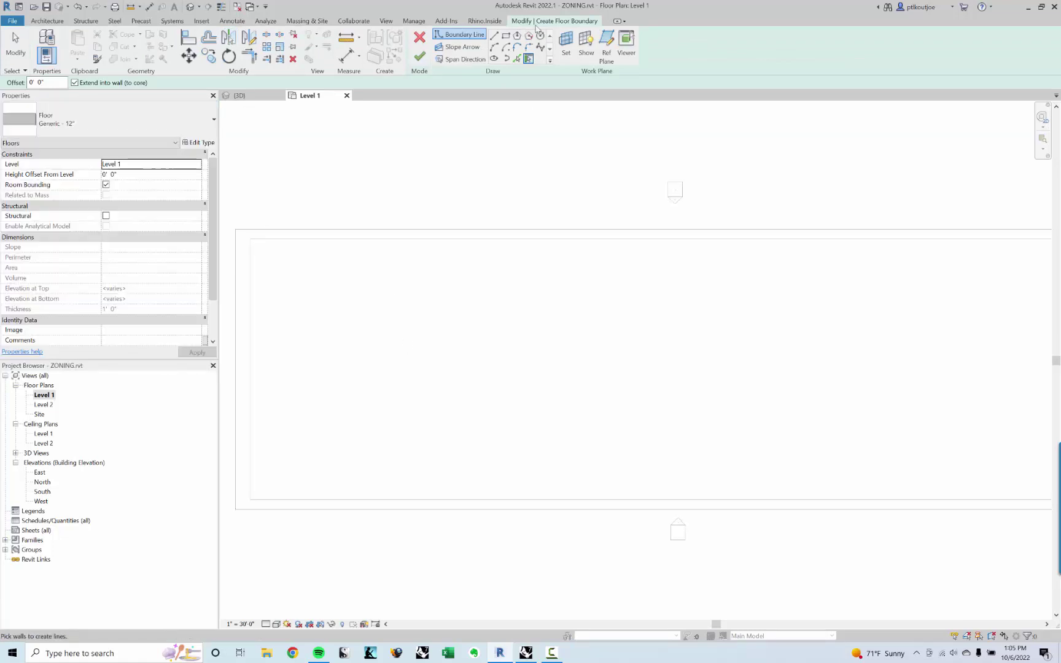
click(506, 35)
scroll(284, 280, up, 2)
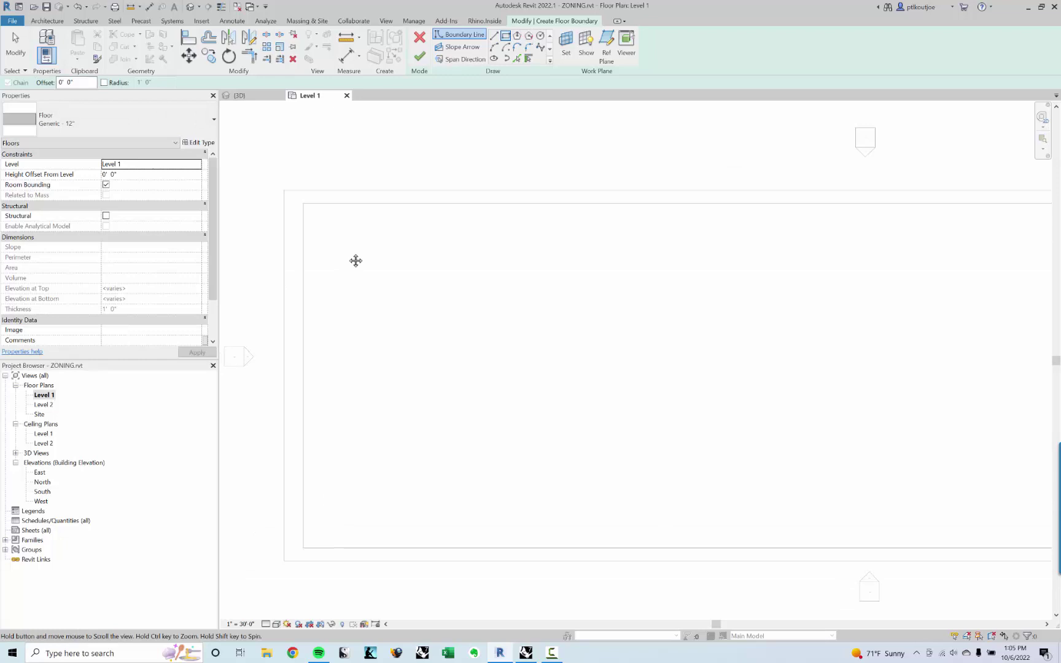
click(306, 202)
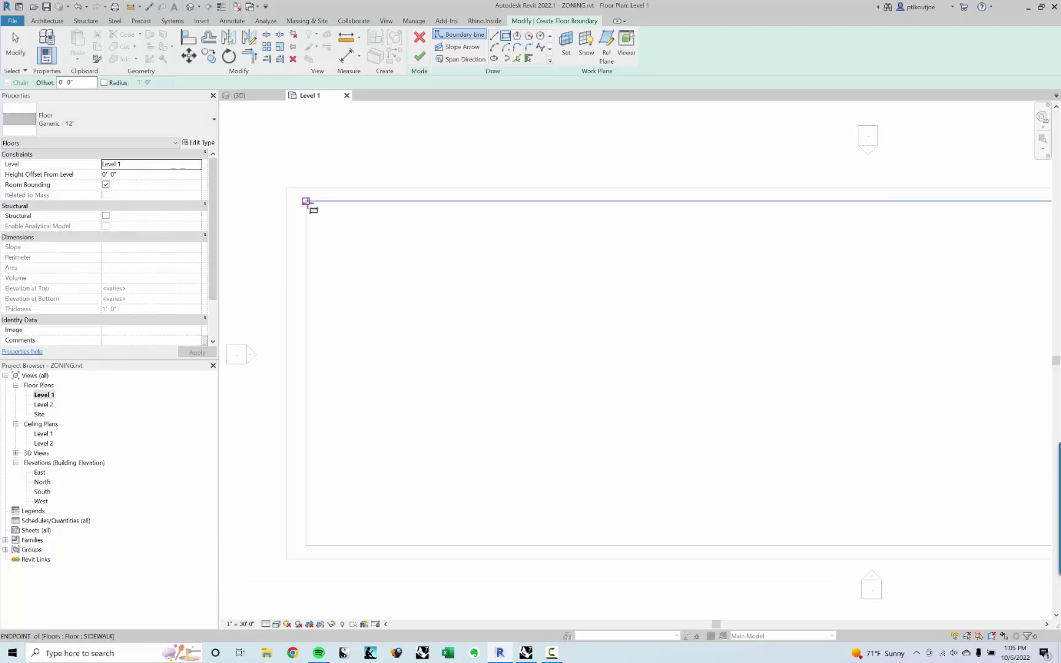
click(596, 546)
click(420, 57)
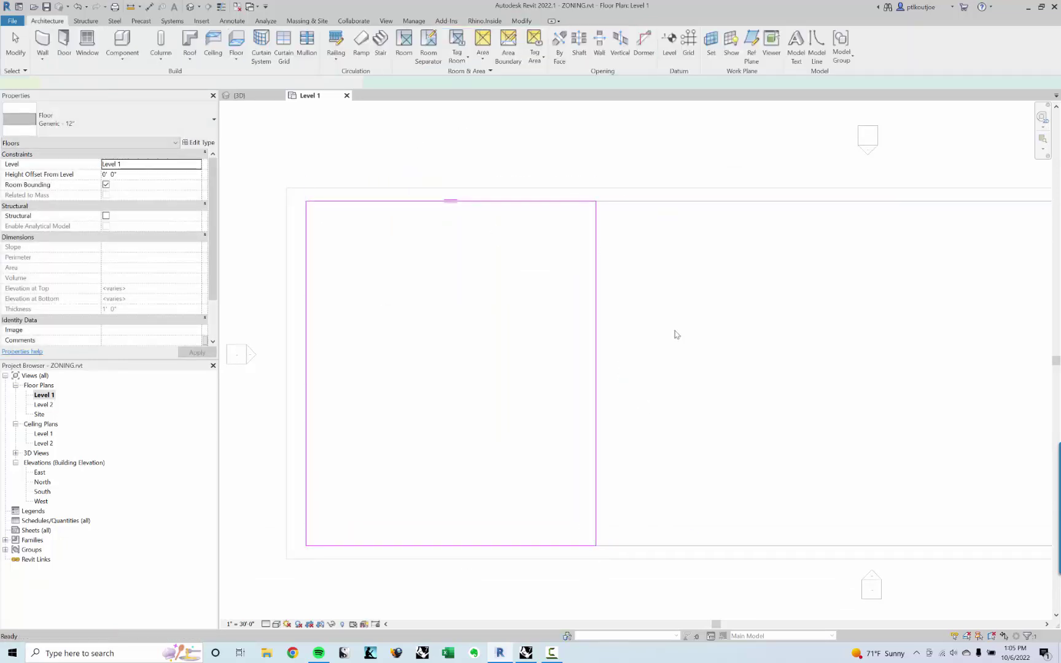
click(677, 335)
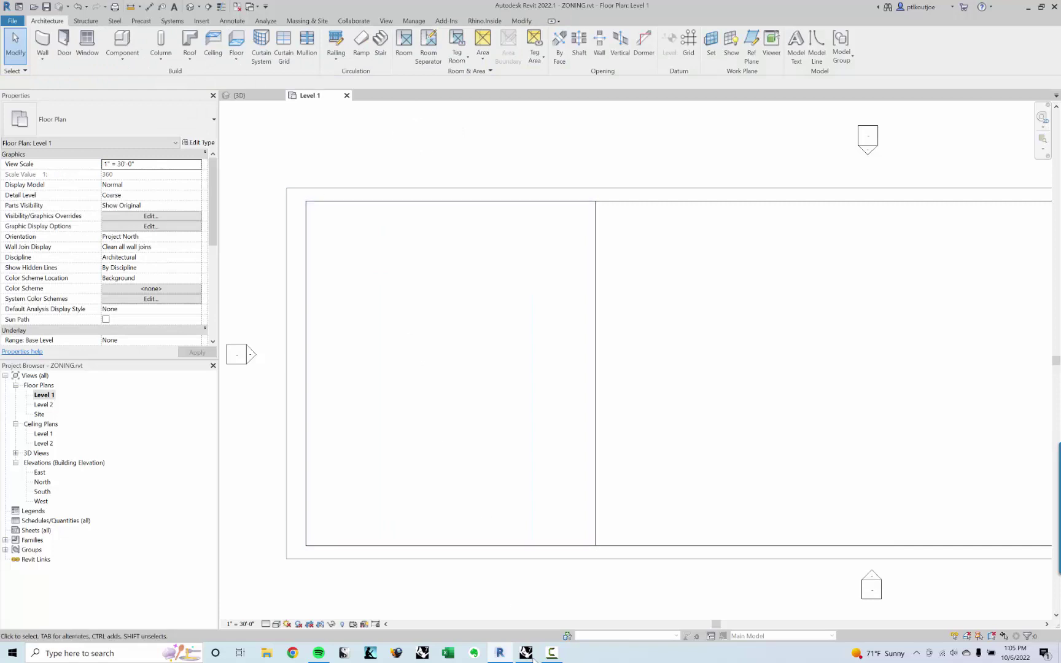
click(556, 659)
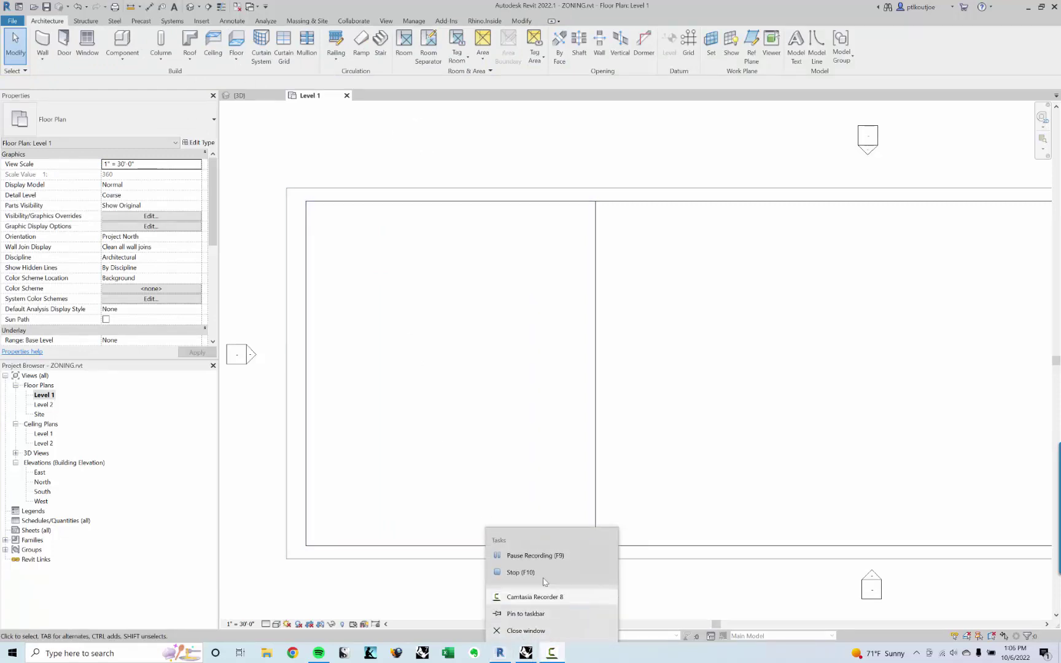
click(539, 556)
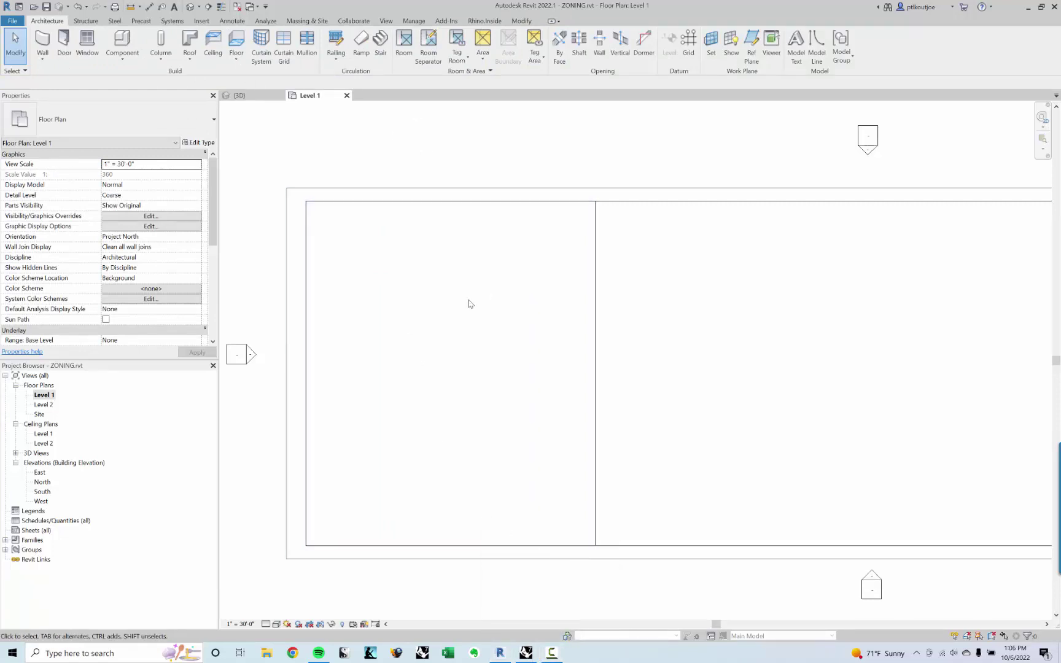
middle_drag(374, 279, 411, 274)
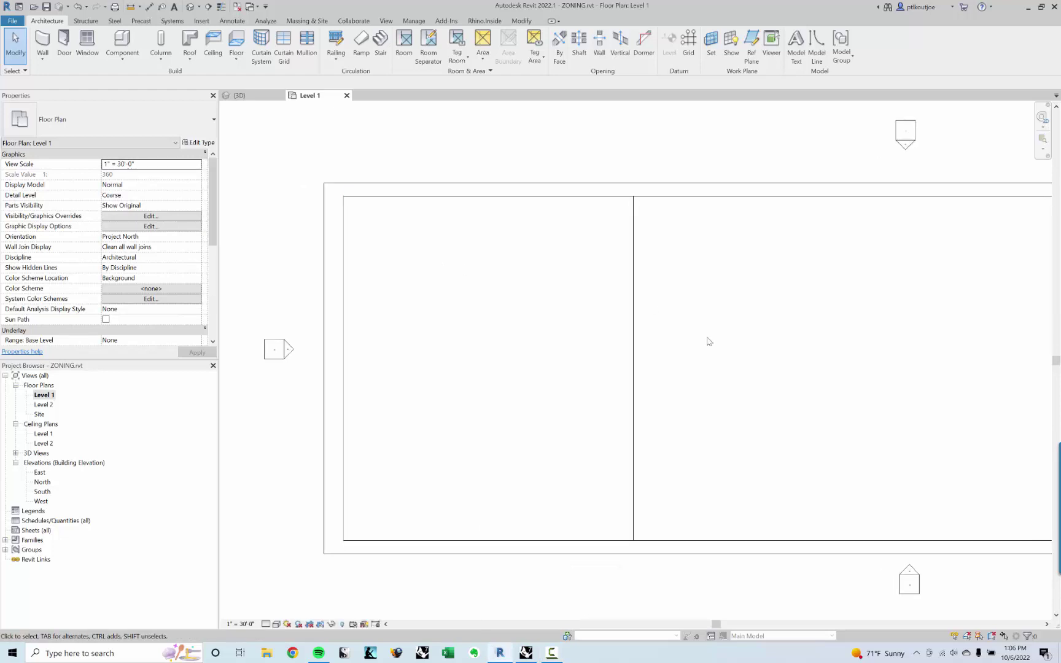
click(634, 347)
click(693, 333)
middle_drag(689, 360, 670, 367)
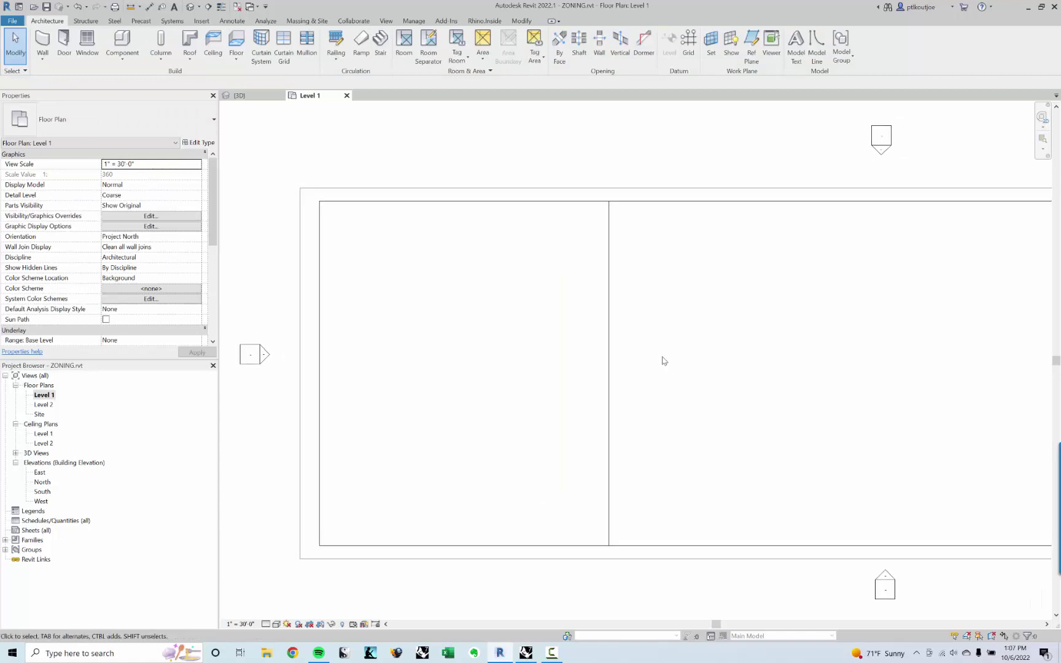
click(612, 372)
click(676, 404)
click(612, 390)
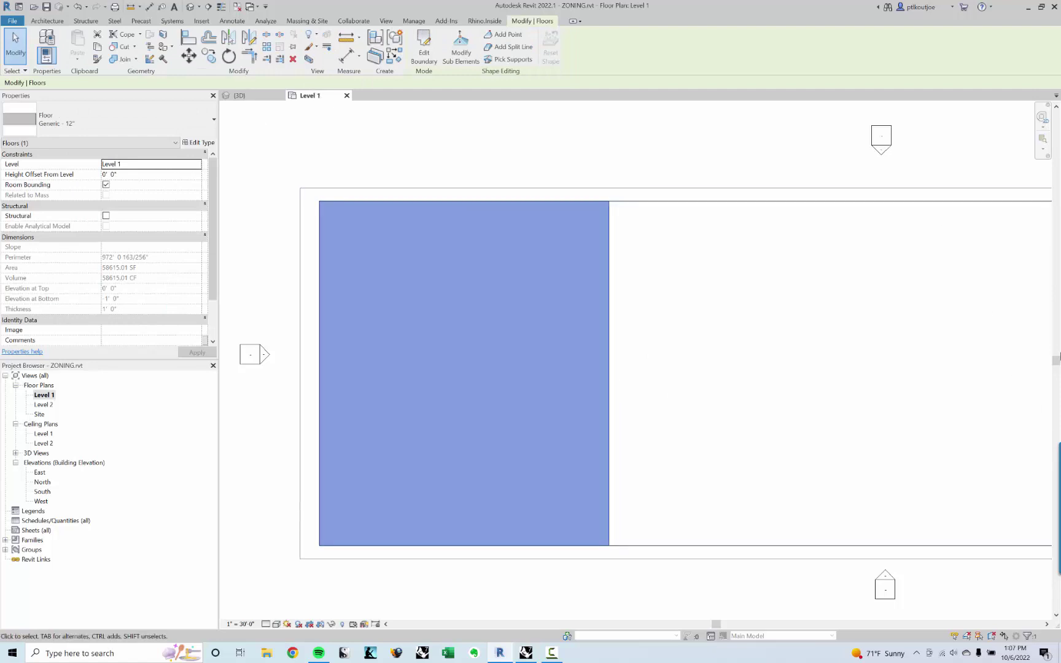
click(799, 323)
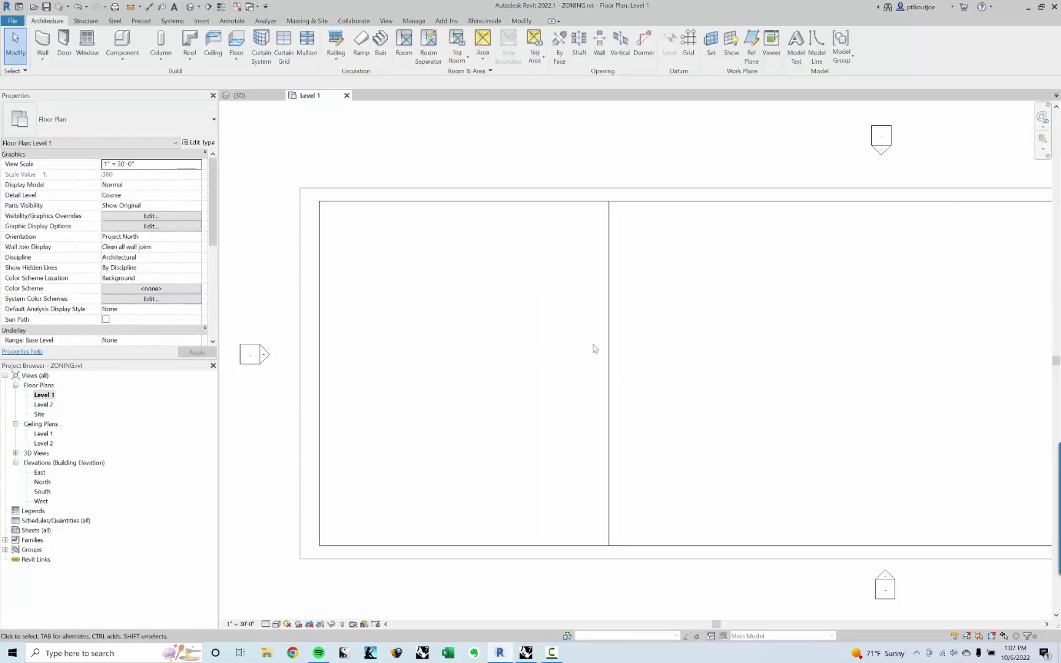
Select the new Level 1 floor and show it in the default 3D view, oriented to the front with the lower levels in view.
click(609, 355)
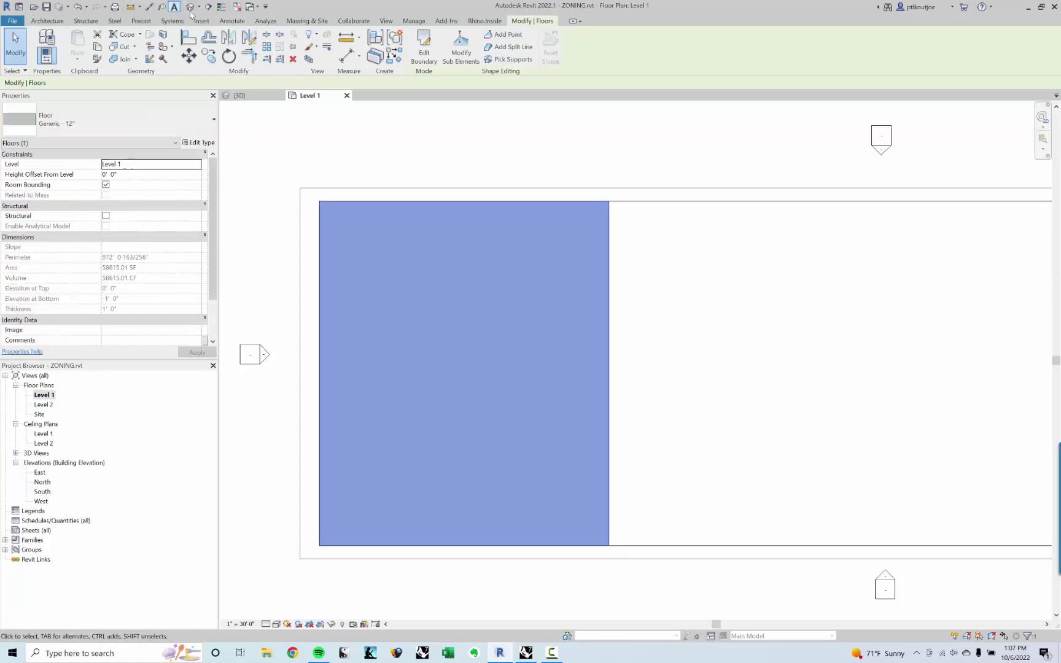
click(193, 7)
click(516, 371)
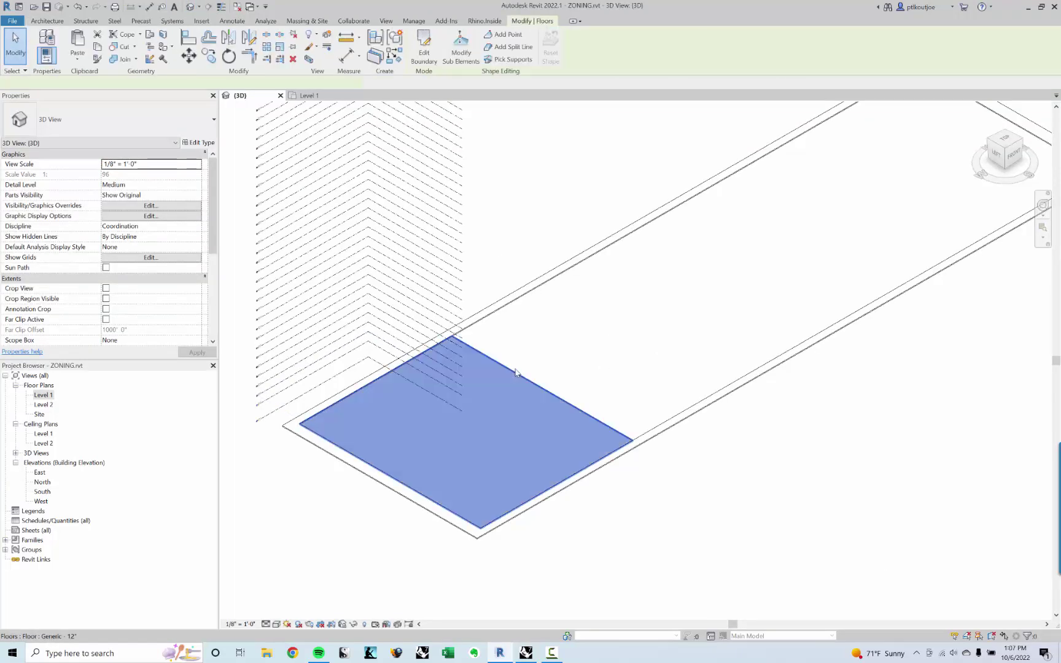
click(1013, 161)
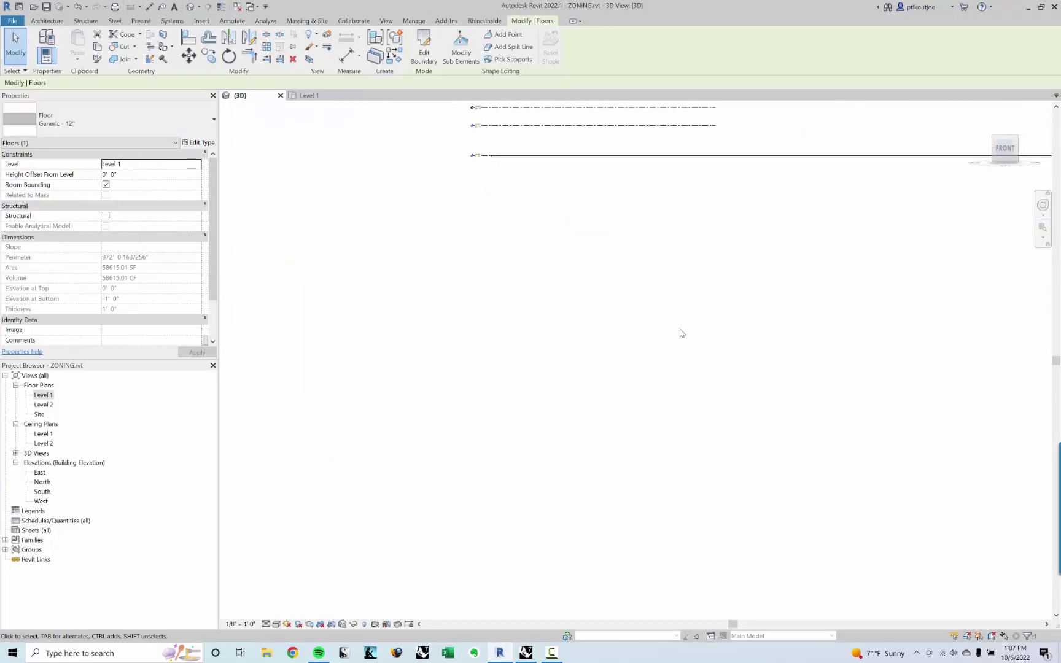
scroll(415, 293, up, 2)
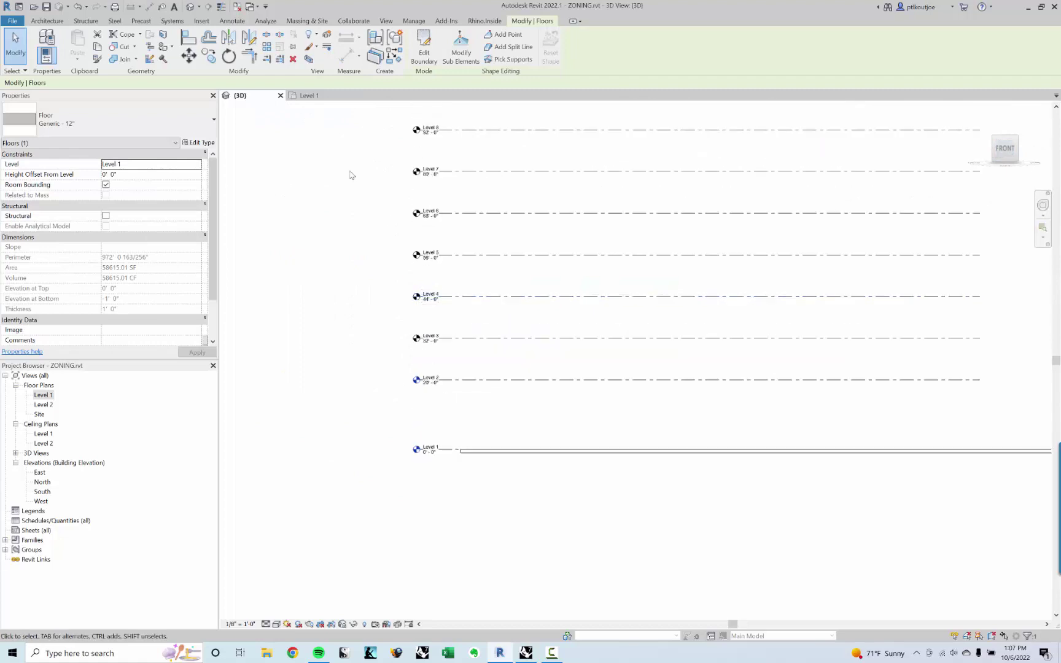
Copy the selected floor with multiple copies from Level 1 up to Levels 2, 3, 4, 5 and 6.
click(208, 56)
scroll(476, 430, up, 1)
click(454, 449)
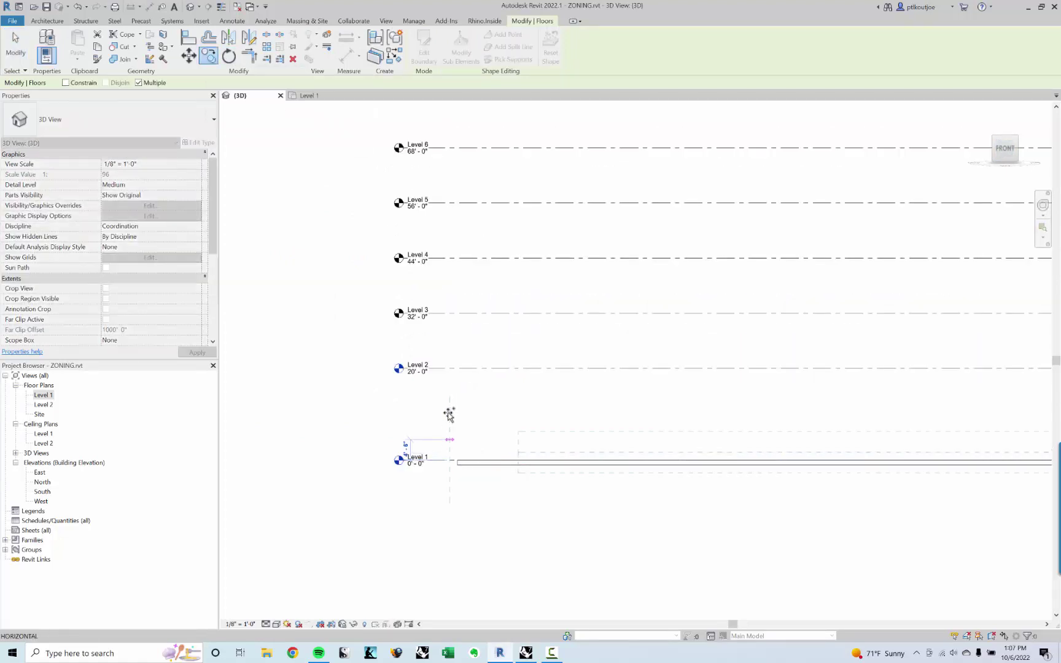
click(451, 369)
click(451, 313)
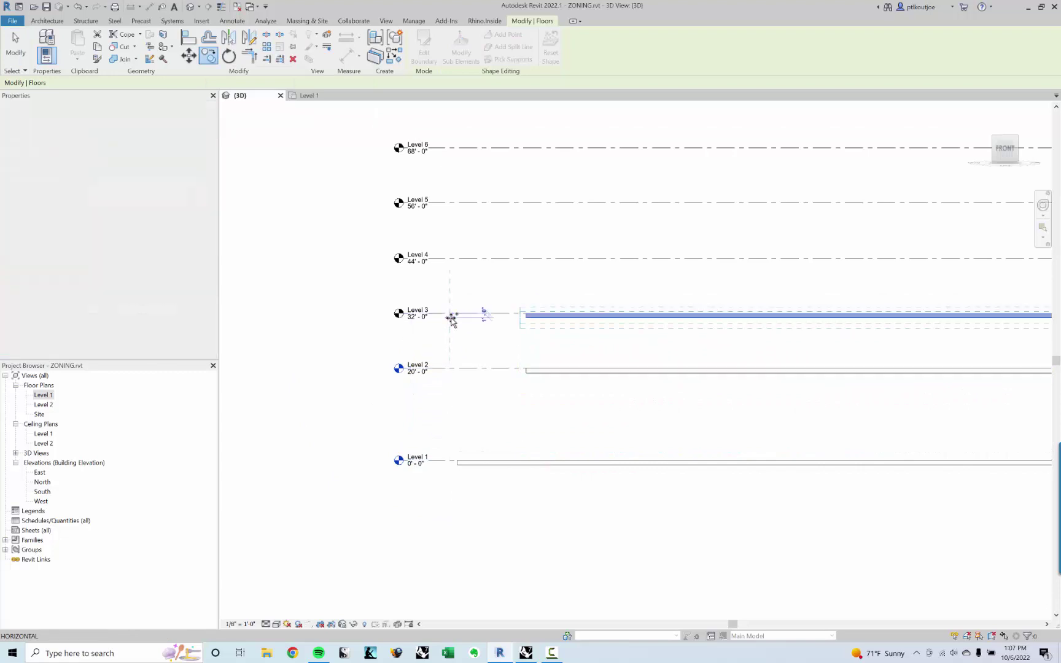
click(450, 258)
click(450, 203)
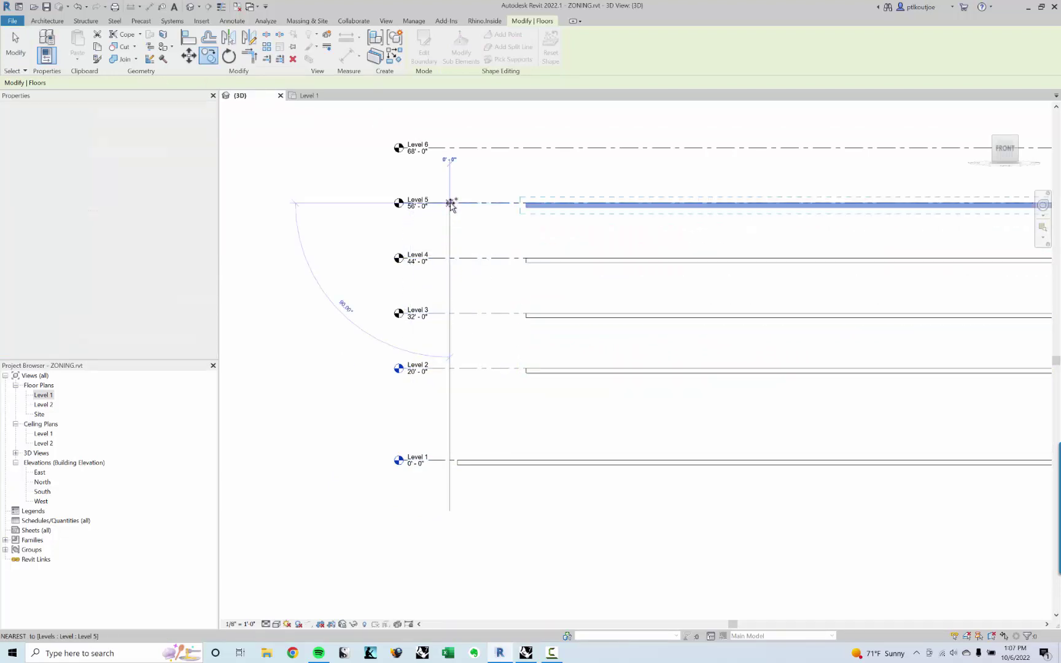
click(451, 148)
middle_drag(451, 150, 472, 380)
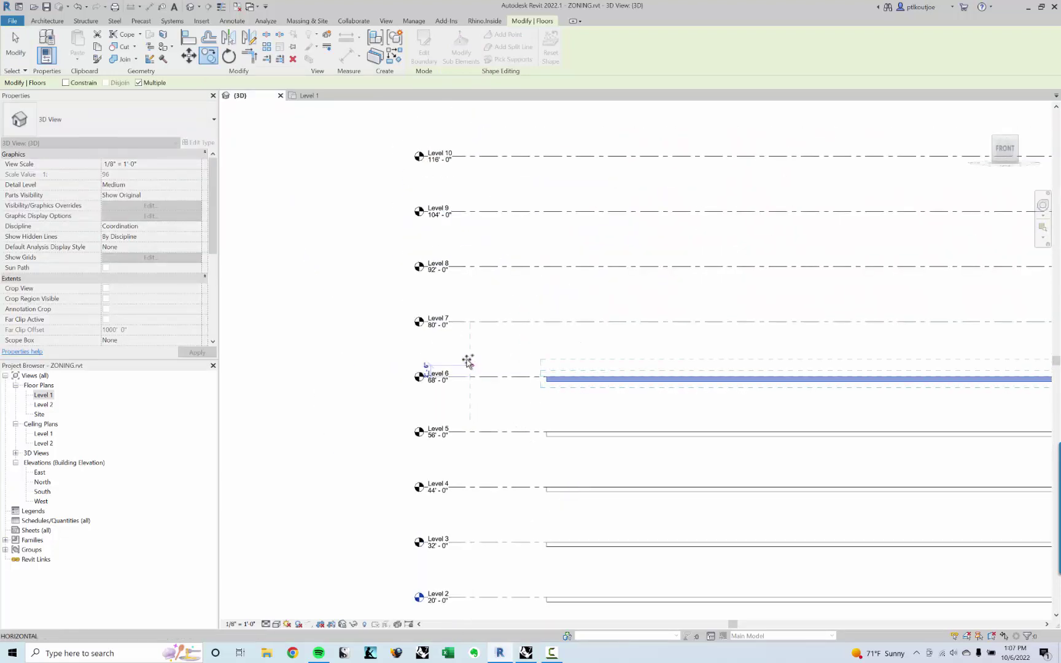
Continue copying the floor to Levels 7, 8, 9, 10 and 11, and finish the Copy command.
click(476, 322)
click(470, 266)
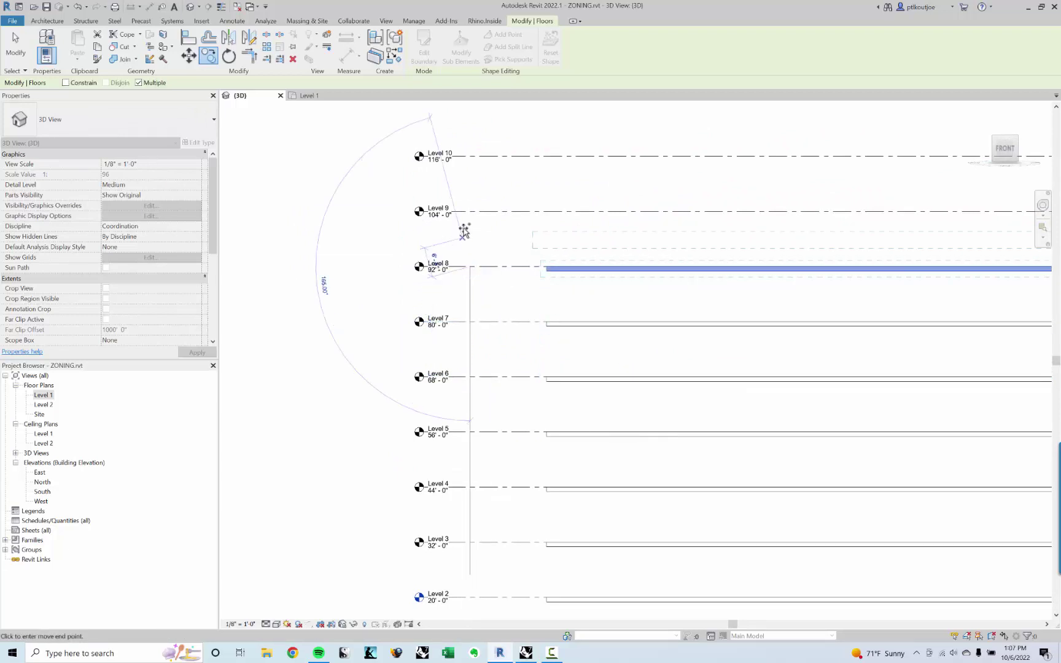
click(468, 212)
middle_drag(467, 214, 468, 335)
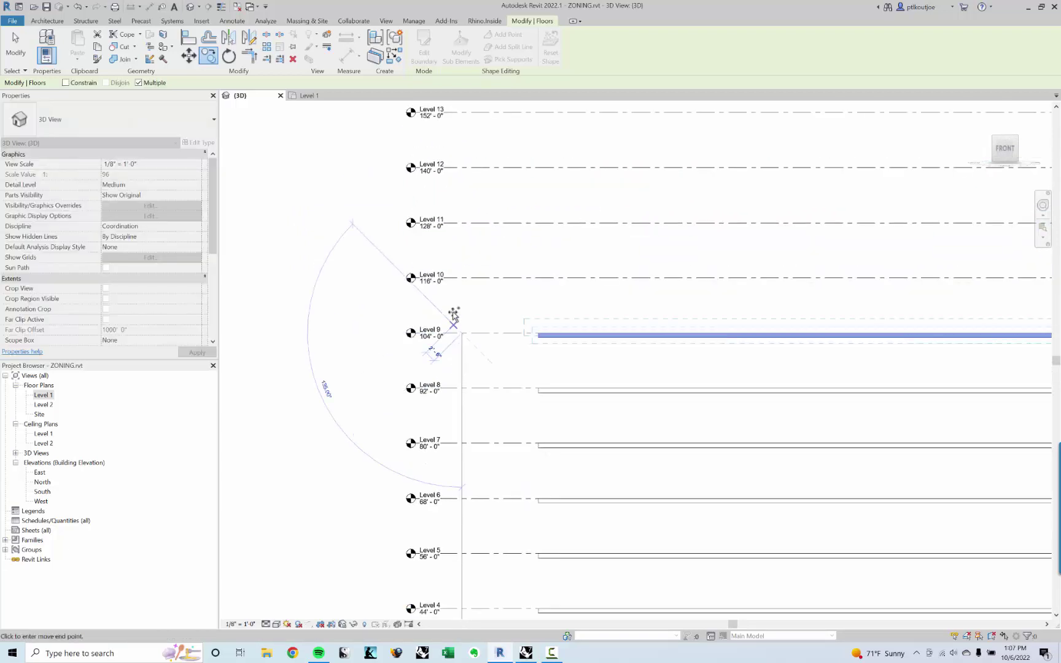
click(464, 278)
click(468, 224)
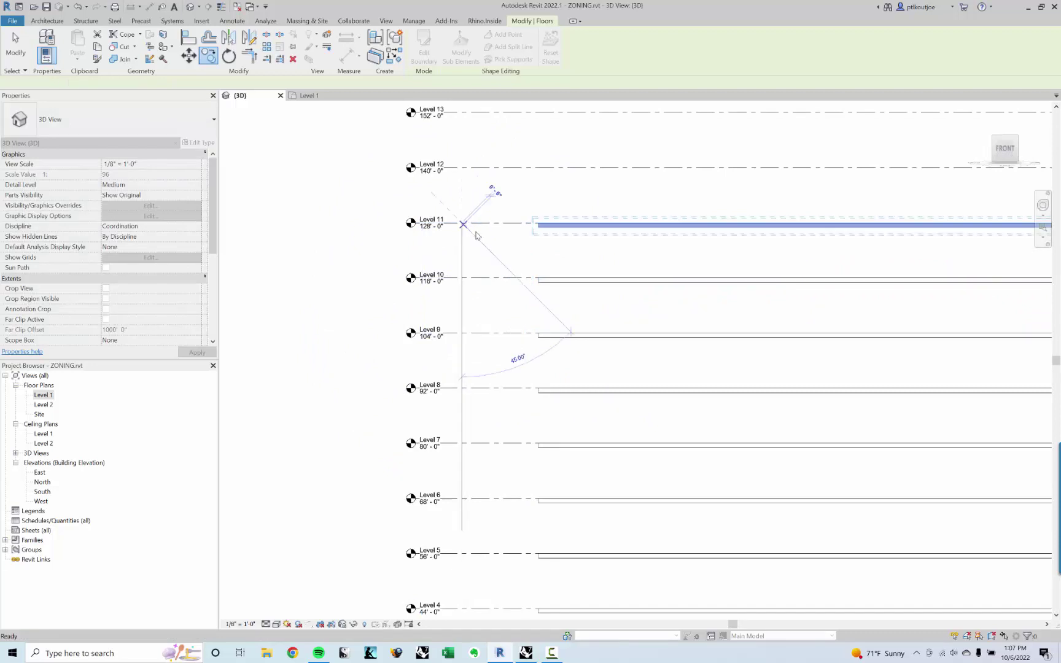
key(Escape)
key(Escape)
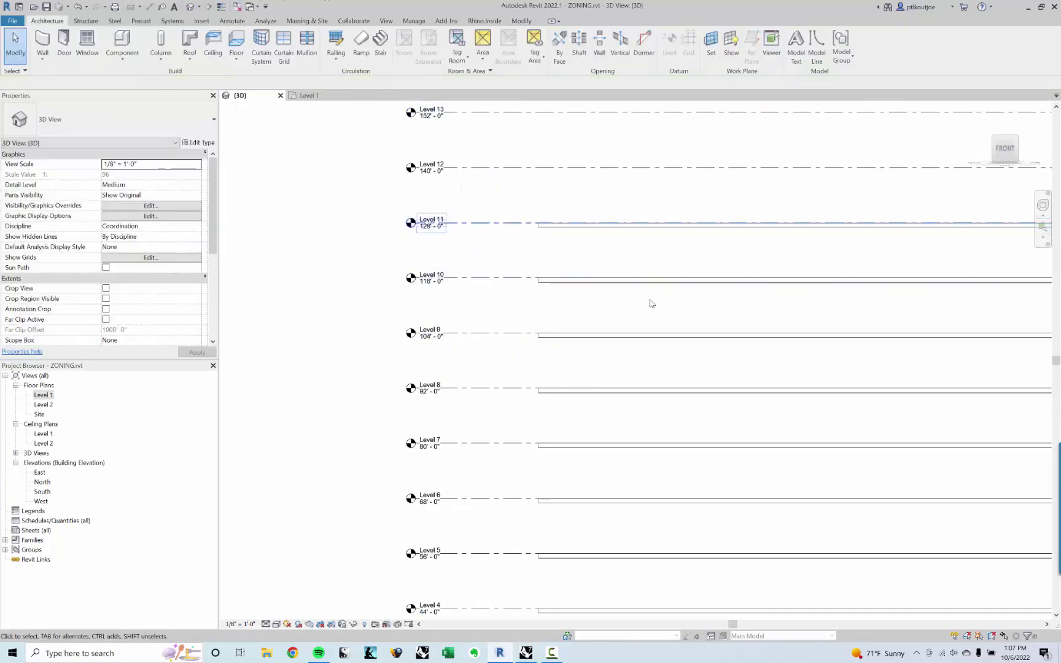
Return the 3D view to an isometric orientation, review the stacked floors, and select the topmost one to check its level.
shift+middle_drag(585, 273, 929, 185)
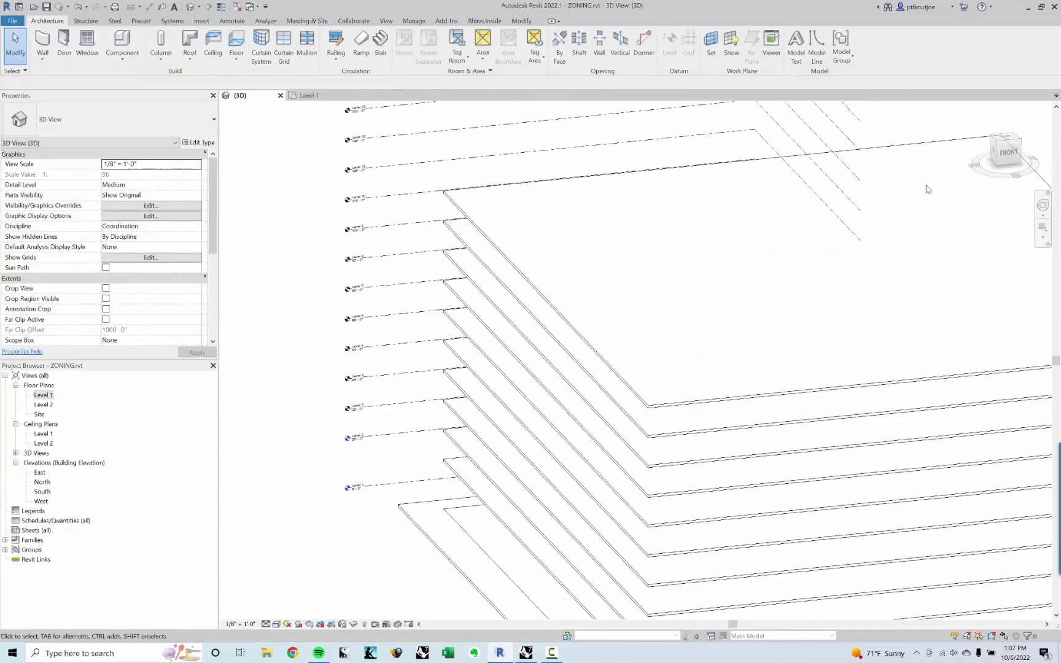
click(1005, 155)
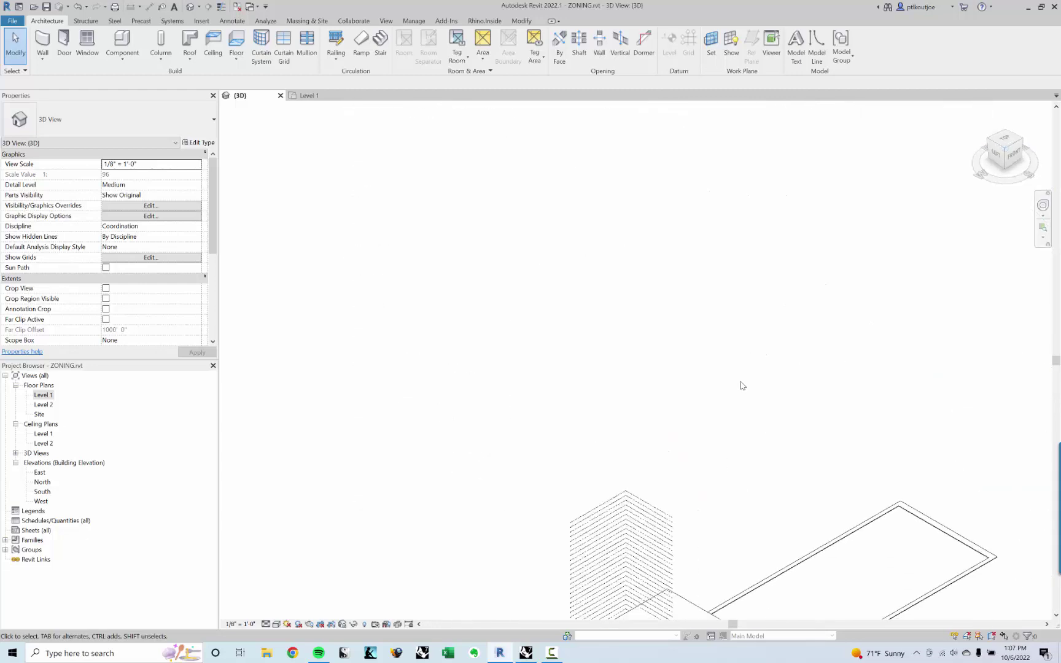
scroll(532, 489, up, 6)
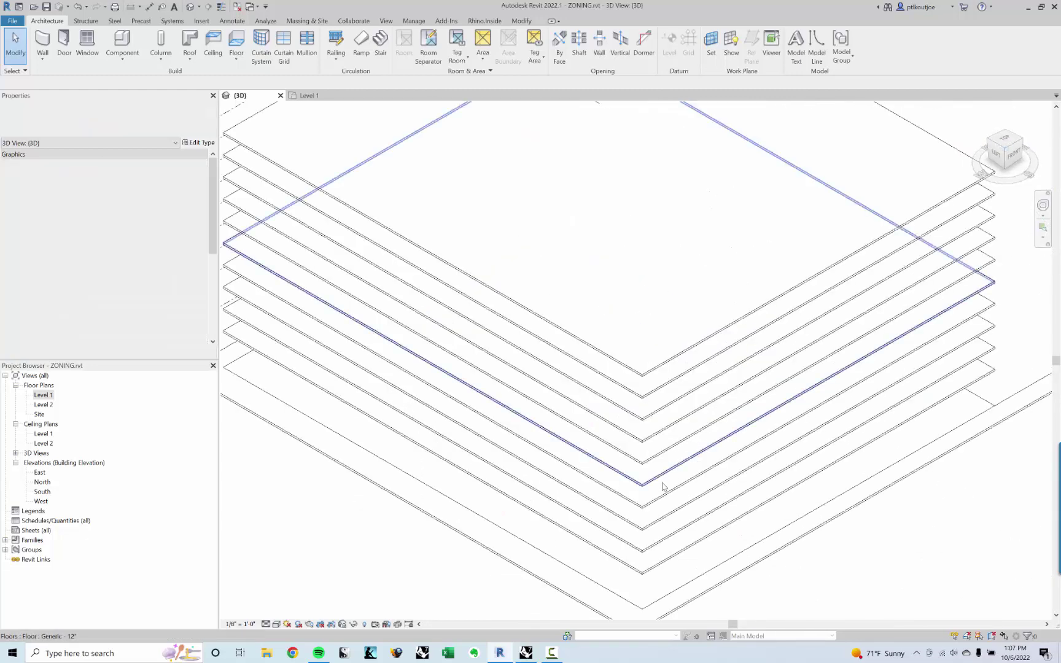
scroll(624, 611, down, 4)
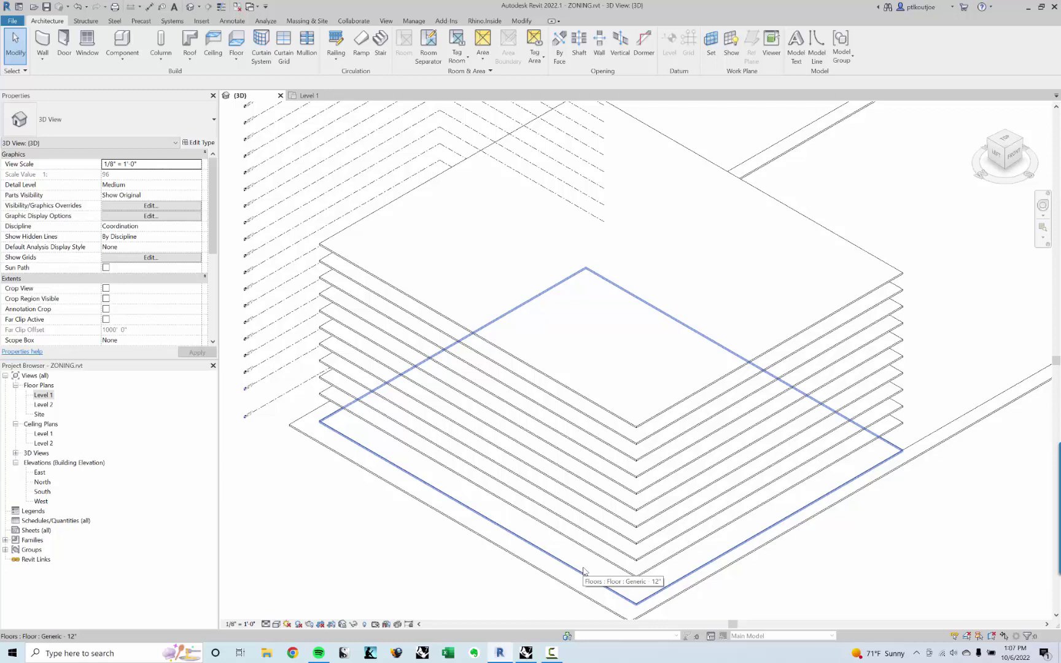
scroll(581, 522, down, 2)
scroll(467, 417, up, 2)
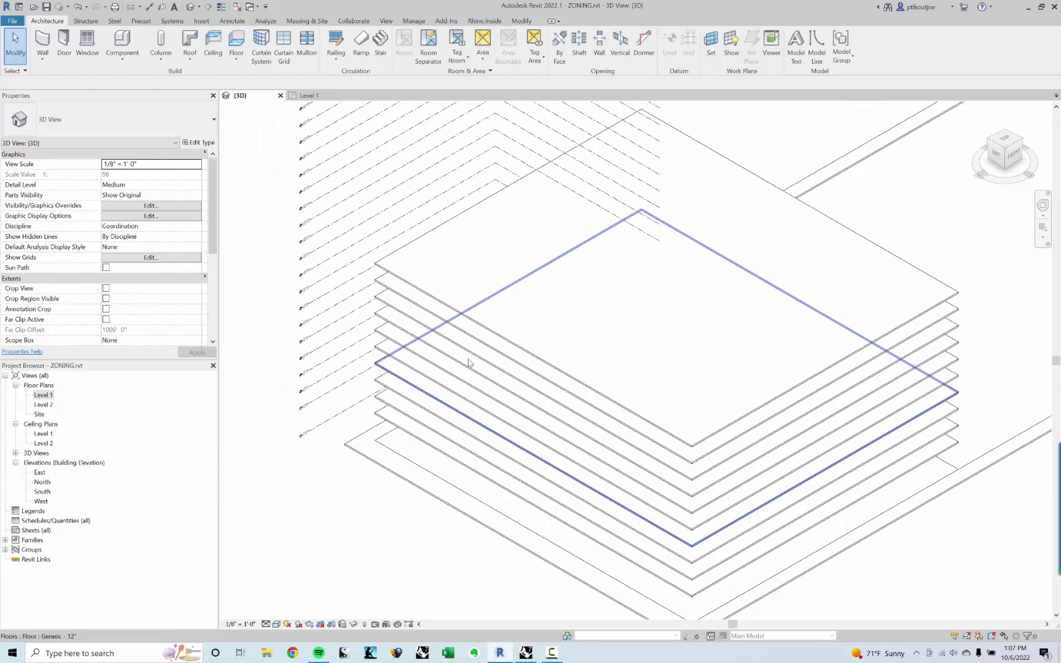
click(459, 318)
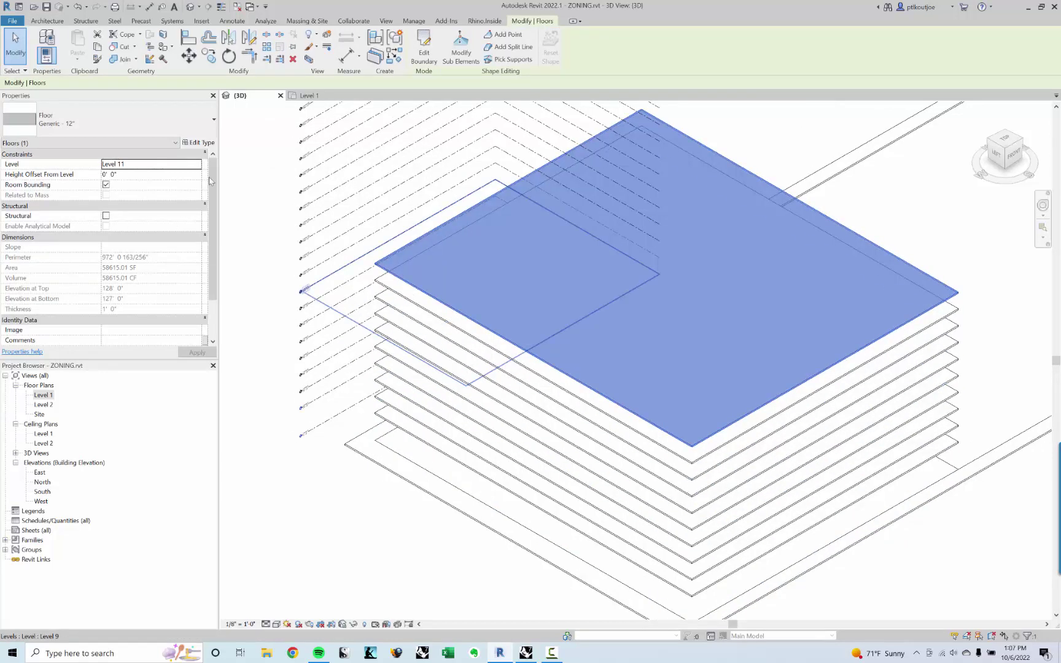
Review the remaining properties of the topmost floor and deselect it.
drag(212, 263, 210, 312)
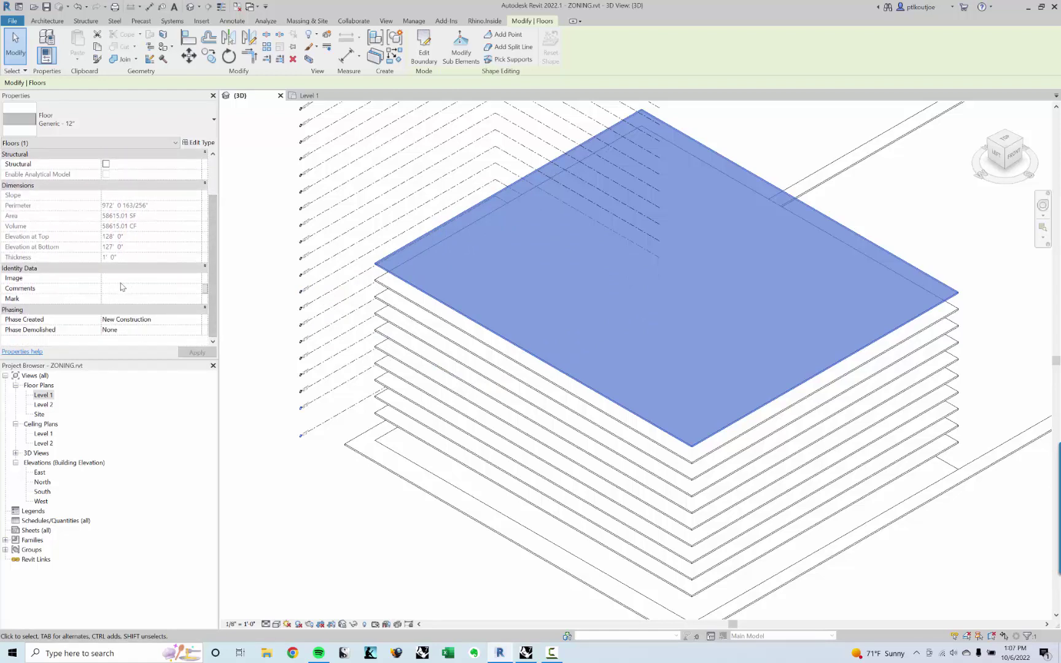
click(376, 462)
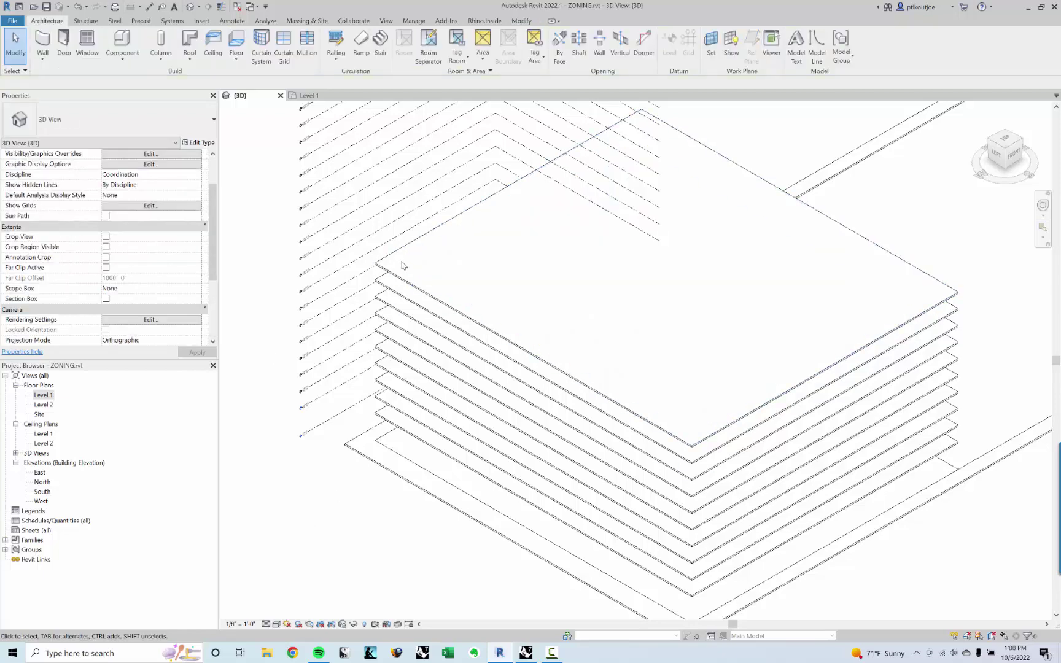
middle_drag(402, 268, 346, 274)
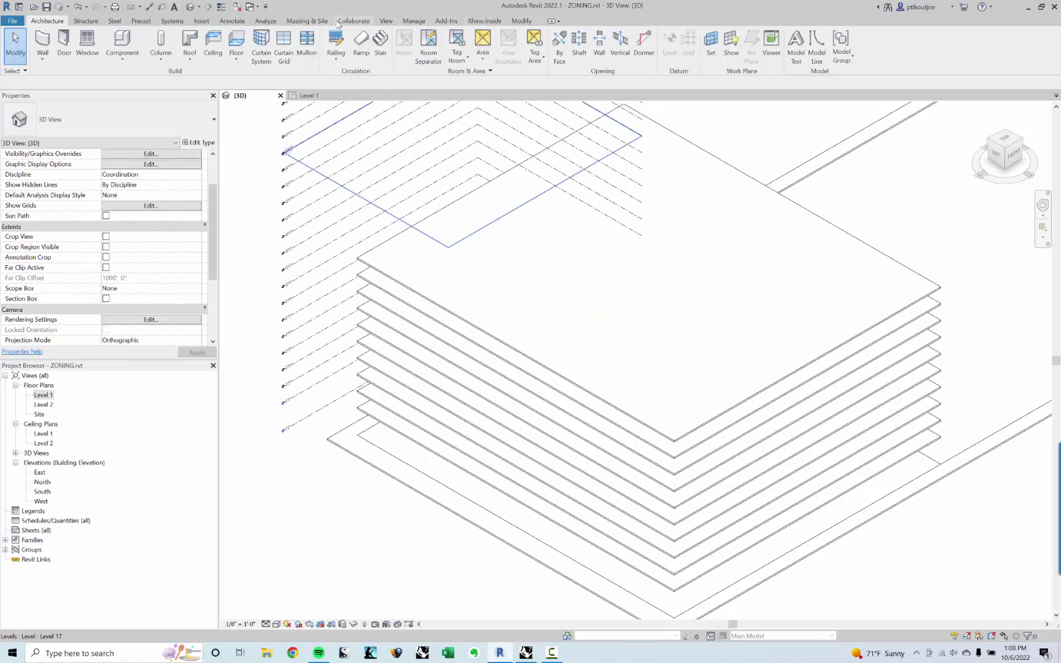
Add a new project parameter named Floor Program.
click(414, 21)
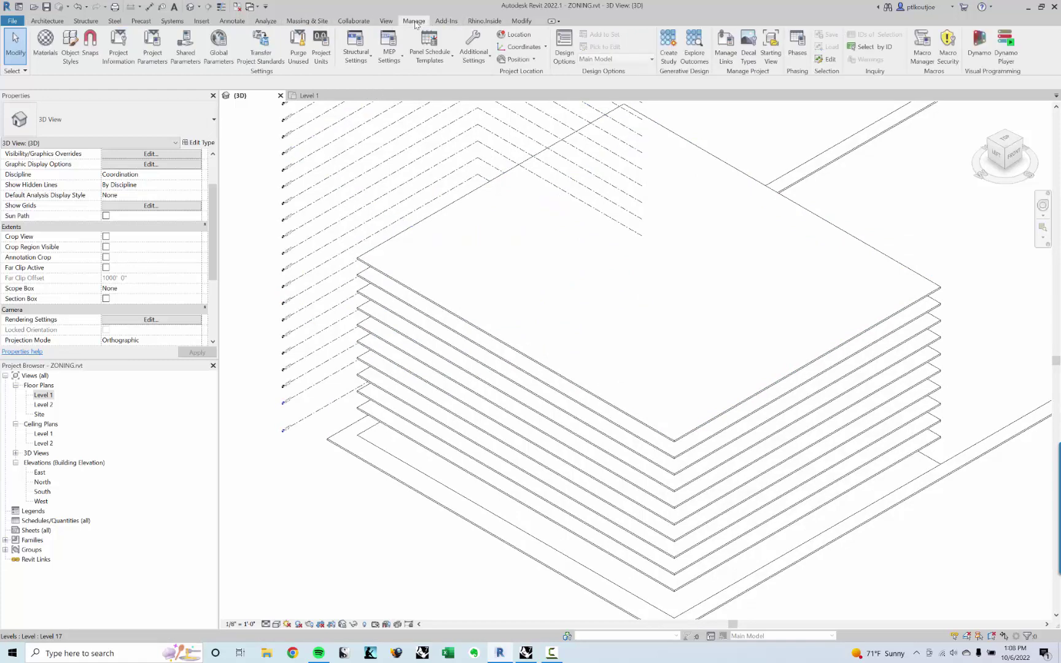
click(164, 55)
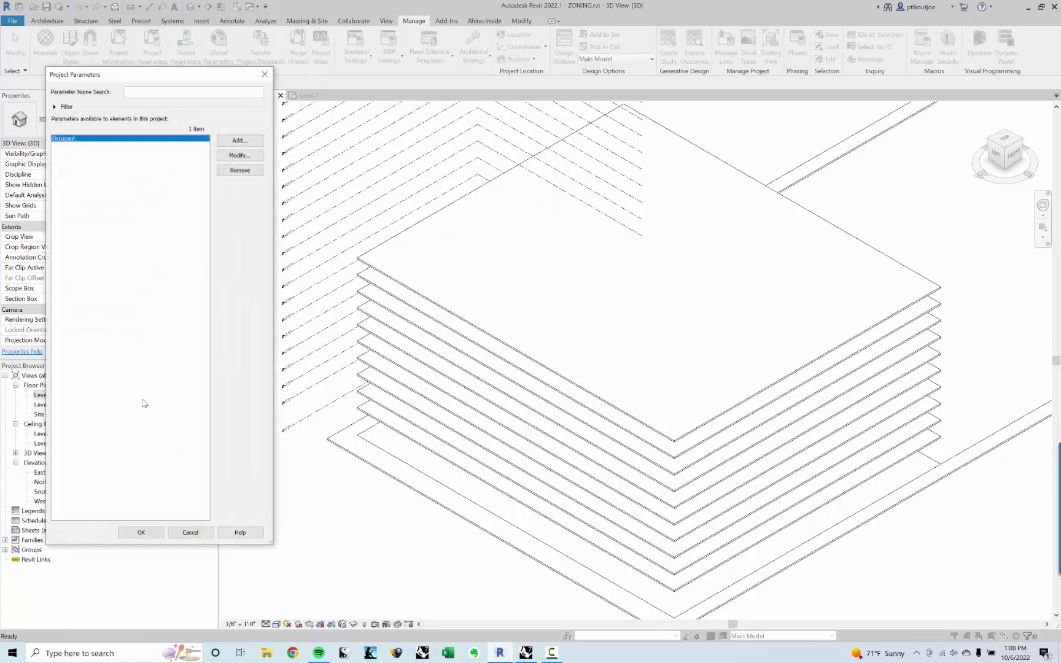
click(240, 141)
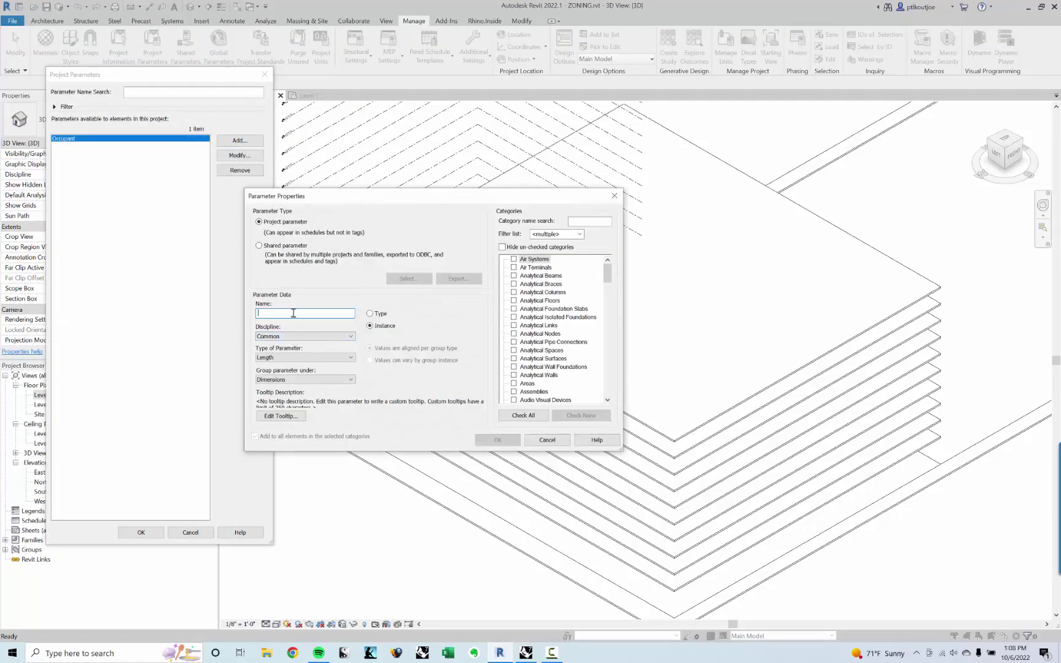
text(Floor Program)
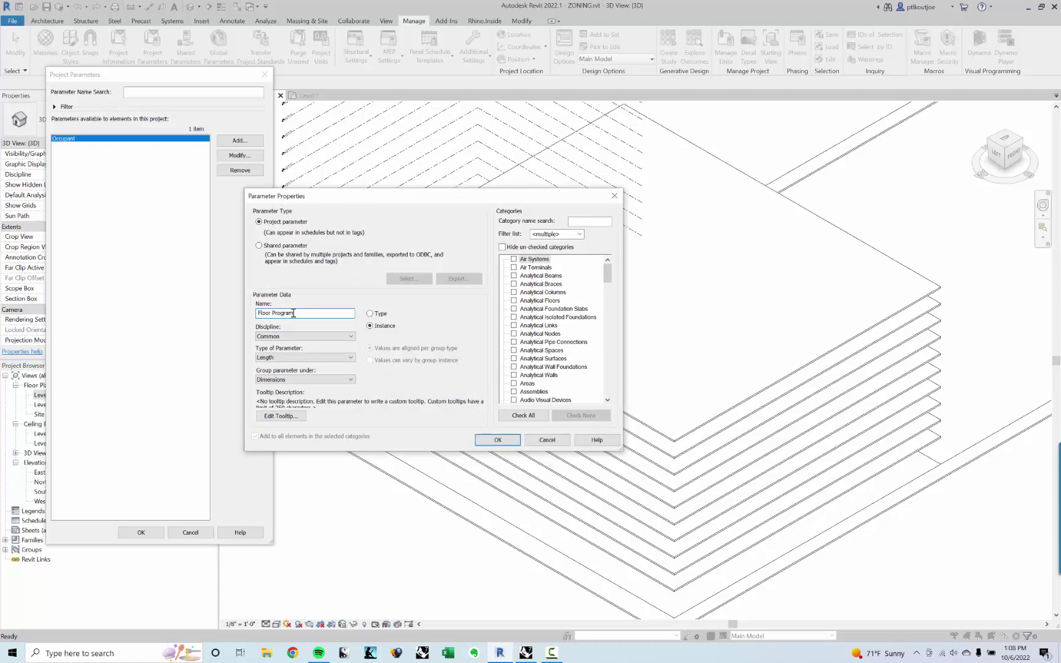
Set the Floor Program parameter's discipline to Common and its type to Text, grouped under Text.
click(289, 336)
click(296, 347)
click(289, 357)
click(288, 367)
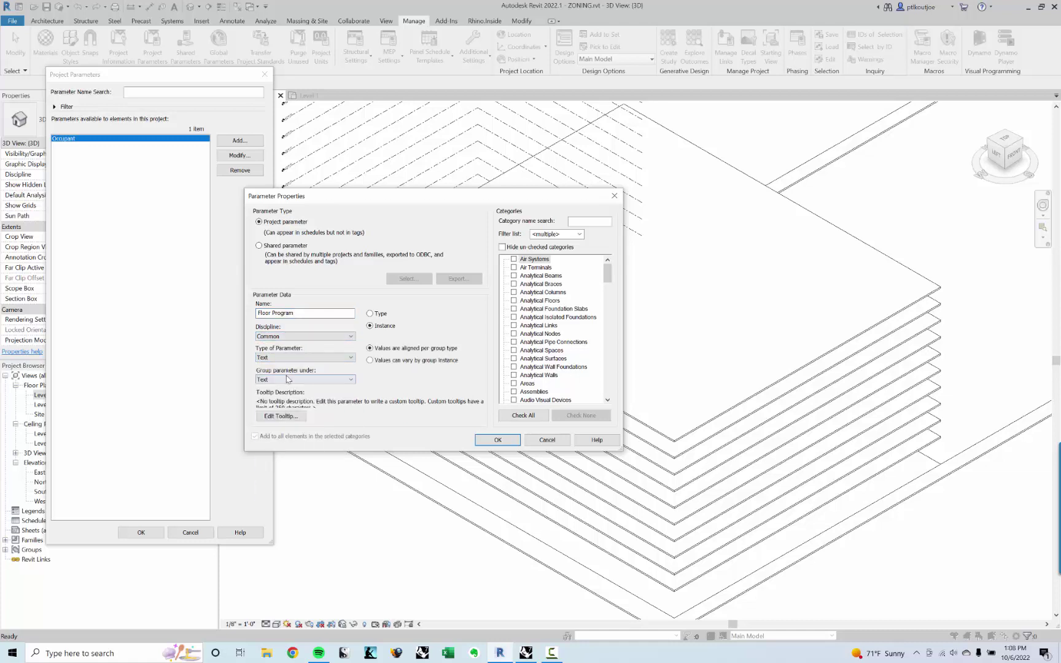
click(287, 379)
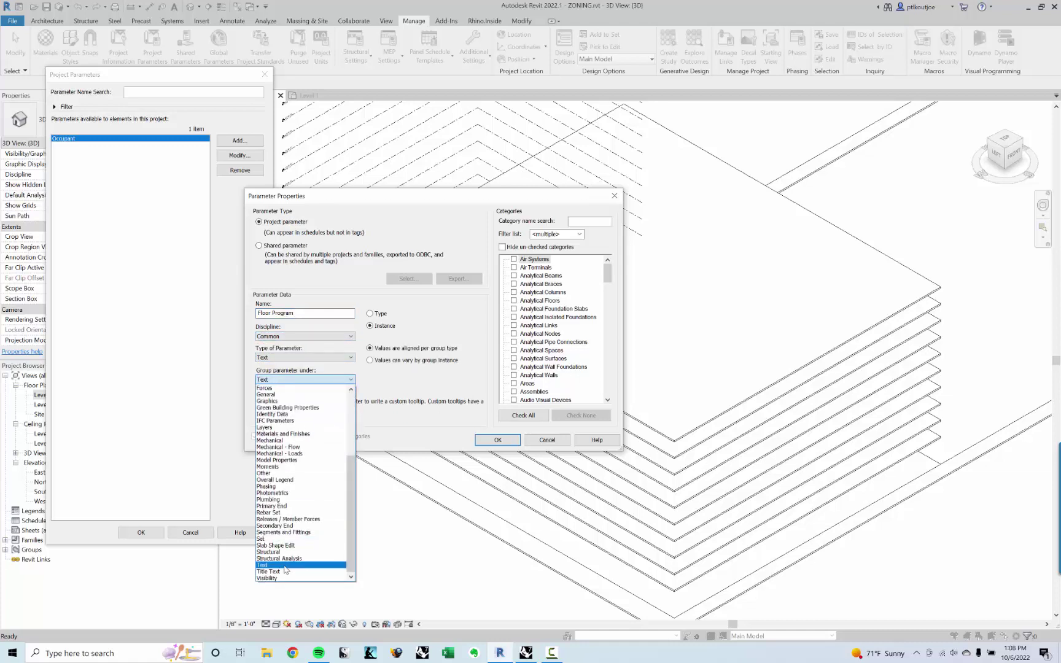
click(285, 565)
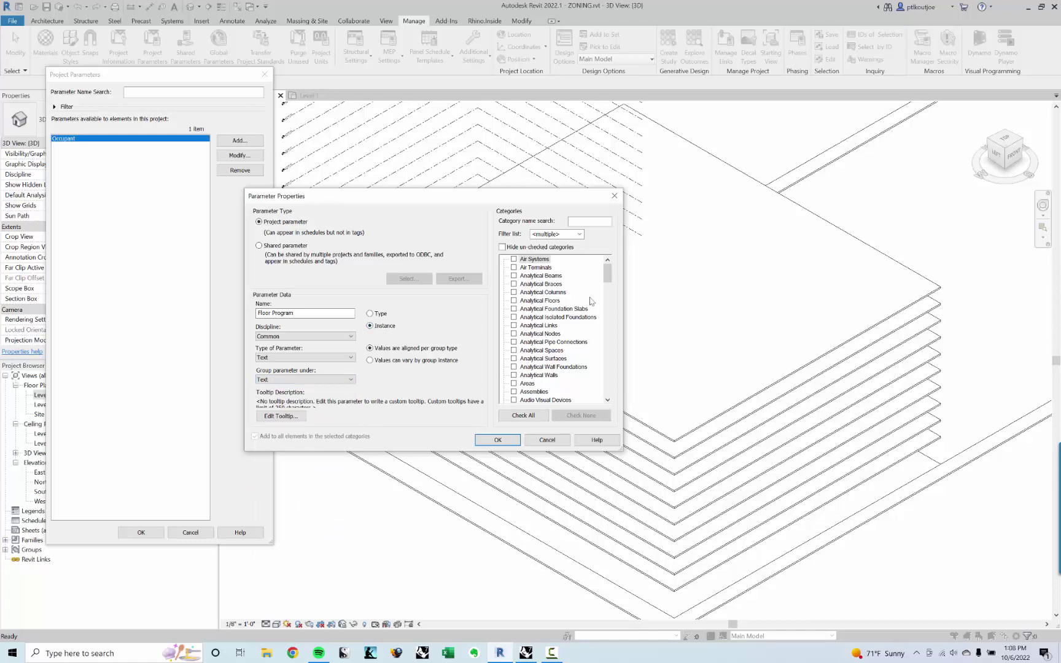
Assign the Floor Program parameter to the Floors category and create it.
drag(608, 273, 607, 318)
click(515, 359)
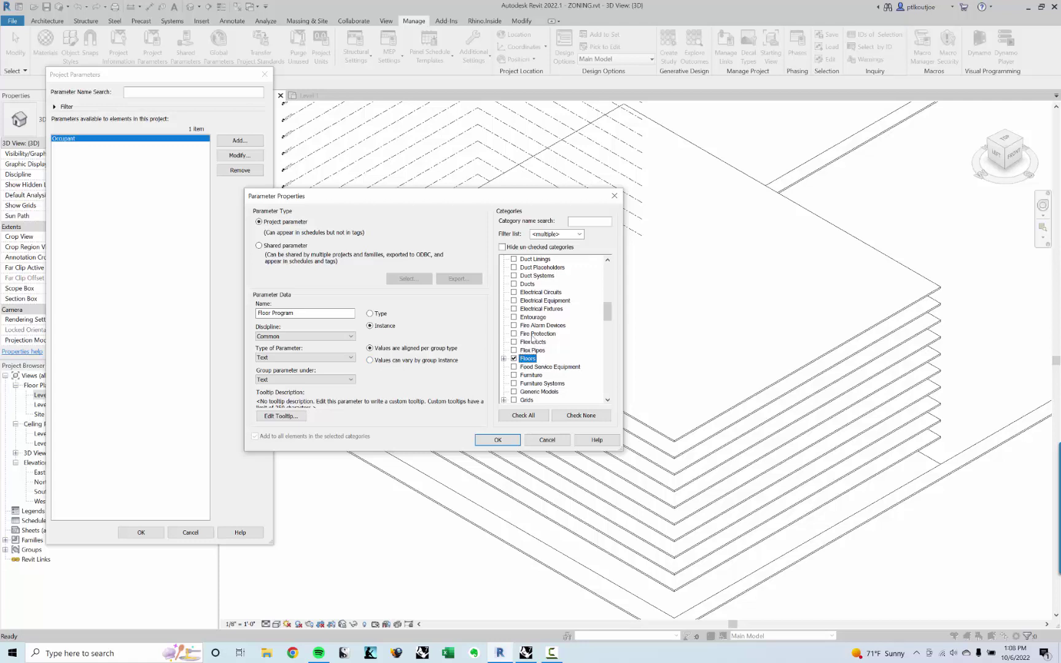
scroll(534, 334, up, 5)
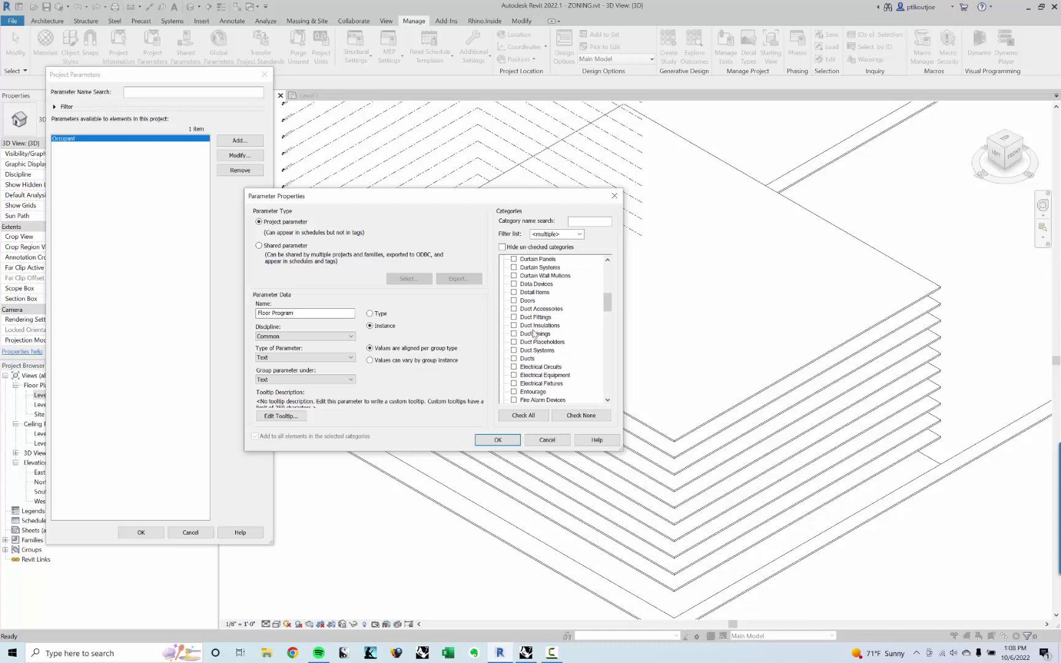
scroll(535, 335, up, 2)
scroll(529, 329, up, 3)
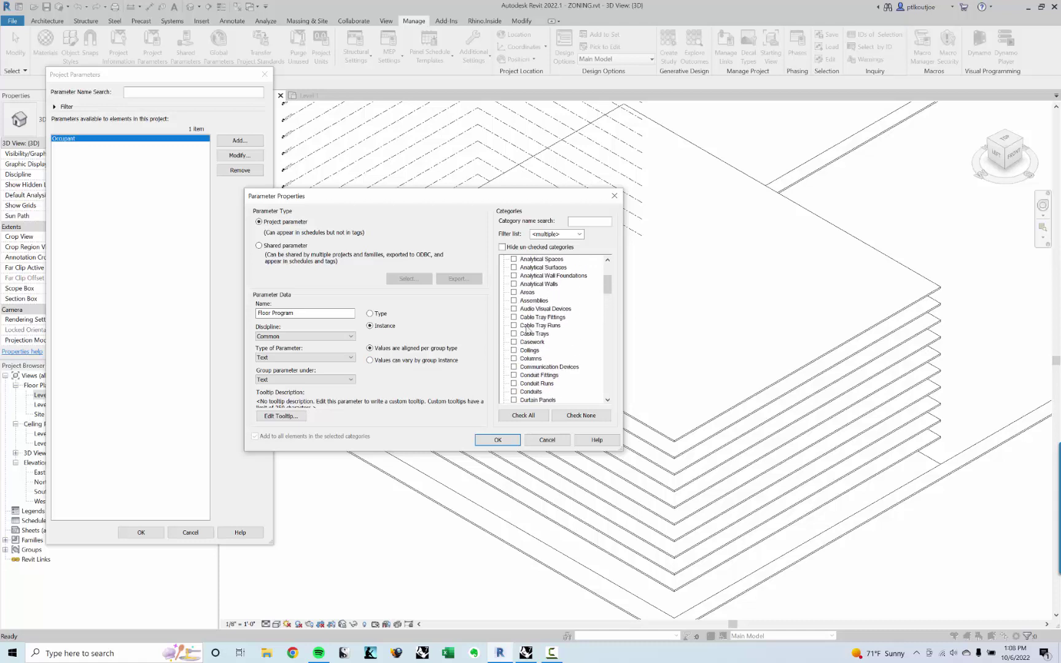
scroll(528, 329, down, 3)
scroll(529, 326, down, 4)
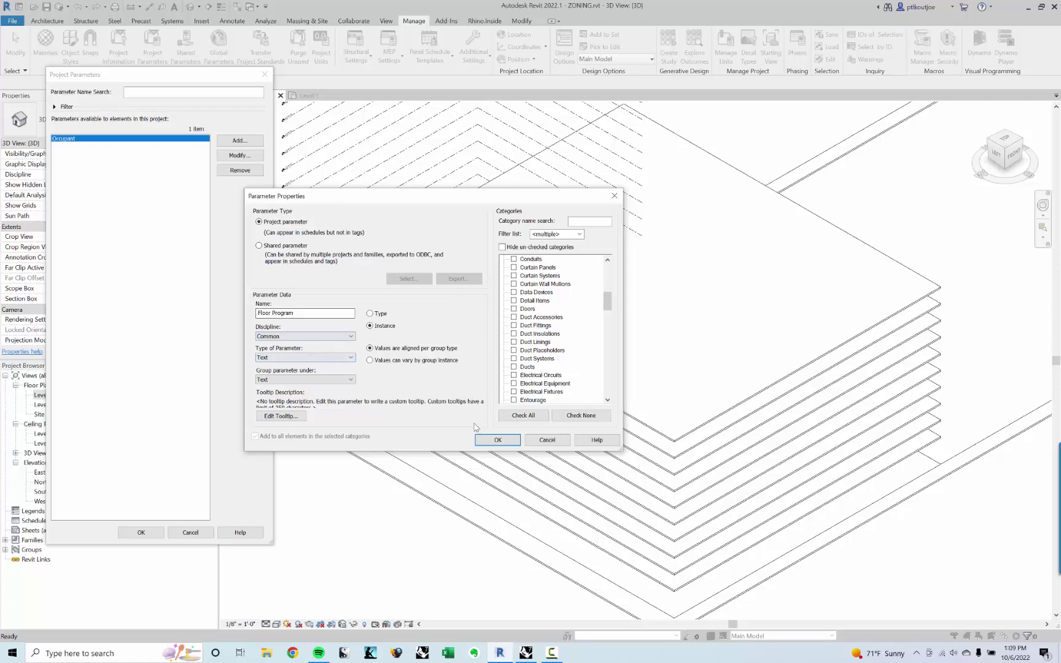
click(497, 440)
Reopen the Floor Program parameter's properties to review its settings, and accept the project parameters.
click(132, 139)
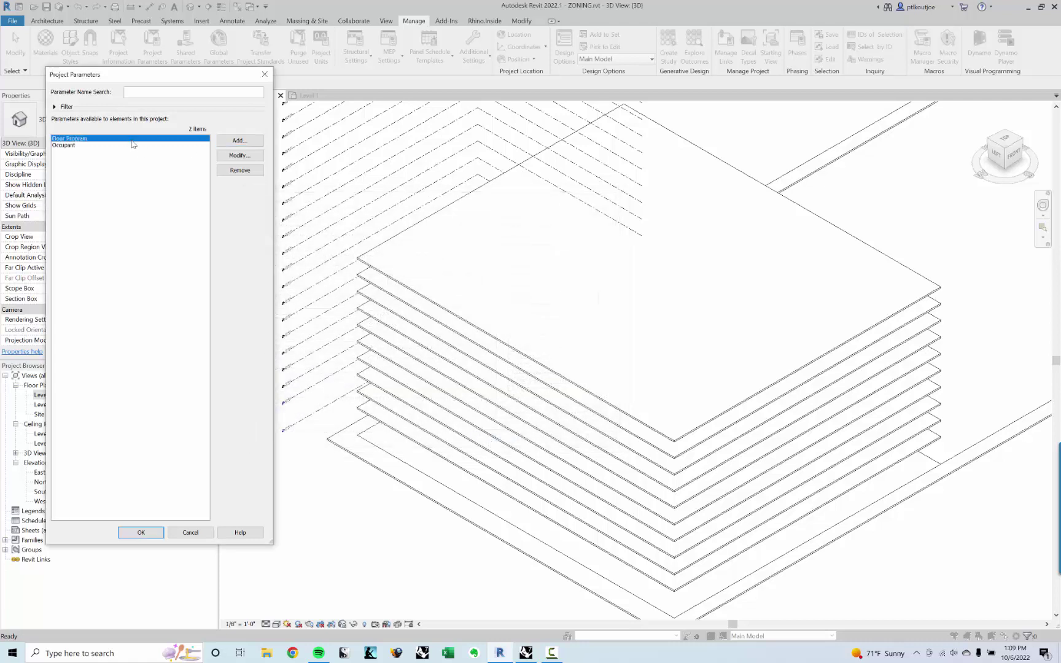
click(258, 161)
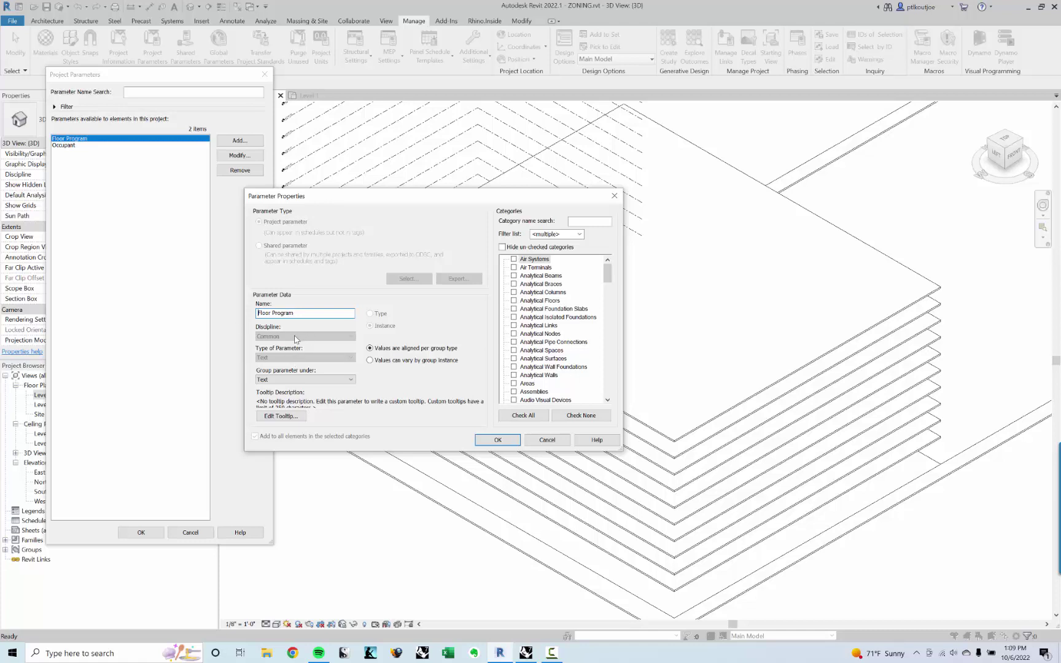
click(519, 440)
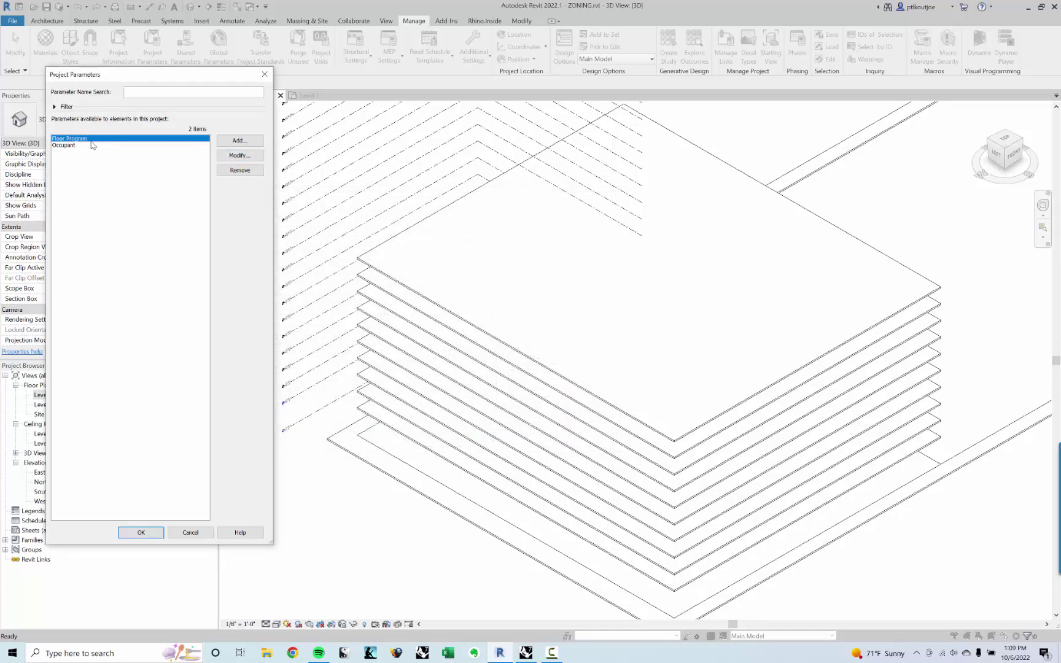
click(142, 533)
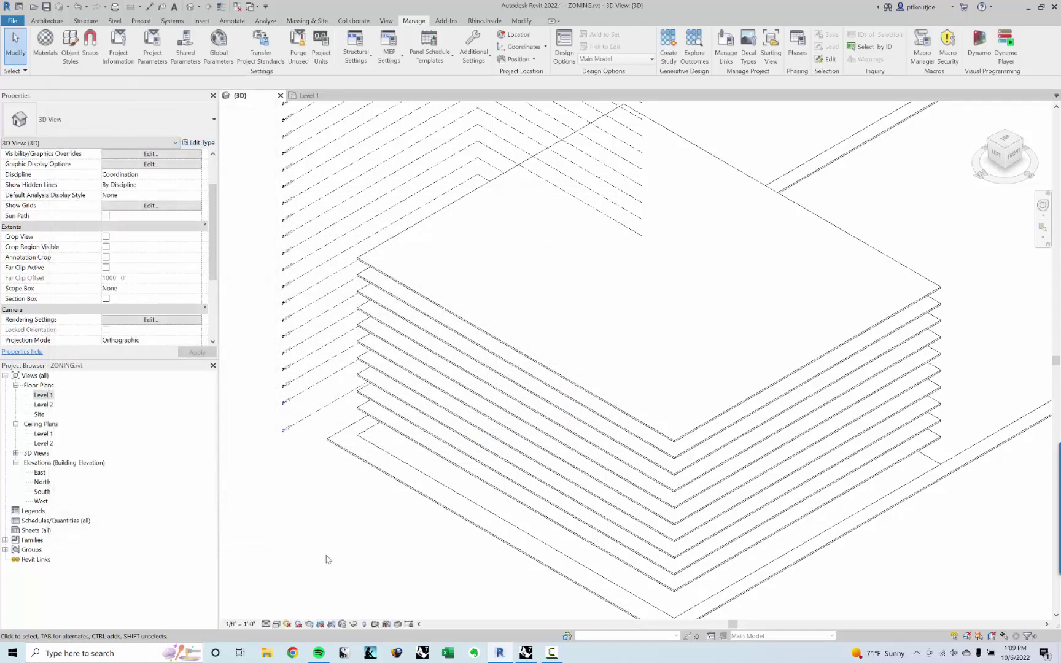
Select the topmost floor and look for the Floor Program parameter among its properties.
click(386, 275)
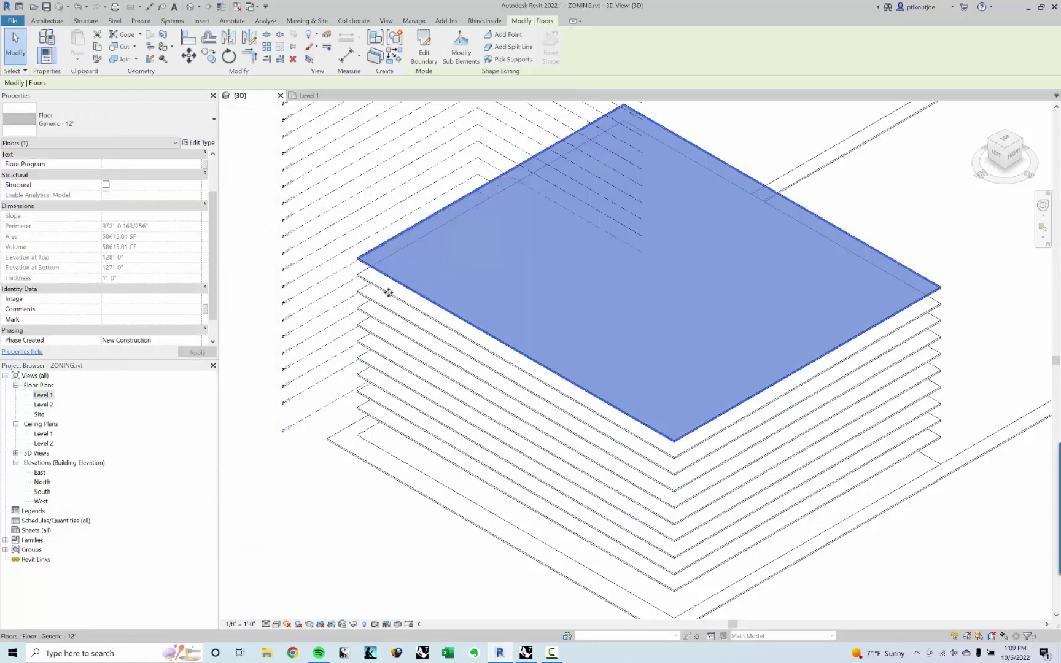
scroll(51, 224, up, 3)
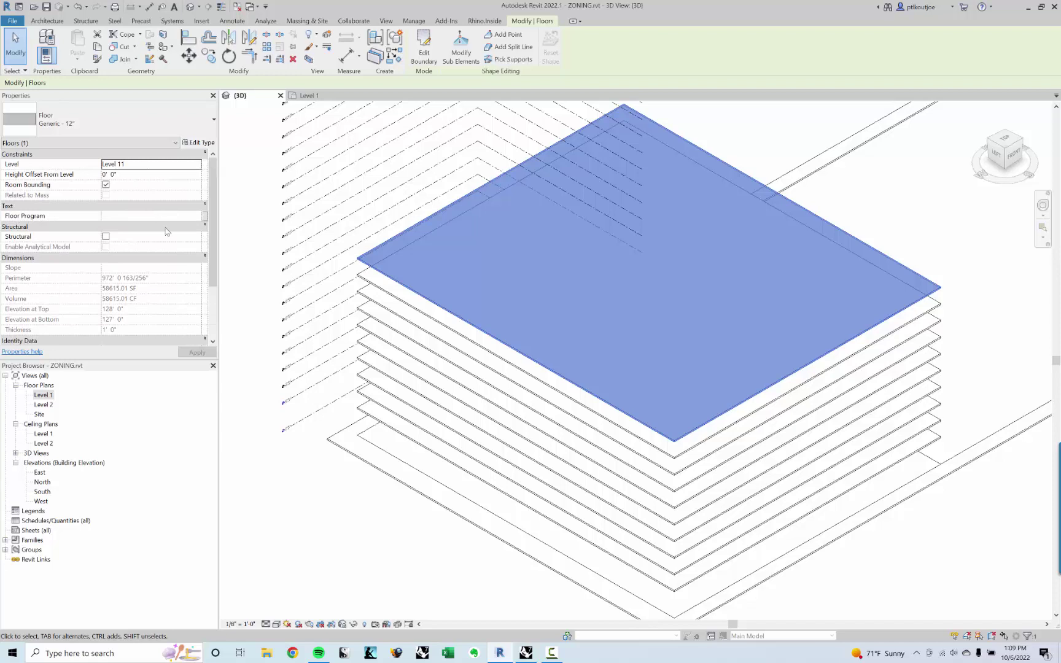
middle_drag(367, 557, 351, 534)
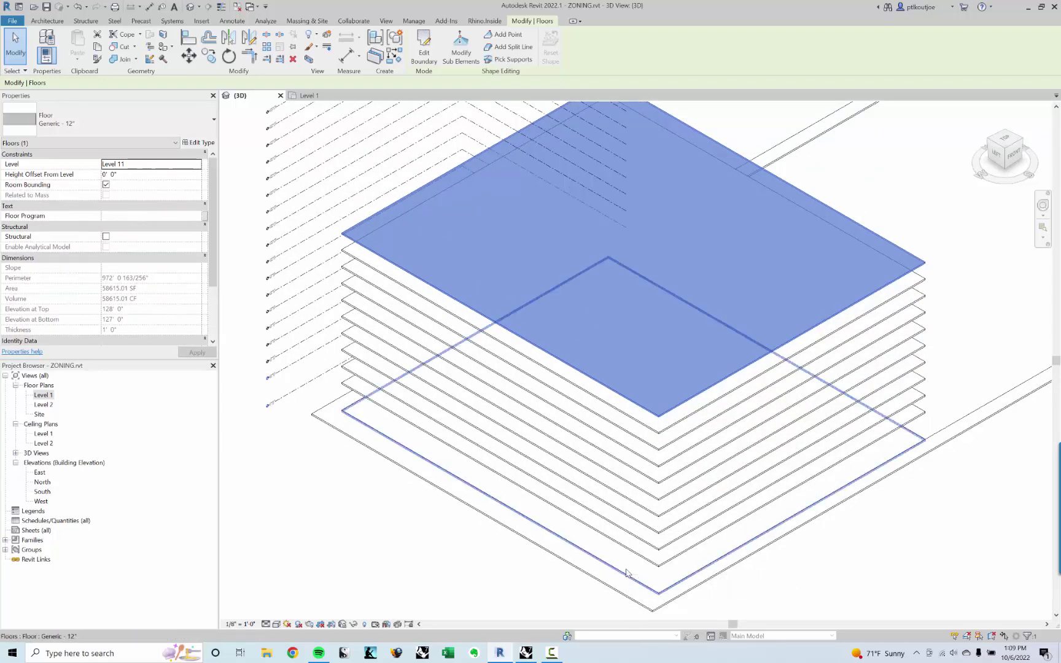
Set the Floor Program of the Level 1 floor to Retail.
click(626, 574)
click(130, 218)
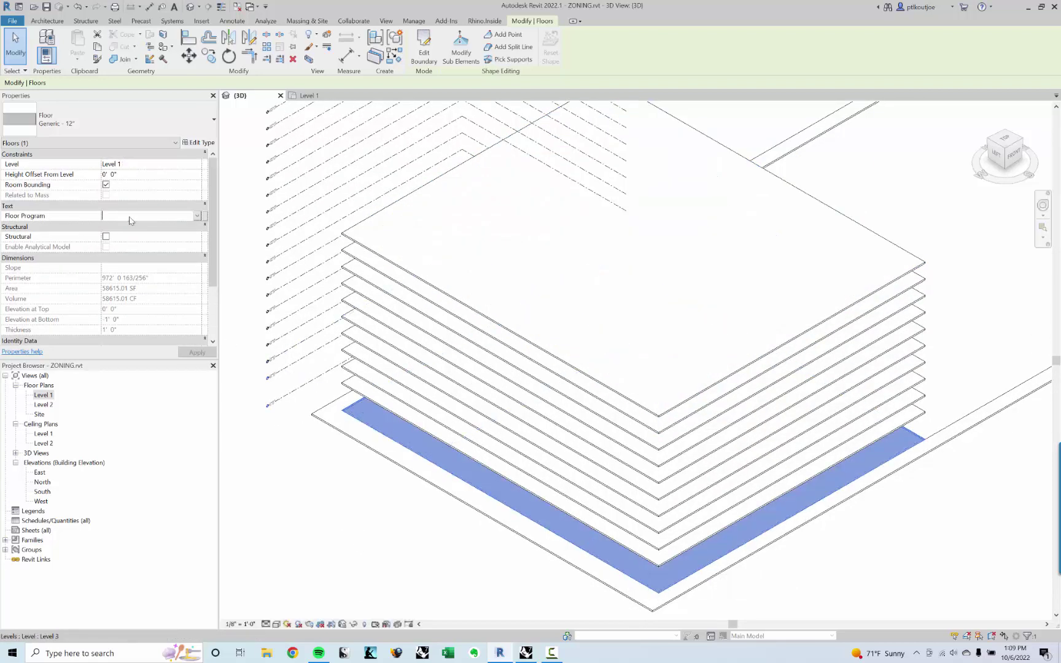
text(Retail)
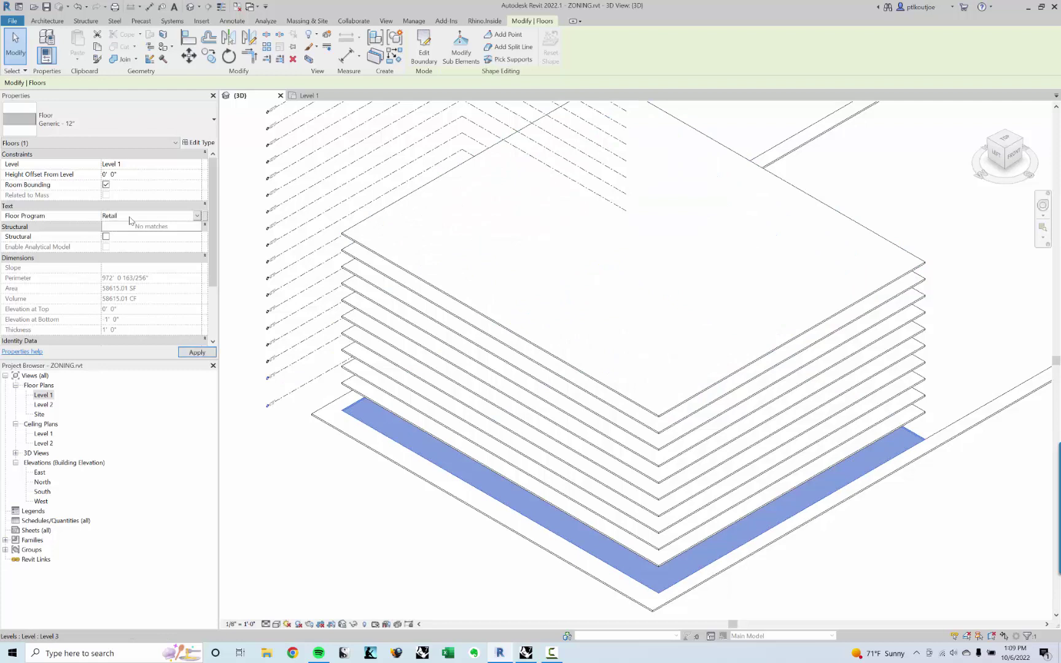
key(Return)
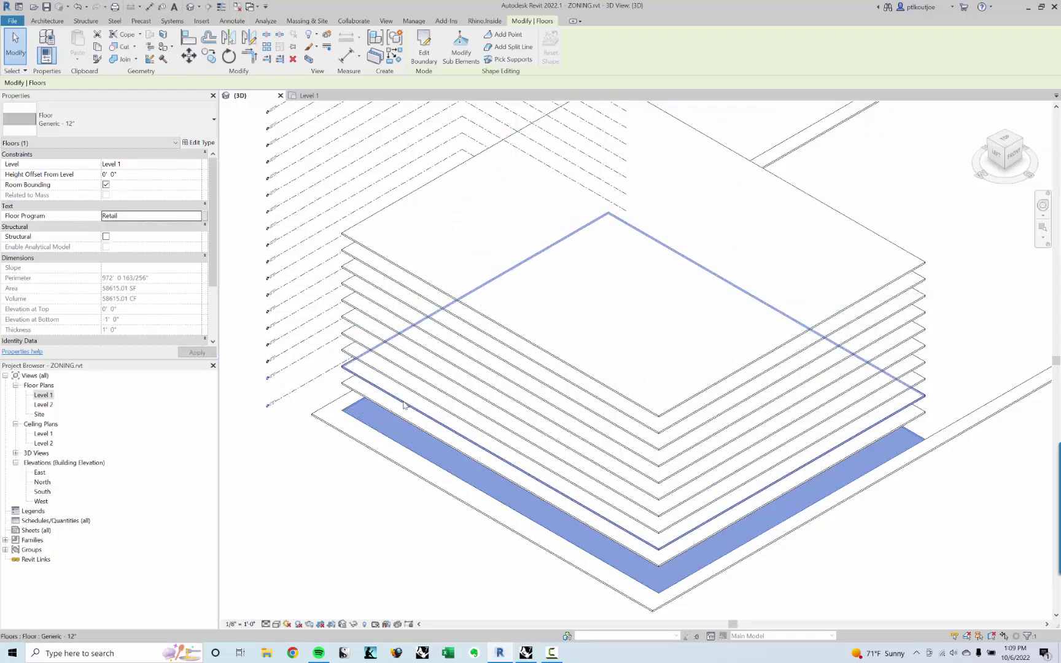
Set the Floor Program of the seven floors directly above Level 1 to Commercial, and deselect them.
ctrl+click(403, 404)
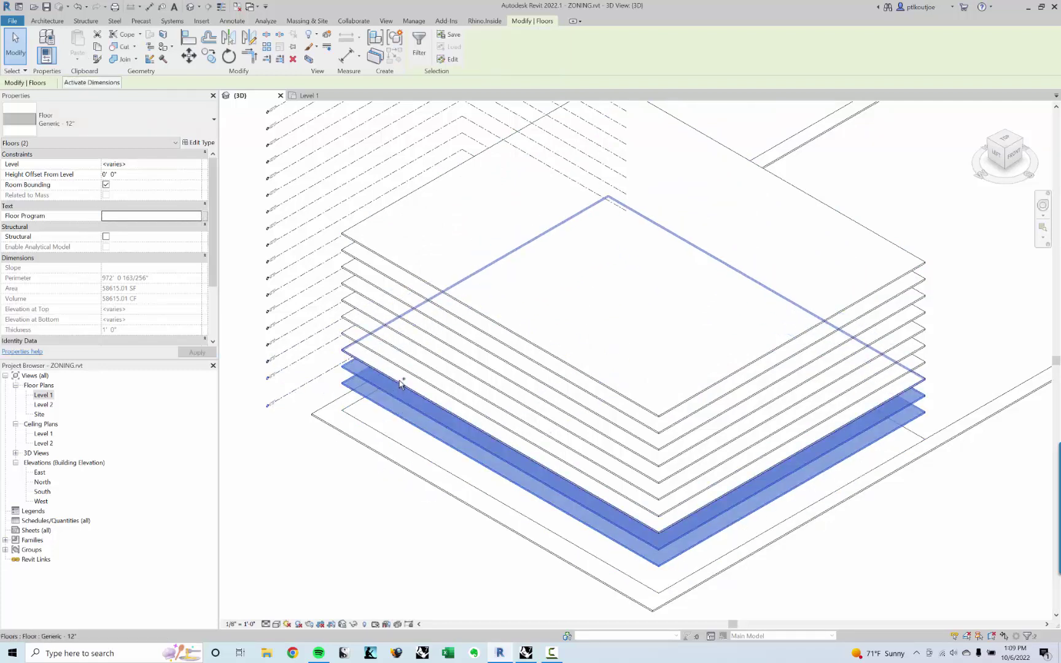
ctrl+click(400, 383)
ctrl+click(402, 367)
ctrl+click(405, 351)
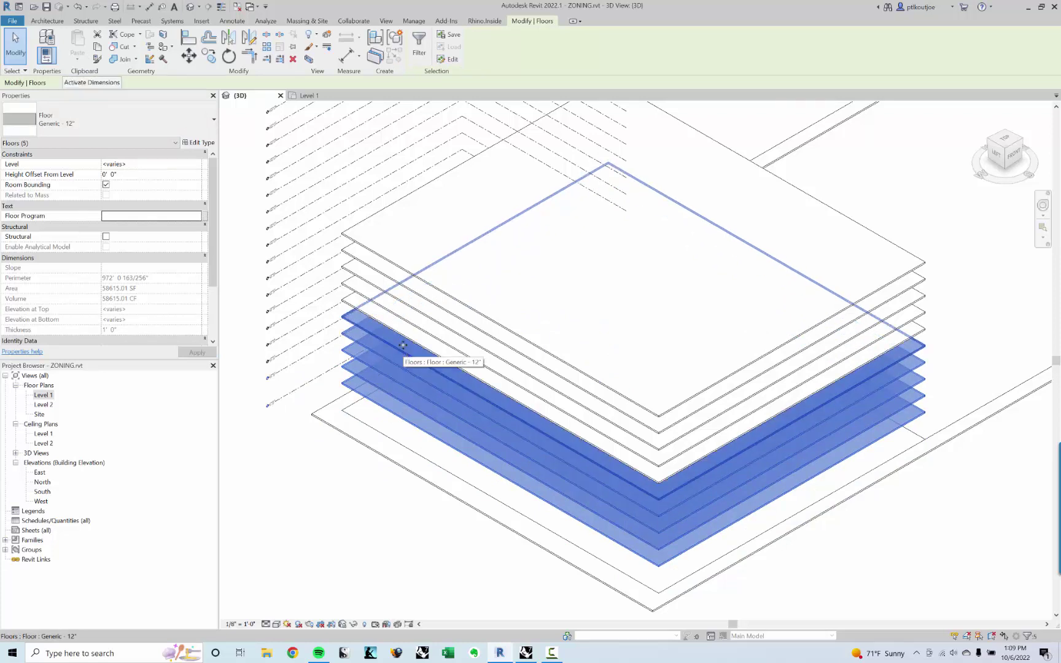
ctrl+click(403, 336)
ctrl+click(404, 328)
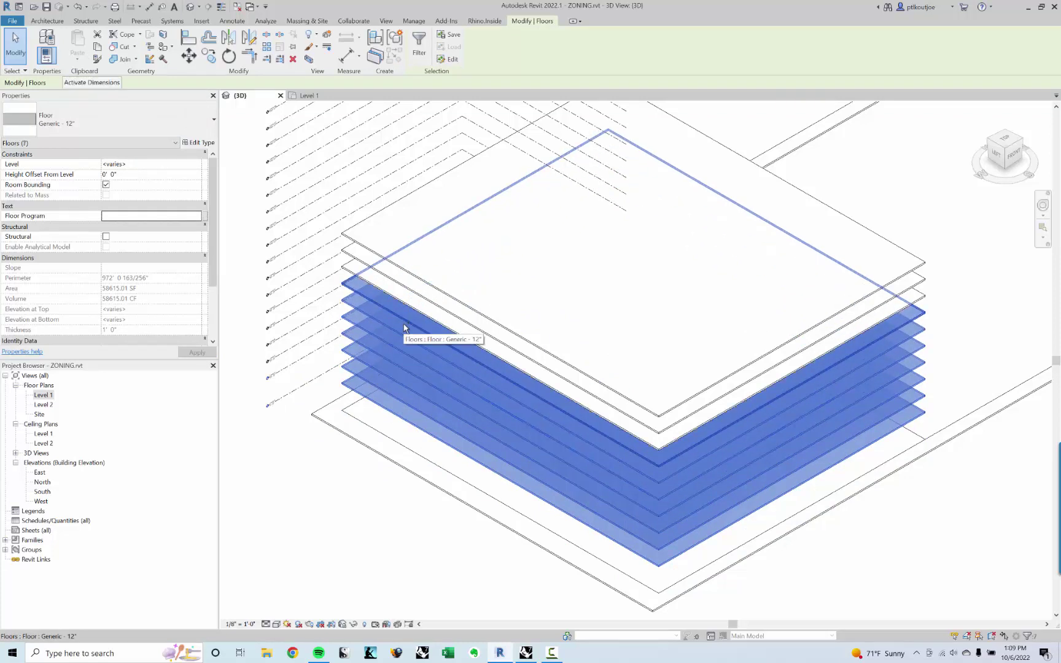
click(112, 215)
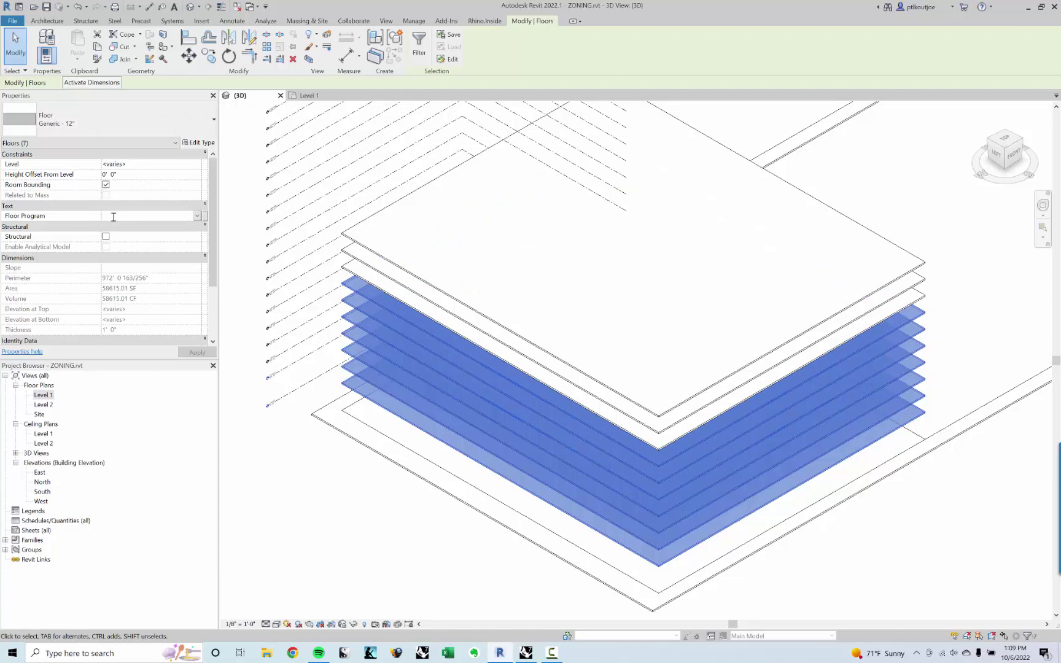
text(Comme)
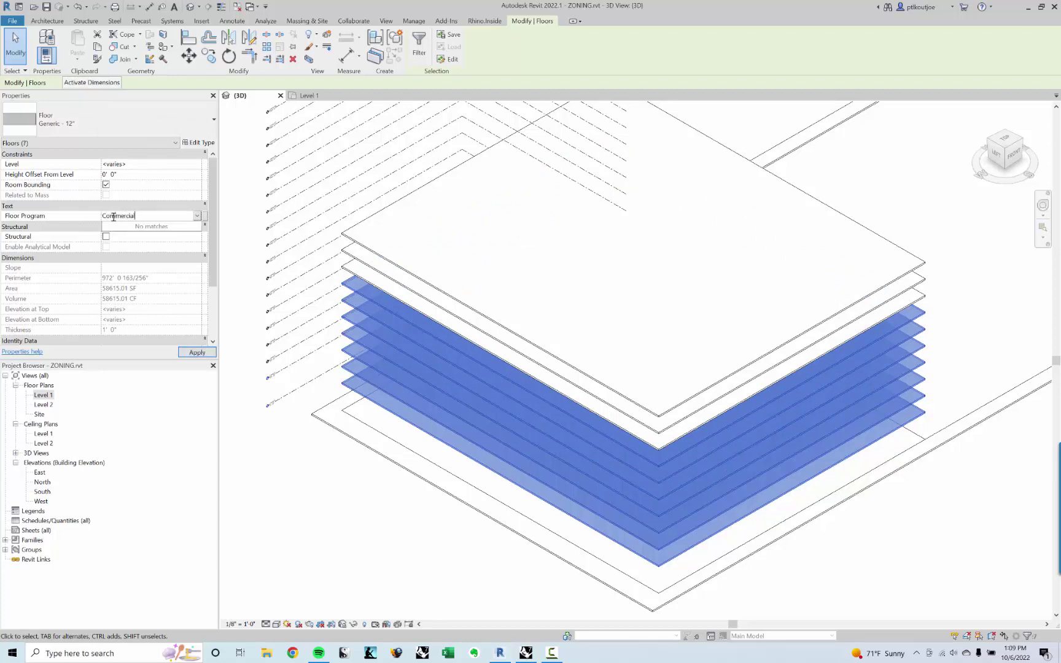
text(rcial)
key(Return)
click(351, 509)
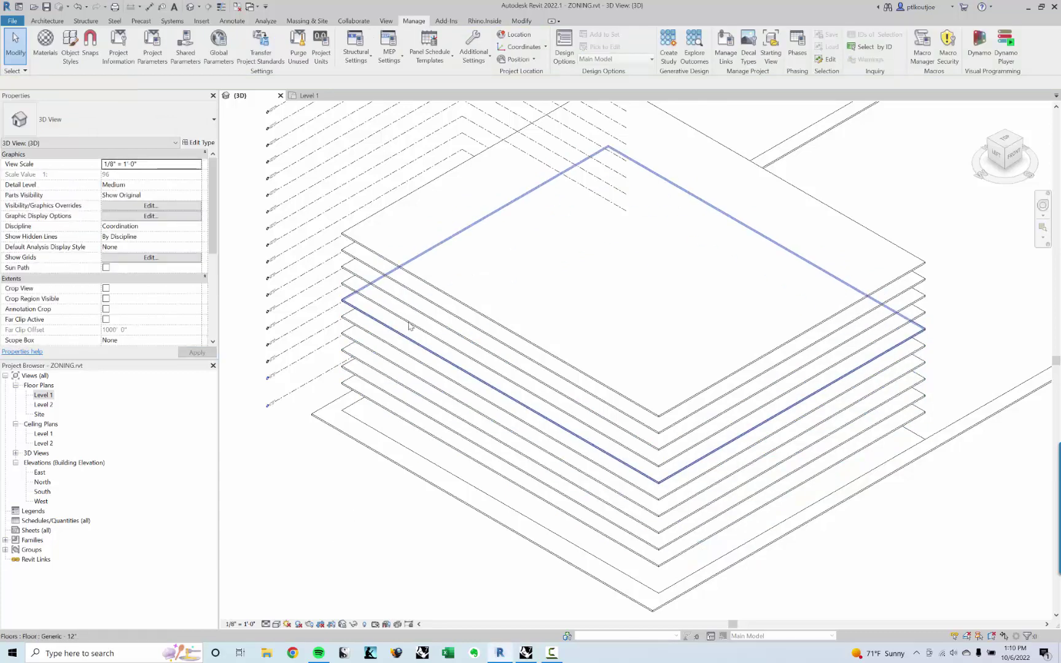
Set the Floor Program of the top three floors to Residential, and deselect them.
click(413, 297)
ctrl+click(417, 286)
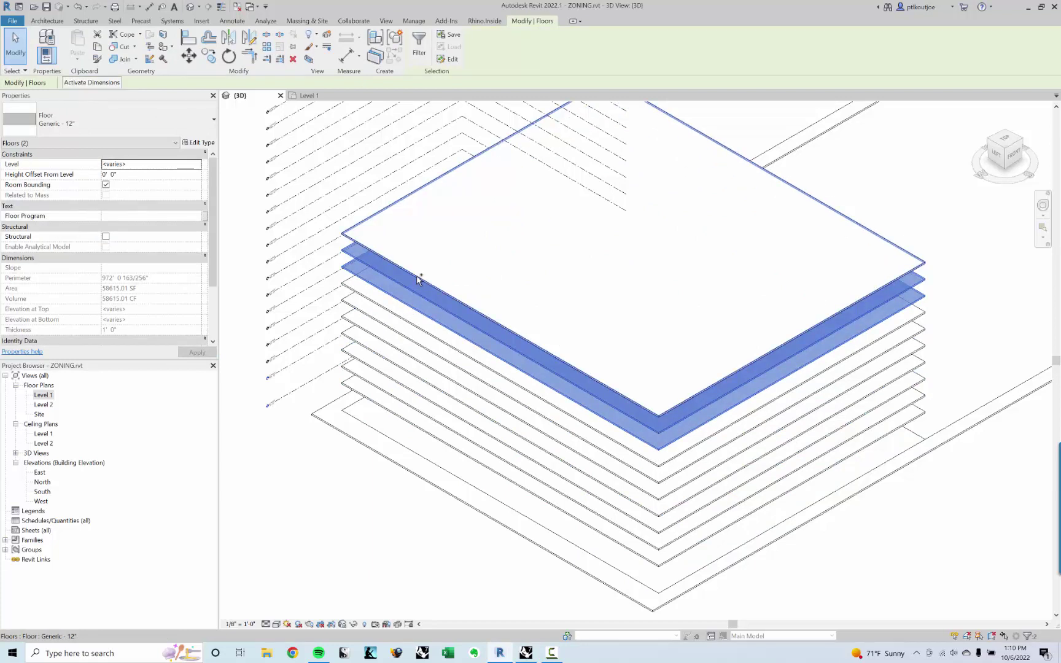
ctrl+click(419, 275)
click(142, 217)
text(Residential)
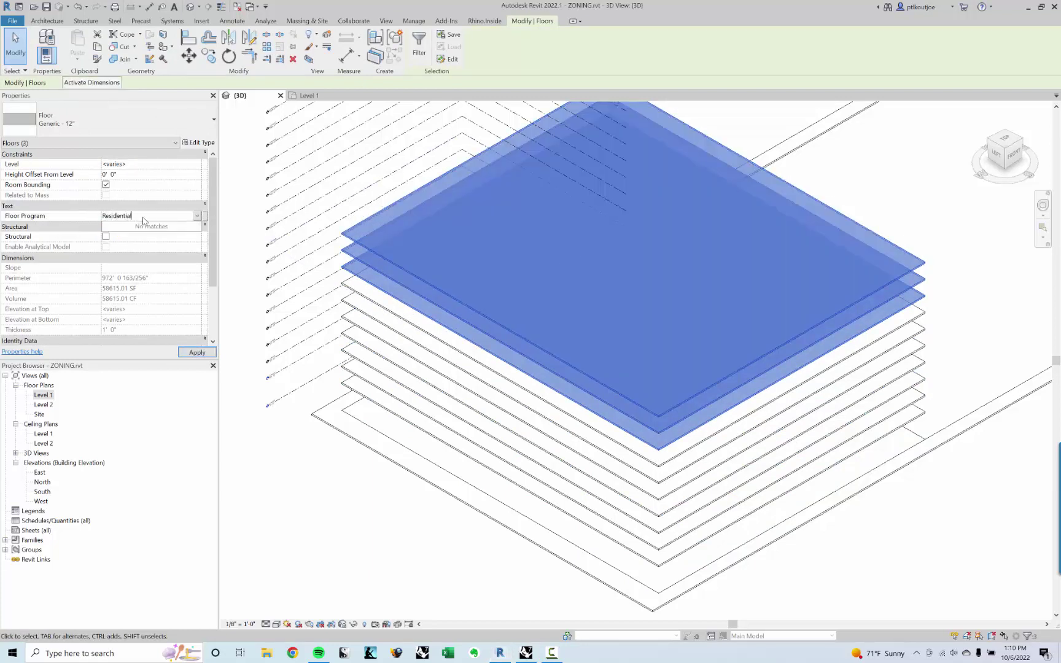
key(Return)
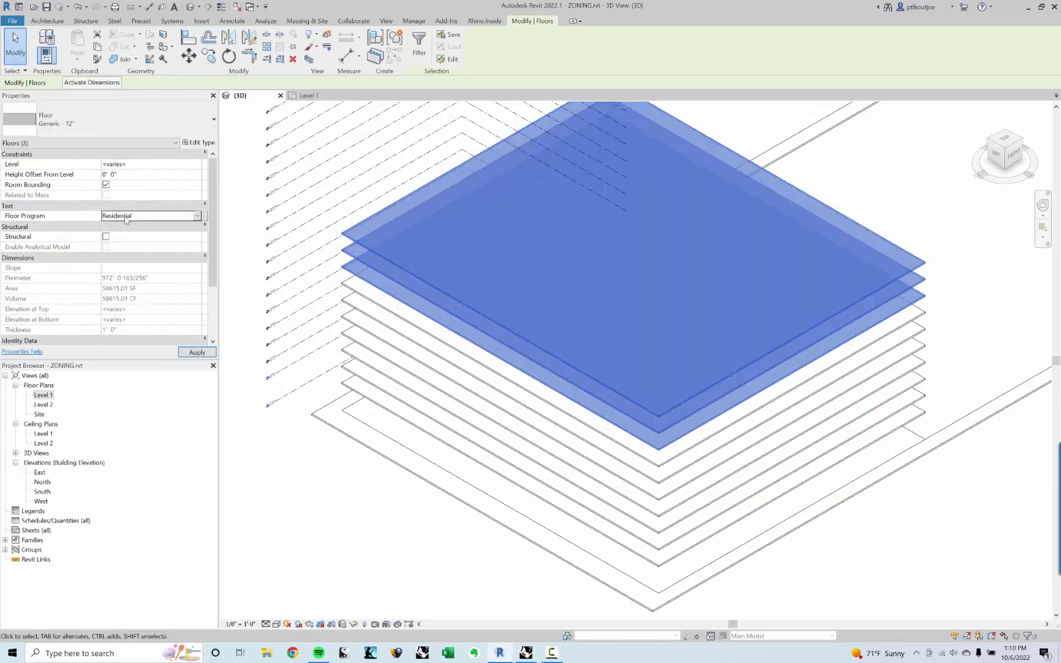
click(367, 526)
mouse_move(570, 442)
middle_down()
mouse_move(503, 440)
mouse_move(533, 447)
mouse_move(597, 439)
mouse_move(565, 450)
mouse_move(583, 457)
middle_up()
scroll(503, 439, down, 2)
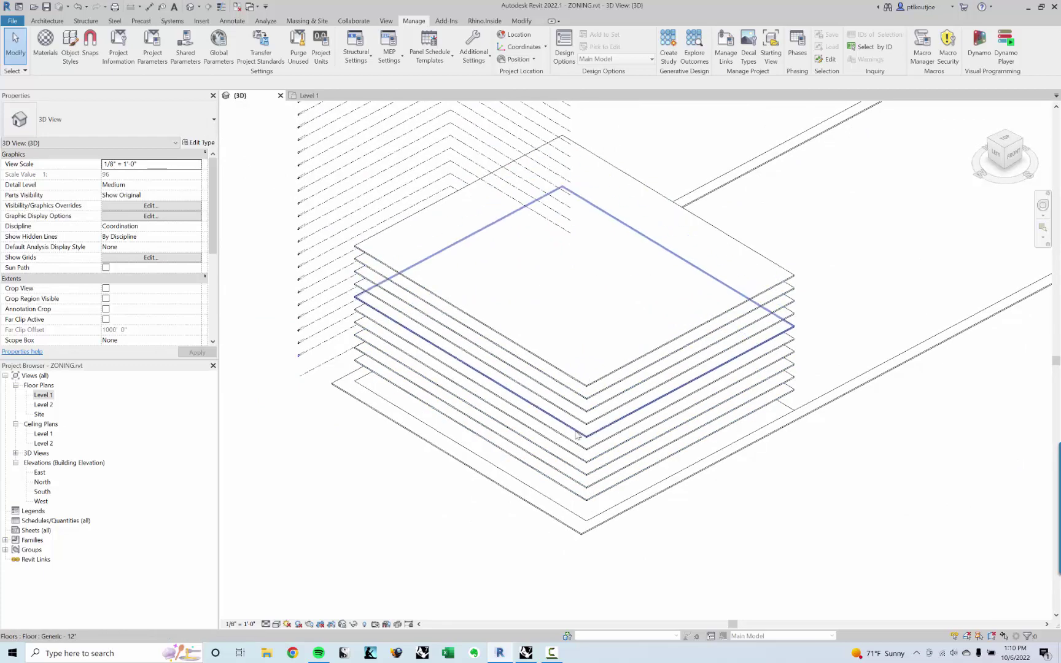
shift+middle_drag(569, 401, 473, 410)
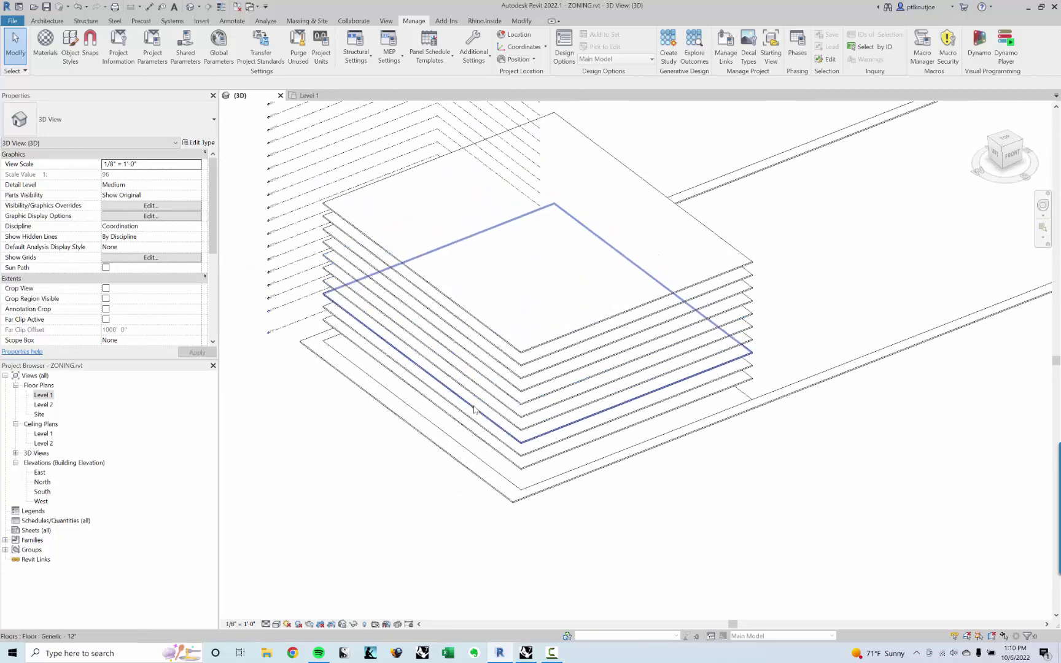
Delete the existing Floor Program-Retail and Floor Program-Commercial filters from the project's rule-based filters.
scroll(474, 409, up, 1)
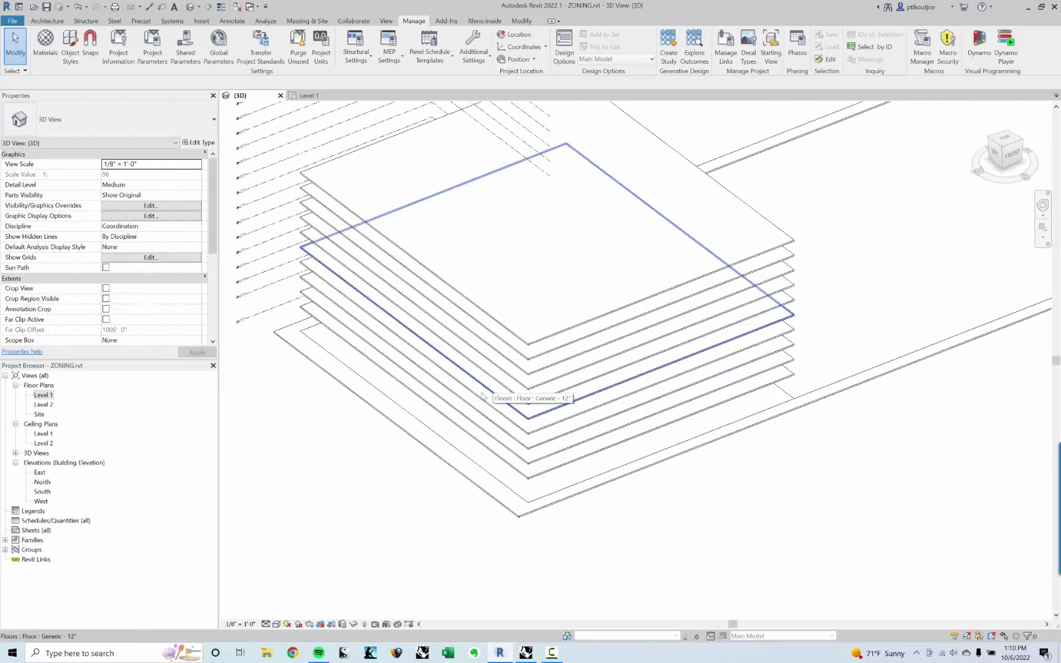
shift+middle_drag(473, 428, 468, 421)
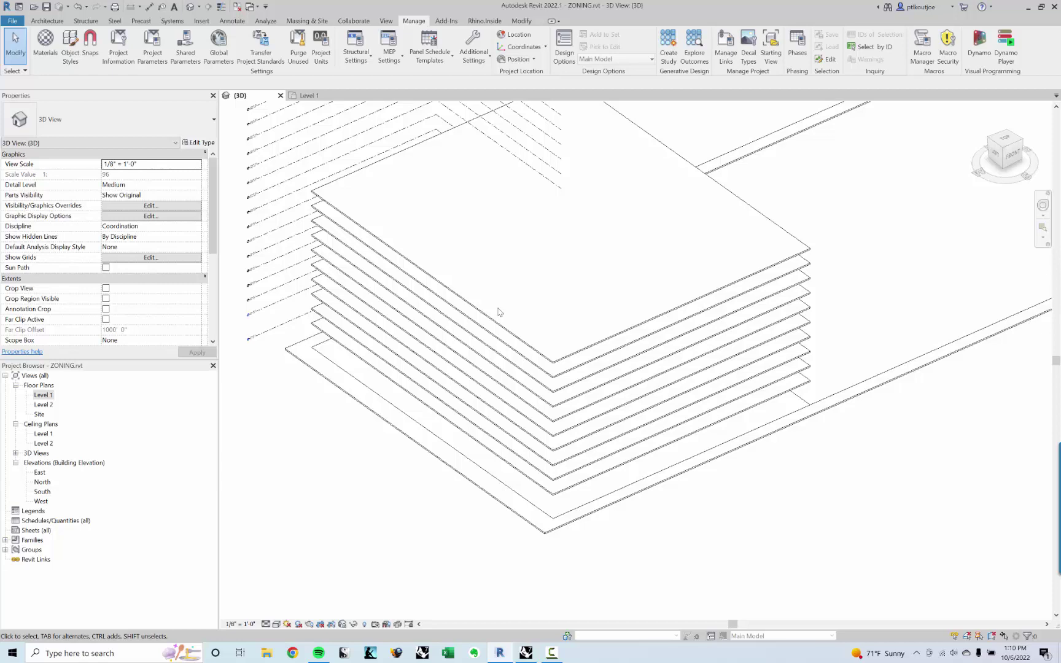
middle_drag(285, 440, 312, 455)
key(v)
key(g)
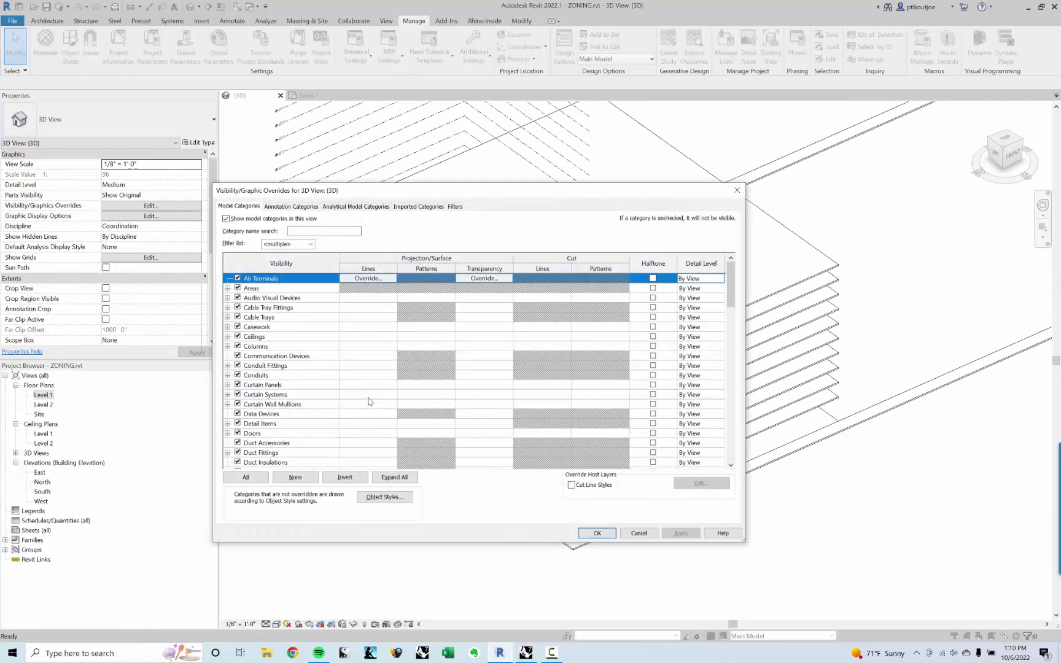
click(454, 207)
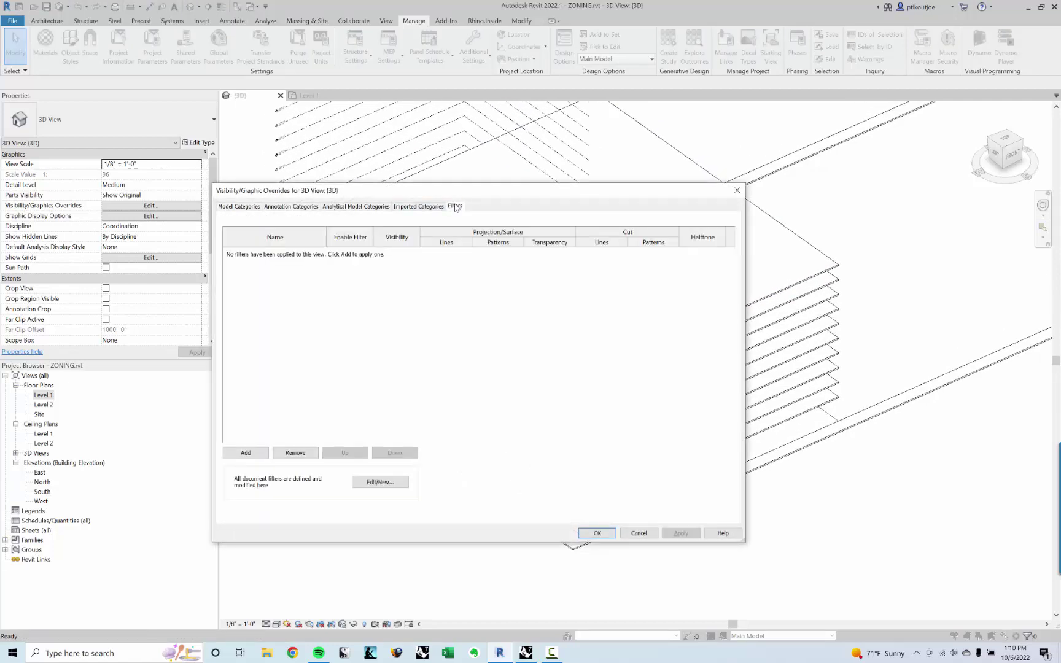
click(386, 485)
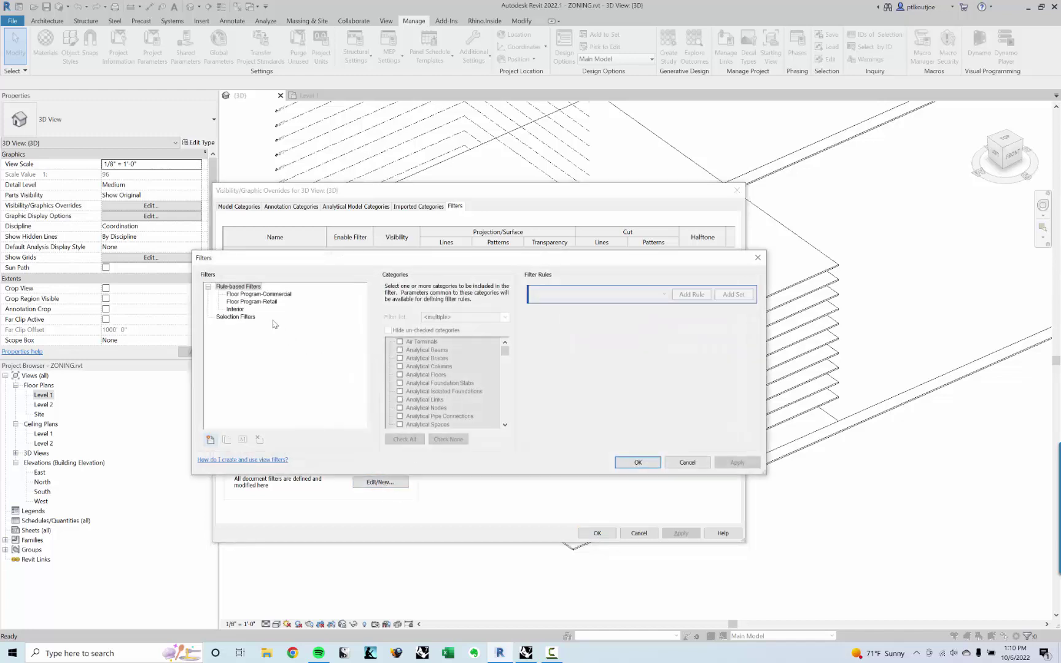
click(248, 303)
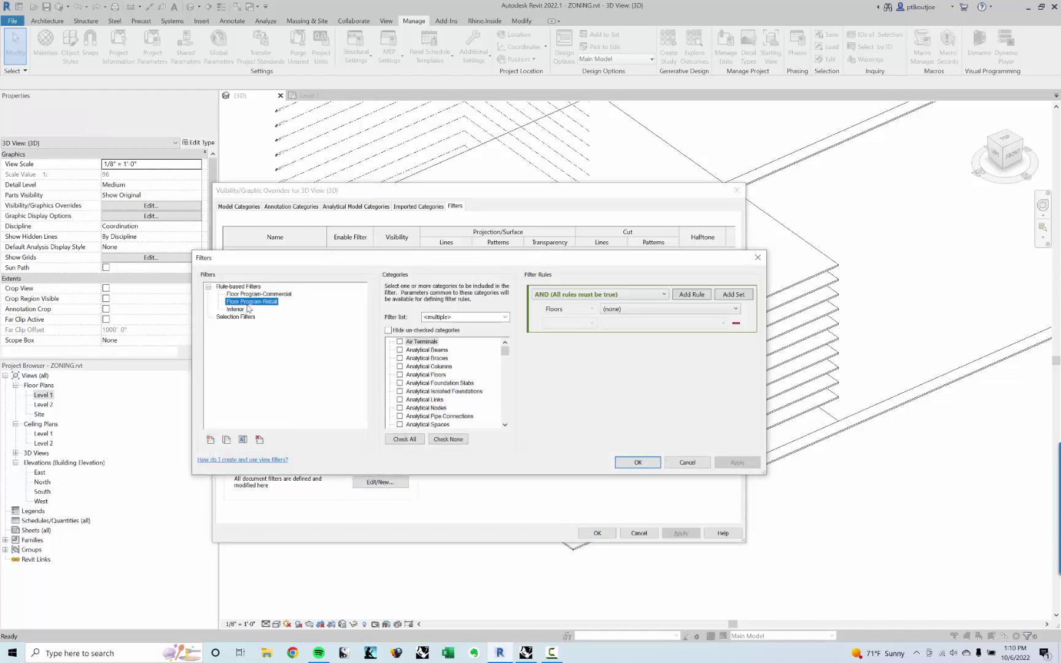
click(259, 439)
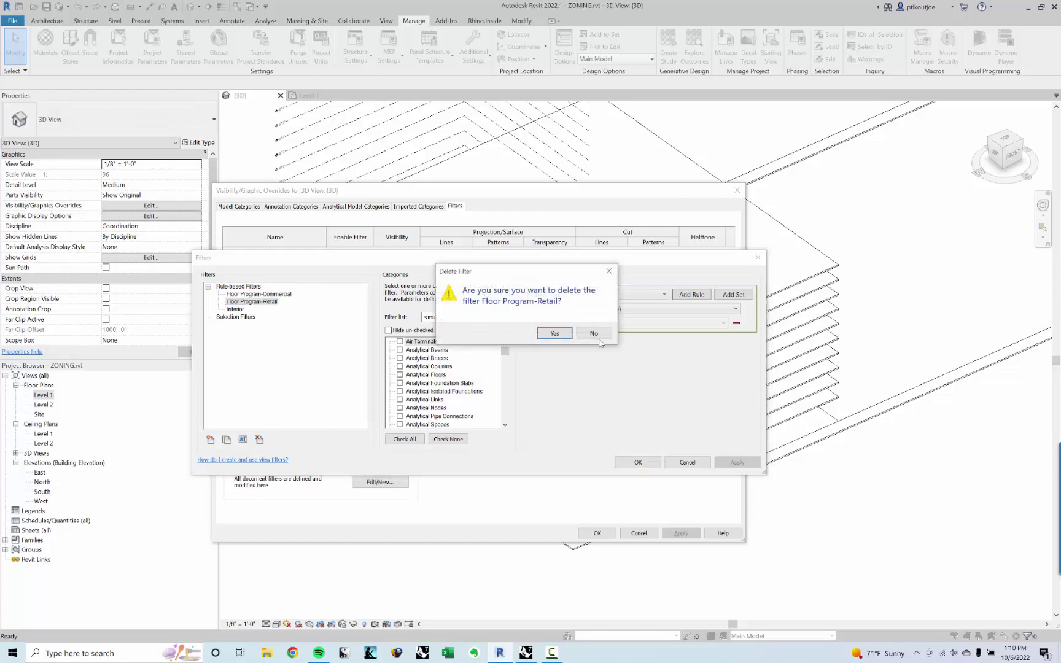
click(555, 335)
click(258, 295)
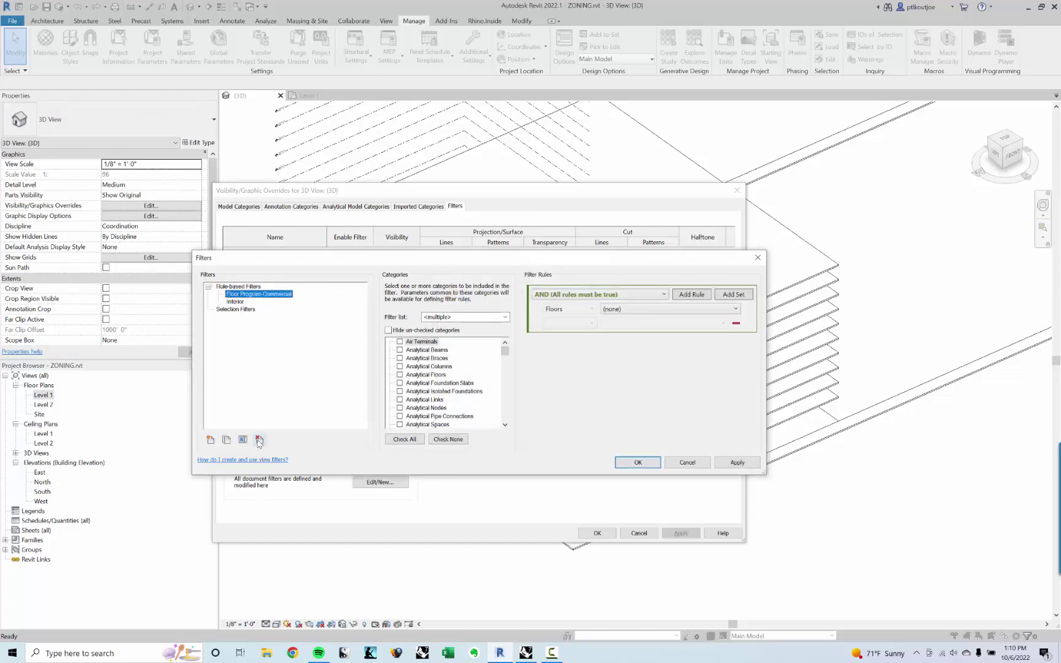
click(260, 440)
click(554, 334)
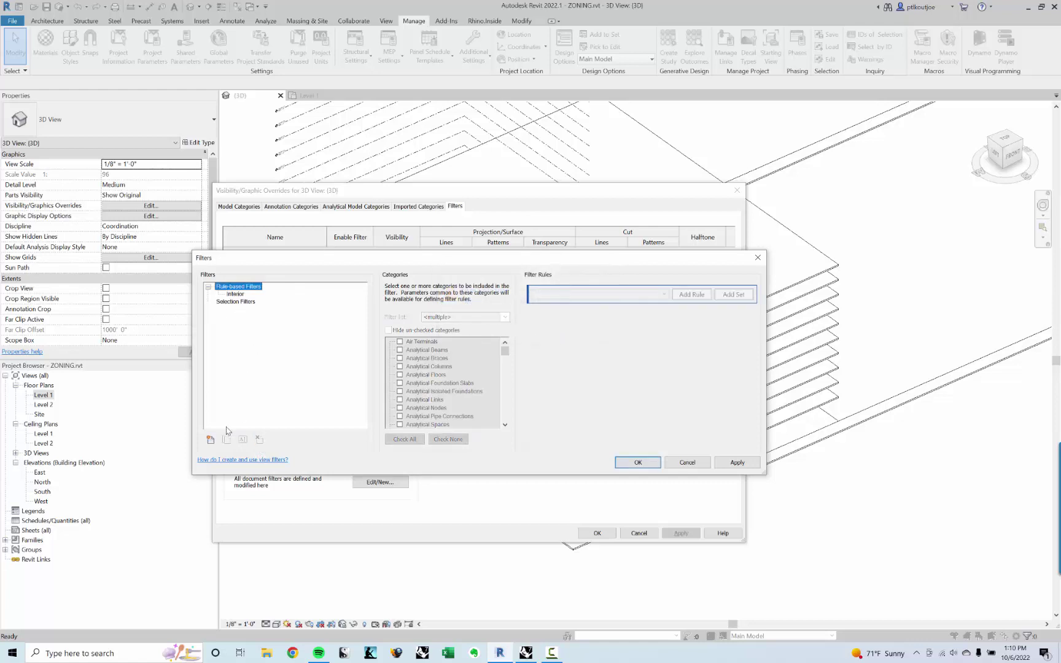
Create a rule-based filter named Floor Program - Retail that applies to the Floors category.
click(210, 440)
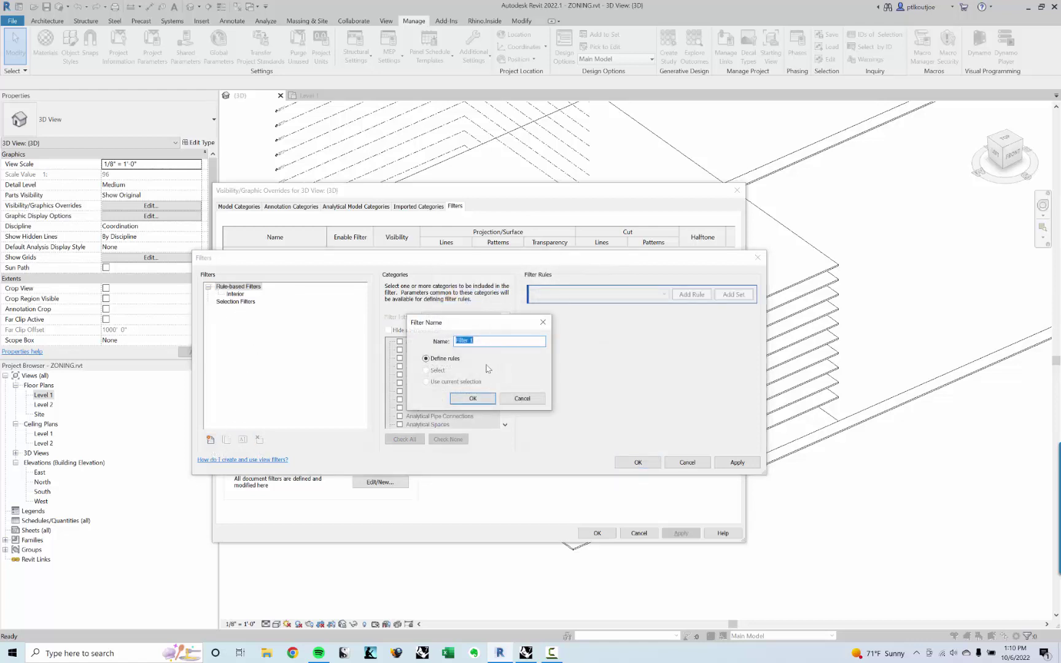
text(Floor Program - Retail)
key(Return)
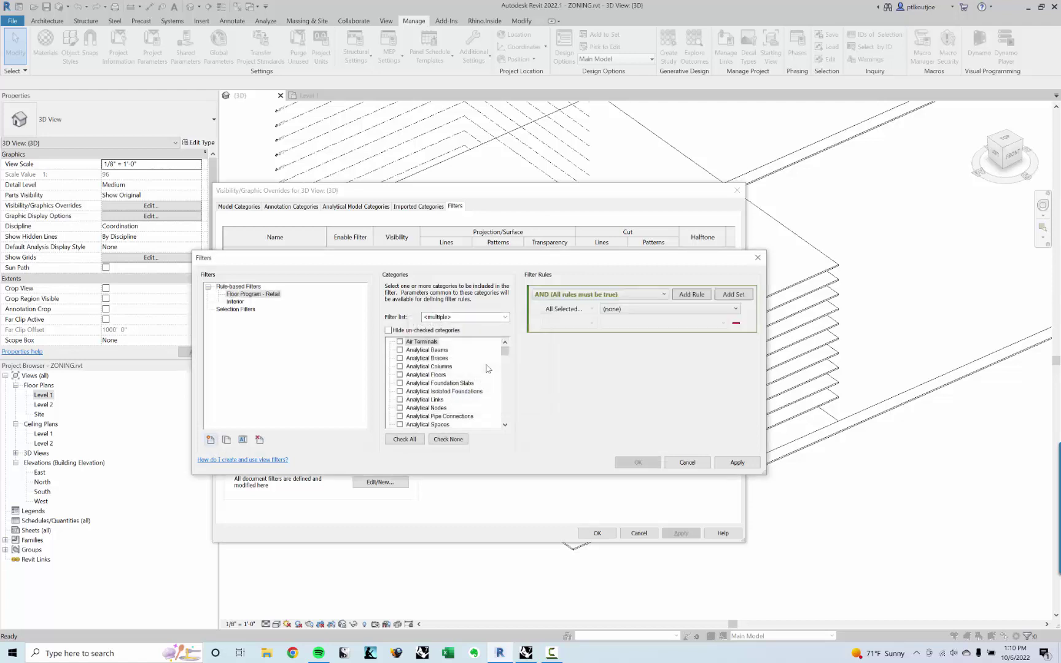
drag(506, 355, 507, 381)
click(400, 375)
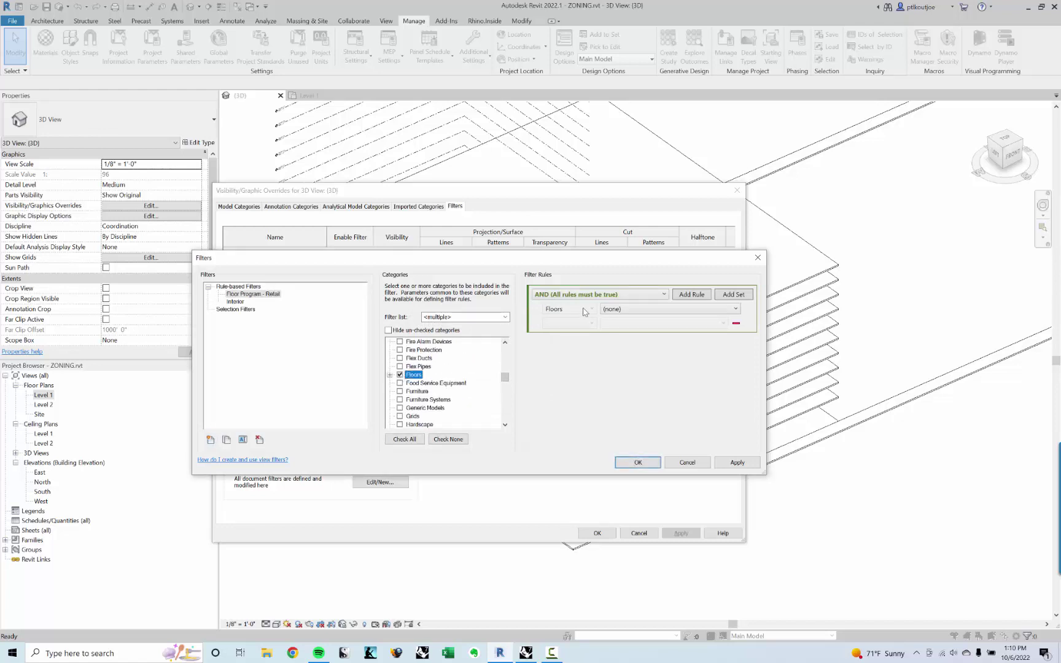
Define the new filter's rule as Floor Program equals Retail, and save the filter.
click(635, 310)
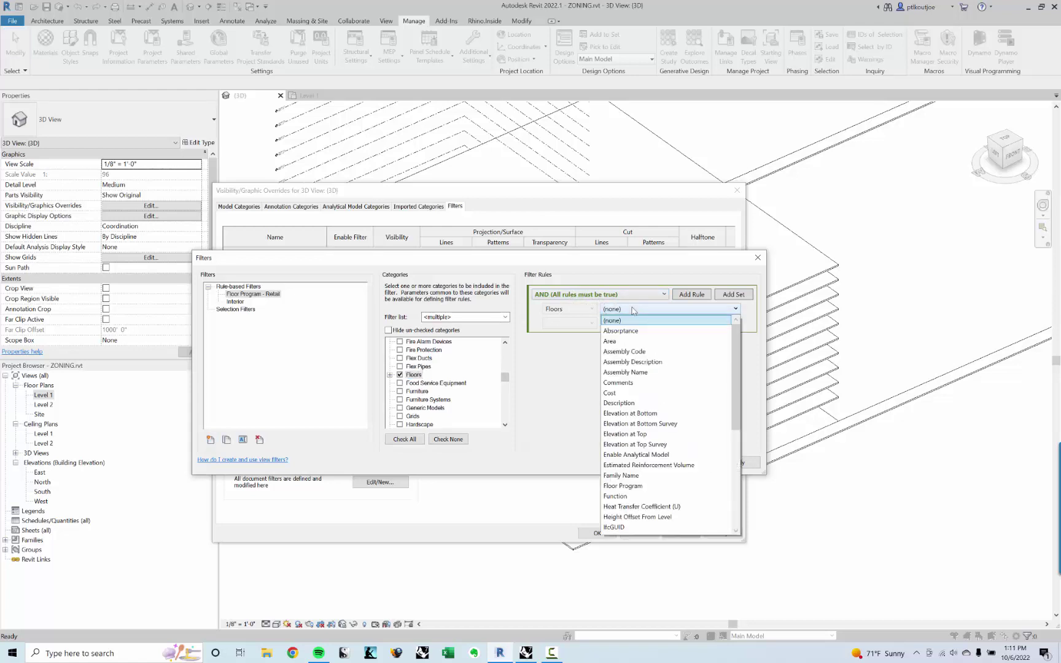
click(644, 486)
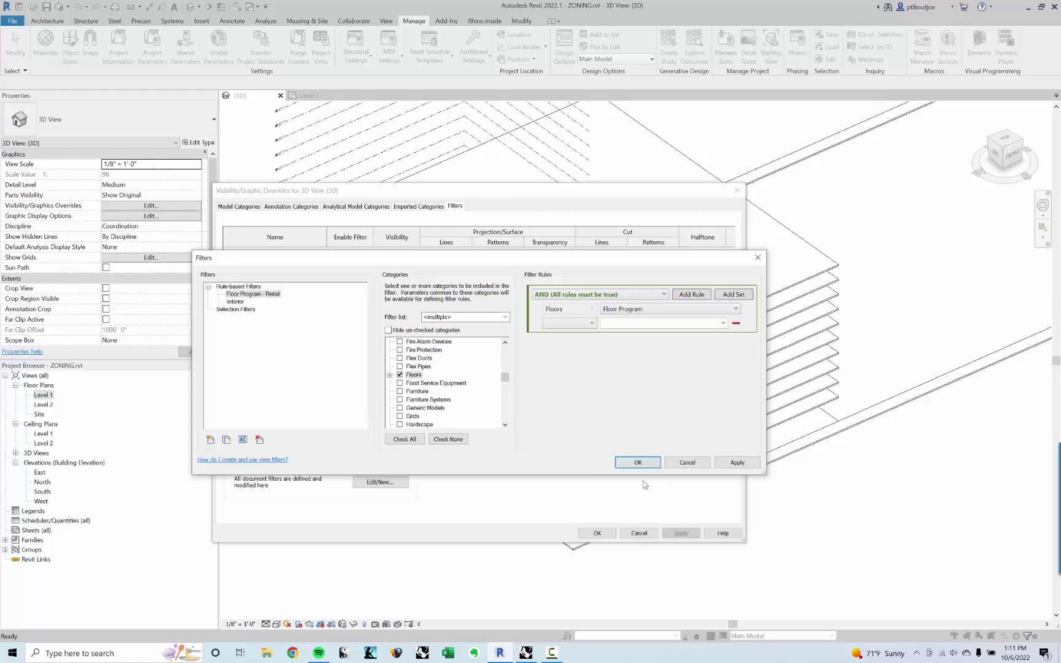
click(574, 324)
click(574, 336)
click(723, 323)
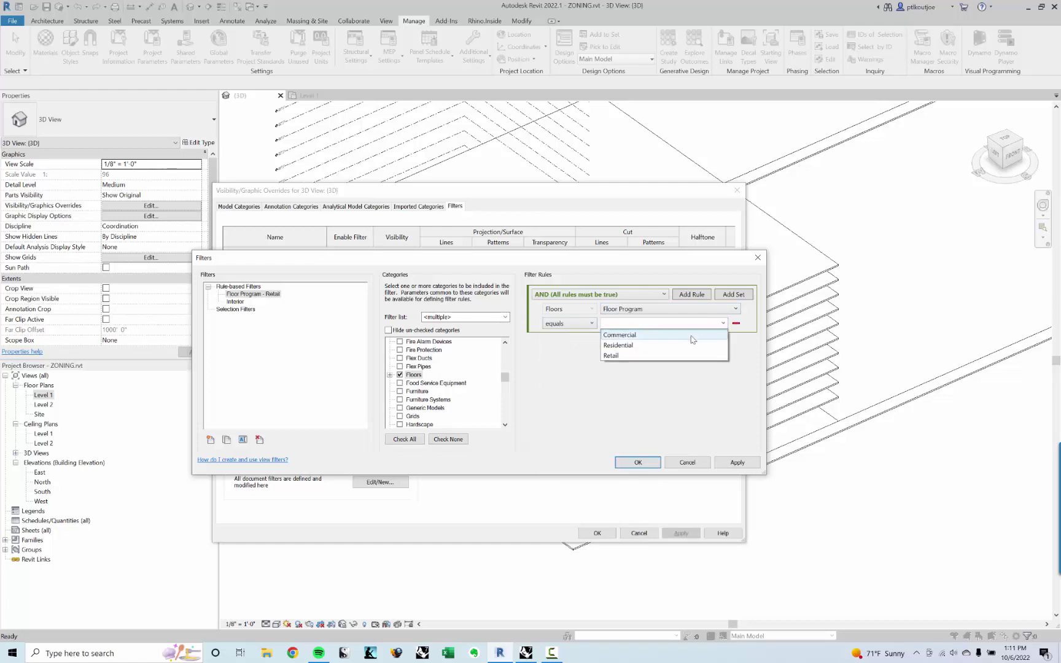
click(662, 356)
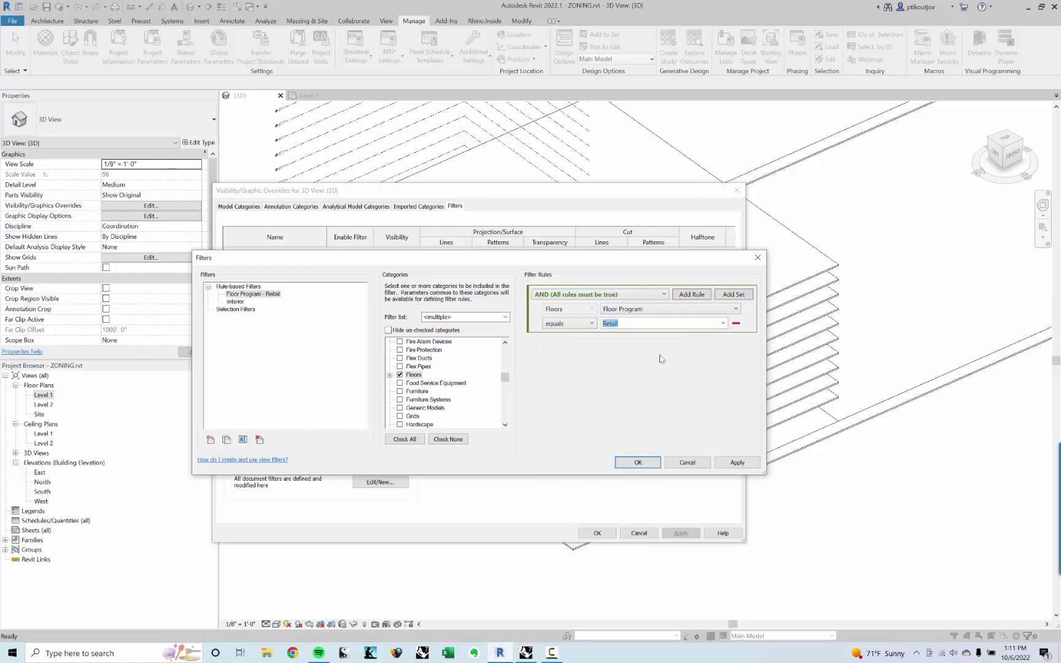
click(638, 463)
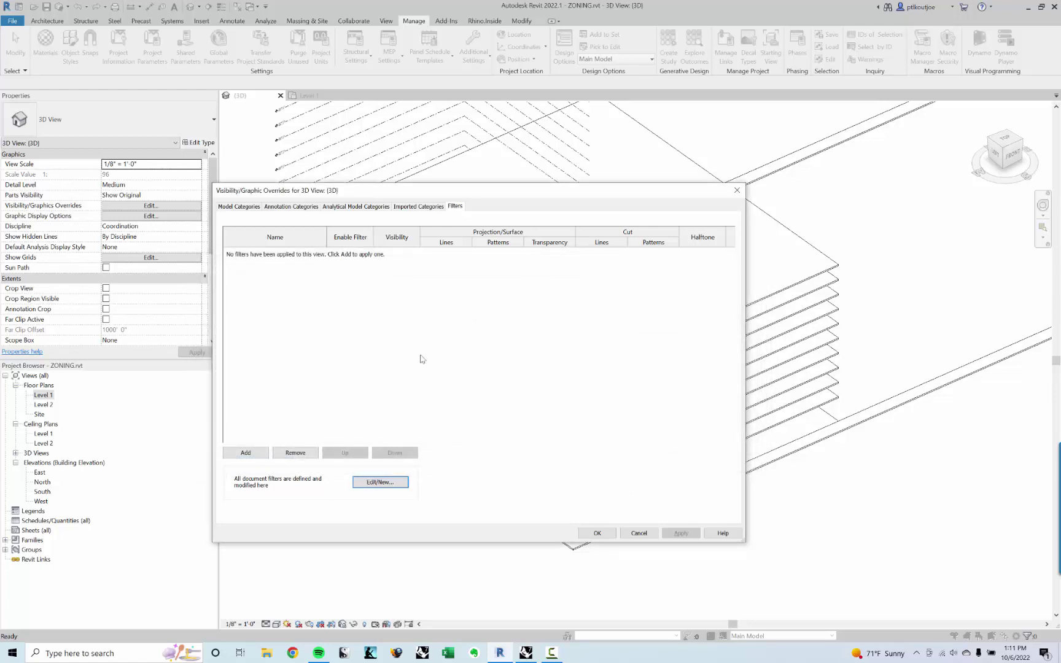
Apply the Floor Program - Retail filter to the 3D view.
click(246, 453)
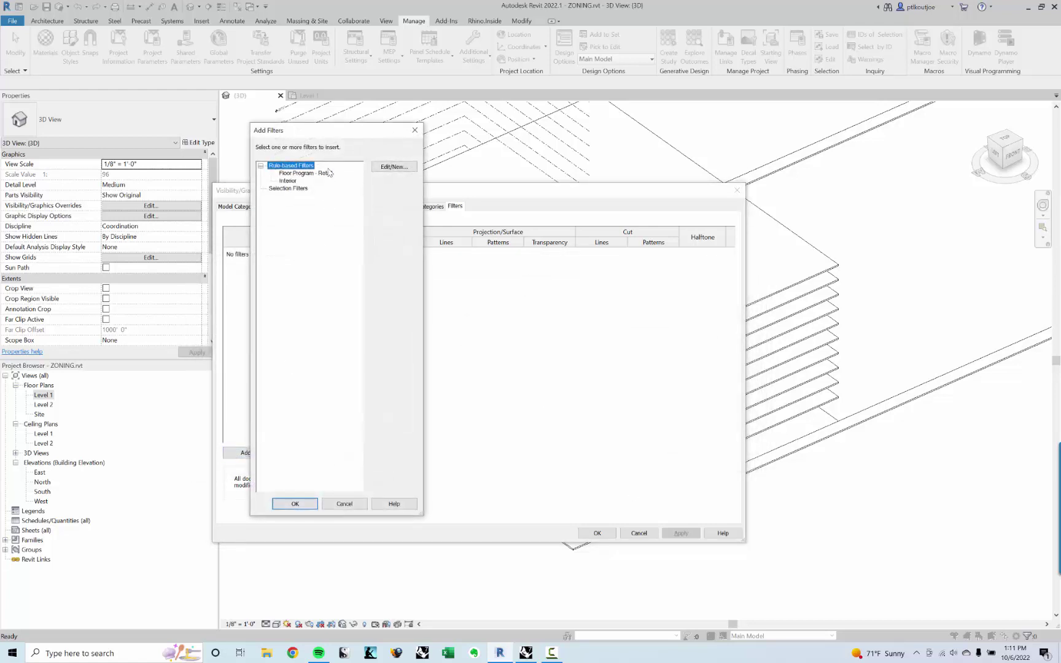
click(307, 173)
click(295, 504)
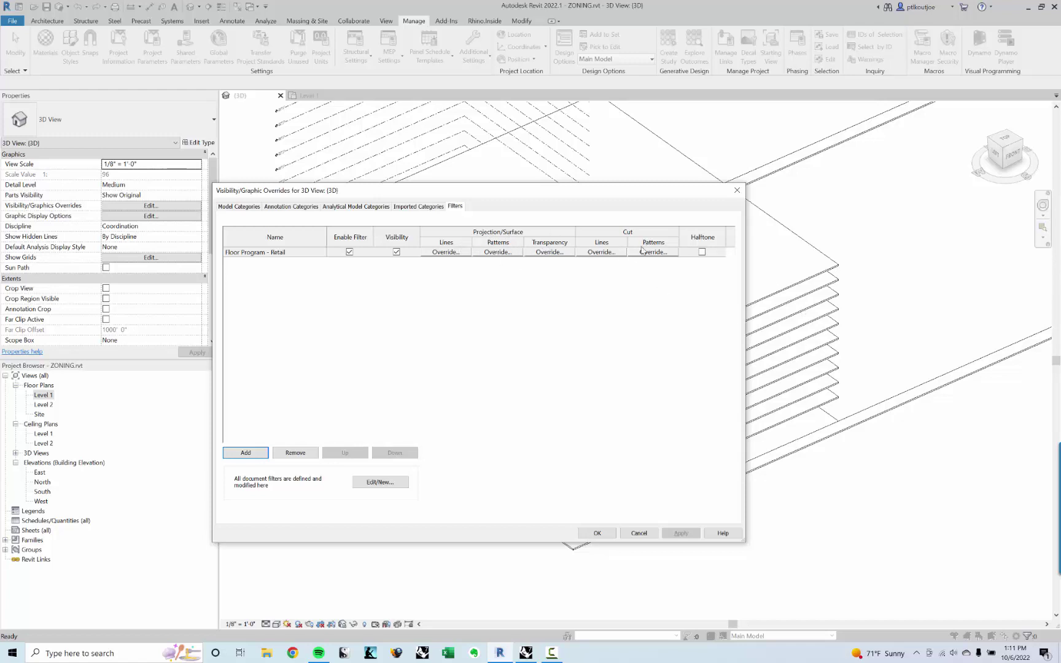
Override the Retail filter's projection surface pattern with a magenta solid fill in the foreground, and apply the view's graphic overrides.
click(487, 253)
click(475, 334)
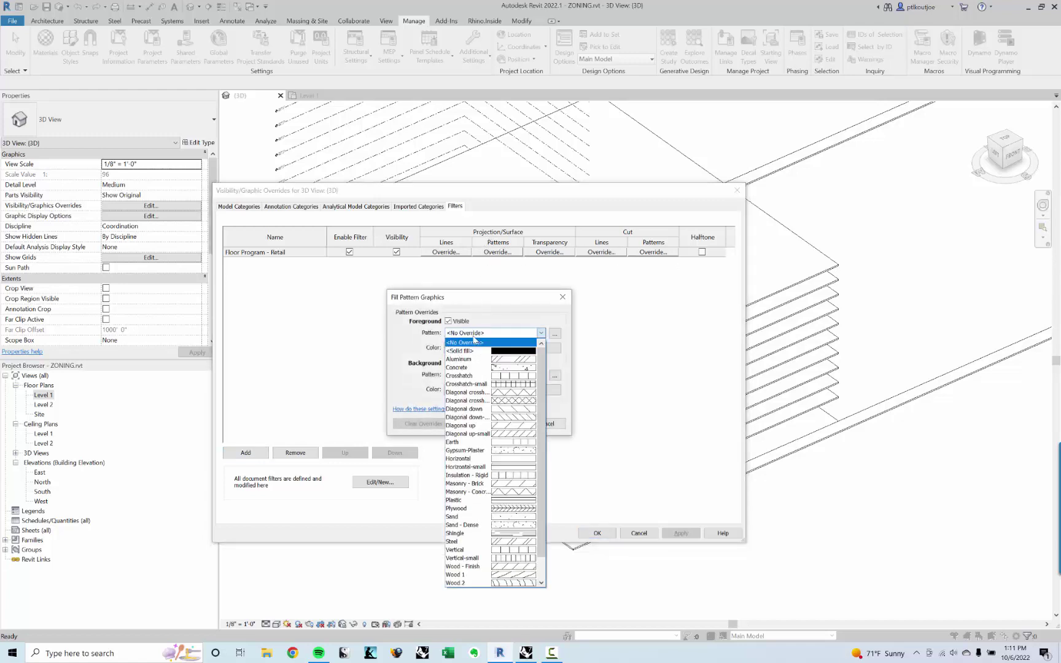
click(476, 351)
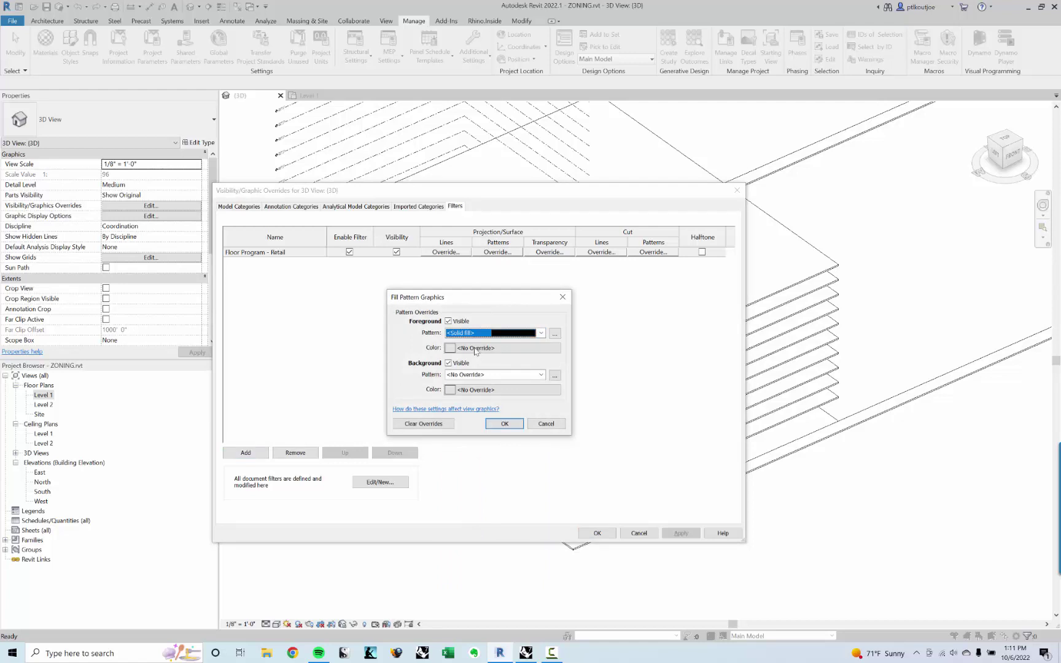
click(475, 348)
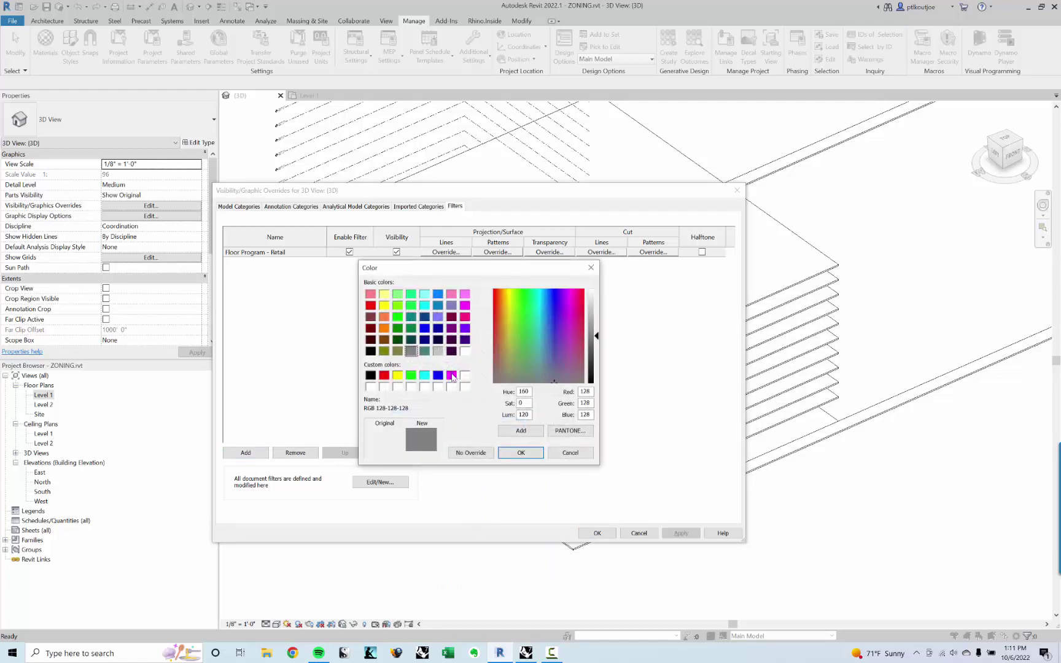
click(451, 375)
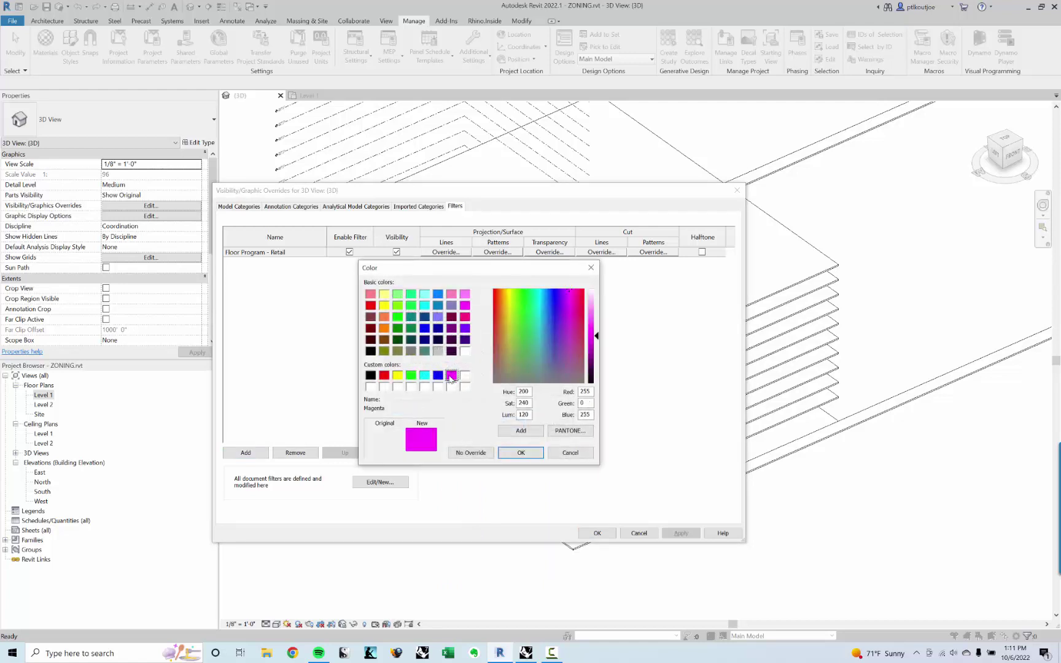
click(527, 456)
click(505, 423)
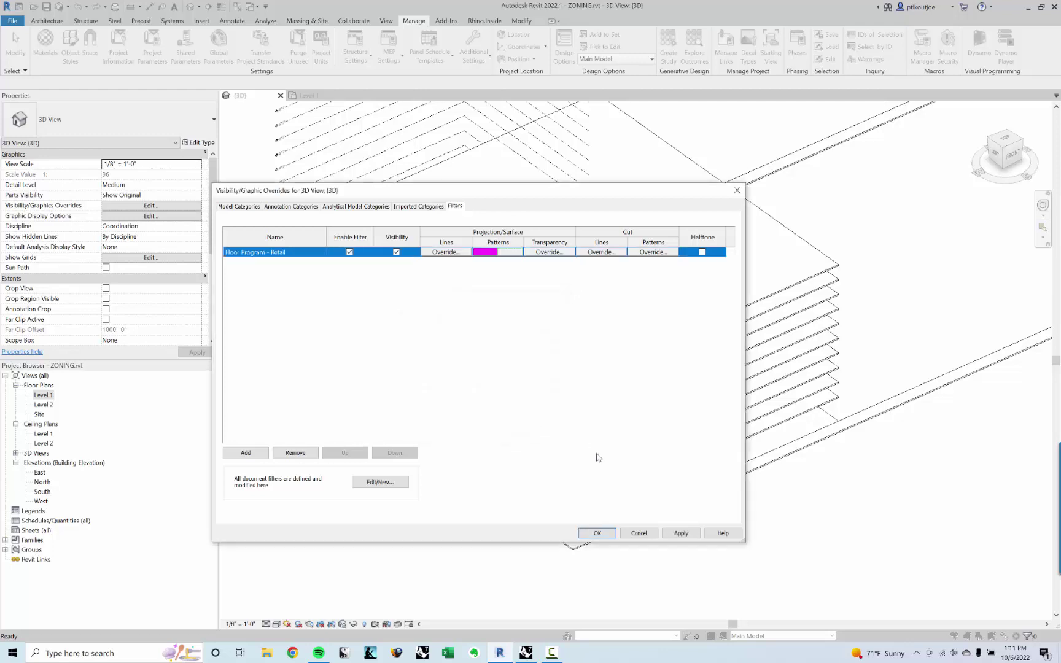
click(596, 533)
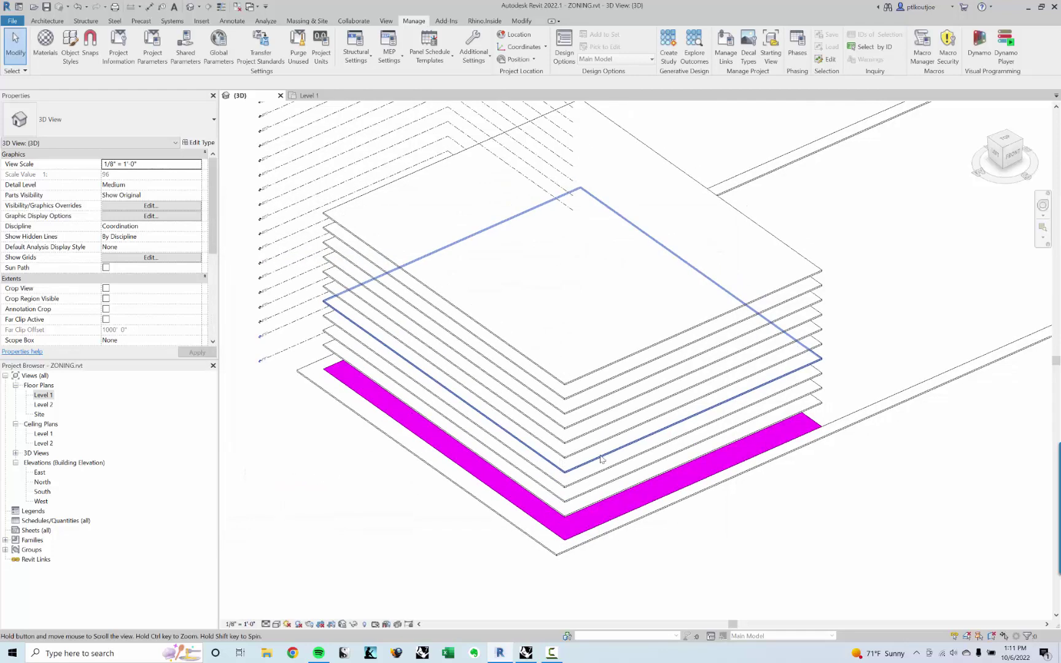
Try setting the Level 3 floor's Floor Program to Retail to test the filter, and undo the change.
click(810, 421)
click(785, 524)
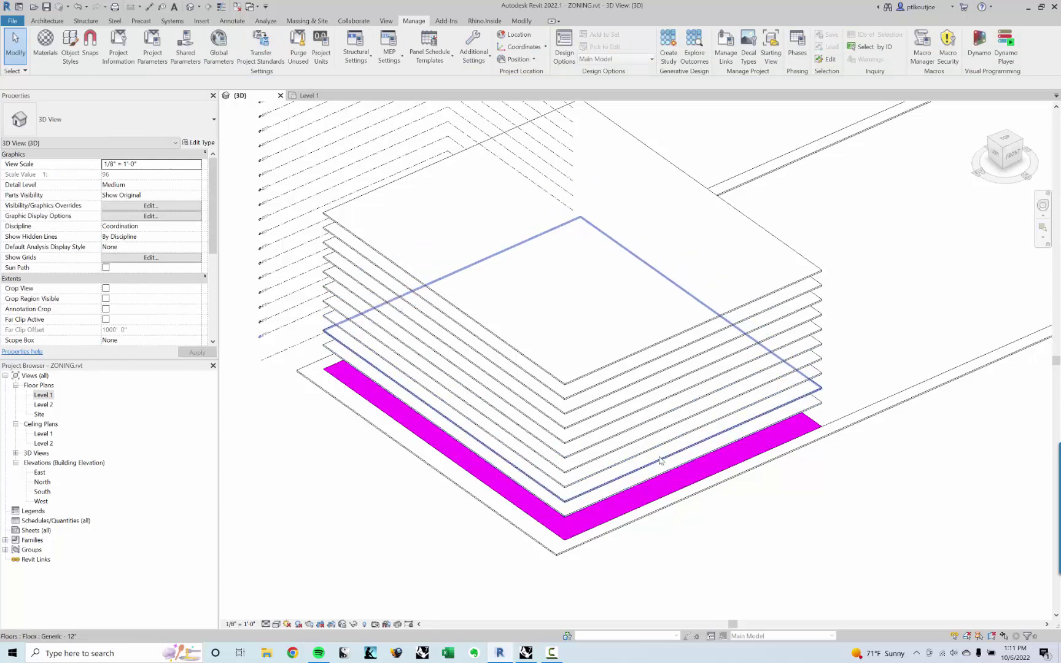
click(741, 421)
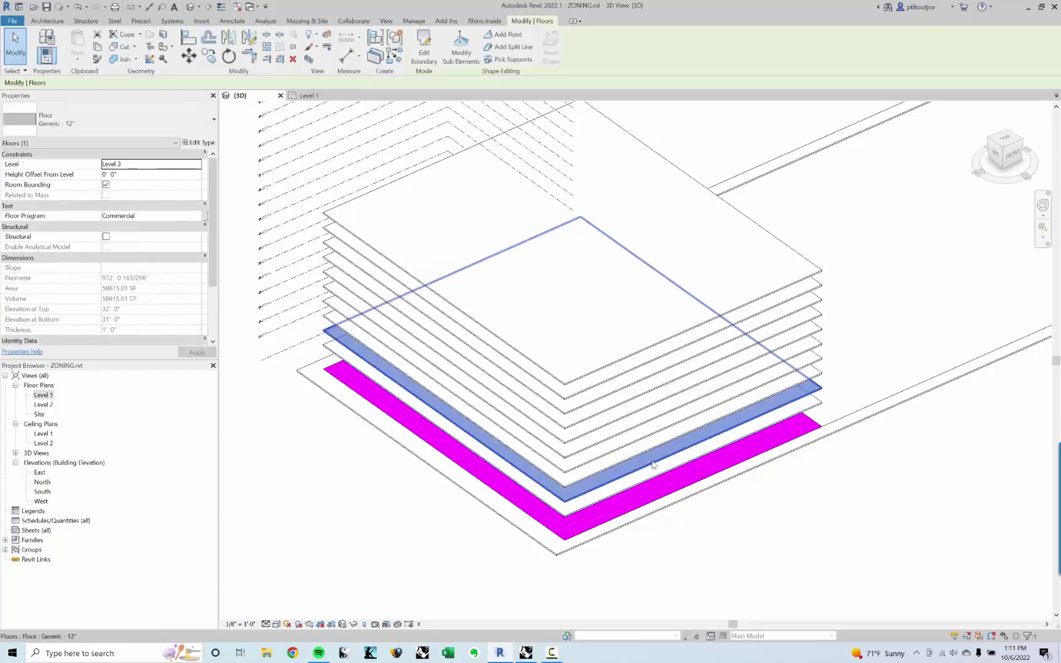
click(203, 216)
click(135, 243)
click(367, 457)
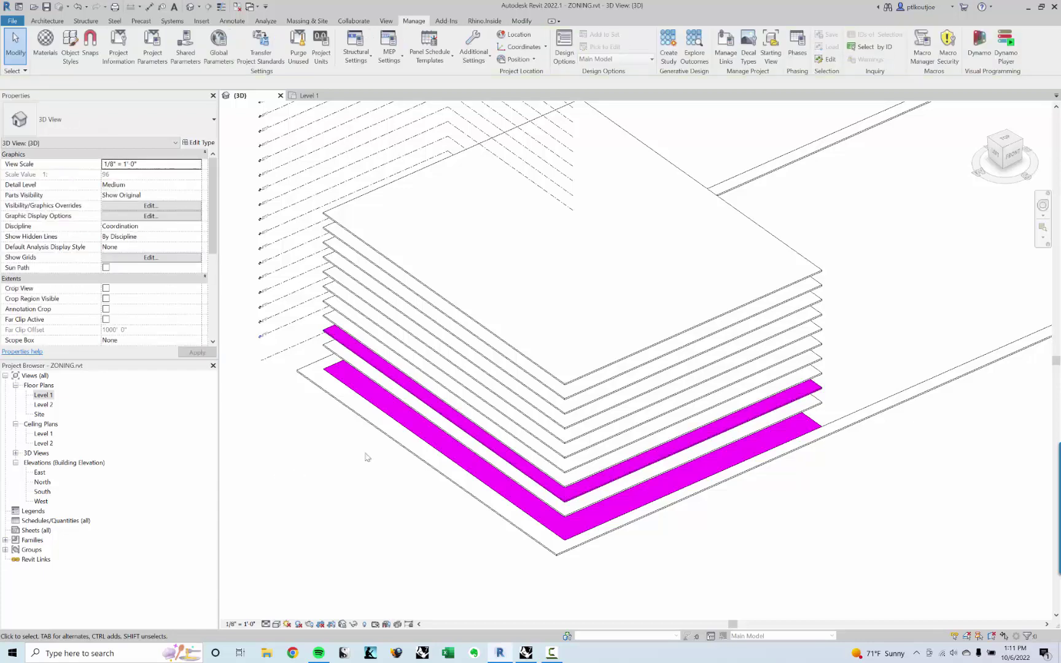
key(ctrl+z)
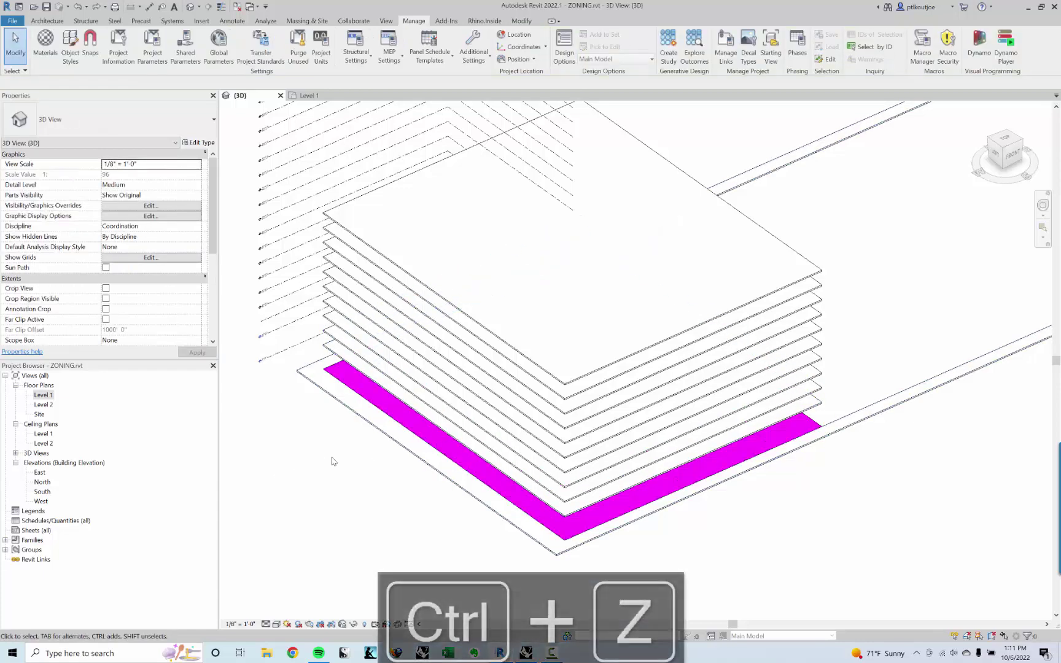
Duplicate the Floor Program - Retail filter twice in the project's rule-based filters.
key(v)
key(g)
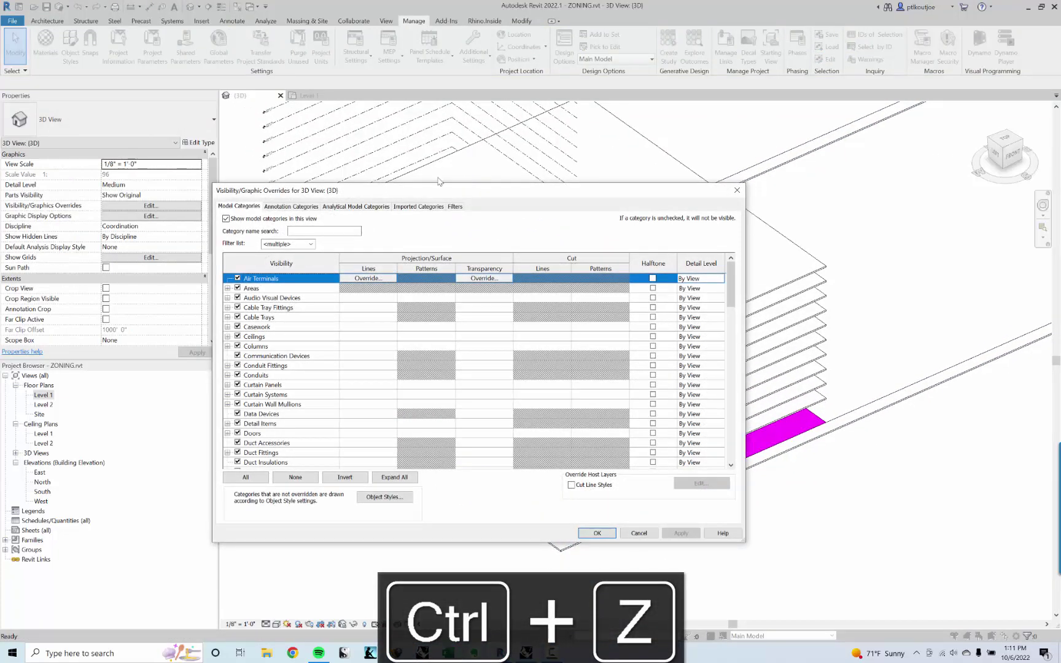
click(455, 207)
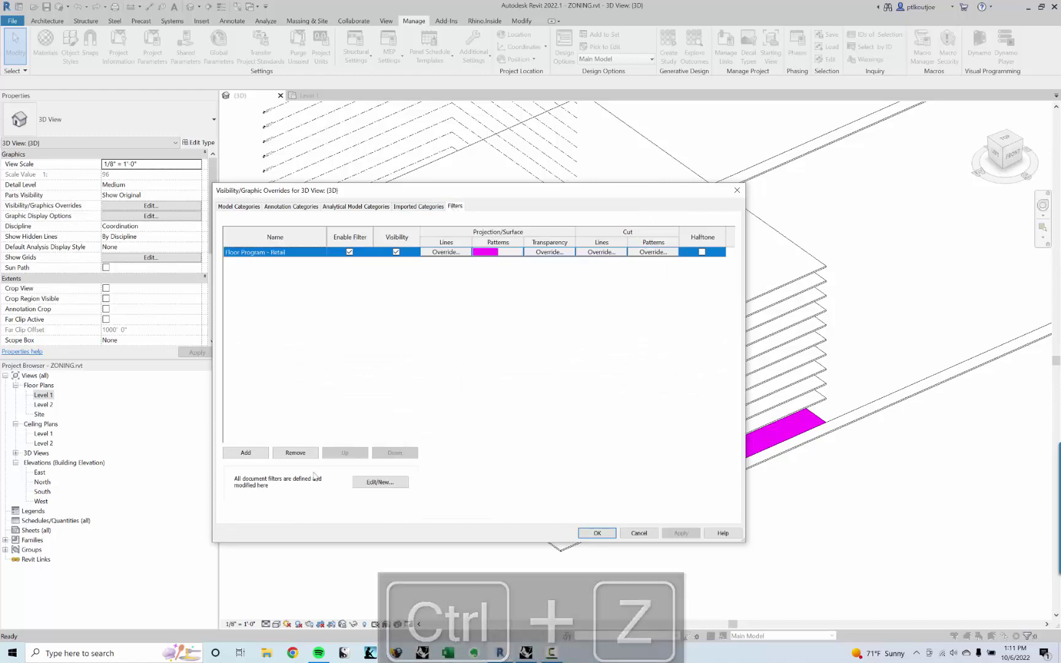
click(380, 482)
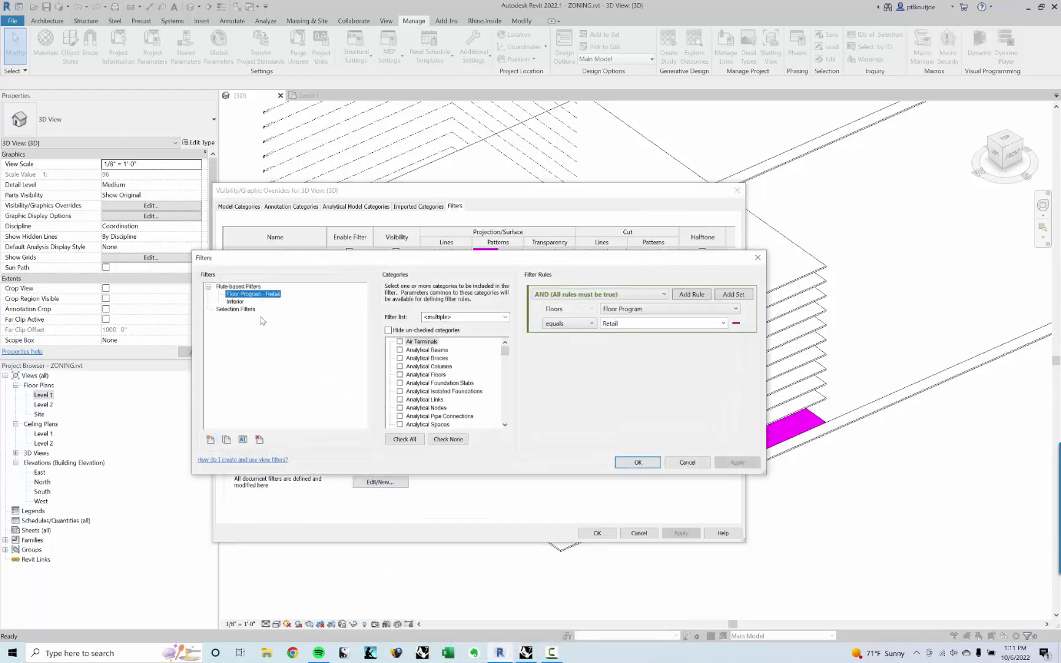
click(227, 440)
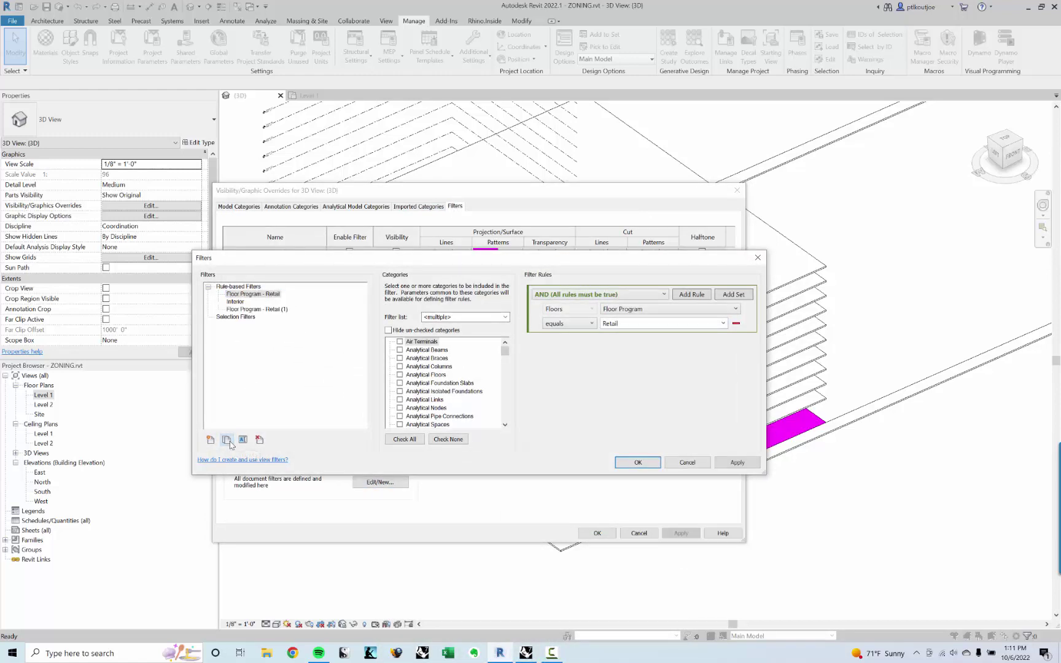
click(226, 440)
Rename the first copy of the Retail filter as Floor Program - Commercial.
click(269, 310)
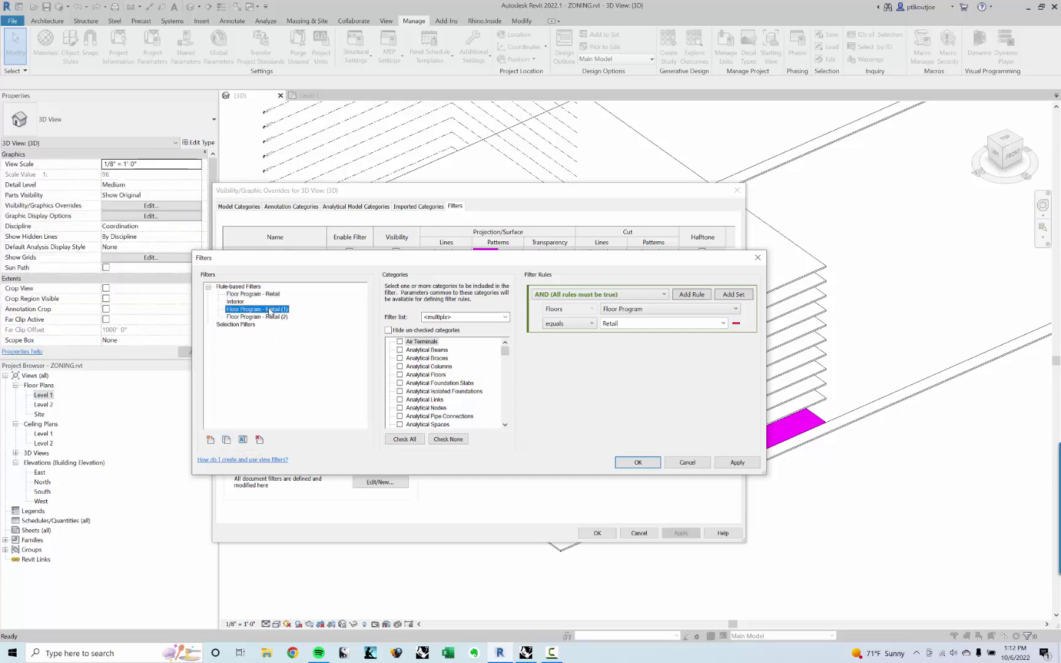
click(210, 440)
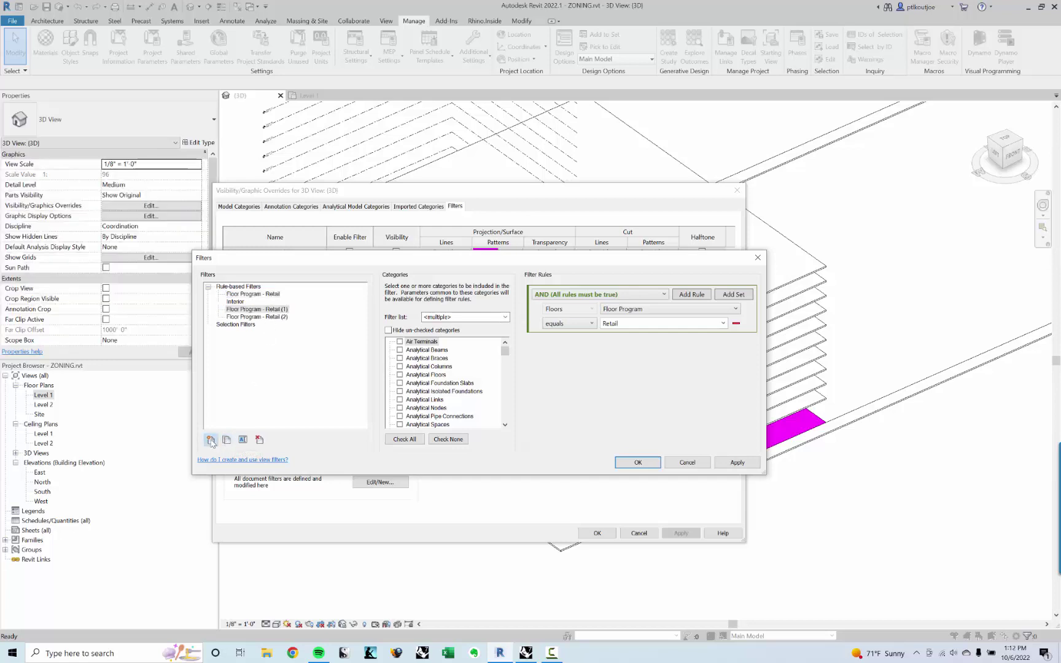
click(243, 440)
drag(297, 433, 266, 434)
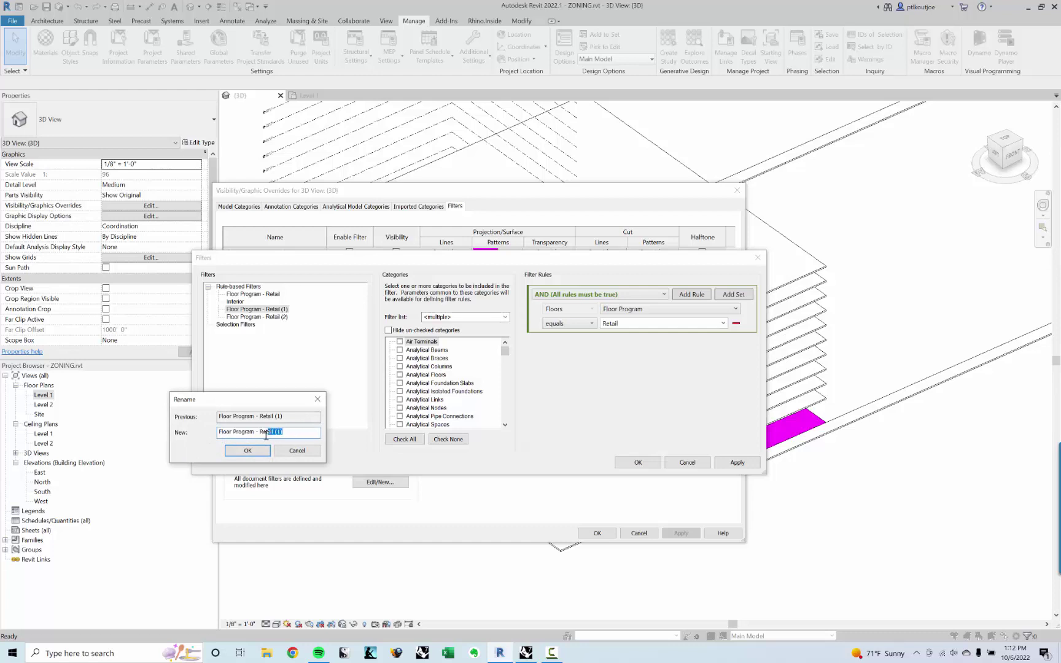
text(Commercial)
key(Return)
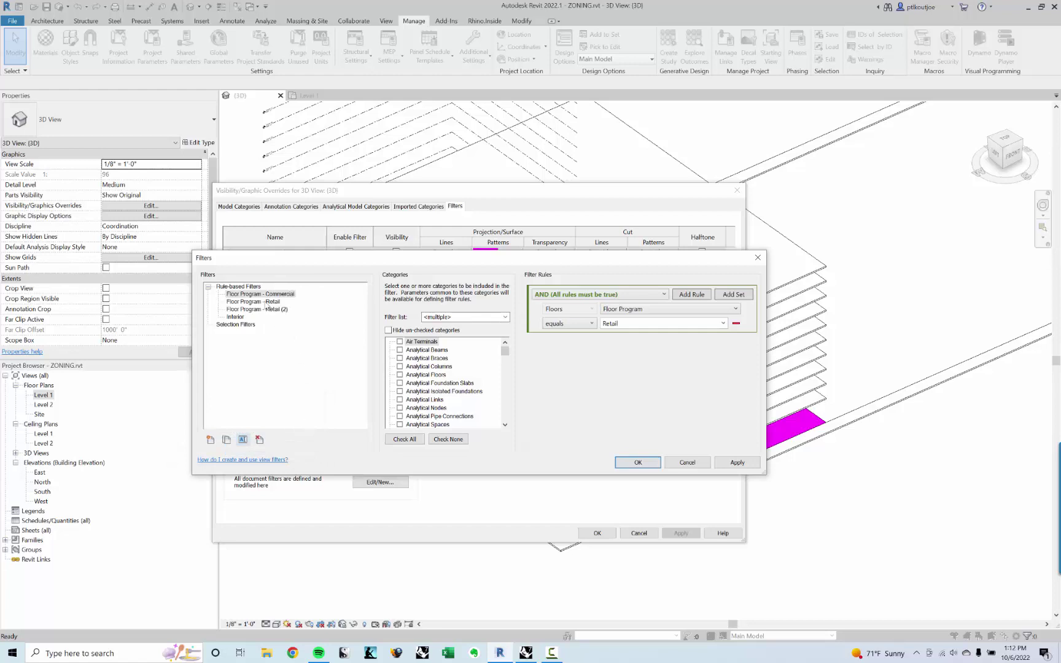
Rename the second copy of the Retail filter as Floor Program - Residential.
click(266, 309)
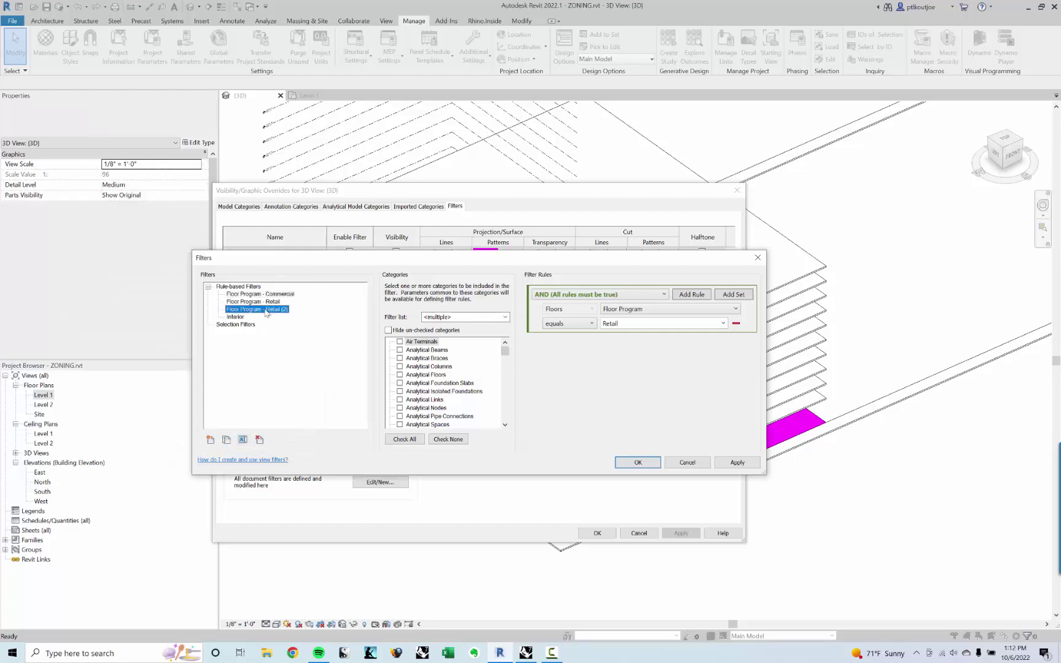
click(243, 440)
click(262, 434)
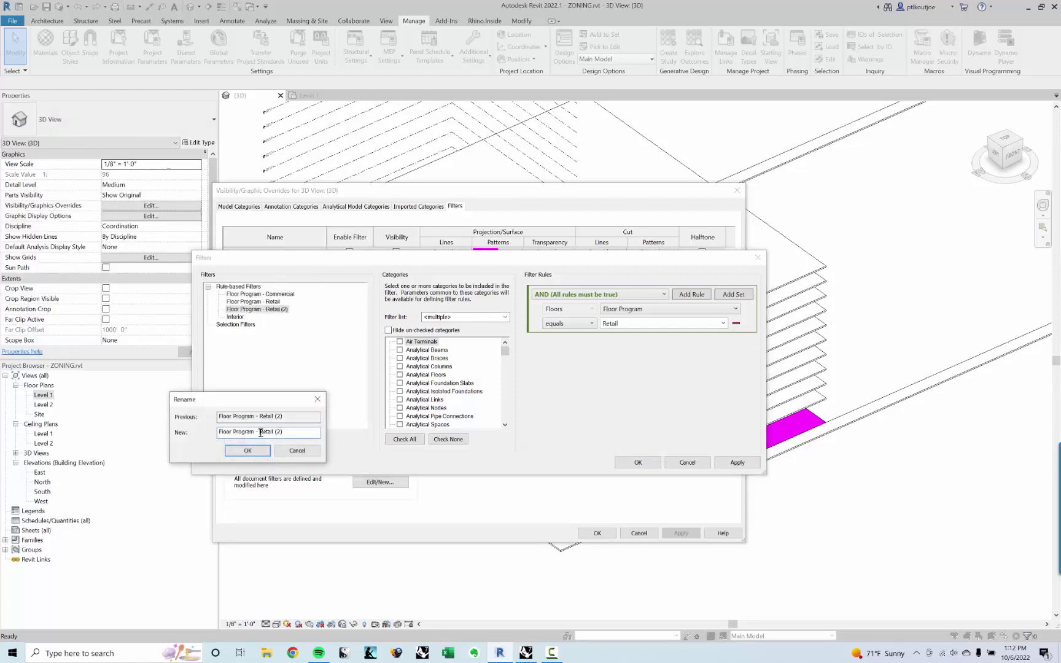
shift+click(294, 431)
key(BackSpace)
text(sidential)
key(Return)
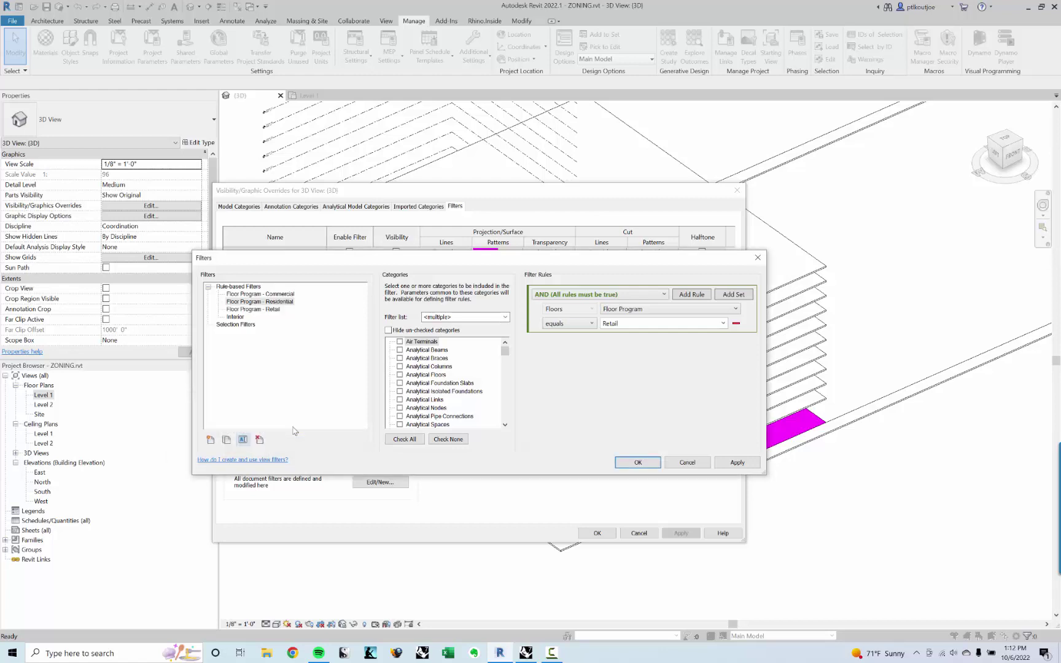
Set the Floor Program - Residential filter's rule so that Floor Program equals Residential.
click(285, 301)
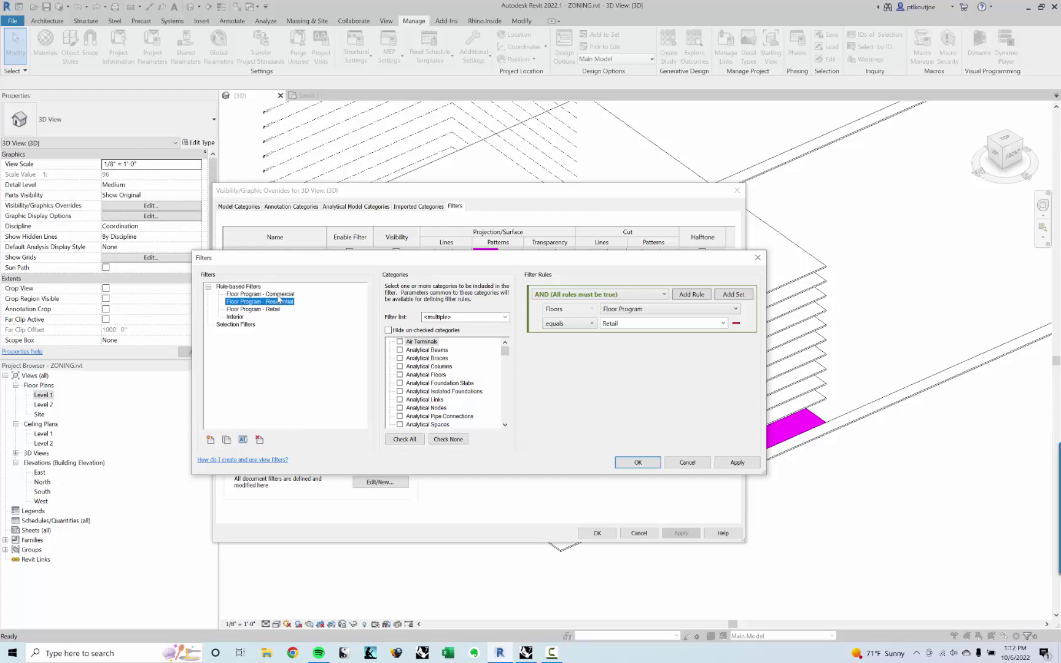
click(278, 296)
click(274, 311)
click(243, 301)
click(723, 325)
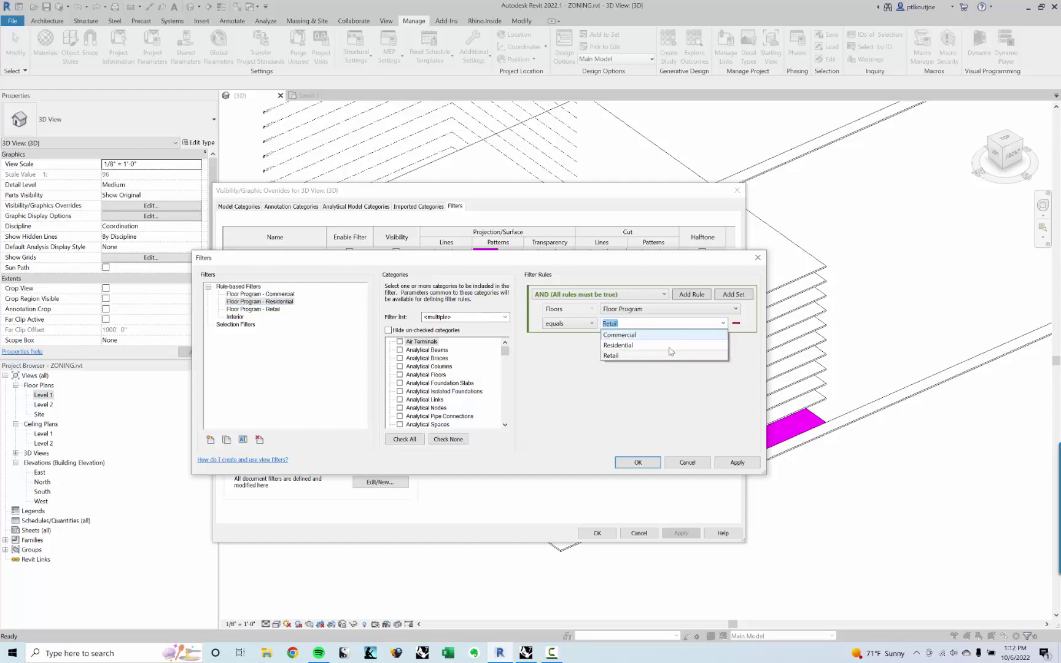
click(670, 348)
Set the Floor Program - Commercial filter's rule to equal Commercial, check the other filters' rules, and accept the filter definitions.
click(270, 295)
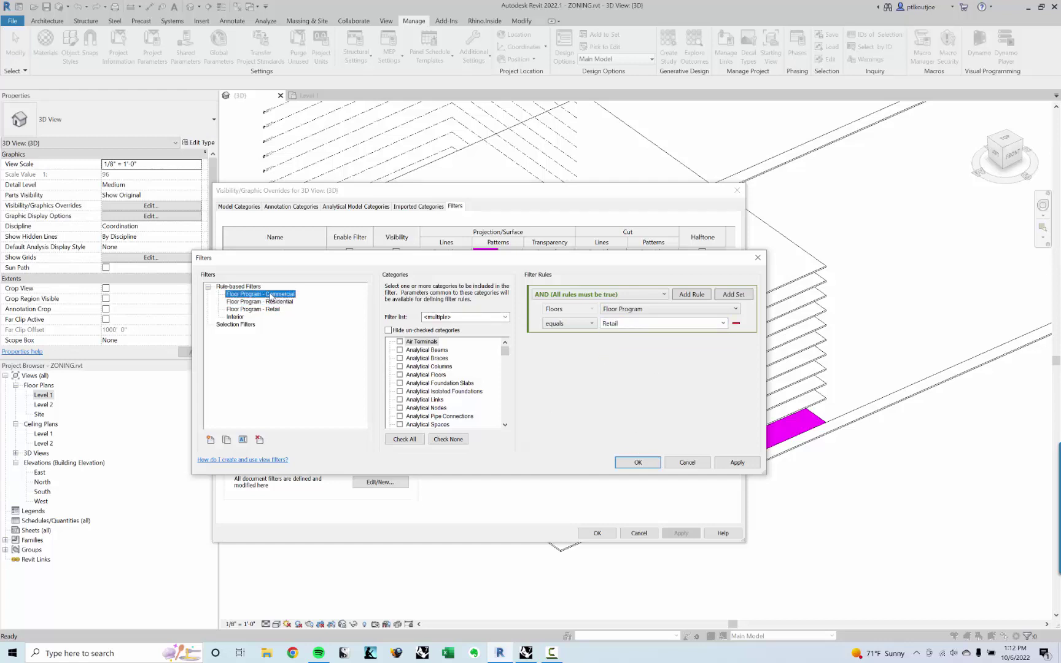
click(723, 323)
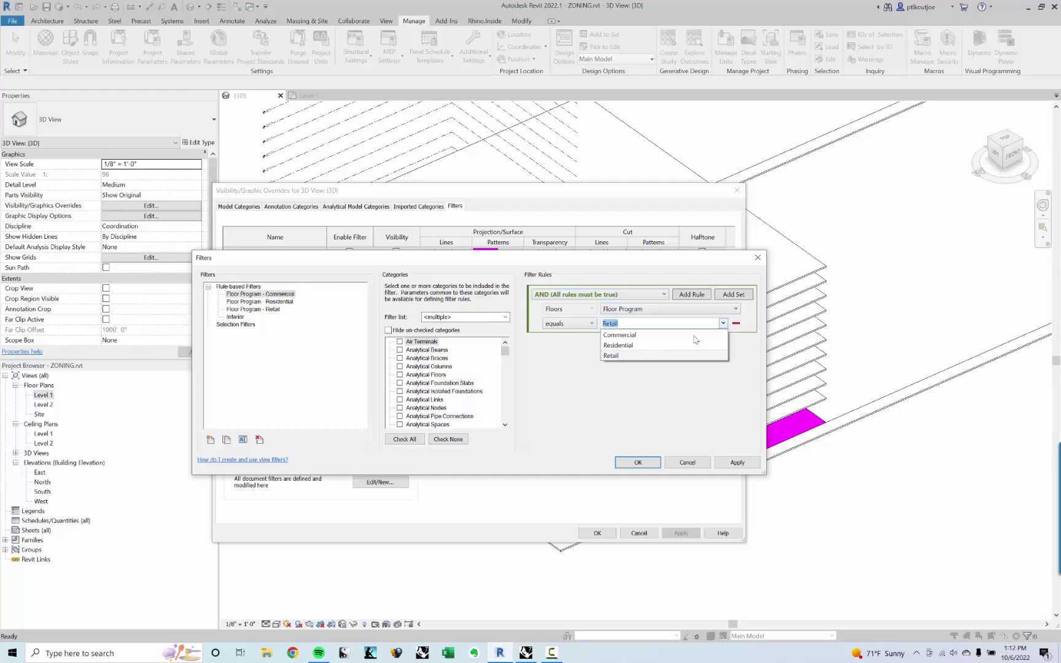
click(681, 339)
click(281, 302)
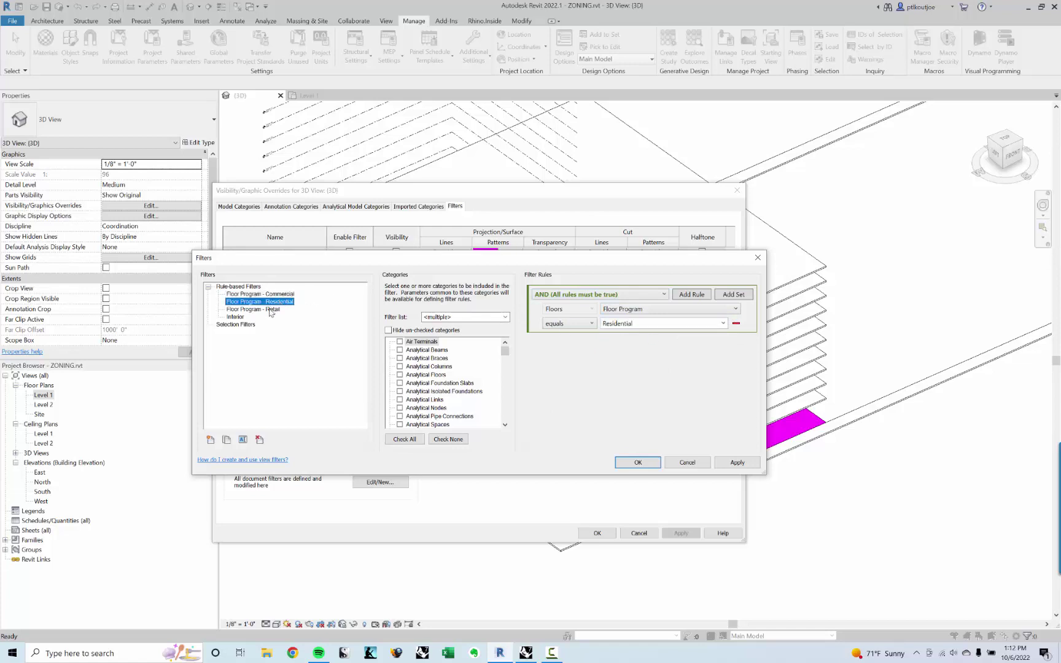
click(272, 309)
click(268, 301)
click(269, 294)
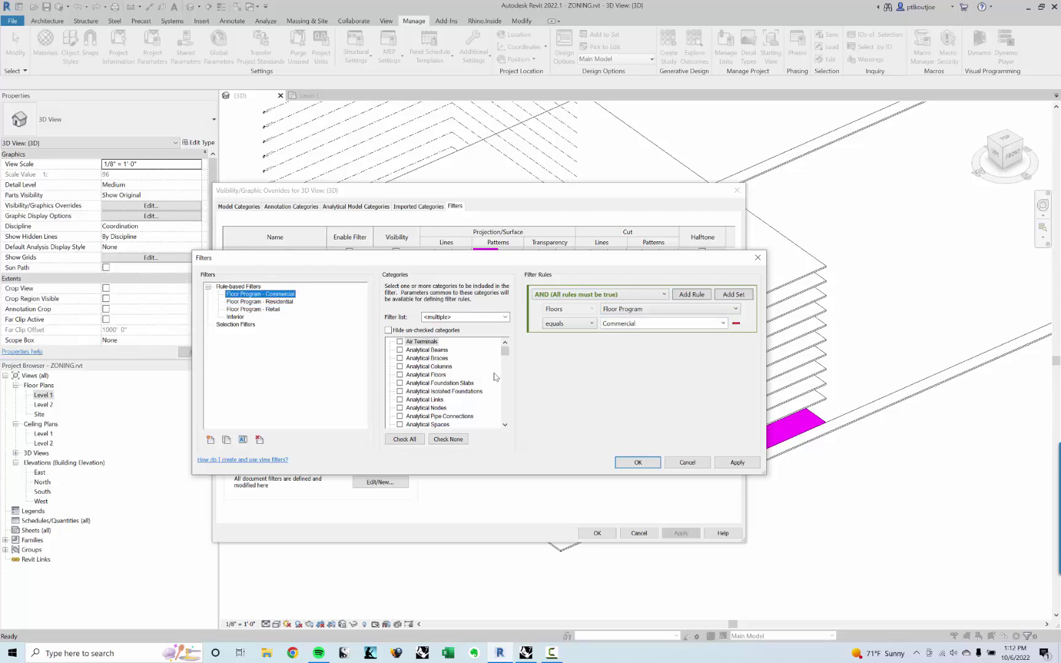
click(638, 463)
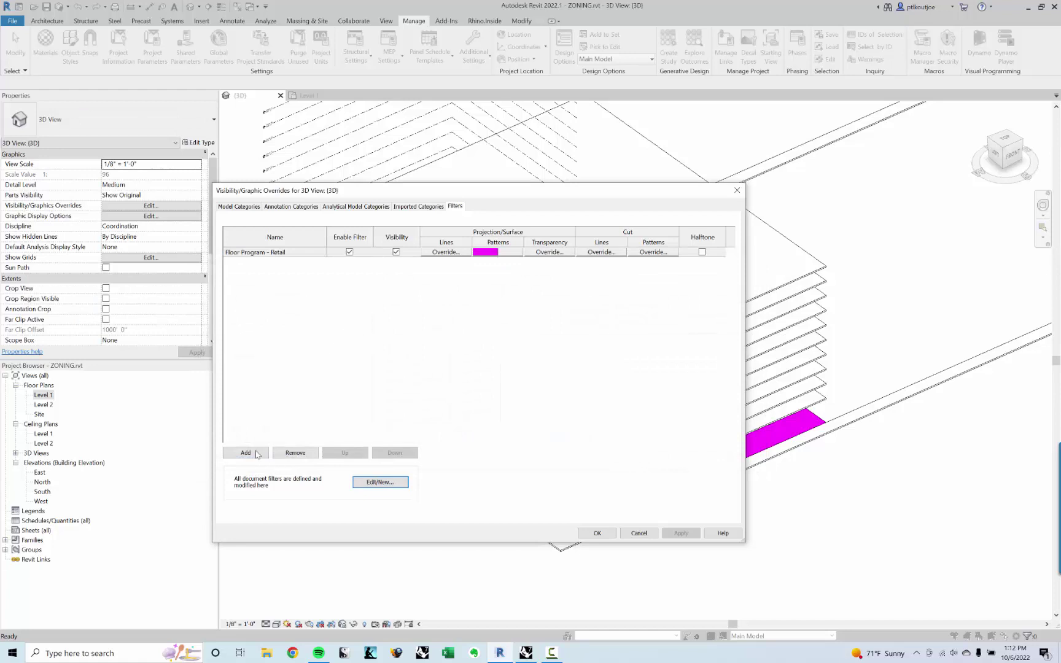
Add the Floor Program - Commercial and Floor Program - Residential filters to the 3D view's overrides.
click(259, 454)
click(315, 174)
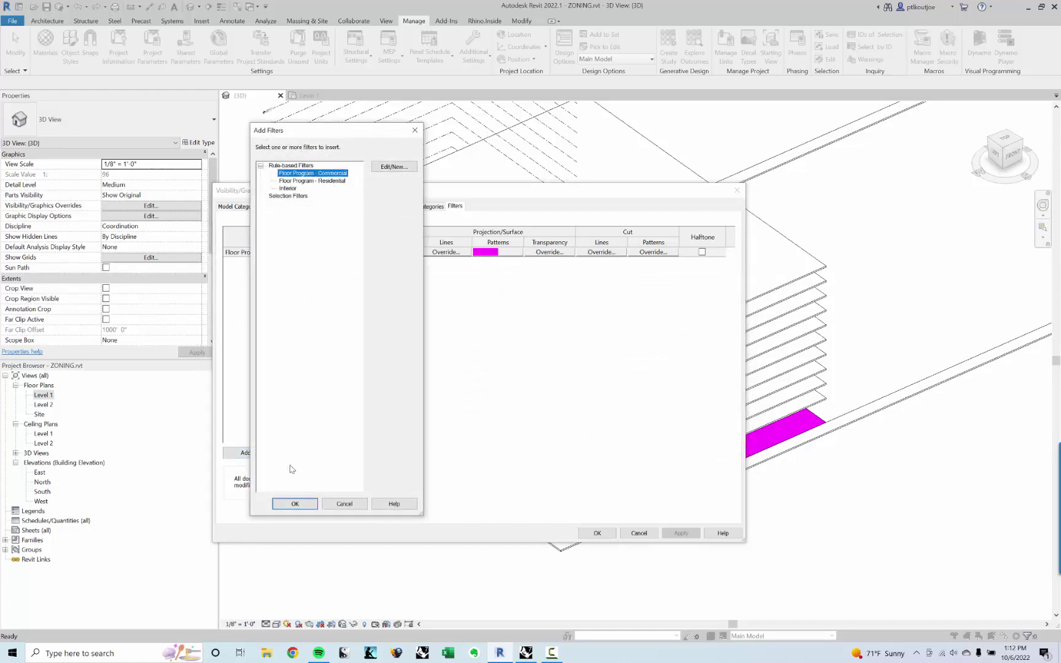
click(296, 504)
click(246, 453)
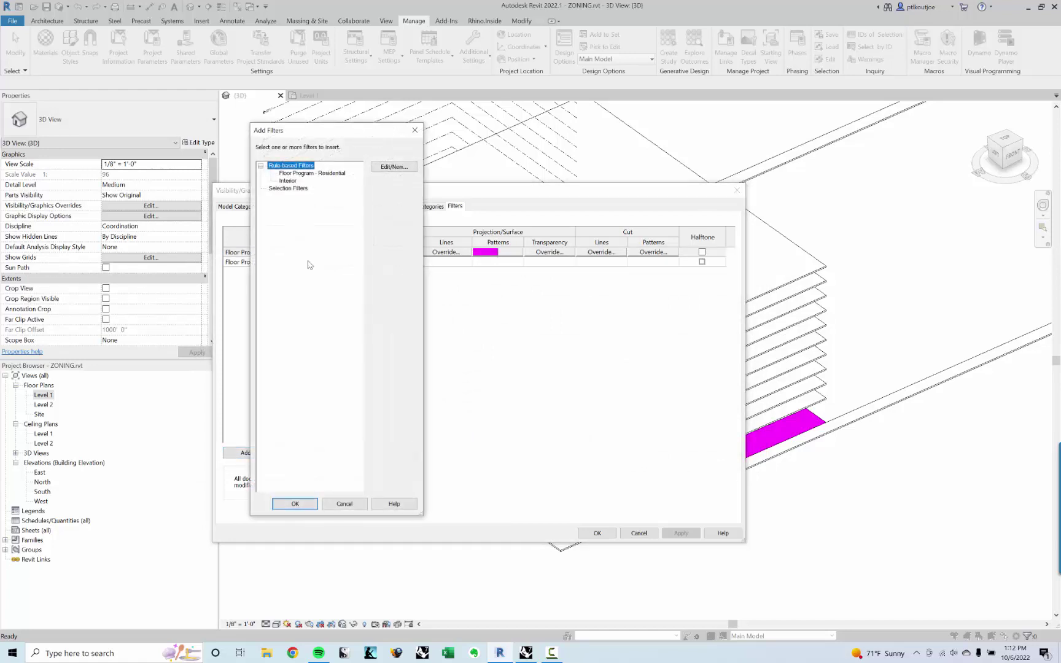
click(301, 174)
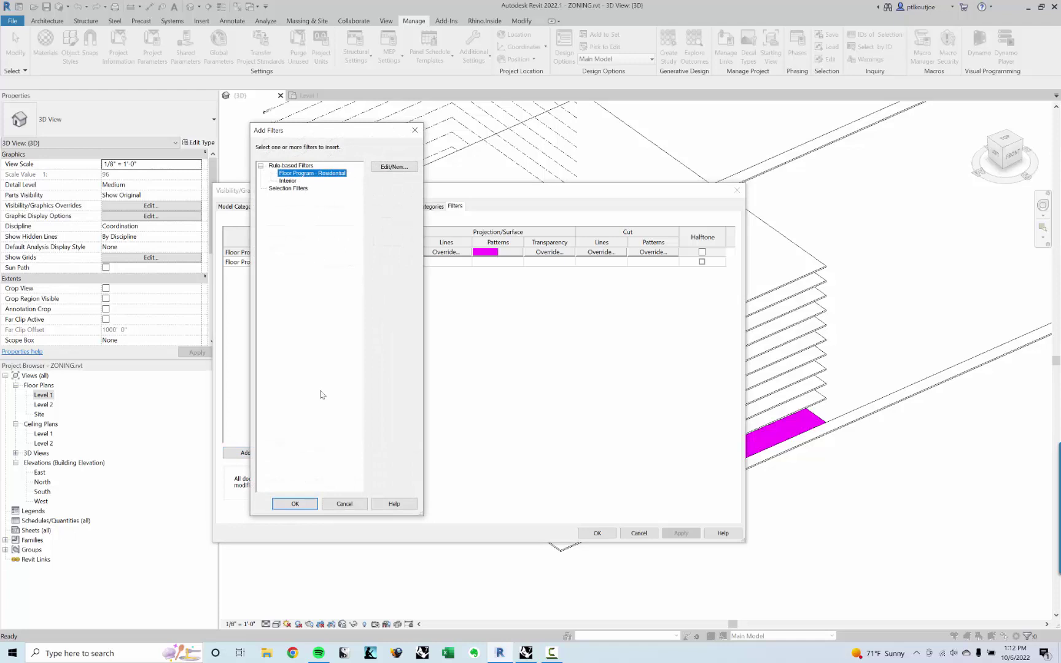
click(295, 503)
Override the Residential filter's projection surface pattern with a cyan solid fill in the foreground.
click(309, 262)
click(498, 262)
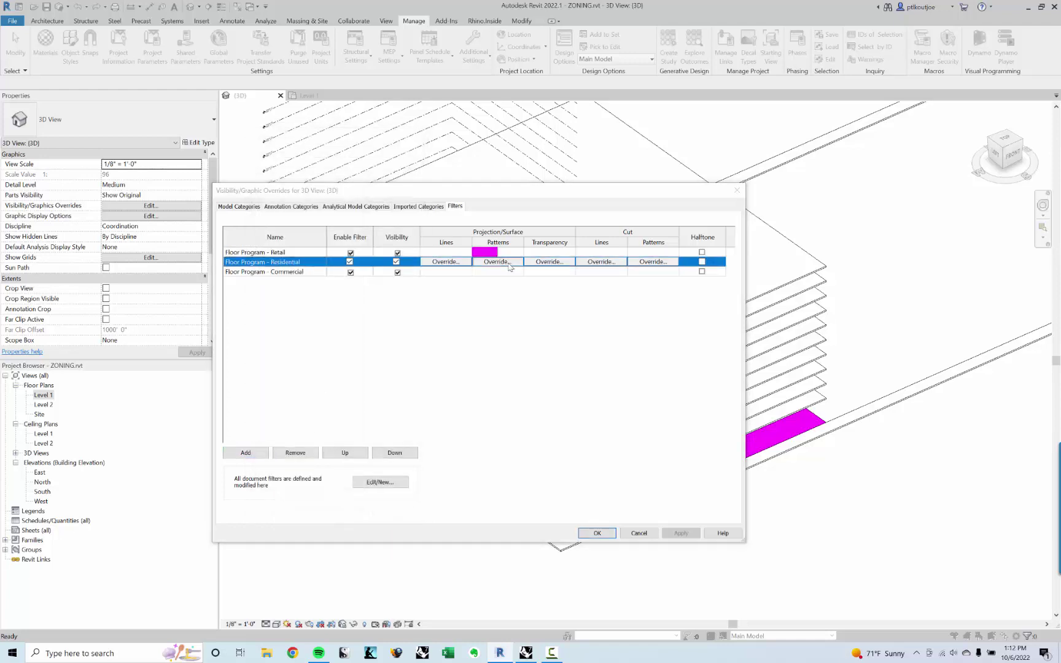
click(490, 333)
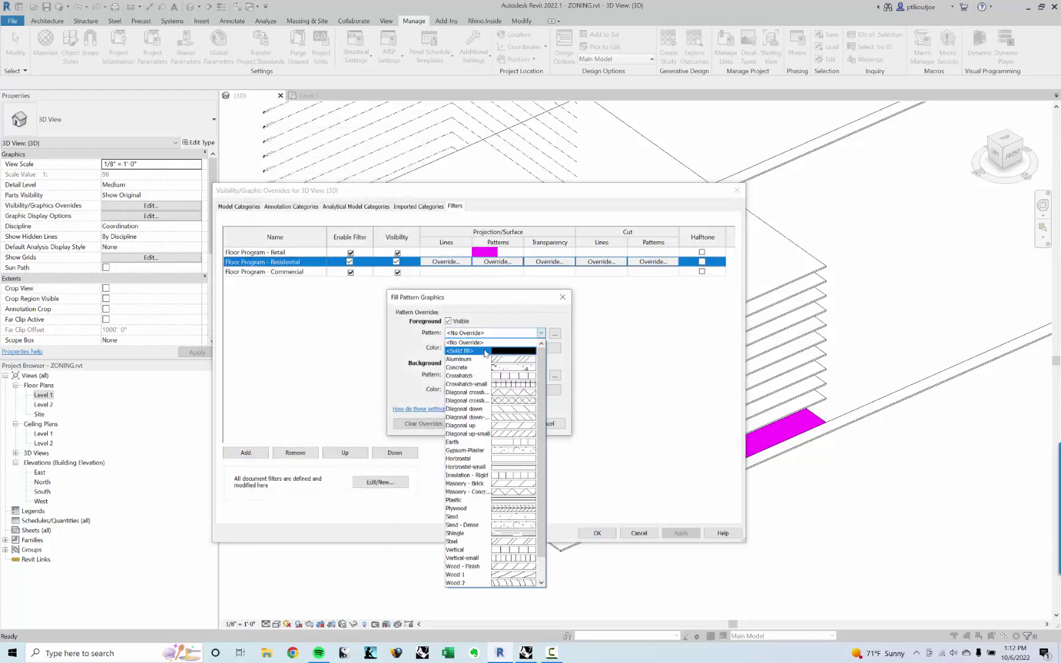
click(485, 344)
click(485, 349)
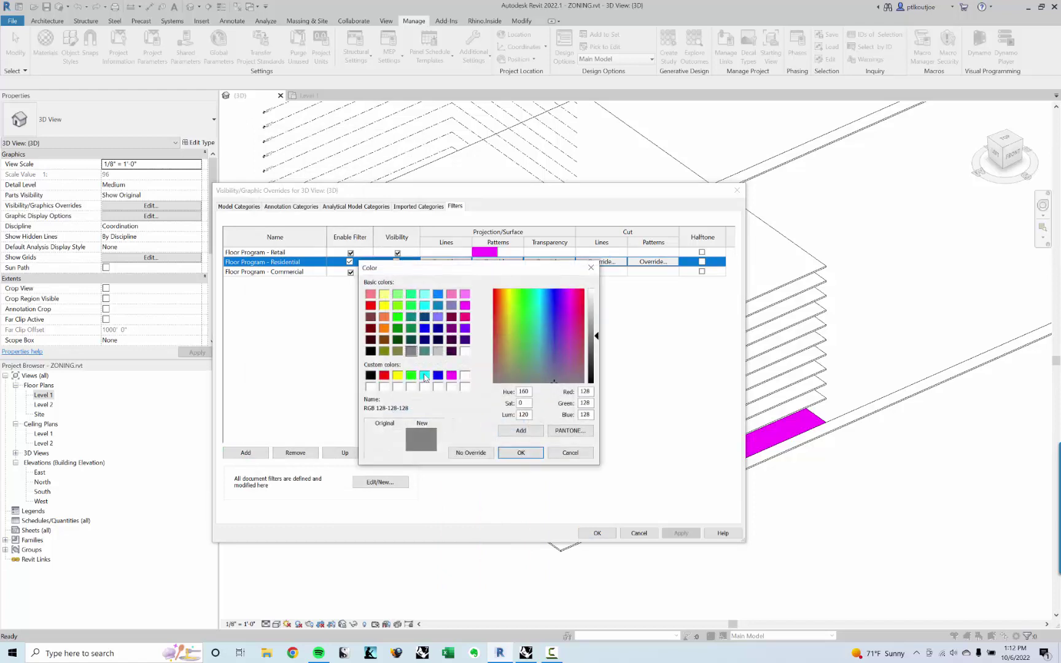
click(425, 376)
click(520, 452)
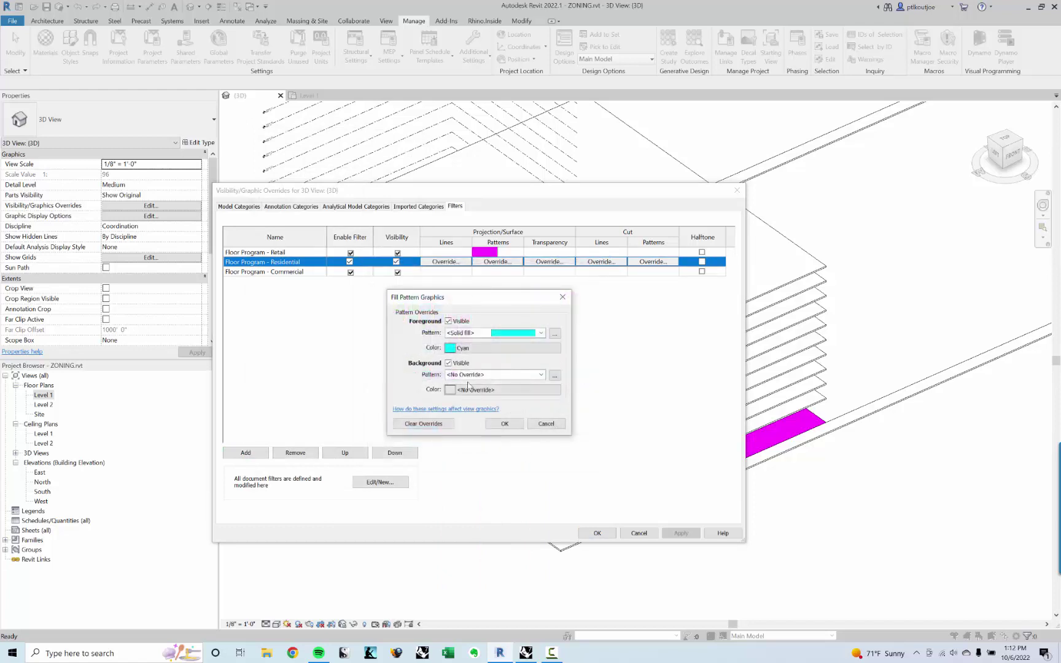
click(498, 425)
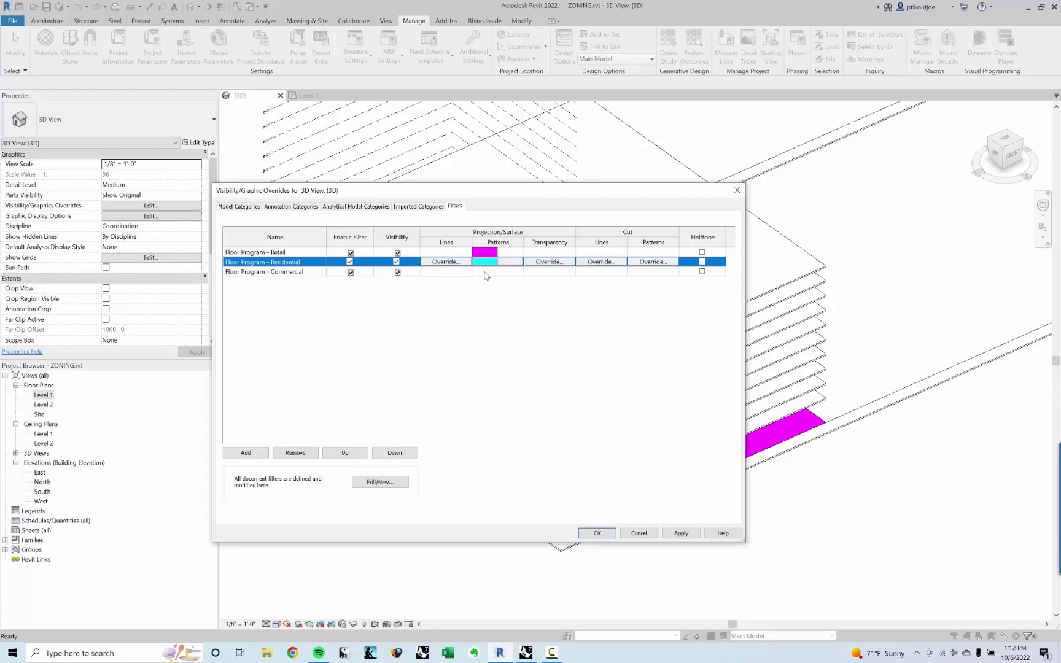
Change the Residential filter's foreground surface pattern color to orange, RGB 255-128-000.
click(485, 264)
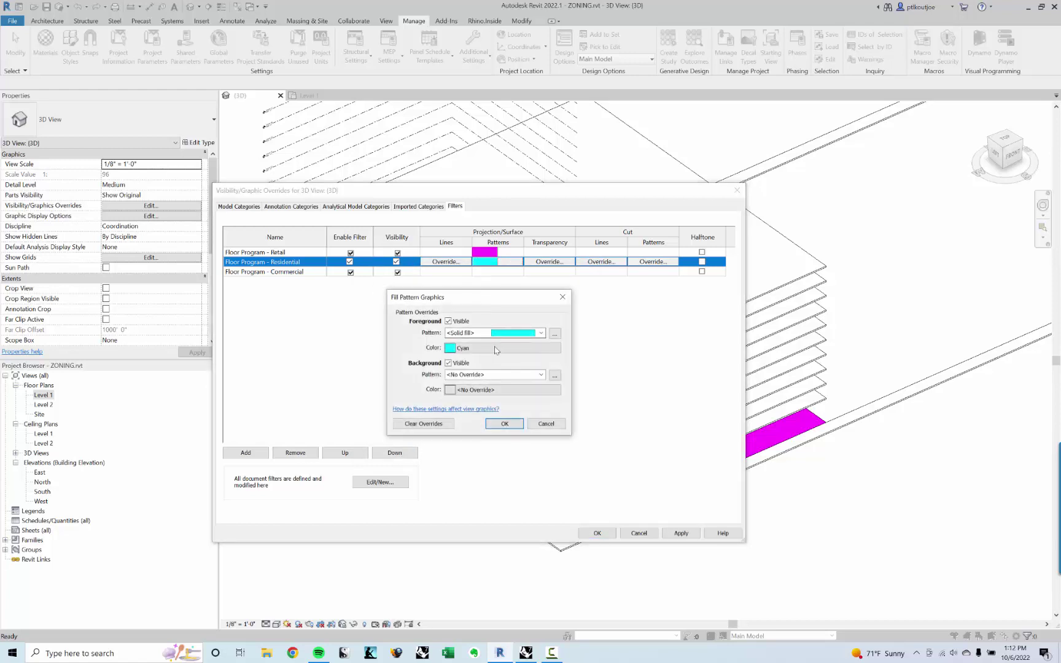
click(494, 346)
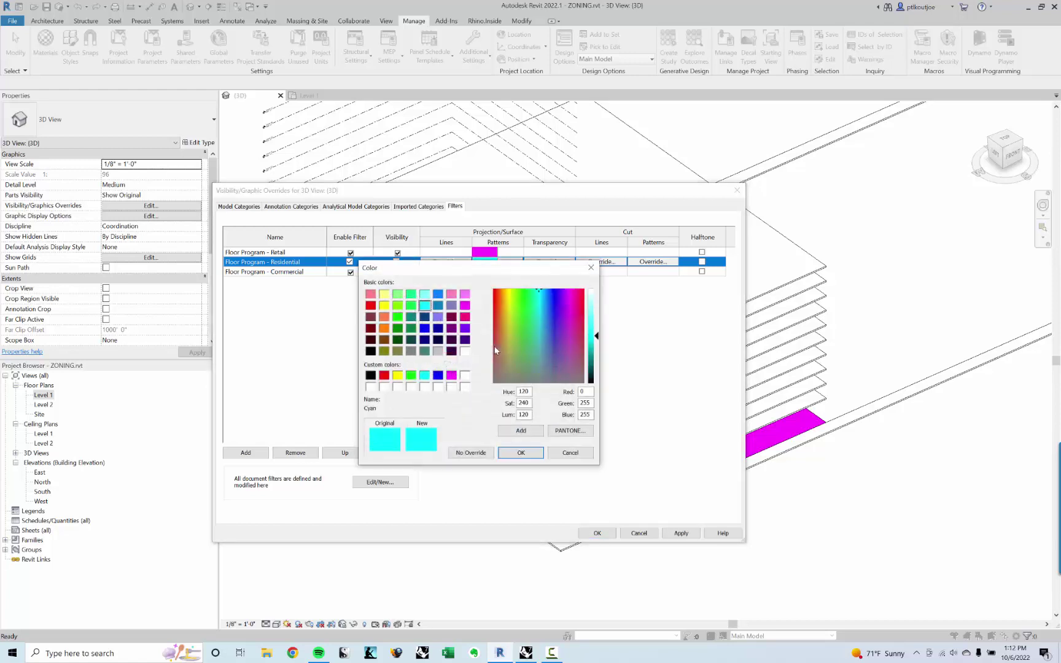
click(385, 330)
click(528, 454)
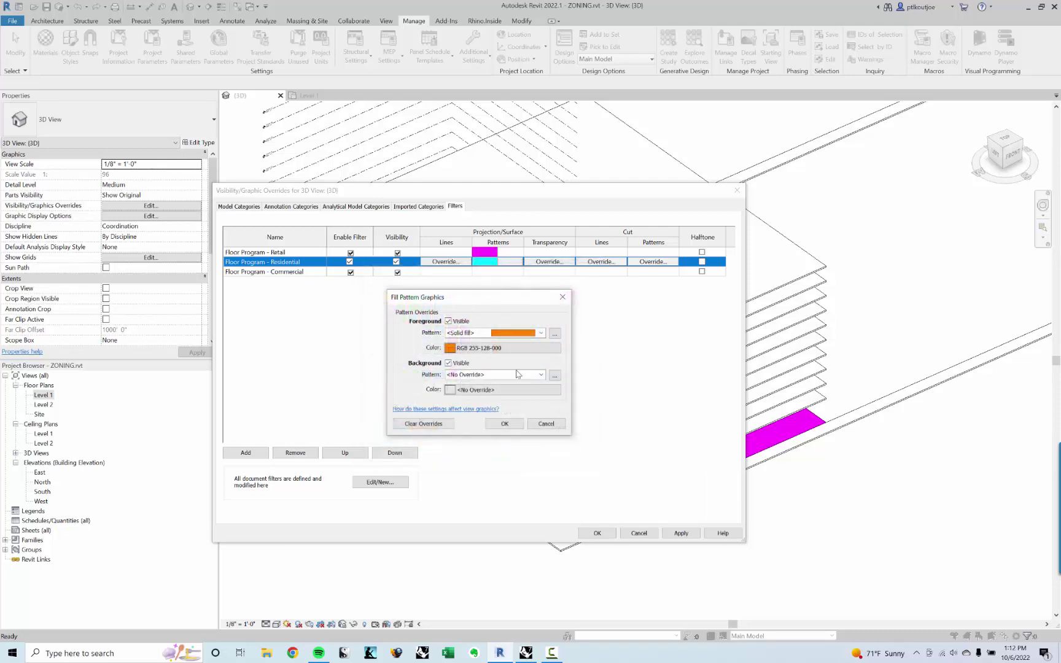
click(505, 423)
Override the Commercial filter's projection surface pattern with a cyan solid foreground fill, and accept the view's graphic overrides.
click(482, 274)
click(484, 272)
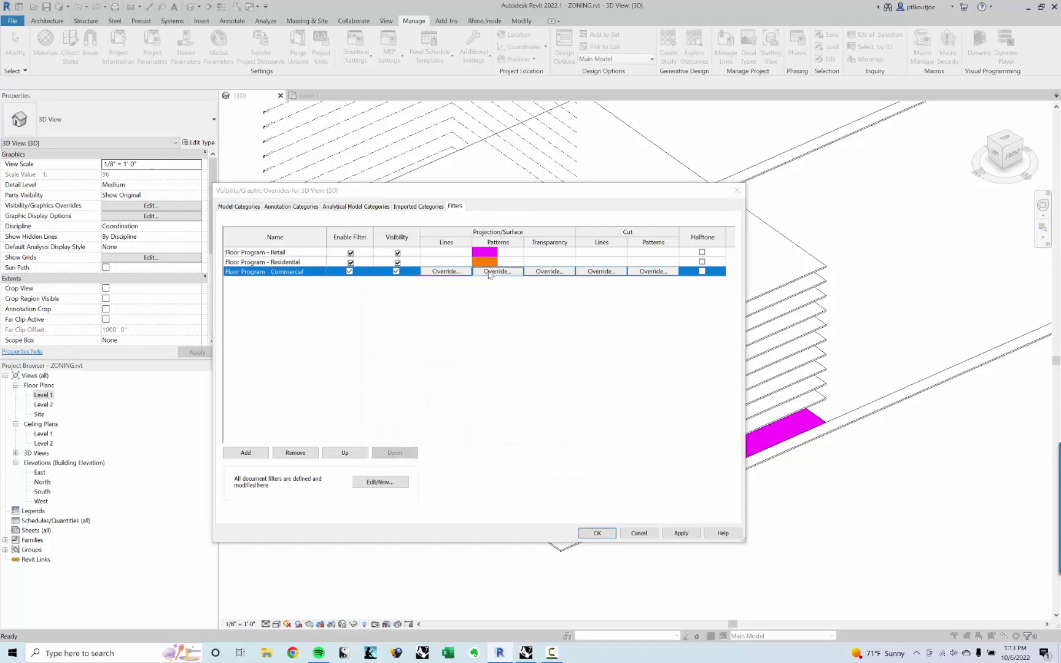
click(495, 333)
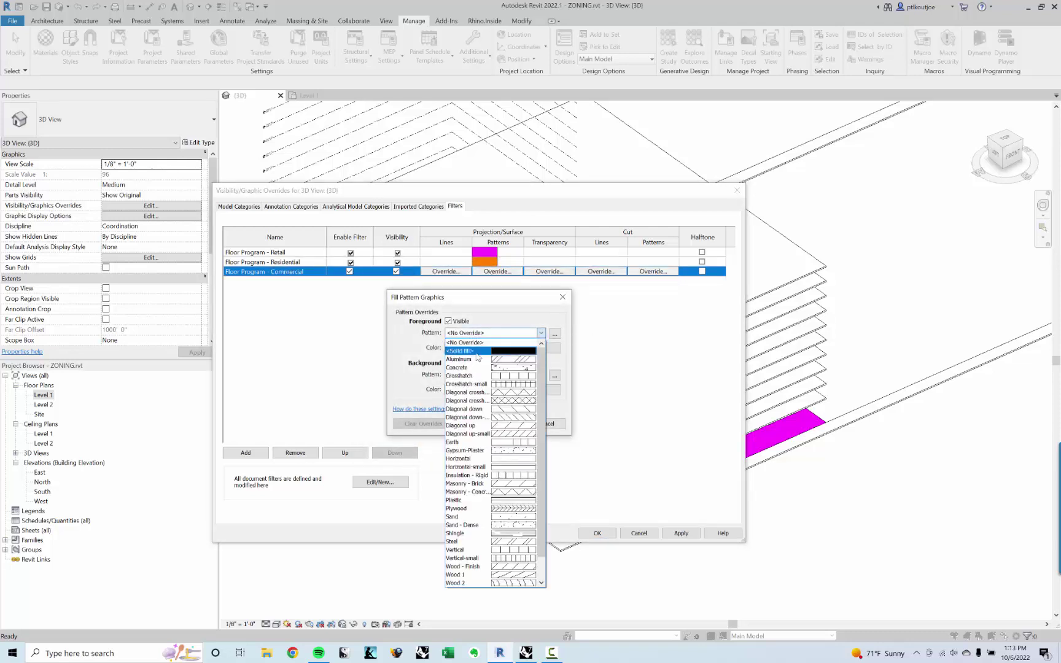
click(473, 345)
click(476, 348)
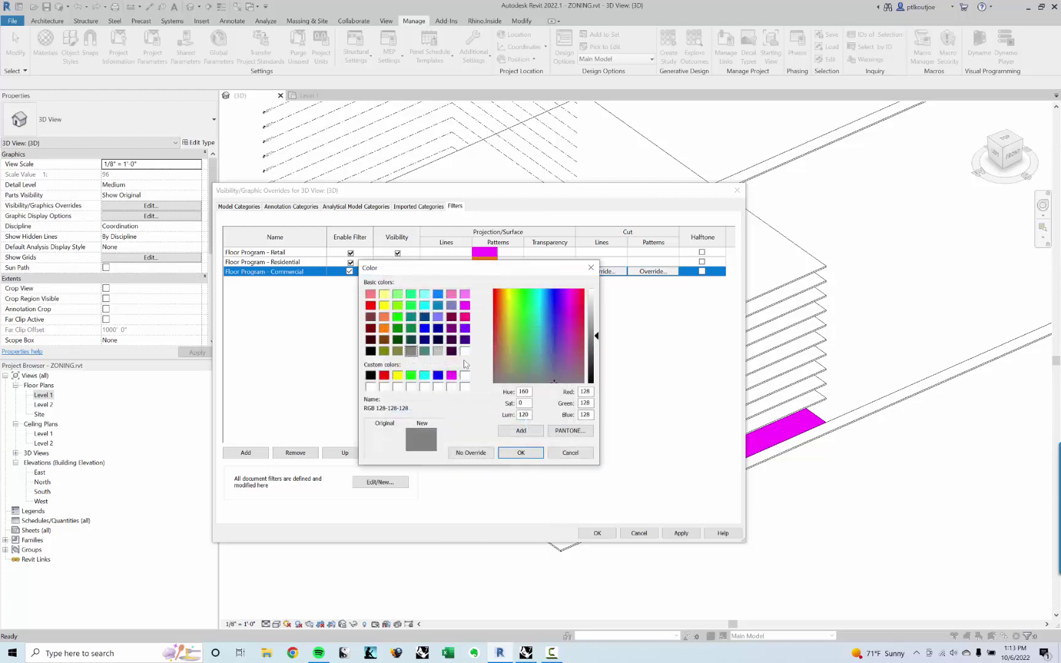
click(425, 376)
click(521, 452)
click(512, 428)
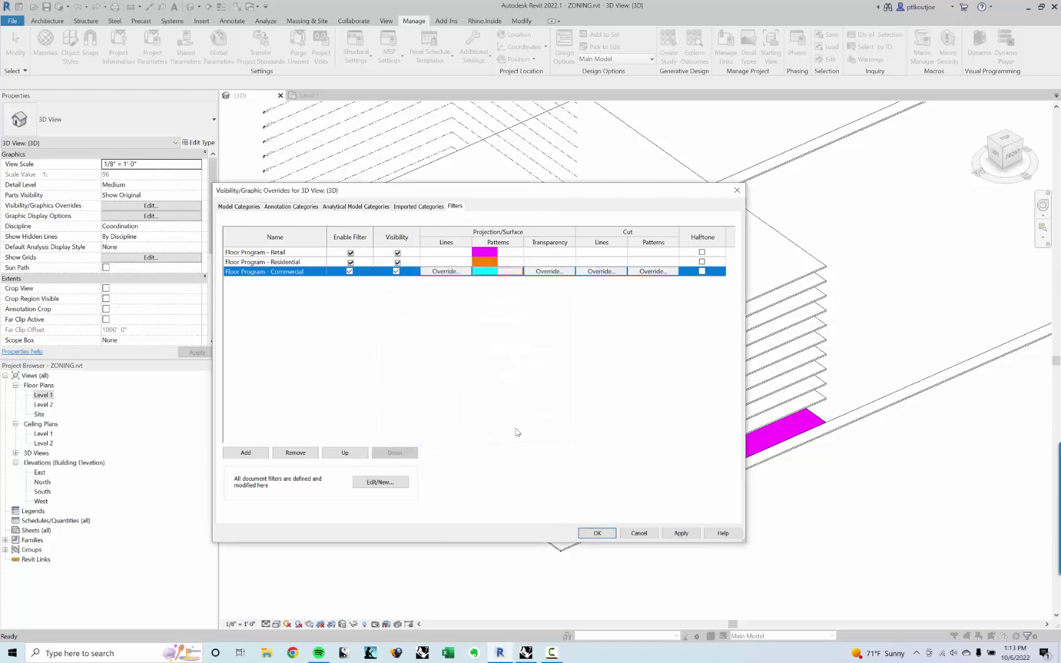
click(597, 533)
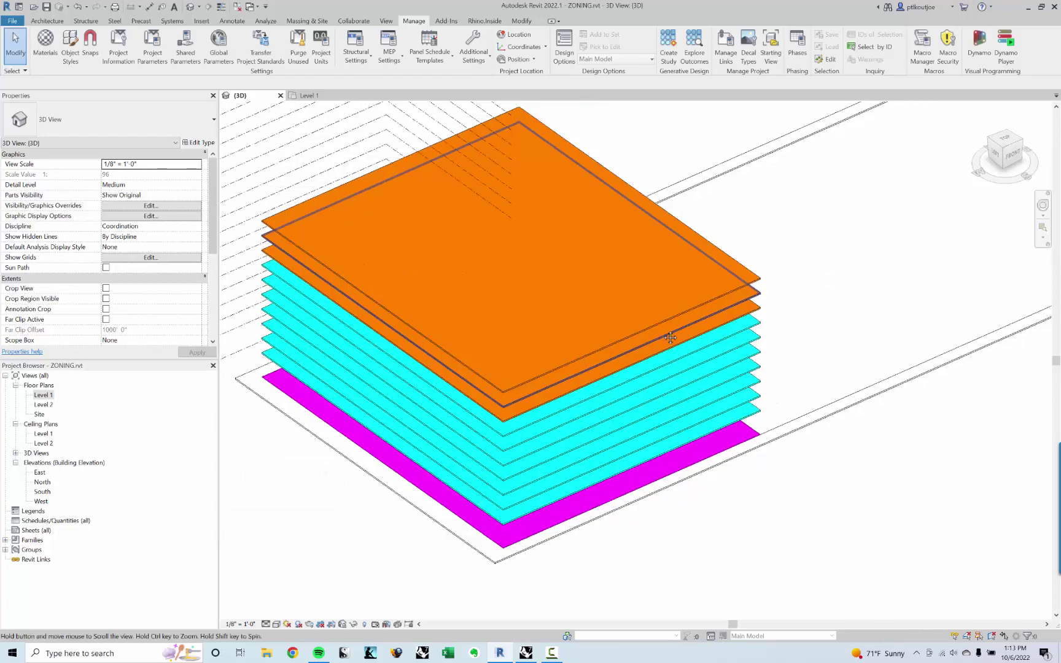
Review the color-coded floor stack in the 3D view, and switch to Rhino through Rhino.Inside.
shift+middle_drag(481, 351, 553, 329)
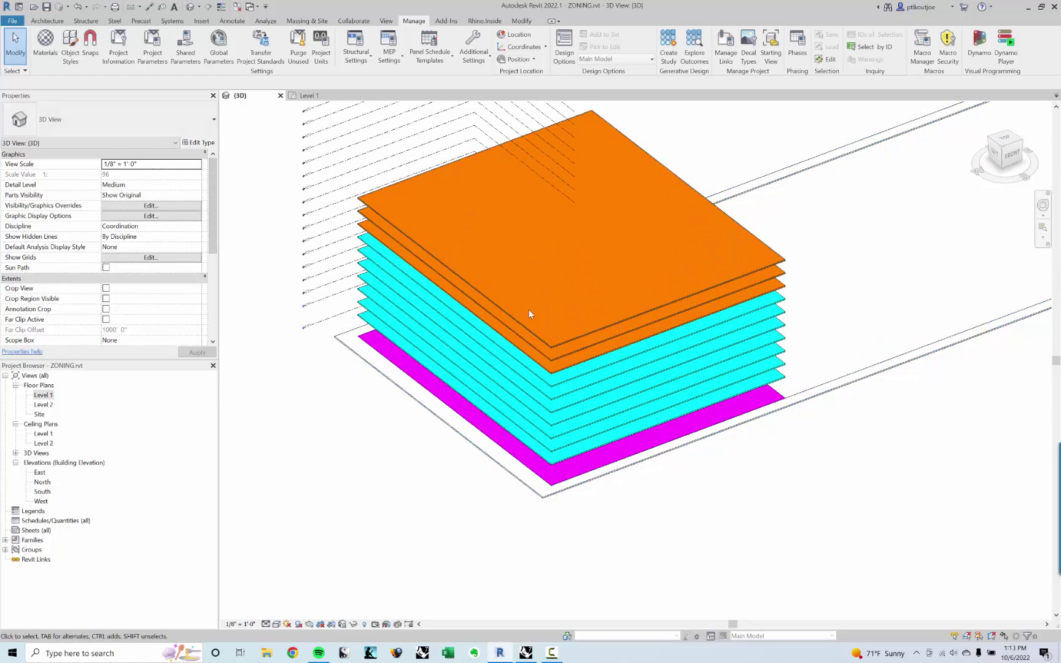
middle_drag(542, 318, 514, 327)
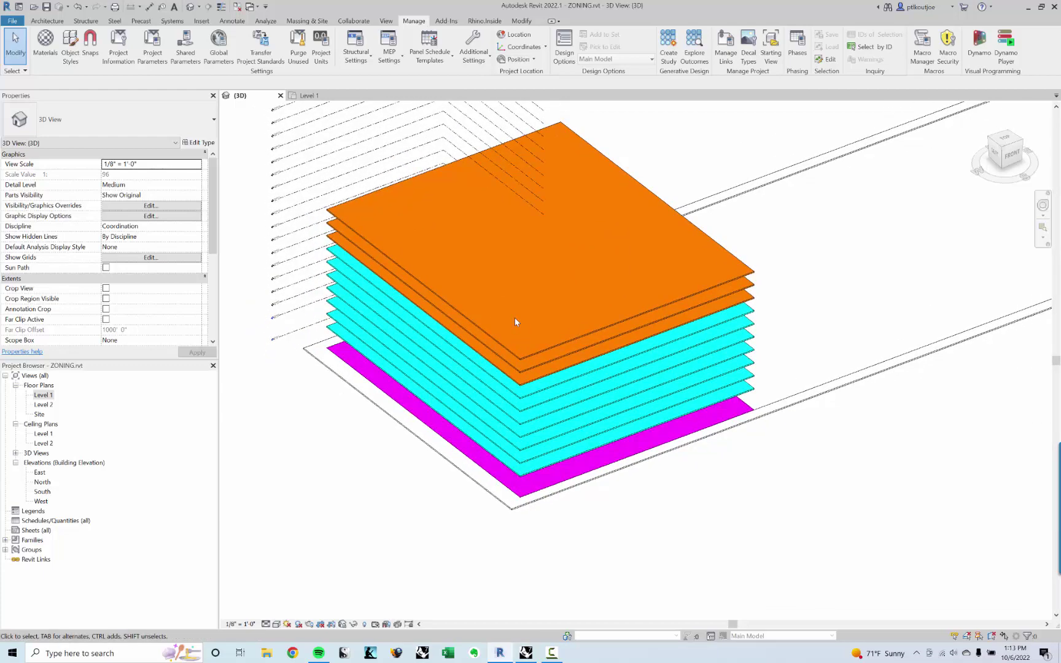
middle_drag(514, 320, 505, 305)
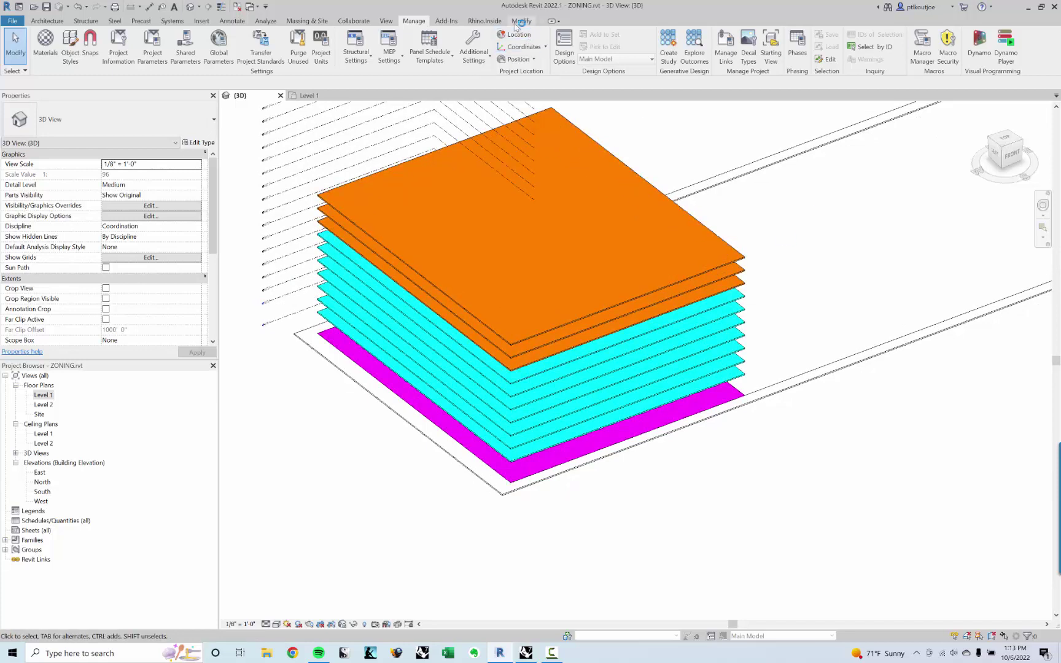
click(484, 21)
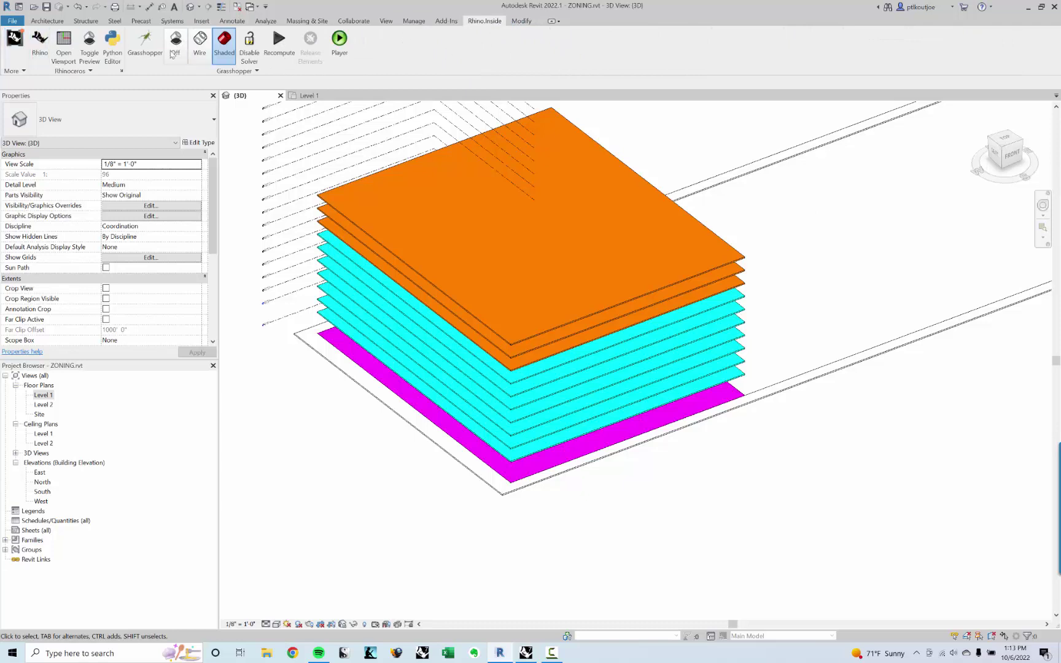
click(38, 54)
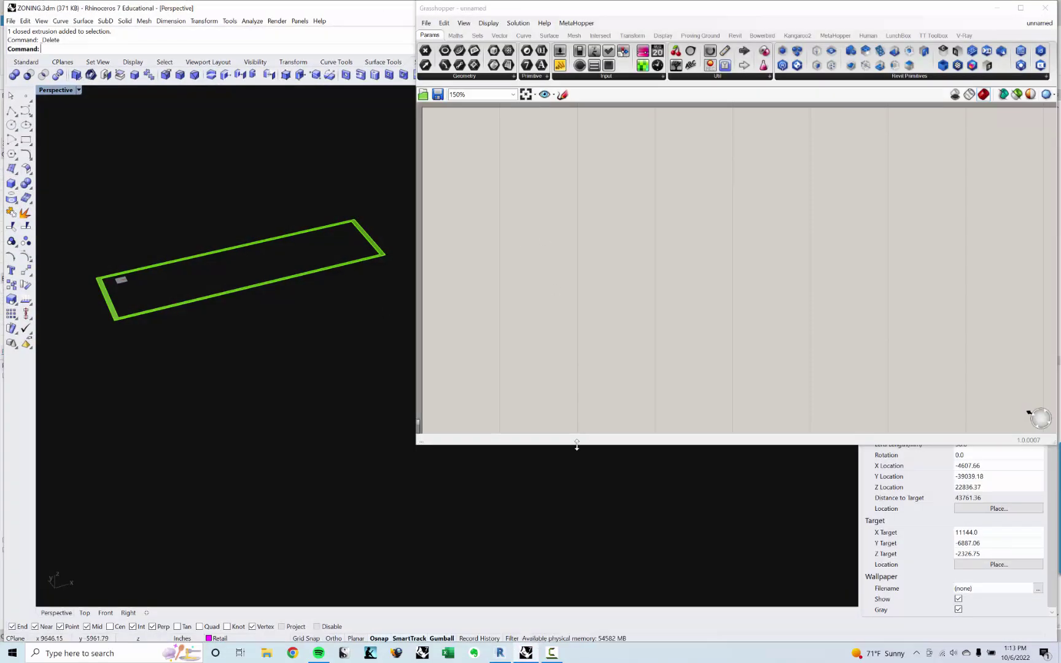
Make the Grasshopper window taller and move it clear of the layer list, and look over the Retail, Commercial and Residential layers.
drag(577, 444, 580, 539)
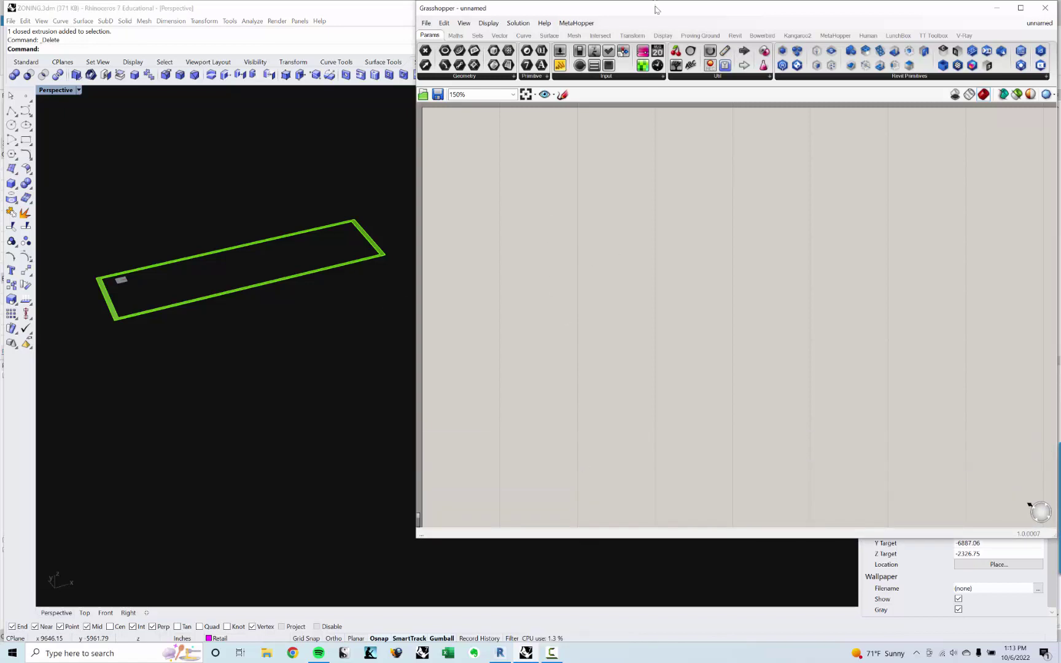
drag(657, 9, 489, 407)
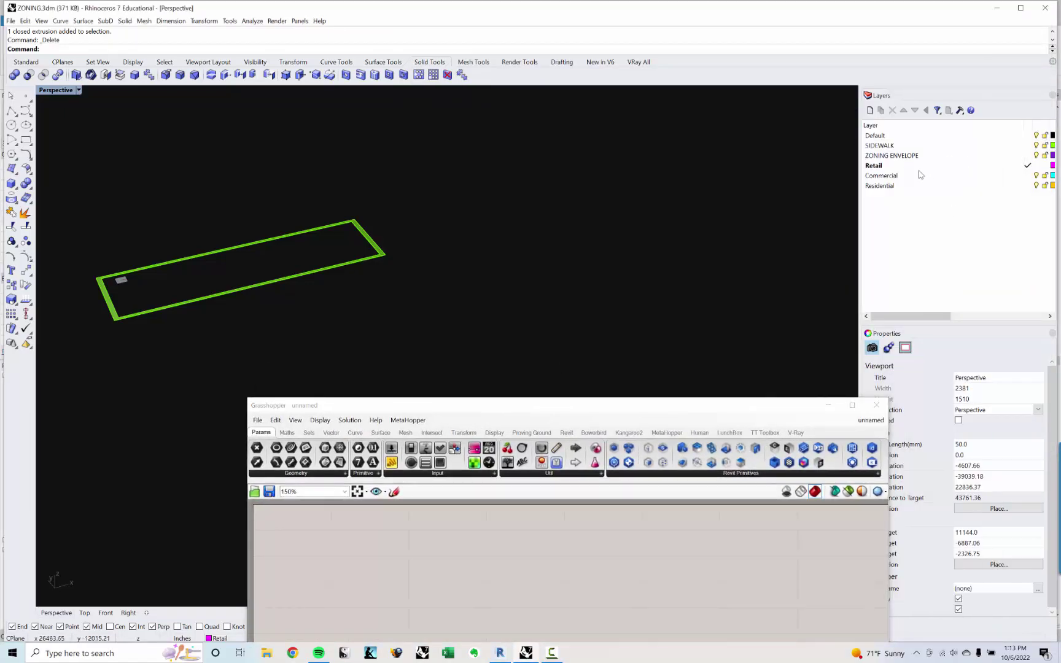
click(888, 185)
click(887, 167)
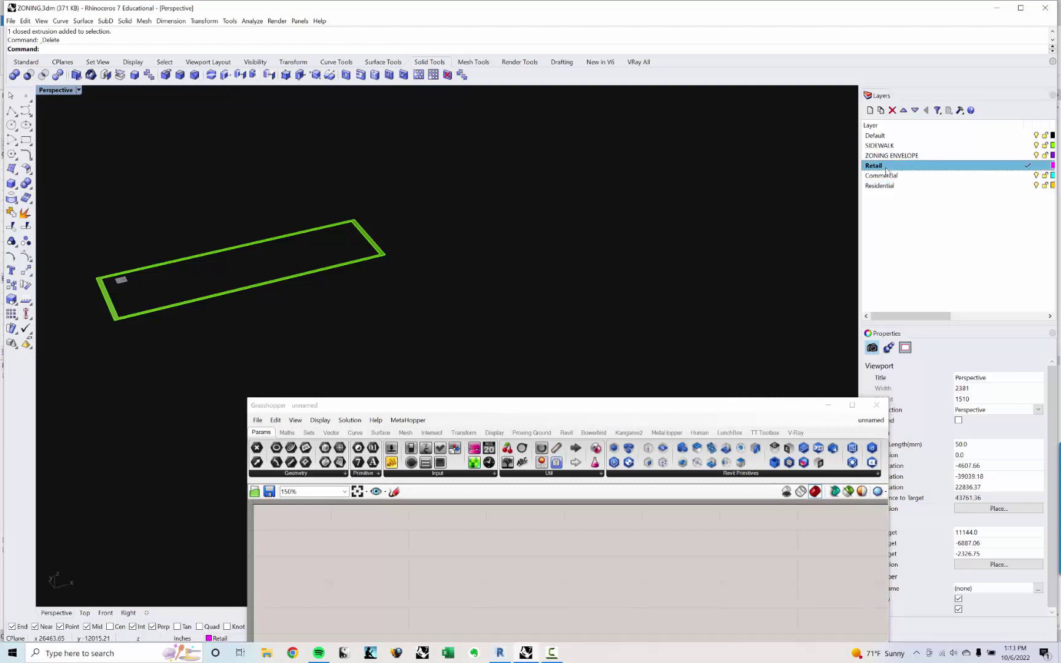
click(884, 177)
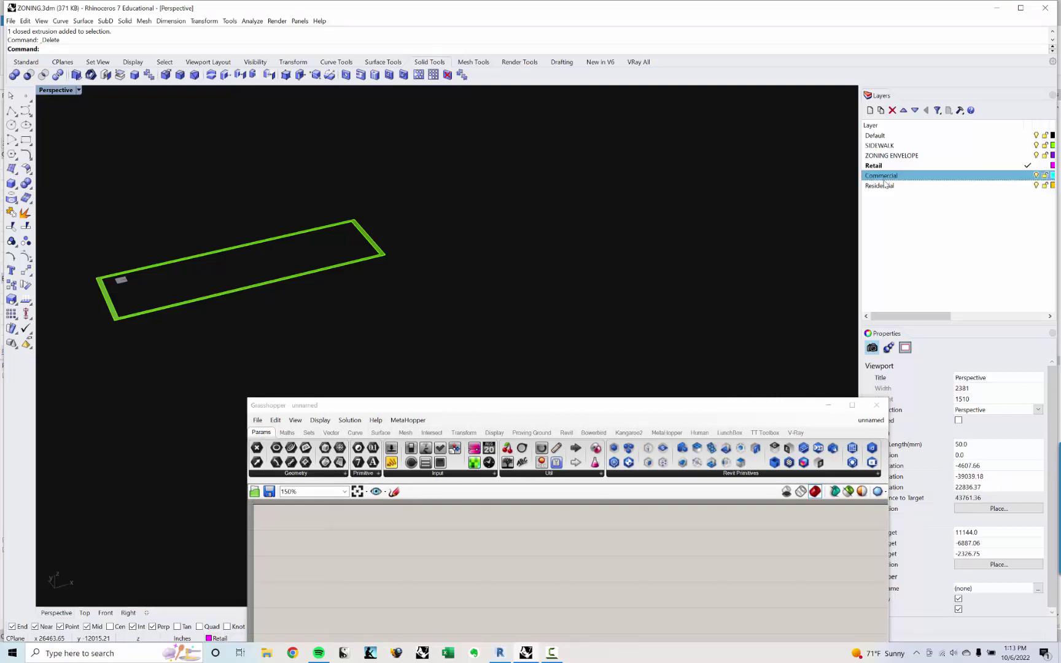
click(885, 187)
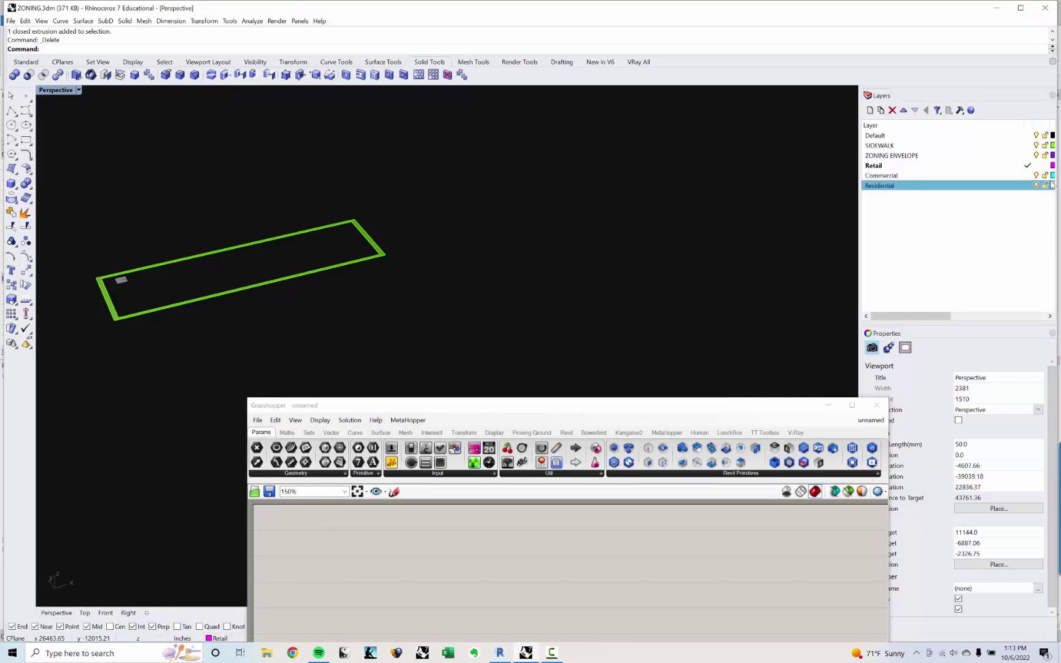
Examine the SIDEWALK layer and the green sidewalk solids around the site's perimeter.
click(920, 149)
drag(393, 328, 179, 180)
click(212, 318)
click(203, 334)
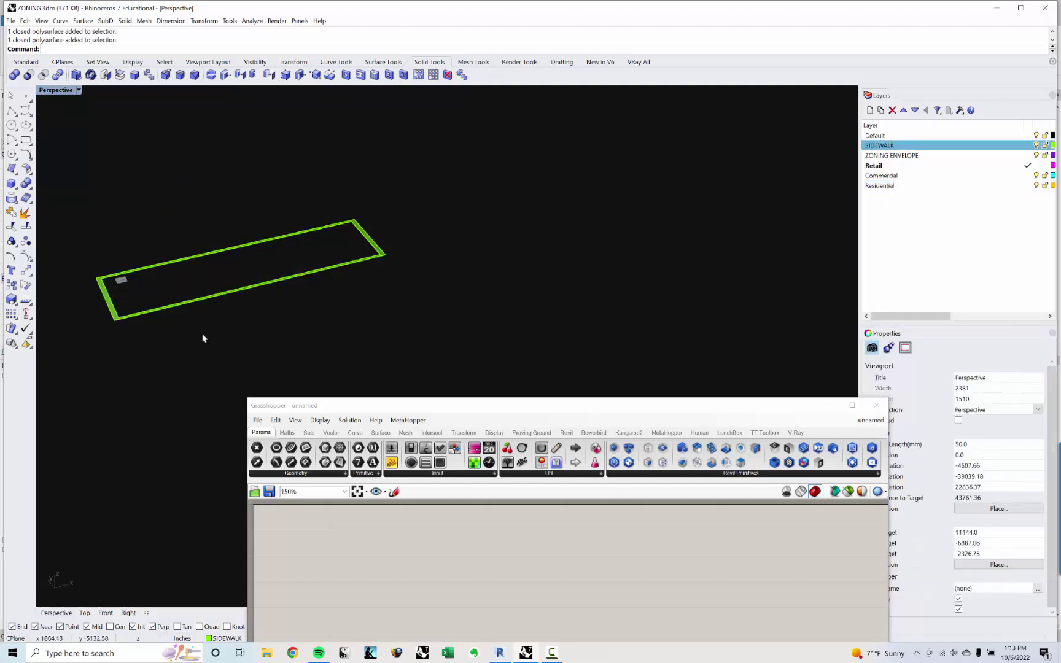
drag(203, 335, 157, 301)
click(199, 343)
Show the hidden zoning envelope model on the ZONING ENVELOPE layer.
click(966, 158)
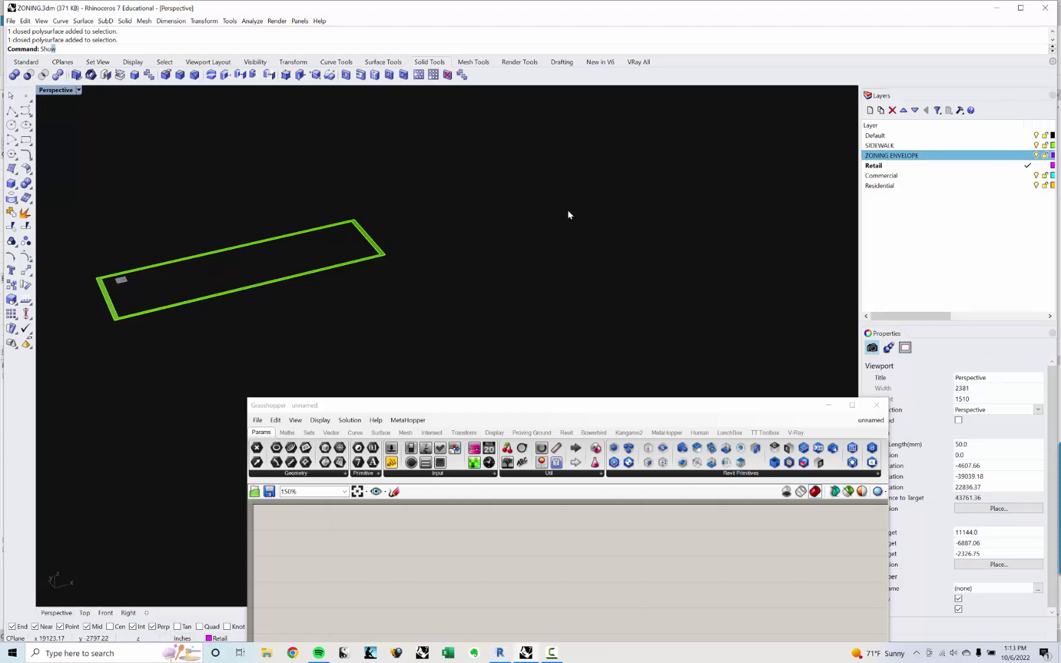
key(Return)
shift+right_drag(260, 265, 393, 274)
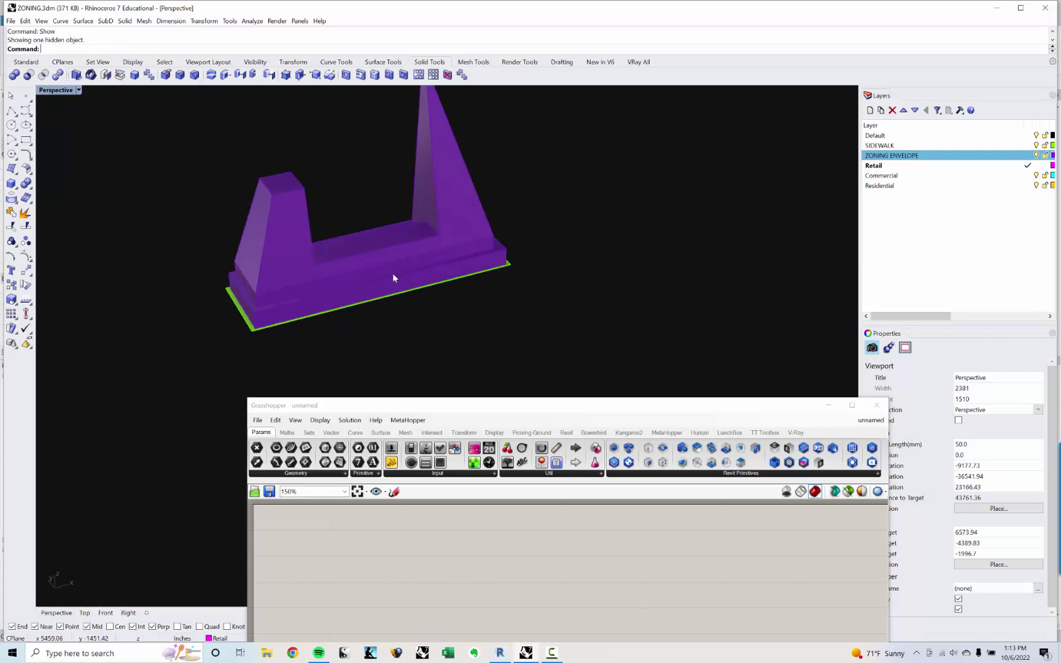
scroll(339, 263, up, 2)
Examine the zoning envelope's overall massing, from the stepped base up to its two towers, from several angles.
click(337, 263)
key(Escape)
right_drag(264, 317, 220, 350)
scroll(414, 273, down, 4)
scroll(316, 339, up, 3)
scroll(317, 339, down, 3)
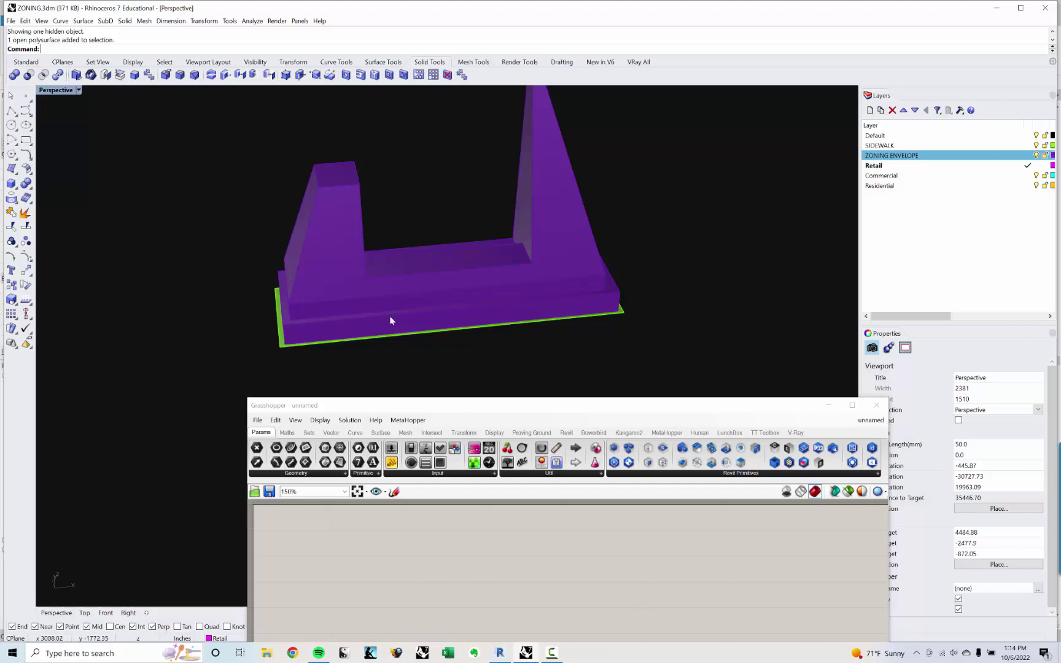
right_drag(416, 306, 480, 204)
right_drag(614, 262, 571, 172)
right_drag(587, 270, 687, 284)
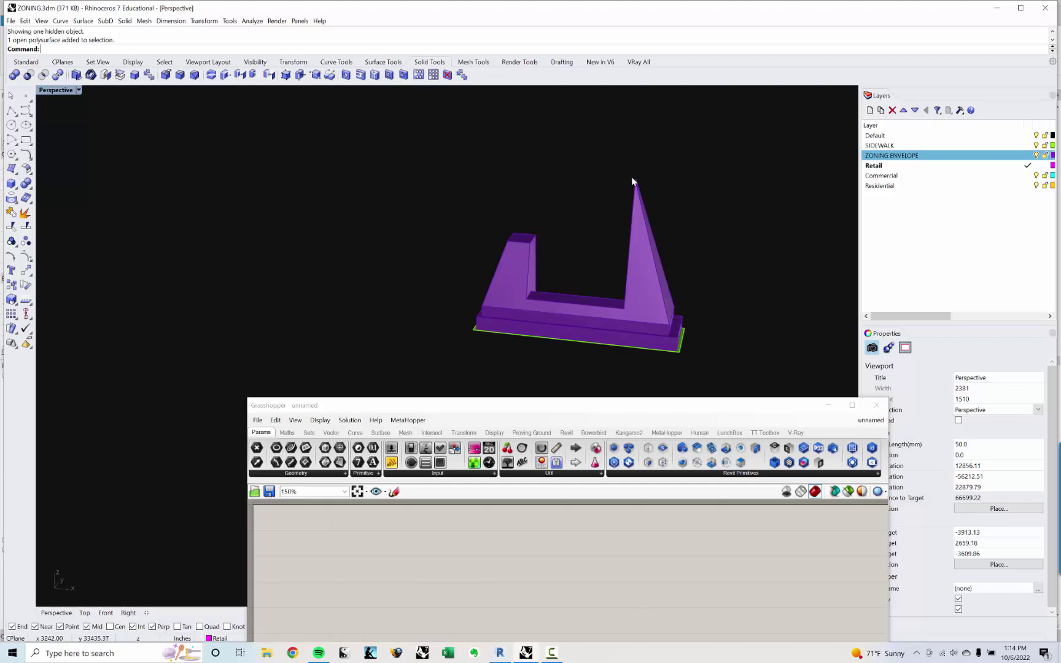
mouse_move(613, 273)
right_down()
mouse_move(457, 267)
mouse_move(628, 263)
mouse_move(609, 289)
right_up()
shift+right_drag(564, 334, 476, 216)
scroll(417, 249, up, 12)
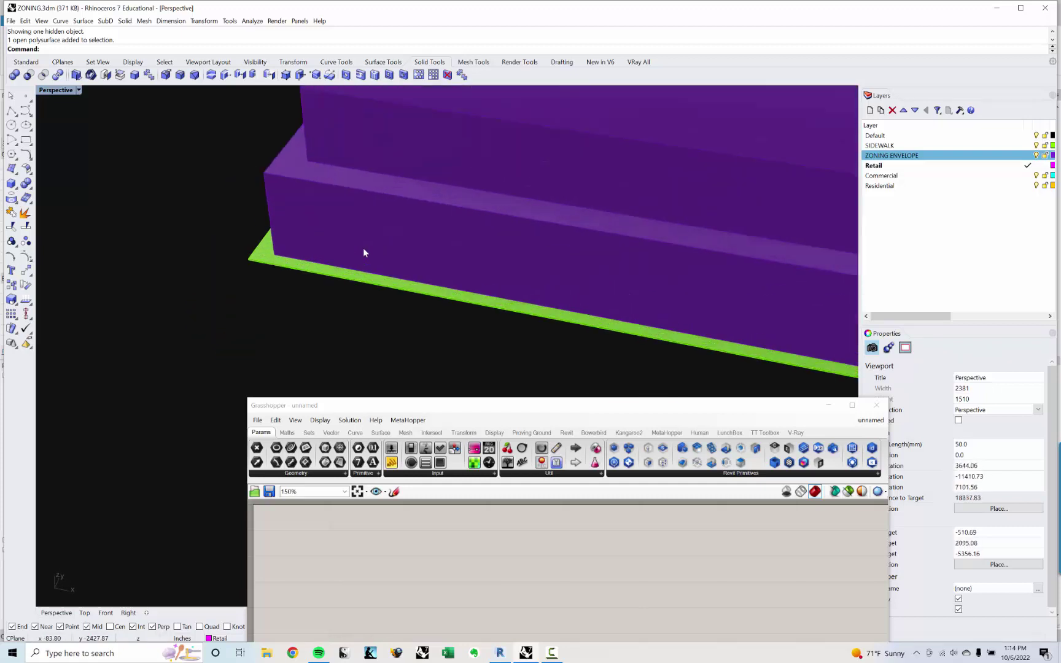
Examine the envelope's base corner above the sidewalk, its open underside and its upper setbacks.
click(302, 243)
scroll(298, 249, up, 6)
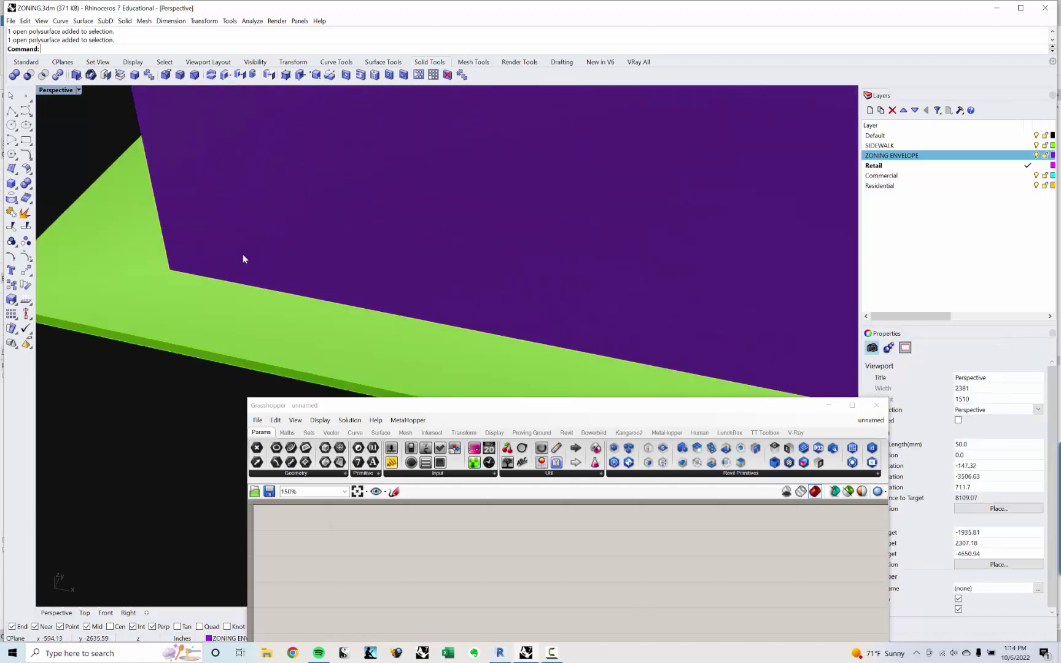
right_drag(244, 251, 382, 251)
scroll(390, 209, down, 12)
scroll(388, 252, up, 8)
click(387, 241)
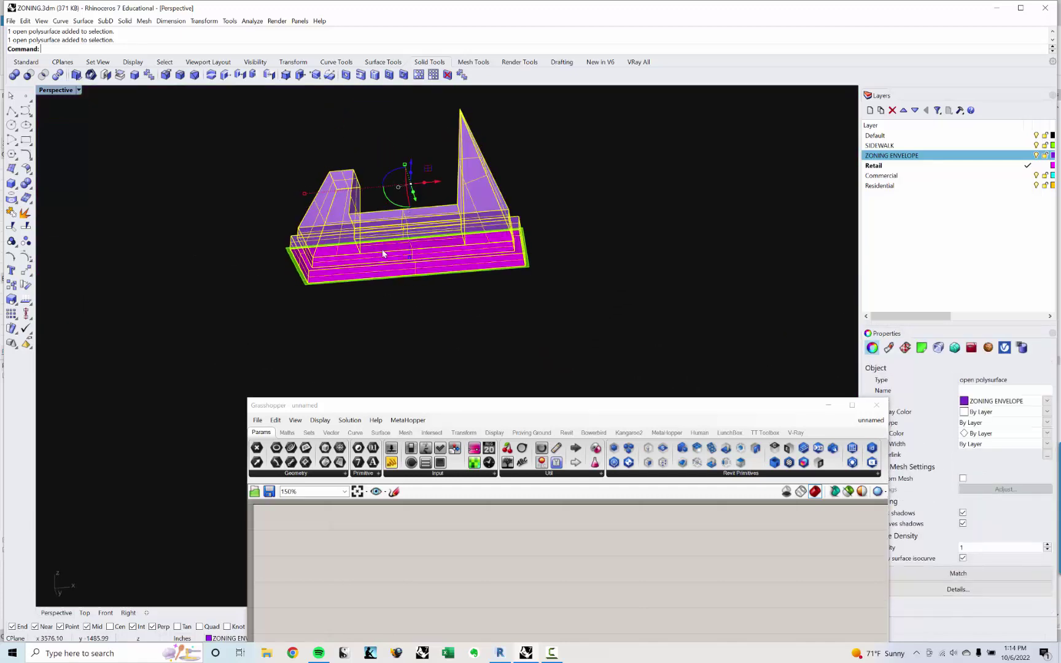
key(Escape)
scroll(334, 253, up, 5)
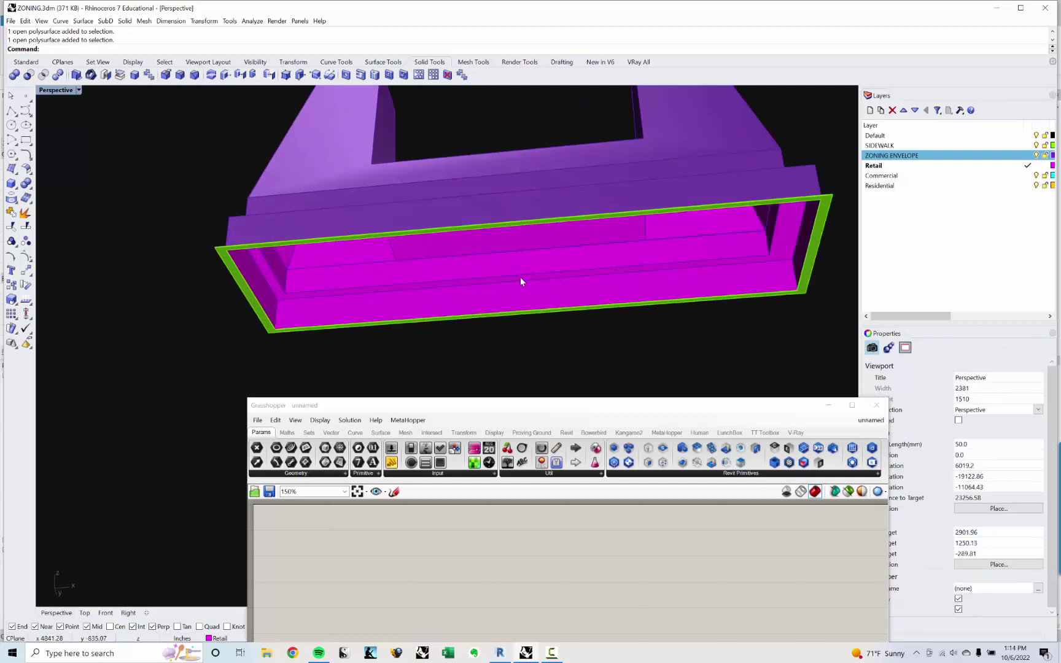
right_drag(521, 281, 515, 287)
click(420, 176)
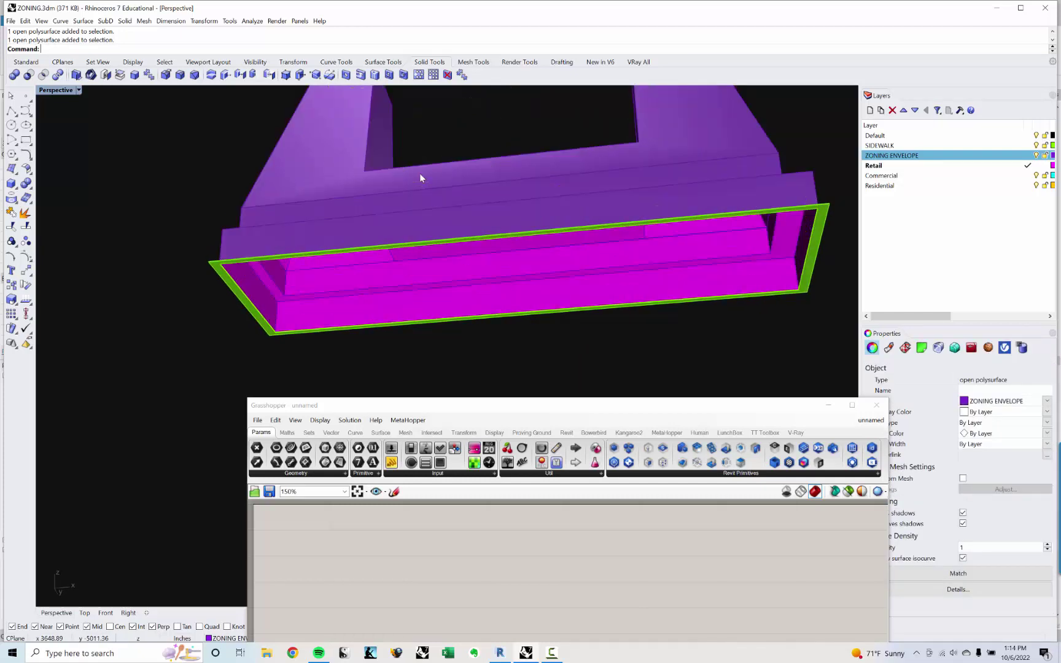
key(Escape)
scroll(428, 172, up, 5)
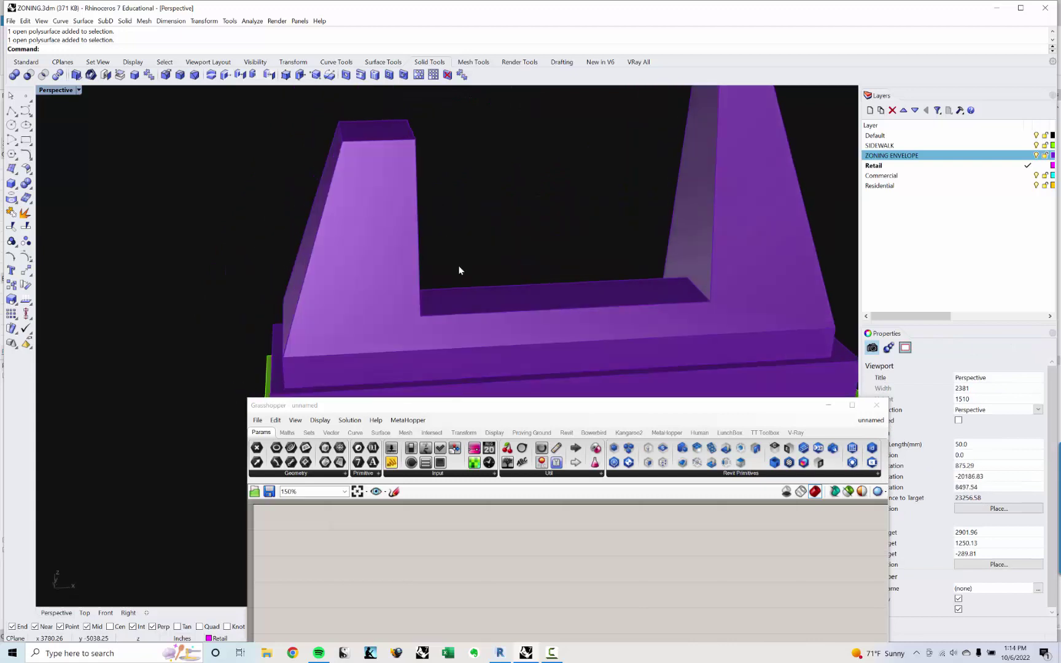
shift+right_drag(459, 266, 399, 202)
right_drag(400, 203, 486, 260)
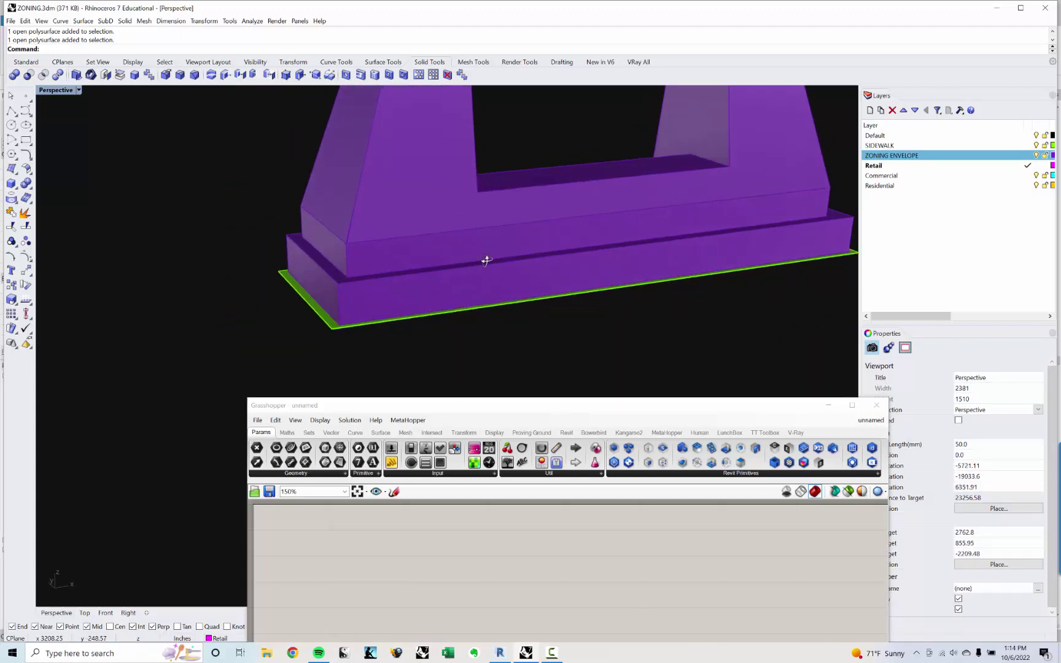
click(556, 655)
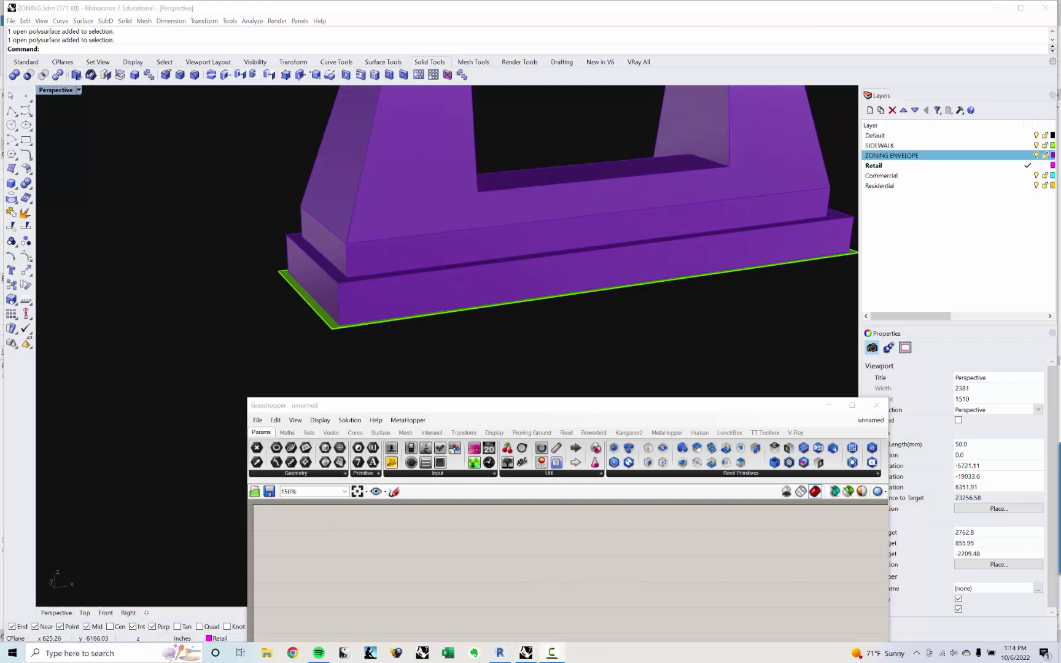
click(553, 654)
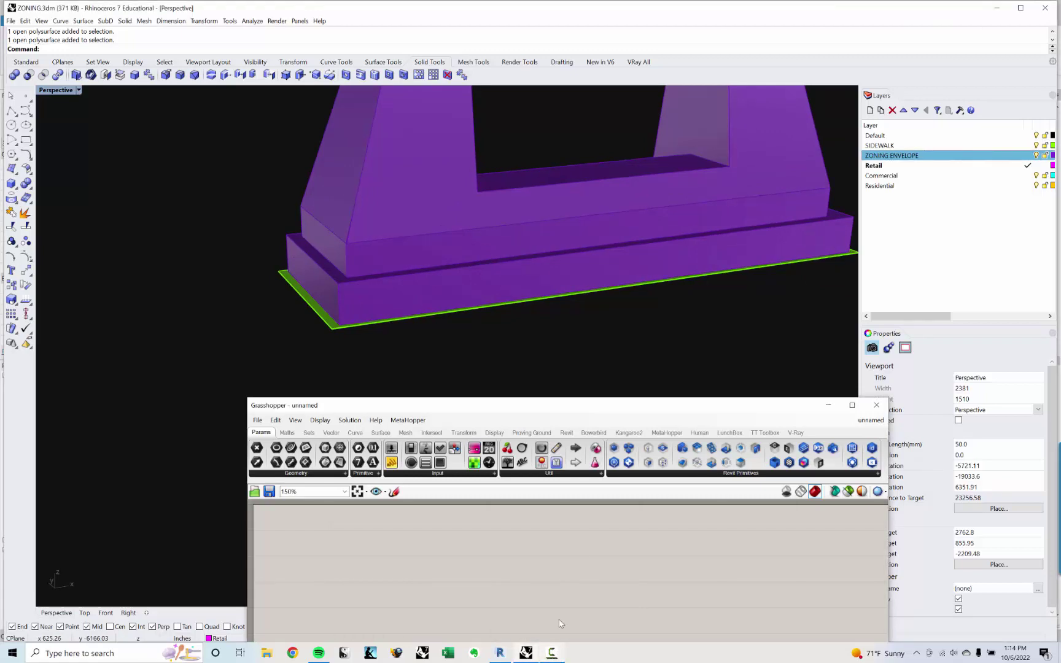
Inspect the envelope's lower corner and zoom the Perspective view to the whole zoning envelope.
right_drag(516, 324, 519, 294)
shift+right_drag(509, 240, 485, 320)
right_drag(530, 203, 435, 298)
scroll(344, 368, up, 12)
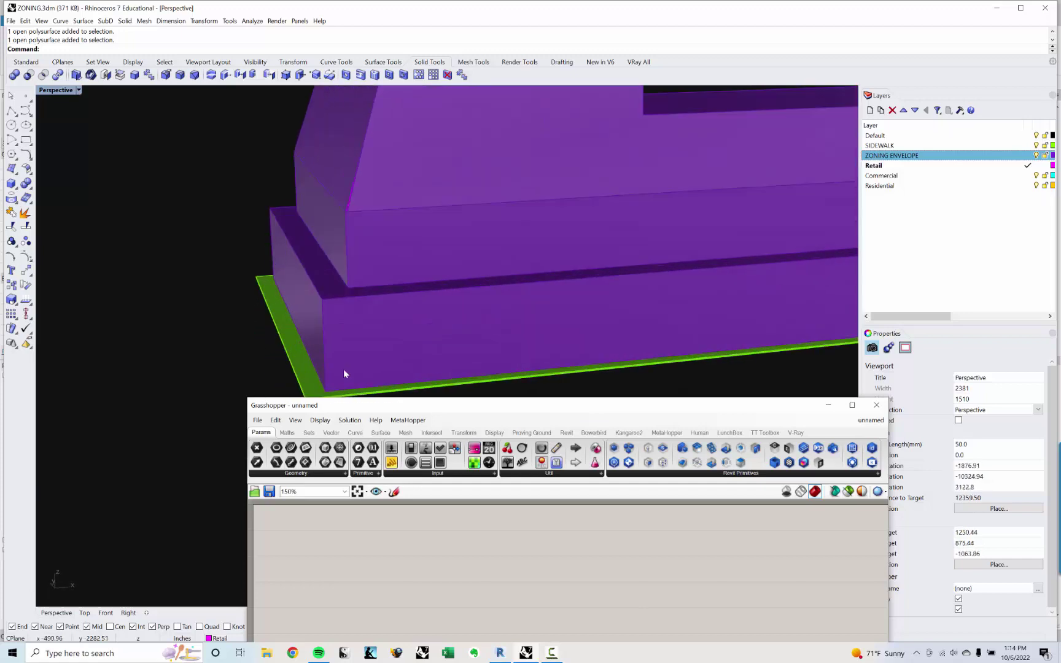
shift+right_drag(345, 365, 354, 246)
click(302, 128)
text(zs)
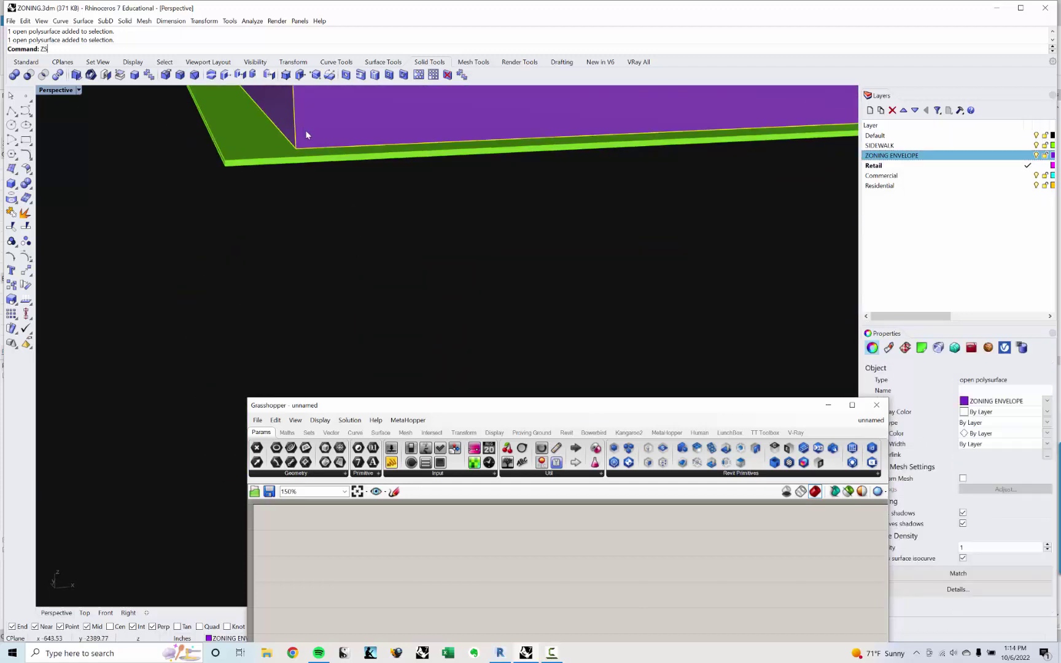
key(Return)
key(Escape)
Examine the inside of the envelope from below, where its walls meet the sidewalk's inner corner.
shift+right_drag(279, 346, 294, 261)
scroll(287, 309, up, 5)
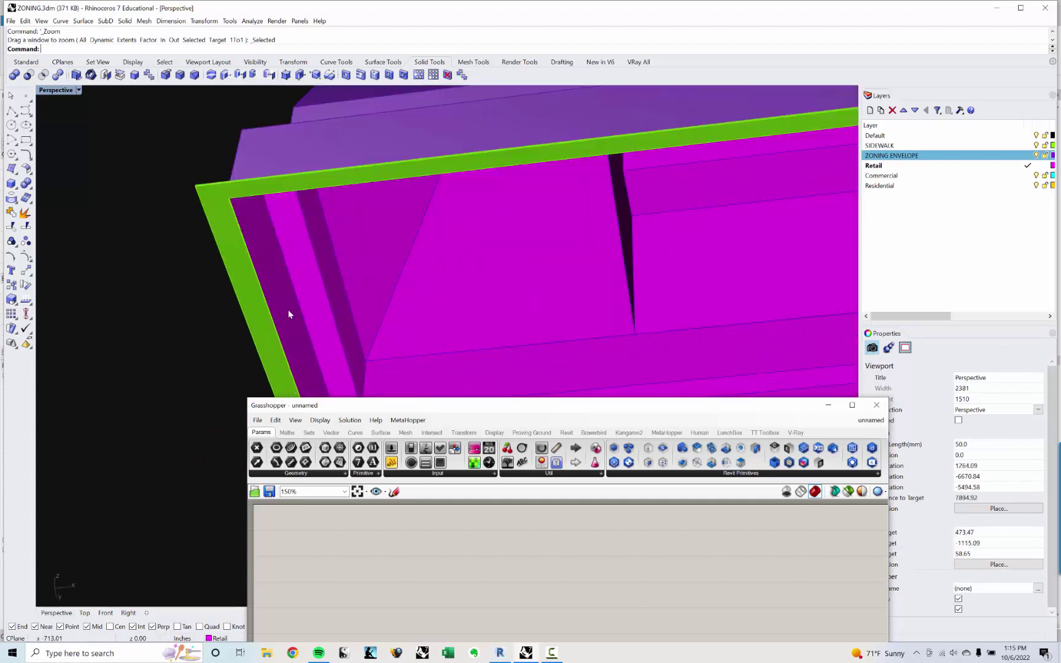
right_drag(287, 309, 363, 326)
scroll(223, 339, up, 5)
scroll(291, 298, up, 3)
scroll(291, 294, up, 3)
scroll(284, 277, down, 2)
scroll(270, 285, up, 5)
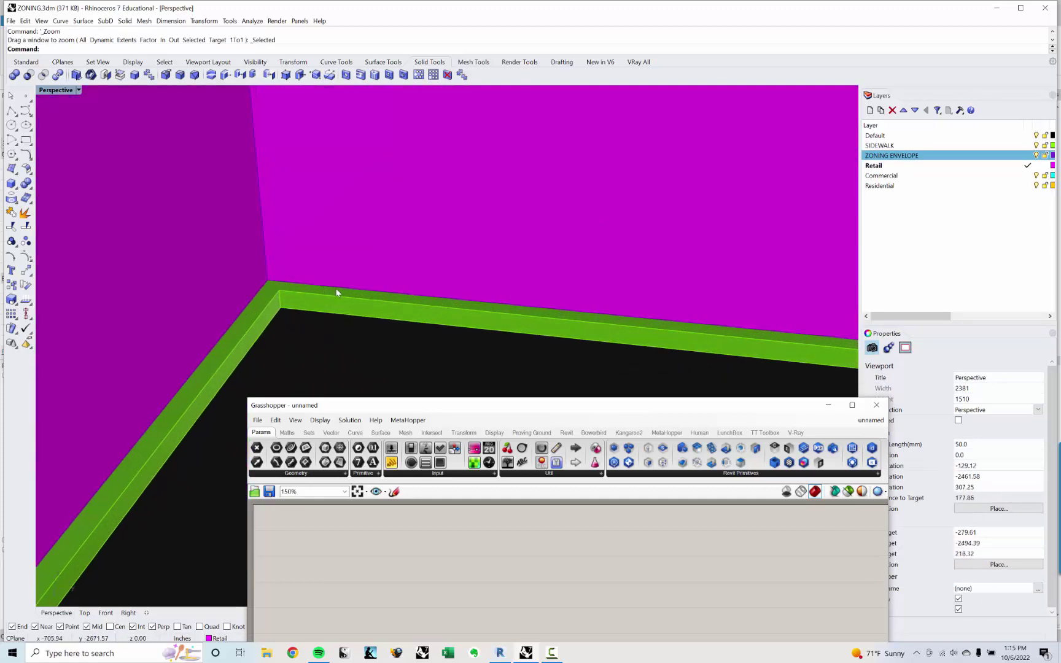
scroll(276, 287, down, 10)
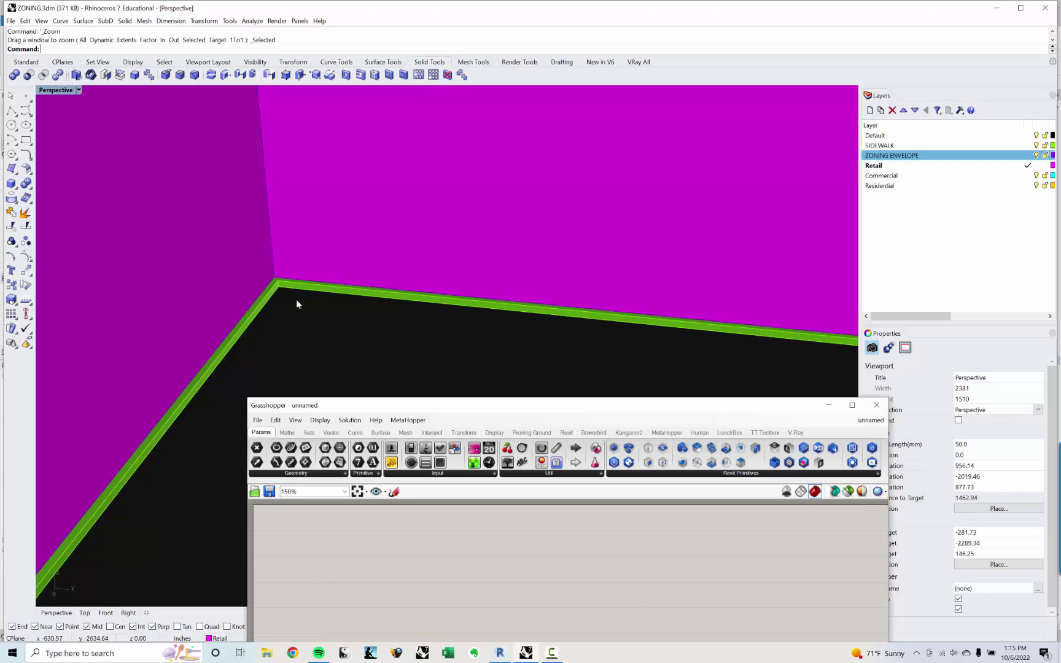
click(240, 283)
key(Escape)
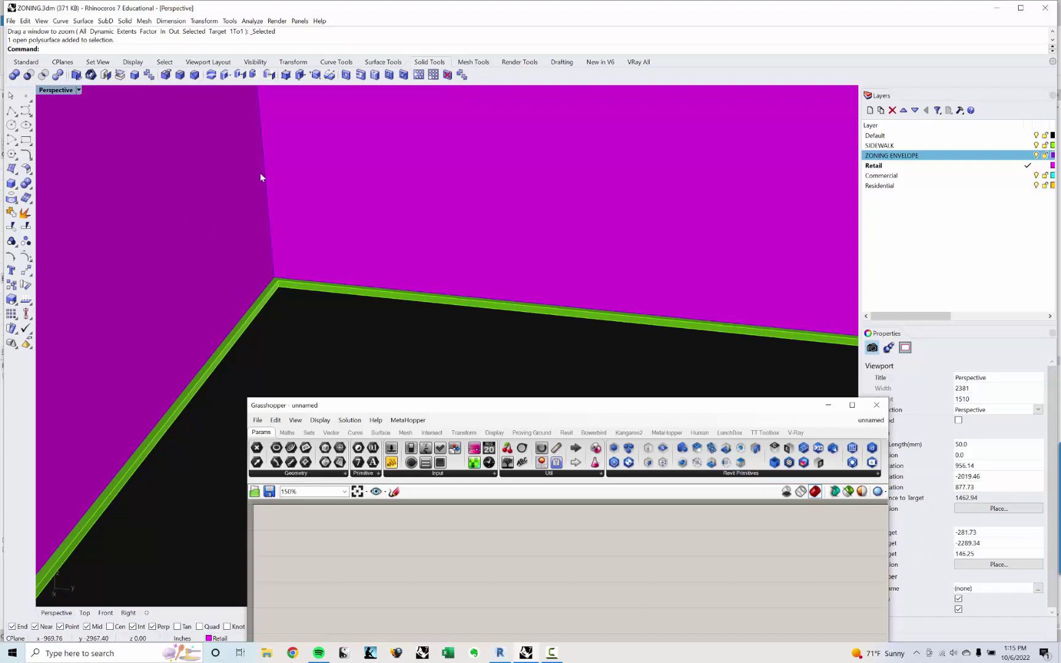
Return to an outside view and examine the complete zoning envelope from above, keeping the Grasshopper window out of the way.
scroll(432, 222, down, 8)
mouse_move(432, 222)
right_down()
mouse_move(431, 233)
mouse_move(453, 240)
mouse_move(421, 237)
right_up()
scroll(454, 241, down, 3)
scroll(421, 237, down, 4)
shift+right_drag(421, 237, 420, 279)
click(379, 260)
key(Escape)
drag(457, 406, 609, 161)
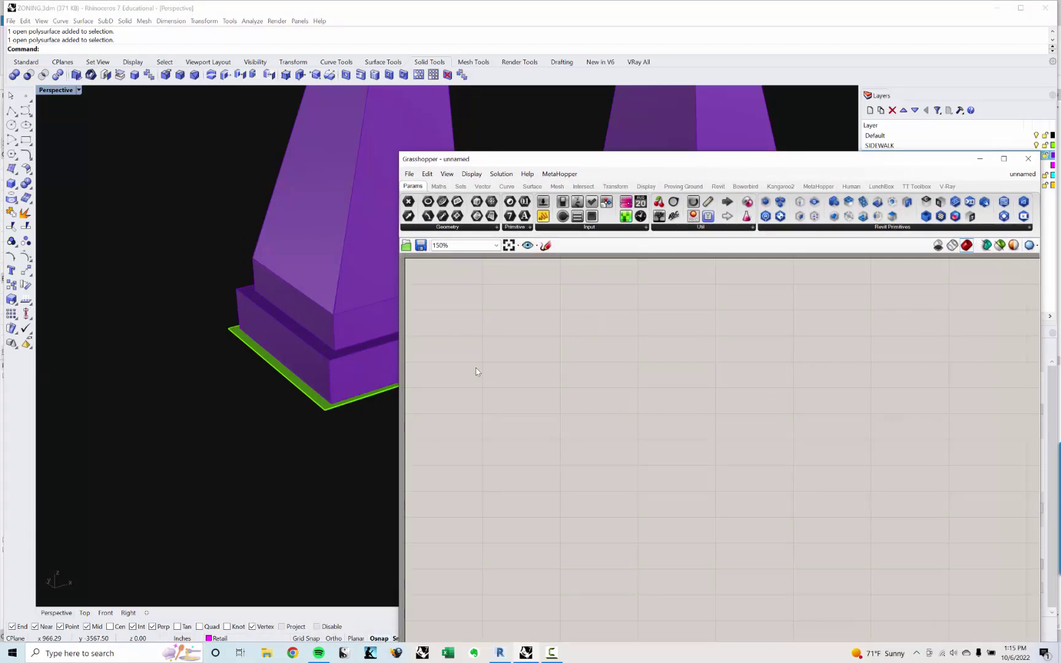
drag(491, 161, 576, 411)
shift+right_drag(348, 295, 274, 279)
click(275, 279)
right_drag(445, 145, 358, 265)
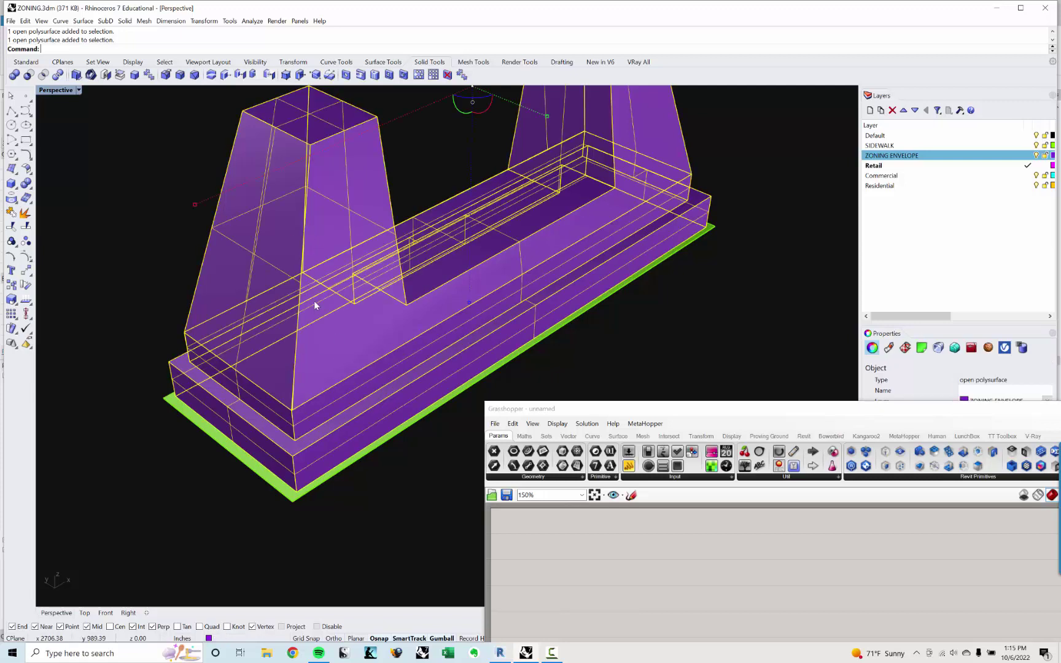
key(Escape)
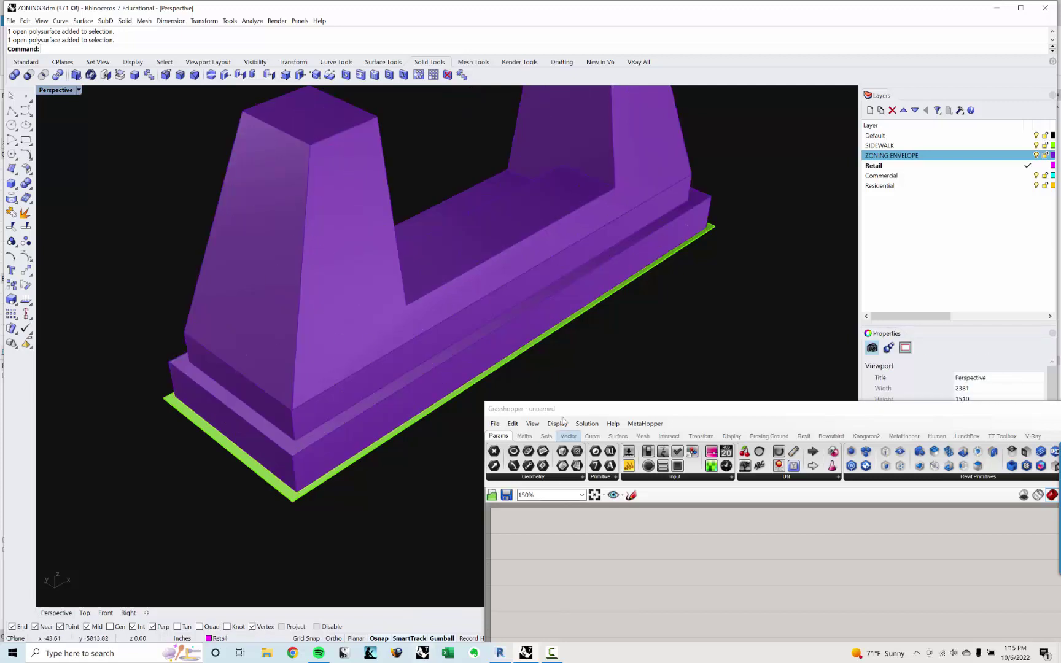
Bring the Grasshopper canvas into view and add a Built-In Categories component to it.
drag(563, 408, 528, 191)
double_click(531, 357)
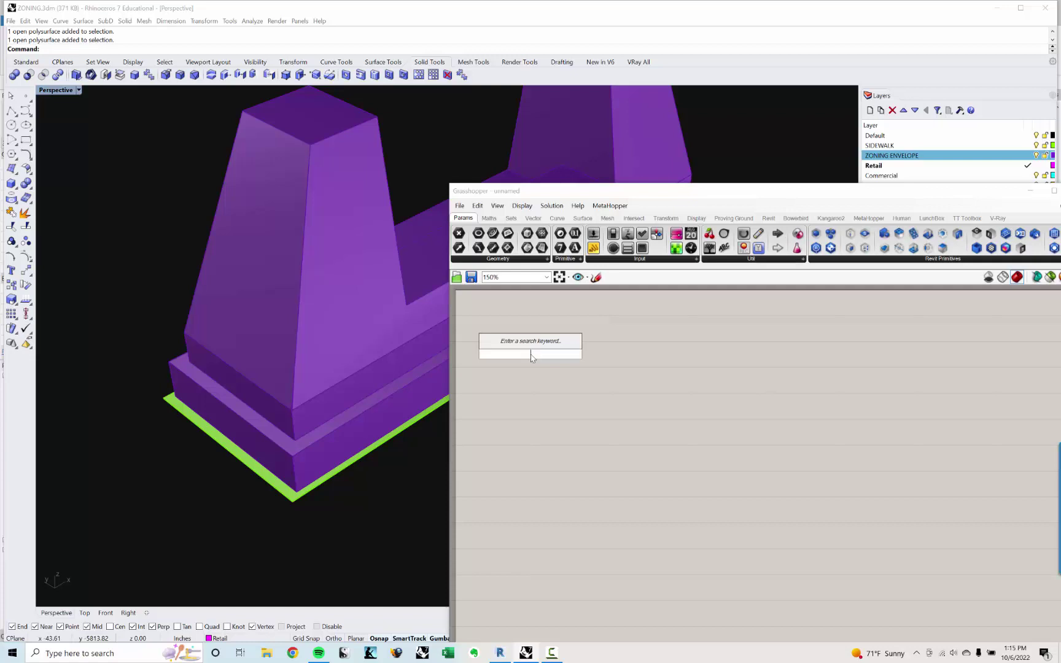
text(bu)
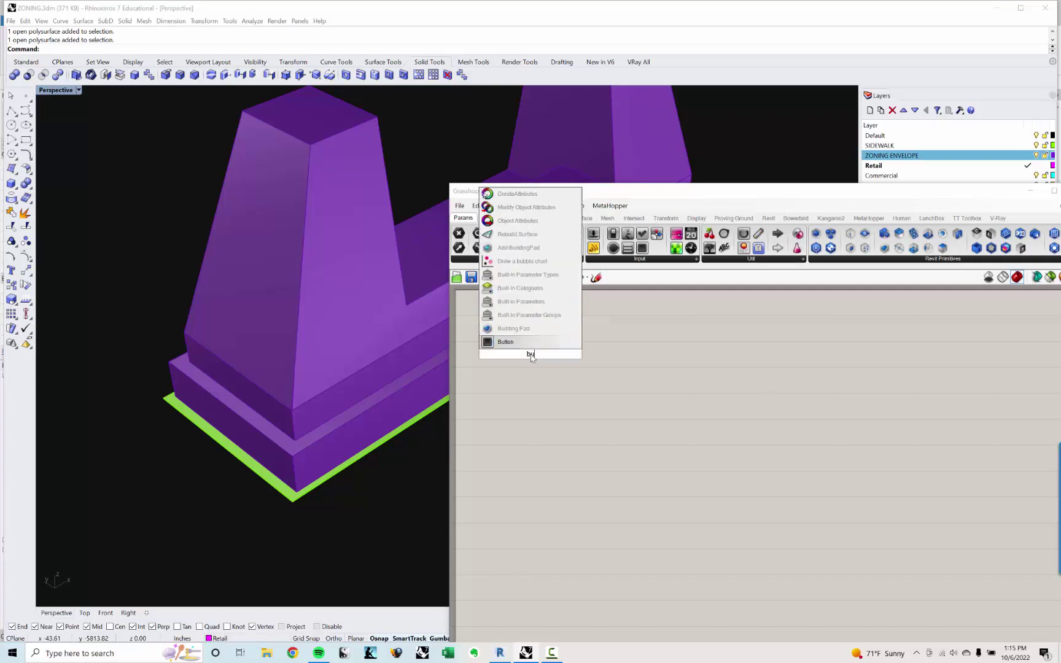
text(ilt in)
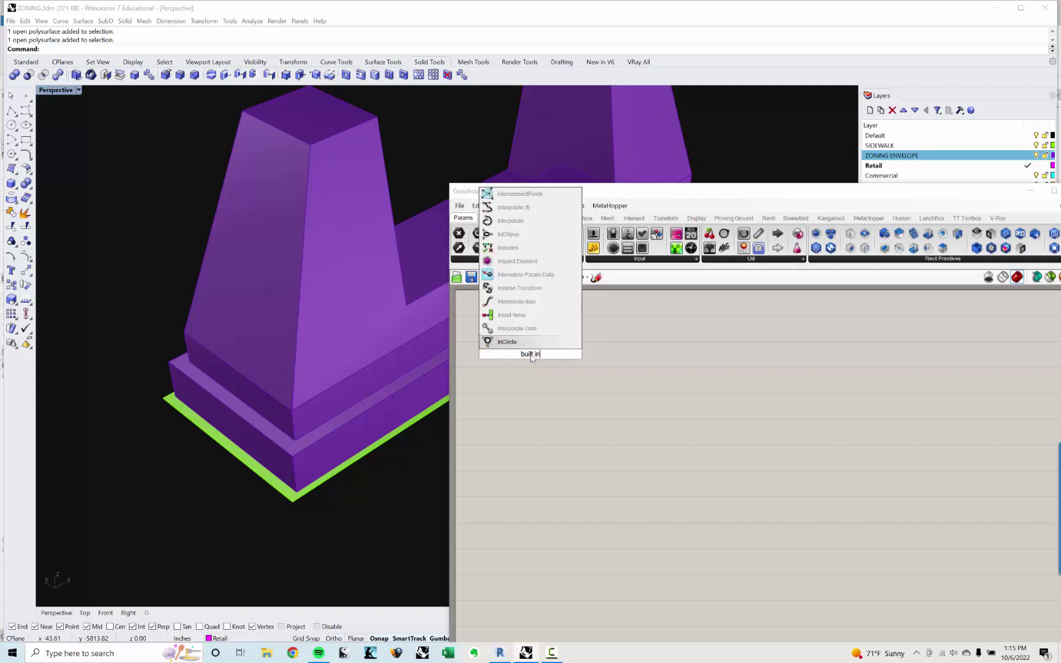
text( cat)
key(Return)
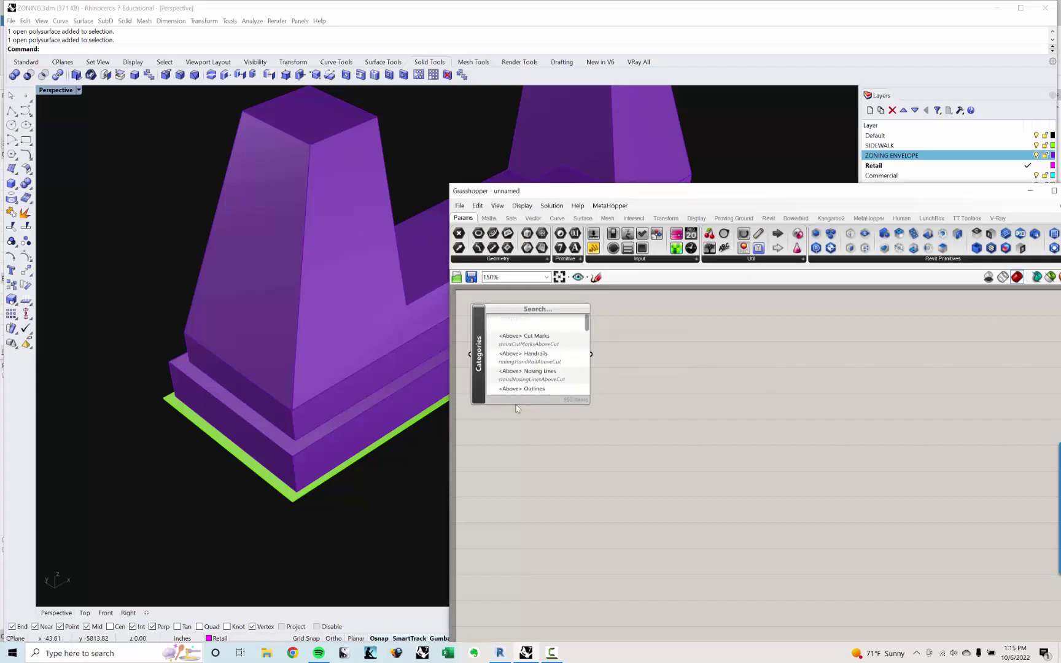
Enlarge the Categories component's list and select the Floors category in it.
drag(516, 403, 548, 612)
drag(587, 327, 587, 444)
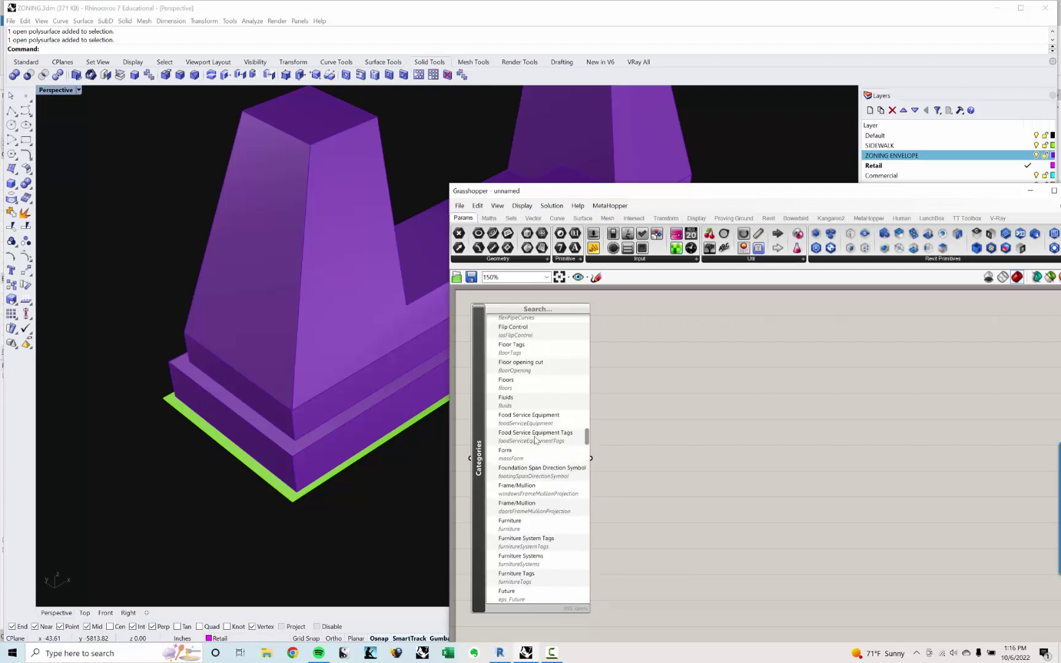
click(522, 387)
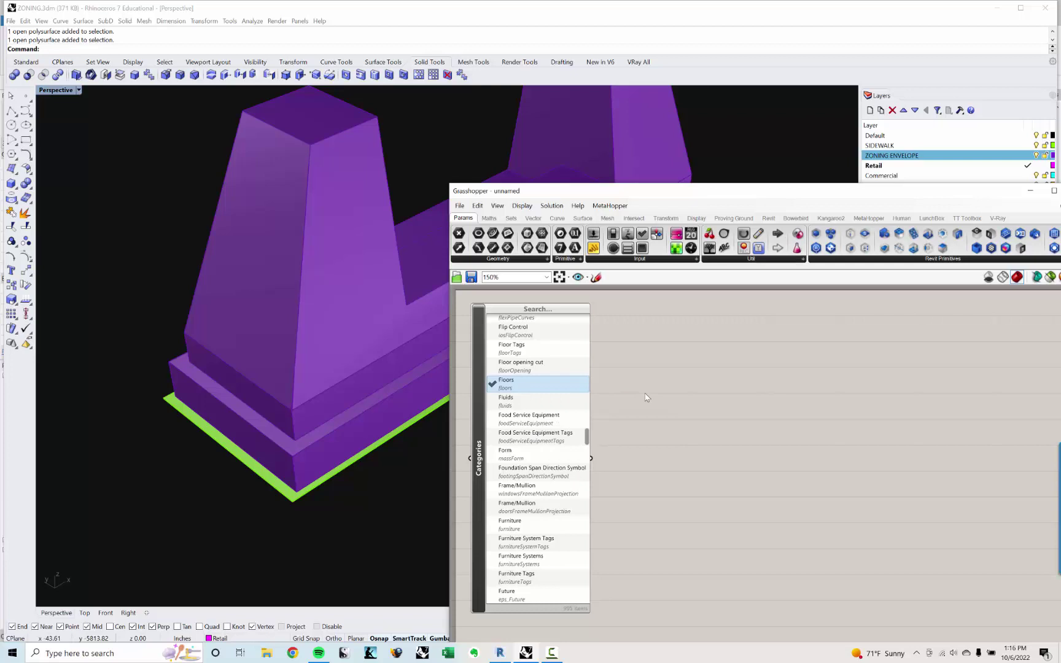
text(c)
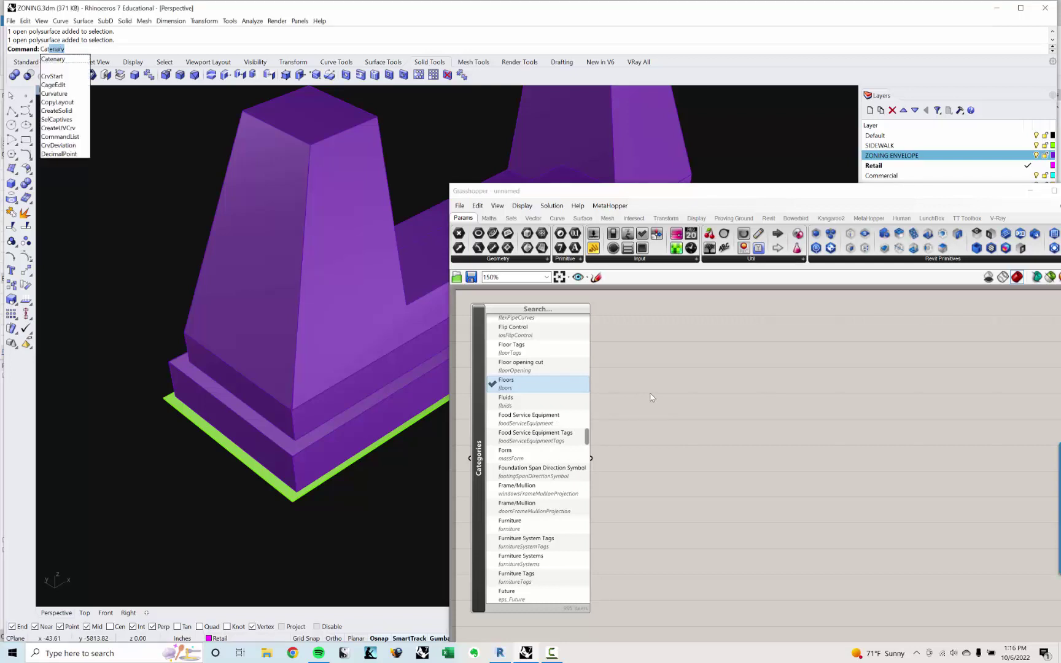
Add a Category Filter component to the canvas and feed the Categories list's output into its category input.
double_click(656, 399)
text(catr)
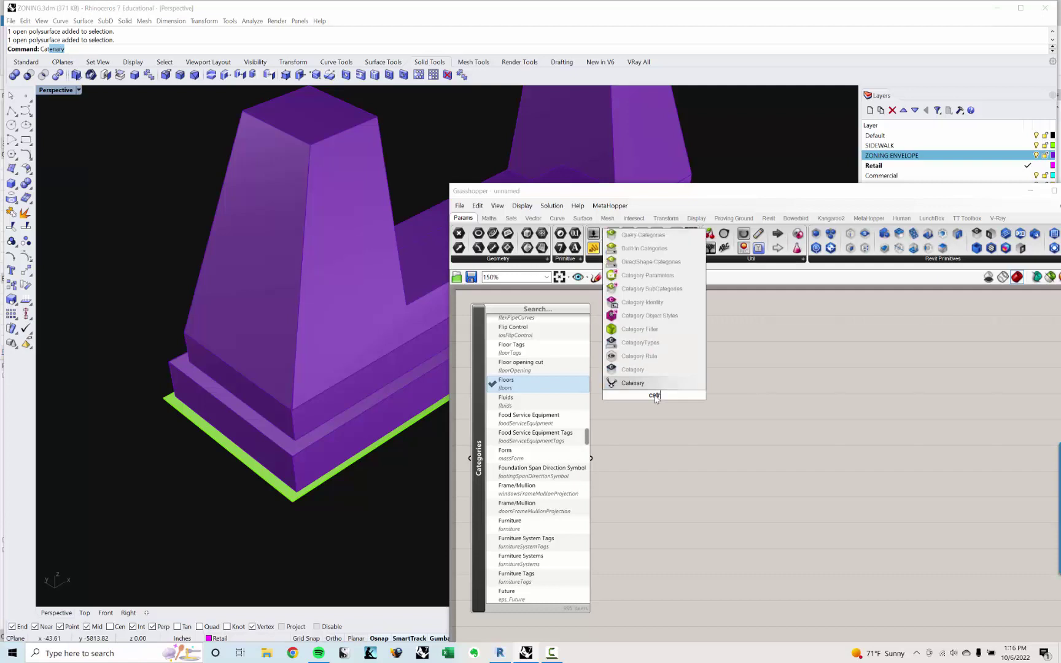
key(BackSpace)
text(eg)
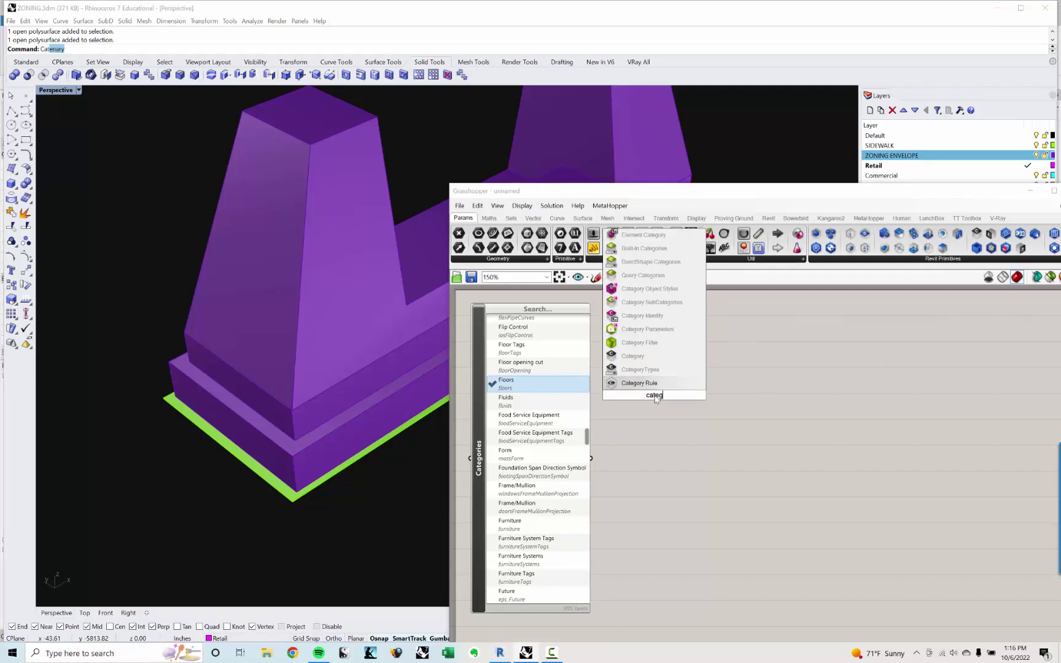
text(ory fil)
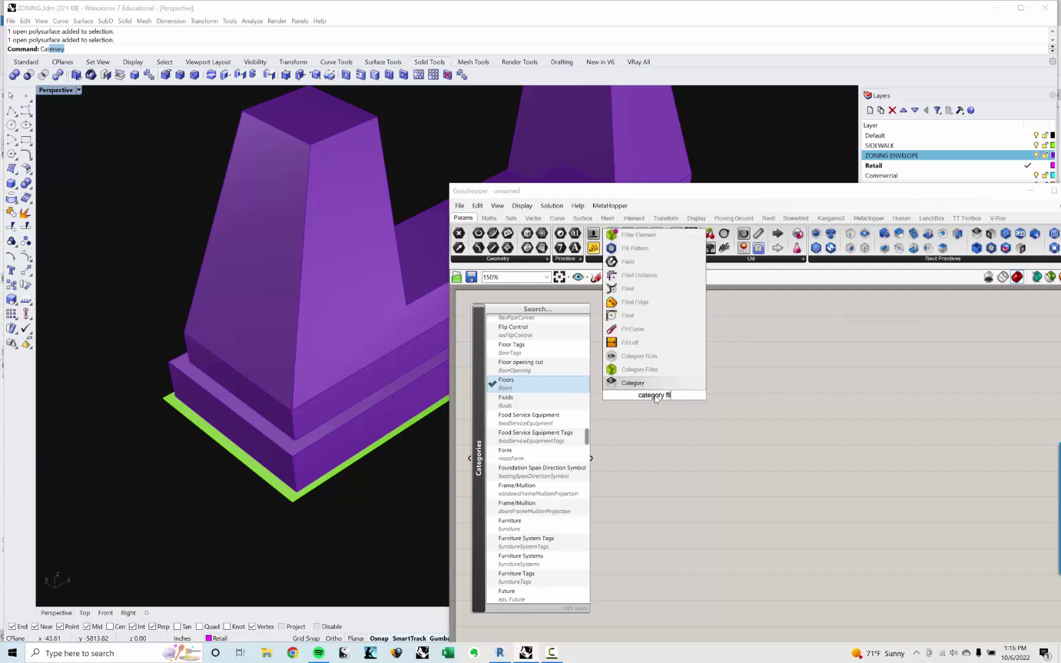
key(Up)
key(Return)
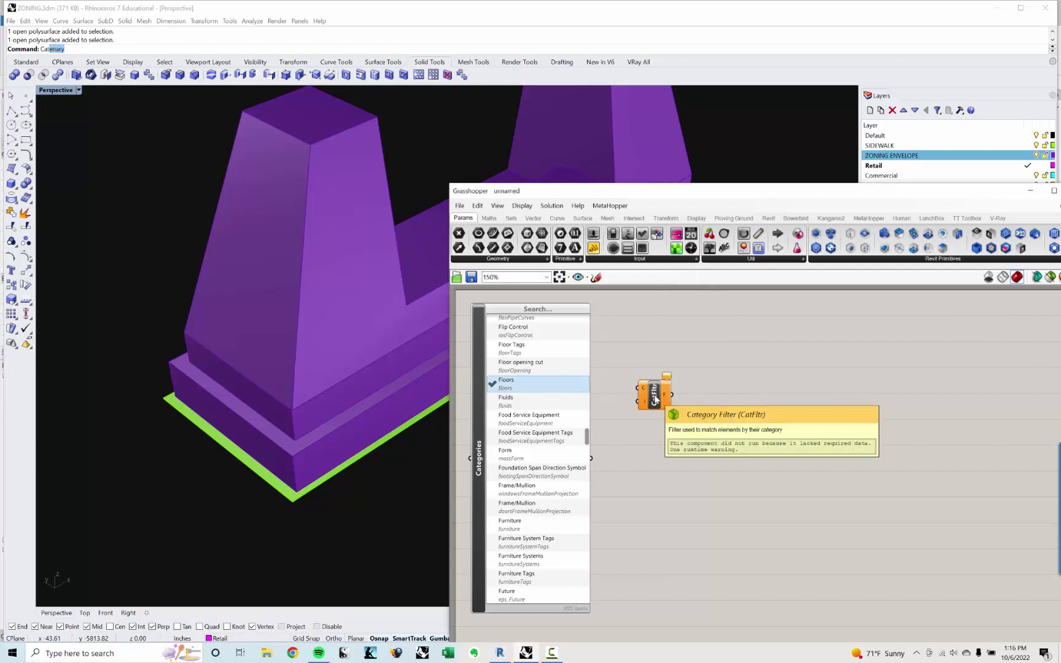
drag(592, 458, 678, 433)
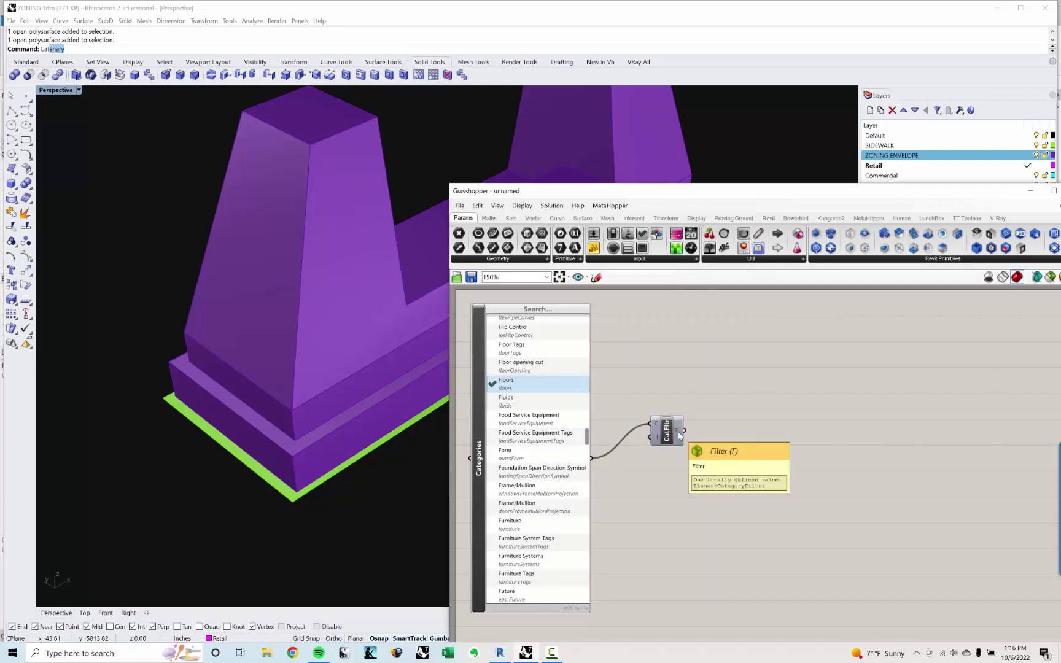
double_click(789, 443)
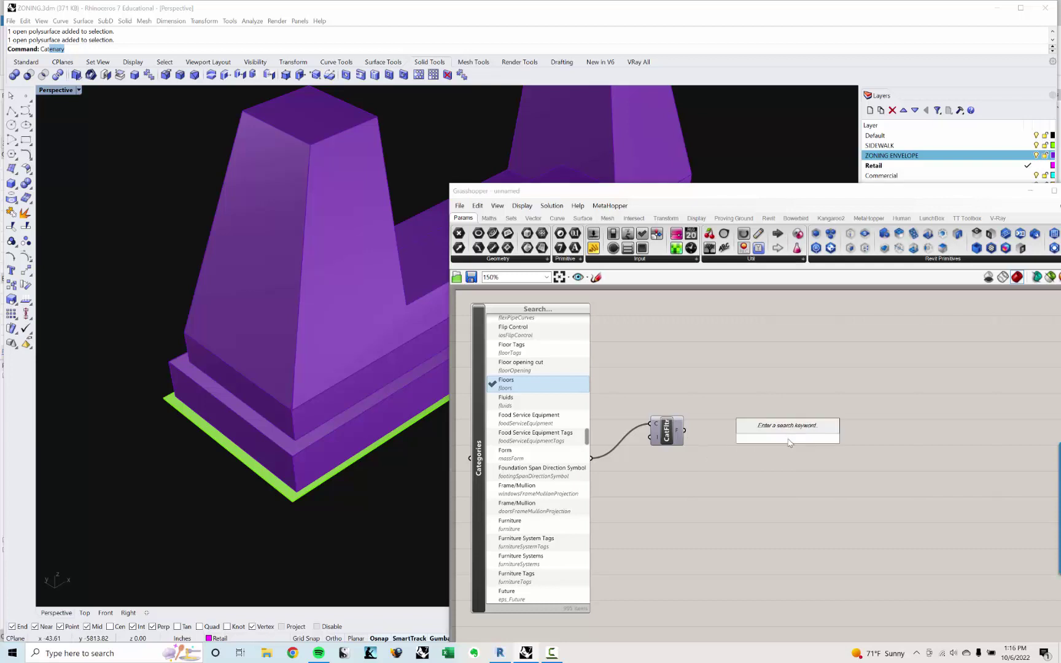
text(element)
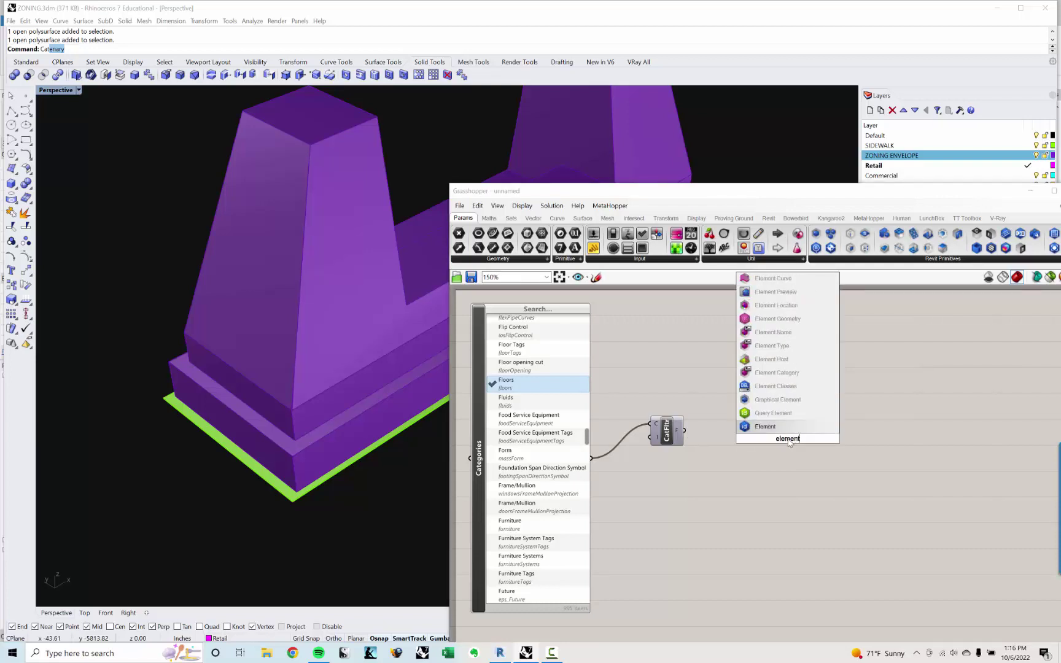
key(Return)
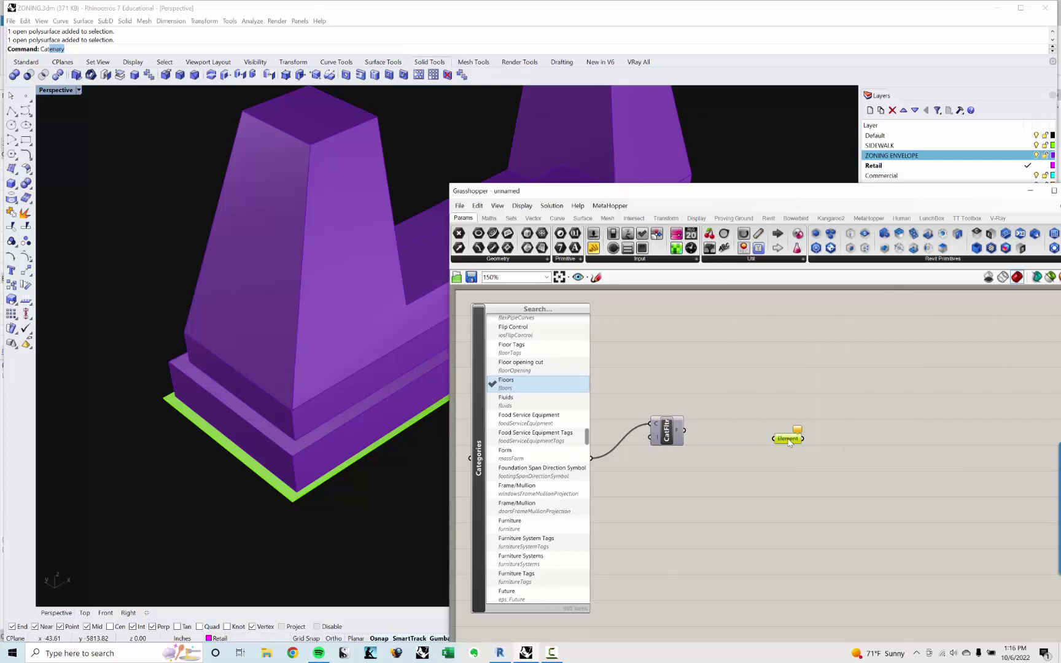
key(Delete)
Check in the Zoning definition which component follows the Category Filter, and return to the unnamed definition.
drag(780, 192, 383, 206)
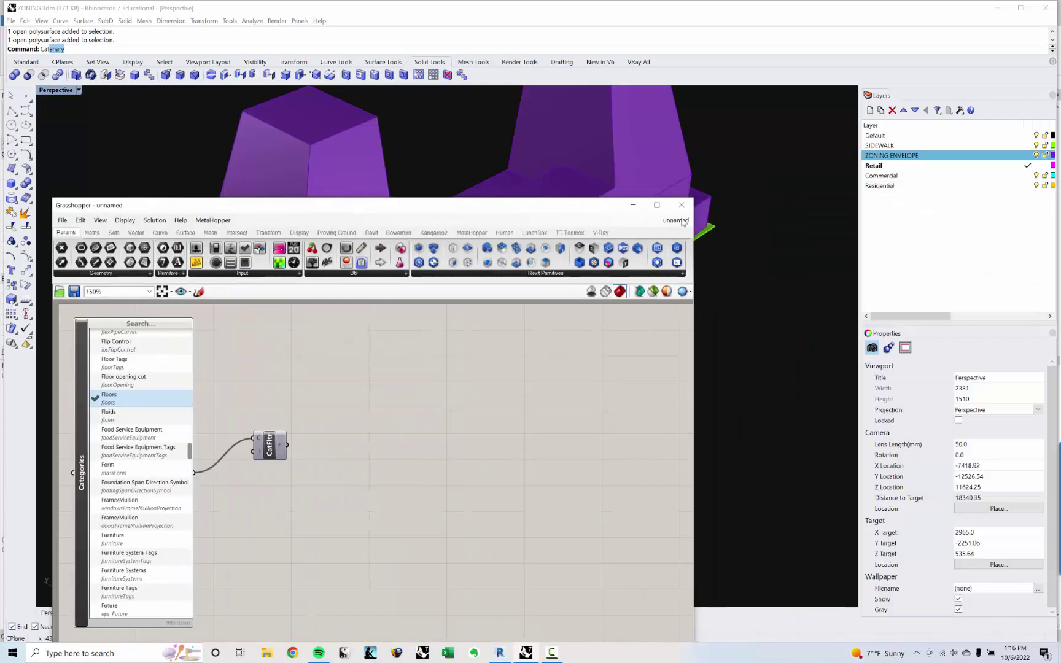
click(674, 220)
click(725, 315)
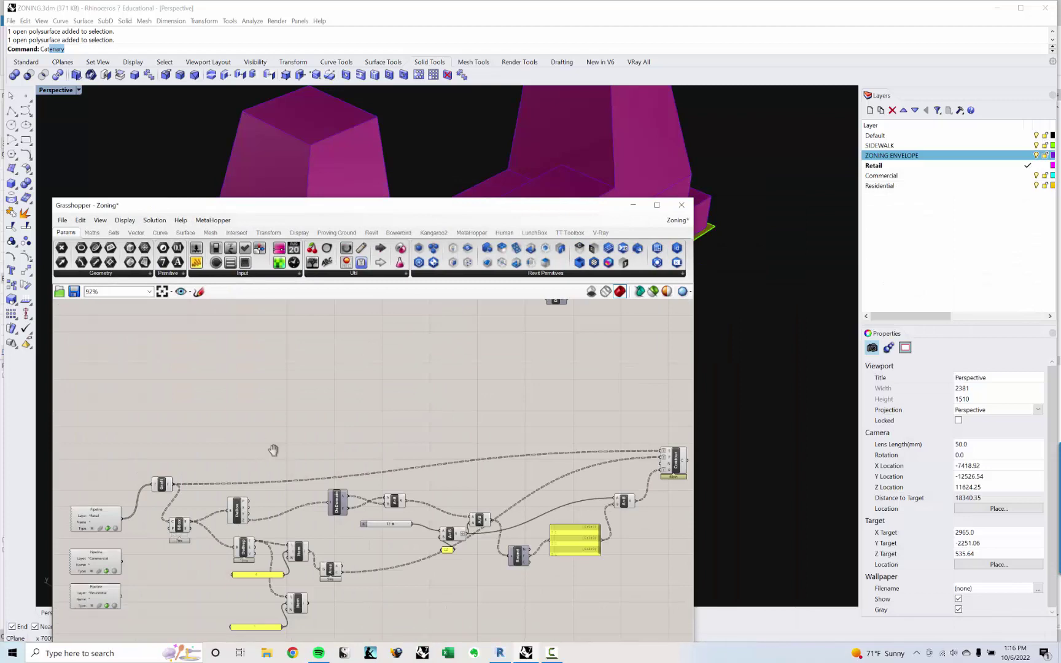
scroll(272, 446, down, 6)
scroll(362, 408, up, 6)
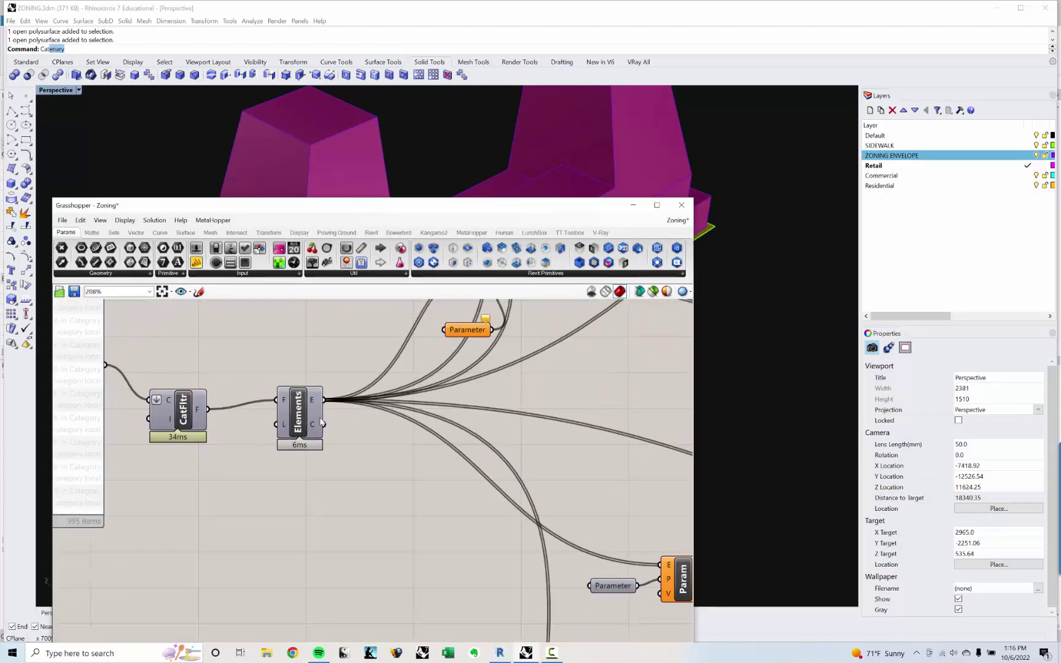
click(678, 220)
click(707, 313)
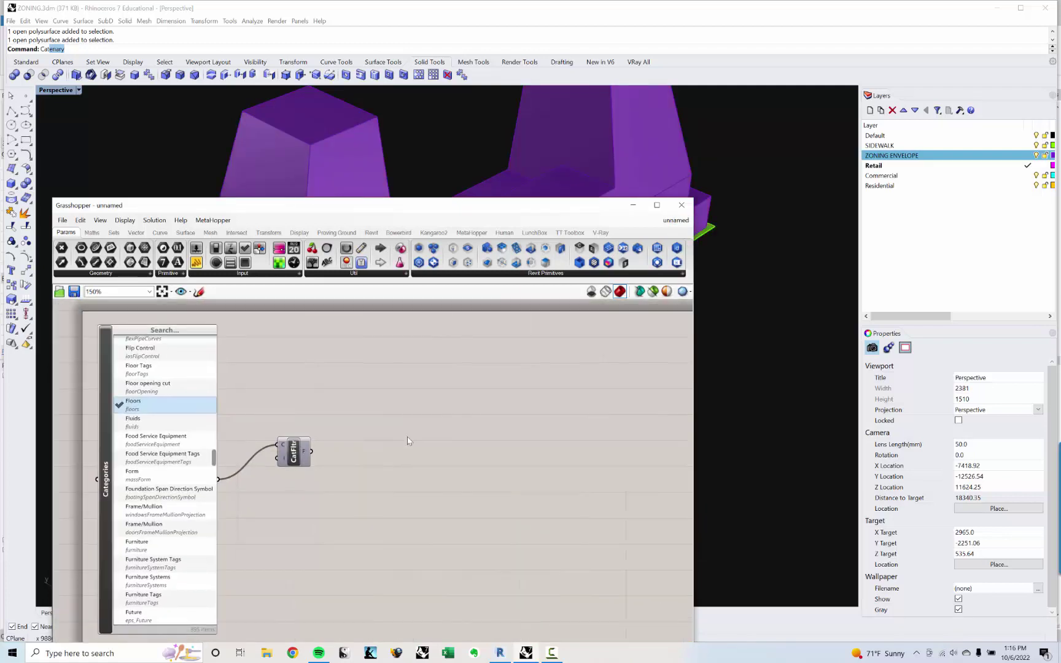
Add a Query Elements component and connect the Category Filter's output to its filter input.
double_click(407, 465)
text(query)
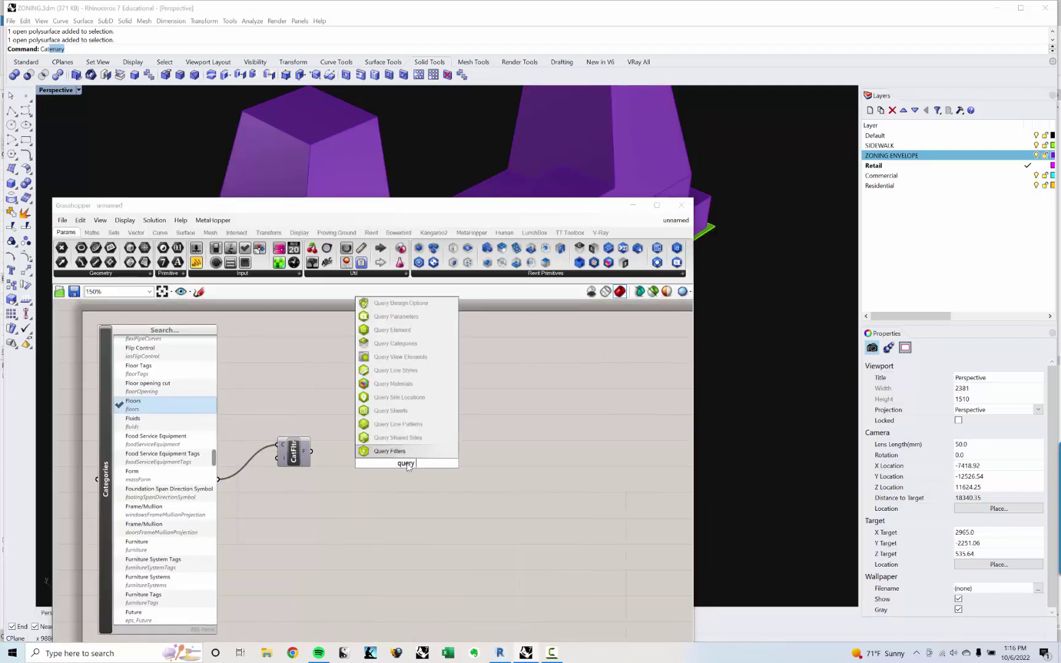
text( ele)
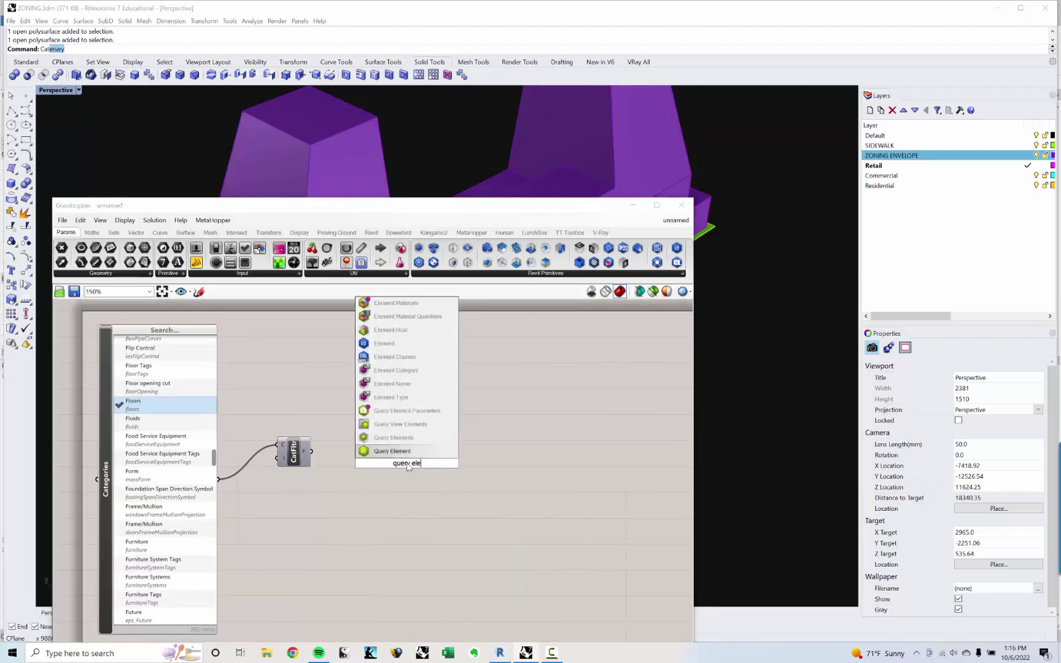
key(Return)
drag(311, 451, 390, 455)
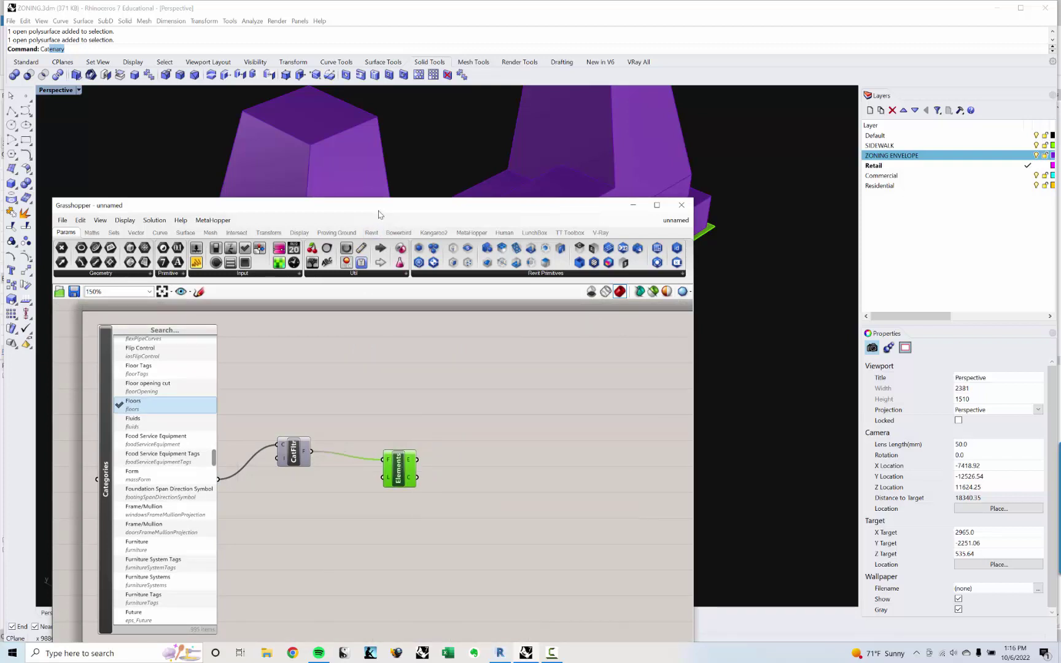
Add an Element Geometry component and connect the queried elements to its element input.
drag(379, 215, 622, 263)
double_click(711, 479)
text(el)
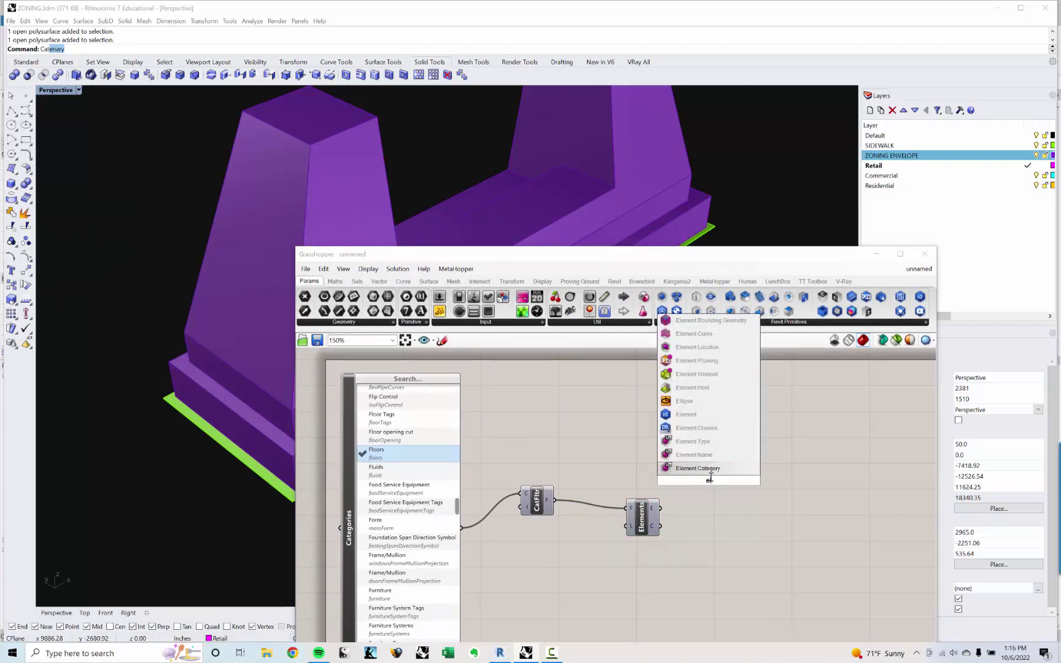
text(em)
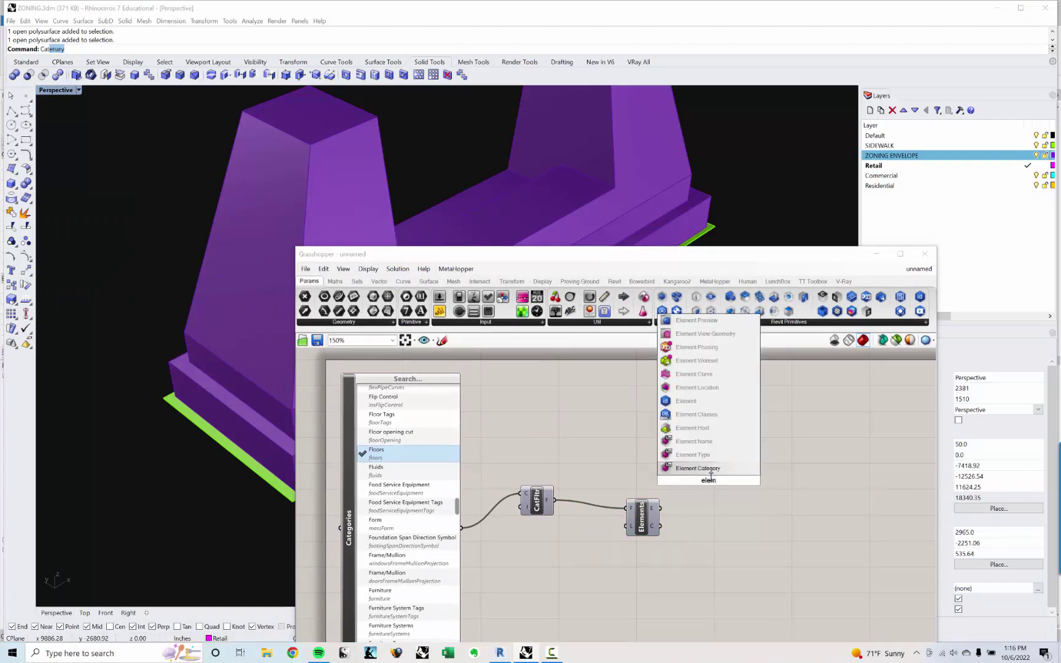
text(ent ge)
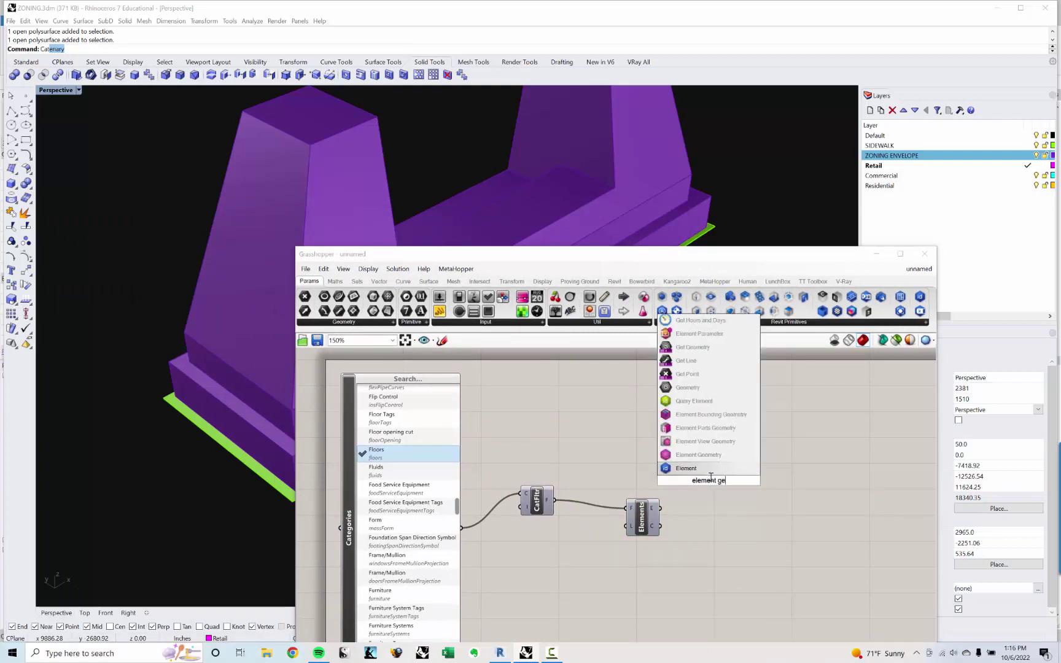
click(699, 454)
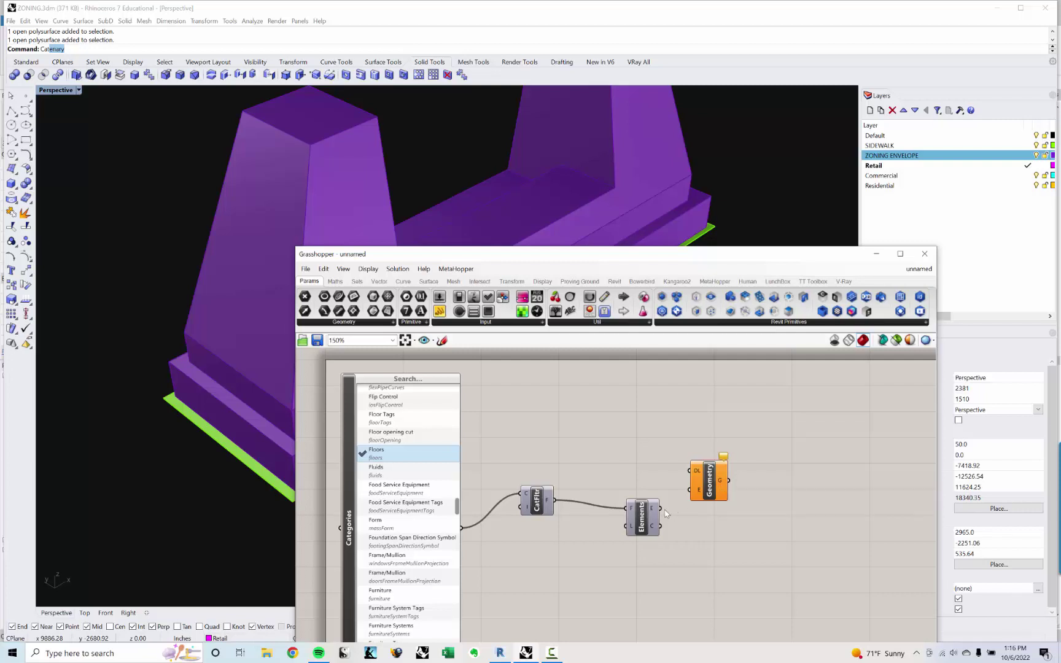
drag(662, 508, 690, 490)
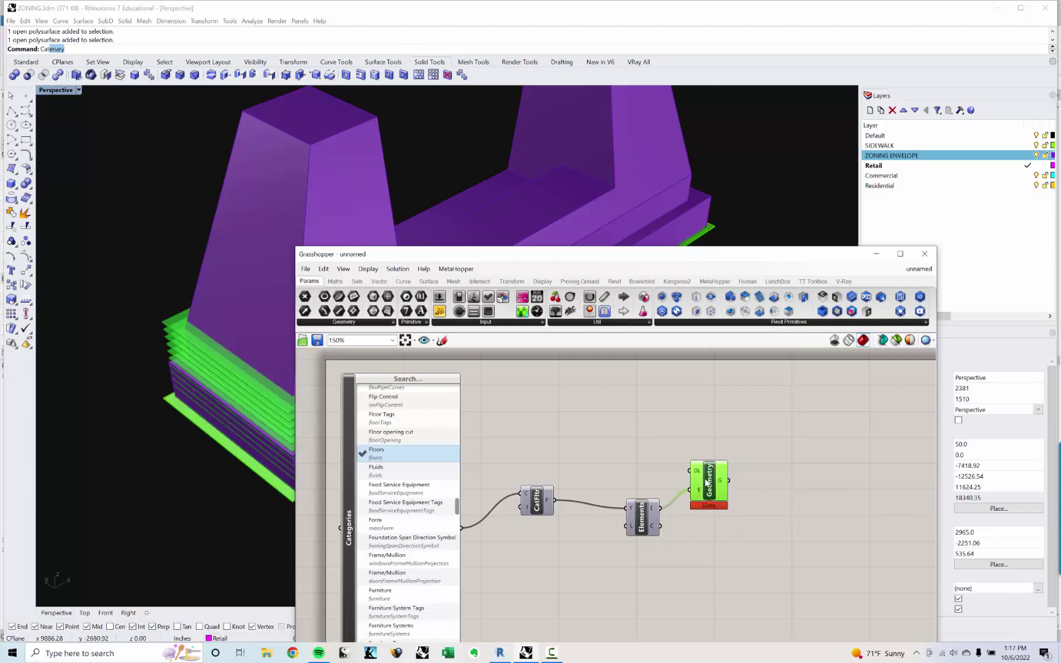
Hide the zoning envelope in the Rhino viewport to inspect the imported floors, and undo the hiding.
right_drag(278, 305, 213, 352)
click(234, 304)
key(ctrl+h)
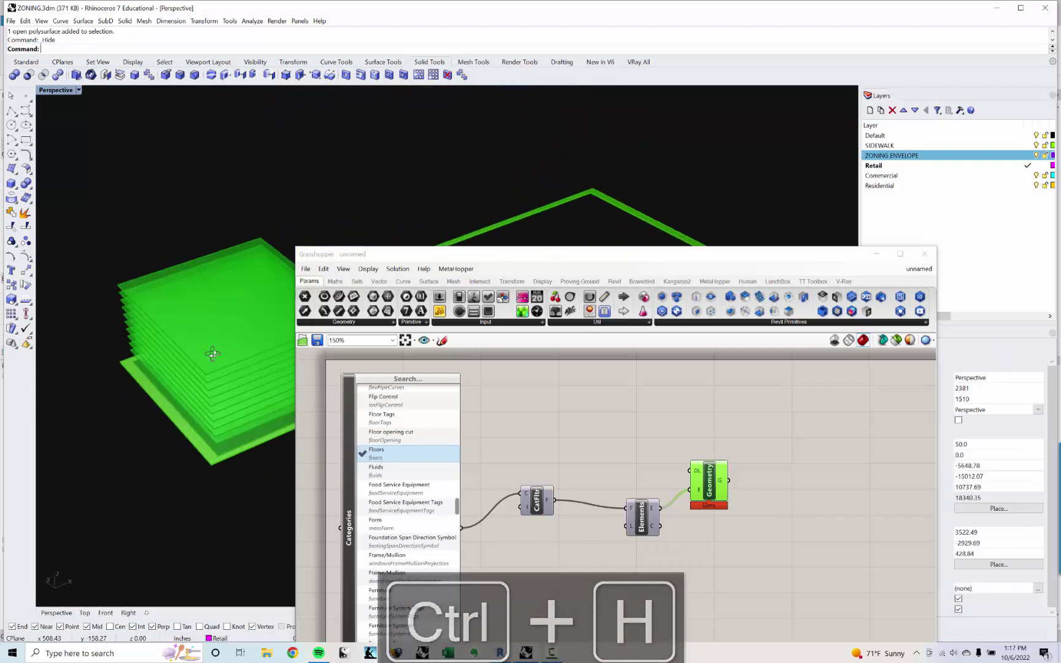
key(ctrl+z)
Rearrange the Category Filter, Query Elements and Element Geometry components into a compact row.
scroll(676, 439, down, 4)
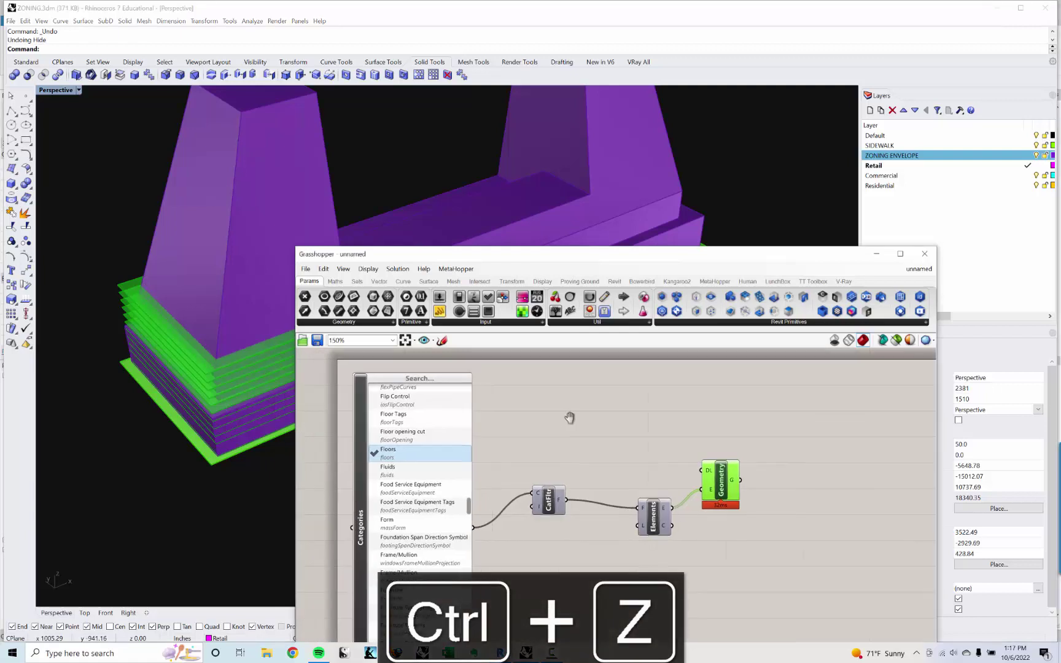
drag(682, 438, 707, 456)
click(648, 461)
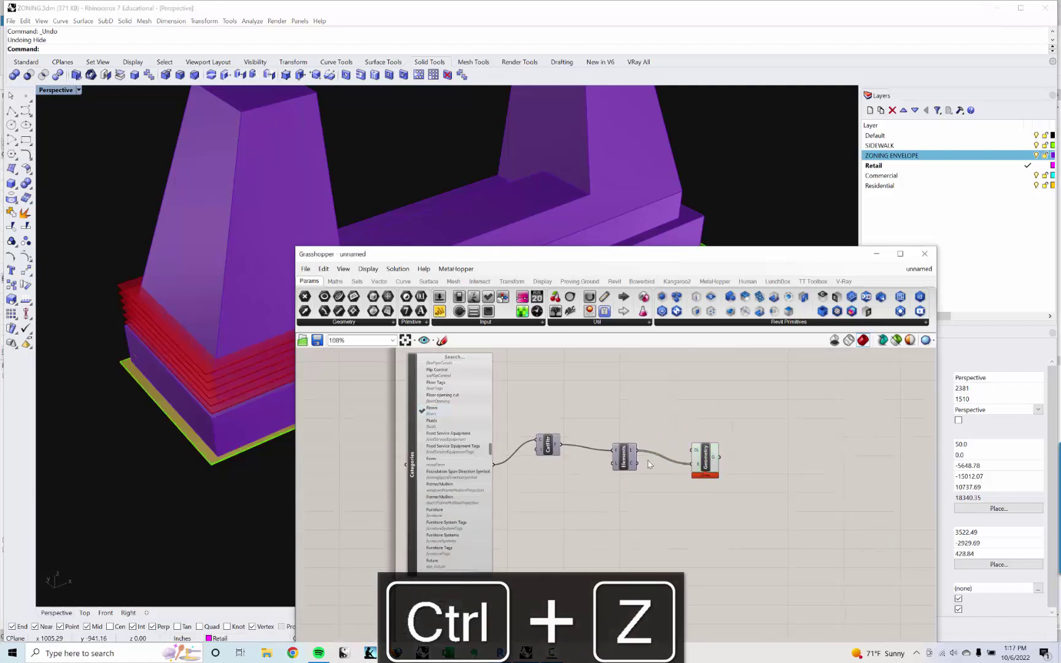
drag(624, 458, 646, 453)
click(514, 438)
drag(551, 447, 602, 454)
click(709, 456)
click(647, 494)
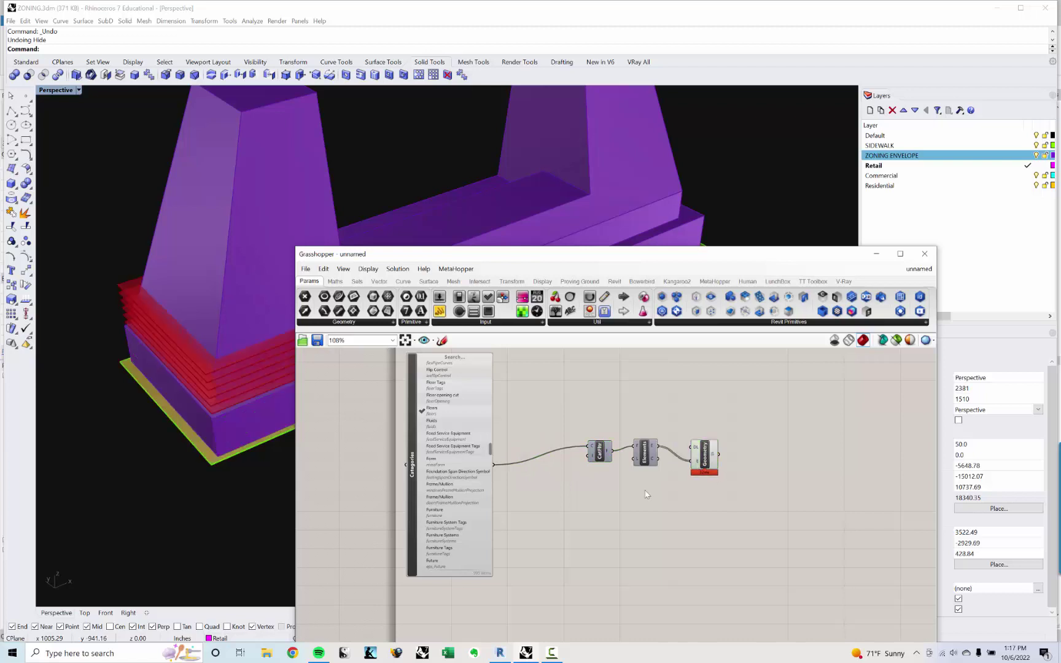
Add a Geometry parameter below the Categories list and reference the zoning envelope as its single geometry.
scroll(569, 509, down, 3)
double_click(551, 572)
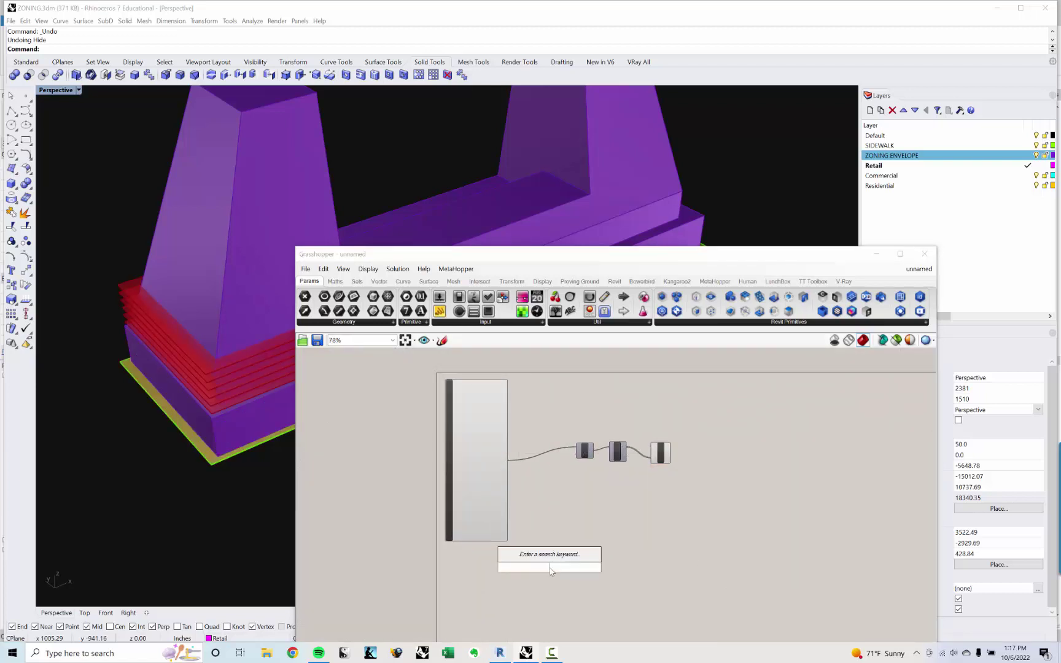
text(ge)
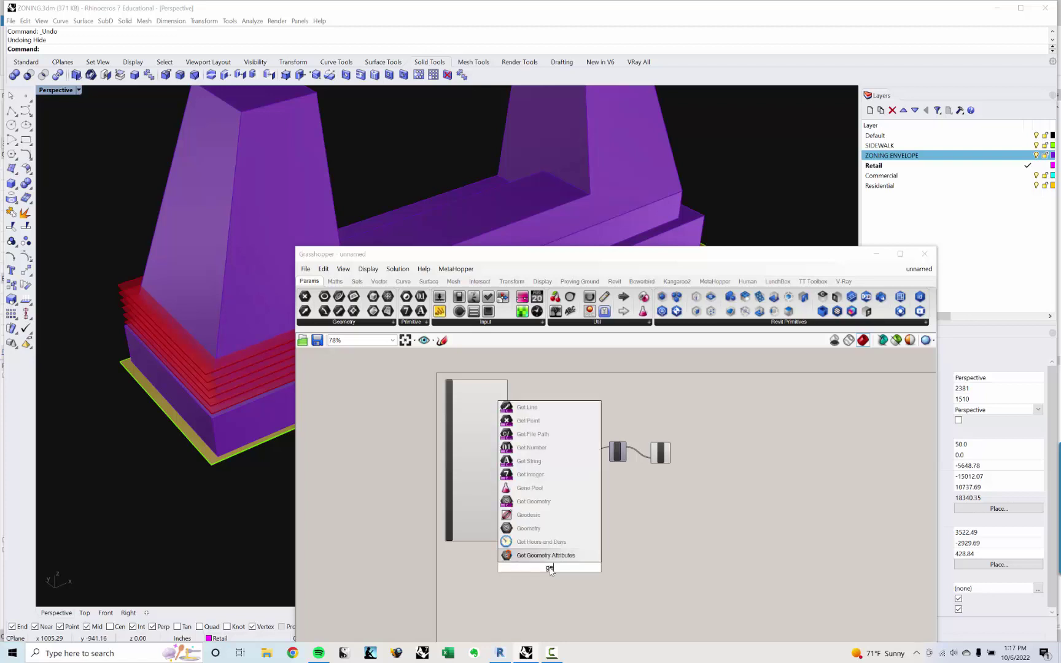
text(o)
key(Return)
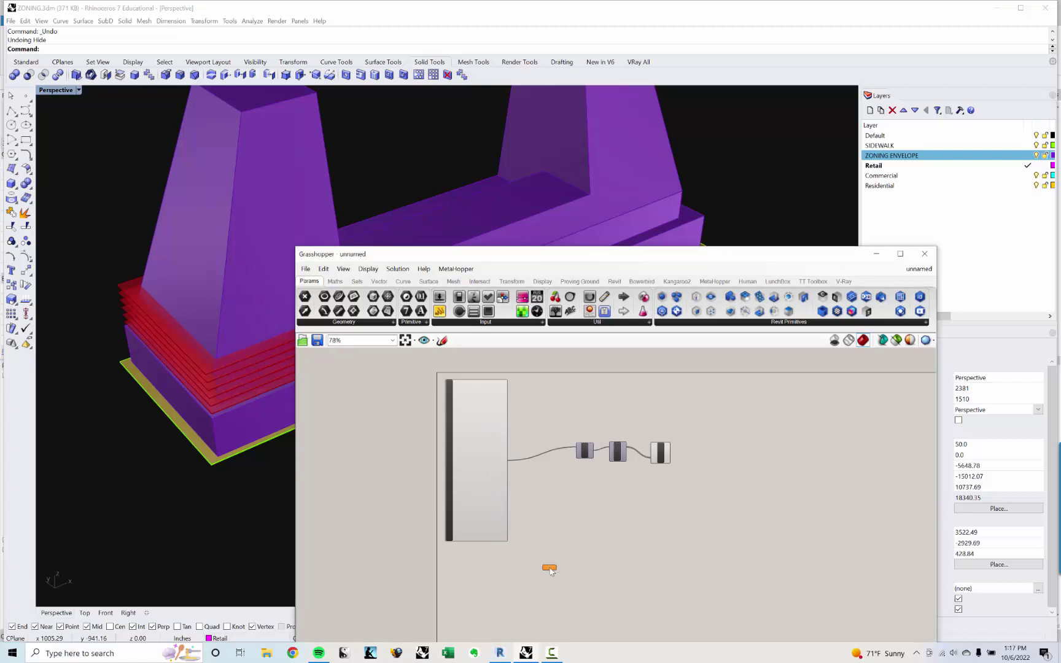
scroll(549, 569, up, 4)
right_click(548, 565)
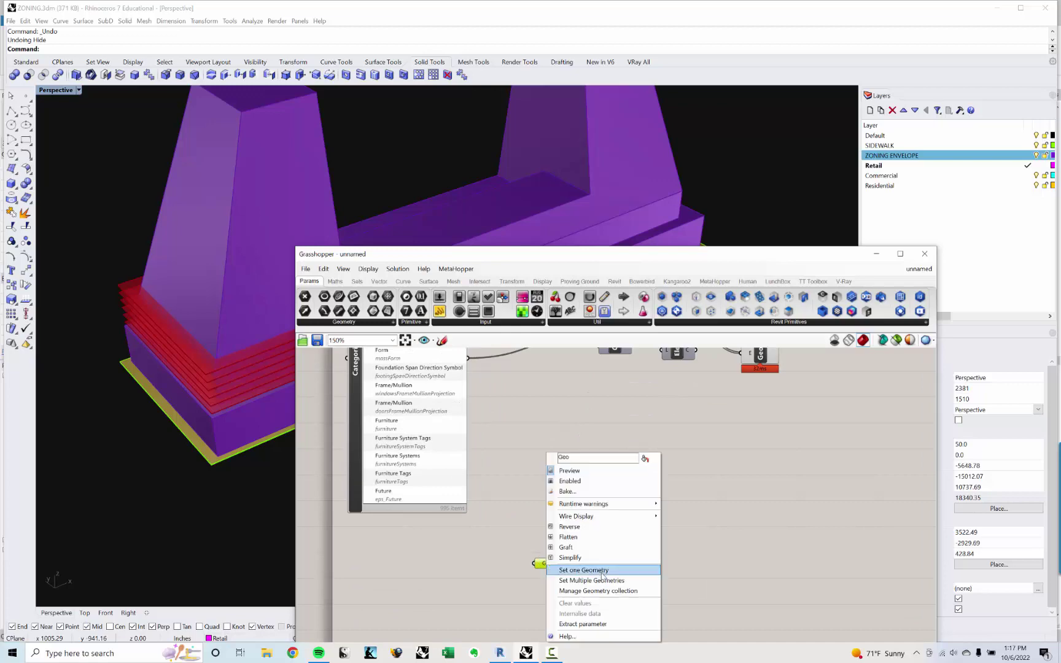
click(603, 570)
click(522, 442)
Look through the intersection components and place a Collision One|Many component below the Query Elements component.
right_drag(620, 453, 601, 466)
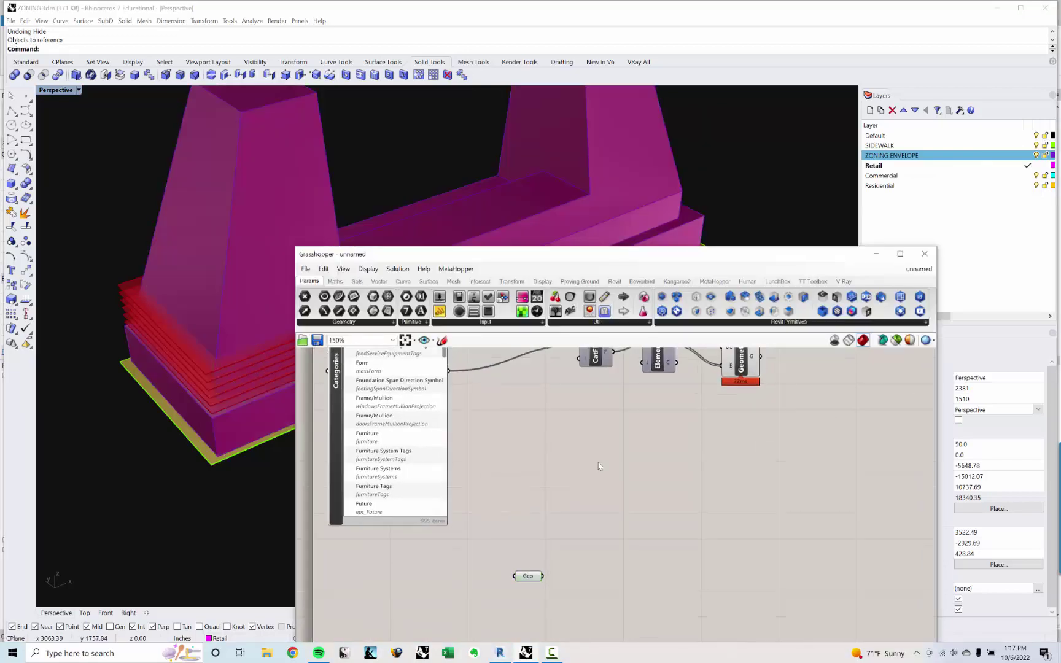
right_drag(663, 424, 604, 482)
drag(673, 423, 665, 425)
click(565, 357)
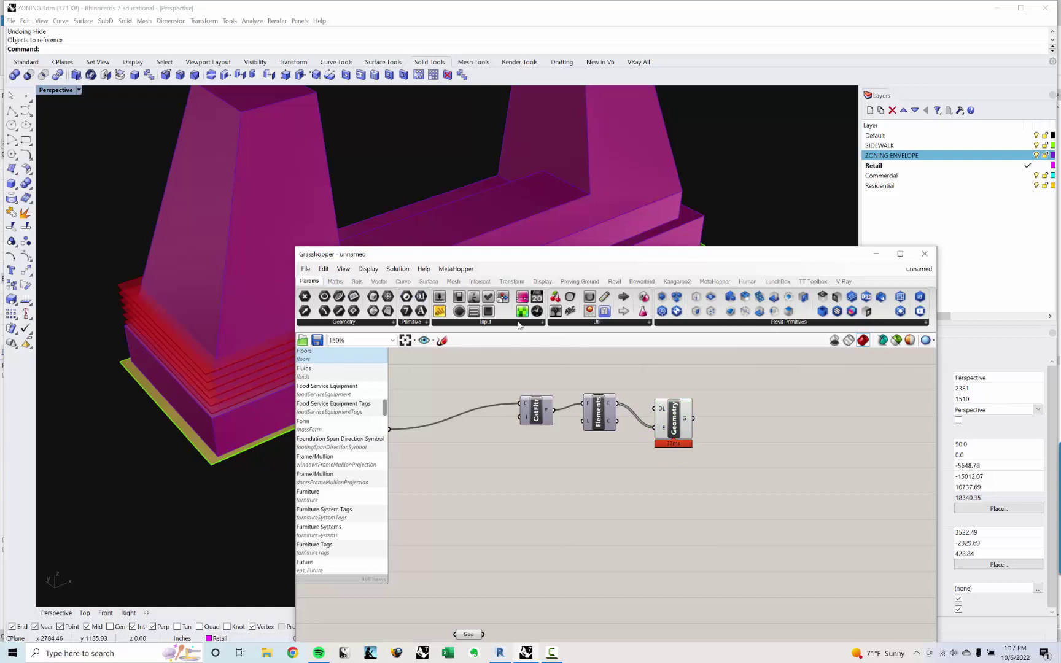
click(487, 282)
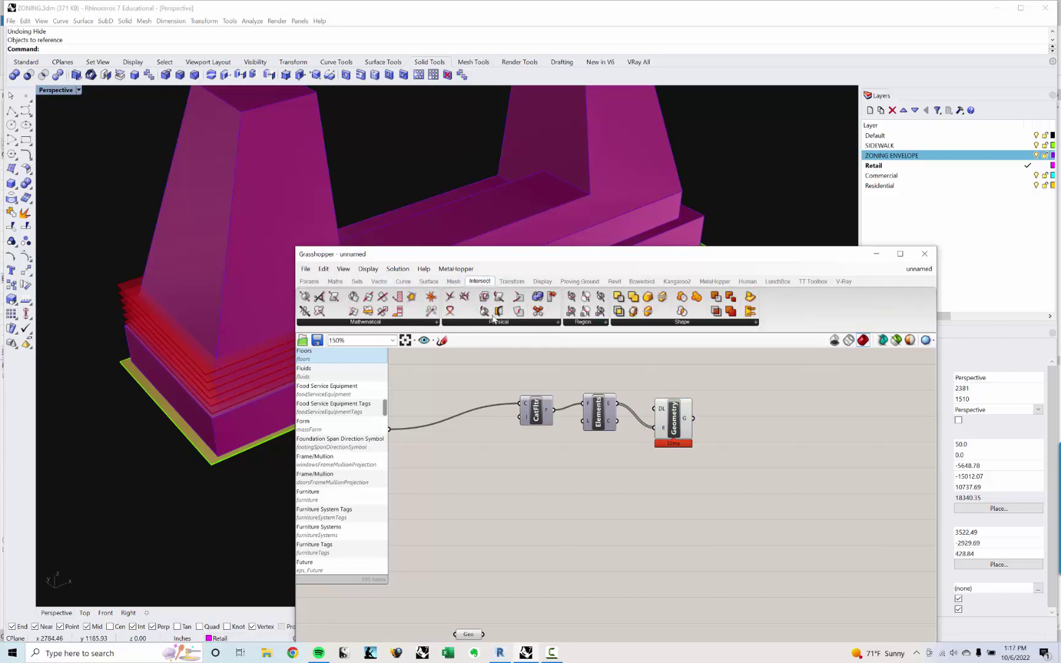
click(411, 323)
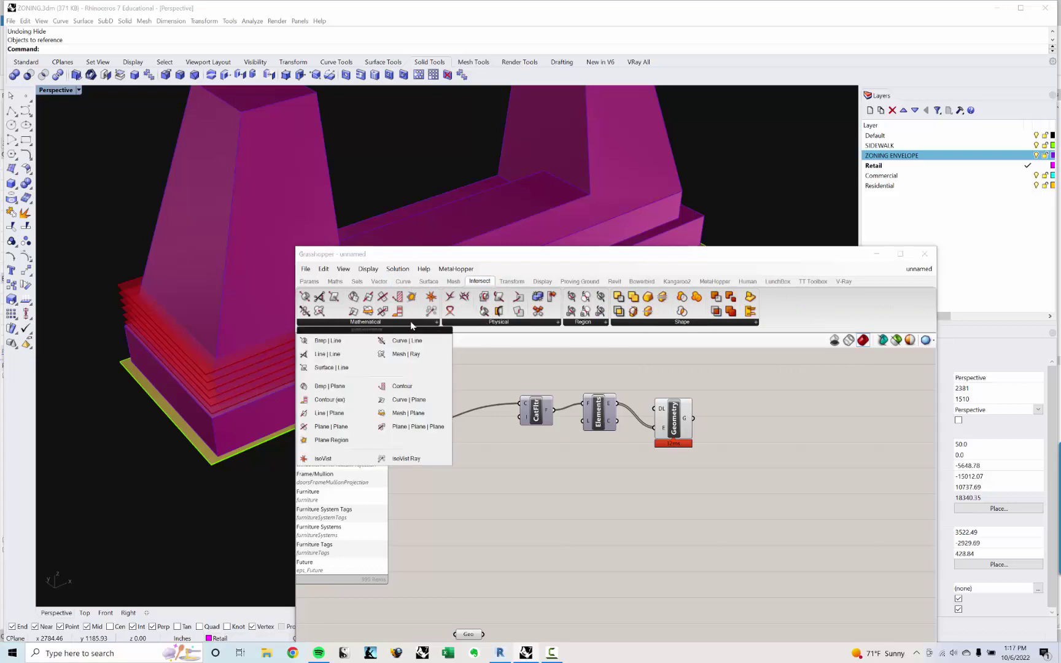
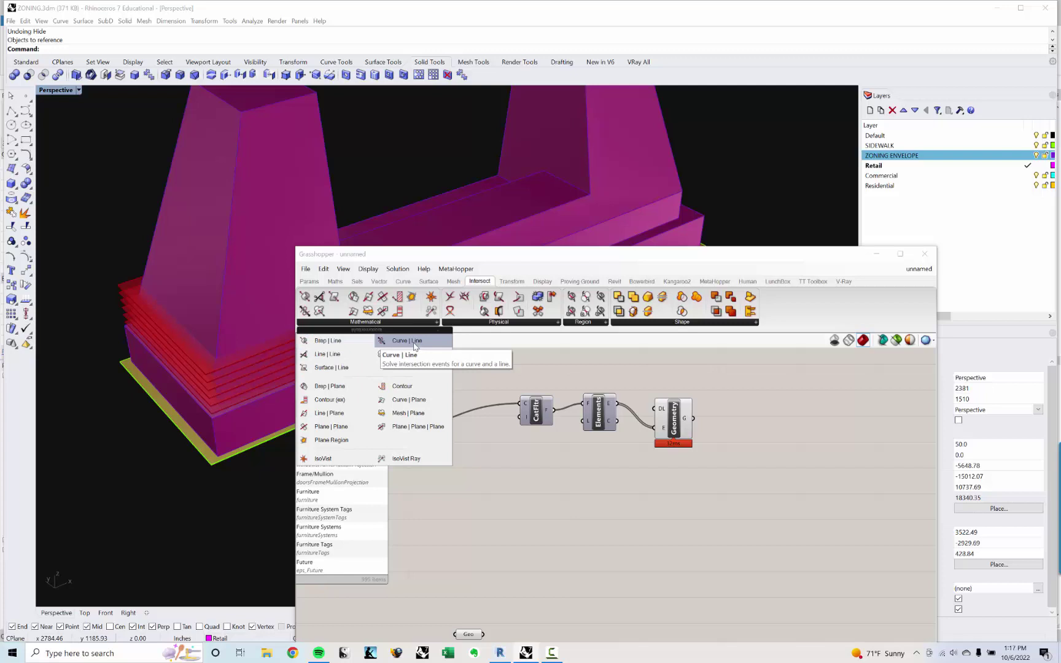
click(486, 322)
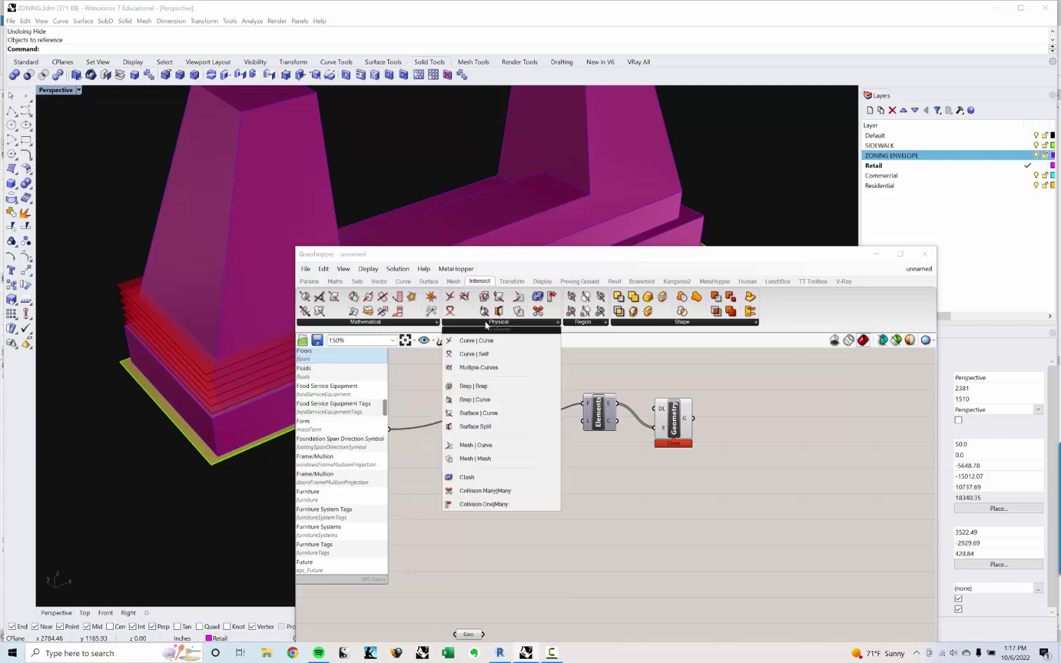
click(501, 509)
click(552, 514)
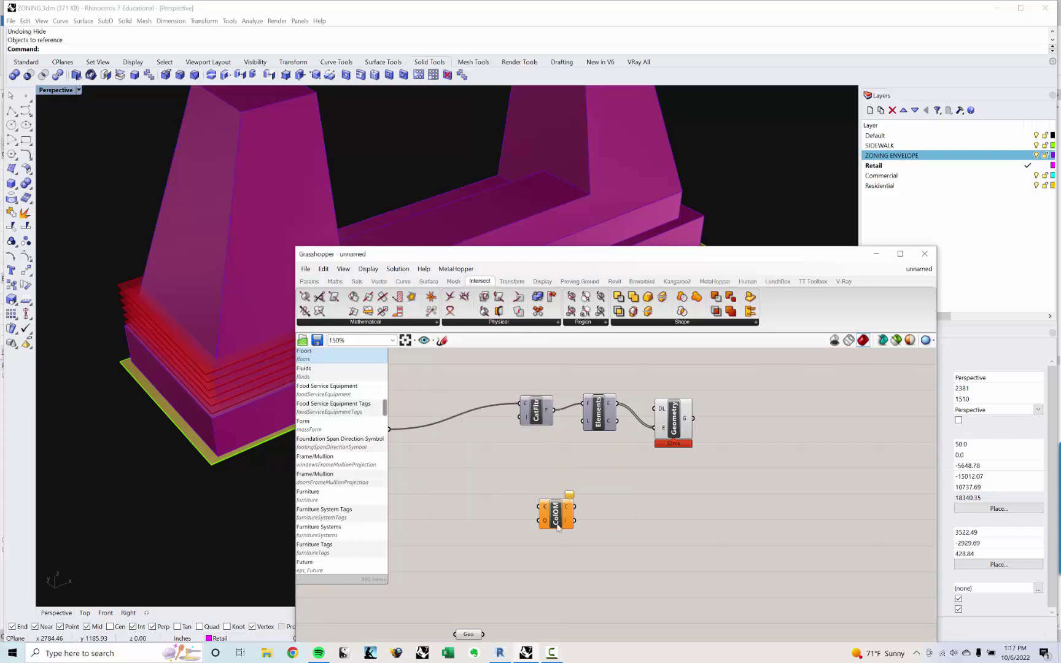
Move the Collision One|Many component below the gap between Query Elements and Element Geometry, and check the list of physical intersection components.
right_drag(557, 525, 532, 489)
drag(531, 485, 605, 511)
click(552, 496)
right_drag(556, 504, 552, 488)
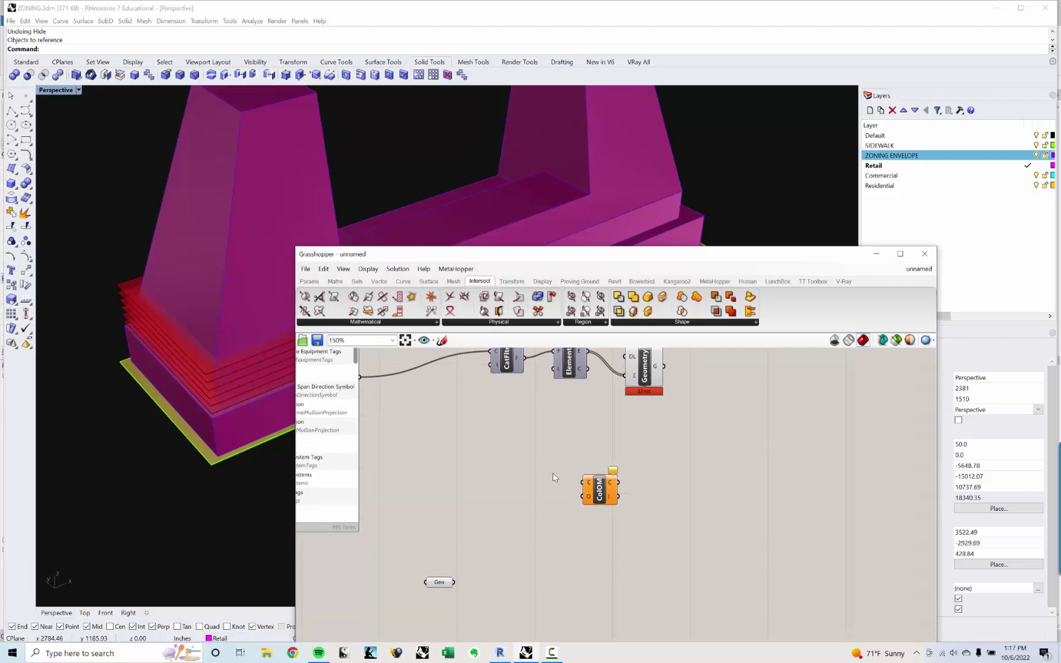
right_drag(549, 468, 531, 483)
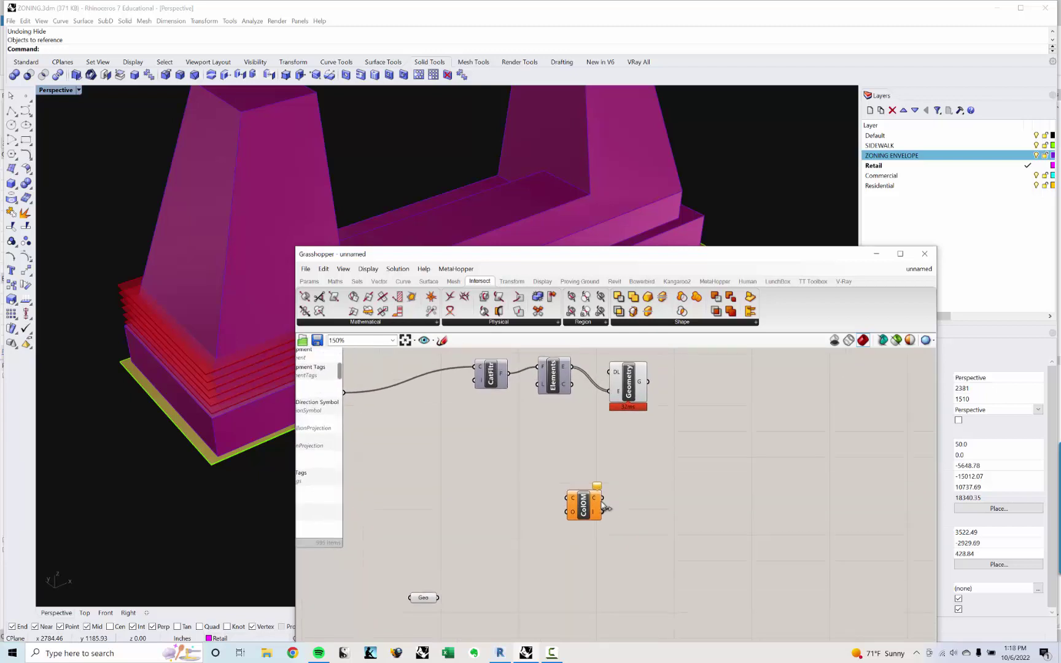
click(513, 324)
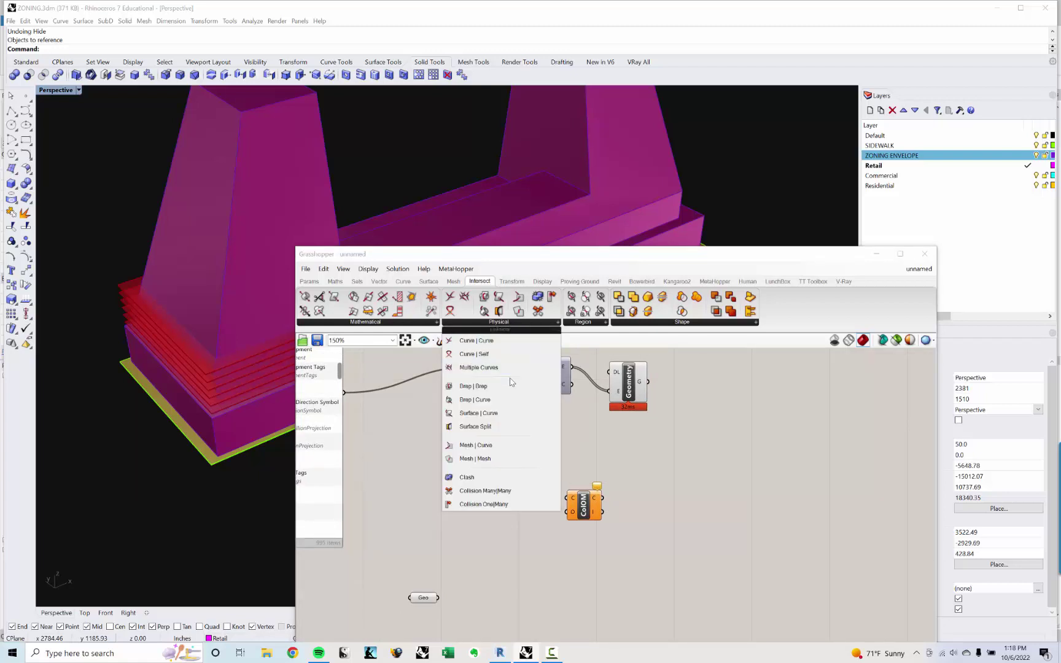
click(394, 447)
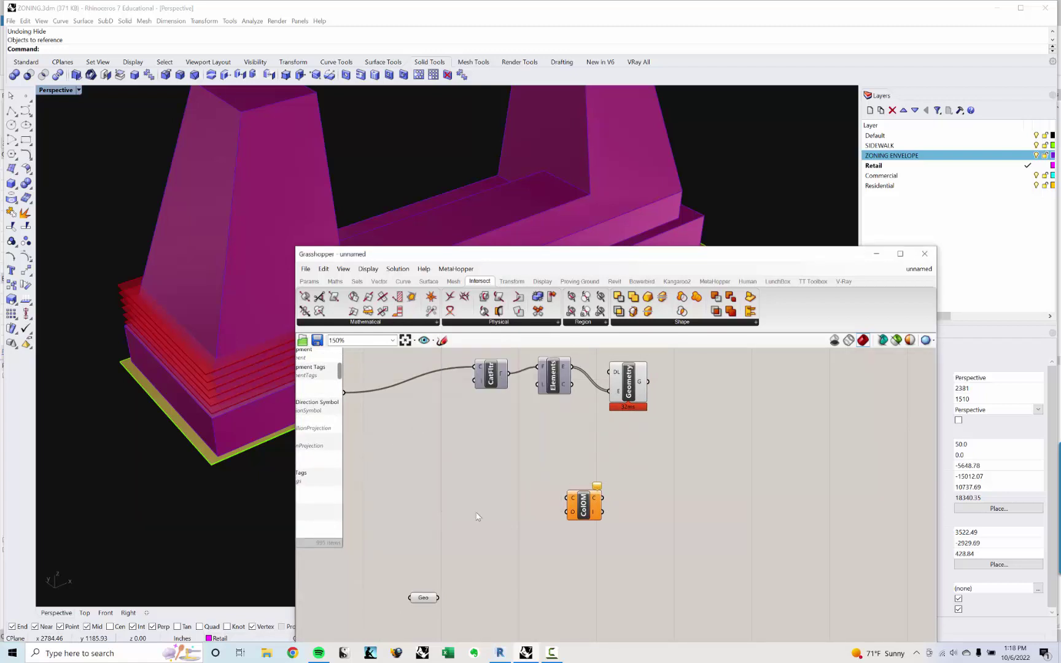
Move the zoning envelope's Geometry parameter up beside the inputs of the Collision One|Many component.
right_drag(477, 513, 510, 517)
scroll(496, 534, down, 2)
scroll(505, 520, up, 1)
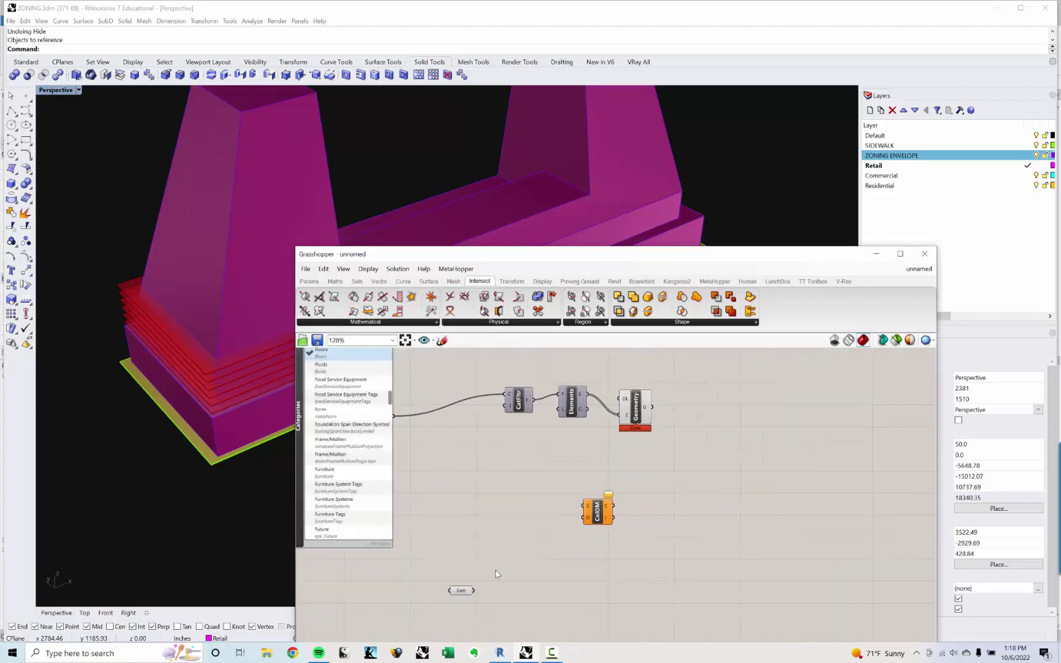
click(463, 591)
drag(488, 562, 536, 504)
scroll(560, 503, up, 3)
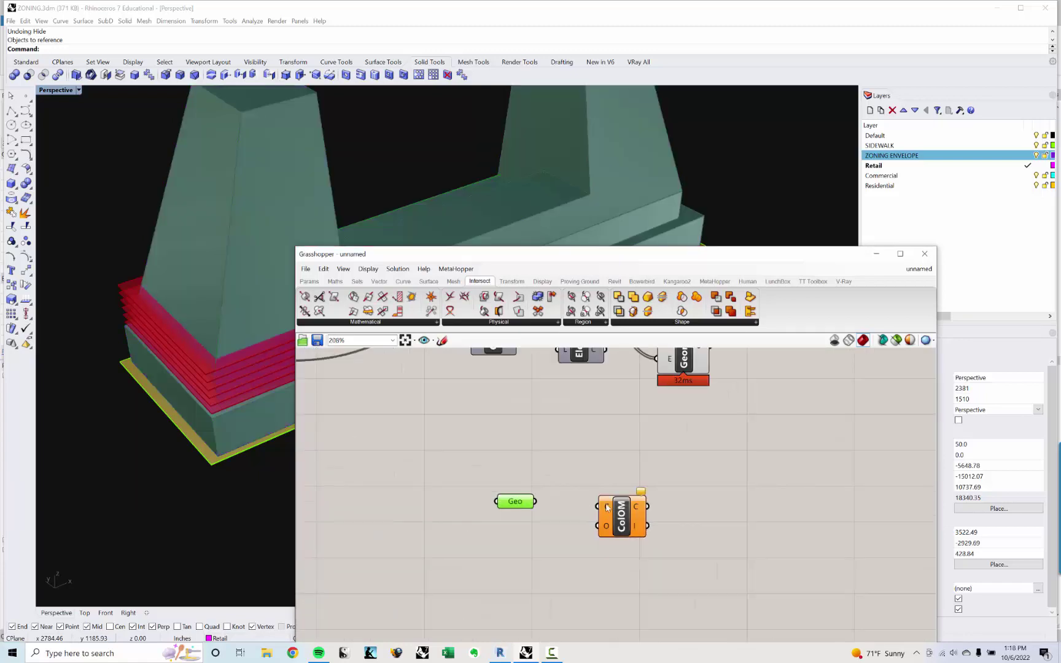
right_drag(519, 409, 523, 509)
click(540, 527)
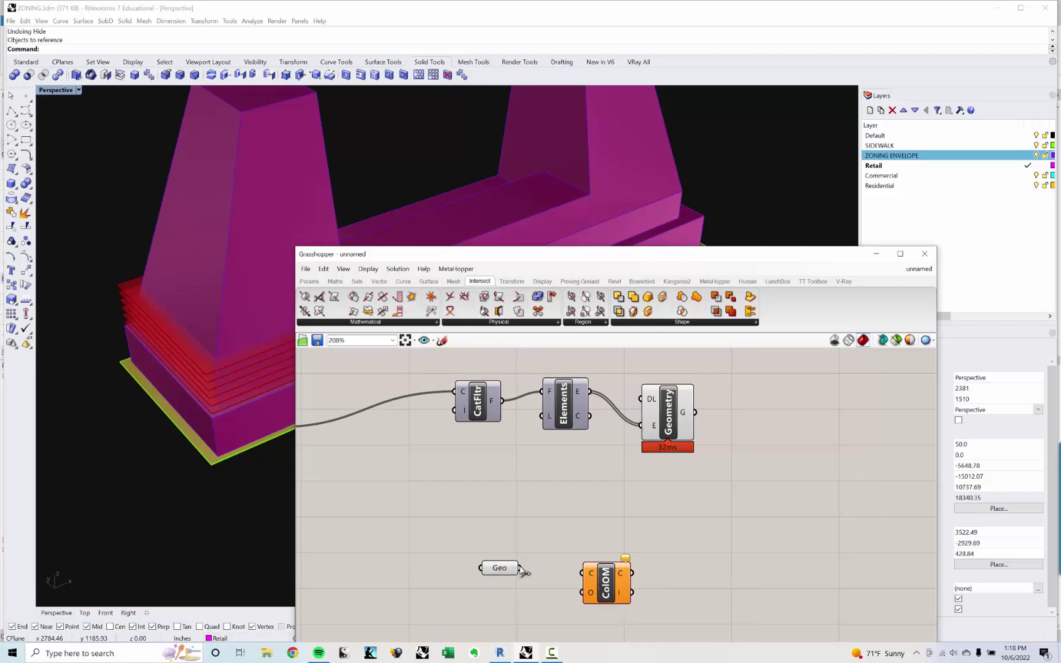
Wire the zoning envelope into the Collision One|Many component's Collider input and the Element Geometry output into its Obstacles input, spacing the components apart.
drag(520, 568, 591, 575)
right_drag(627, 530, 595, 530)
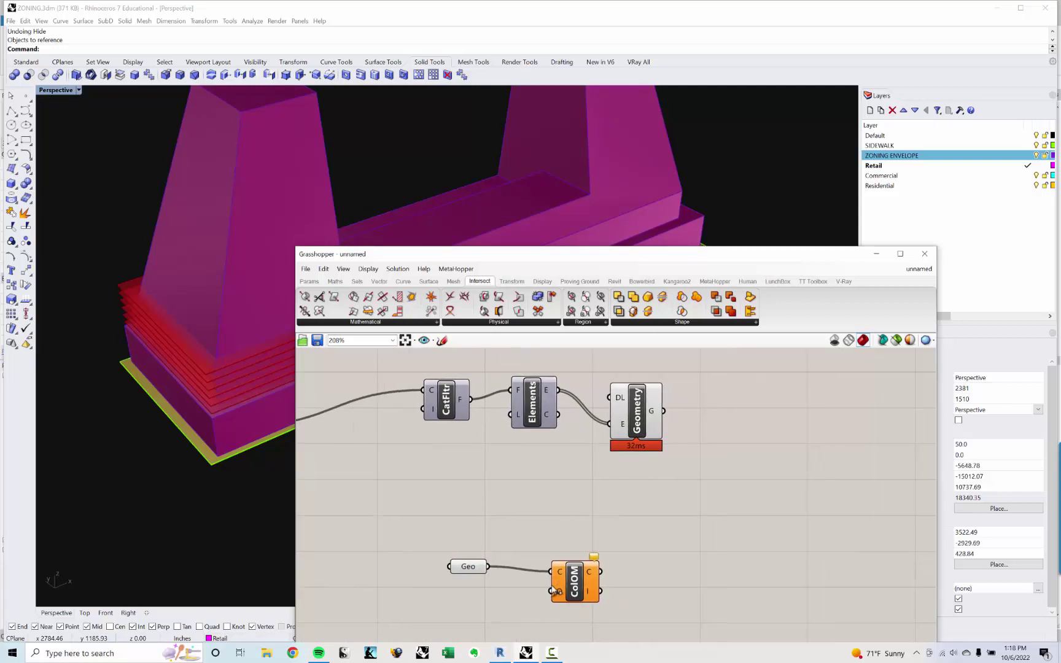
drag(585, 574, 683, 538)
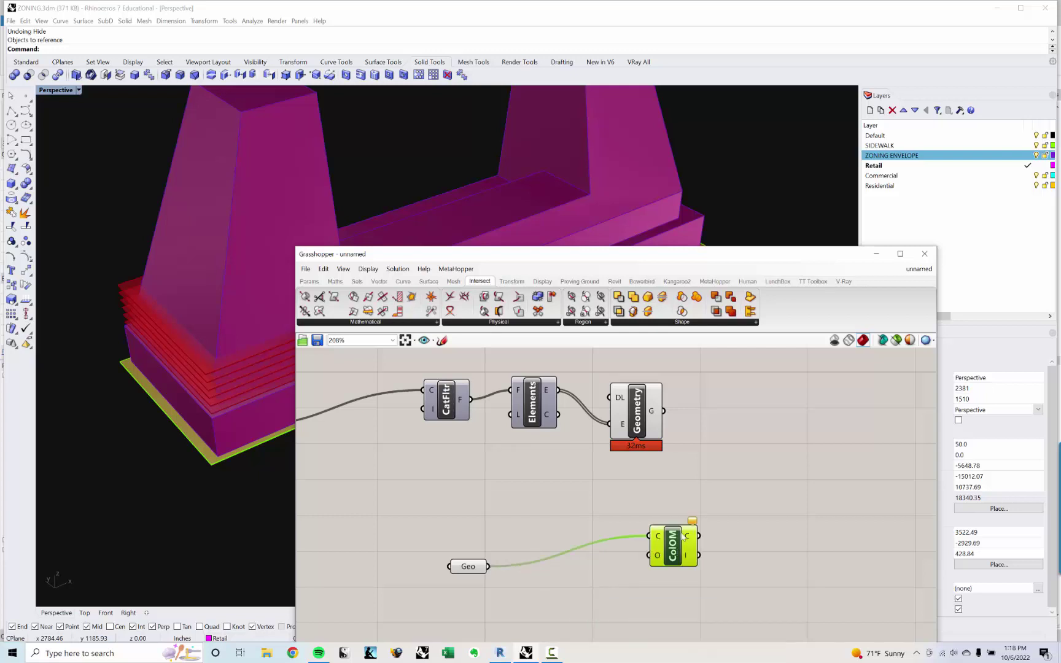
drag(669, 415, 649, 556)
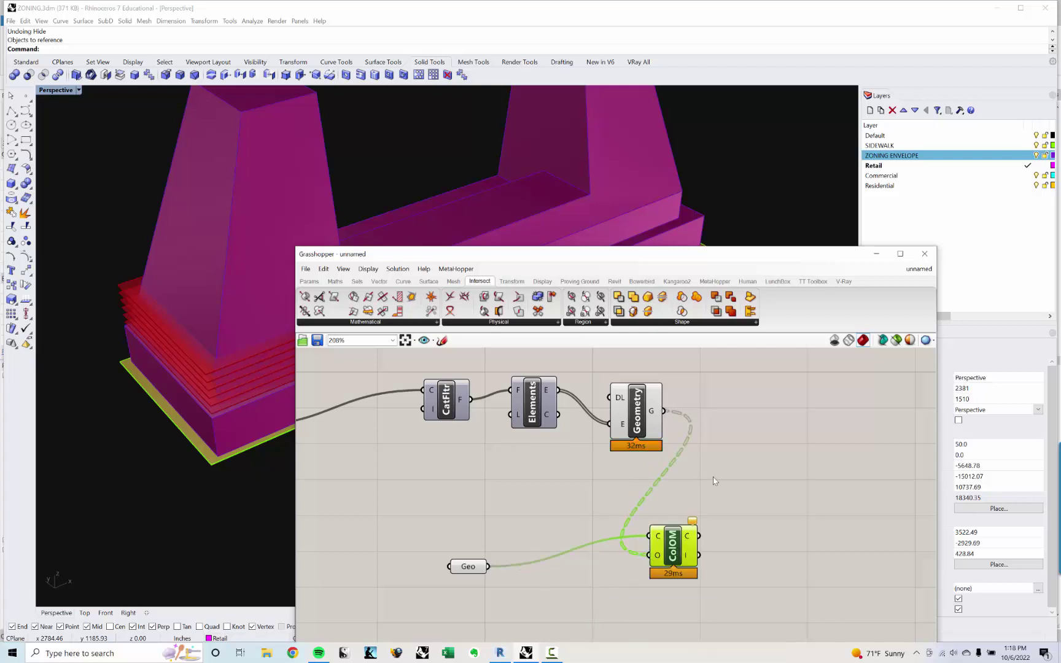
right_drag(714, 479, 646, 457)
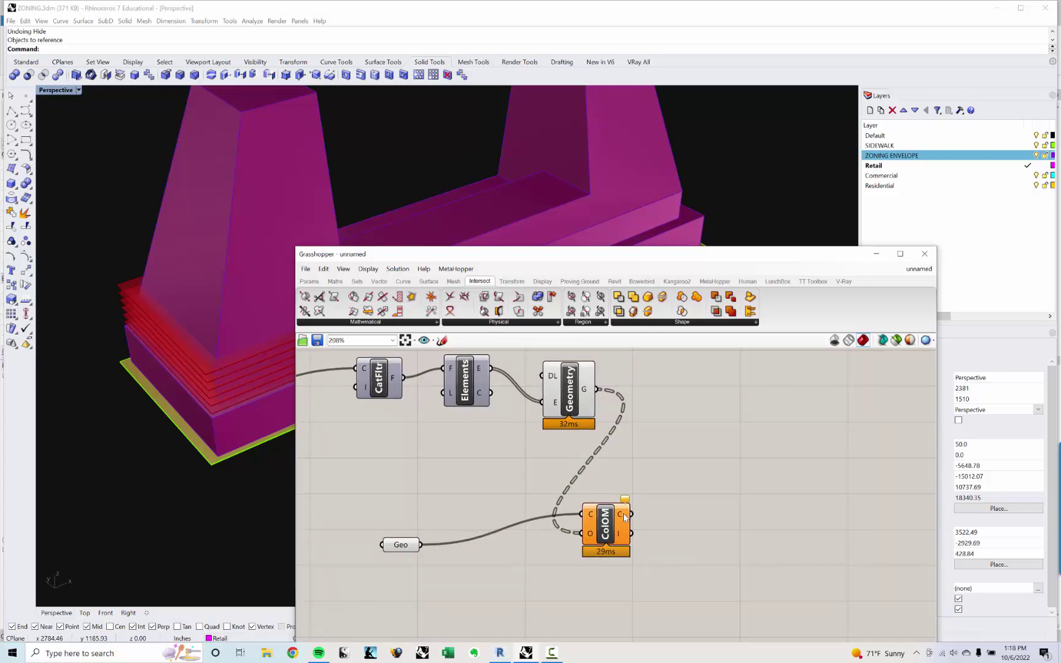
Add a Panel beside the Collision One|Many component, feed it the Collision output and enlarge it.
mouse_move(626, 501)
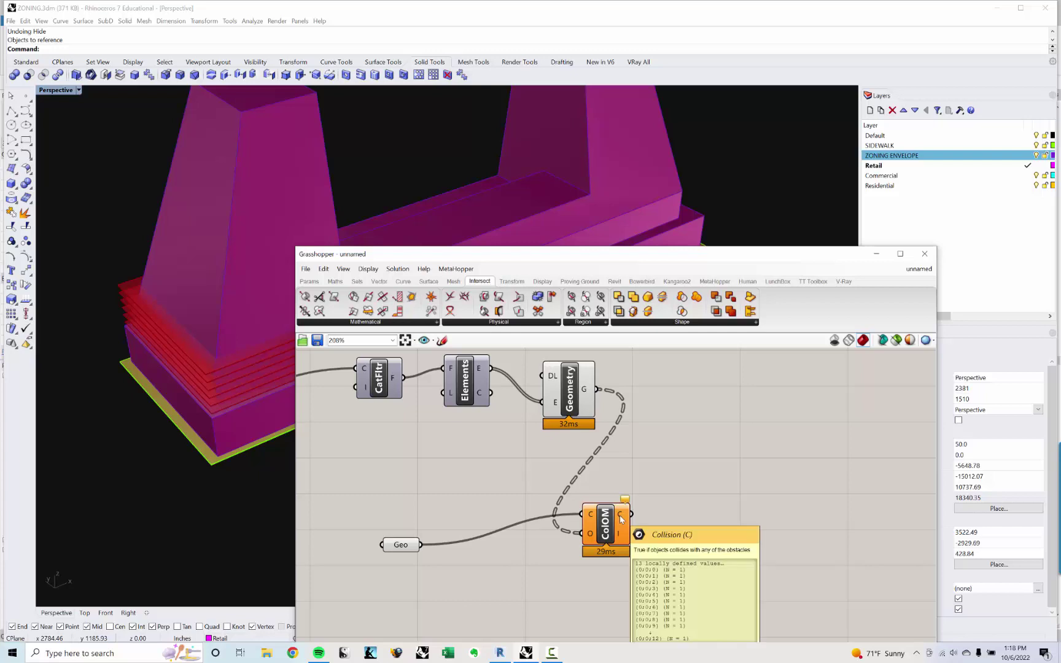
right_drag(620, 519, 602, 452)
mouse_move(626, 472)
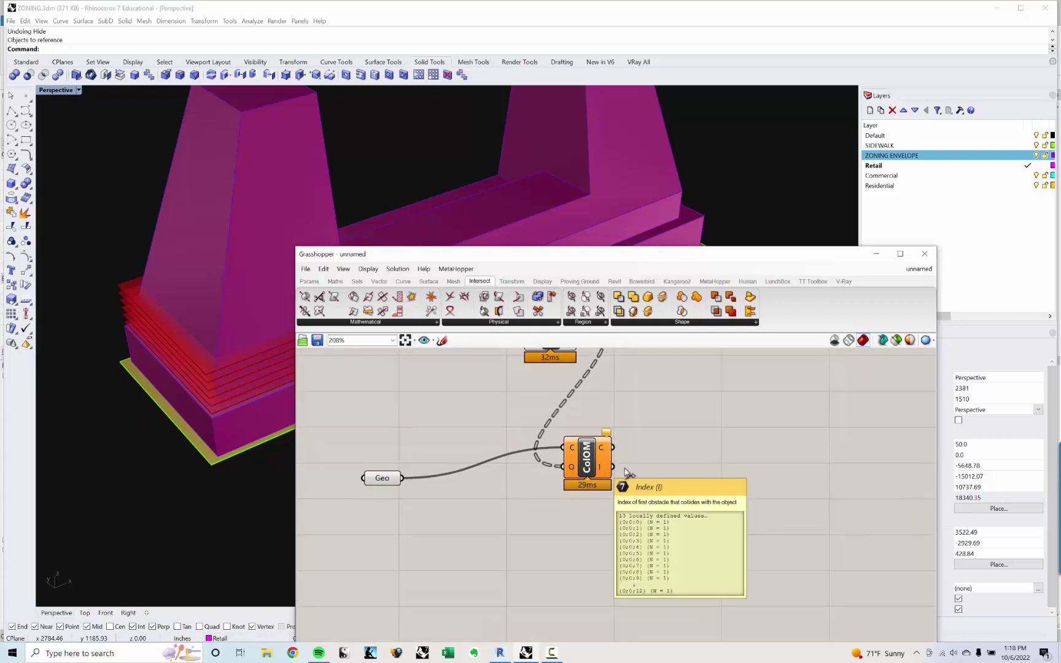
double_click(684, 461)
text(panel)
key(Up)
key(Return)
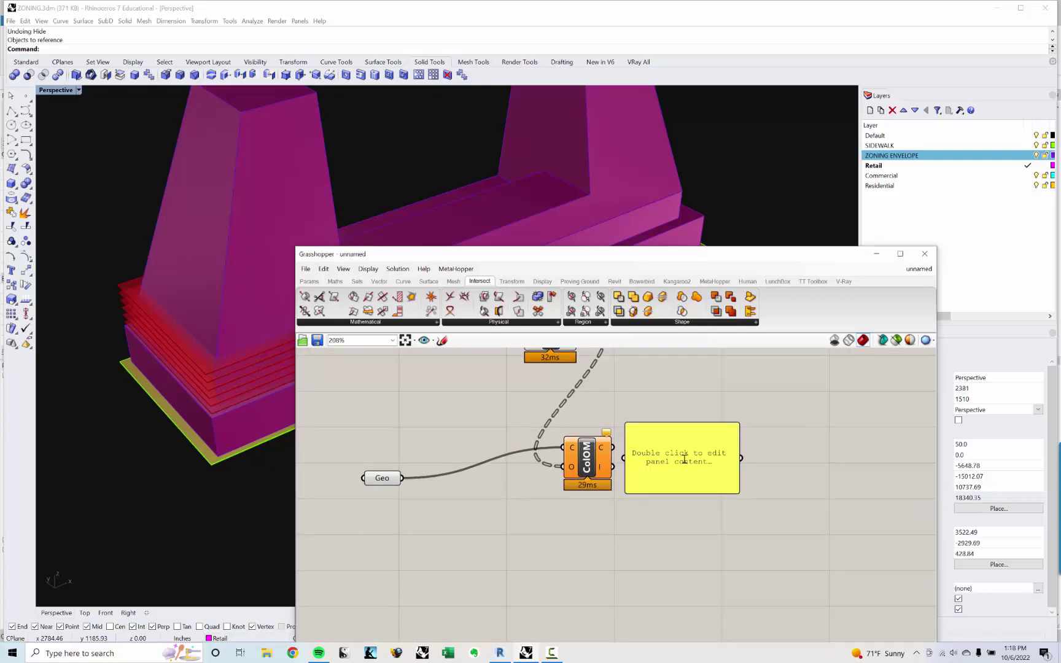
drag(660, 449, 732, 462)
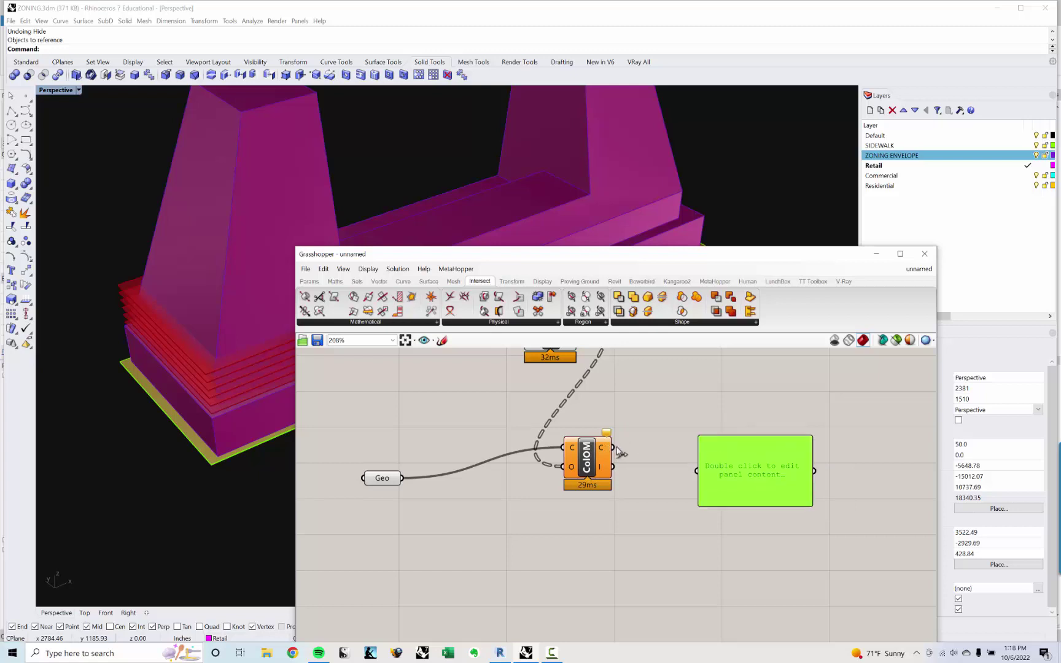
drag(620, 453, 722, 587)
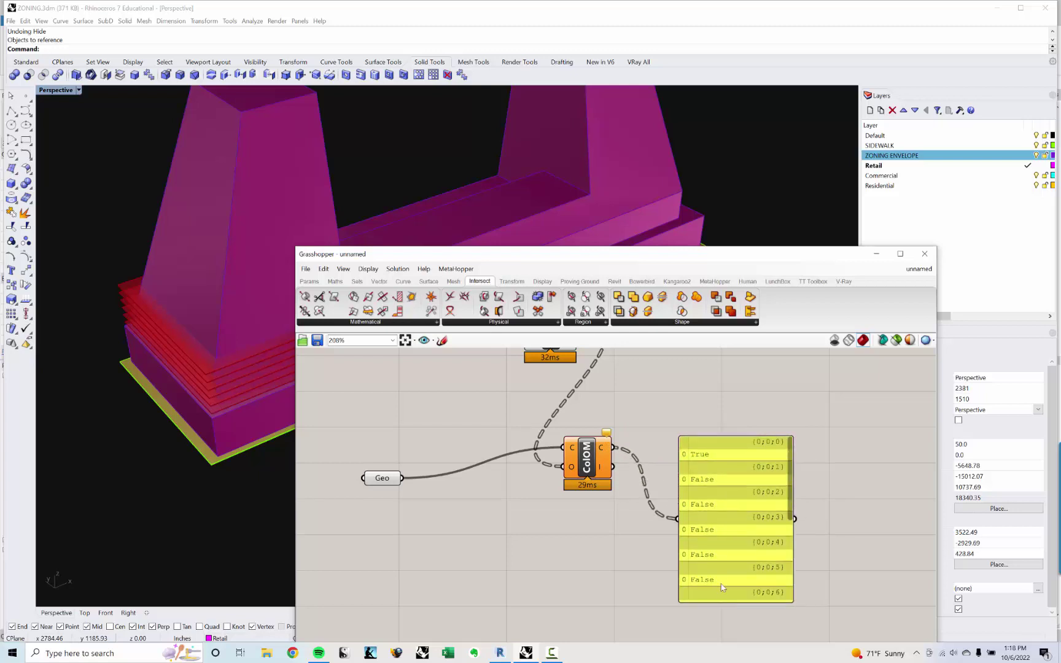
Read through all the collision values in the panel and delete the panel.
drag(791, 500, 793, 448)
drag(790, 479, 792, 559)
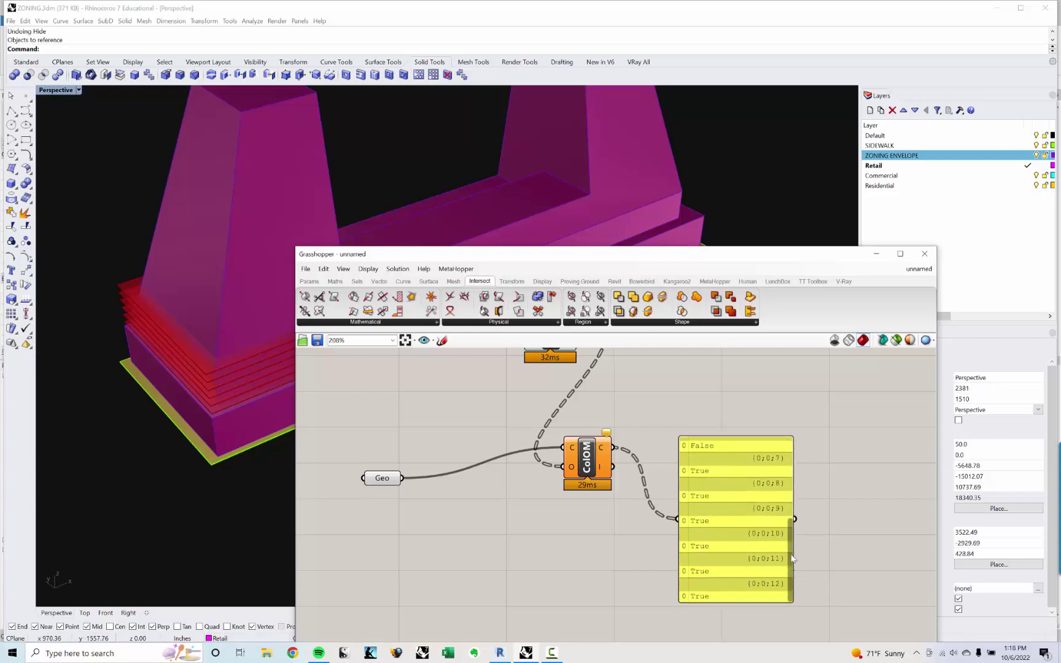
scroll(721, 400, down, 2)
click(727, 488)
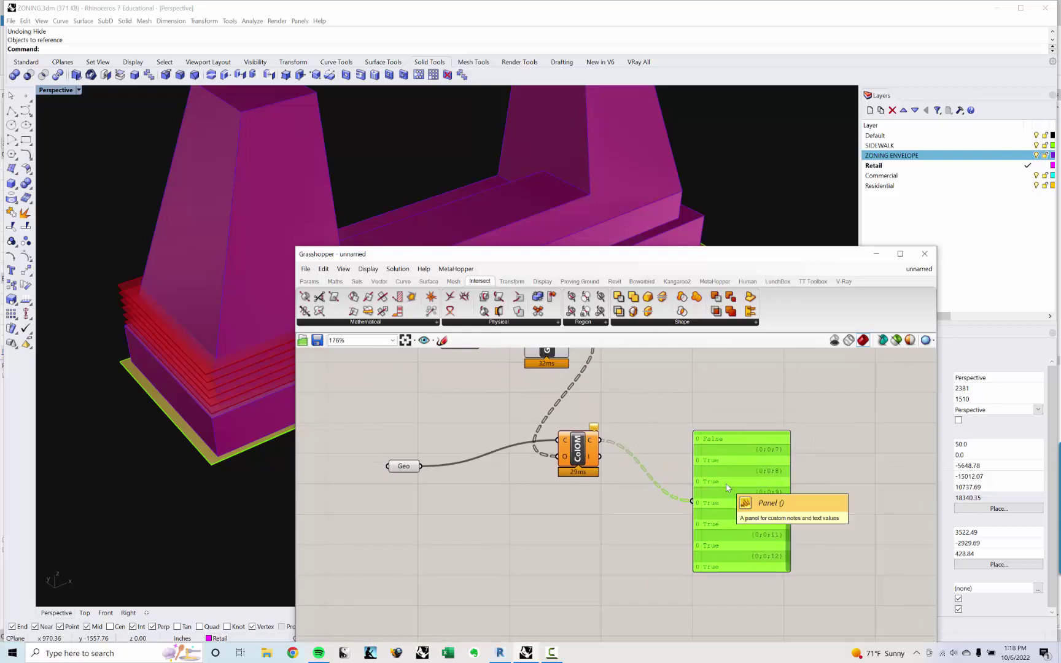
key(Delete)
Place a Dispatch component beside the Collision One|Many component.
double_click(725, 487)
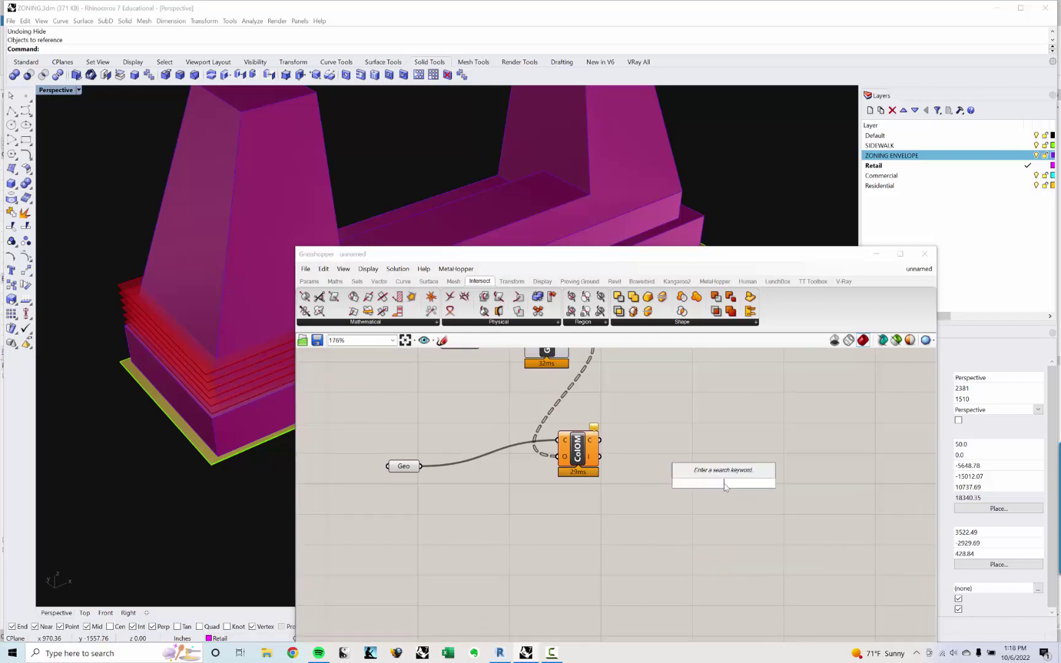
text(dis)
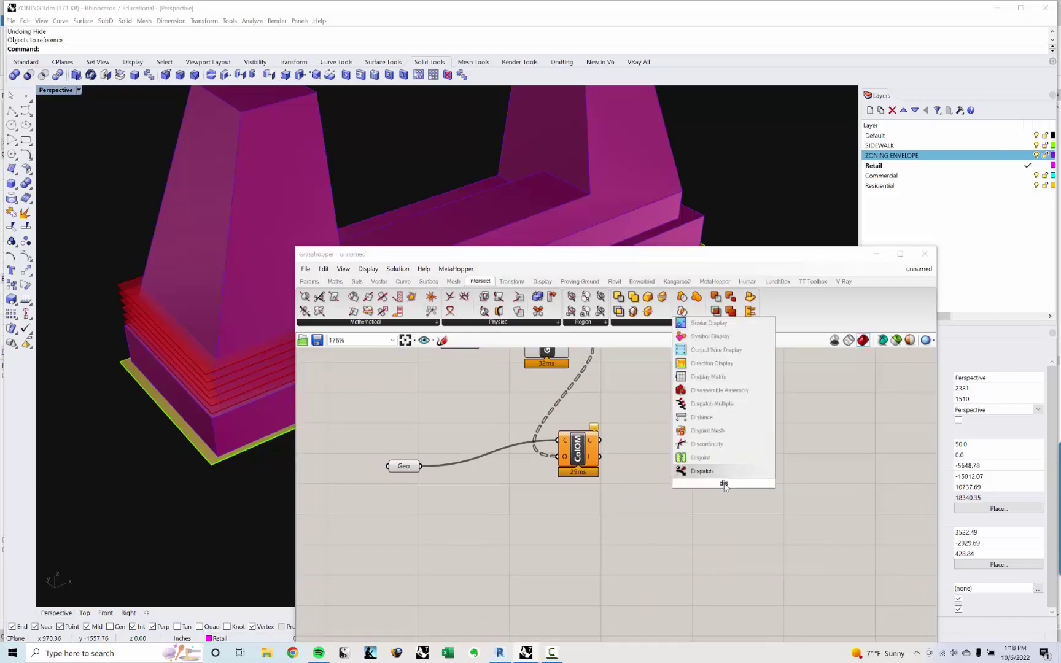
key(Return)
scroll(617, 443, up, 2)
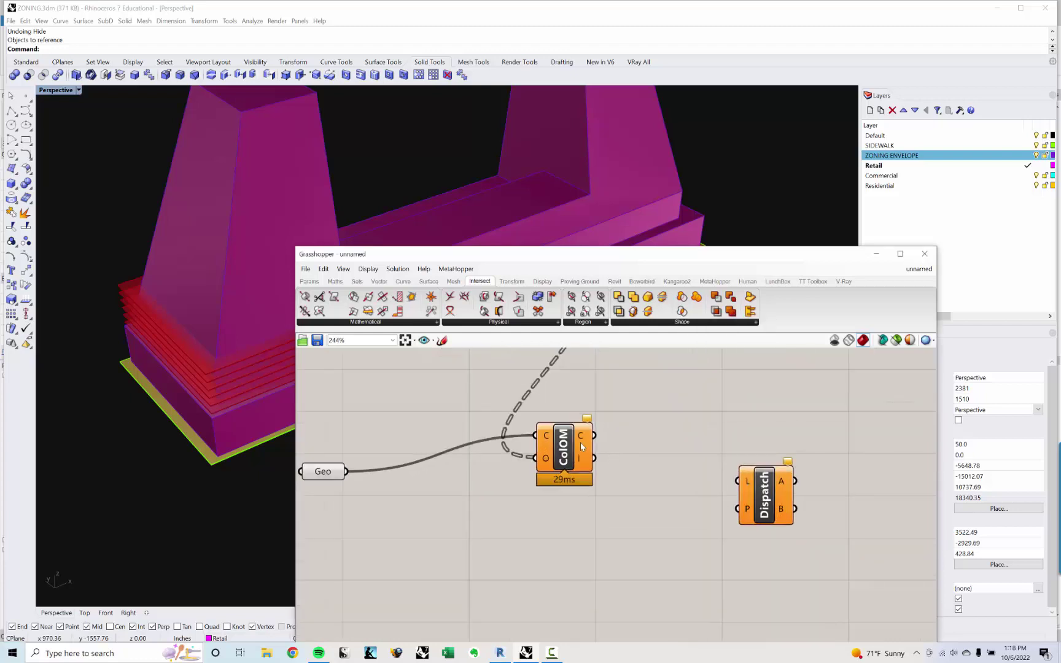
Try flattening the Collision output of Collision One|Many, shift the Dispatch component, and inspect the Element Geometry output's data tree.
mouse_move(582, 434)
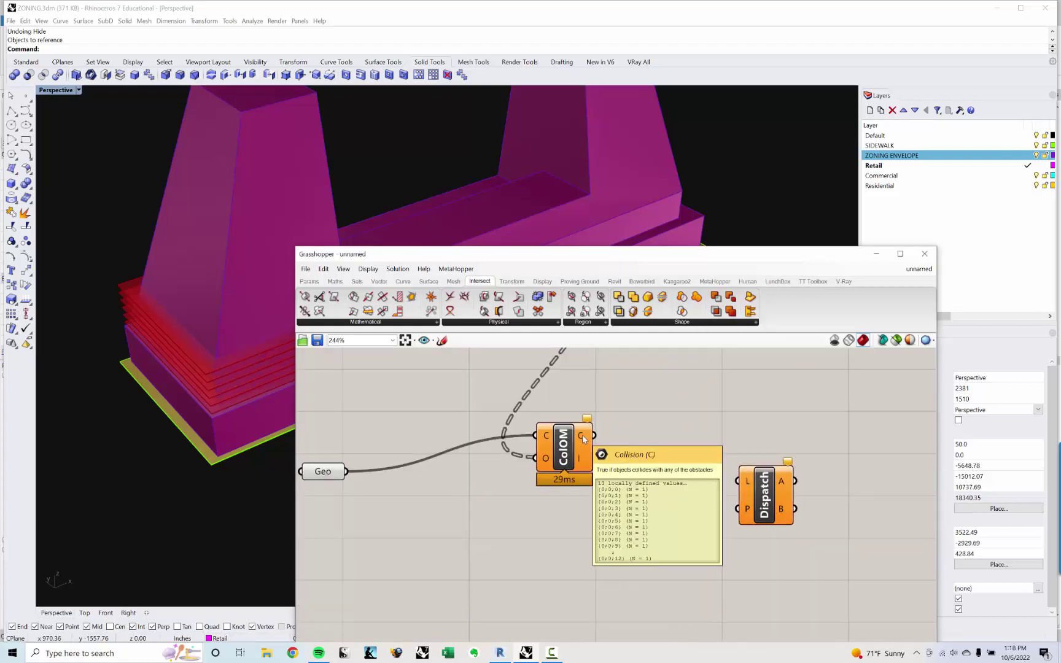
right_click(582, 435)
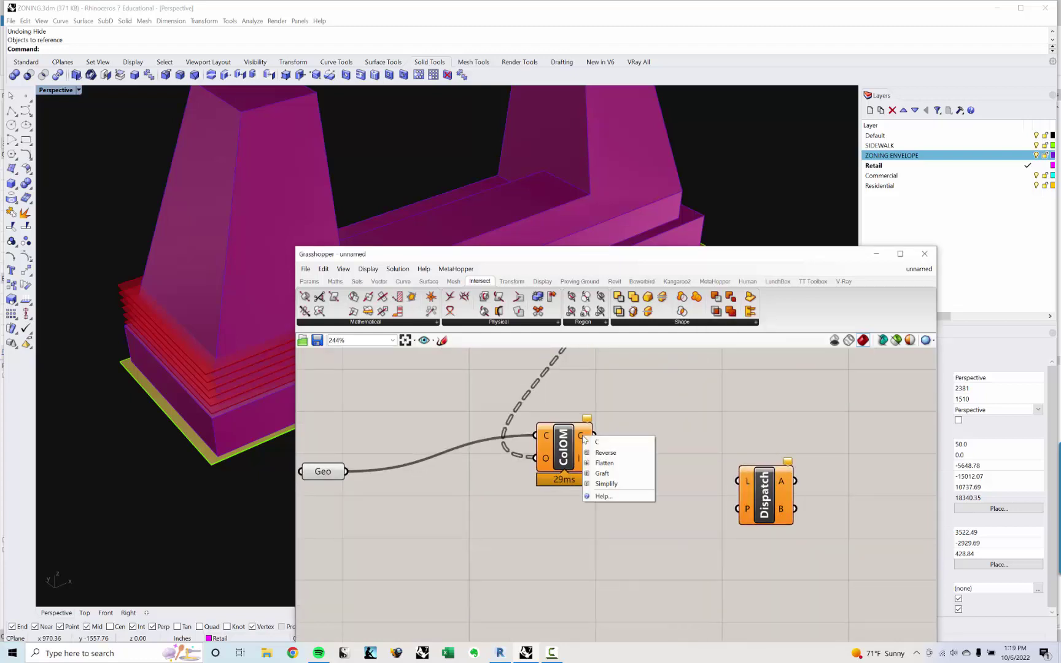
click(602, 473)
drag(770, 507, 769, 478)
scroll(769, 478, down, 2)
right_drag(713, 452, 696, 480)
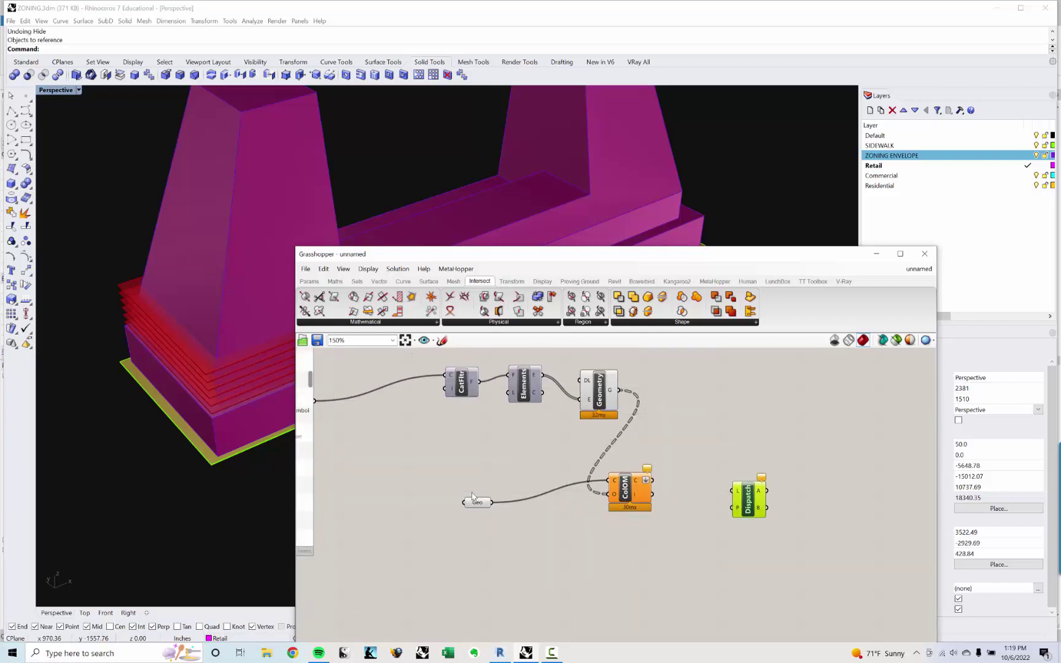
mouse_move(611, 392)
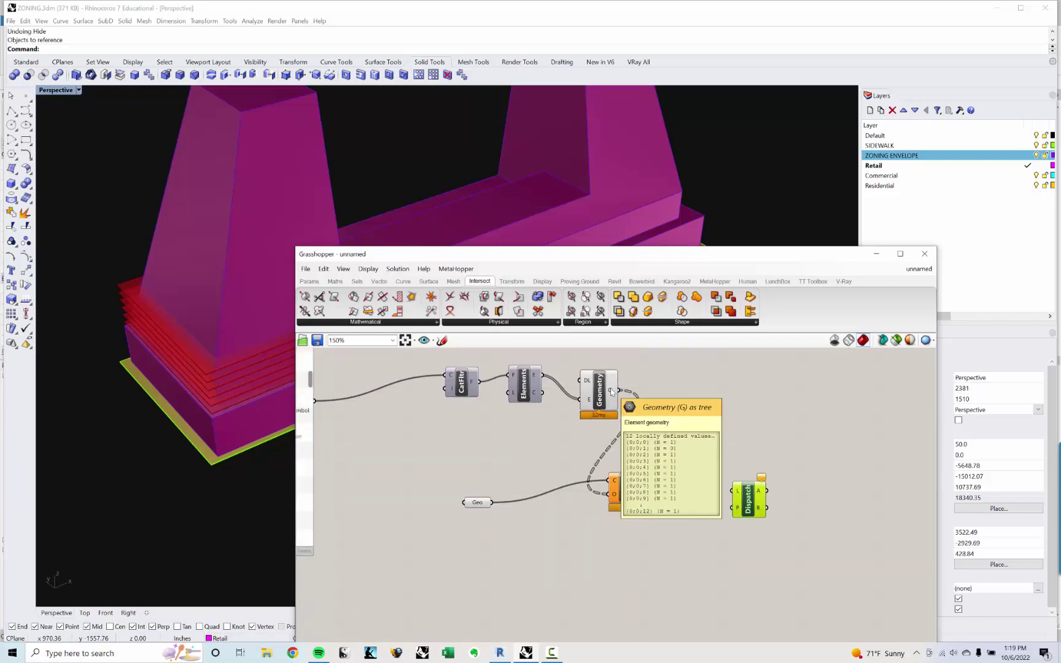
Undo the Dispatch component's move and the flattening of the Collision output.
key(ctrl+z)
scroll(614, 394, up, 2)
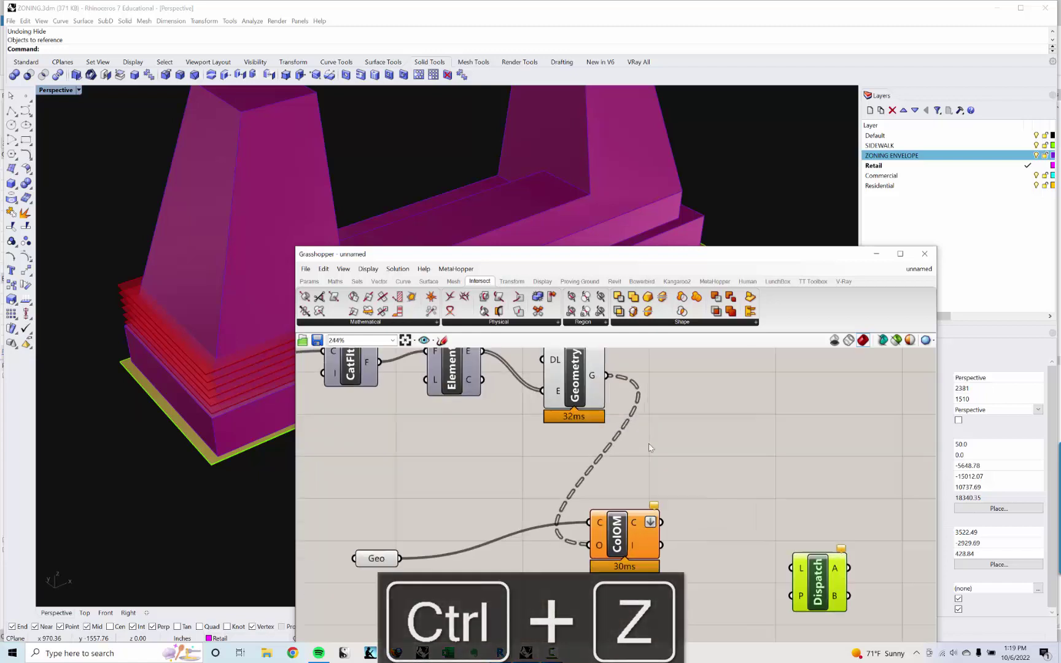
key(ctrl+z)
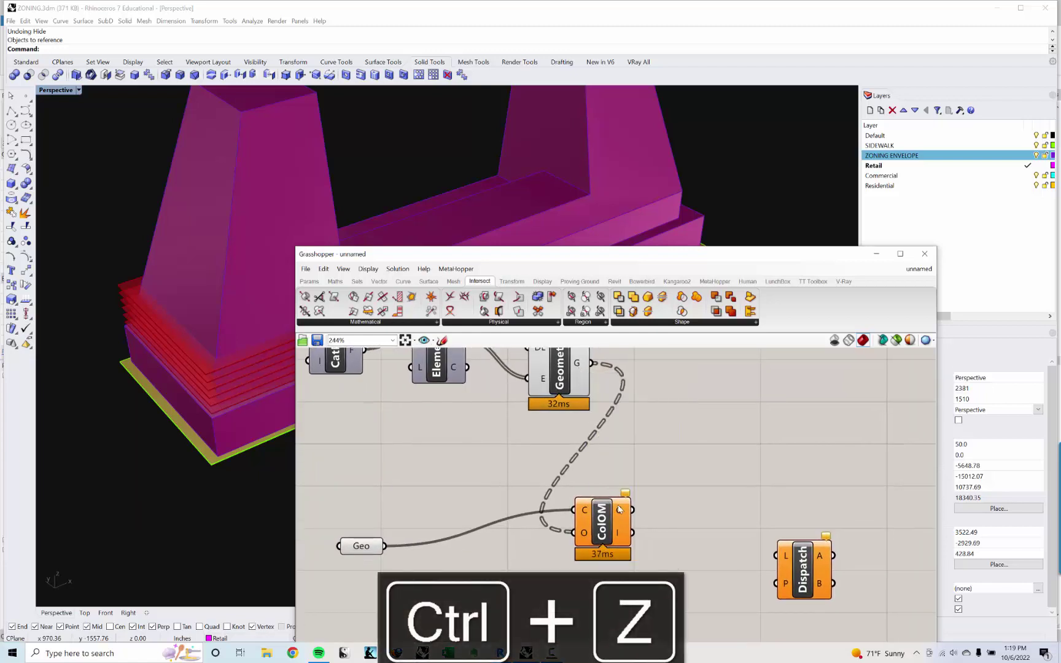
key(ctrl+z)
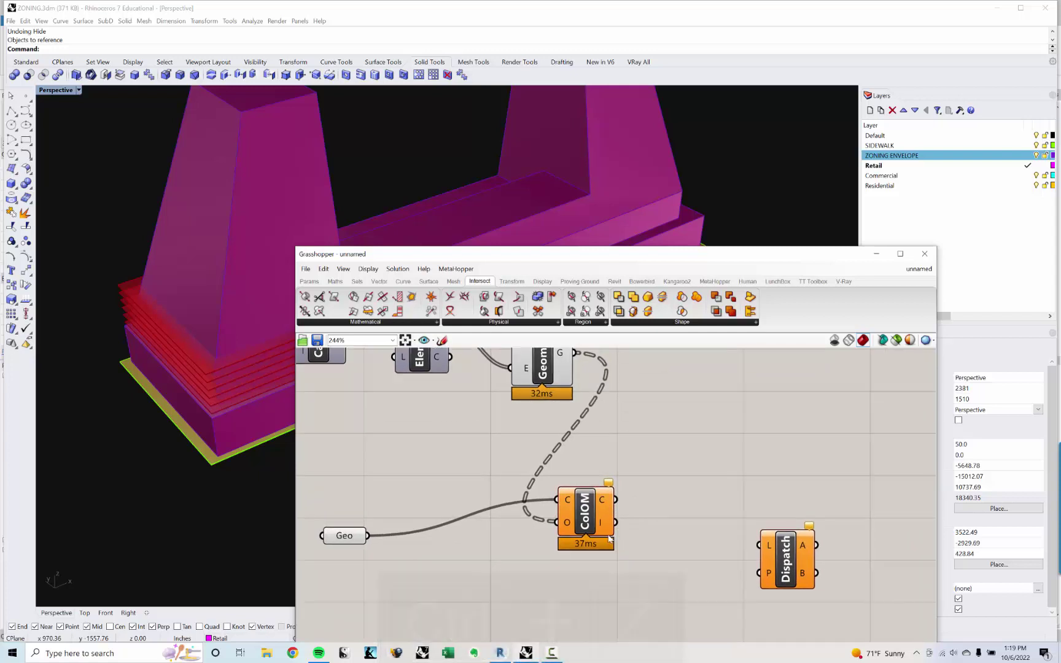
Move Dispatch closer to Collision One|Many, and wire the floor geometry into its List input and the Collision output into its Pattern input.
scroll(637, 454, down, 1)
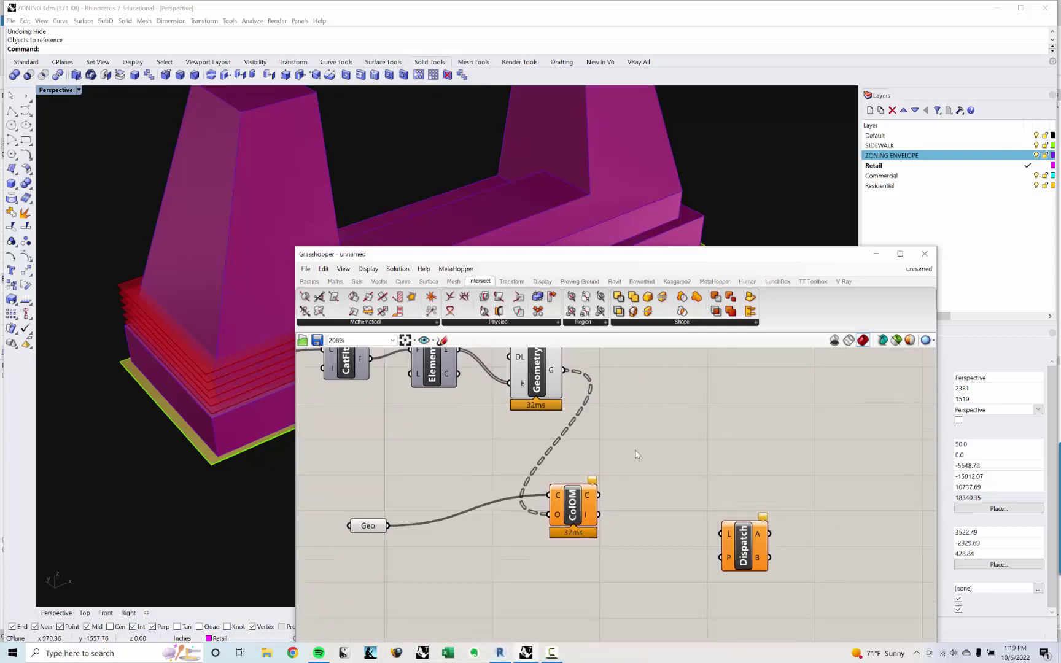
drag(568, 373, 717, 476)
click(632, 508)
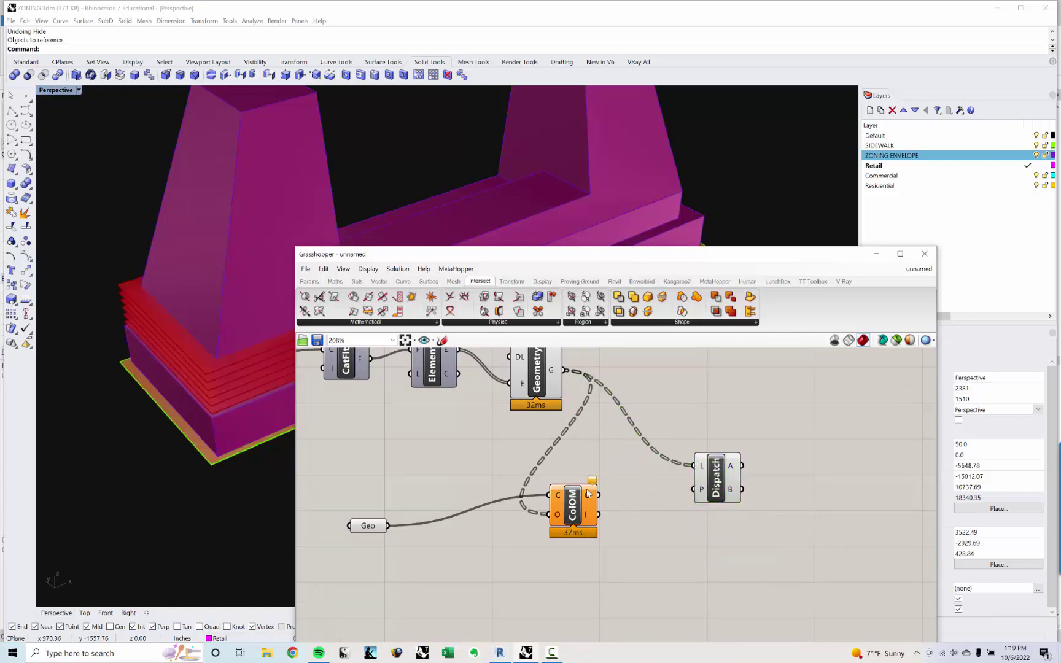
drag(589, 498, 695, 489)
right_drag(700, 491, 654, 499)
Inspect the Dispatch outputs and preview the dispatched floors in the Rhino viewport.
mouse_move(683, 475)
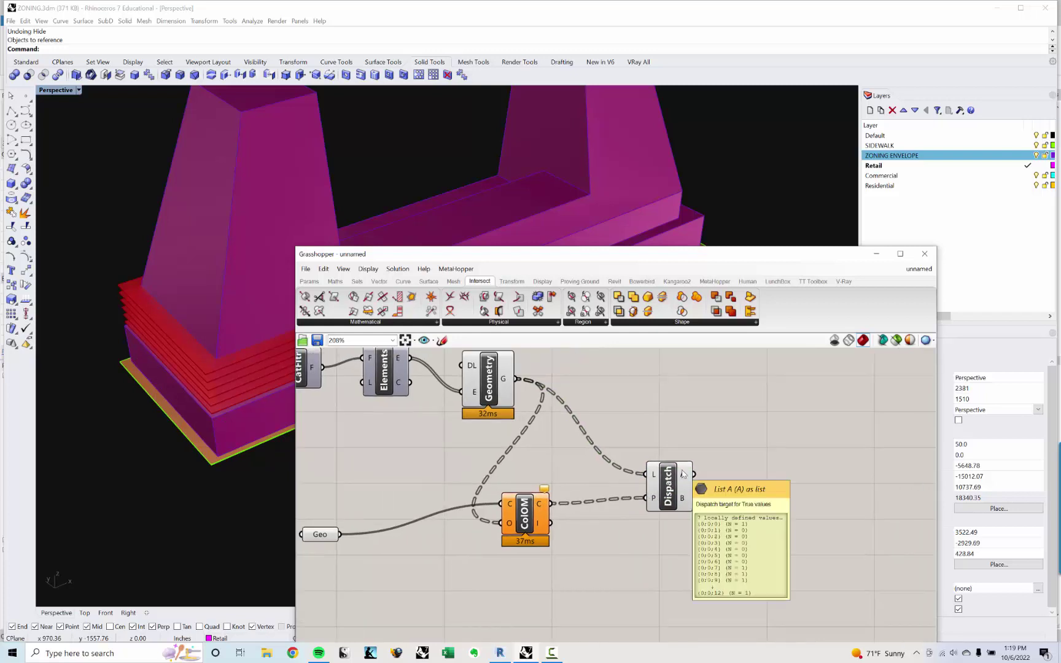
click(672, 476)
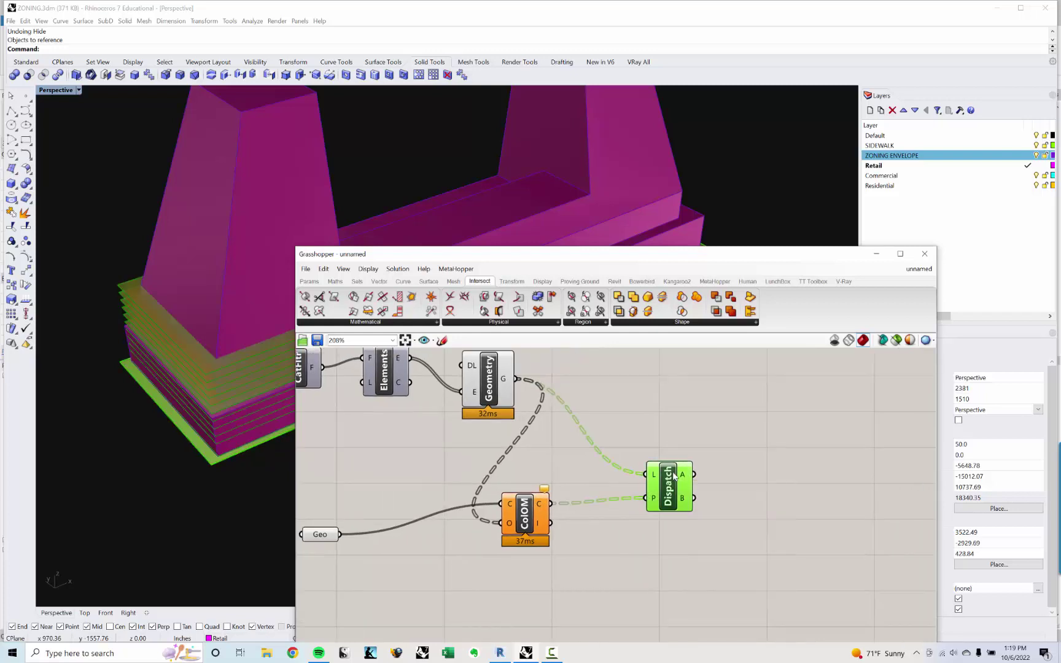
click(667, 521)
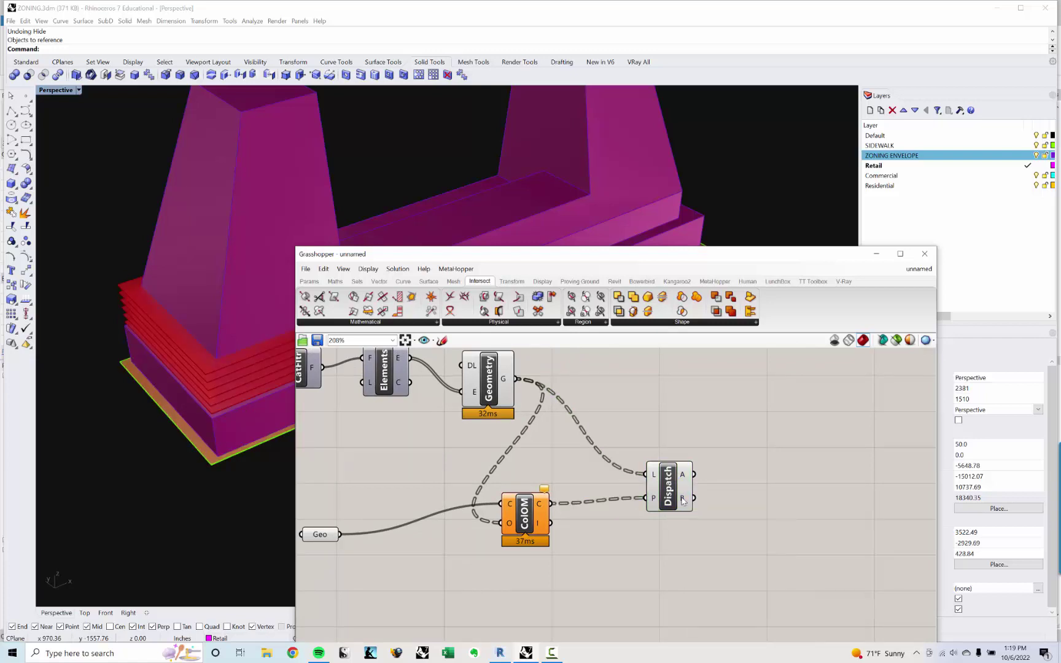
right_drag(516, 468, 535, 484)
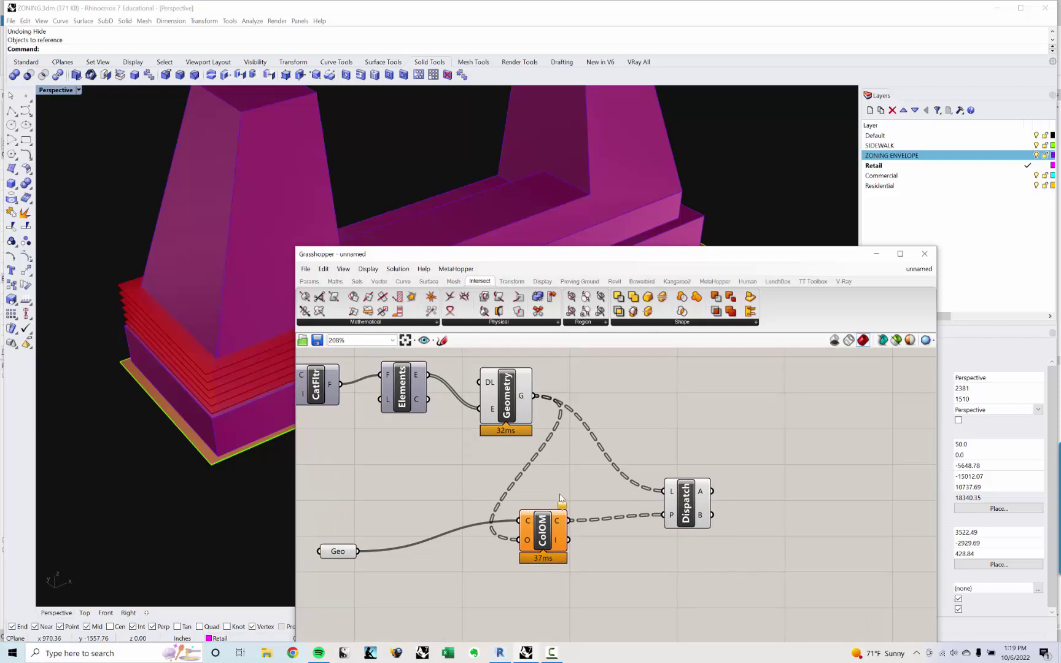
scroll(559, 529, up, 2)
mouse_move(558, 521)
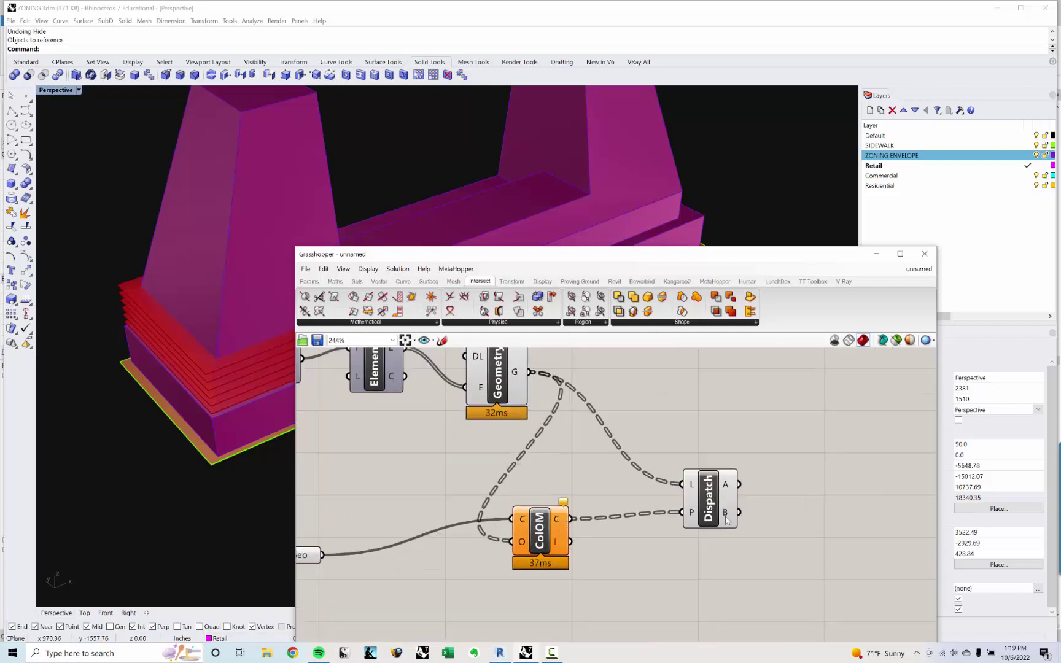
Add a Geometry parameter beside Dispatch and wire Dispatch's A output into it.
scroll(709, 472, down, 2)
double_click(785, 466)
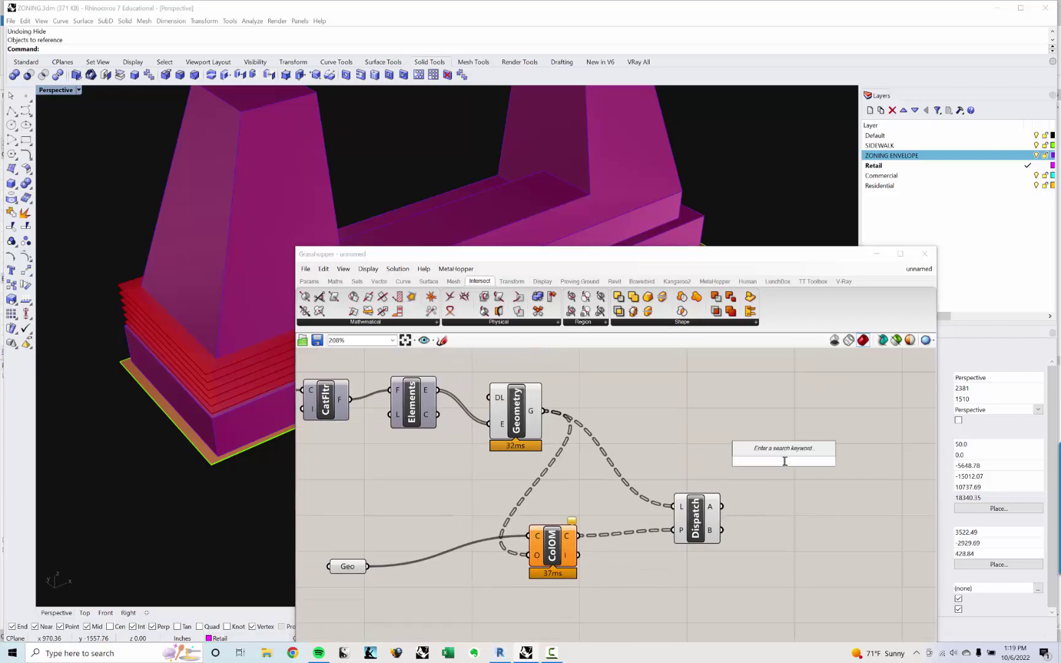
text(geo)
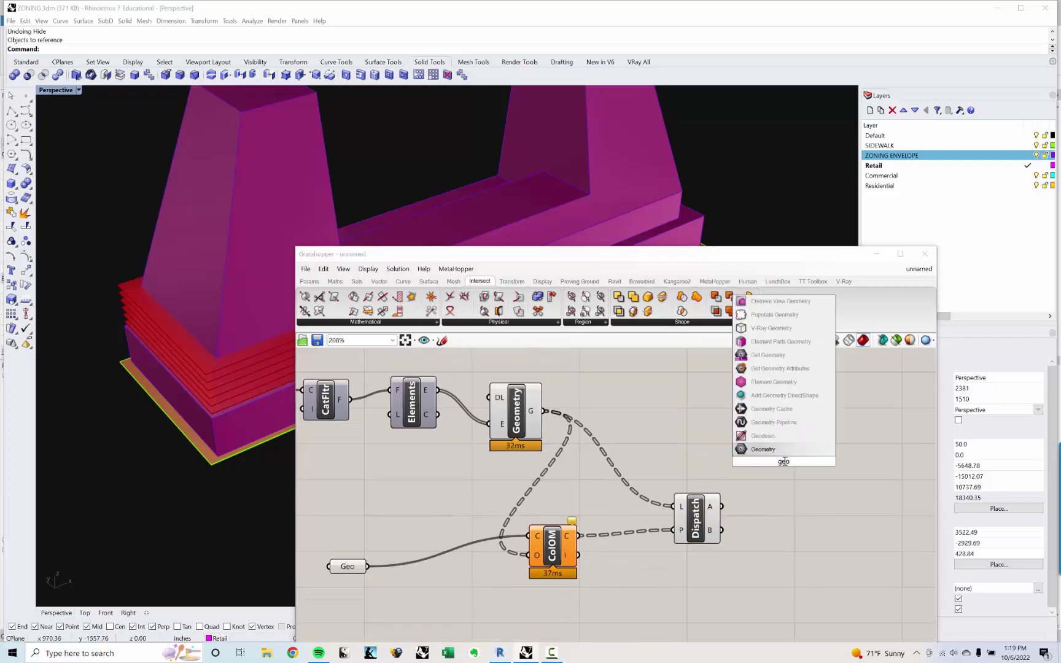
key(Return)
drag(785, 461, 804, 481)
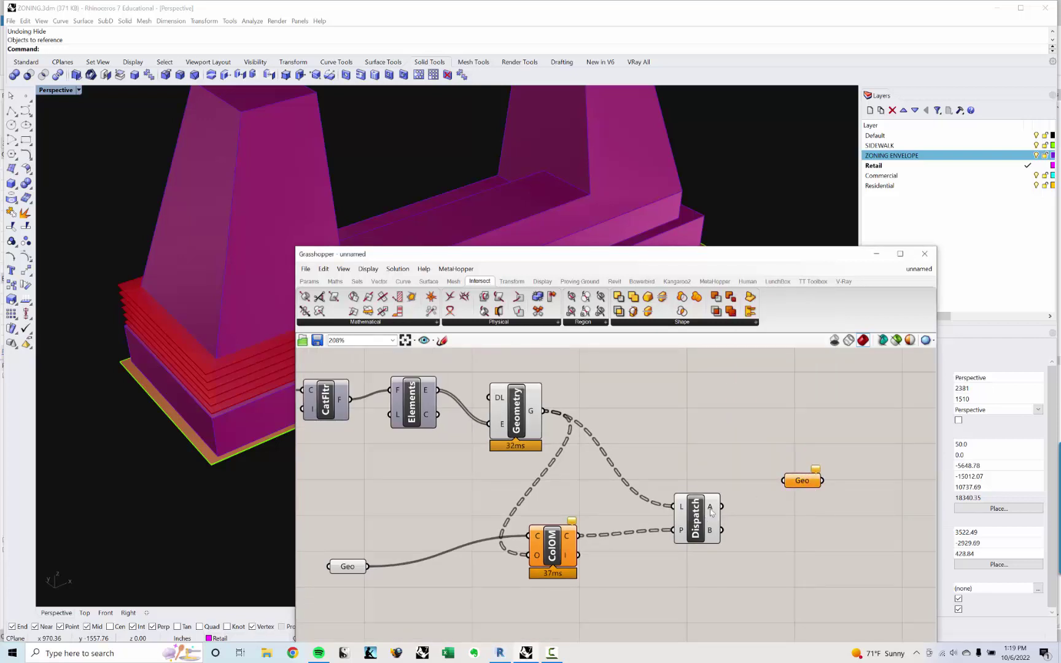
drag(728, 511, 804, 483)
Turn off the preview of the Element Geometry, Collision One|Many and Dispatch components, and hide the zoning envelope object in Rhino.
scroll(911, 495, down, 2)
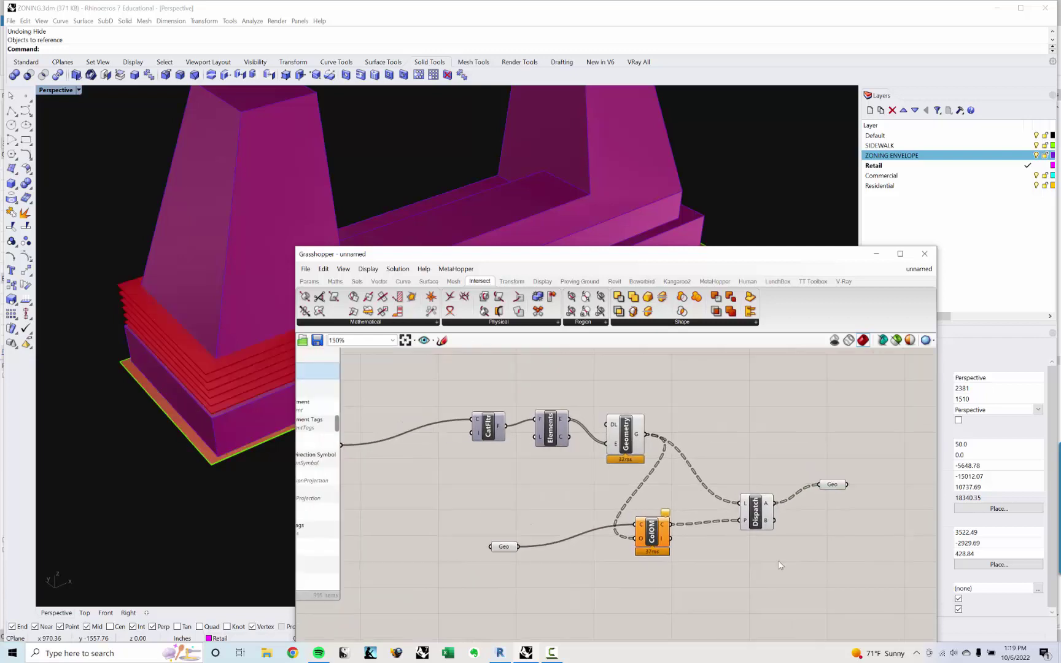
drag(781, 590, 435, 384)
click(498, 495)
drag(770, 575, 600, 392)
right_click(607, 390)
click(633, 404)
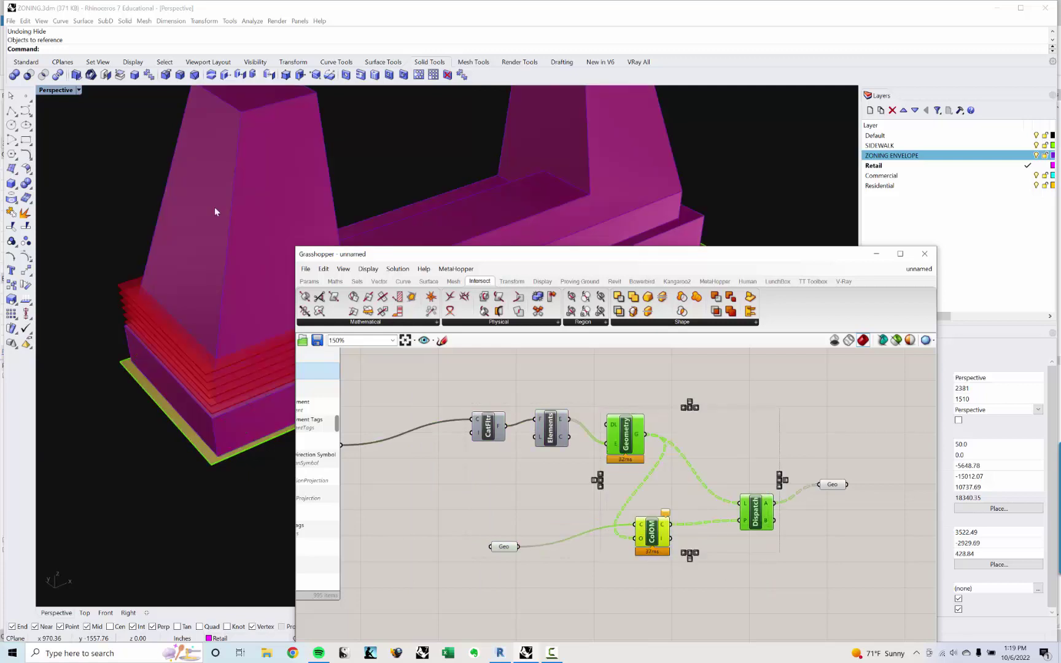
click(237, 204)
key(ctrl+h)
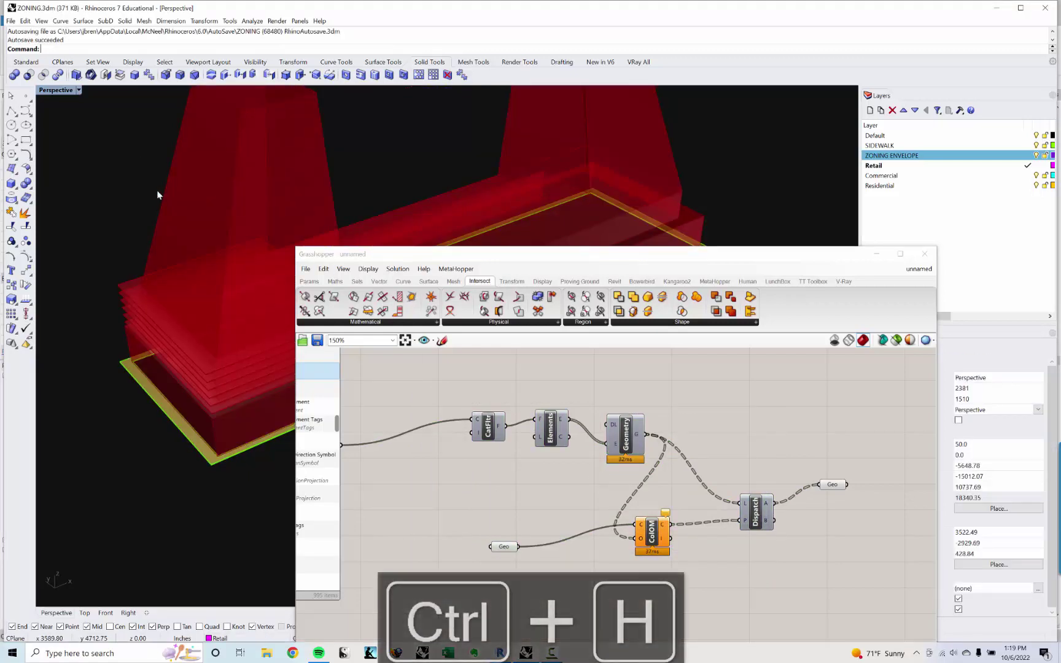
Inspect the previewed floors and envelope in Rhino, switch to Revit's 3D view, and recompute the Grasshopper definition there.
right_drag(157, 190, 159, 306)
scroll(159, 305, up, 3)
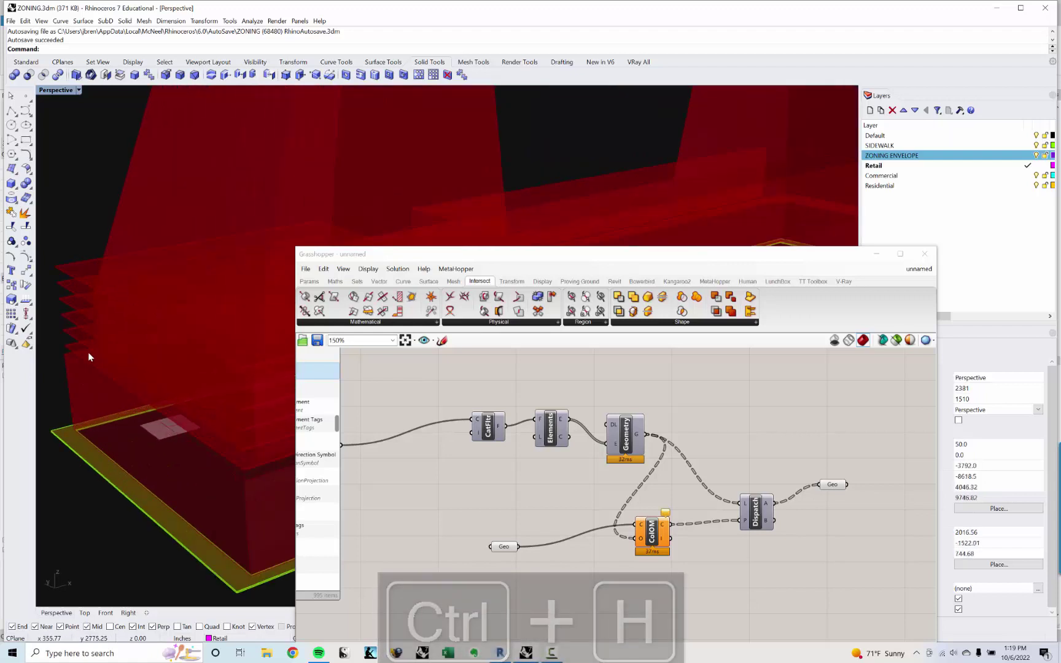
right_drag(112, 307, 171, 384)
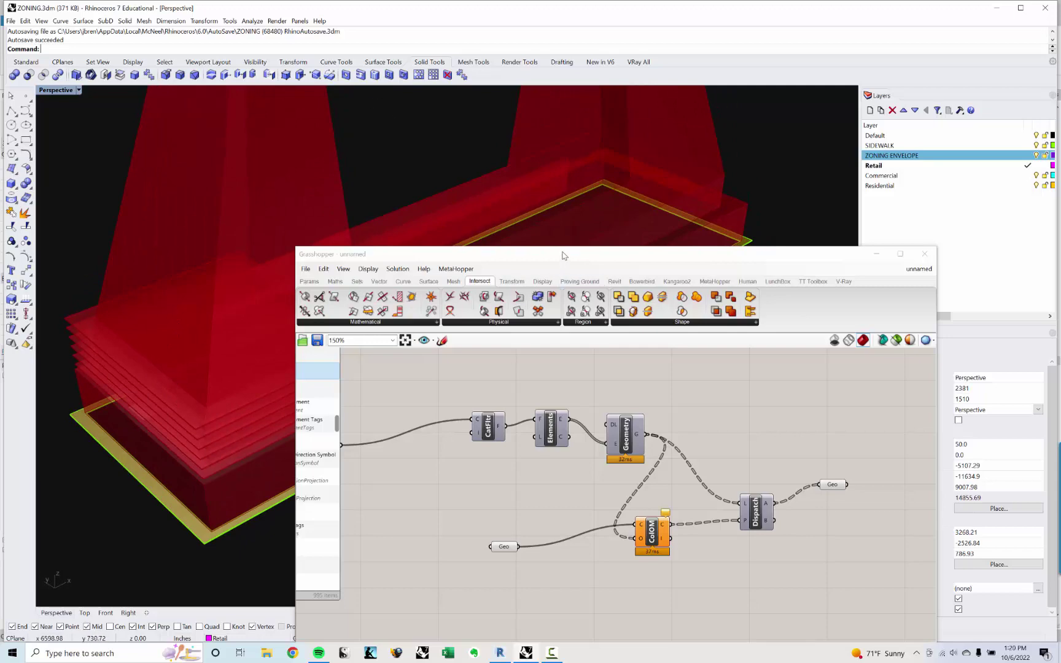
drag(522, 254, 459, 165)
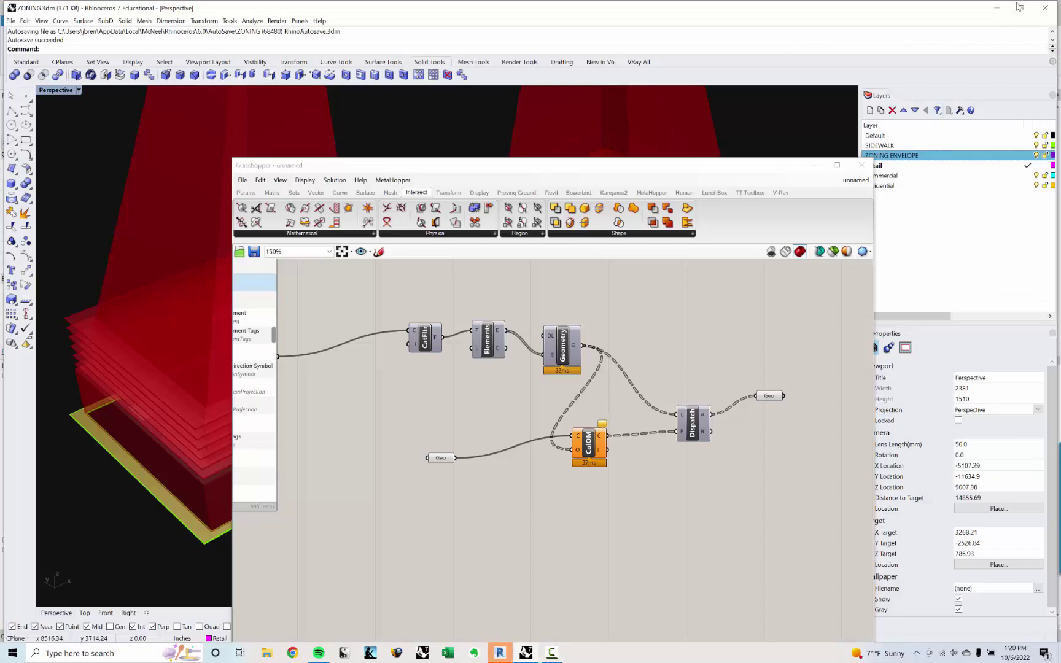
click(996, 8)
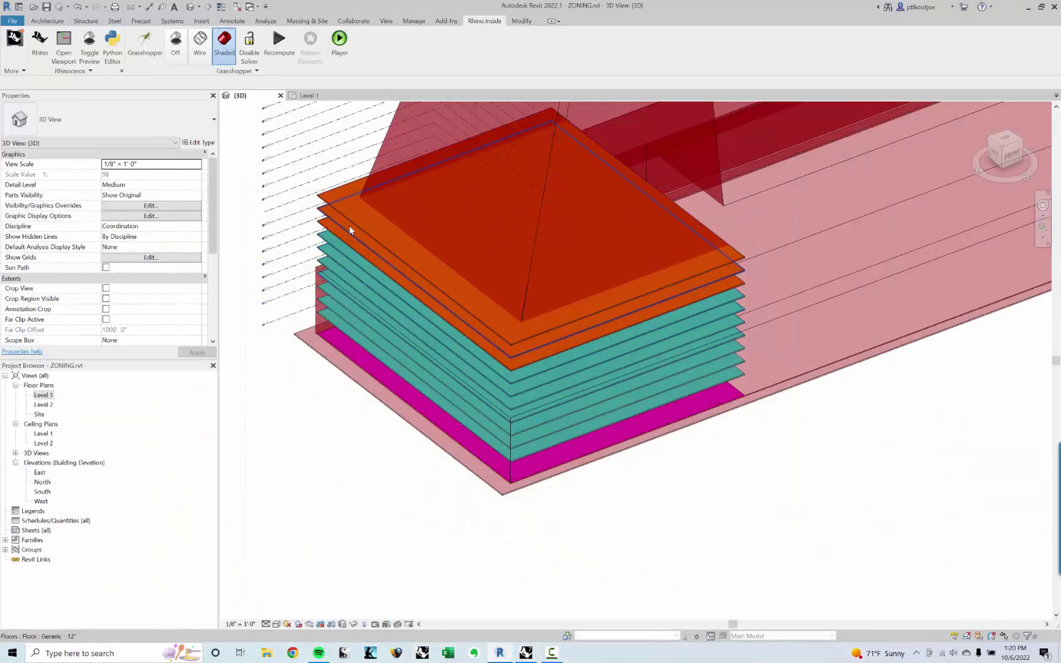
mouse_move(621, 450)
shift+middle_down()
mouse_move(621, 410)
mouse_move(600, 470)
shift+middle_up()
scroll(377, 216, up, 1)
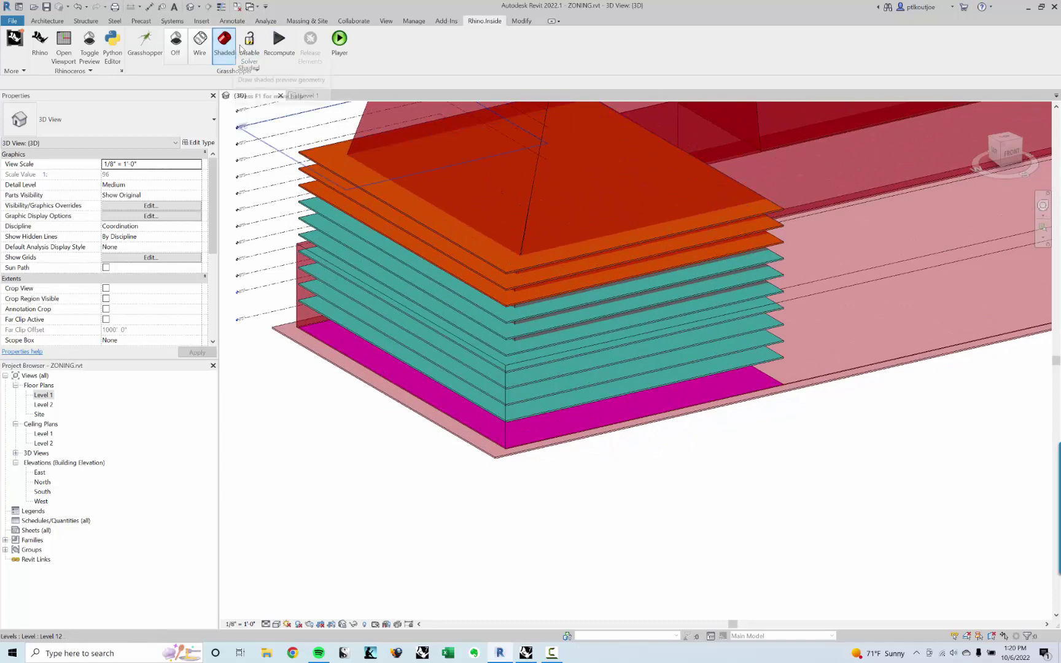
click(279, 41)
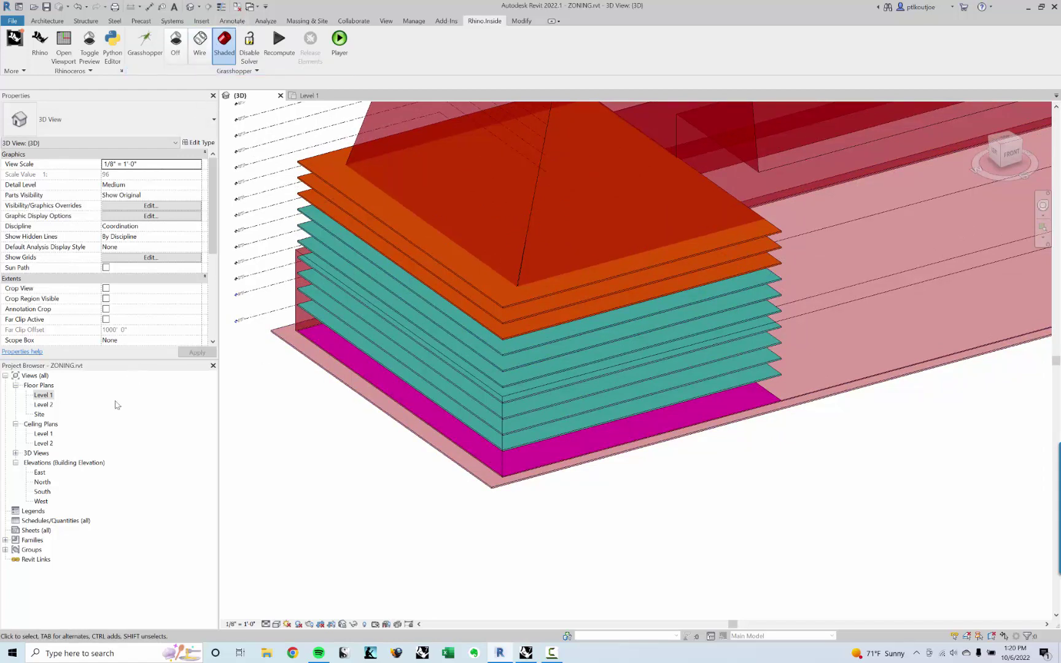
Duplicate the {3D} view and rename the copy as Zoning Compliance.
click(16, 453)
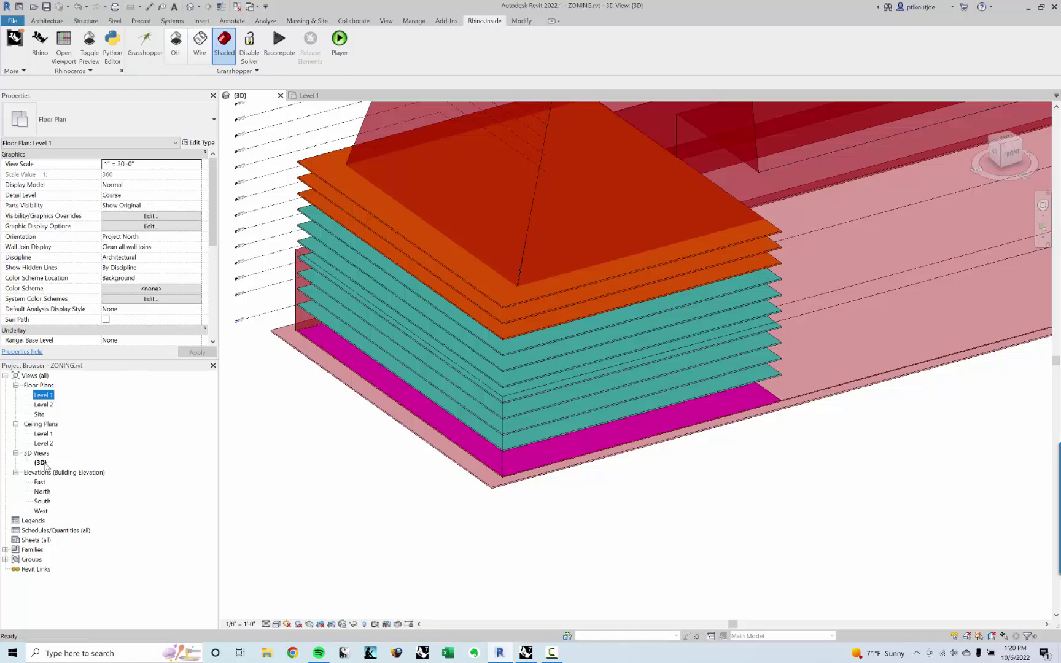
right_click(40, 463)
mouse_move(97, 326)
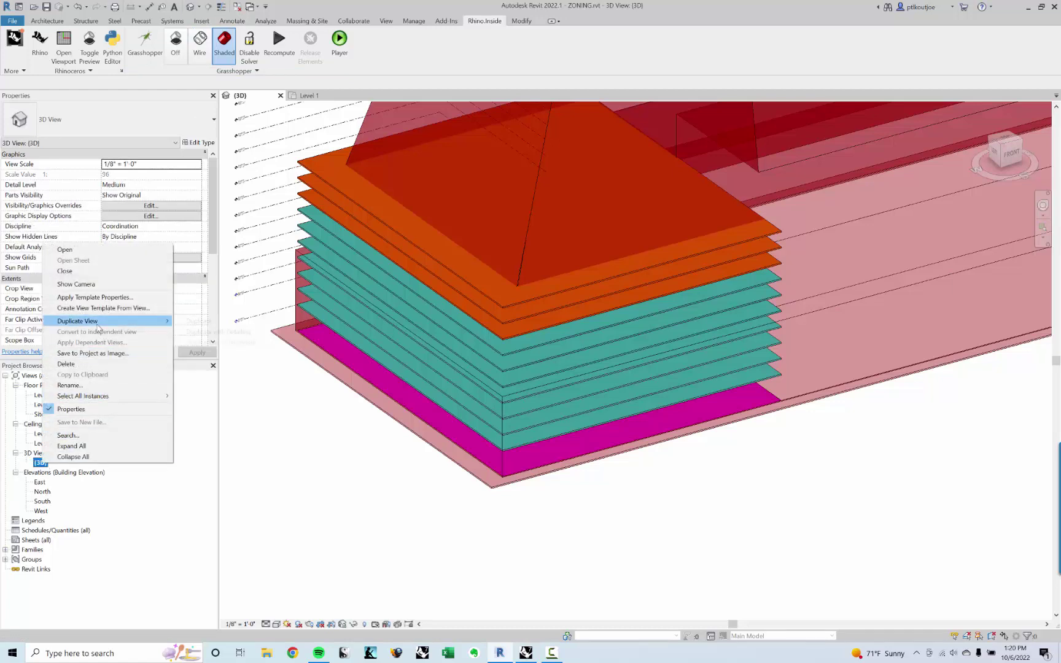
click(199, 320)
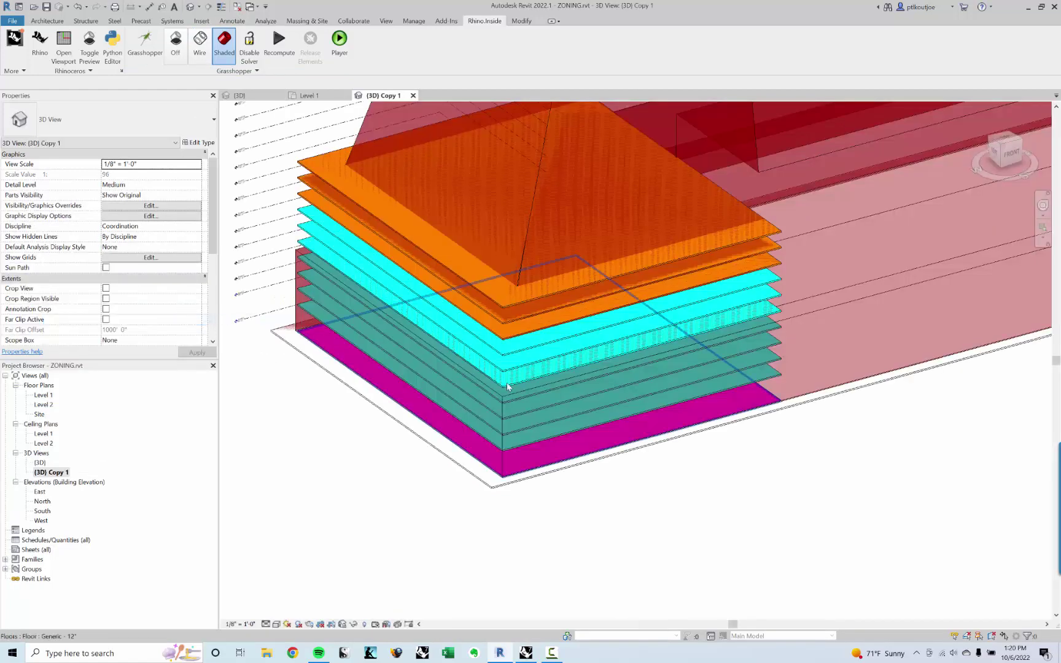
right_click(55, 474)
click(92, 397)
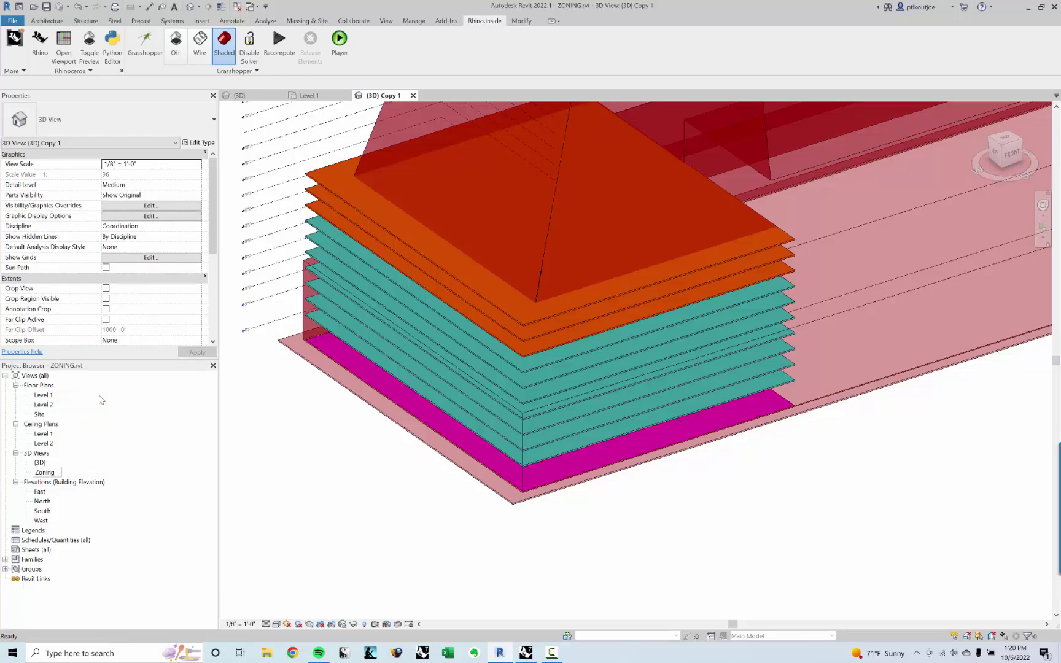
text(Zoning Compliance)
key(Return)
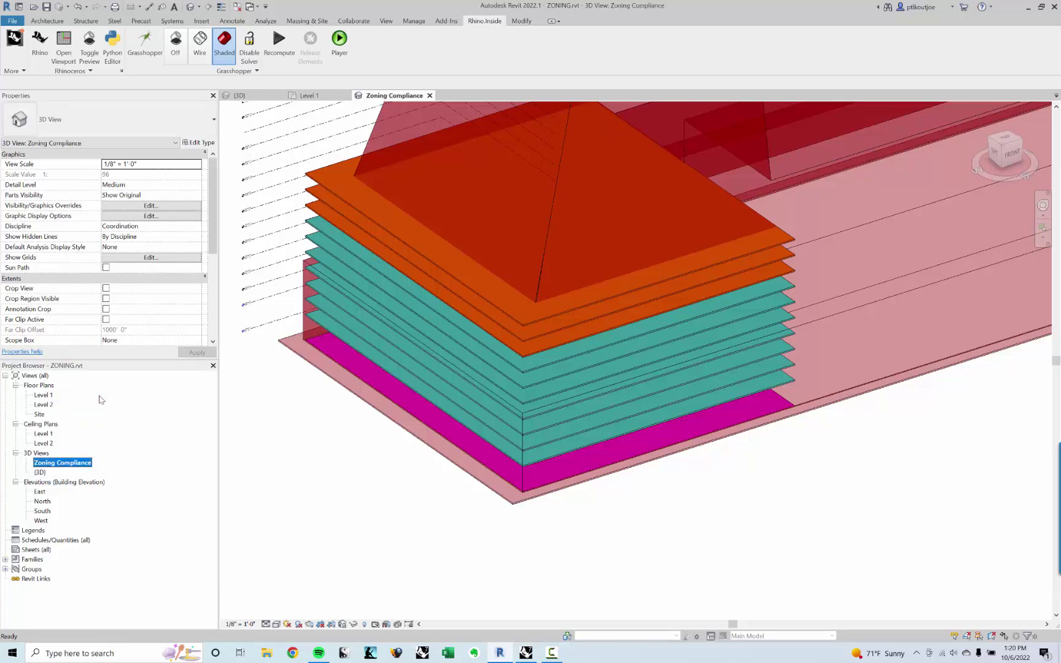
Open the original {3D} view and rename it as Program Analysis.
double_click(40, 472)
right_click(40, 472)
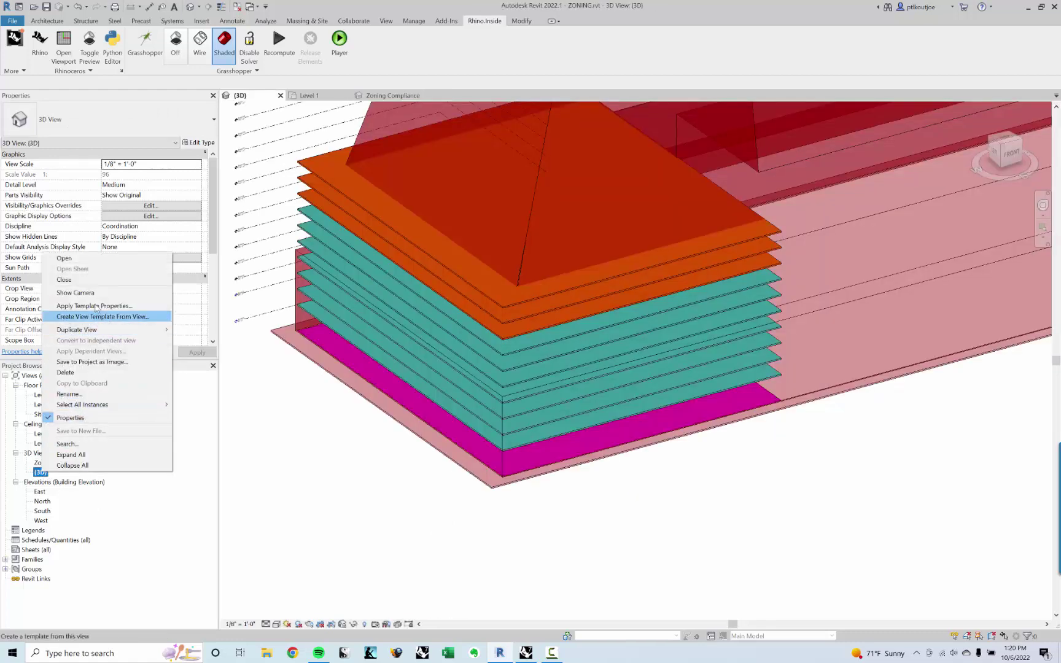
click(85, 394)
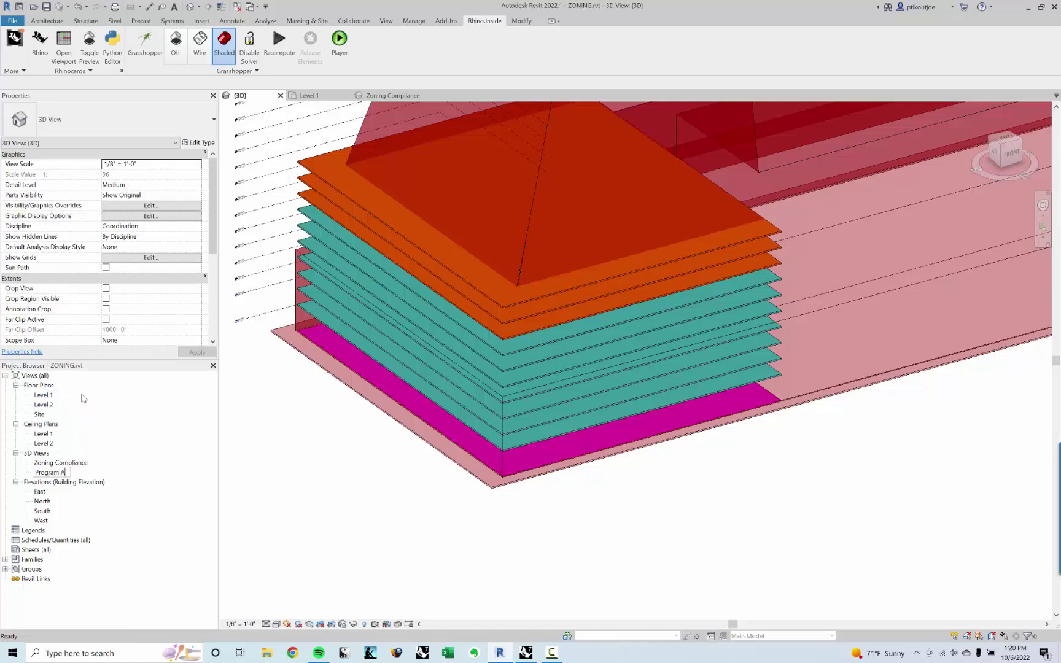
key(Return)
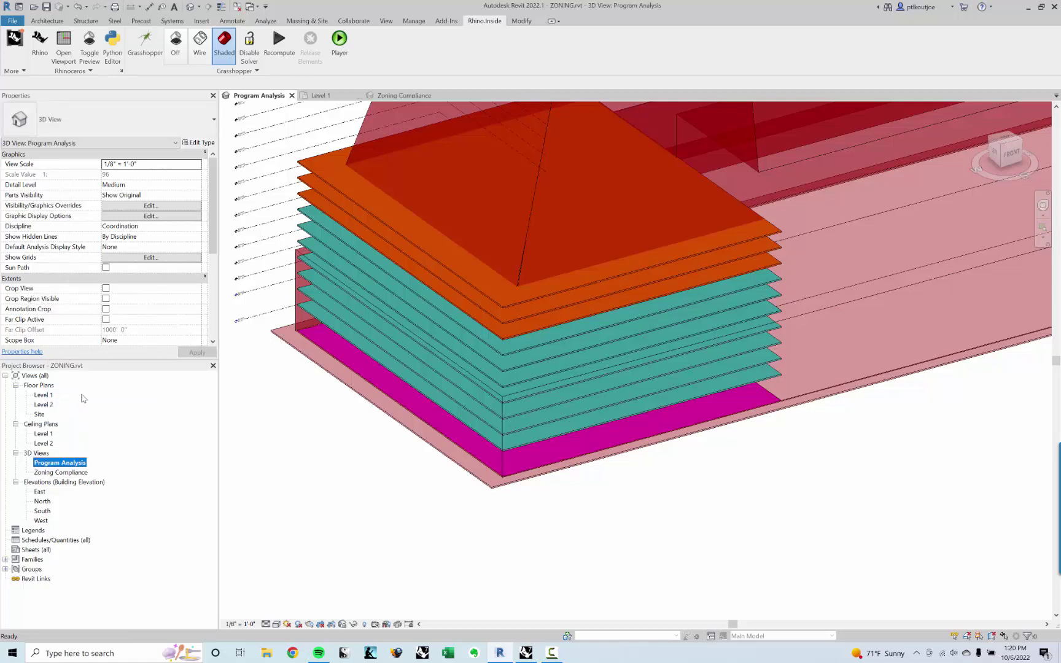
In the Zoning Compliance view, disable the Floor Program filters for Retail, Residential and Commercial in the Visibility/Graphic Overrides.
double_click(57, 472)
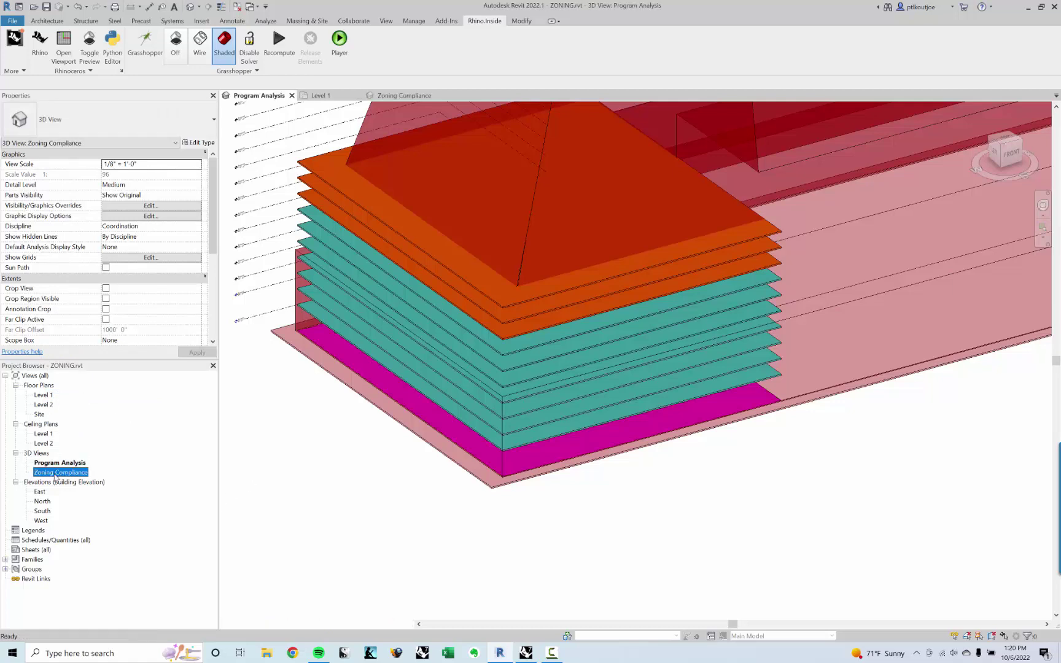
key(v)
key(g)
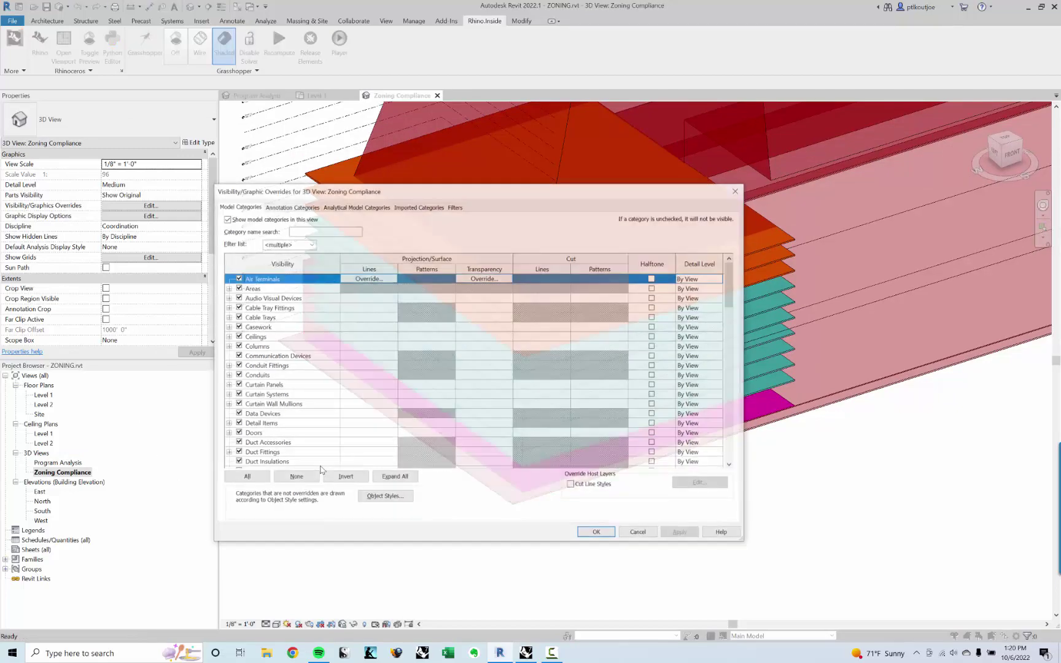
click(454, 207)
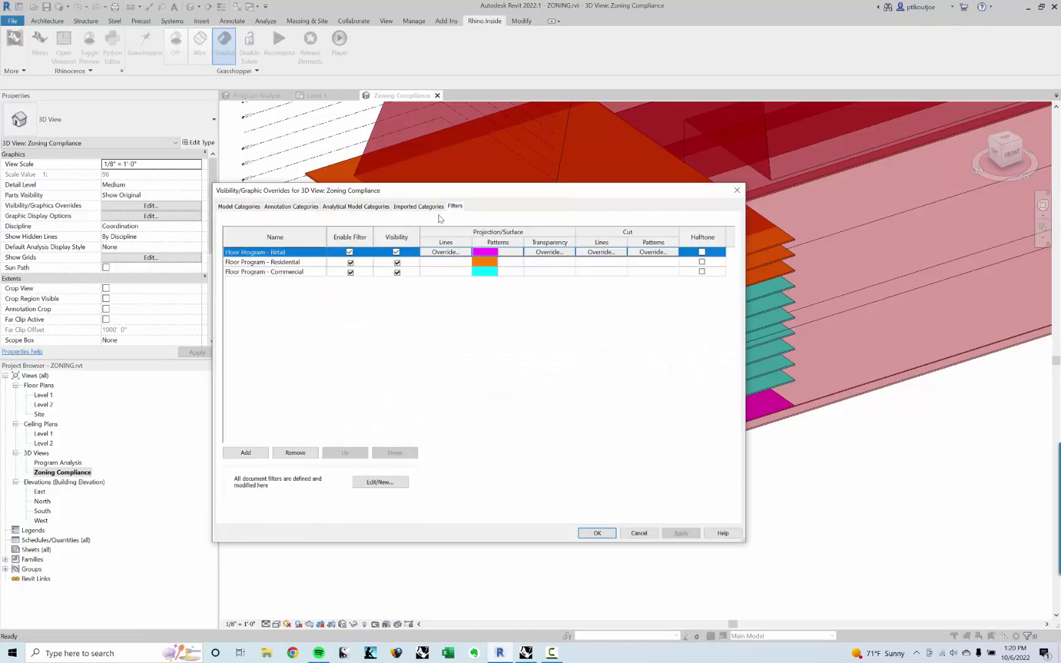
click(351, 262)
click(350, 272)
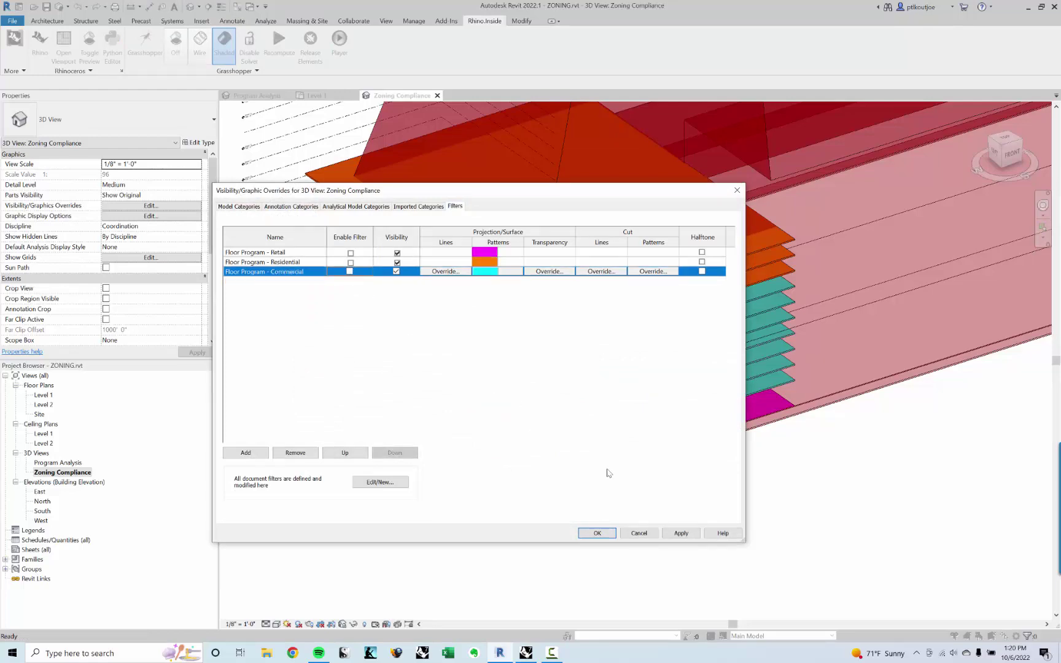
click(608, 539)
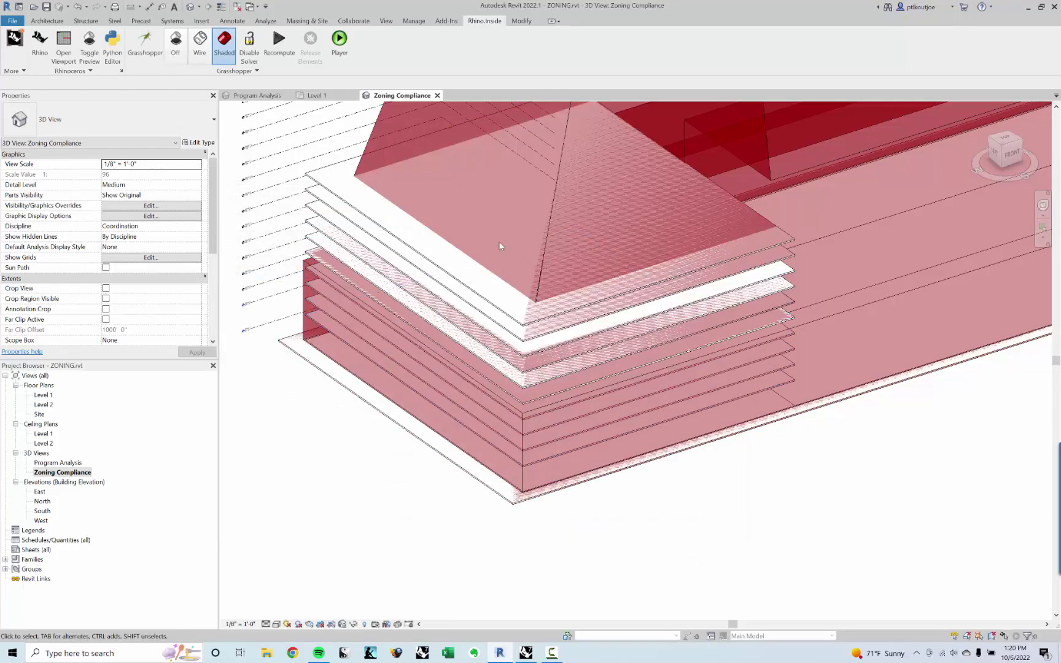
Examine the edges of the stacked floors against the Grasshopper preview in the Zoning Compliance view.
scroll(294, 190, up, 1)
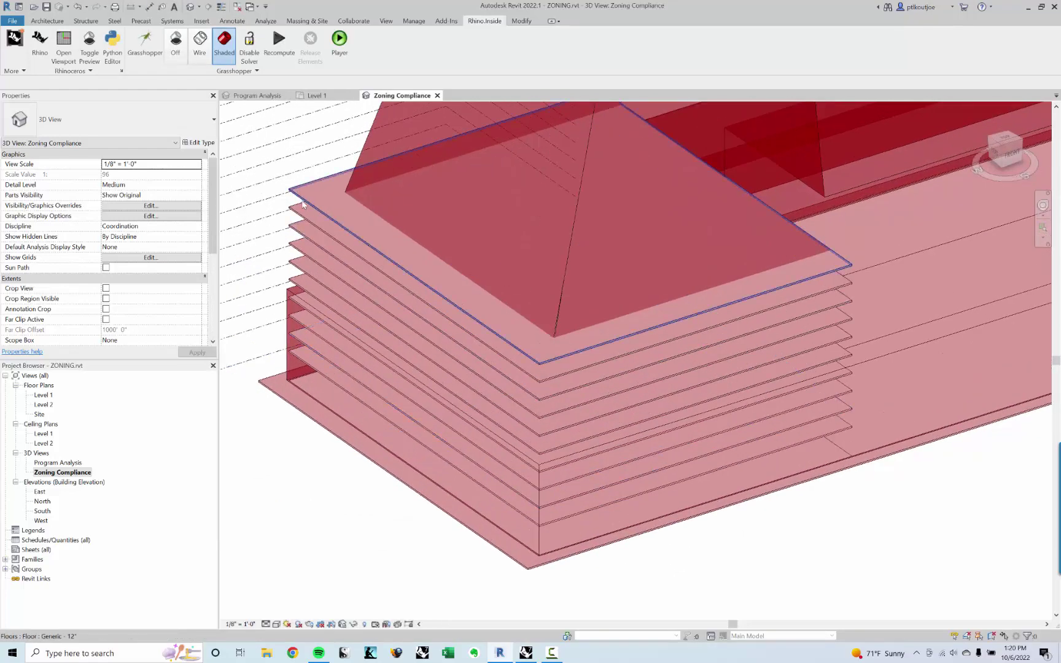
click(302, 204)
key(Escape)
middle_drag(438, 438, 467, 427)
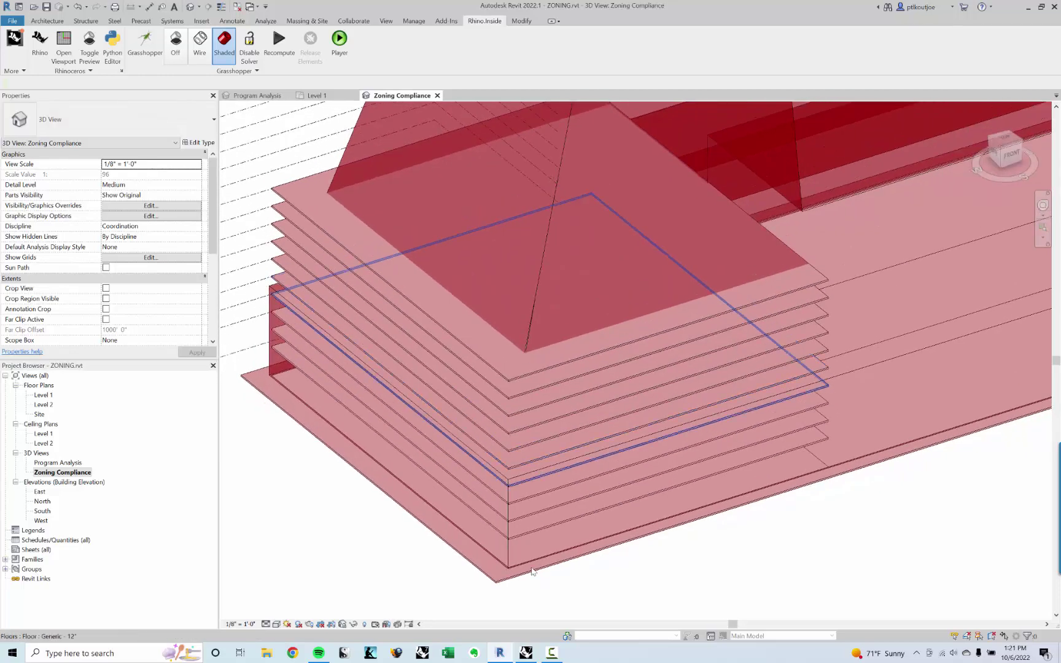
Switch to Rhino to inspect the Grasshopper definition and its preview, and return to Revit to examine the floors against the envelope.
click(529, 654)
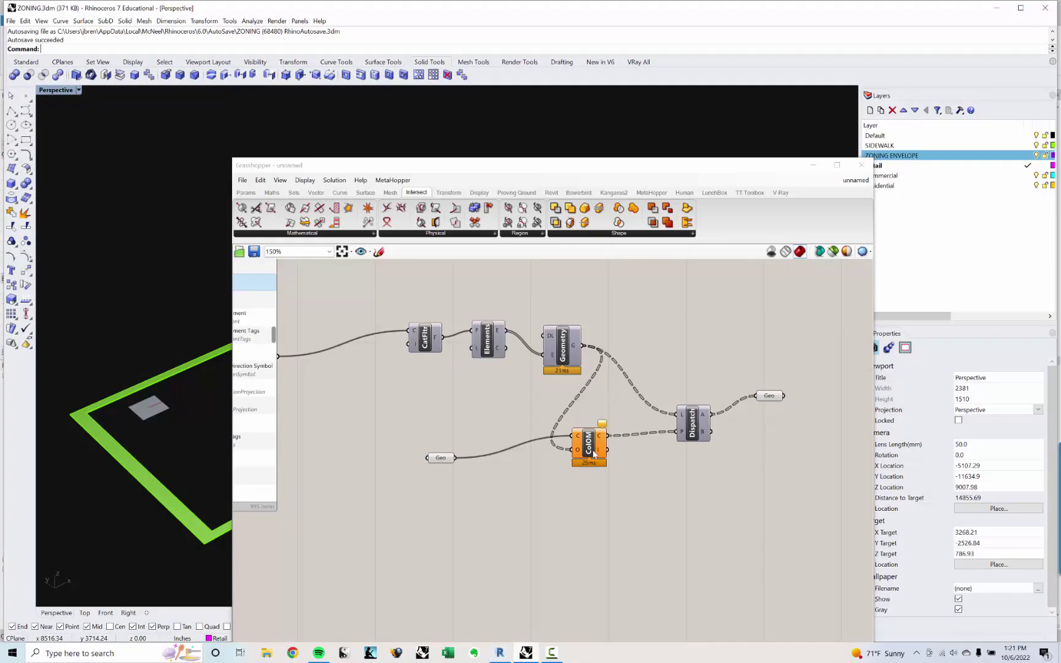
drag(495, 166, 546, 154)
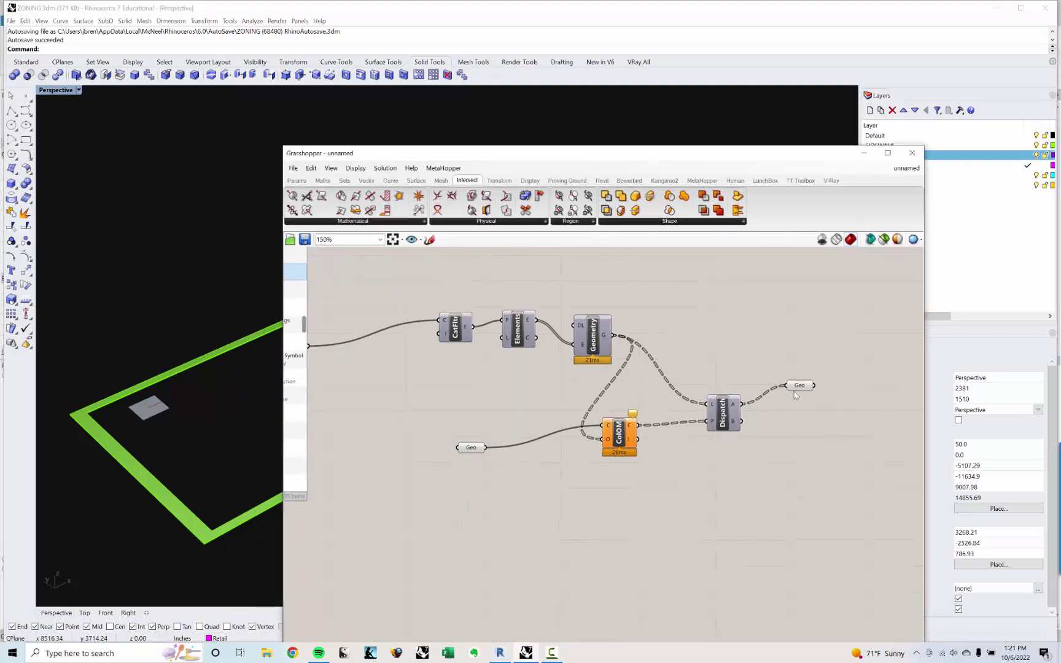
click(796, 387)
click(720, 335)
right_drag(553, 394, 576, 379)
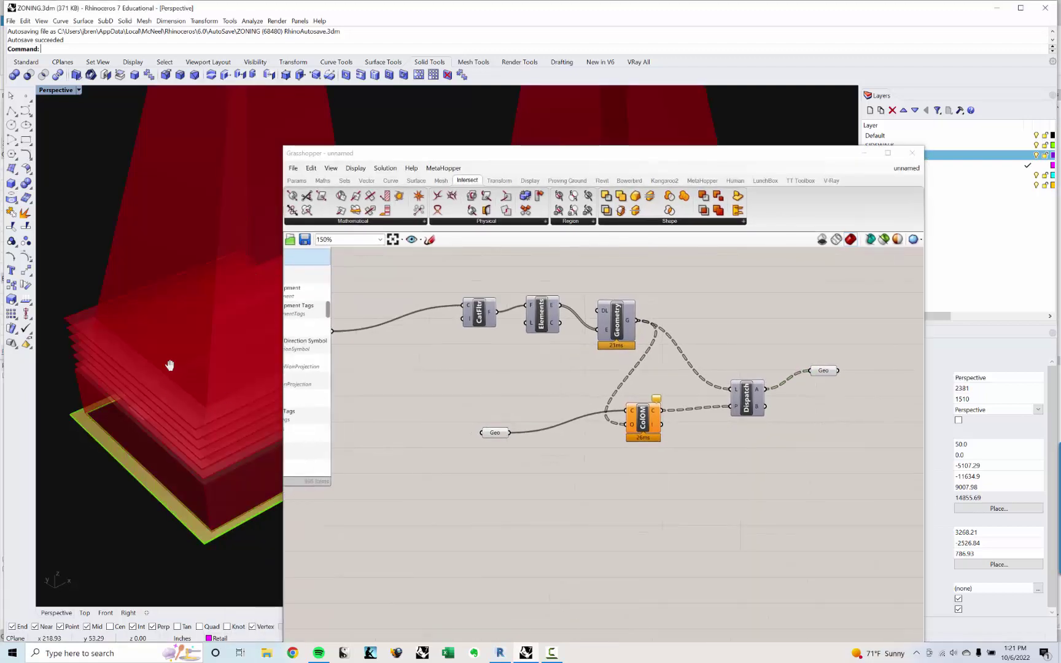
mouse_move(171, 367)
right_down()
mouse_move(166, 313)
mouse_move(157, 379)
right_up()
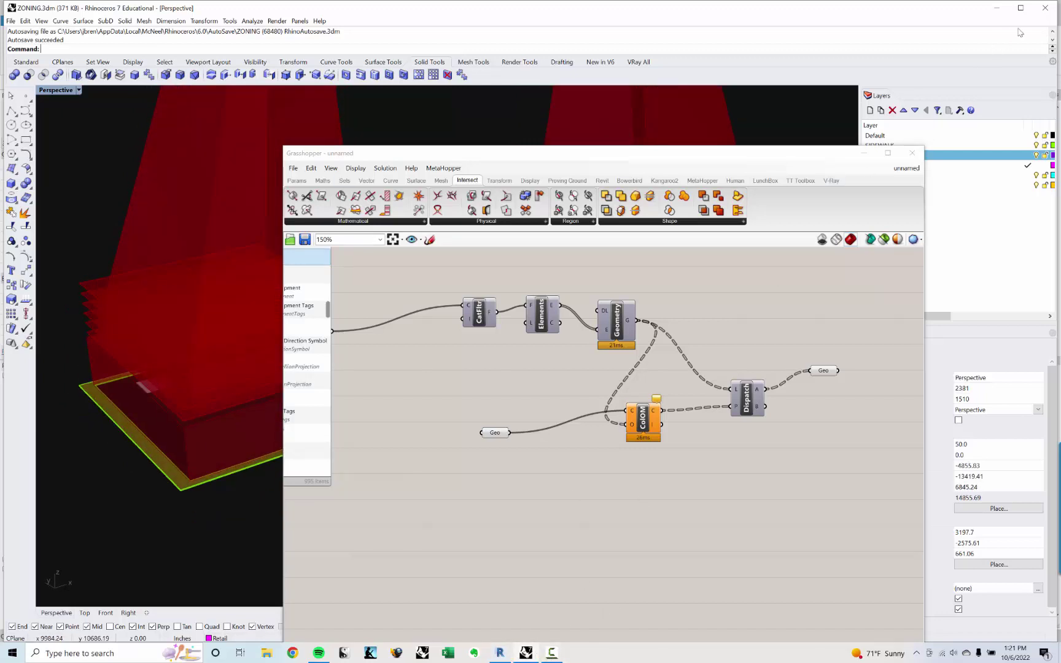
click(997, 8)
shift+middle_drag(460, 336, 542, 645)
scroll(323, 304, up, 3)
mouse_move(545, 659)
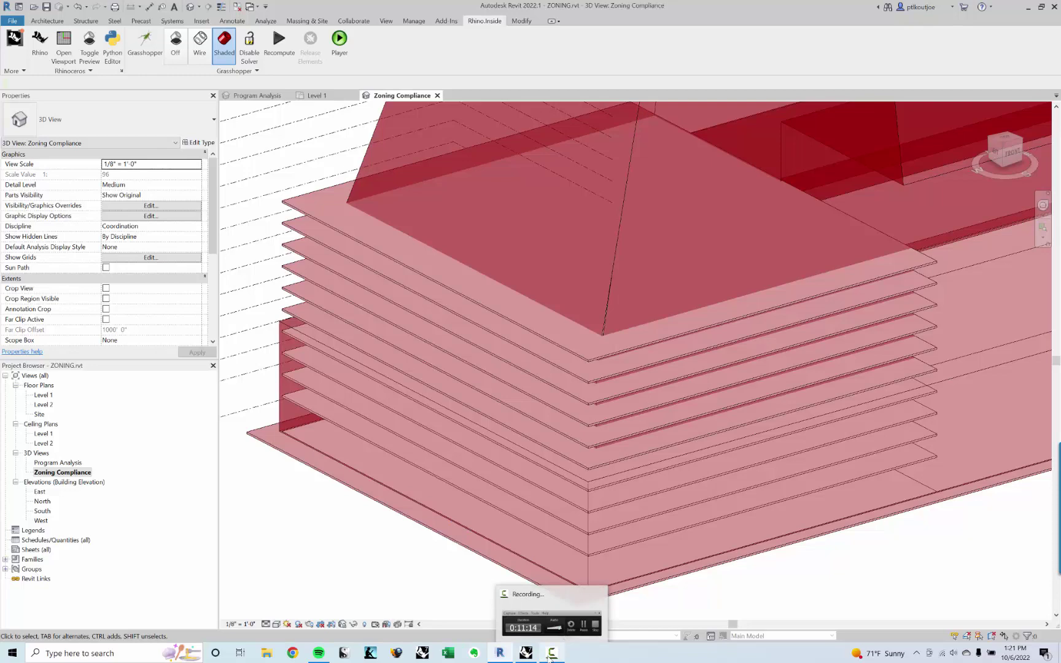
Switch to Rhino and turn off the preview of the zoning envelope's Geometry parameter in Grasshopper.
click(526, 654)
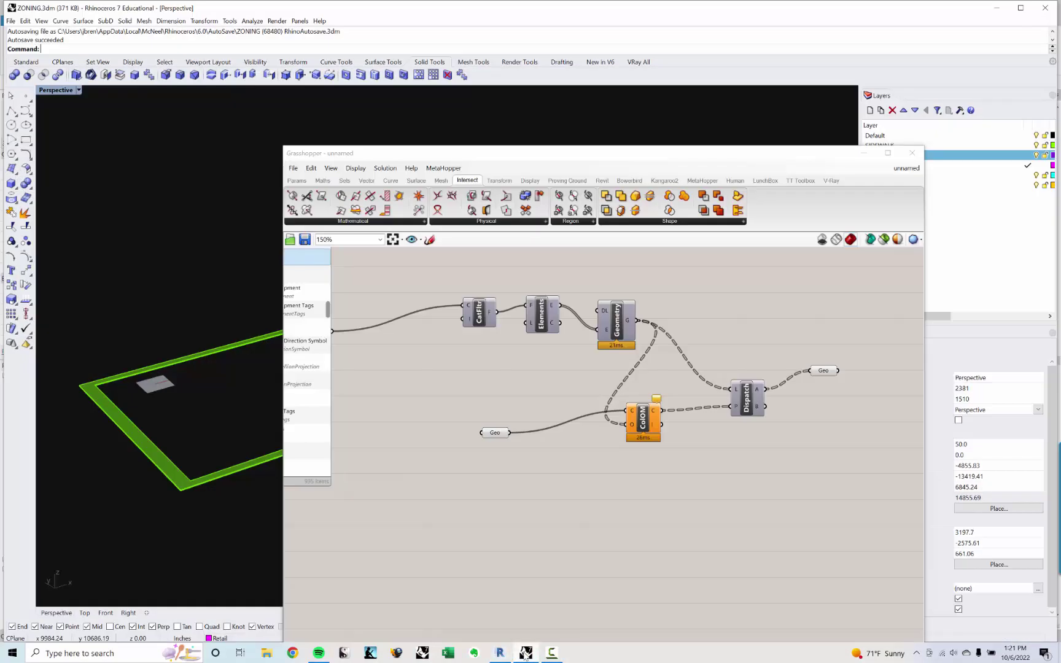
right_drag(521, 382, 507, 406)
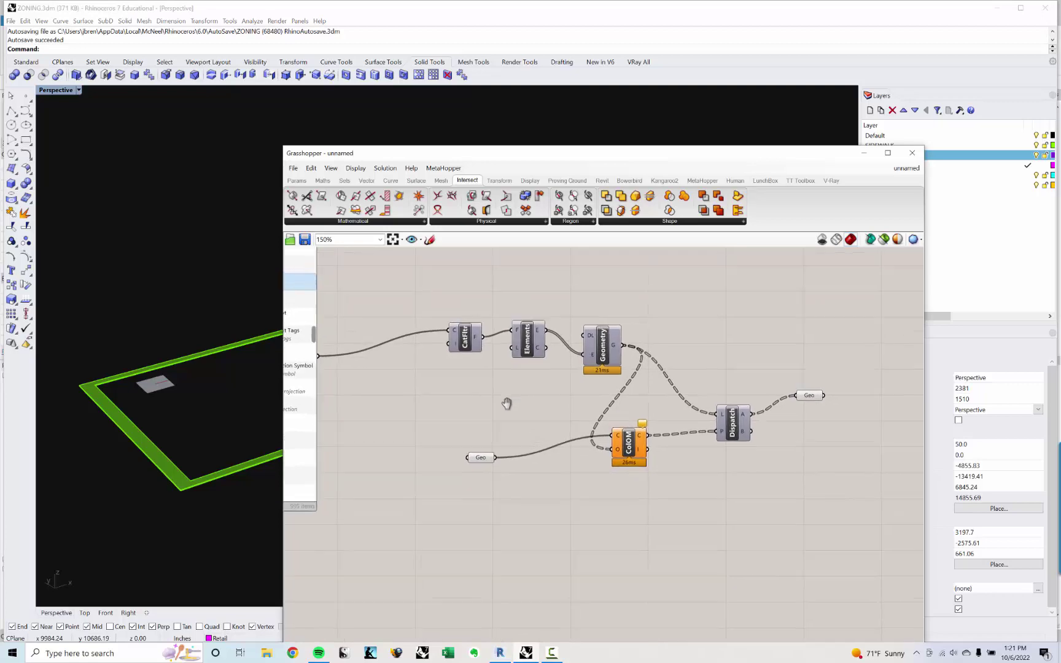
drag(502, 490, 455, 435)
right_click(479, 410)
click(485, 427)
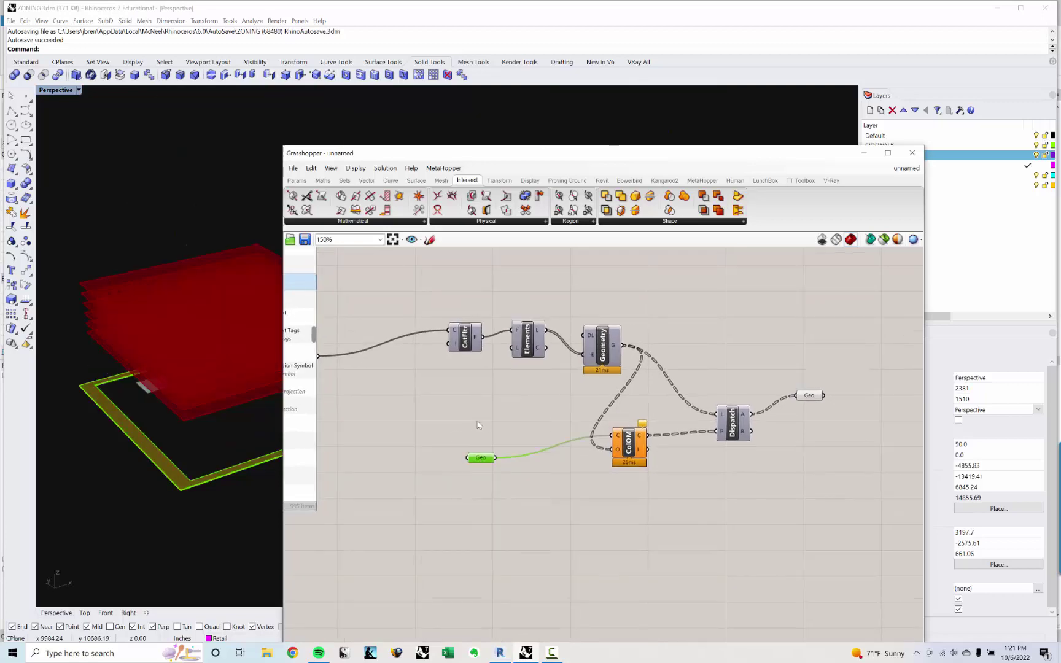
Switch to Revit and examine the highlighted non-compliant floors in the Zoning Compliance view without the envelope preview.
click(482, 426)
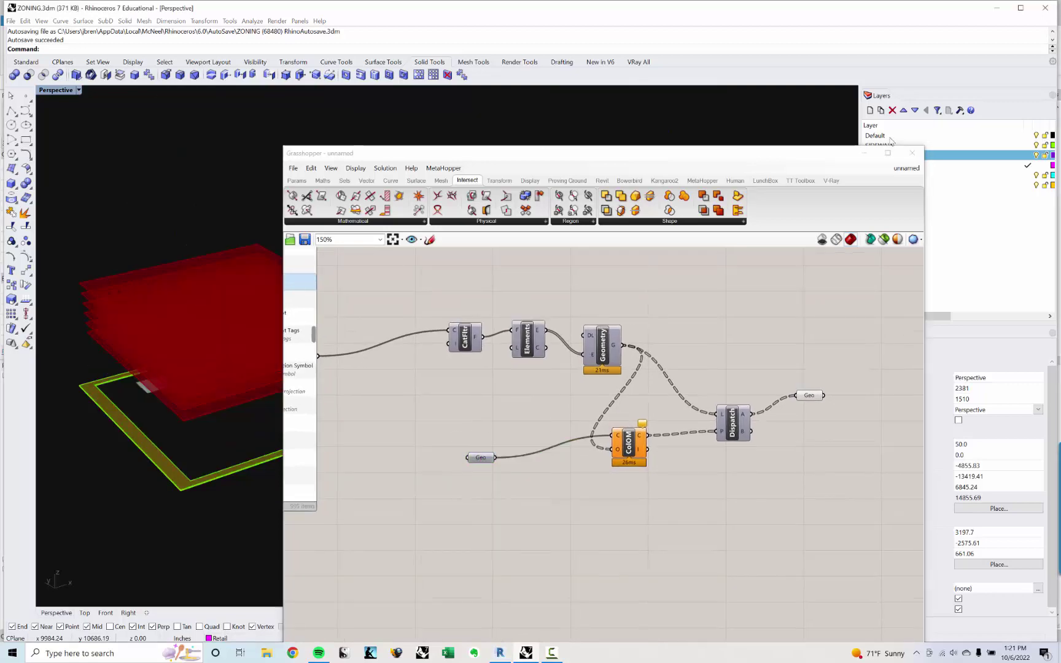
click(538, 654)
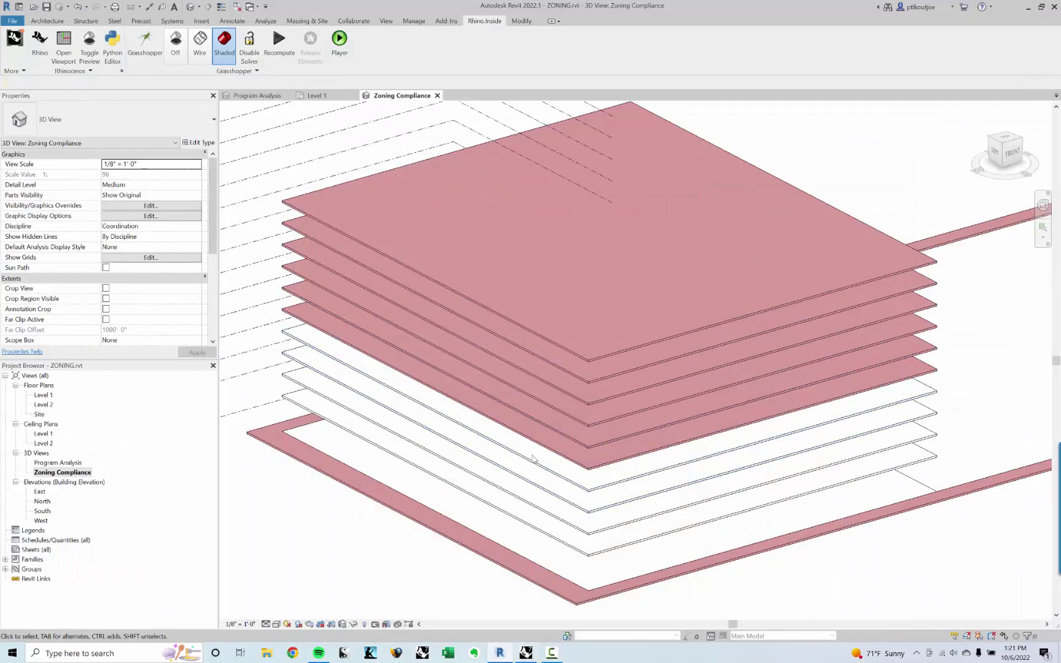
shift+middle_drag(443, 277, 577, 344)
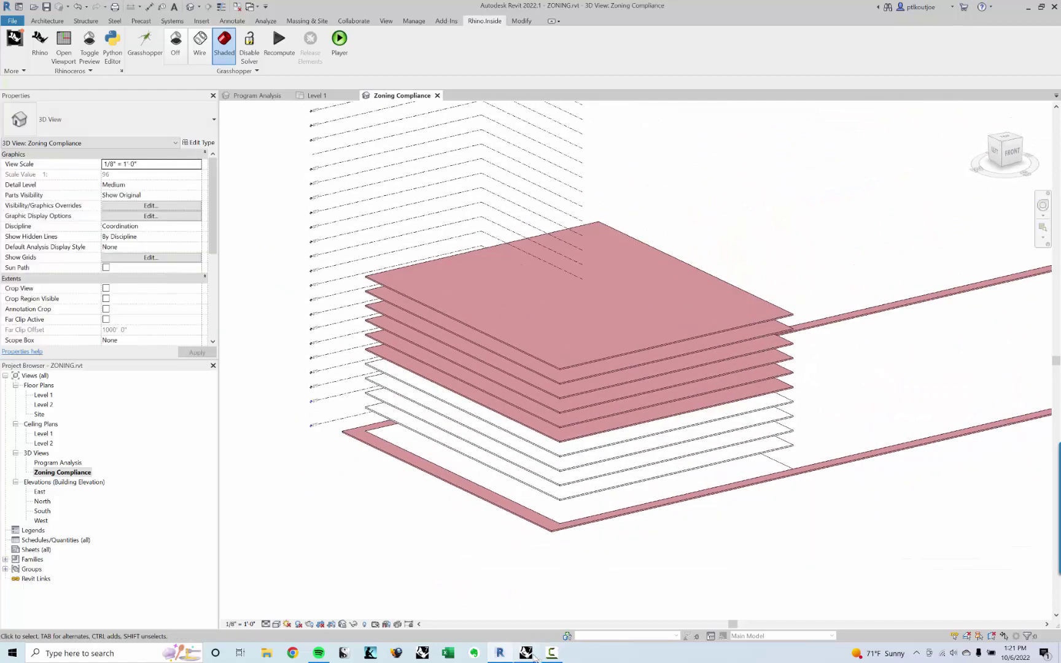
Switch to Rhino, turn the preview of the zoning envelope's Geometry parameter back on in Grasshopper, and return to Revit.
mouse_move(535, 657)
click(526, 653)
right_click(485, 458)
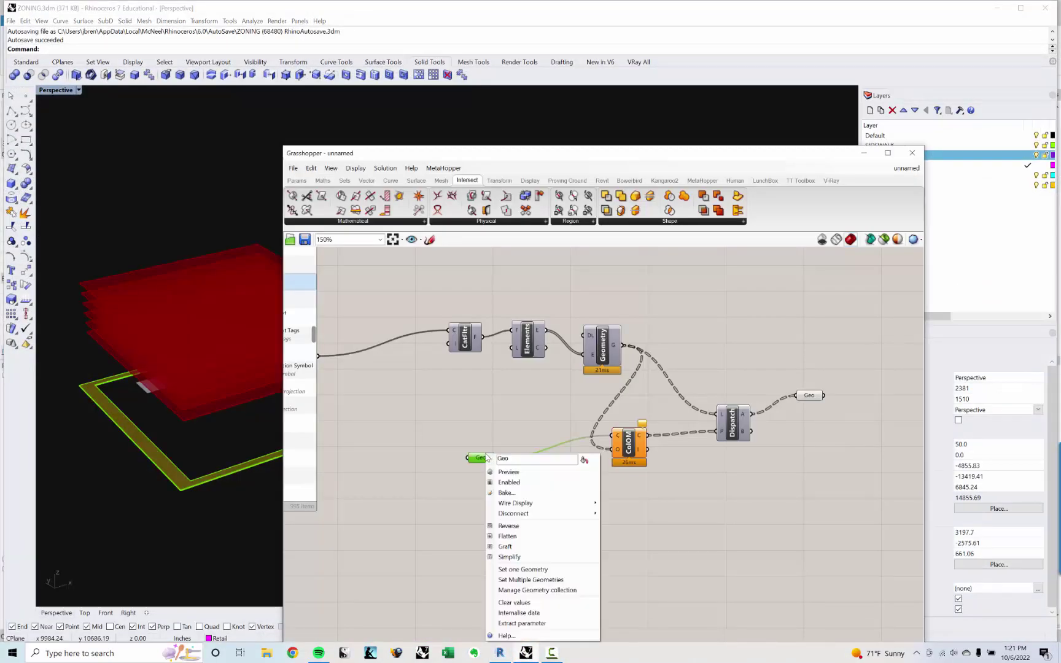
click(506, 471)
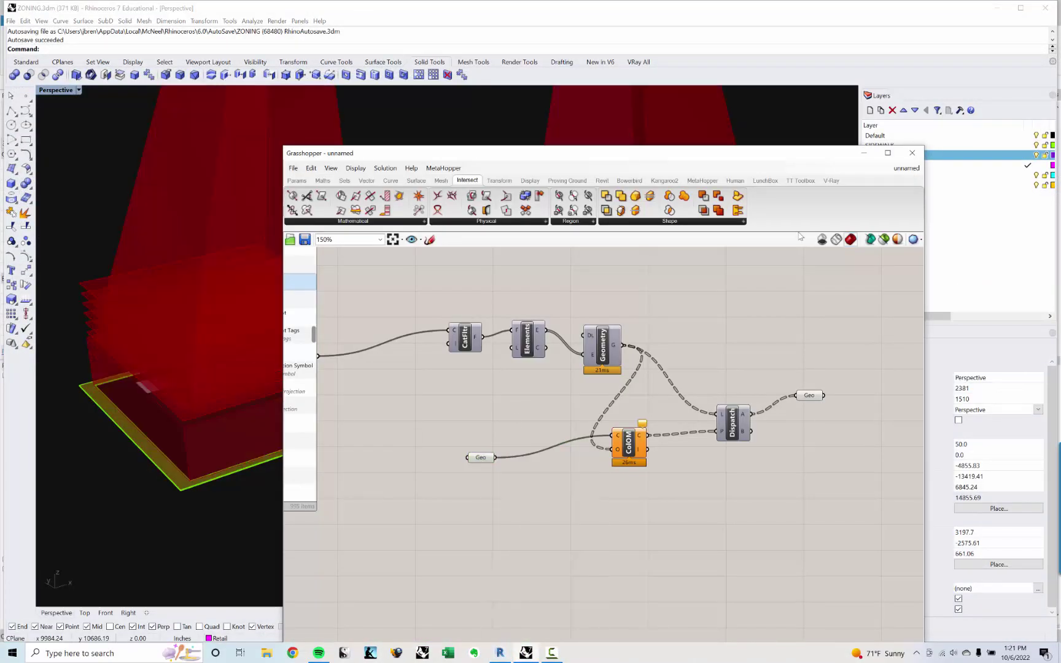
click(859, 155)
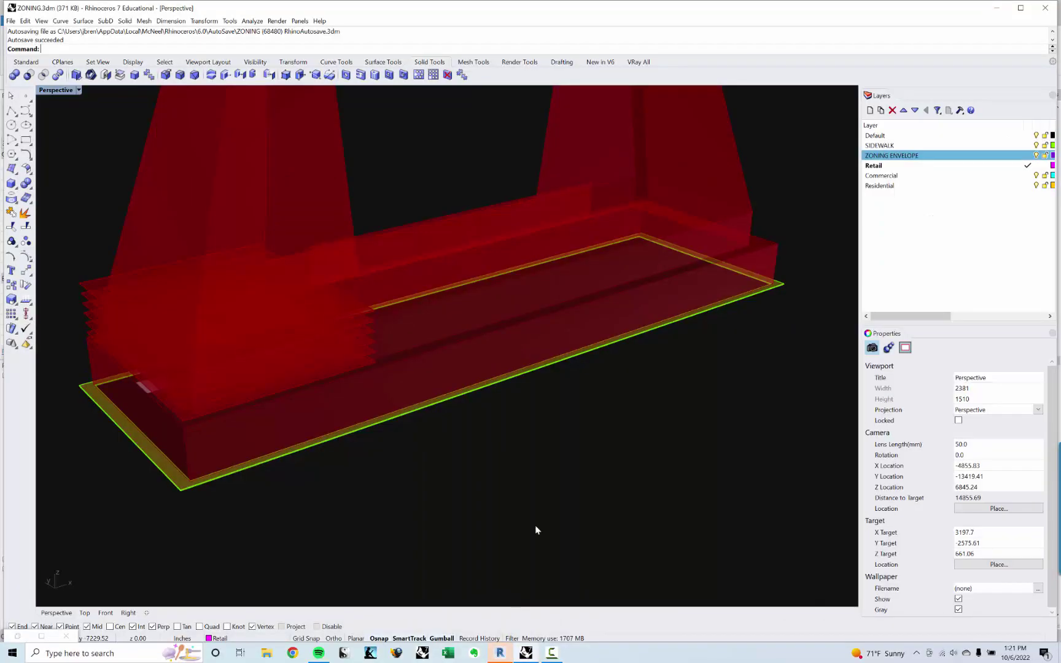
click(1001, 7)
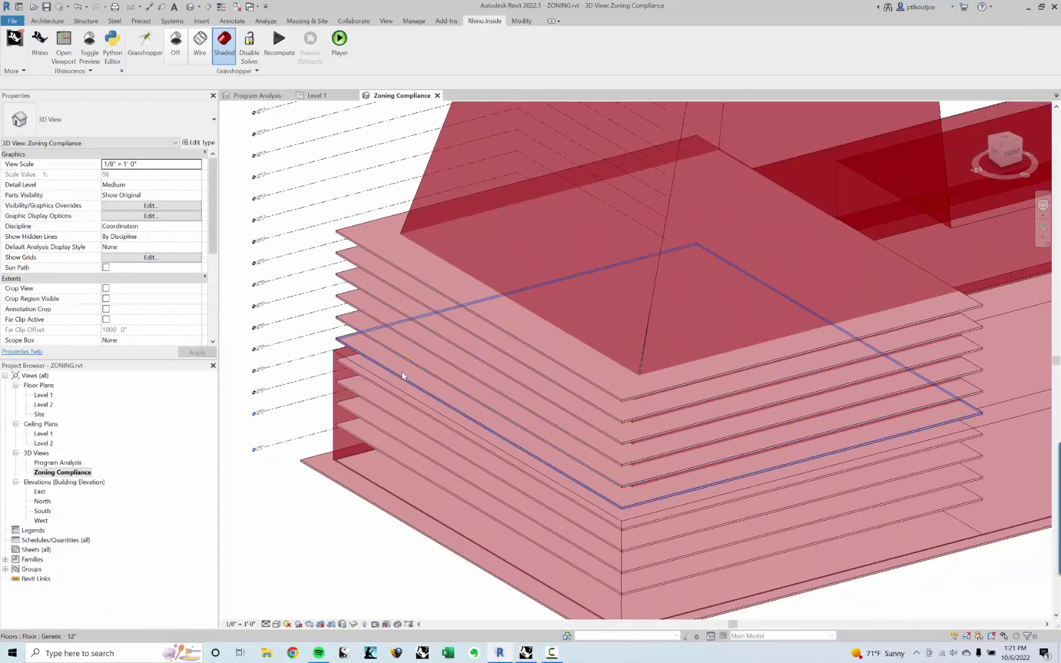
Edit the Level 6 floor's boundary from the front view, moving its left edge 20'-0" inward inside the zoning envelope, and finish the sketch.
click(402, 376)
double_click(396, 373)
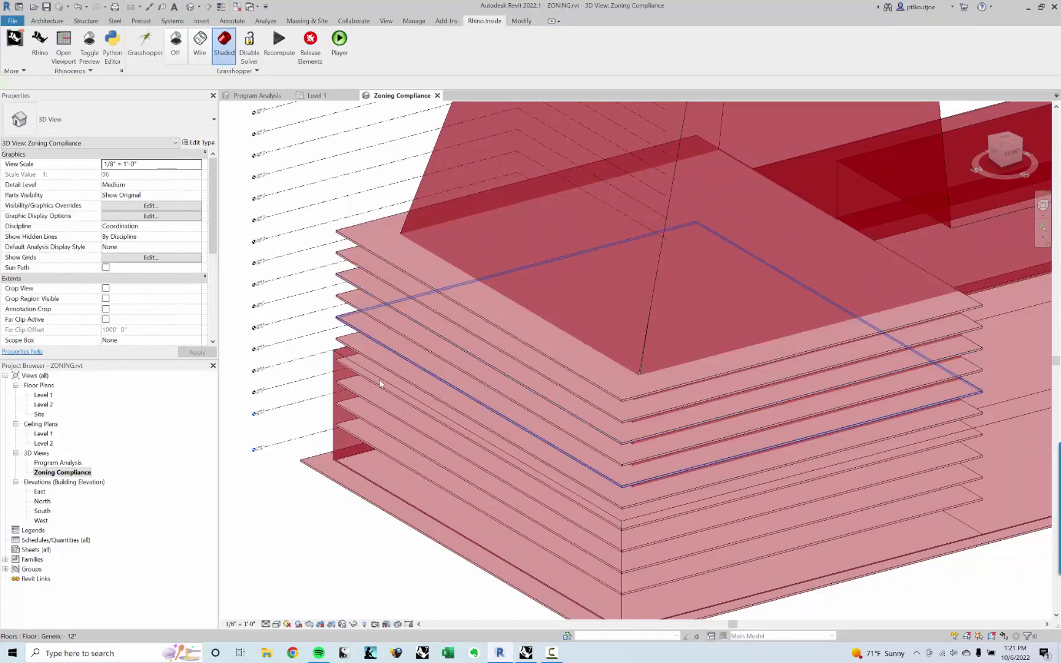
scroll(462, 415, up, 2)
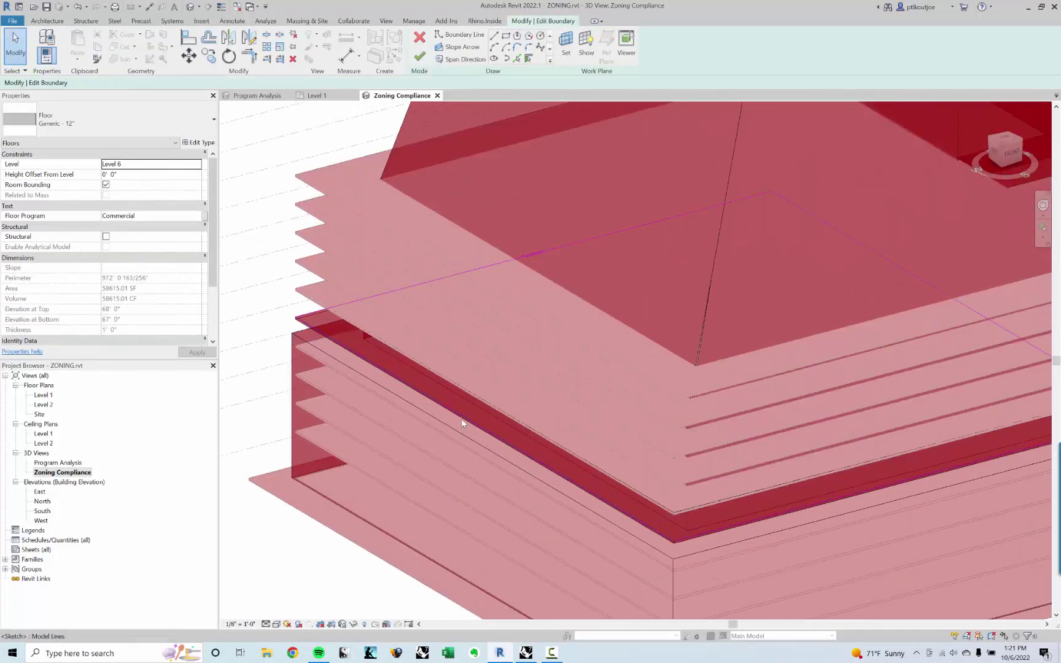
click(1012, 157)
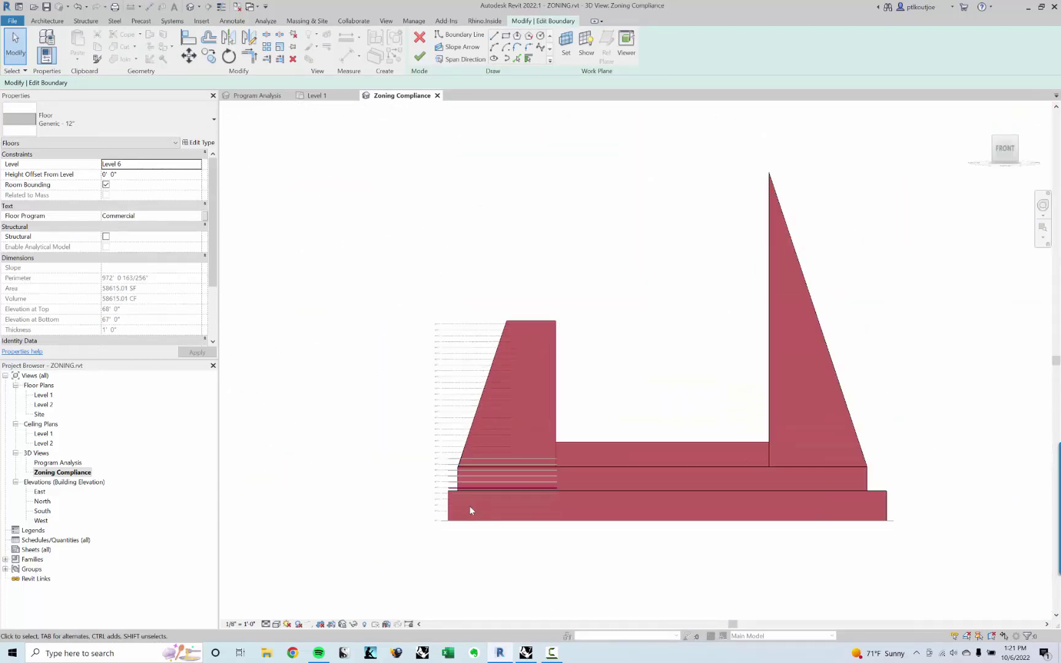
scroll(469, 506, up, 10)
mouse_move(385, 385)
mouse_down()
mouse_move(486, 459)
mouse_move(482, 441)
mouse_up()
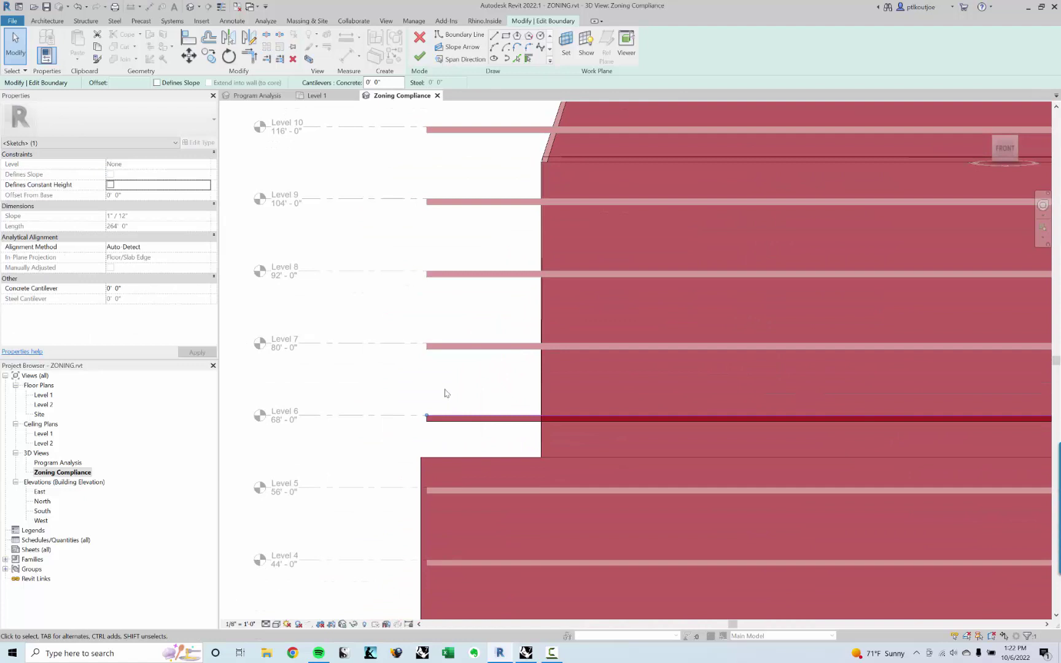
click(188, 57)
click(444, 377)
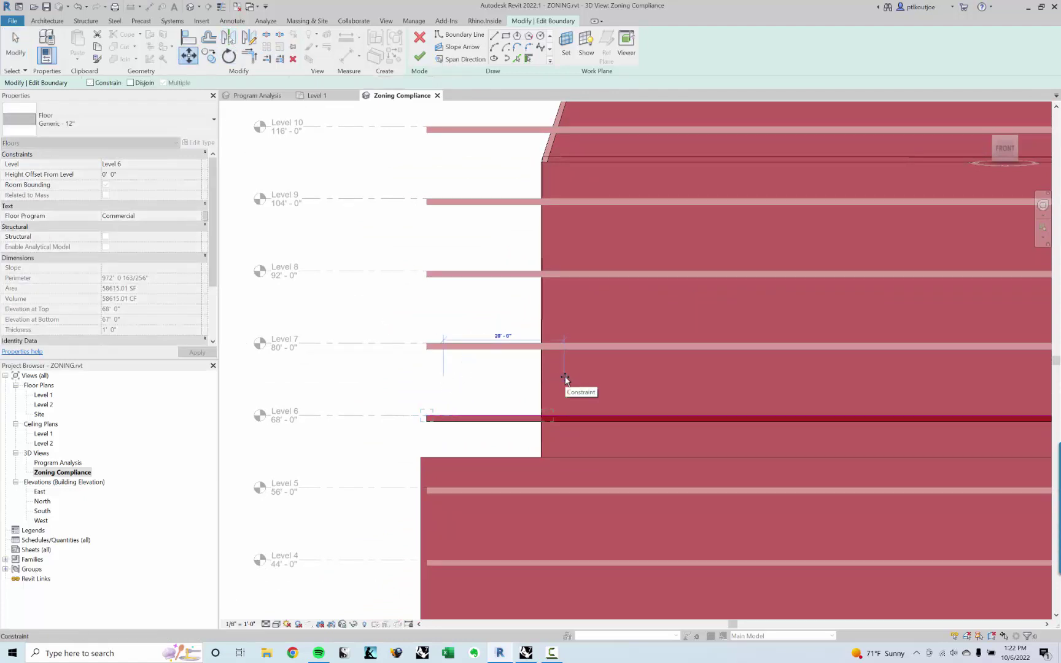
click(565, 377)
click(489, 371)
click(420, 56)
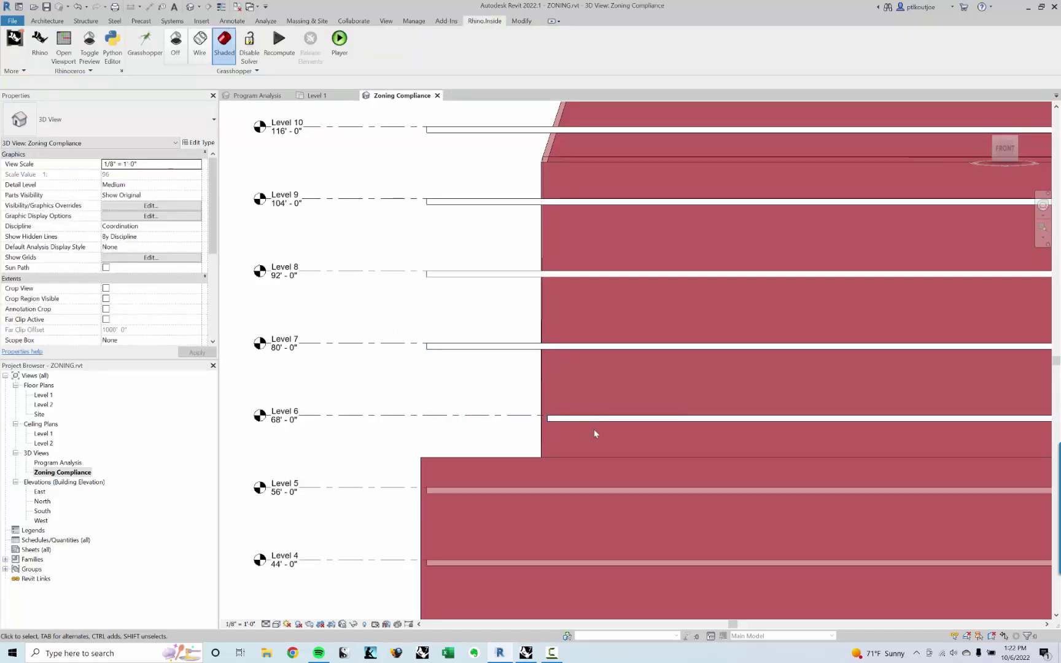
Reopen the Level 6 floor's boundary and, from the left view, move its front edge inside the envelope, shortening the side to 240'-0".
mouse_move(594, 434)
shift+middle_down()
mouse_move(481, 345)
mouse_move(562, 426)
mouse_move(533, 376)
mouse_move(766, 490)
mouse_move(785, 526)
shift+middle_up()
double_click(785, 525)
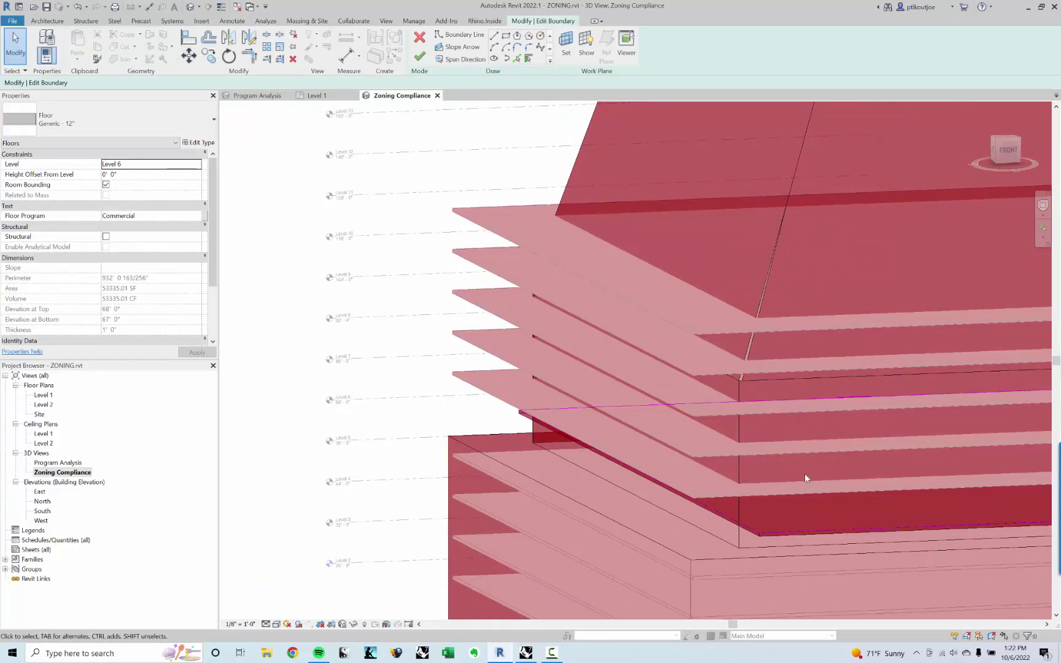
scroll(804, 473, down, 2)
shift+middle_drag(696, 461, 529, 292)
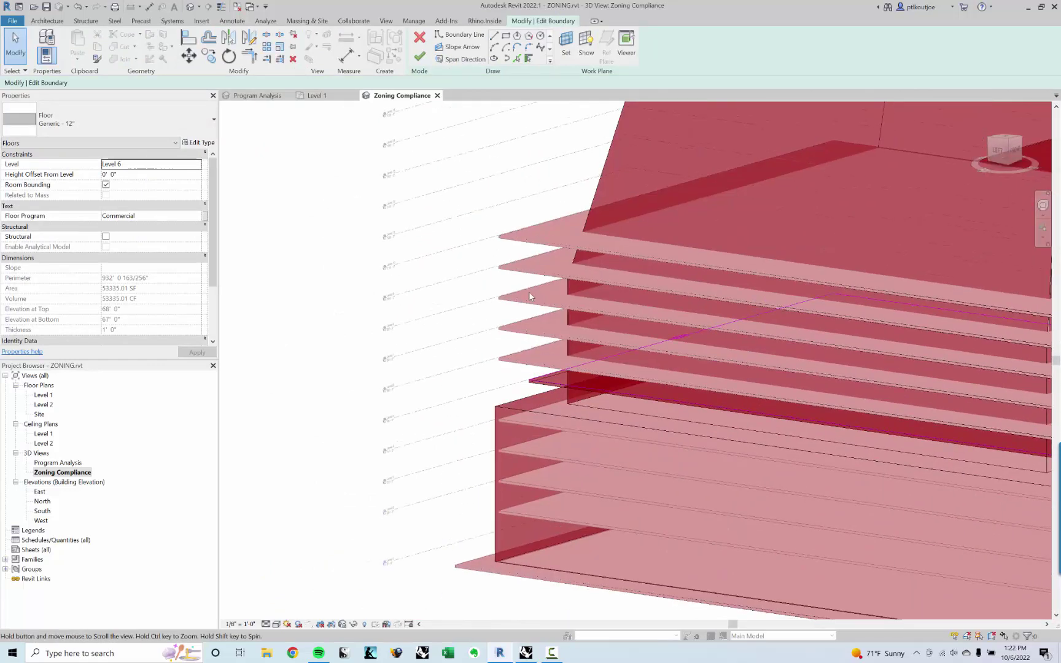
click(998, 149)
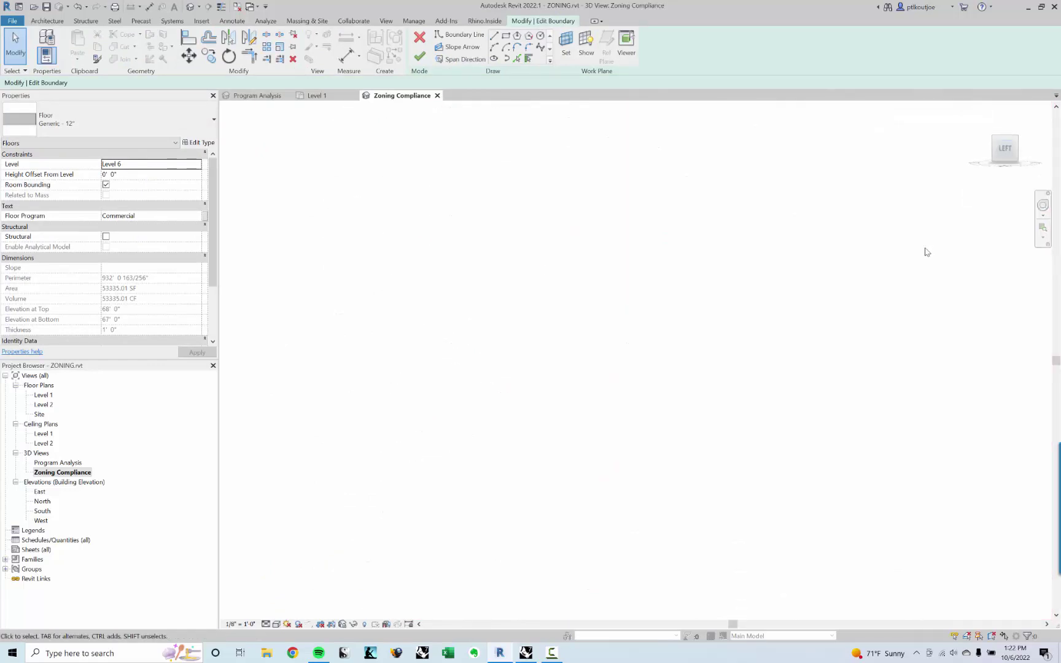
scroll(676, 512, up, 2)
scroll(749, 467, up, 5)
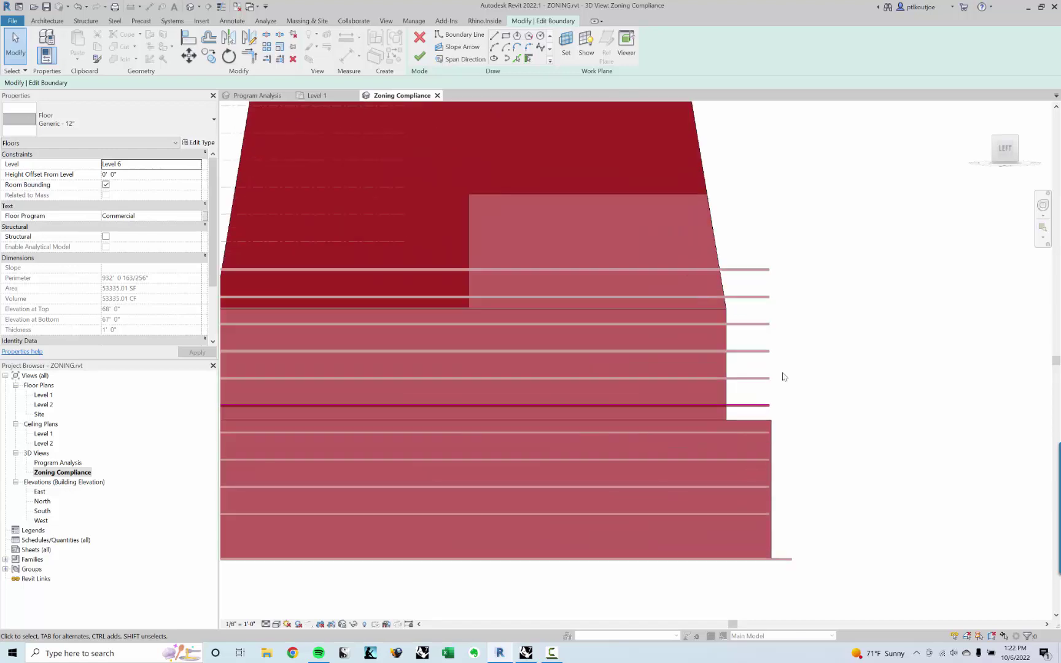
drag(756, 397, 792, 418)
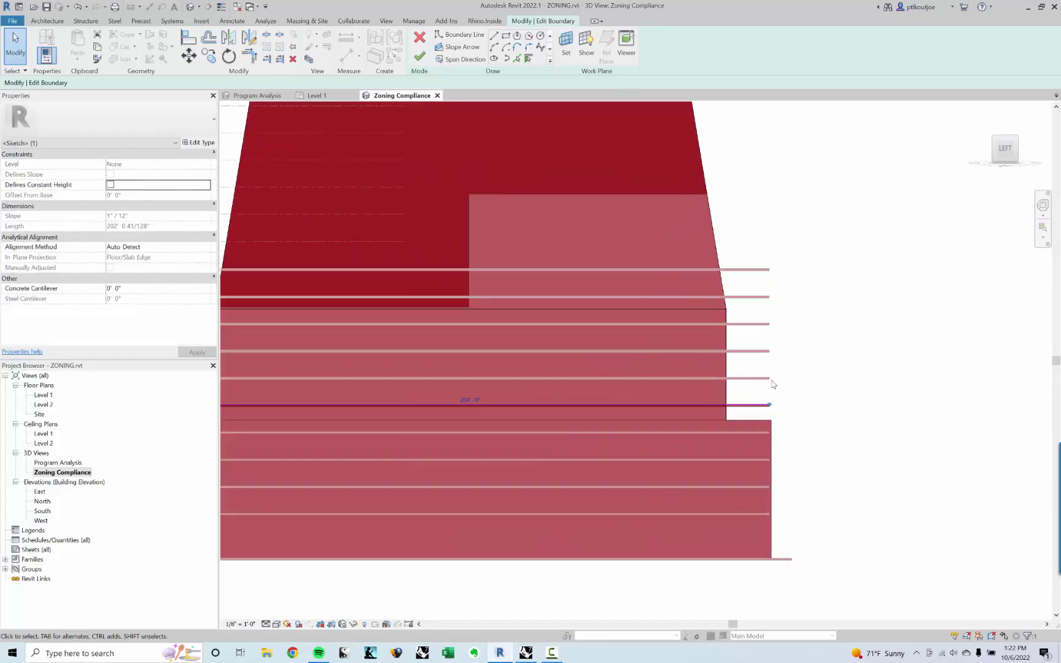
click(192, 60)
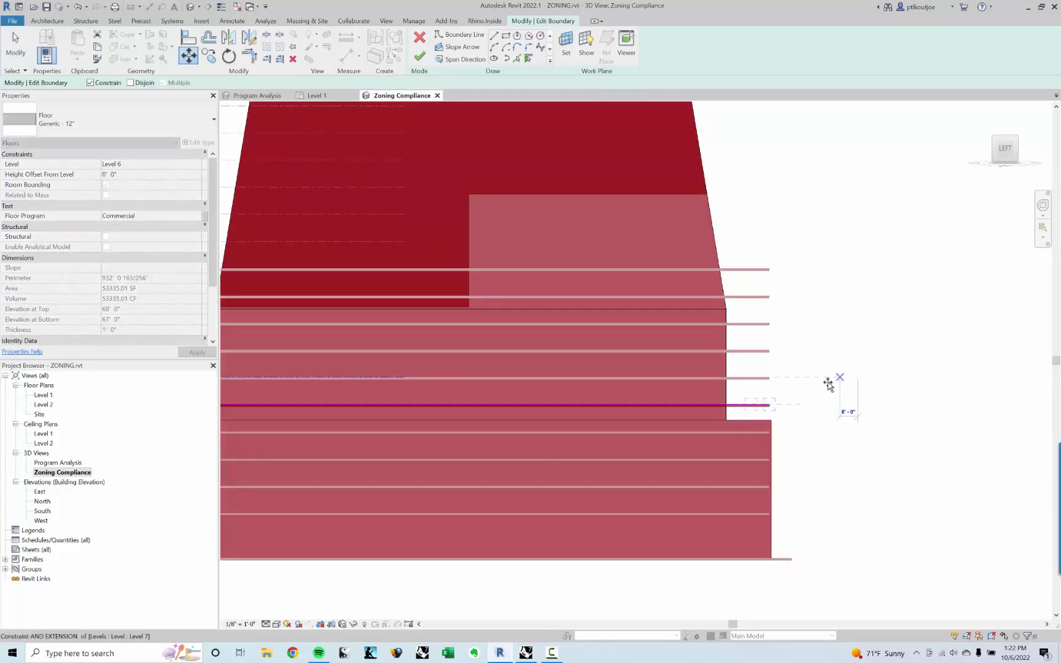
click(804, 378)
Move the rear edge of the Level 6 floor's boundary inward past the envelope's setback line and finish the sketch.
middle_drag(411, 422, 542, 395)
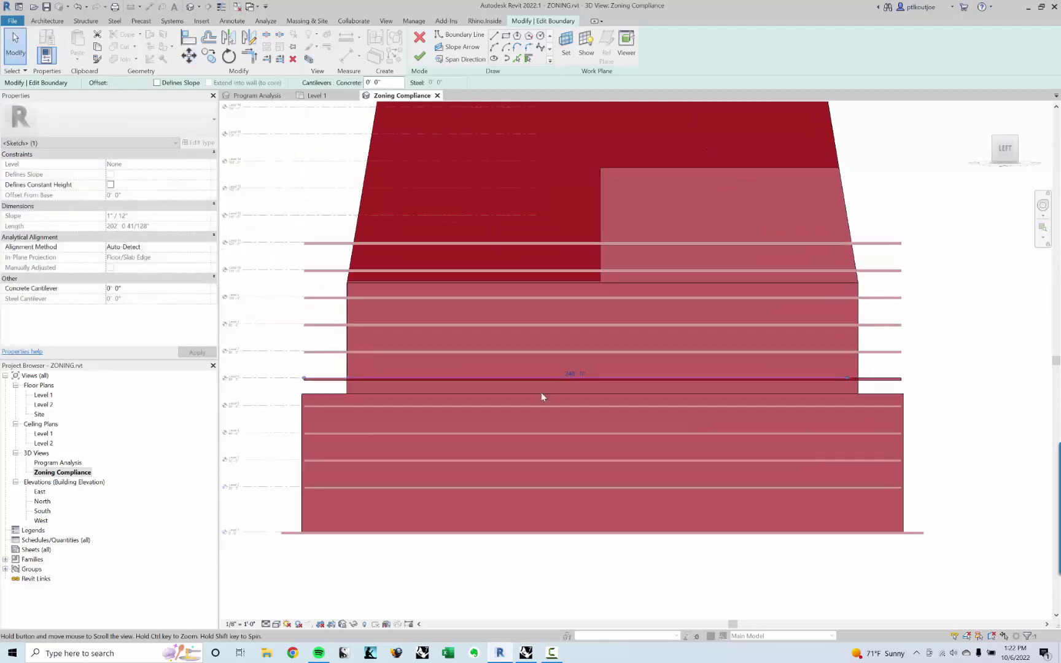
scroll(319, 375, up, 1)
drag(277, 366, 334, 406)
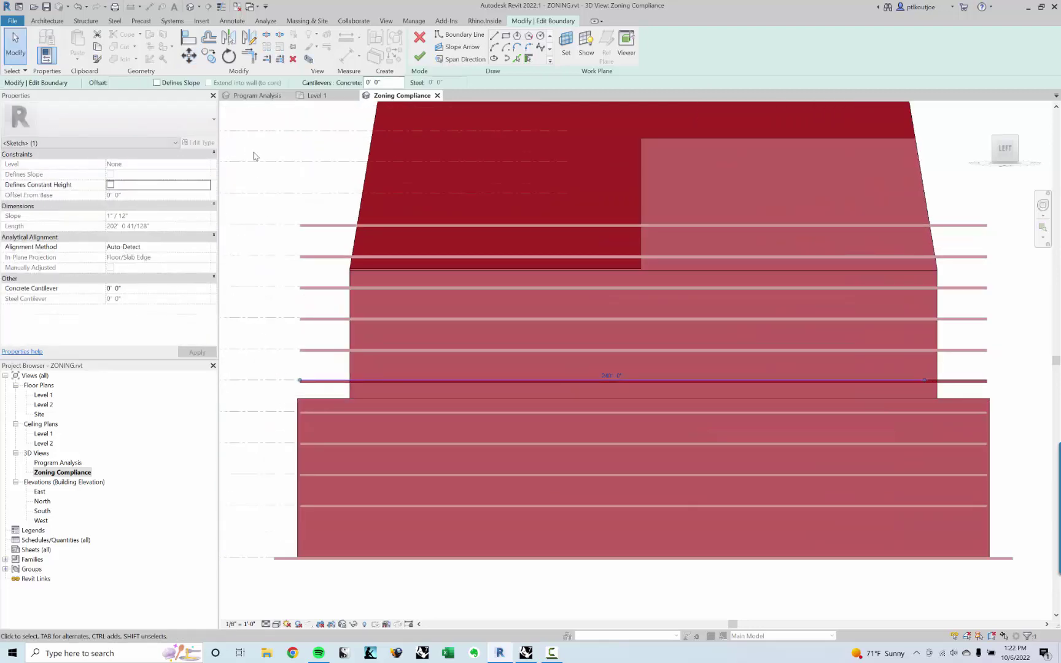
middle_drag(433, 365, 575, 328)
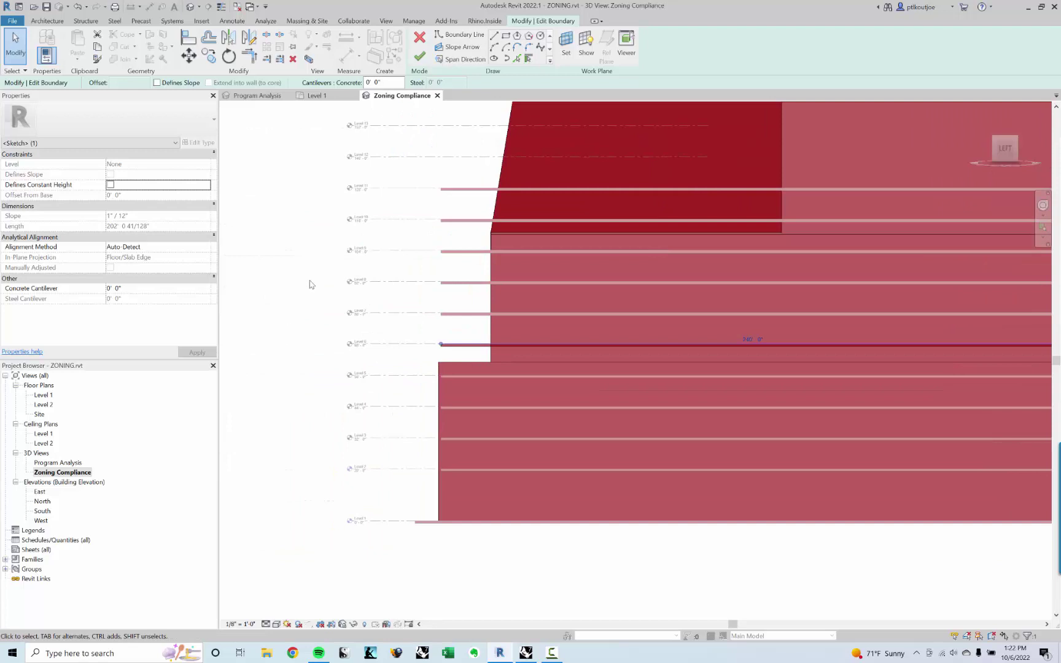
drag(430, 330, 479, 364)
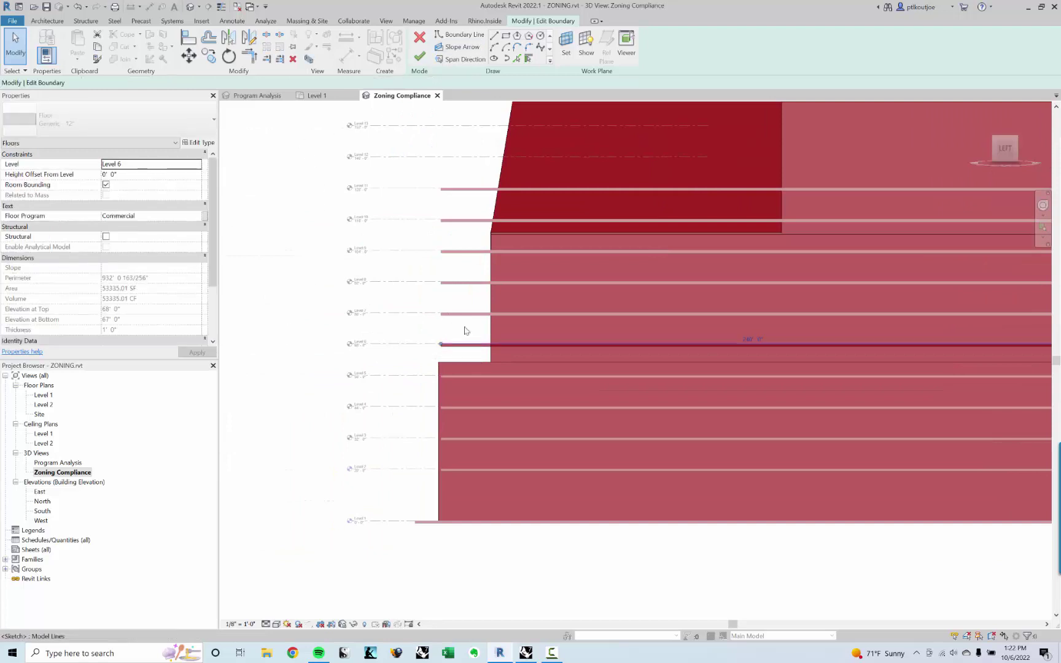
click(200, 63)
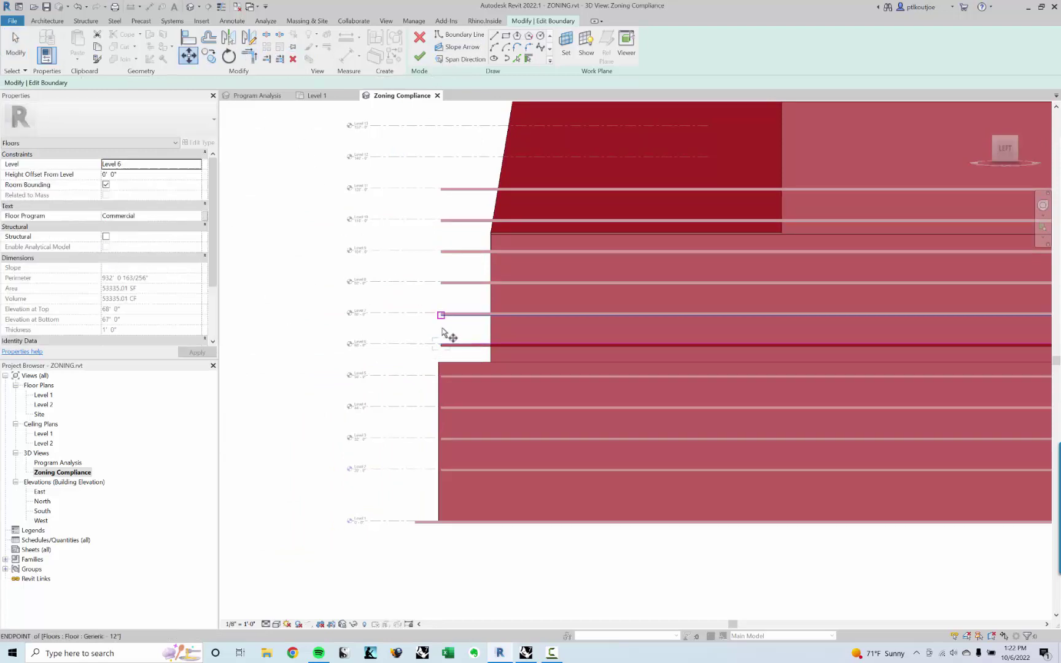
click(496, 337)
click(420, 56)
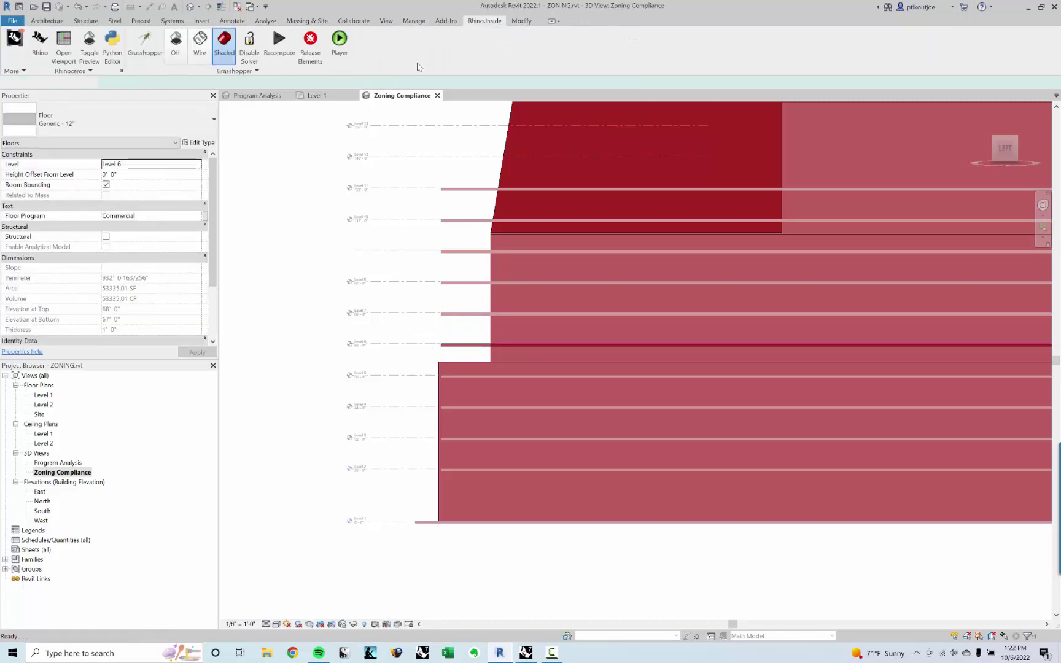
Examine the reshaped Level 6 floor against the envelope from the side, and switch to Rhino to check the Grasshopper definition.
click(293, 296)
middle_drag(724, 360, 440, 367)
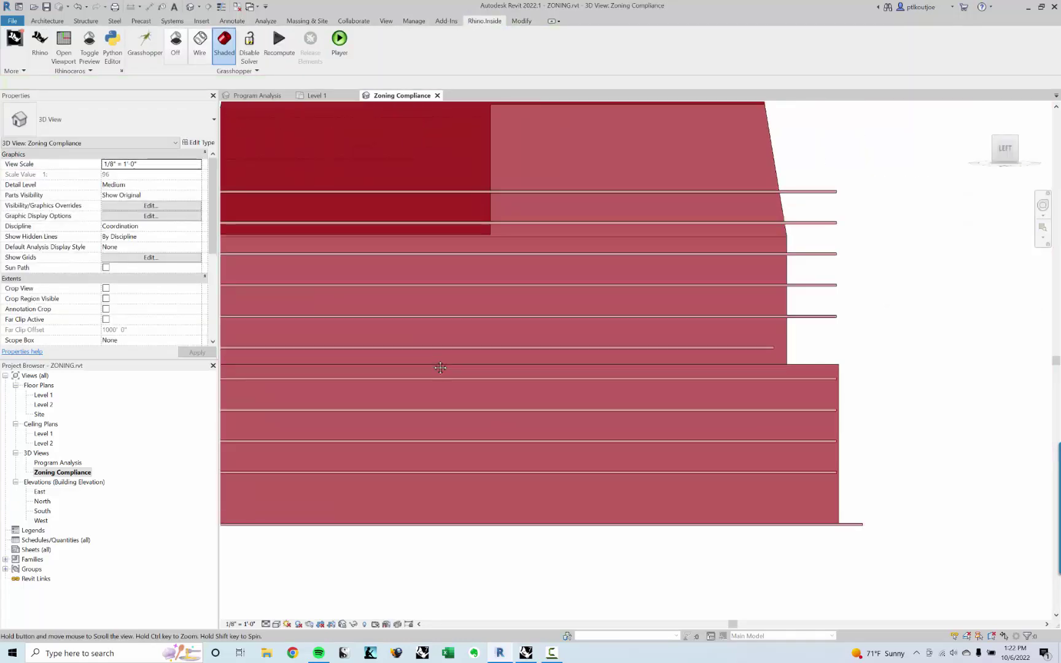
click(525, 654)
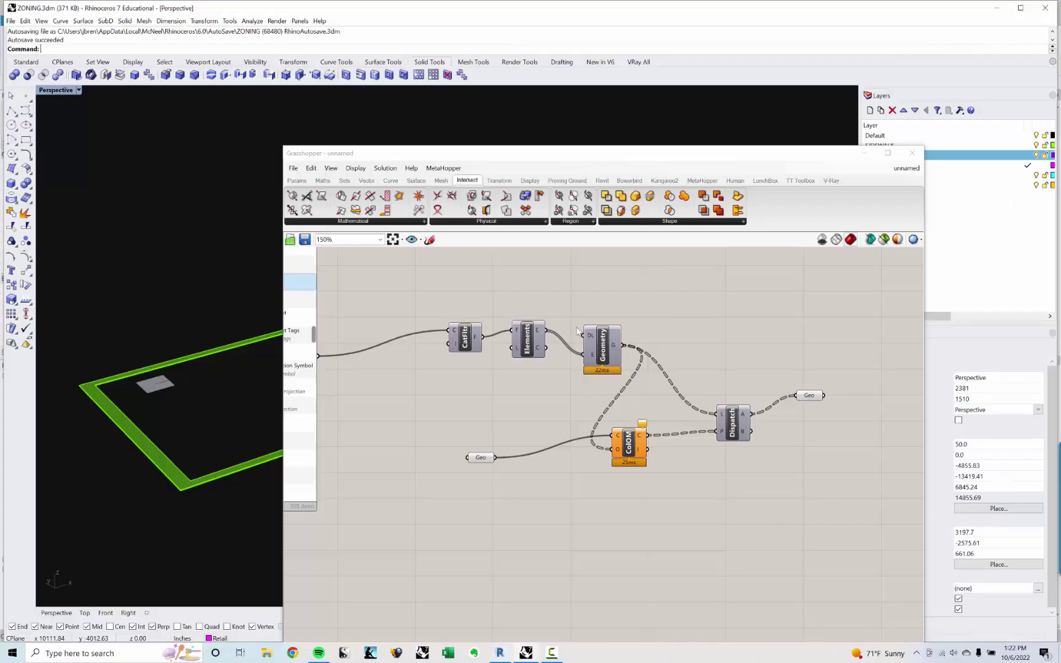
Highlight the Geo parameter fed by the Dispatch component and examine which floors collide with the zoning envelope in the Rhino viewport.
click(804, 398)
click(739, 332)
shift+right_drag(214, 431, 200, 369)
scroll(198, 396, up, 6)
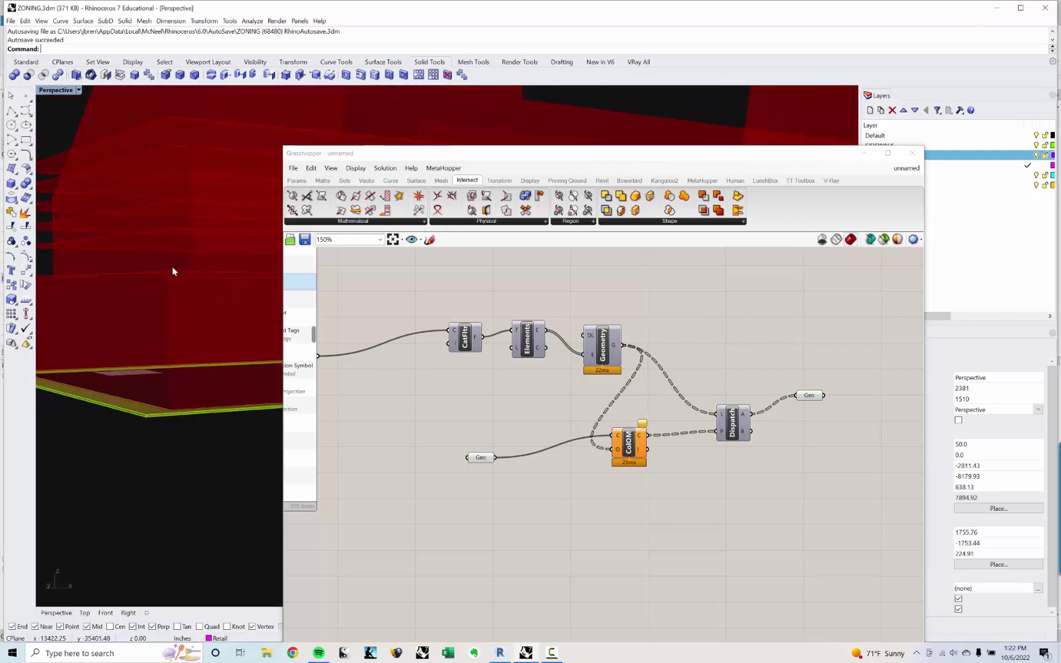
right_drag(173, 271, 172, 282)
drag(836, 425, 753, 351)
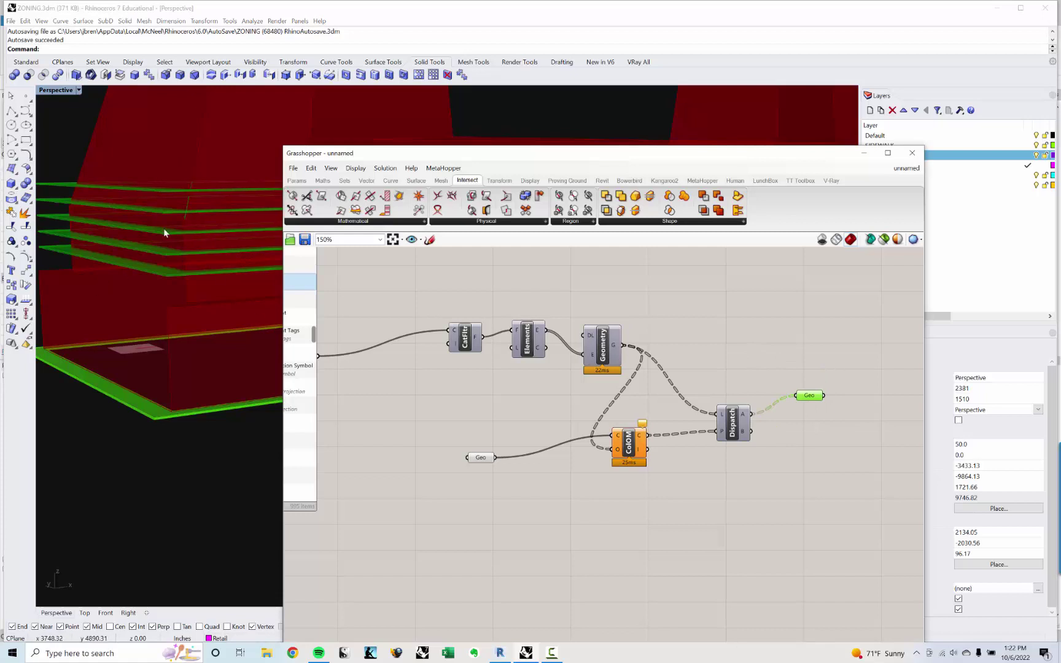
right_drag(163, 228, 238, 401)
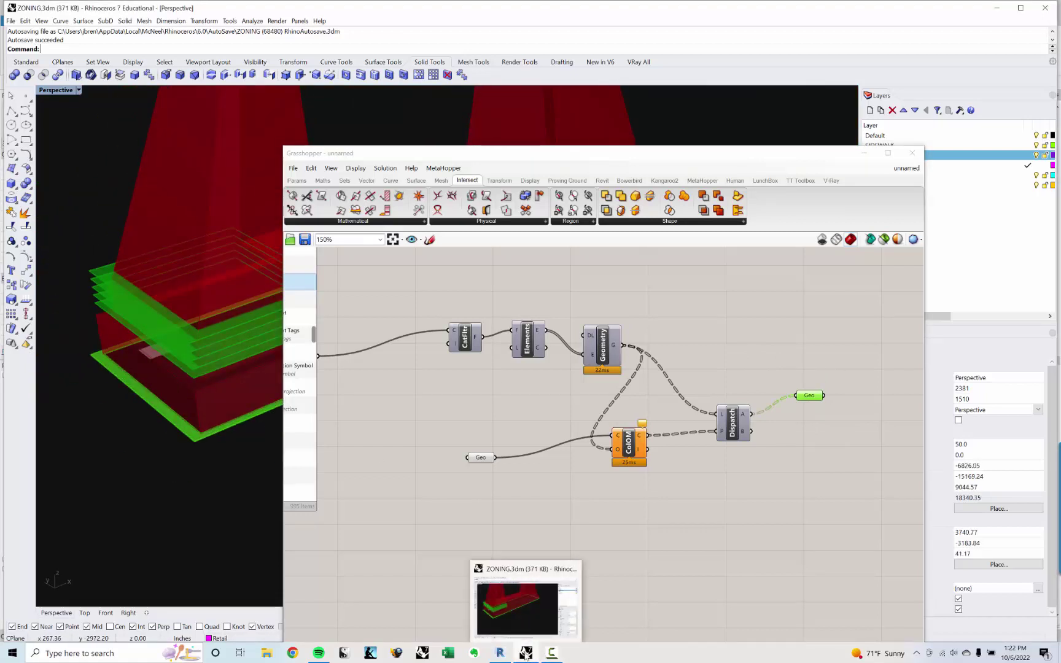
Switch to Revit's Zoning Compliance view and minimize the Rhino window covering it.
click(502, 652)
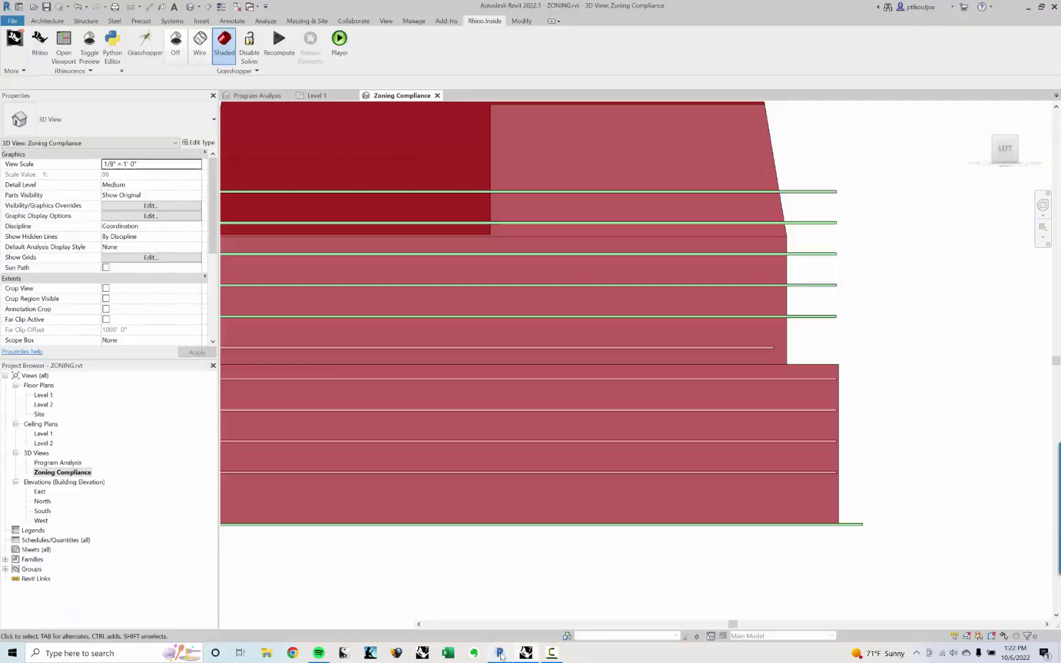
click(501, 655)
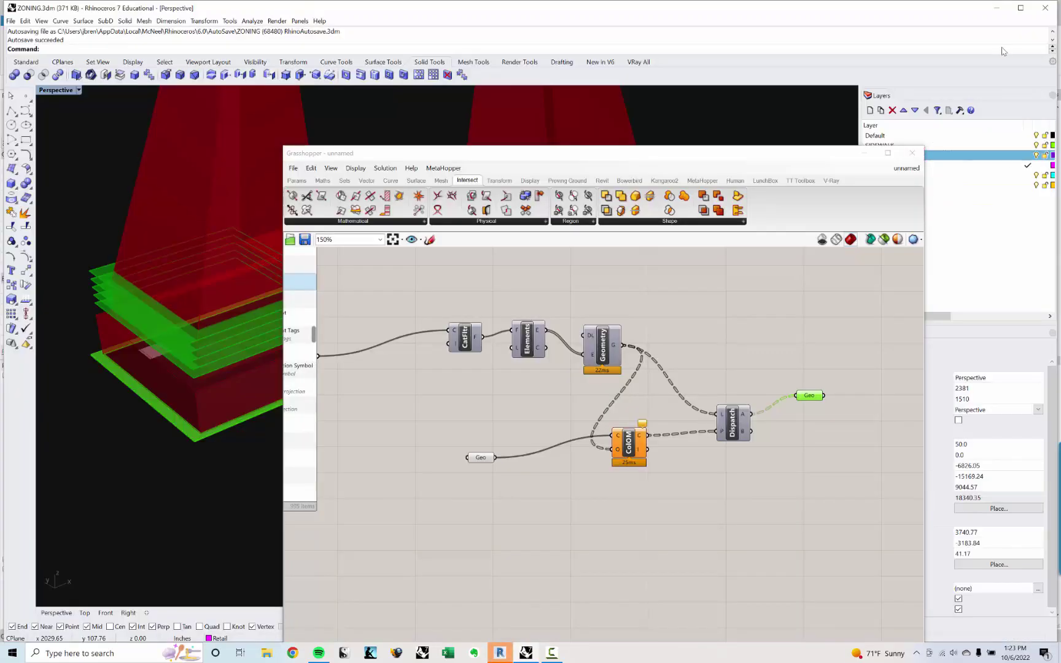
click(991, 10)
scroll(437, 281, down, 4)
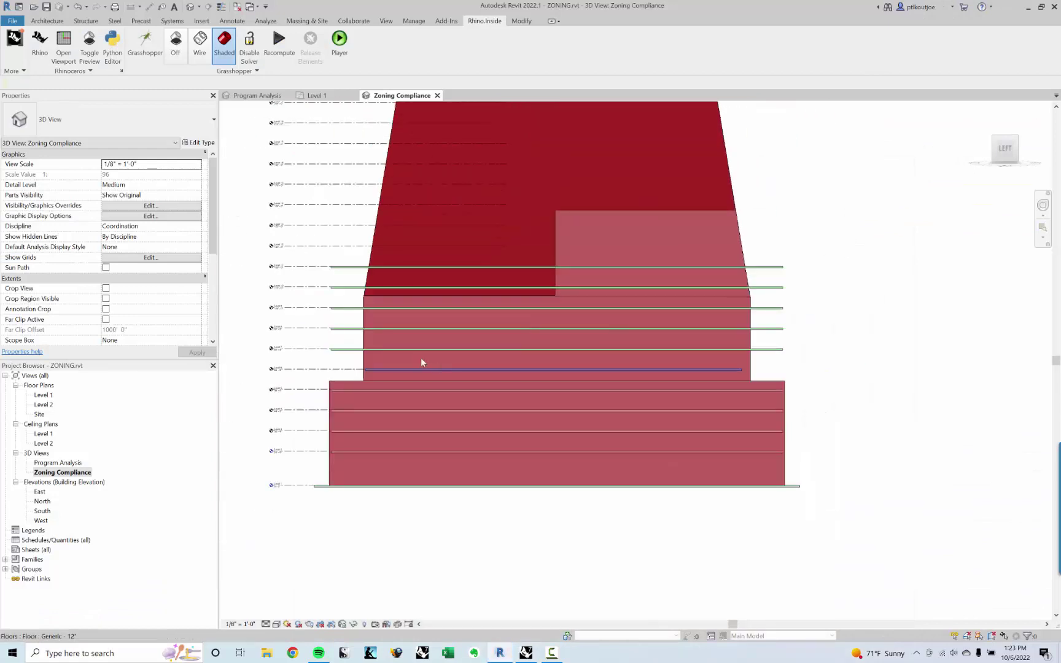
Delete the five oversized floors on Levels 7 to 11 that overhang the zoning envelope.
click(404, 347)
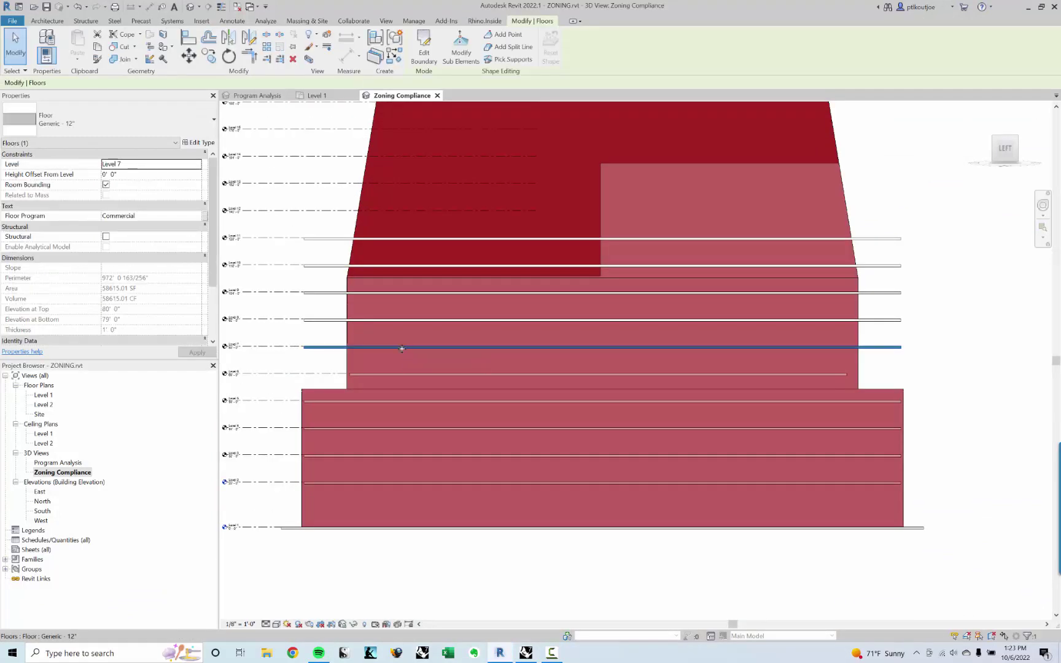
shift+middle_drag(362, 305, 439, 443)
click(439, 443)
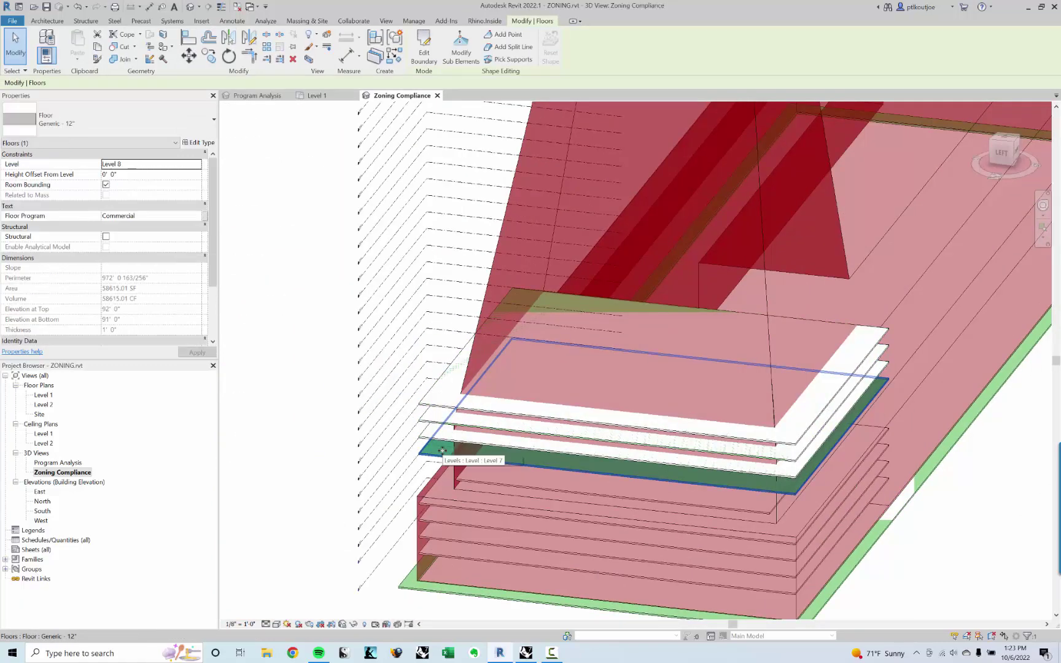
key(Delete)
click(438, 438)
key(Delete)
click(436, 423)
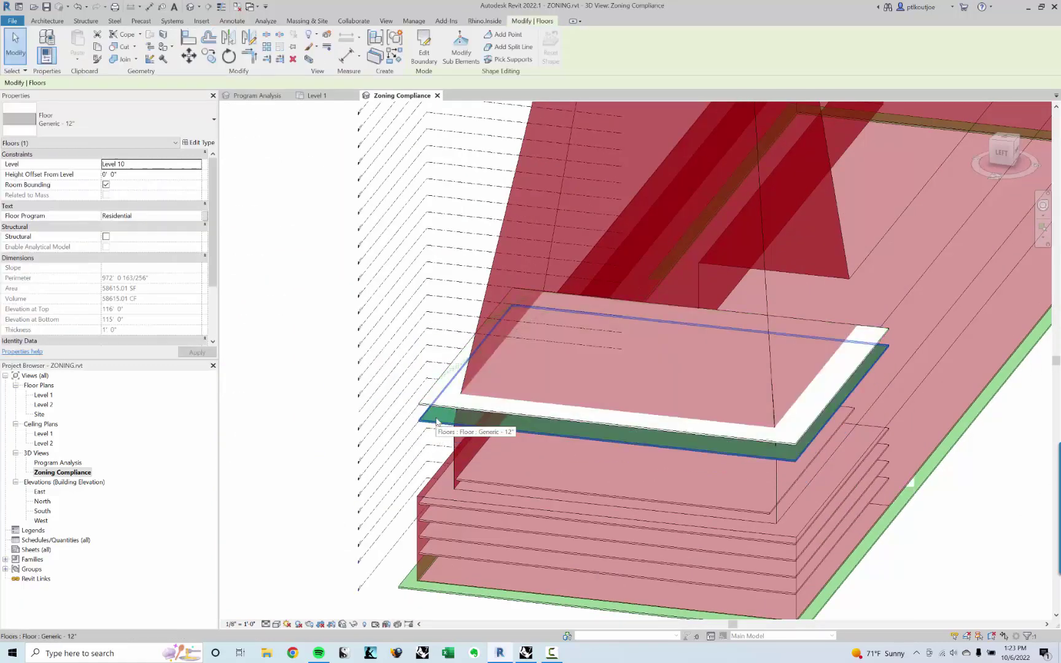
key(Delete)
click(436, 408)
key(Delete)
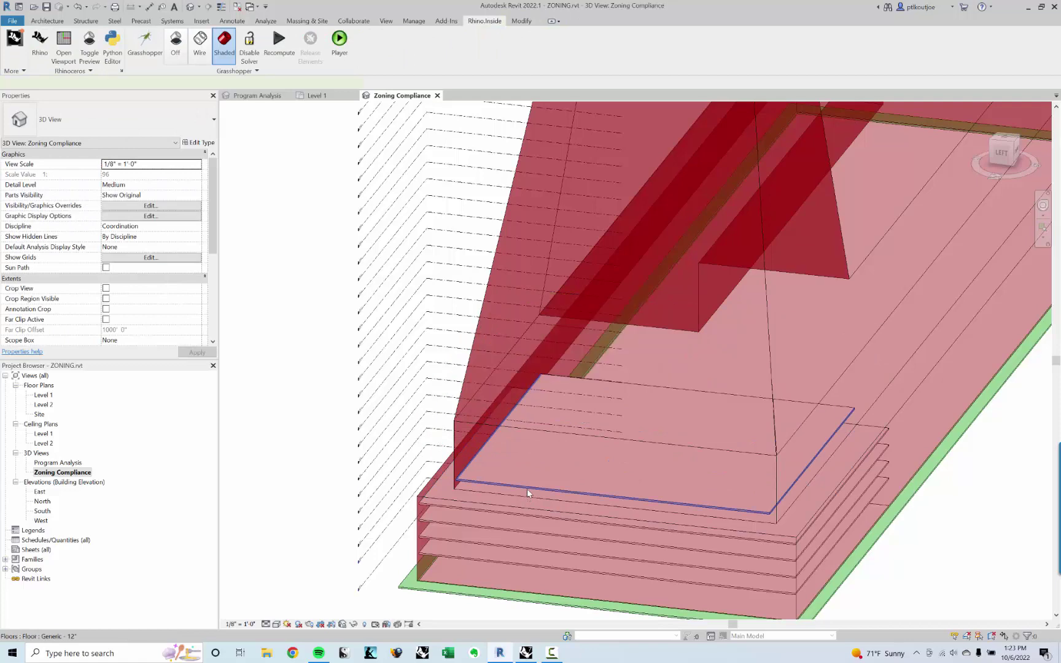
Copy the Level 6 floor vertically onto Levels 7, 8, 9, 10 and 11 as multiple copies.
click(528, 489)
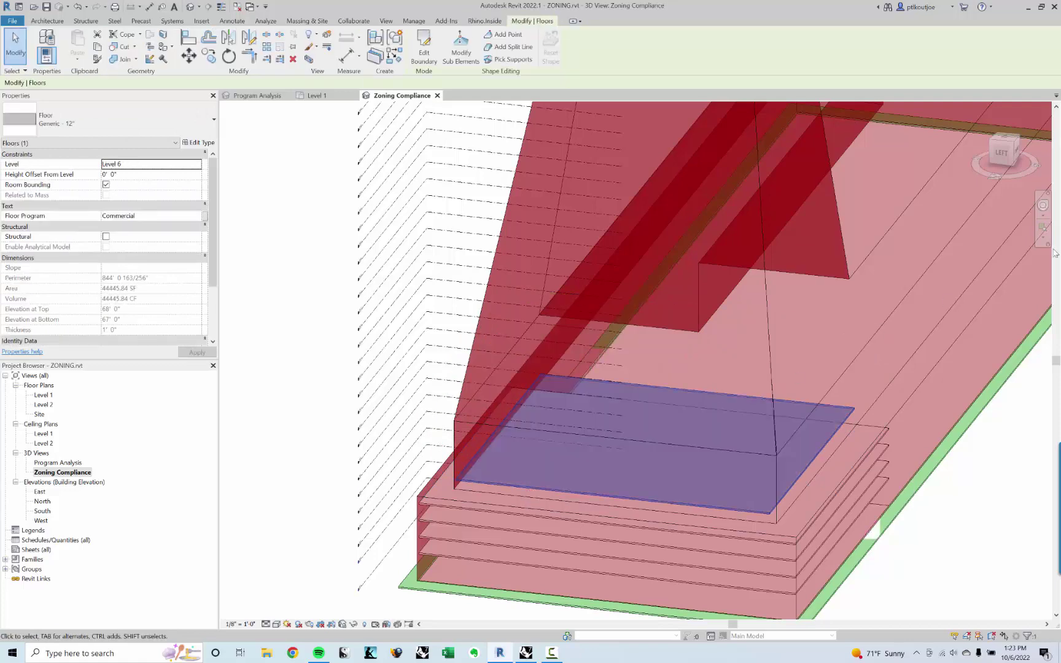
click(1016, 154)
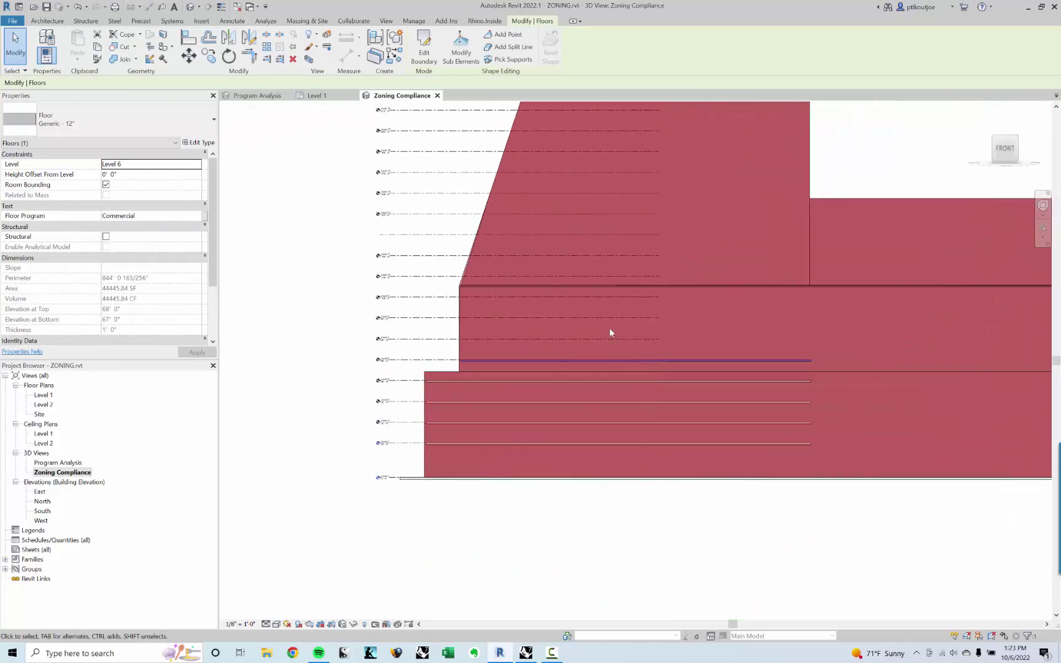
scroll(610, 335, up, 3)
click(209, 55)
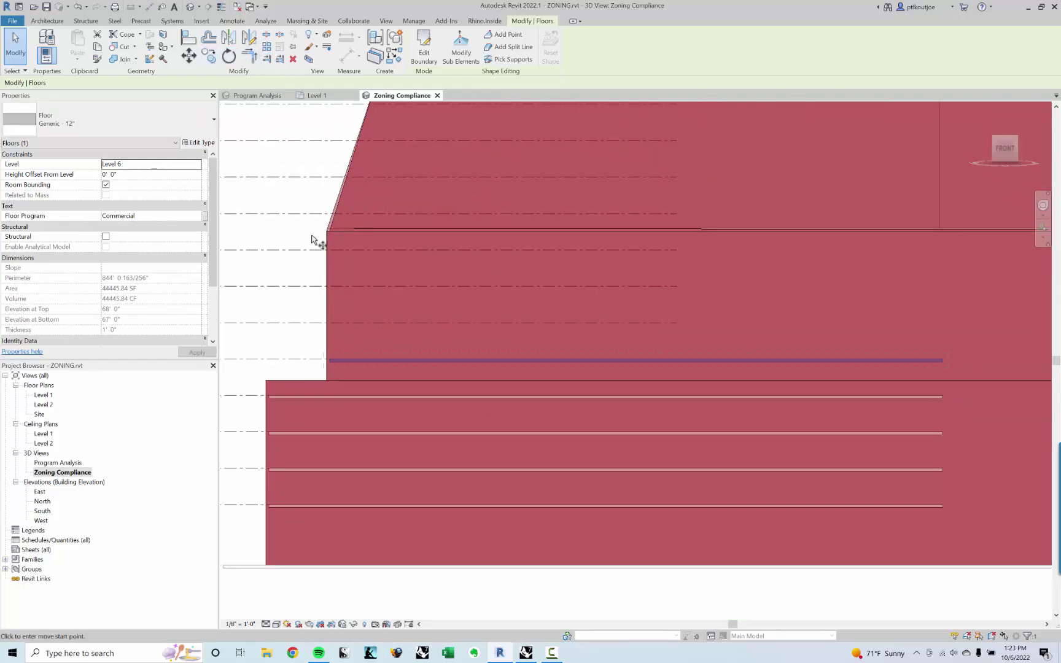
middle_drag(318, 237, 575, 233)
click(497, 355)
click(498, 319)
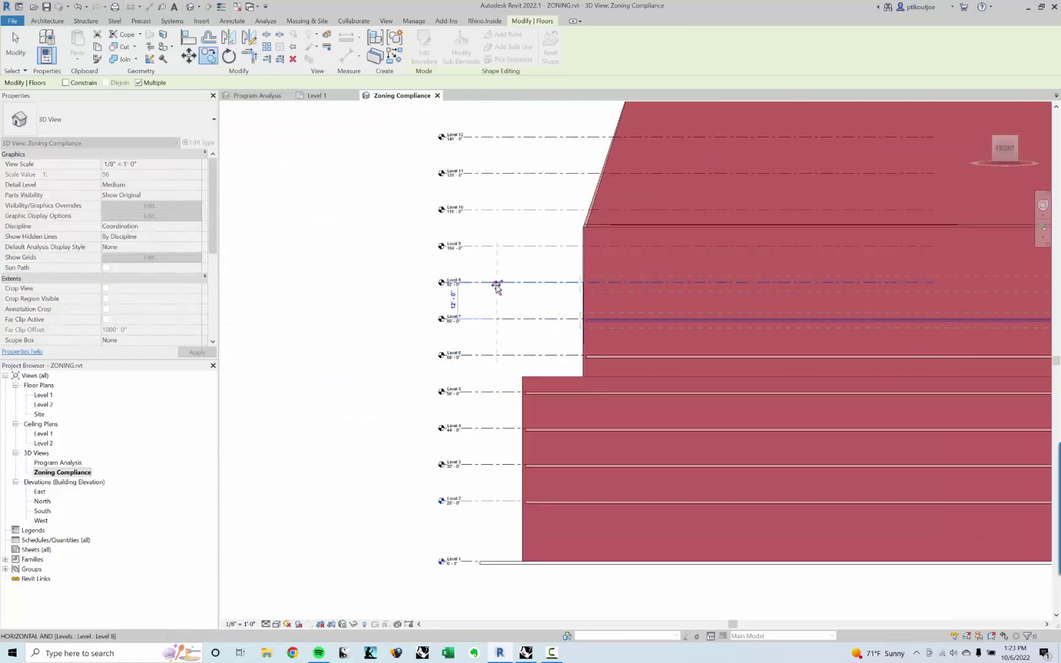
click(498, 283)
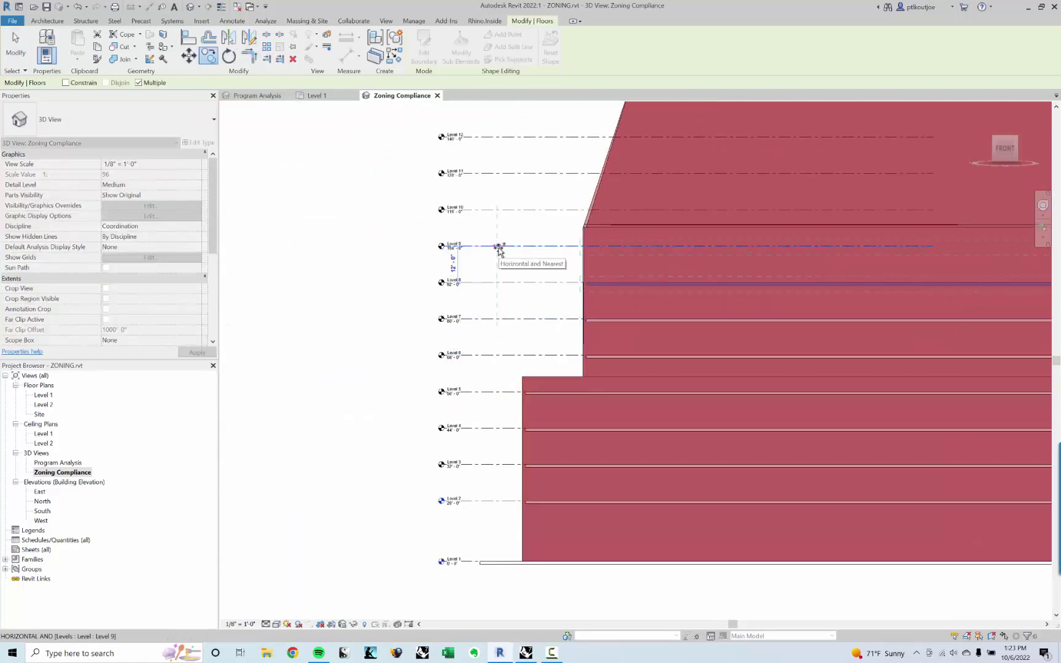
click(498, 247)
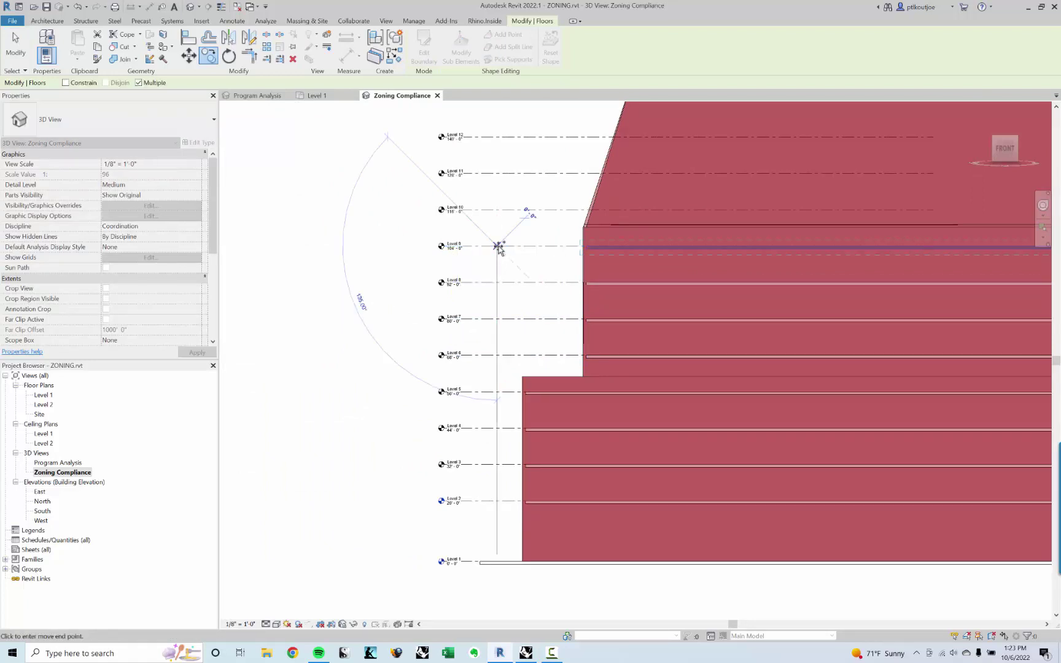
click(497, 210)
click(498, 174)
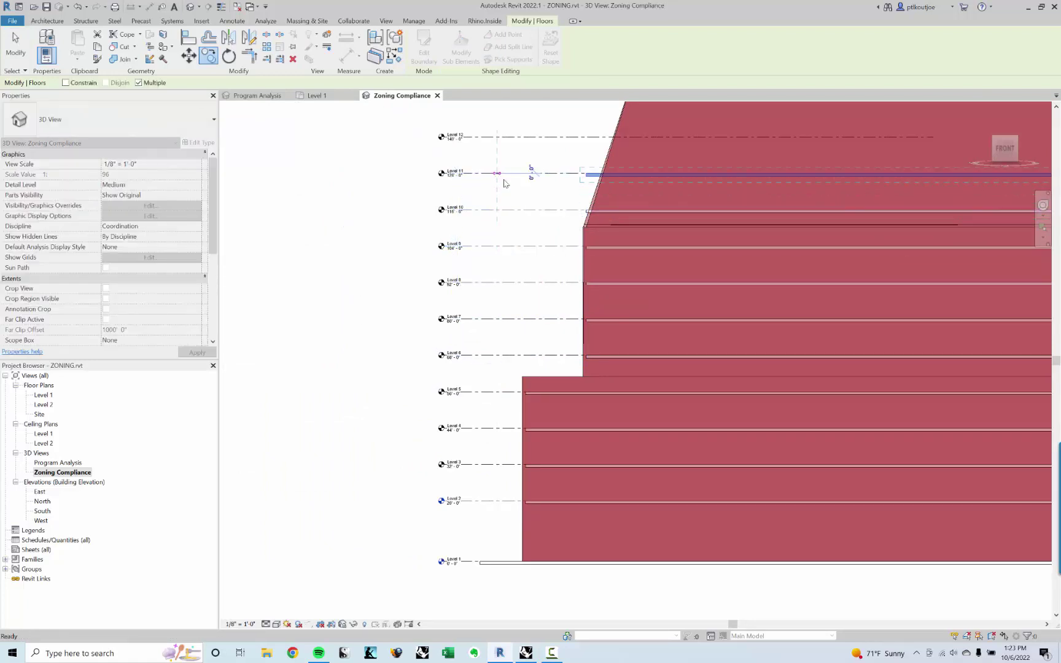
key(Escape)
key(Escape)
Turn off the Grasshopper preview and open the Program Analysis 3D view.
shift+middle_drag(464, 273, 535, 342)
click(535, 342)
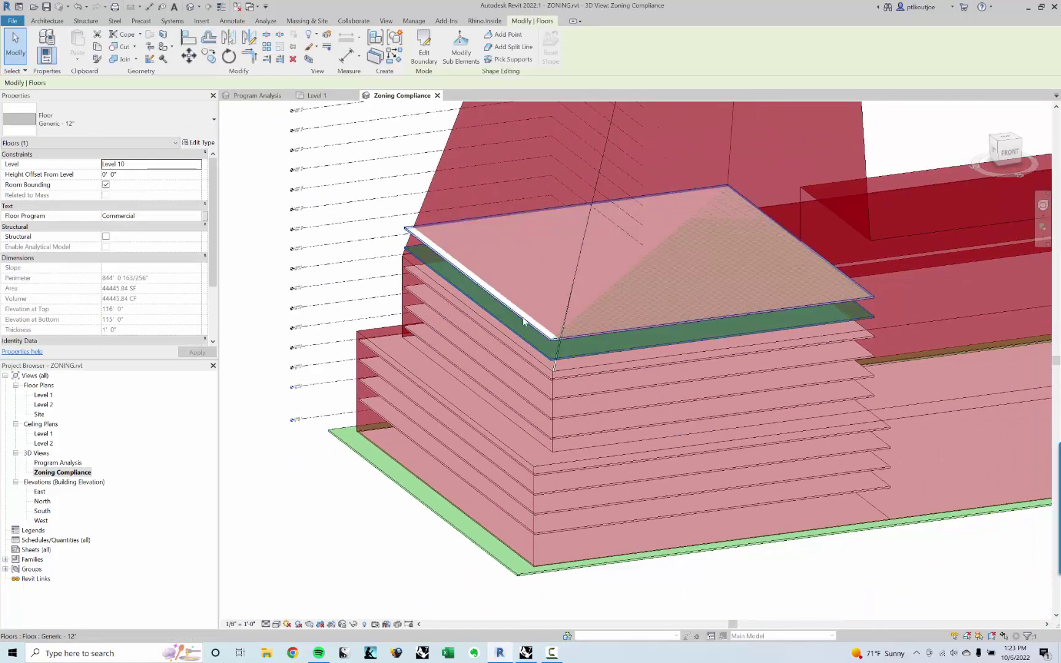
click(795, 581)
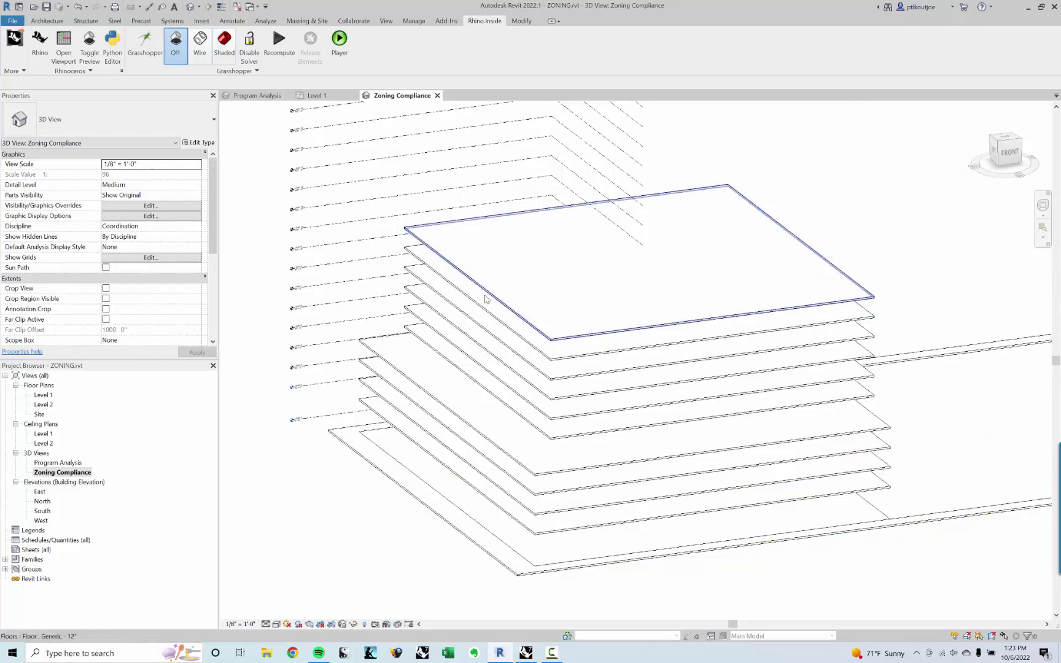
double_click(58, 462)
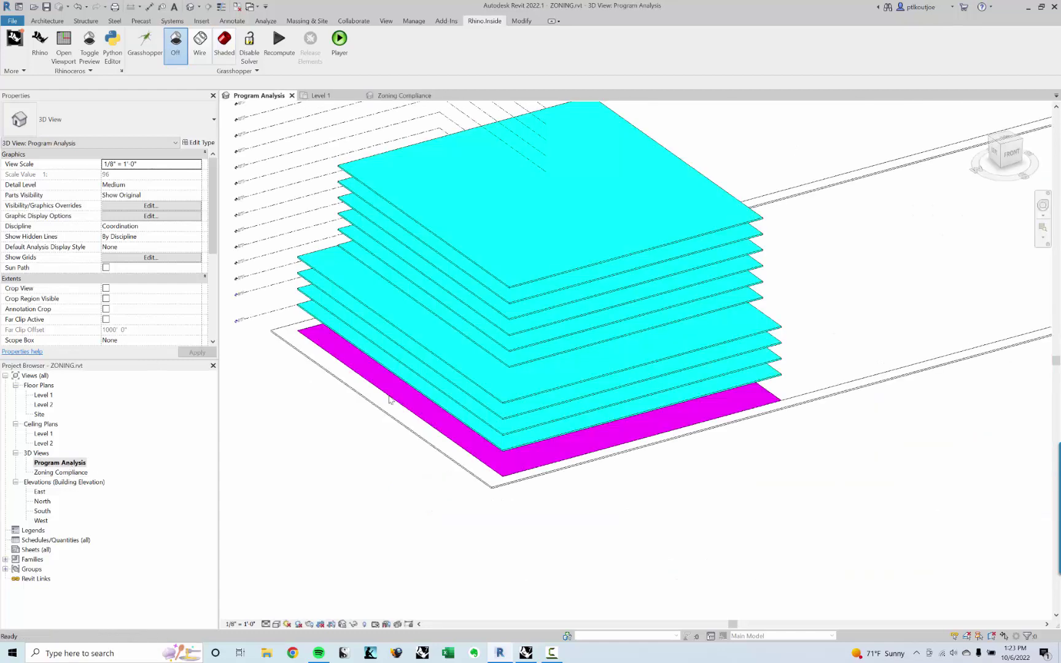
Set the Floor Program of the two uppermost floors, on Levels 10 and 11, to Residential.
click(482, 279)
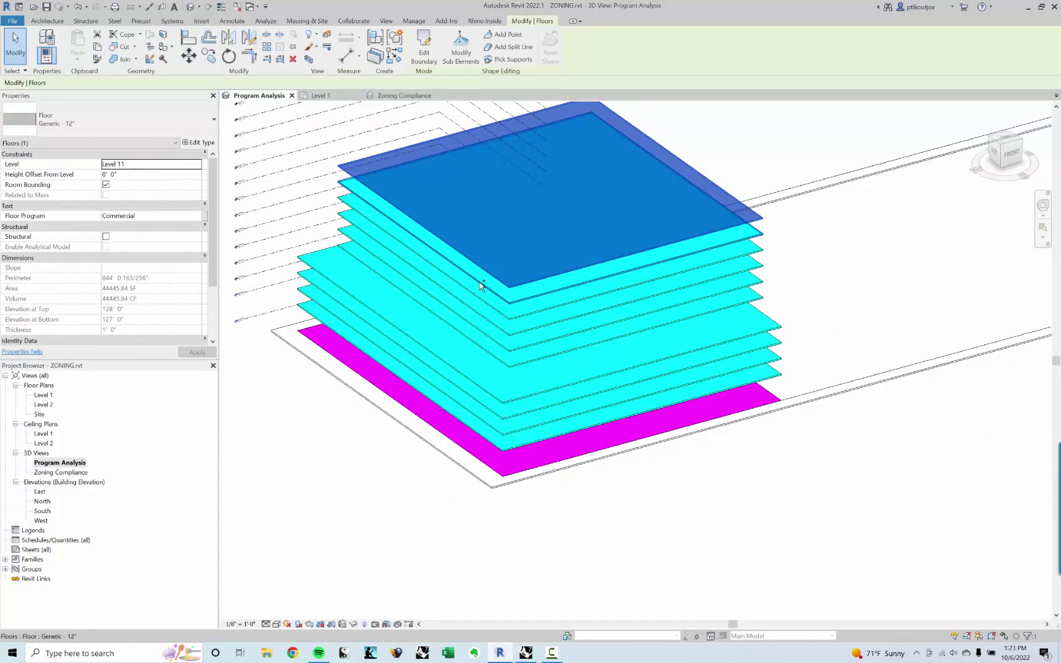
ctrl+click(481, 294)
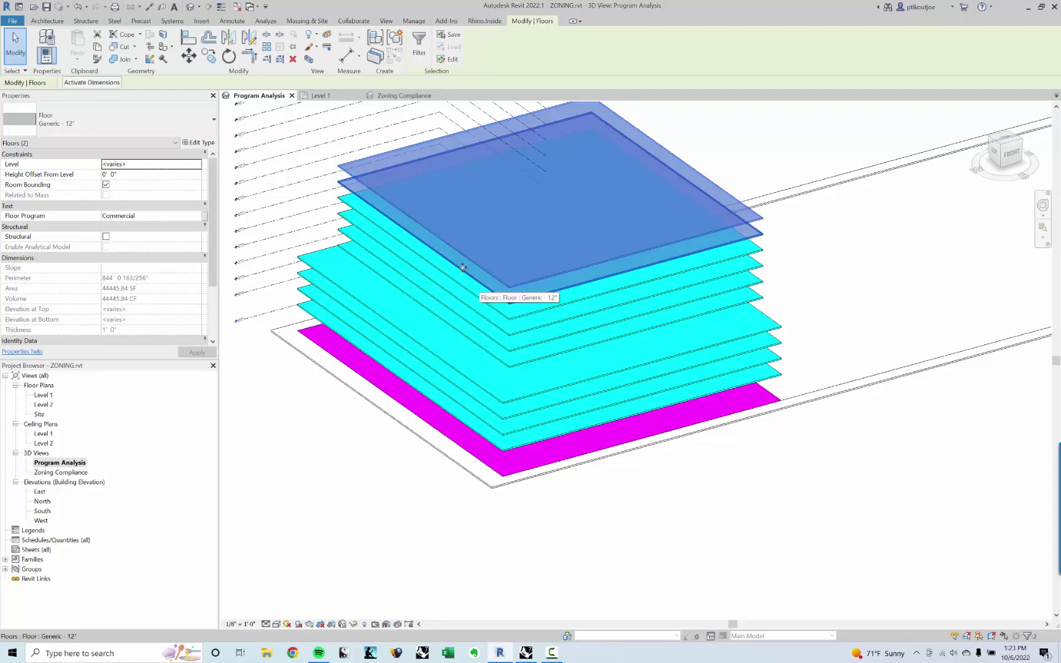
click(196, 216)
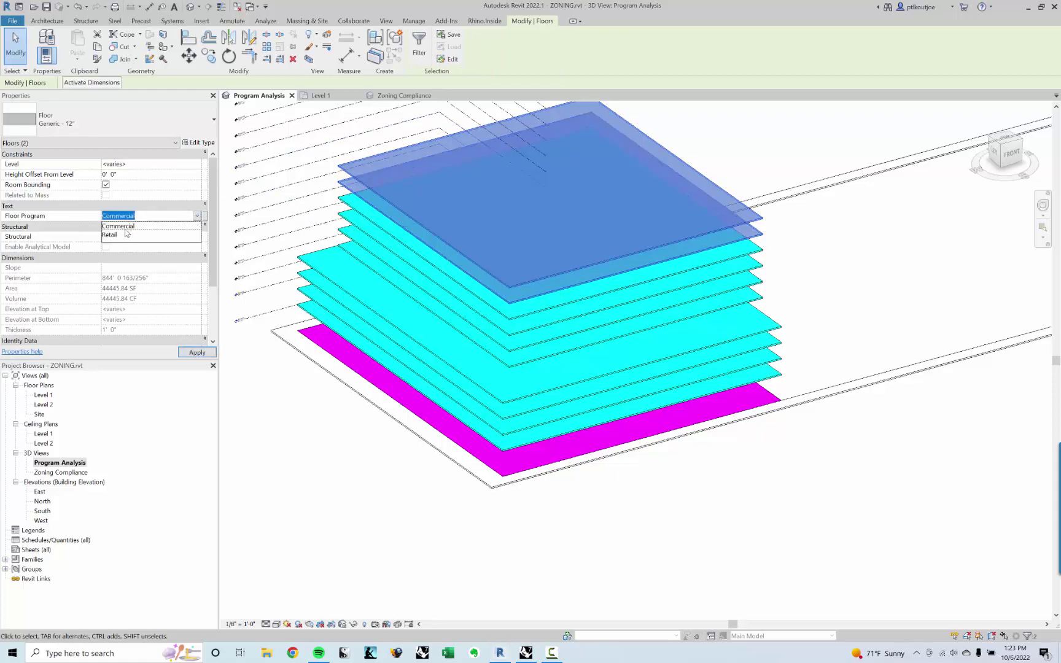
click(149, 213)
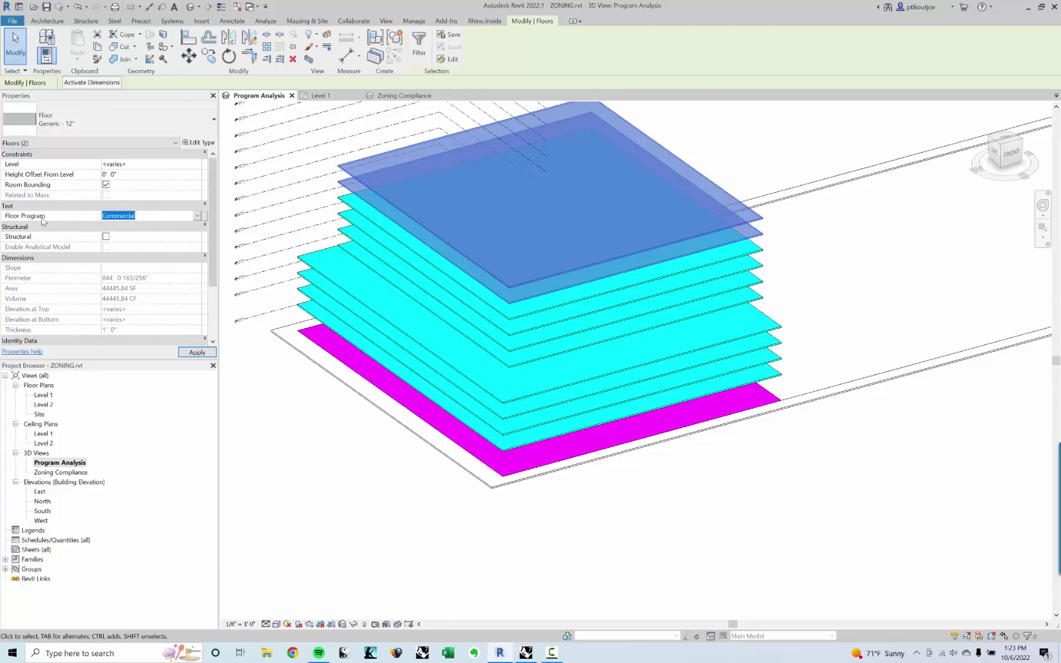
text(Residential)
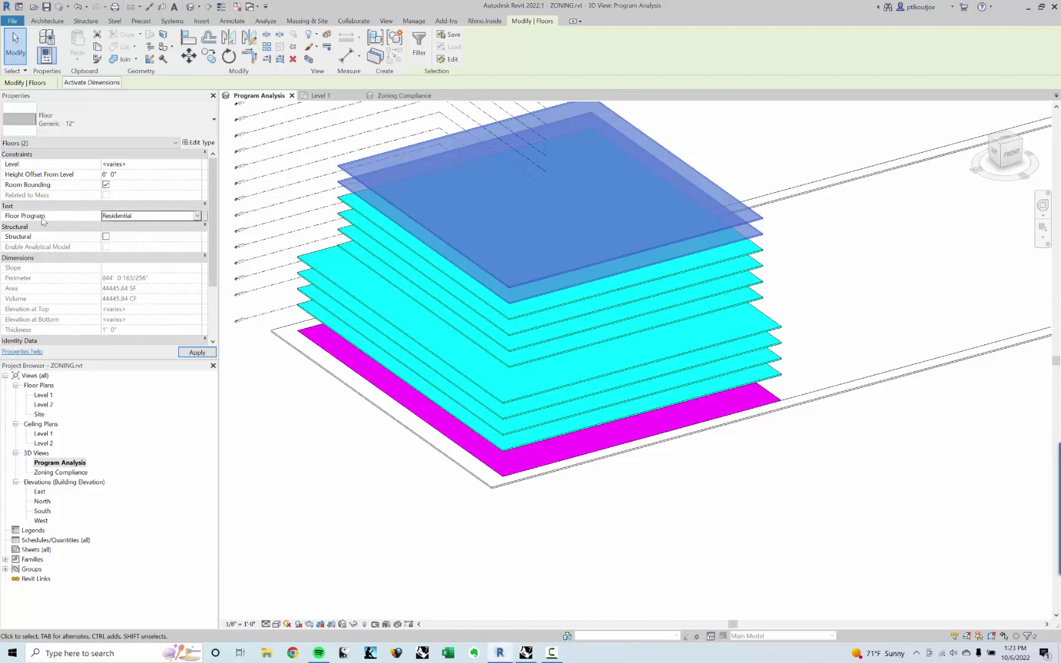
click(287, 480)
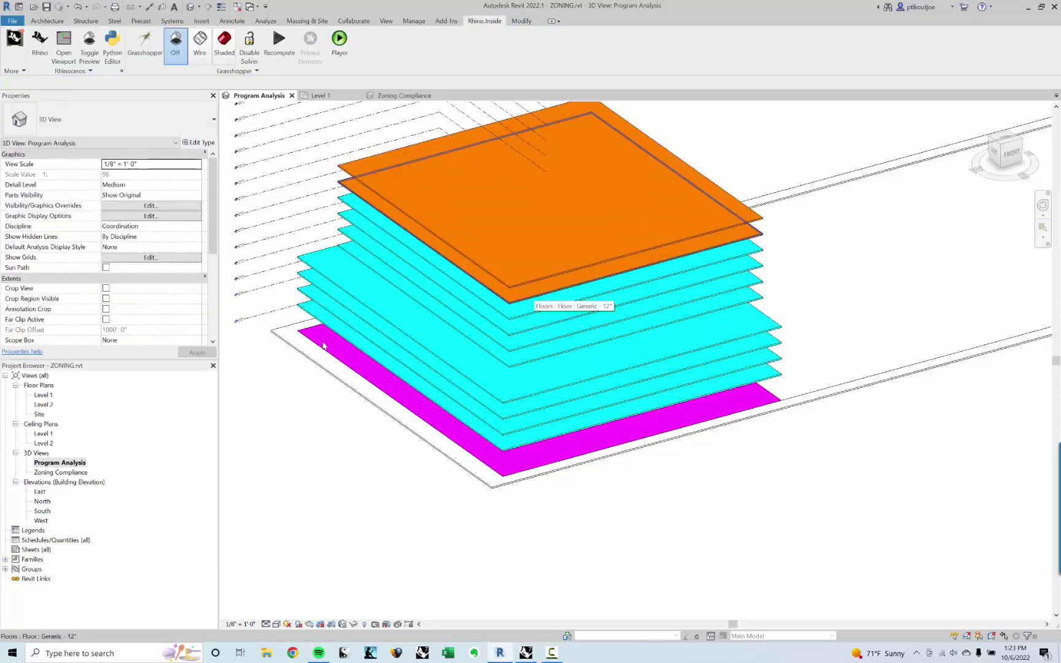
Return to the Zoning Compliance 3D view and turn the shaded Grasshopper preview back on.
double_click(56, 476)
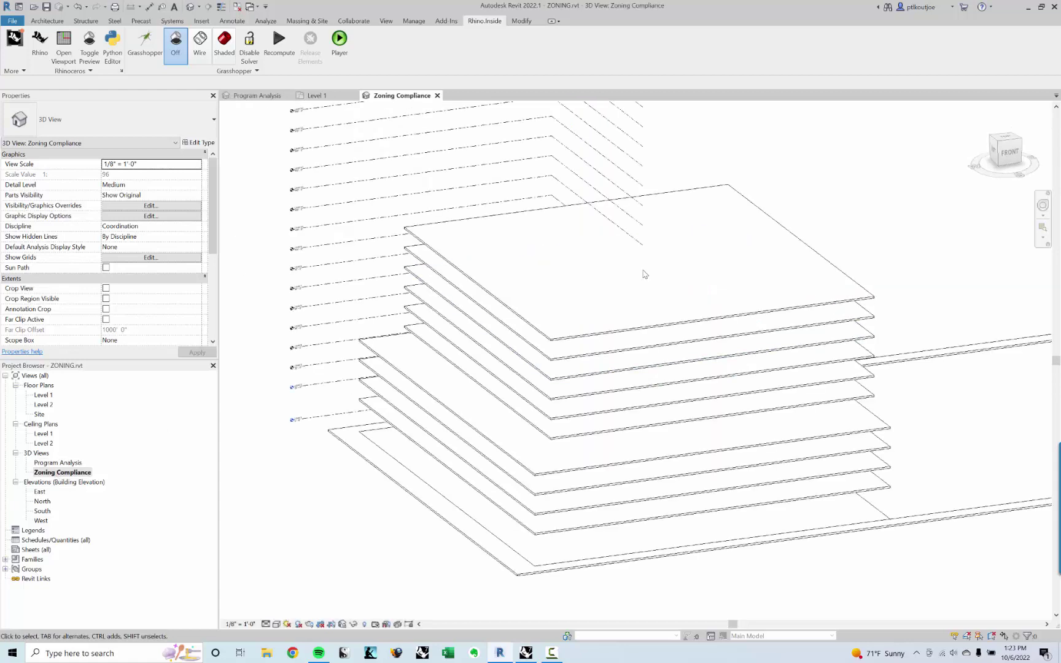
click(232, 52)
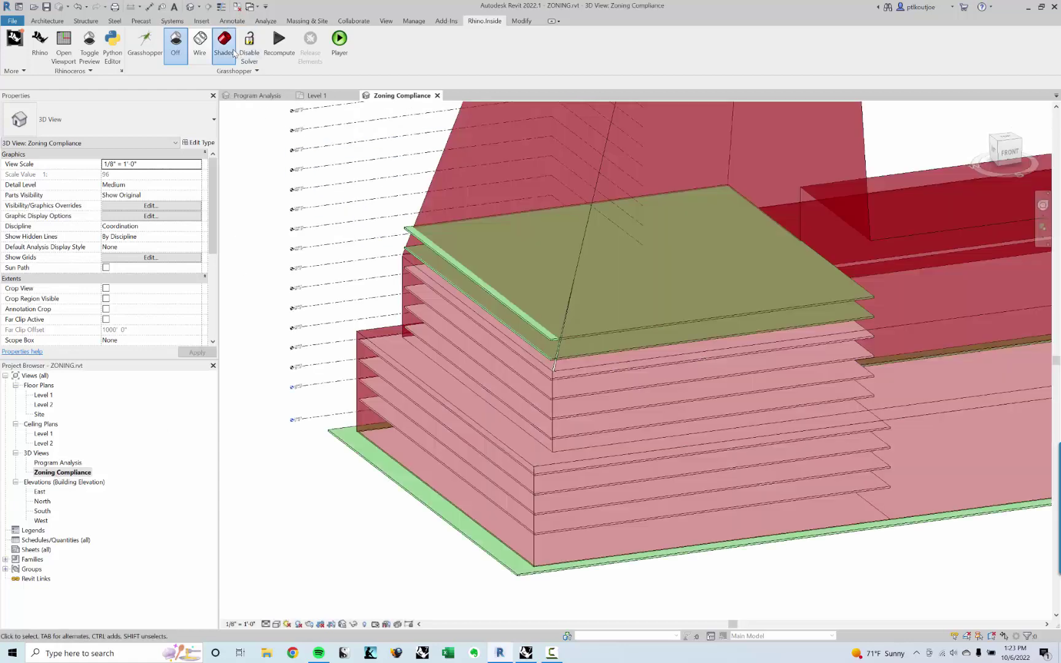
shift+middle_drag(710, 312, 567, 367)
Edit the Level 11 floor's boundary by moving its edge beside the envelope's sloped side well inward, and finish the sketch.
double_click(566, 364)
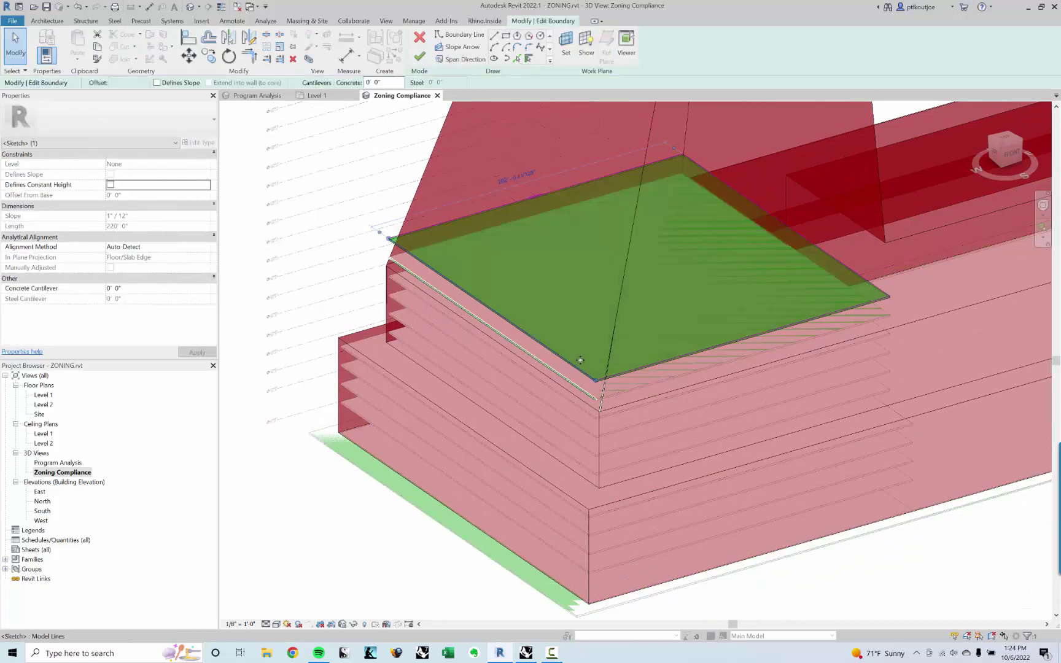
shift+middle_drag(701, 279, 550, 317)
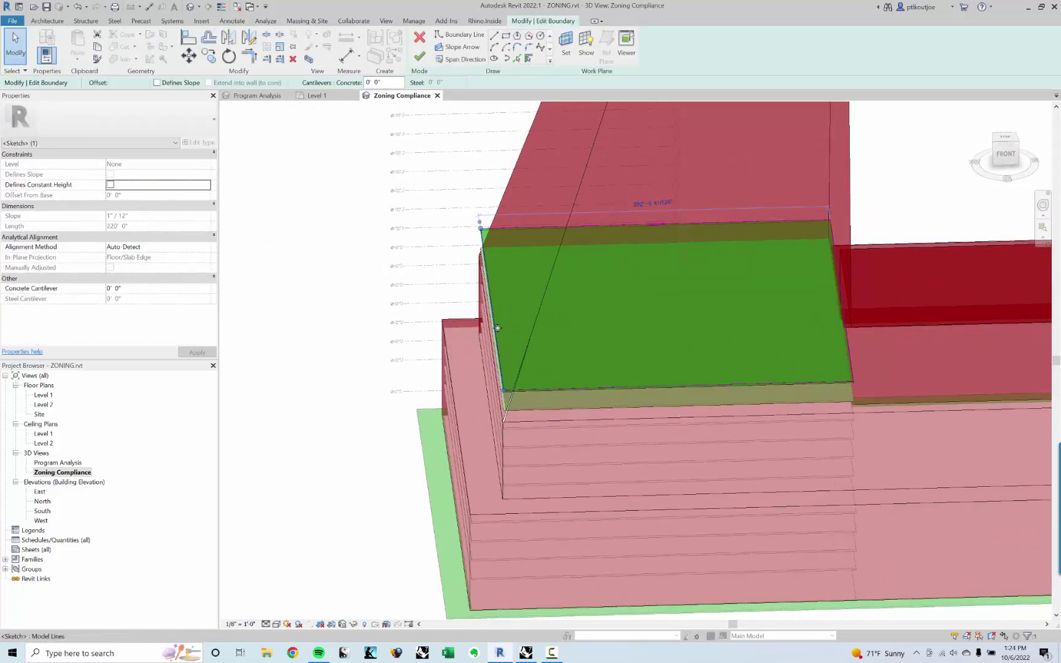
drag(598, 318, 606, 318)
click(564, 365)
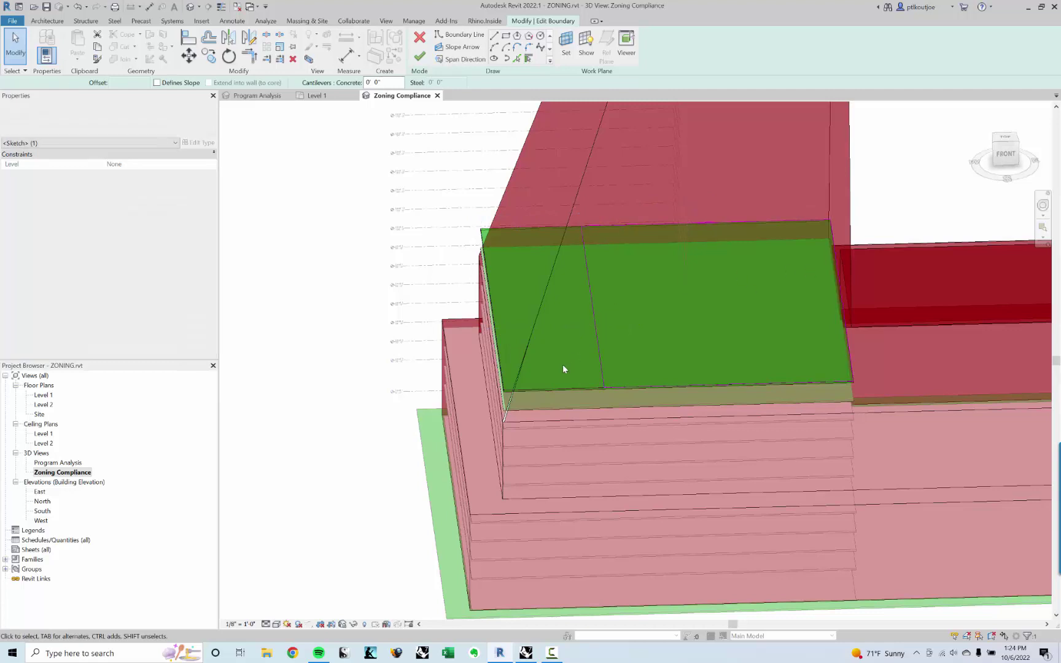
click(419, 57)
Edit the Level 10 floor's boundary, moving the matching edge inward by less than on the floor above, and finish the sketch.
click(558, 409)
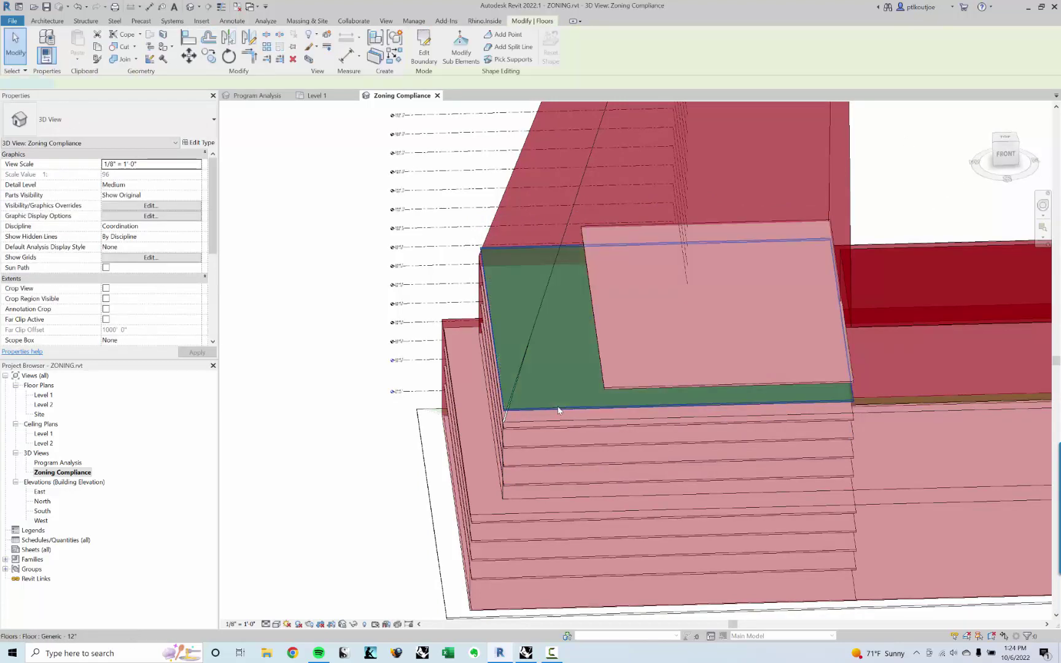
double_click(559, 410)
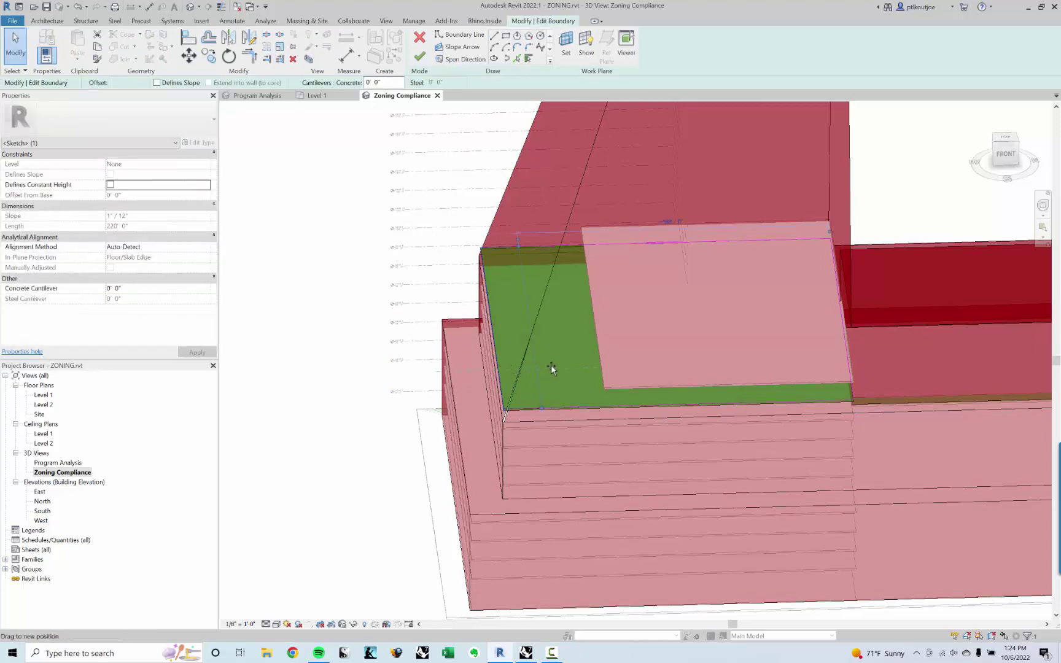
drag(551, 369, 573, 367)
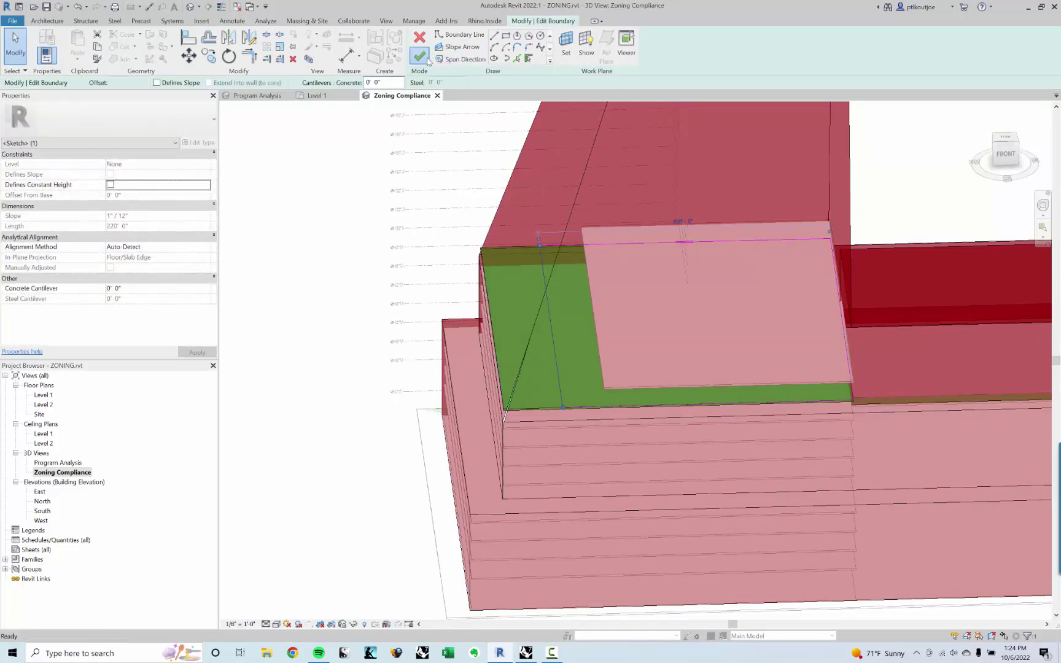
click(428, 59)
mouse_move(770, 263)
shift+middle_down()
mouse_move(815, 348)
mouse_move(798, 274)
mouse_move(793, 283)
shift+middle_up()
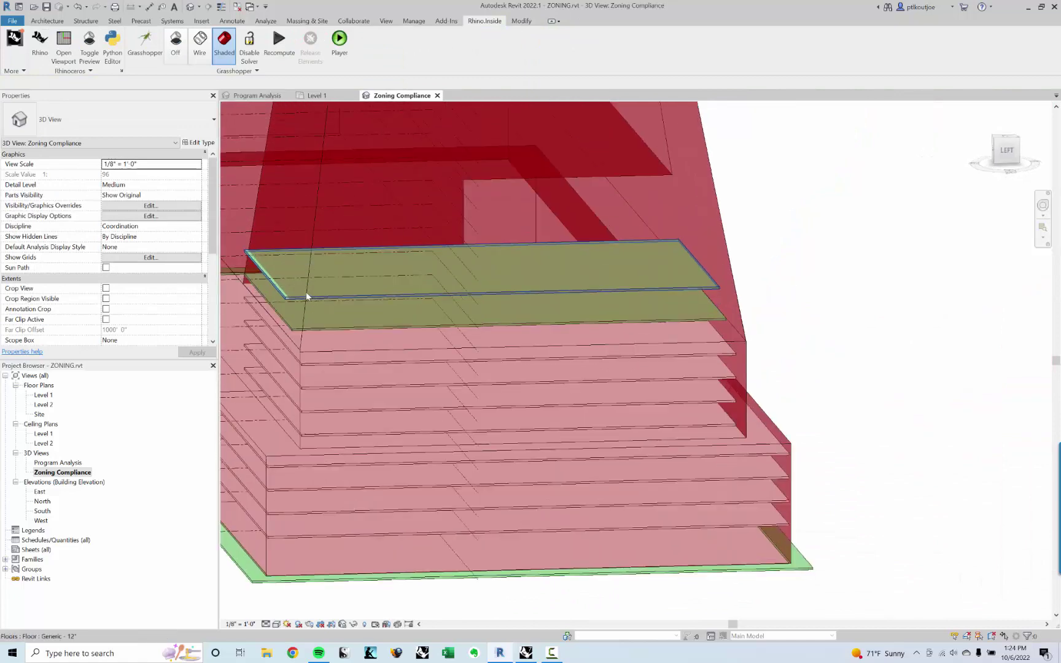
Edit the Level 11 floor's boundary, moving its short edge beside the envelope's sloped side inward, and finish the sketch.
double_click(306, 294)
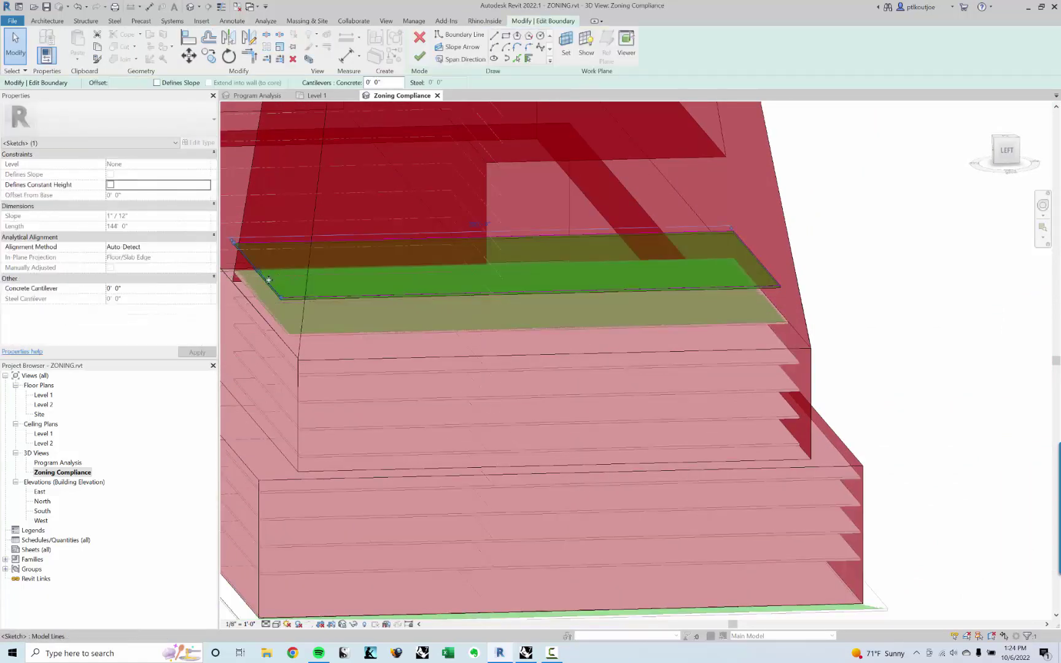
drag(314, 280, 341, 281)
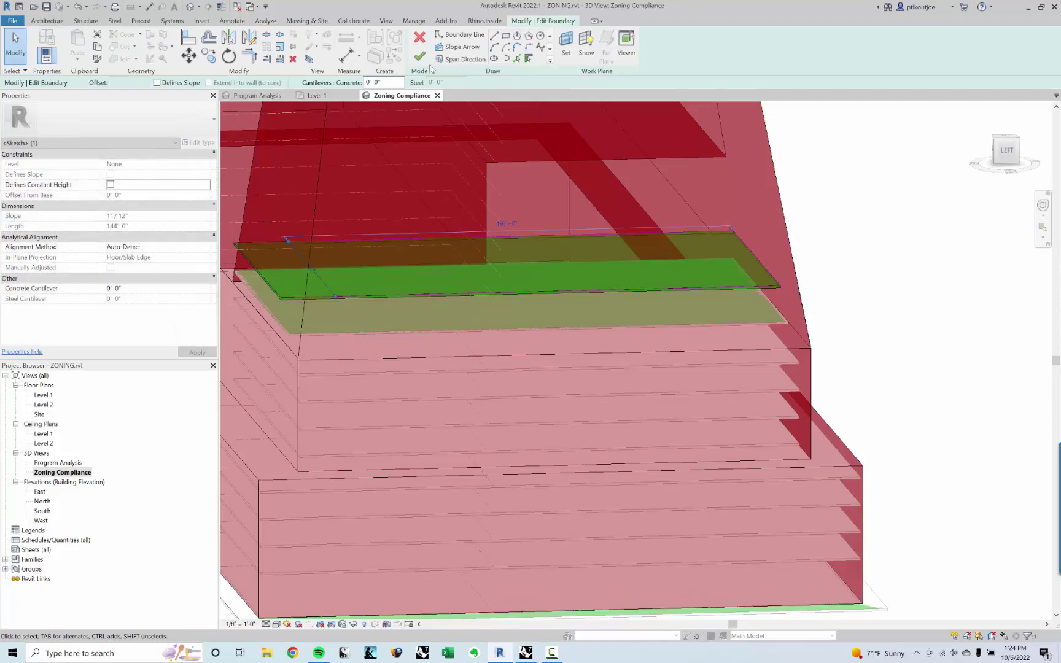
click(906, 282)
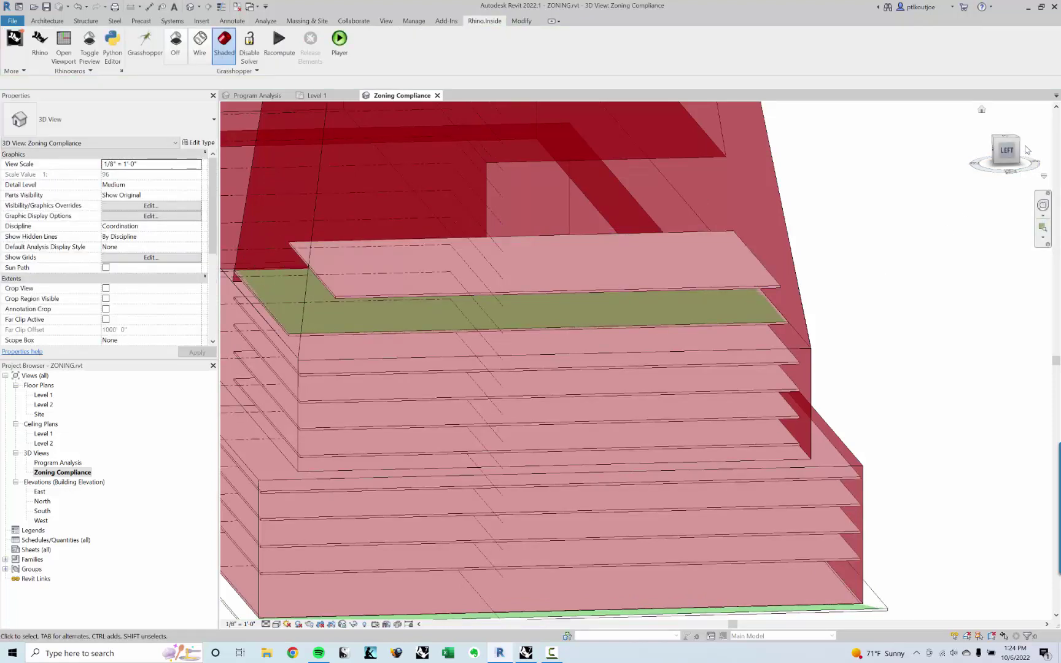
Copy the Level 11 floor, with multiple copies, up to every level from Level 12 through Level 23 in the front view.
click(1020, 154)
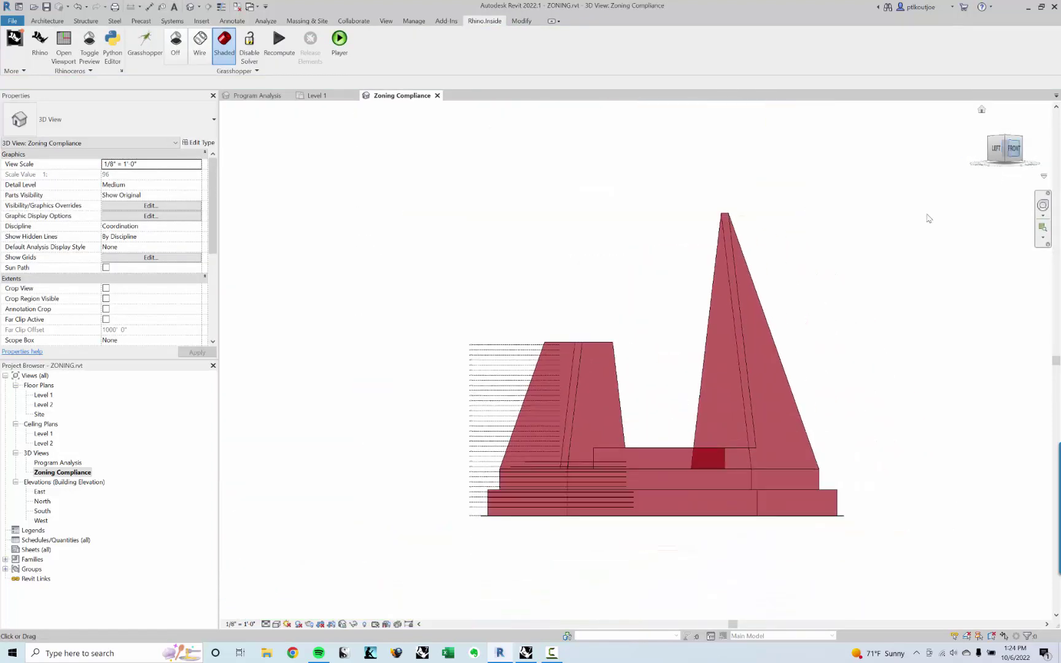
scroll(560, 435, up, 5)
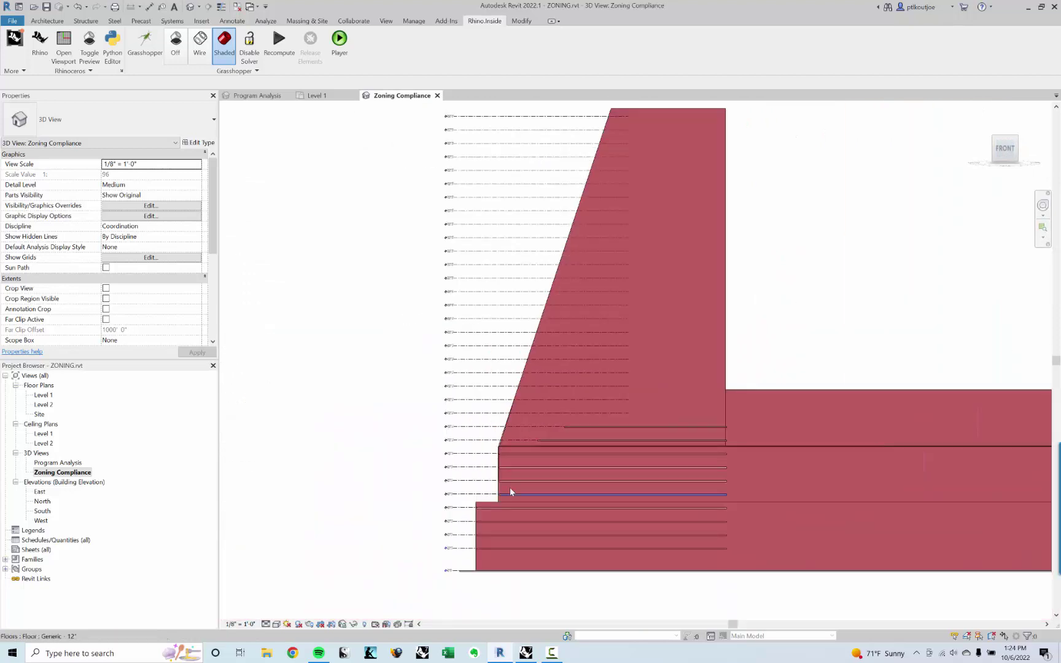
click(624, 428)
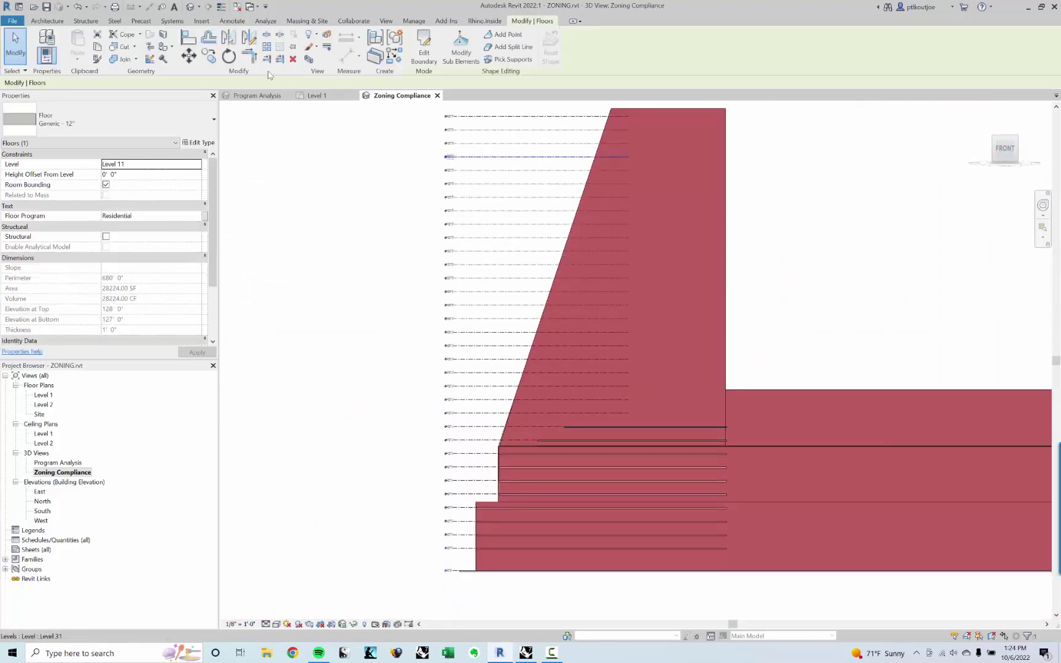
scroll(424, 282, up, 2)
click(508, 456)
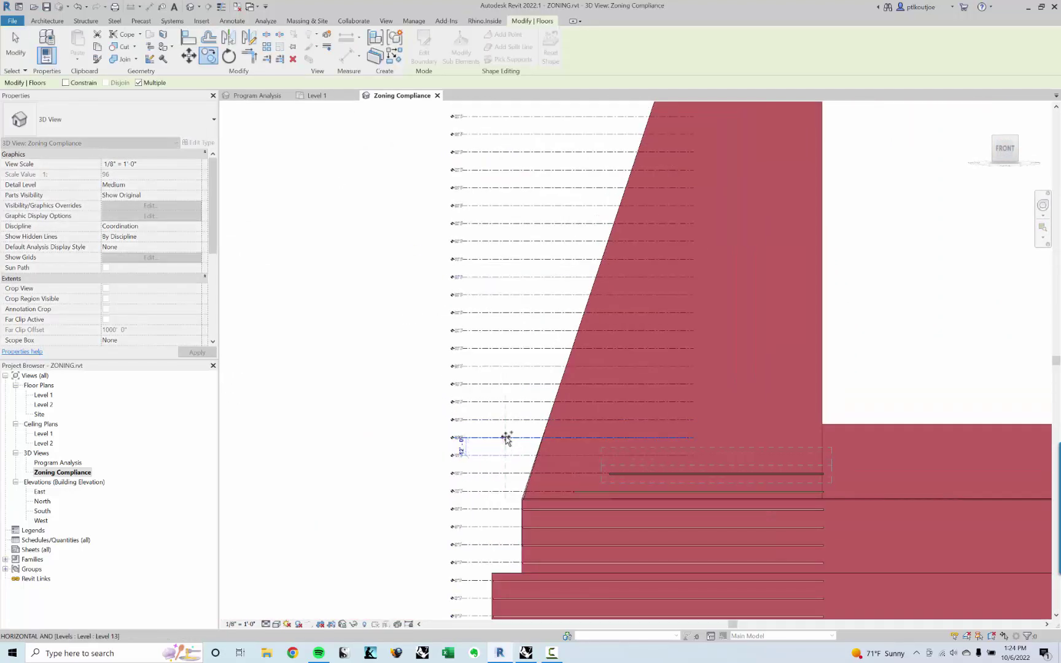
click(506, 438)
click(506, 423)
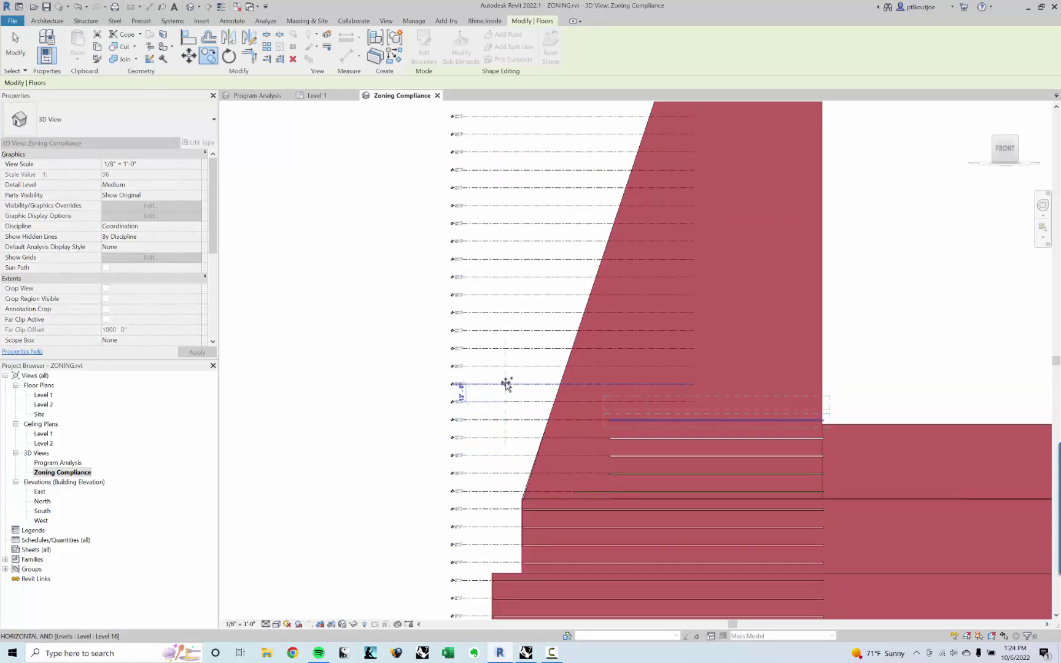
click(507, 385)
click(506, 367)
click(506, 349)
click(505, 331)
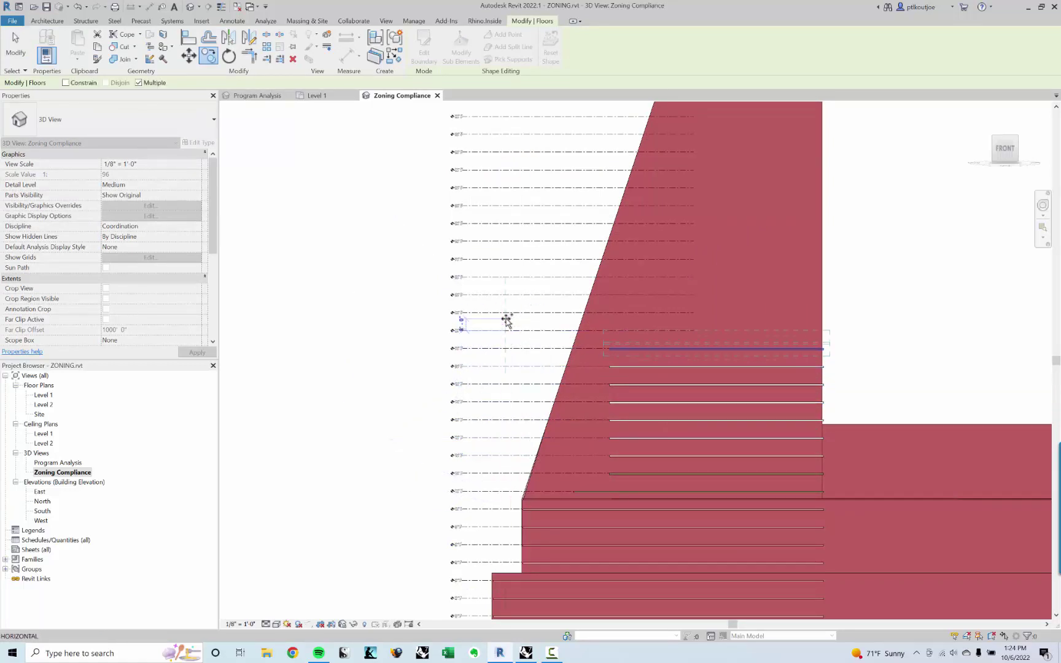
click(506, 317)
click(507, 298)
click(505, 276)
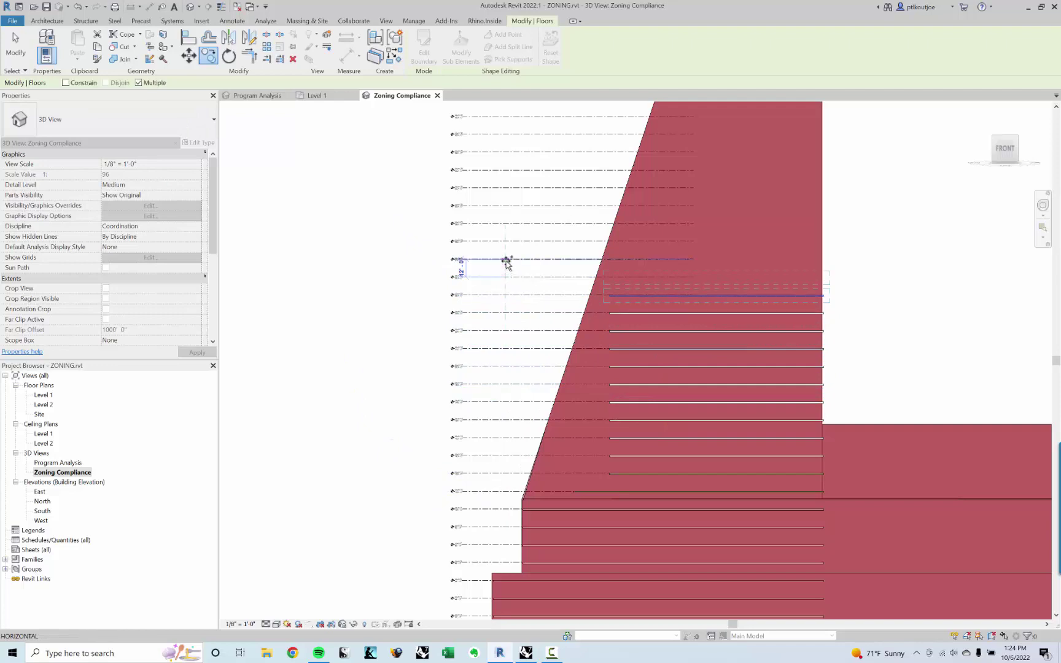
click(503, 255)
click(507, 246)
click(508, 244)
key(Escape)
key(Escape)
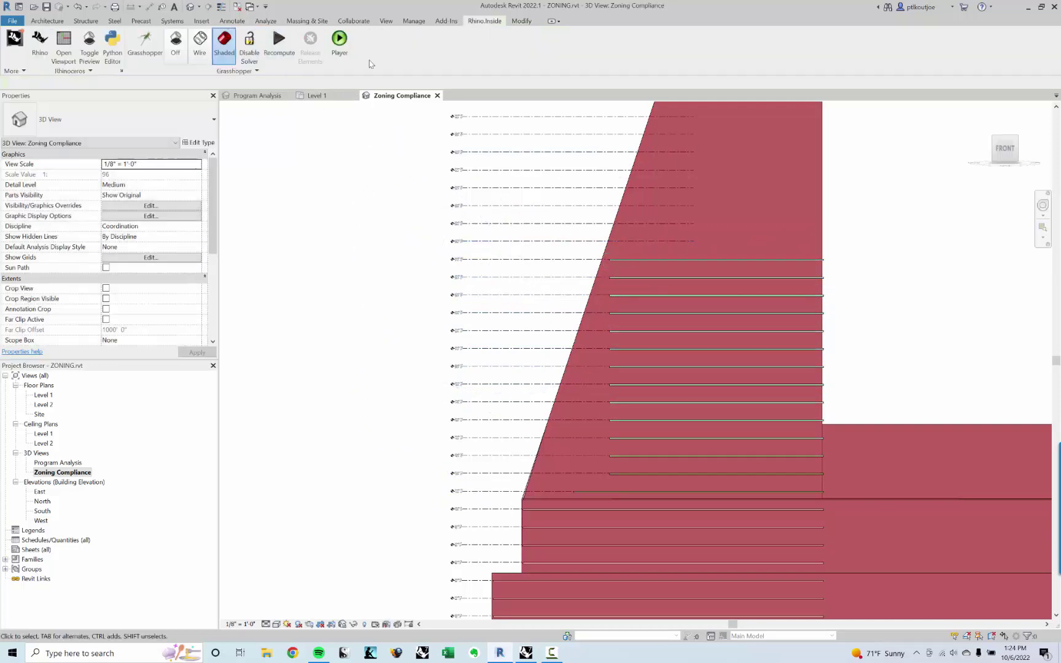
Edit the Level 23 floor's boundary, moving both short edges inward to fit between the envelope's sloped sides, and finish the sketch.
shift+middle_drag(335, 245, 609, 369)
middle_drag(747, 500, 662, 215)
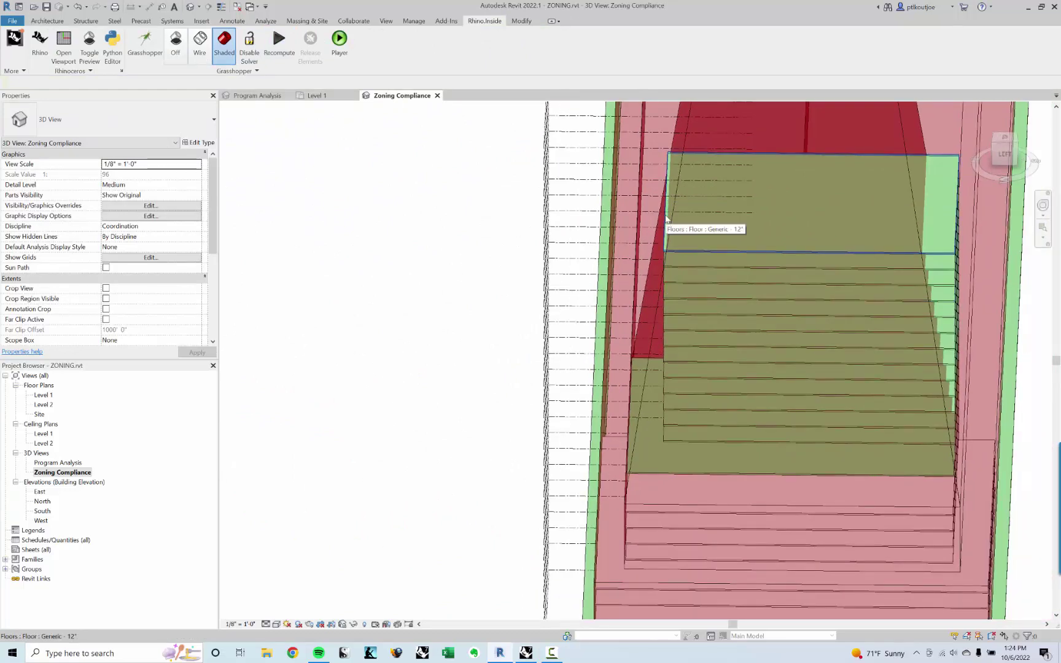
double_click(666, 216)
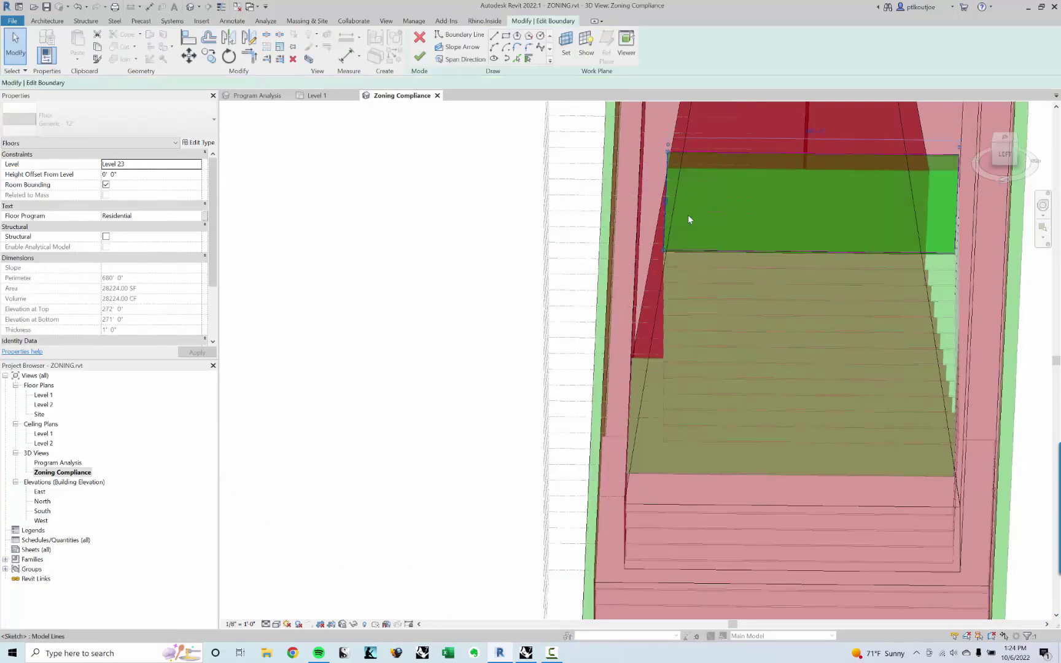
click(696, 216)
click(420, 56)
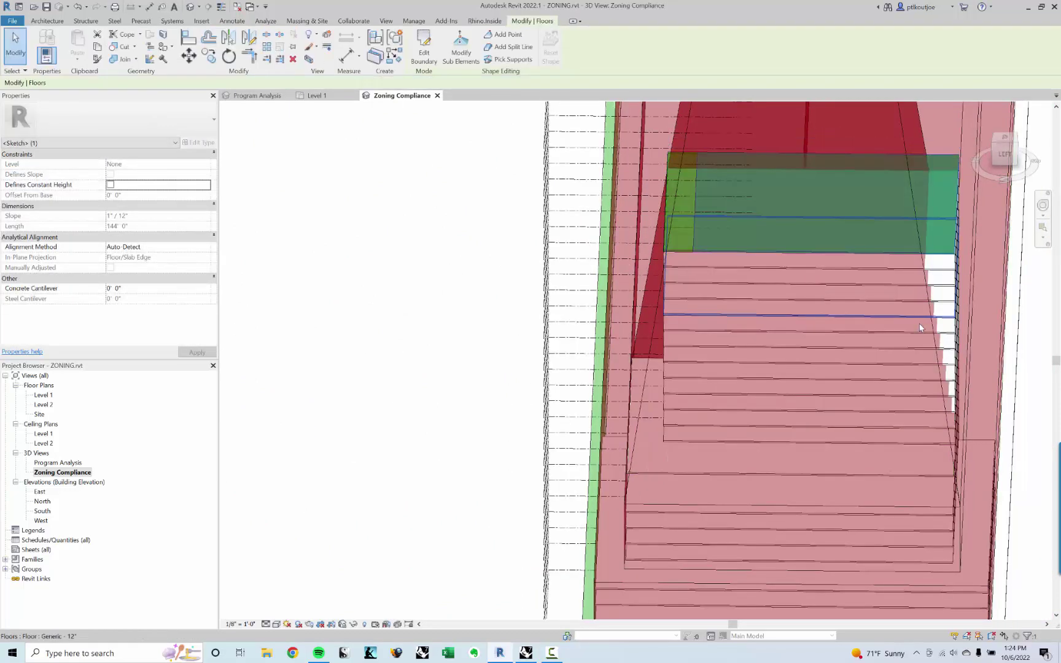
double_click(956, 230)
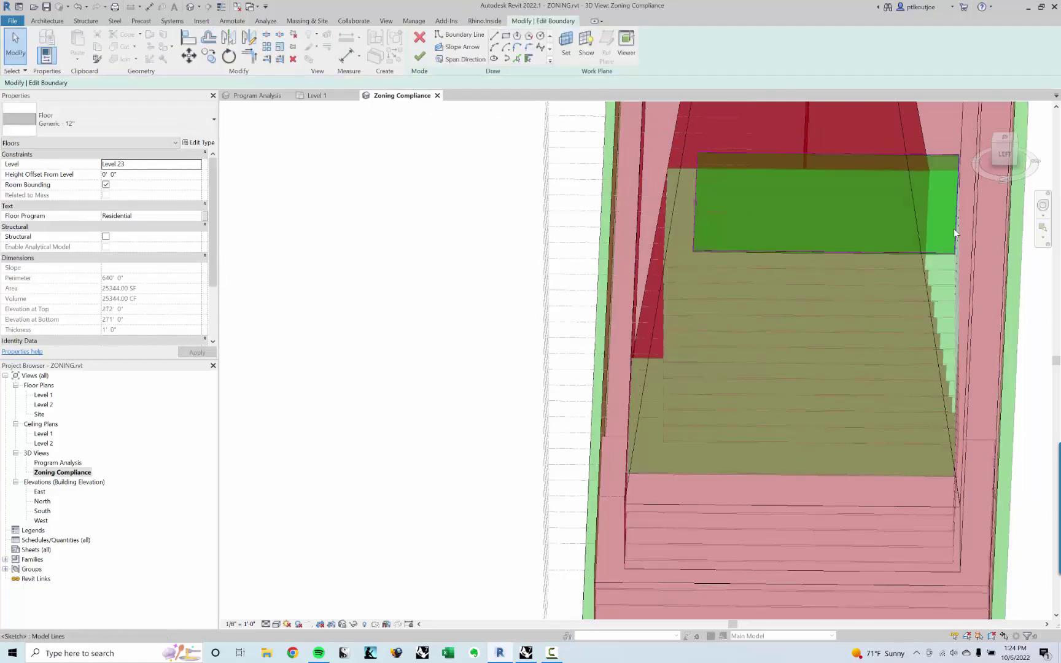
drag(956, 230, 904, 228)
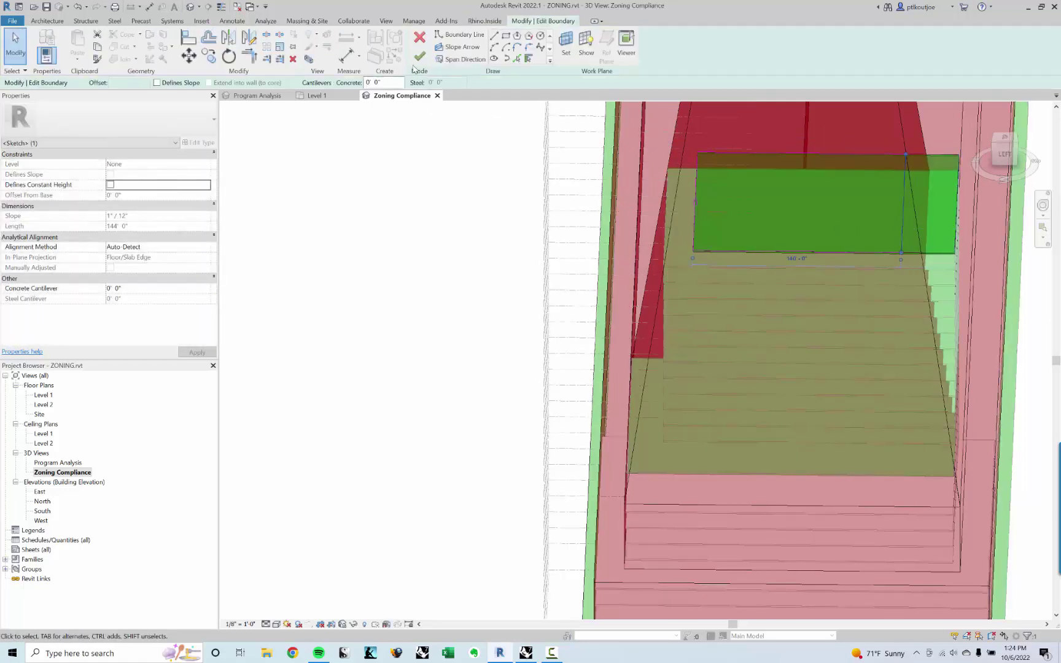
Edit the Level 22 floor's boundary, aligning its short edge on the overhanging side with the Level 23 floor's edge, and finish the sketch.
shift+middle_drag(940, 291, 903, 294)
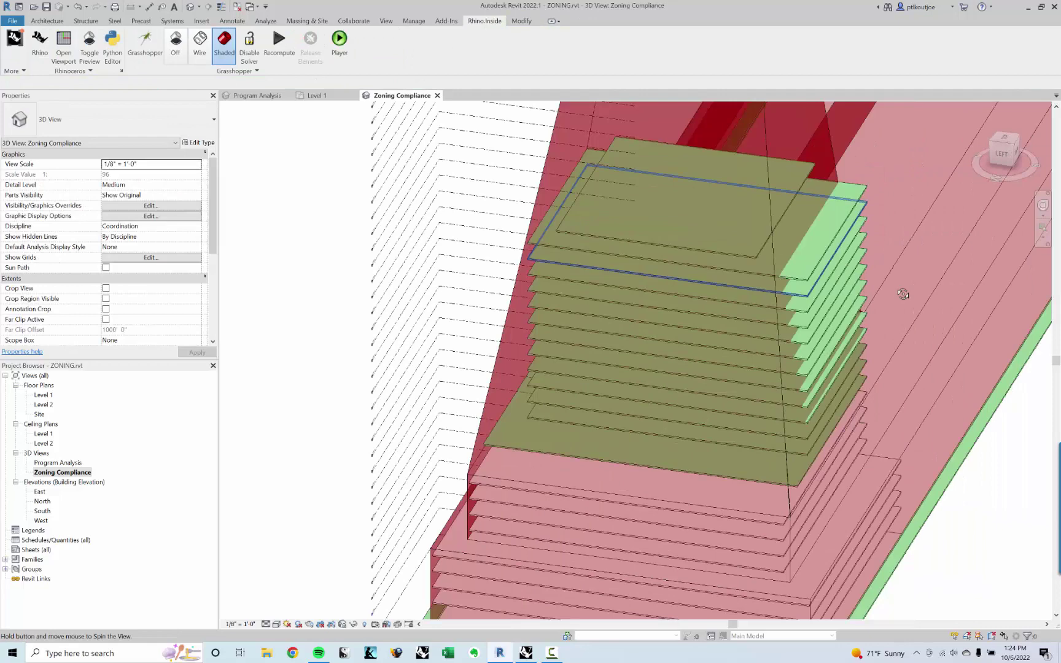
scroll(824, 269, up, 1)
double_click(812, 269)
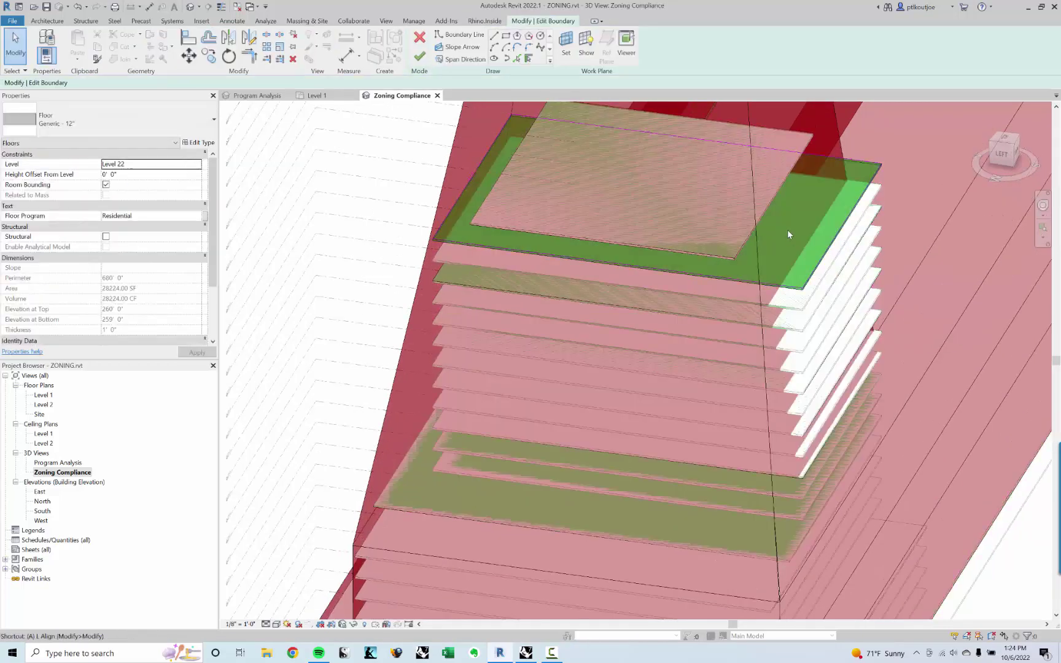
key(l)
scroll(770, 205, up, 1)
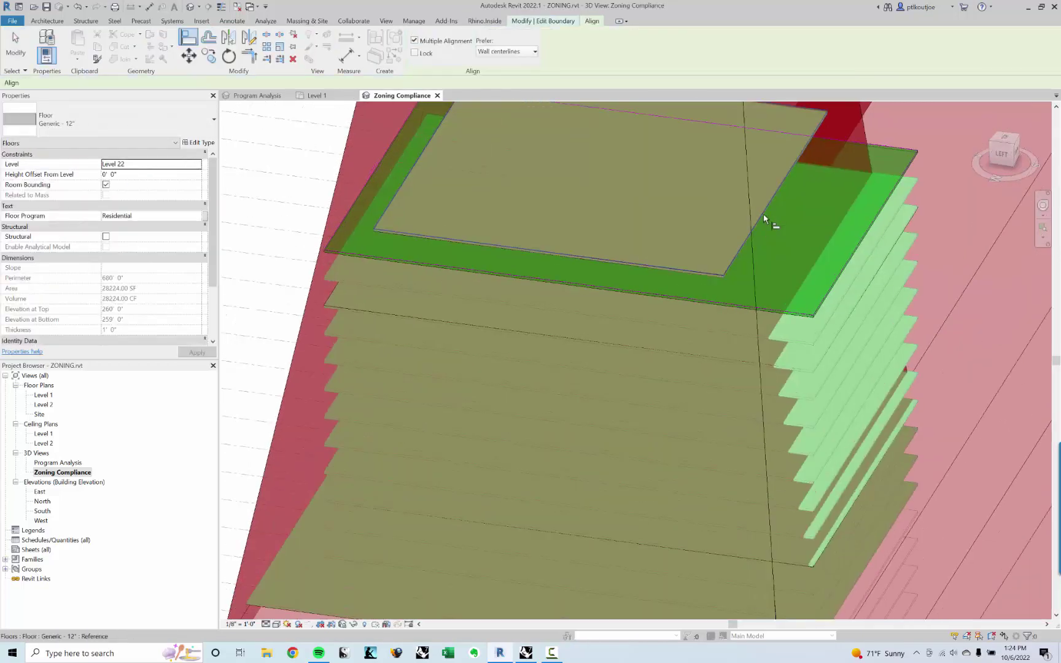
scroll(762, 216, up, 1)
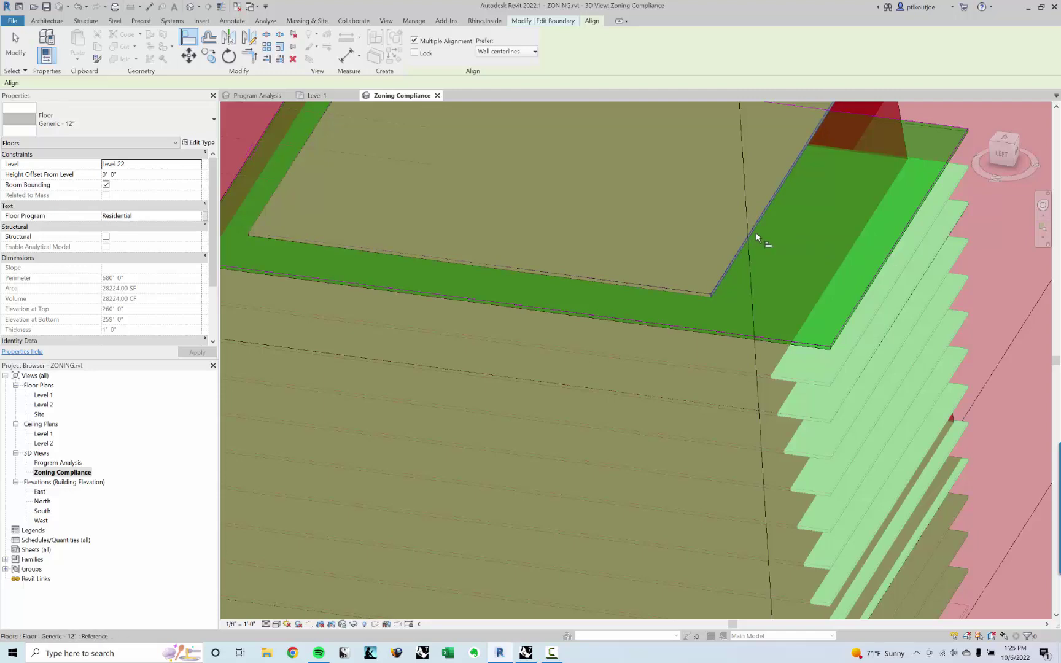
click(756, 232)
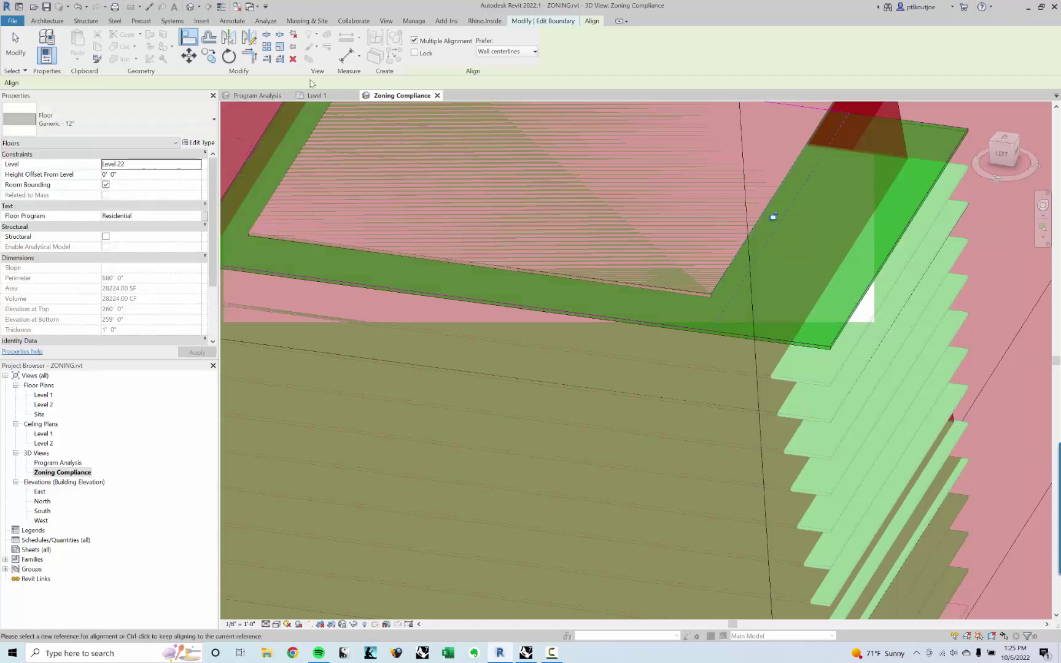
scroll(768, 337, down, 2)
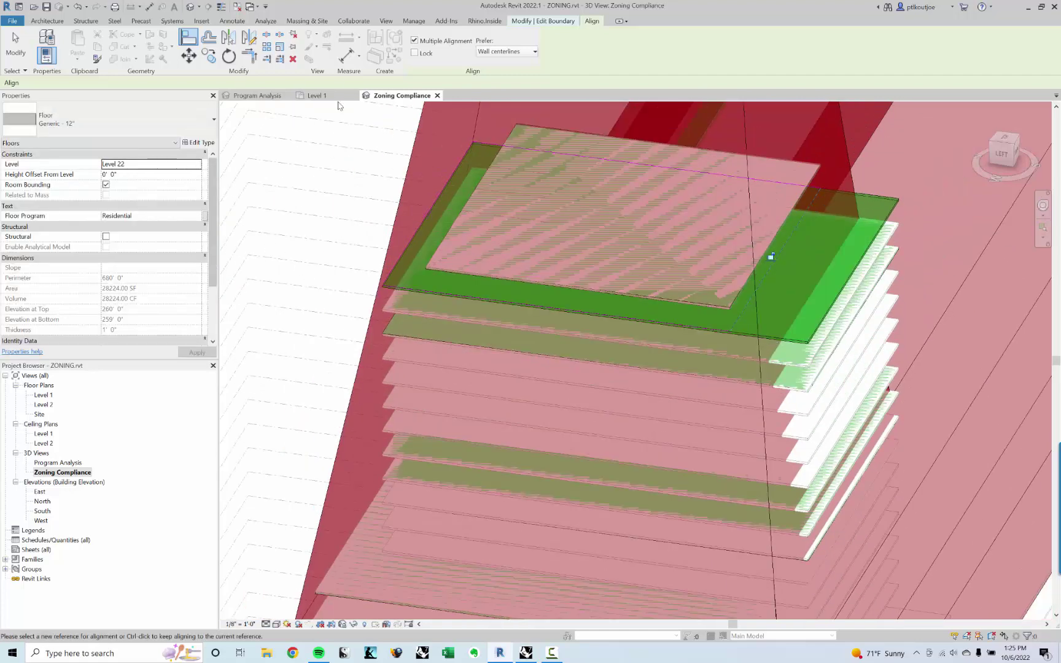
click(546, 25)
click(423, 55)
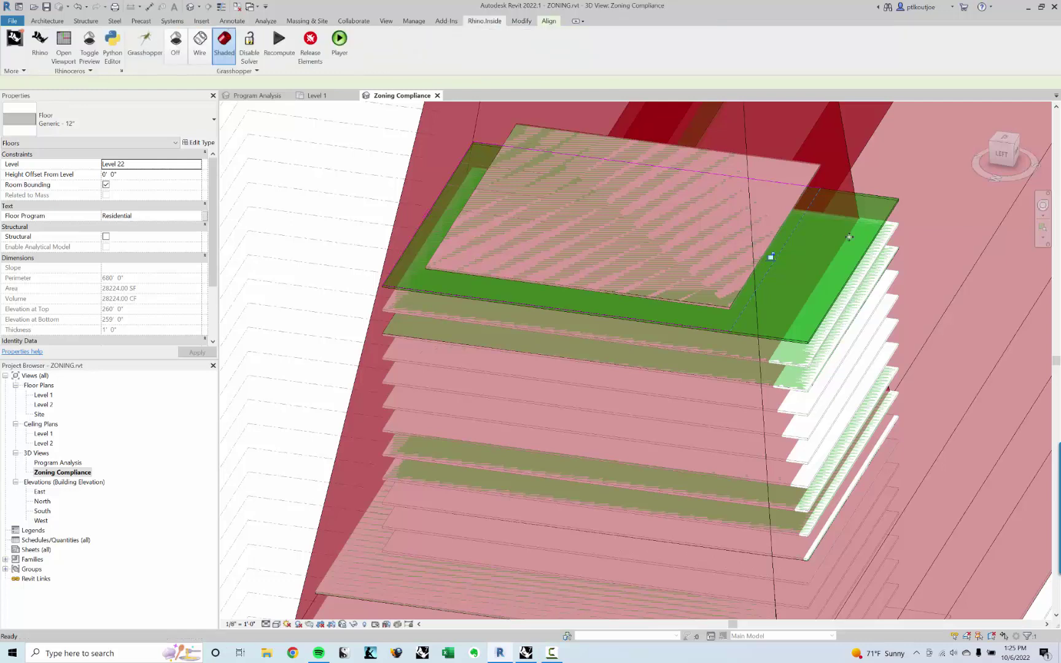
click(835, 253)
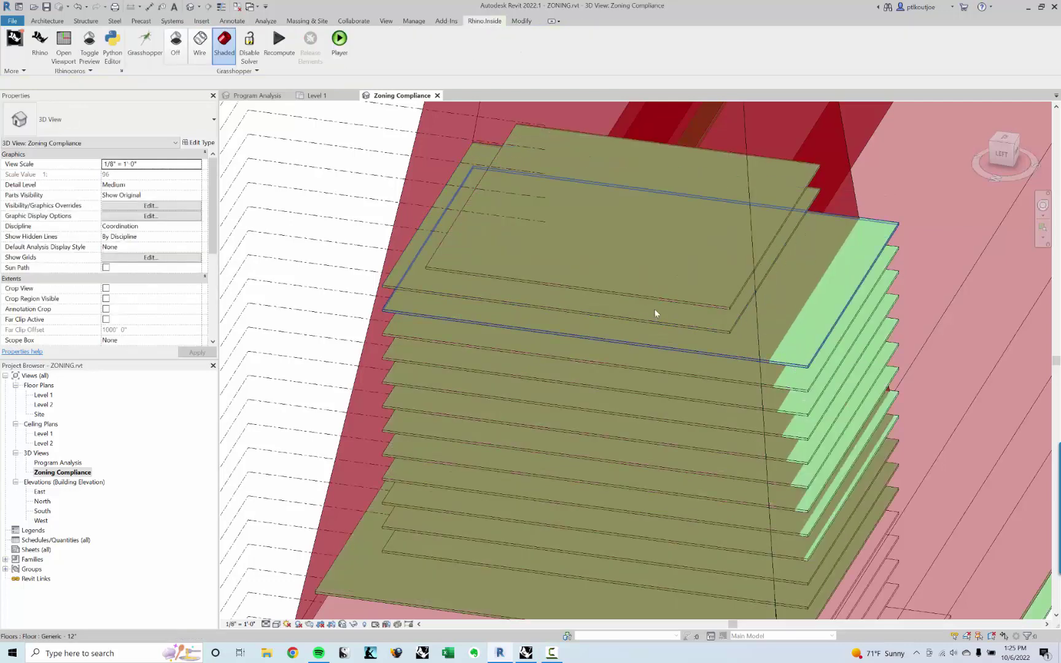
Delete the nine floors on Levels 13 through 21.
click(811, 361)
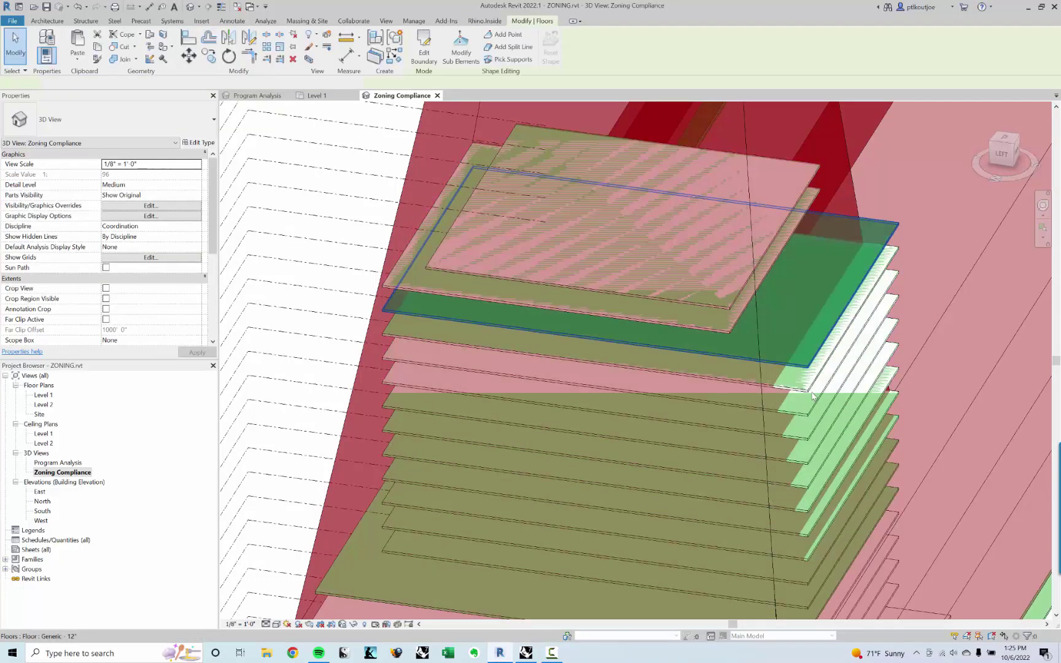
ctrl+click(806, 396)
ctrl+click(806, 433)
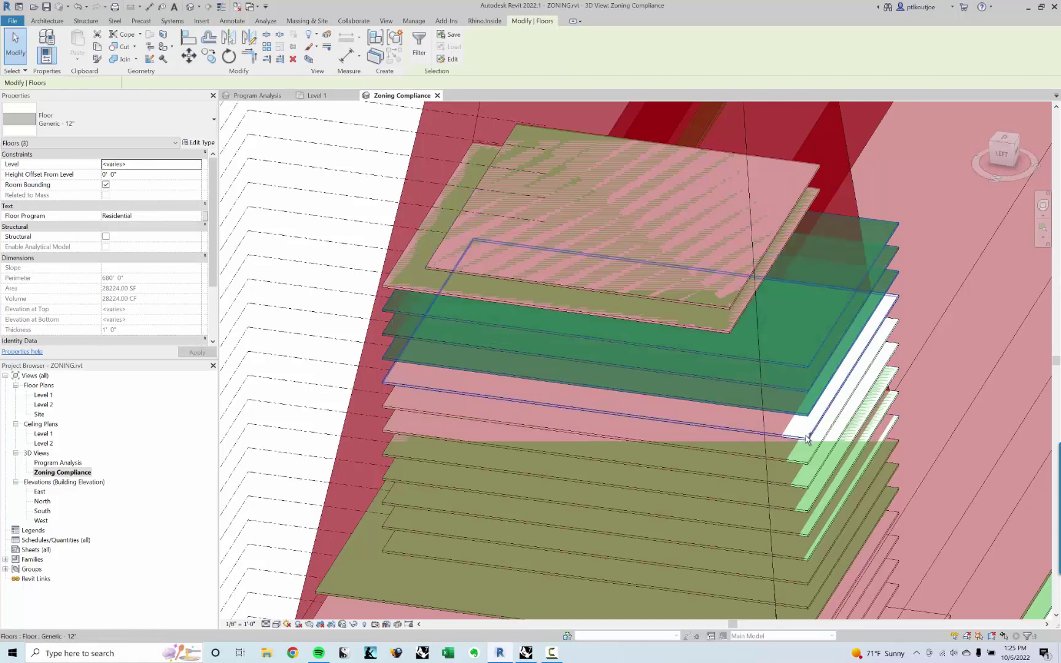
ctrl+click(808, 457)
ctrl+click(811, 480)
ctrl+click(812, 502)
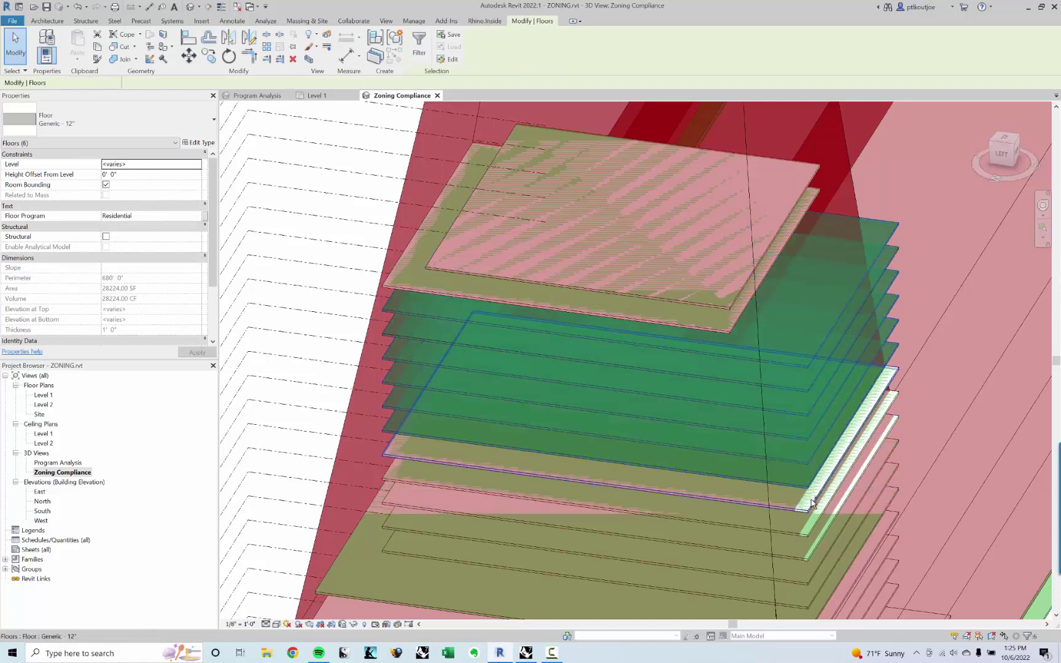
ctrl+click(815, 521)
ctrl+click(819, 540)
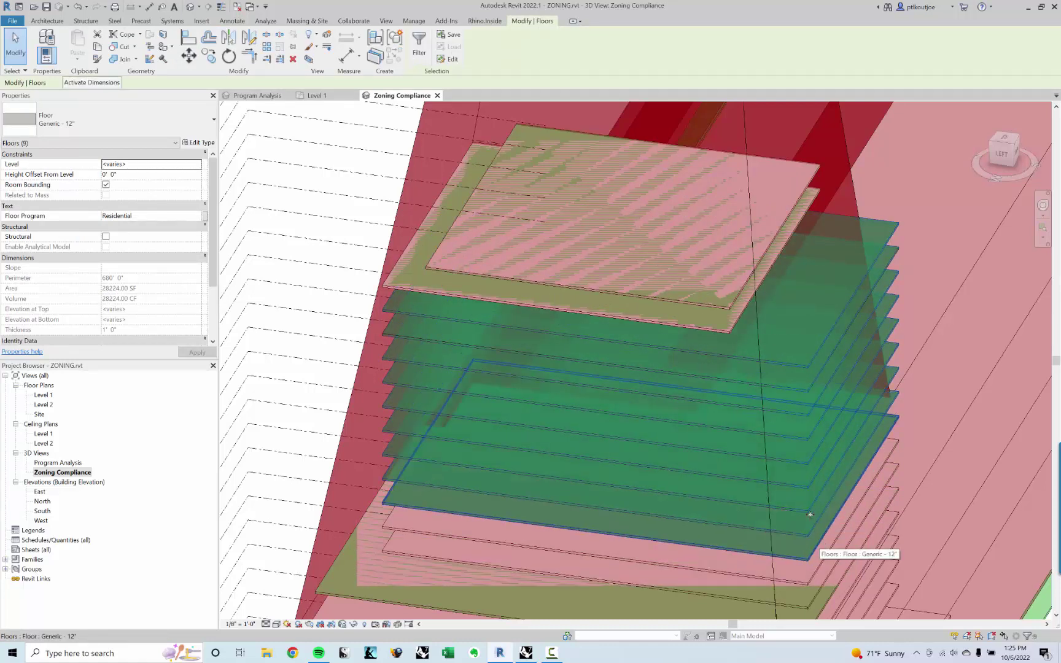
key(Delete)
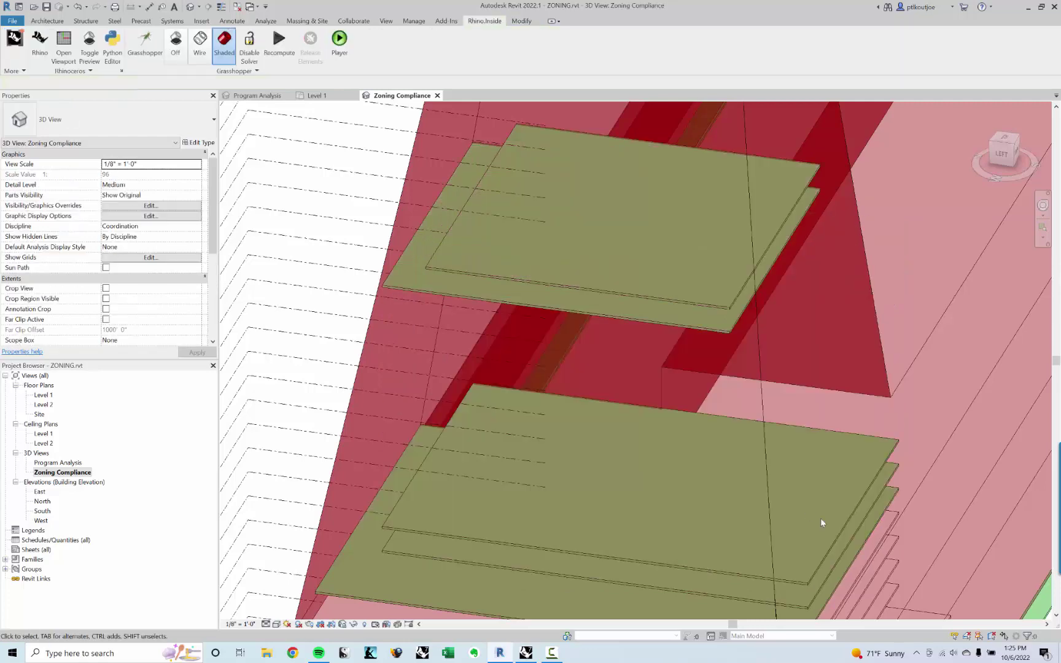
Copy the Level 22 floor, with multiple copies, down to every level from Level 21 through Level 13 in the front view.
click(637, 321)
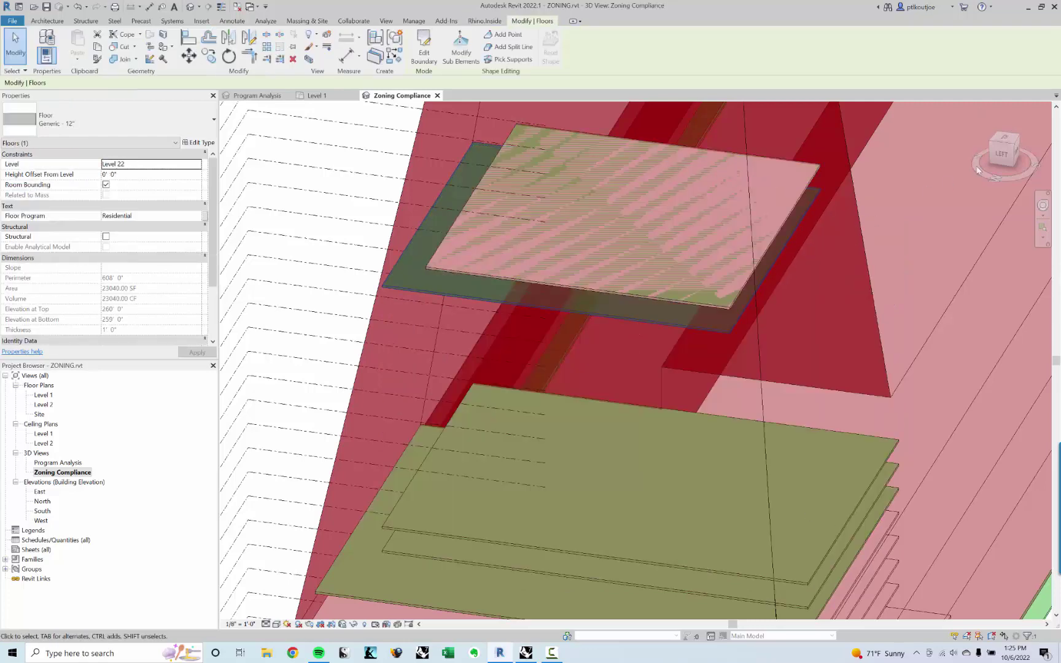
click(1018, 155)
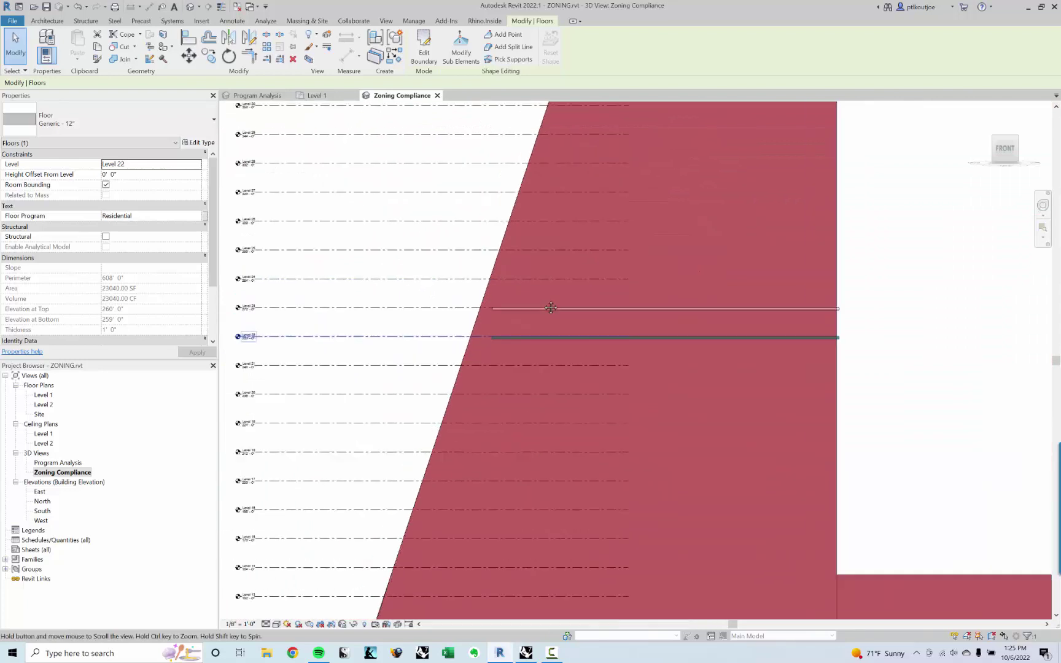
click(208, 56)
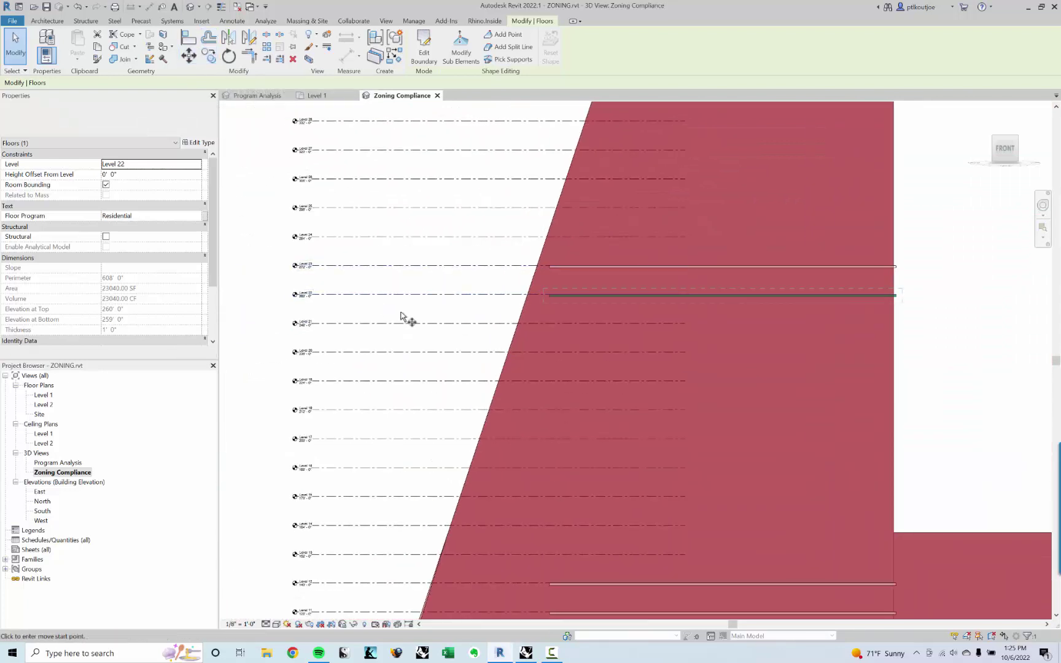
middle_drag(399, 320, 520, 215)
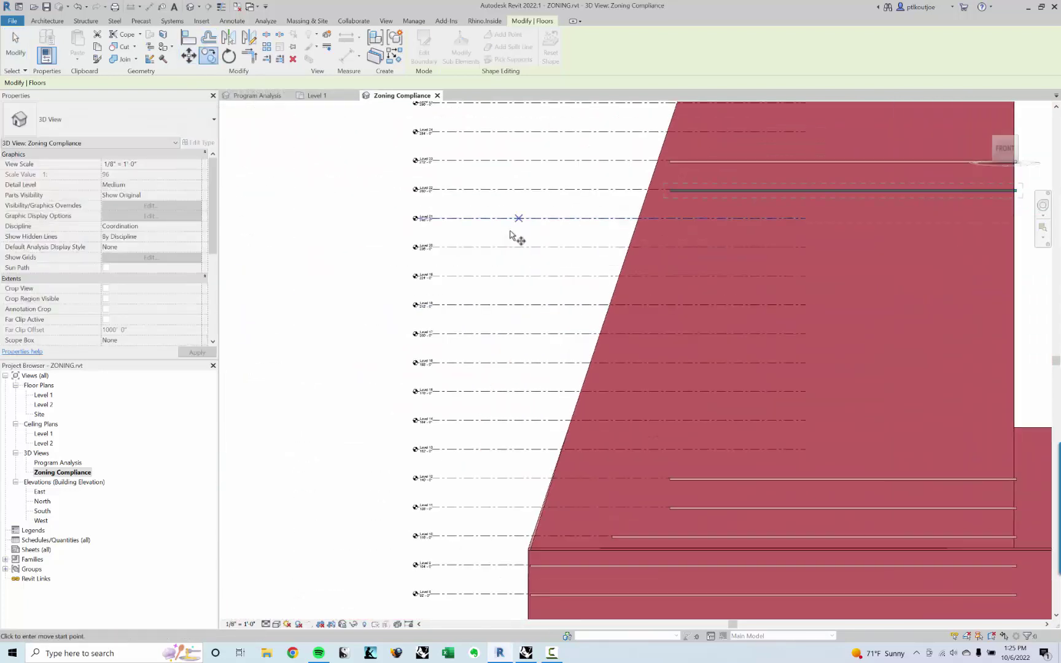
click(462, 219)
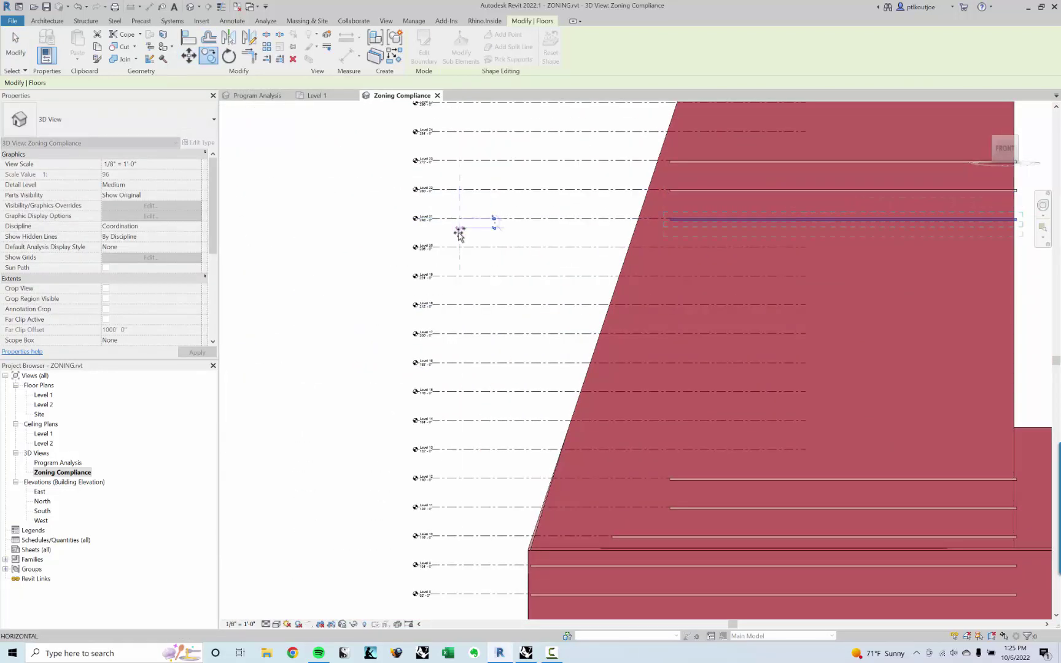
click(458, 276)
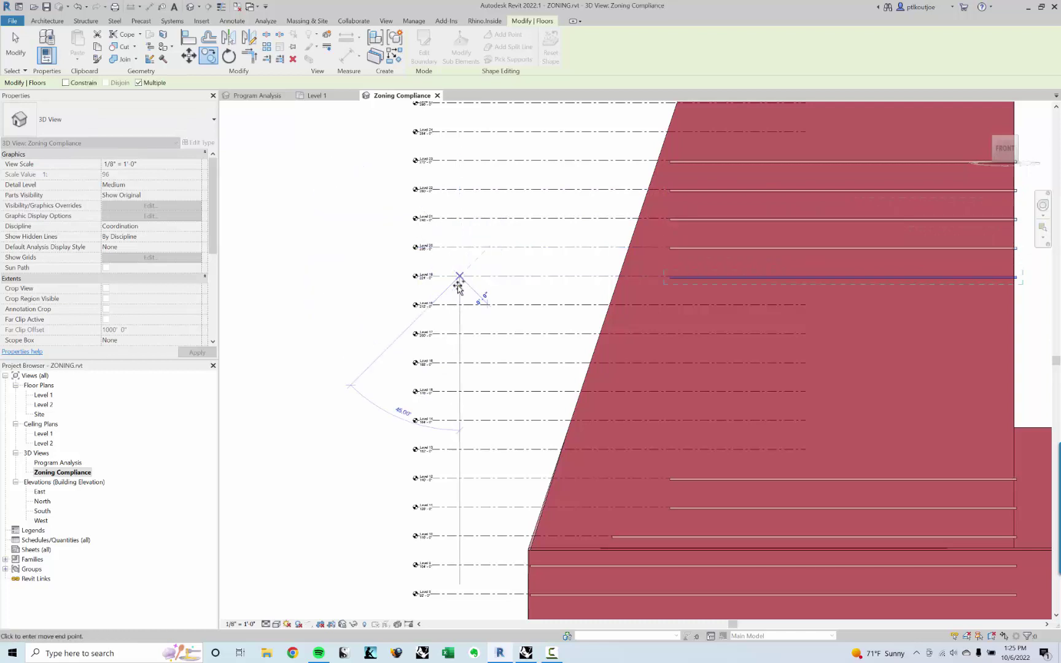
click(460, 333)
click(462, 362)
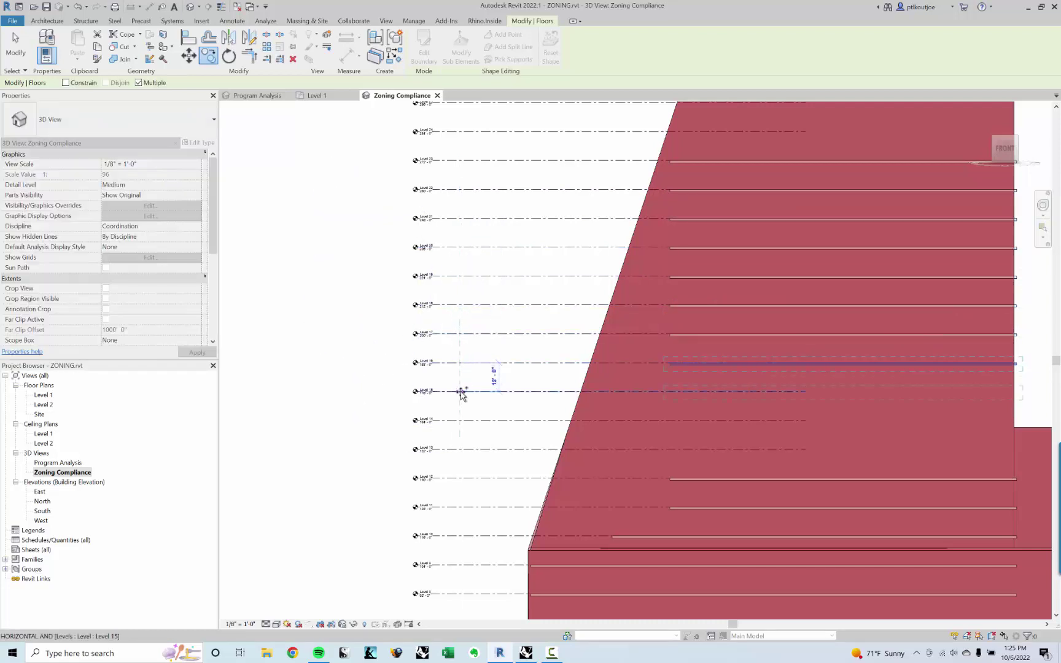
click(462, 391)
click(461, 420)
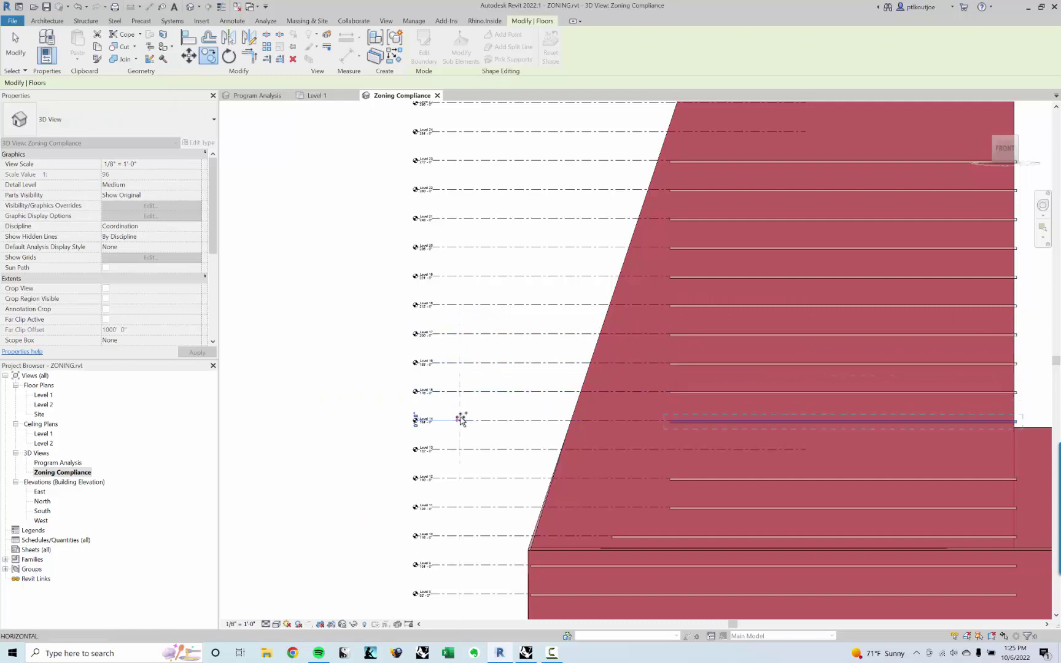
click(461, 448)
key(Escape)
Open the Program Analysis 3D view and turn off the Grasshopper preview to examine the floors coloured by program.
shift+middle_drag(412, 301, 565, 399)
click(67, 464)
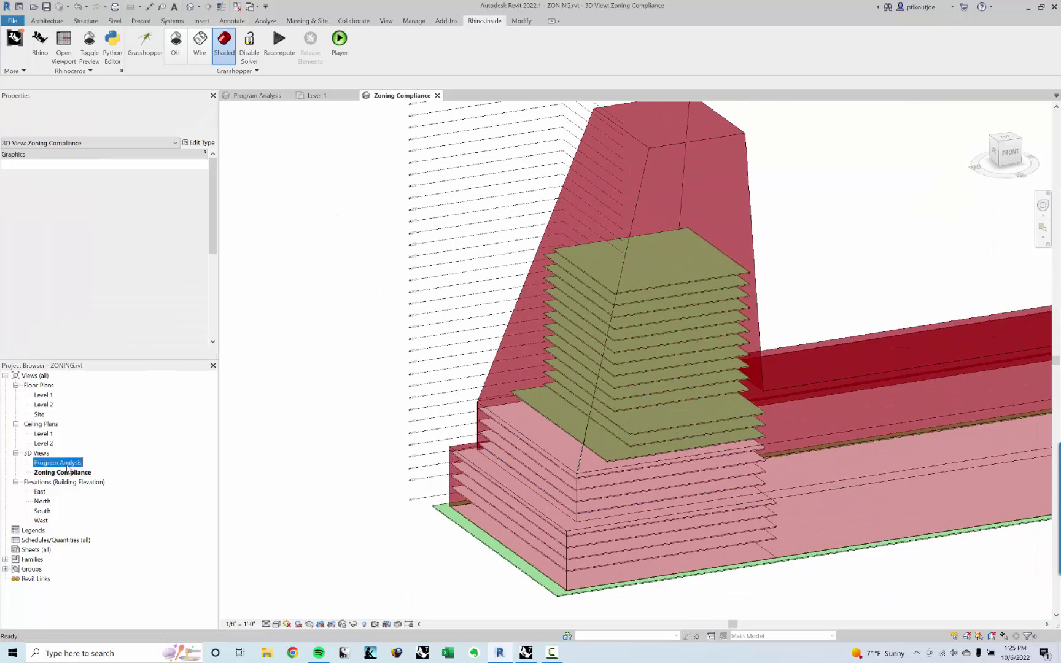
double_click(66, 464)
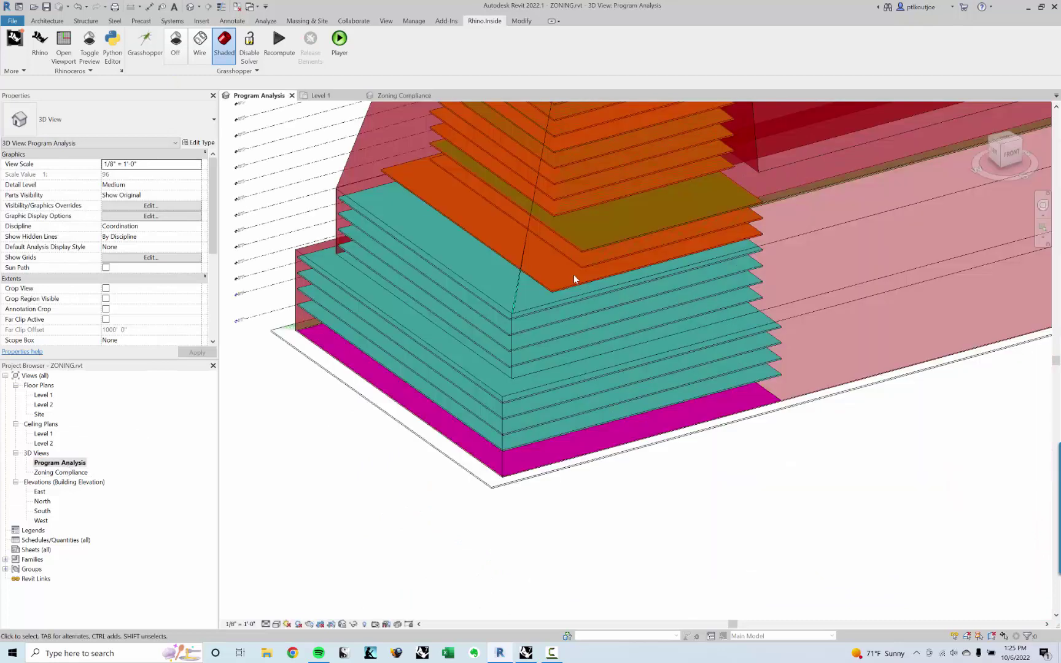
click(186, 62)
middle_drag(647, 247, 578, 442)
scroll(623, 356, down, 3)
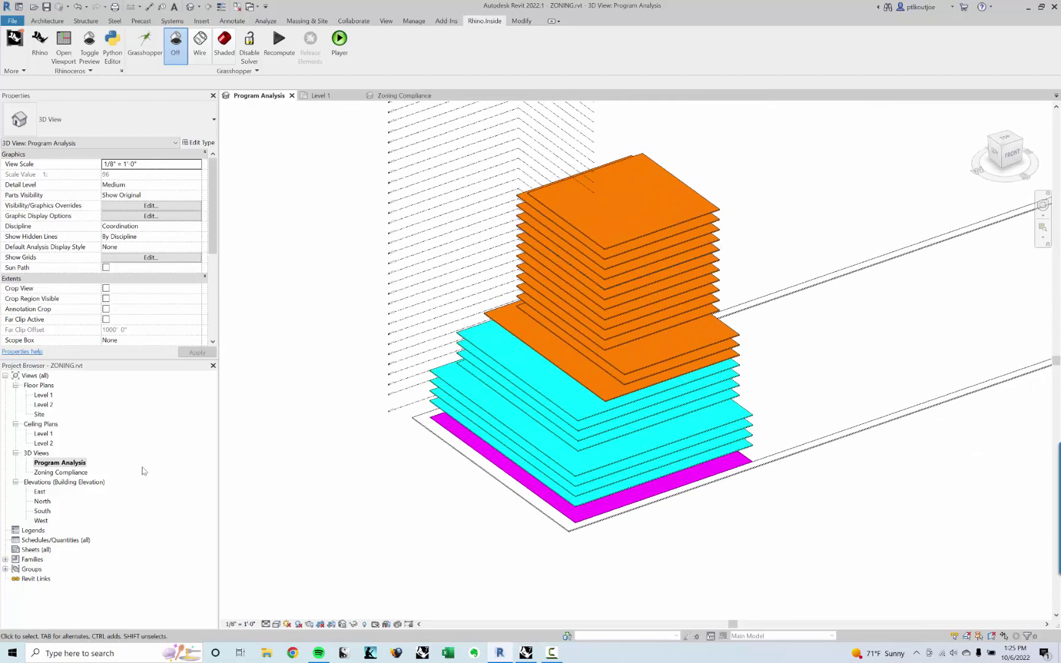
Return to the Zoning Compliance 3D view and set the Grasshopper preview to shaded.
double_click(61, 474)
click(224, 43)
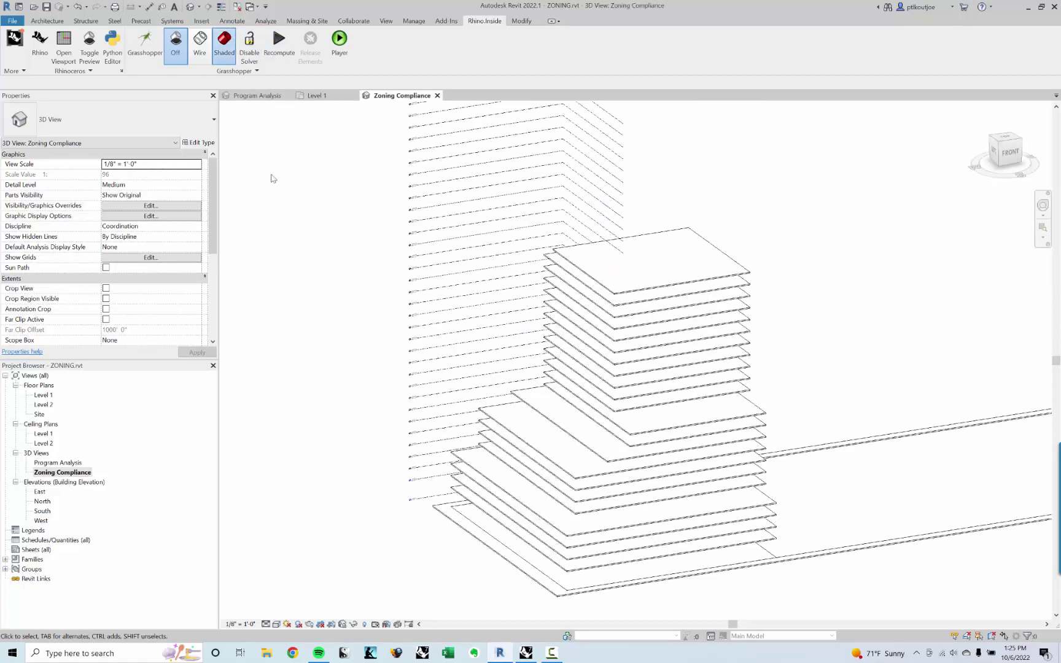
shift+middle_drag(573, 498, 546, 556)
Switch to Rhino and Grasshopper, and move the Grasshopper window aside to expose the zoning envelope model.
click(523, 653)
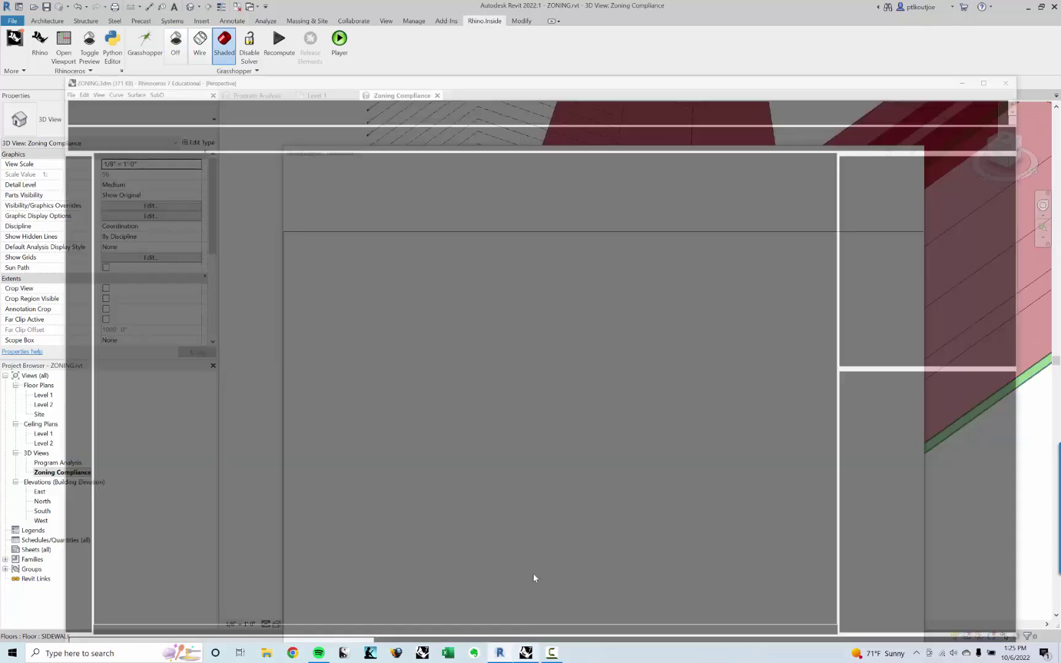
scroll(522, 373, down, 3)
click(739, 393)
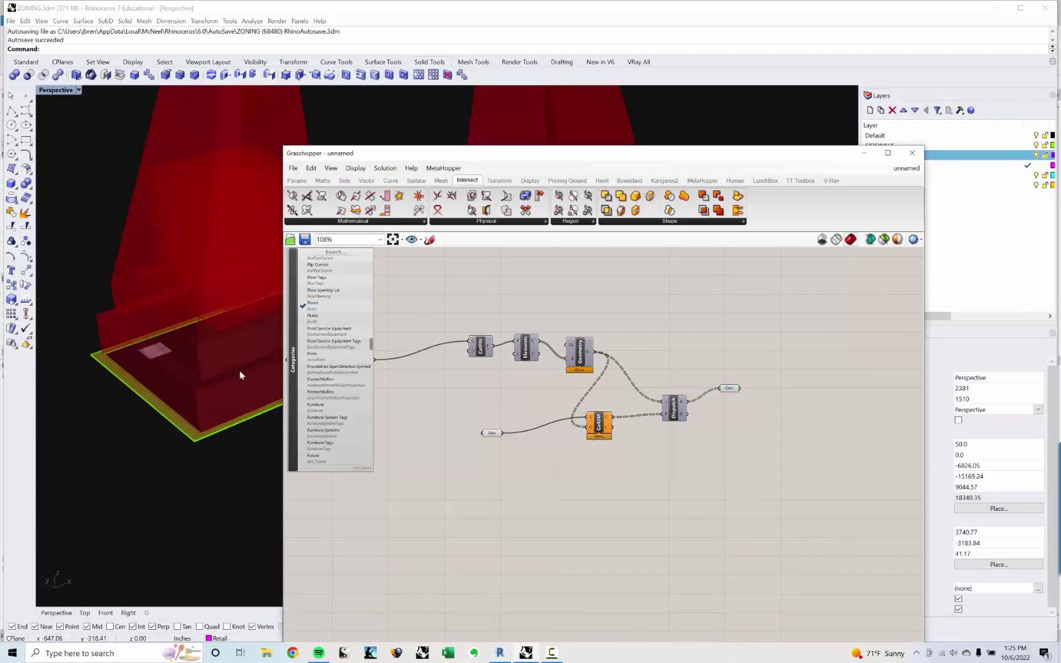
right_drag(239, 374, 170, 341)
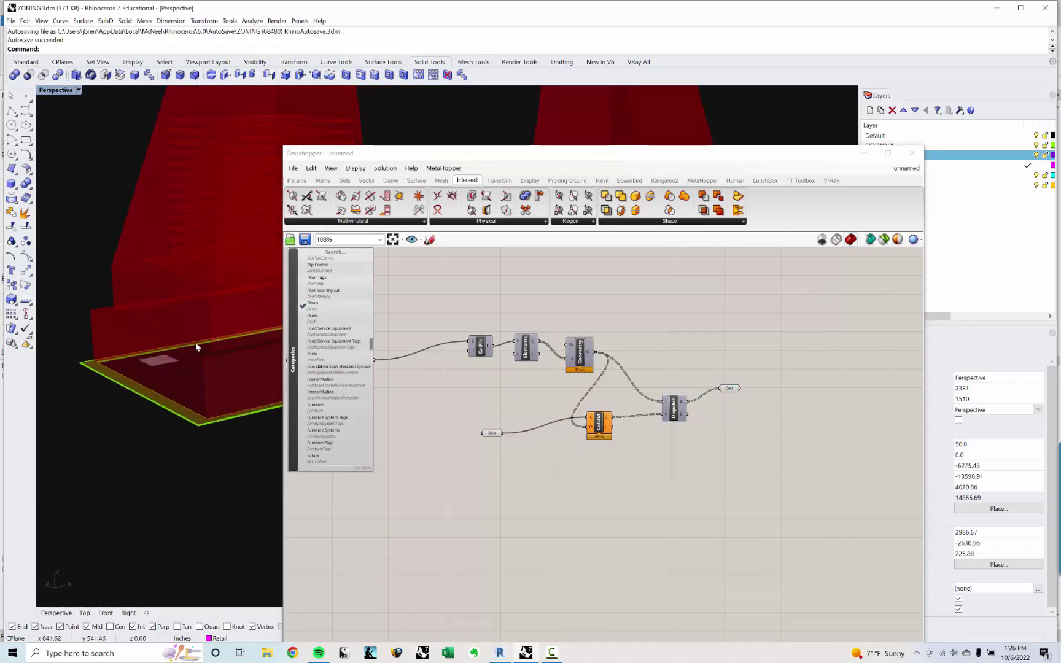
scroll(197, 297, down, 4)
scroll(224, 172, down, 4)
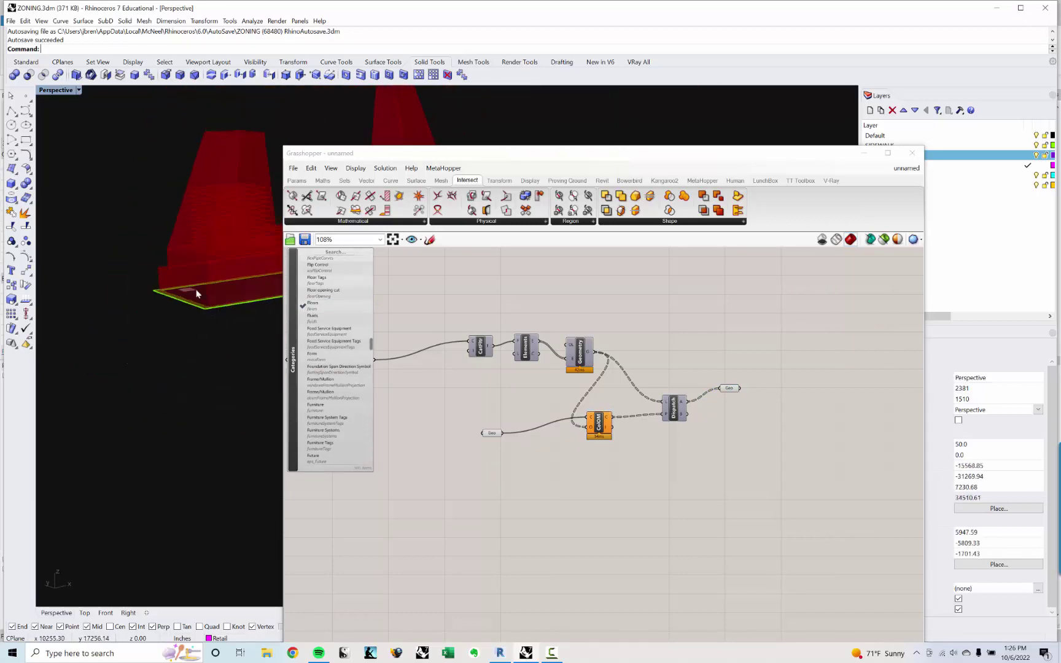
mouse_move(199, 332)
shift+right_down()
mouse_move(252, 324)
mouse_move(215, 324)
shift+right_up()
scroll(215, 324, down, 4)
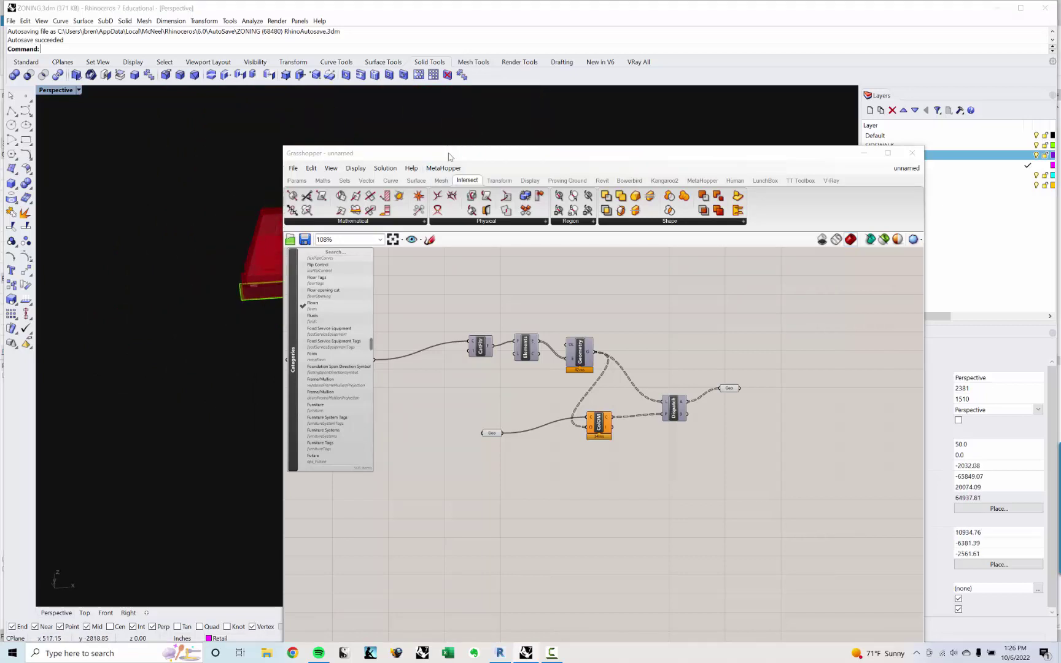
drag(451, 154, 634, 158)
scroll(273, 367, up, 6)
right_drag(292, 379, 591, 354)
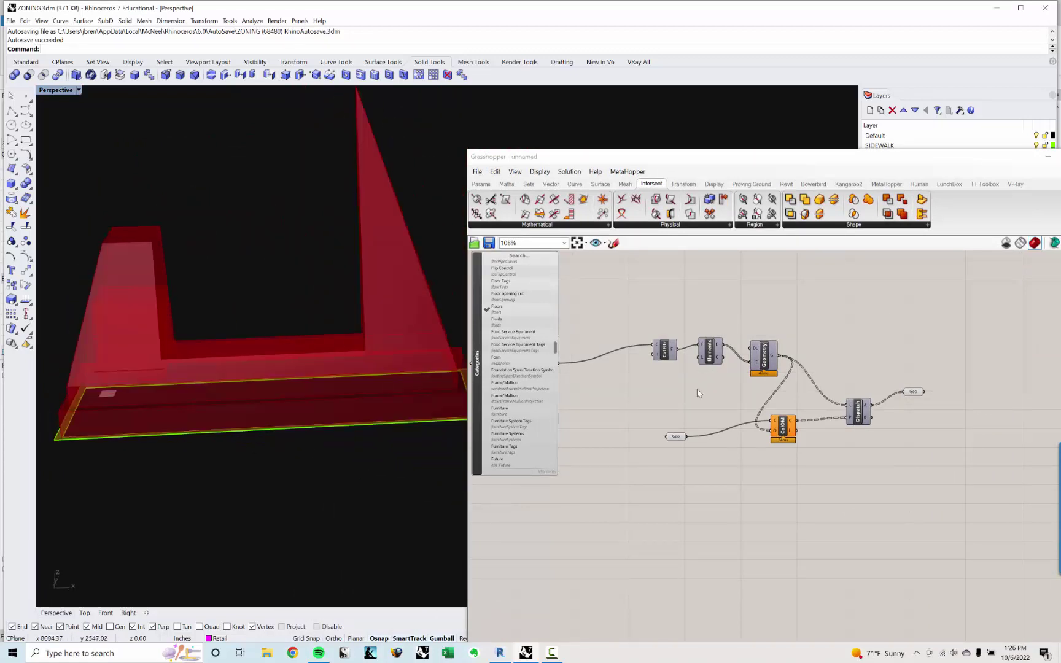
Reposition the collision component on the canvas between the Geometry and Dispatch components.
drag(783, 431, 787, 424)
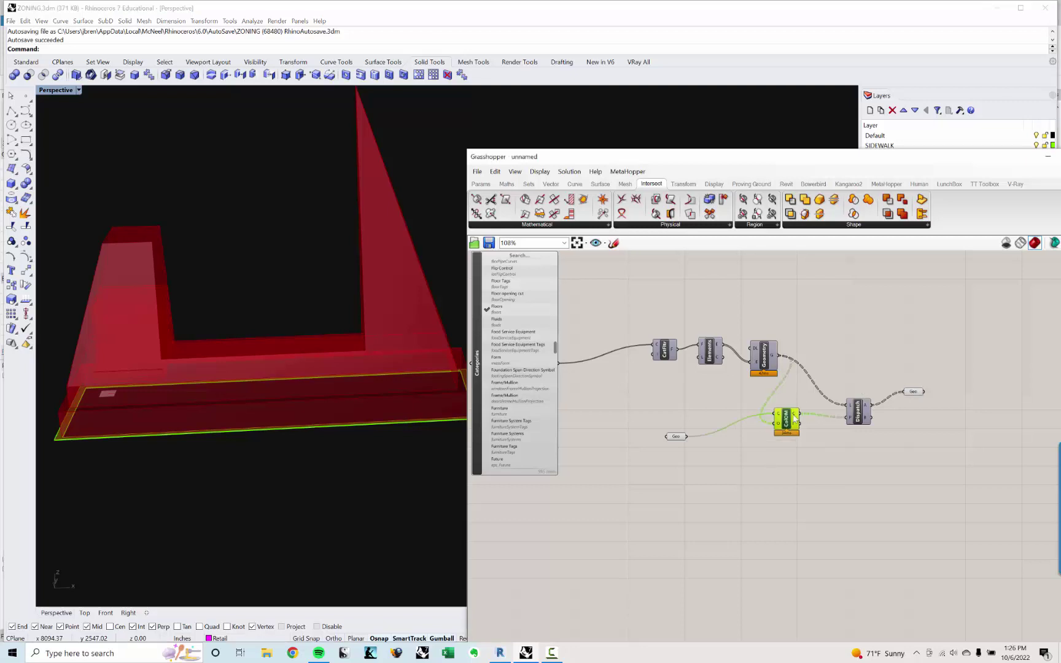
right_drag(266, 362, 353, 419)
right_drag(347, 331, 323, 329)
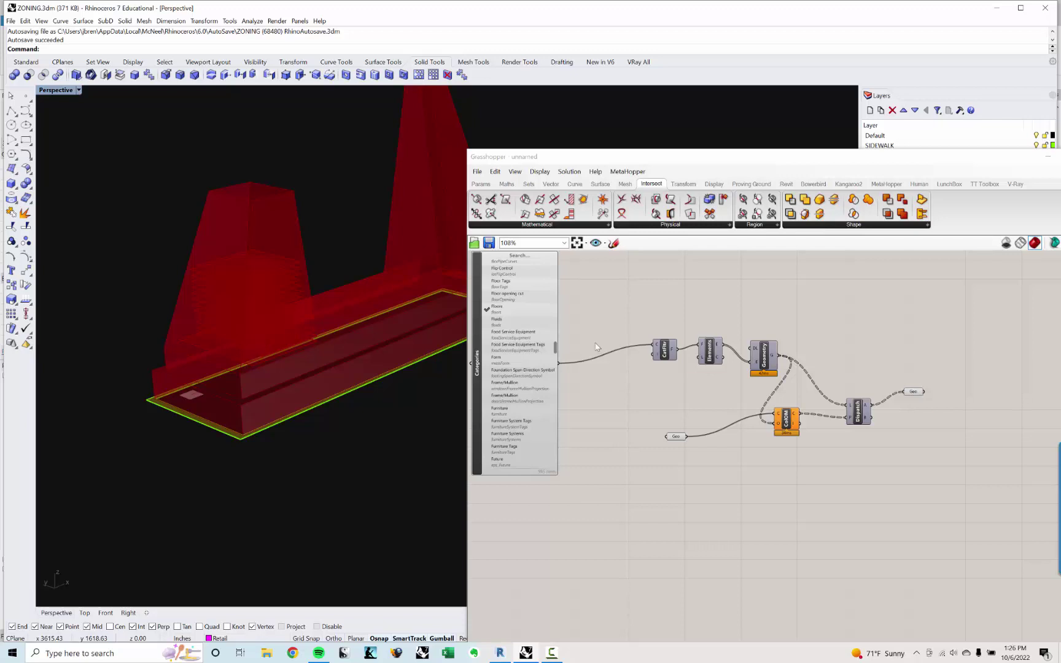
right_drag(742, 435, 680, 452)
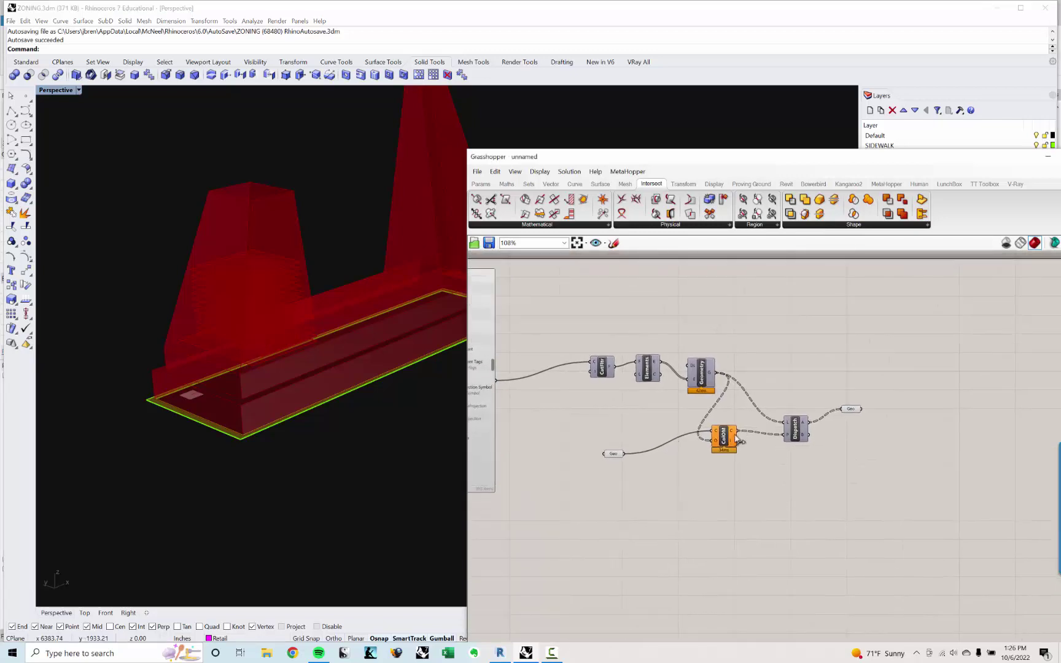
drag(726, 441, 737, 440)
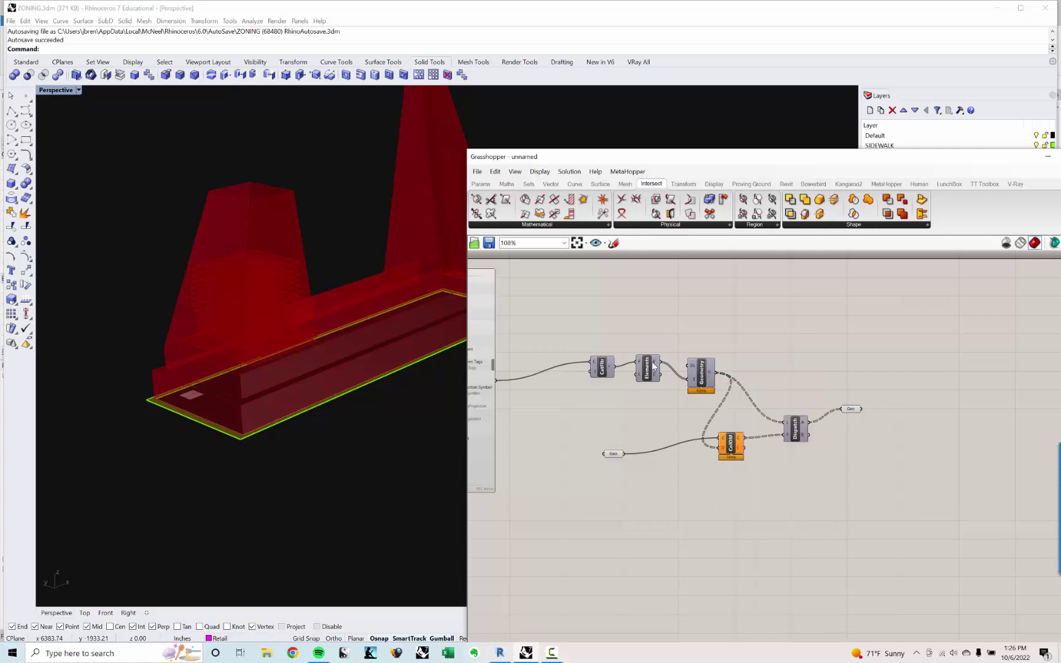
Add an Element Parameter component above the Geometry component and feed its Element input from the queried elements.
double_click(730, 315)
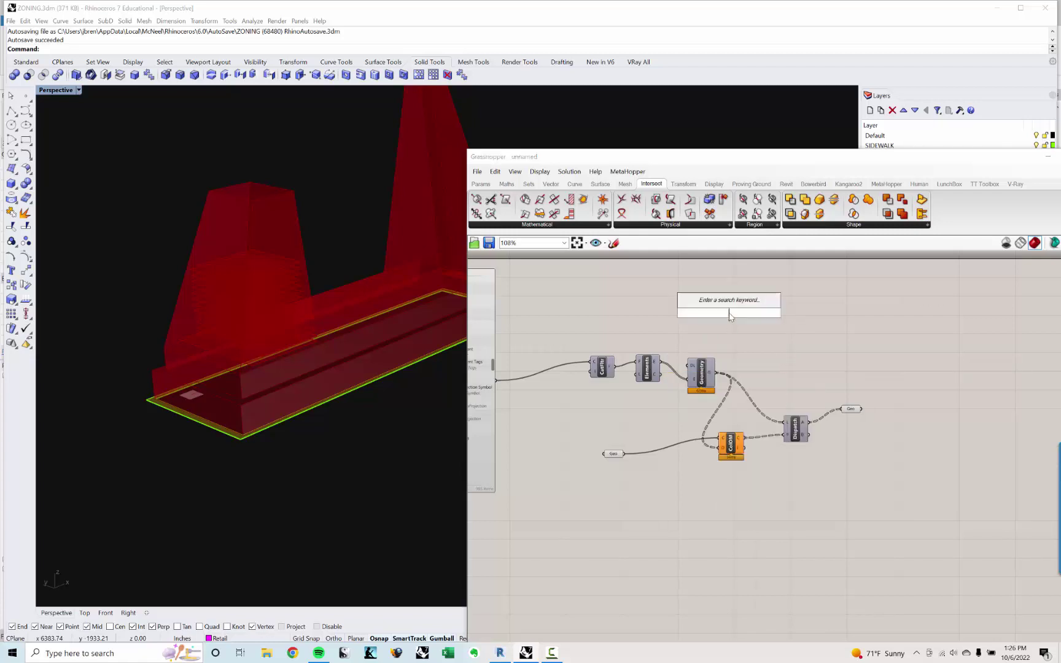
text(element)
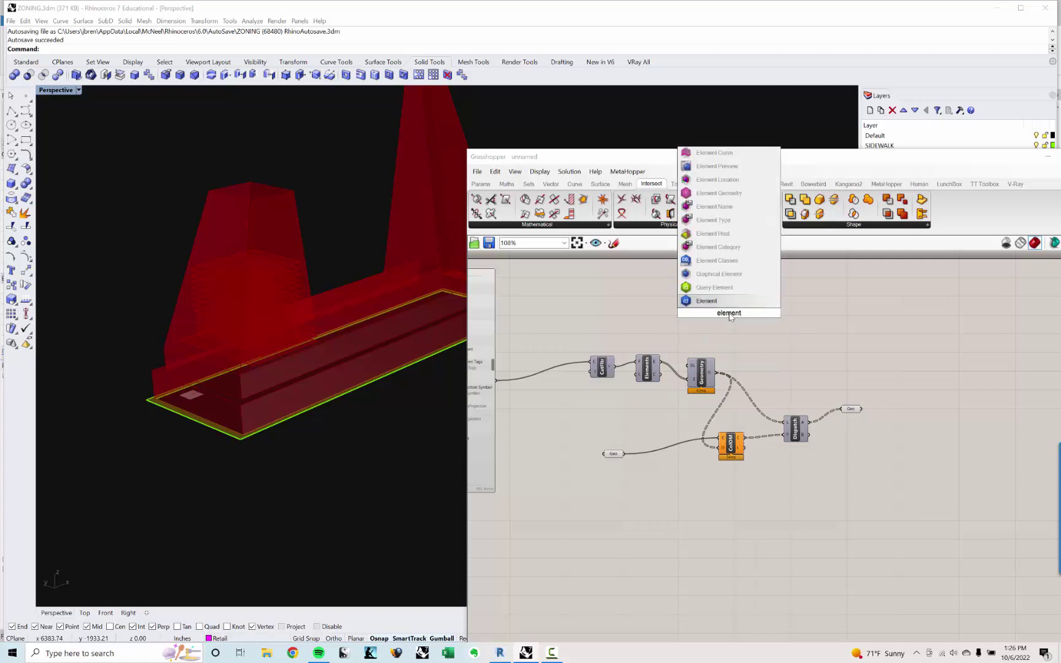
text( para)
key(Return)
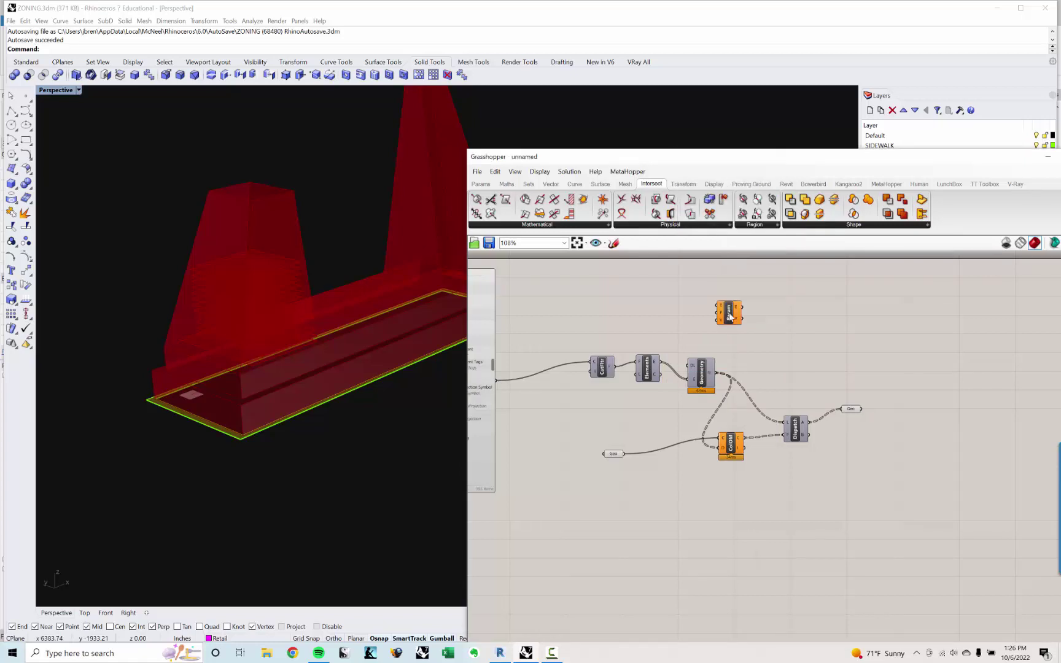
scroll(730, 315, up, 4)
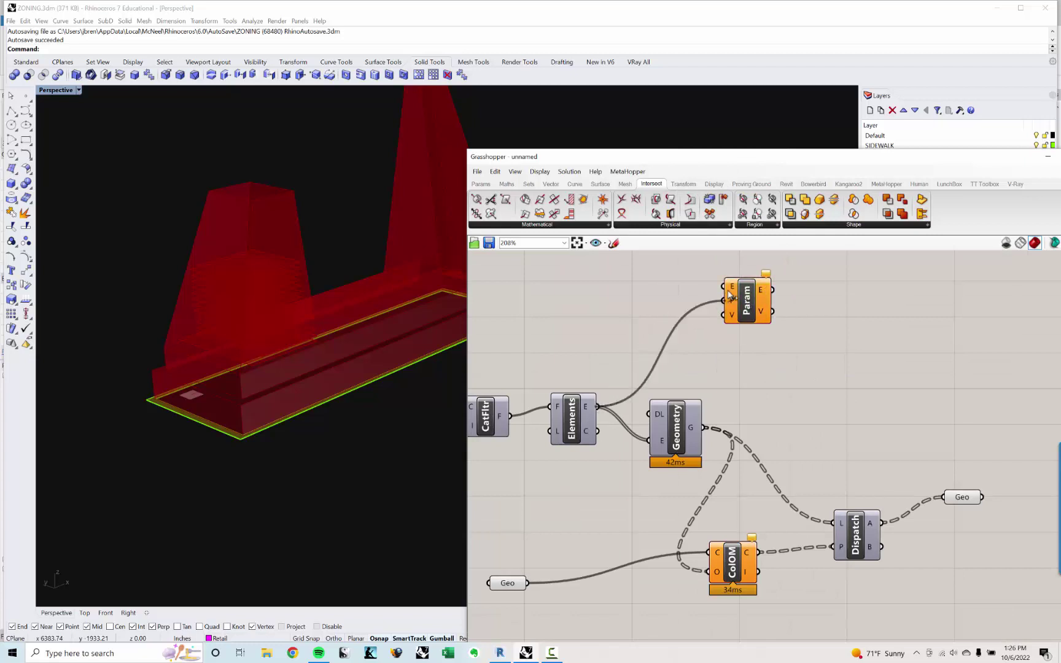
Add a Revit Parameter container and connect it to the Element Parameter component's P input.
double_click(586, 317)
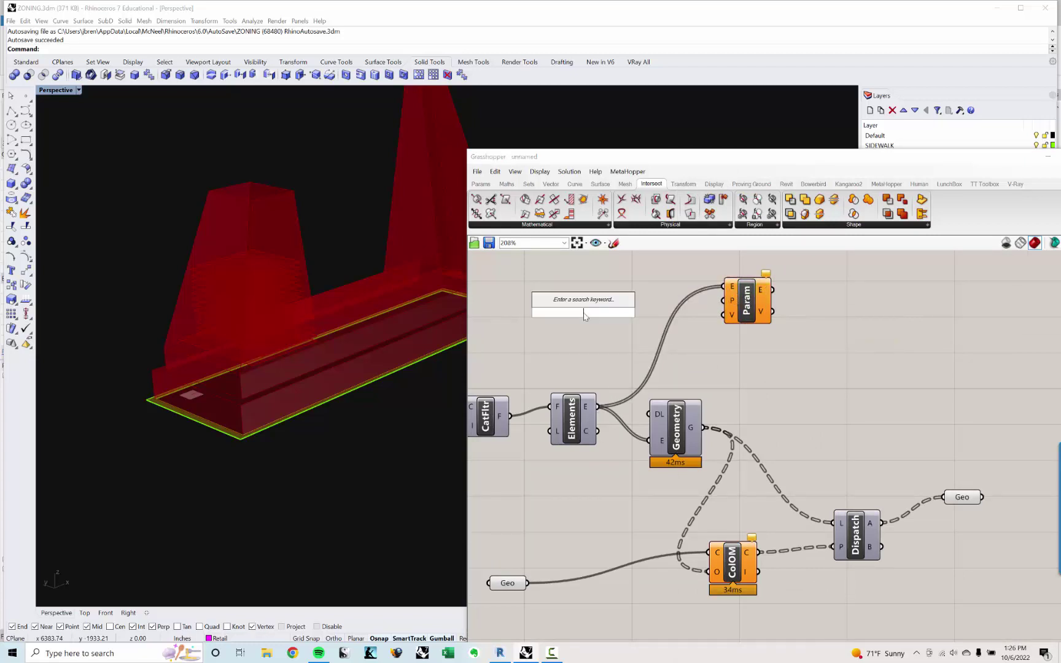
text(parameter)
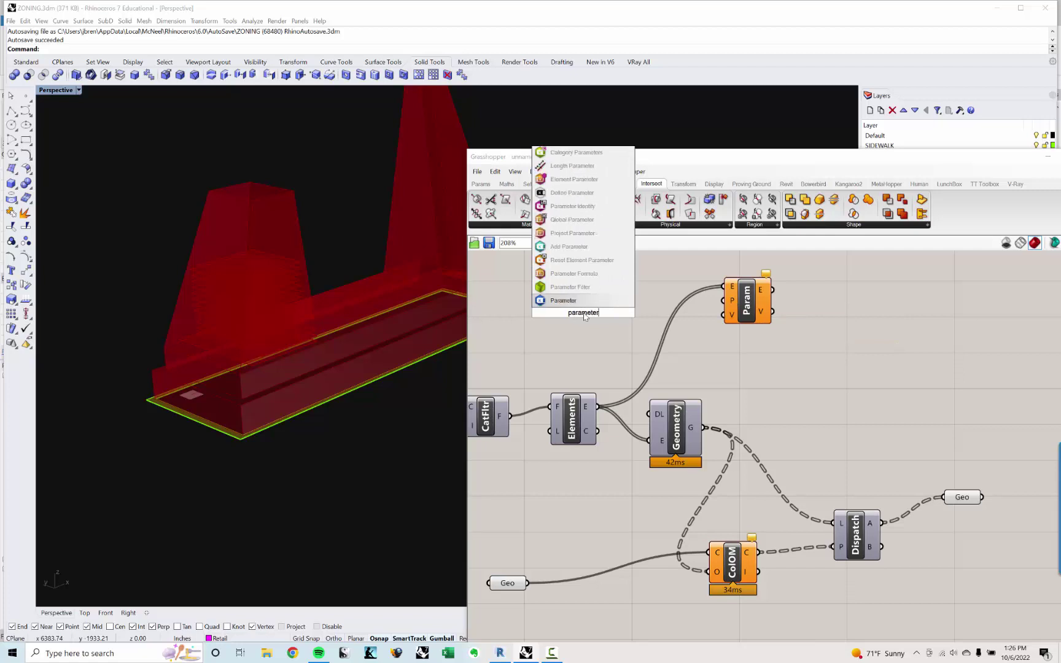
key(Return)
scroll(586, 317, up, 3)
drag(585, 316, 679, 316)
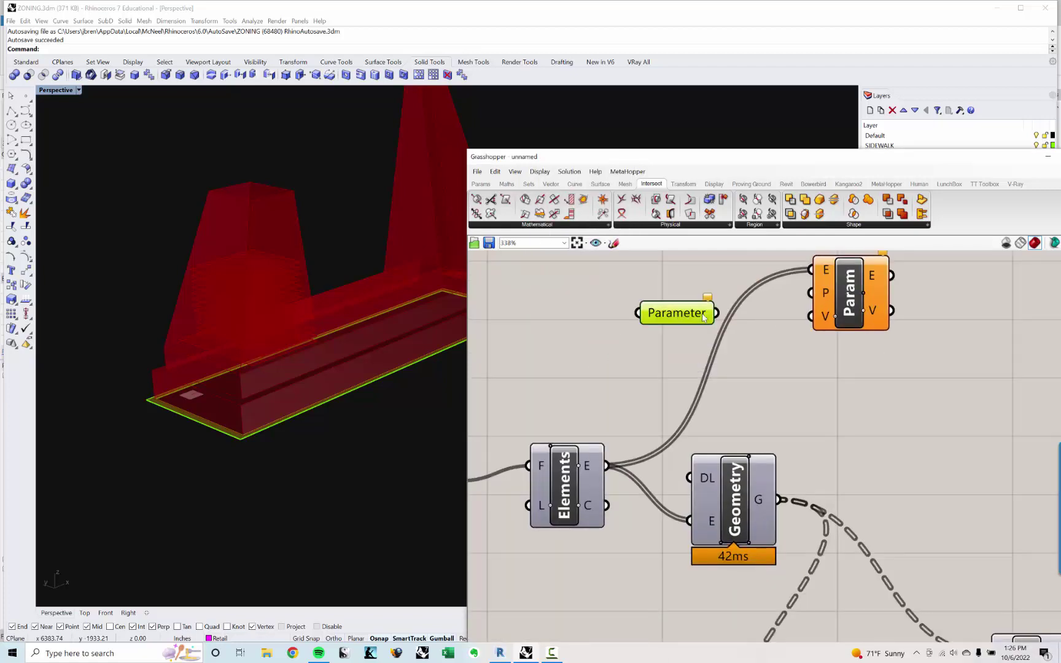
click(676, 317)
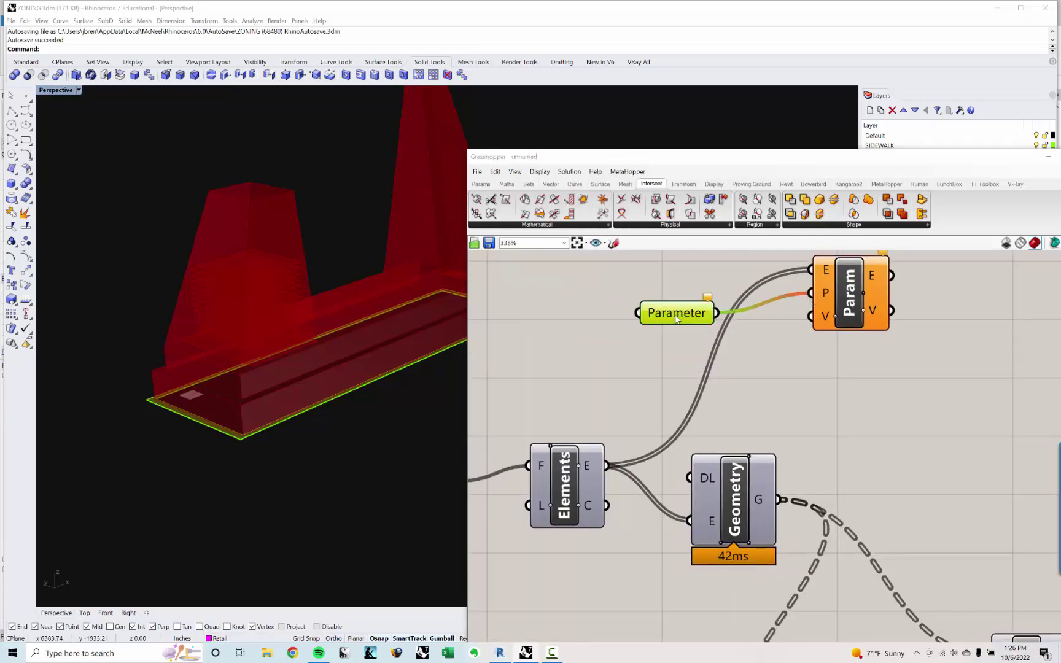
Set the Parameter container to the Floor Program parameter, filtered to Model categories and Floors.
right_click(677, 318)
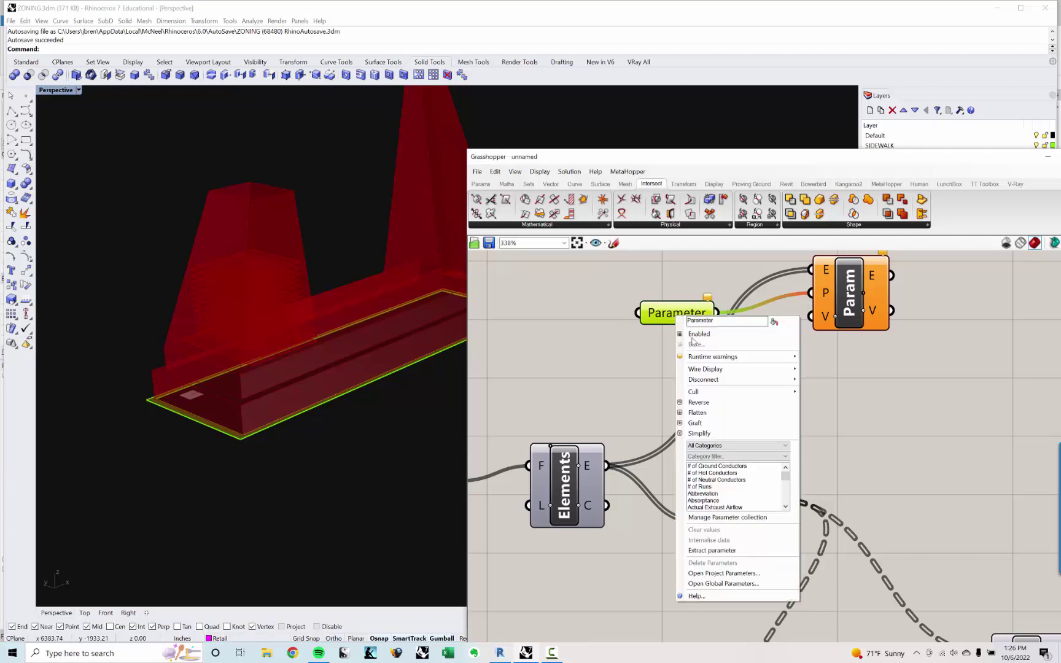
click(708, 447)
click(711, 466)
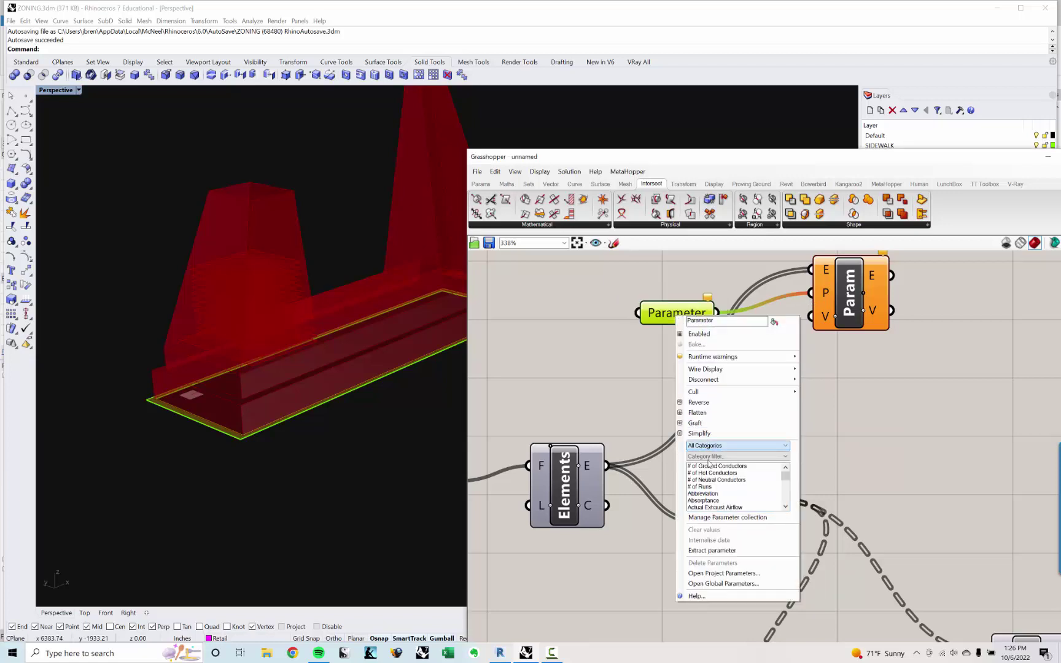
drag(783, 477, 791, 489)
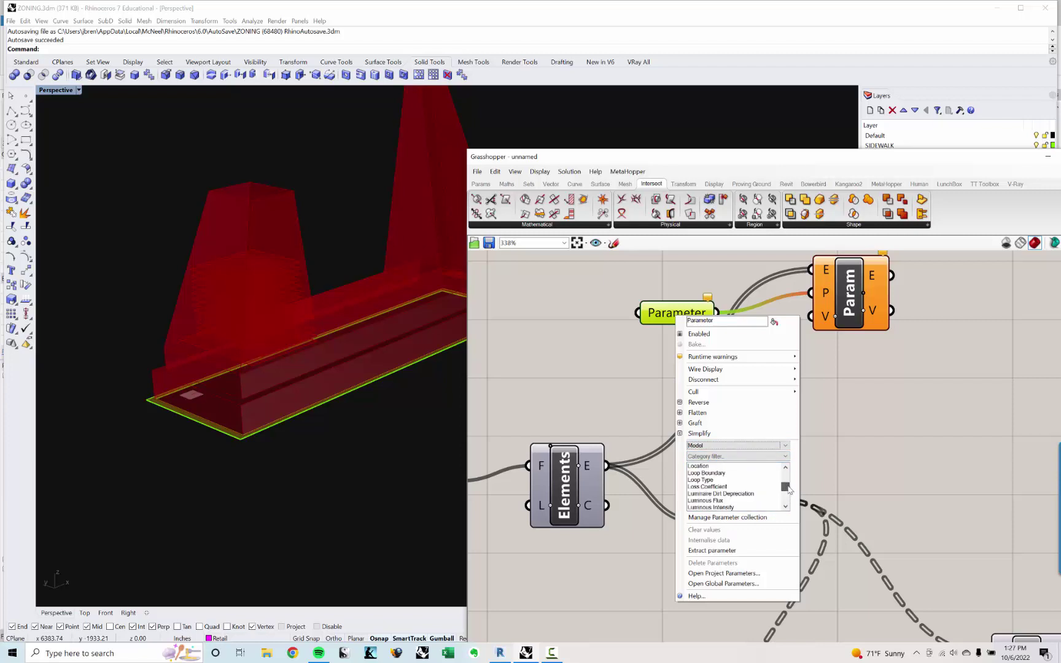
click(721, 459)
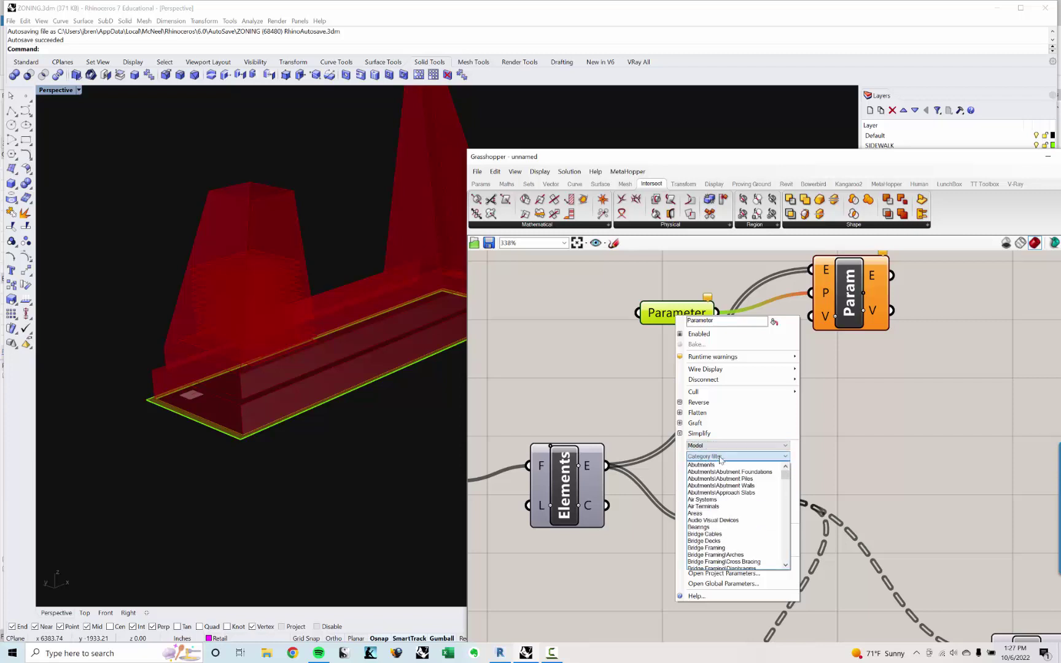
scroll(725, 507, down, 10)
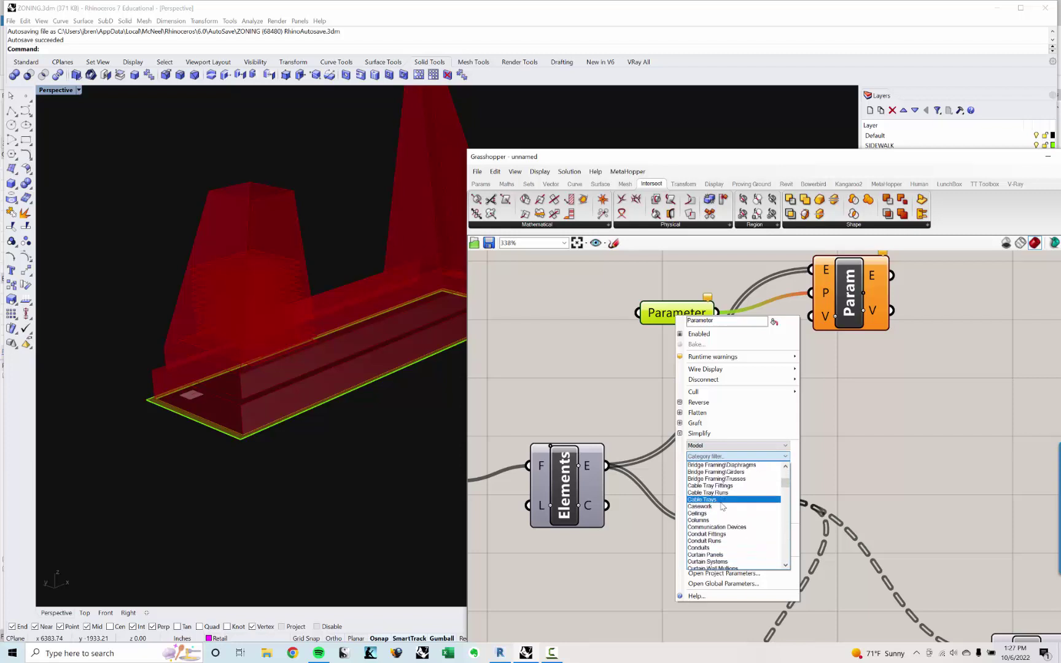
scroll(720, 511, down, 1)
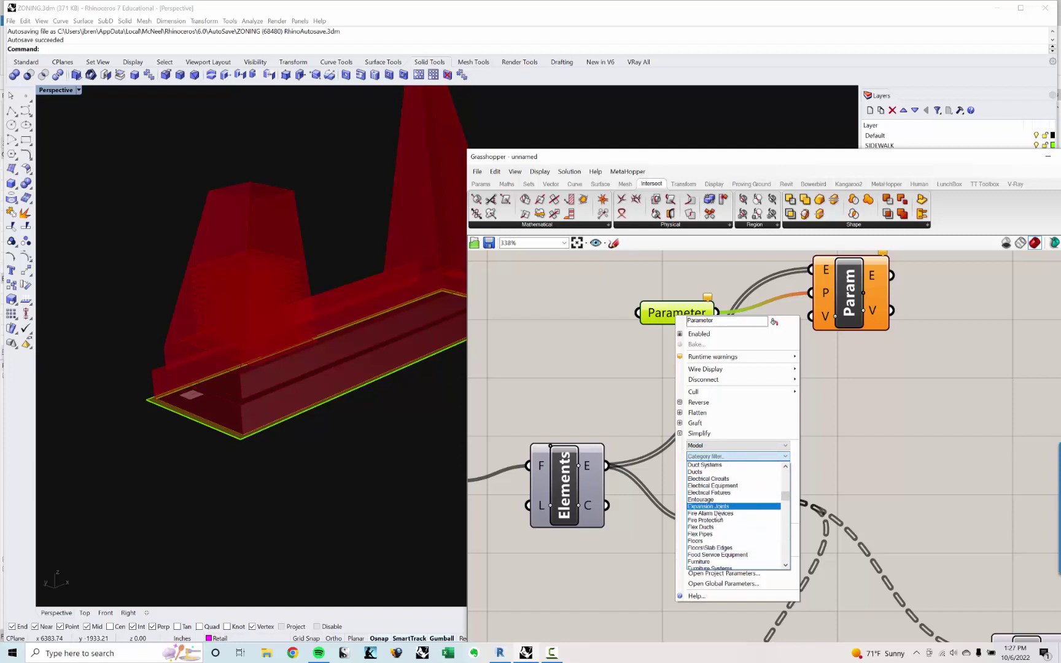
click(711, 539)
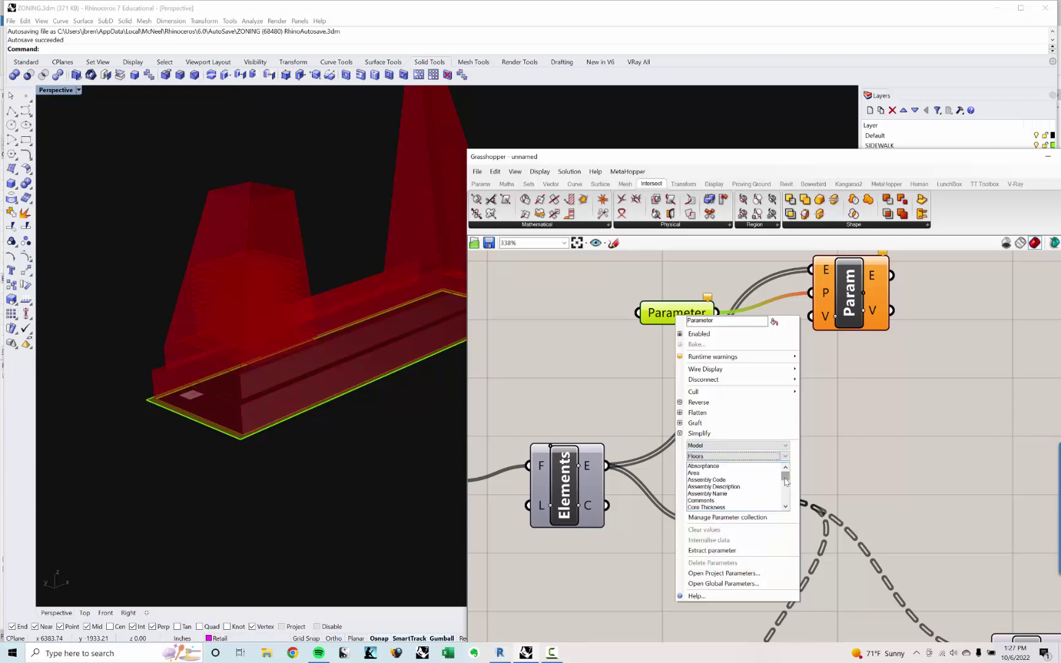
drag(785, 482, 785, 492)
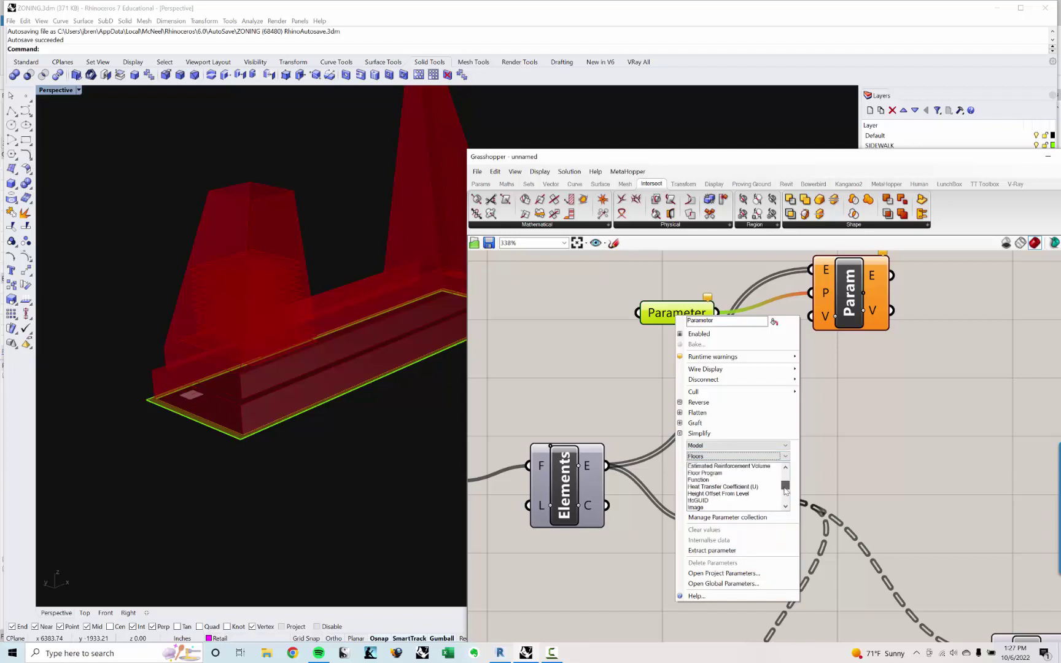
click(706, 474)
click(805, 349)
Move the Element Parameter component and its Parameter container further along the canvas, keeping them side by side.
right_drag(805, 348, 773, 484)
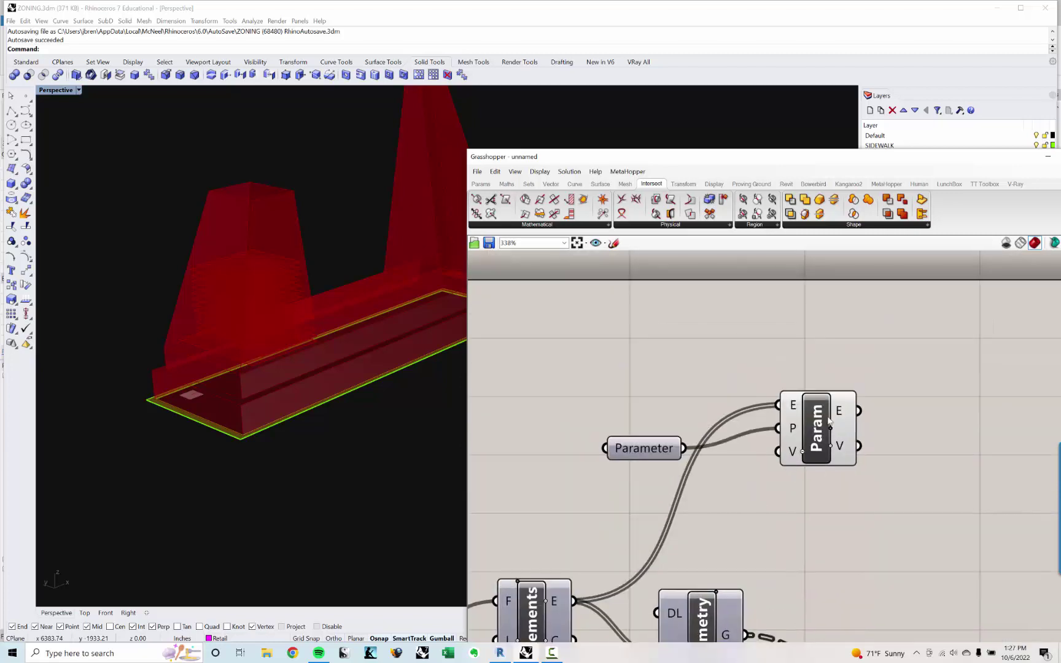
drag(788, 422, 878, 446)
right_drag(880, 445, 863, 446)
click(641, 454)
drag(642, 455, 781, 457)
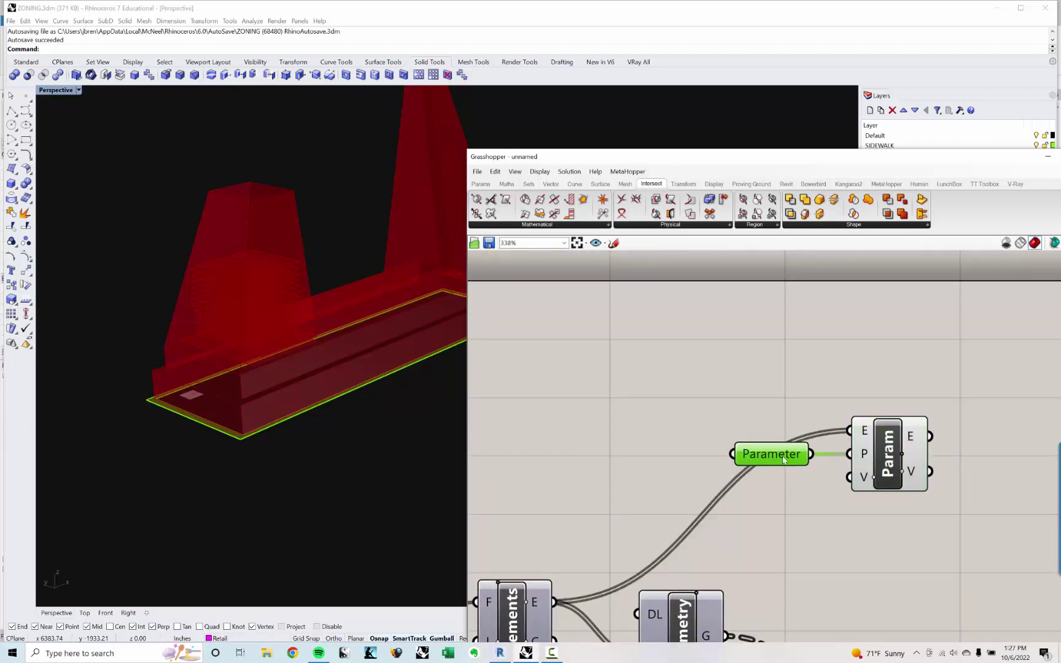
right_drag(780, 458, 620, 481)
Rename the Parameter container as "Parameter:Floor Program".
click(654, 478)
right_click(658, 478)
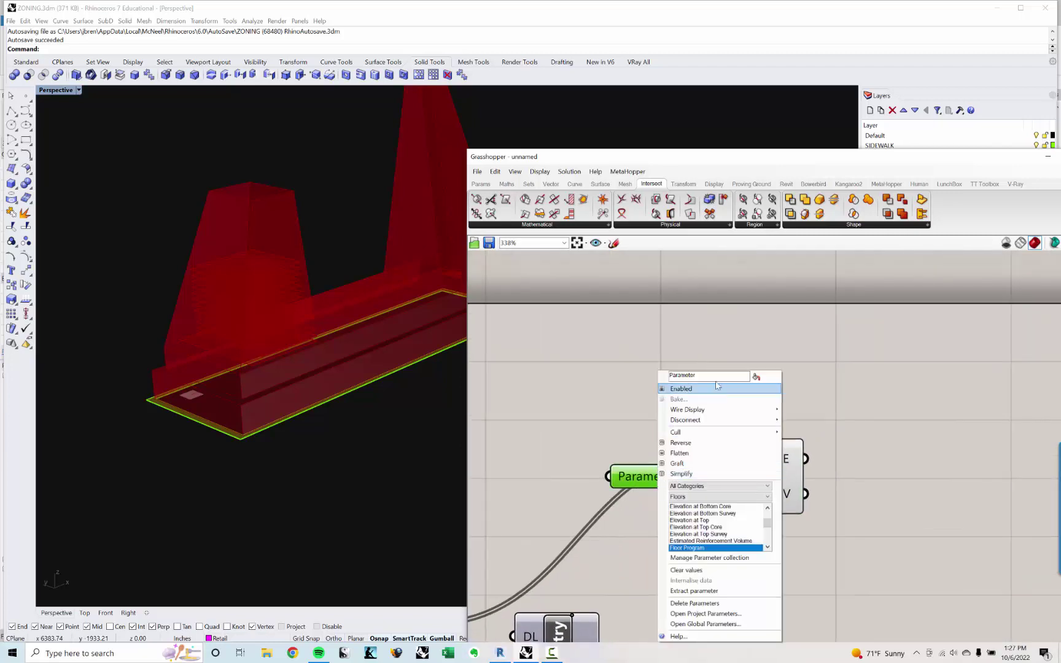
click(716, 376)
text(.Floor P)
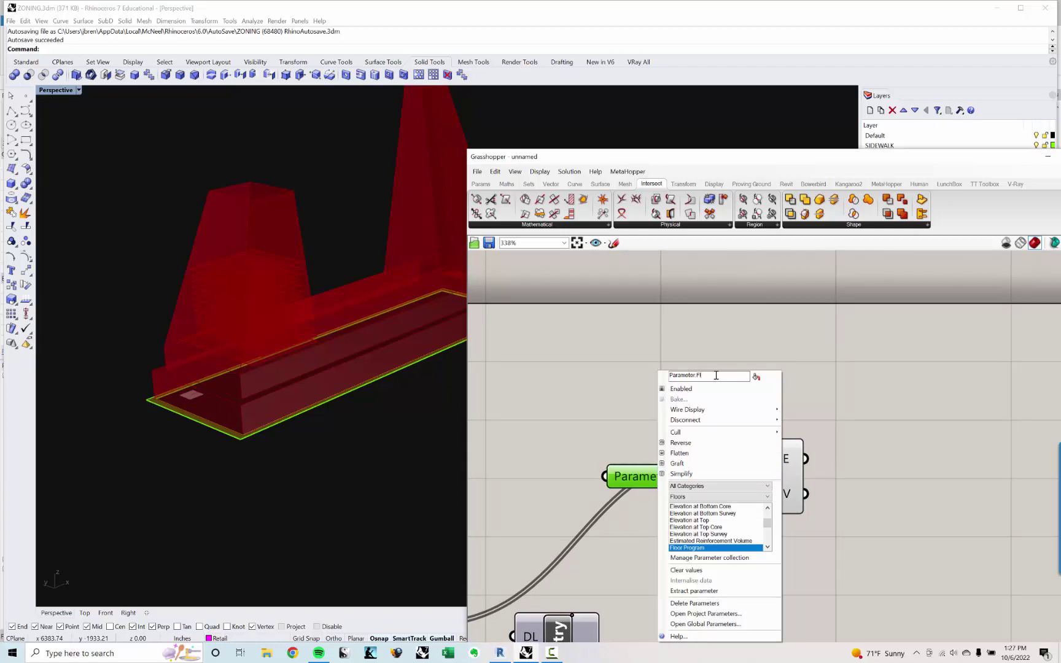
text(rogram)
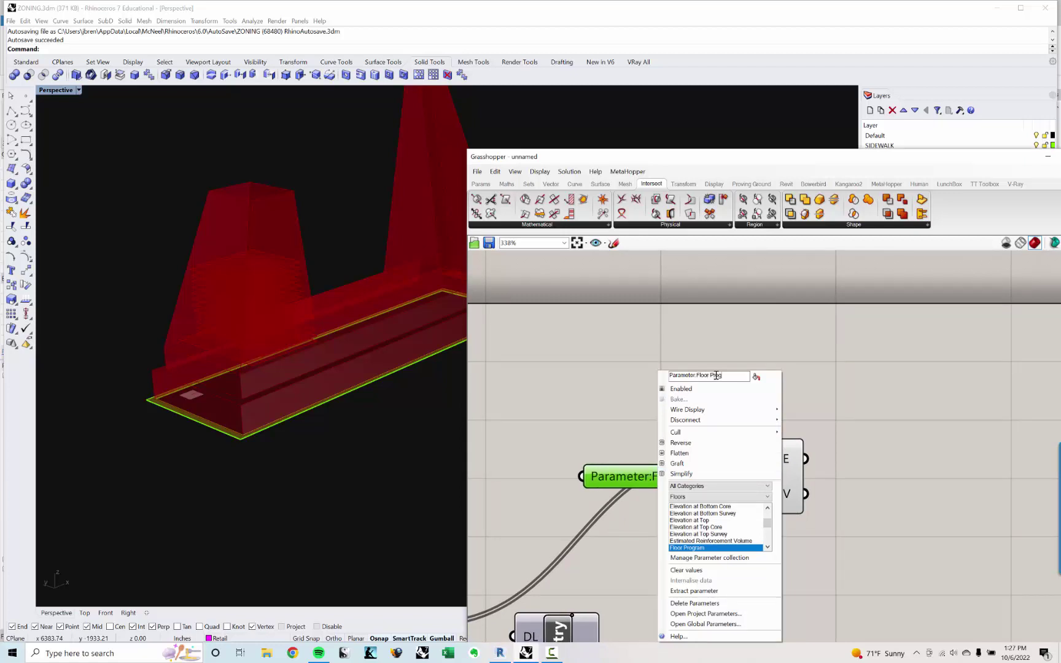
key(BackSpace)
key(BackSpace)
key(BackSpace)
text(ram)
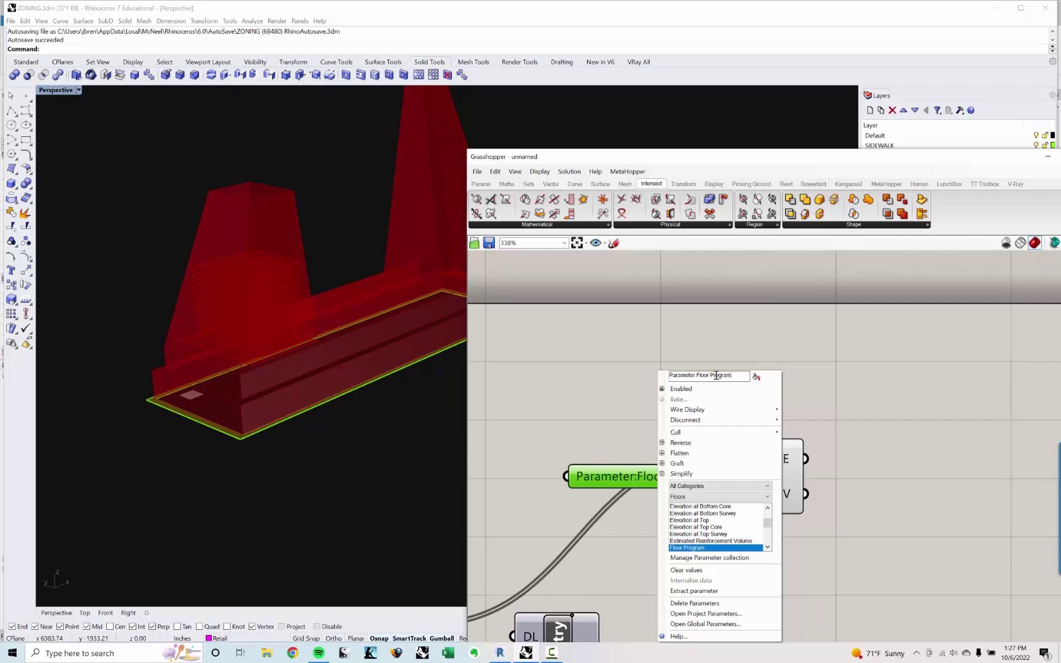
key(Return)
Shift the Element Parameter component away from the renamed container to leave room between them.
scroll(832, 330, down, 2)
drag(780, 448, 816, 438)
click(873, 417)
right_drag(872, 418, 831, 428)
Add a Panel beside the Element Parameter component, feed it from the Element output, and enlarge it.
double_click(877, 398)
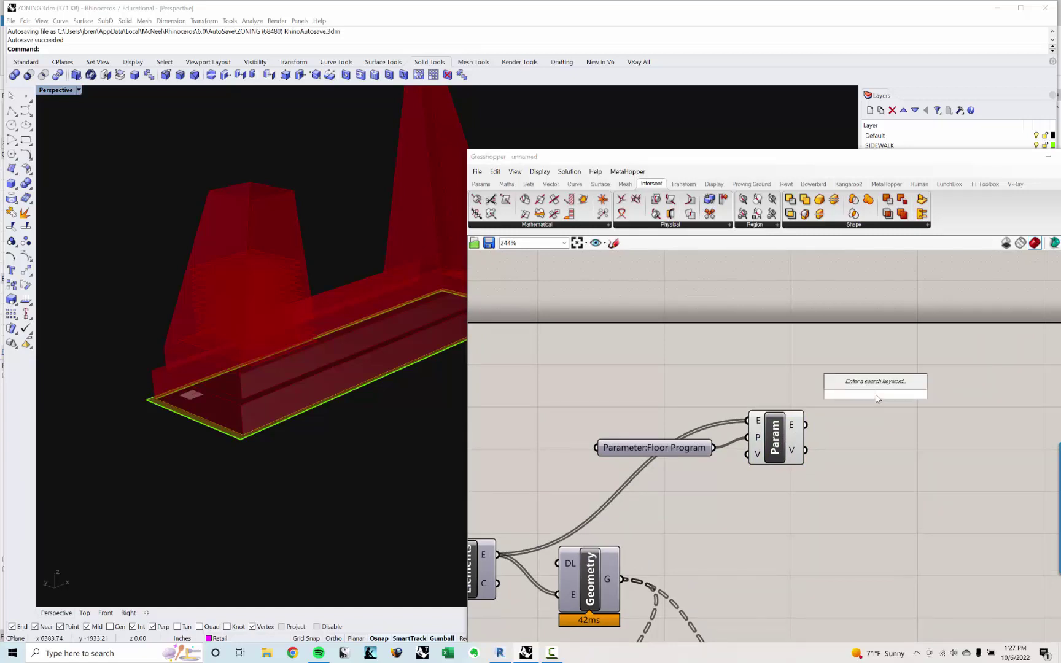
text(panel)
key(Down)
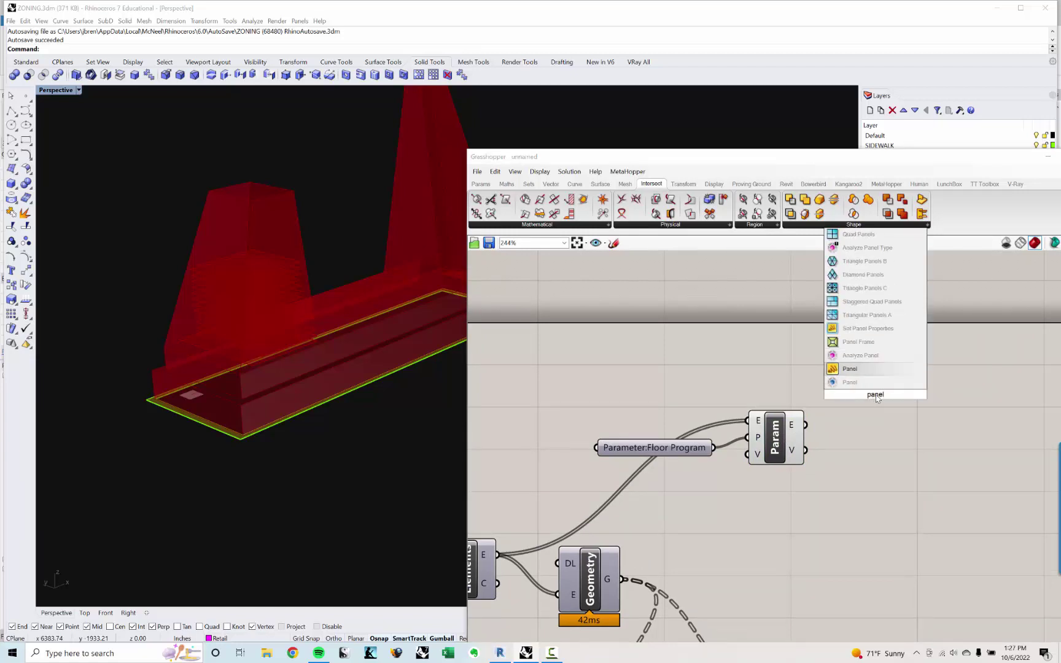
key(Return)
right_drag(877, 398, 800, 385)
drag(799, 385, 861, 367)
click(774, 403)
drag(728, 412, 790, 364)
drag(832, 444, 833, 532)
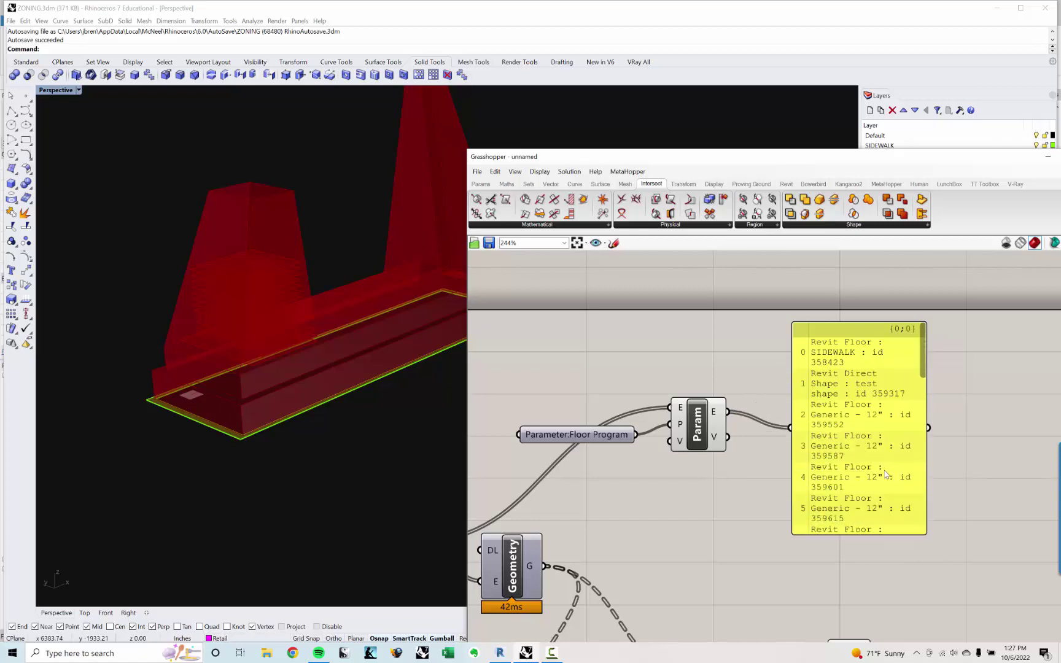
Feed the panel from the Value output to review each floor's program, and delete the panel.
right_drag(866, 458, 803, 441)
drag(803, 430, 854, 415)
drag(681, 428, 779, 395)
scroll(911, 349, down, 5)
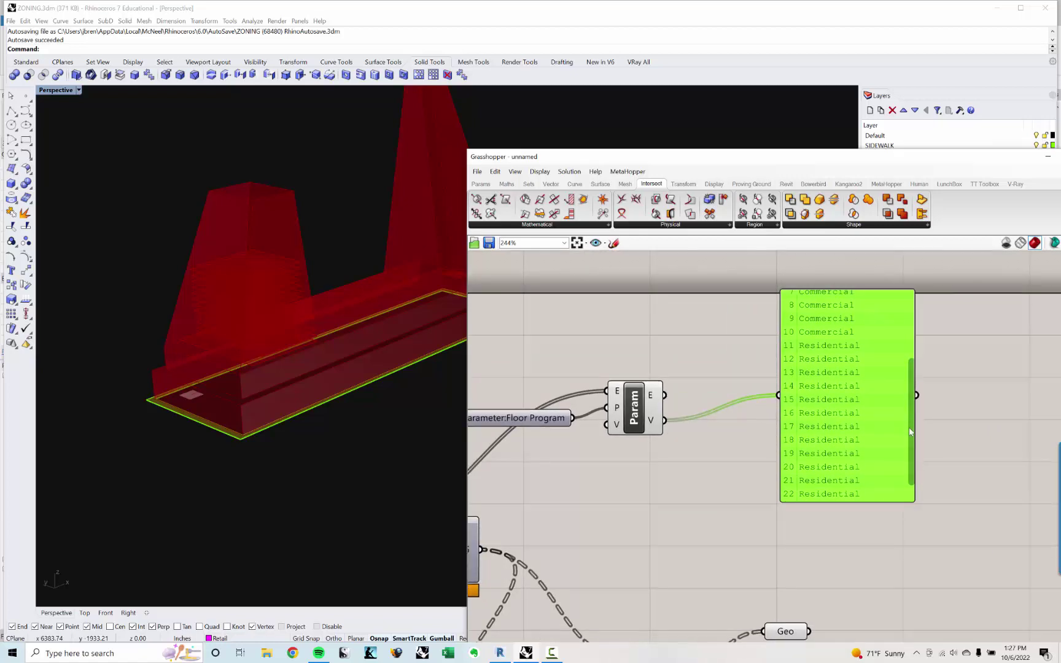
scroll(918, 376, up, 5)
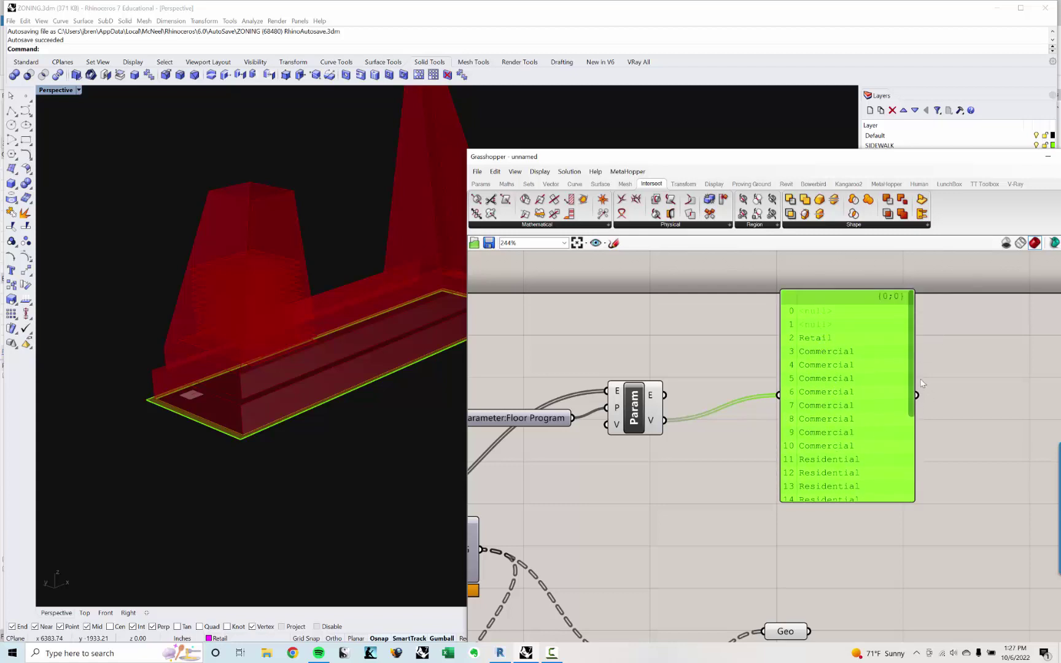
scroll(912, 381, down, 5)
key(Delete)
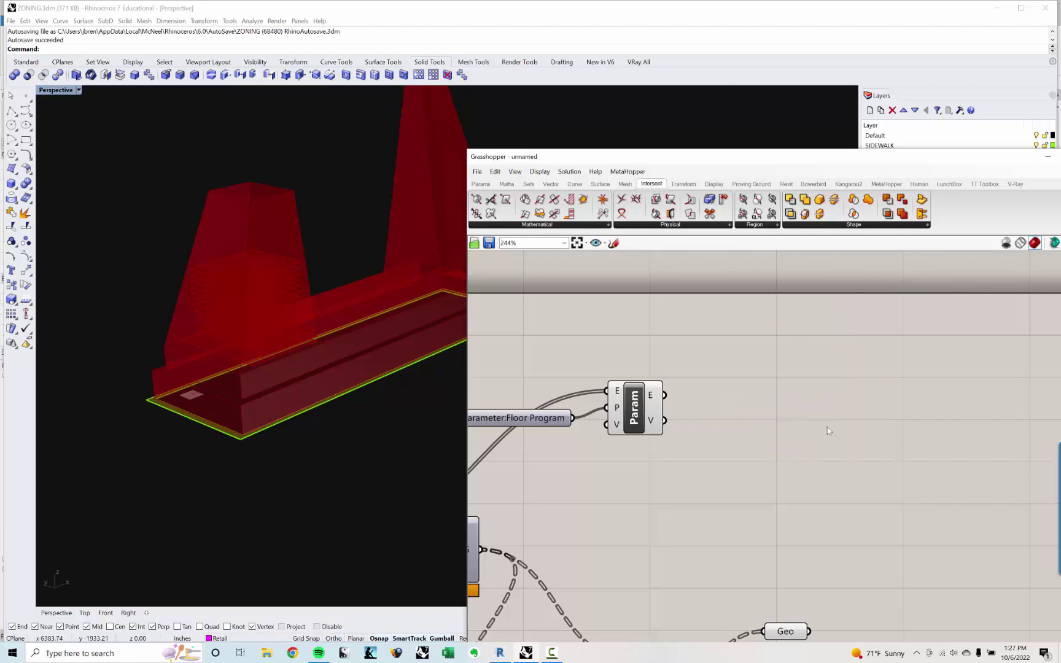
Move the Element Parameter component and its Floor Program container further away from the queried elements.
scroll(753, 438, down, 3)
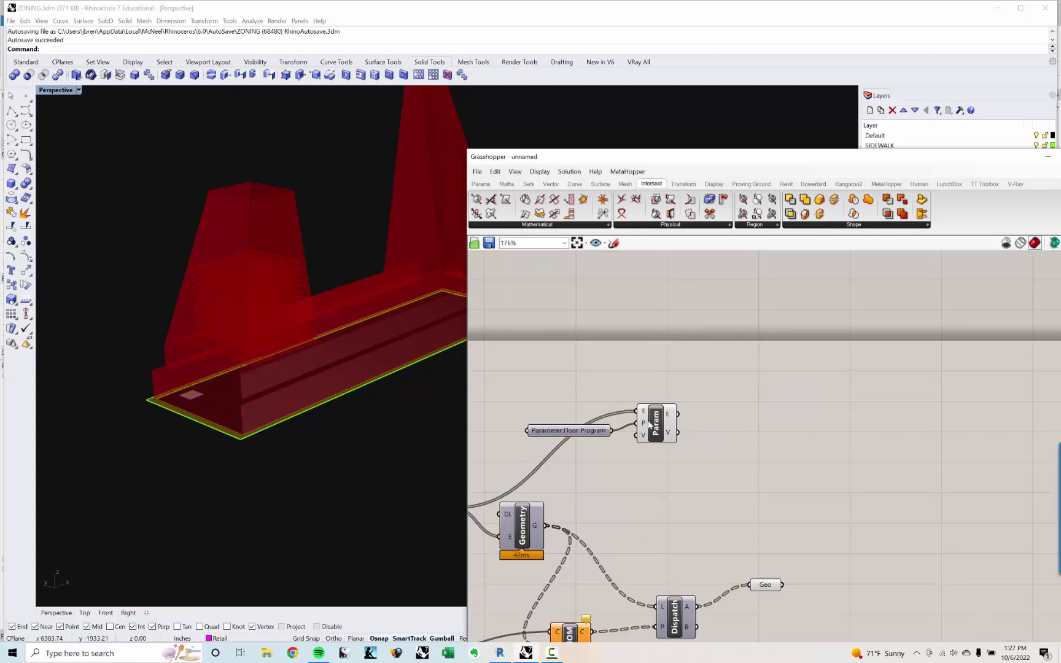
drag(651, 424, 745, 420)
drag(571, 431, 674, 425)
click(682, 440)
scroll(980, 417, up, 2)
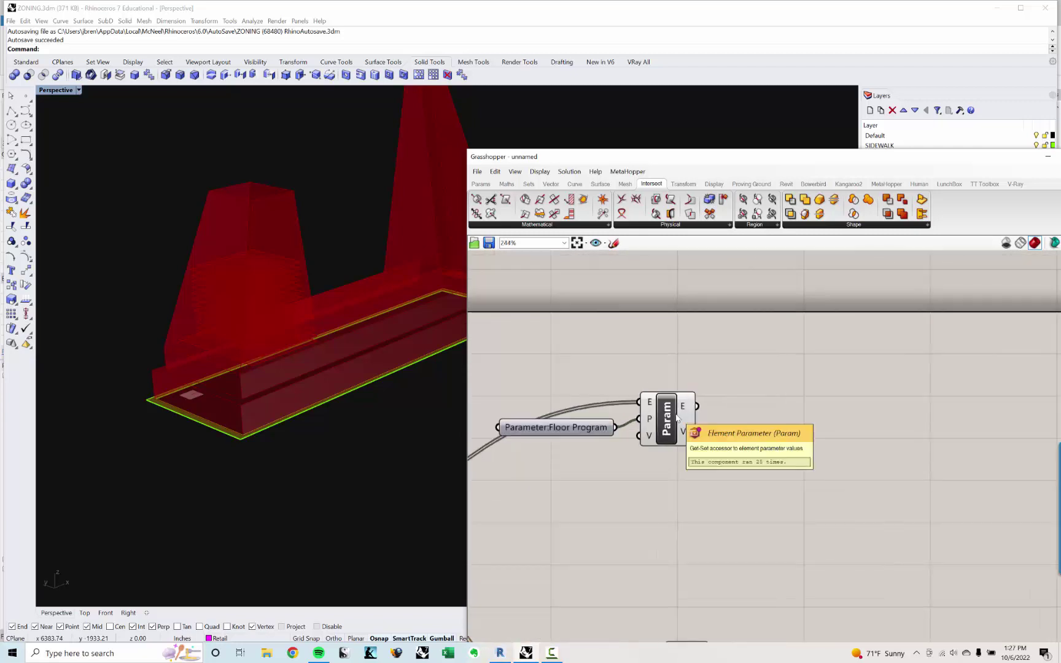
right_drag(369, 370, 285, 218)
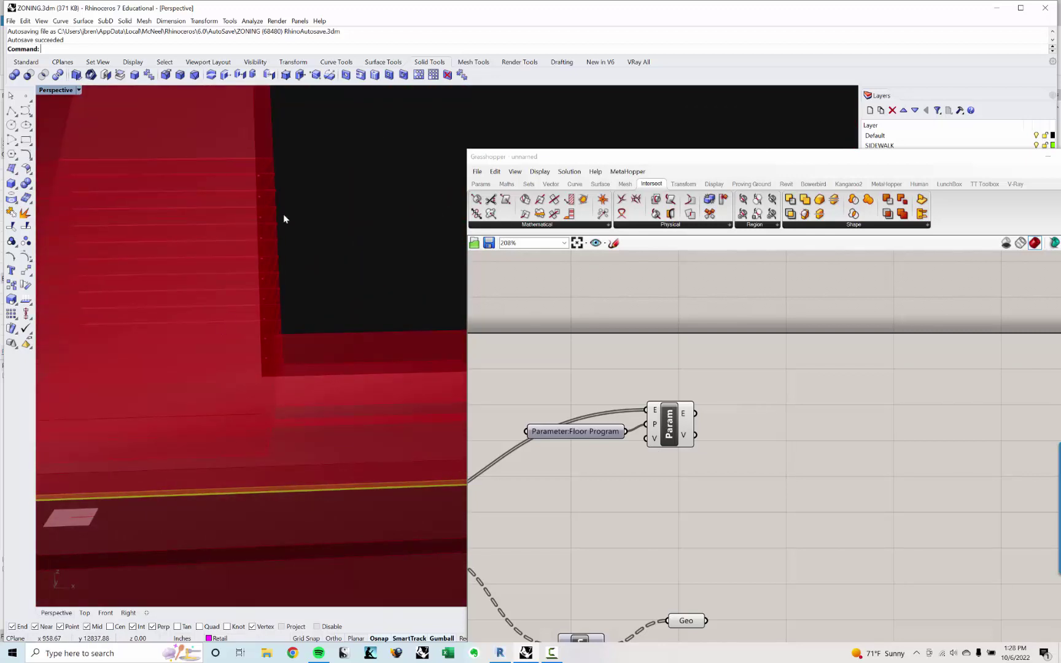
right_drag(273, 320, 321, 305)
scroll(304, 258, up, 5)
shift+right_drag(306, 259, 326, 282)
scroll(327, 281, down, 5)
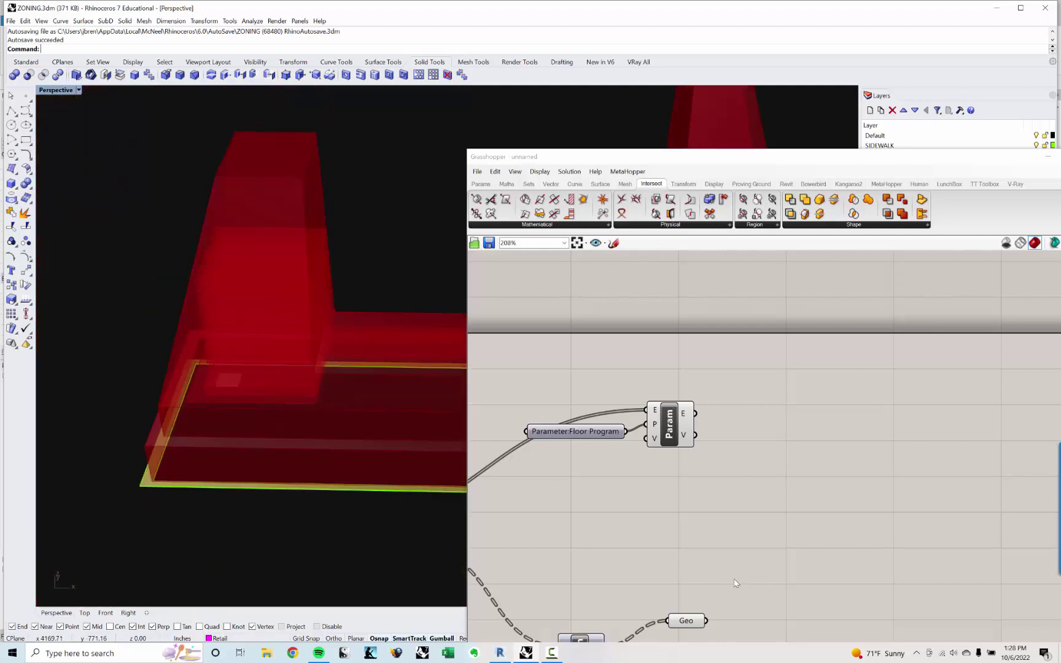
Add a Match Text component and place it beyond the Element Parameter component.
scroll(706, 540, down, 3)
mouse_move(683, 511)
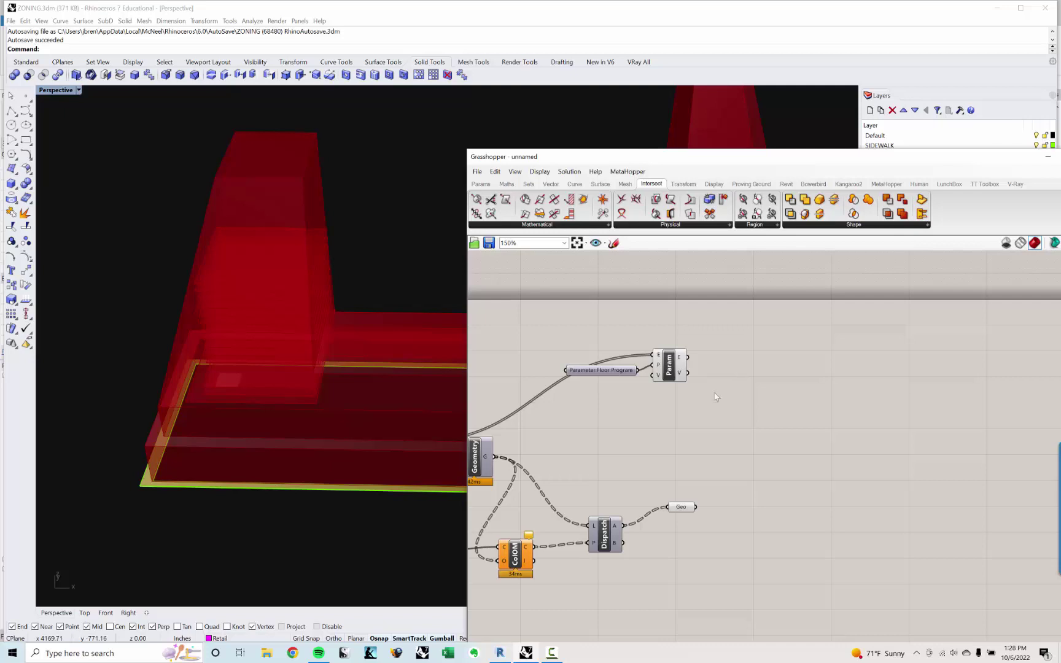
double_click(801, 450)
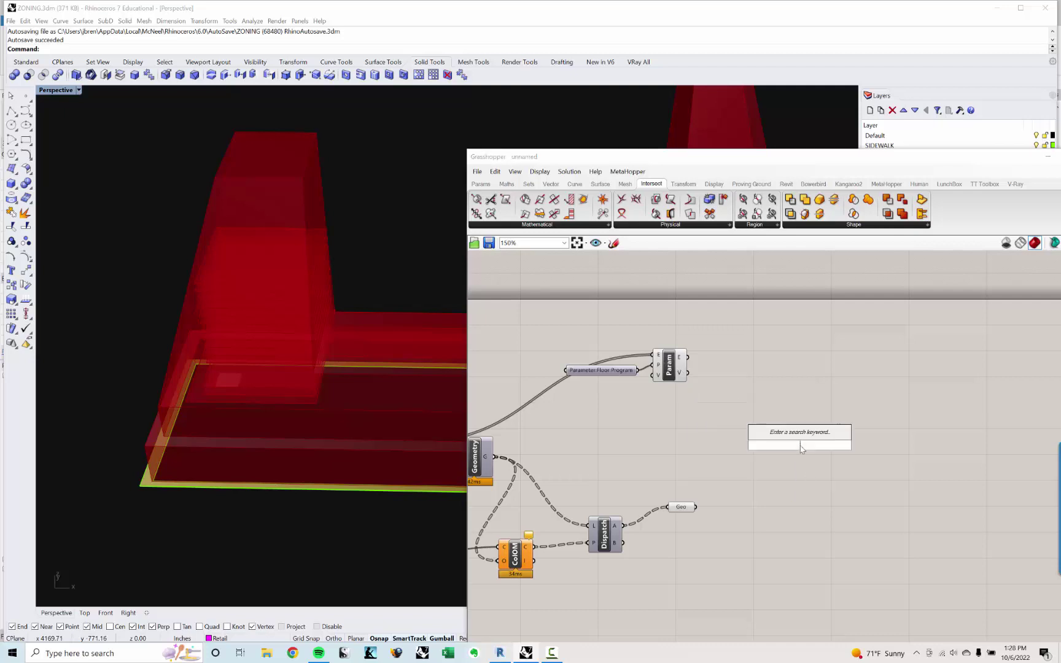
text(text)
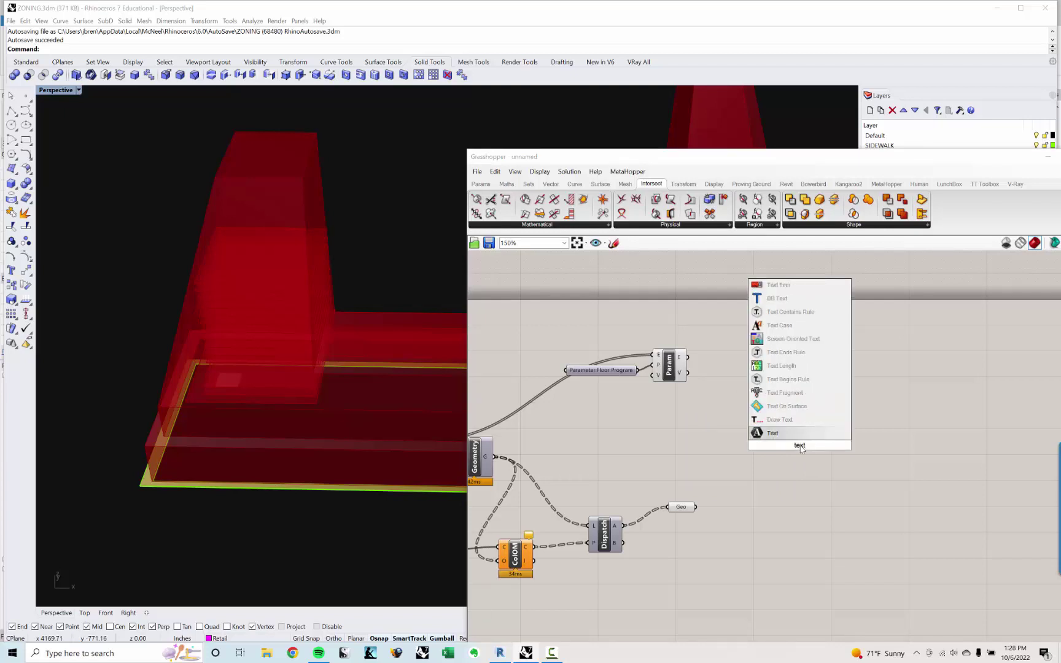
text( mat)
key(Return)
scroll(801, 450, up, 3)
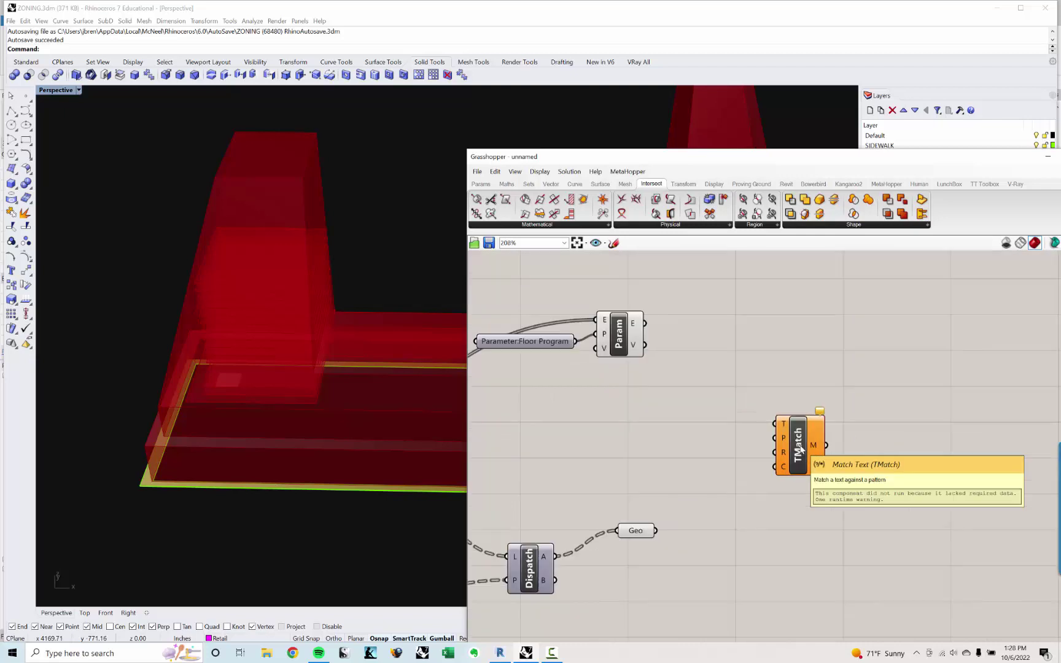
drag(800, 449, 799, 400)
Connect the Element Parameter component's Value output to the Match Text component's T input.
click(682, 332)
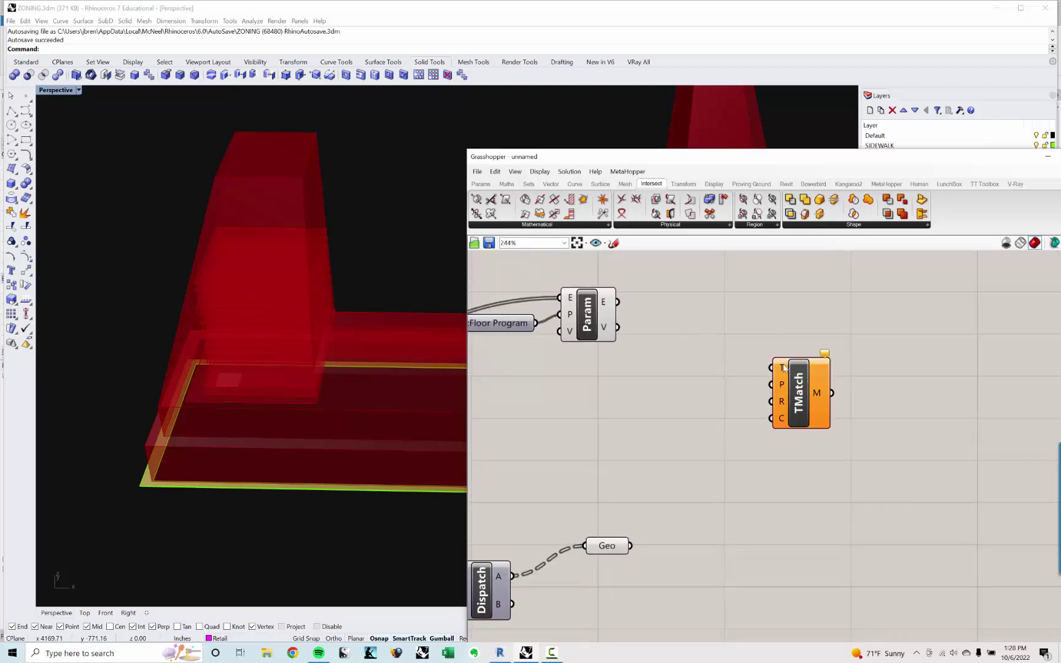
mouse_move(607, 330)
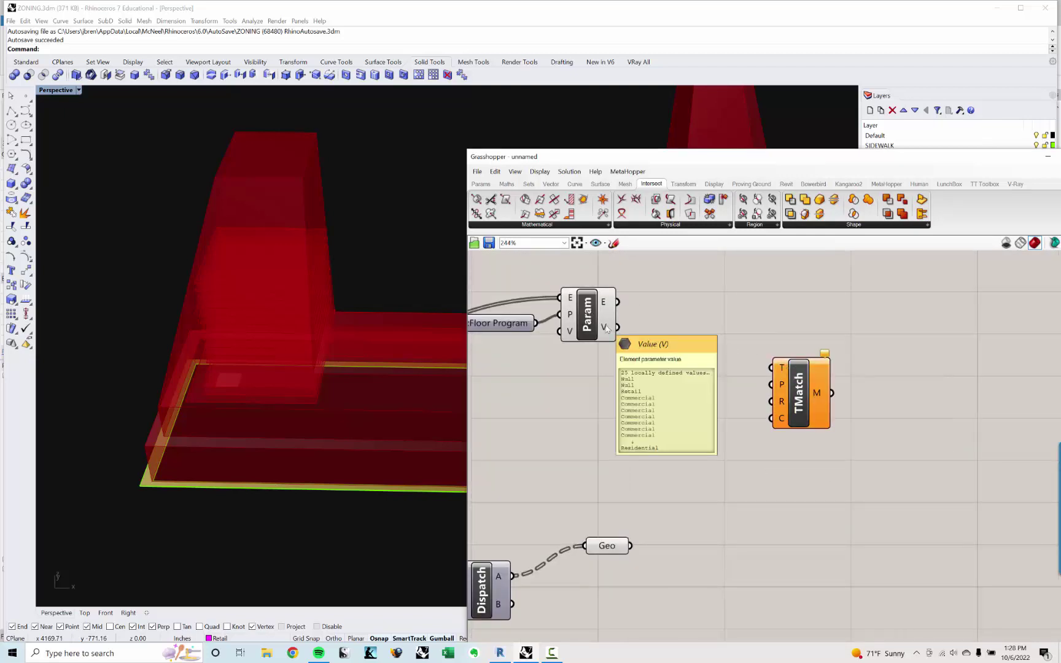
drag(606, 330, 778, 369)
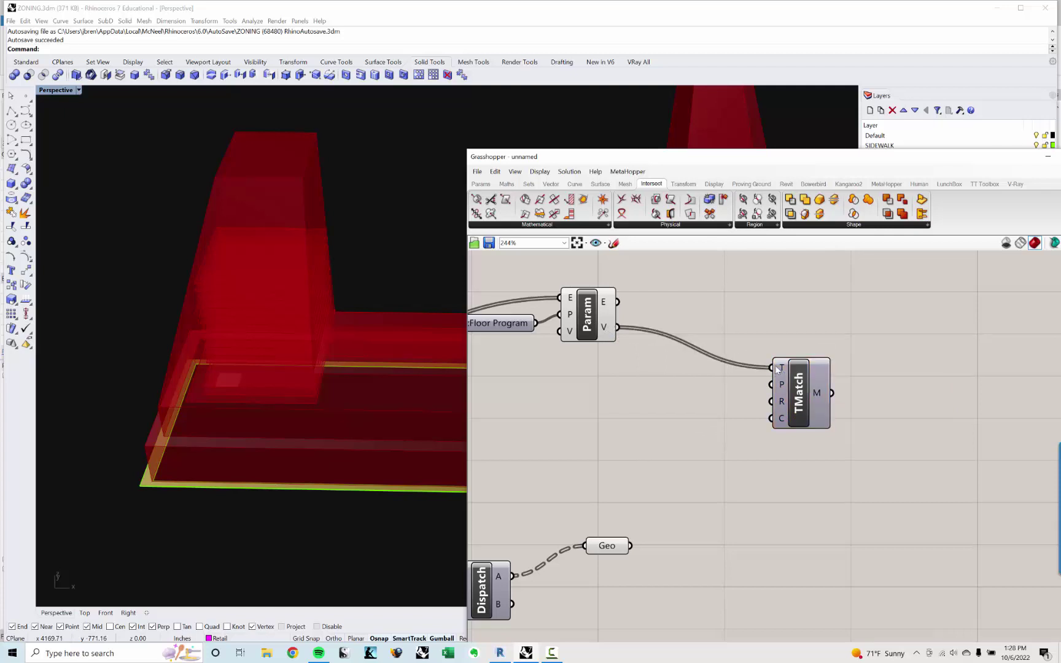
Move the Grasshopper window over the Rhino viewport so that the whole window fits on screen.
mouse_move(783, 385)
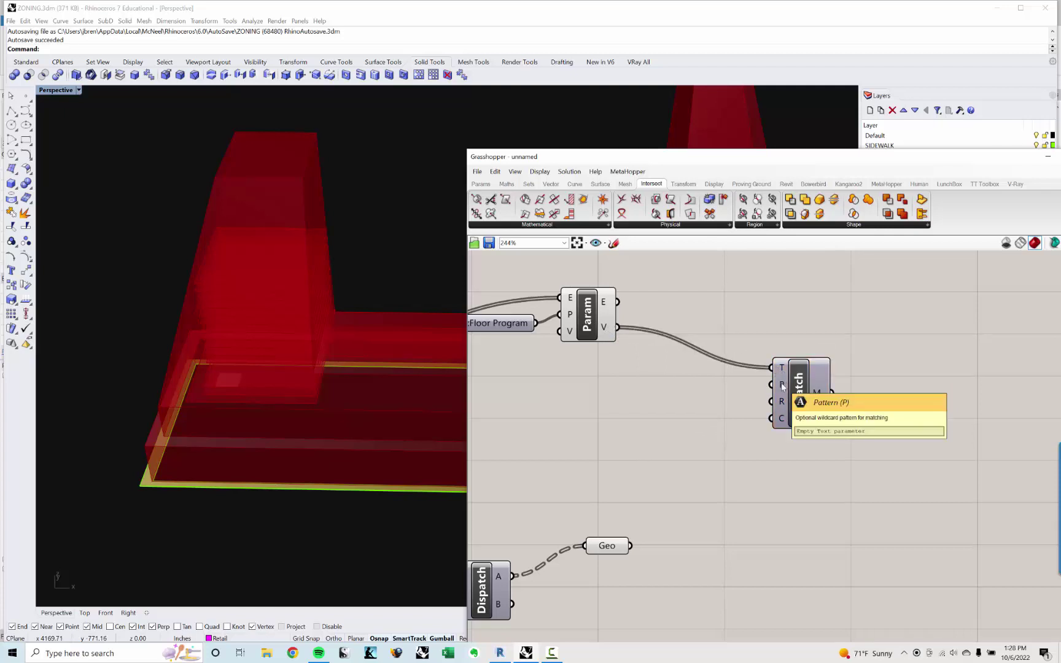
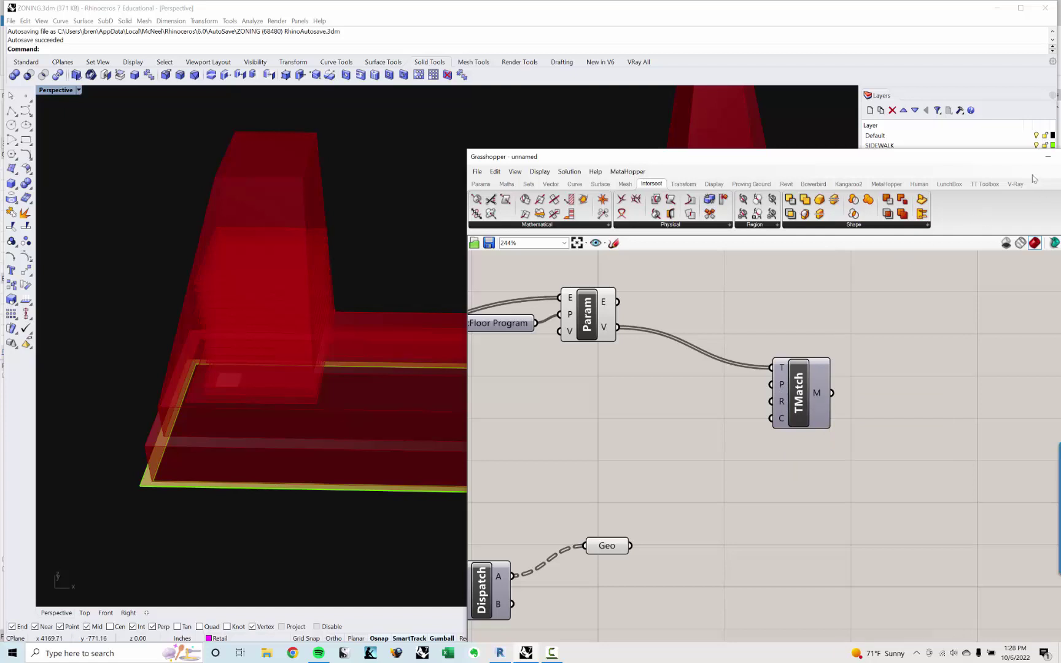
drag(979, 159, 772, 147)
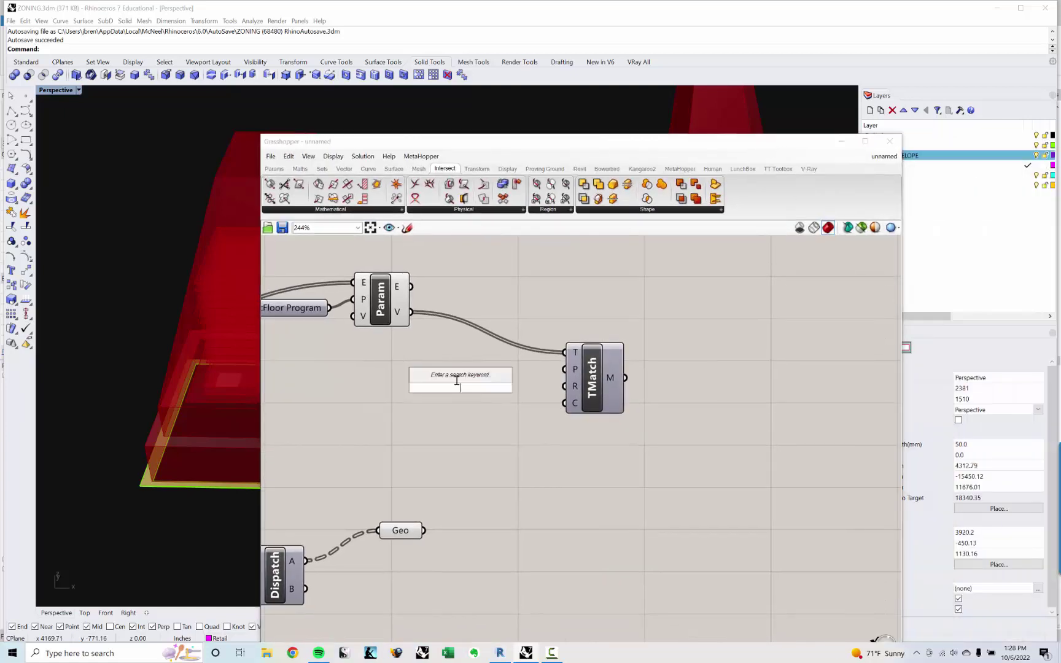
mouse_move(403, 317)
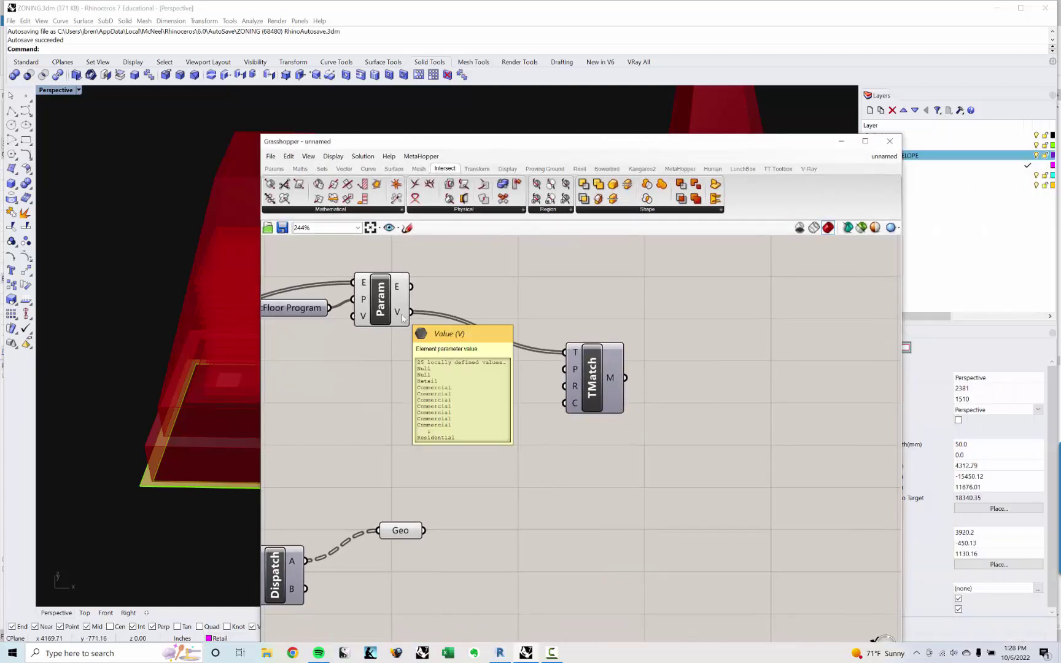
Add a compact panel containing the text Retail and connect it to the Match Text component's R input.
double_click(471, 414)
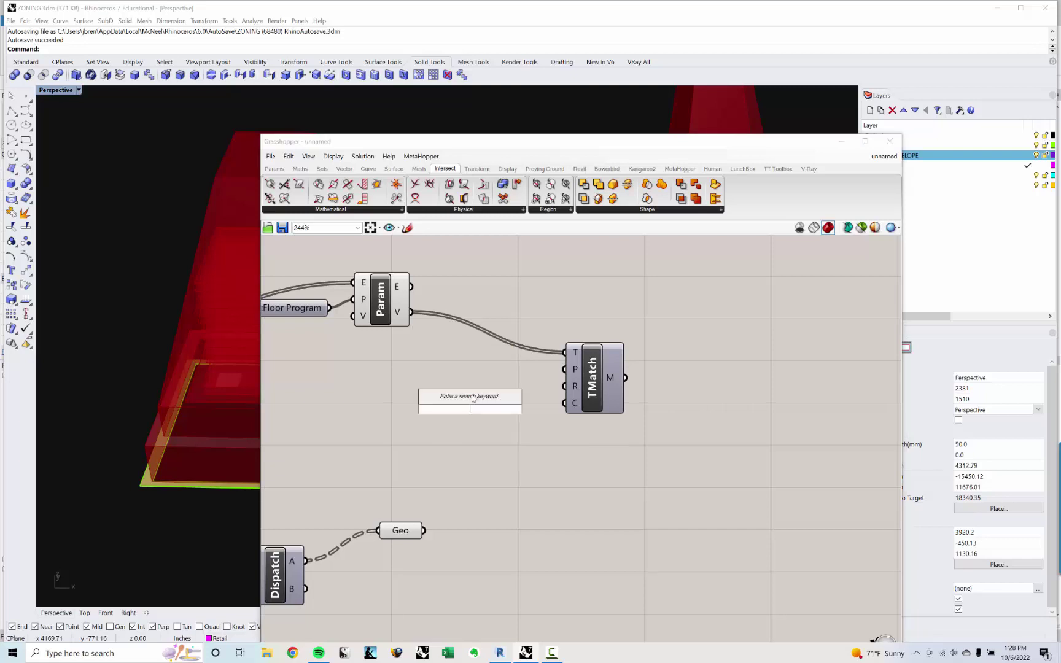
text(Panel)
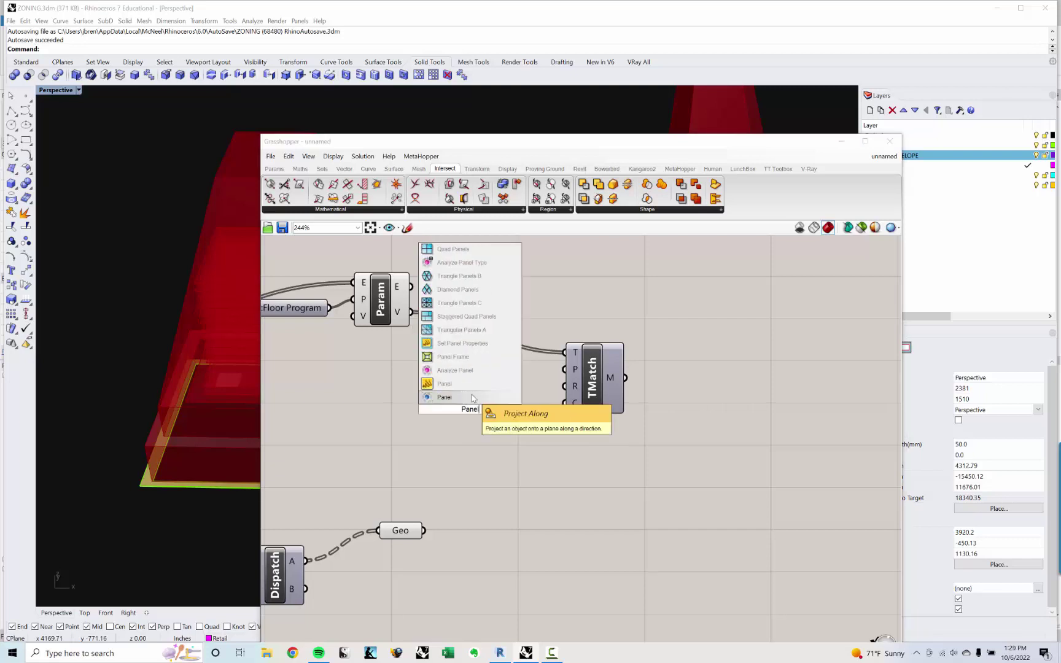
click(472, 398)
double_click(472, 398)
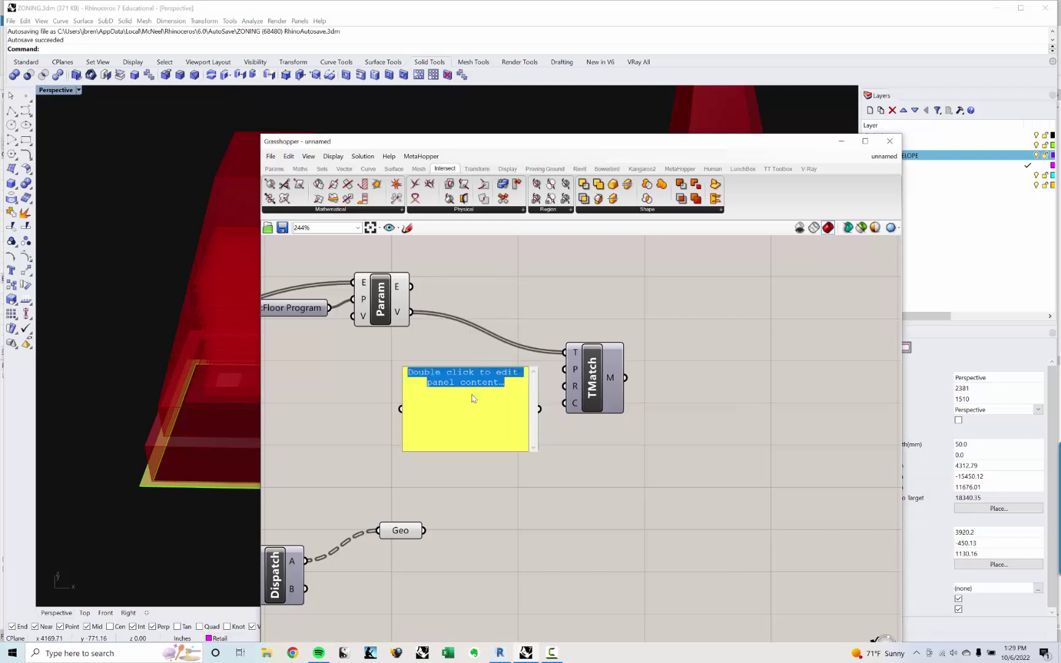
text(Retail)
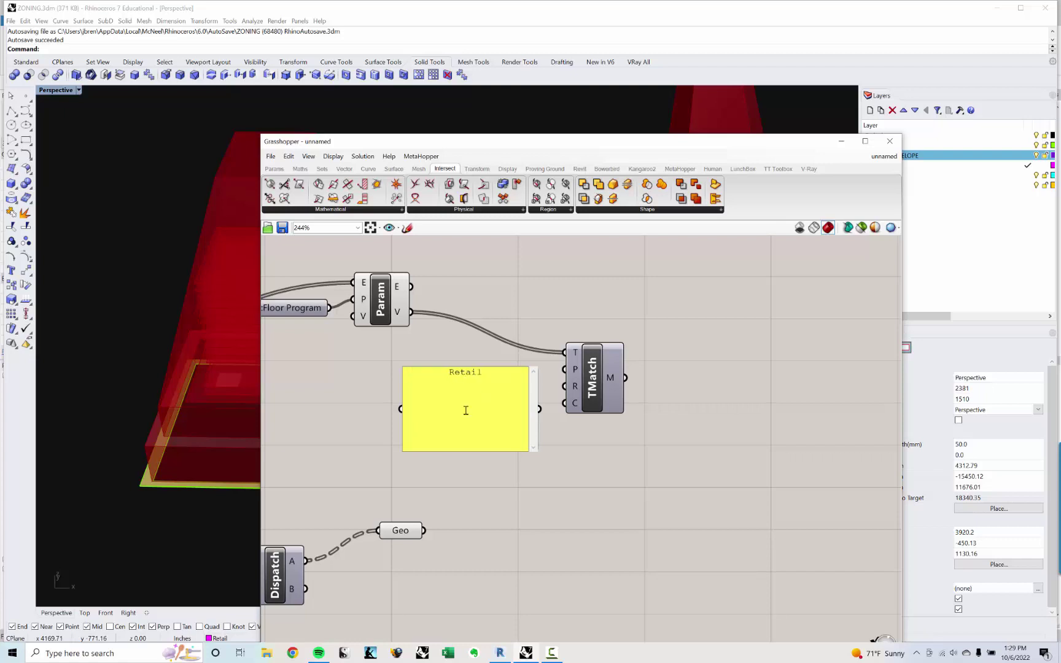
click(480, 494)
drag(508, 431, 473, 420)
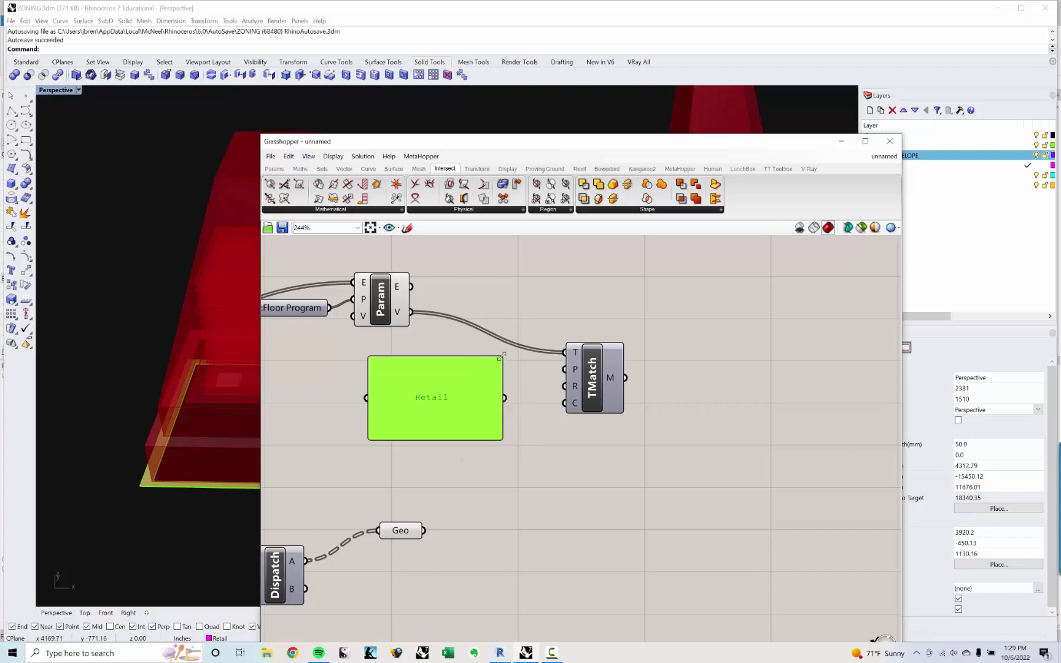
drag(504, 354, 563, 386)
Inspect the Match Text component's M output in a tall temporary panel, and delete that panel after reading the list.
double_click(706, 391)
text(panel)
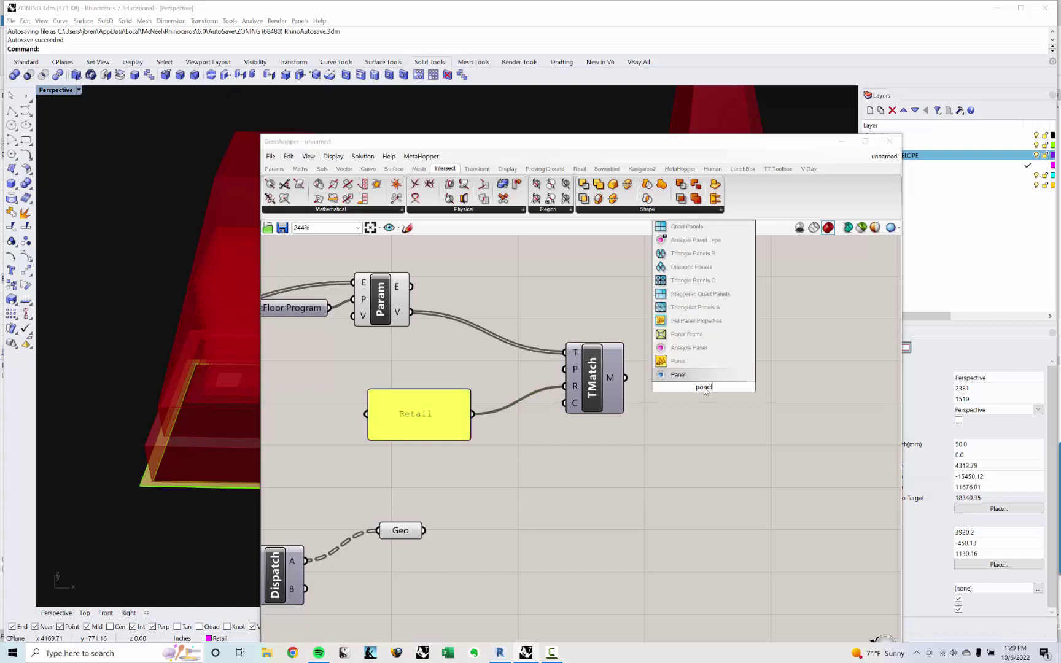
key(Return)
drag(722, 405, 844, 328)
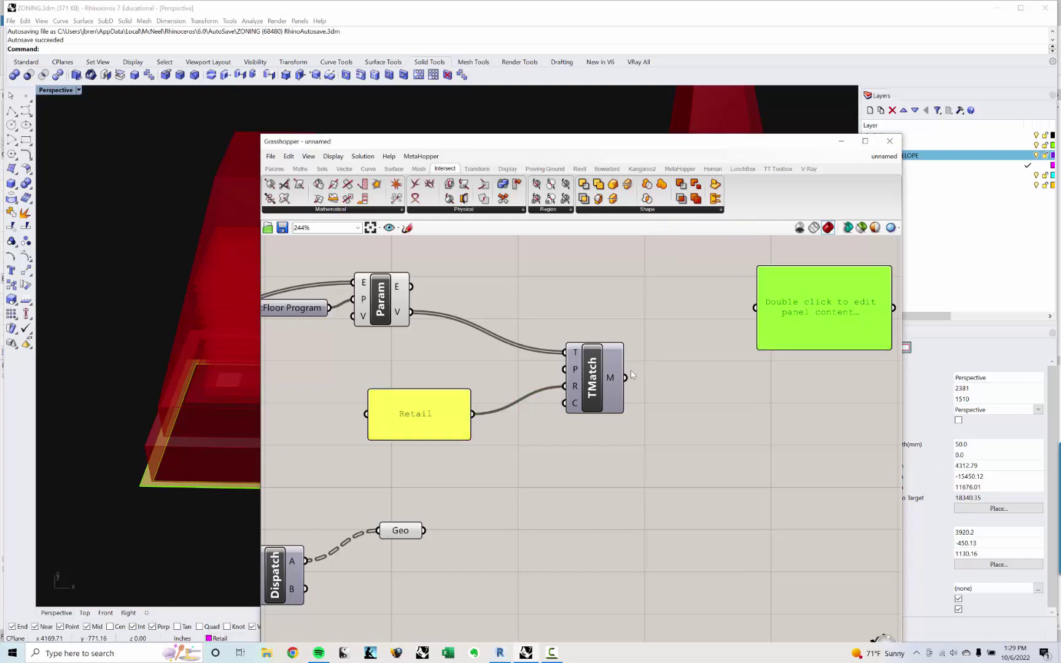
drag(626, 377, 756, 308)
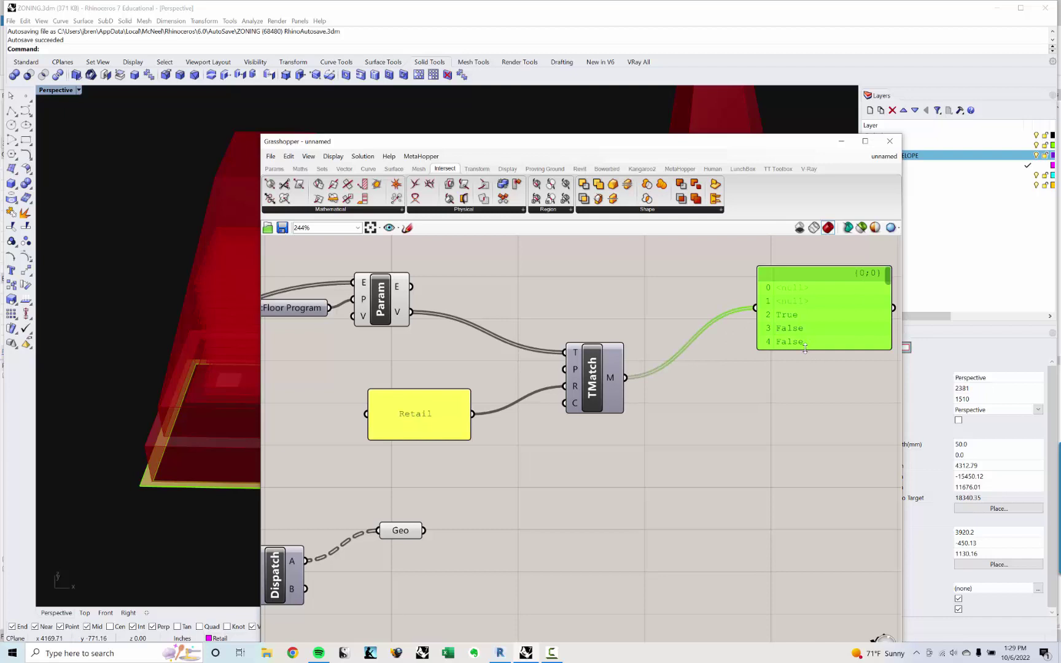
drag(805, 349, 812, 520)
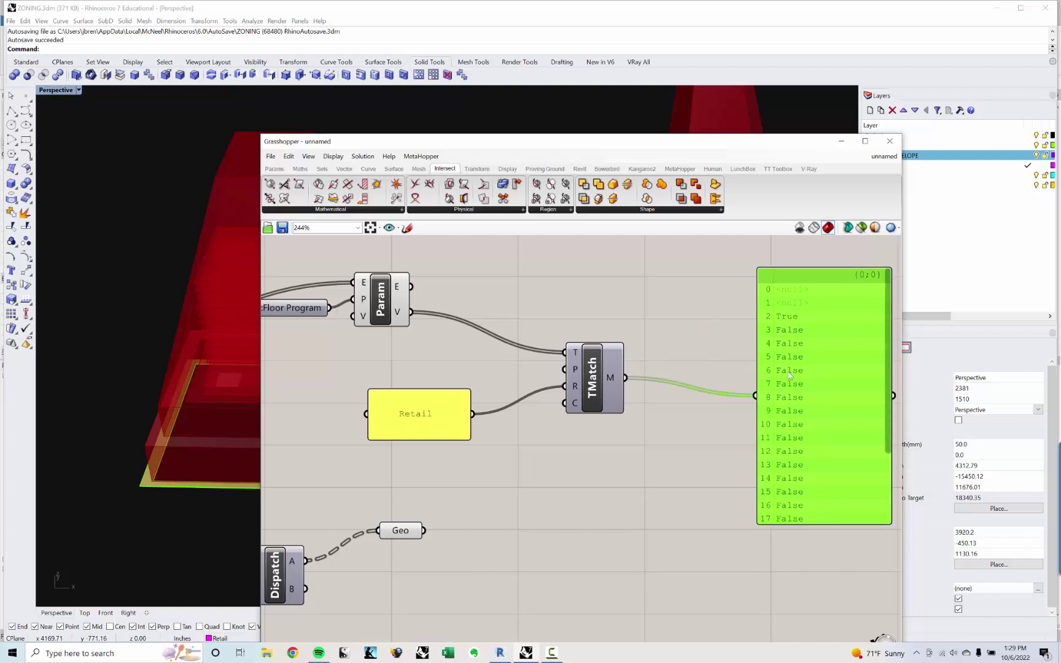
scroll(792, 484, down, 2)
scroll(824, 284, up, 3)
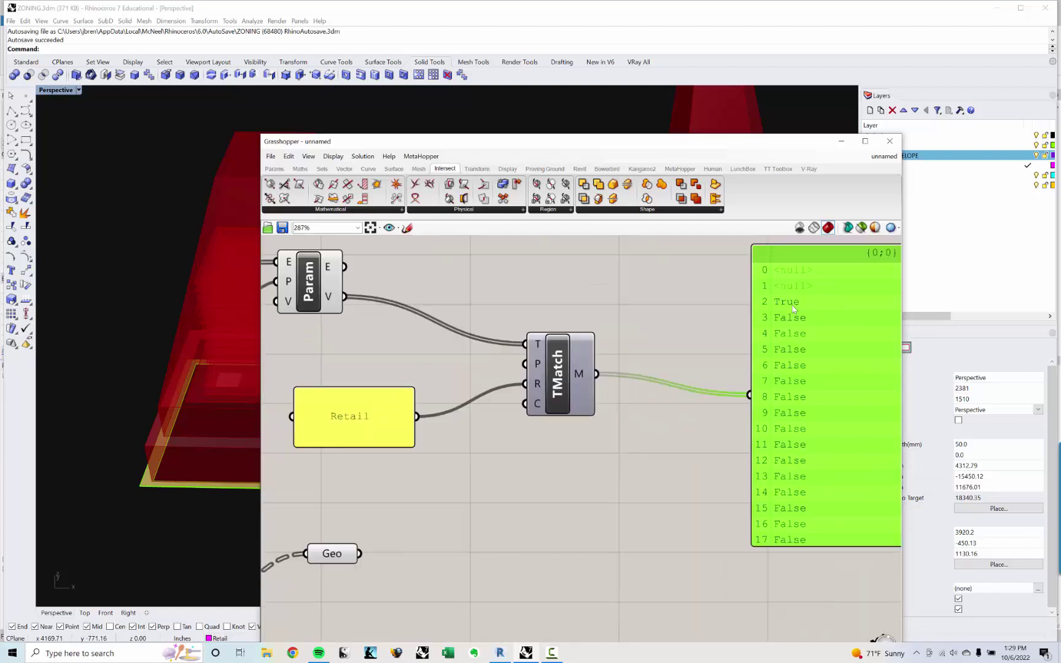
scroll(589, 362, down, 2)
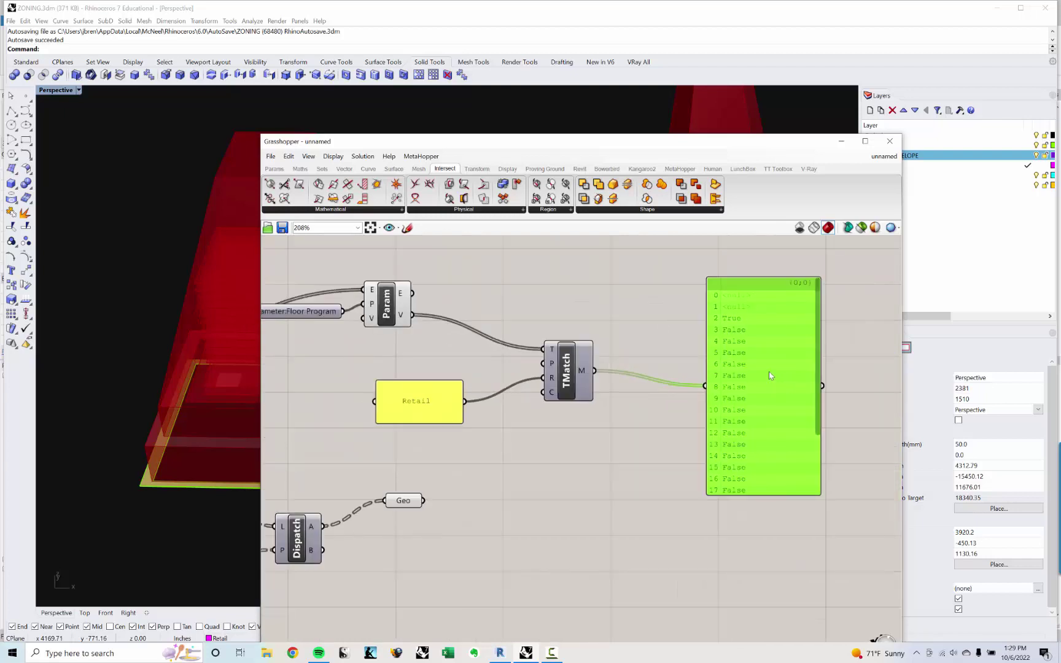
key(Delete)
Add an Item Index component beyond the Match Text component.
double_click(705, 340)
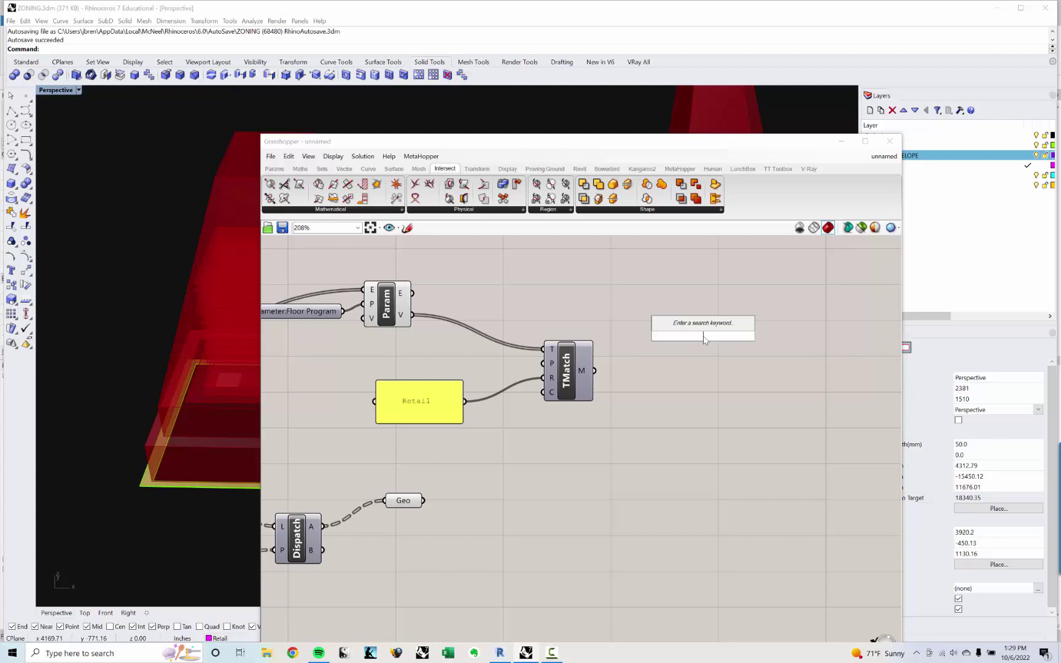
text(ind)
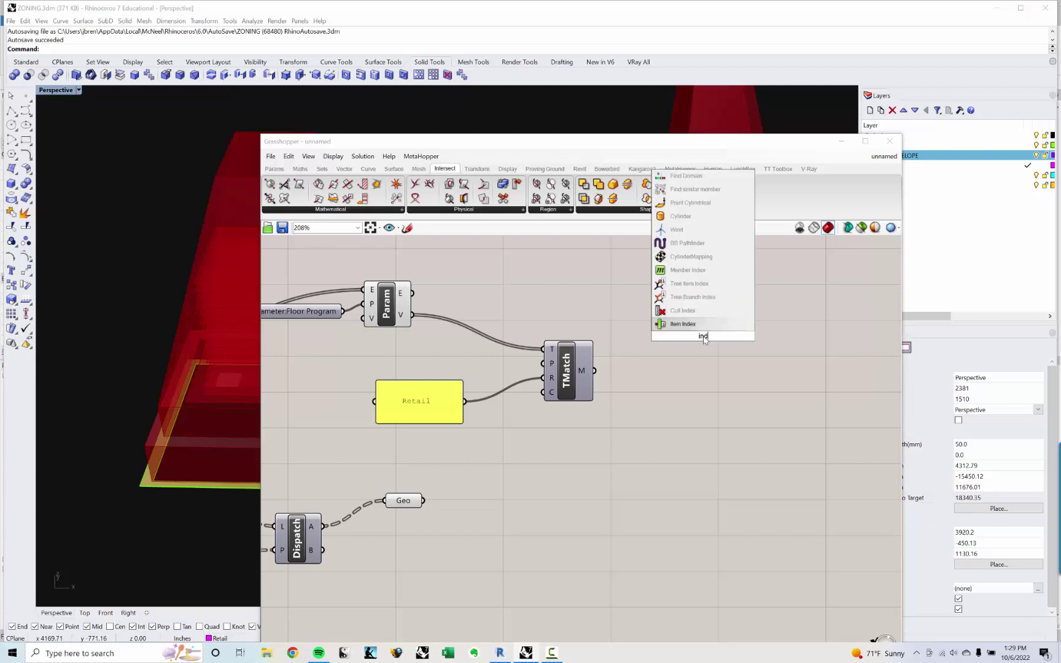
key(Return)
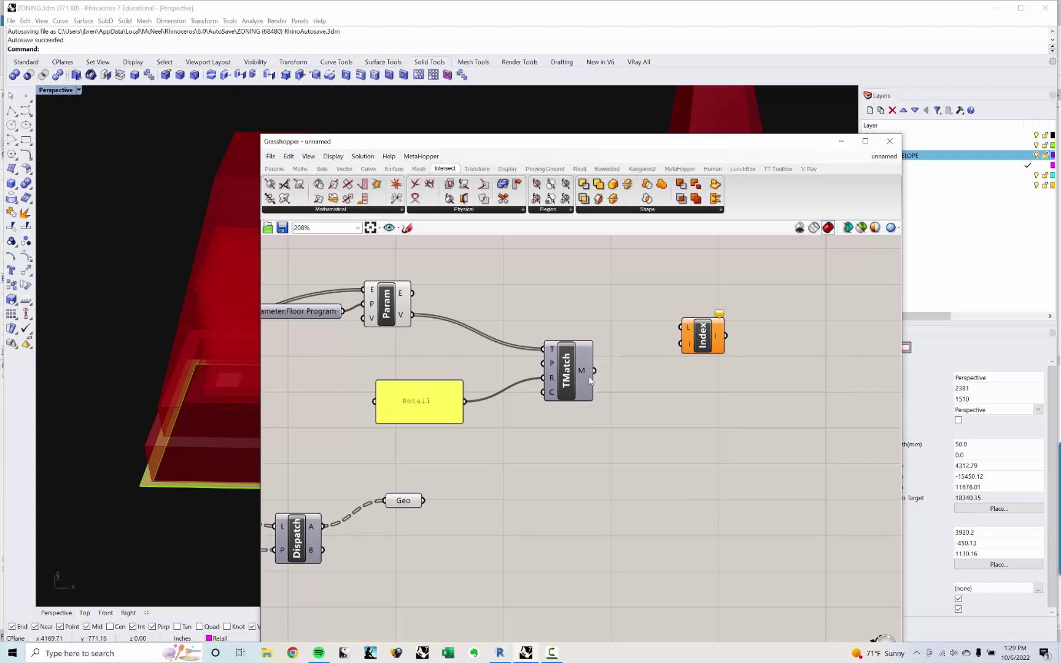
Examine how the open Zoning definition processes its Match Text output, and return to the unnamed definition.
mouse_move(589, 380)
click(884, 160)
click(907, 249)
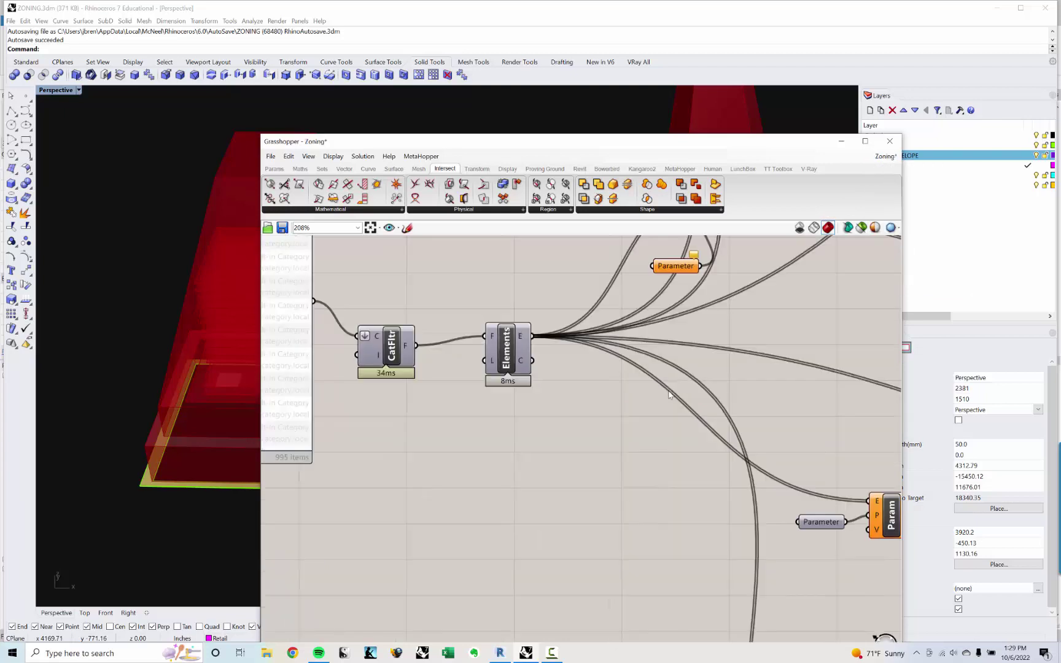
scroll(670, 395, down, 4)
right_drag(884, 489, 585, 496)
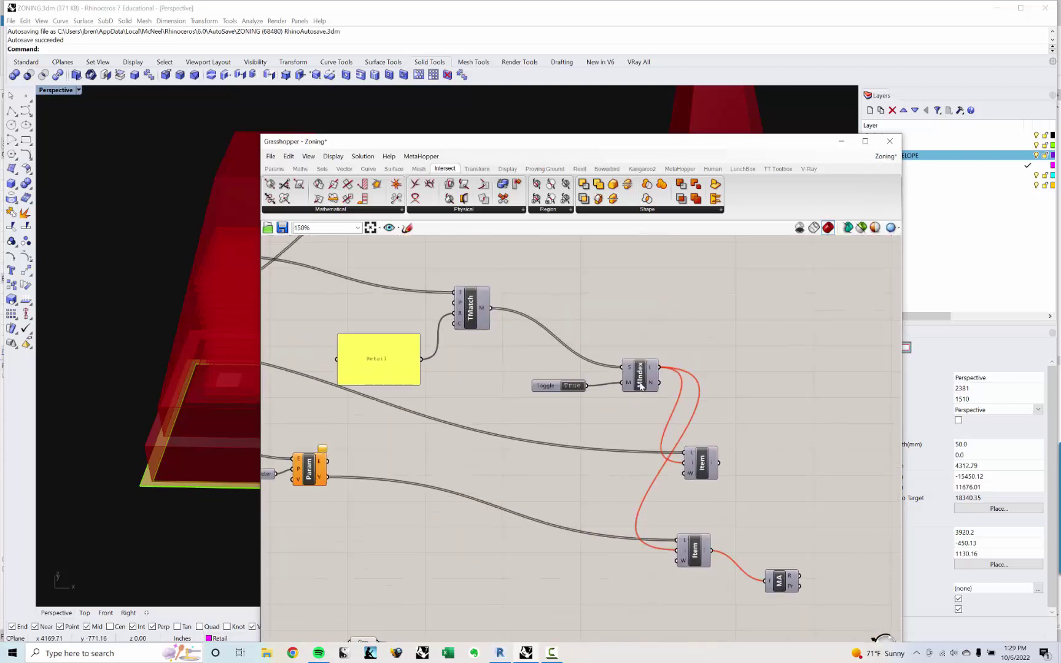
scroll(642, 382, up, 2)
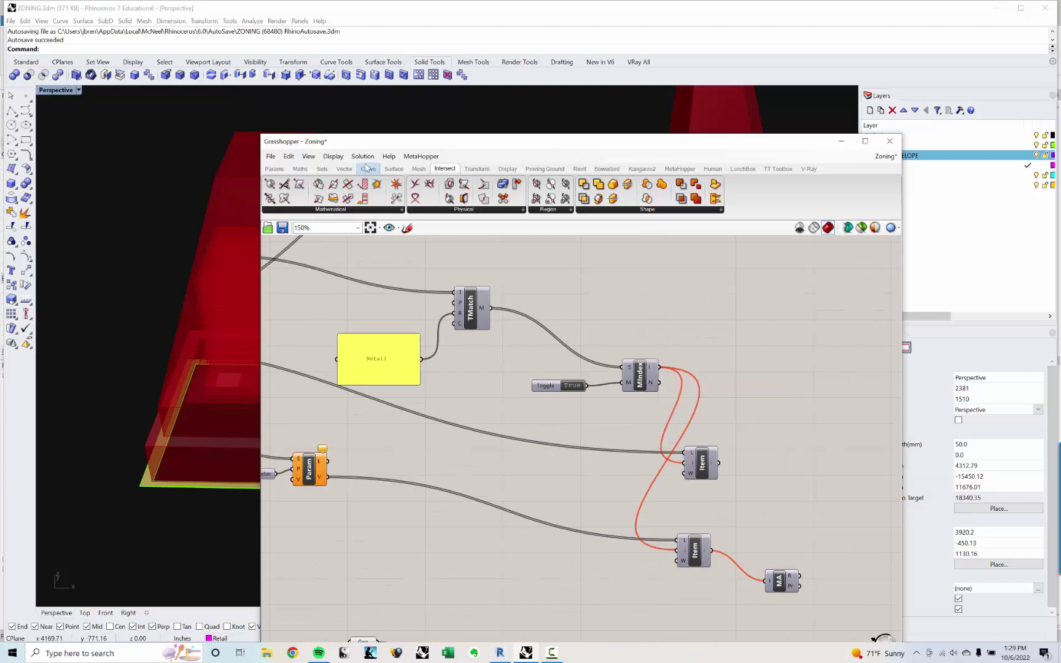
click(885, 157)
click(919, 259)
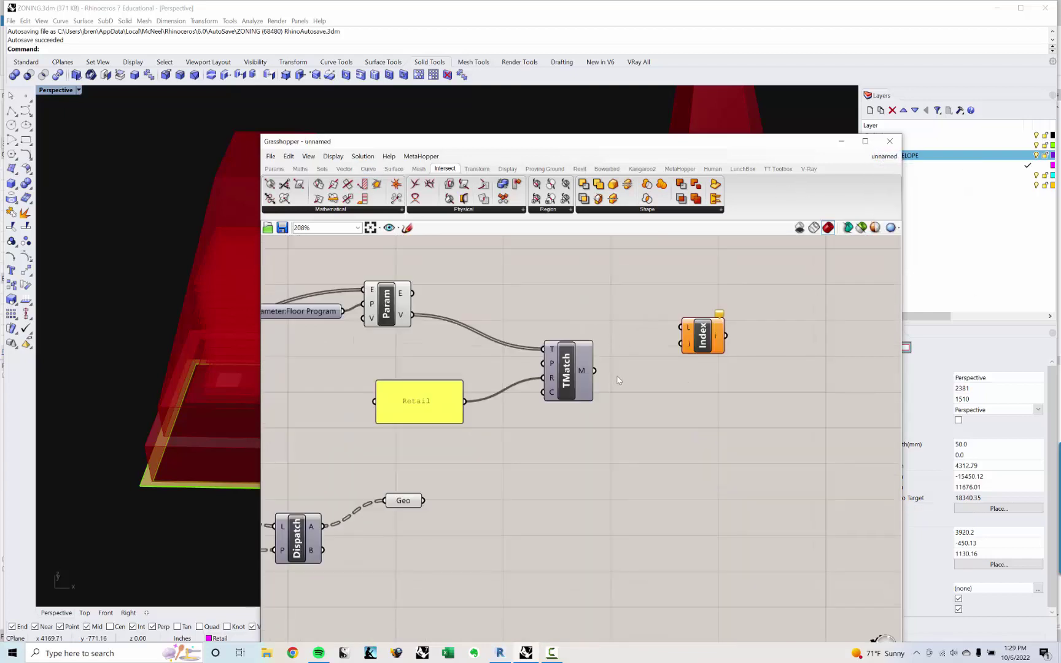
Replace the Item Index component with a Member Index component and connect Match Text's M output to its S input.
click(678, 348)
key(Delete)
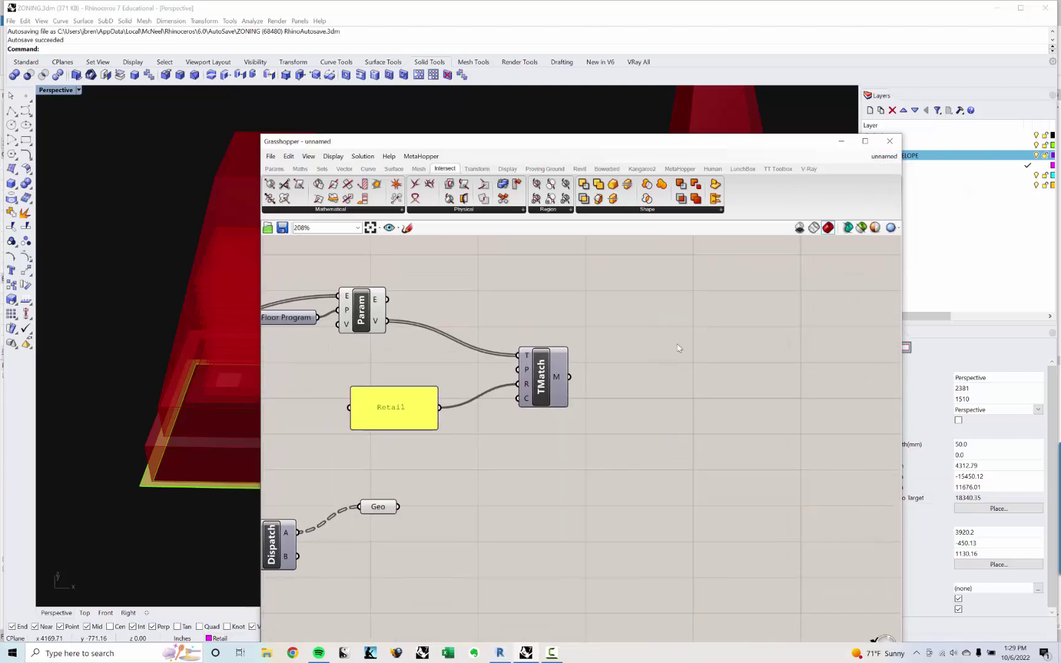
double_click(679, 380)
text(member in)
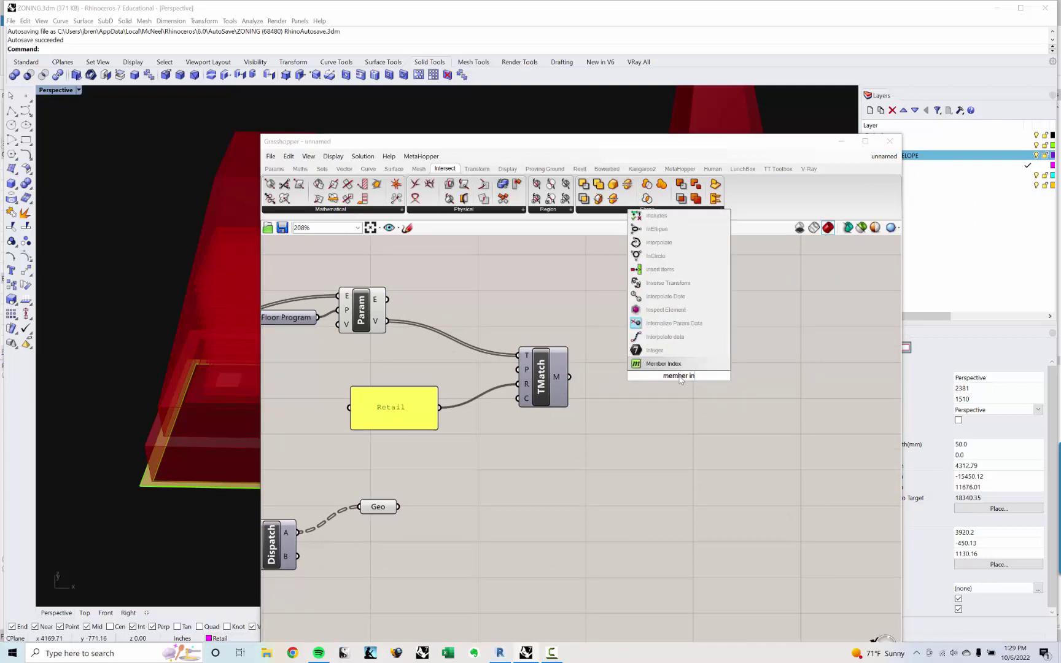
key(Return)
drag(673, 372, 710, 417)
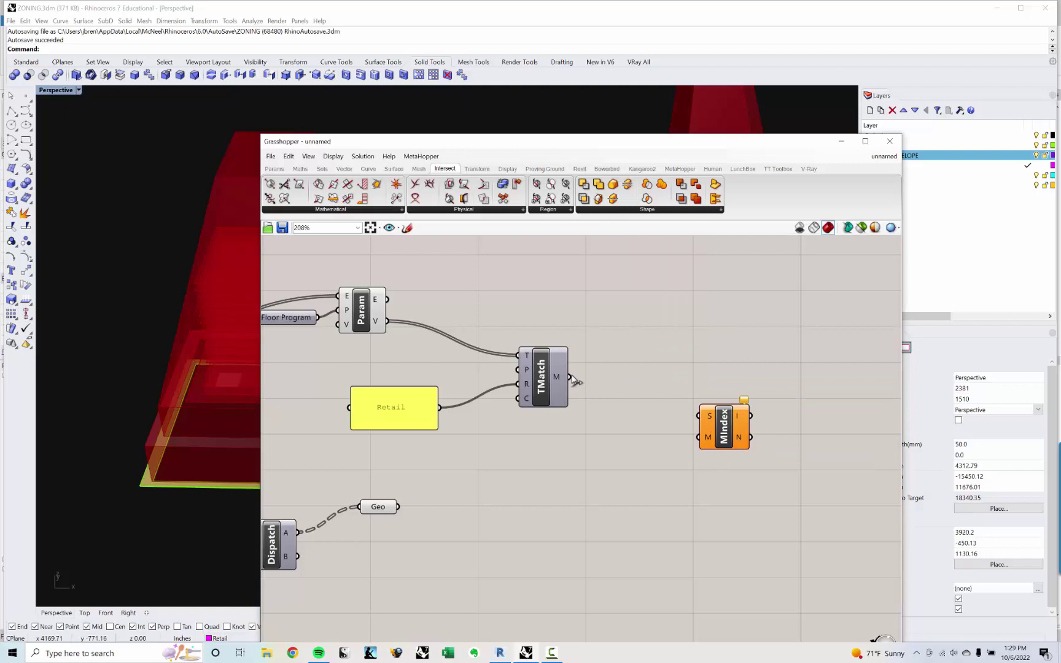
drag(573, 379, 700, 417)
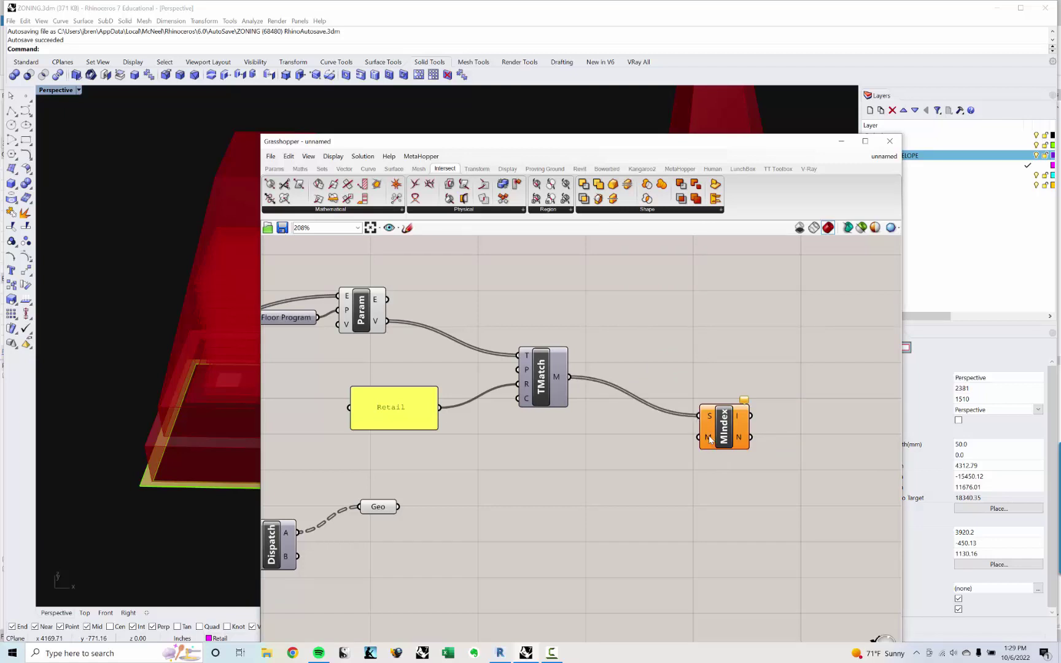
Add a Boolean Toggle set to True, connect it to the Member Index component's M input, and space it away from that component.
double_click(643, 457)
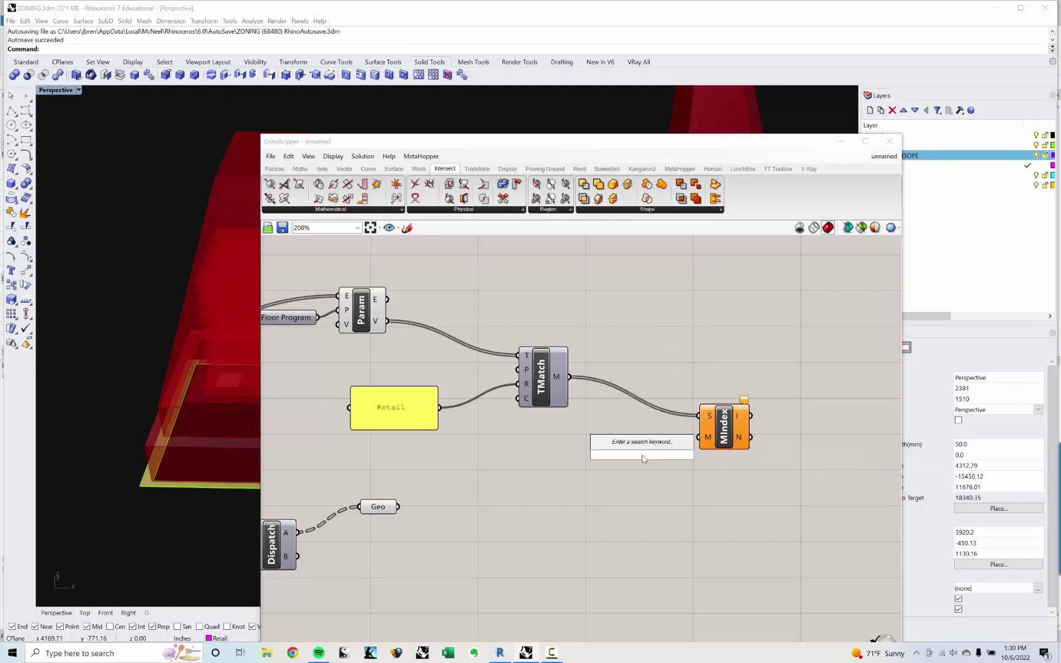
text(Boo)
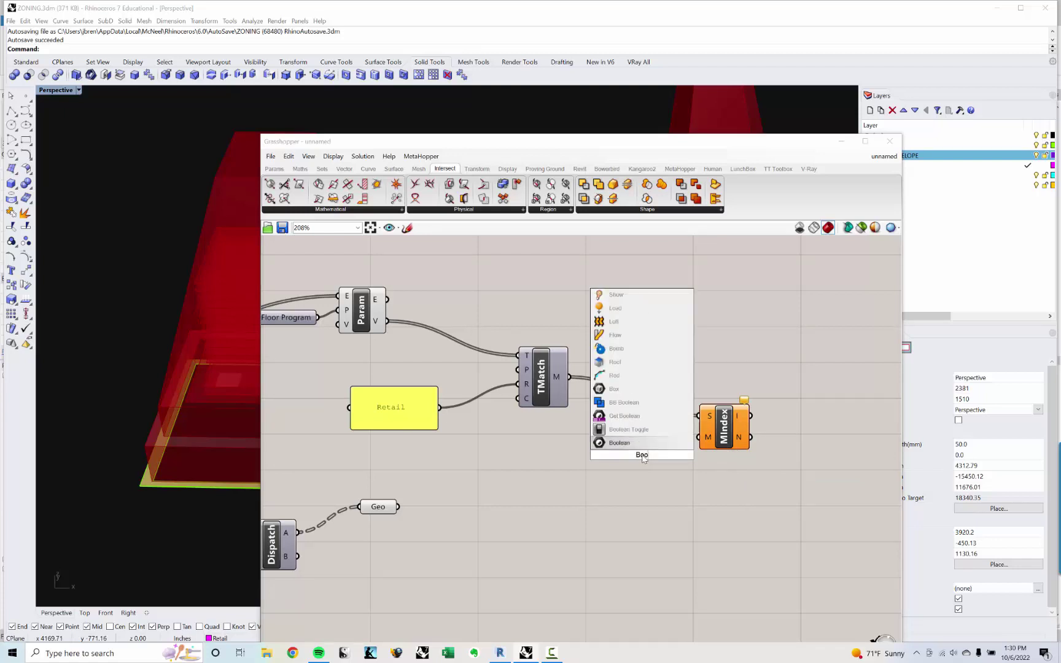
key(Up)
key(Return)
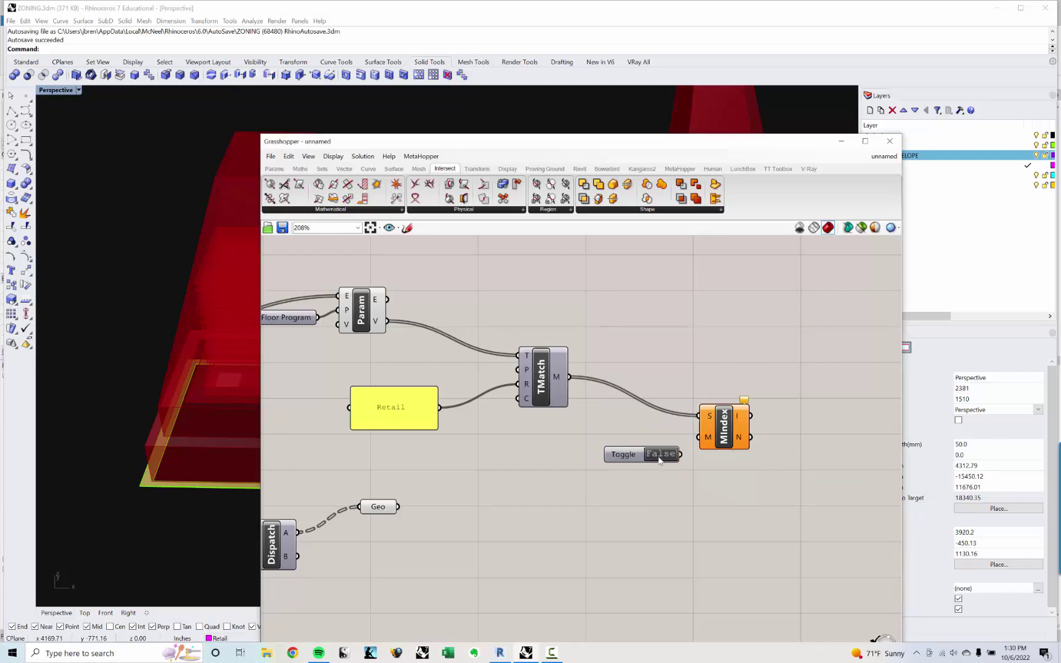
double_click(660, 456)
drag(681, 455, 700, 438)
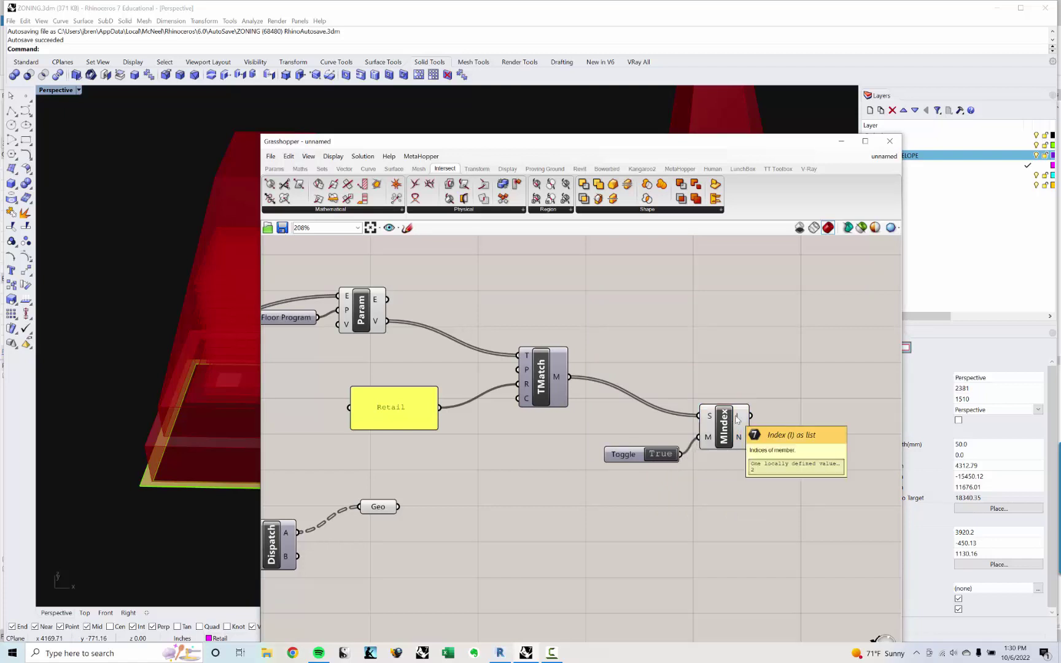
drag(628, 455, 576, 445)
click(765, 344)
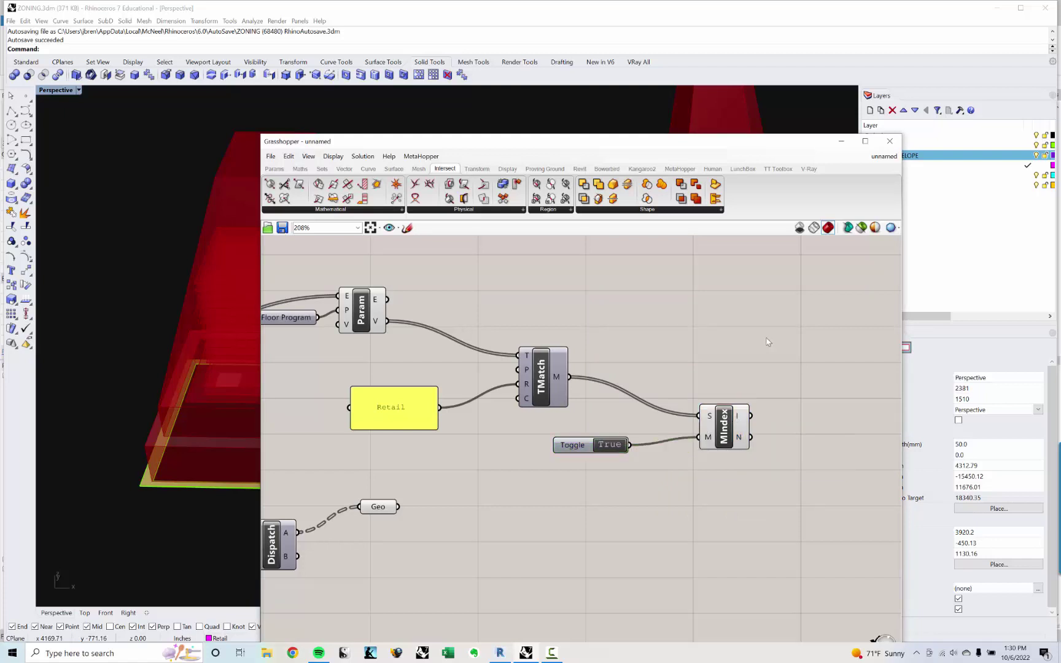
Add a List Item component above Member Index and connect the Element Parameter component's E output to its L input.
scroll(765, 344, down, 1)
right_drag(747, 335, 741, 338)
double_click(741, 337)
text(l)
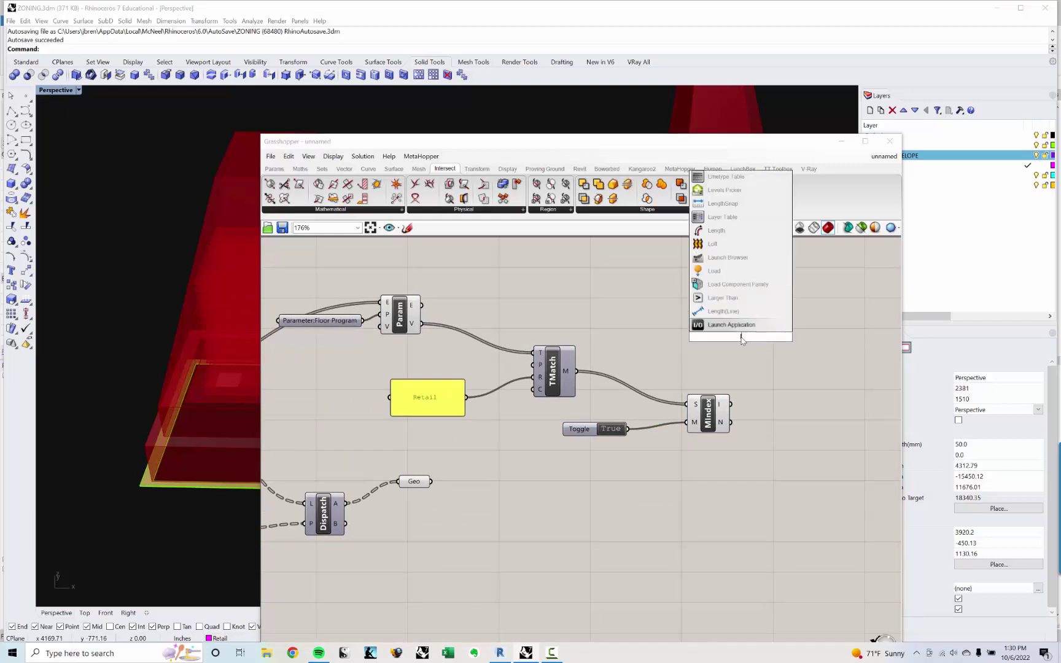
text(ist it)
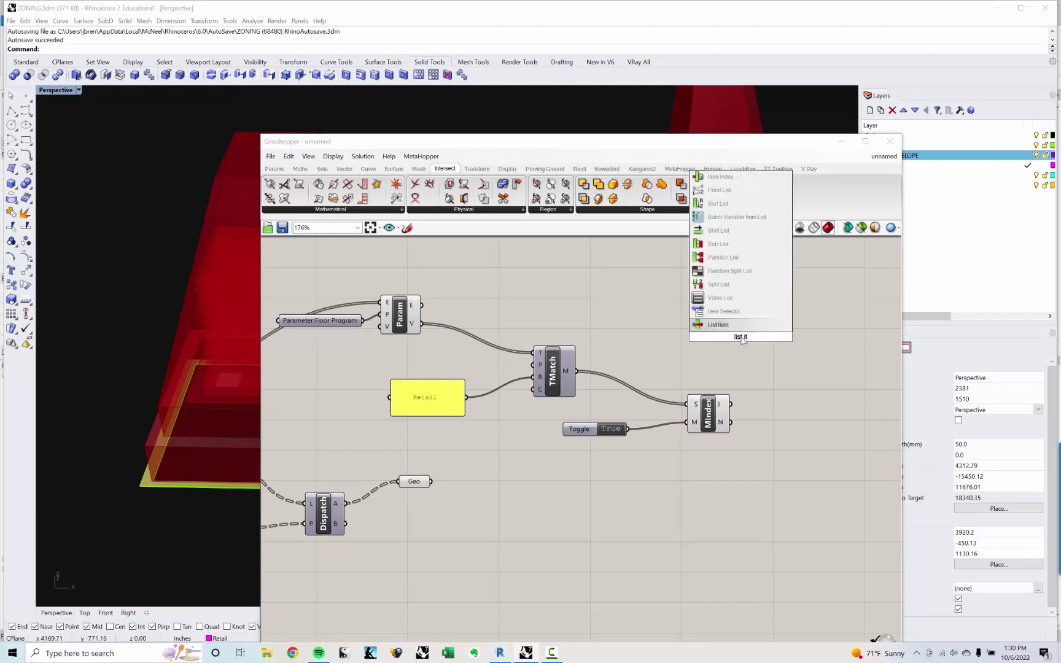
key(Return)
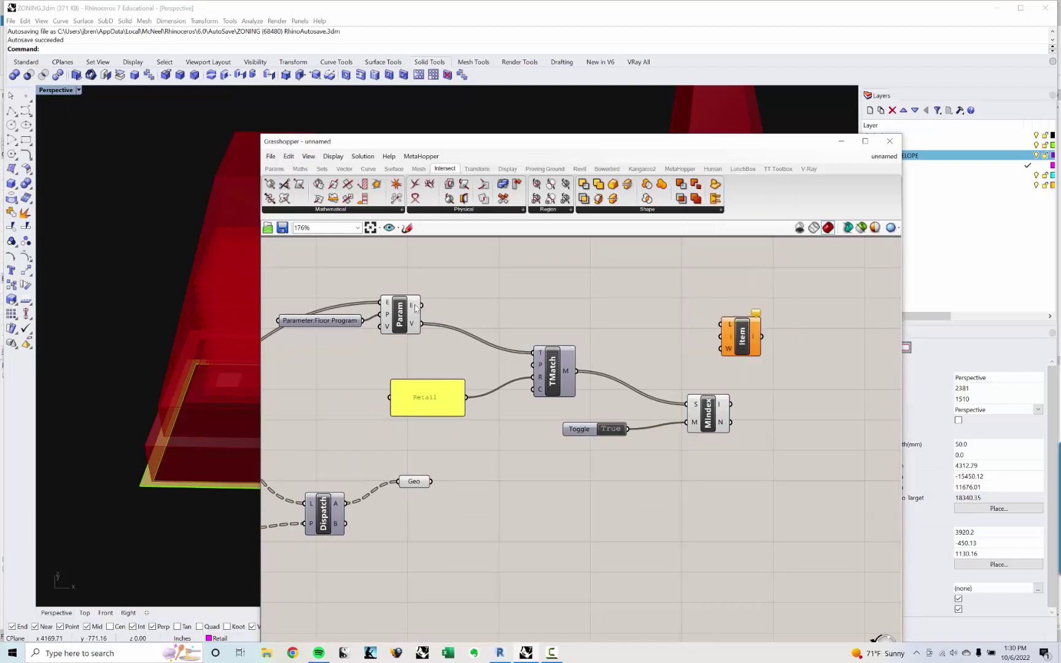
scroll(424, 307, down, 1)
right_drag(412, 320, 542, 340)
drag(546, 326, 802, 344)
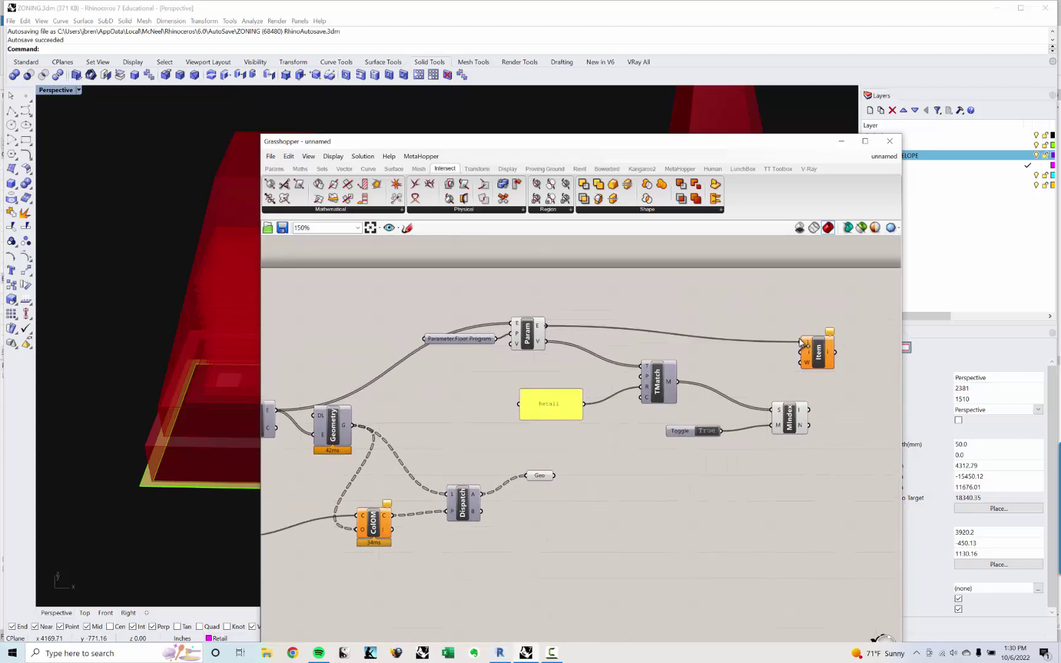
Move the List Item component higher above Member Index and connect Member Index's I output to its i input.
right_drag(776, 357, 692, 387)
scroll(692, 389, up, 1)
drag(737, 385, 726, 327)
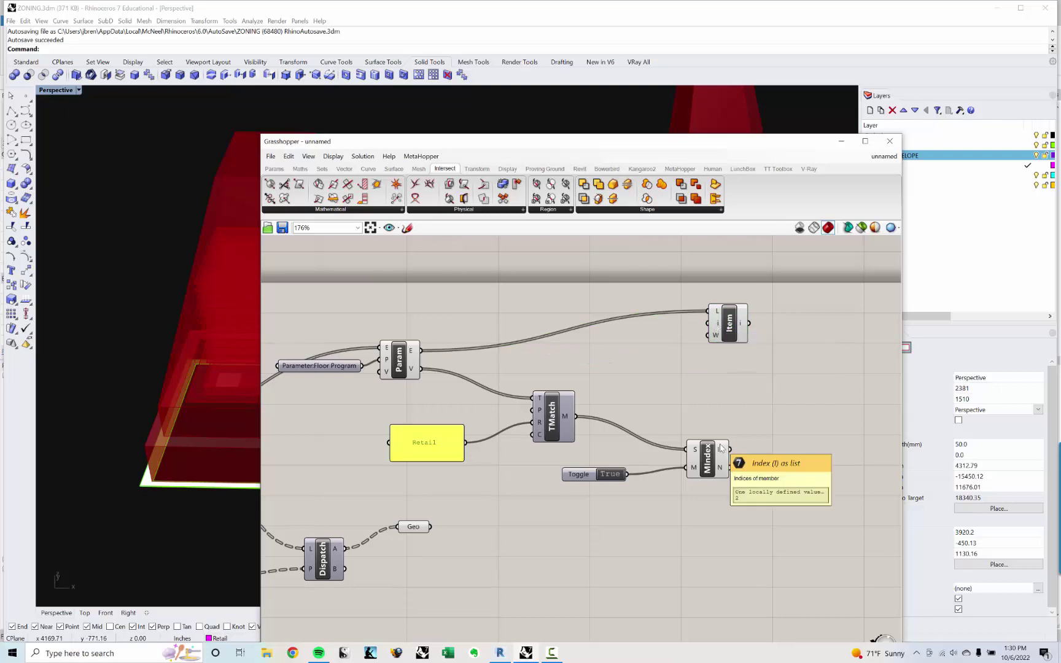
drag(731, 450, 722, 328)
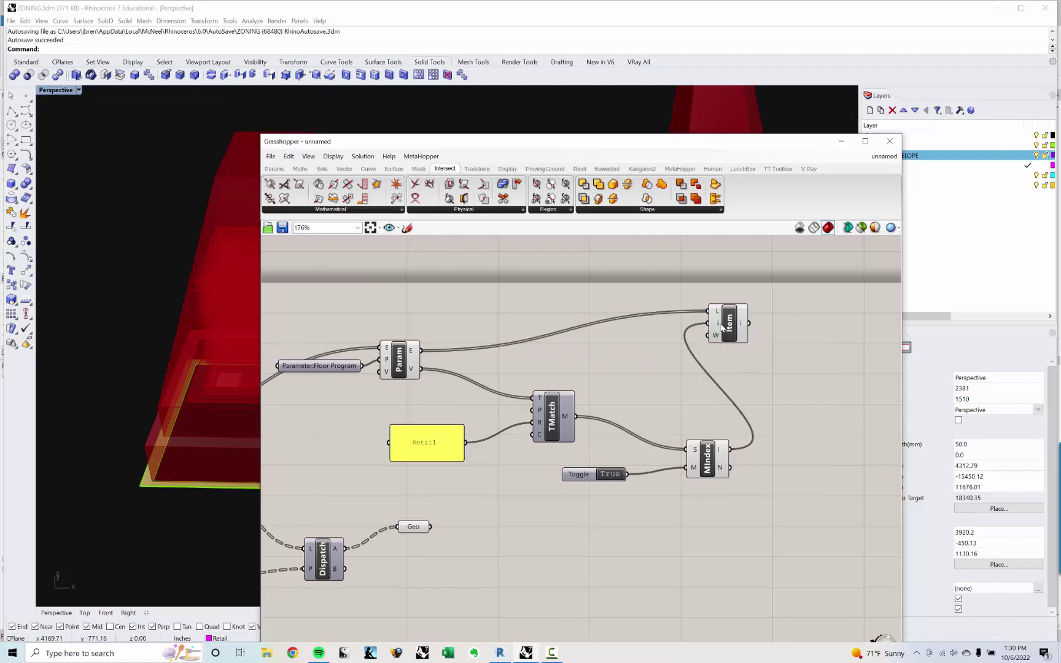
Select the List Item component and move the Grasshopper window aside to examine the filtered floor in the Rhino viewport.
click(734, 324)
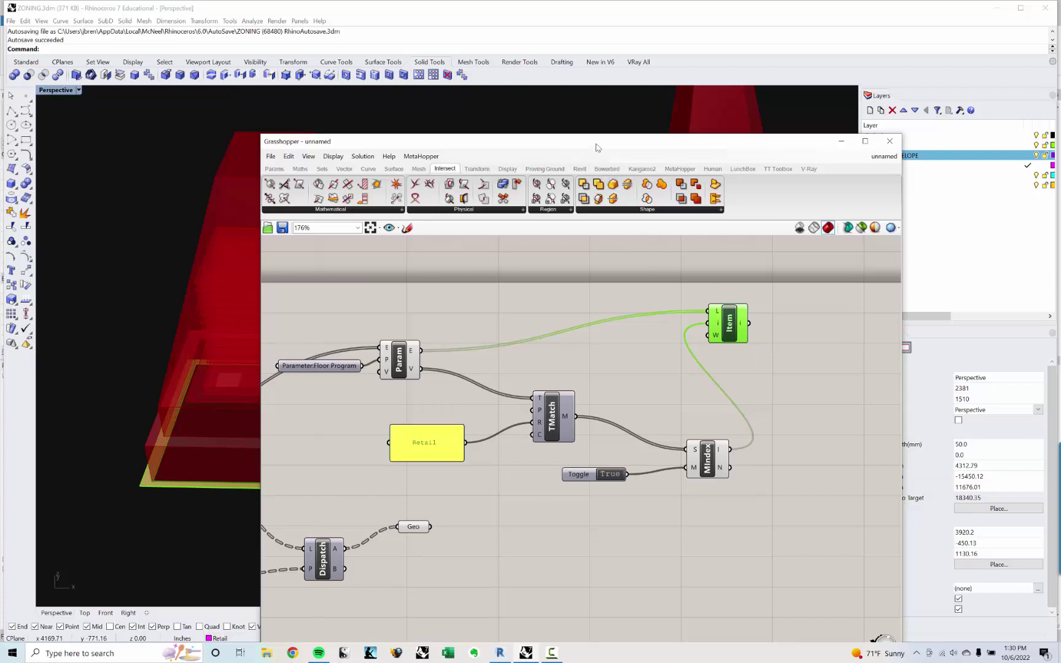
drag(597, 144, 857, 200)
right_drag(413, 348, 443, 369)
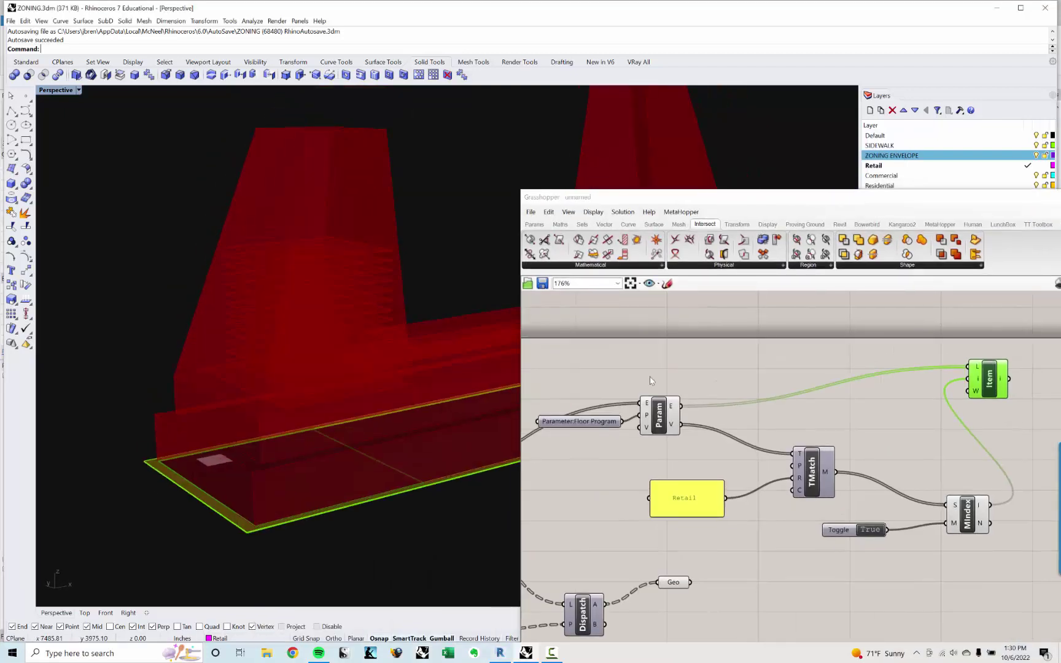
Add an Element Geometry component beside List Item and connect List Item's i output to its E input.
right_drag(922, 422, 773, 403)
click(845, 380)
scroll(848, 382, down, 1)
right_drag(699, 406, 760, 376)
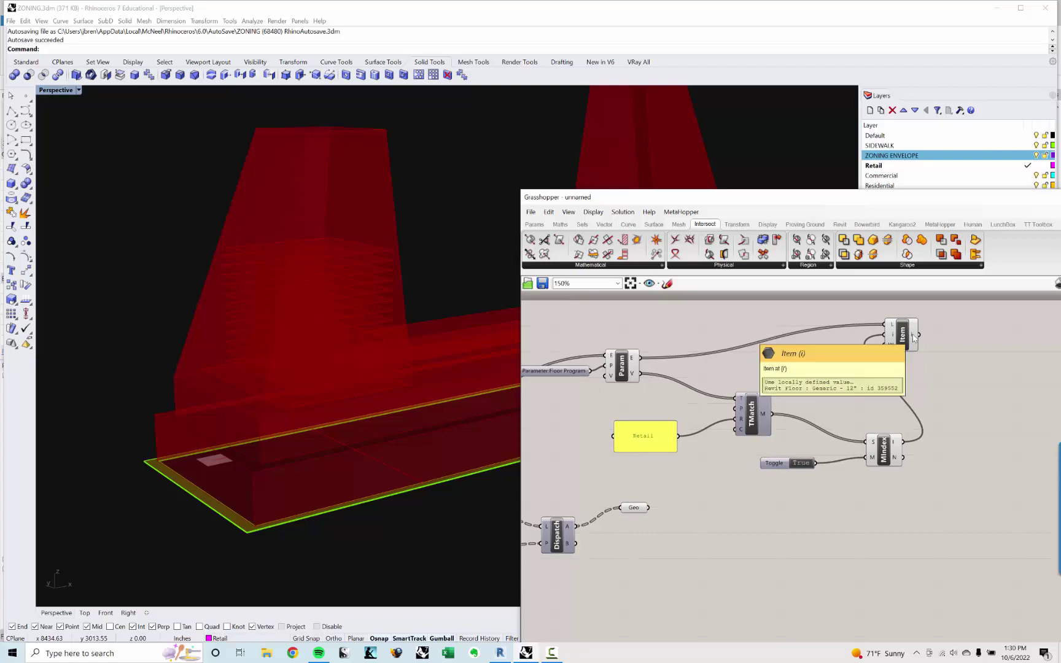
right_drag(914, 338, 845, 363)
double_click(933, 381)
text(ele)
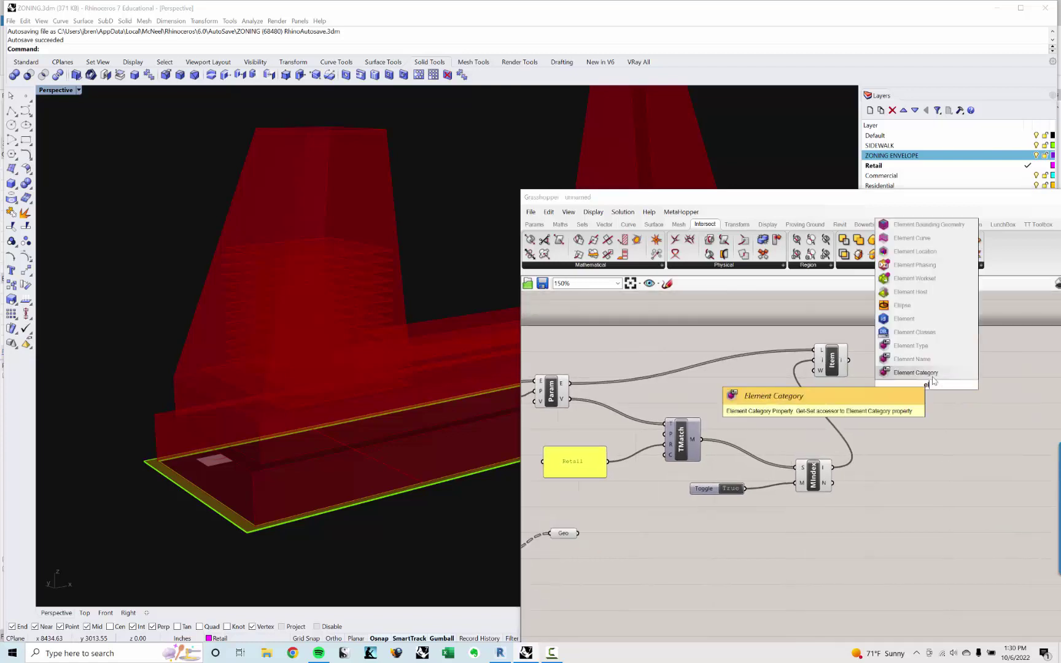
text(emen)
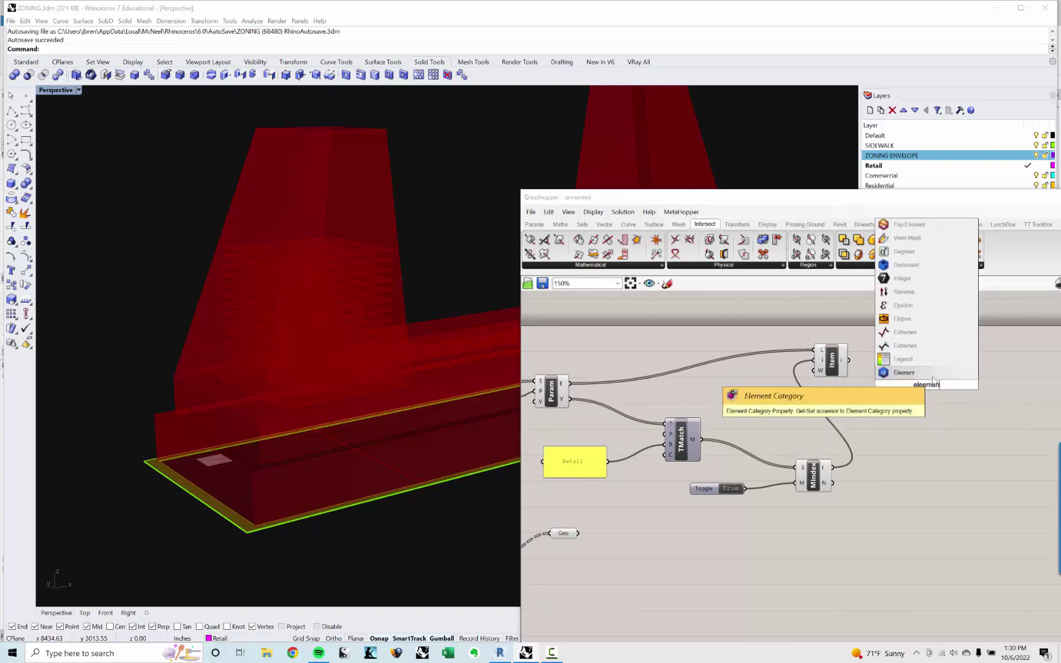
key(BackSpace)
key(BackSpace)
key(BackSpace)
key(BackSpace)
text(ment geo)
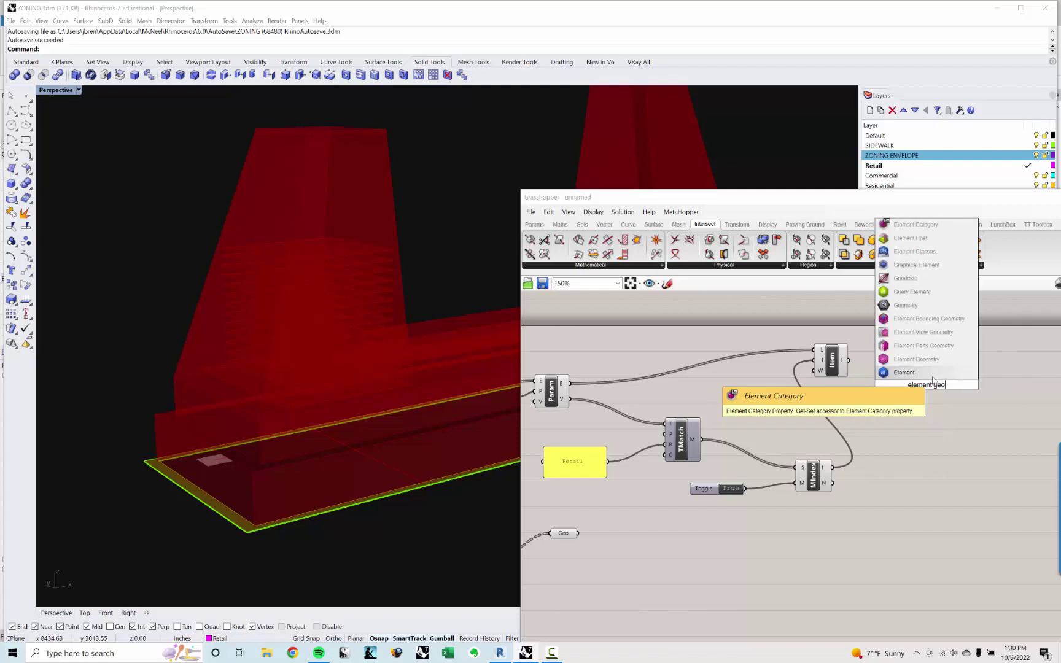
click(918, 359)
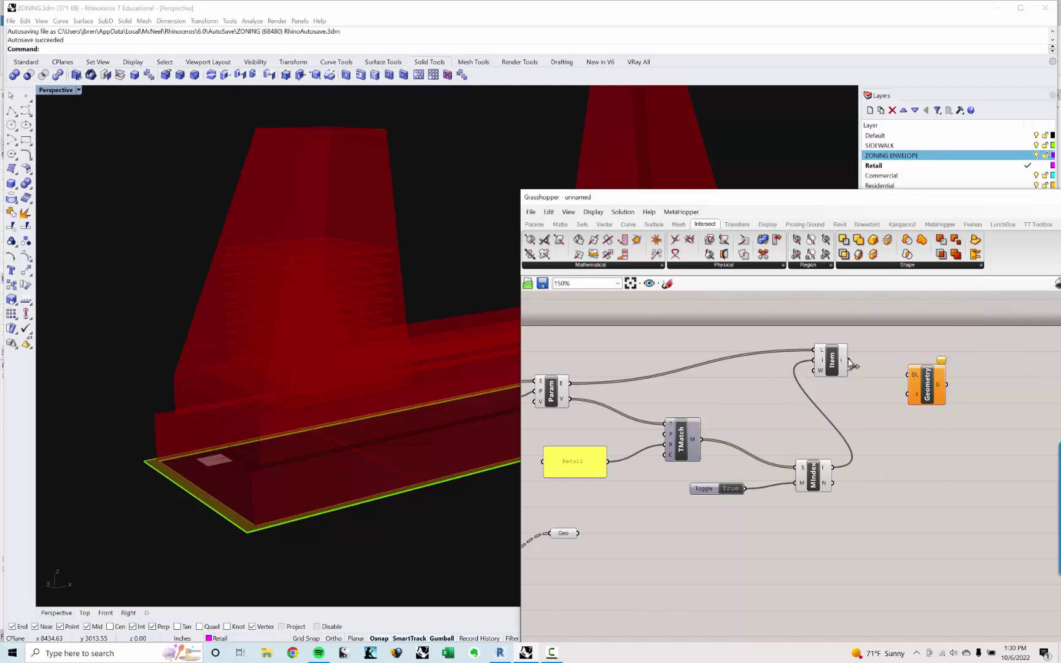
drag(849, 362, 908, 394)
Examine the Retail floor in the Rhino viewport and delete the Element Geometry component.
key(ctrl+z)
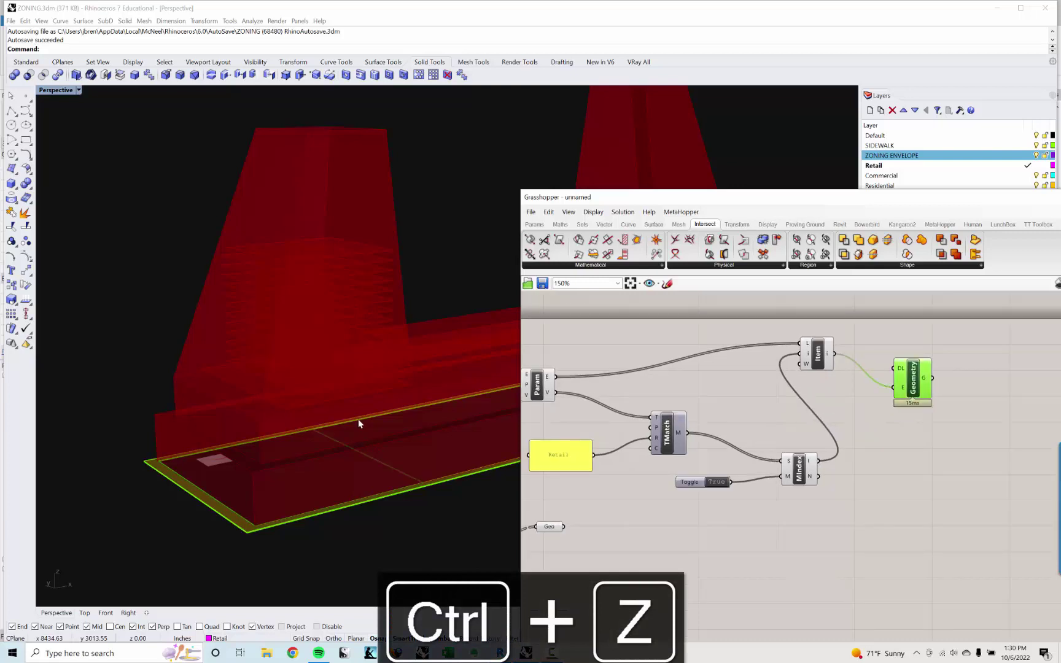
right_drag(360, 422, 363, 495)
scroll(363, 494, up, 5)
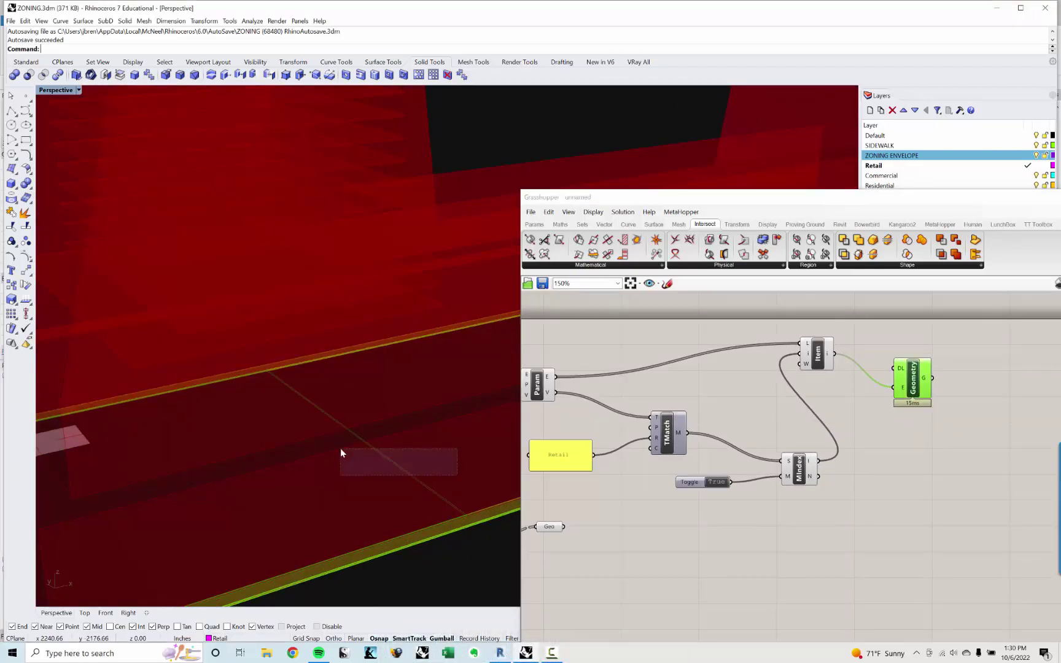
click(880, 405)
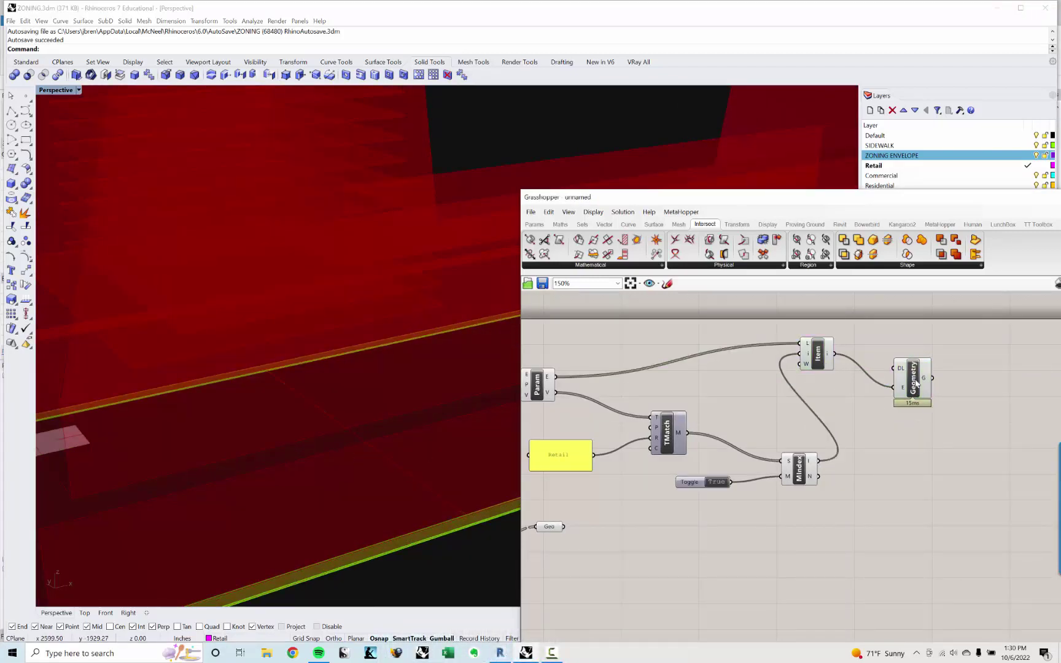
click(818, 361)
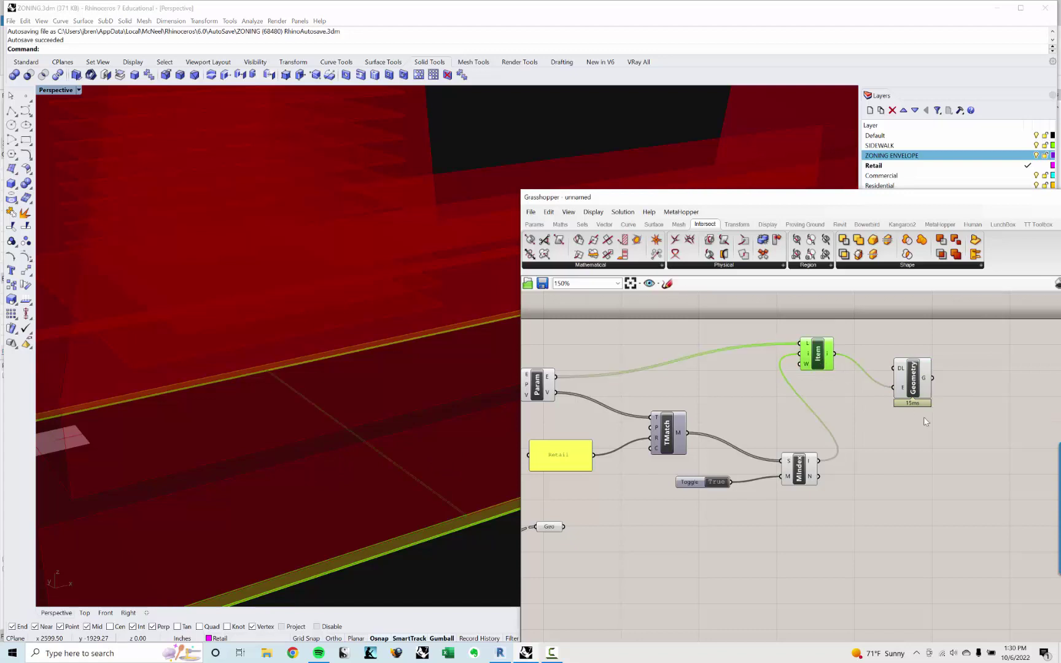
click(913, 377)
key(Delete)
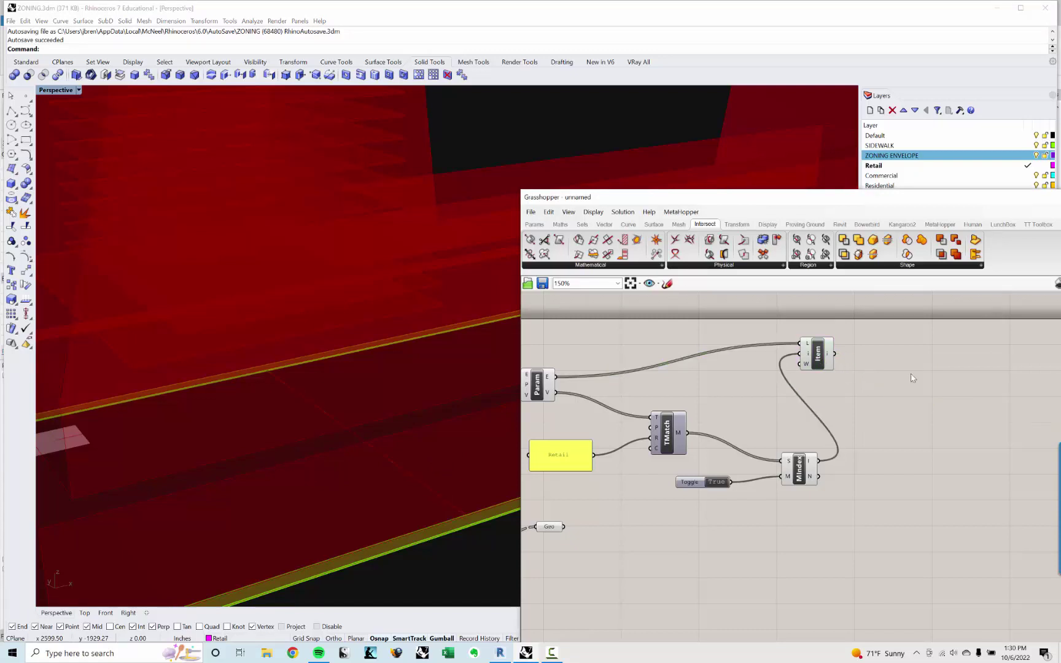
Turn off the preview of the zoning envelope parameter that feeds the collision component.
click(826, 357)
click(392, 421)
scroll(690, 469, down, 2)
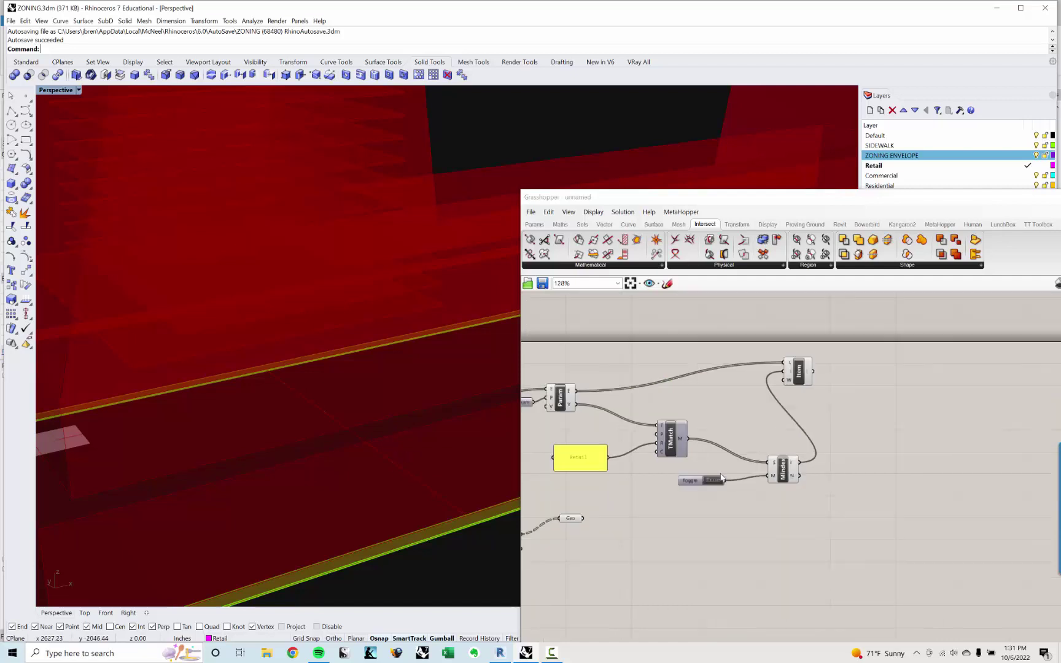
right_drag(682, 470, 840, 422)
right_drag(618, 514, 751, 476)
drag(699, 504, 594, 442)
right_click(636, 438)
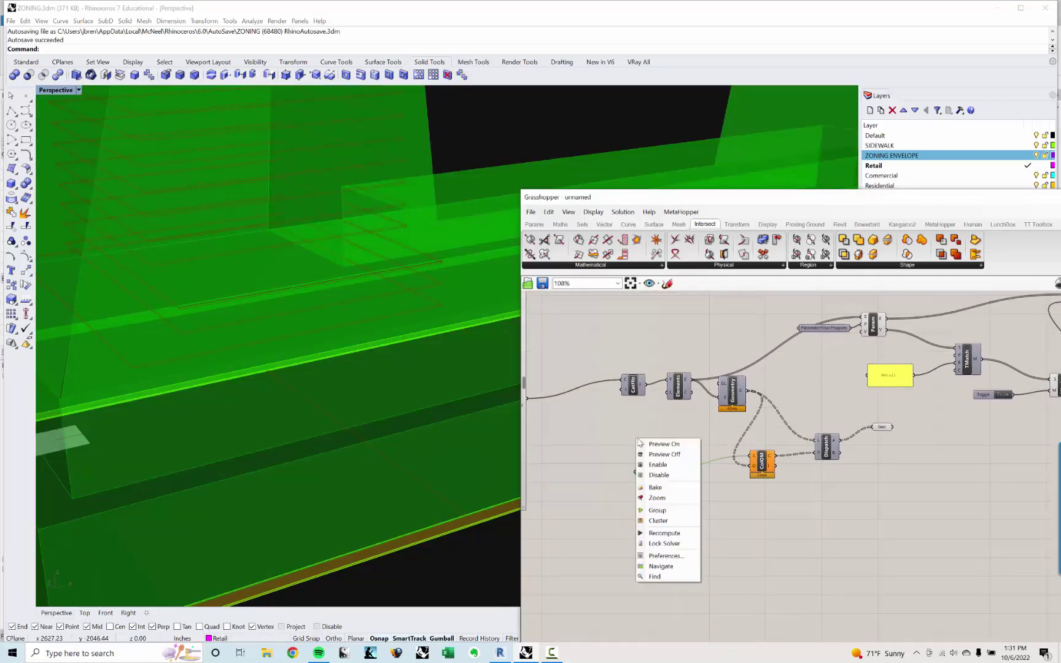
click(662, 453)
click(695, 431)
Select the List Item, Member Index and Element Parameter components in turn to examine what each one previews.
right_drag(874, 401, 604, 454)
scroll(811, 368, up, 2)
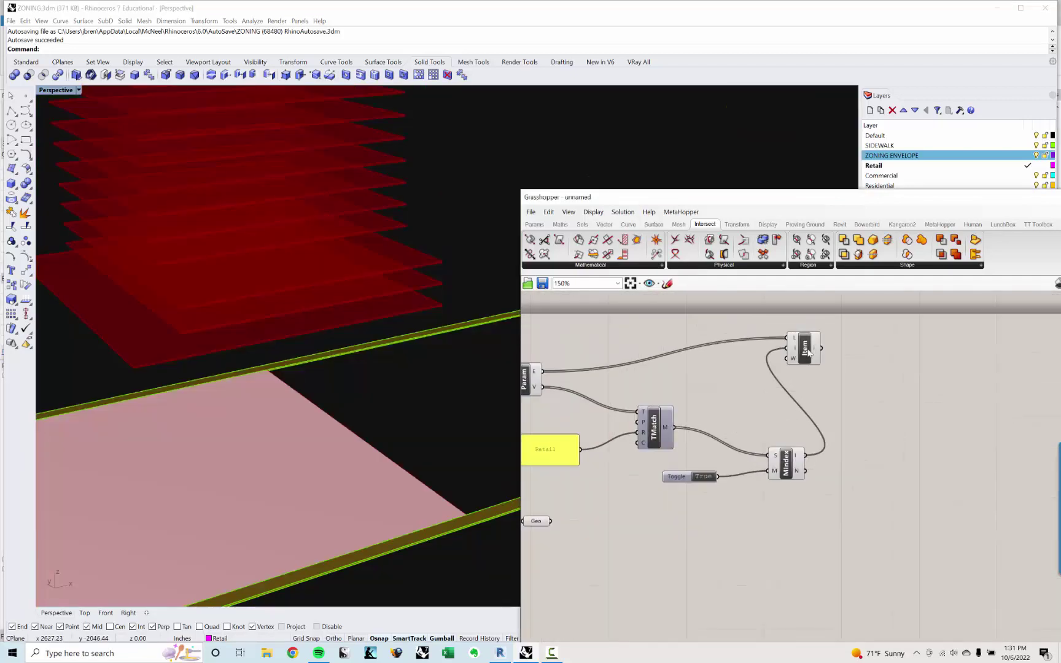
click(808, 353)
click(782, 484)
click(785, 470)
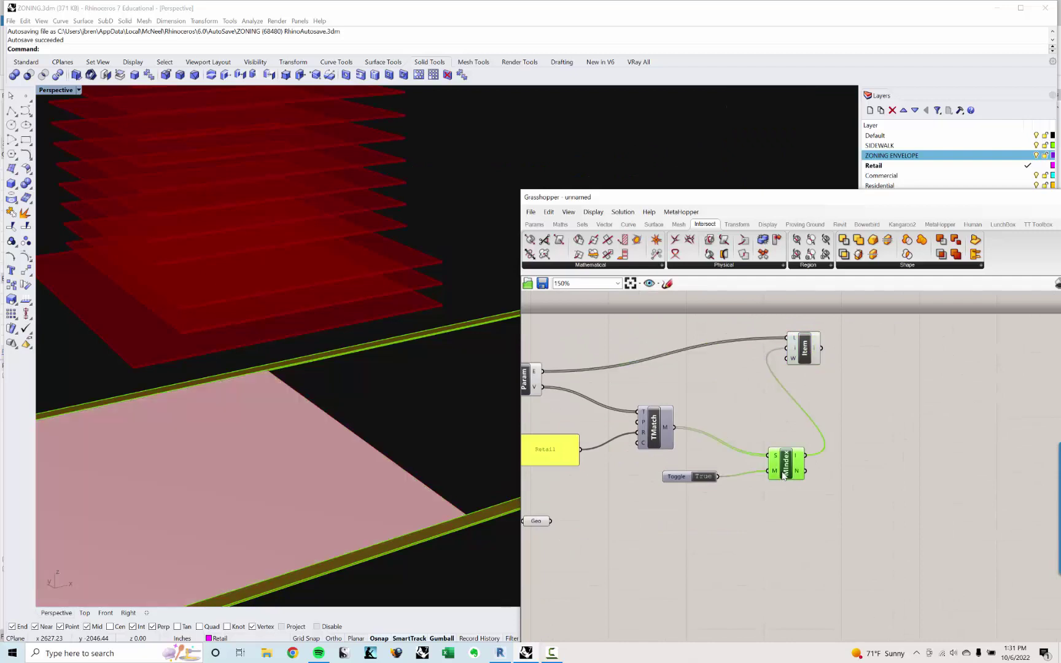
click(783, 484)
scroll(782, 472, down, 4)
right_drag(783, 472, 839, 455)
click(706, 411)
scroll(706, 412, up, 3)
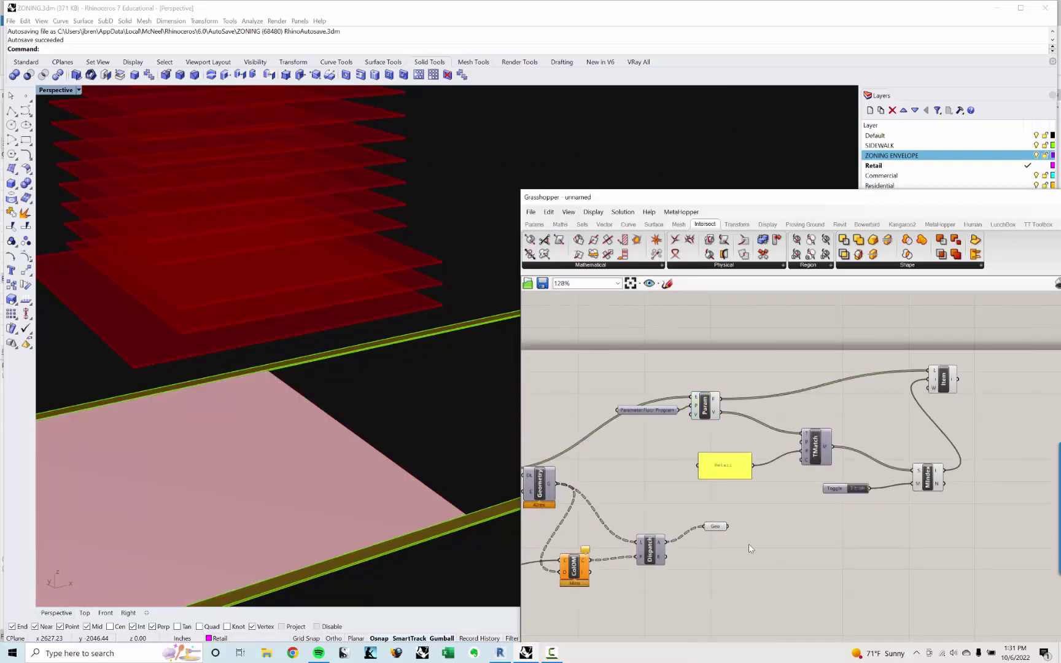
Select the Geo parameter and the List Item component and examine the whole floor stack in the Rhino viewport.
drag(746, 544, 683, 505)
scroll(683, 502, down, 3)
mouse_move(732, 522)
right_down()
mouse_move(808, 508)
mouse_move(737, 522)
right_up()
click(913, 405)
scroll(912, 406, up, 3)
click(805, 442)
click(379, 438)
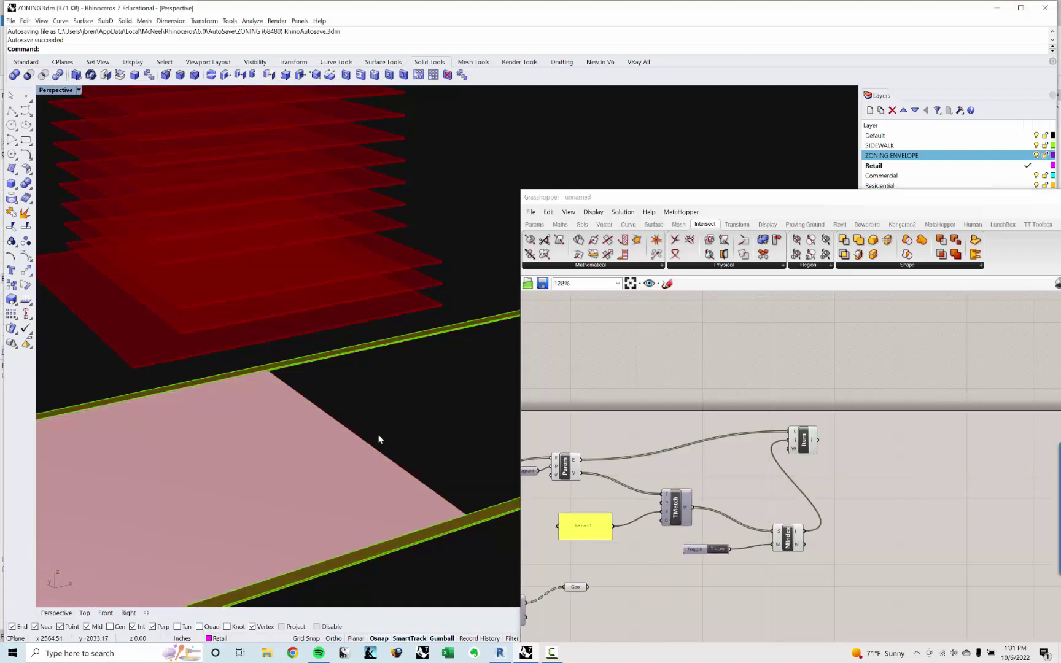
scroll(353, 405, down, 3)
right_drag(353, 403, 430, 375)
Move the List Item component into line with the Element Parameter component and review the Retail filtering chain.
drag(805, 442, 862, 470)
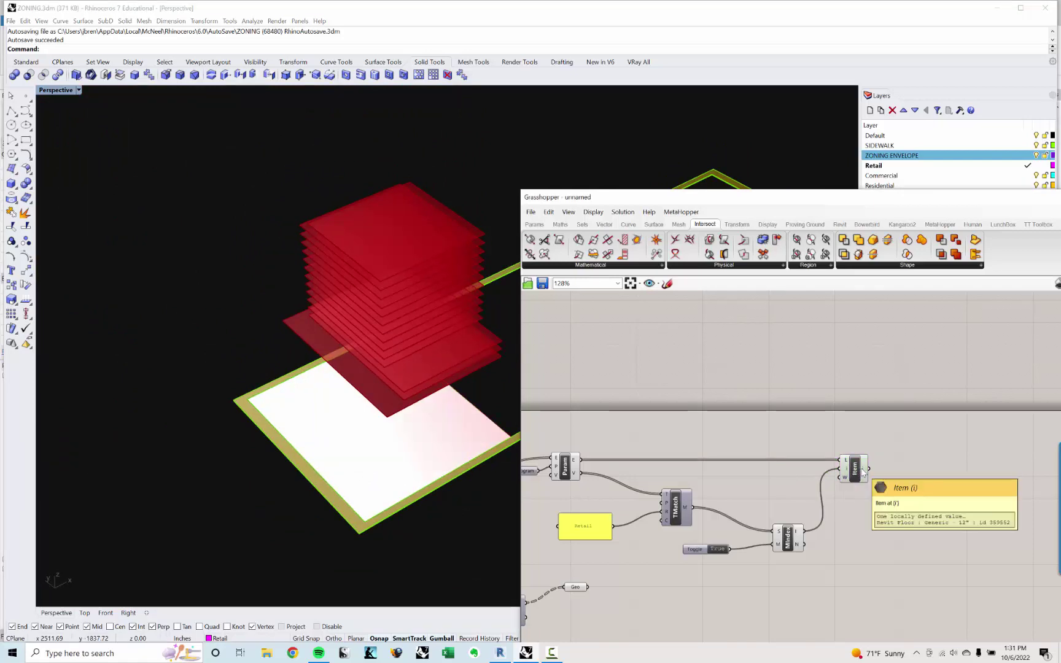
right_drag(863, 472, 800, 461)
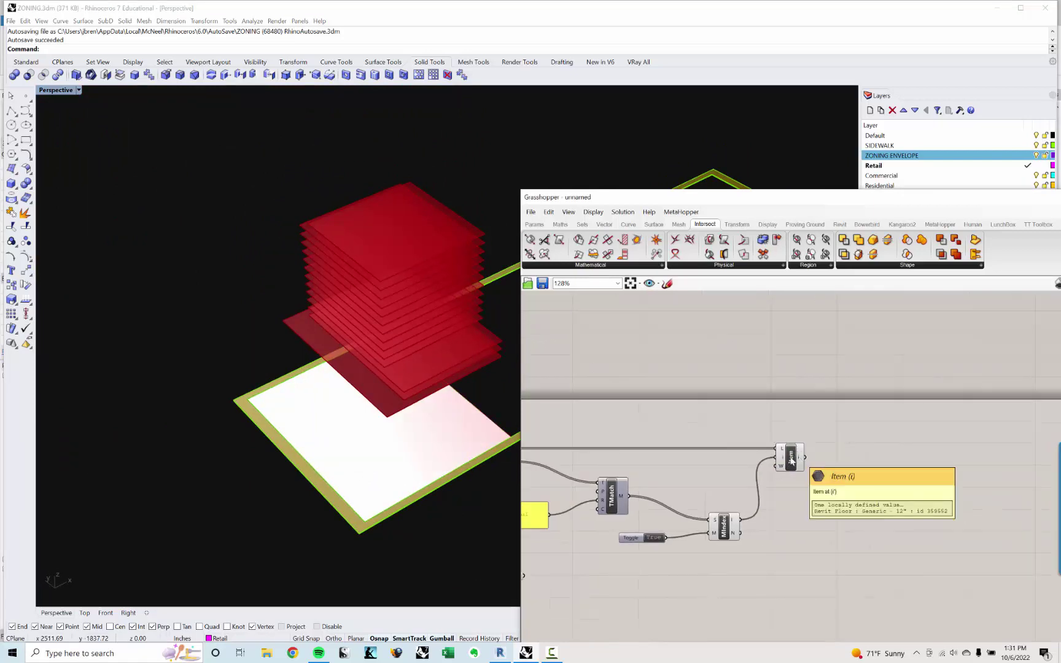
right_drag(705, 486, 836, 441)
scroll(839, 464, down, 1)
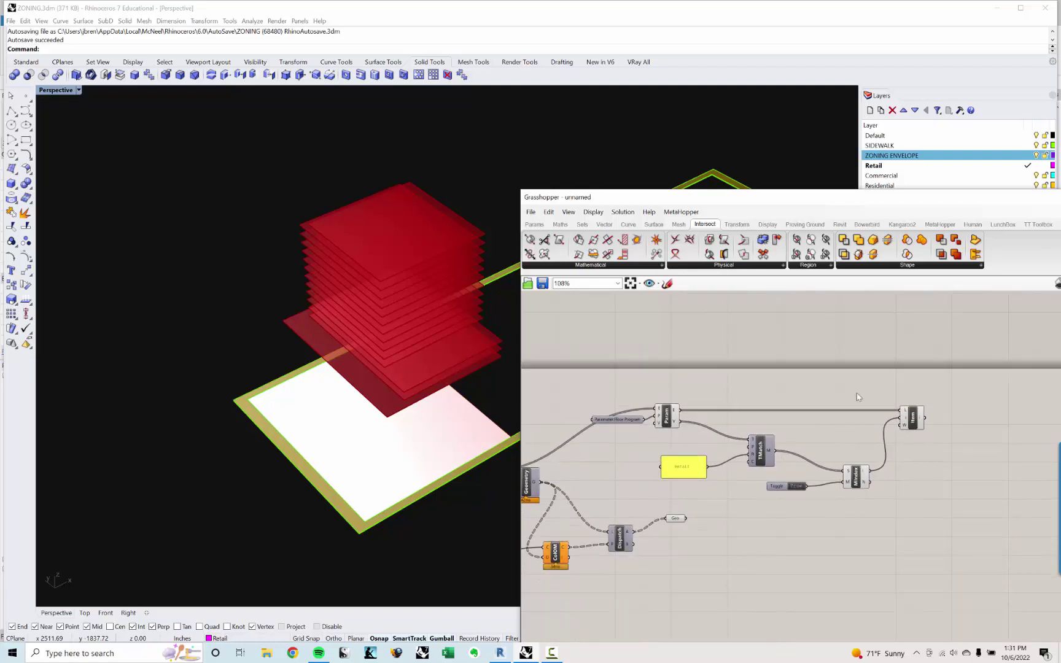
right_drag(800, 419, 779, 417)
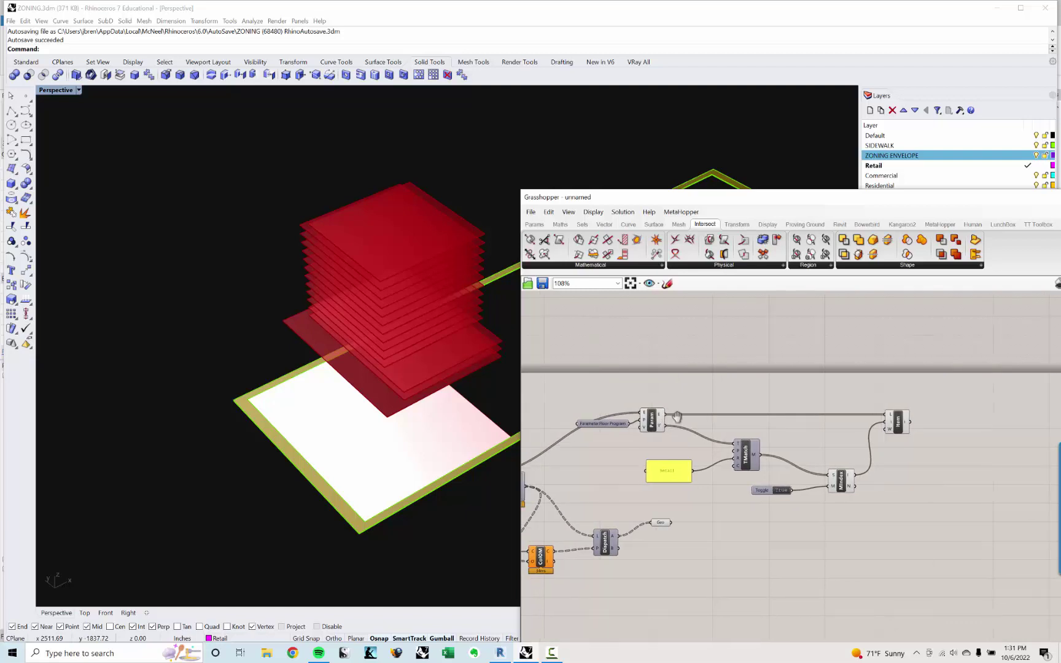
scroll(707, 427, up, 3)
click(640, 502)
drag(640, 502, 643, 499)
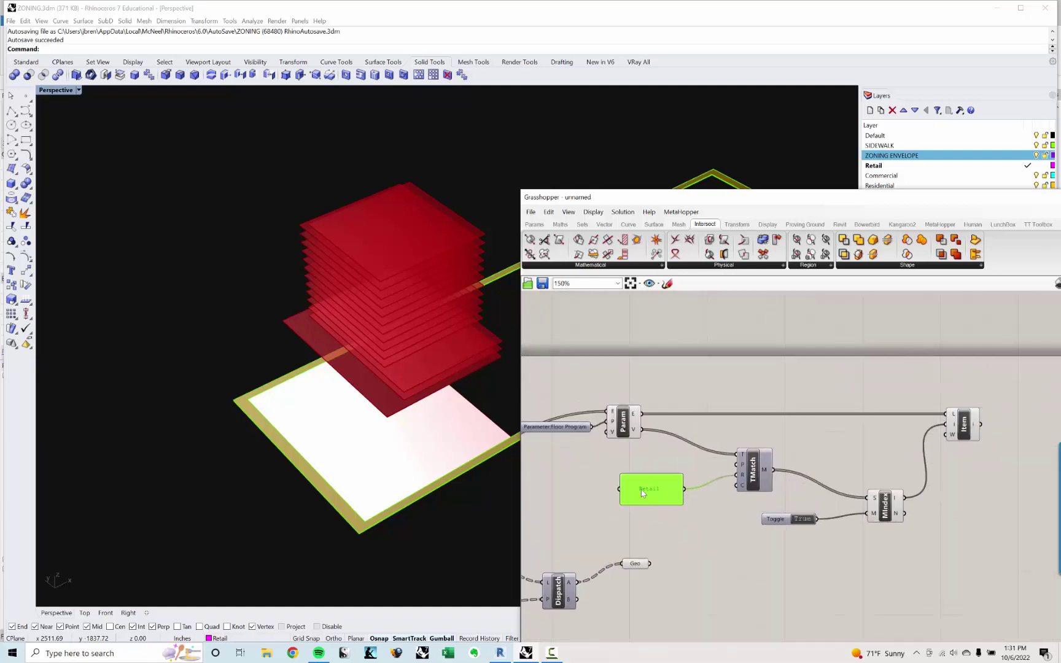
Duplicate the Element Parameter component with its Floor Program parameter and place the copies above the originals.
click(629, 453)
right_drag(625, 439, 656, 465)
click(655, 450)
shift+click(591, 454)
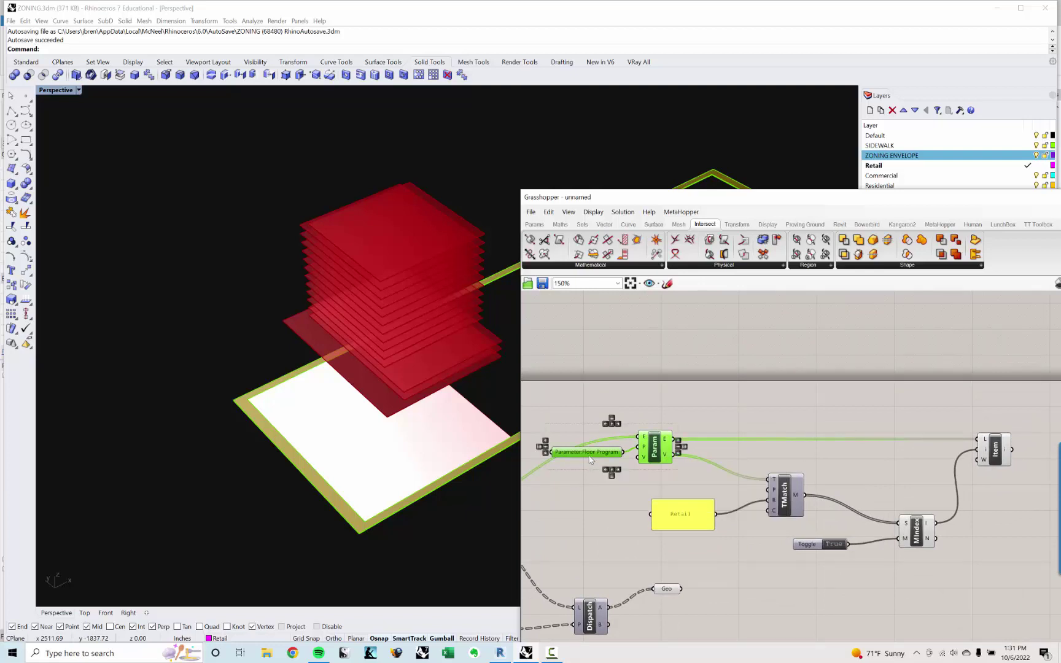
key(ctrl+c)
key(ctrl+v)
right_drag(662, 452, 661, 503)
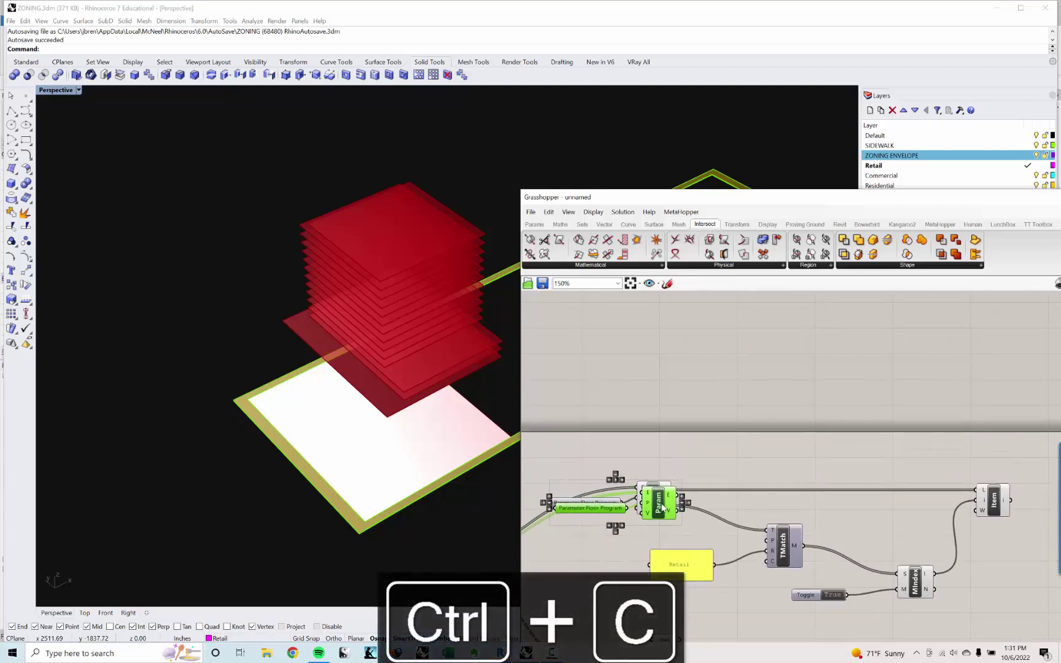
drag(660, 502, 660, 435)
key(ctrl+z)
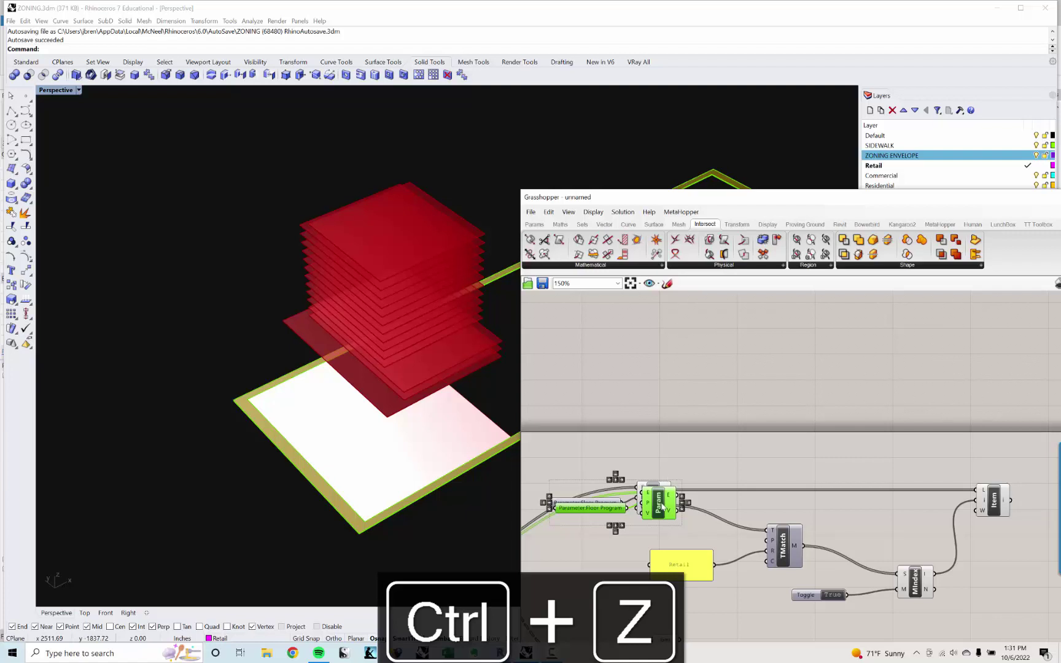
drag(660, 504, 656, 396)
Set the copied Floor Program parameter to Area from the Floors category.
scroll(583, 405, up, 3)
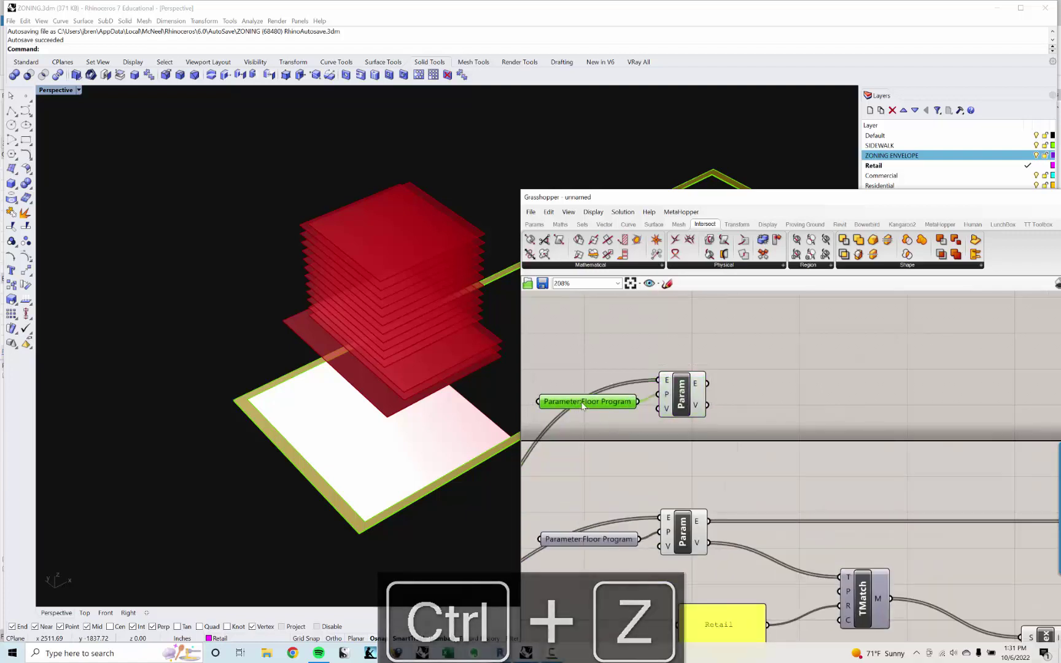
right_click(584, 406)
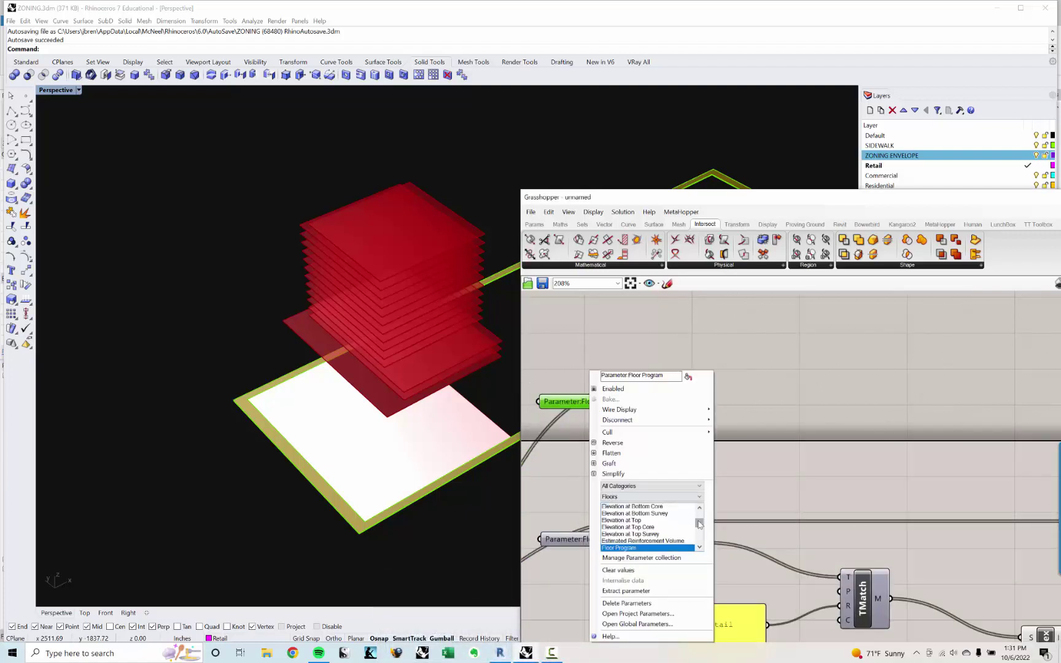
drag(699, 524, 699, 516)
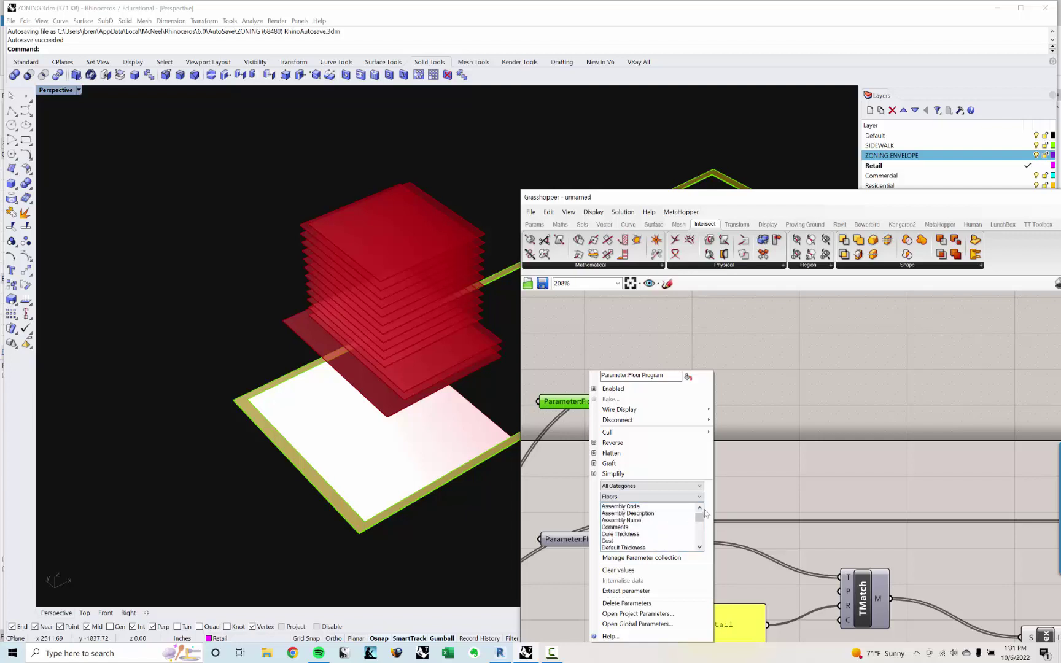
click(699, 507)
click(666, 507)
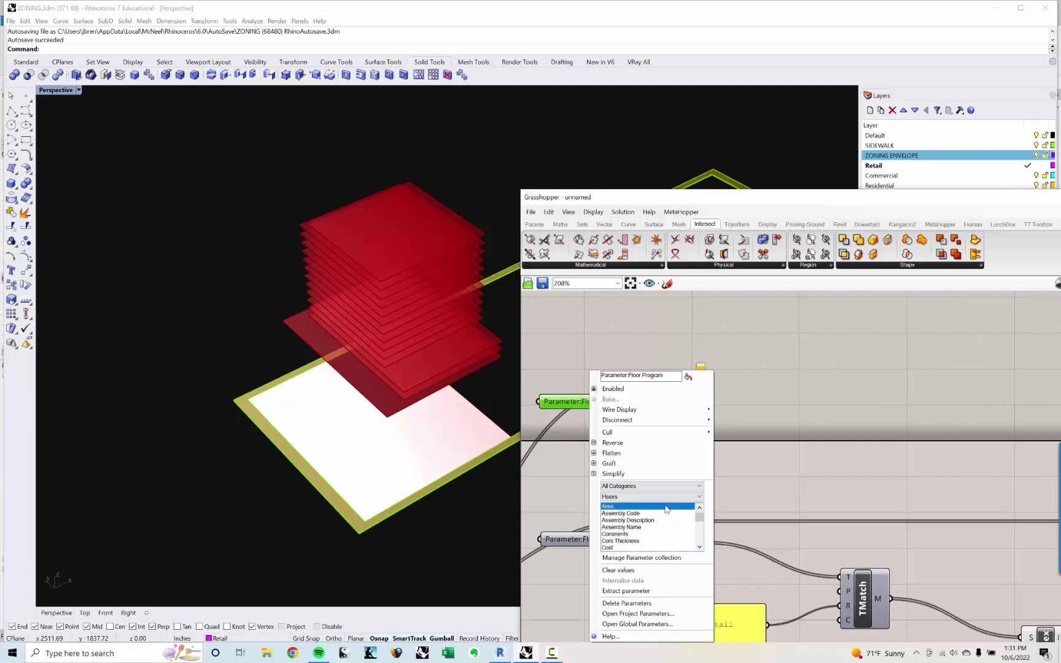
click(759, 495)
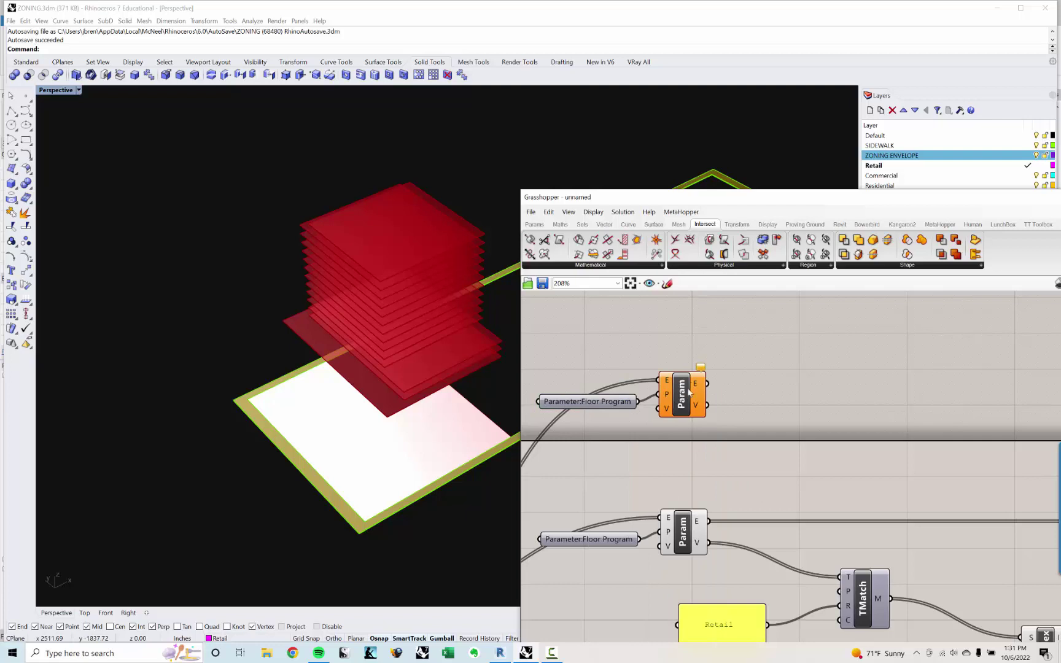
Add a Panel beside the copied Element Parameter component and connect the component's V output to it.
scroll(678, 465, down, 2)
mouse_move(693, 396)
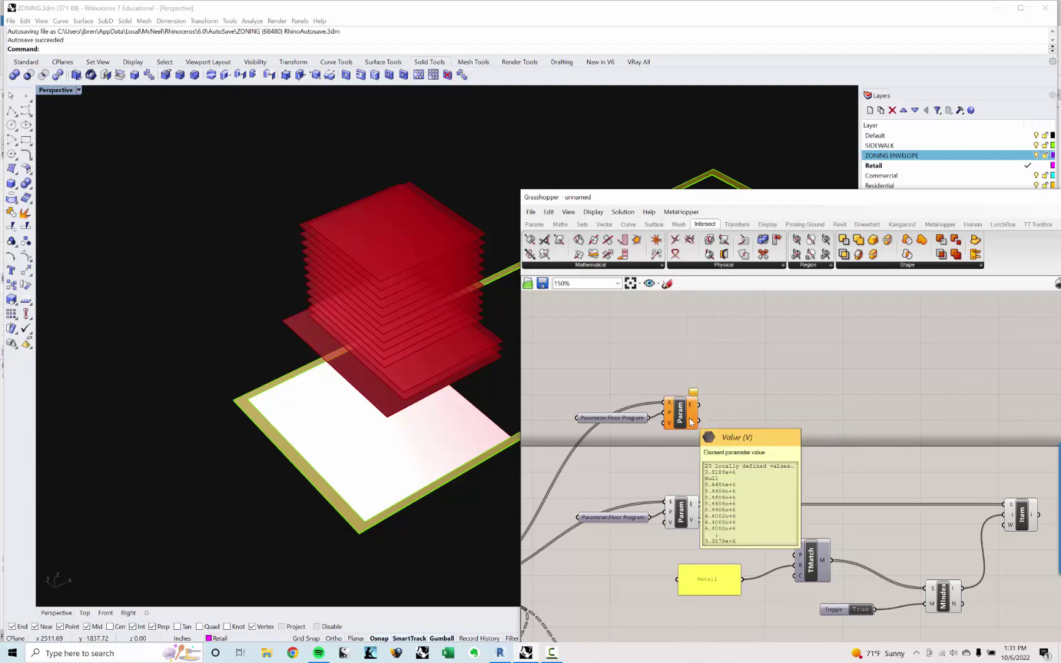
right_drag(928, 453, 803, 448)
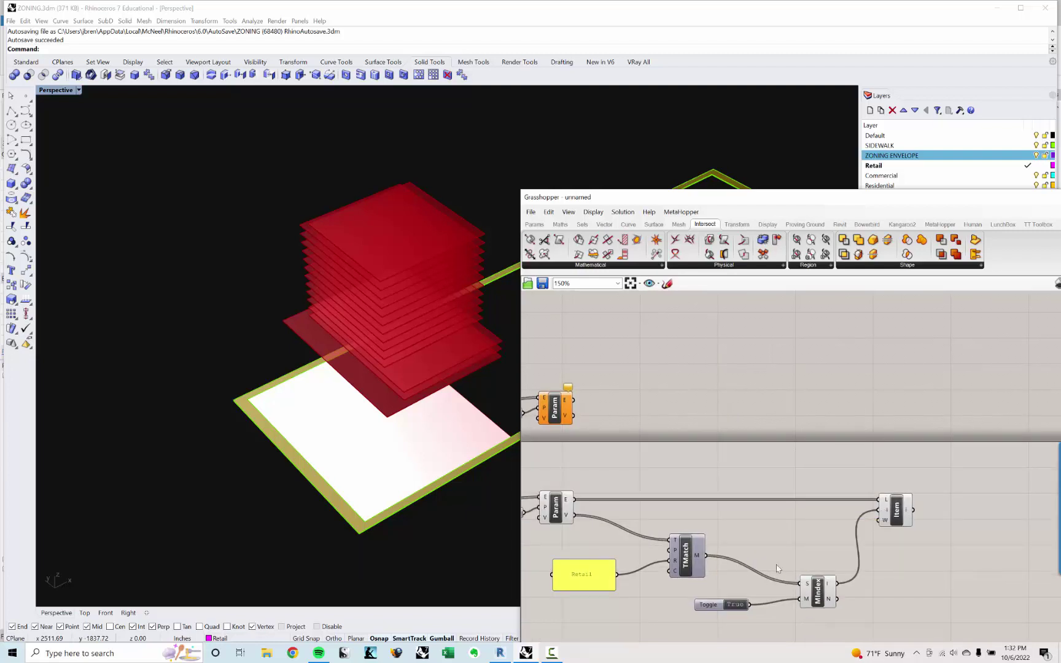
right_drag(593, 429, 673, 429)
double_click(694, 457)
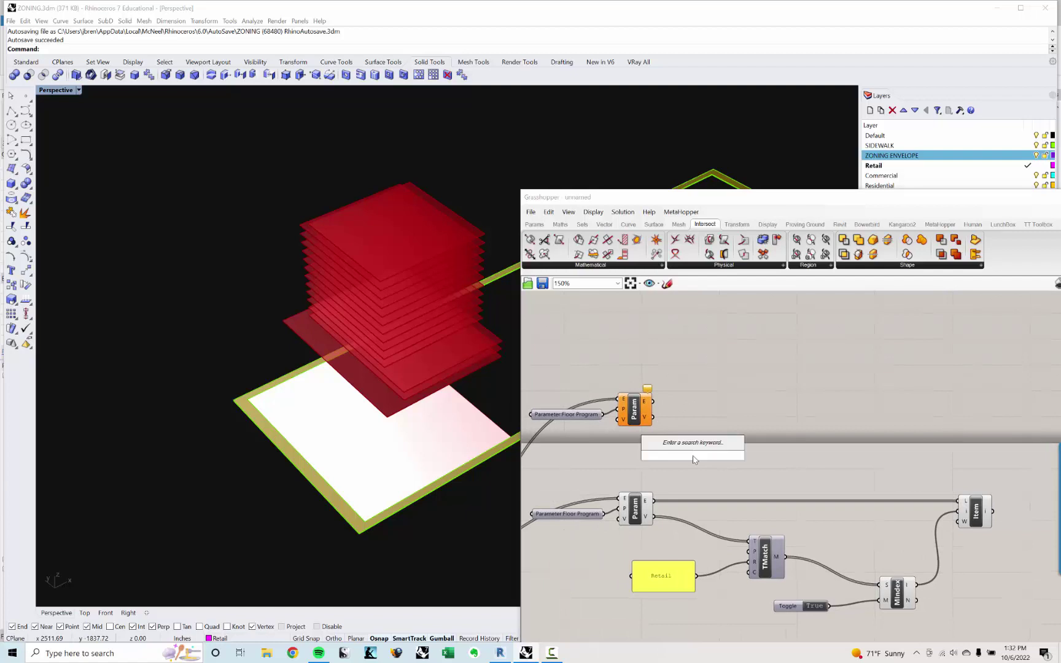
text(panel)
key(Return)
scroll(695, 458, up, 1)
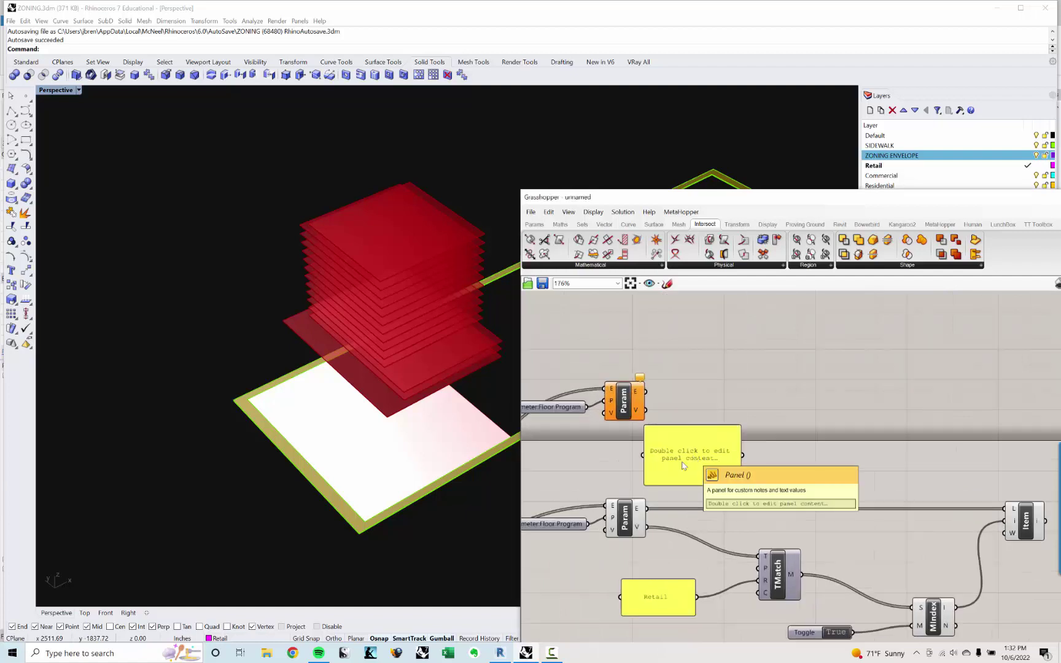
right_drag(647, 474, 759, 432)
scroll(760, 432, up, 1)
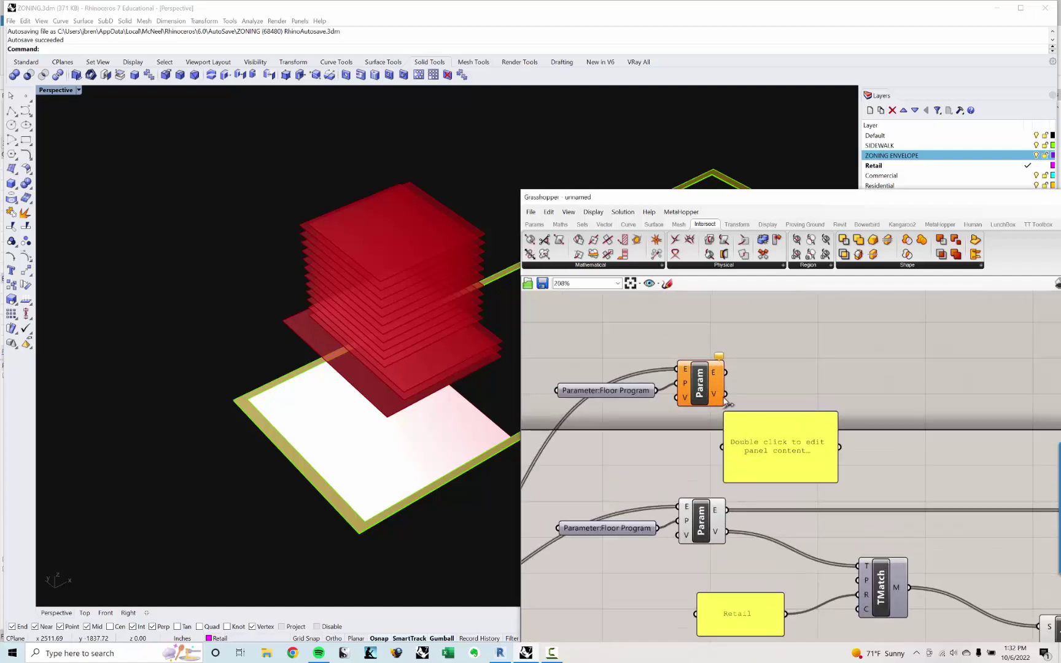
drag(725, 394, 778, 415)
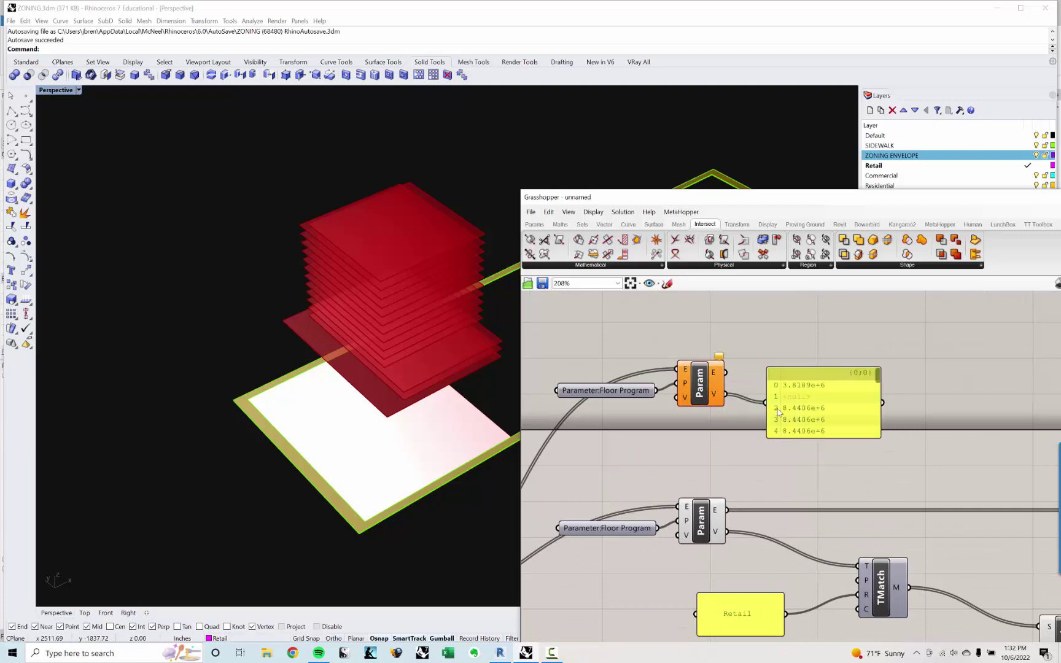
Delete the Panel connected to the V output of the upper Element Parameter component.
scroll(805, 410, down, 2)
right_drag(835, 431, 802, 408)
right_drag(985, 494, 909, 486)
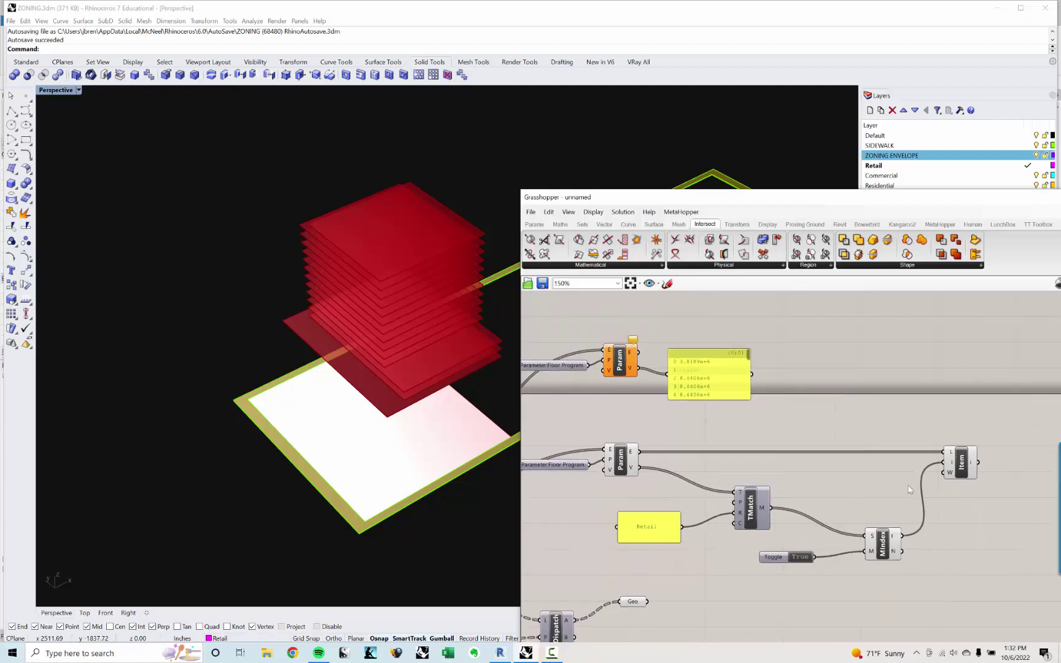
click(708, 375)
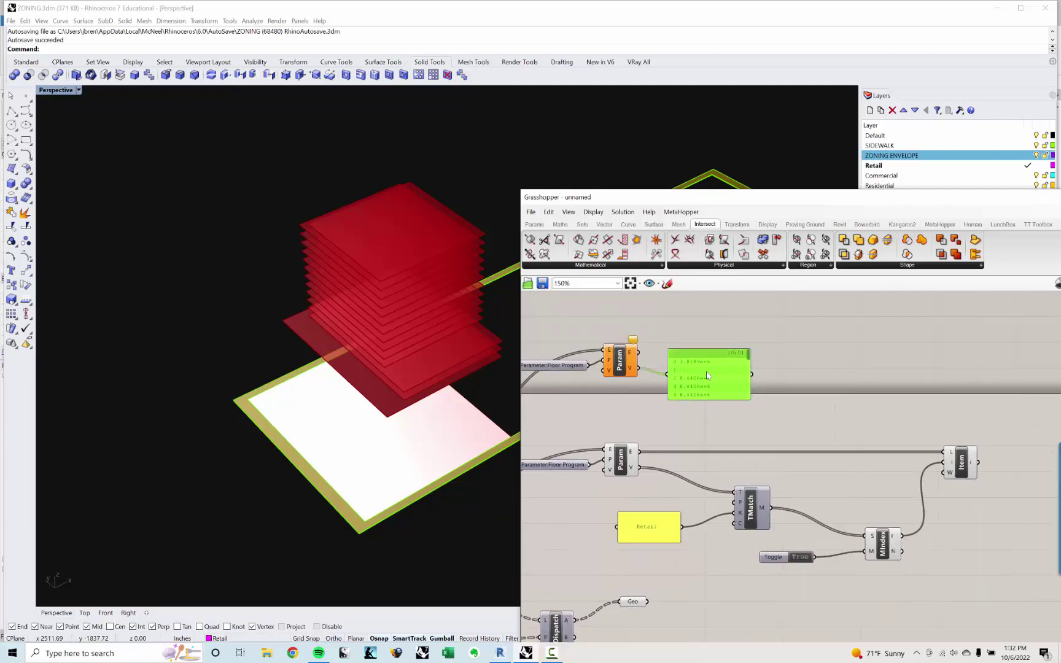
key(ctrl+c)
key(ctrl+v)
click(707, 375)
key(Delete)
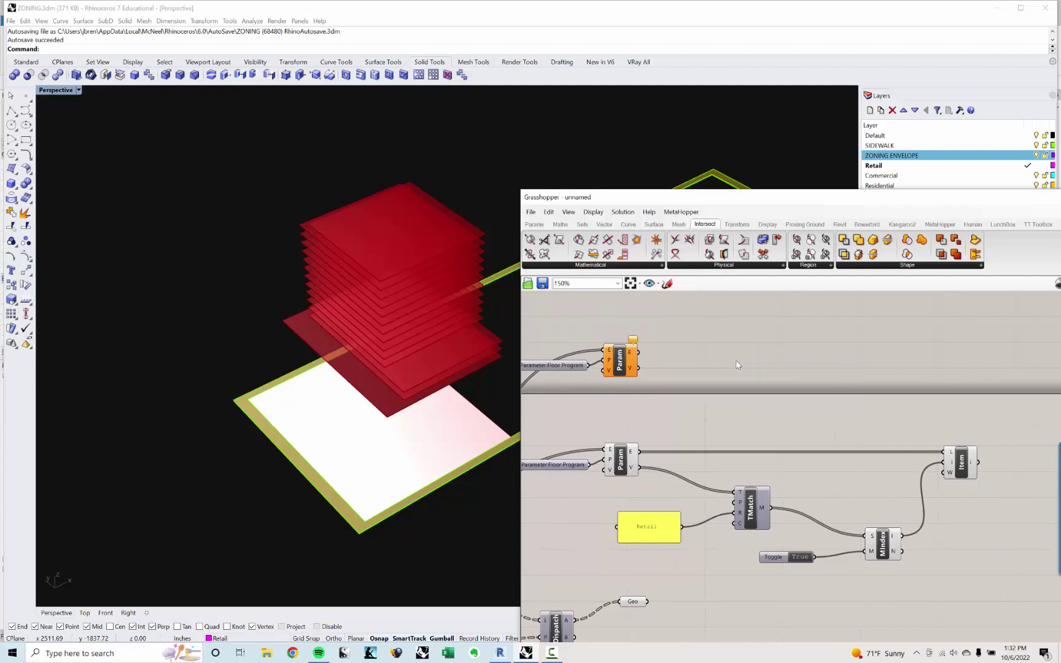
Duplicate the List Item component above the original and connect the upper Element Parameter's V output to the copy's L input.
click(969, 478)
key(ctrl+c)
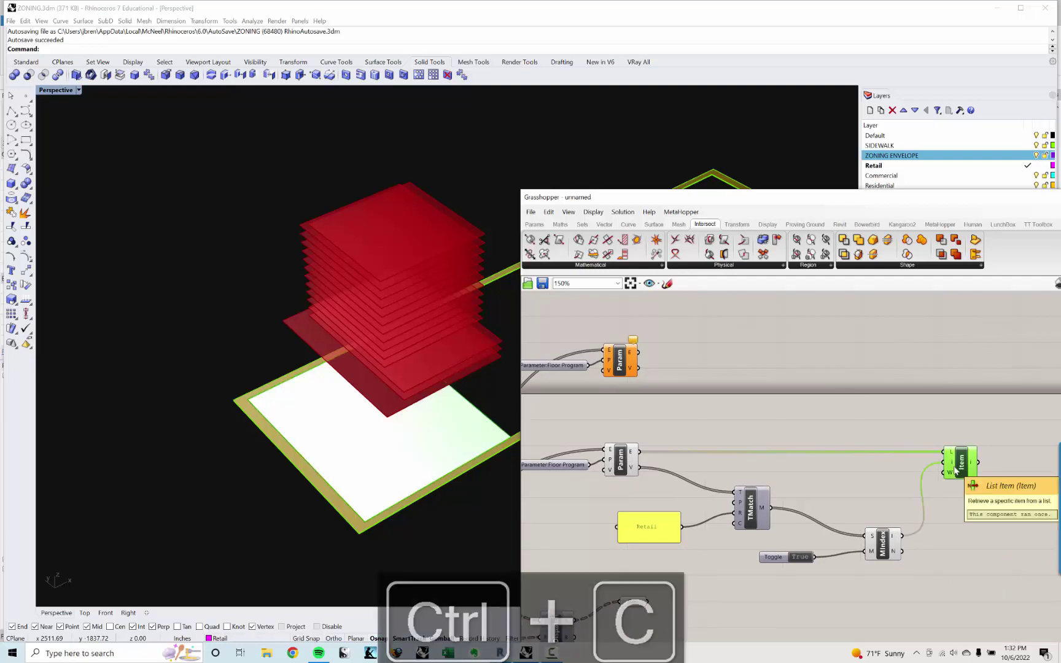
key(ctrl+v)
drag(639, 368, 925, 371)
right_drag(989, 387, 952, 389)
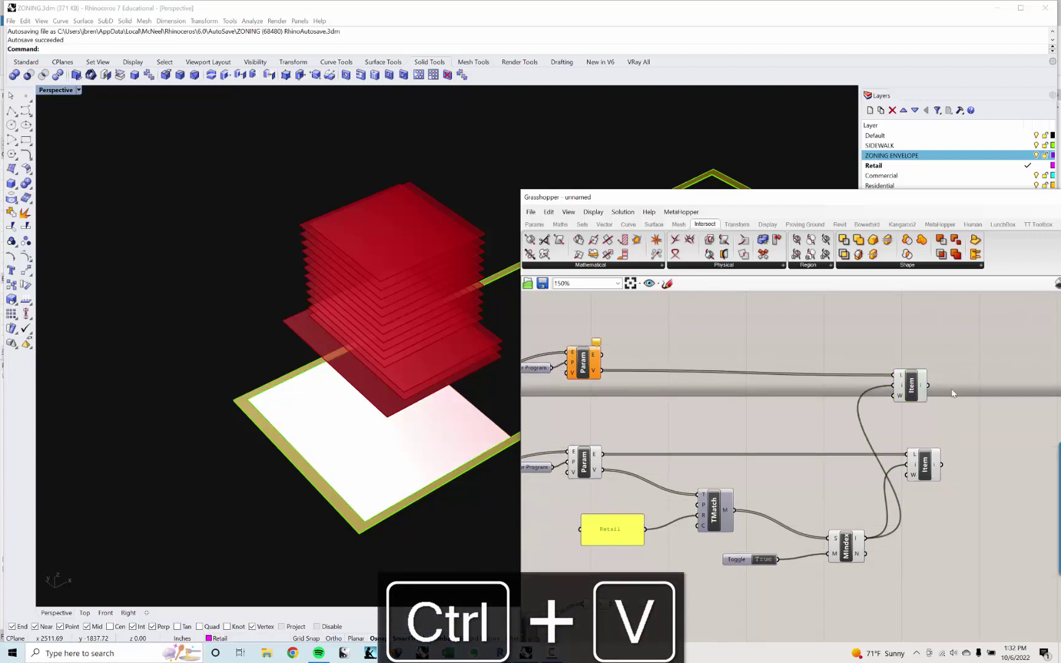
Add a Panel beside the upper List Item component and connect the component's i output to it.
double_click(953, 390)
text(panel)
key(Up)
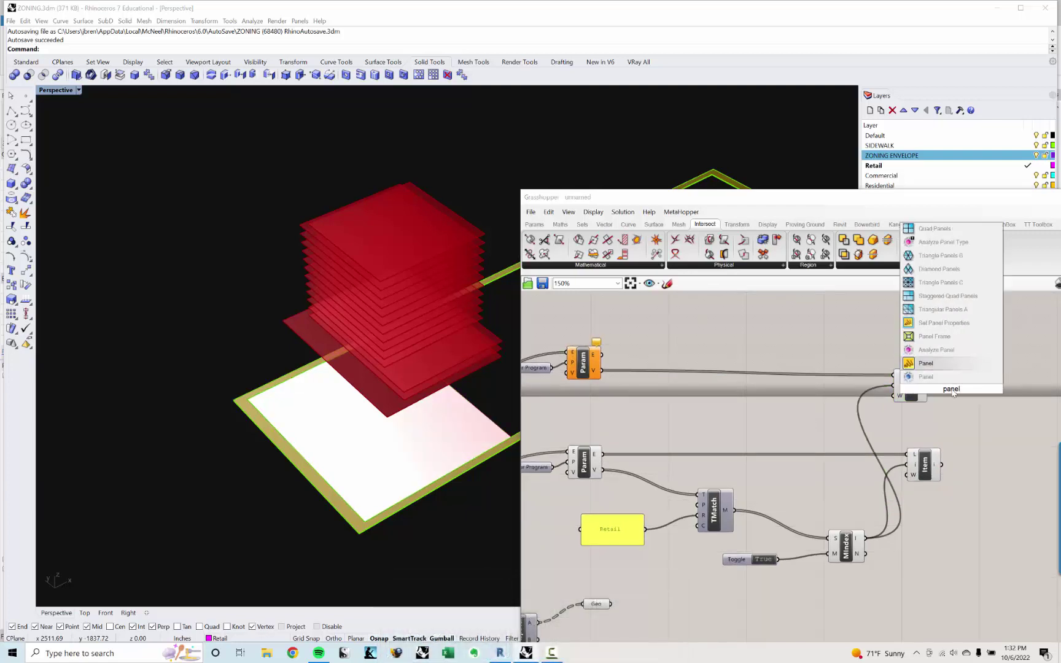
key(Return)
scroll(953, 394, up, 3)
right_drag(953, 393, 880, 389)
drag(884, 398, 1051, 371)
right_drag(818, 385, 809, 387)
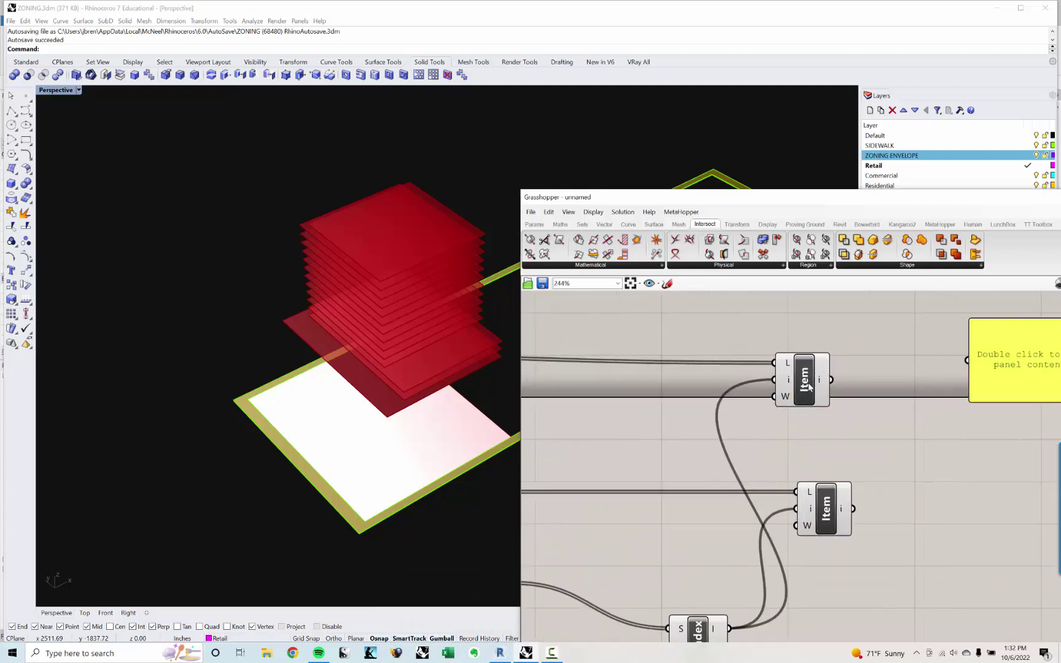
drag(832, 380, 968, 360)
right_drag(1014, 358, 831, 364)
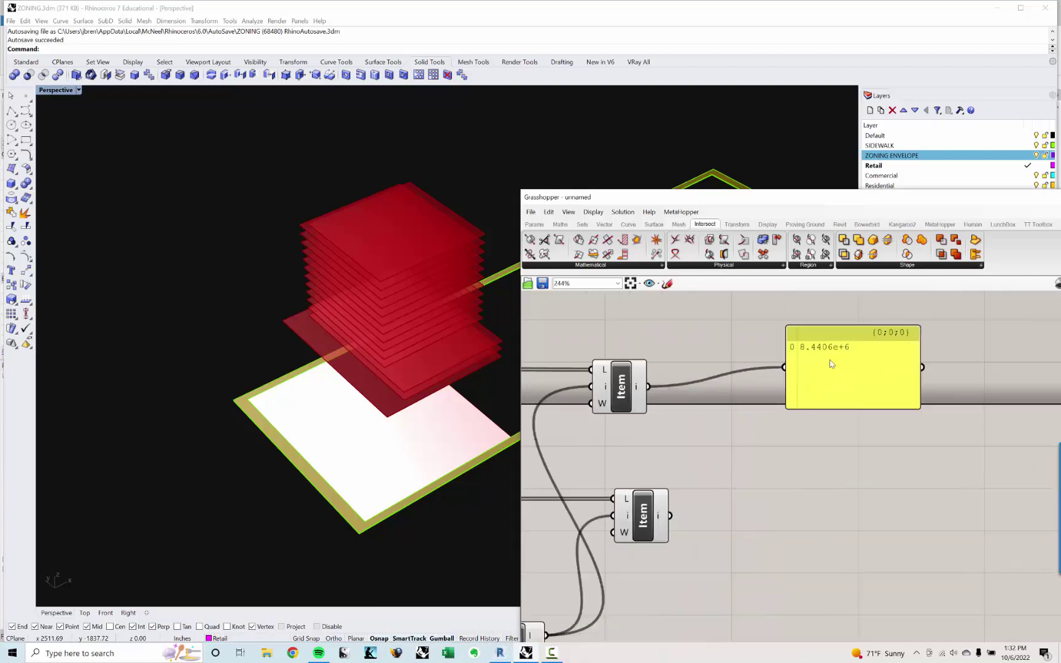
Move the Panel farther from the upper List Item component and reposition the Grasshopper window fully within the screen.
scroll(830, 357, down, 1)
click(830, 357)
double_click(705, 434)
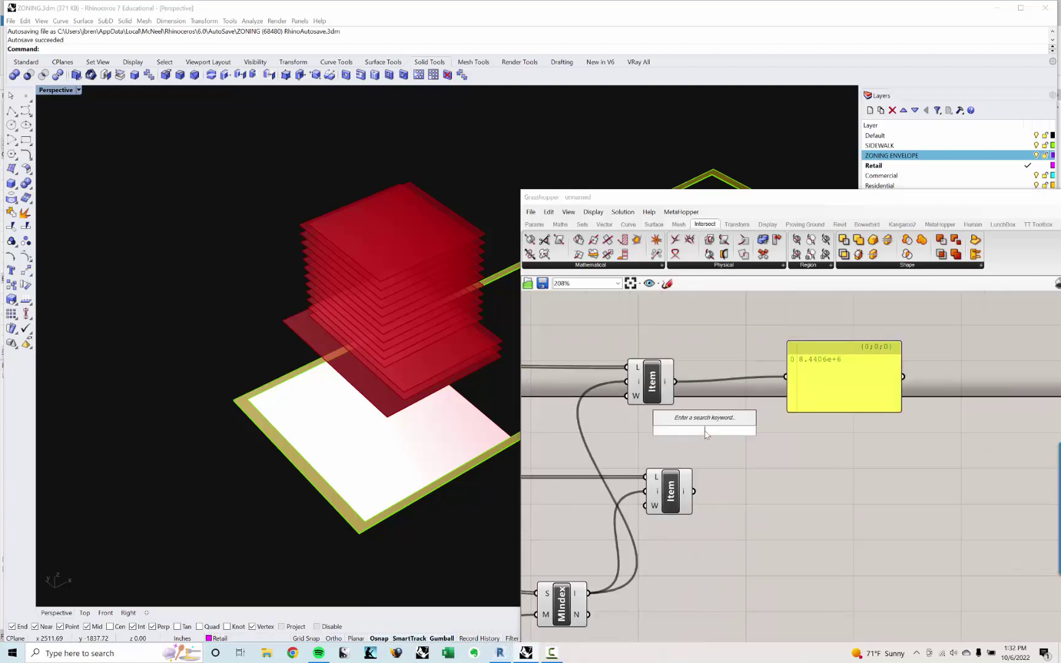
click(806, 389)
drag(805, 388, 861, 384)
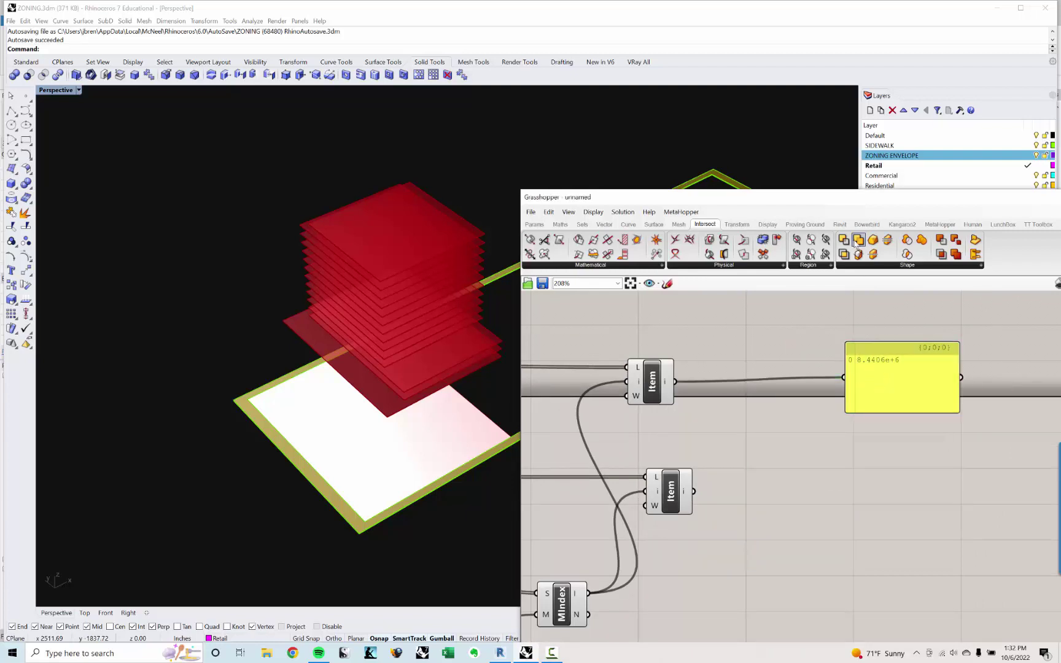
drag(873, 203, 539, 178)
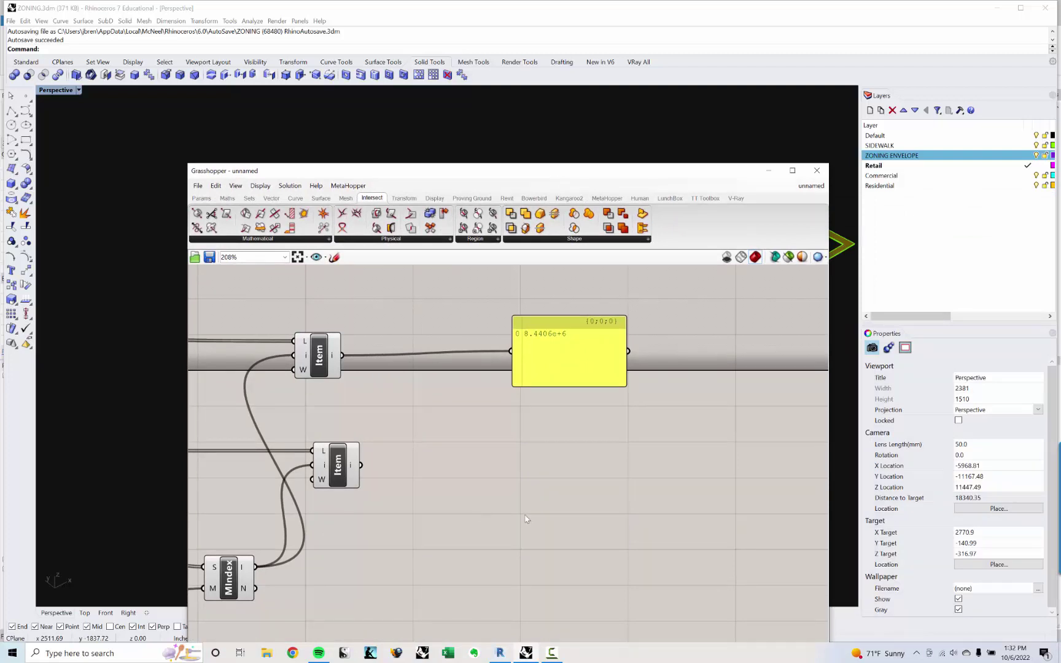
double_click(551, 447)
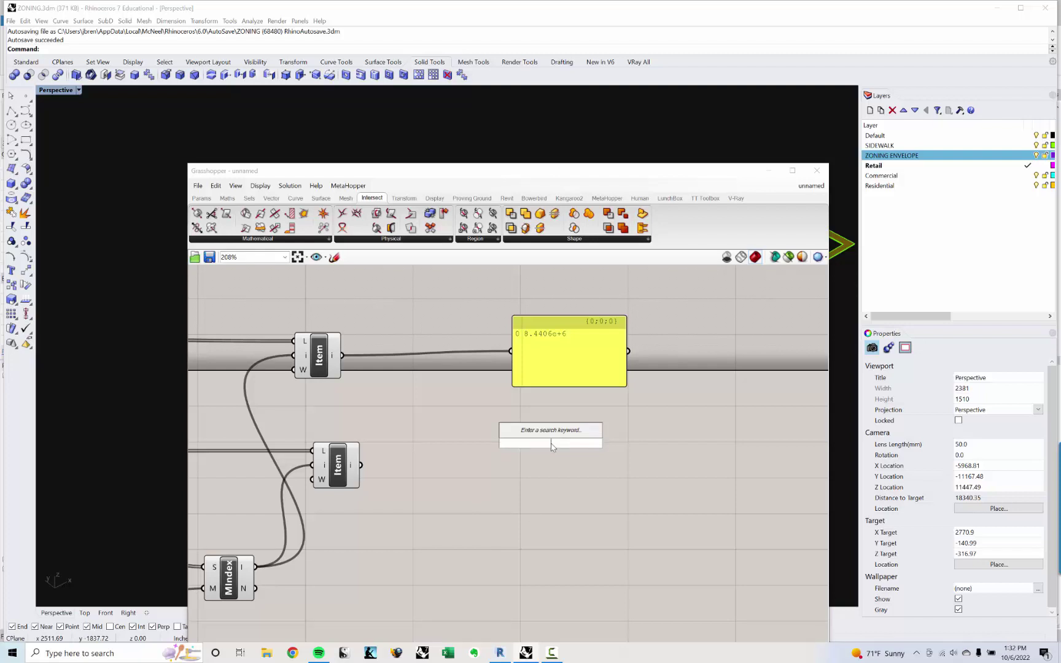
key(Escape)
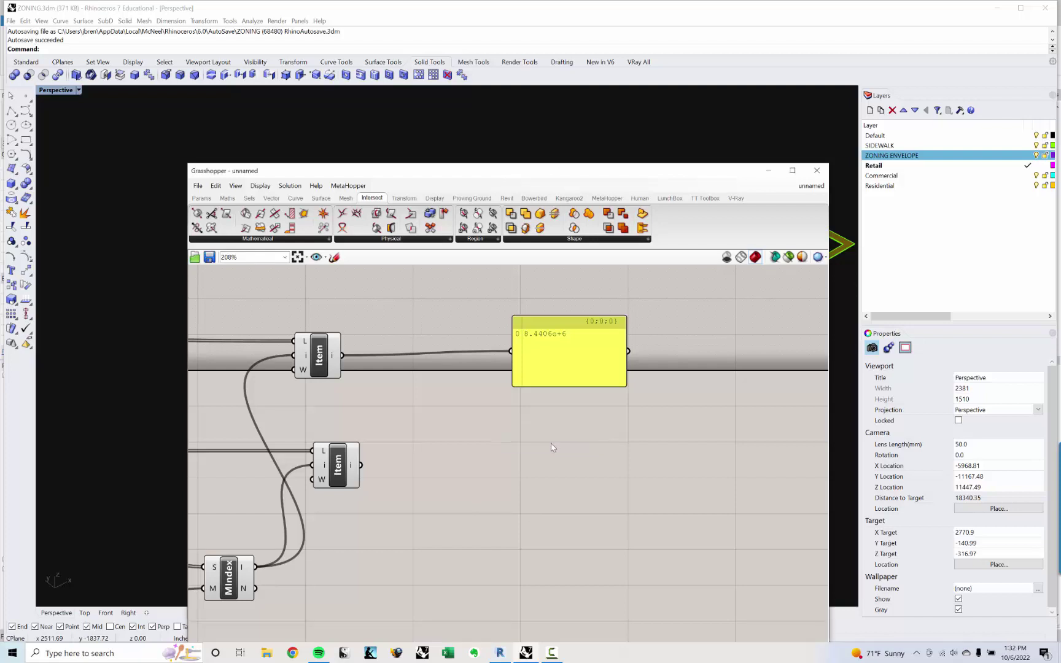
Add a Format component to the canvas and place it below the area Panel.
double_click(416, 495)
text(format)
key(Return)
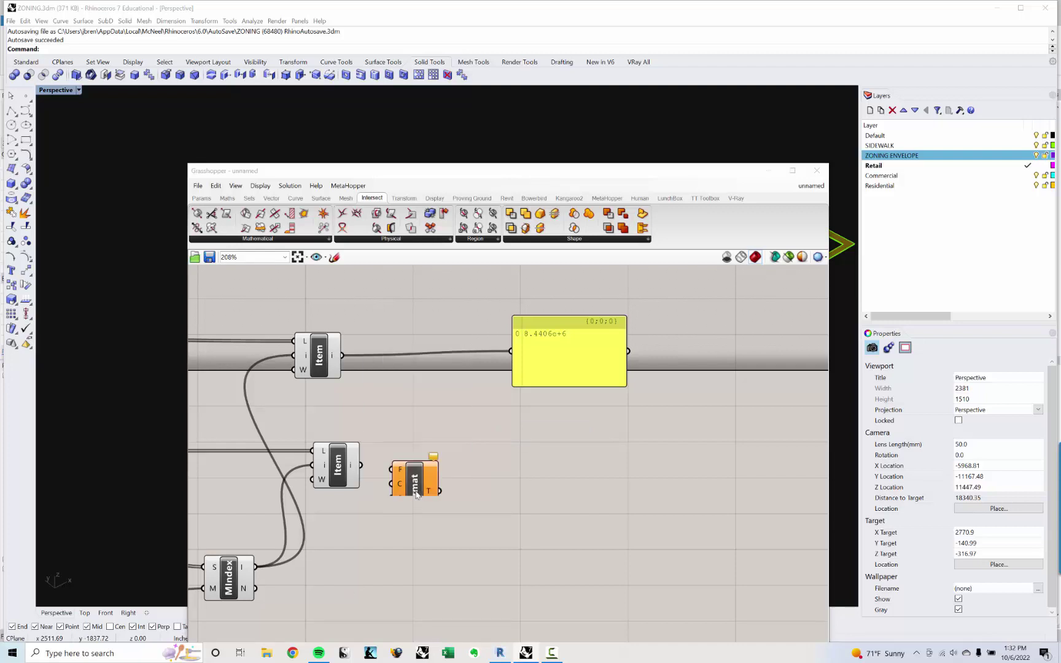
drag(415, 495, 592, 490)
scroll(591, 482, up, 3)
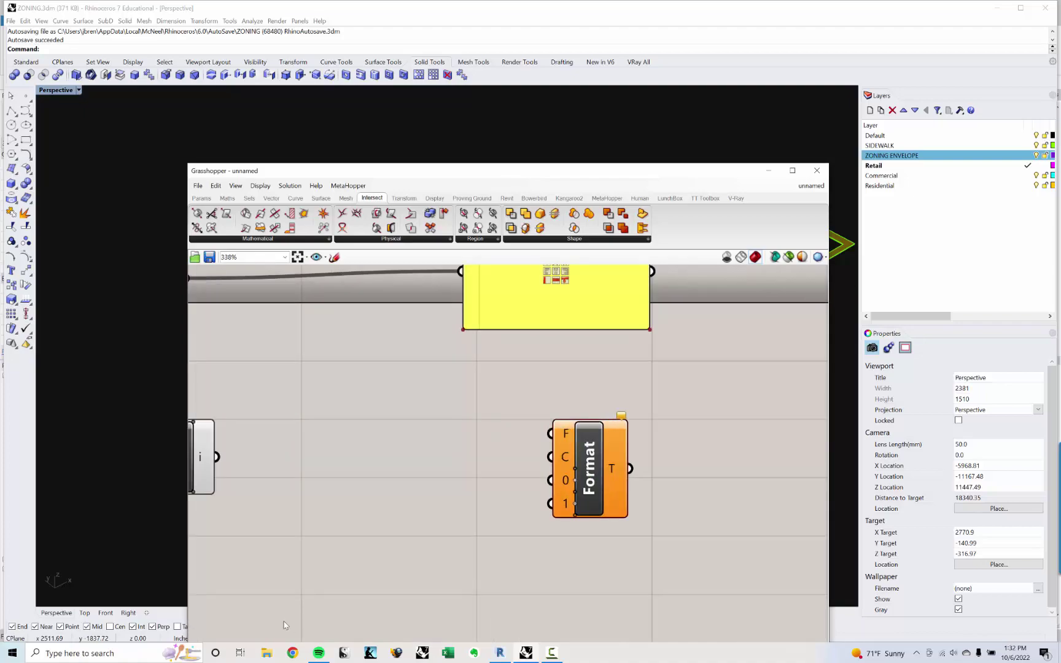
Switch to Chrome and open the Grasshopper forum topic "Formatting Numbers in Grasshopper".
click(292, 653)
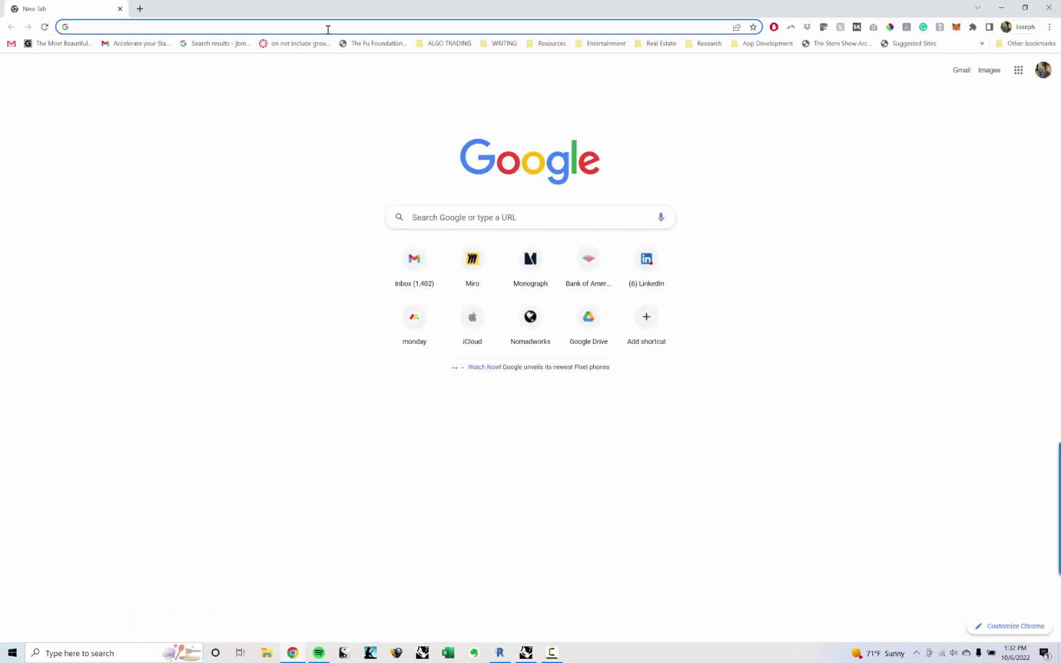
click(322, 24)
text(format)
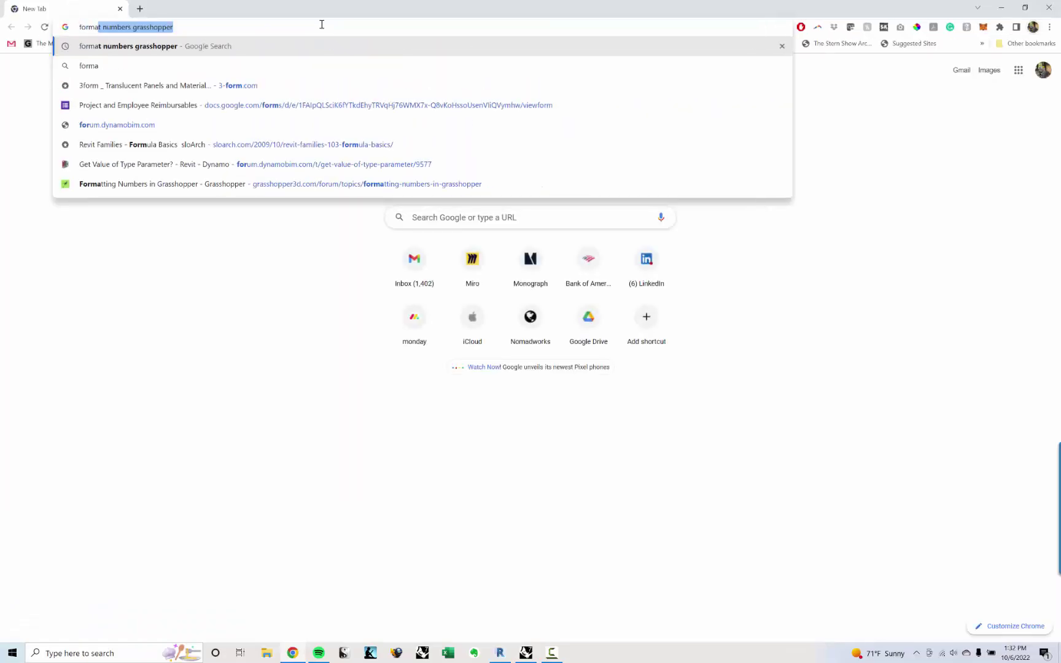
key(Down)
key(Down)
key(Down)
key(Down)
key(Down)
key(Down)
key(Down)
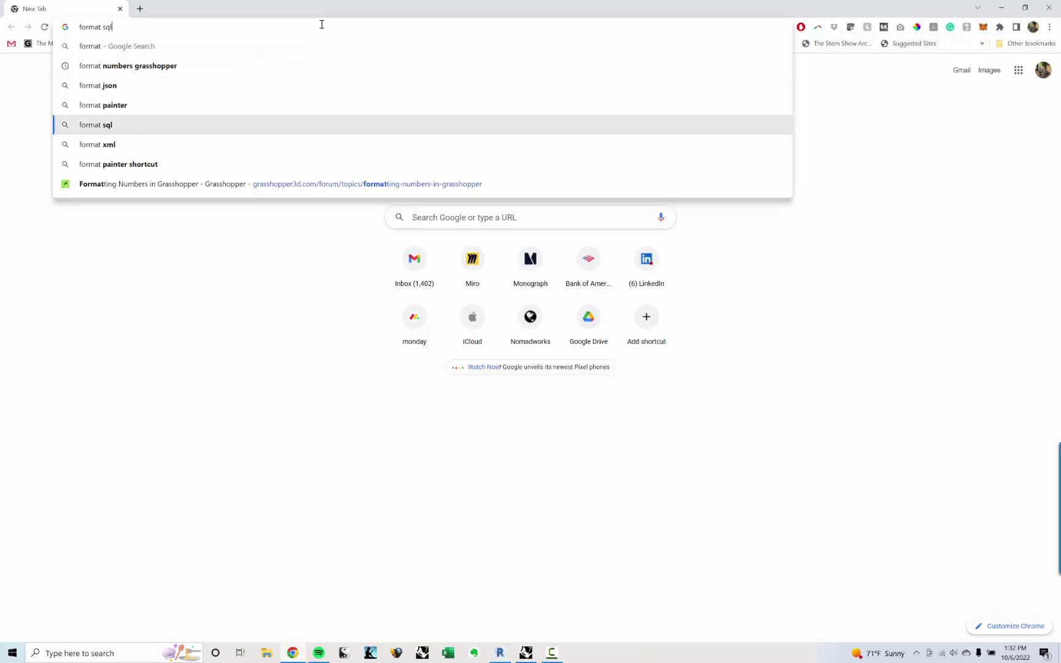
key(Return)
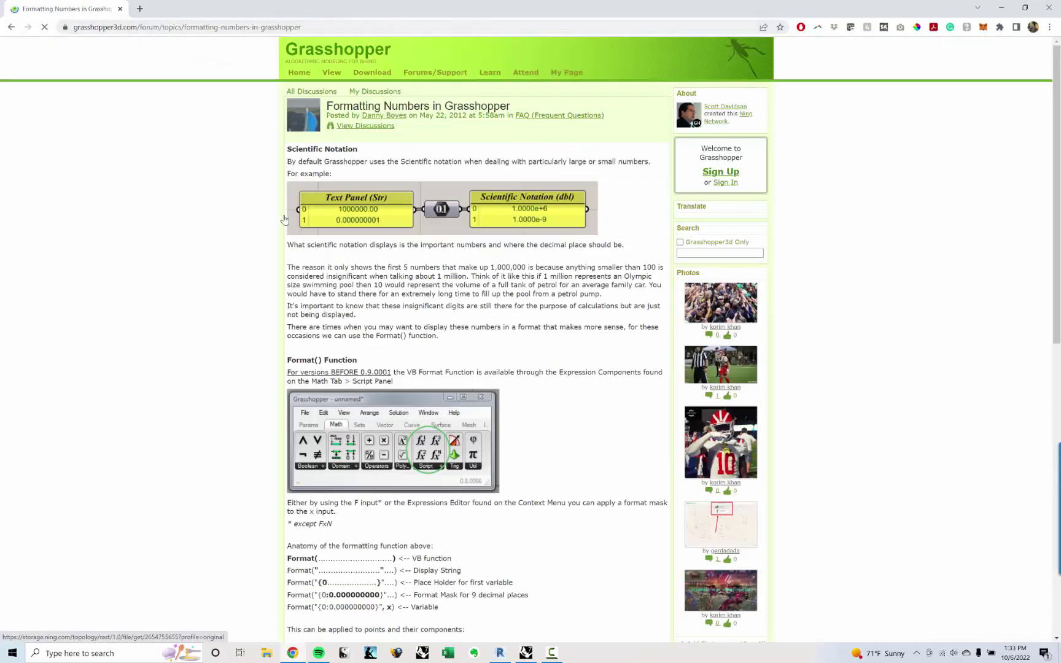
Read through the number formatting topic down to the reply with the formatting masks example and check its image.
scroll(379, 264, down, 3)
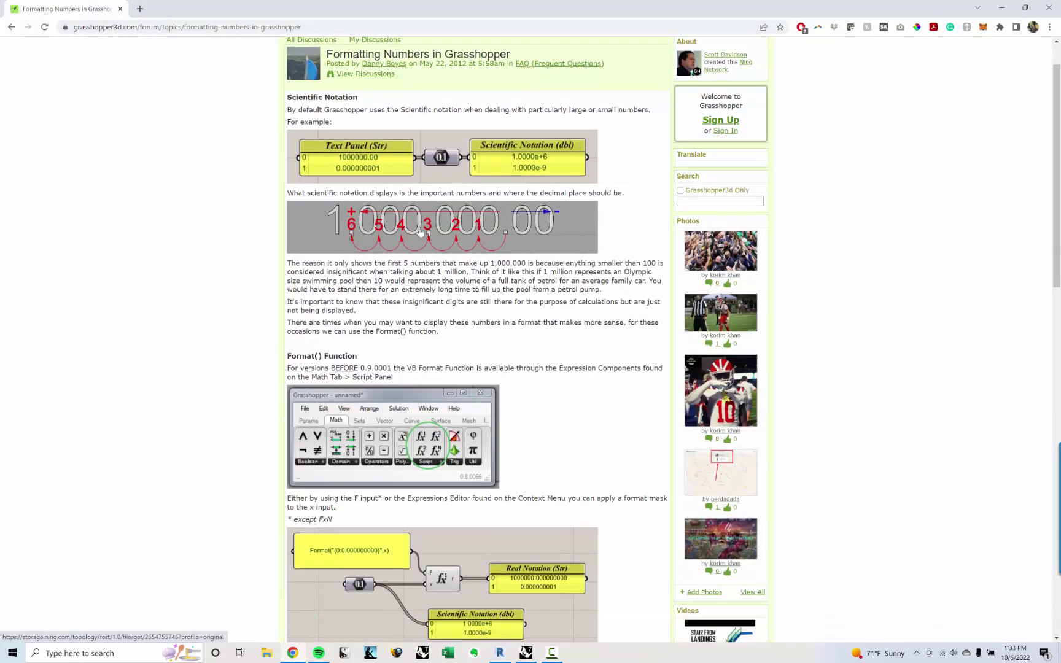
scroll(427, 237, down, 5)
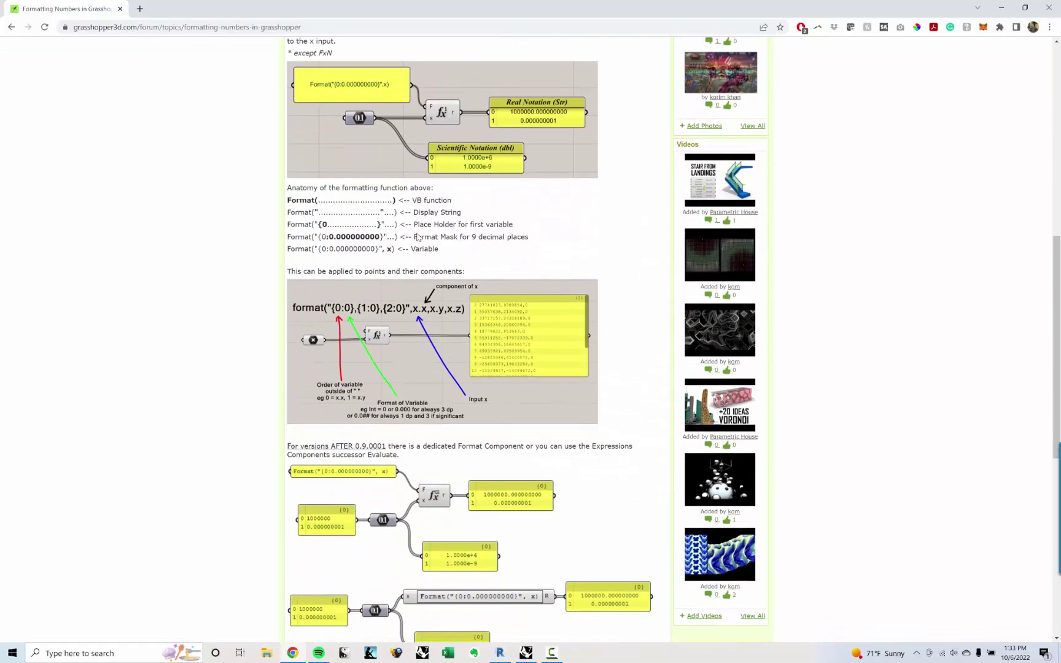
scroll(418, 238, down, 8)
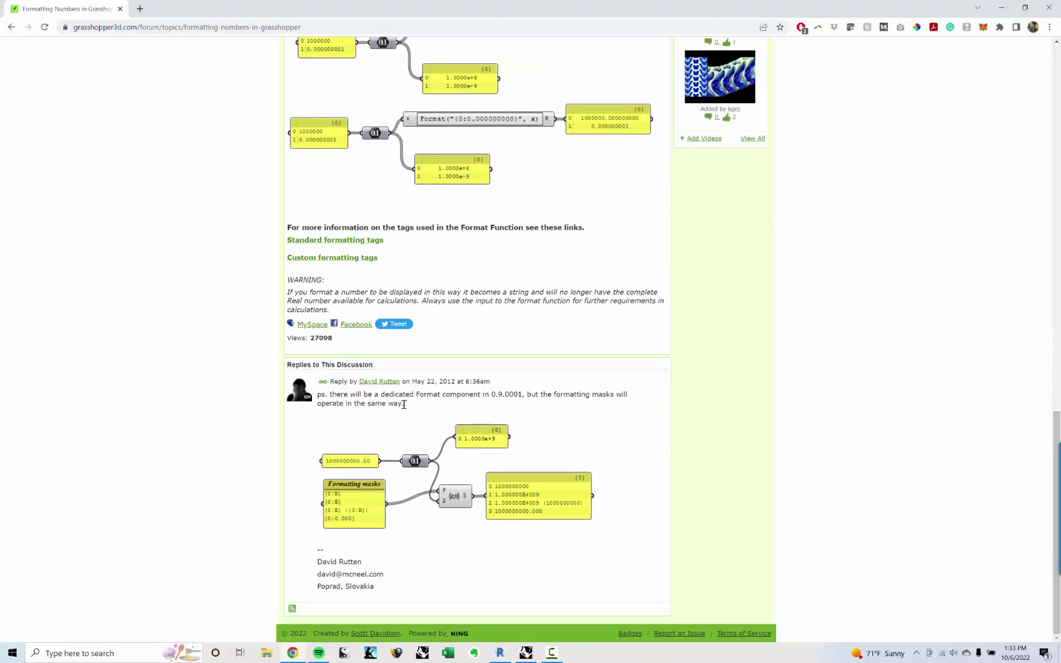
drag(404, 404, 318, 396)
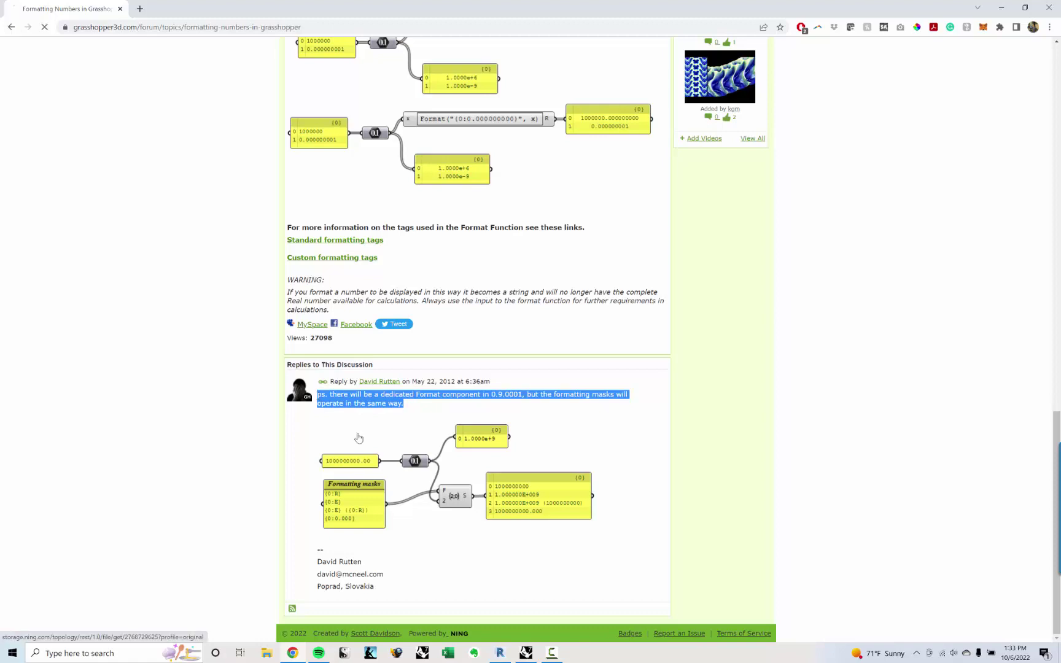
click(357, 439)
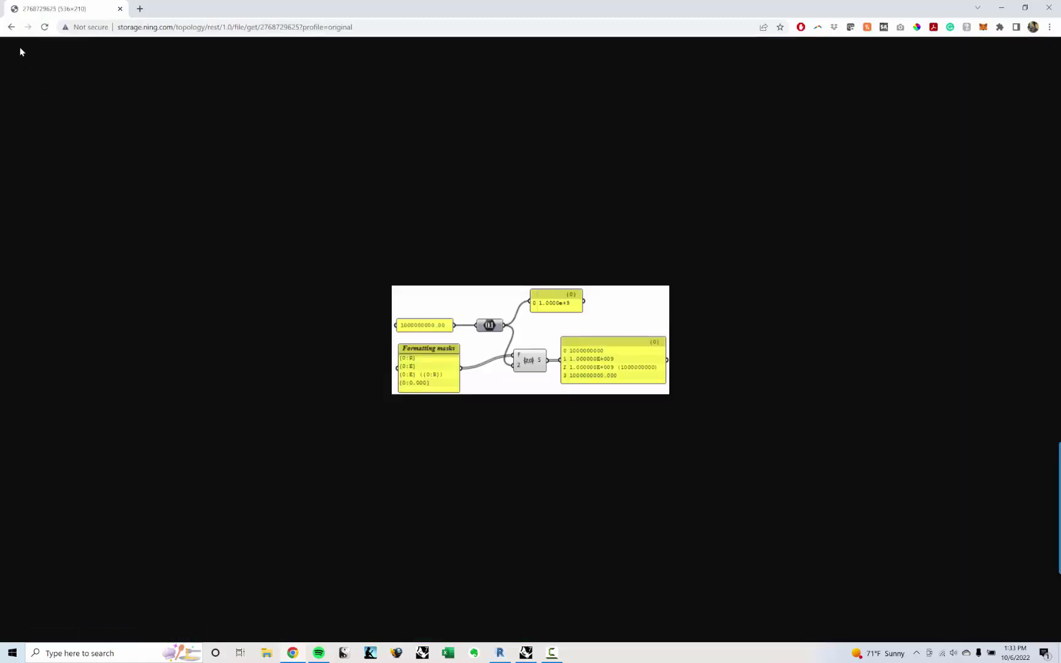
click(8, 28)
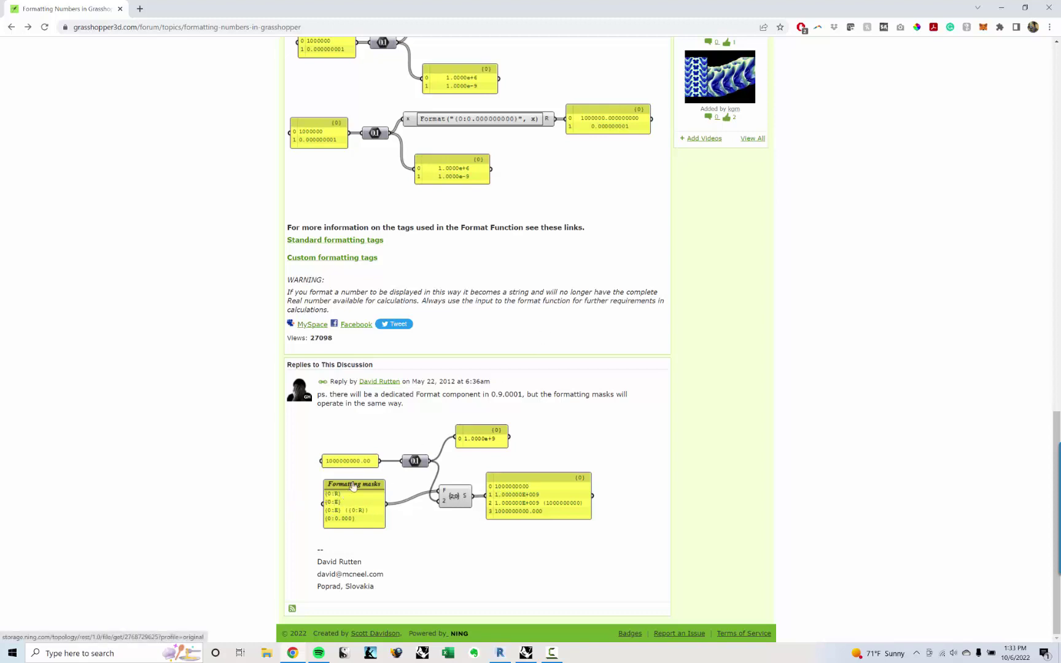
Switch back to Grasshopper and add a Panel containing the mask {0:R} beside the Format component.
click(527, 654)
double_click(456, 479)
text(panel)
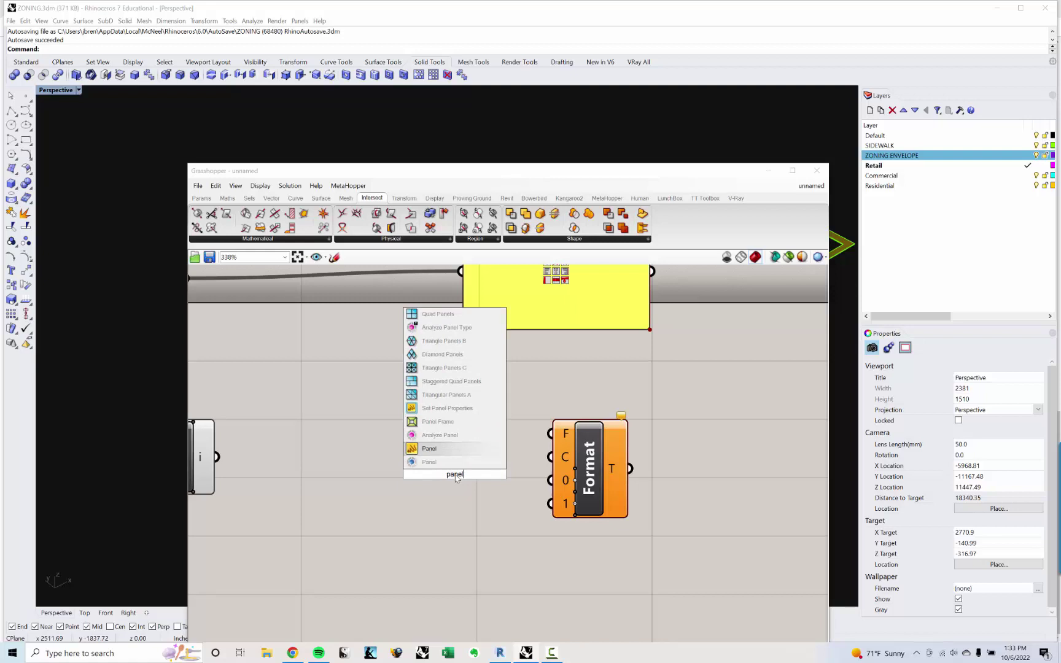
key(Return)
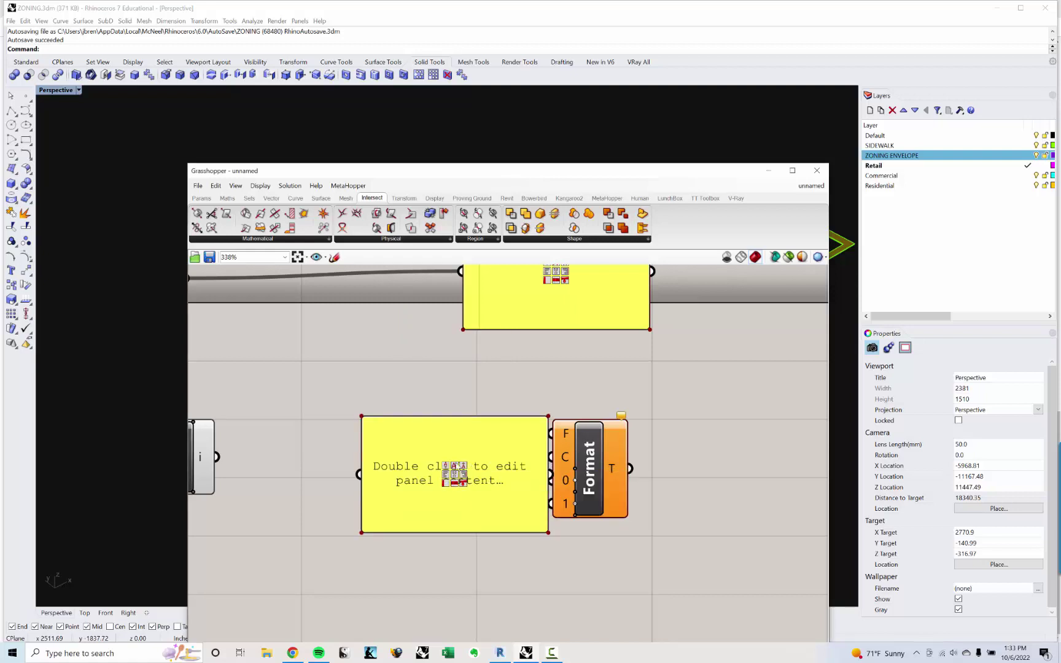
double_click(456, 468)
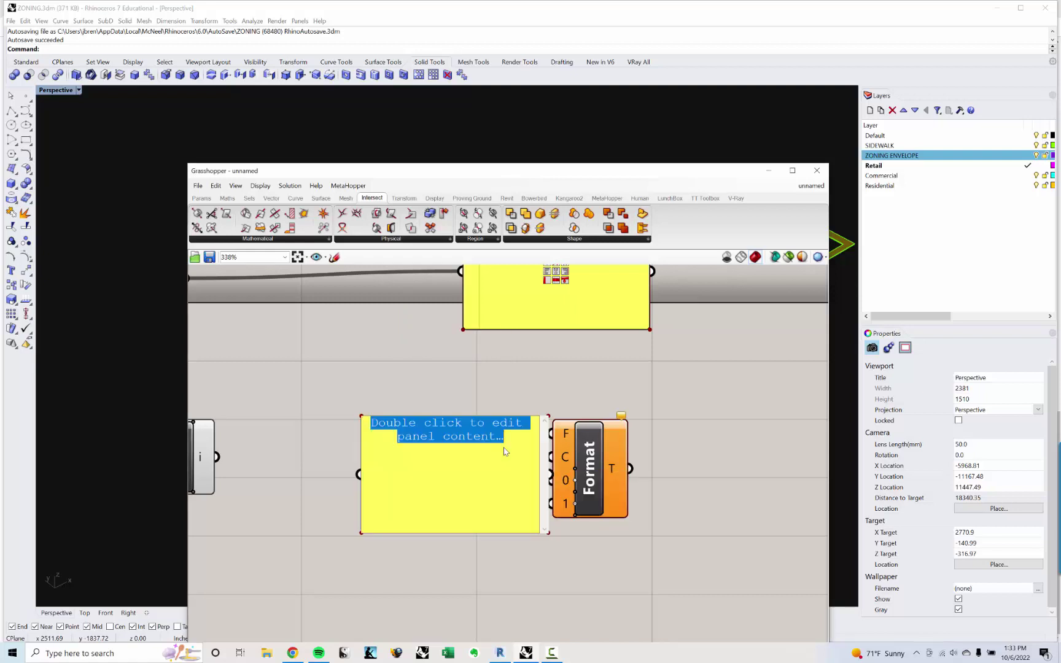
text({0)
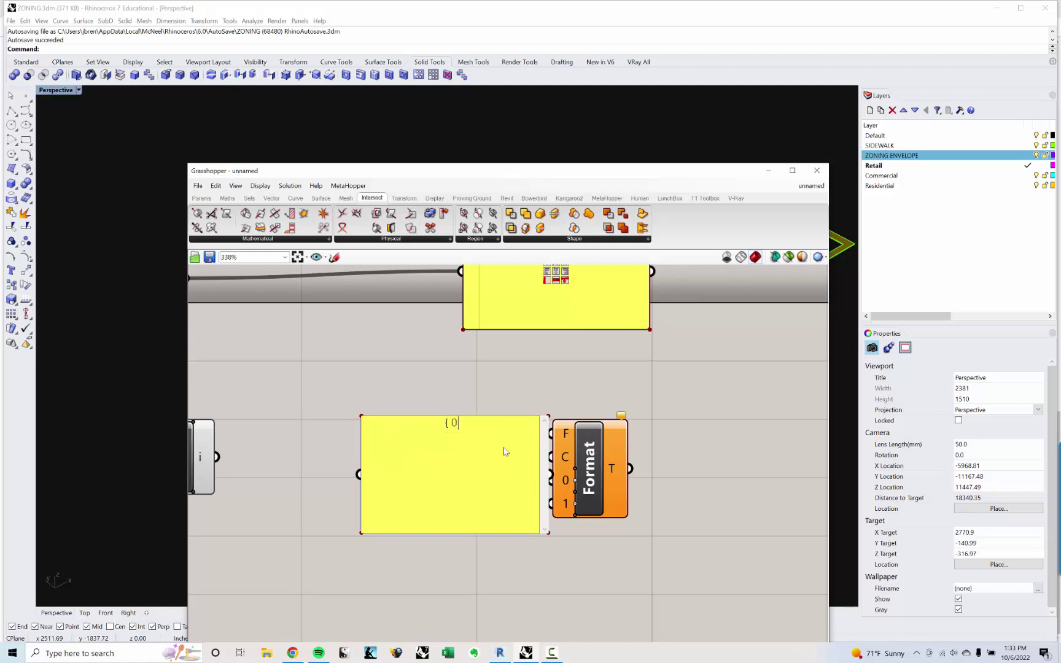
text(:R)
click(498, 391)
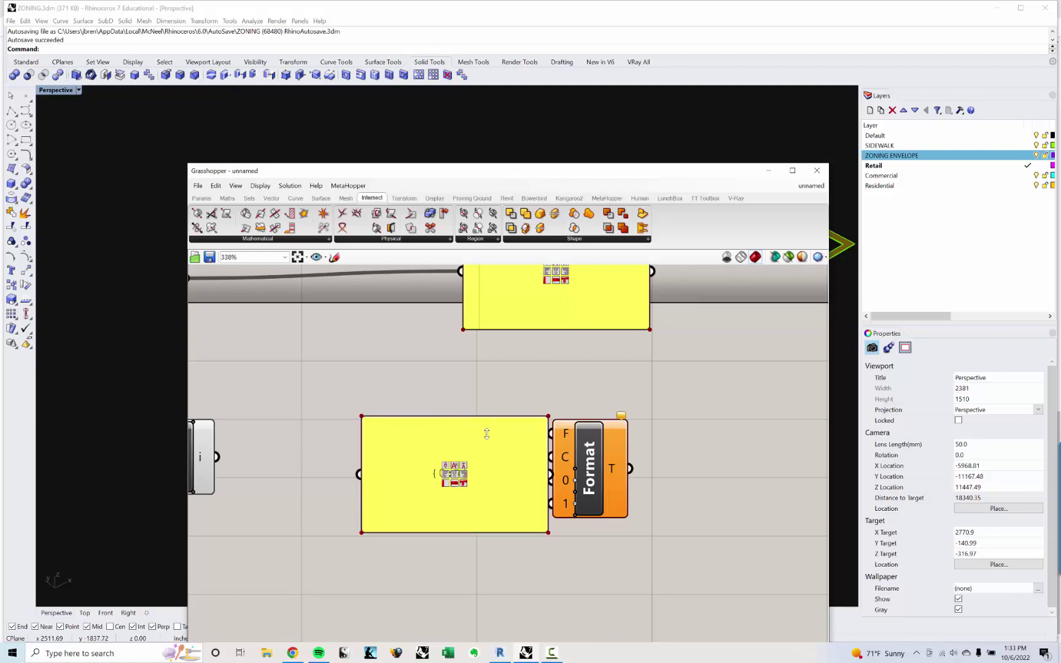
drag(487, 434, 479, 501)
key(ctrl+z)
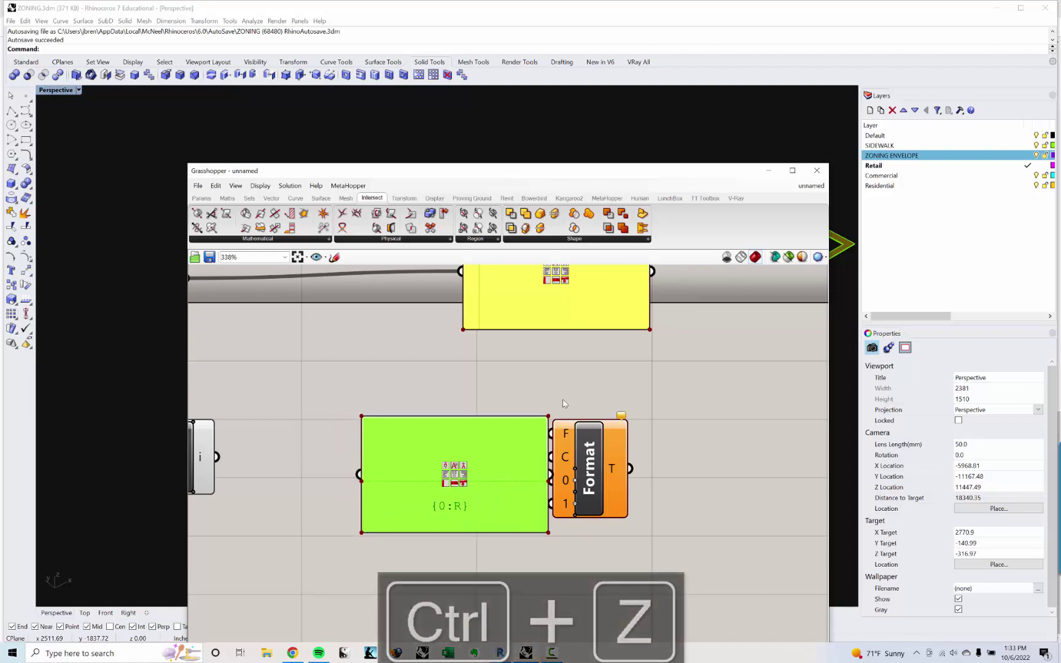
key(ctrl+z)
Move the Format component away from the {0:R} Panel and connect the Panel to the component's F input.
drag(600, 450, 691, 450)
click(605, 452)
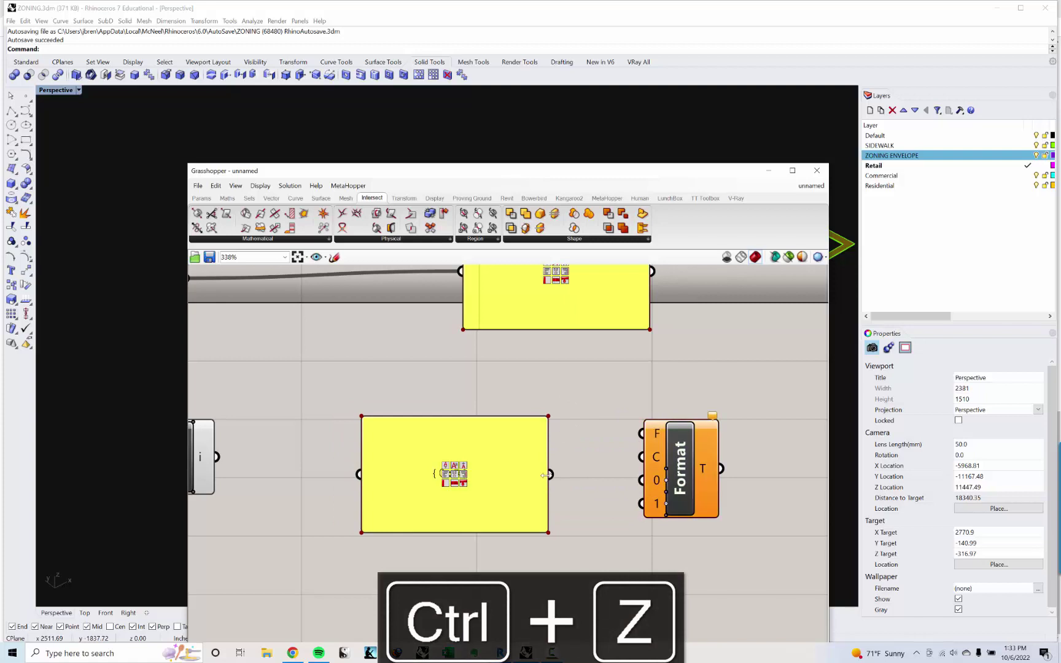
drag(564, 471, 641, 433)
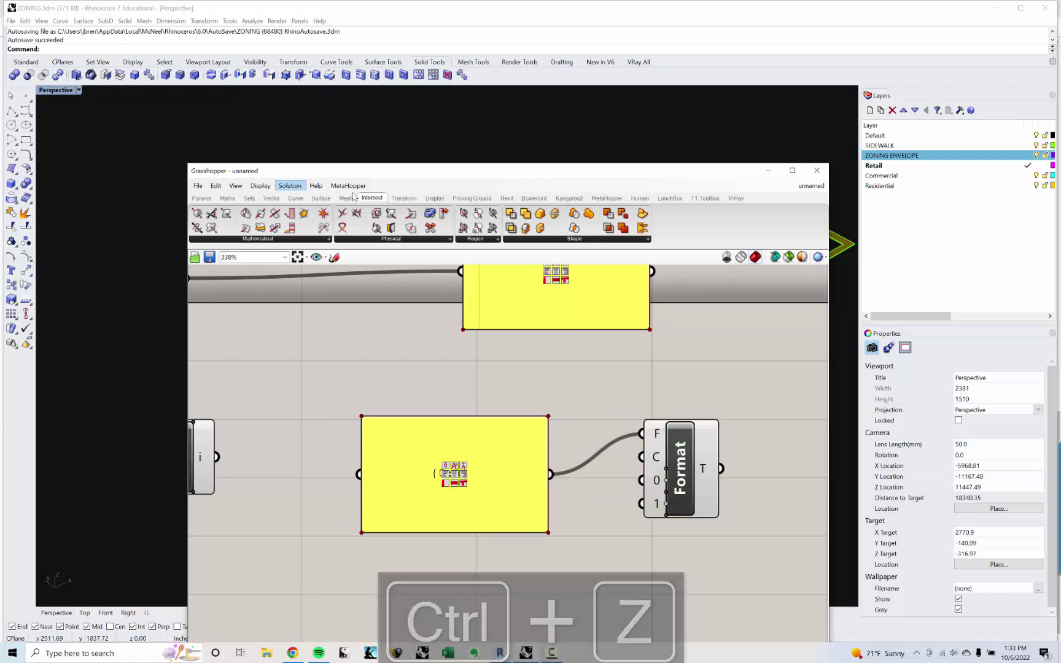
Connect the area value Panel to the Format component's 0 input and remove the component's unused 1 input.
scroll(706, 470, up, 2)
scroll(621, 436, down, 5)
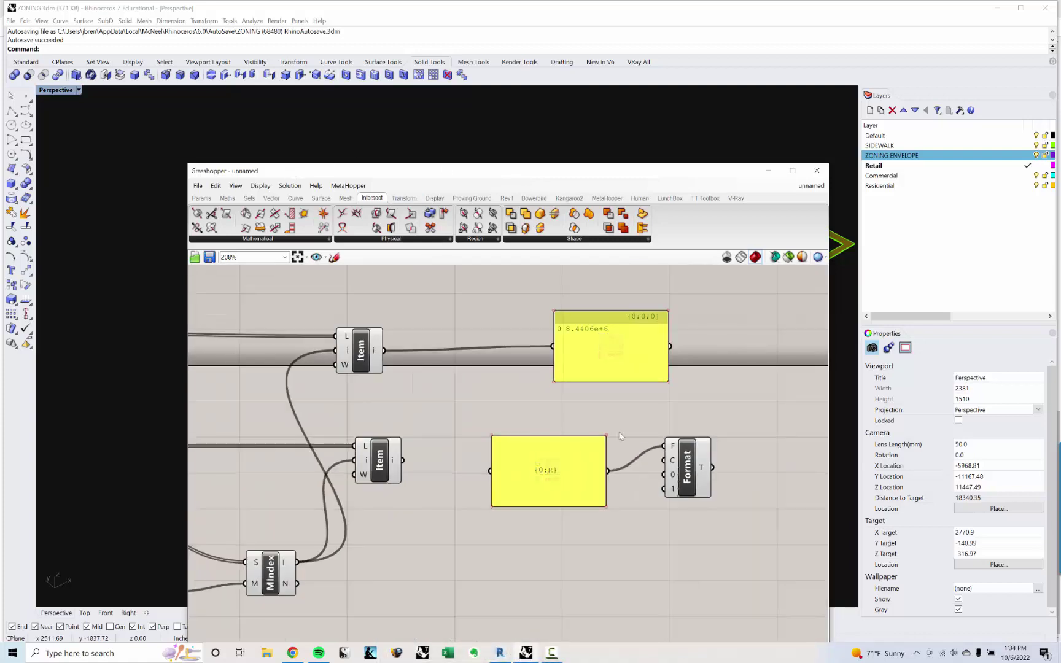
click(668, 355)
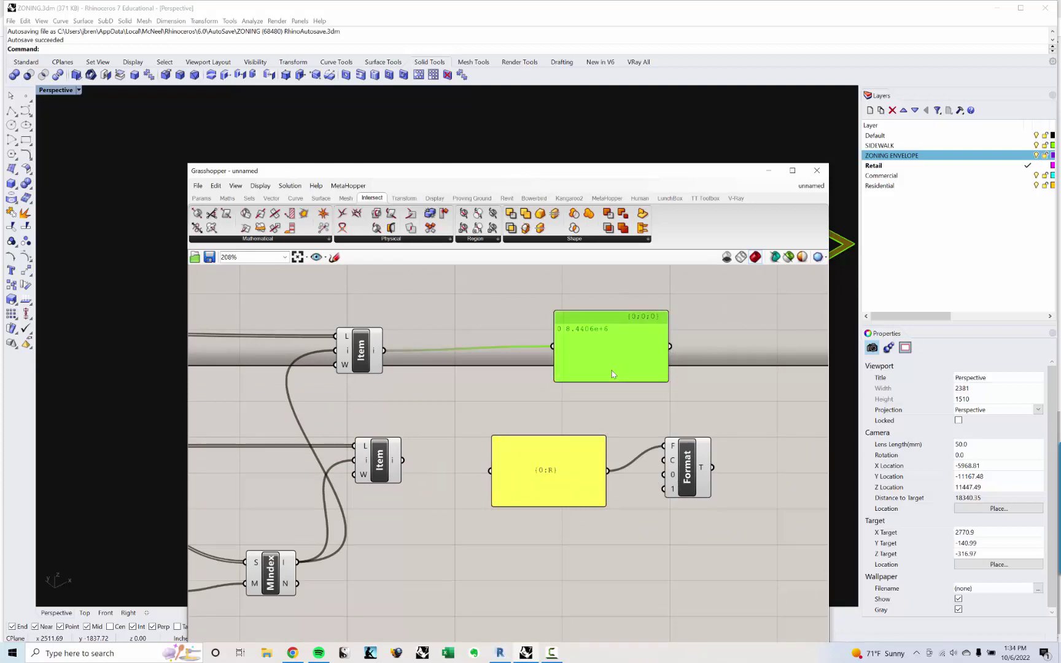
click(597, 426)
right_drag(597, 426, 494, 446)
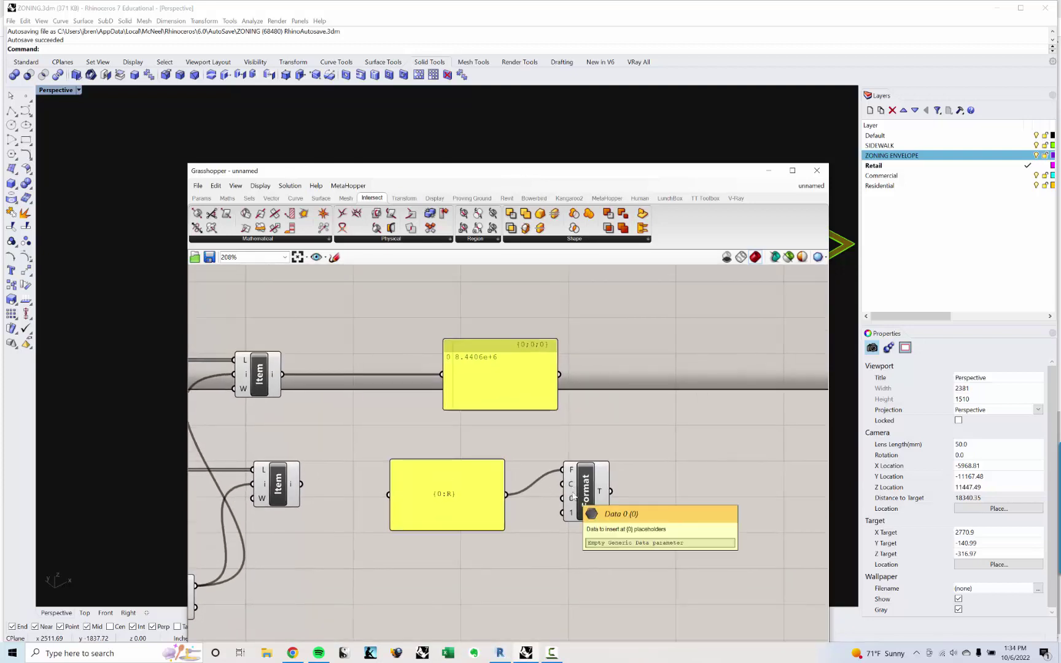
scroll(574, 518, up, 7)
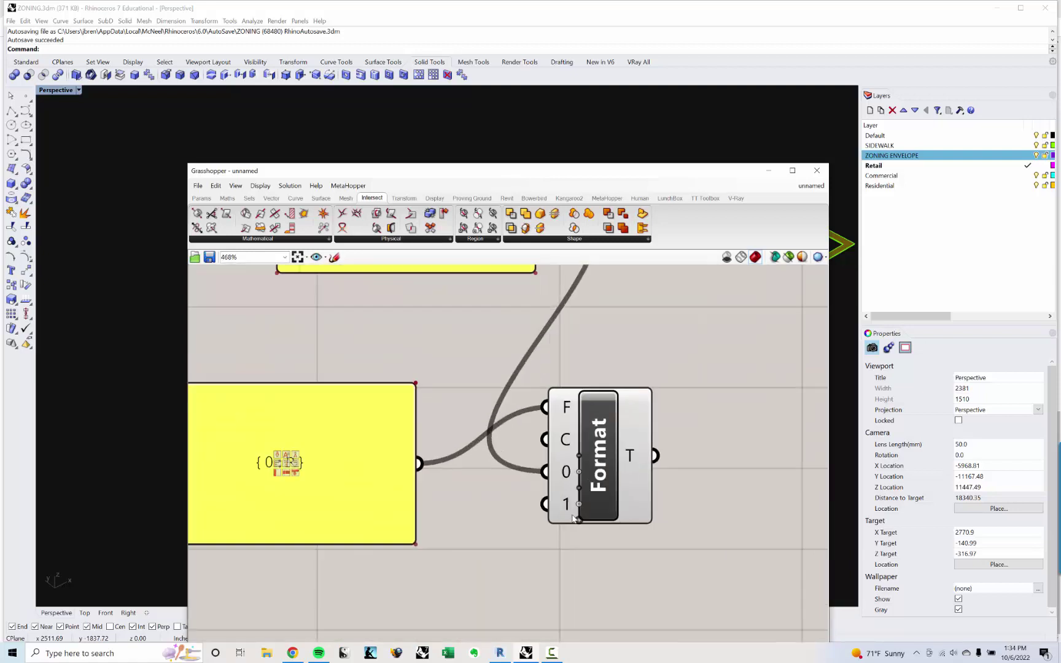
click(581, 497)
scroll(583, 500, down, 3)
Add a Panel beside the Format component, connect the T output to it, and space the components apart.
double_click(732, 408)
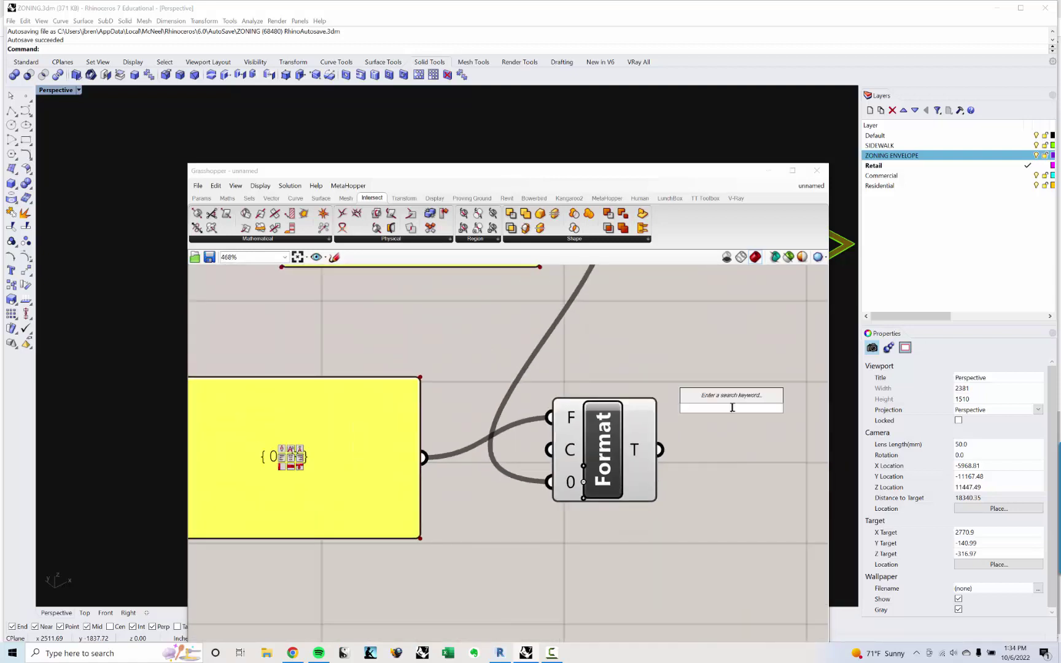
text(panel)
key(Return)
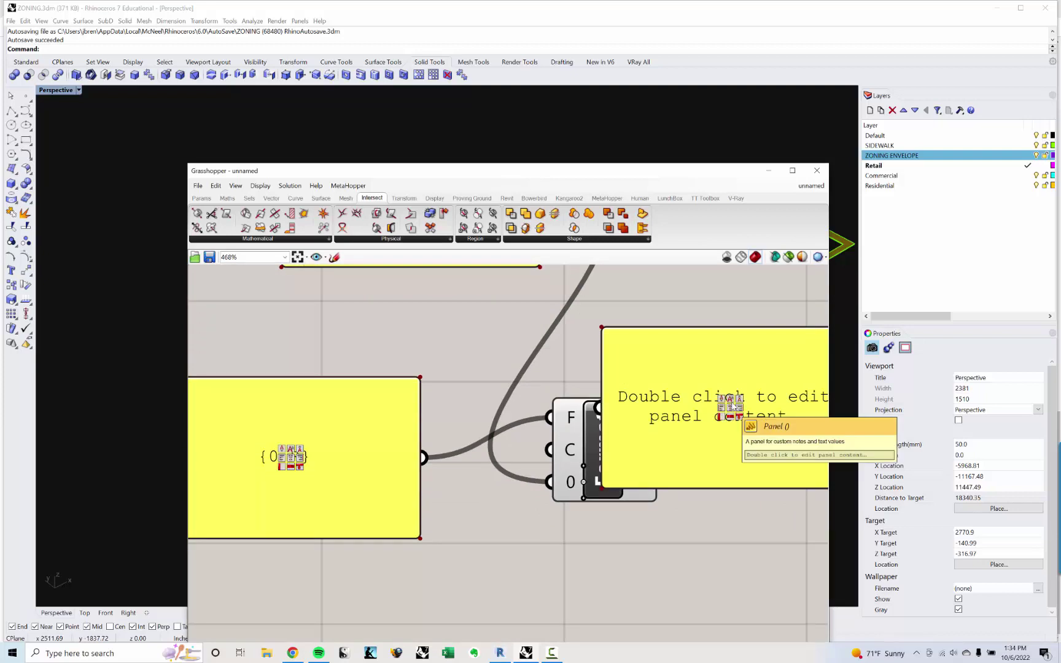
scroll(746, 427, down, 1)
drag(667, 447, 768, 422)
drag(562, 438, 613, 383)
scroll(589, 405, down, 3)
right_drag(581, 418, 570, 425)
drag(690, 448, 770, 467)
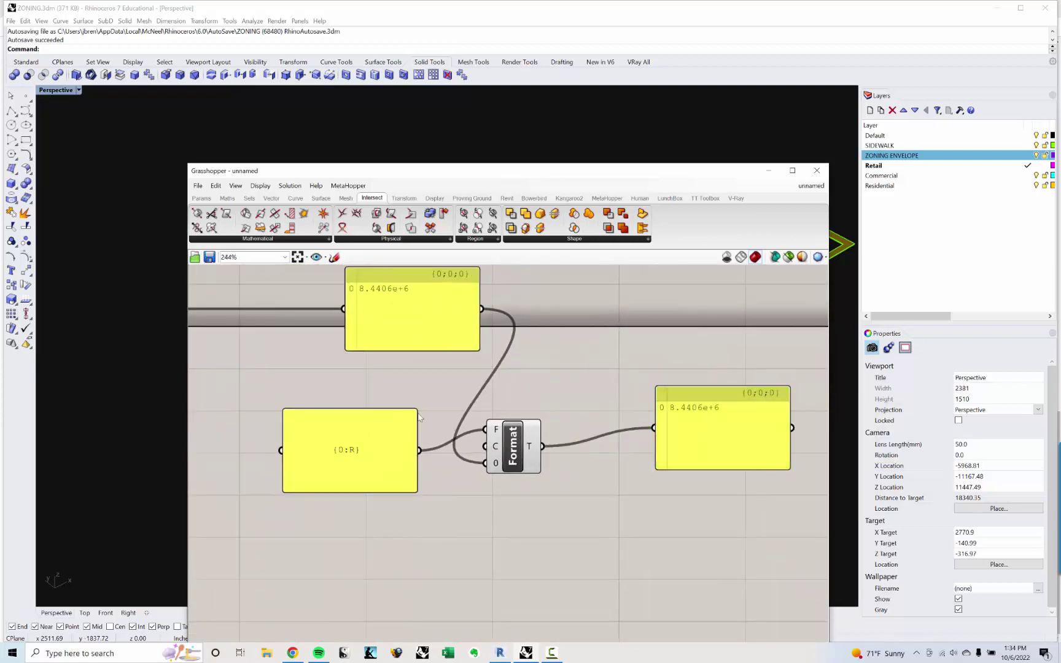
right_drag(405, 399, 425, 398)
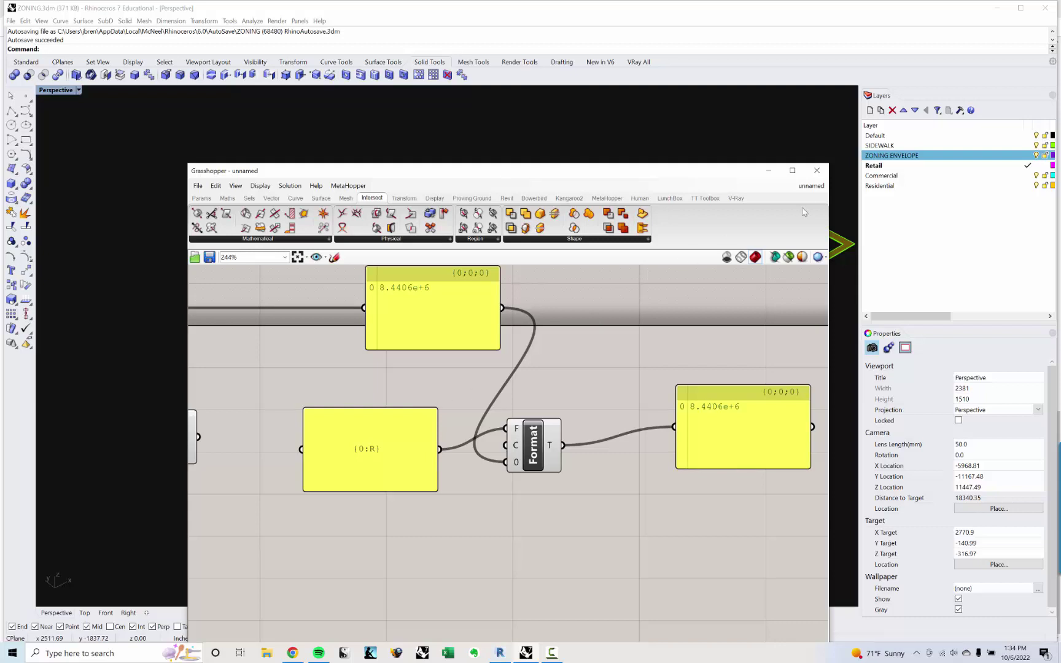
Switch to the Zoning definition and examine how its Mass Addition, {0:R} Panel, Format, Division and Round components are wired.
click(811, 186)
click(843, 286)
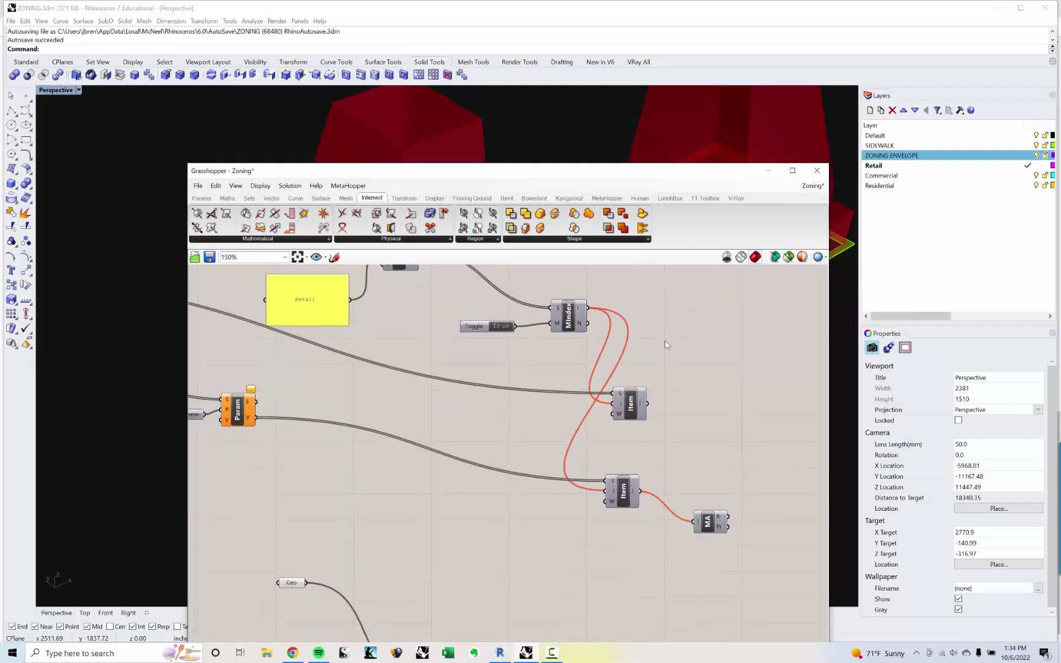
scroll(665, 345, down, 4)
right_drag(527, 355, 540, 370)
scroll(591, 507, up, 5)
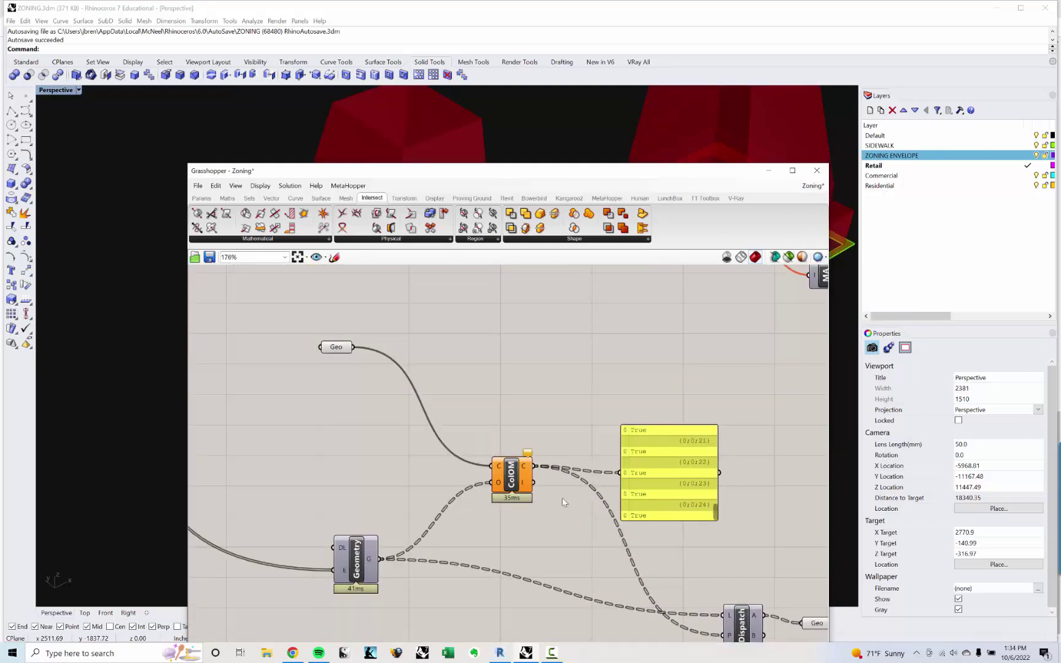
scroll(564, 502, down, 5)
right_drag(564, 503, 564, 559)
scroll(466, 346, up, 4)
right_drag(490, 287, 491, 306)
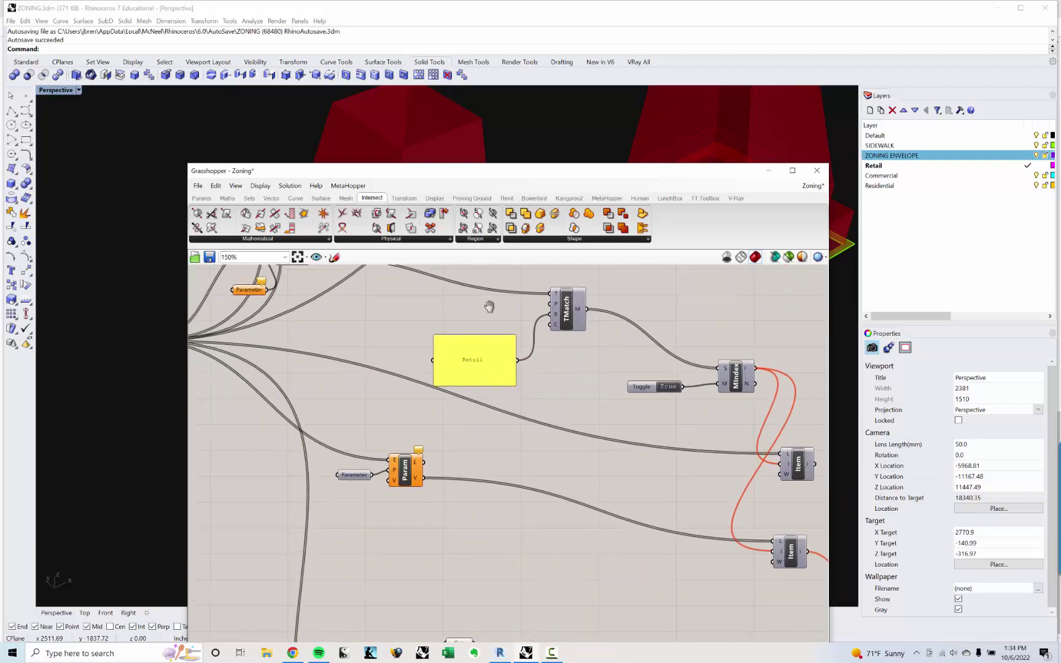
scroll(489, 306, down, 6)
right_drag(575, 367, 578, 528)
scroll(586, 376, up, 4)
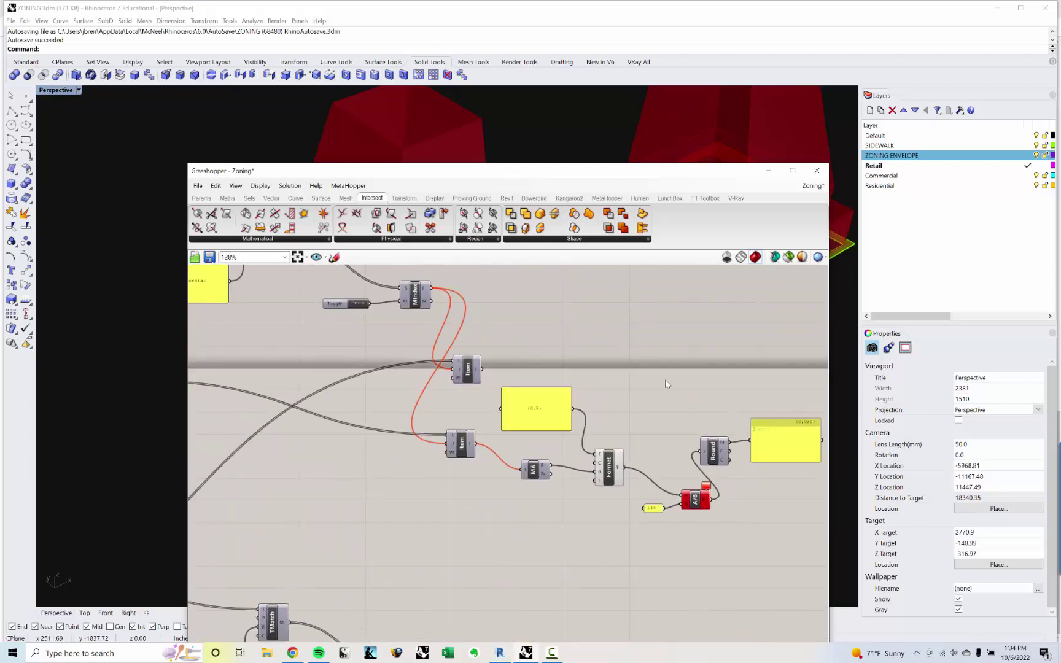
scroll(619, 433, up, 2)
right_drag(597, 426, 510, 421)
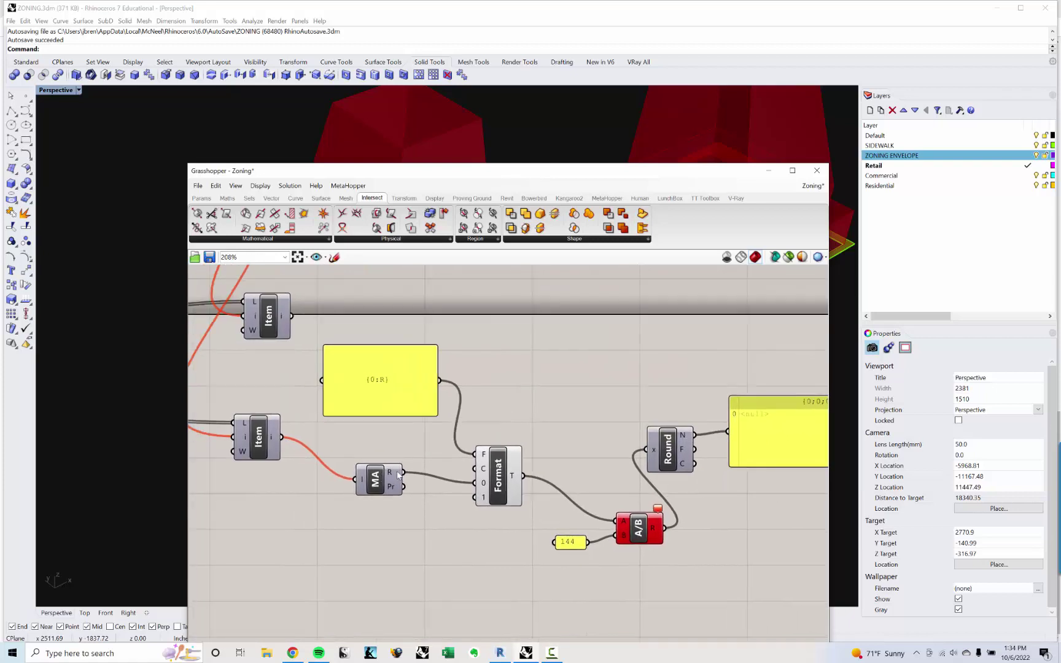
mouse_move(393, 474)
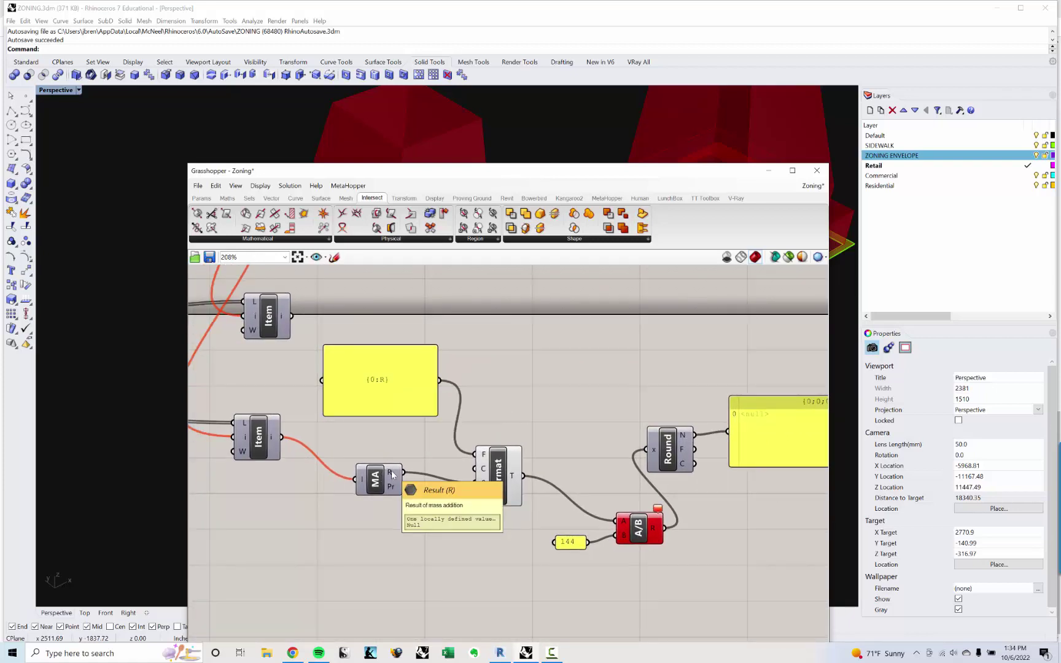
right_drag(368, 445, 444, 457)
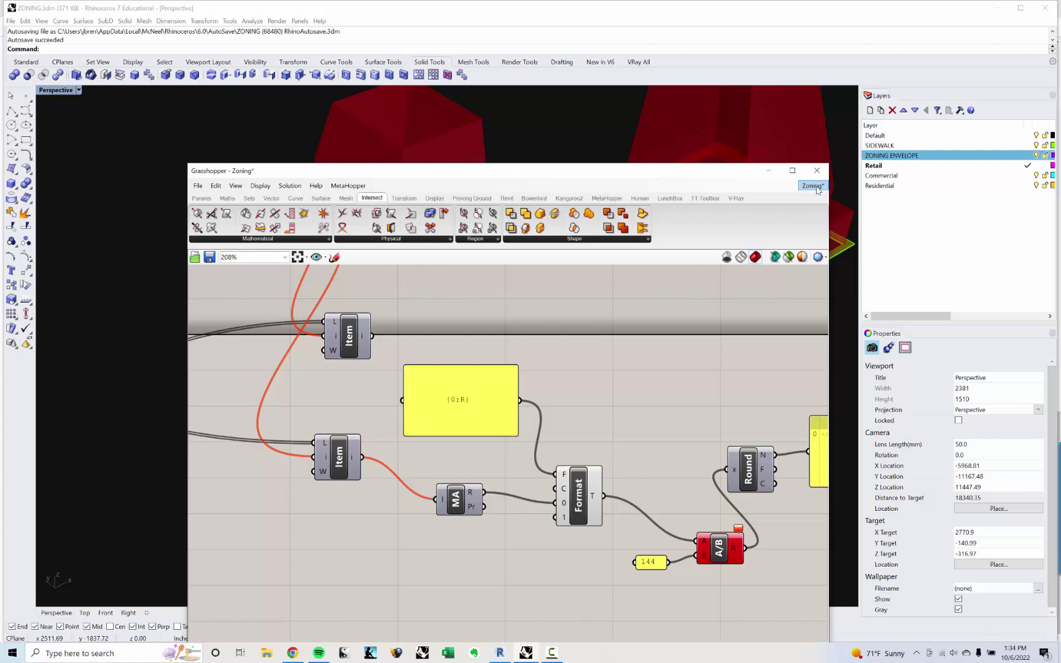
Return to the unnamed definition and reposition the area value Panel and the {0:R} Panel near the Format component.
click(817, 190)
click(821, 277)
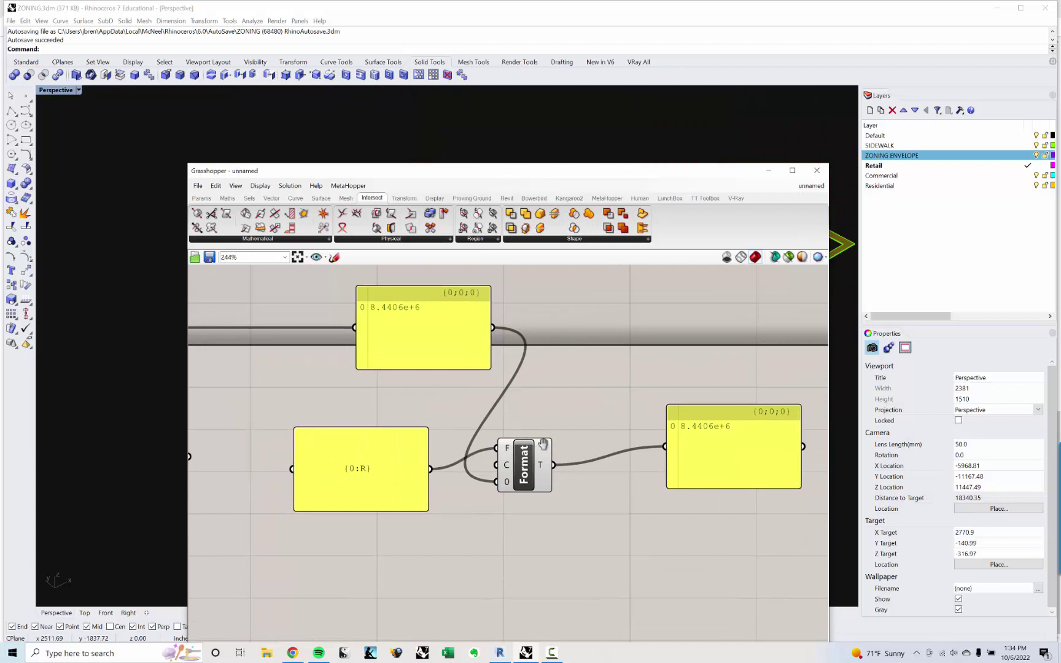
scroll(500, 468, up, 2)
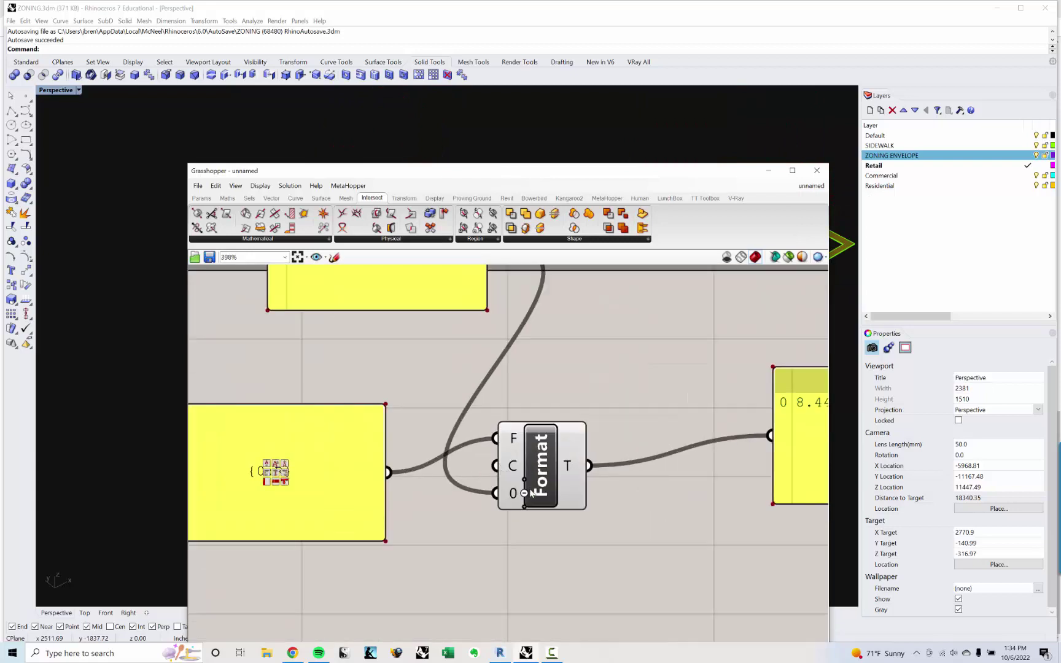
scroll(524, 480, down, 2)
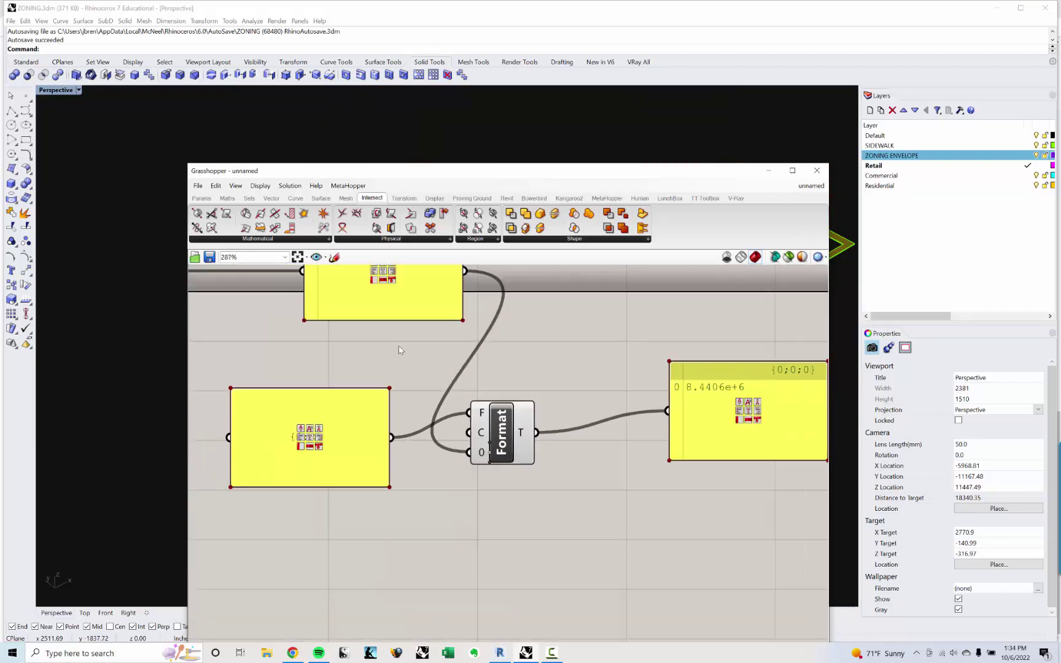
right_drag(412, 294, 478, 357)
click(486, 361)
drag(485, 361, 418, 382)
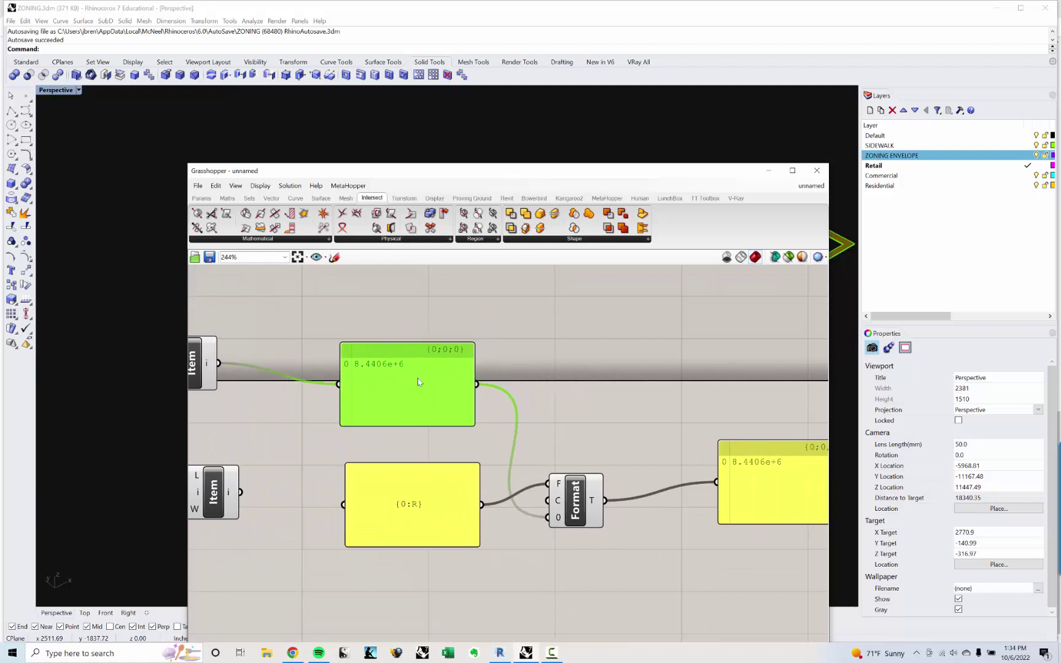
mouse_move(429, 481)
mouse_down()
mouse_move(452, 492)
mouse_move(444, 465)
mouse_up()
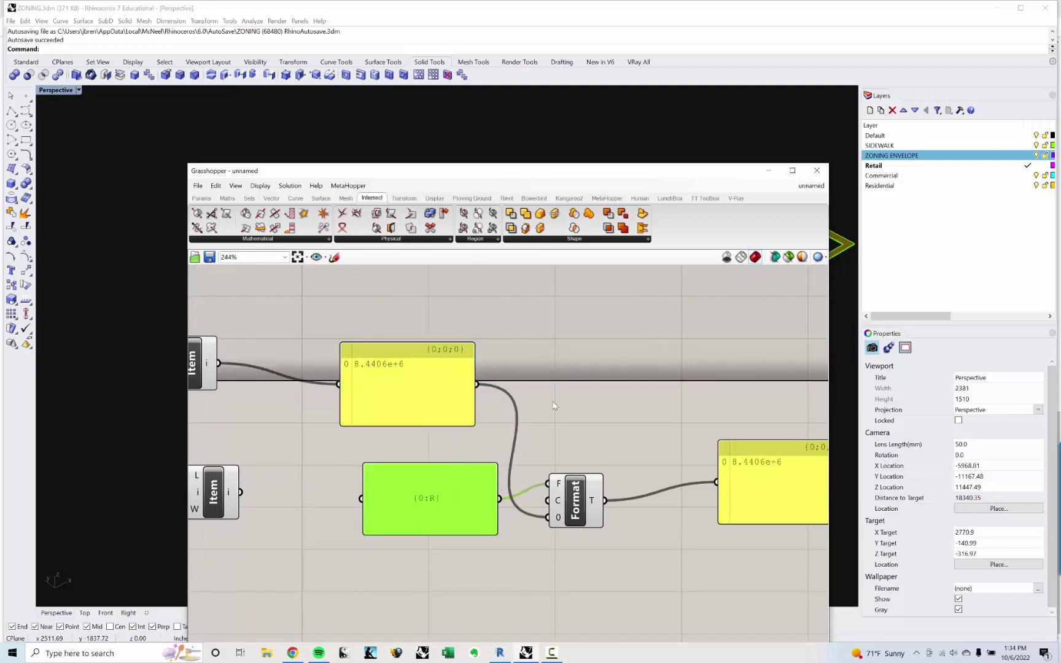
Compare the Format component setup in the Zoning definition with the one in the unnamed definition.
click(812, 186)
click(835, 280)
right_drag(659, 435, 483, 426)
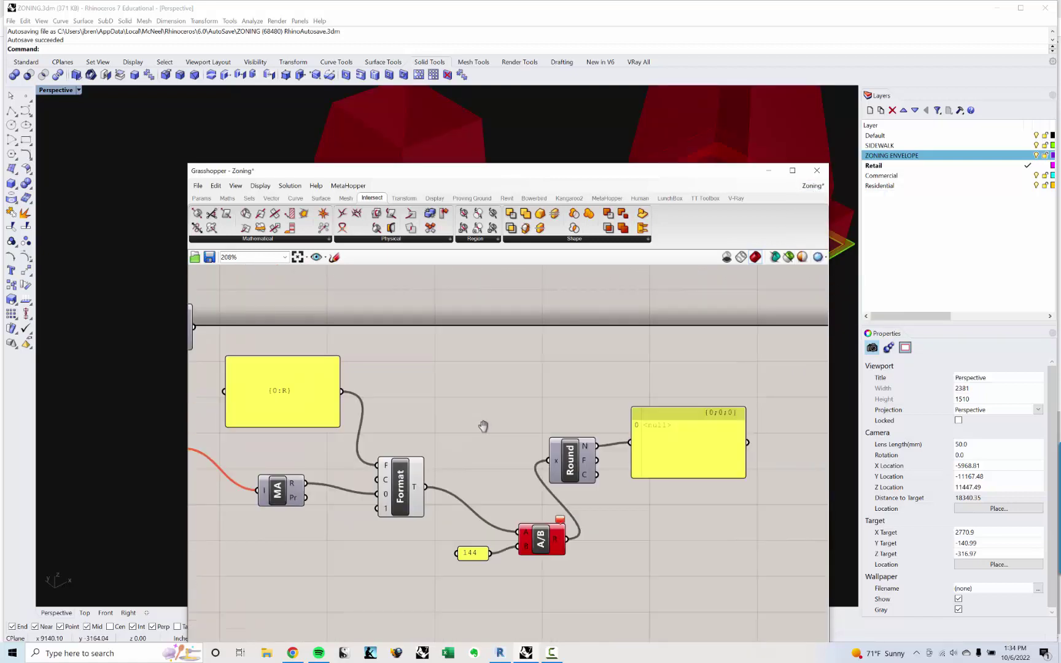
scroll(483, 427, down, 10)
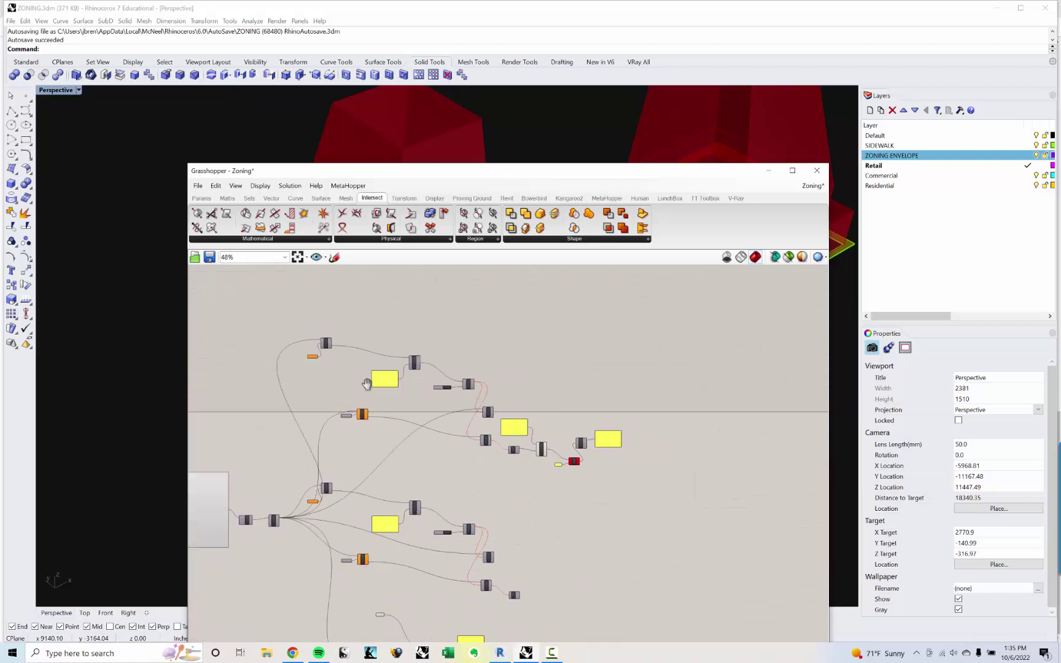
scroll(367, 384, up, 8)
click(812, 186)
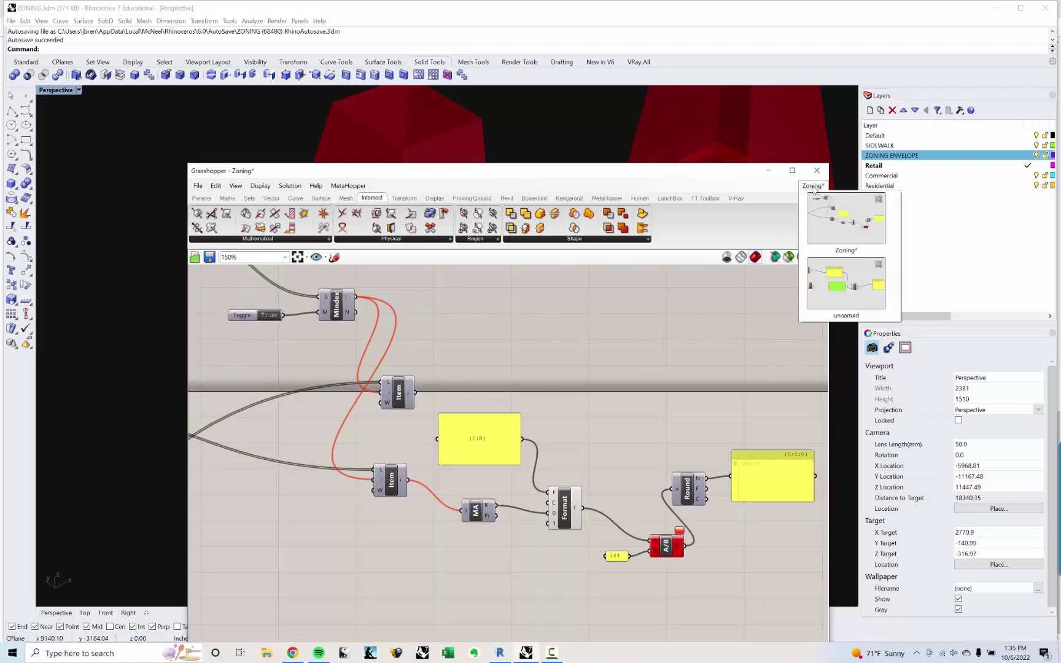
click(846, 284)
scroll(608, 429, down, 3)
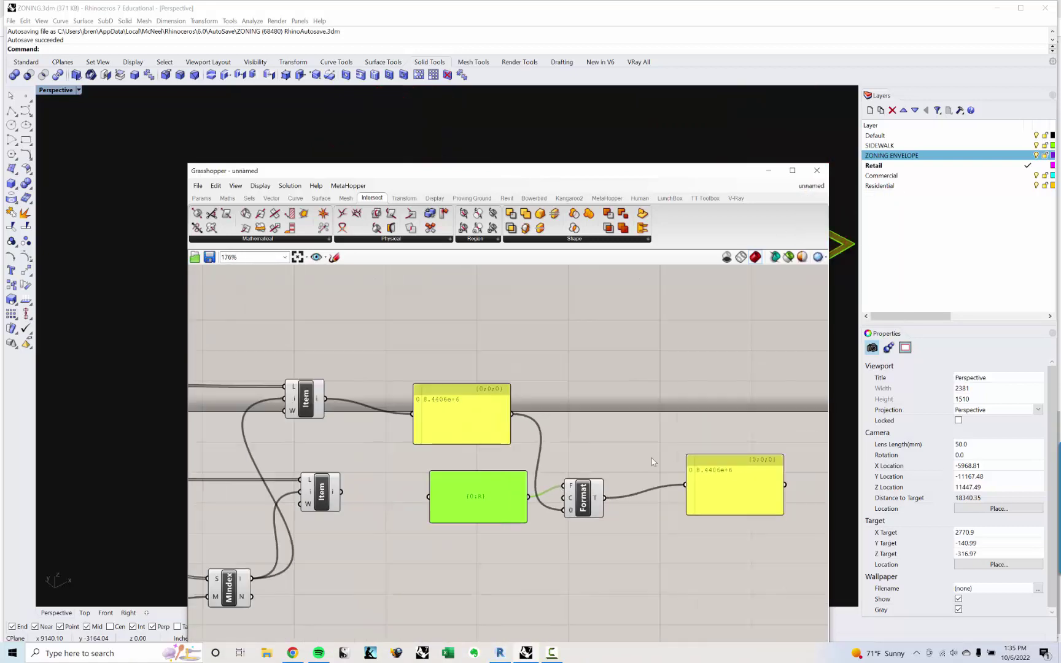
scroll(534, 550, up, 3)
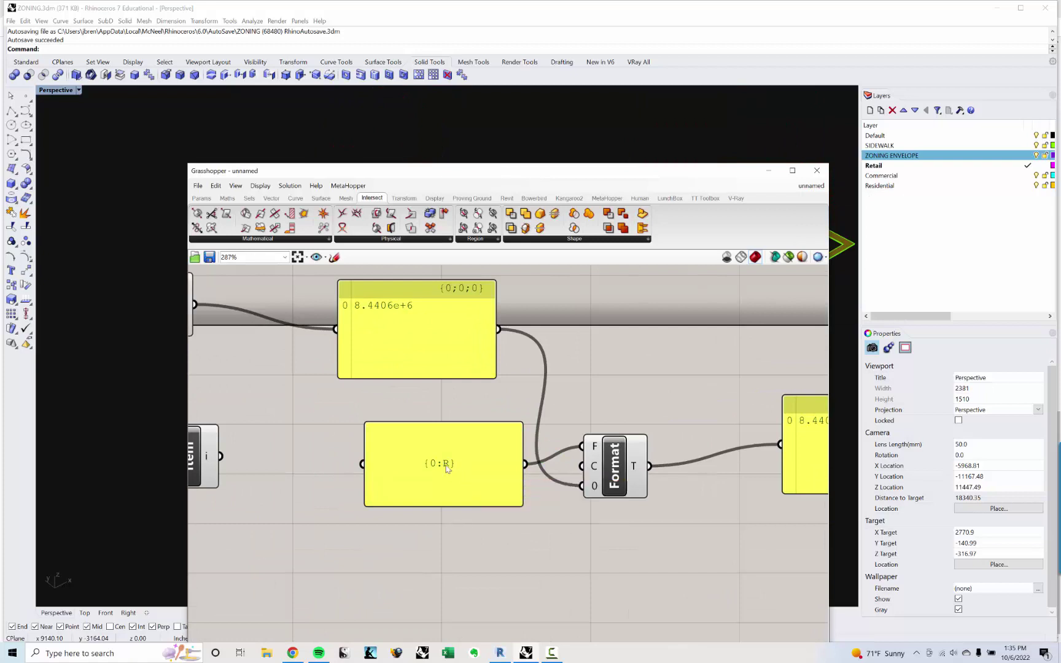
Switch to Chrome to recheck the formatting masks example in the forum reply, and return to Grasshopper.
click(300, 655)
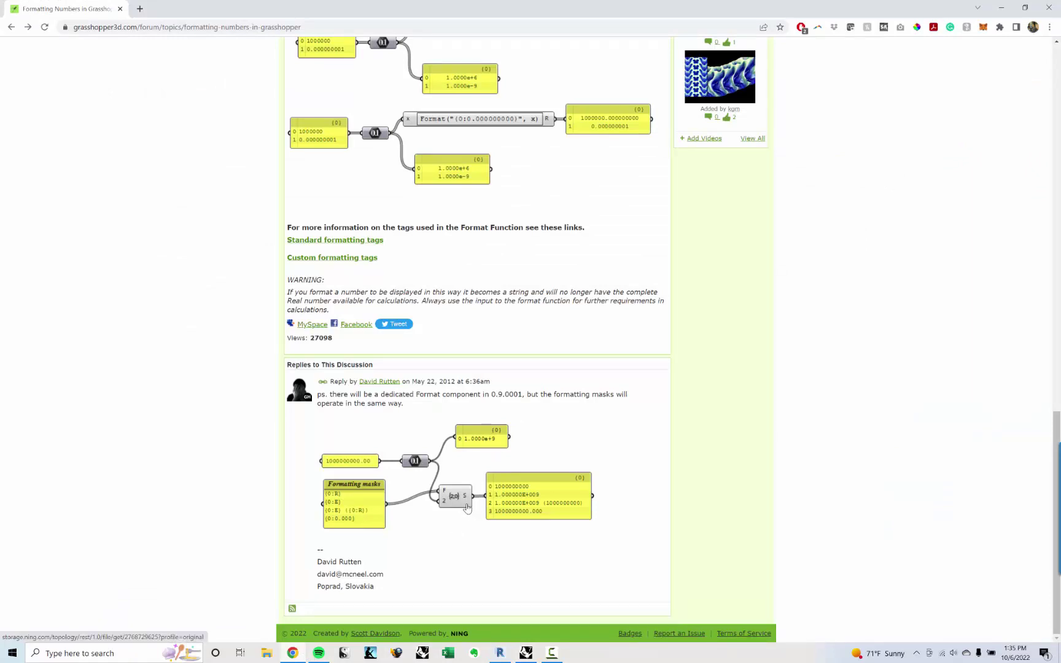
click(1001, 8)
right_drag(605, 449, 602, 447)
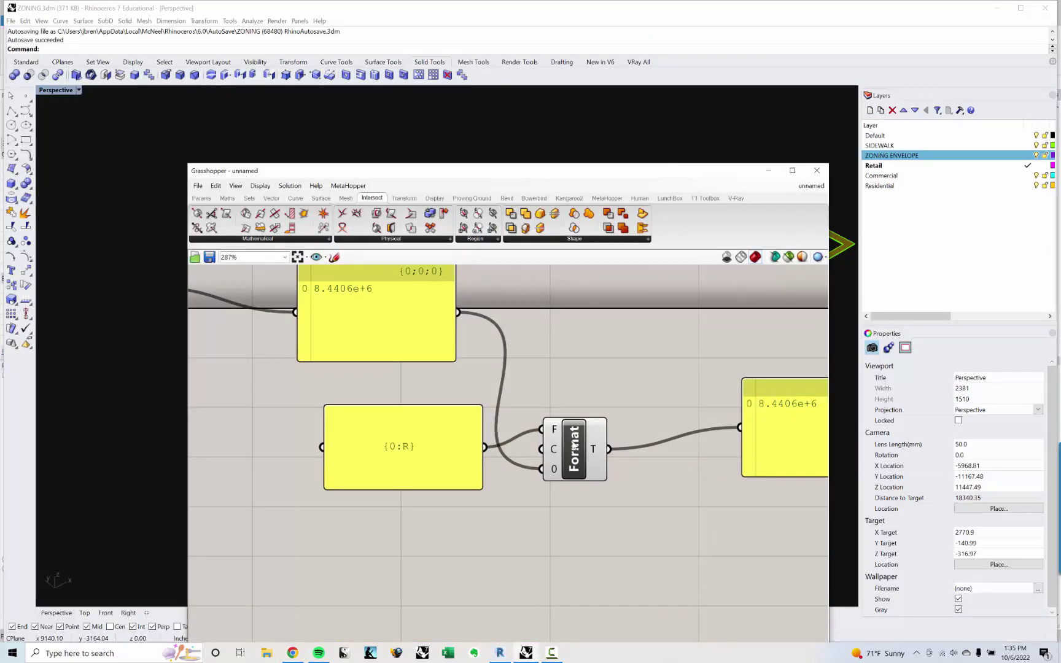
Add an Evaluate component above the Format component and connect the {0:R} Panel to its F input.
click(346, 198)
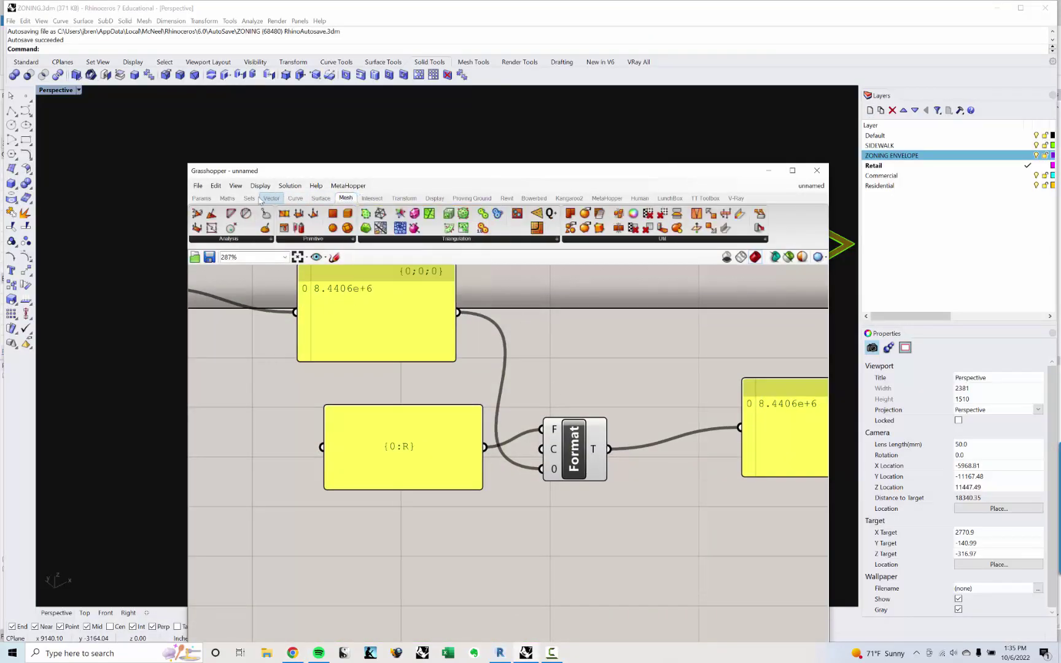
click(227, 198)
click(497, 240)
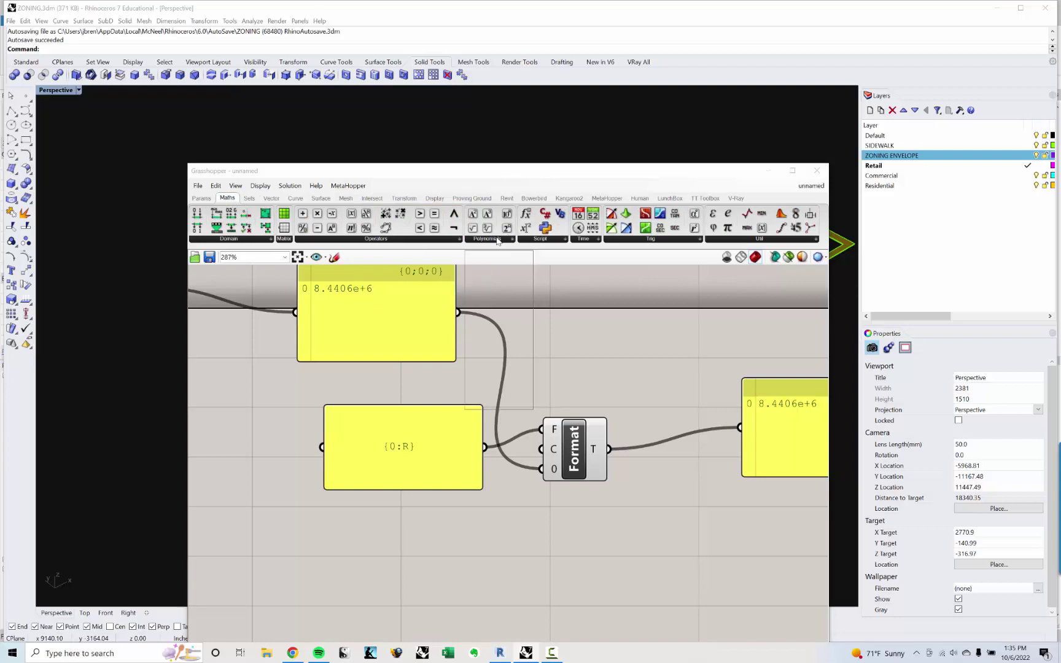
click(541, 240)
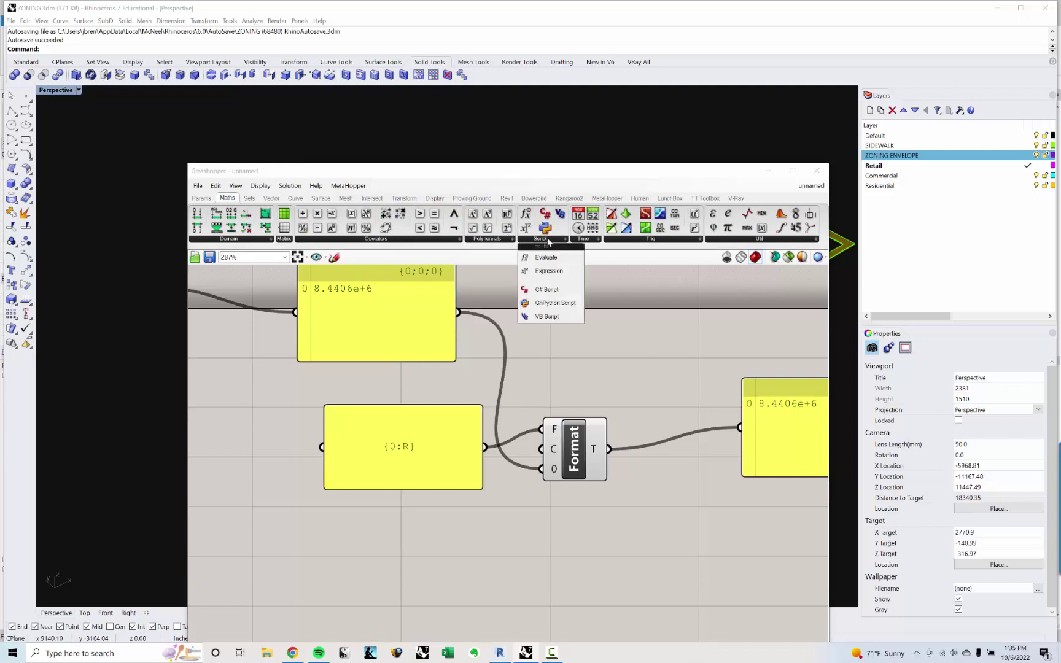
click(546, 259)
click(616, 356)
right_drag(549, 332, 526, 366)
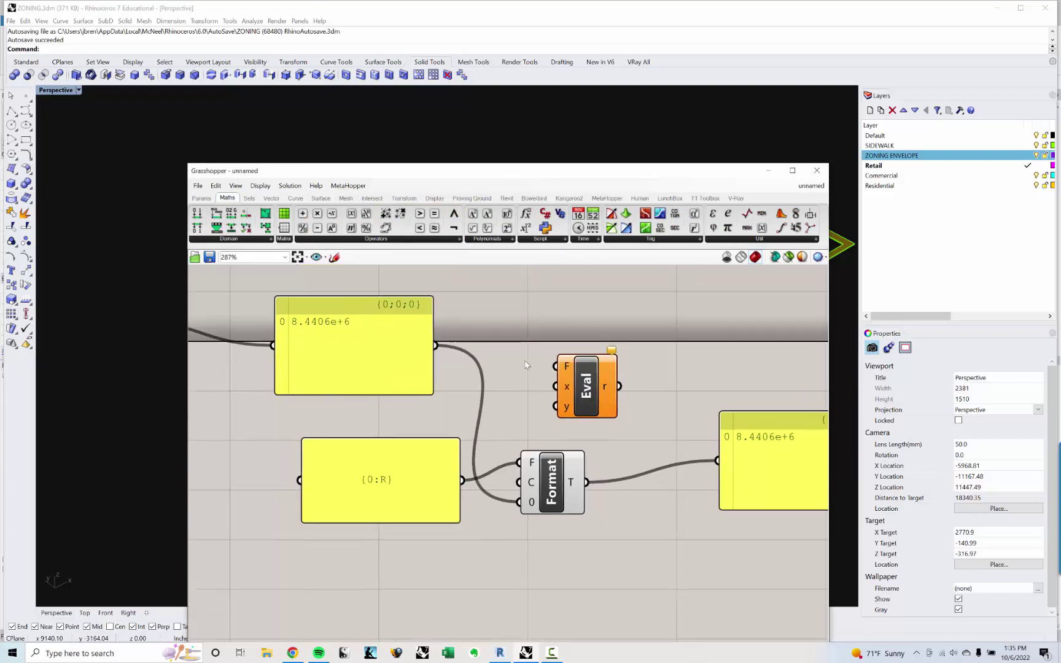
drag(463, 481, 556, 366)
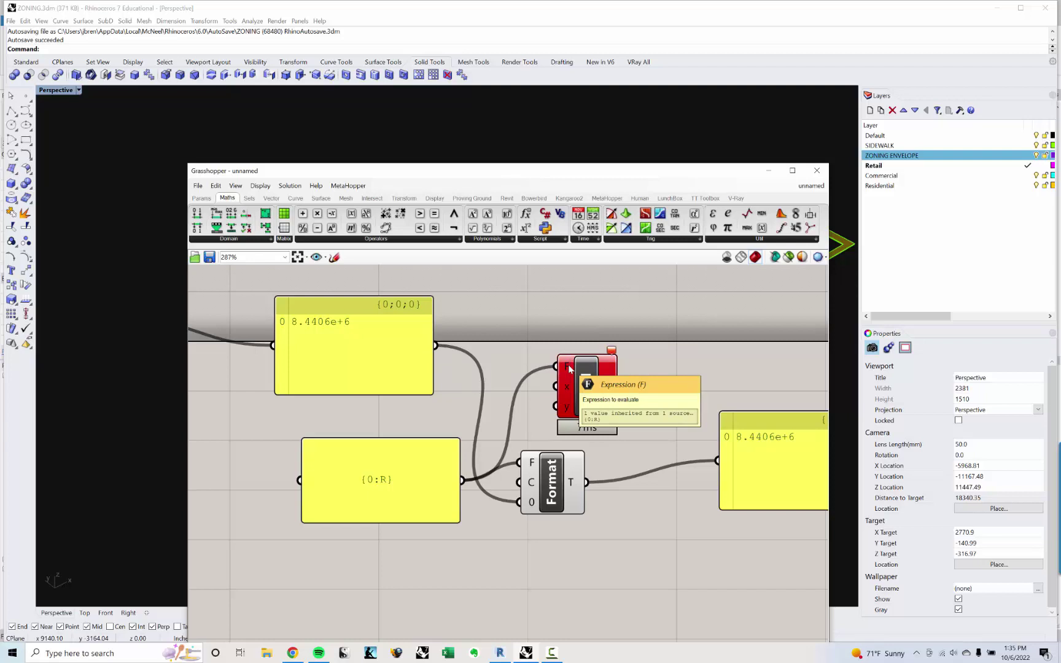
Remove the y input from the Evaluate component and undo the removal.
scroll(570, 369, up, 5)
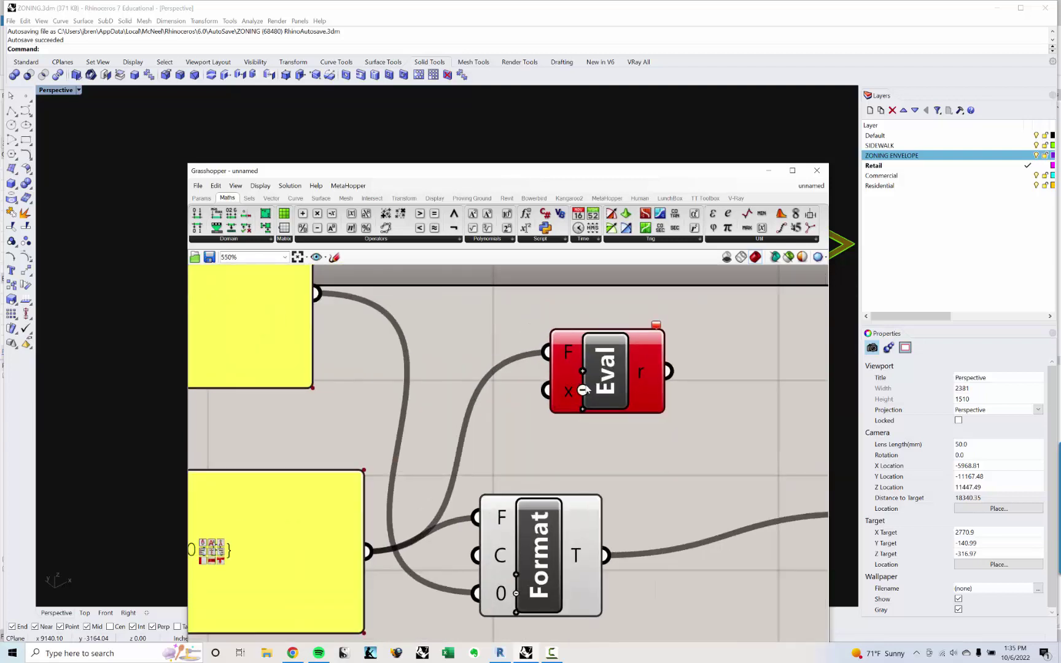
click(582, 390)
key(ctrl+z)
key(ctrl+z)
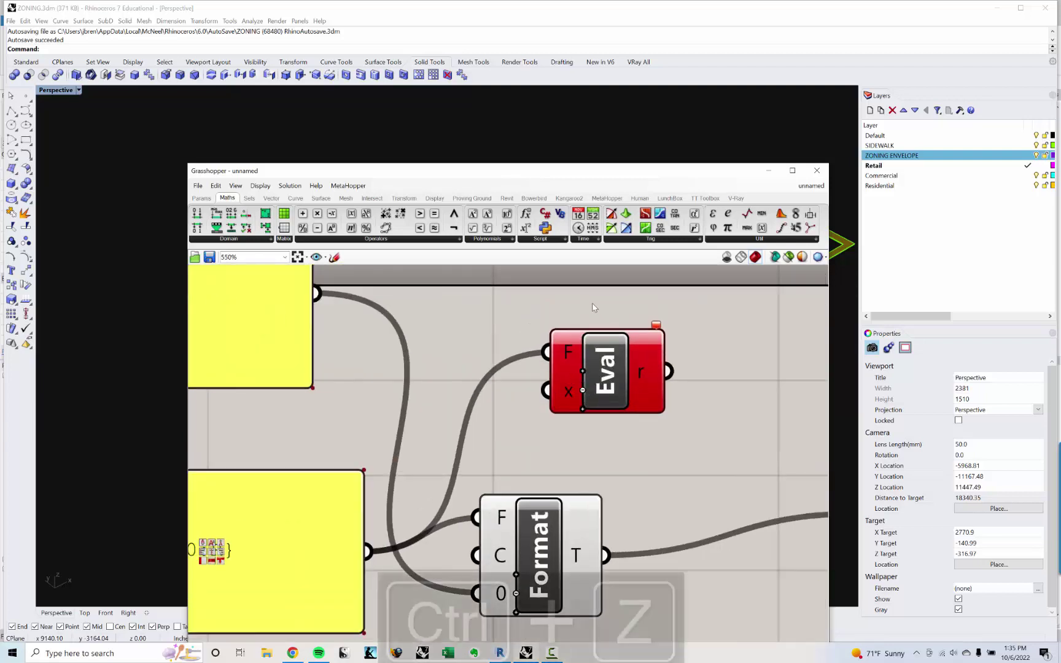
scroll(490, 320, down, 3)
scroll(441, 361, down, 2)
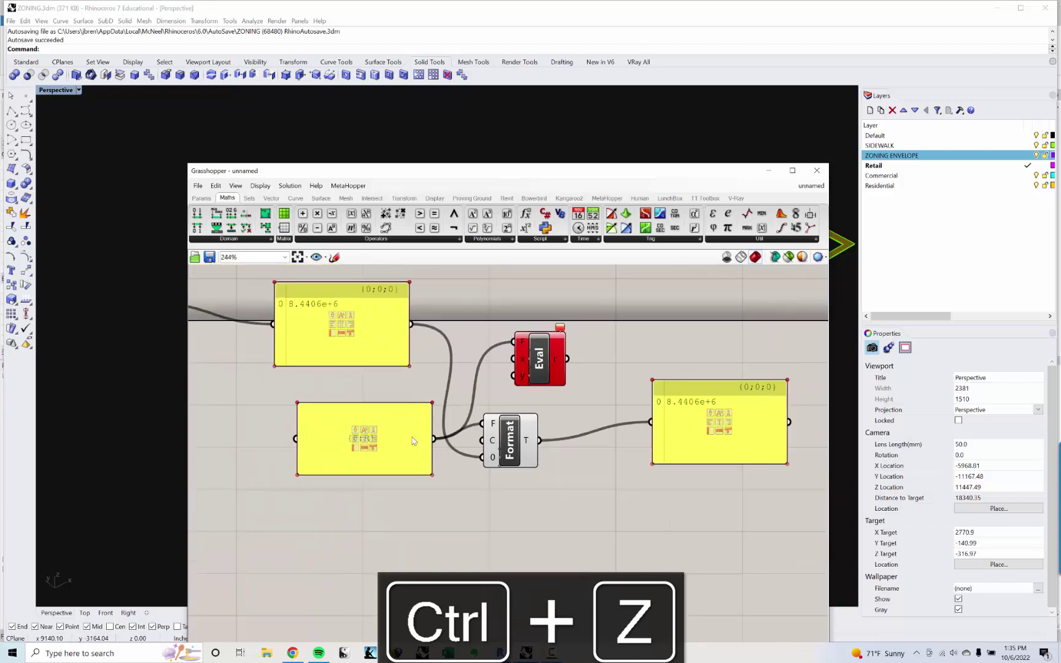
Move the {0:R} Panel up beneath the value Panel and shift the Format component down, away from the Evaluate component.
drag(413, 439, 414, 423)
click(477, 374)
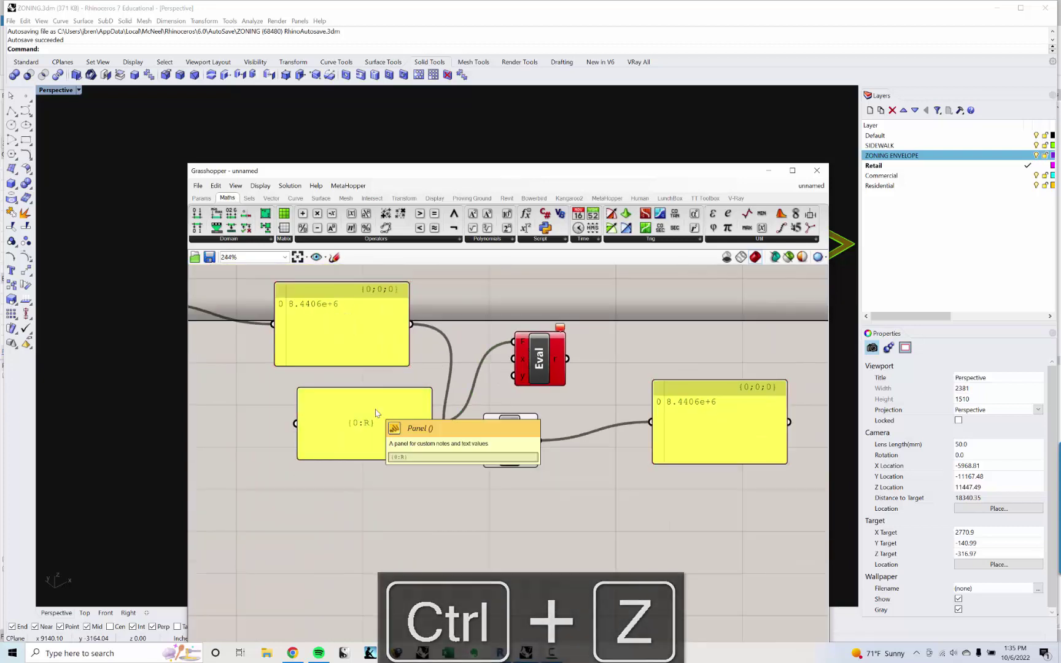
drag(514, 439, 556, 472)
click(557, 441)
Delete the Evaluate component above the Format component.
click(556, 370)
shift+click(347, 312)
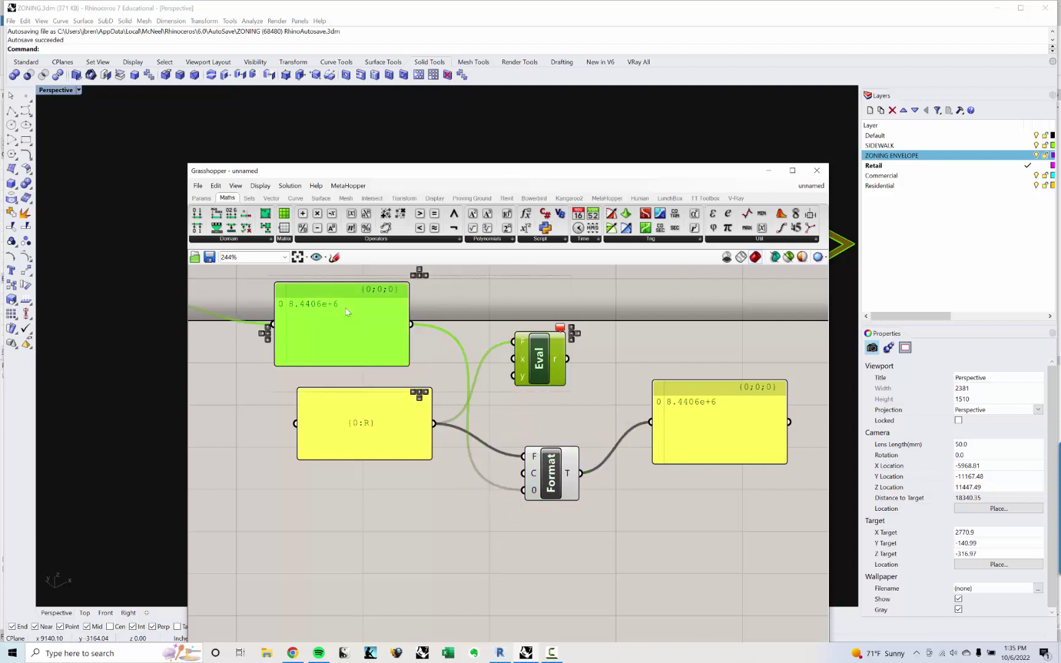
click(458, 323)
click(535, 352)
key(Delete)
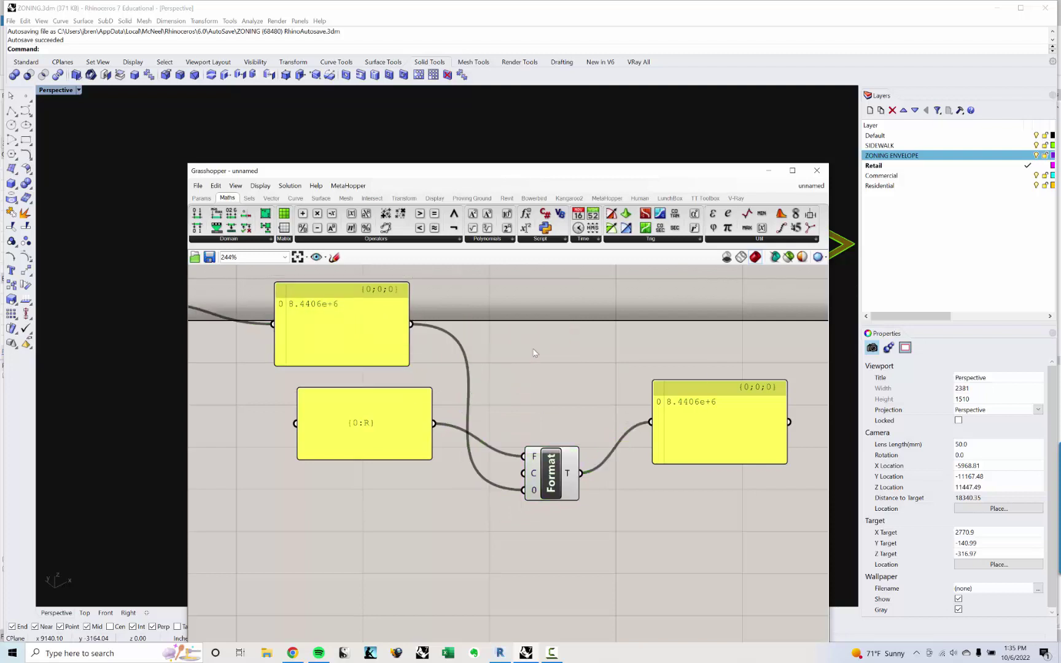
Examine the Format component's variable parameters and its F, C and 0 inputs in the unnamed definition.
scroll(562, 494, up, 3)
right_click(554, 462)
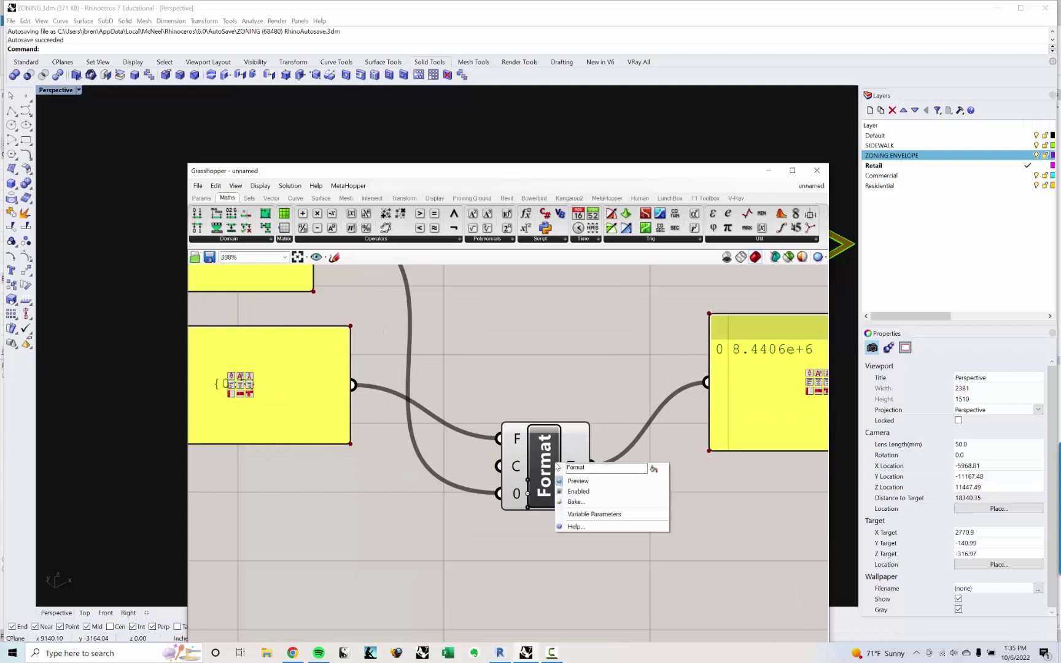
click(587, 514)
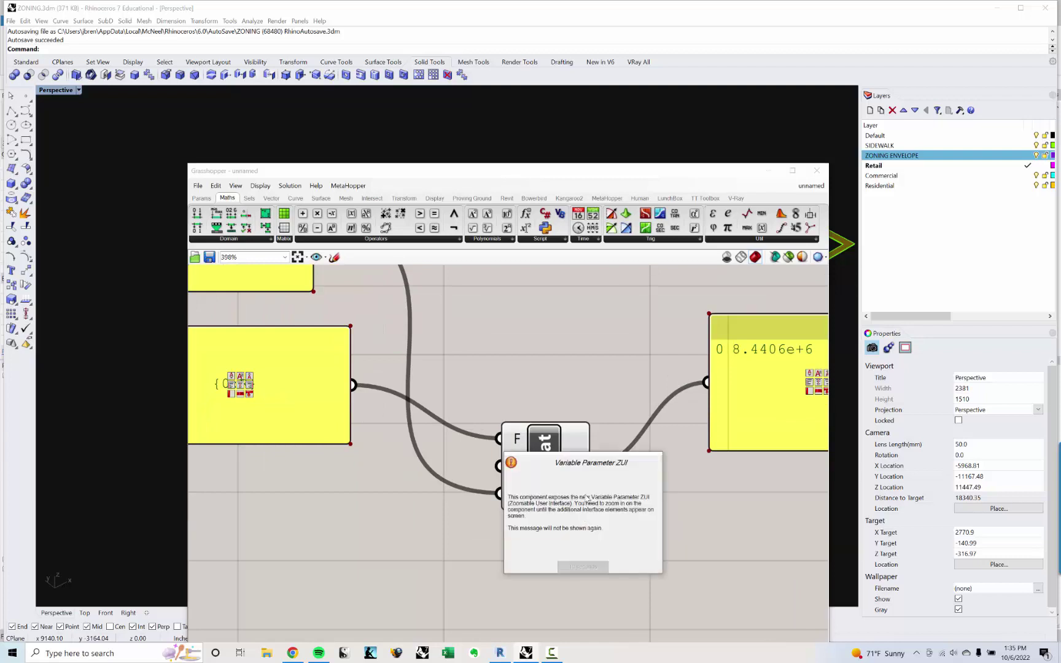
scroll(562, 442, up, 6)
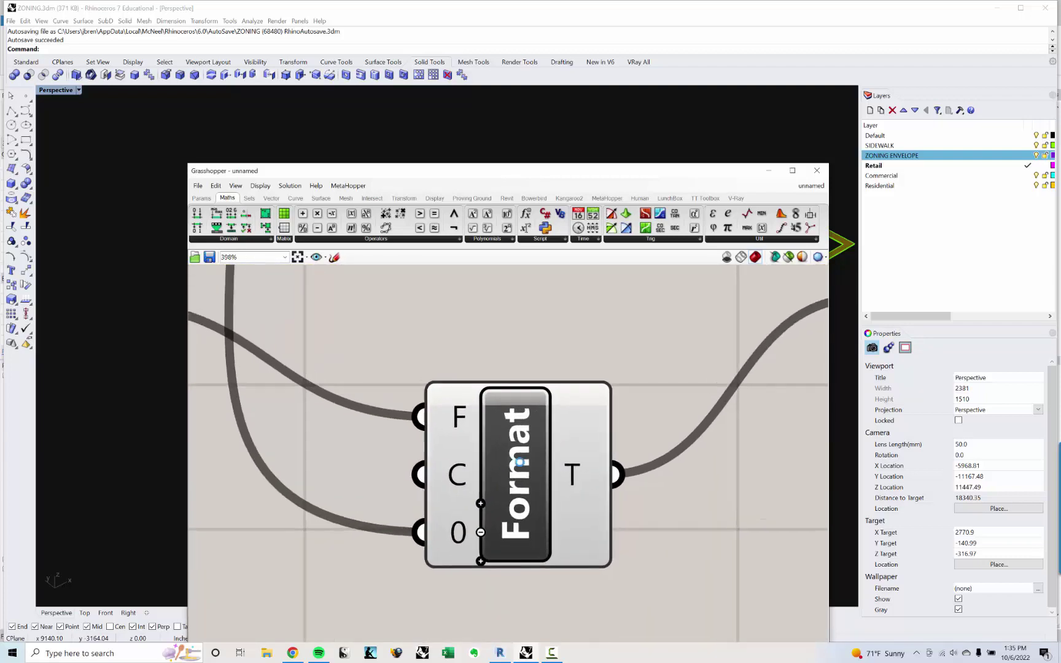
scroll(493, 475, down, 4)
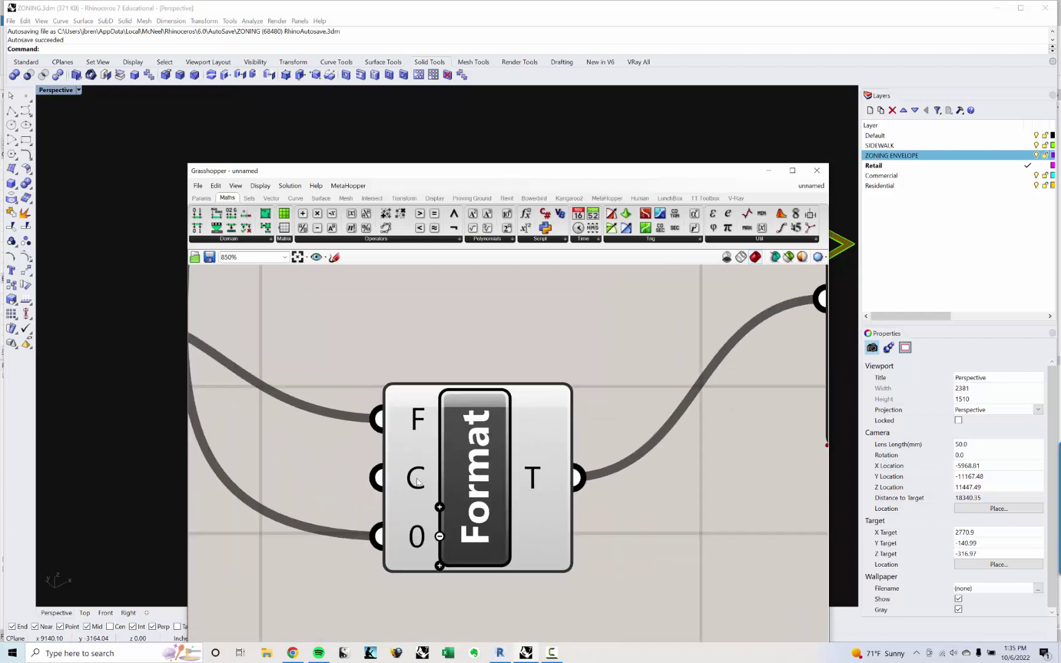
mouse_move(417, 482)
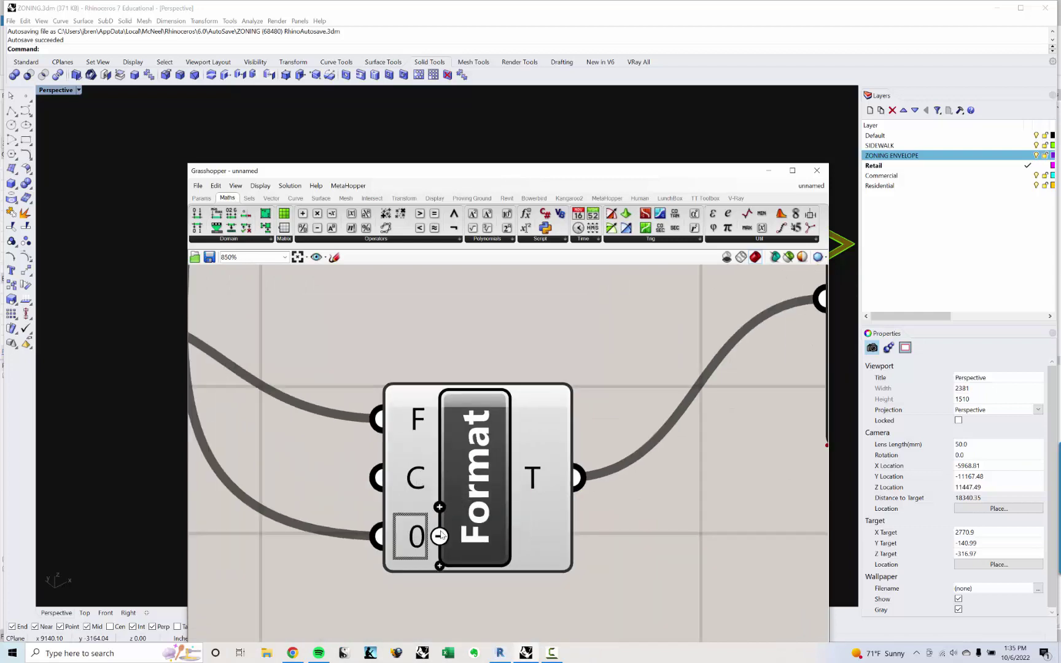
scroll(541, 367, down, 4)
drag(387, 394, 403, 436)
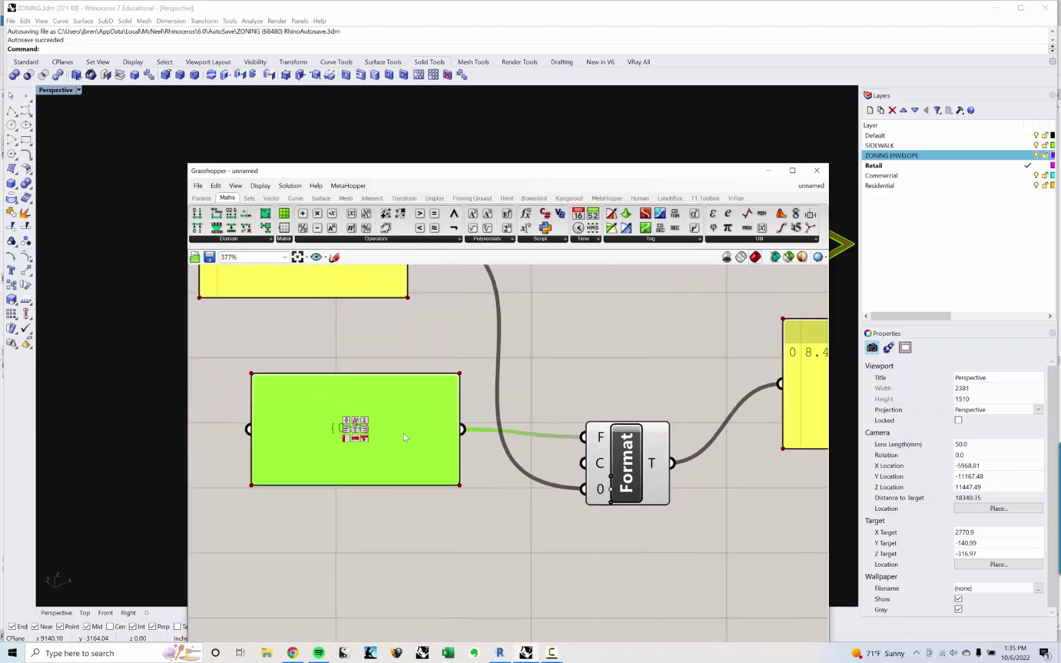
click(470, 480)
scroll(499, 519, down, 2)
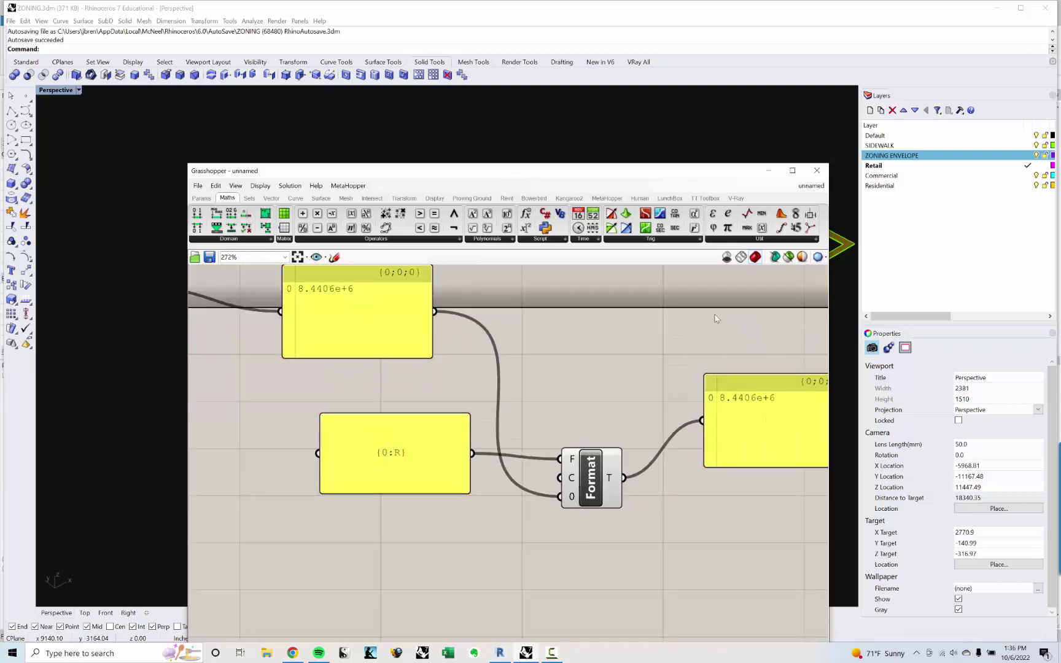
Switch to the Zoning definition and copy its {0:R} Panel together with the connected Format component.
click(844, 266)
scroll(468, 429, up, 8)
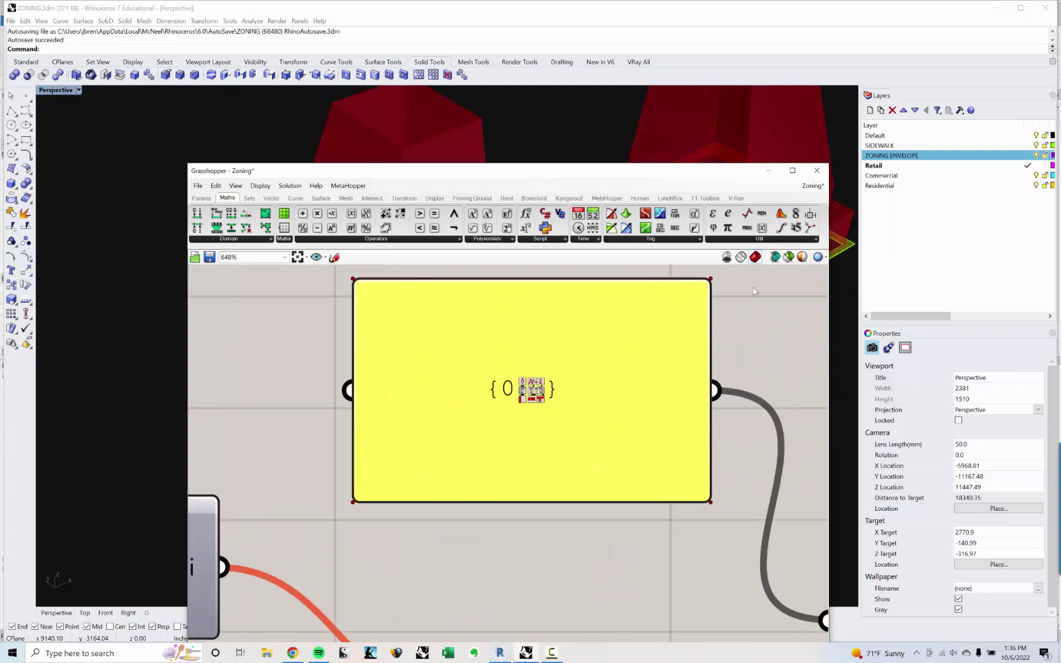
scroll(603, 336, down, 8)
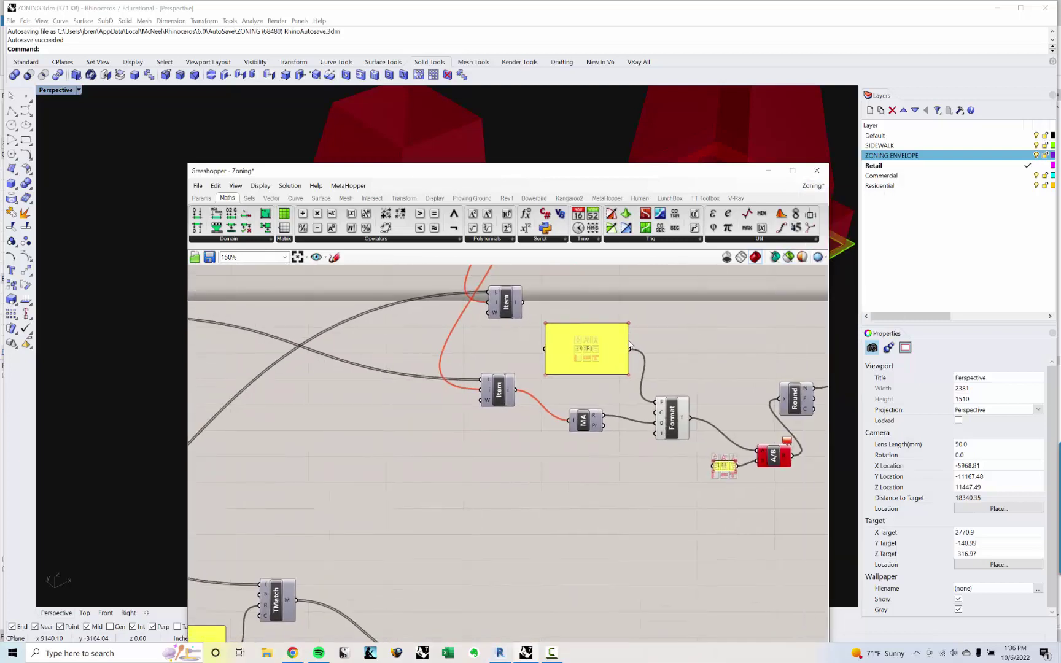
click(614, 349)
scroll(655, 398, up, 3)
shift+click(678, 430)
scroll(571, 358, down, 2)
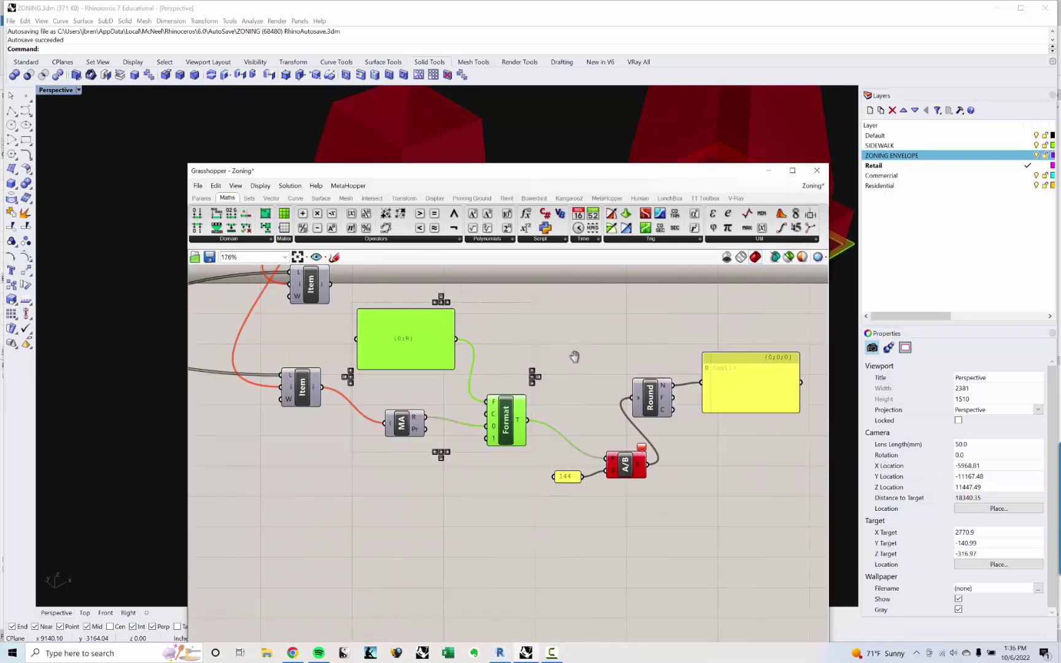
right_drag(571, 359, 574, 367)
key(ctrl+c)
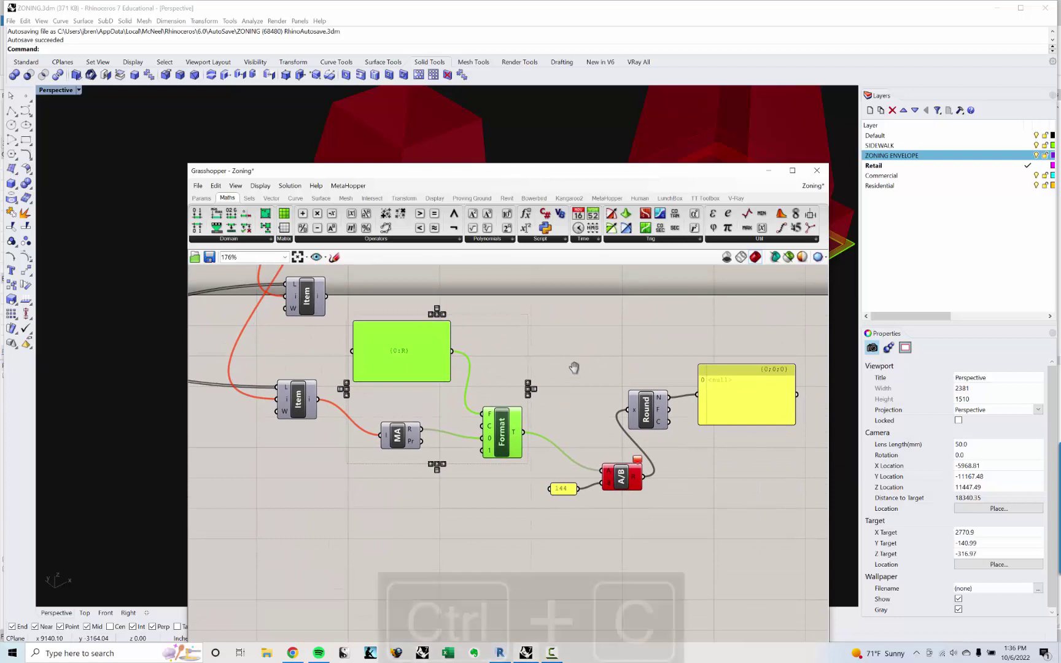
Return to the unnamed definition, paste the copied Panel and Format component, and place them above the existing formatting group.
mouse_move(813, 186)
click(812, 268)
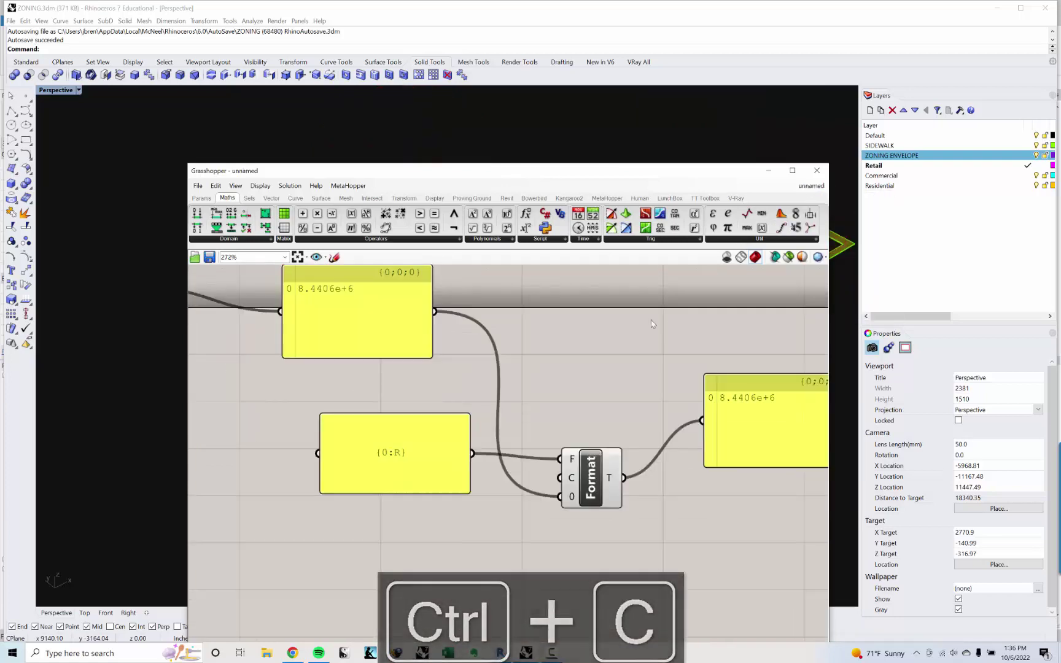
right_drag(650, 317, 658, 372)
key(ctrl+v)
scroll(612, 413, down, 3)
right_drag(612, 413, 584, 465)
drag(609, 459, 557, 268)
scroll(521, 447, up, 1)
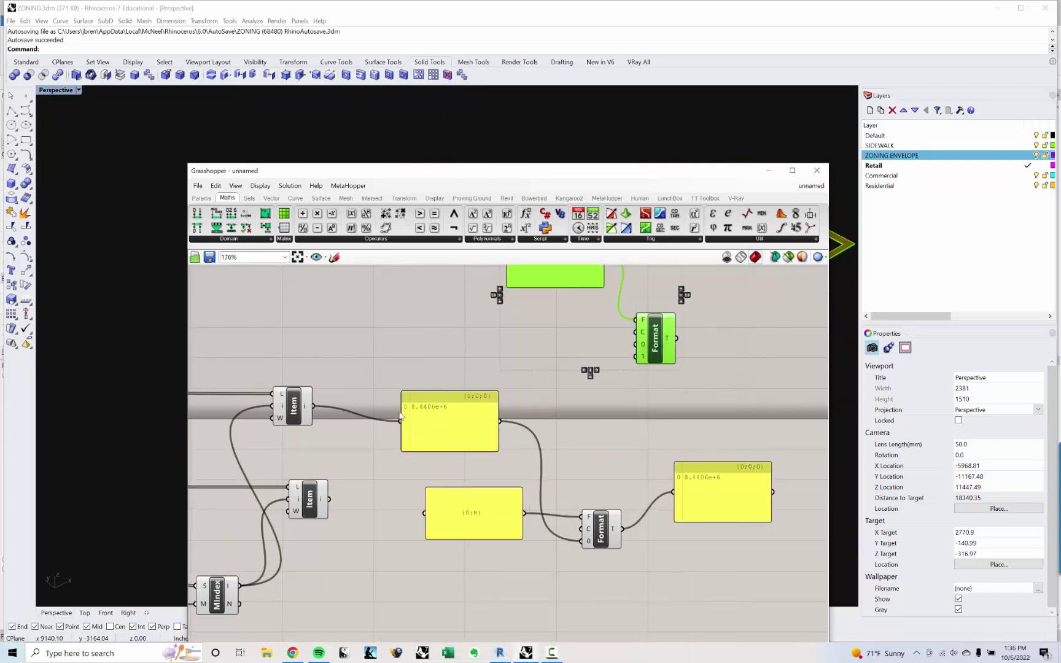
Connect the upper Item output to the pasted Format component's 0 input and its T output to the result Panel.
drag(314, 405, 676, 493)
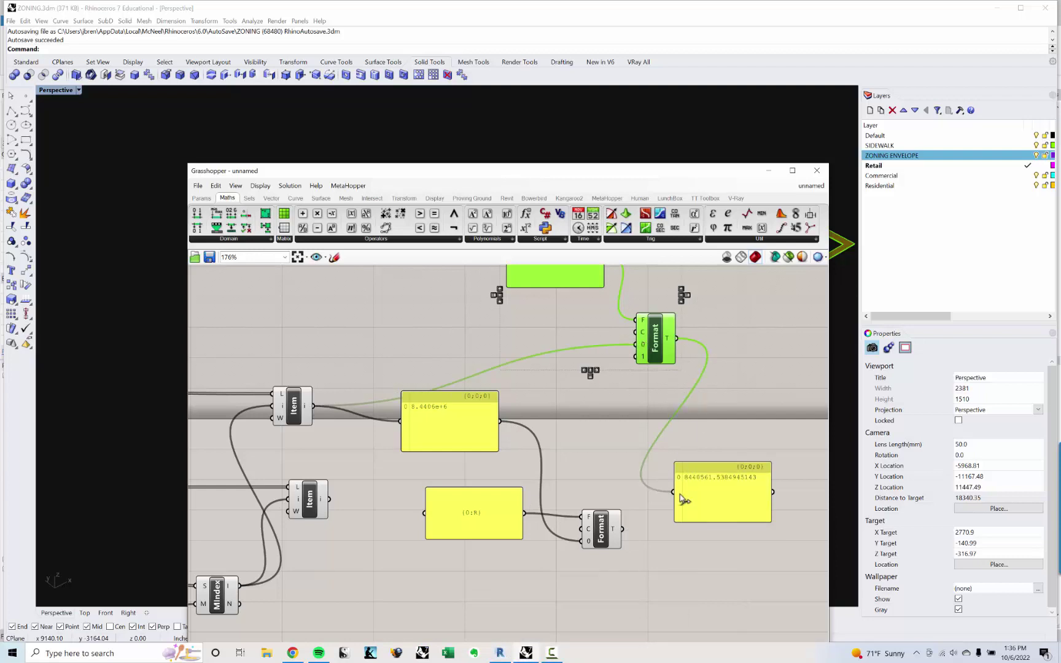
drag(474, 430, 496, 460)
scroll(554, 459, up, 3)
scroll(554, 457, down, 2)
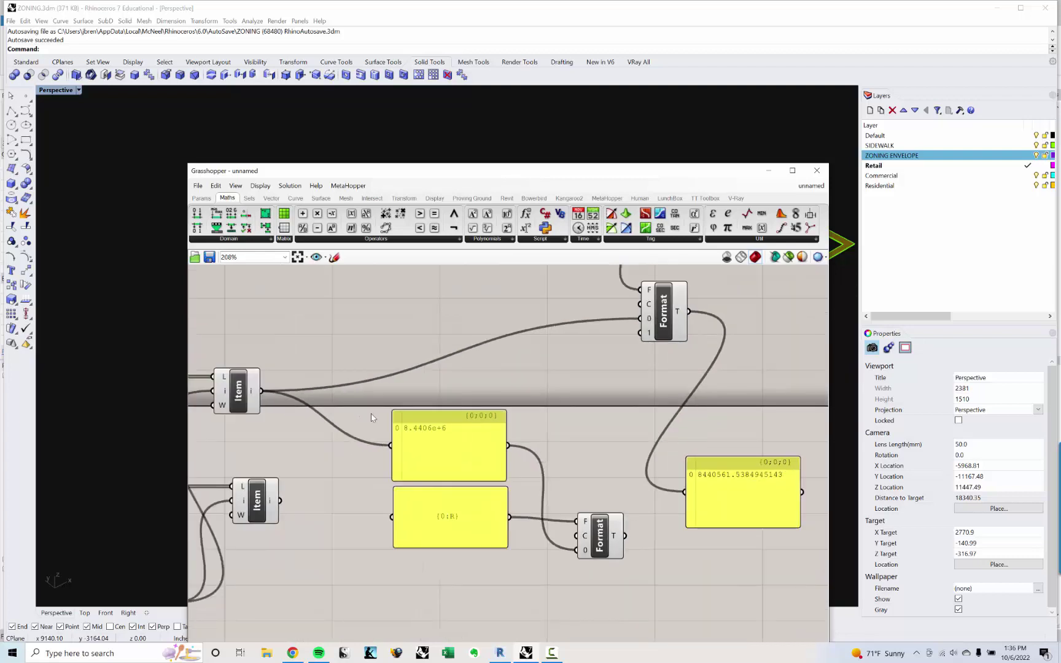
Connect the upper Item output directly to the original Format component's 0 input and its T output to the result Panel.
drag(266, 391, 681, 501)
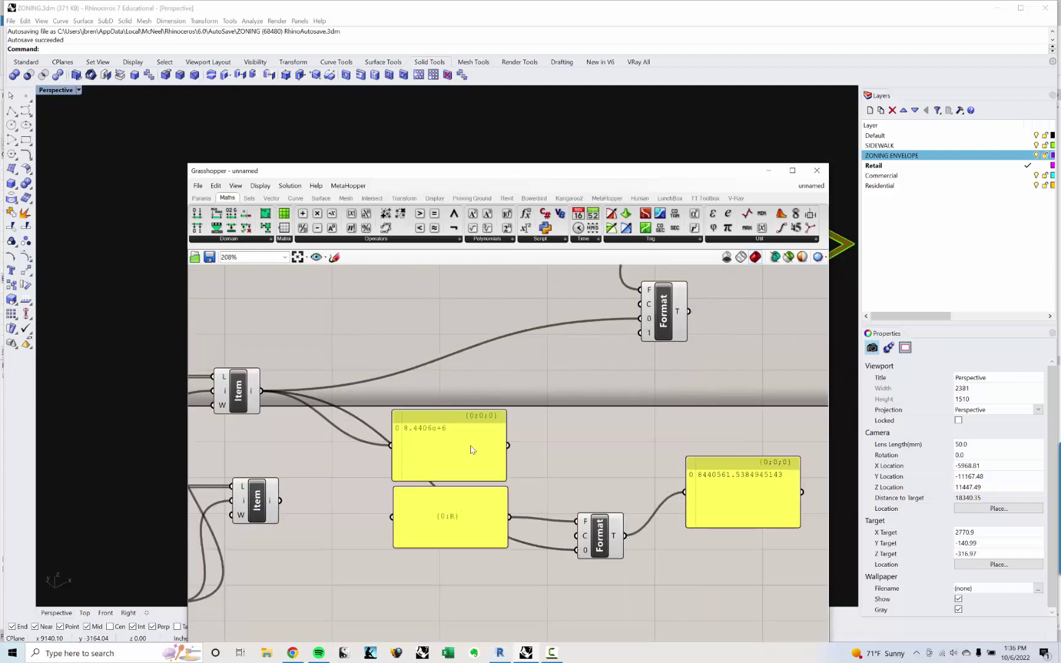
click(471, 447)
click(471, 443)
scroll(611, 486, up, 1)
Try feeding the original Format component's 0 input from the intermediate value Panel, and undo the rewiring.
drag(489, 439, 570, 561)
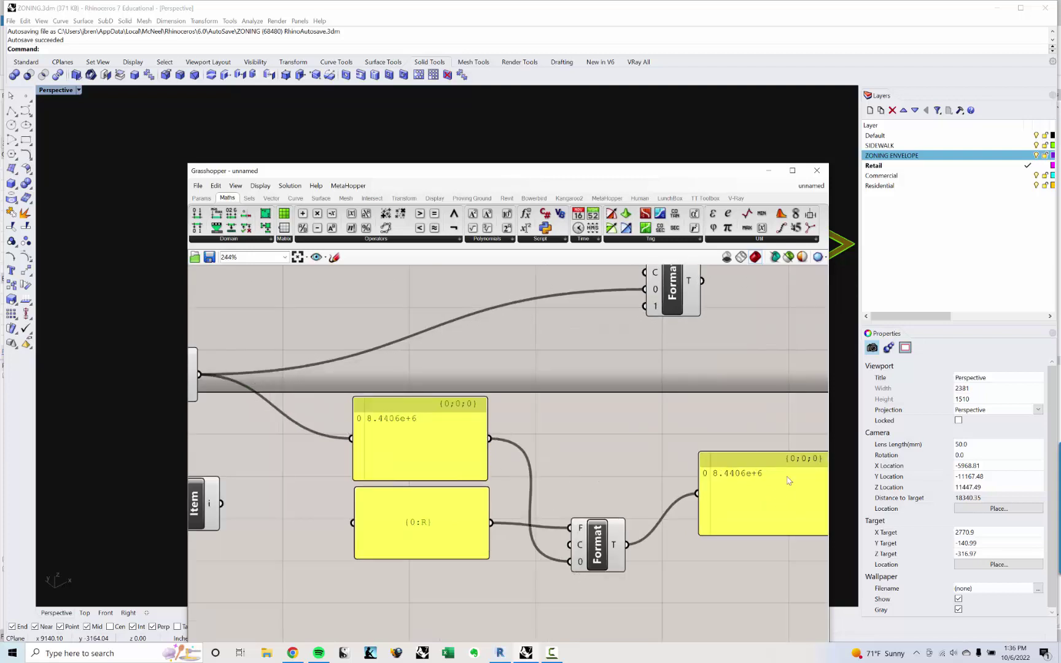
key(ctrl+z)
key(ctrl+z)
key(ctrl+z)
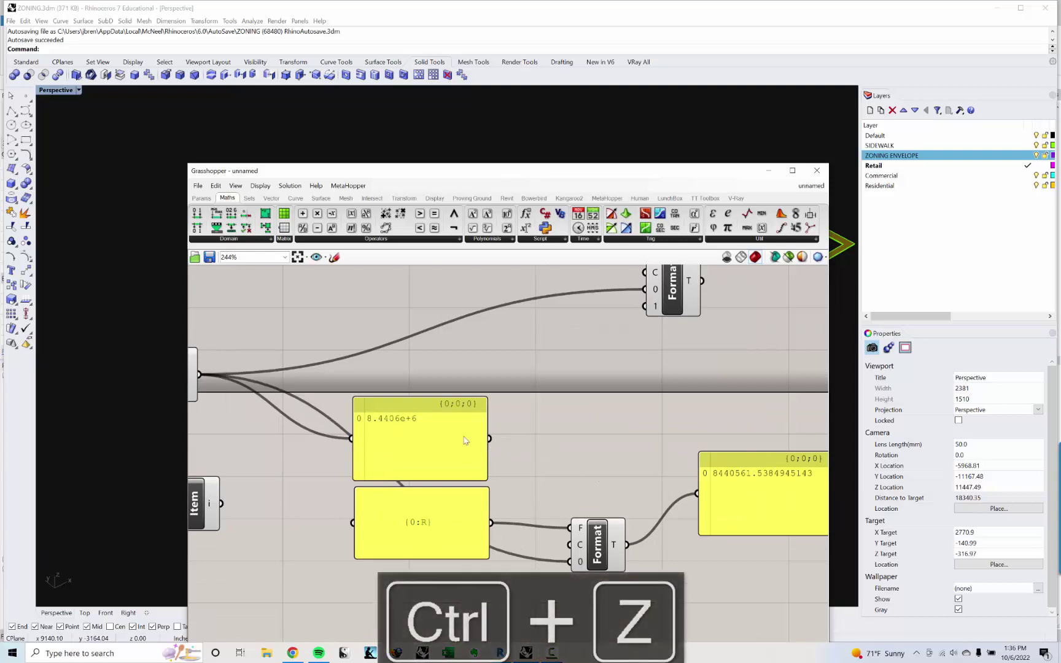
Delete the intermediate value Panel above the original {0:R} Panel, and move the {0:R} Panel closer to its Format component.
scroll(461, 438, down, 1)
click(470, 517)
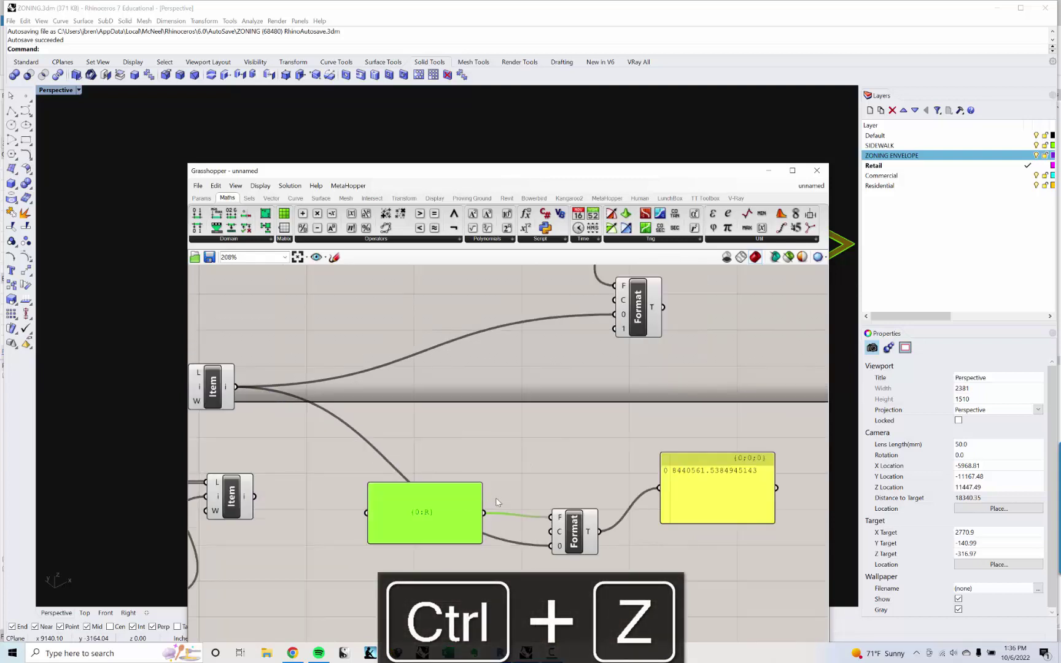
key(ctrl+z)
click(691, 499)
key(ctrl+z)
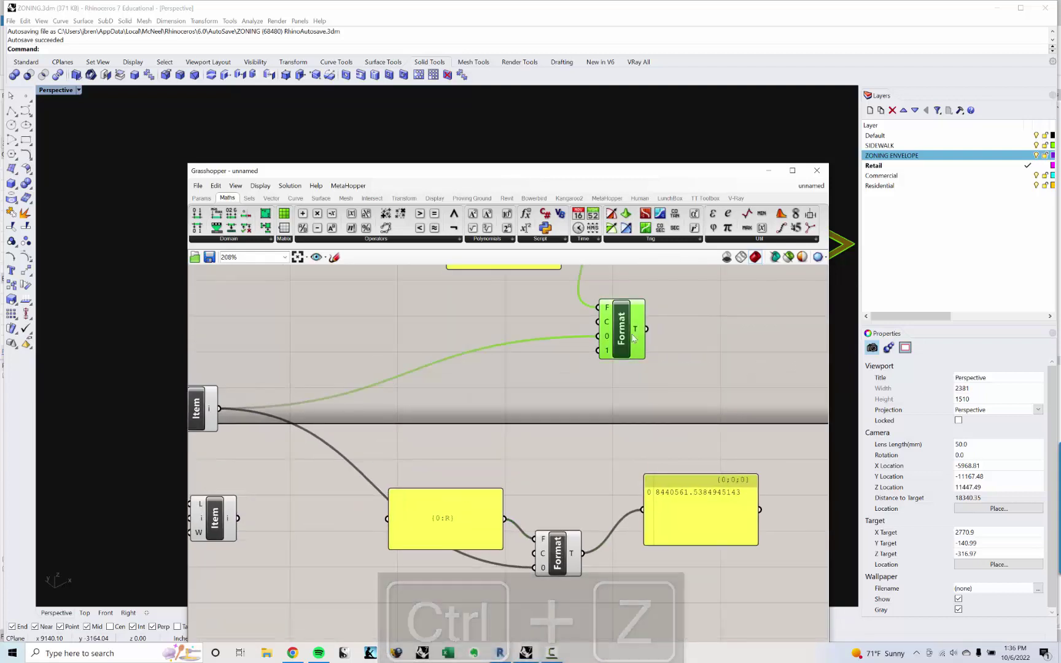
Delete the pasted {0:R} Panel and Format component above the original formatting group.
scroll(666, 385, down, 1)
drag(682, 446, 538, 293)
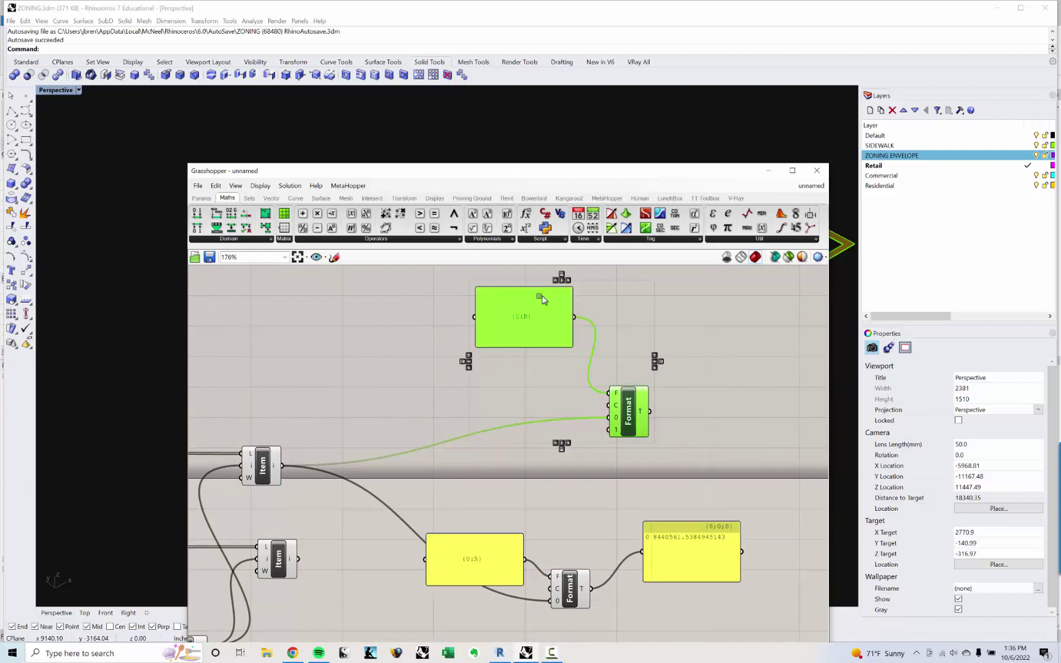
key(Delete)
Move the {0:R} Panel, Format component and result Panel up beside the upper Item component, with the result Panel closer to Format.
scroll(488, 436, up, 1)
scroll(488, 435, up, 1)
right_drag(539, 487, 553, 435)
scroll(554, 434, down, 1)
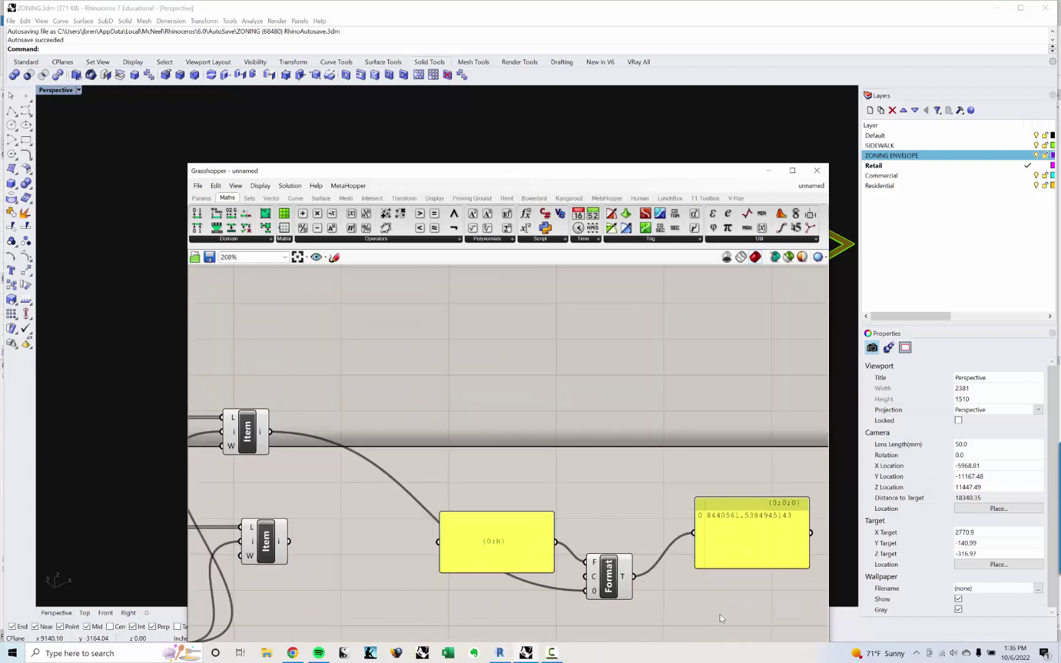
drag(721, 615, 541, 495)
drag(543, 544, 516, 374)
click(519, 376)
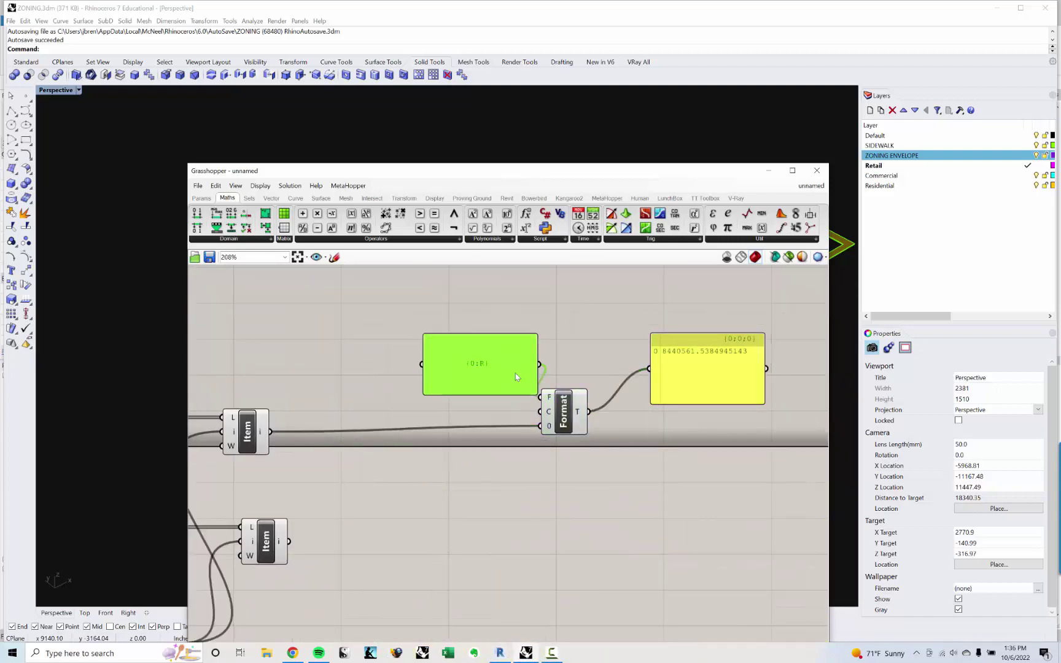
click(599, 362)
drag(707, 371, 678, 374)
scroll(652, 365, up, 2)
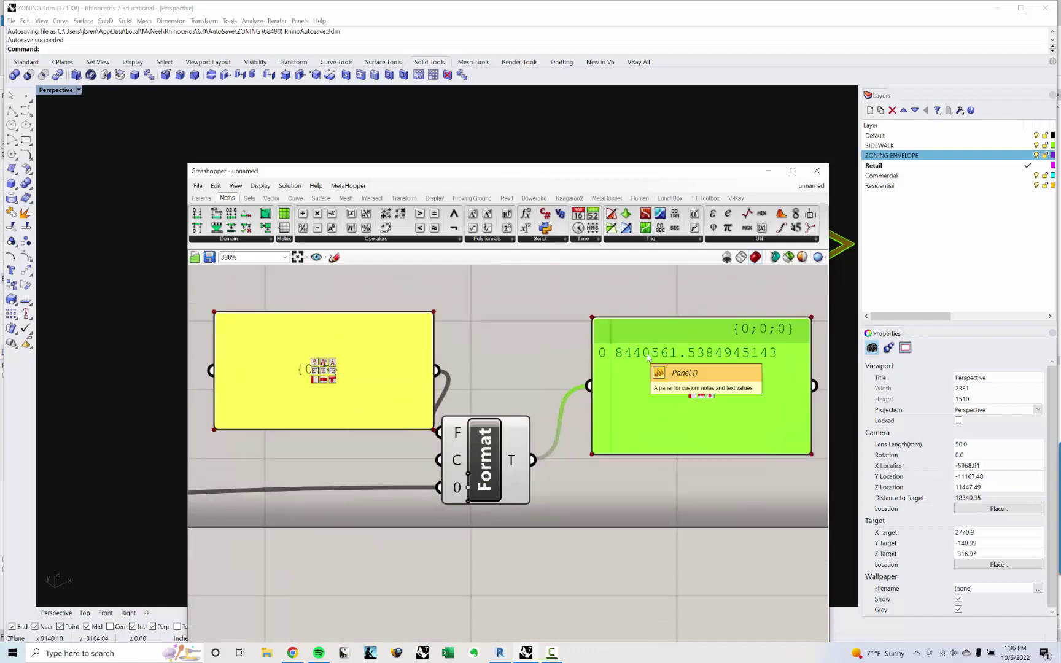
scroll(649, 358, down, 1)
scroll(649, 362, down, 2)
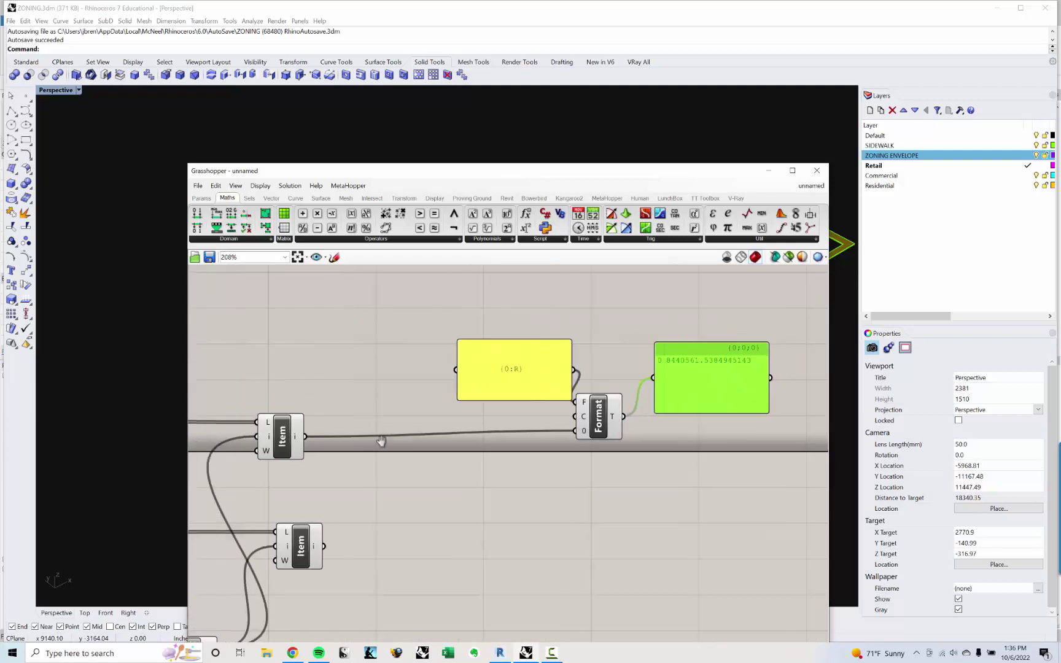
Add a Division component below the Format component and connect the upper Item output to its A input.
double_click(485, 462)
text(divi)
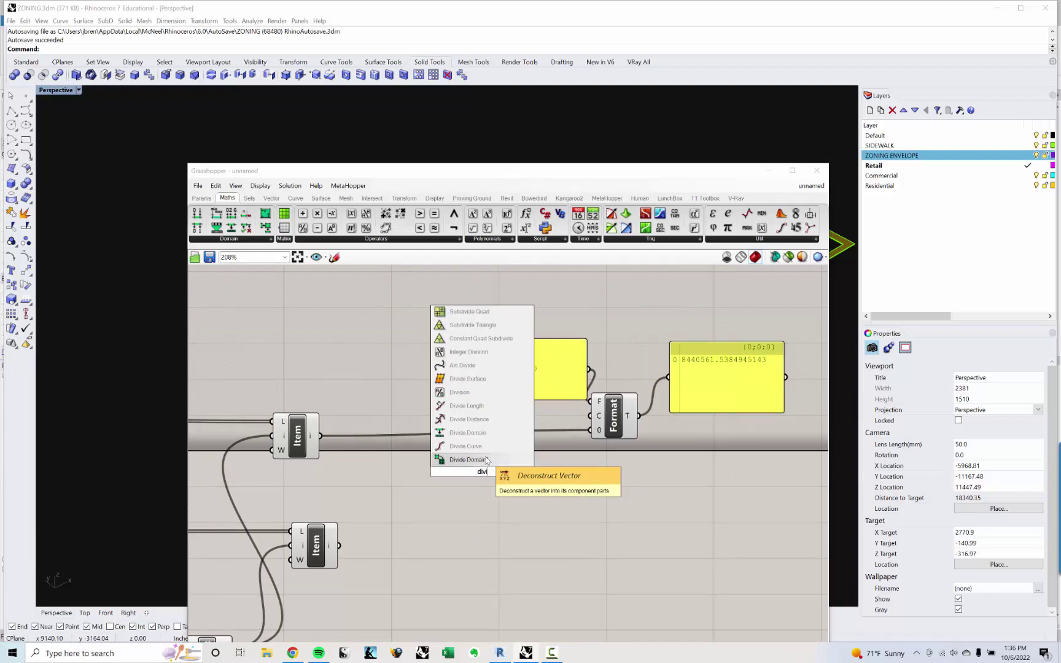
text(de)
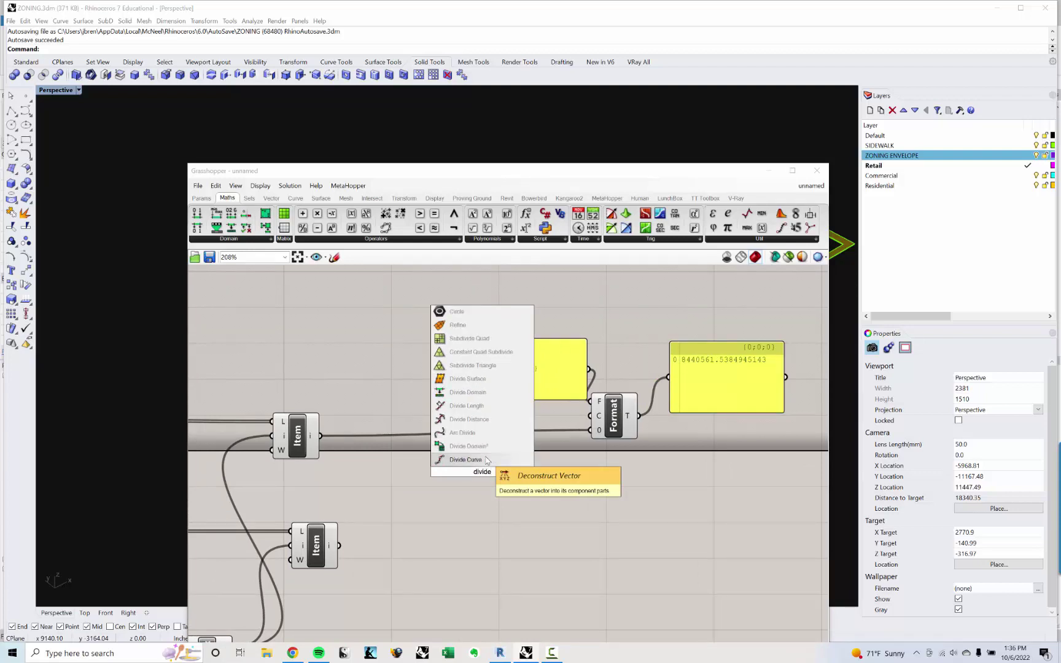
key(BackSpace)
key(BackSpace)
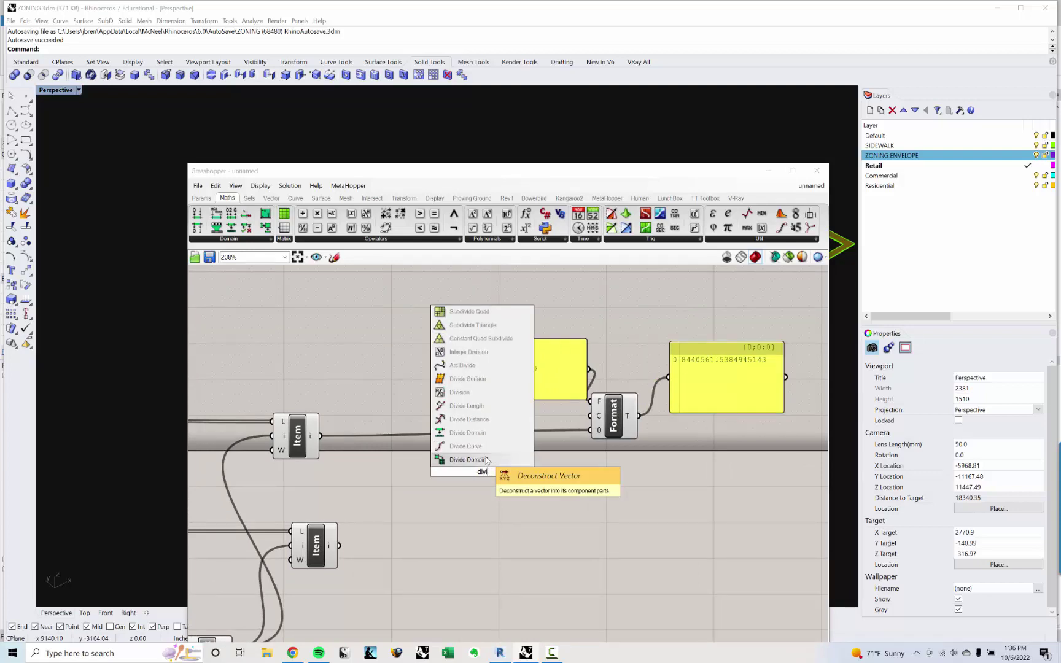
text(ision)
key(Return)
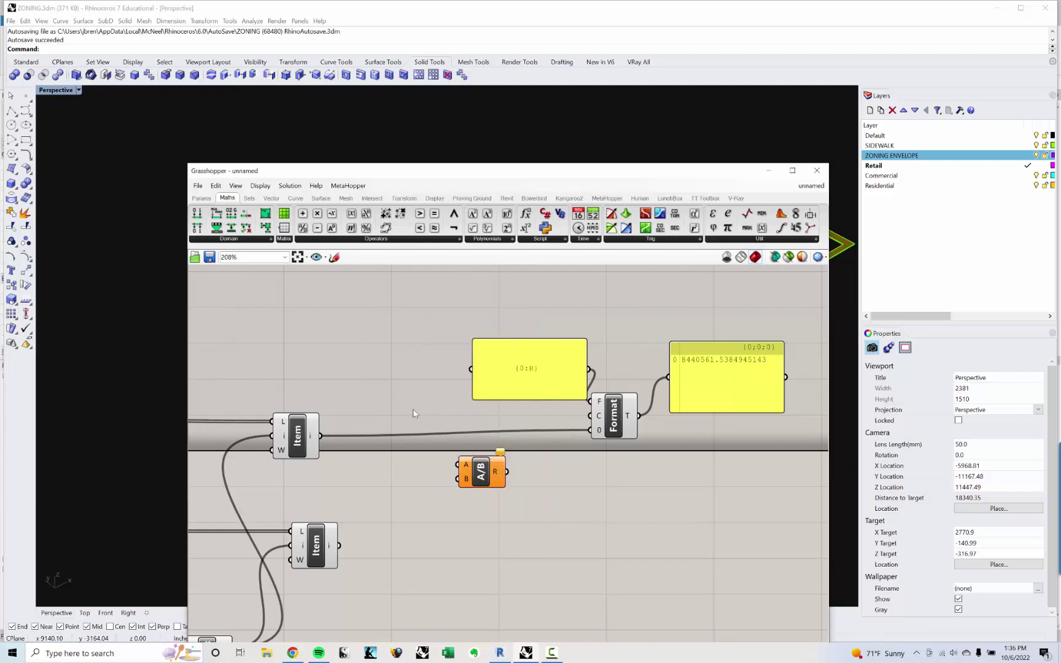
drag(320, 436, 458, 466)
Add a Panel containing 144 beside the Division component's B input.
double_click(402, 481)
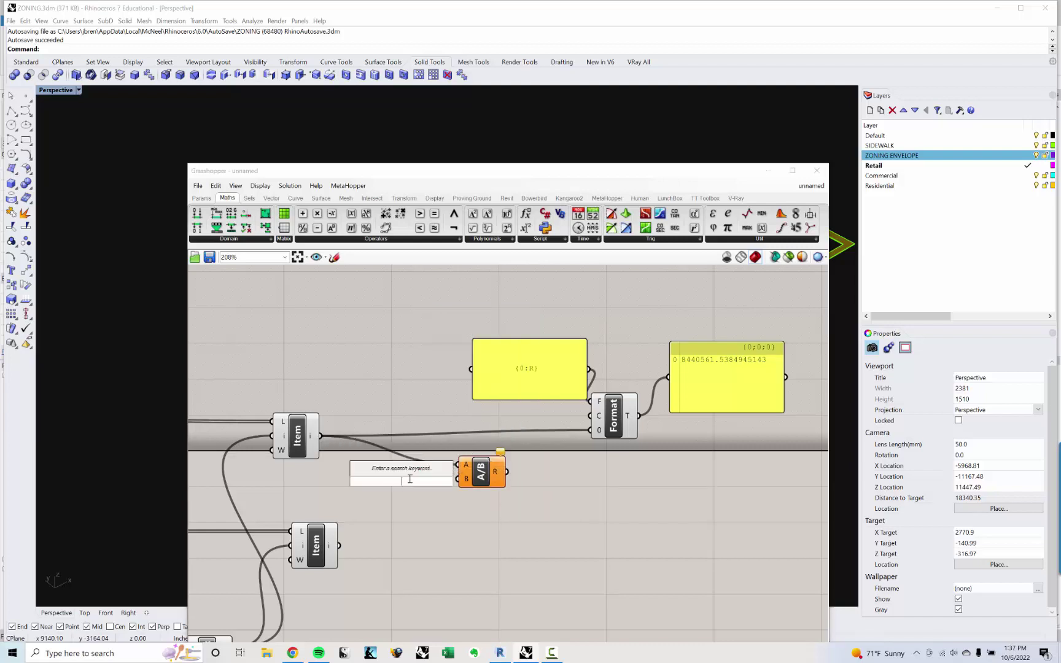
text(panel=144)
key(Return)
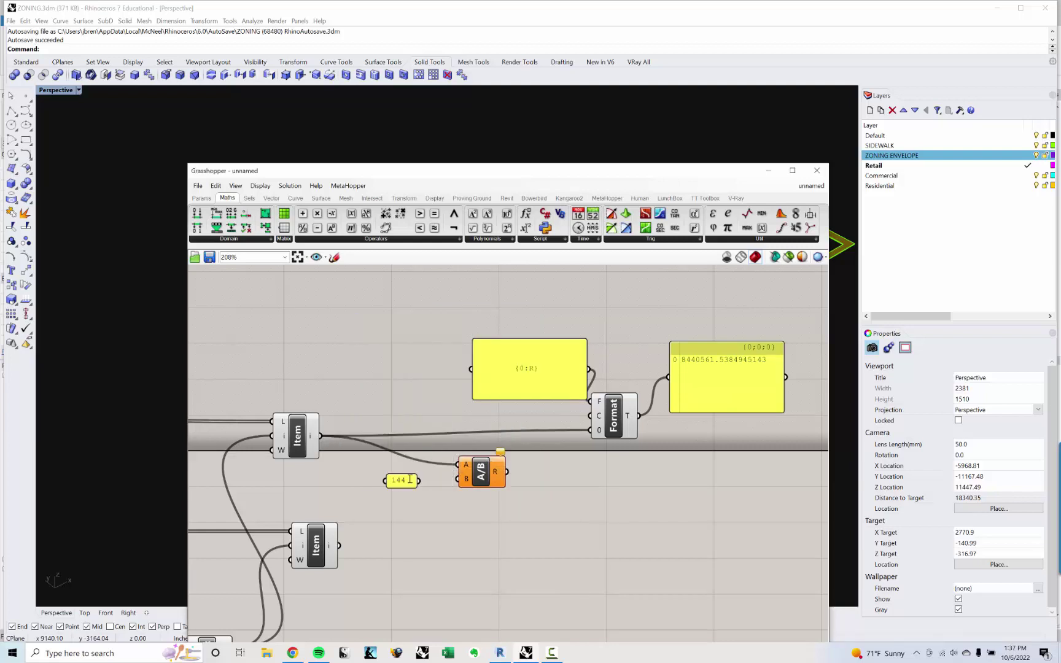
scroll(423, 489, up, 3)
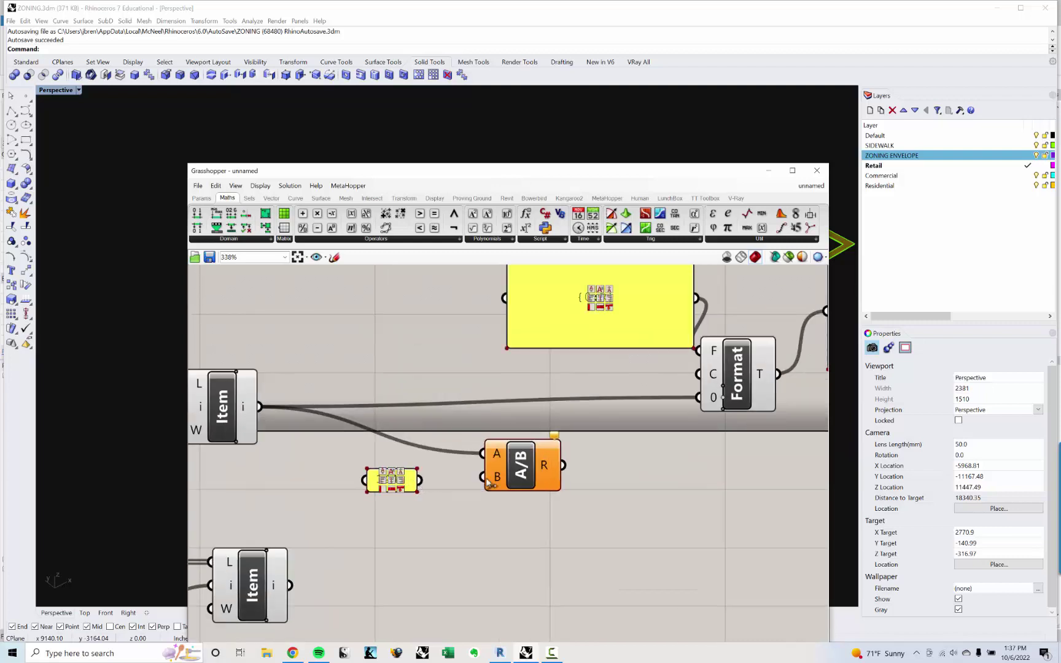
Connect the 144 Panel to the Division component's B input and the Division result to Format's 0 input.
drag(489, 484, 419, 479)
right_drag(582, 471, 514, 516)
drag(504, 512, 566, 467)
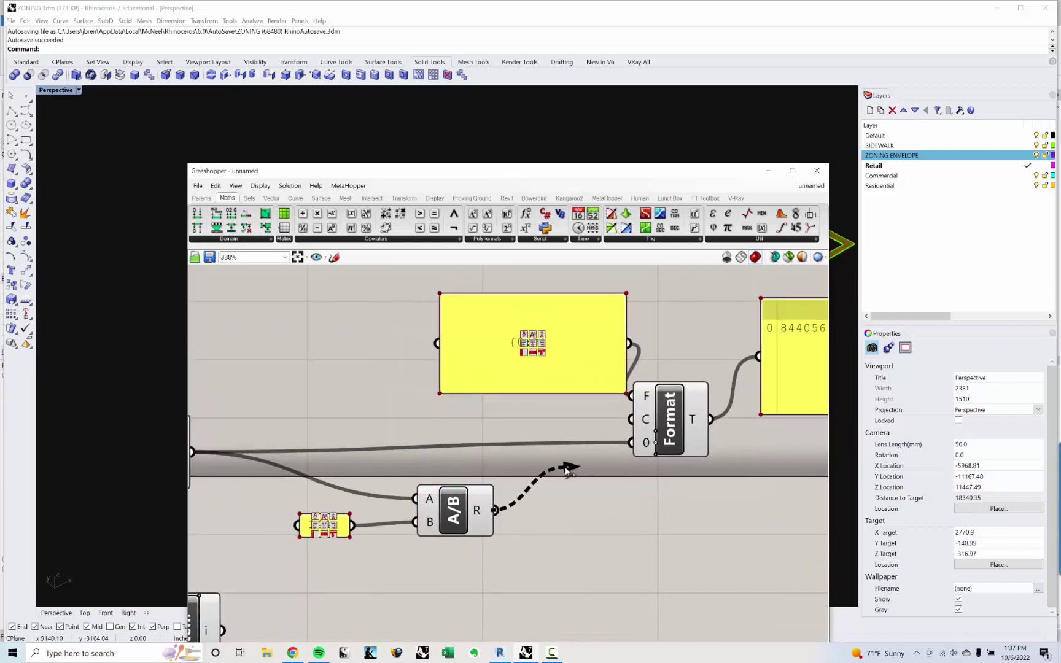
click(565, 474)
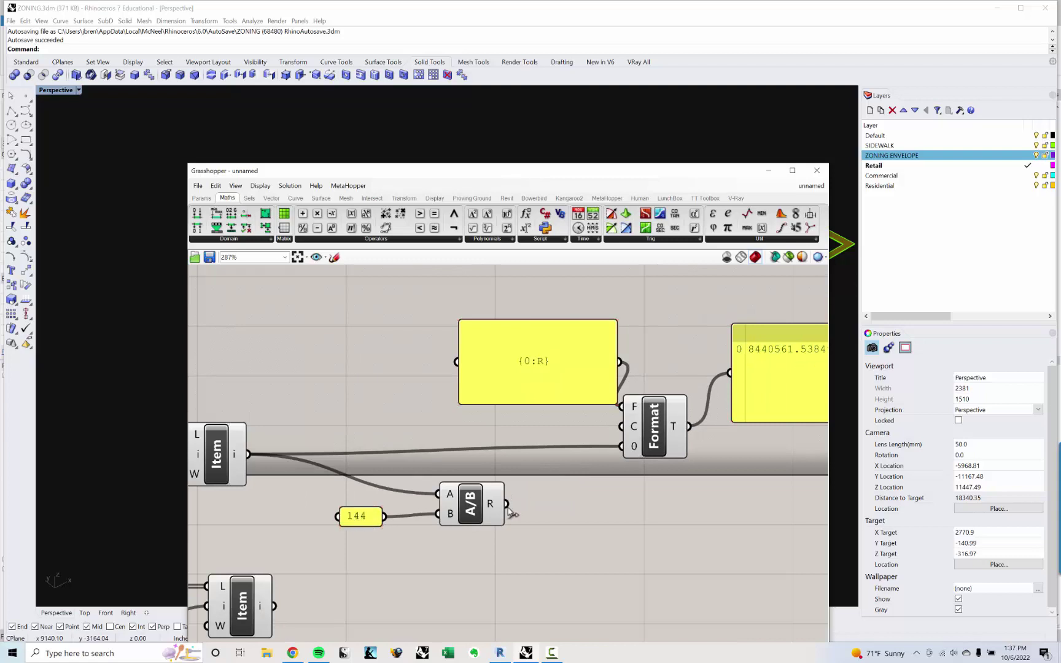
drag(526, 504, 622, 446)
right_drag(780, 394, 591, 443)
right_drag(439, 478, 553, 437)
Add a Round component fed by the Division result and connect its Nearest output to Format's 0 input.
double_click(469, 530)
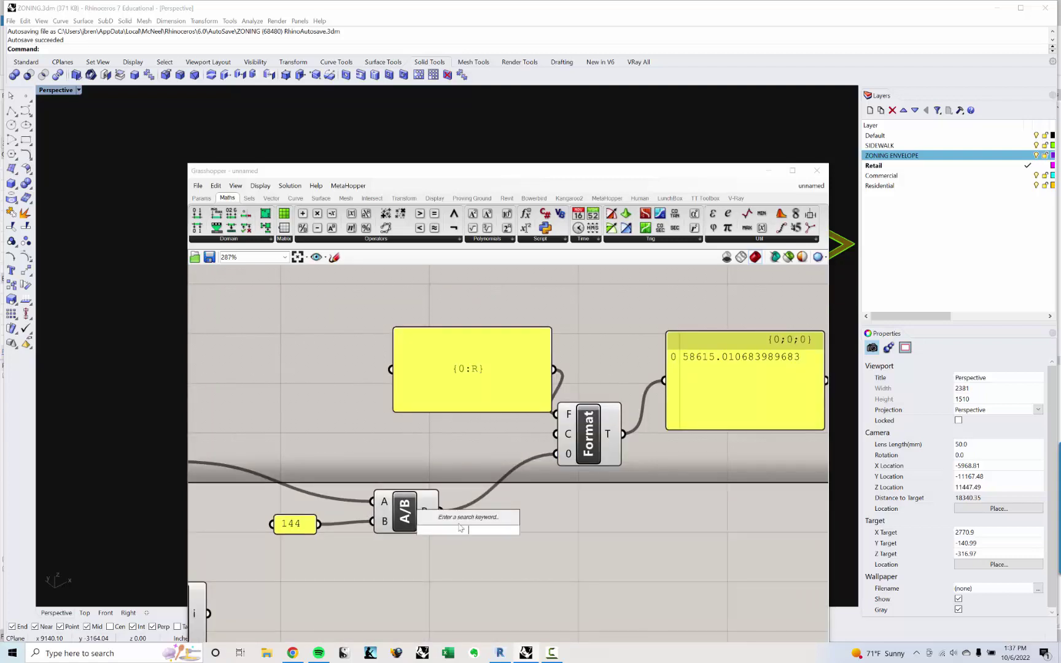
text(rou)
key(Return)
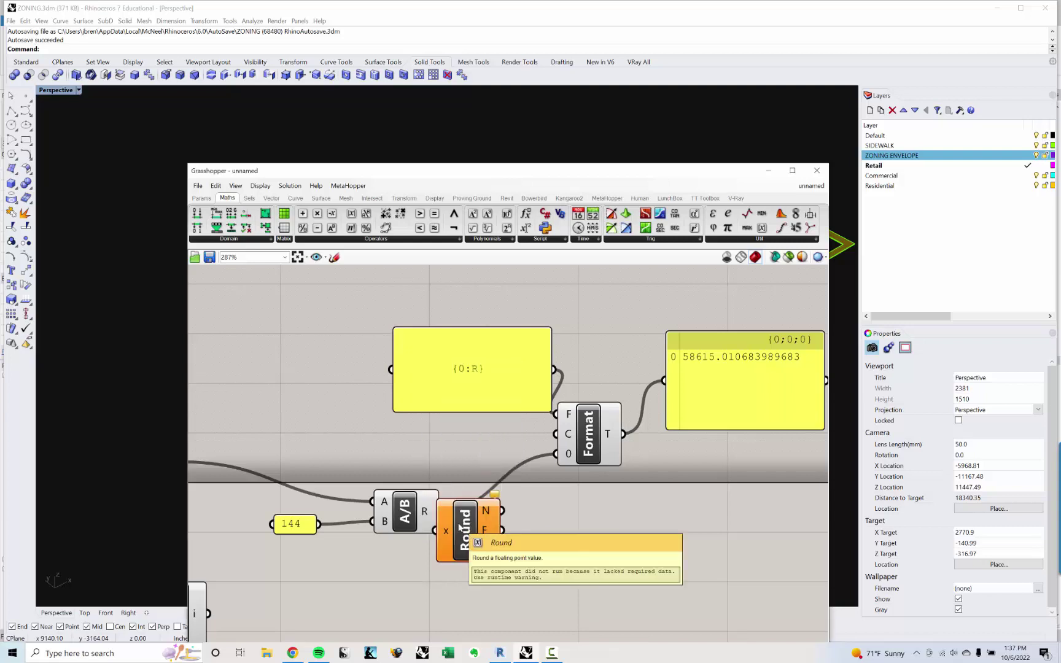
drag(460, 523, 473, 524)
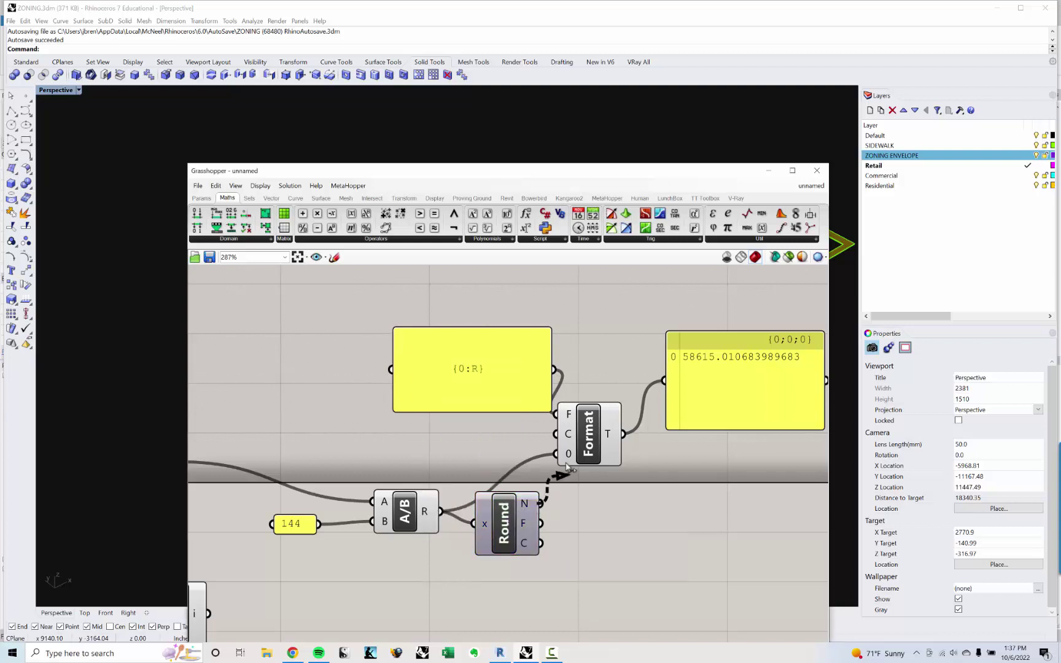
drag(566, 467, 568, 456)
right_drag(467, 524, 424, 530)
Undo the Round-to-Format connection and insert Round between Format's T output and the result Panel, using the Nearest output.
key(ctrl+z)
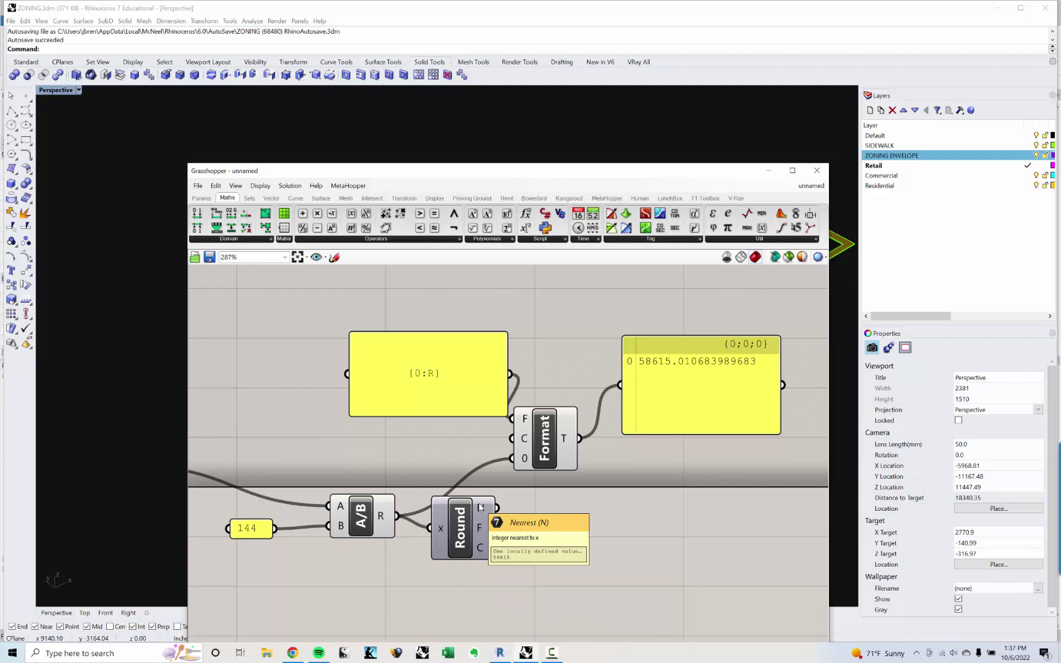
key(ctrl+z)
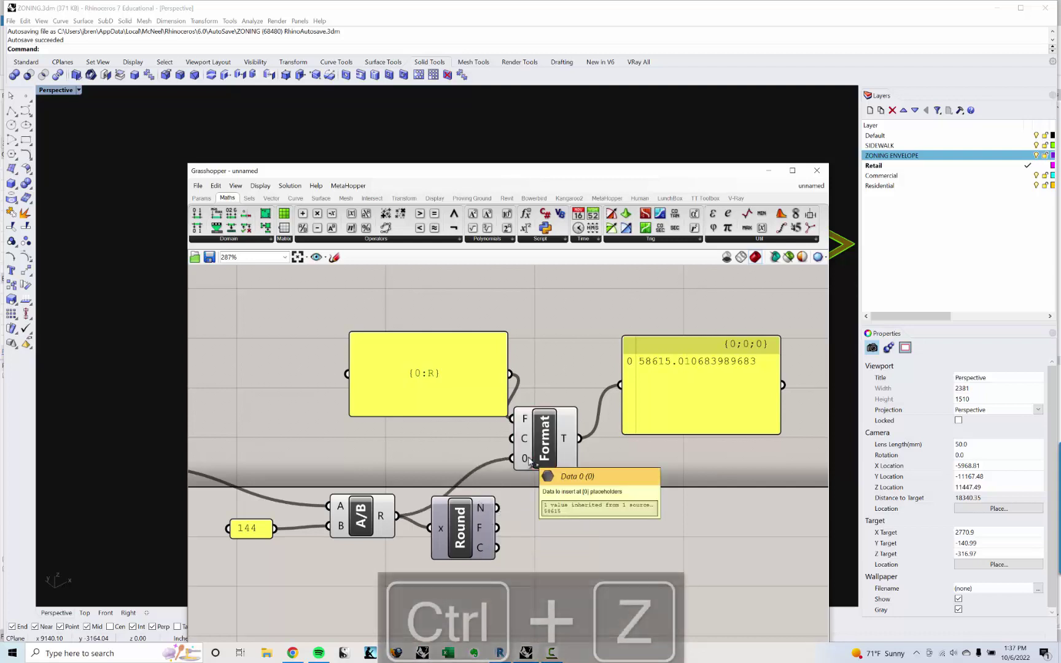
key(ctrl+z)
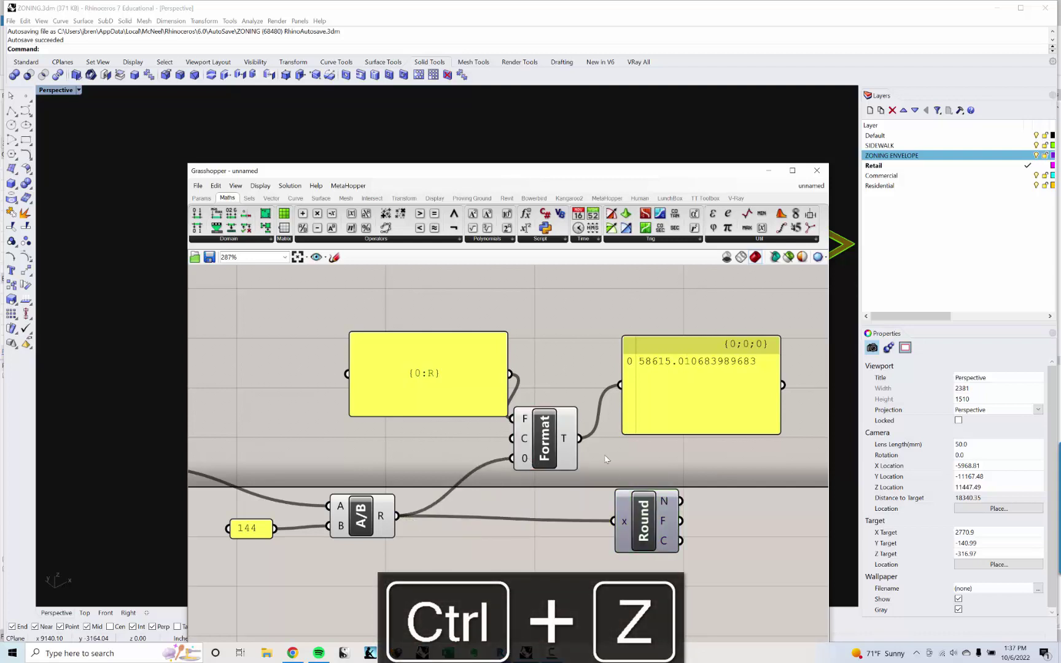
key(ctrl+z)
drag(680, 502, 620, 385)
right_drag(688, 393, 613, 402)
click(737, 433)
key(Delete)
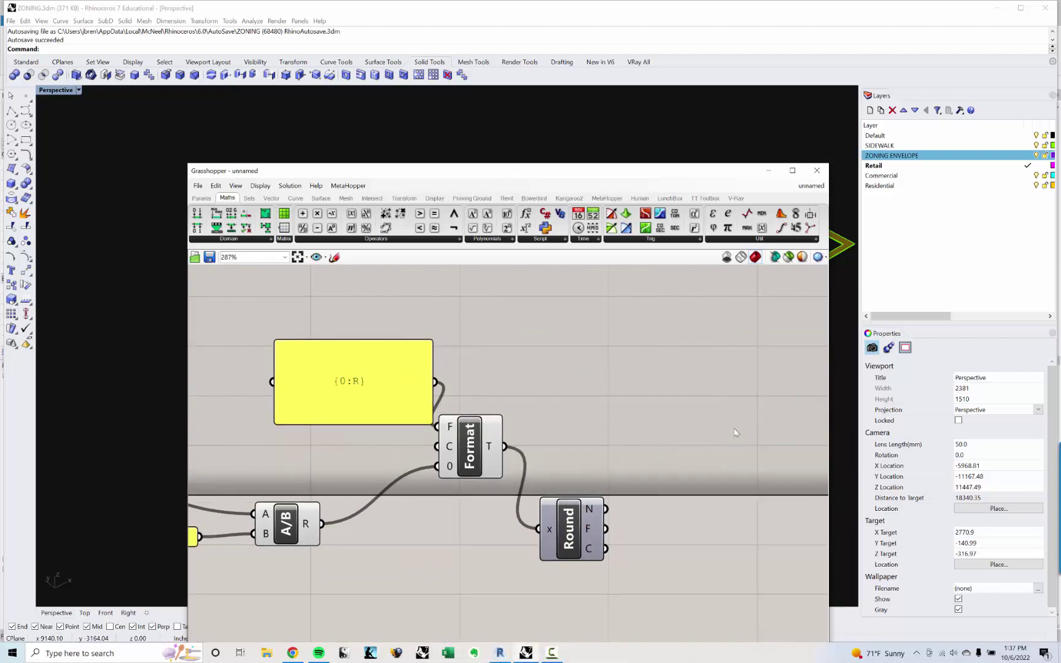
scroll(670, 433, down, 3)
key(ctrl+z)
click(649, 432)
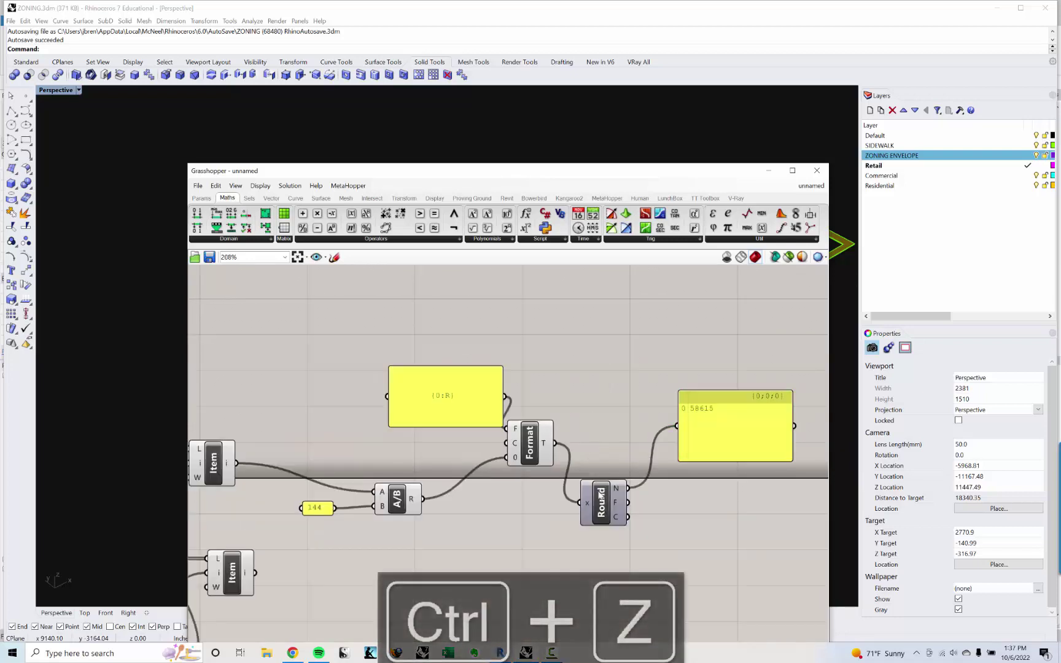
Move the Round component up beside the Format component.
drag(597, 493, 602, 449)
click(571, 403)
click(447, 404)
drag(448, 403, 431, 397)
key(Delete)
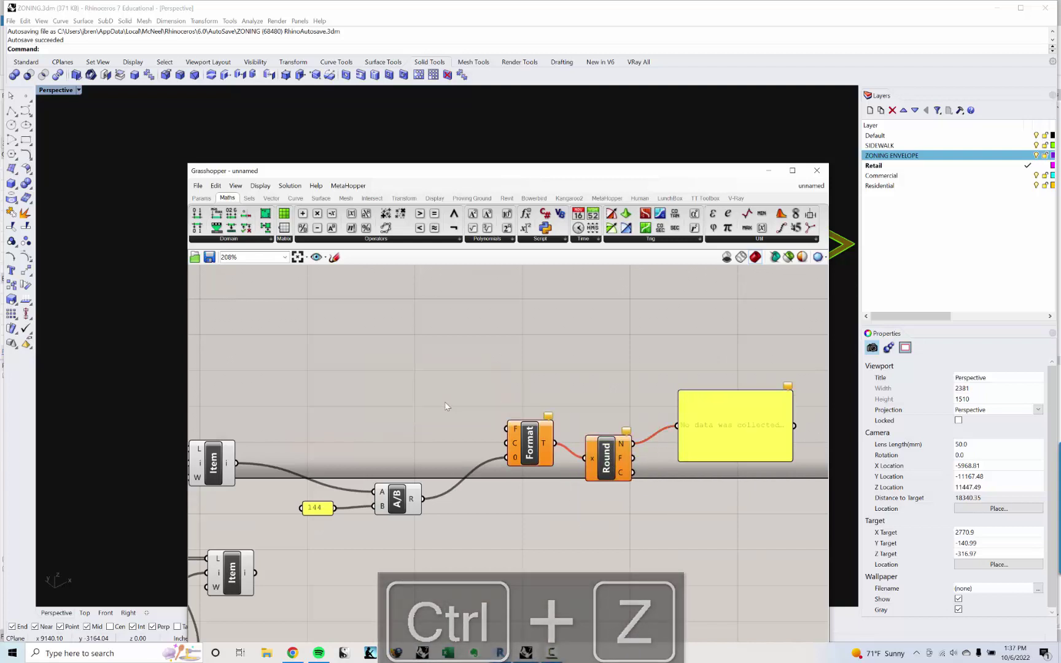
key(ctrl+z)
Move the {0:R} Panel farther away from the Format component's input side.
click(456, 430)
right_drag(462, 417, 523, 404)
drag(496, 393, 466, 401)
click(712, 385)
Name the Panel that shows the rounded area TOTAL RETAIL SF.
right_drag(756, 413, 578, 418)
scroll(578, 416, up, 2)
click(615, 415)
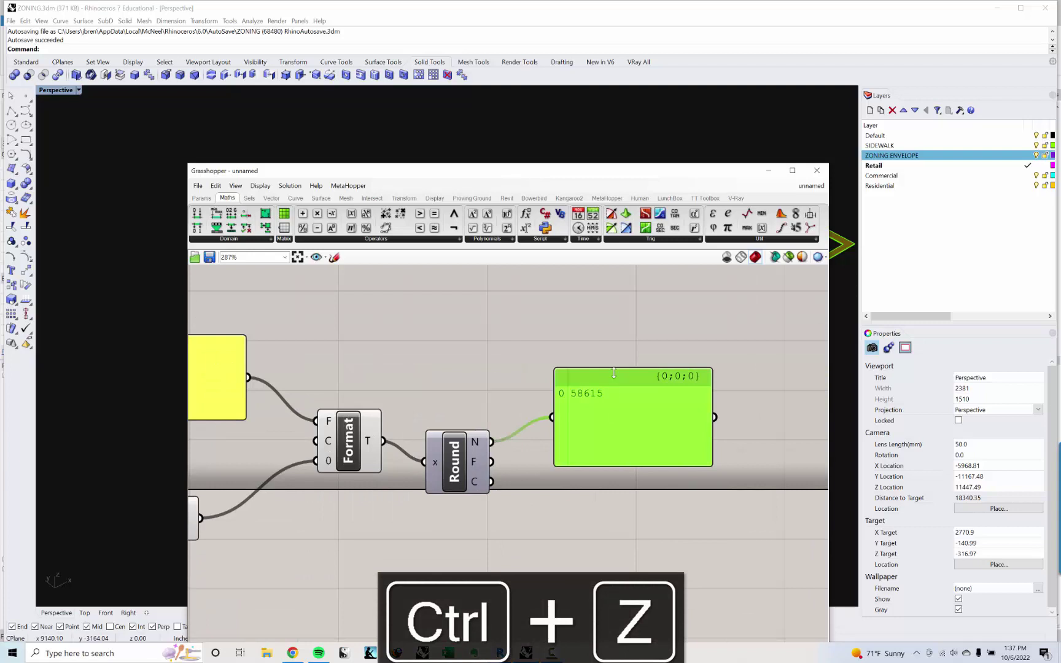
scroll(614, 373, up, 1)
right_click(611, 374)
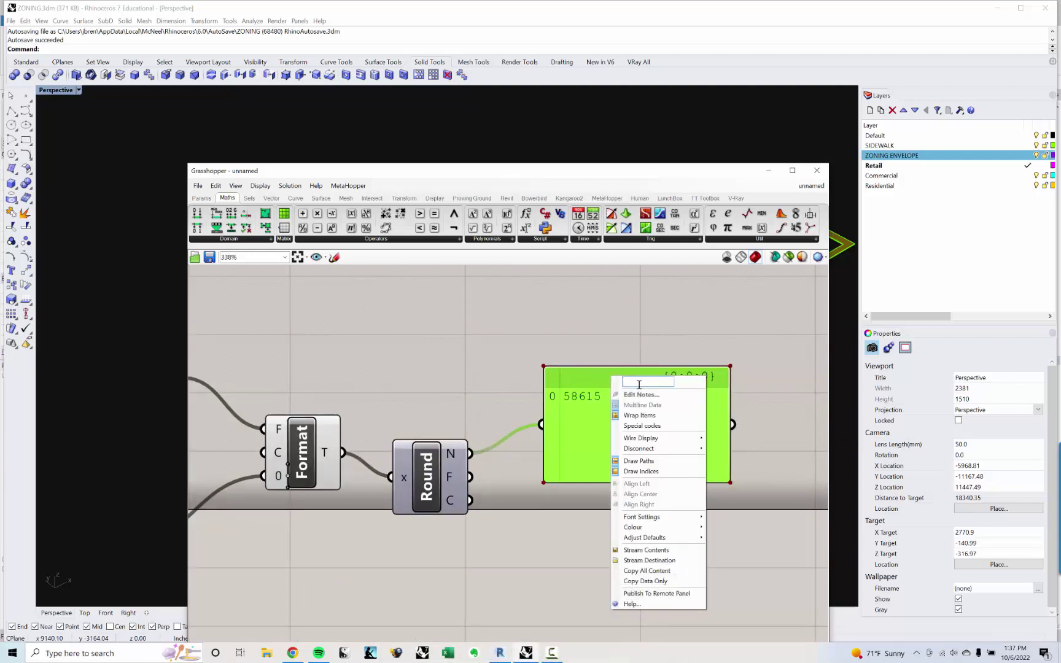
text(RETAIL SF)
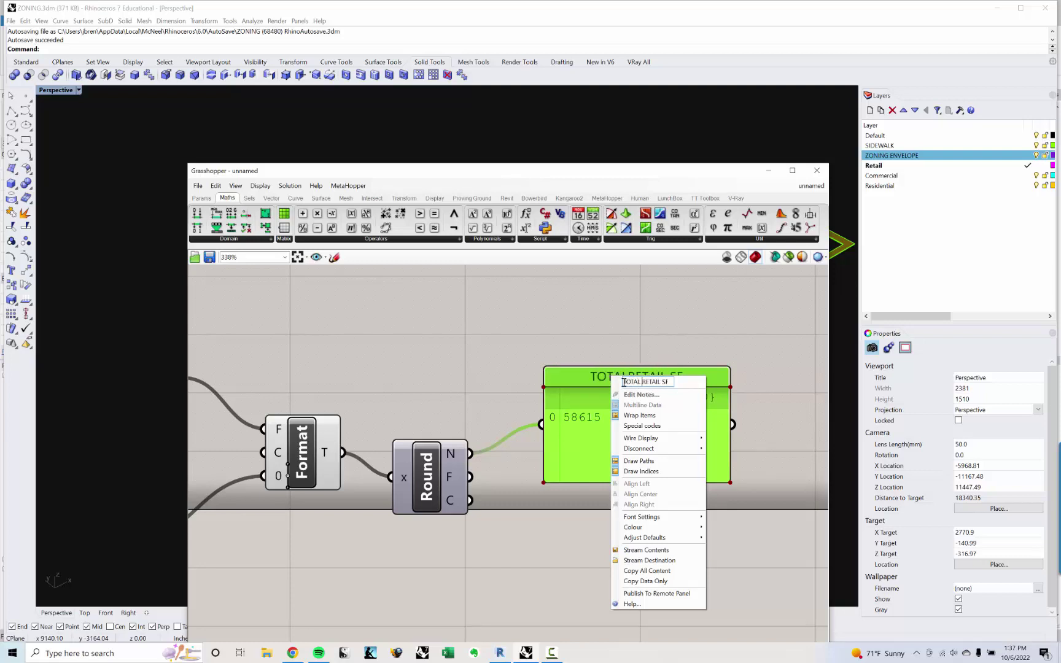
click(645, 332)
Review the rounded retail area and trace its chain back through the Division and Item components.
scroll(644, 337, down, 3)
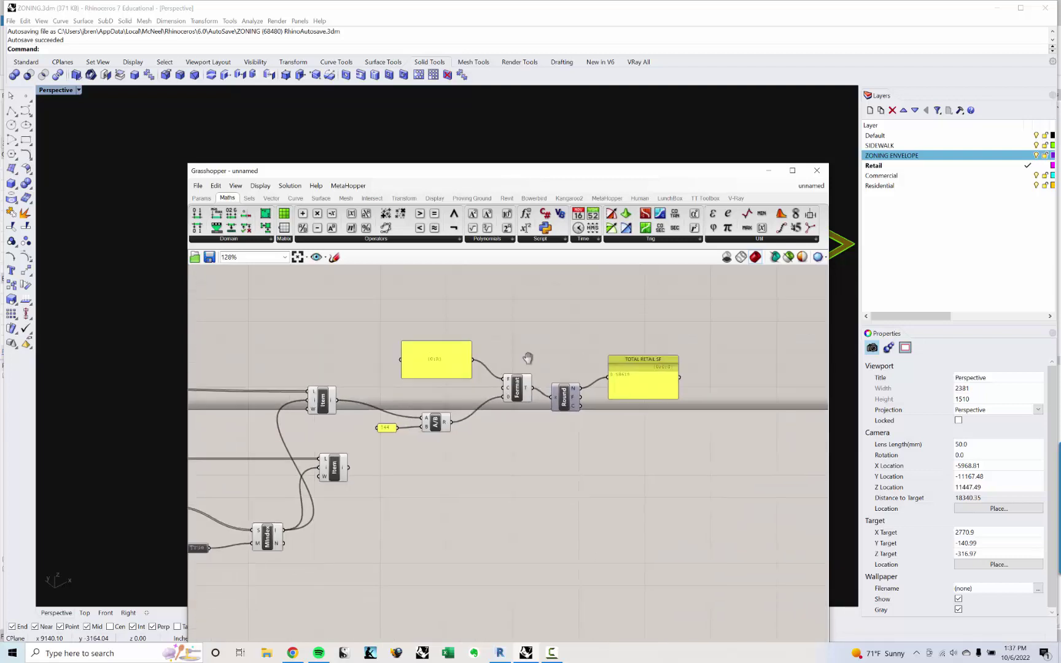
scroll(528, 357, up, 3)
scroll(509, 364, down, 3)
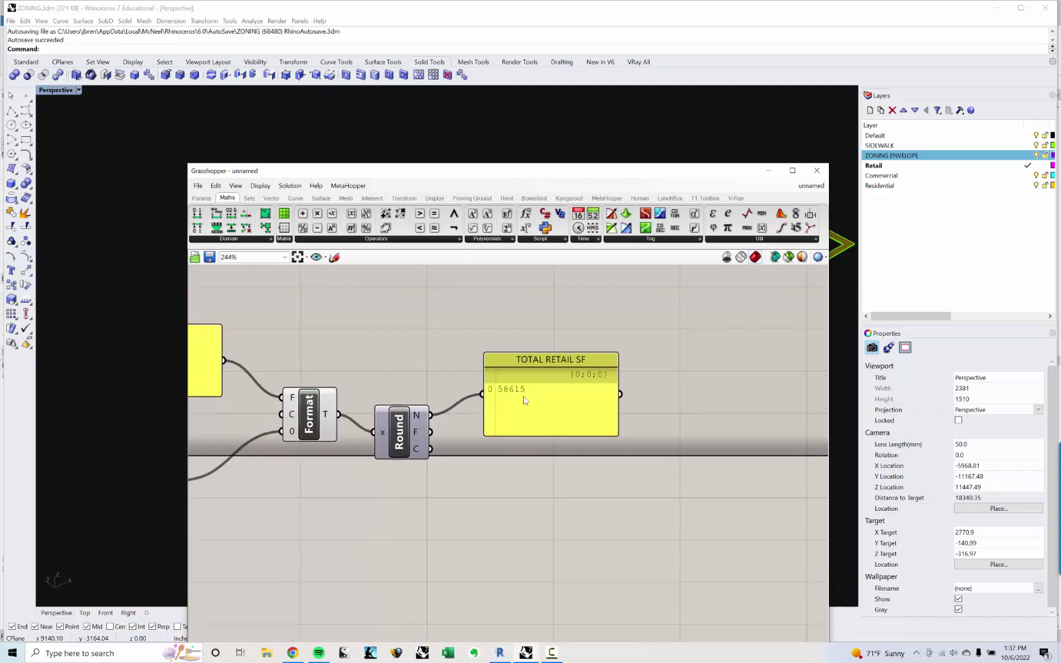
scroll(457, 449, up, 2)
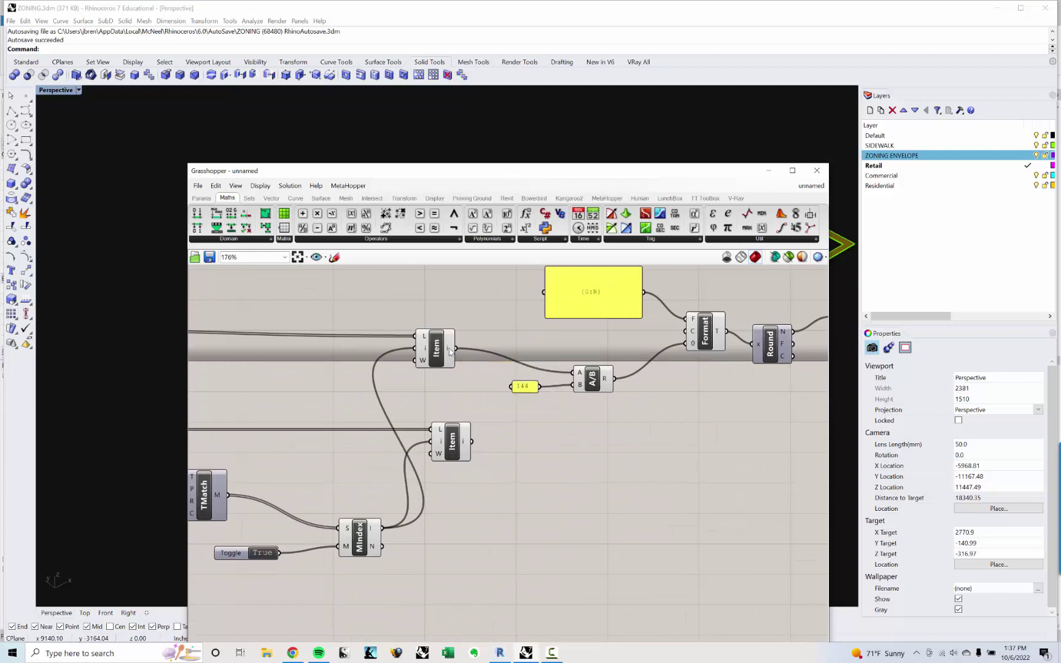
mouse_move(449, 350)
scroll(489, 409, down, 4)
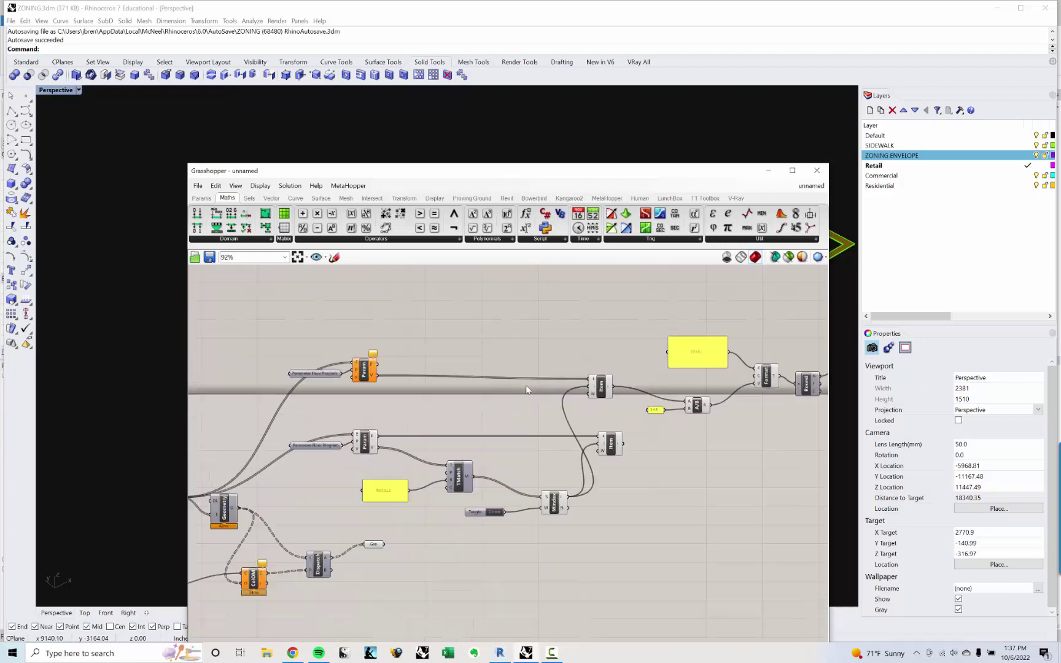
scroll(423, 492, up, 3)
Move the output Geo parameter near Dispatch and shift the category filter, Elements, Geometry, collision and Dispatch group down from the parameter branches.
drag(401, 495, 391, 517)
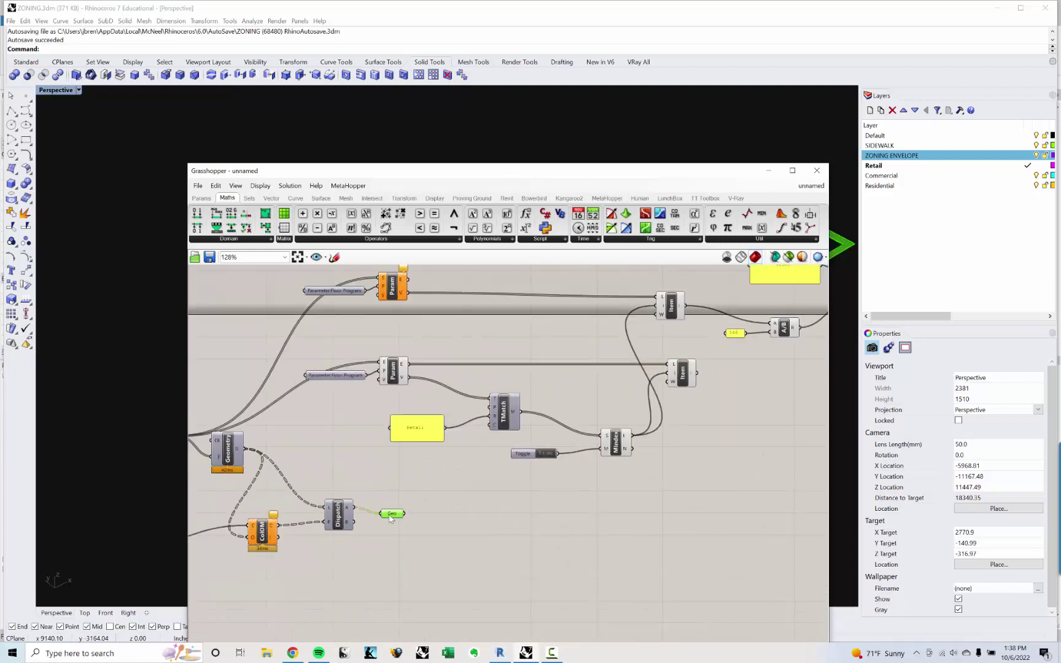
scroll(447, 395, down, 3)
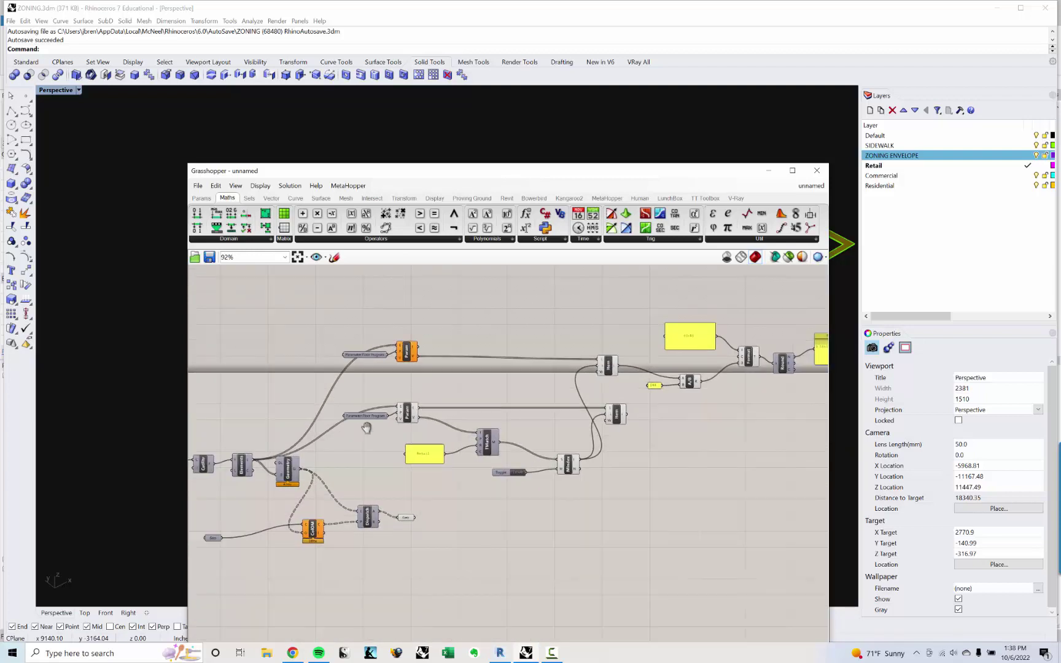
right_drag(390, 454, 794, 357)
scroll(793, 358, up, 2)
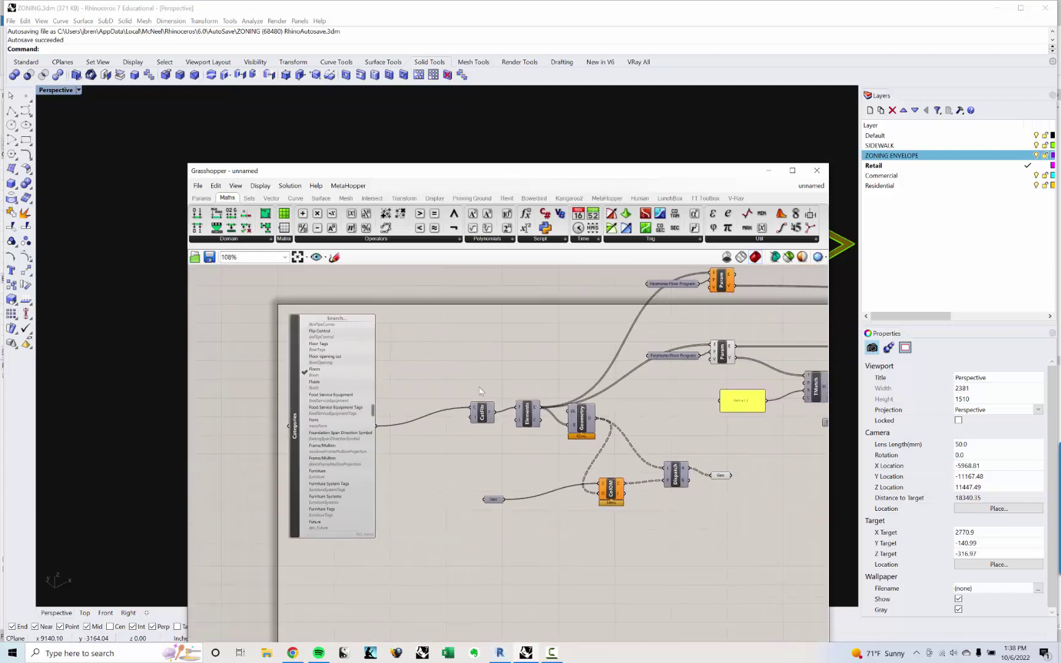
drag(438, 384, 693, 532)
mouse_move(685, 479)
mouse_down()
mouse_move(625, 545)
mouse_move(677, 478)
mouse_up()
drag(434, 393, 694, 558)
shift+click(722, 479)
right_drag(694, 558, 676, 519)
click(491, 504)
scroll(424, 450, up, 5)
Tighten the layout by moving the category filter, Geometry, collision, Dispatch and output Geo components closer together.
drag(423, 450, 443, 442)
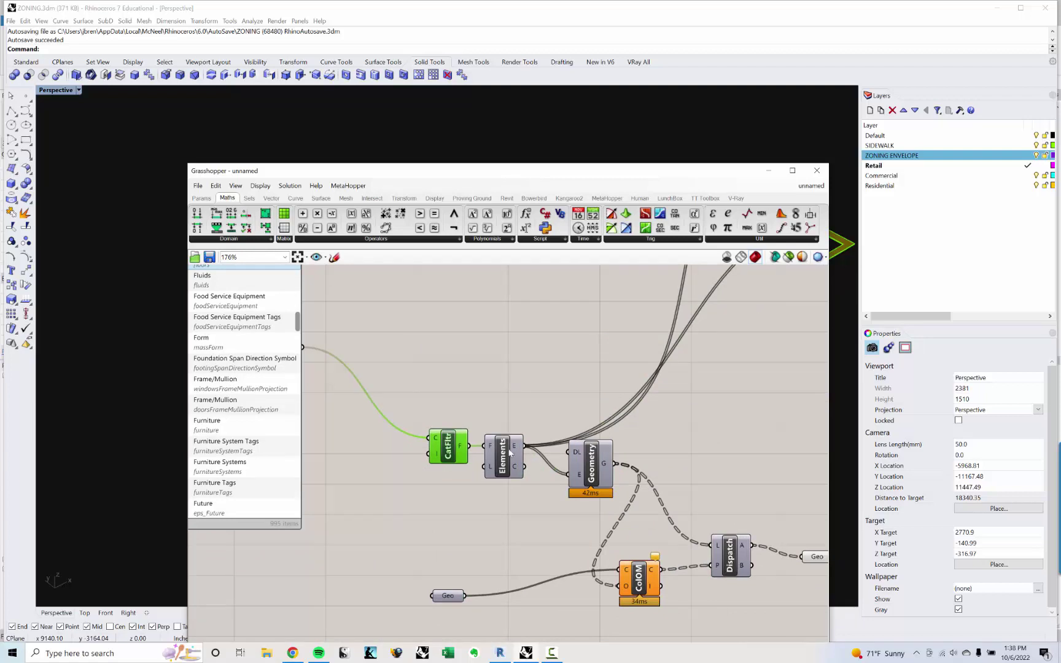
mouse_move(589, 473)
mouse_down()
mouse_move(564, 450)
mouse_move(577, 475)
mouse_up()
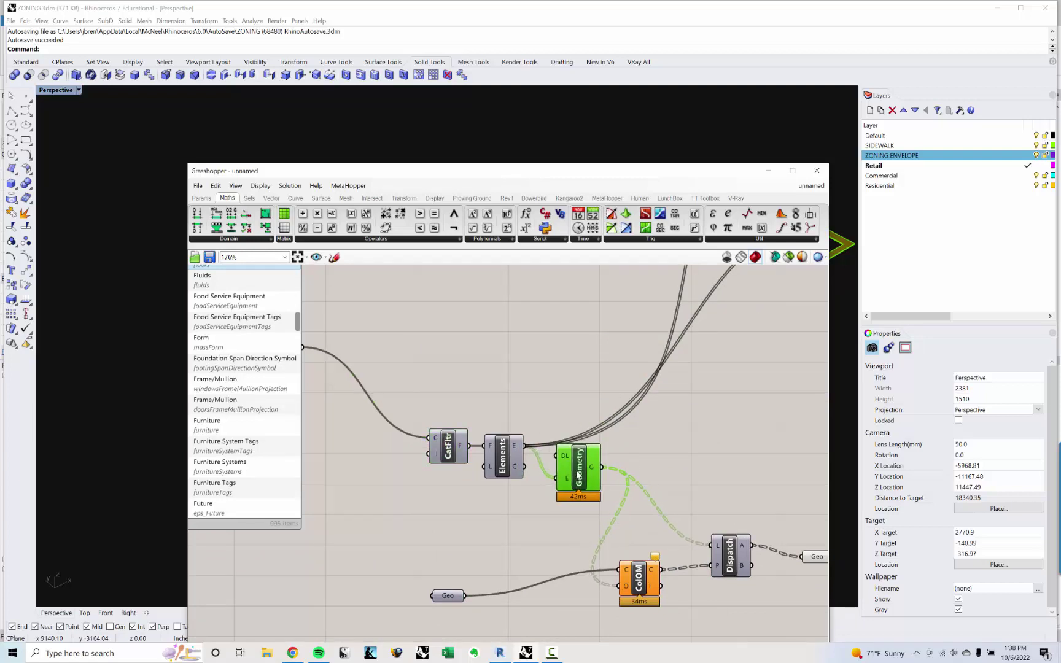
right_drag(642, 581, 603, 550)
drag(603, 551, 600, 520)
drag(691, 526, 666, 494)
click(779, 536)
drag(779, 528, 730, 487)
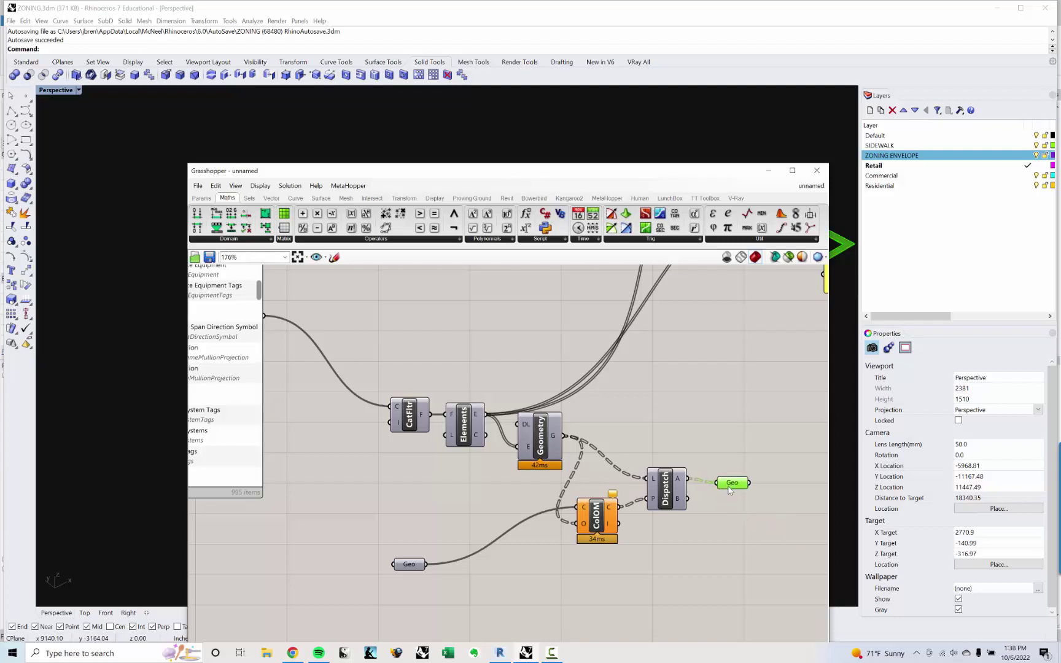
click(361, 495)
Move the input Geo parameter closer to the collision component and rename it Geo:ZONING ENVELOPE.
drag(408, 568, 472, 547)
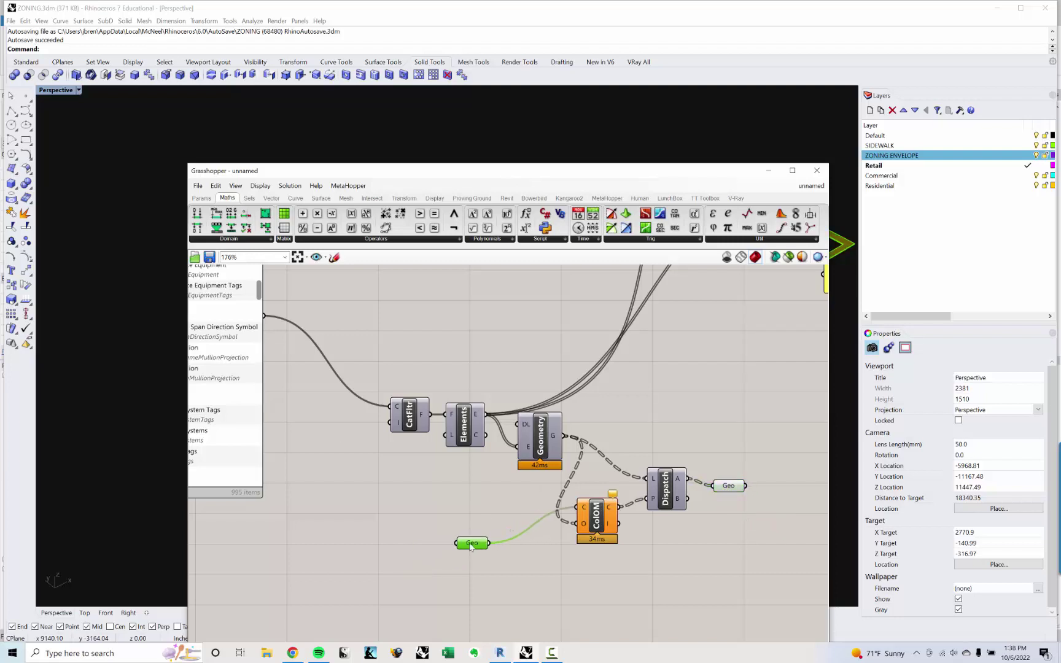
scroll(472, 546, up, 3)
right_click(472, 544)
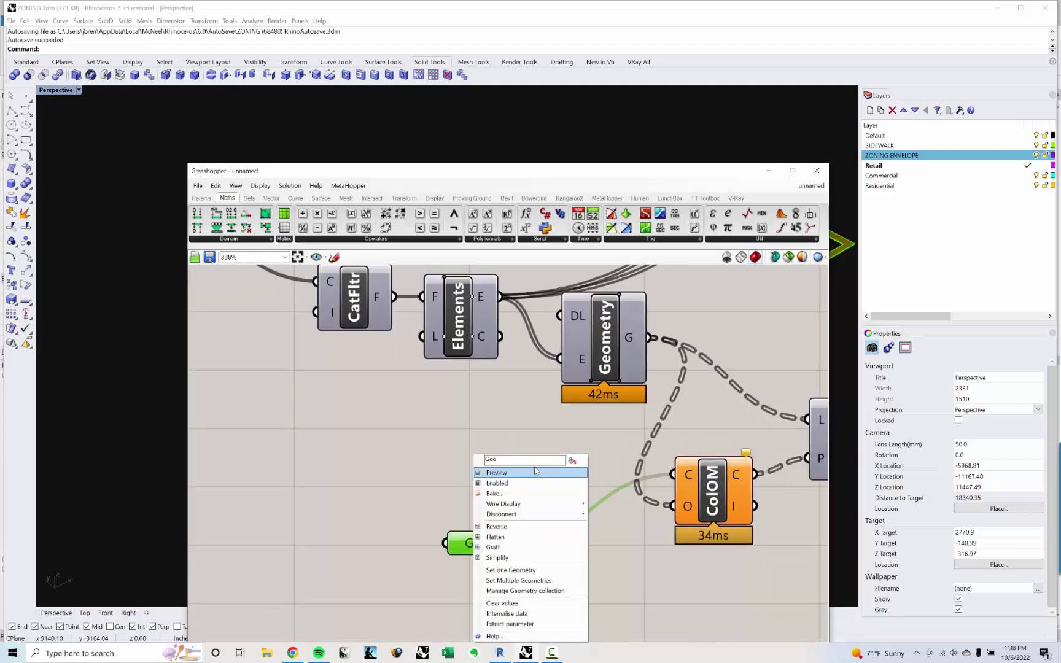
text(:ZON)
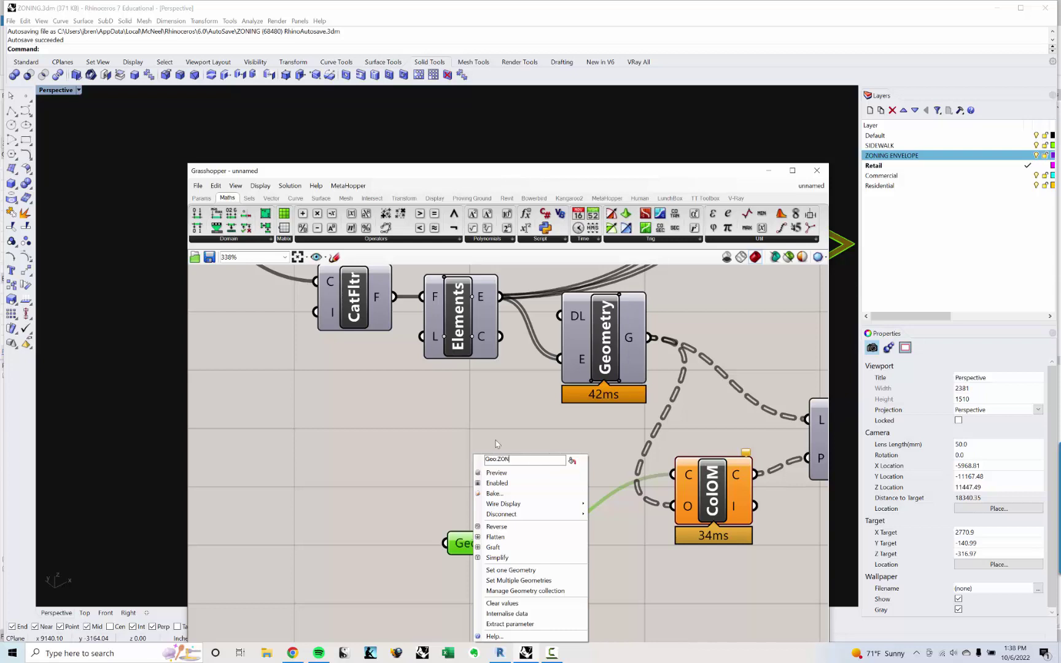
text(ING ENVELOP)
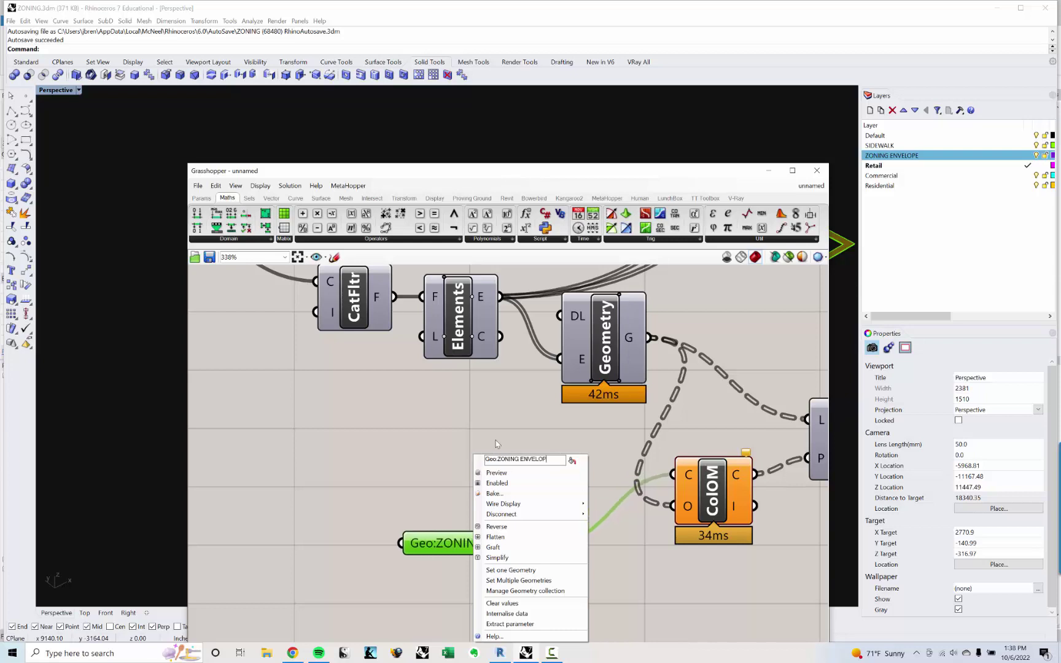
text(E)
click(475, 411)
scroll(489, 522, down, 2)
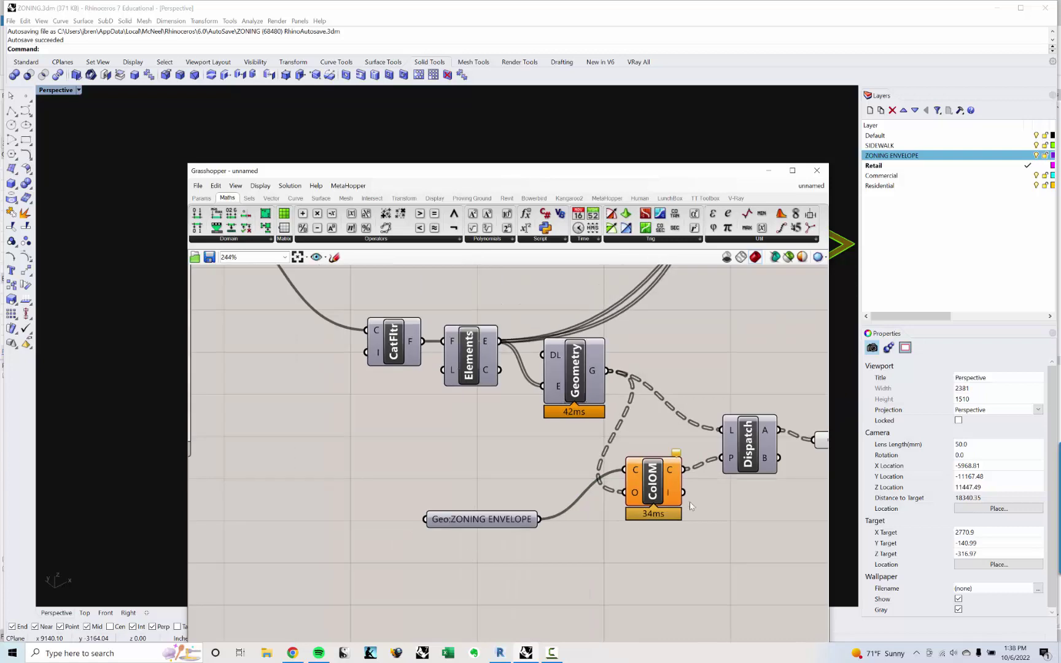
Rename the Geo parameter on Dispatch's A output to Geo: NON-COMPLIANT FLOORS.
right_drag(692, 506, 398, 509)
click(578, 443)
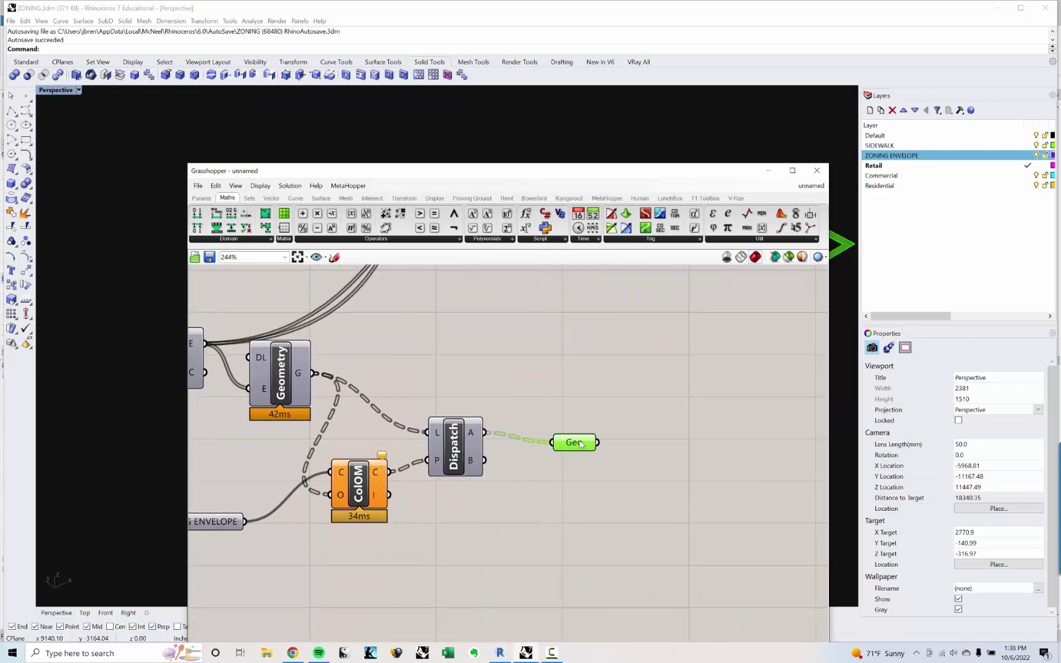
right_click(581, 443)
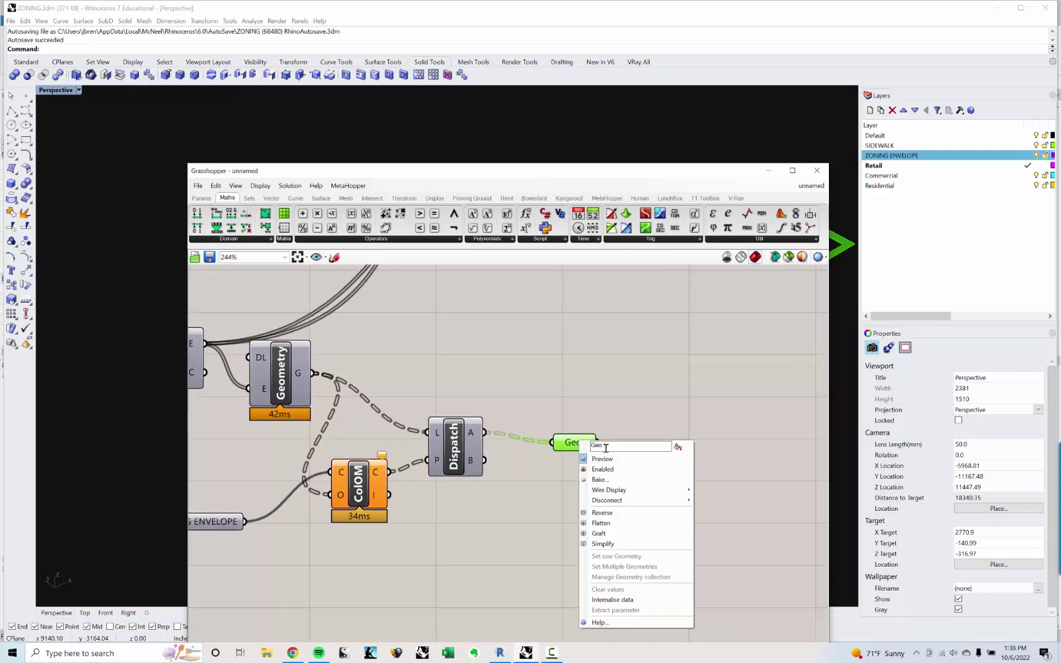
text(: NON-COM)
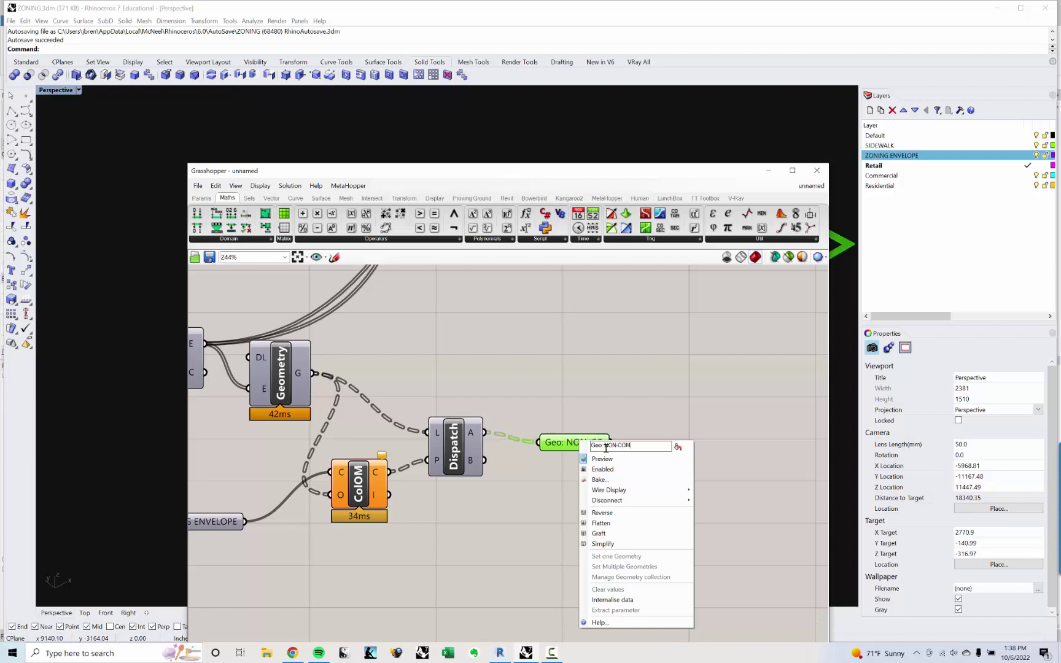
text(PLIANT FLOOR)
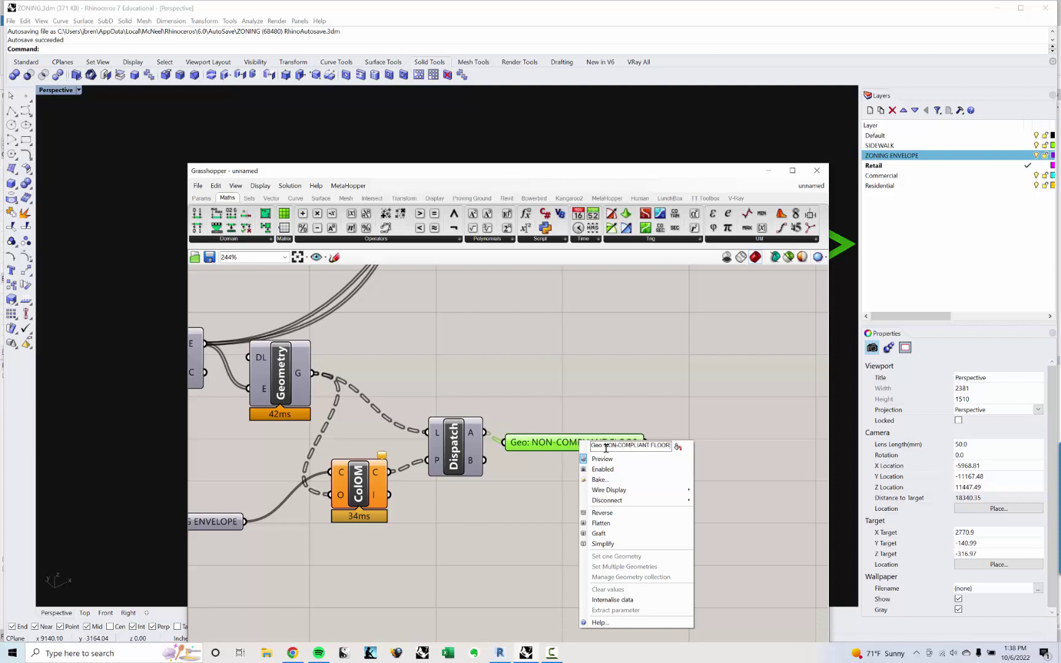
text(S)
key(Return)
Move the category filter, Elements and Geometry components up into a row above the collision and Dispatch components.
scroll(559, 374, down, 5)
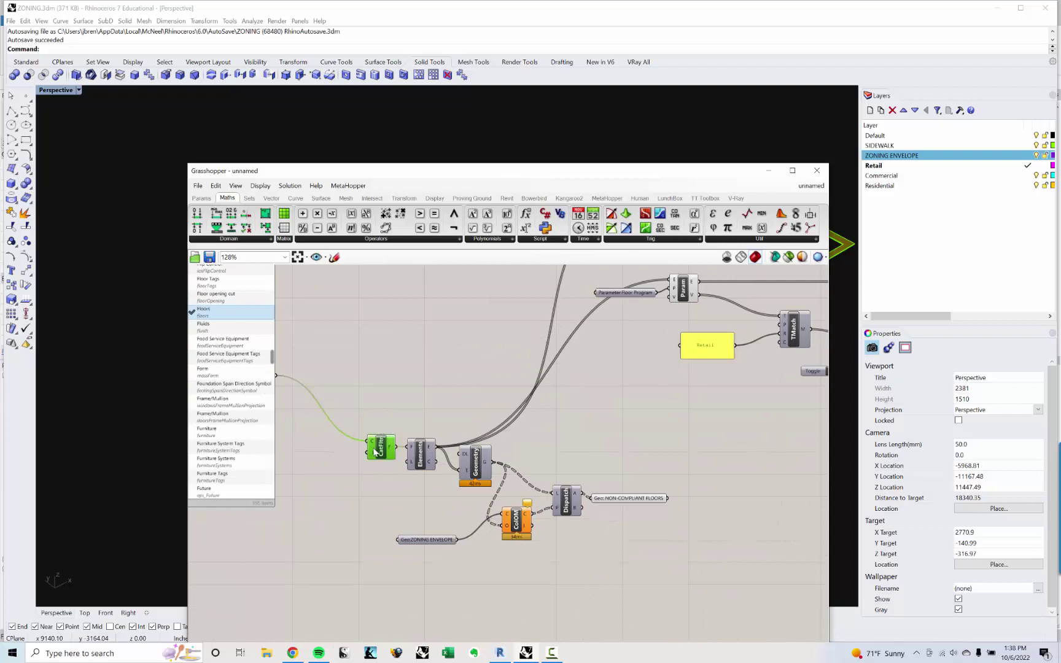
drag(375, 452, 379, 408)
drag(421, 458, 428, 405)
drag(468, 458, 485, 396)
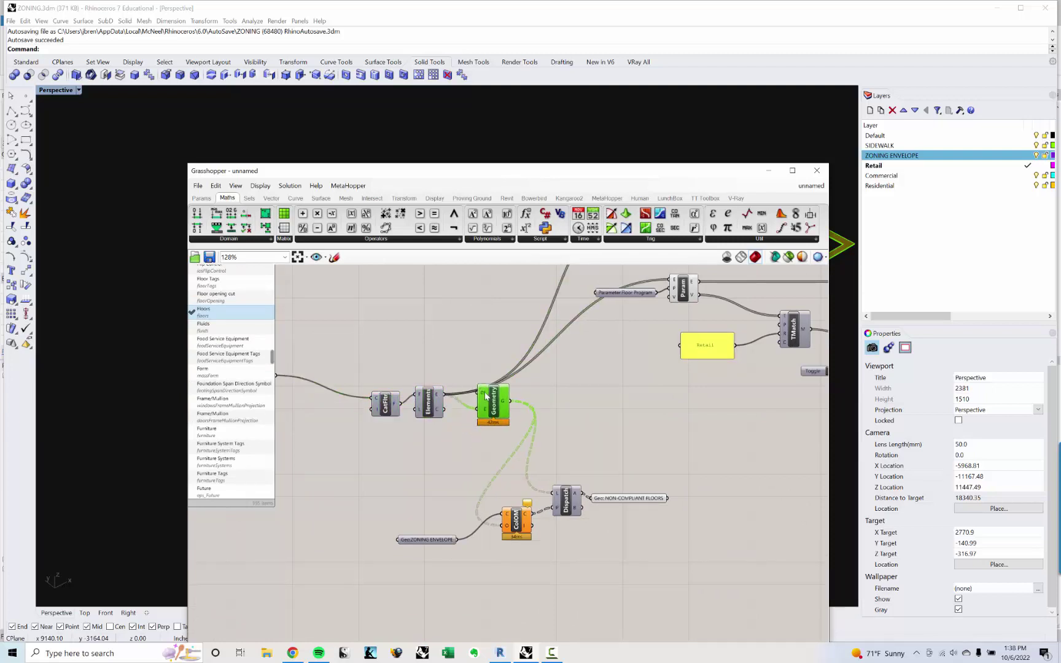
Group the CatFltr, Elements and Geometry components and label the group EXTRACTS FLOOR GEOMETRY.
drag(339, 344, 539, 460)
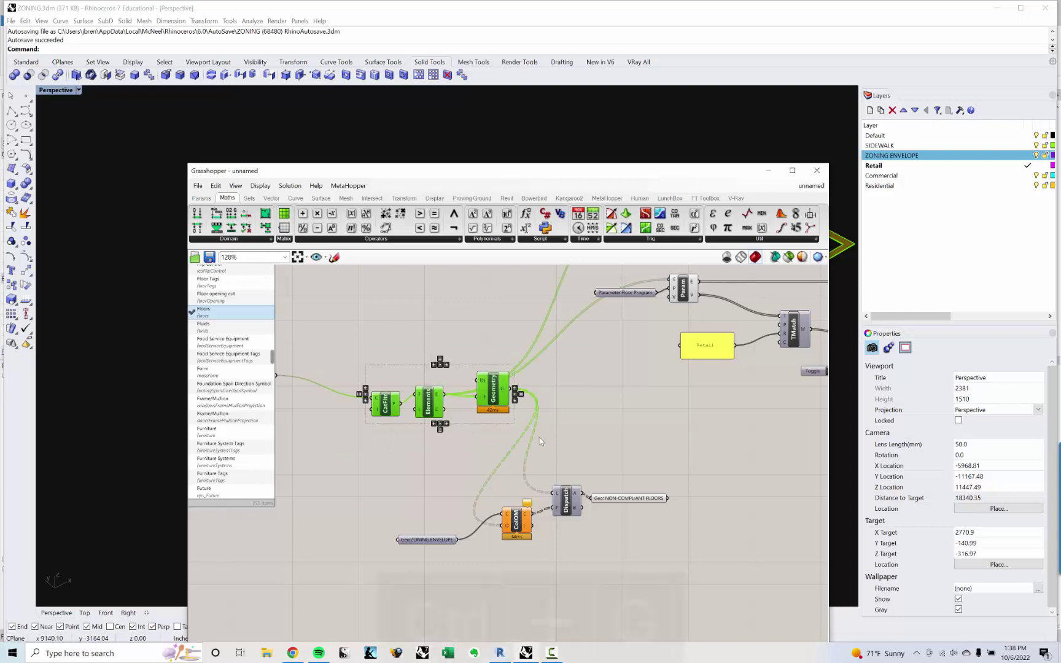
key(ctrl+g)
scroll(513, 418, up, 5)
right_drag(361, 343, 378, 349)
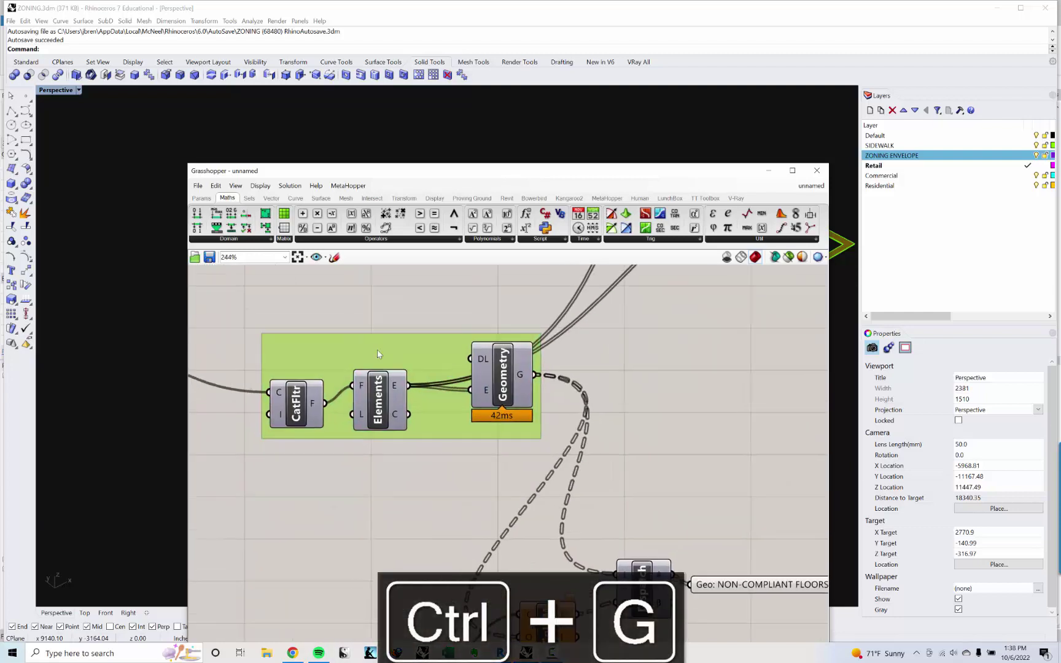
right_click(377, 349)
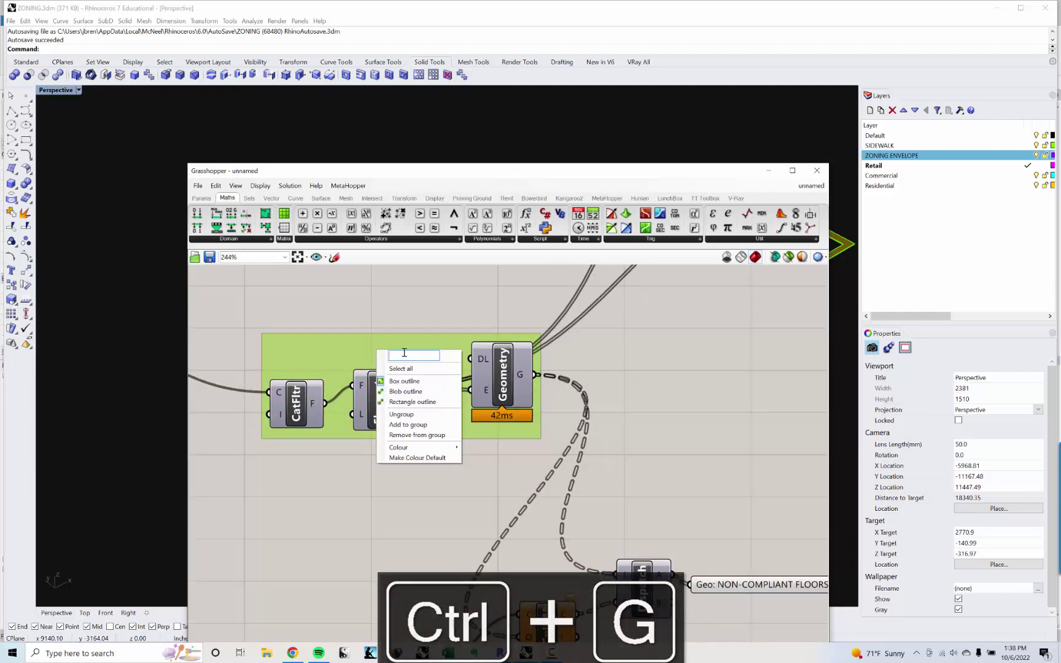
text(EXTRAC)
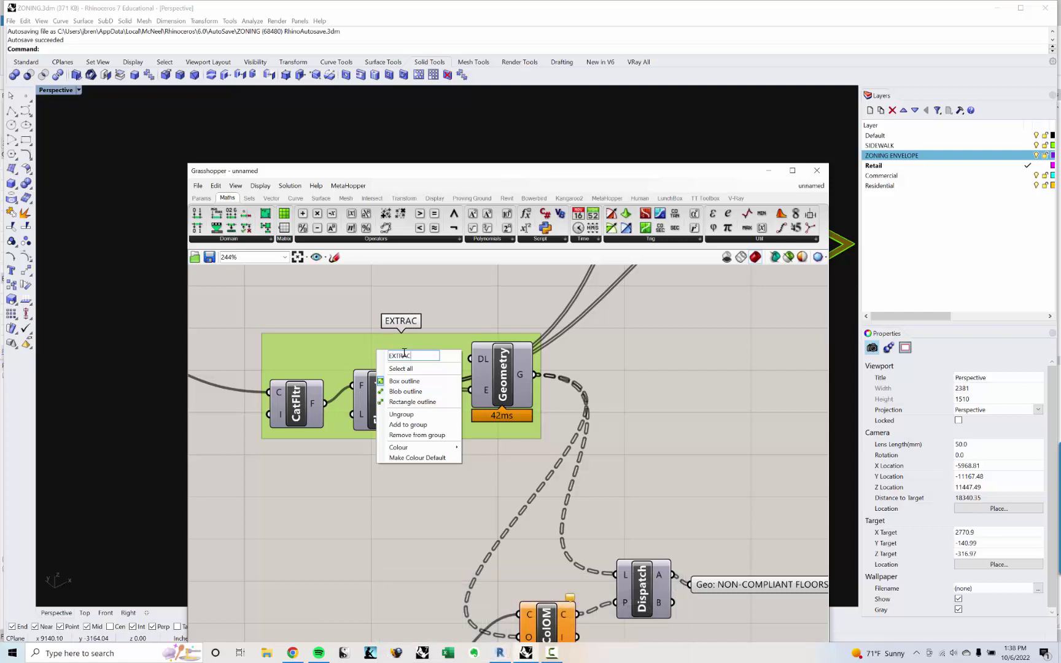
text(TS FLOOR GEOME)
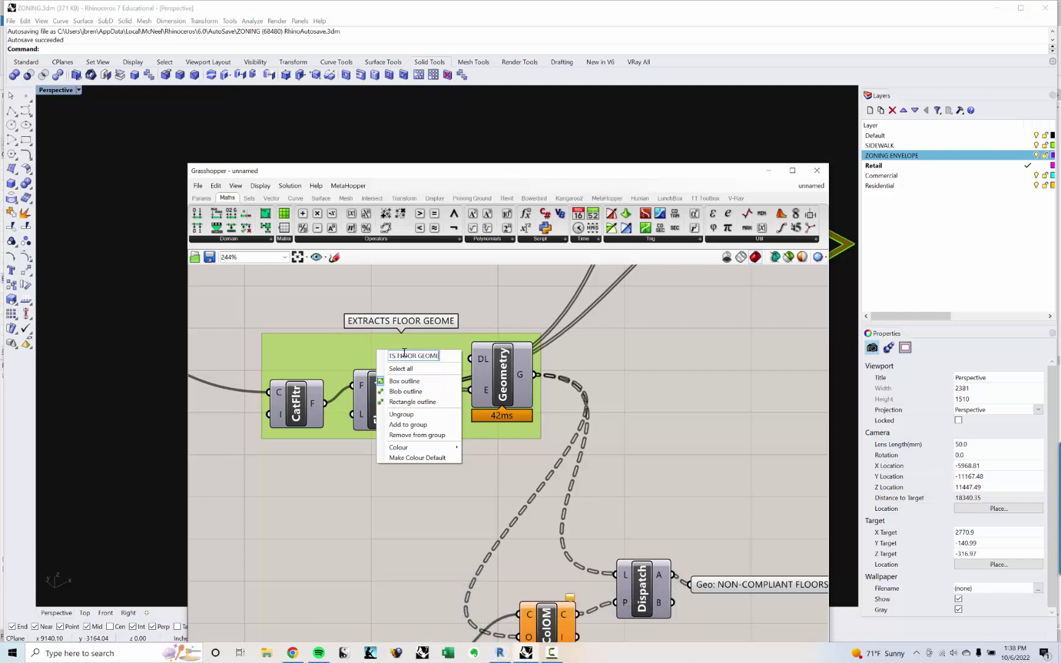
text(TRY)
key(Return)
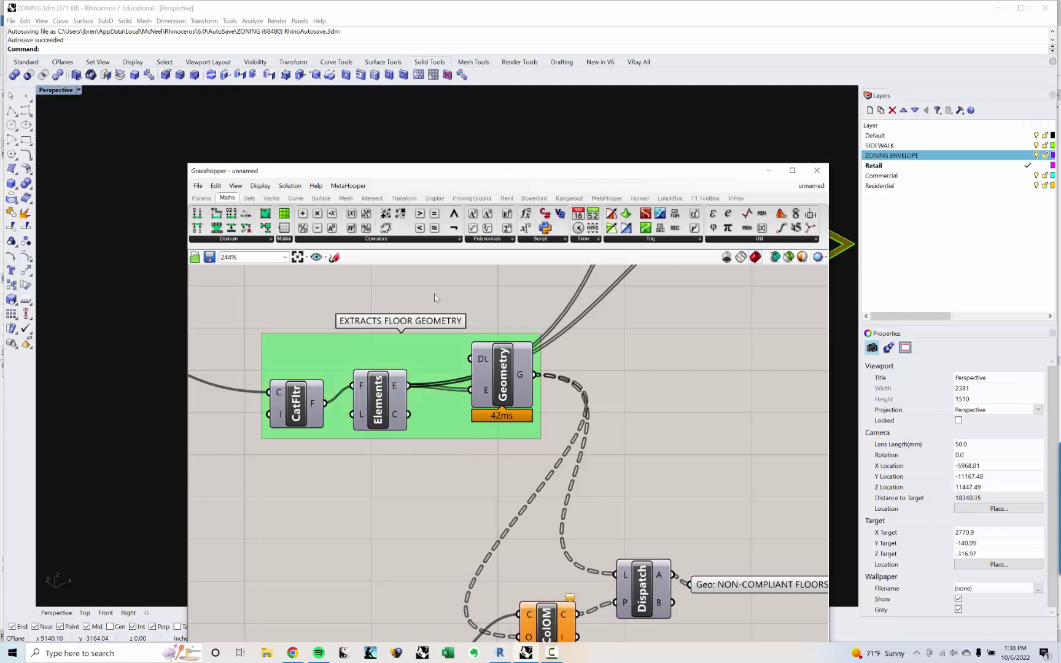
Group the zoning envelope, collision, Dispatch and non-compliant floors components and label the group GRABS NON-COMPLIANT FLOORS.
scroll(430, 299, down, 3)
drag(275, 415, 739, 561)
key(ctrl+g)
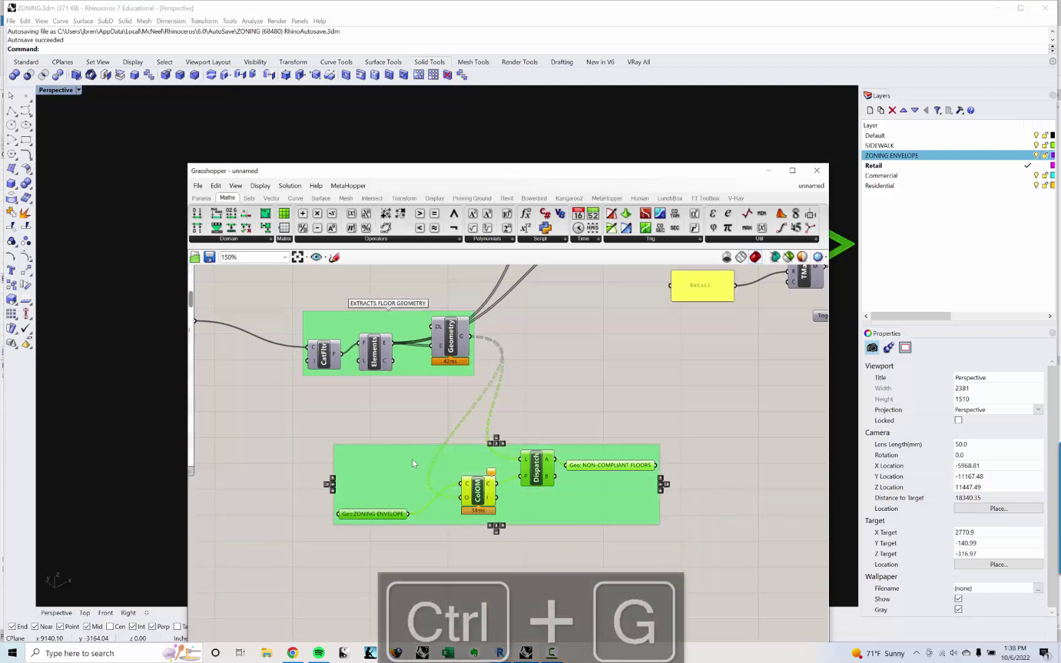
scroll(417, 476, up, 2)
right_click(397, 469)
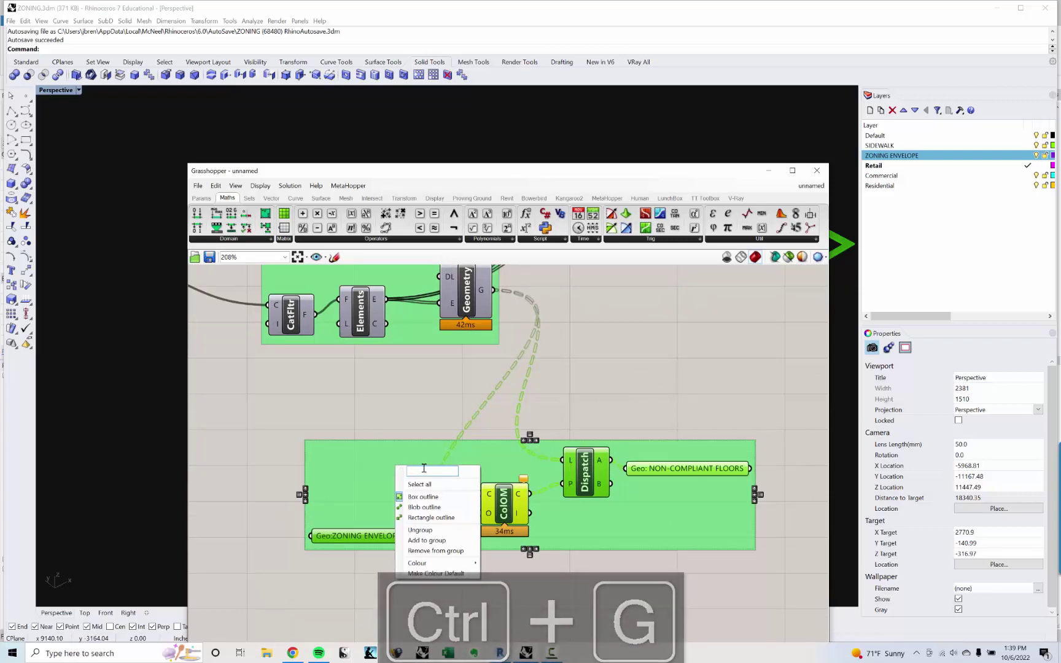
text(GRABS NON-CO)
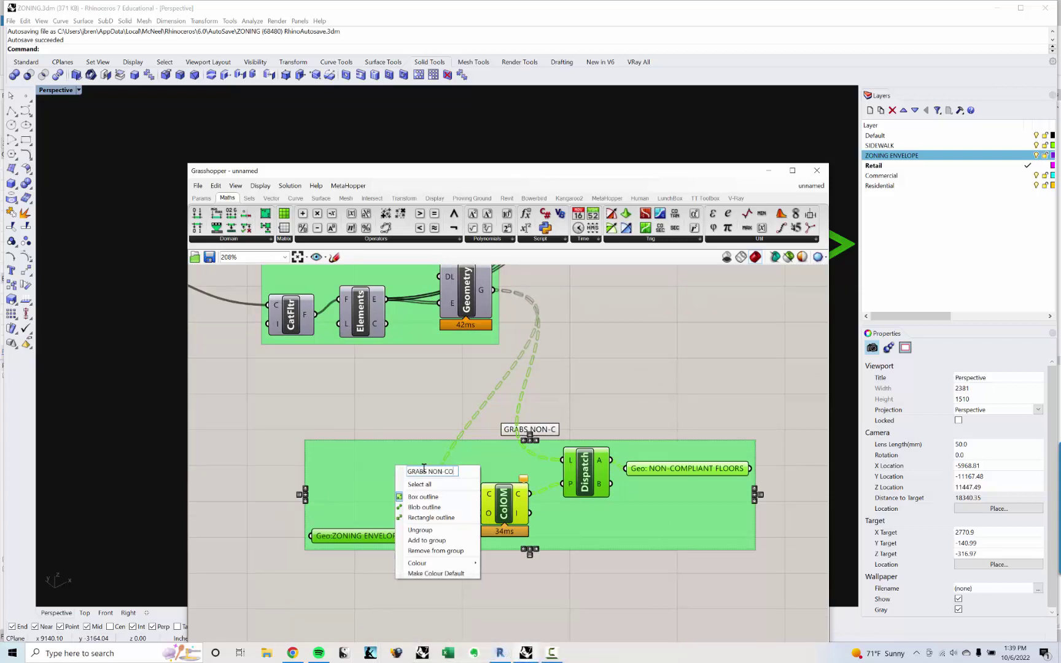
text(MPLIANT FLOORS)
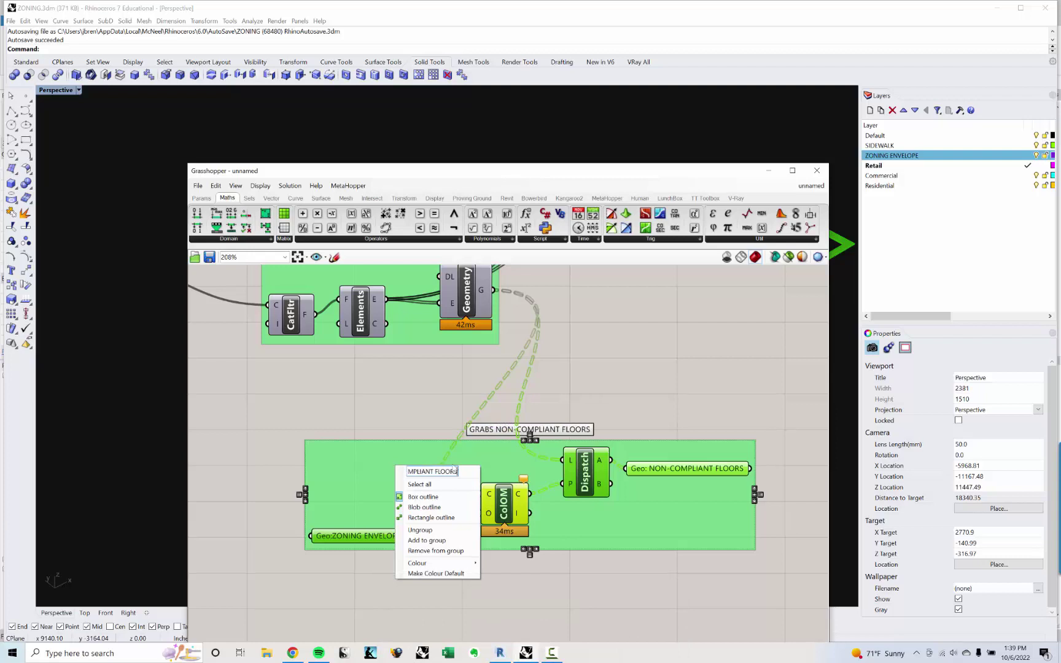
click(600, 398)
Group the retail components from the floor parameters through the square-footage result panel and label the group FINDS RETAIL PROGRAM AND ADDS.
scroll(599, 396, down, 5)
right_drag(578, 406, 431, 558)
scroll(522, 451, up, 2)
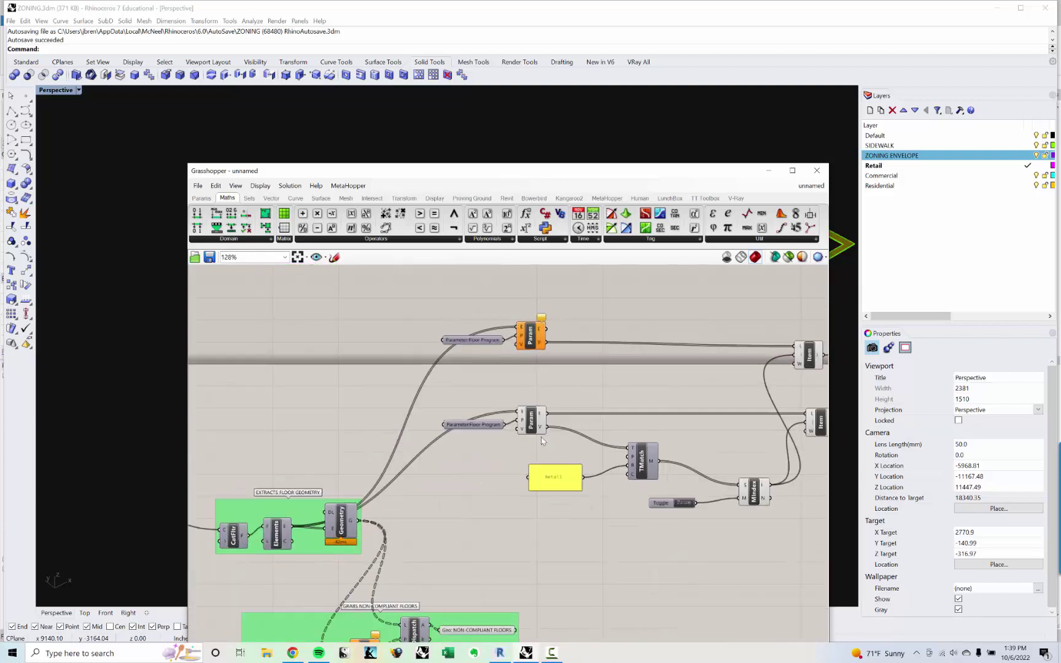
right_drag(712, 397, 544, 407)
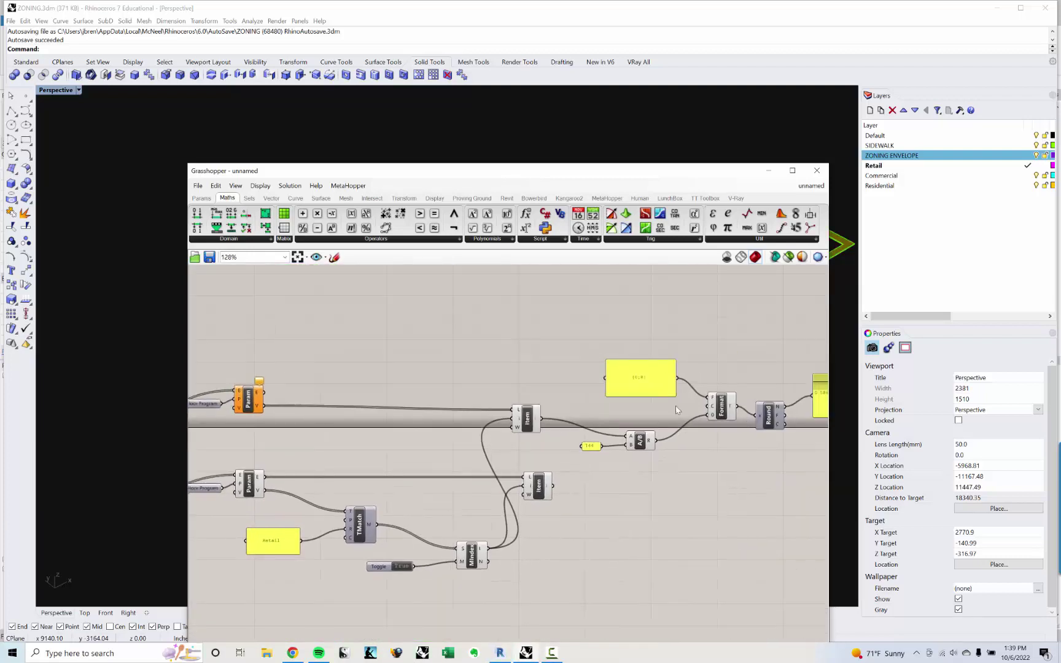
scroll(568, 396, down, 3)
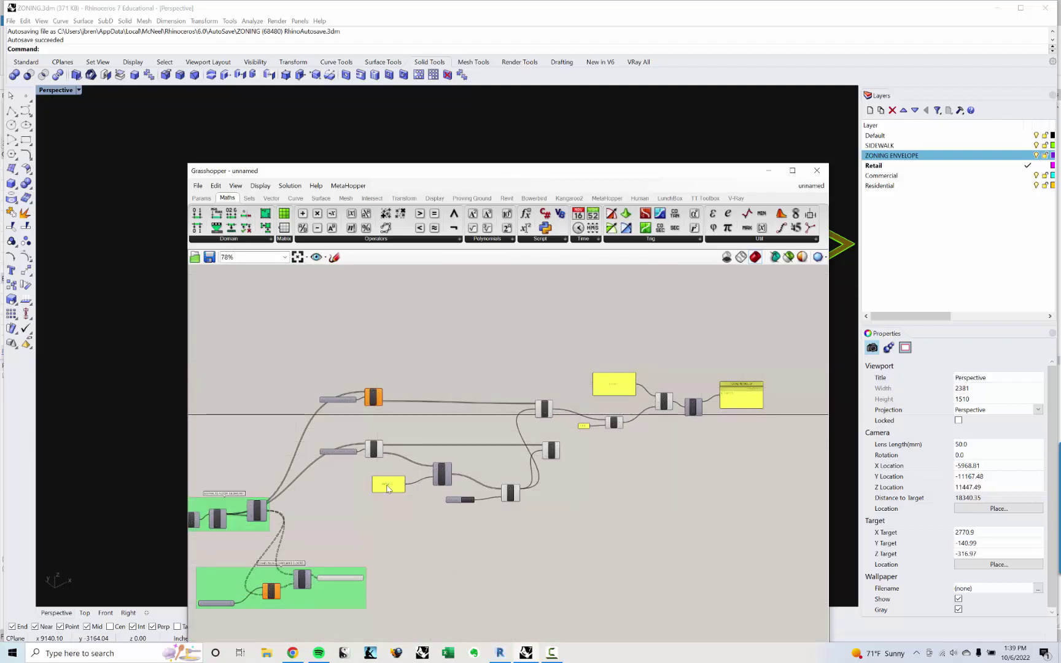
drag(387, 489, 385, 493)
drag(301, 347, 803, 537)
key(ctrl+g)
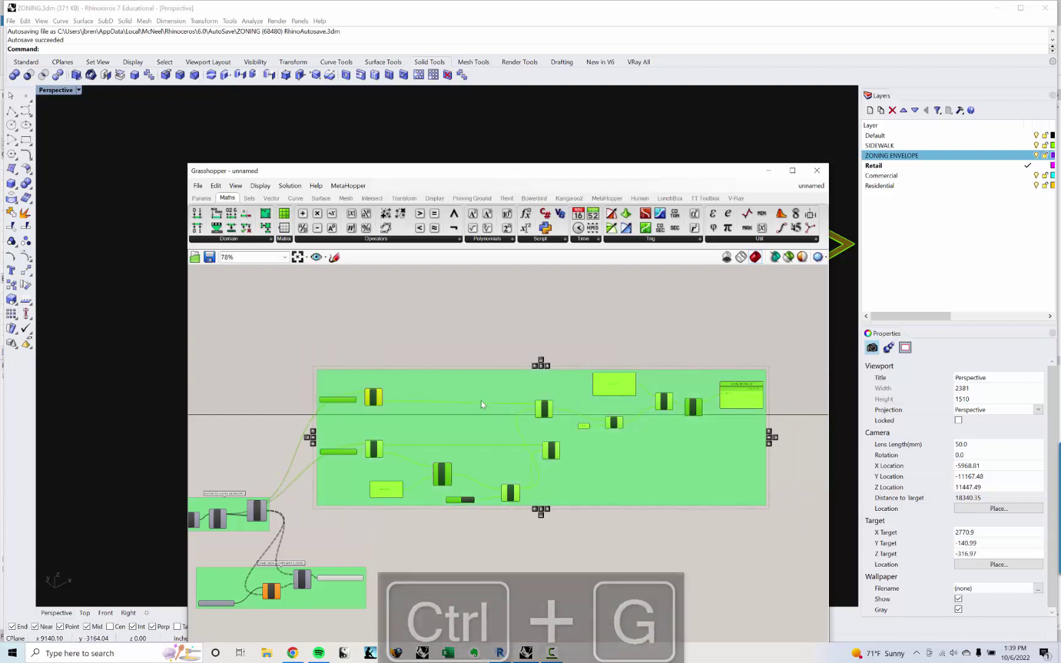
scroll(478, 394, up, 2)
right_click(436, 369)
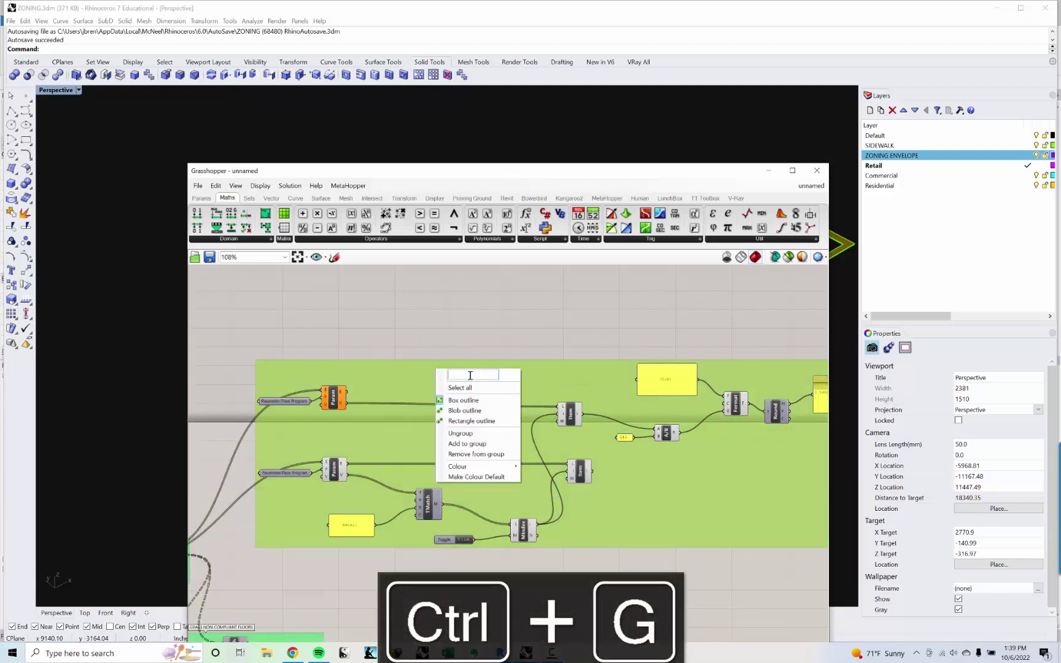
text(FINDS RETAIL PROGRAM AND ADDS)
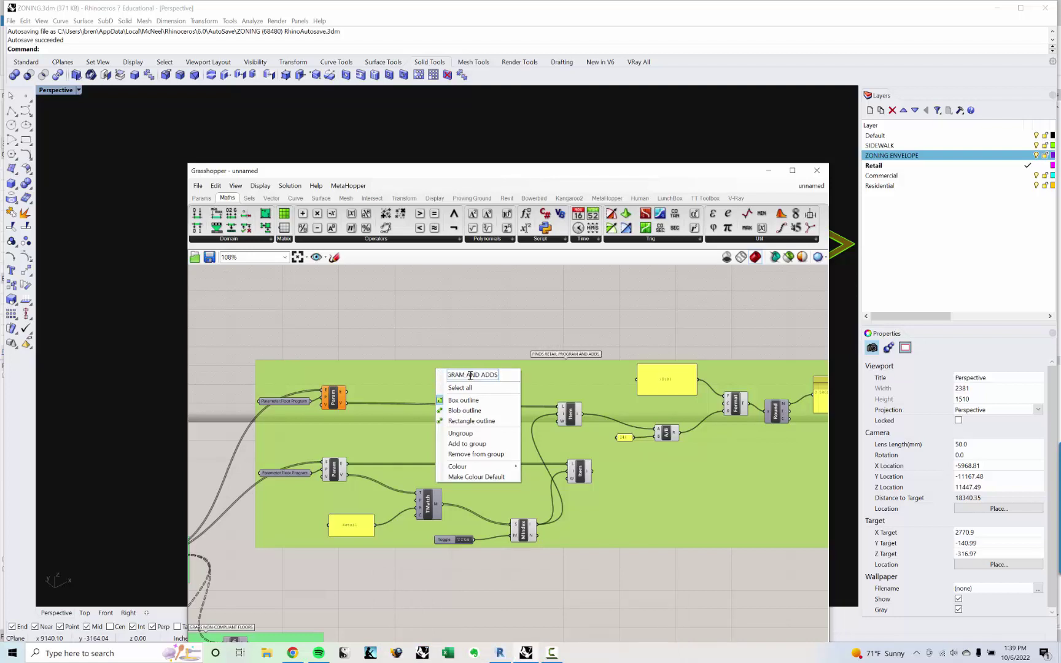
Change the retail group's label to FINDS RETAIL PROGRAM FROM REVIT AND ADDS SQUARE FOOTAGES.
scroll(560, 370, up, 3)
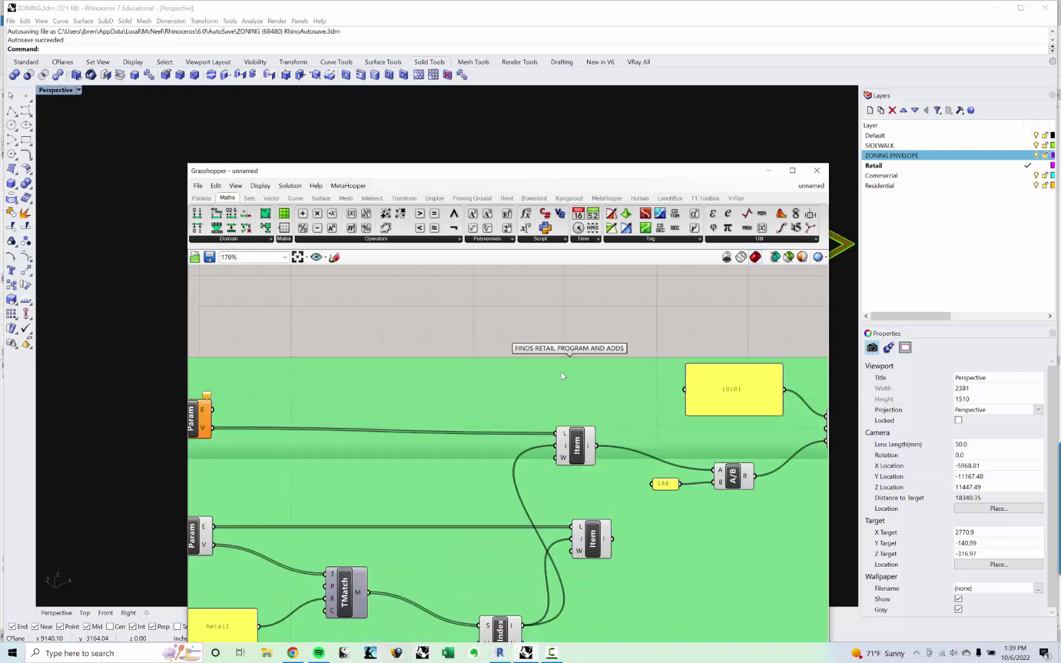
key(ctrl+a)
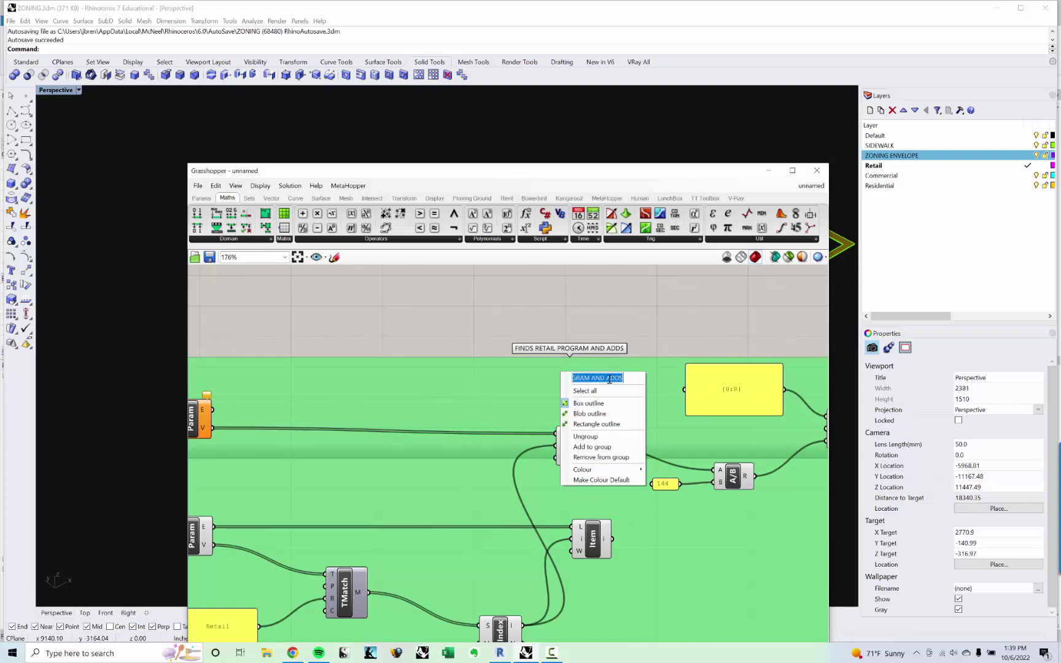
text(FROM REVIT AND)
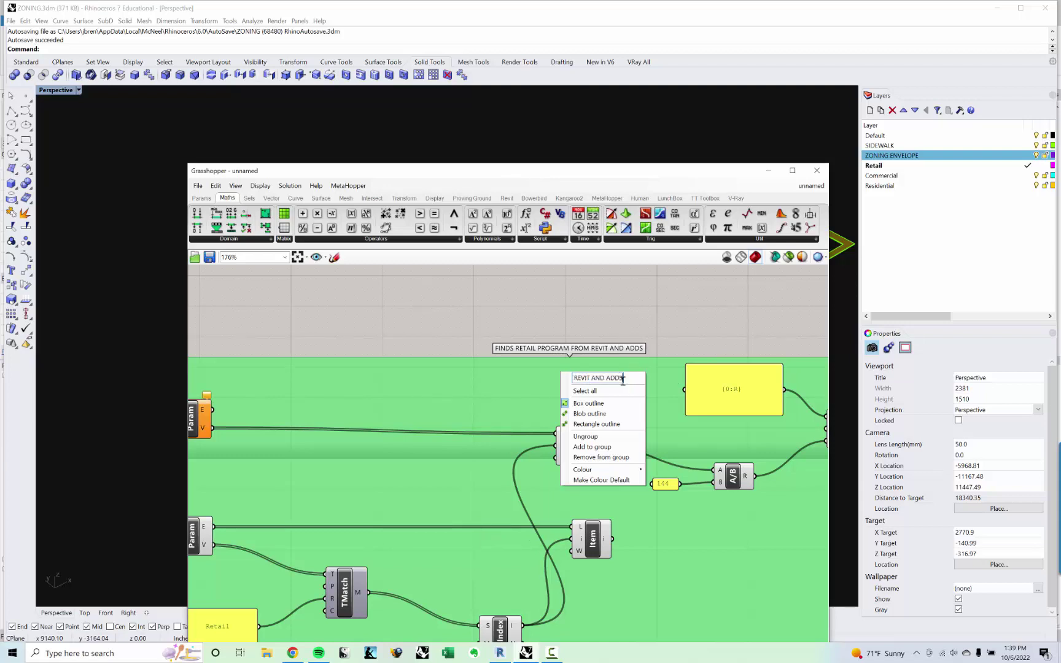
text( ADDS SQUARE)
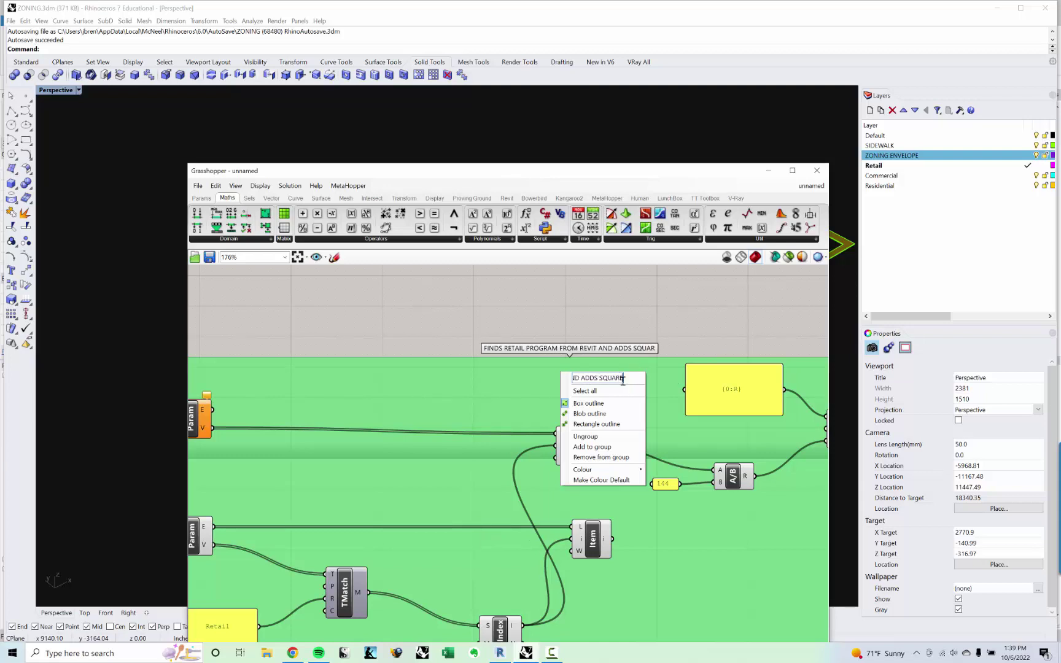
text( FOOTAGES)
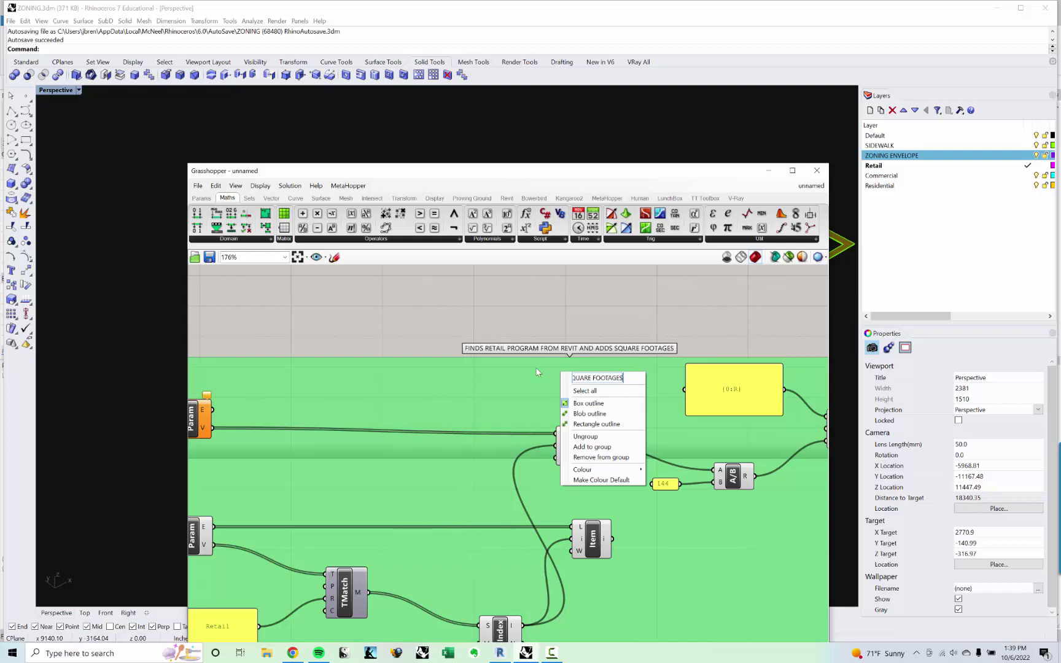
key(Return)
Duplicate the entire retail program group and place the copy directly above the original.
scroll(479, 430, down, 5)
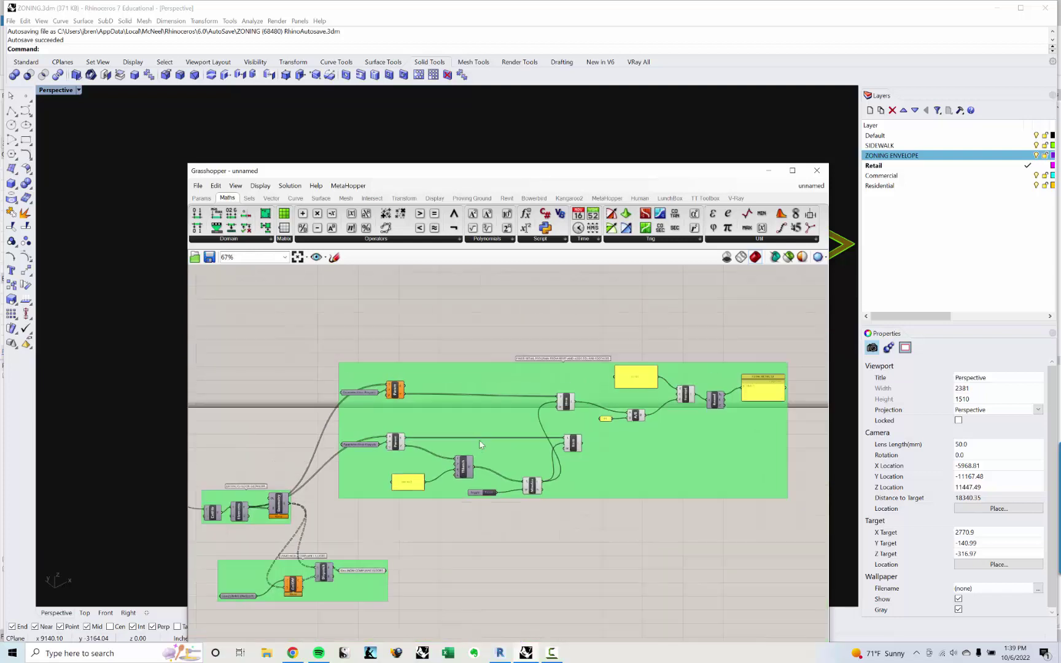
drag(320, 349, 736, 521)
key(ctrl+c)
key(ctrl+v)
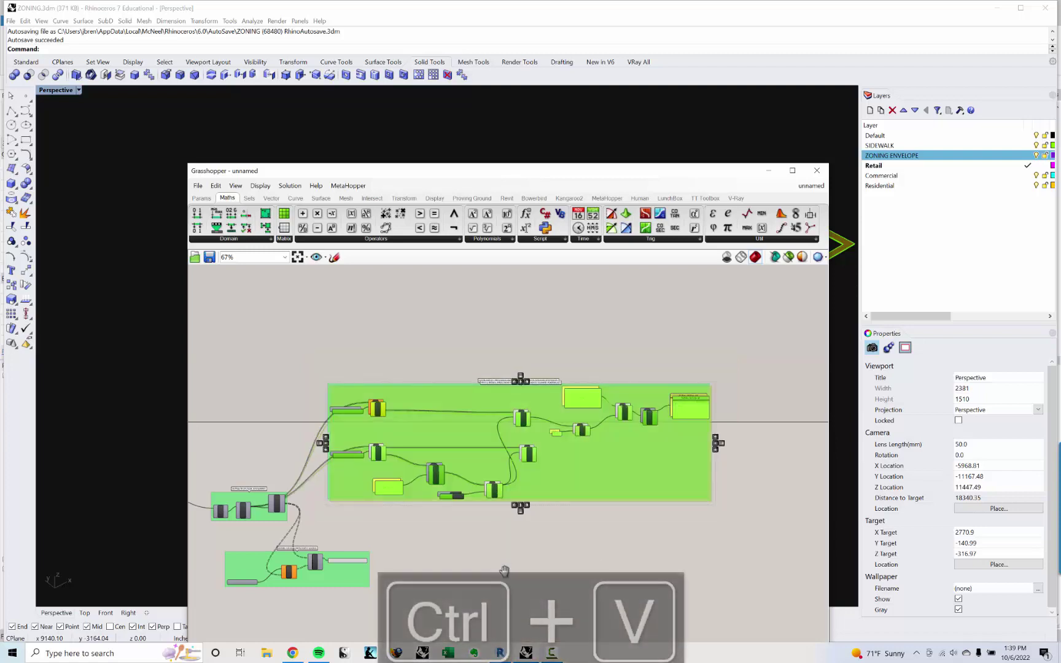
right_drag(504, 532, 508, 582)
drag(575, 520, 573, 391)
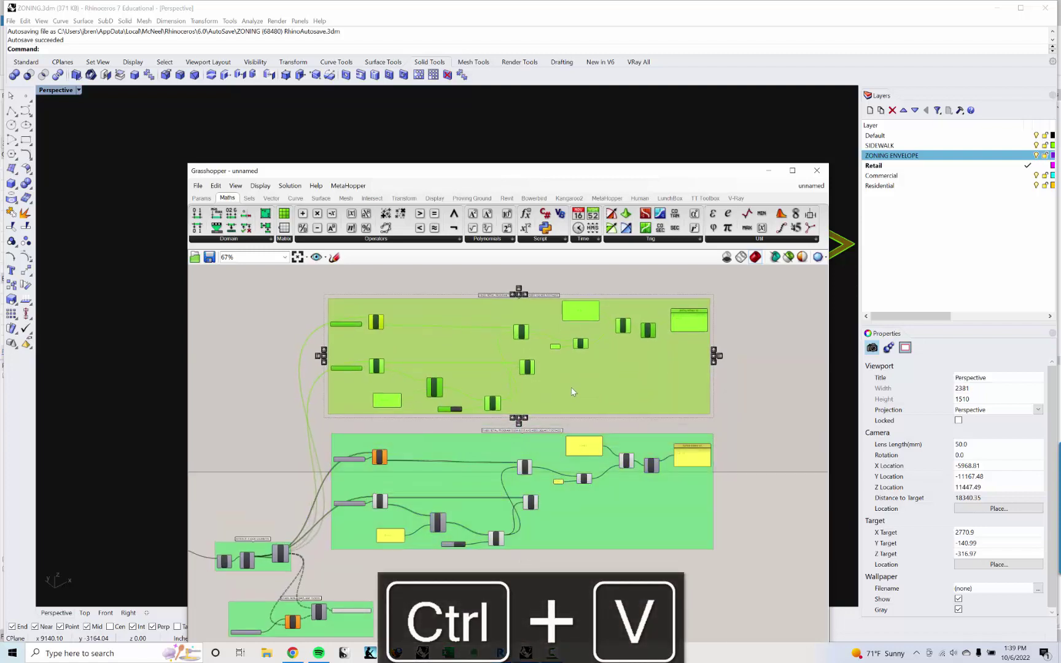
Set the text panel feeding TMatch in the copied group to Commercial.
scroll(411, 402, up, 6)
double_click(416, 387)
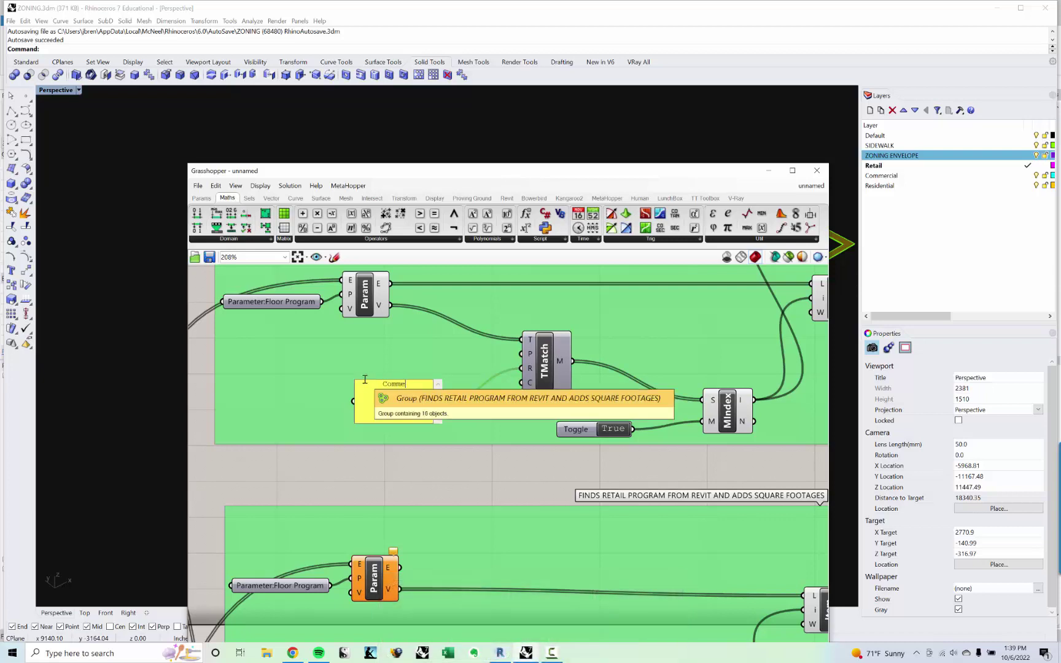
click(435, 463)
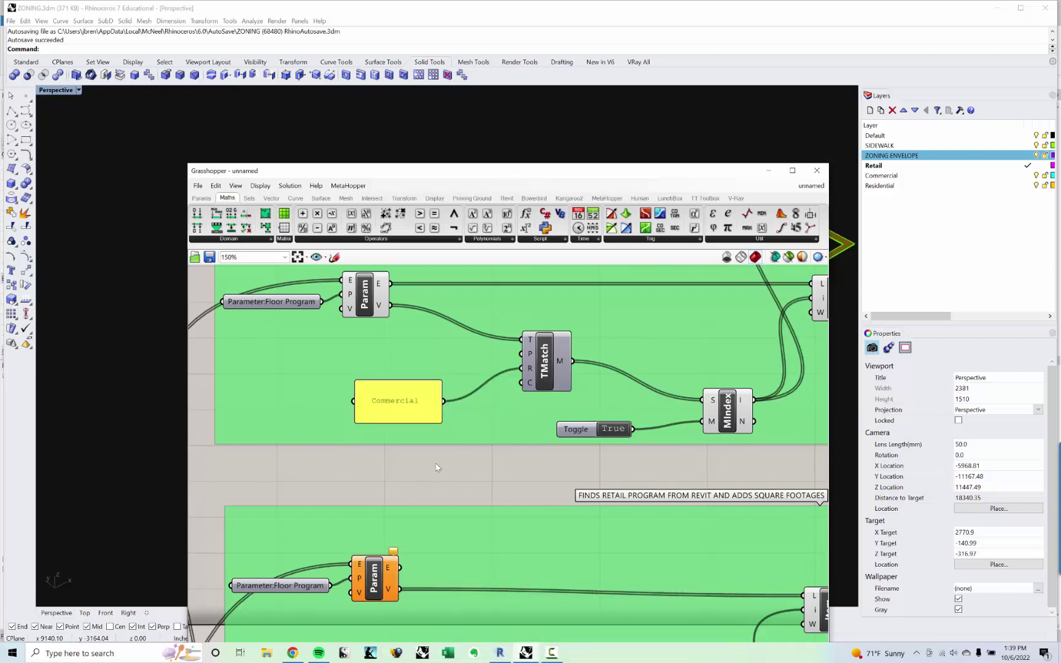
Enlarge the copied group's result panel to fit all its rows and rename it TOTAL COMMERCIAL SF.
scroll(434, 463, down, 4)
scroll(761, 376, up, 4)
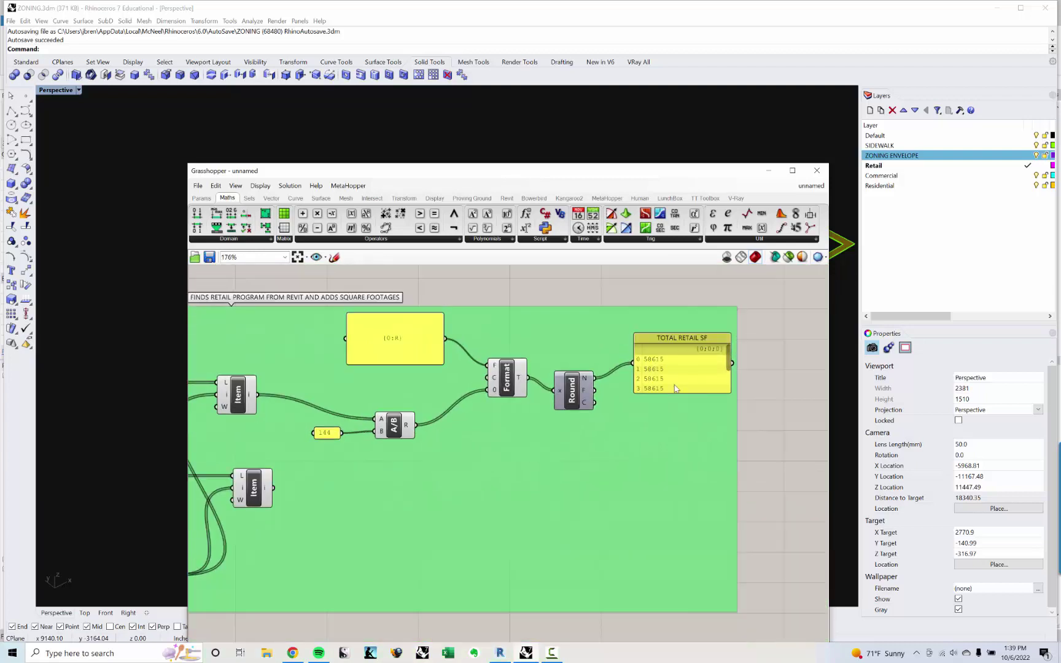
drag(678, 419, 680, 447)
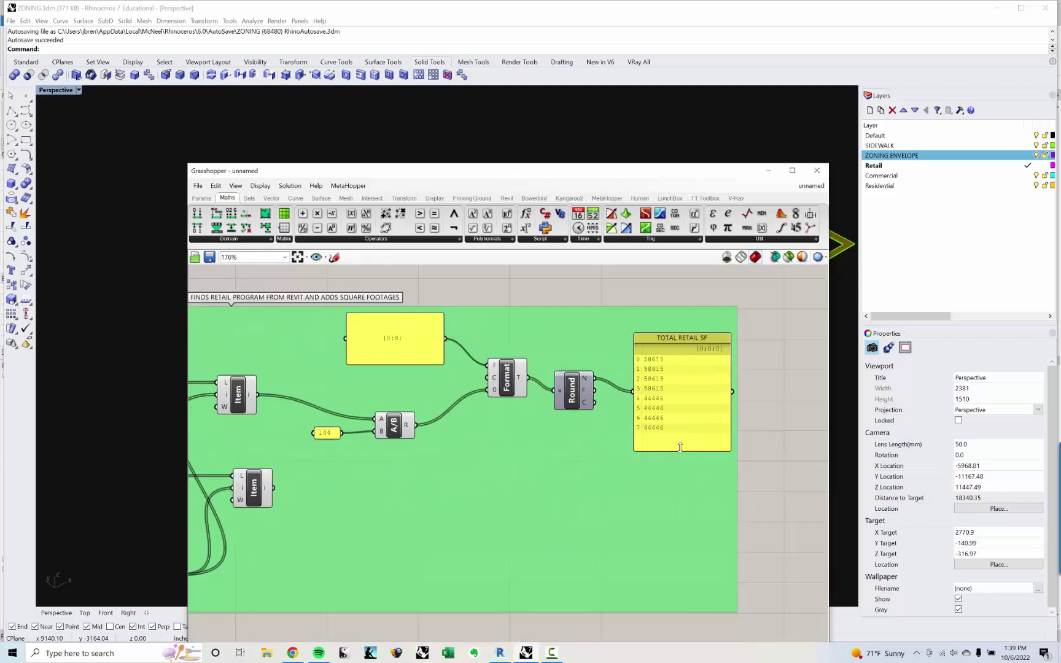
right_click(702, 343)
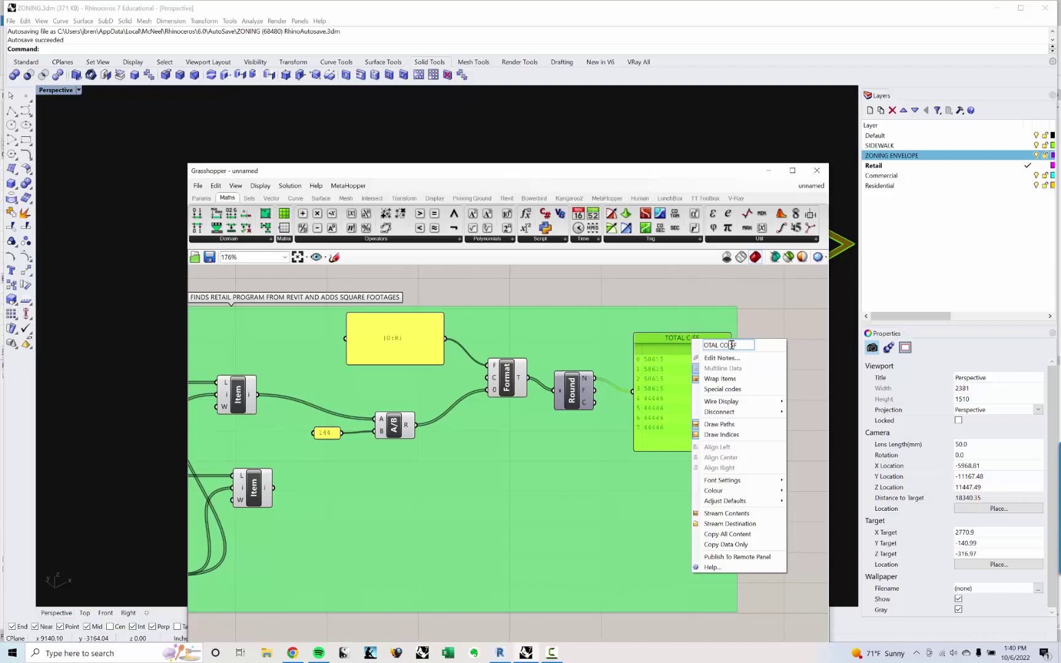
click(685, 283)
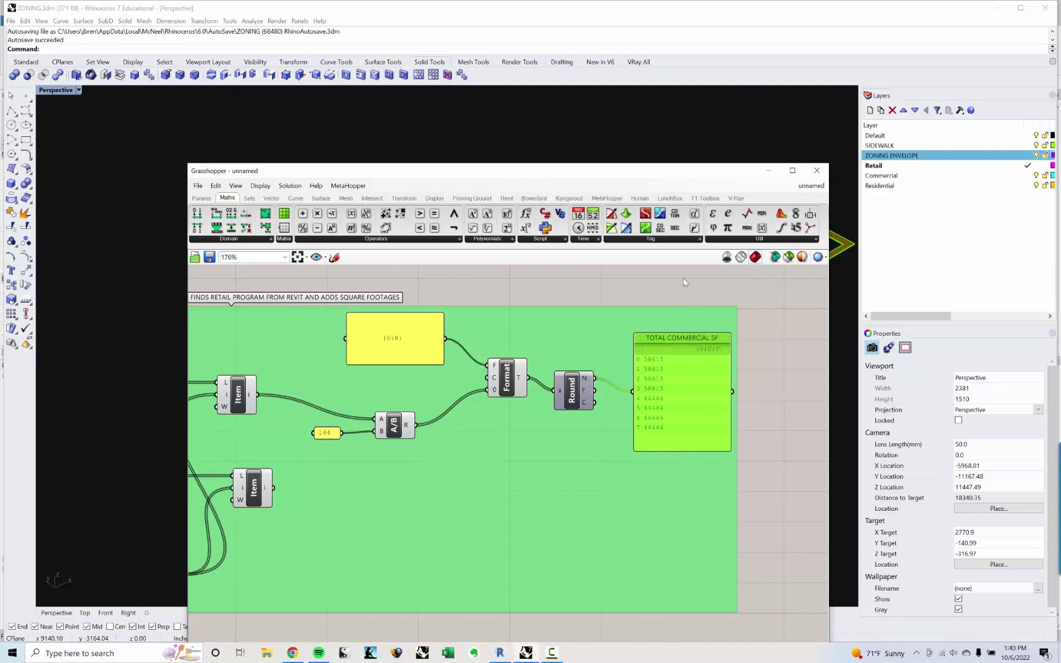
Move the TOTAL COMMERCIAL SF panel farther away from the Round component and examine its listed values.
scroll(694, 363, down, 3)
scroll(451, 379, down, 3)
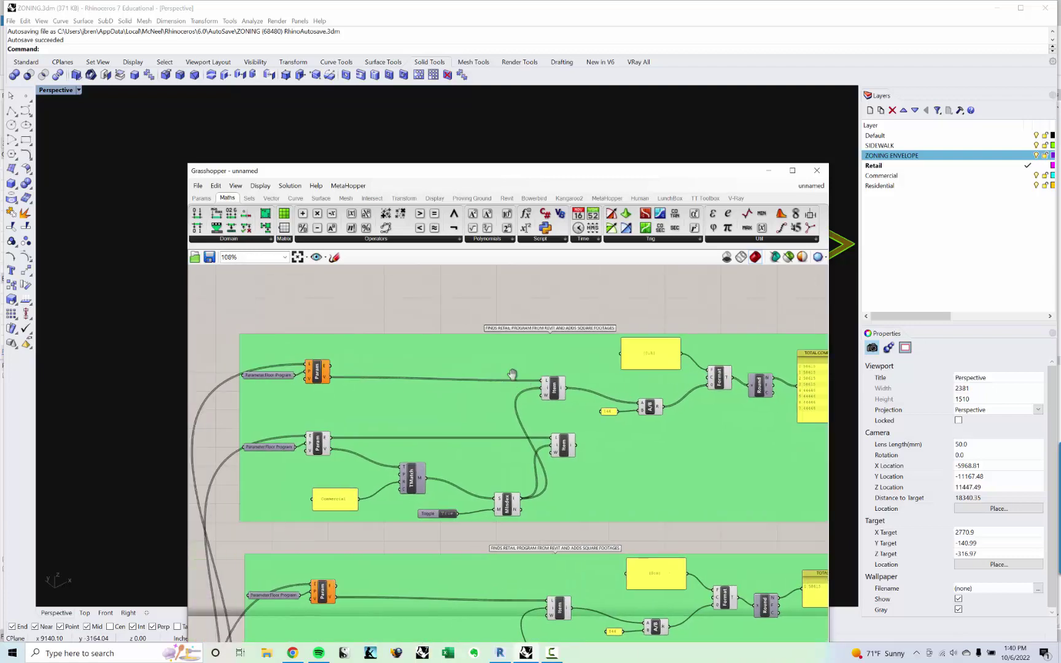
scroll(516, 385, up, 8)
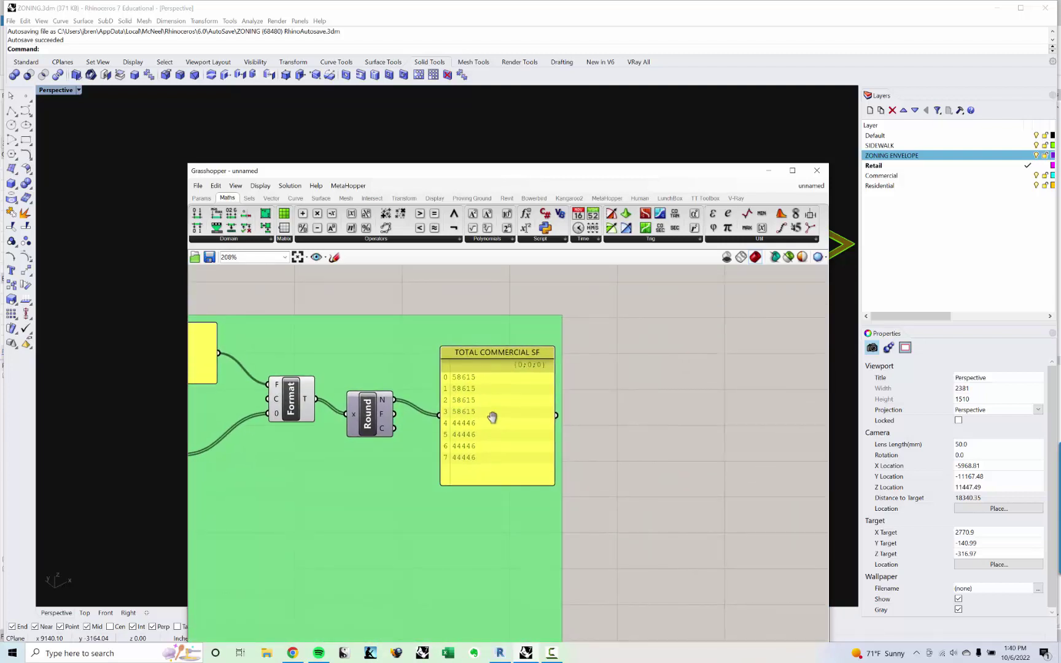
drag(493, 415, 544, 407)
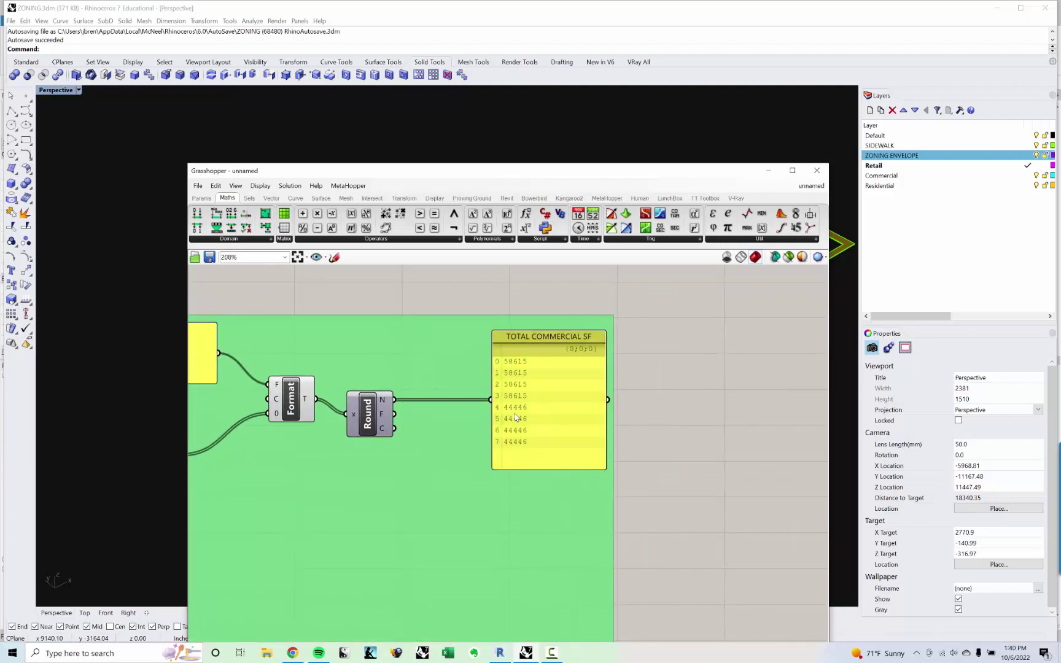
right_drag(514, 413, 520, 417)
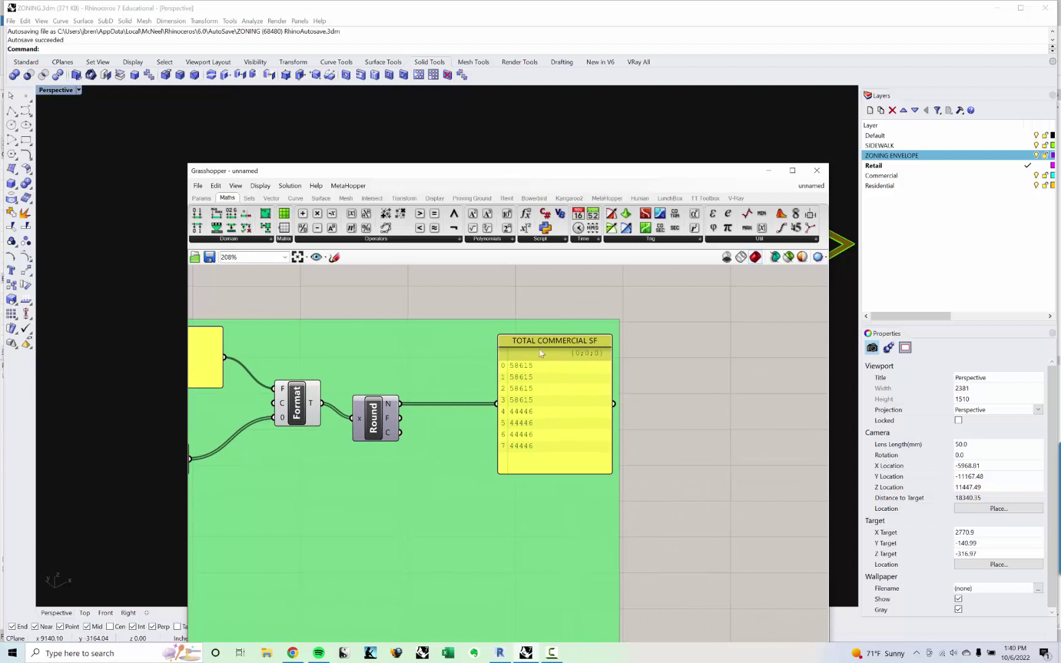
right_drag(537, 379, 566, 394)
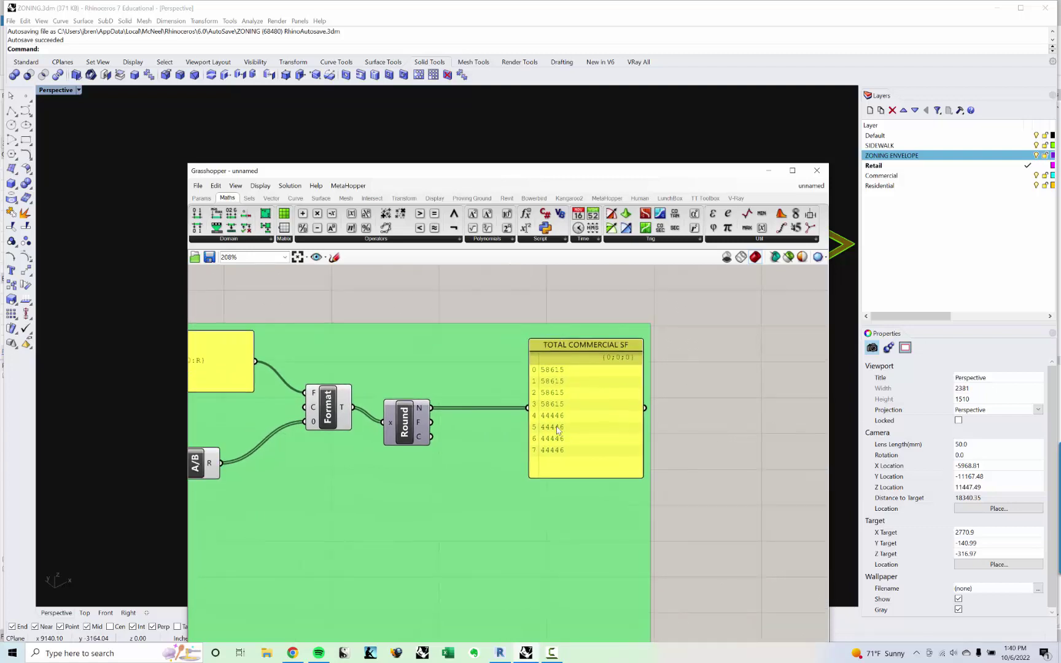
Add a Mass Addition component, feed it the Round component's N output, and connect its result to the TOTAL COMMERCIAL SF panel.
double_click(713, 500)
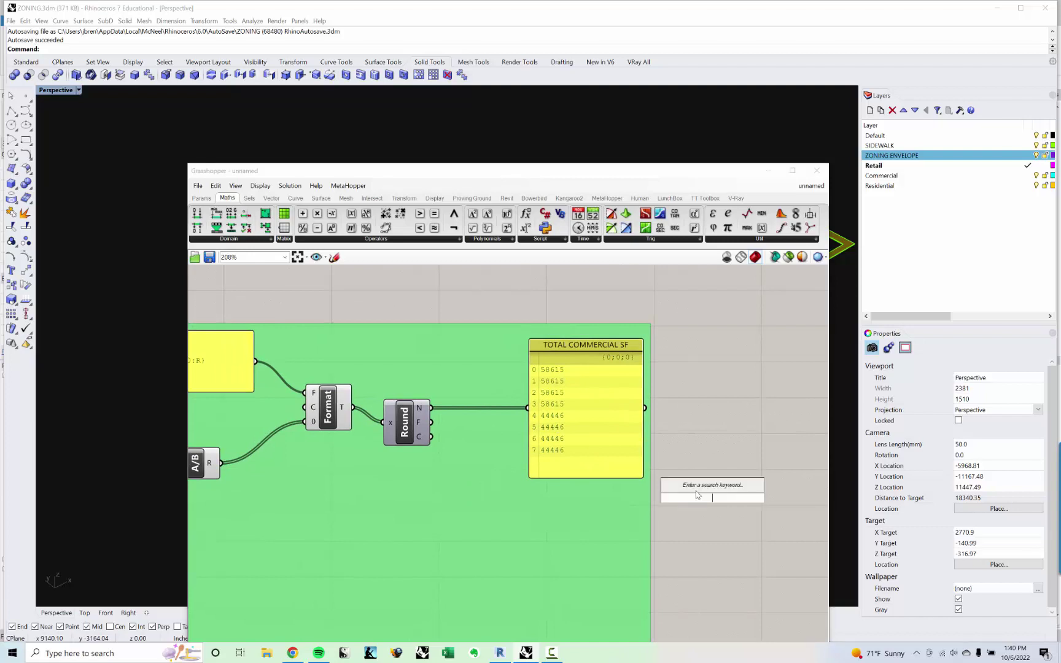
text(mass)
key(Return)
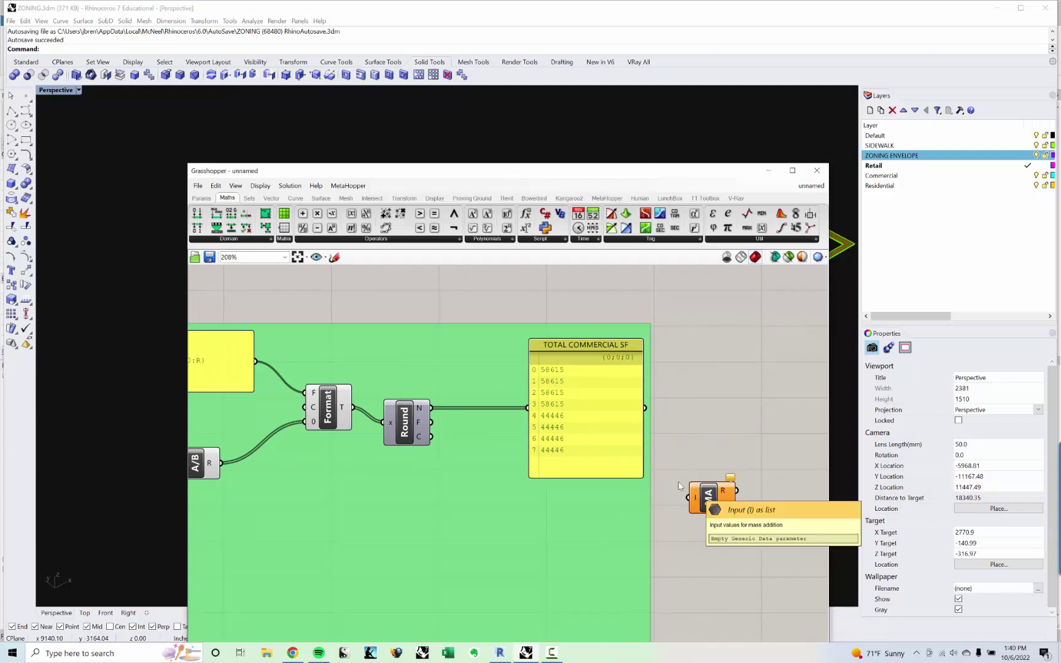
drag(433, 409, 688, 497)
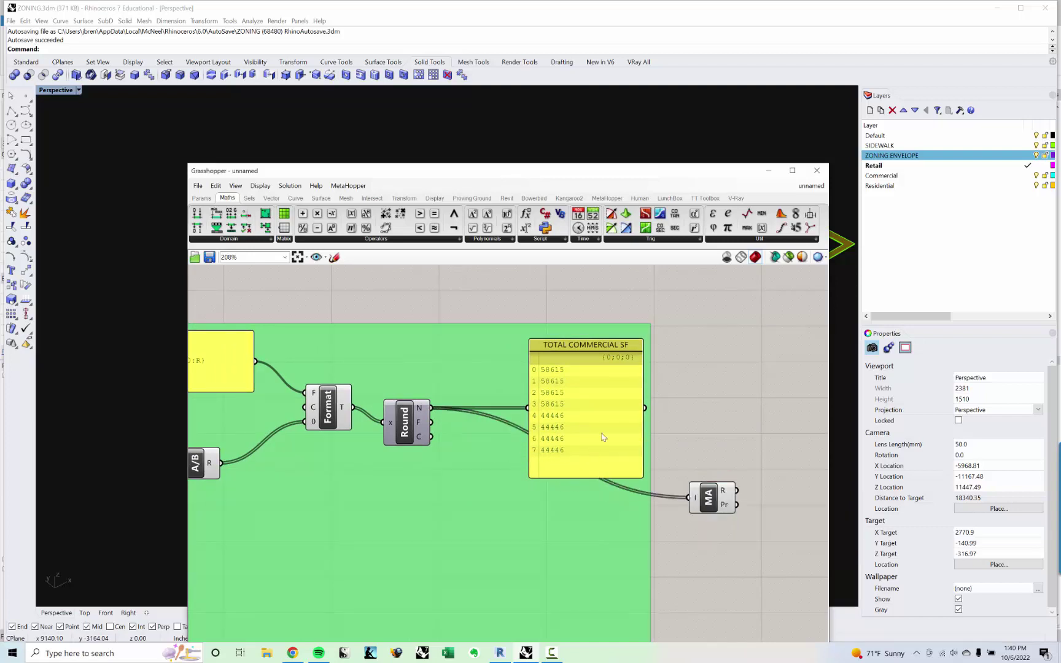
click(604, 418)
click(610, 422)
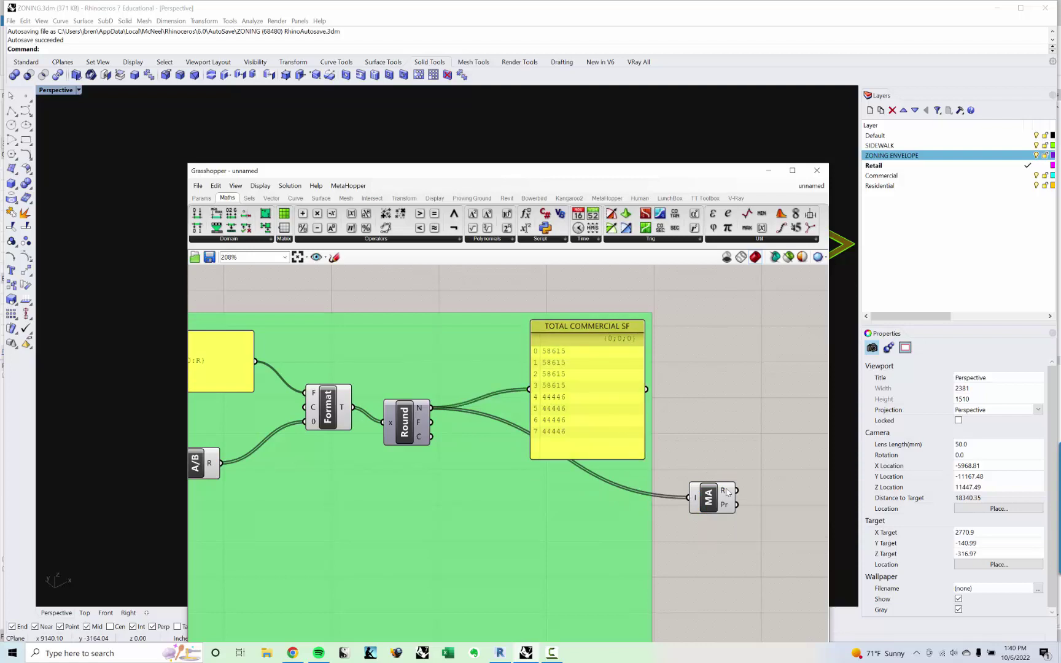
drag(740, 495, 557, 388)
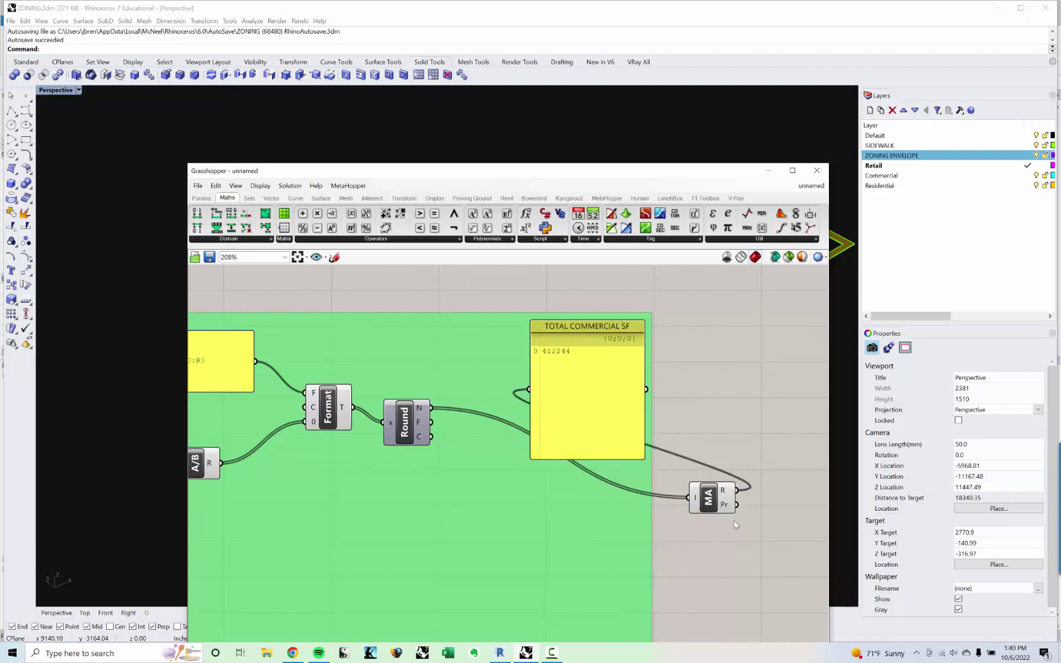
Place the Mass Addition component inside the commercial group, between the Round component and the TOTAL COMMERCIAL SF panel.
drag(713, 496, 485, 500)
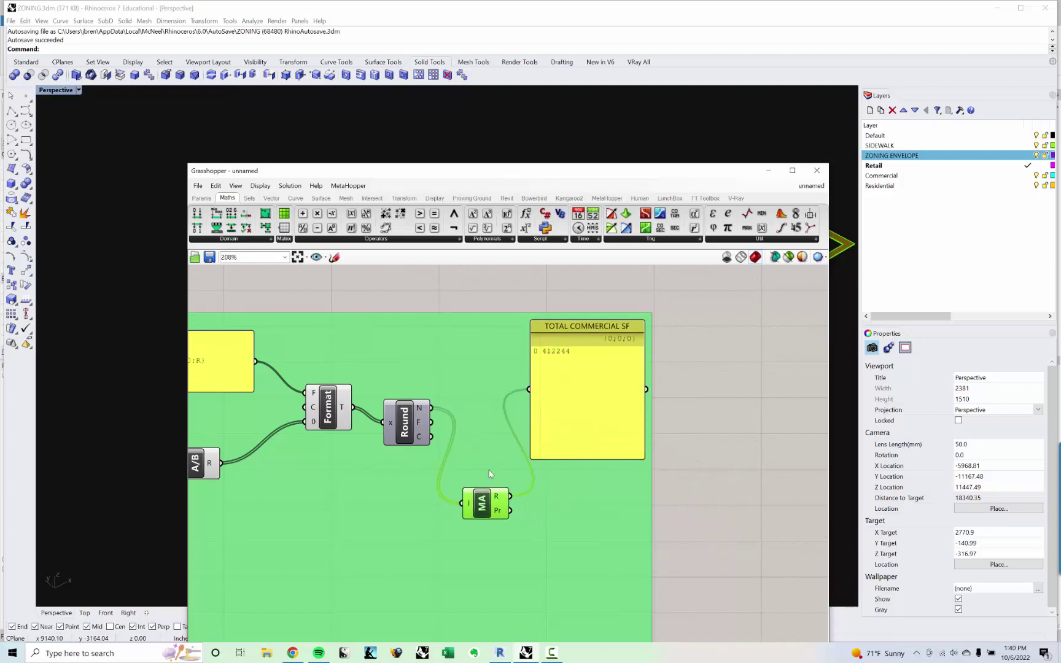
right_click(480, 381)
click(522, 454)
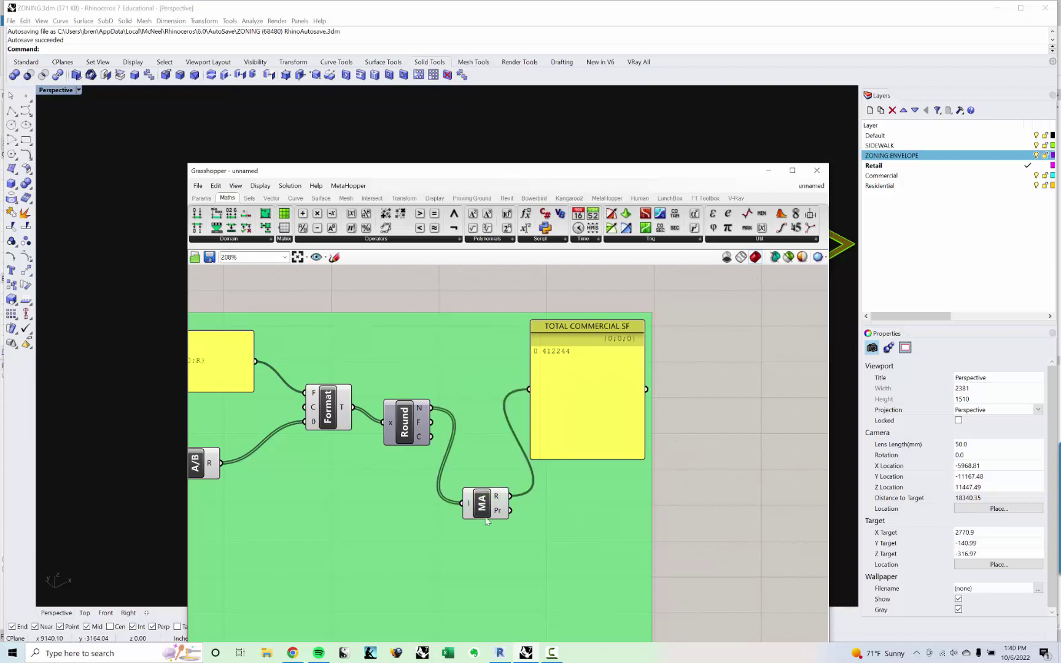
drag(486, 521, 484, 437)
scroll(556, 477, down, 4)
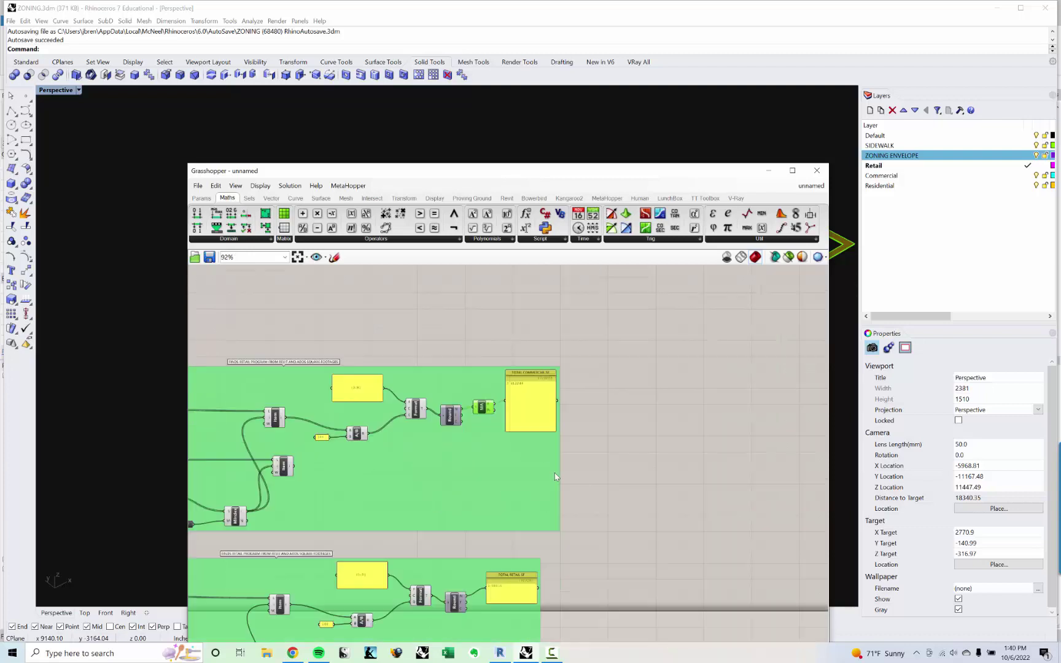
click(556, 477)
Duplicate the entire commercial program group and place the copy directly above it.
right_drag(424, 446, 591, 429)
scroll(594, 429, down, 2)
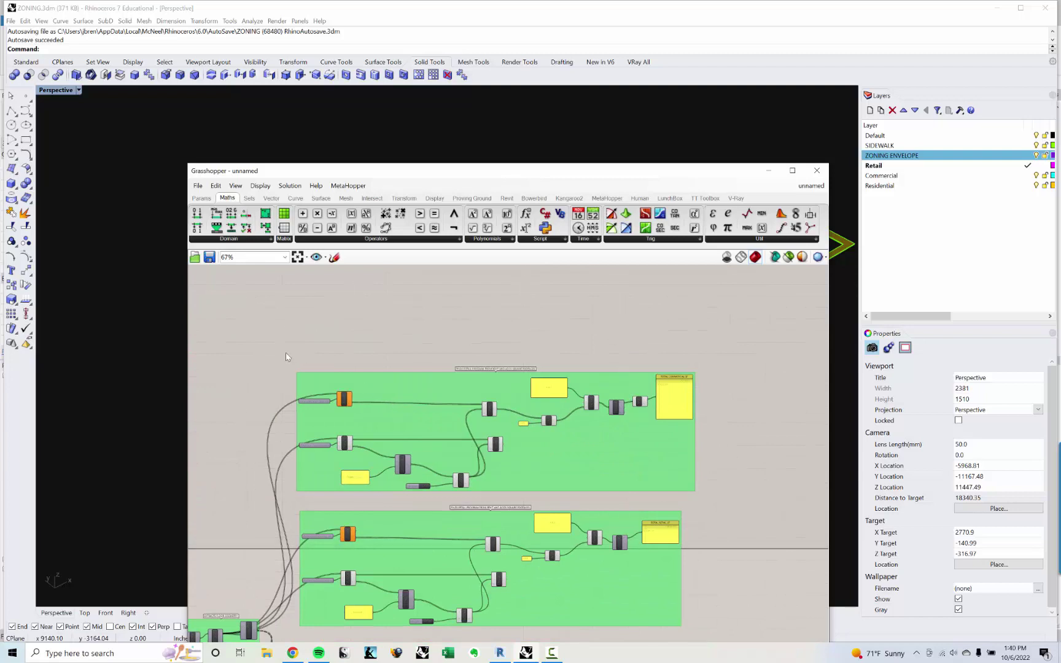
drag(285, 352, 720, 505)
key(ctrl+c)
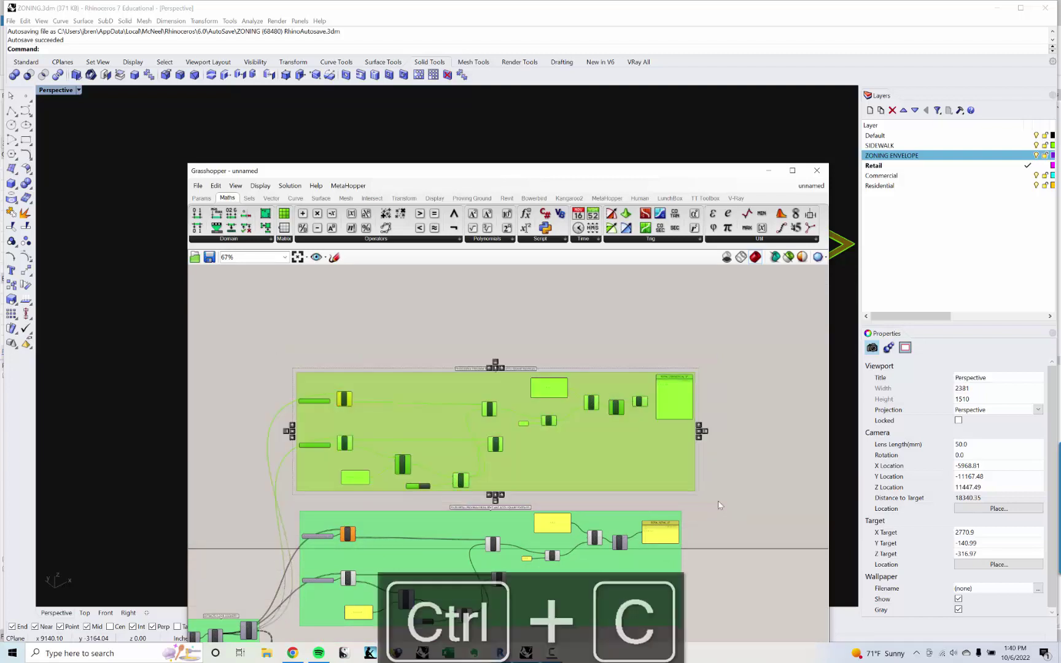
key(ctrl+v)
right_drag(589, 467, 623, 520)
drag(455, 443, 450, 308)
click(416, 329)
Set the text panel feeding TMatch in the topmost copied group to Residential.
scroll(423, 406, up, 6)
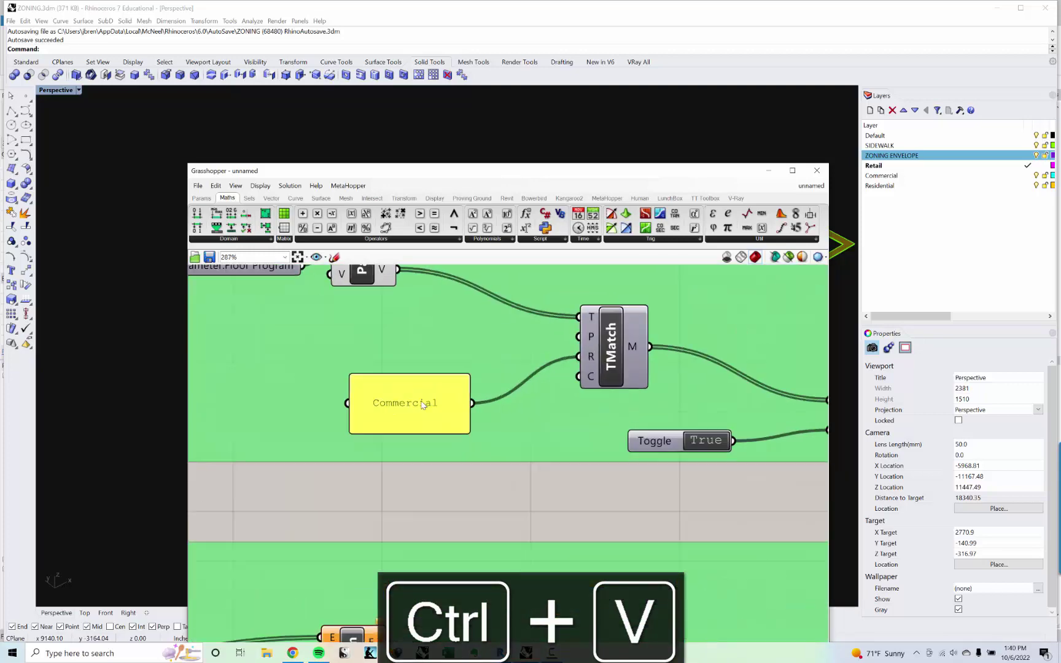
double_click(423, 406)
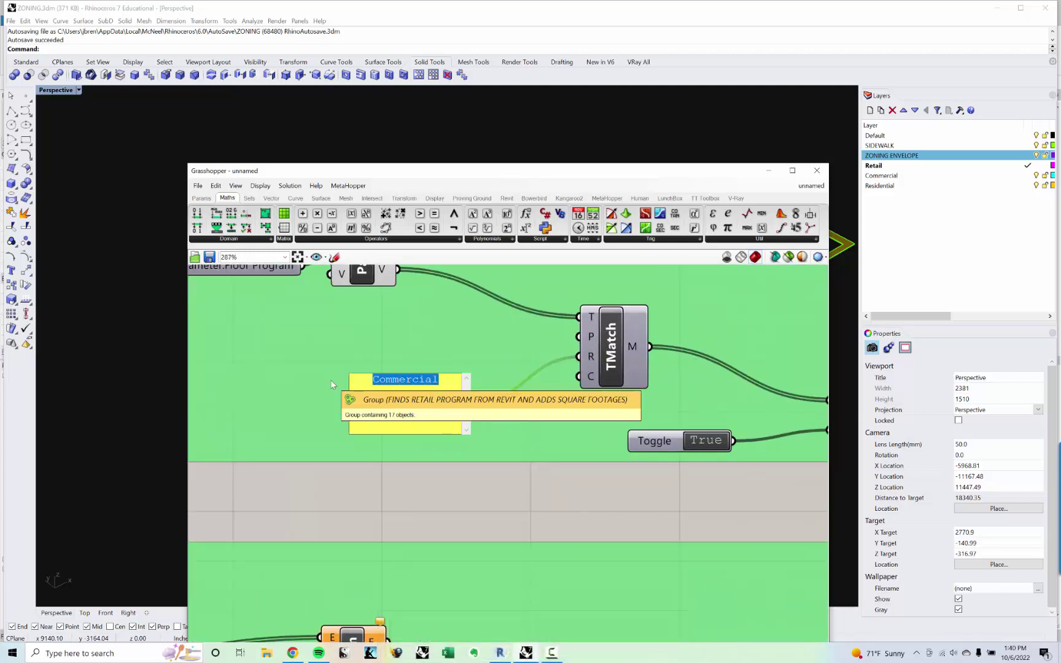
text(Resit)
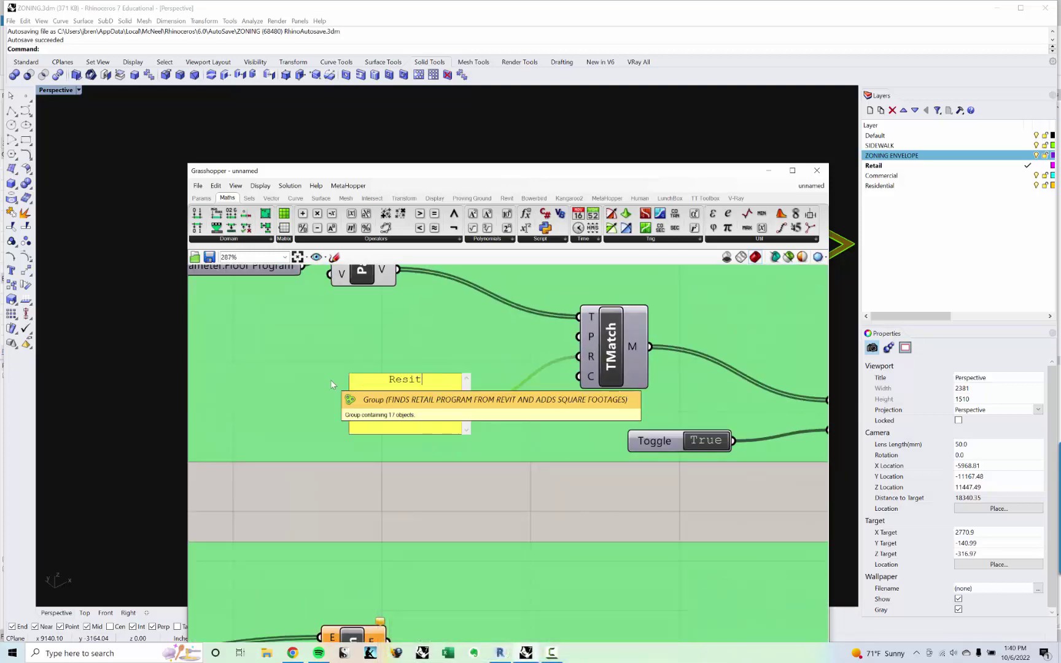
text(centai)
key(BackSpace)
key(BackSpace)
key(BackSpace)
key(BackSpace)
key(BackSpace)
key(BackSpace)
text(denta)
key(BackSpace)
text(ial)
click(396, 452)
Rename the topmost group's result panel TOTAL RESIDENTAIL SF.
scroll(399, 448, down, 5)
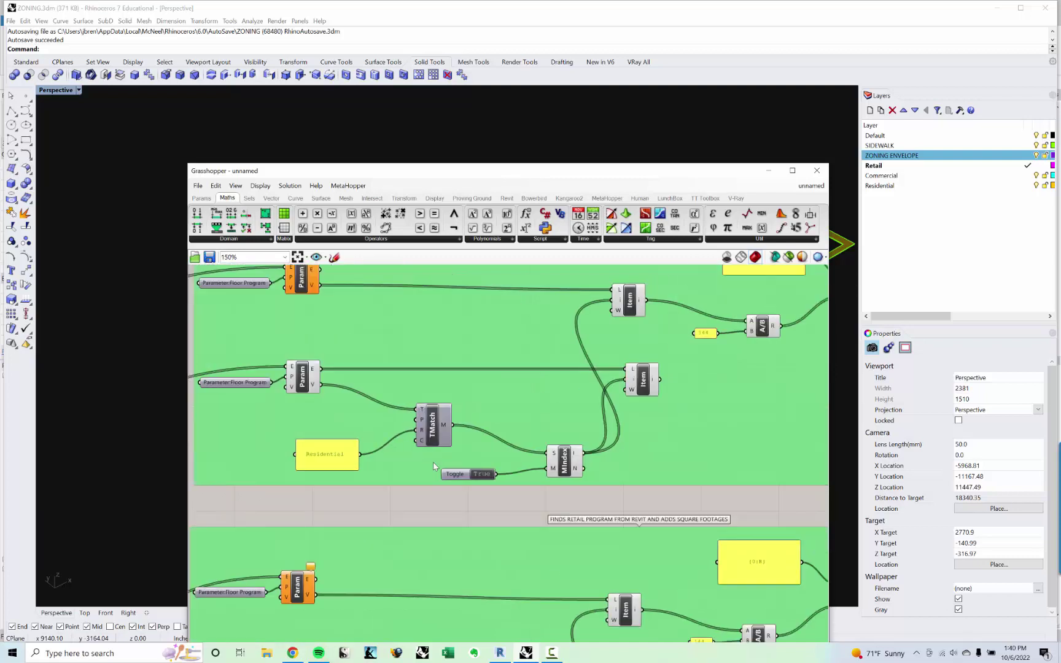
right_drag(562, 452, 368, 516)
scroll(614, 406, up, 4)
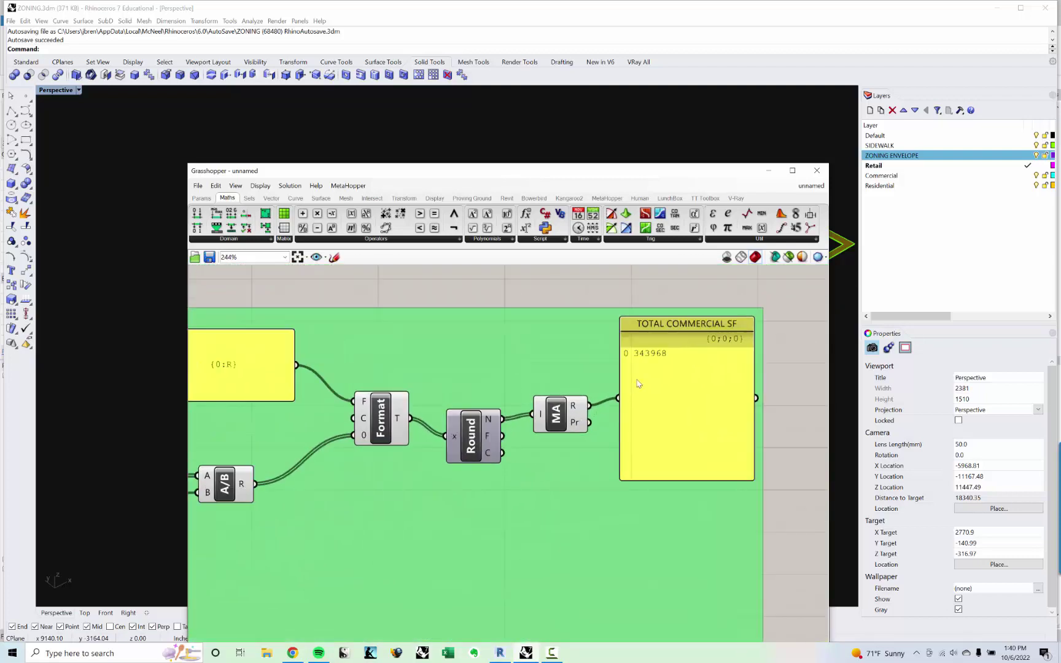
right_click(677, 323)
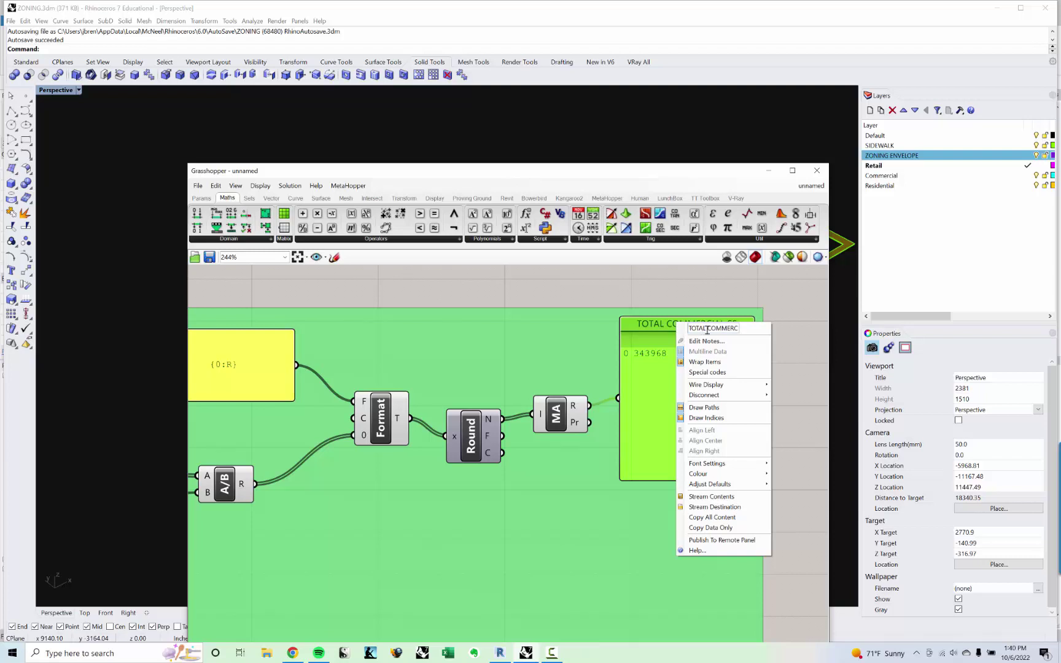
click(728, 329)
text(RESIDENTAIL S)
key(Return)
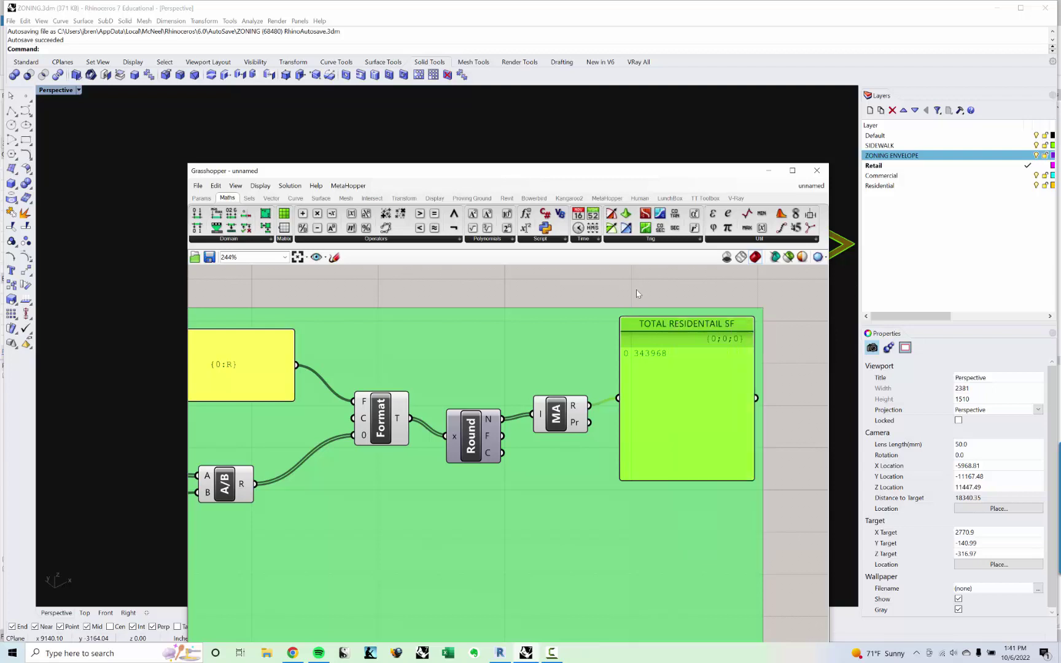
Move the TOTAL RETAIL SF panel farther away from the Round component in the retail group.
scroll(639, 289, down, 5)
right_drag(639, 519, 615, 453)
drag(591, 563, 618, 560)
click(654, 544)
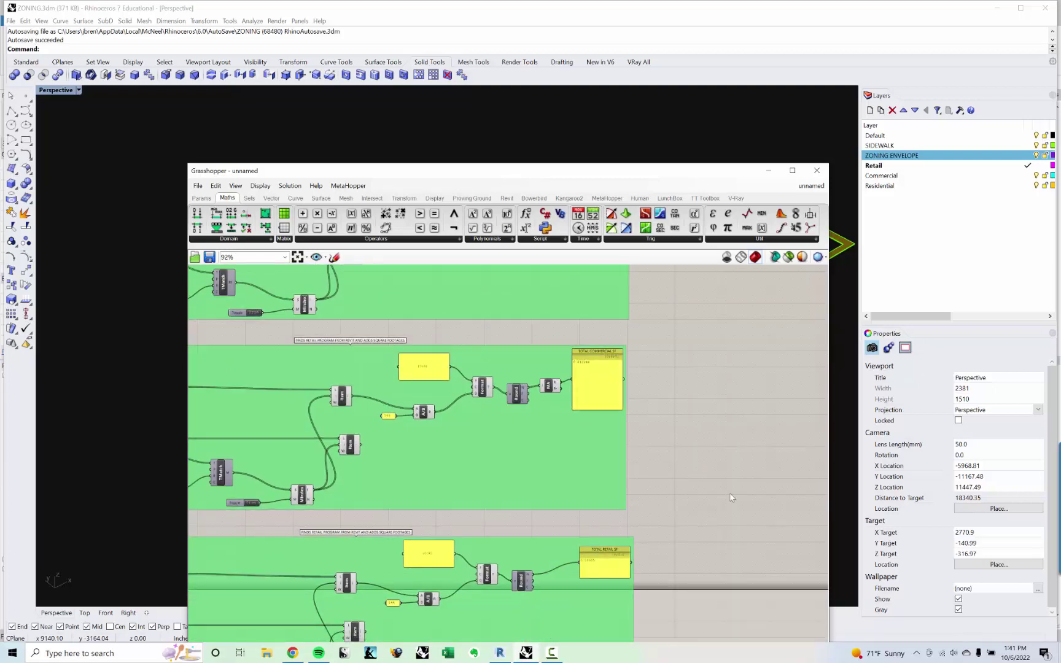
Add a Mass Addition component outside the groups and feed it the residential and commercial Mass Addition results plus the retail Round output.
double_click(723, 489)
text(MASS)
key(Return)
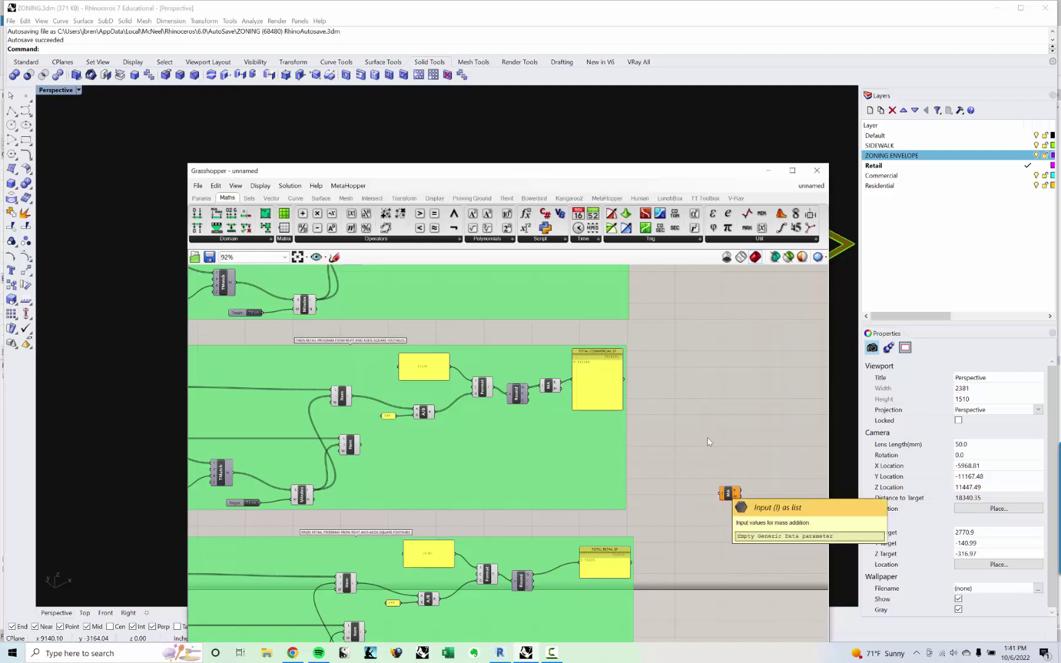
scroll(653, 383, down, 2)
scroll(597, 309, up, 2)
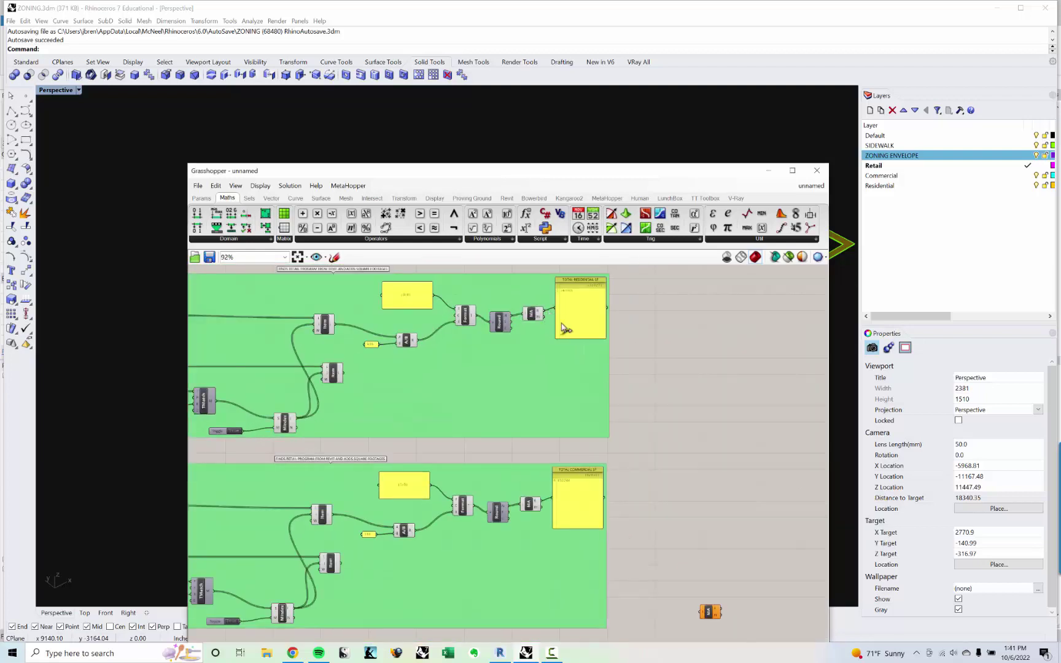
drag(542, 313, 702, 611)
right_drag(702, 611, 667, 449)
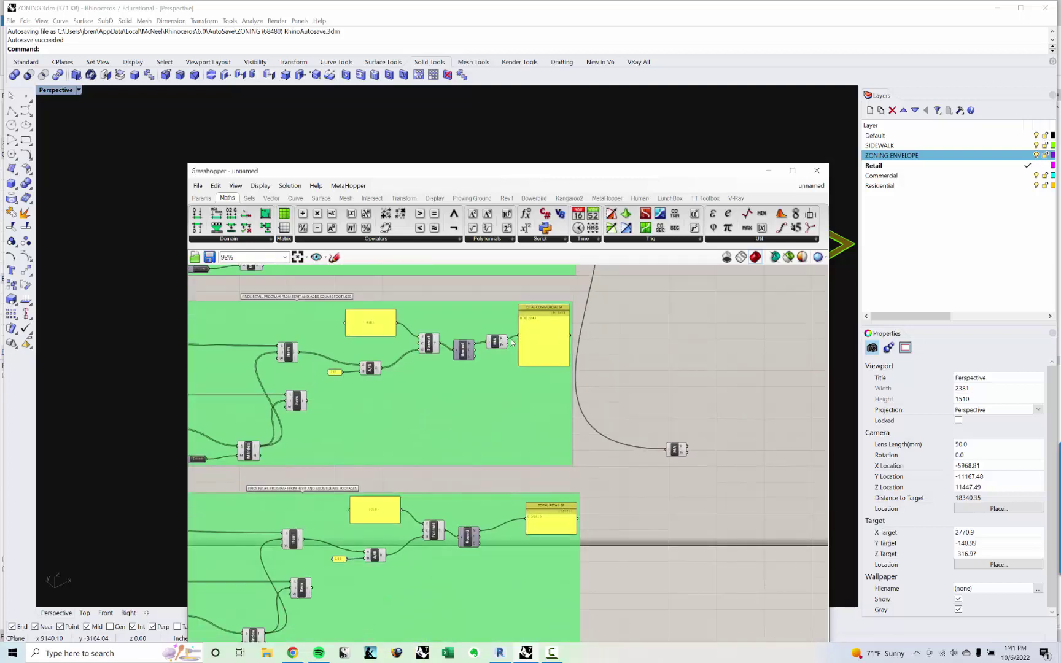
drag(514, 338, 668, 450)
drag(485, 537, 670, 450)
Add a panel beside the new Mass Addition component and connect the component's result output to it.
scroll(731, 458, up, 3)
double_click(733, 458)
text(PANEL)
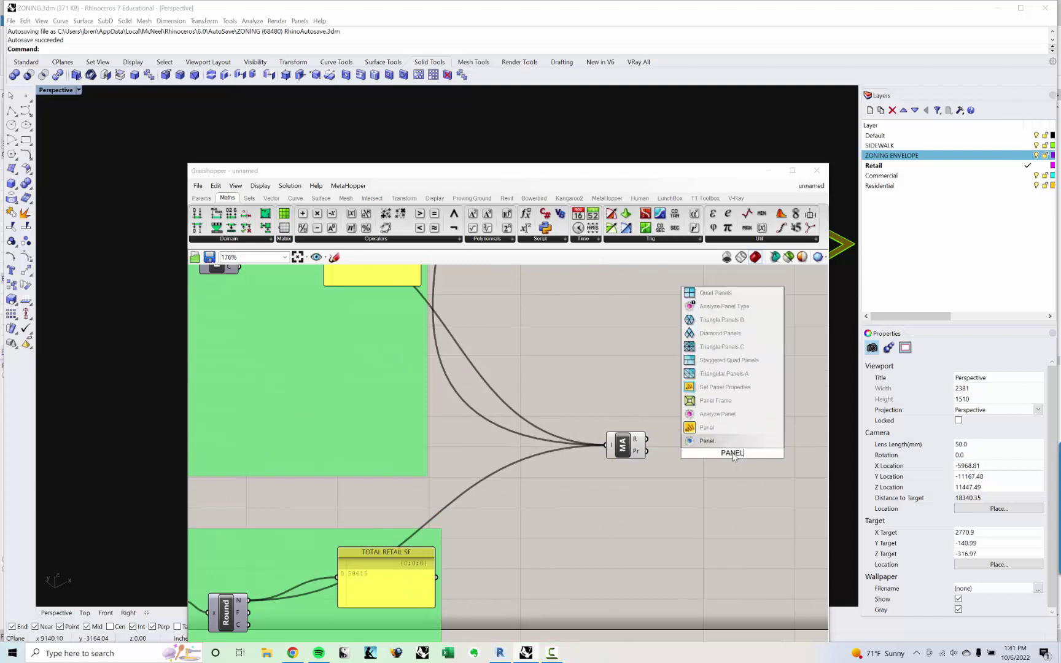
key(Return)
scroll(731, 454, up, 3)
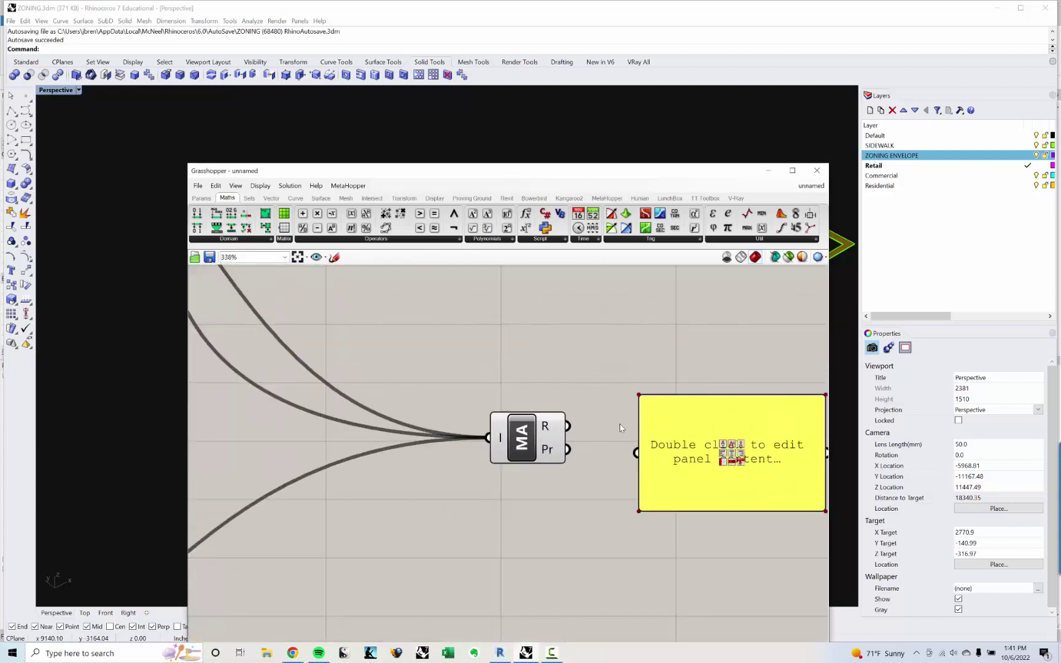
drag(571, 428, 640, 453)
right_drag(720, 458, 628, 464)
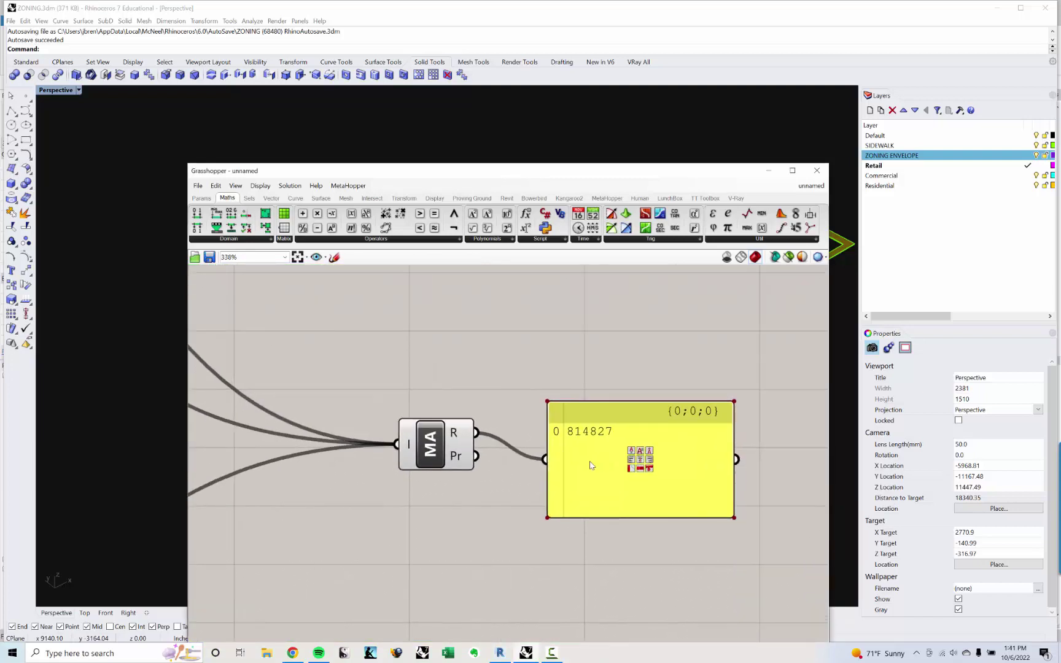
Shift the new result panel slightly and name it TOTAL BUILDING SF.
drag(608, 422, 626, 410)
right_click(626, 411)
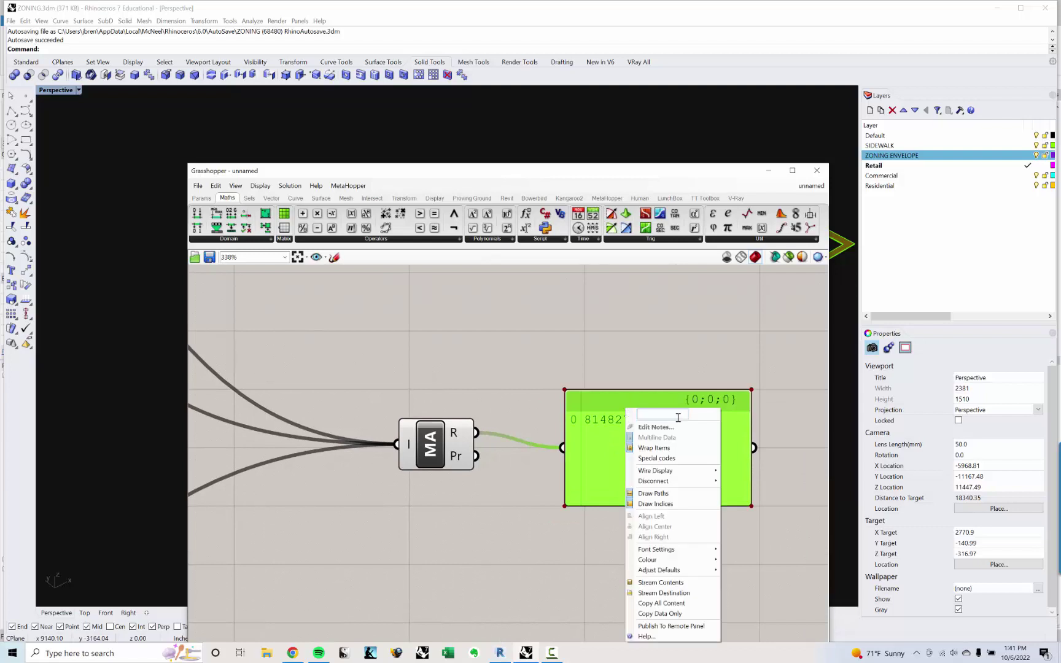
text(TOTAL BUI)
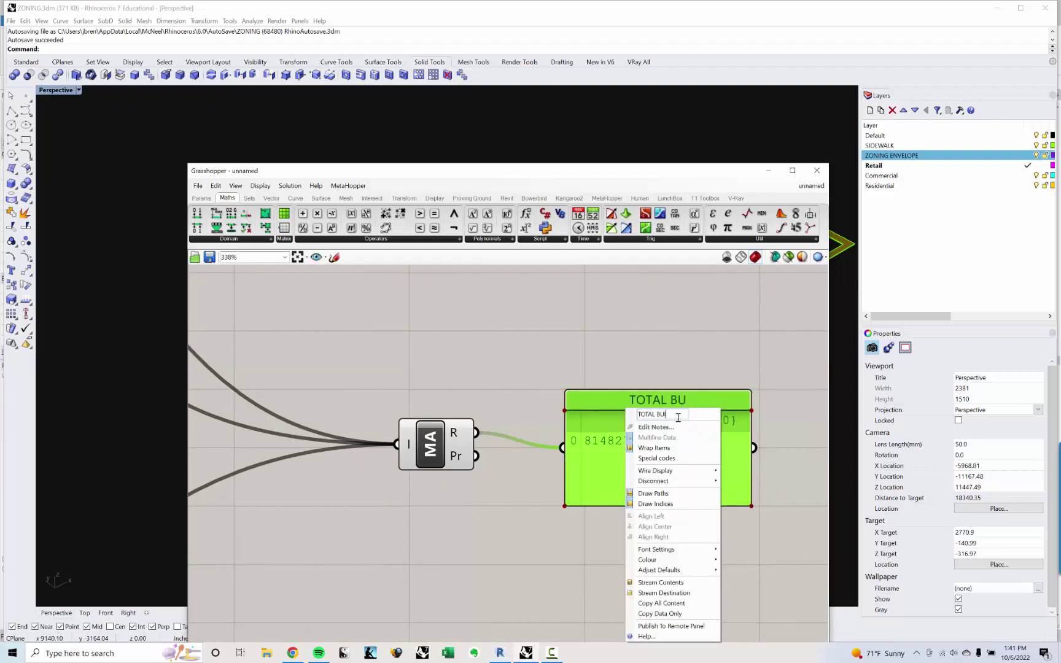
text(LDING S)
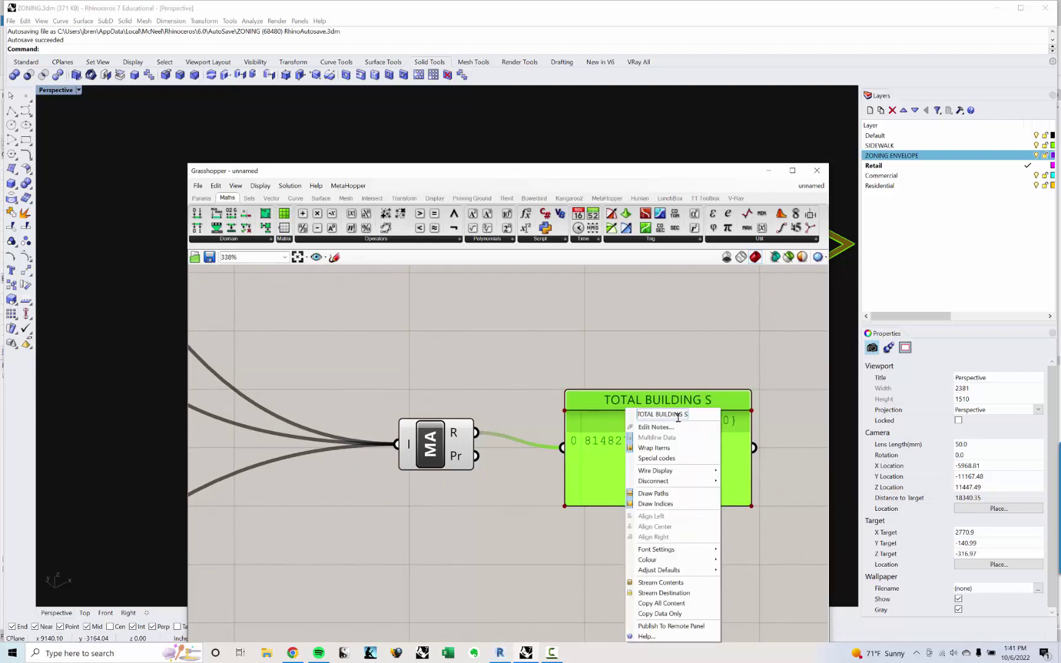
text(F)
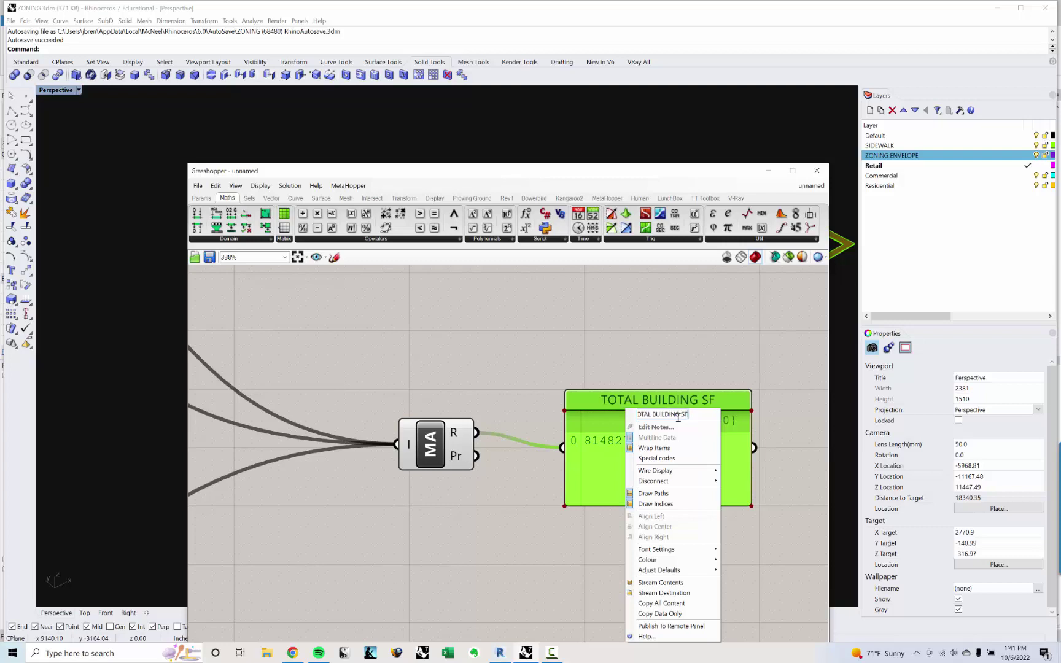
click(664, 339)
Rename the combined result panel TOTAL PROGRAM SF.
scroll(529, 399, down, 4)
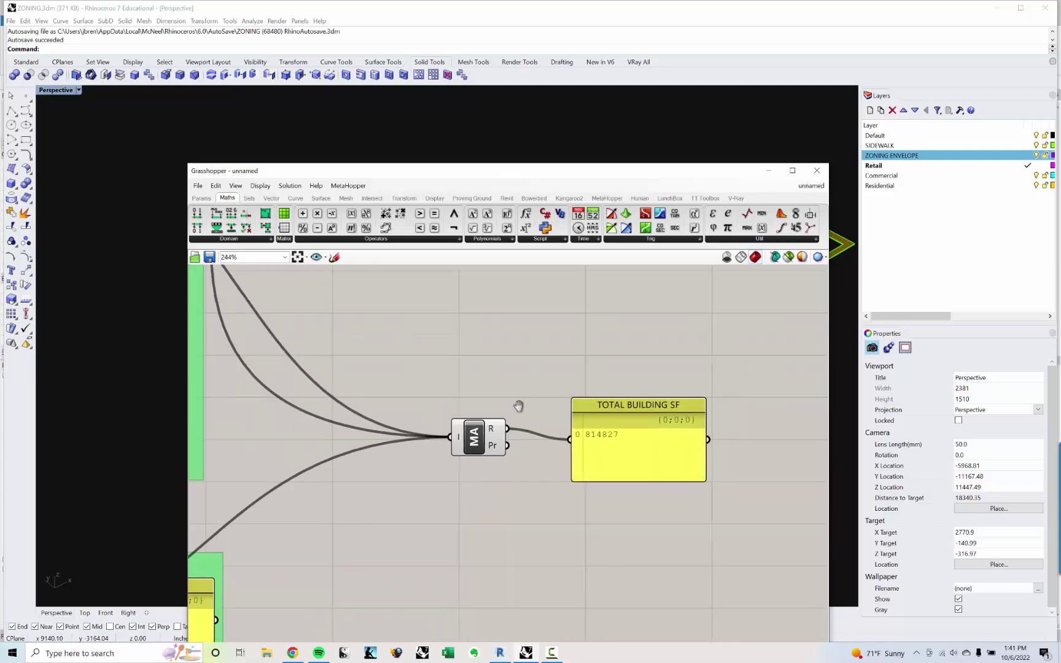
scroll(485, 347, down, 4)
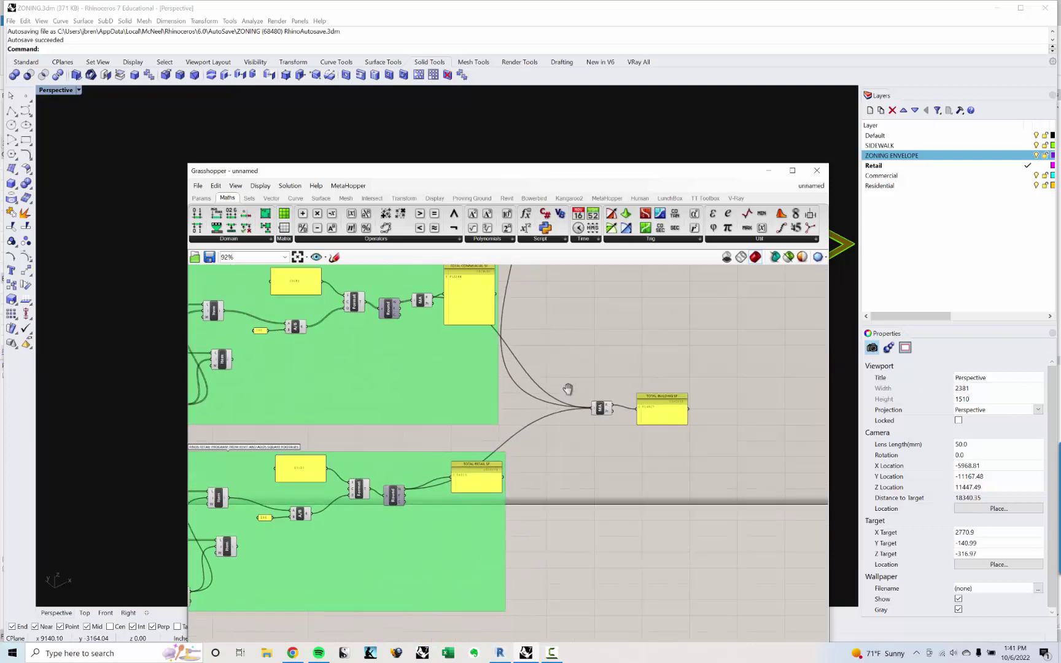
scroll(652, 417, down, 3)
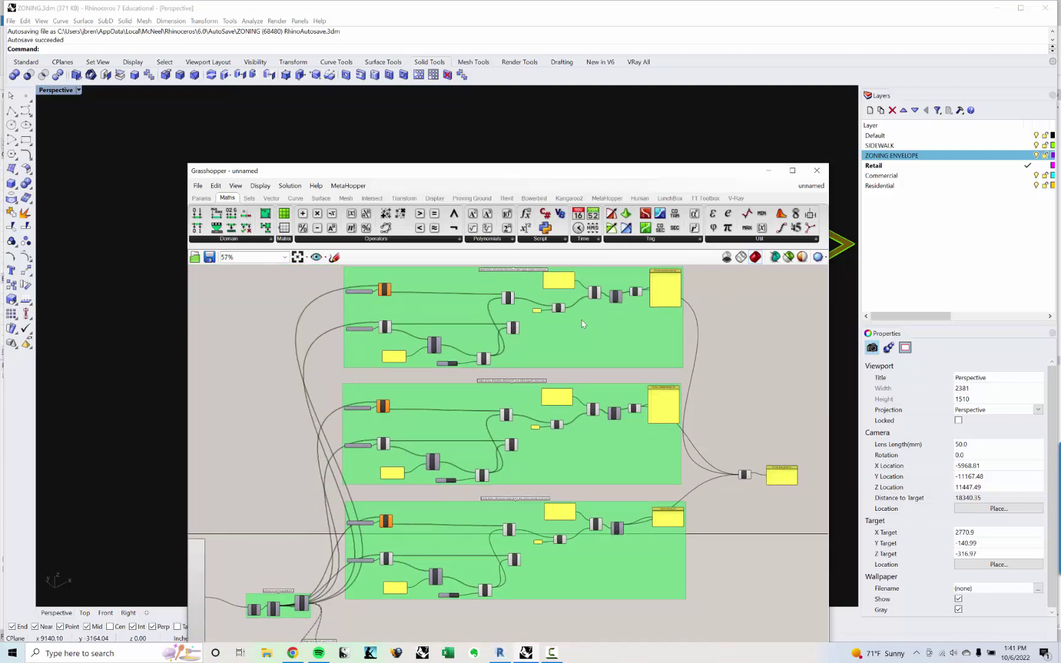
scroll(627, 401, up, 8)
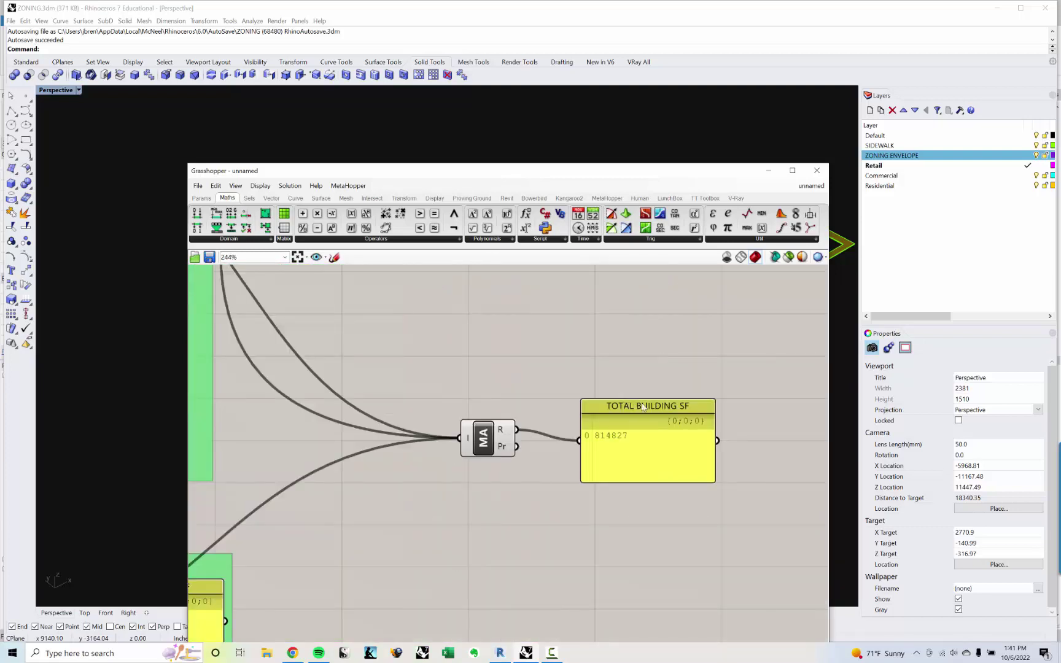
click(645, 408)
right_click(648, 409)
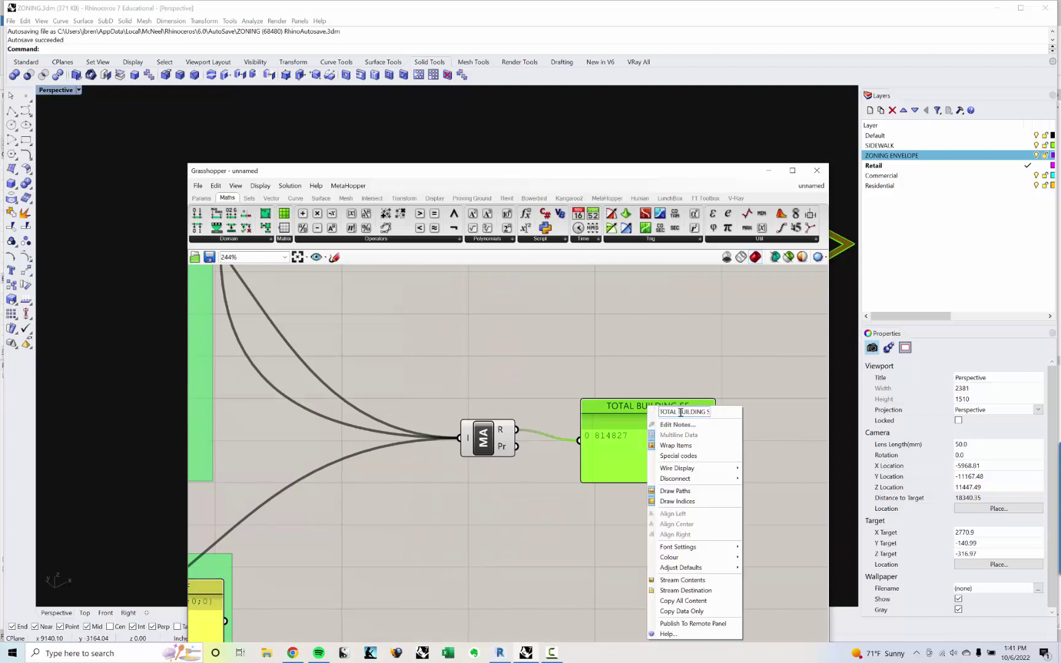
click(681, 412)
text(PROGRAM)
click(677, 347)
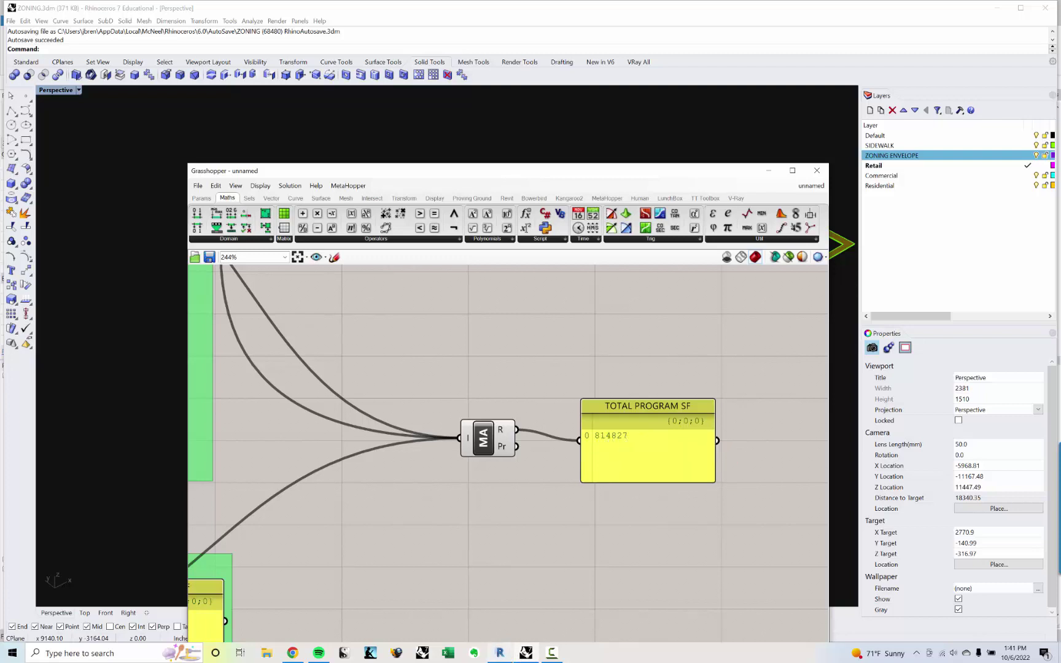
Switch to Revit and view the building's floors in the Zoning Compliance 3D view.
click(503, 655)
middle_drag(503, 332, 408, 322)
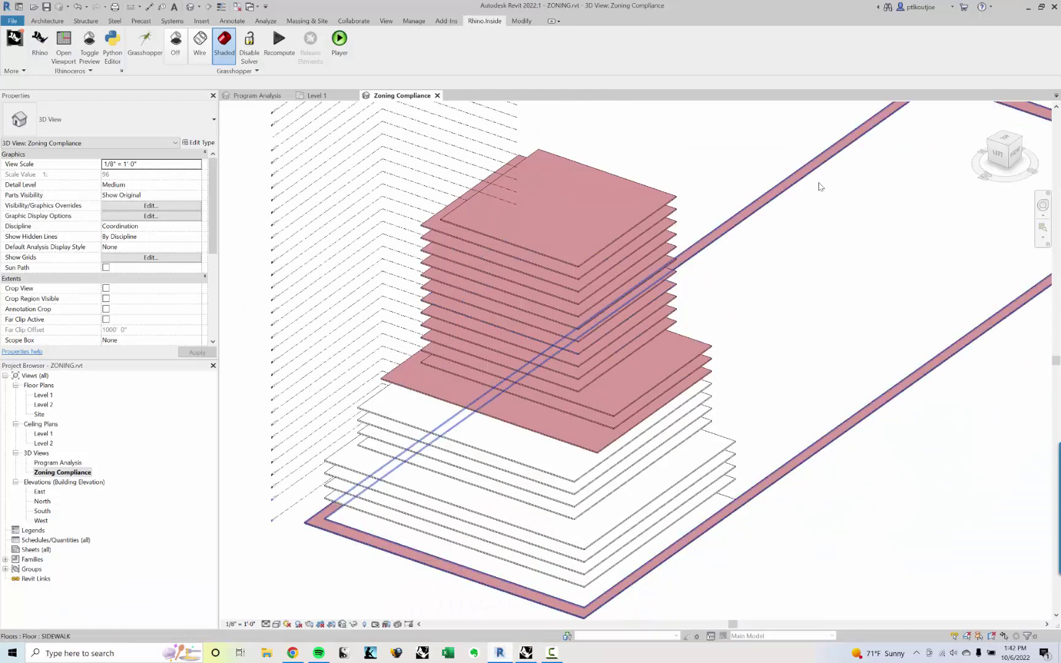
Start a shaft opening in the top view and sketch a rectangular boundary within the tower's floor outline.
click(1005, 140)
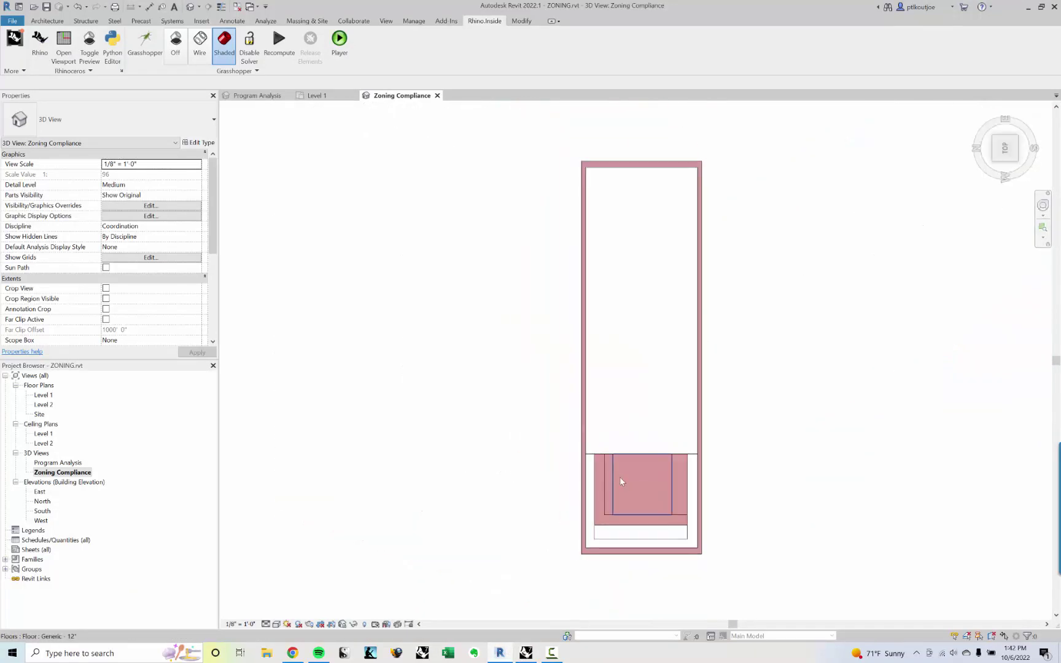
middle_drag(625, 497, 541, 424)
click(47, 21)
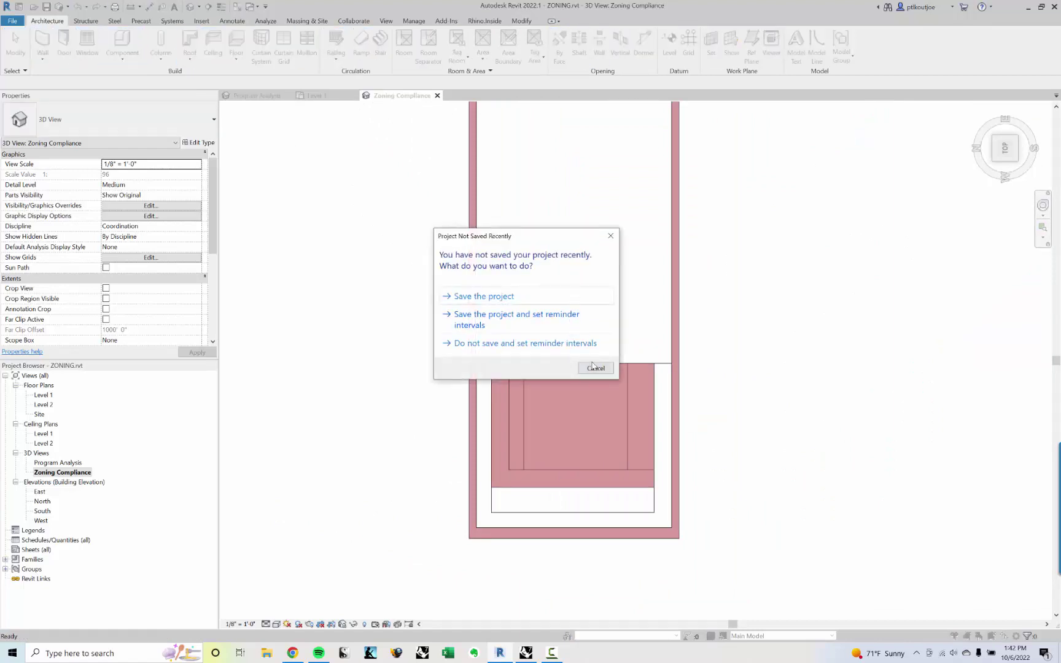
click(593, 366)
scroll(559, 390, up, 2)
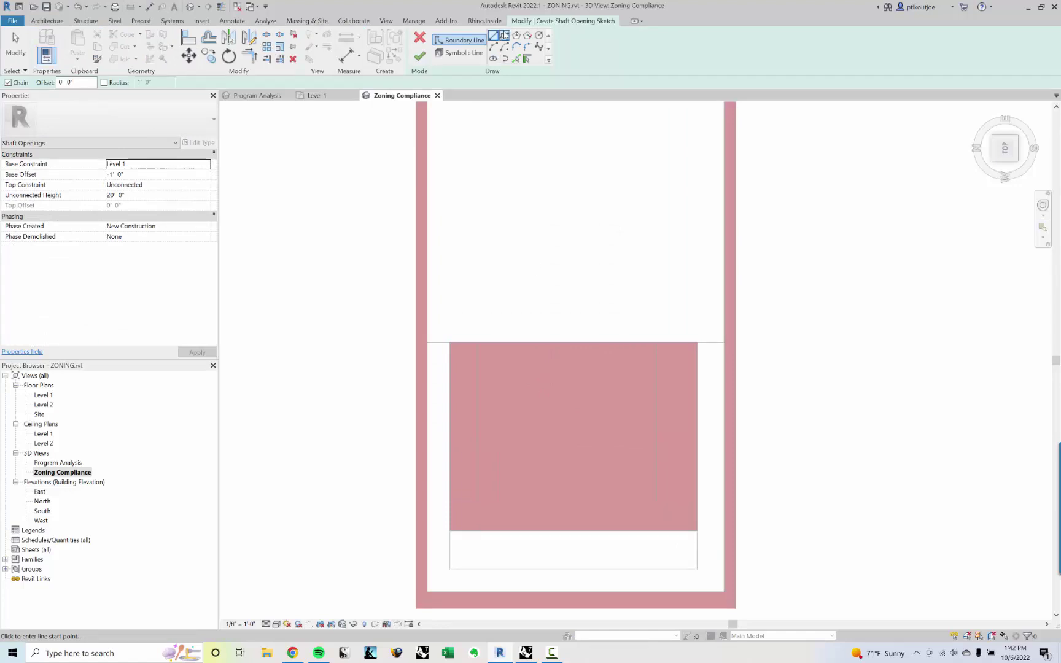
click(504, 35)
scroll(528, 350, up, 1)
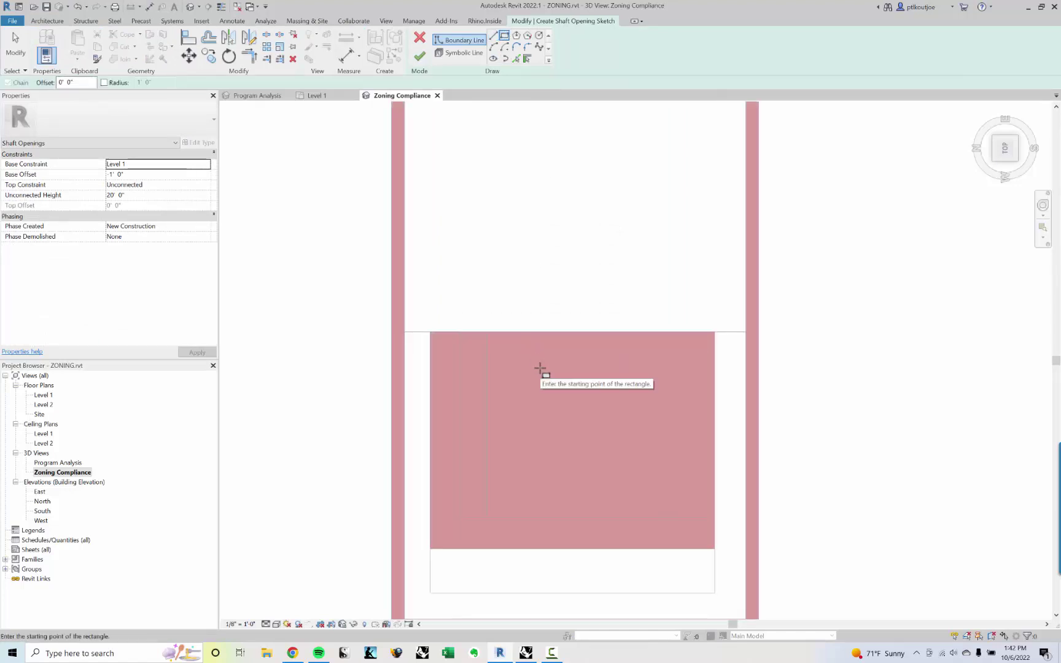
click(543, 360)
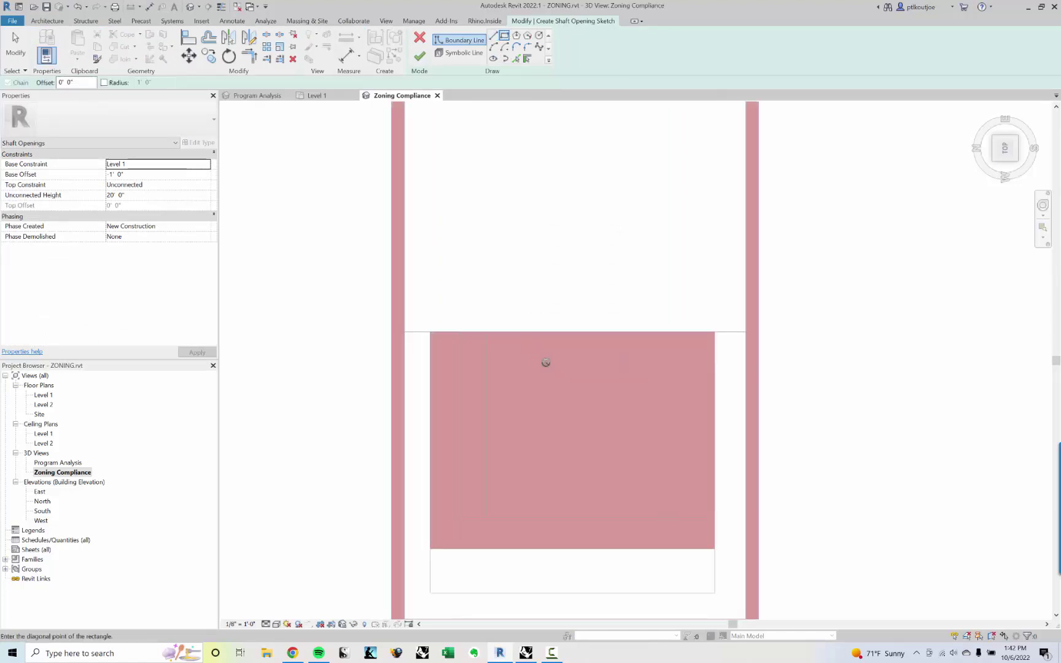
click(620, 417)
key(Escape)
key(Escape)
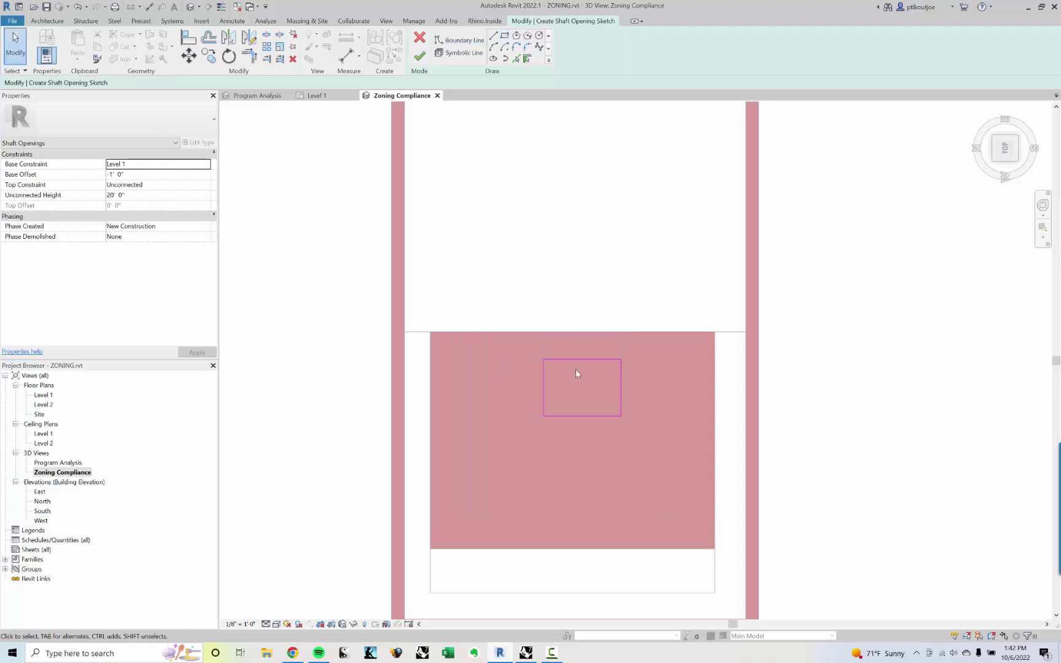
Move the whole rectangular shaft boundary toward the middle of the floor plate and finish the sketch.
key(Tab)
click(578, 360)
drag(578, 416, 569, 462)
click(806, 422)
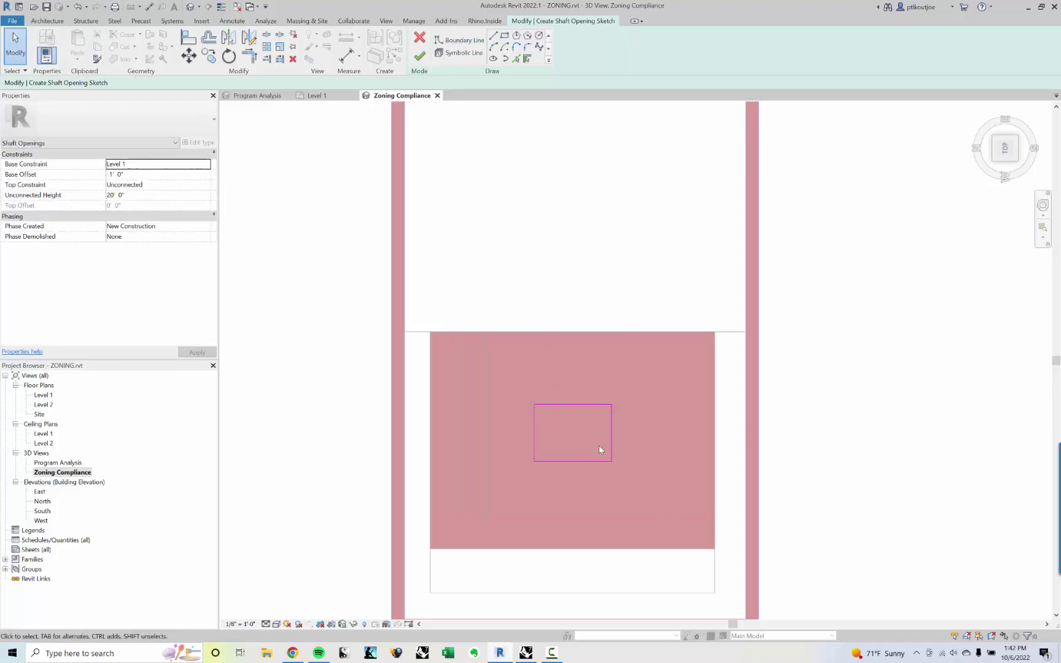
click(420, 56)
Extend the shaft opening's base down through the ground floor, to an offset of about -9' from Level 1.
mouse_move(766, 423)
shift+middle_down()
mouse_move(579, 207)
mouse_move(625, 445)
mouse_move(620, 362)
mouse_move(608, 398)
shift+middle_up()
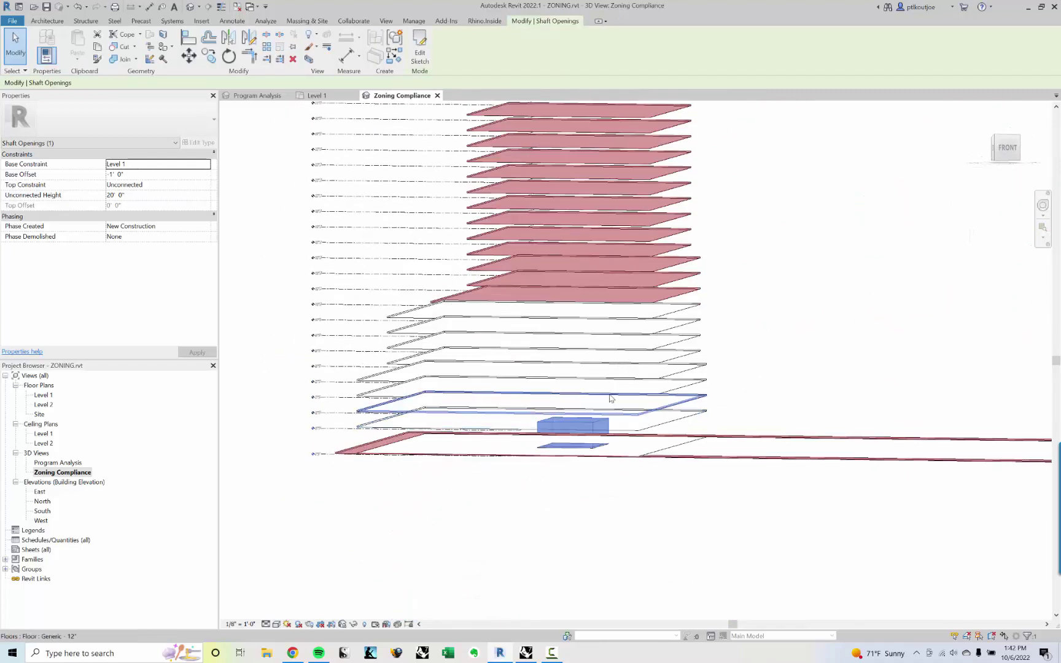
scroll(619, 429, up, 2)
key(Escape)
click(603, 434)
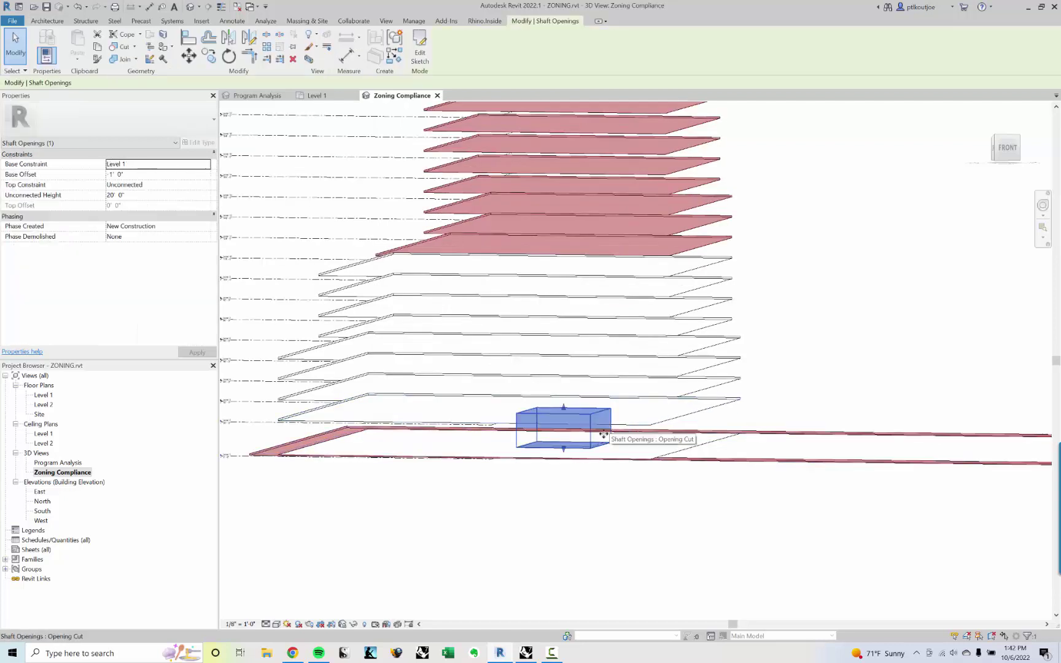
drag(564, 449, 584, 458)
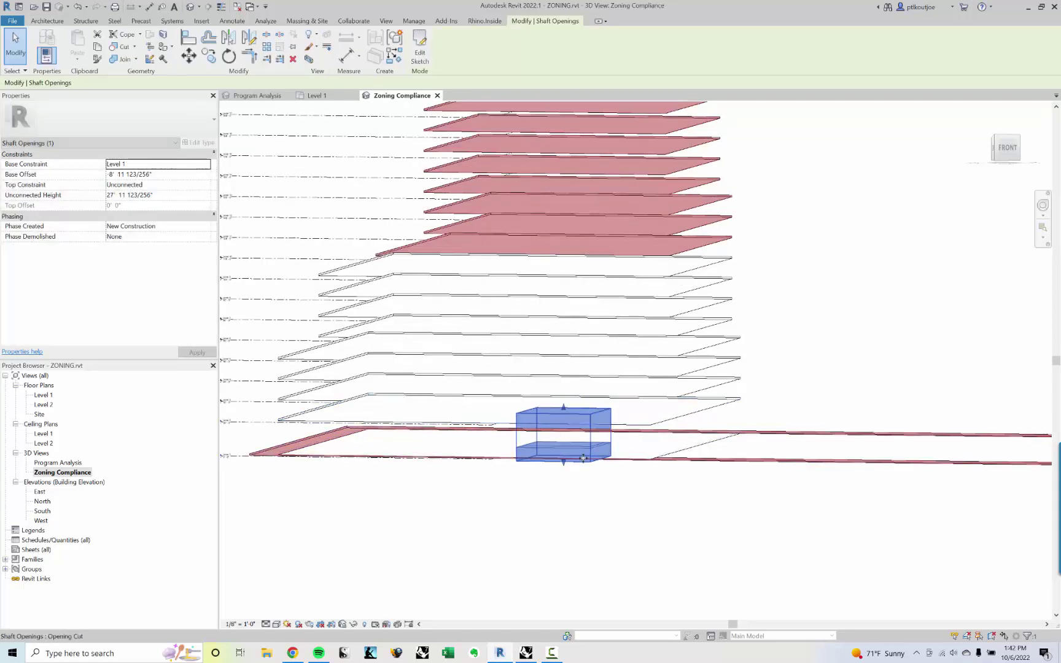
scroll(573, 453, up, 3)
shift+middle_drag(574, 453, 572, 440)
scroll(576, 381, down, 2)
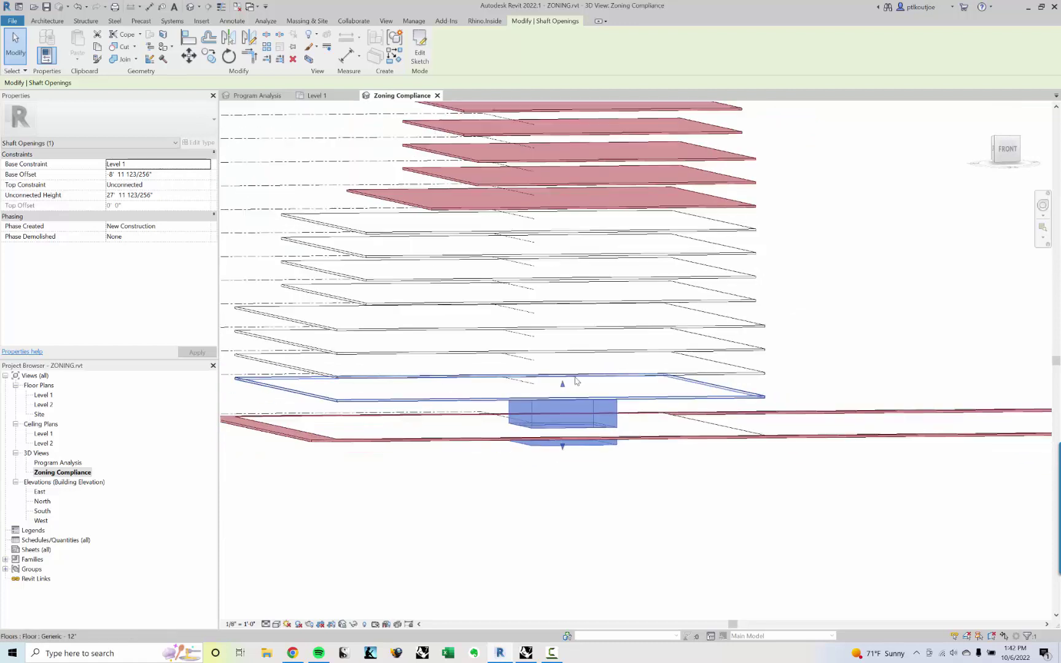
Stretch the shaft opening's top above the highest floor, to an unconnected height of about 305' 9".
scroll(576, 381, down, 1)
shift+middle_drag(599, 323, 583, 486)
middle_drag(568, 418, 549, 559)
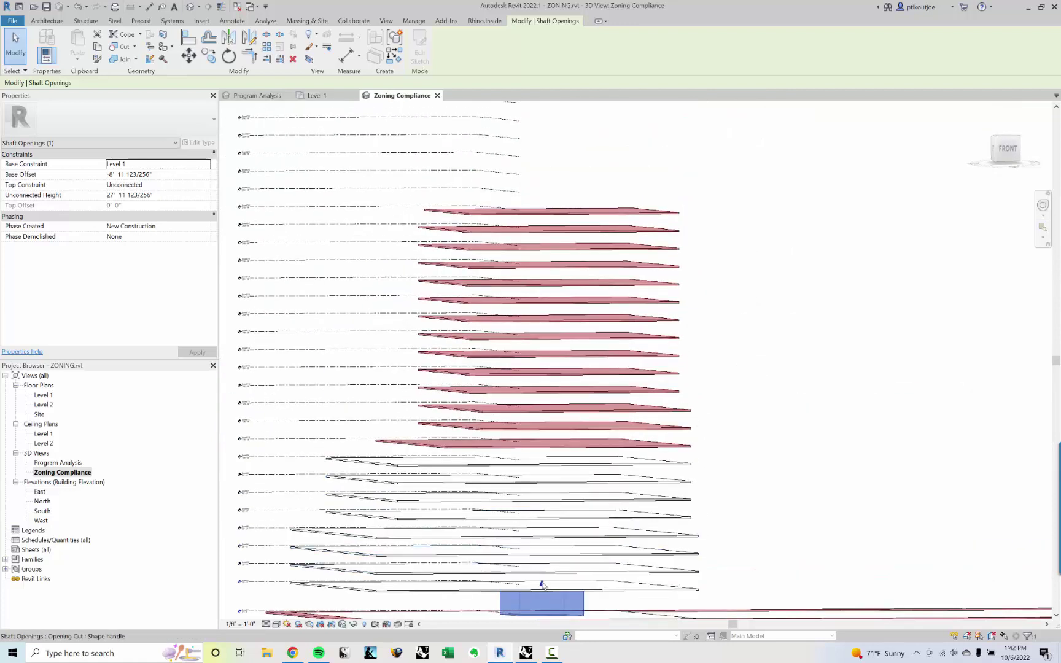
drag(542, 584, 571, 173)
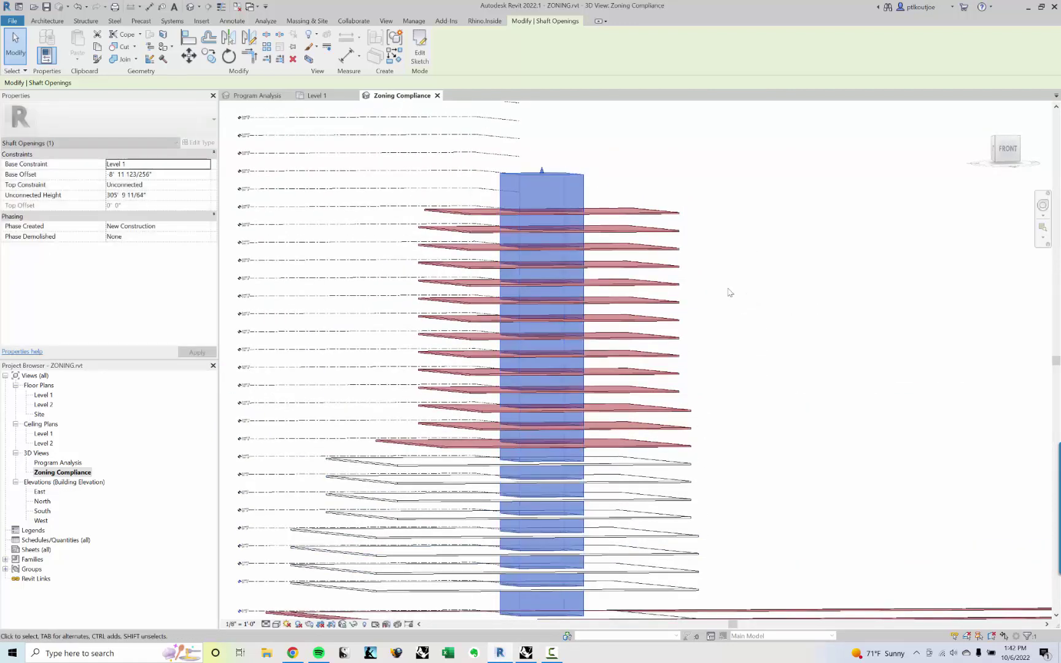
click(730, 293)
shift+middle_drag(730, 292, 799, 304)
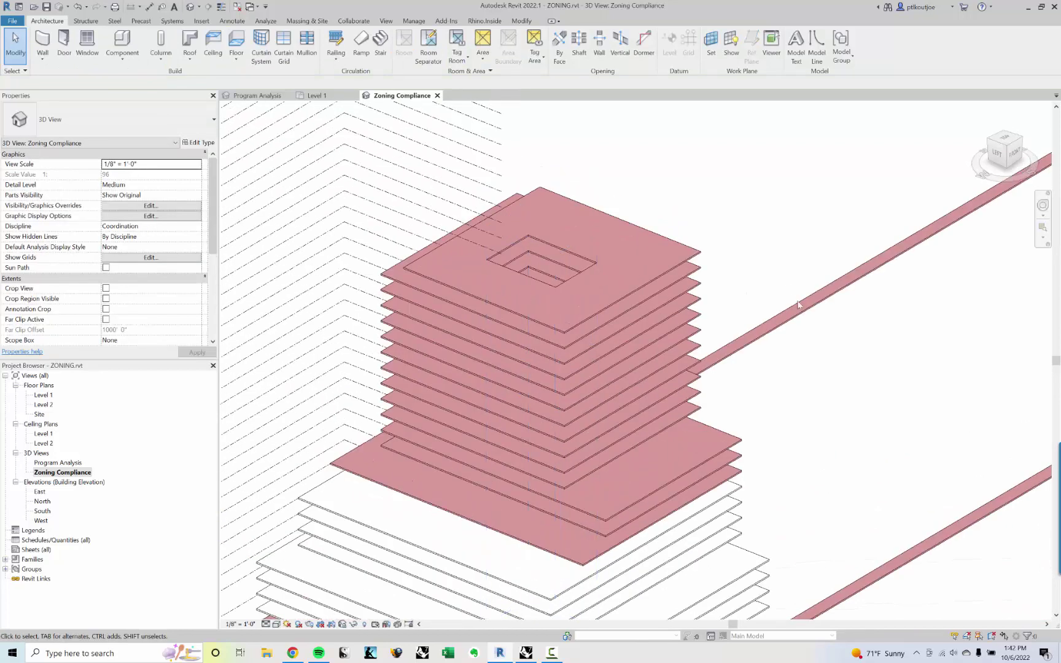
Switch to Grasshopper and review the TOTAL PROGRAM SF and TOTAL RETAIL SF panels and the three program groups.
click(527, 652)
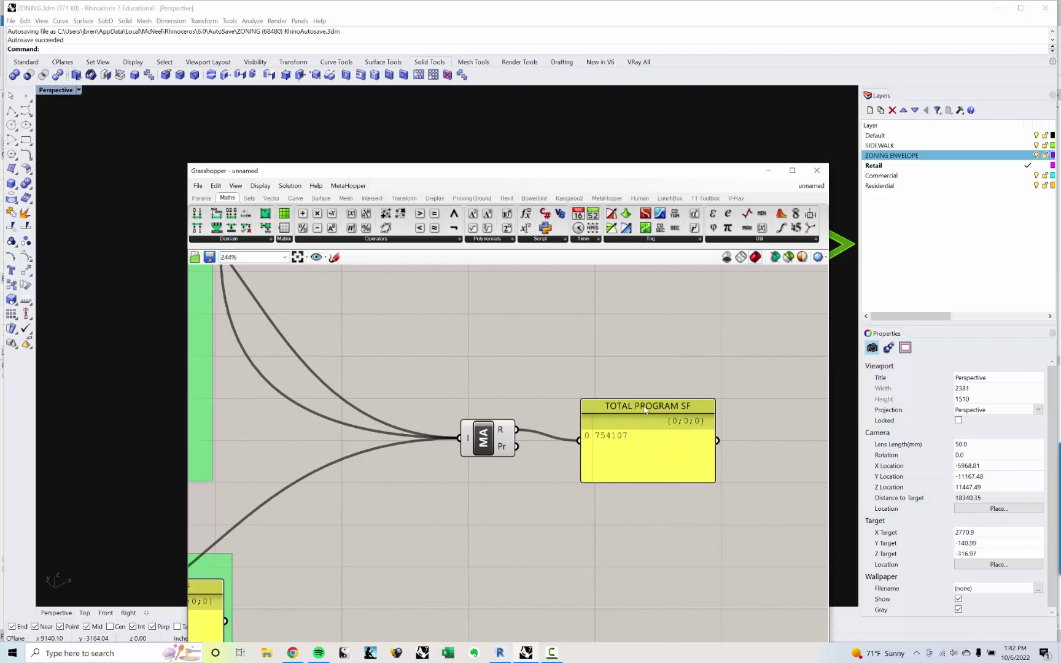
scroll(636, 501, down, 4)
right_drag(602, 519, 659, 450)
scroll(433, 499, up, 3)
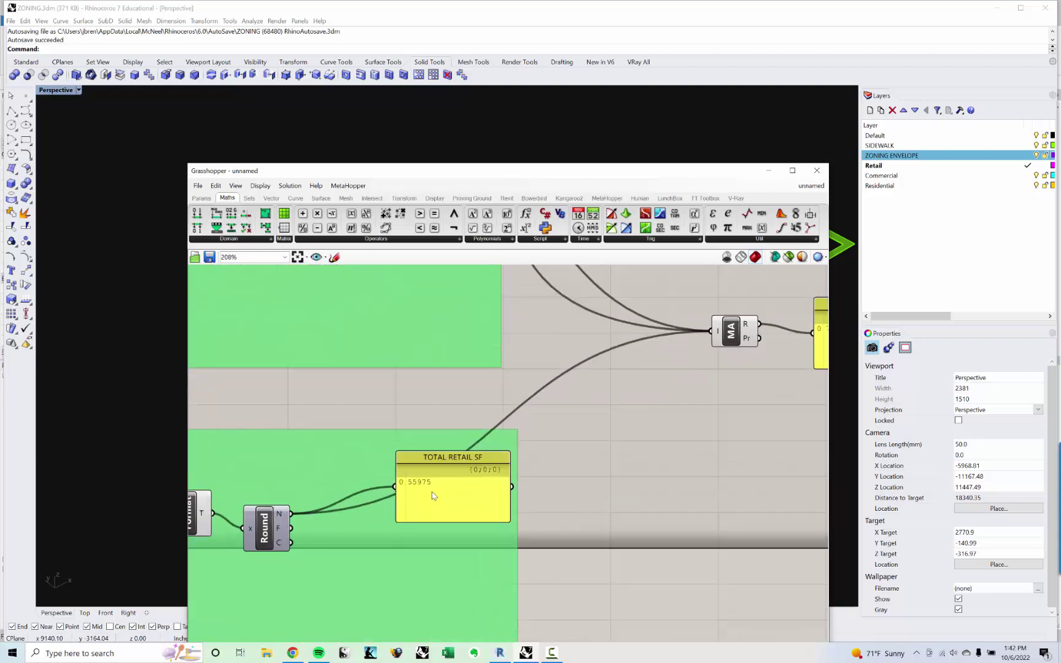
scroll(432, 495, down, 4)
right_drag(460, 429, 457, 542)
right_drag(446, 334, 452, 498)
scroll(438, 315, down, 3)
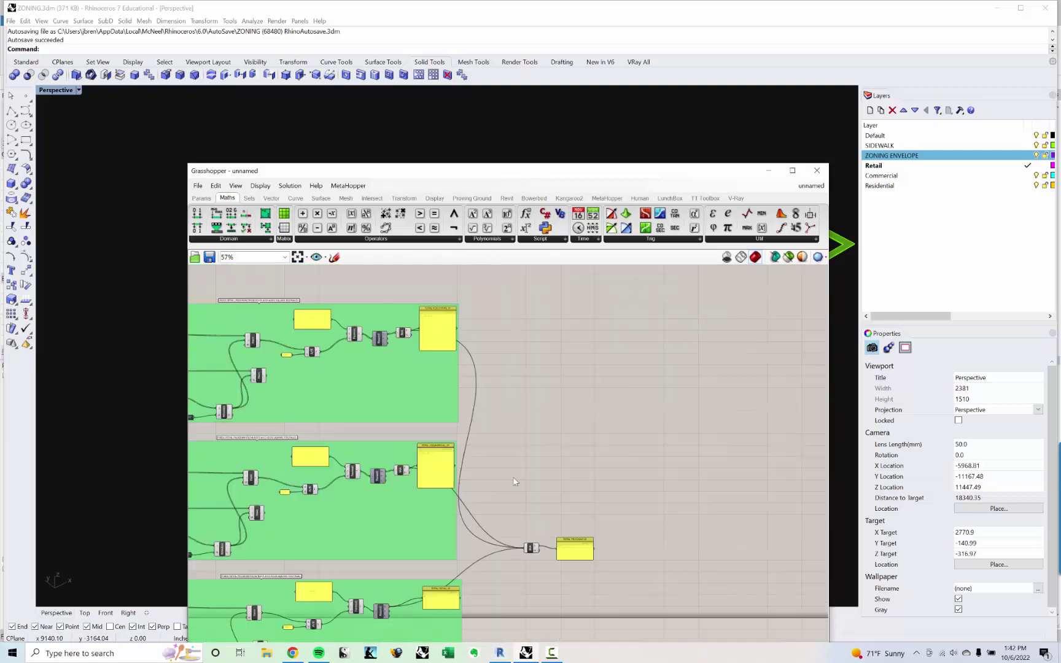
scroll(518, 492, down, 1)
right_drag(520, 509, 552, 395)
scroll(552, 396, down, 1)
right_drag(366, 405, 512, 426)
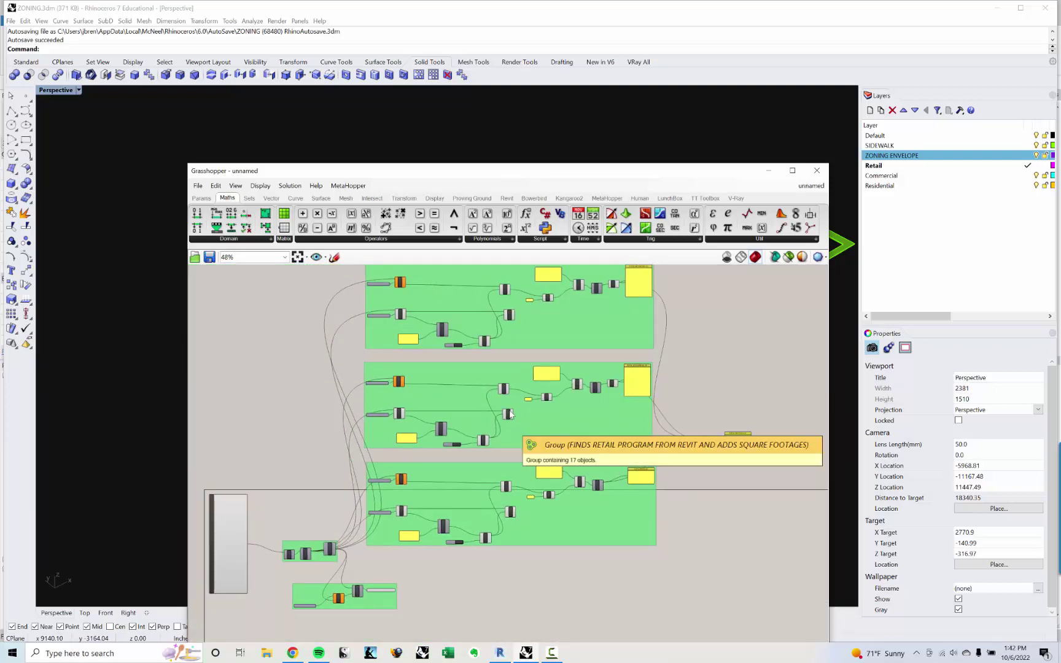
right_drag(476, 376, 473, 416)
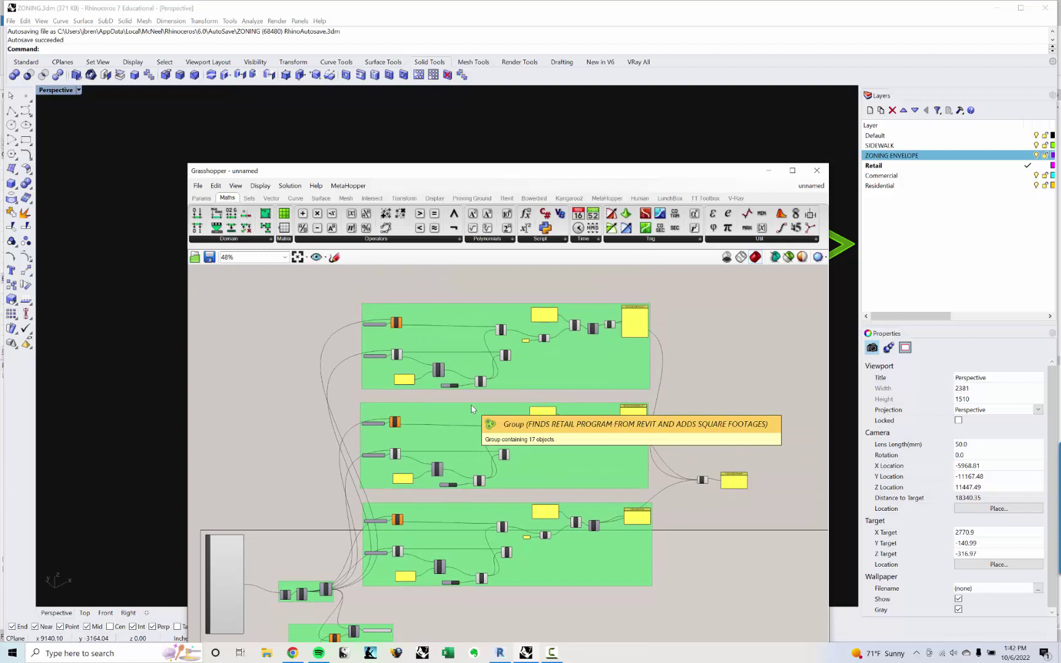
right_drag(470, 407, 477, 332)
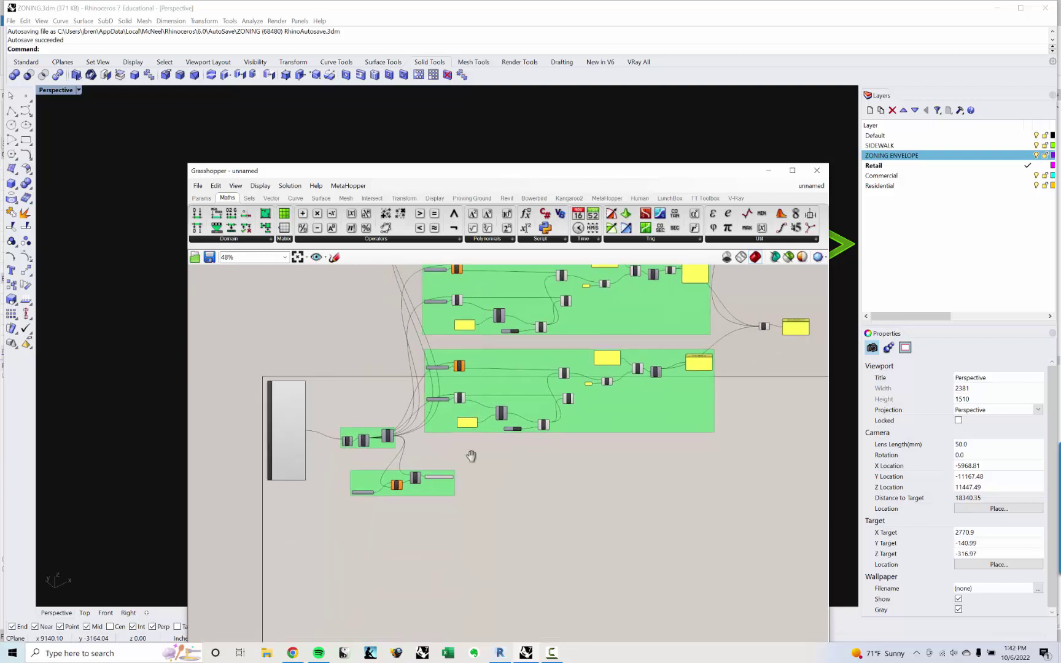
right_drag(472, 457, 455, 443)
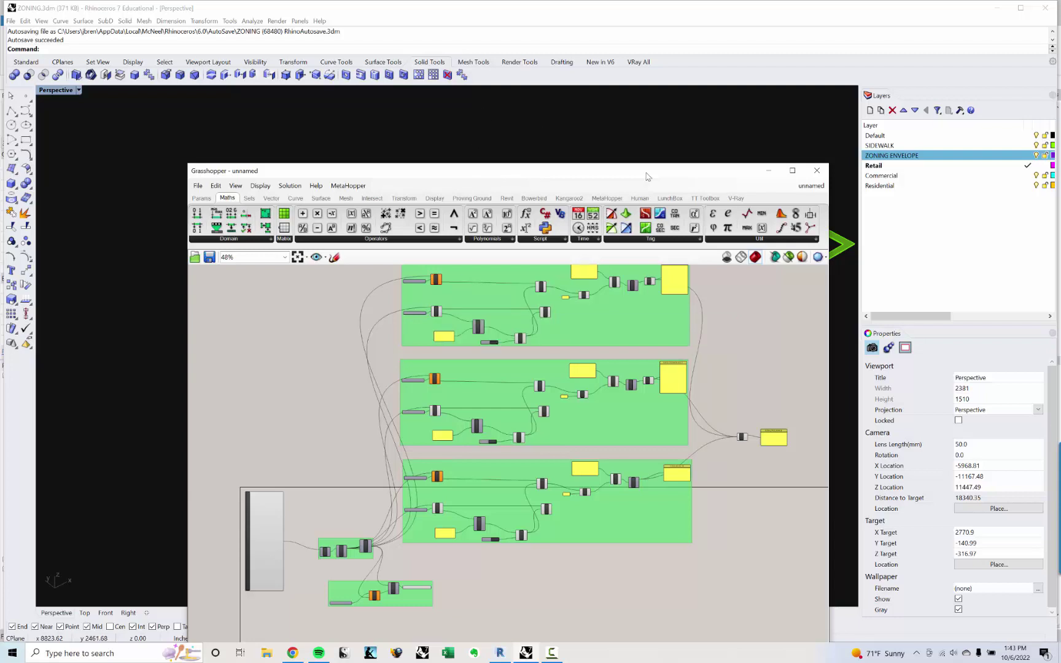
Move the Grasshopper window aside and examine the building preview with its shaft in the Rhino perspective view.
drag(648, 174, 590, 183)
right_drag(613, 354, 613, 401)
scroll(604, 346, up, 5)
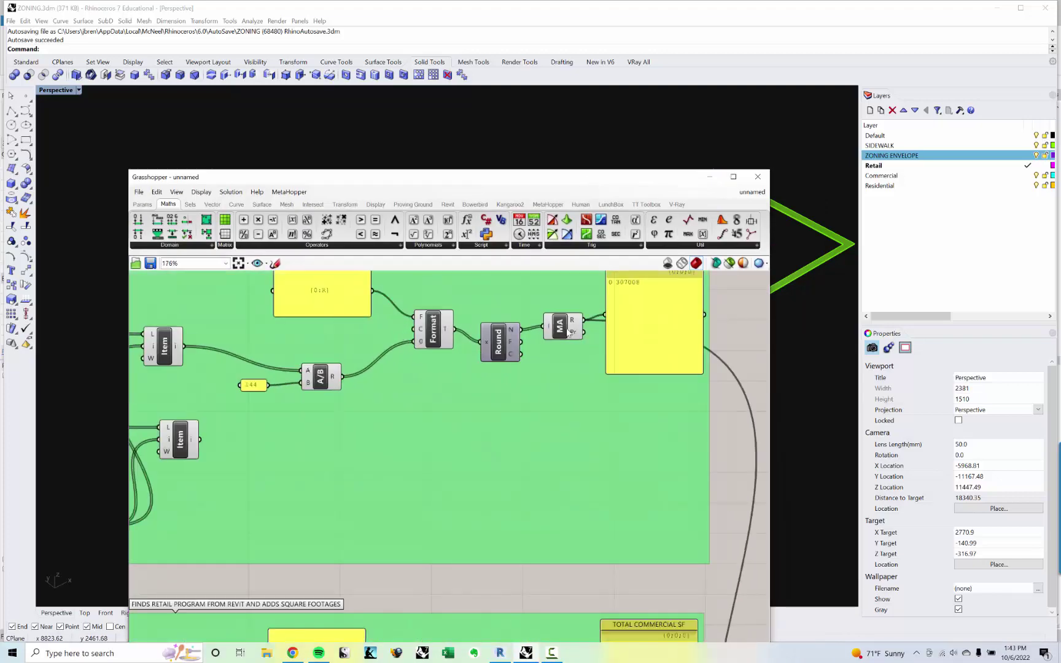
click(576, 331)
scroll(578, 331, down, 3)
click(580, 307)
drag(490, 179, 878, 232)
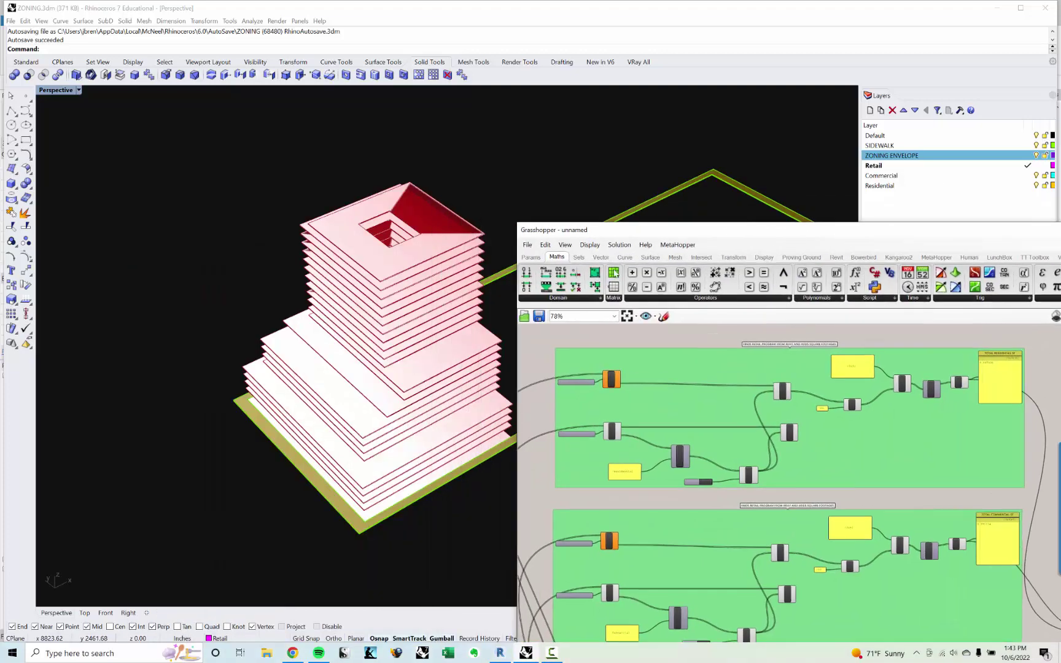
right_drag(316, 255, 285, 296)
right_drag(340, 400, 346, 361)
Check the residential group's components one by one to find which one previews the floors in Rhino.
scroll(823, 445, down, 2)
right_drag(852, 442, 710, 422)
scroll(775, 383, up, 5)
click(784, 375)
click(688, 376)
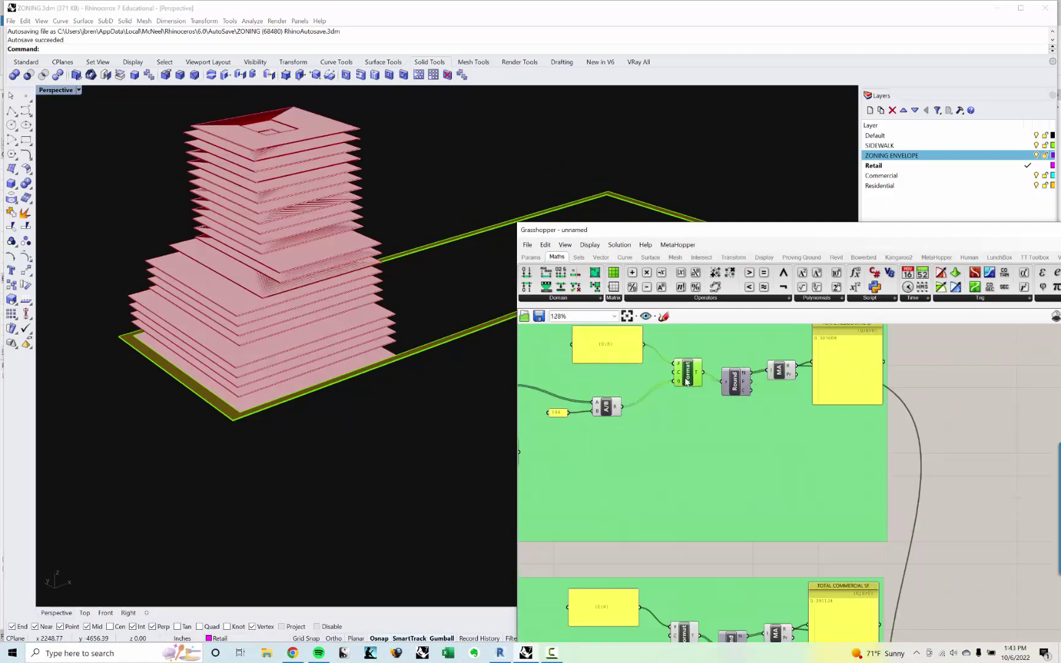
right_drag(650, 379, 839, 429)
click(837, 429)
click(686, 439)
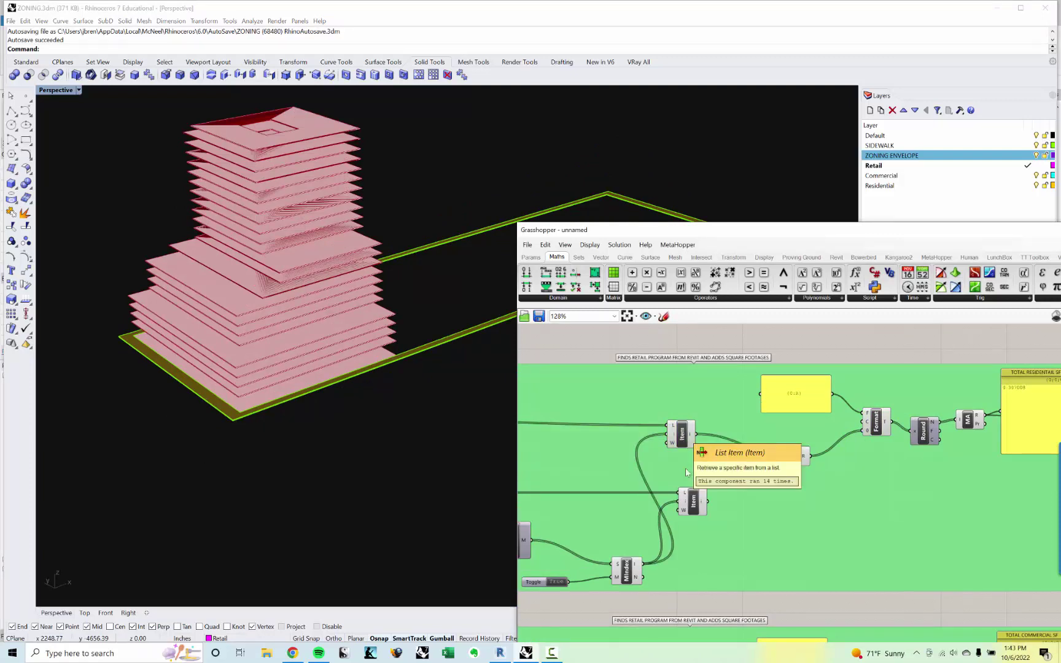
click(693, 500)
click(694, 500)
scroll(696, 500, down, 2)
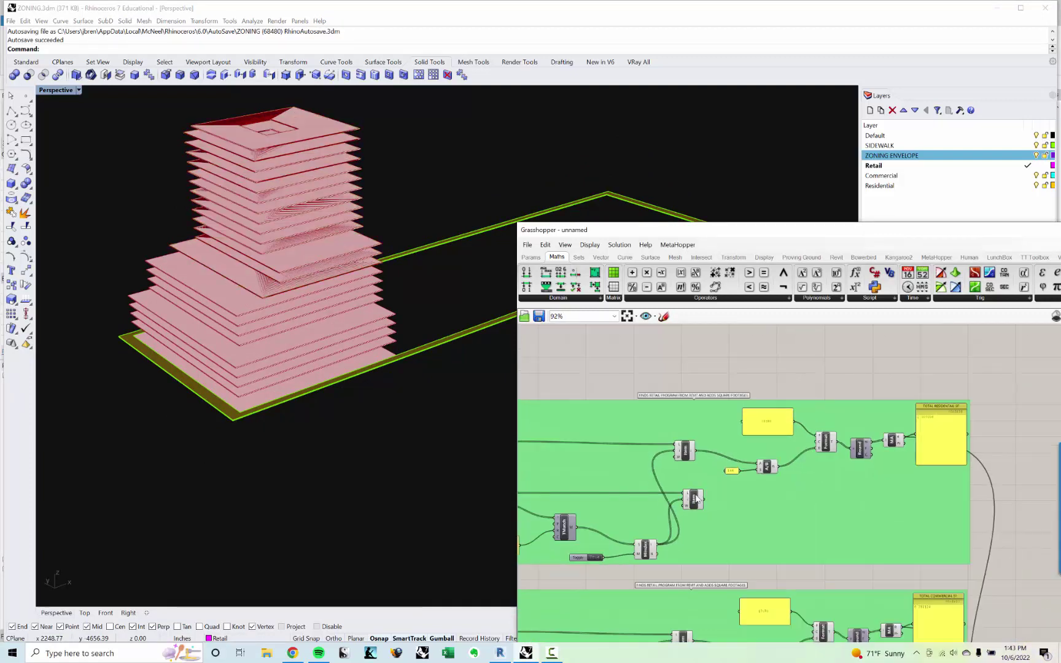
scroll(697, 501, up, 2)
click(681, 434)
click(692, 500)
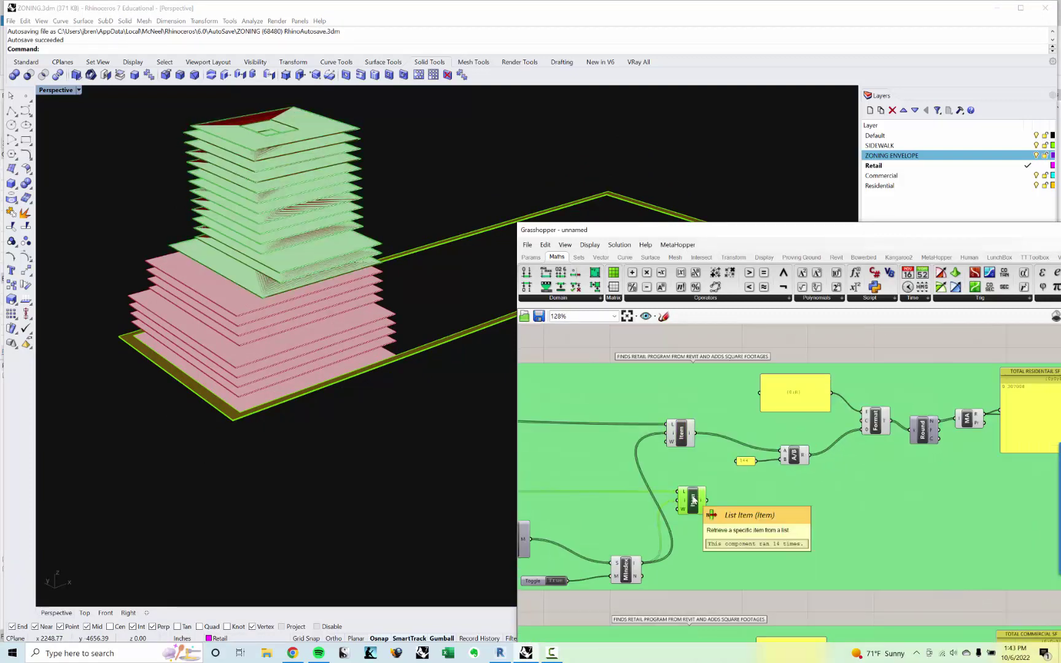
scroll(704, 495, down, 2)
right_drag(705, 494, 674, 497)
scroll(829, 473, down, 3)
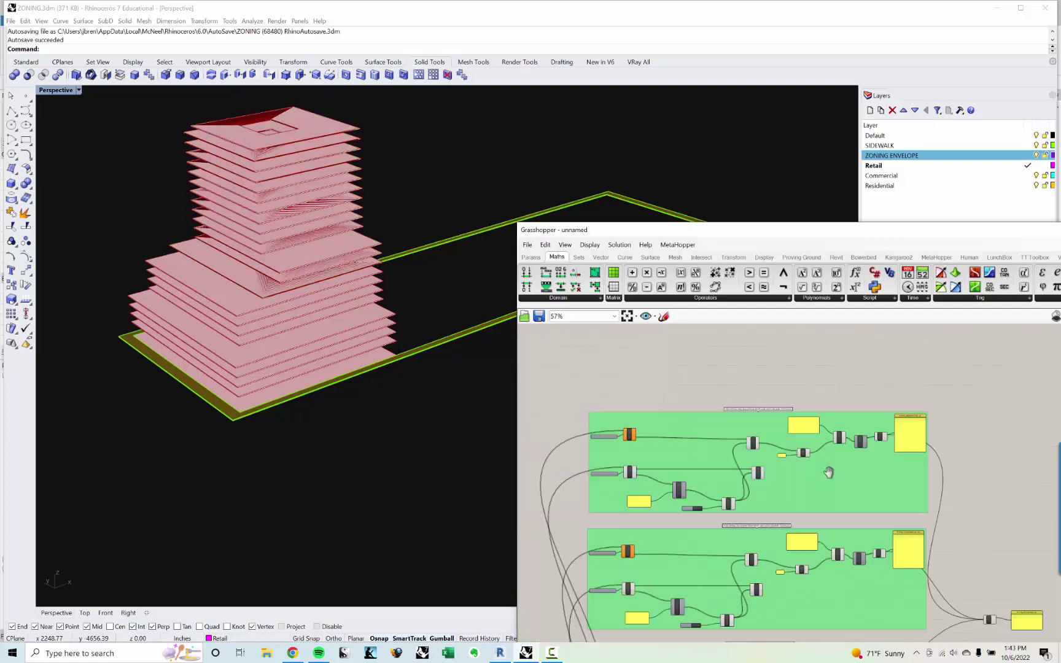
Turn off the preview for all components in the residential group.
drag(625, 380, 597, 372)
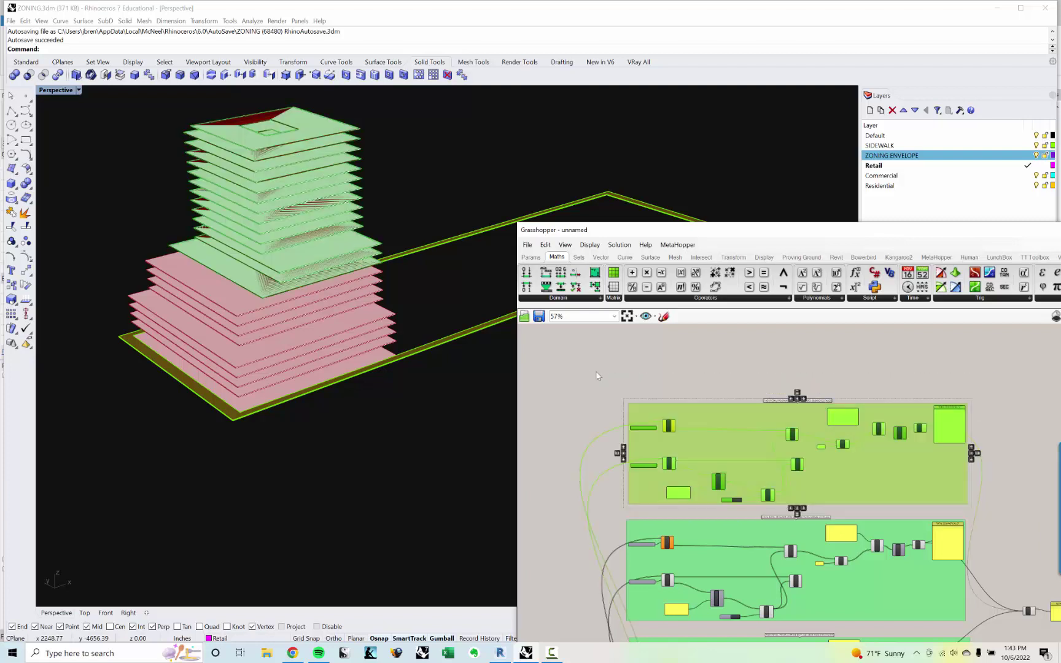
right_click(597, 370)
click(620, 389)
click(709, 375)
right_drag(710, 378, 674, 381)
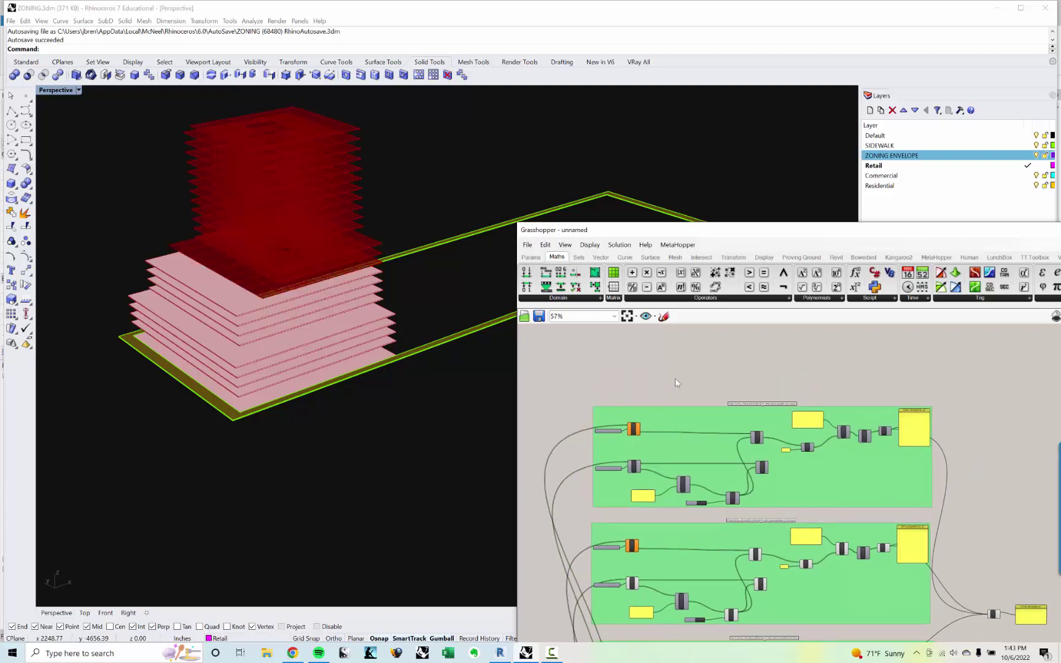
Turn off the preview for all components in the commercial group.
scroll(674, 381, down, 4)
right_drag(680, 583, 748, 525)
scroll(748, 525, up, 3)
right_drag(763, 430, 683, 449)
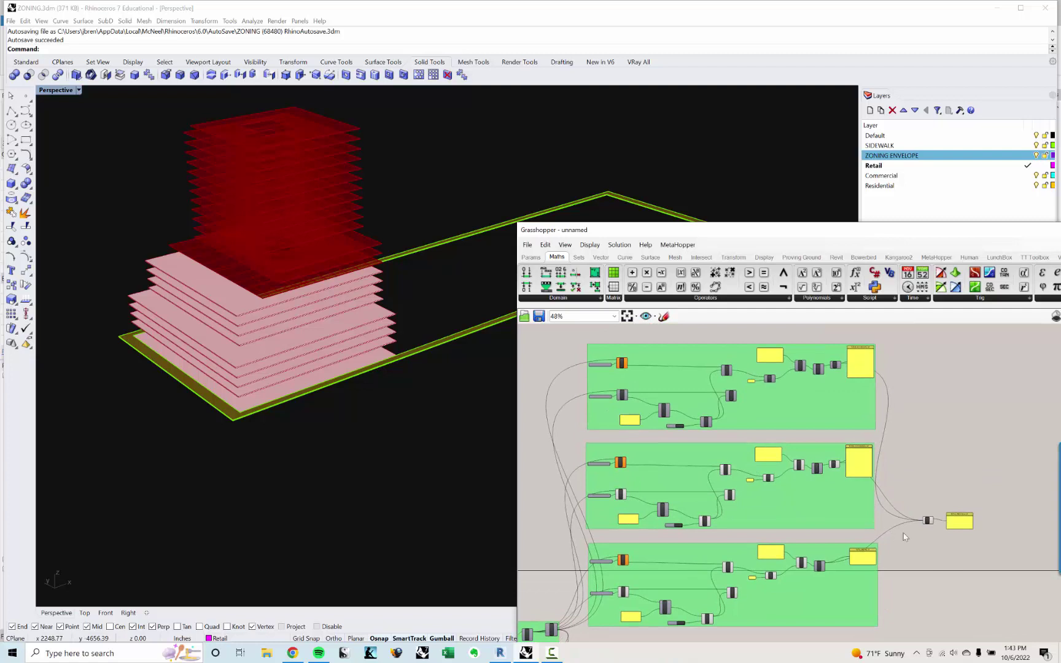
right_drag(709, 512, 721, 503)
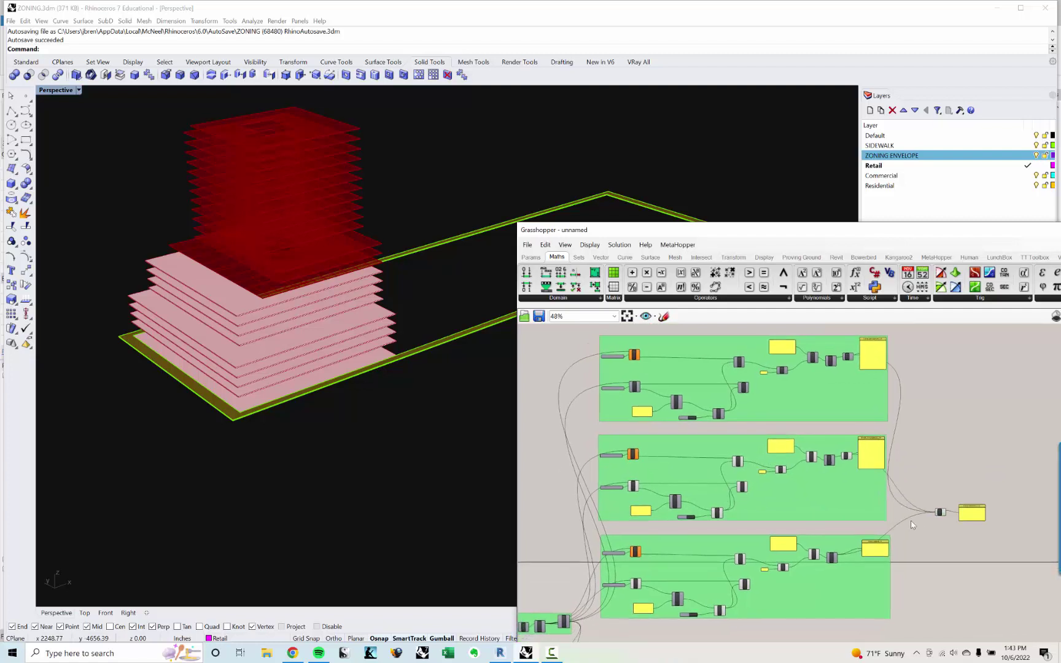
drag(901, 530, 567, 421)
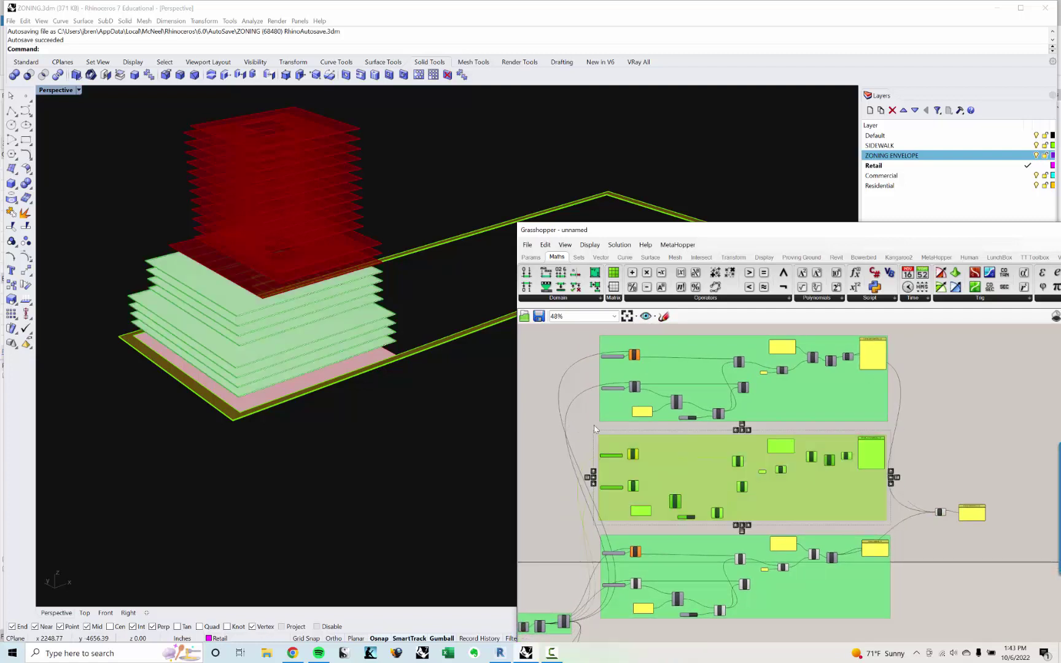
right_click(569, 423)
click(608, 494)
right_drag(623, 510, 623, 442)
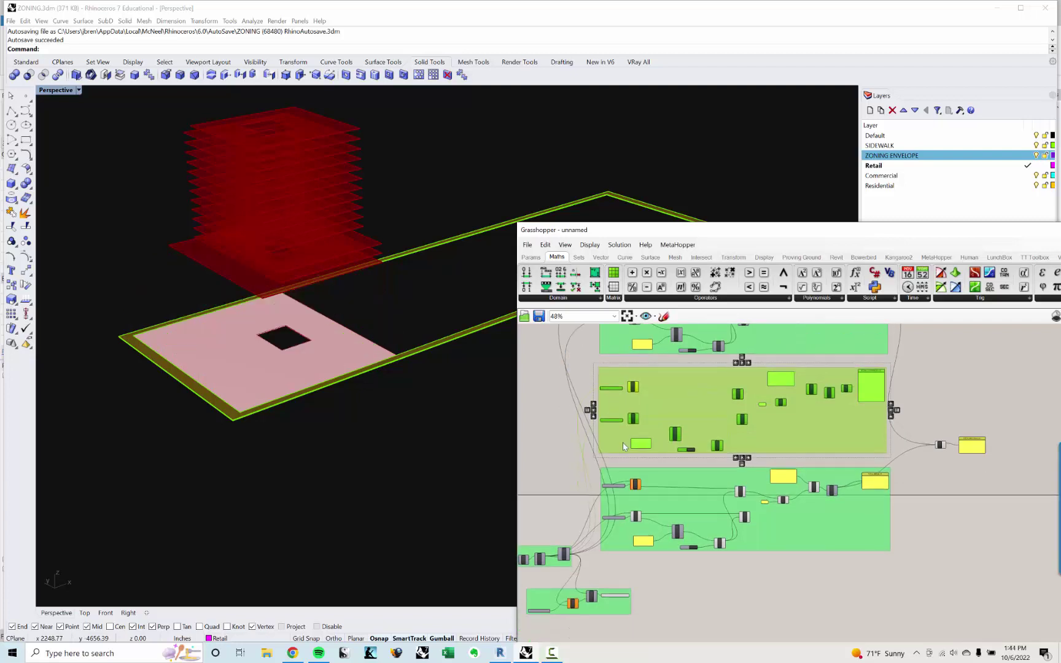
Turn off the preview for all components in the retail group.
drag(942, 570, 577, 461)
right_click(554, 462)
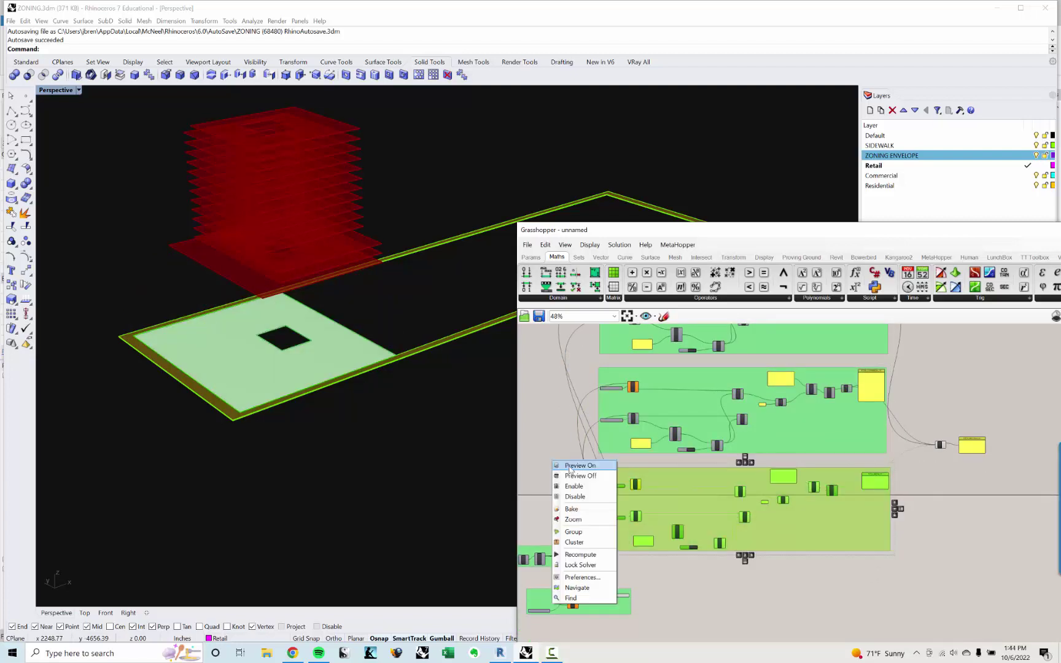
click(570, 469)
drag(909, 568, 577, 460)
right_click(549, 452)
click(577, 467)
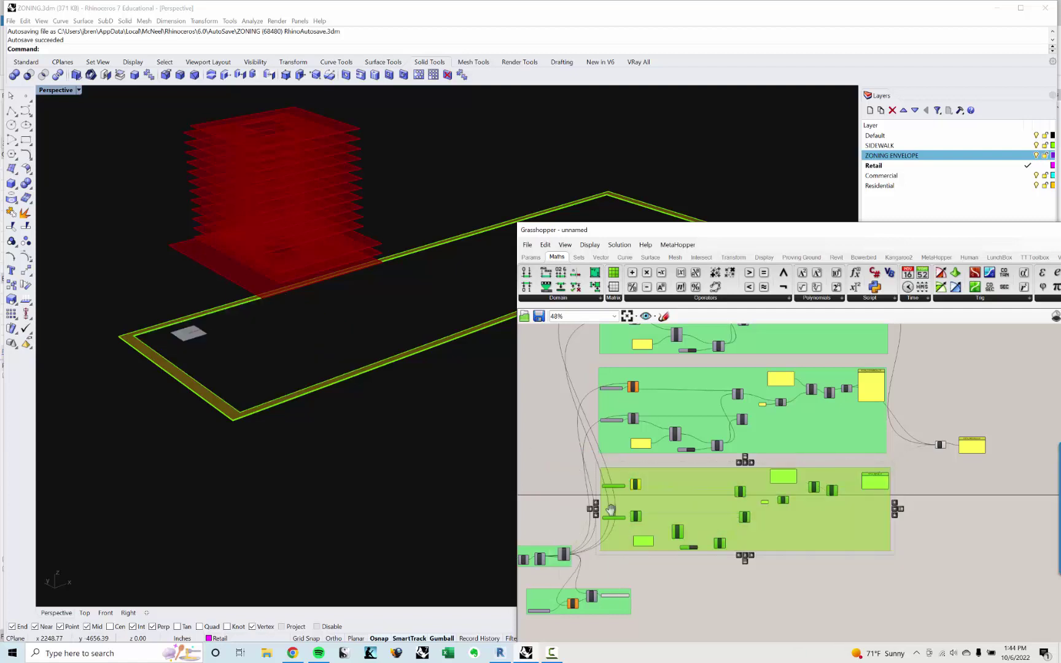
Add a Custom Preview component beside the non-compliant floors group and feed the NON-COMPLIANT FLOORS geometry into it.
scroll(645, 533, up, 5)
click(616, 528)
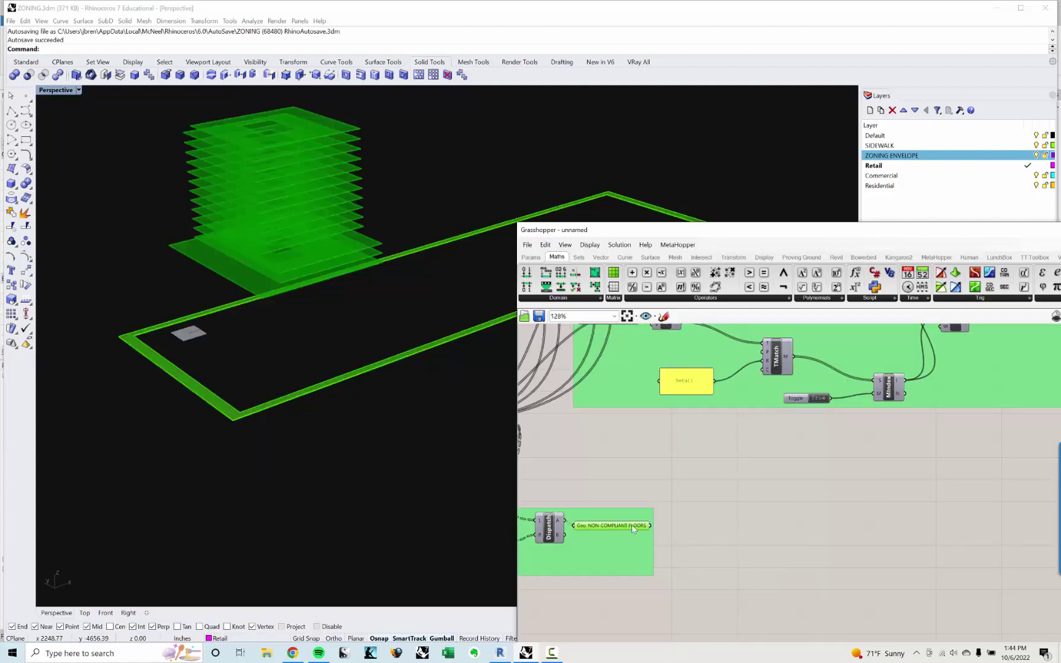
click(756, 537)
double_click(756, 537)
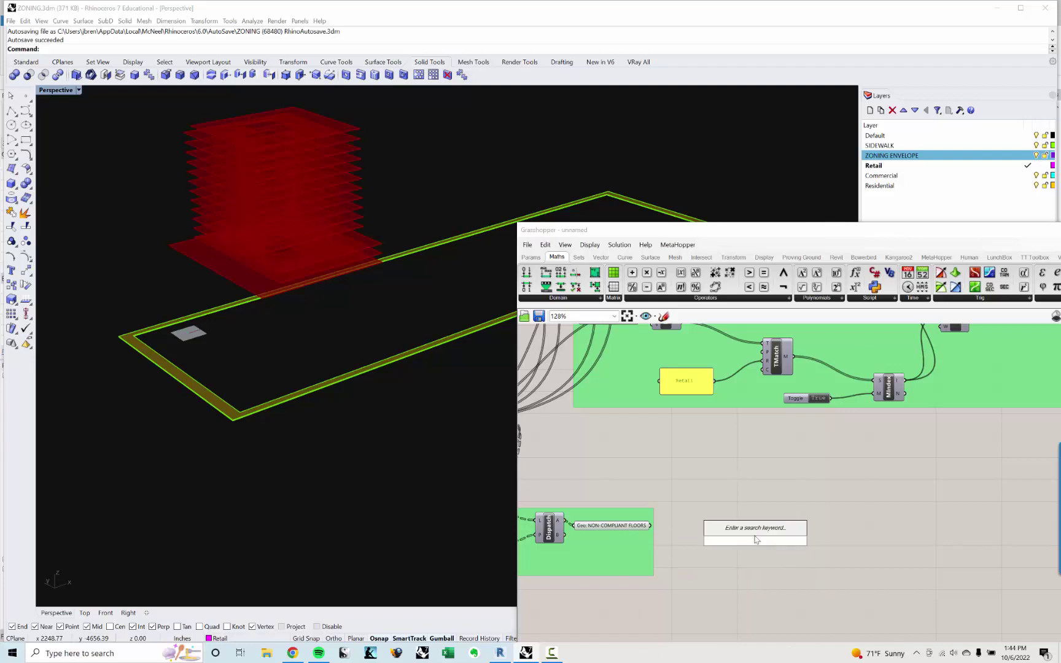
text(Cl)
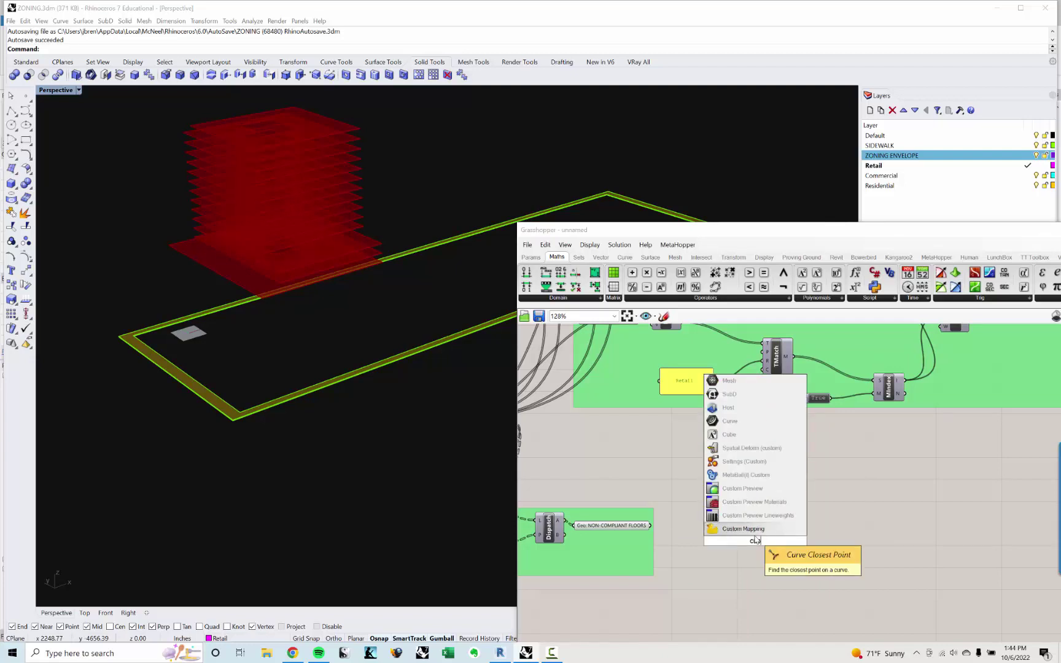
click(742, 488)
scroll(756, 536, up, 3)
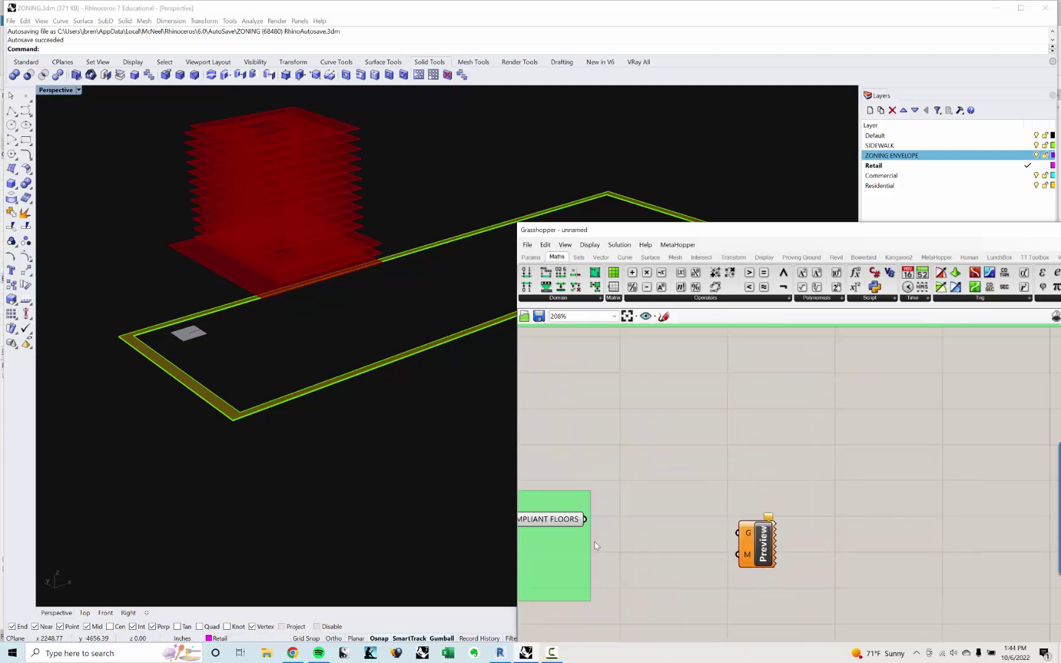
drag(586, 520, 738, 533)
Add a Colour Swatch, connect it to the preview's material input and set it to red.
double_click(707, 574)
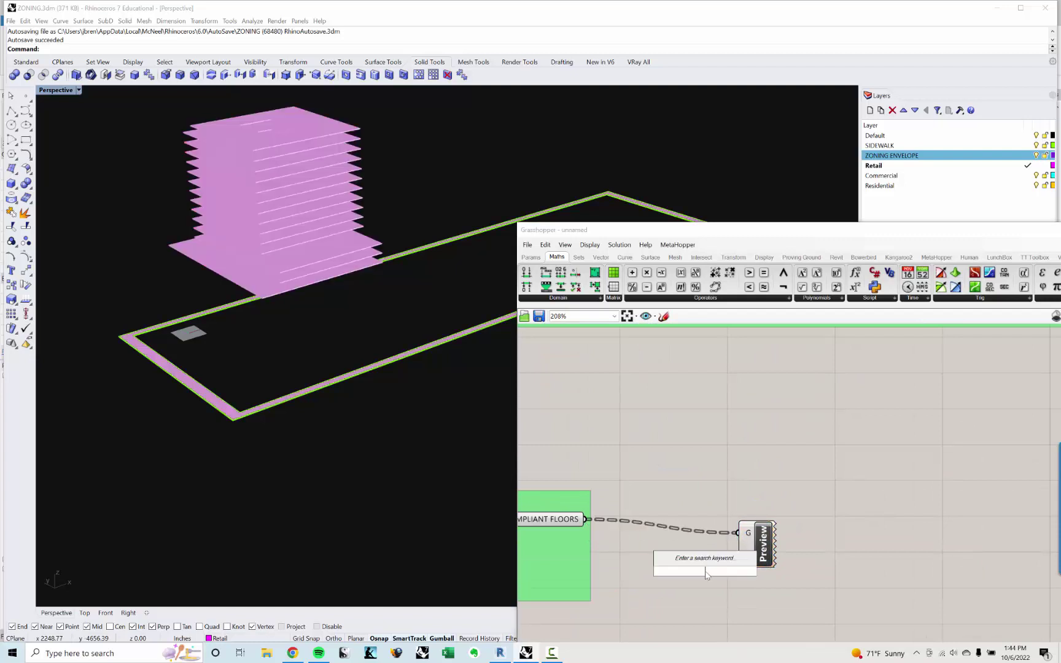
text(swatch)
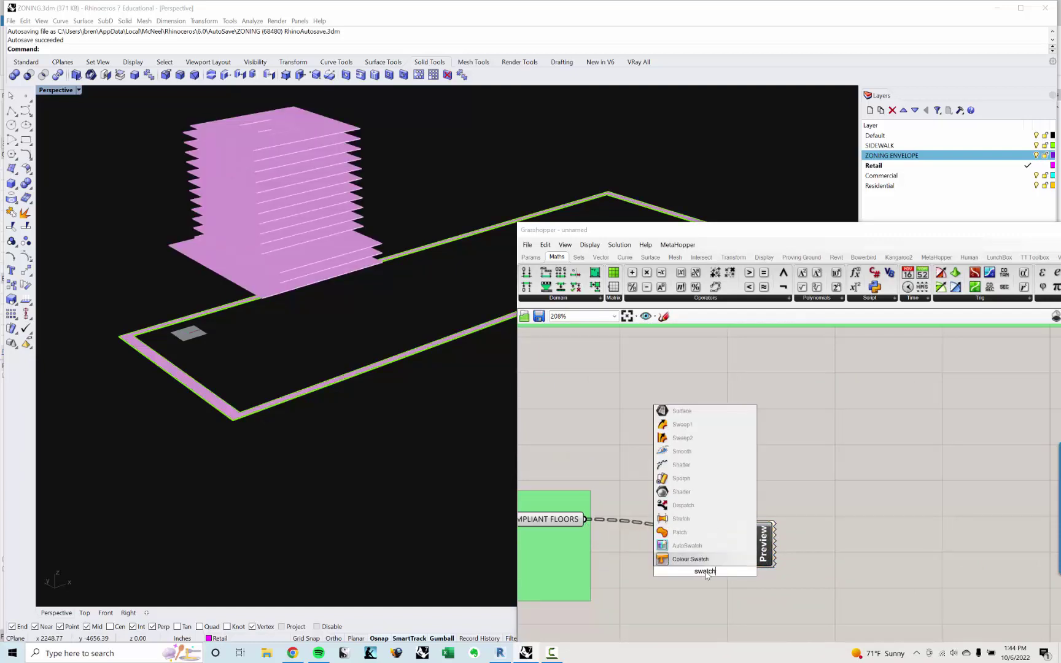
key(Return)
drag(690, 572, 649, 576)
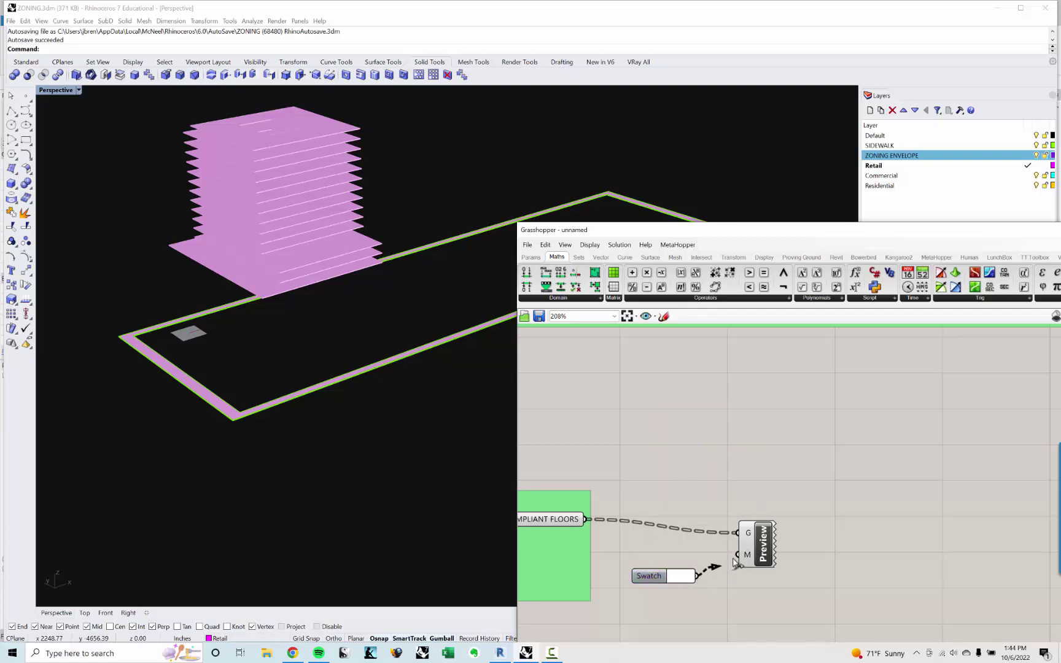
drag(735, 562, 674, 449)
click(681, 576)
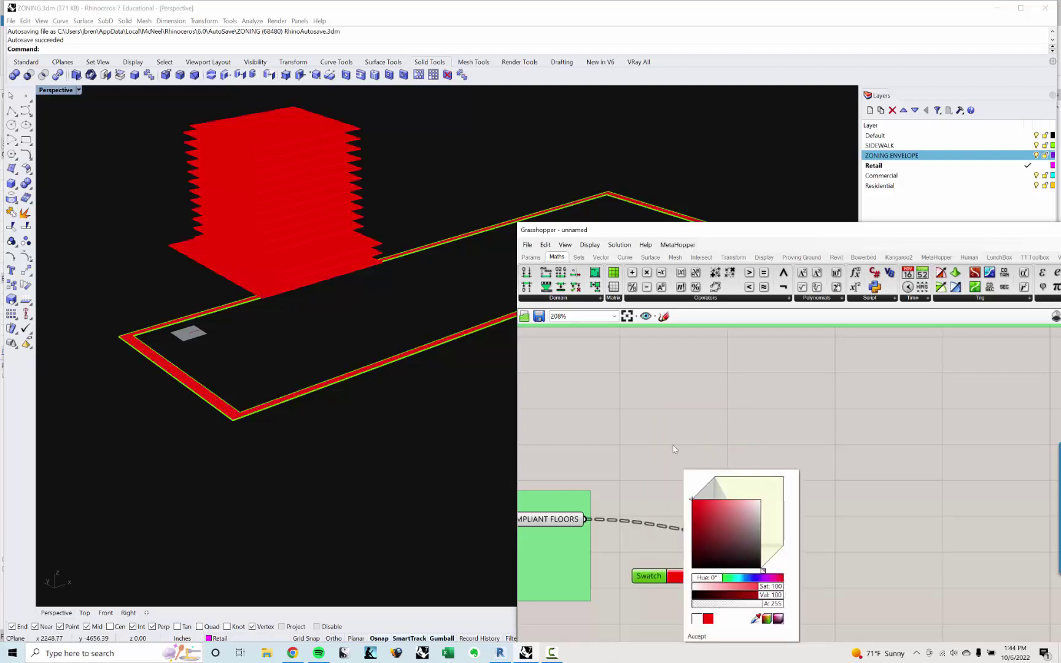
right_drag(765, 495, 794, 496)
drag(836, 606, 766, 506)
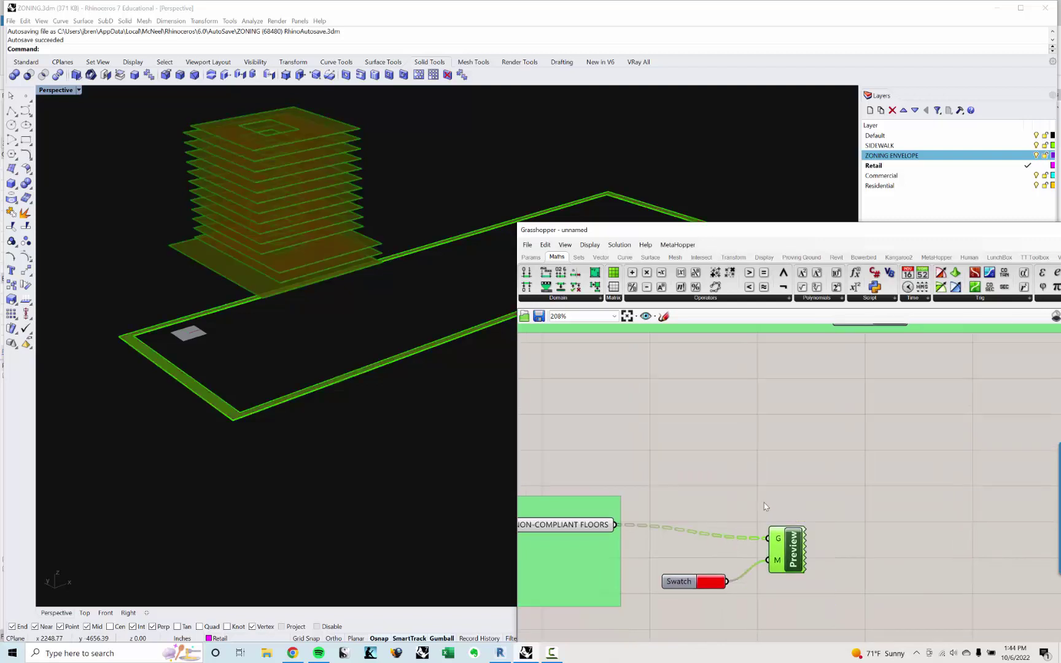
click(766, 506)
Switch to Revit and, from the top view, move the non-compliant tower floors and shaft slightly so they sit inside the zoning envelope.
scroll(762, 513, down, 3)
scroll(758, 521, down, 2)
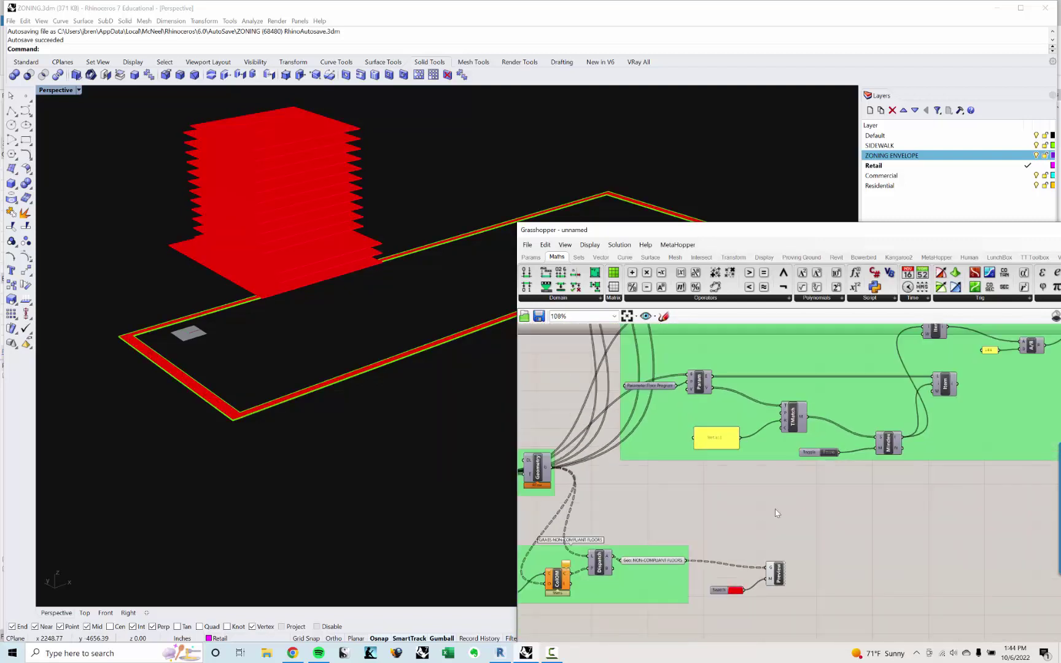
scroll(409, 461, up, 2)
scroll(285, 265, down, 4)
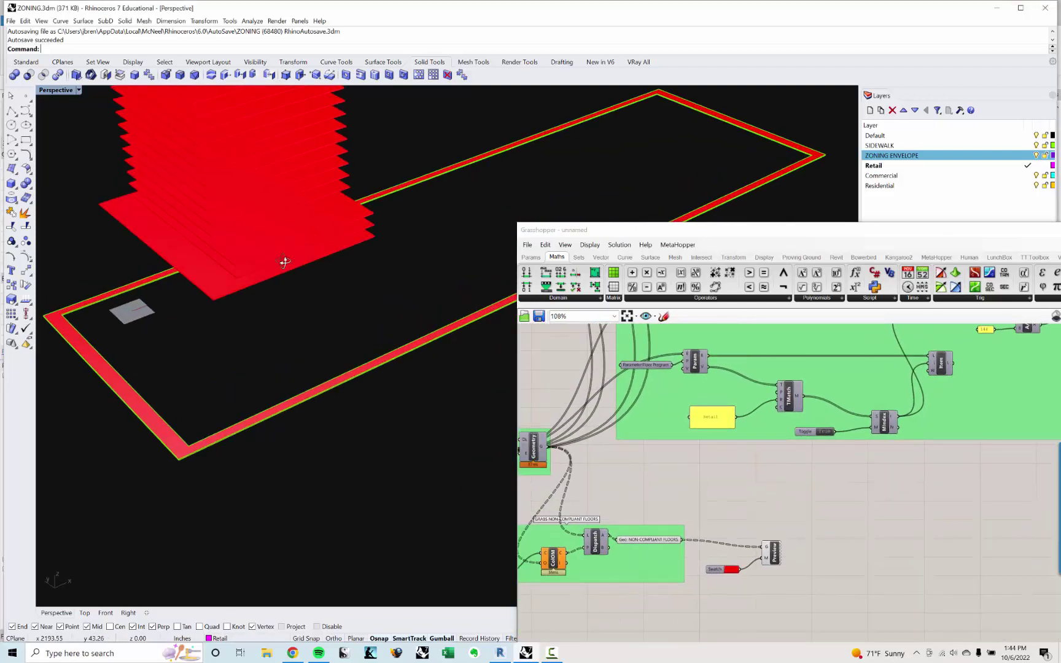
scroll(361, 338, up, 2)
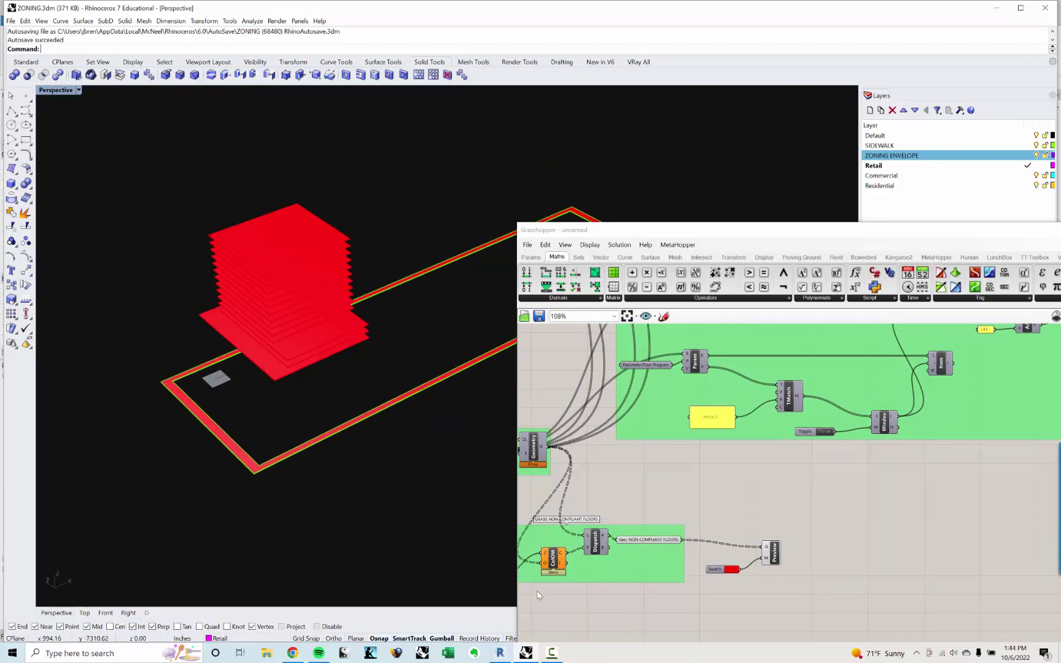
click(500, 653)
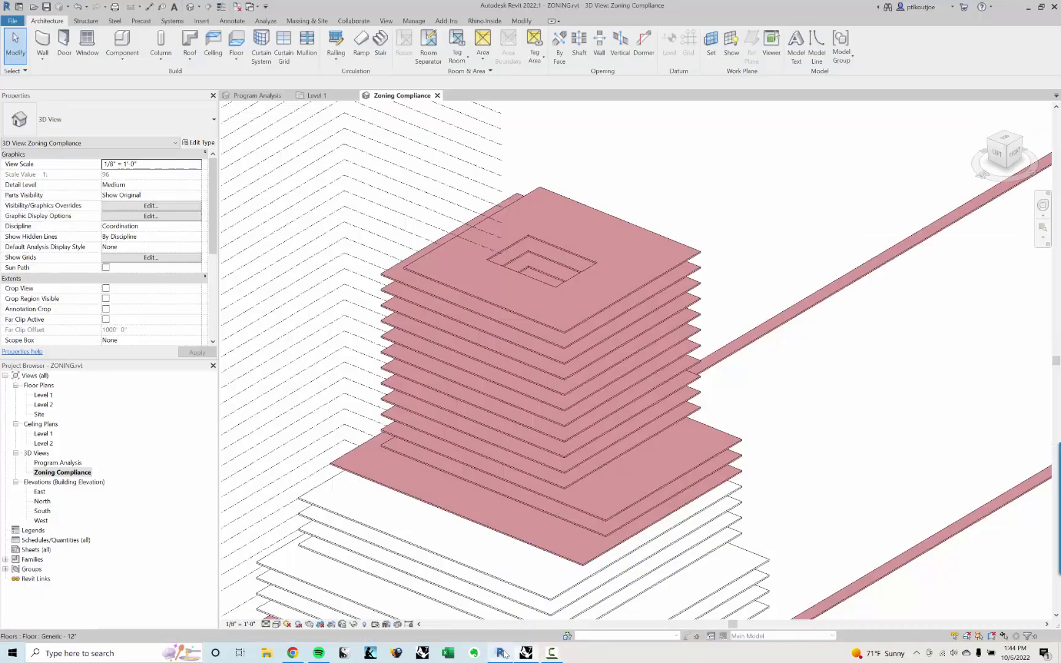
click(1007, 140)
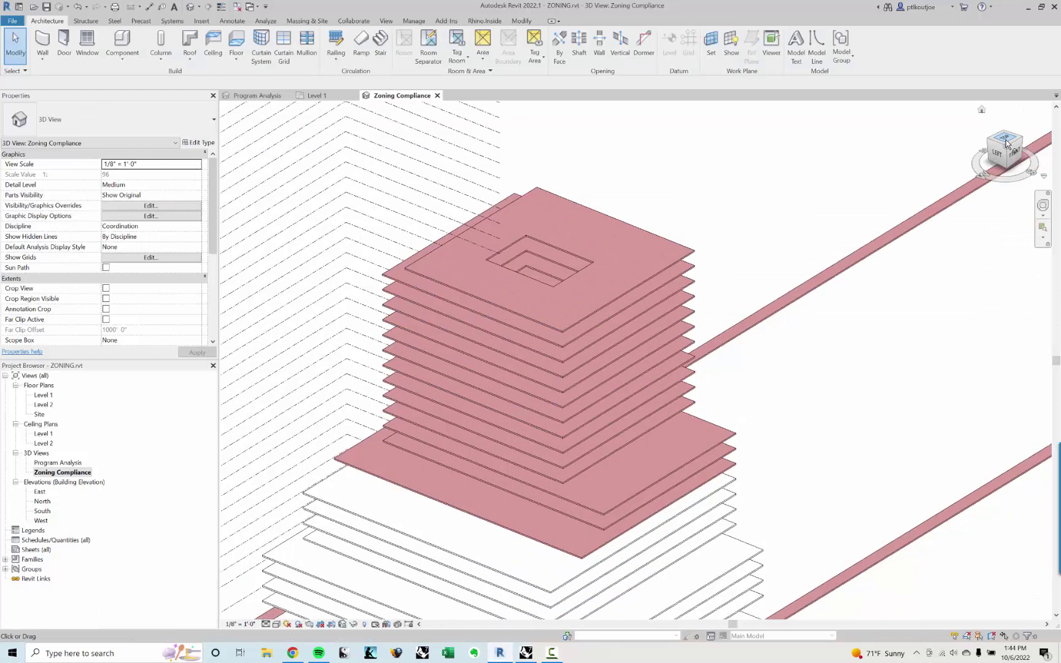
scroll(739, 433, up, 5)
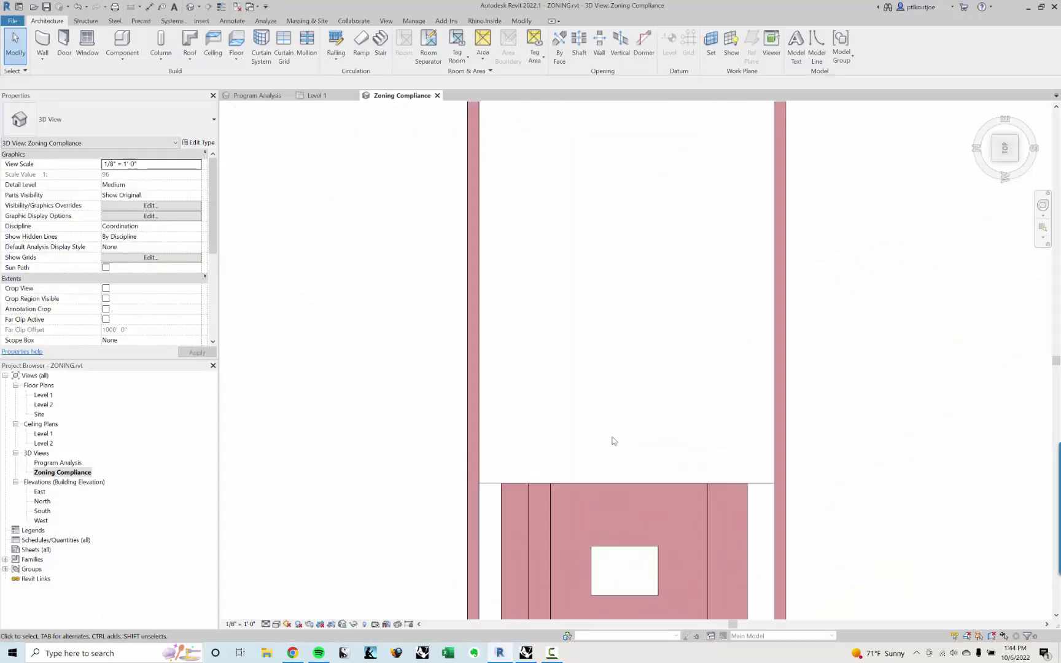
middle_drag(626, 289, 576, 287)
drag(473, 279, 795, 515)
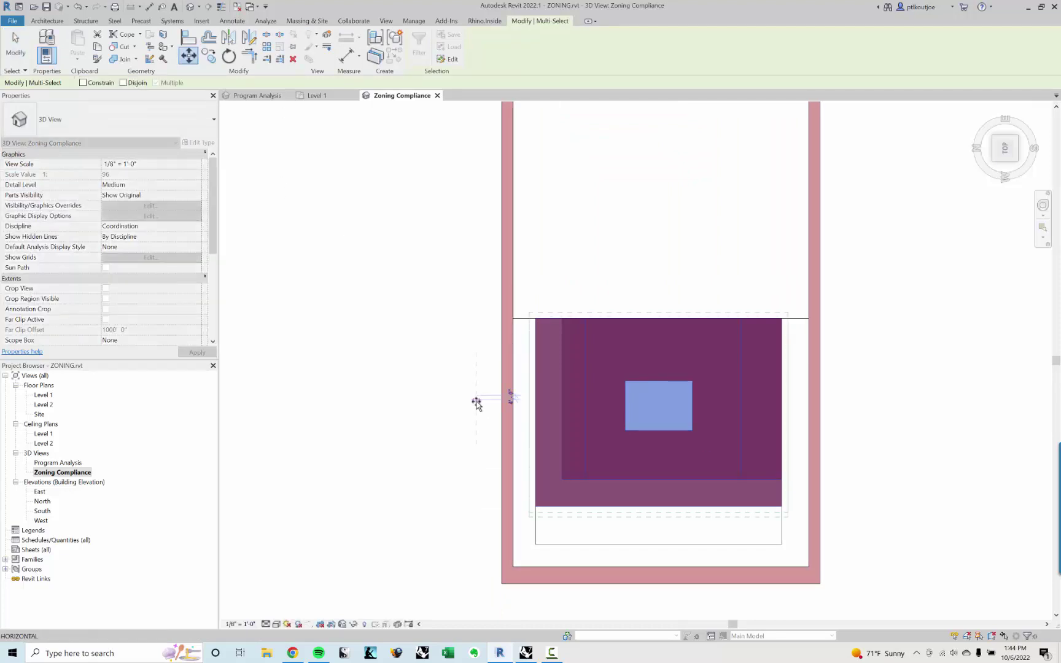
key(Escape)
key(Escape)
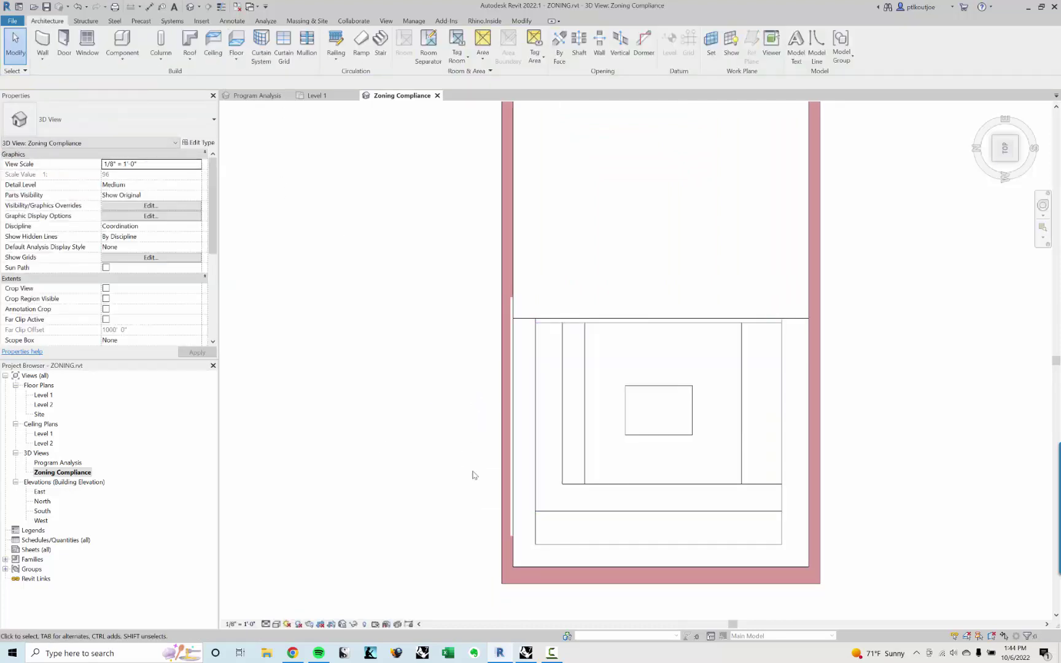
Return to Rhino and Grasshopper and check the non-compliant floors preview against the moved building.
click(526, 653)
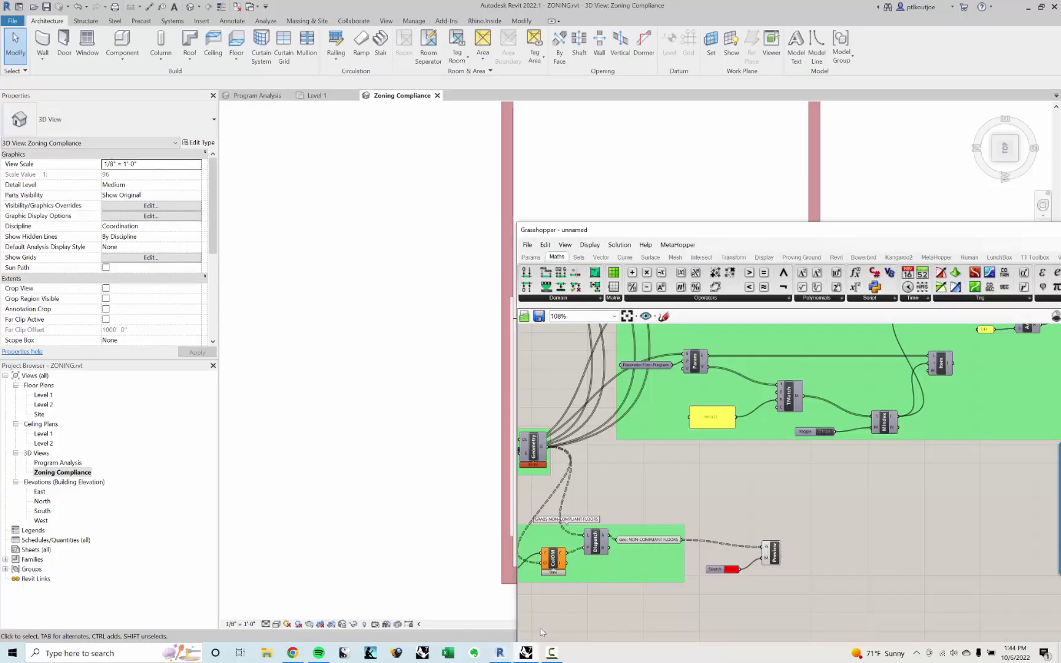
click(528, 654)
click(528, 654)
shift+right_drag(464, 488, 349, 414)
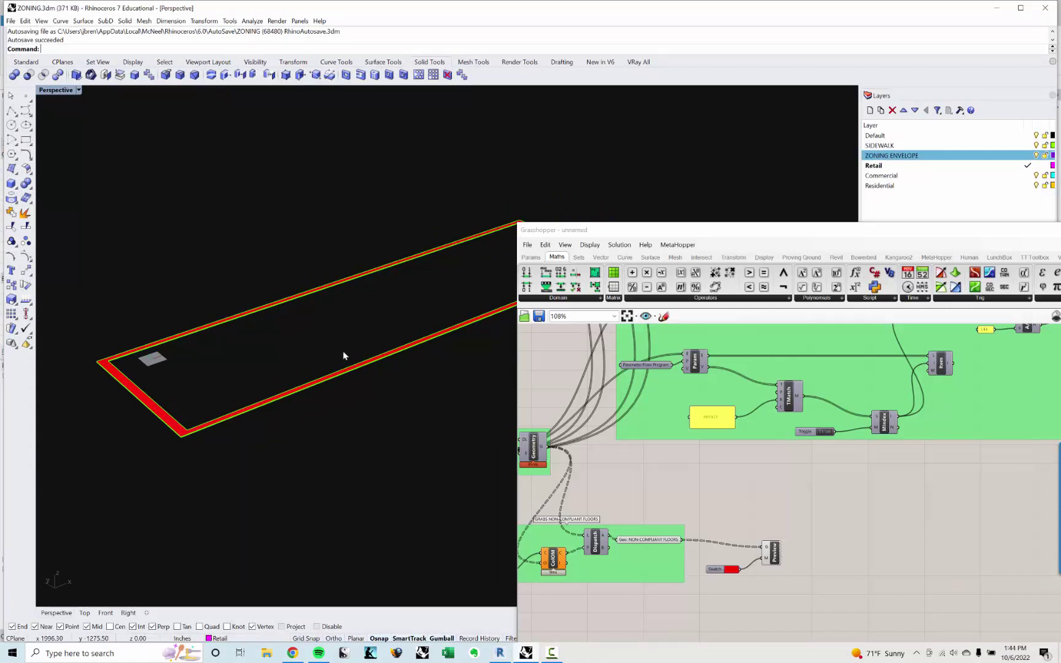
click(776, 559)
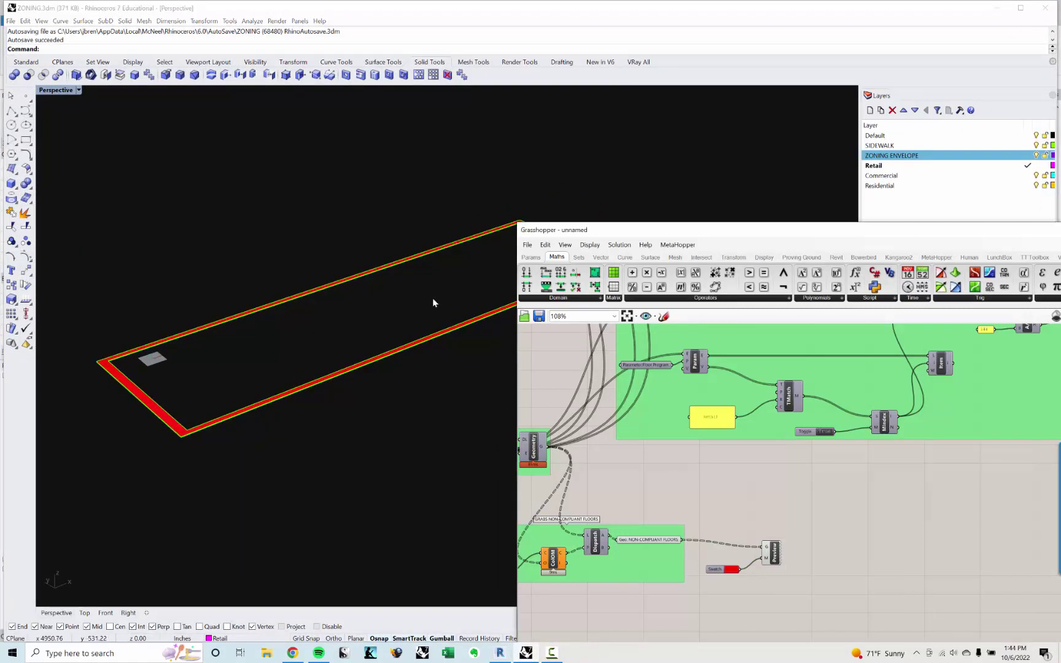
Duplicate the Custom Preview and its red swatch and place the copies in the residential group.
scroll(674, 542, down, 5)
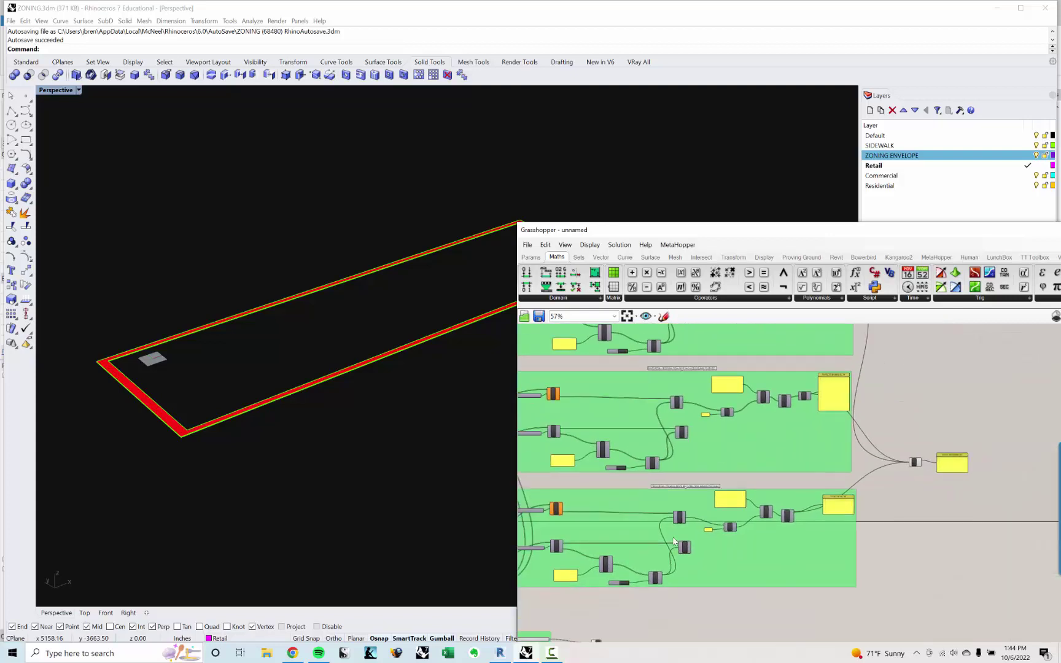
scroll(675, 542, up, 5)
drag(706, 557, 610, 499)
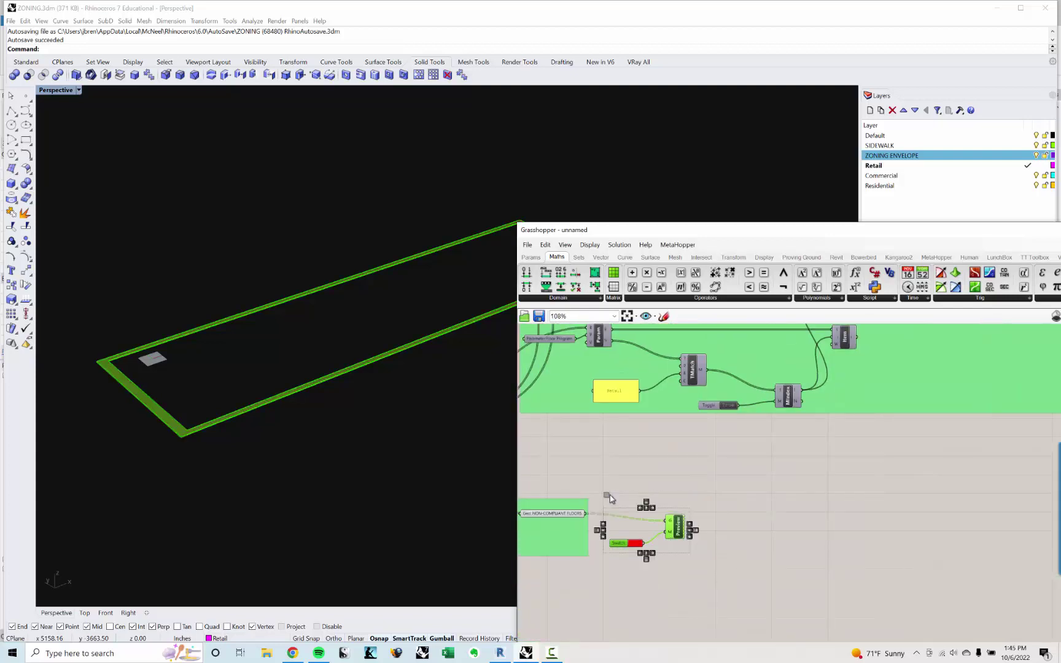
key(ctrl+v)
scroll(610, 499, down, 6)
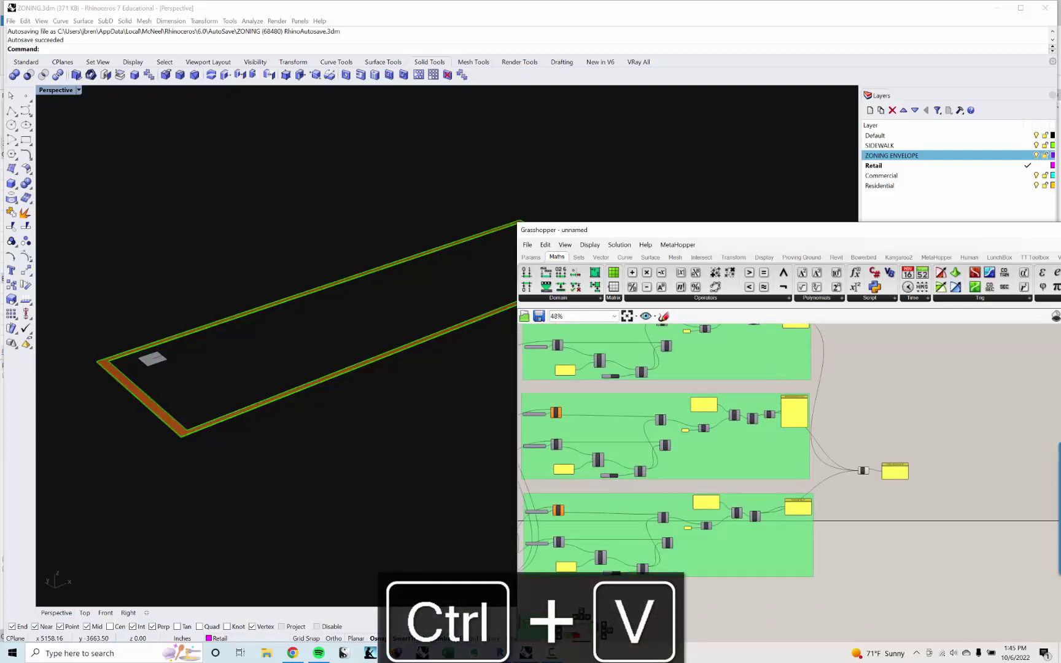
drag(594, 628, 769, 408)
right_drag(771, 443, 775, 549)
scroll(775, 549, up, 2)
drag(731, 524, 719, 475)
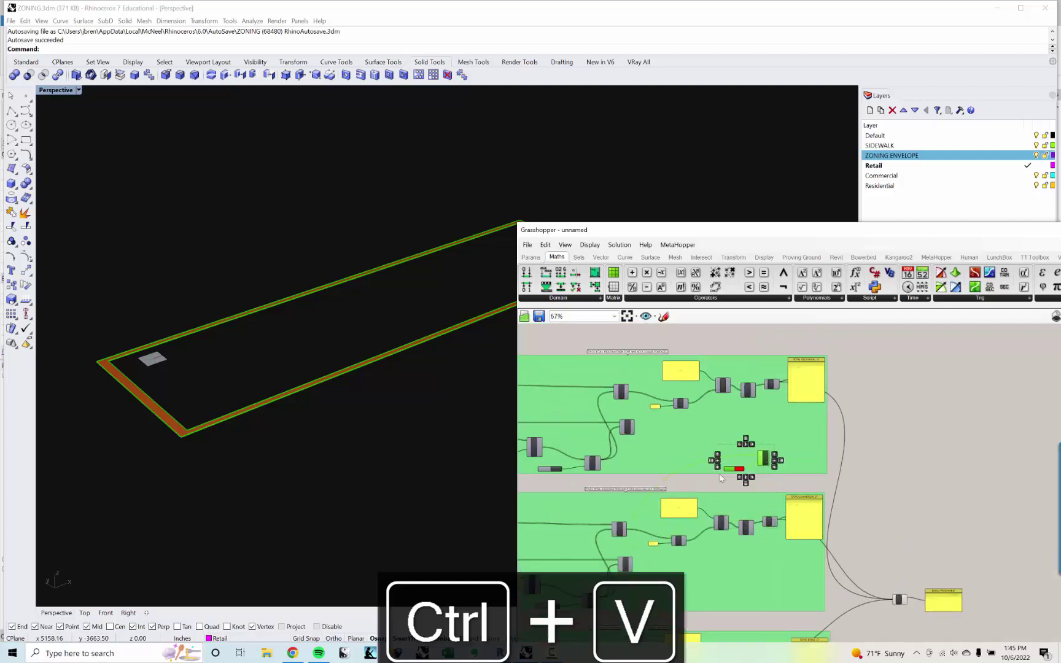
Try to feed the residential group's lower List Item output directly into the copied preview's geometry input.
scroll(671, 477, up, 6)
right_drag(598, 465, 781, 490)
scroll(781, 490, down, 2)
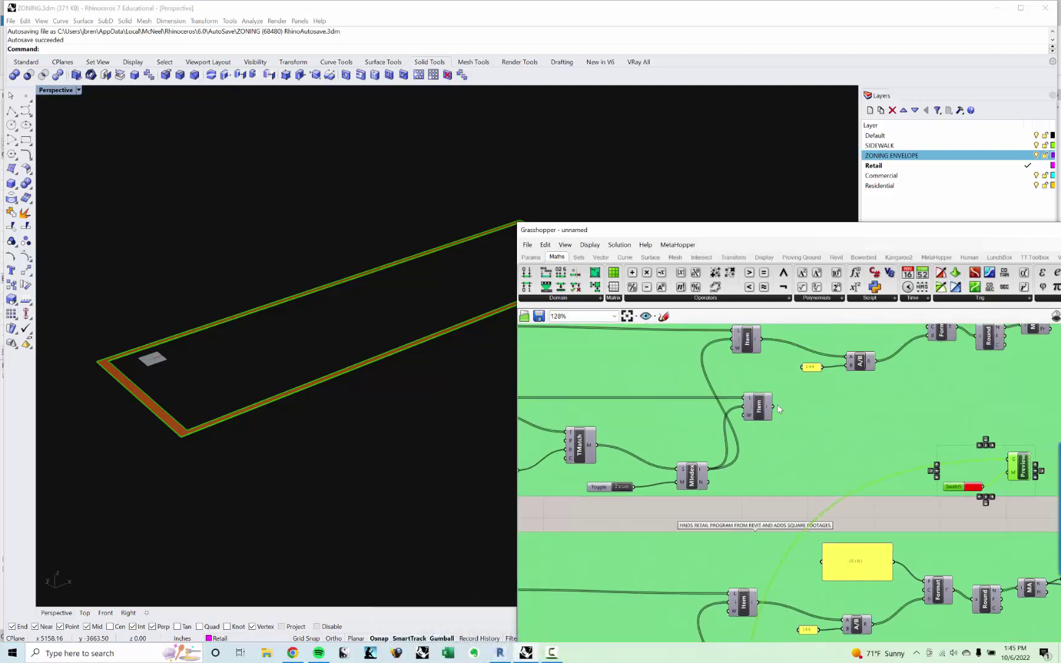
drag(801, 411, 1011, 460)
right_drag(888, 464, 722, 474)
click(954, 505)
click(787, 473)
click(720, 473)
Add an Element Geometry component between the lower residential List Item and the Custom Preview, replacing the direct connection.
double_click(705, 522)
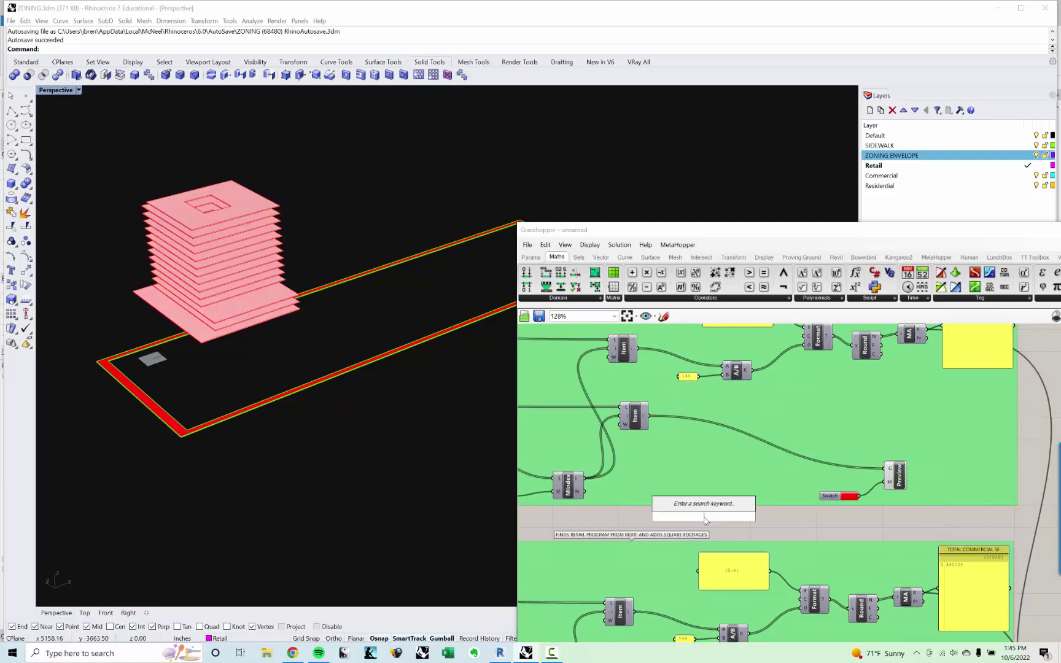
text(elem)
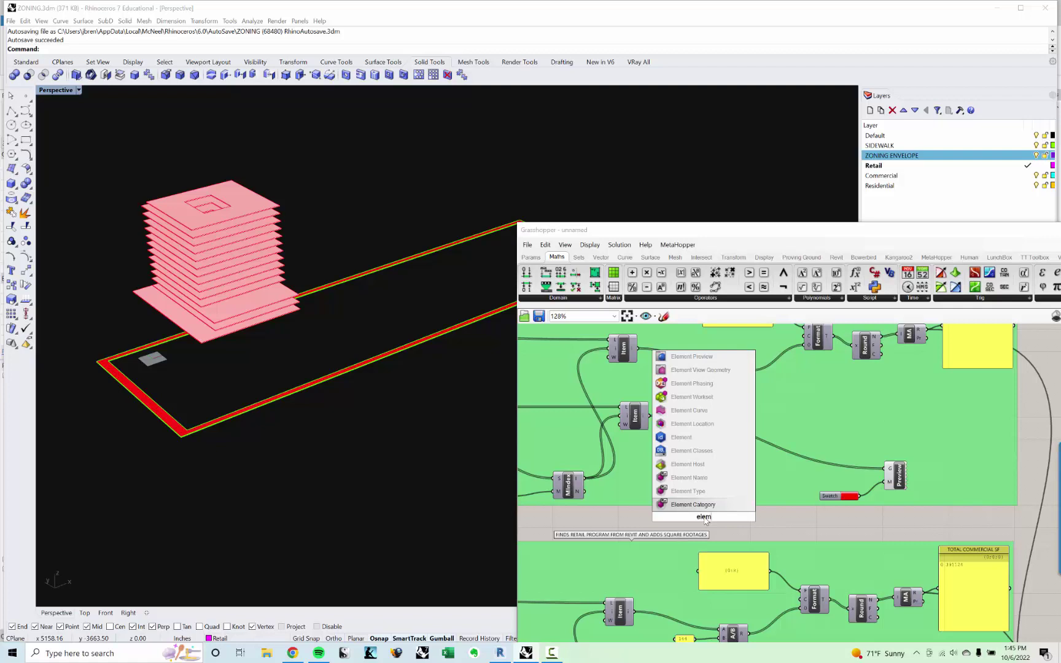
text(ent ge)
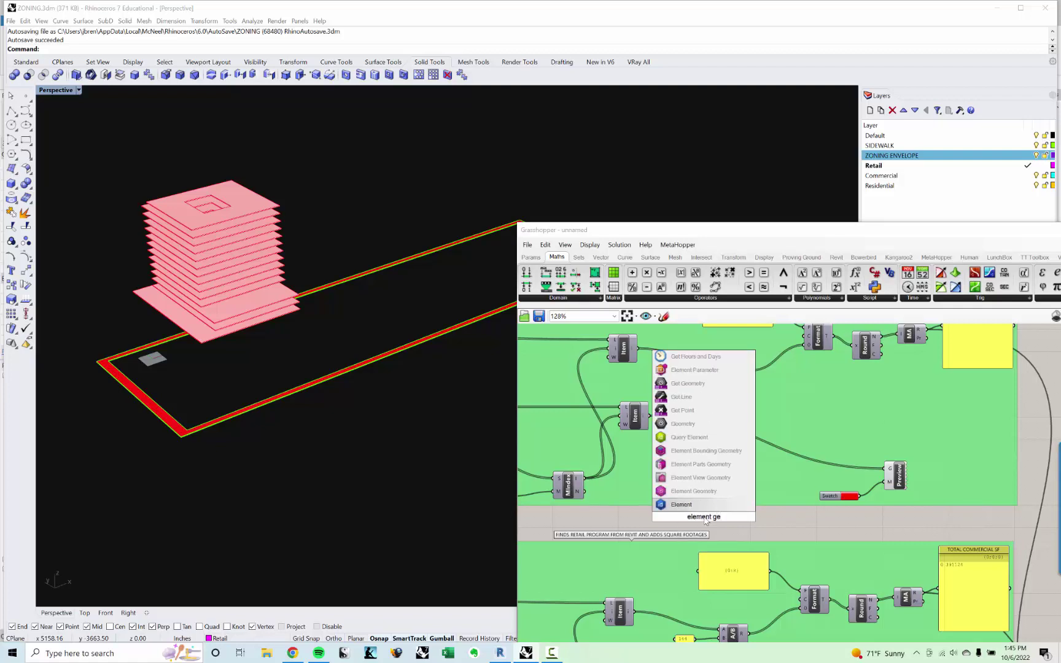
click(684, 492)
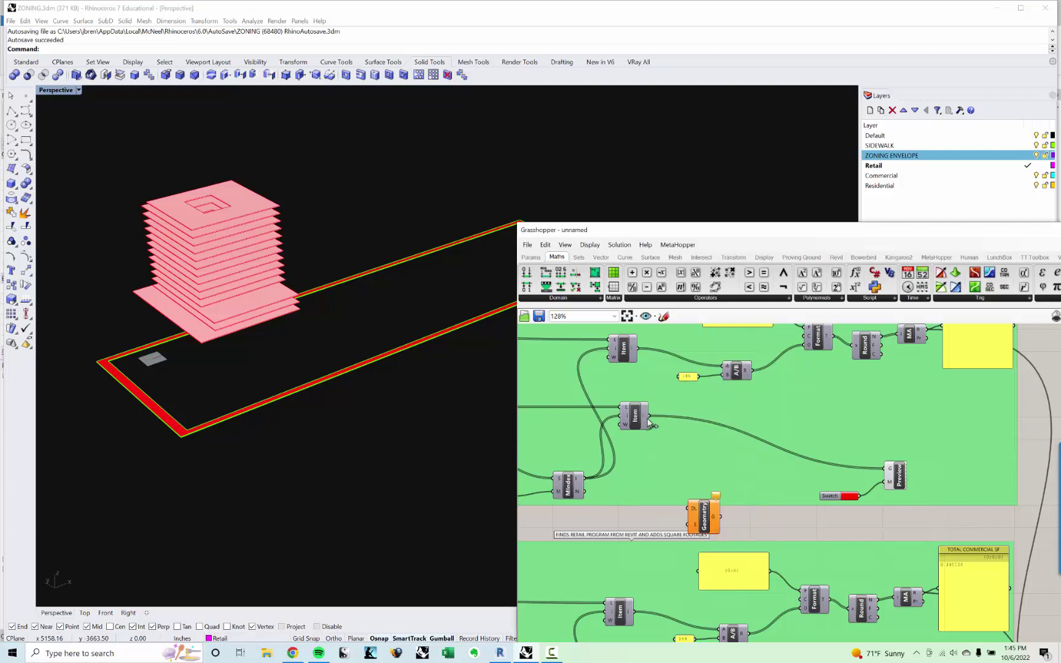
drag(650, 417, 726, 463)
click(670, 433)
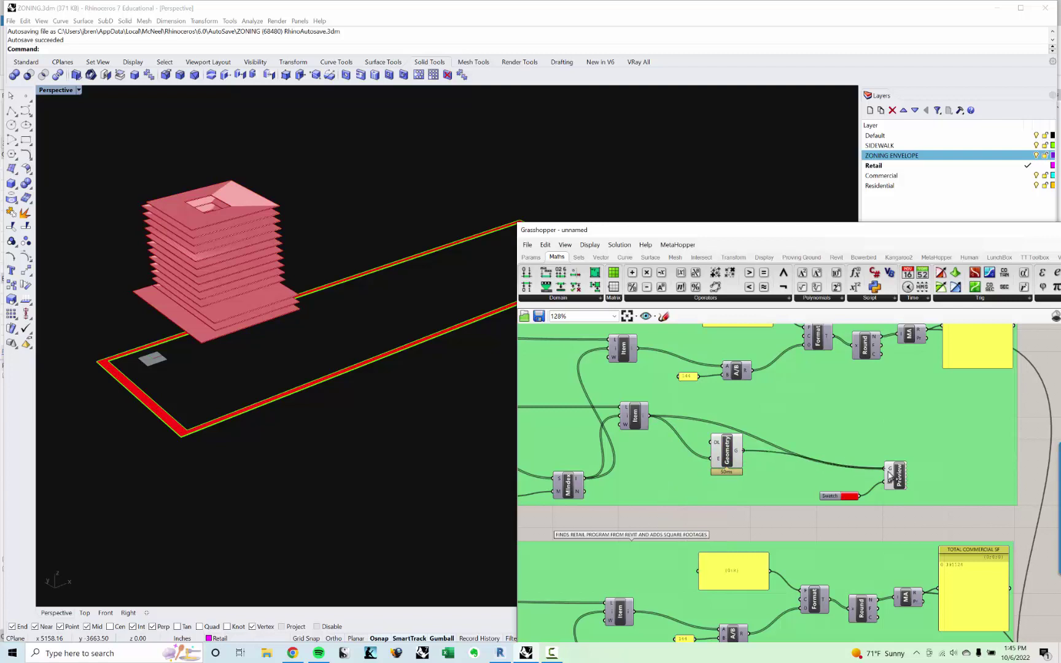
drag(889, 476, 889, 473)
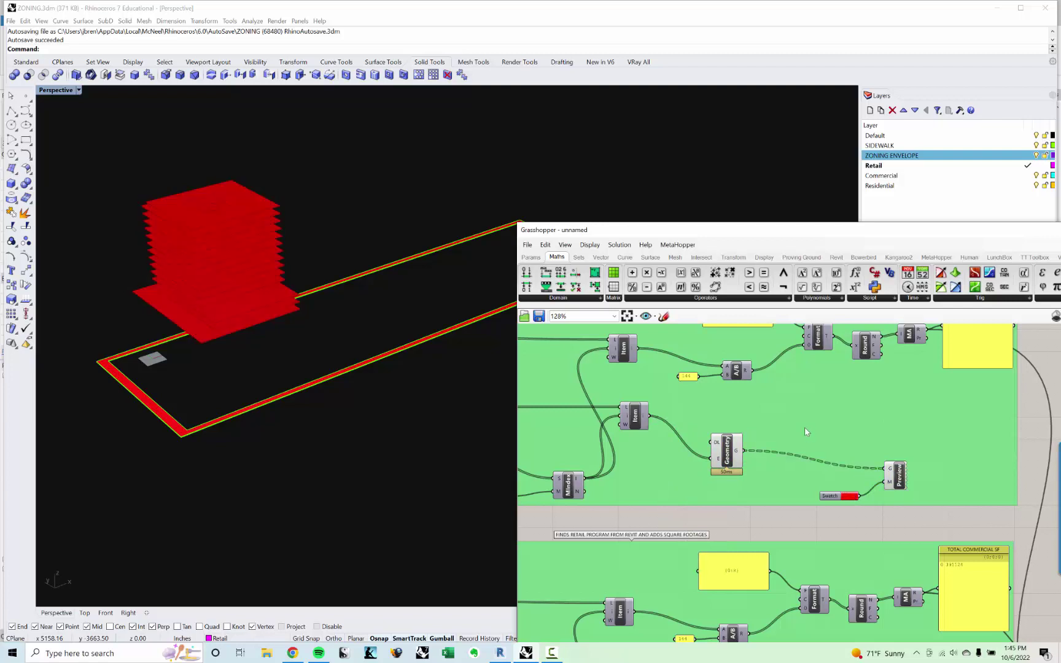
Set the residential preview's swatch to the Residential layer's orange by sampling the color from Rhino's layer list.
scroll(805, 427, down, 5)
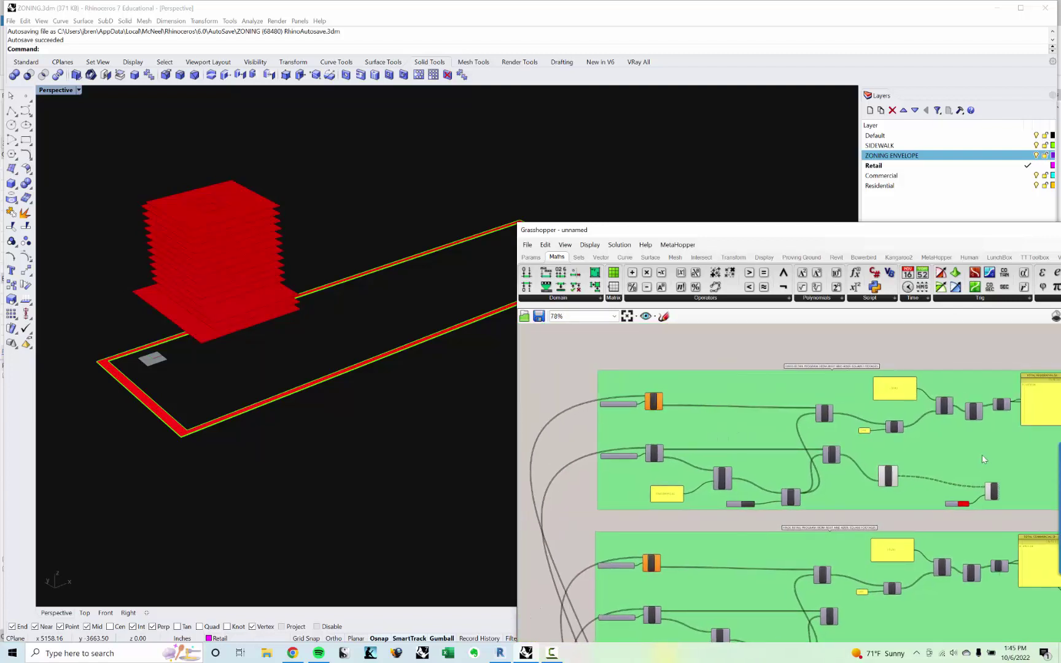
scroll(982, 455, up, 2)
right_drag(1013, 496, 777, 453)
scroll(775, 453, up, 5)
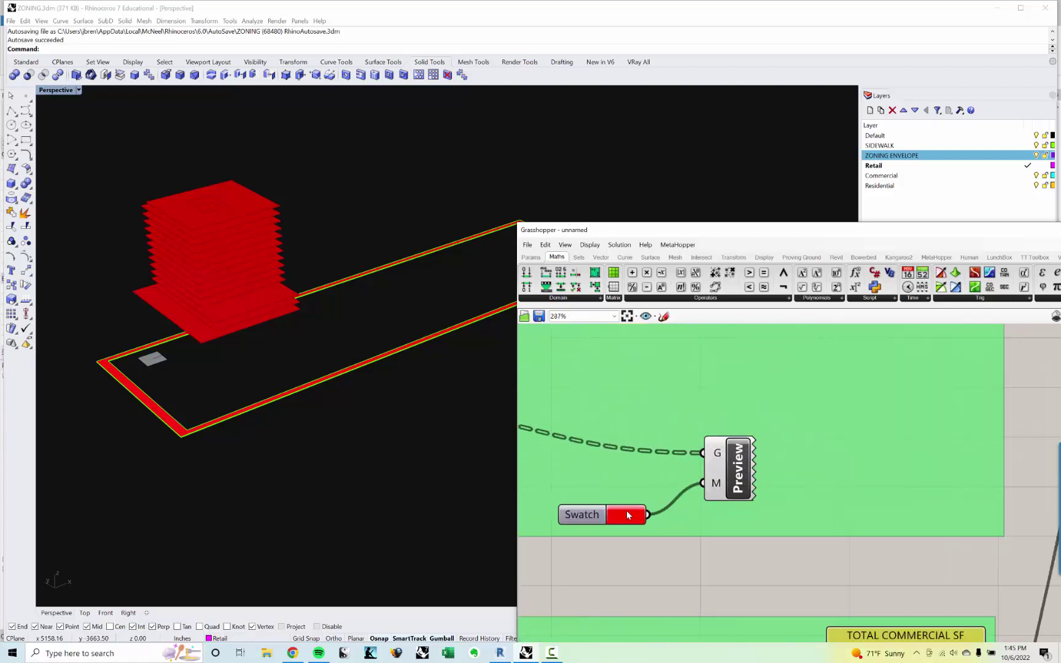
click(628, 512)
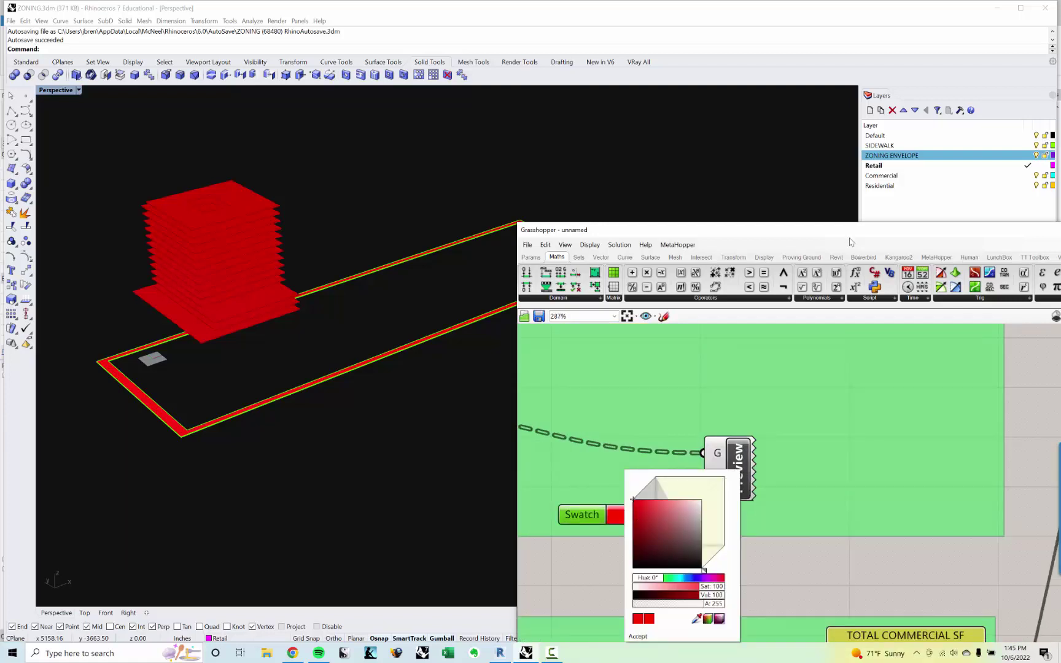
click(898, 194)
click(634, 515)
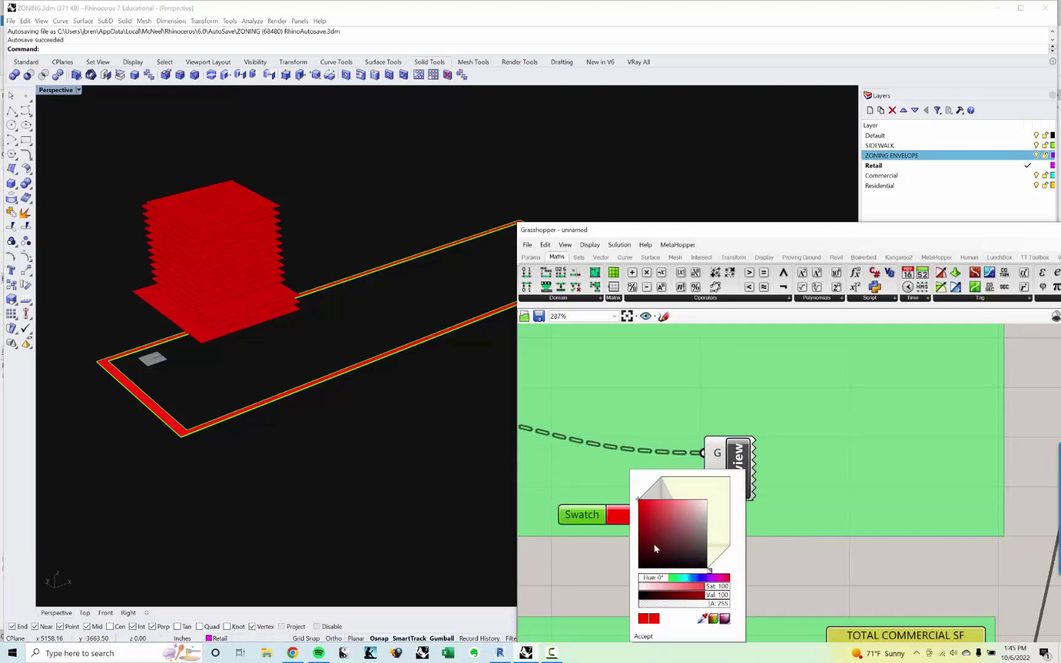
drag(704, 619, 1054, 185)
click(729, 159)
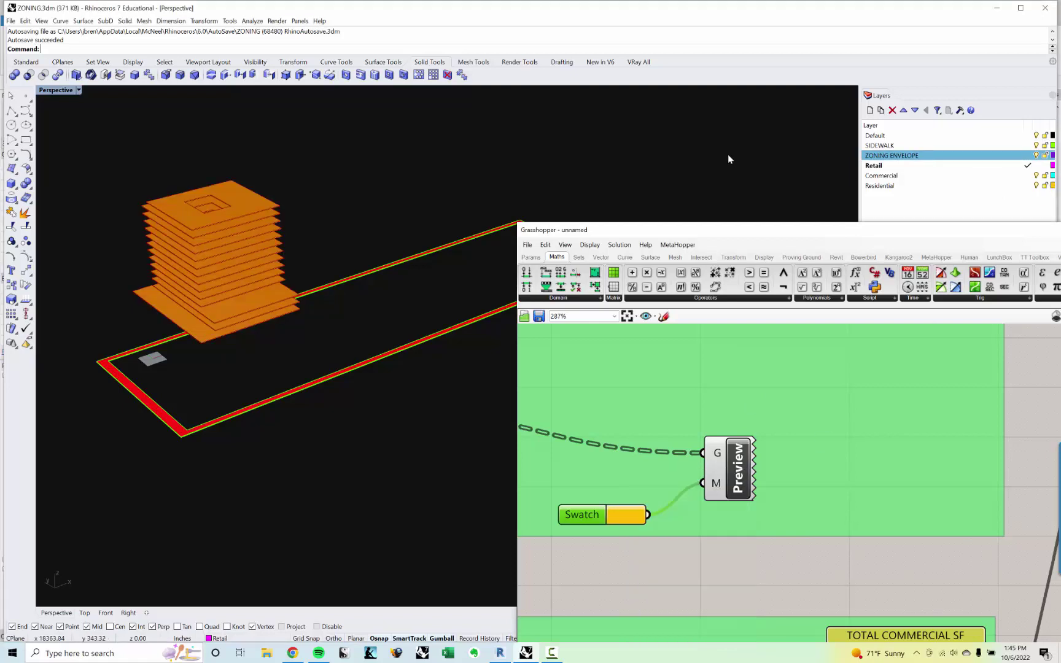
Turn off the default preview of the residential group's Element Geometry component and check the tower's custom color.
shift+right_drag(368, 420, 339, 393)
scroll(340, 392, down, 4)
right_drag(708, 476, 741, 470)
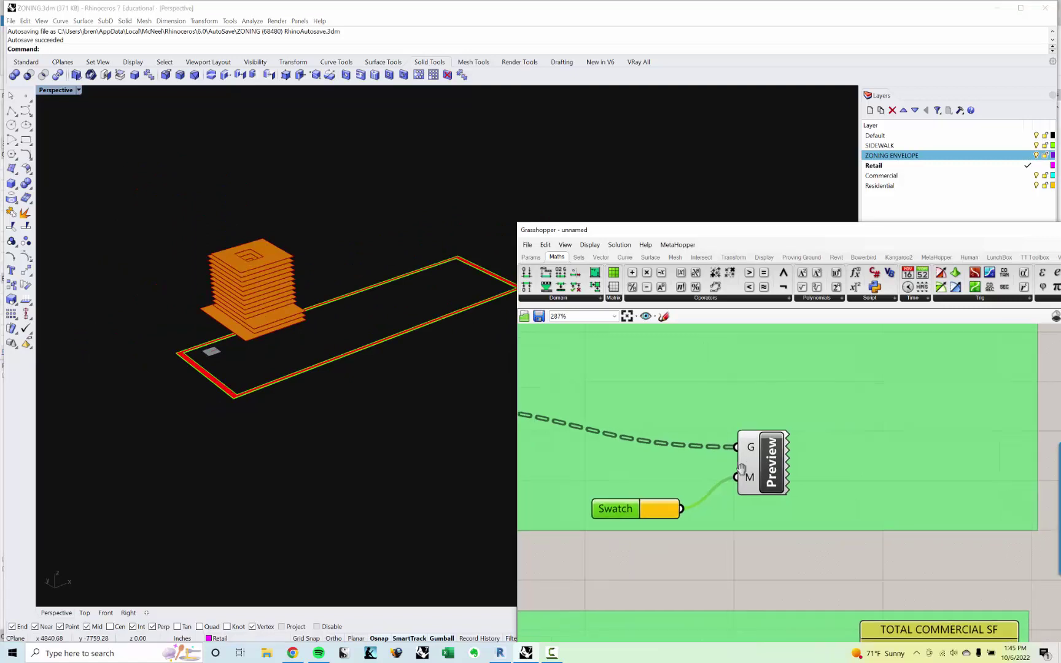
click(764, 465)
scroll(834, 458, down, 3)
click(839, 469)
right_drag(838, 469, 941, 470)
click(697, 423)
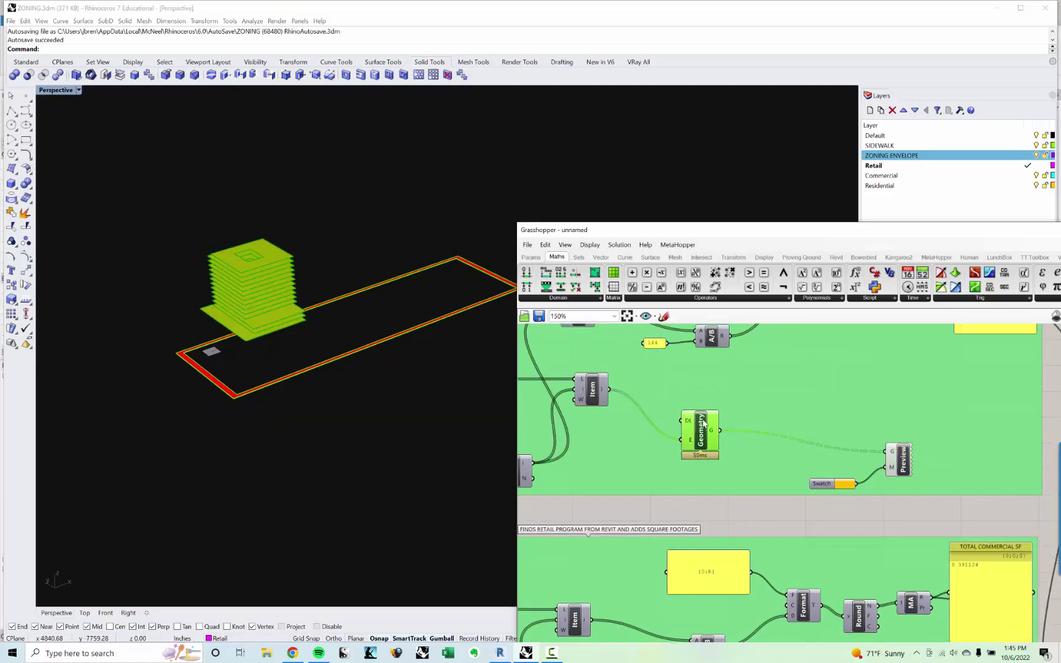
right_click(703, 421)
click(721, 437)
scroll(253, 251, up, 6)
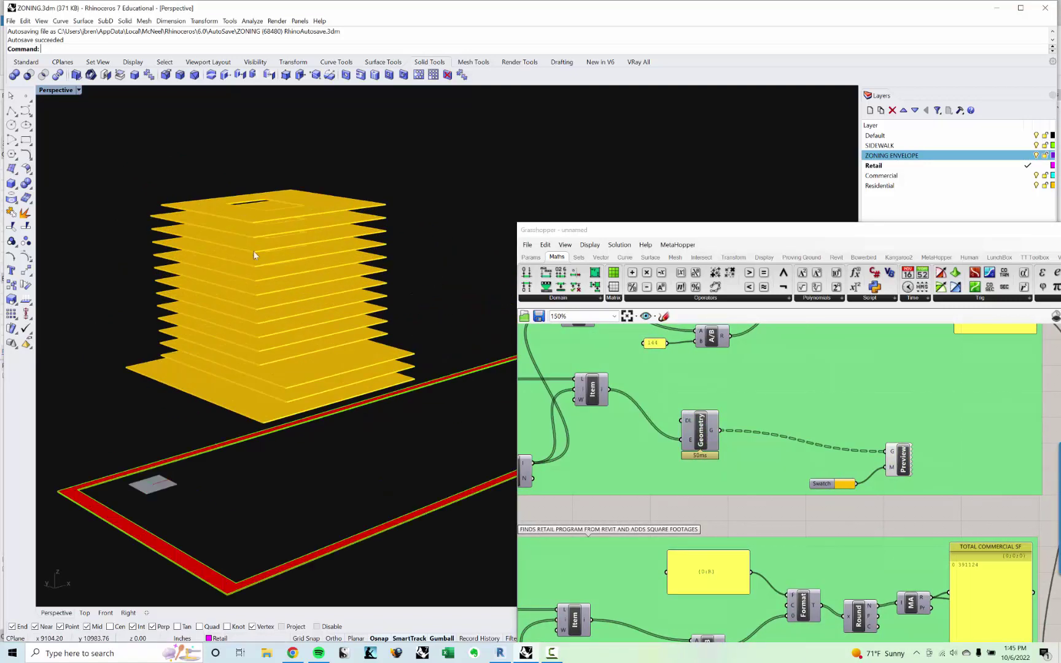
scroll(304, 374, down, 6)
right_drag(257, 286, 297, 365)
right_drag(844, 542, 747, 467)
click(714, 427)
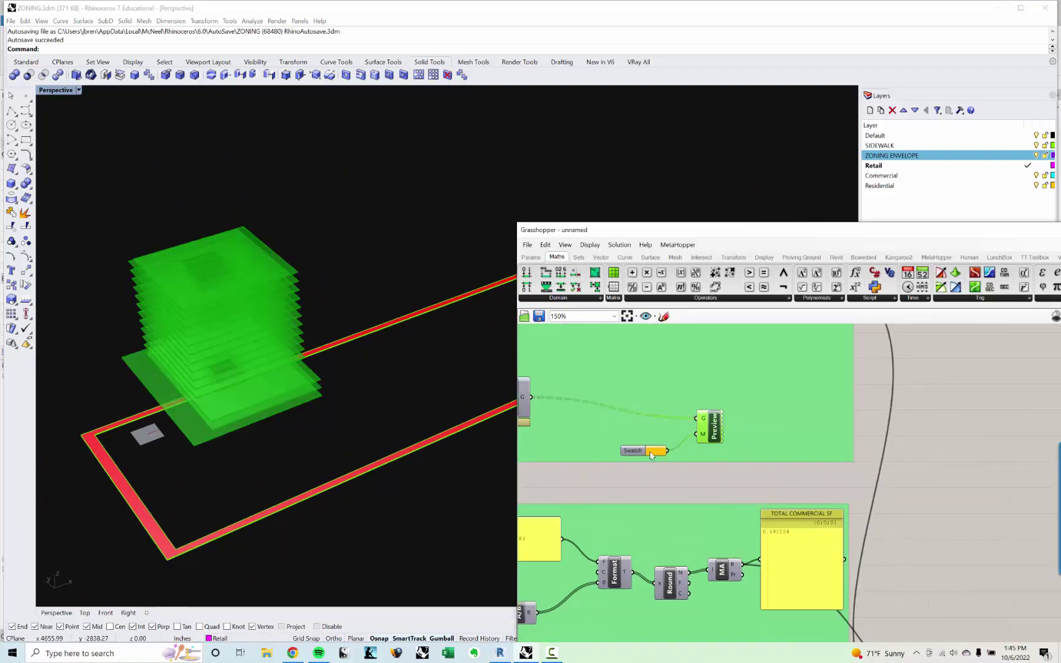
shift+click(651, 454)
scroll(642, 458, down, 3)
key(ctrl+c)
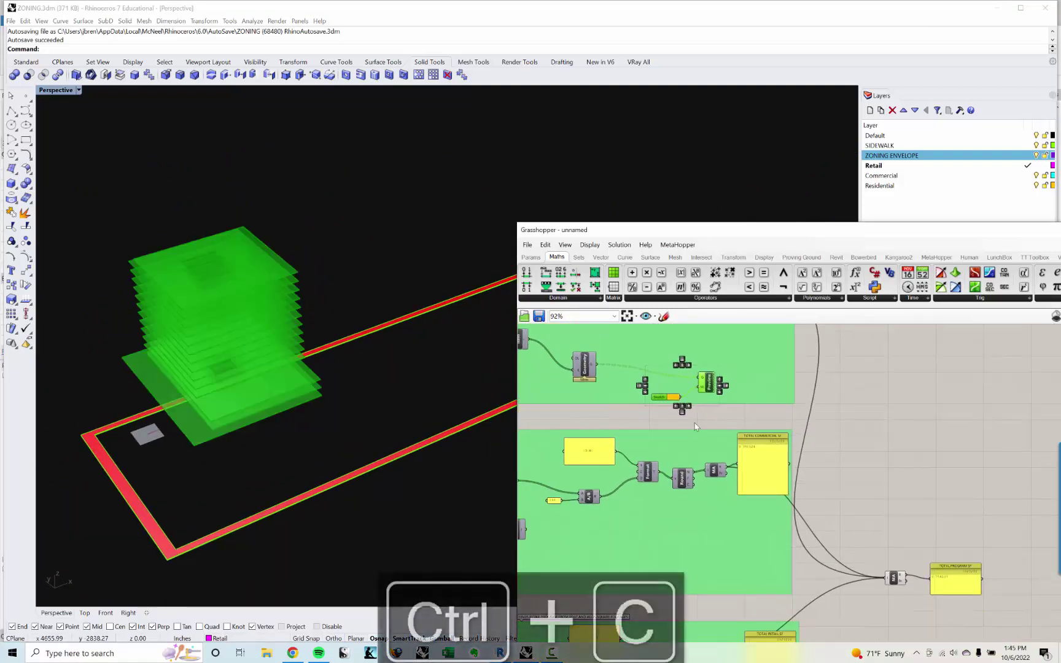
click(646, 418)
Duplicate the residential Element Geometry, swatch and Custom Preview into the commercial group and feed the copy from its lower List Item.
right_drag(646, 418, 717, 425)
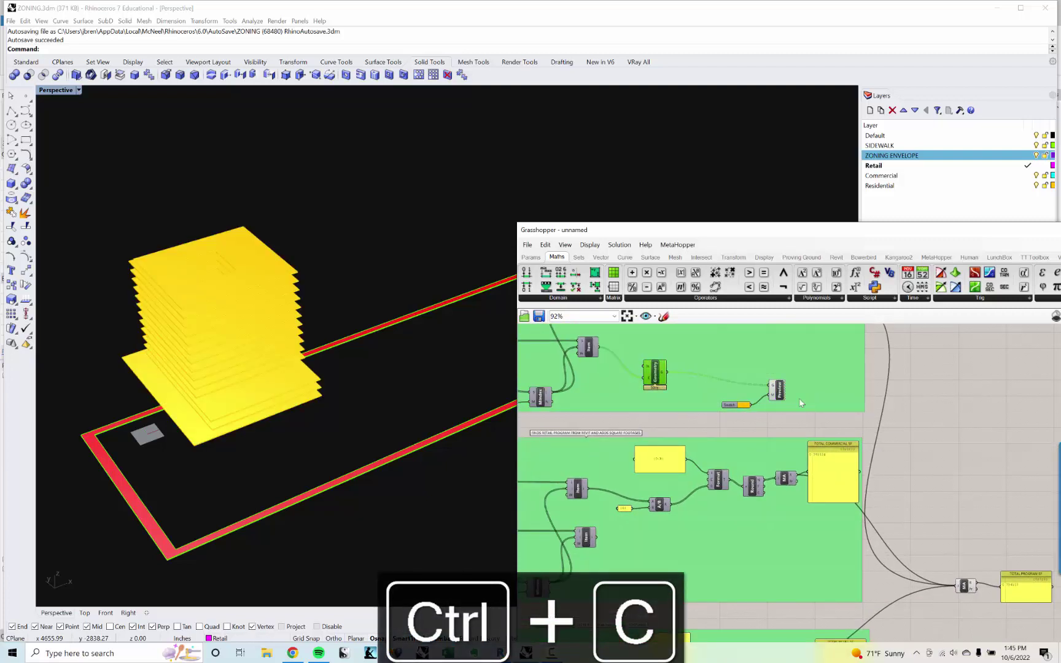
shift+click(741, 408)
shift+click(778, 399)
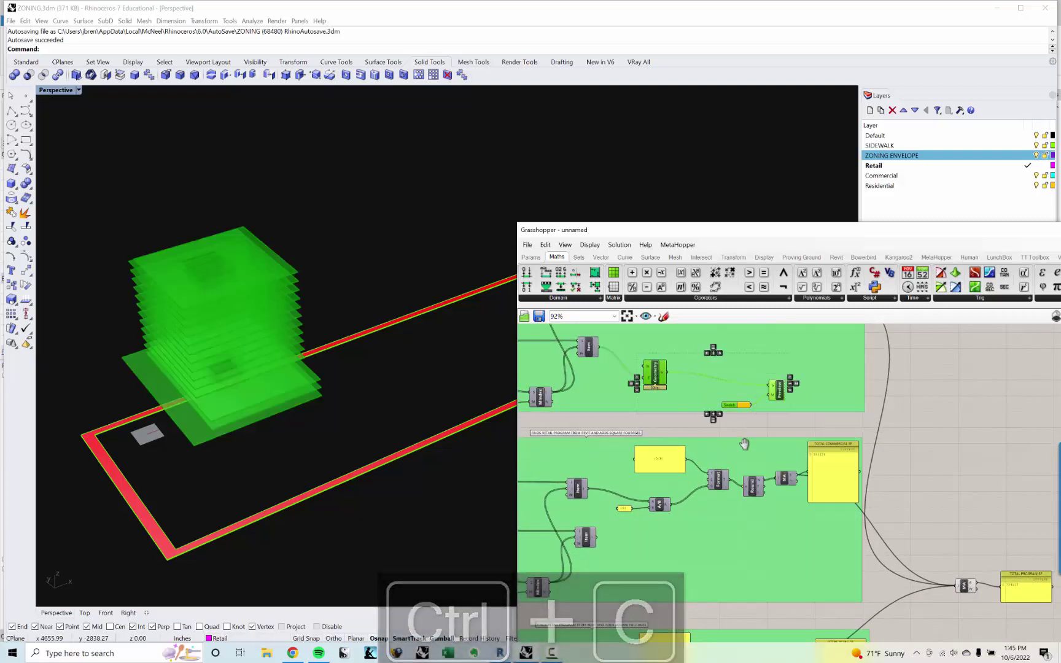
right_drag(745, 444, 806, 408)
key(ctrl+c)
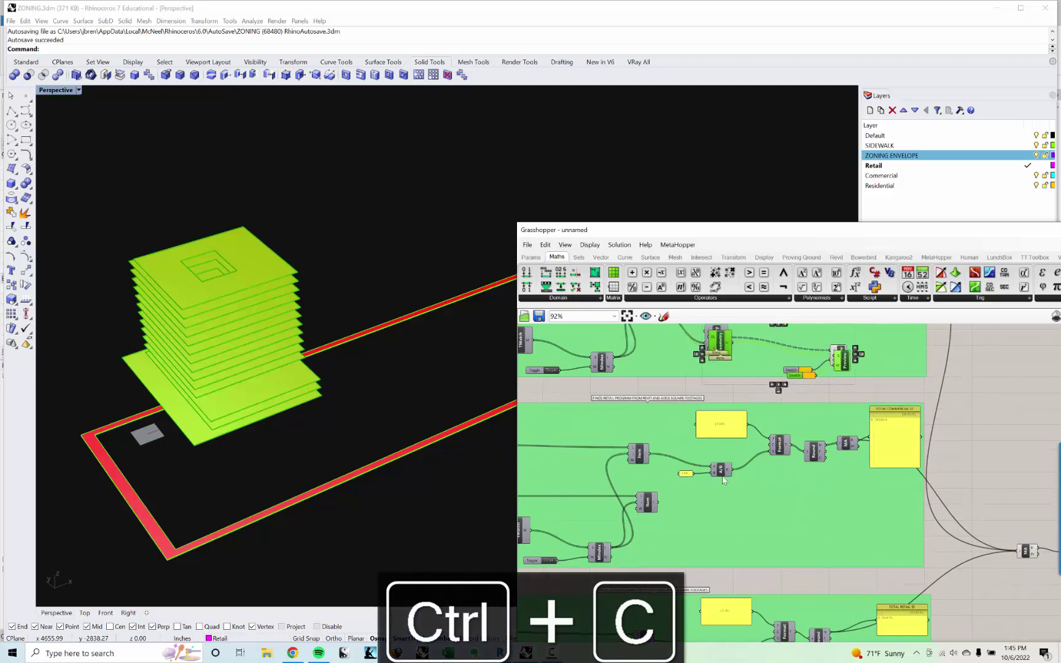
key(ctrl+v)
scroll(691, 513, up, 2)
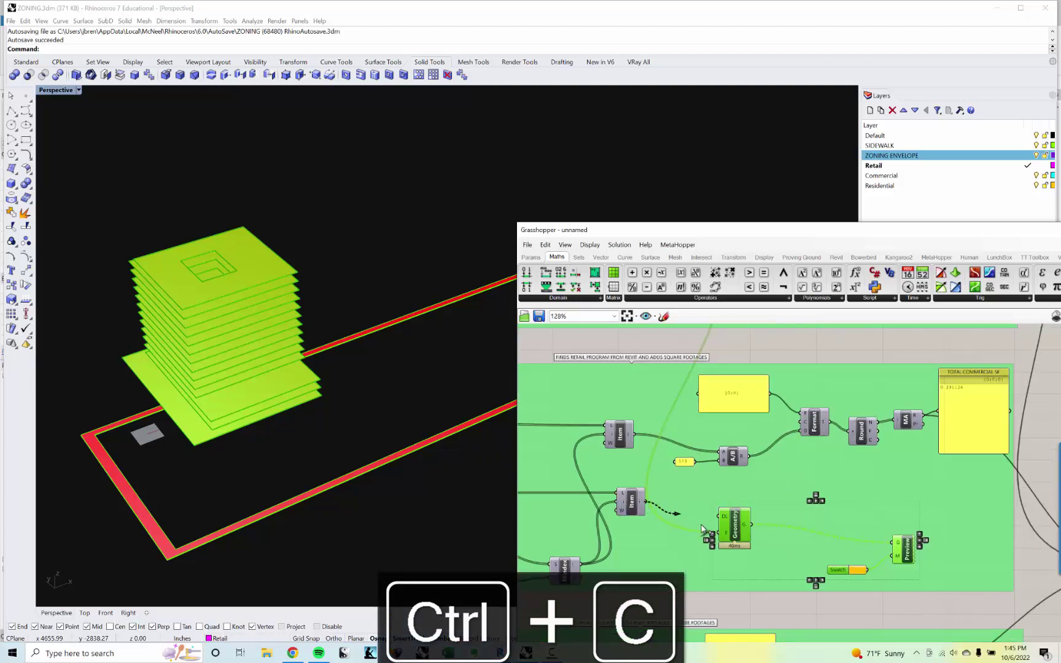
drag(717, 534, 718, 533)
right_drag(885, 504, 901, 466)
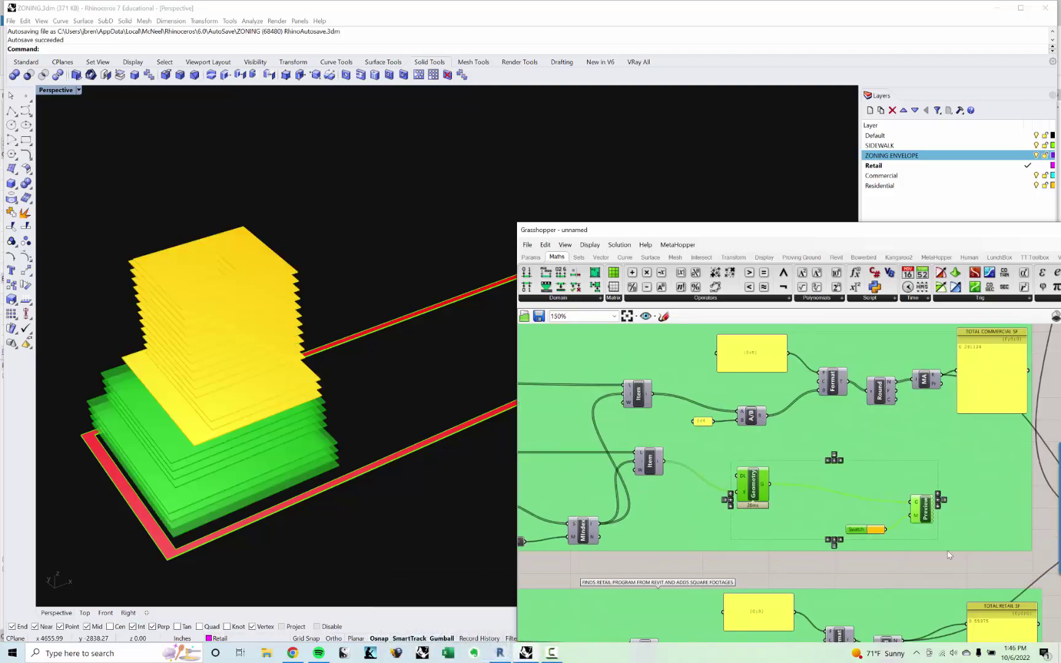
Set the commercial preview's swatch to the Commercial layer's cyan by sampling the color from Rhino's layer list.
click(946, 556)
scroll(946, 556, up, 2)
click(846, 523)
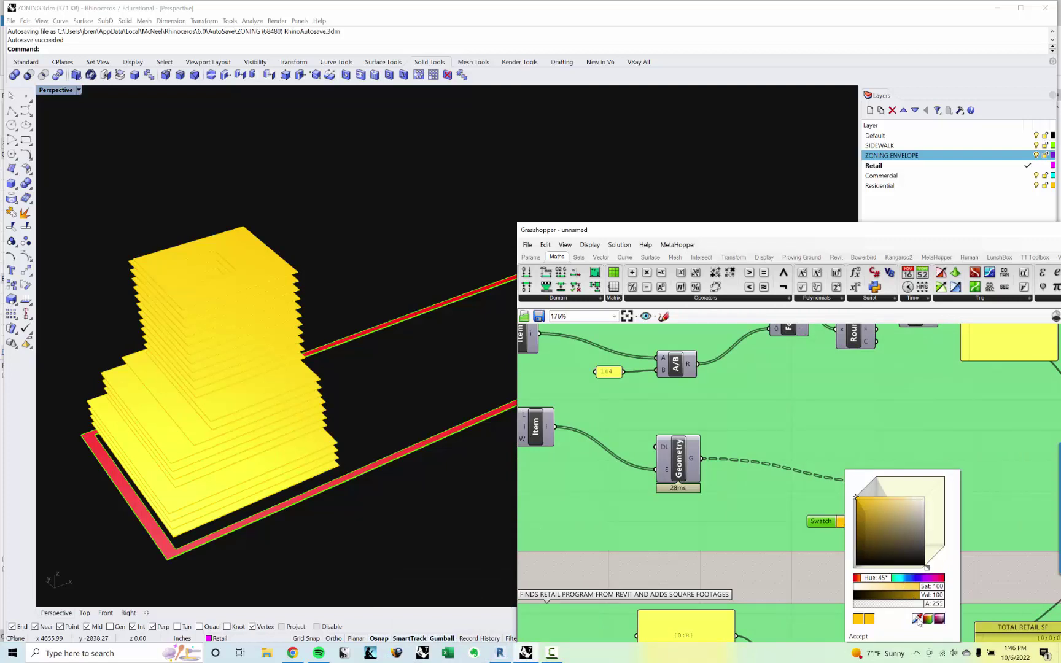
drag(918, 621, 1053, 176)
right_drag(905, 543, 865, 491)
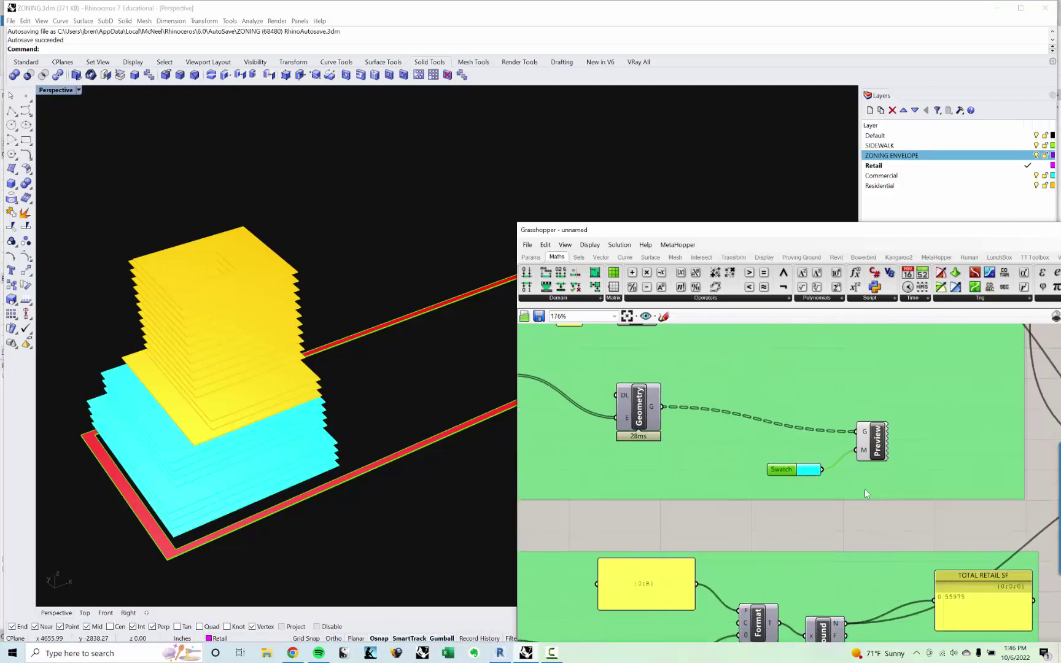
Try to duplicate only the commercial group's Custom Preview and cyan swatch into the retail group.
click(875, 450)
shift+click(799, 470)
scroll(775, 448, down, 2)
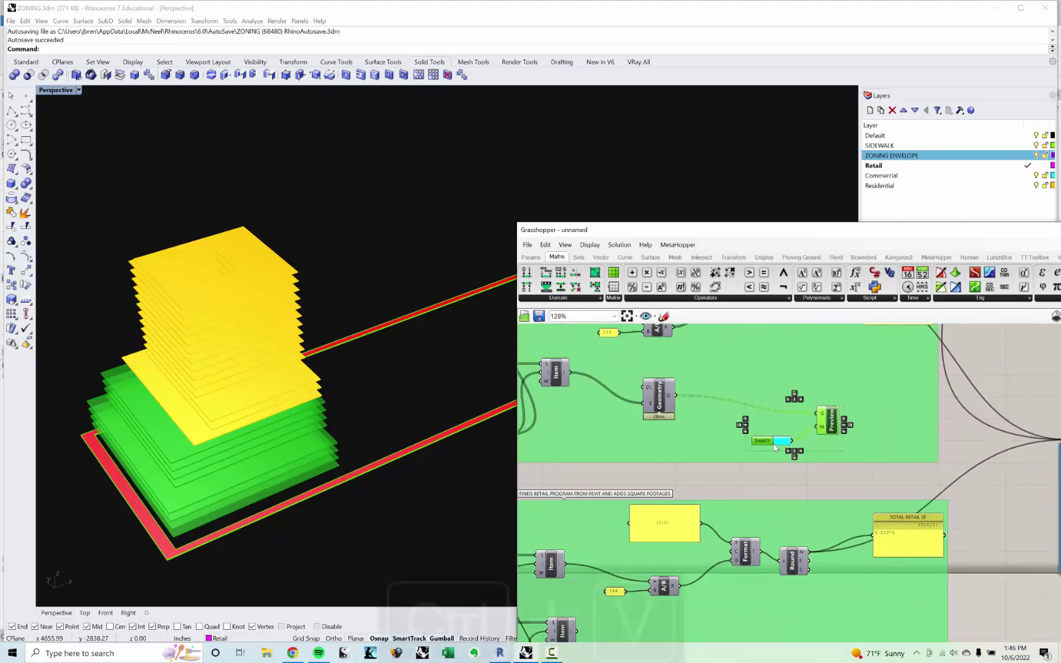
key(ctrl+v)
scroll(775, 448, down, 2)
right_drag(775, 448, 753, 377)
drag(793, 365, 745, 524)
scroll(614, 562, up, 3)
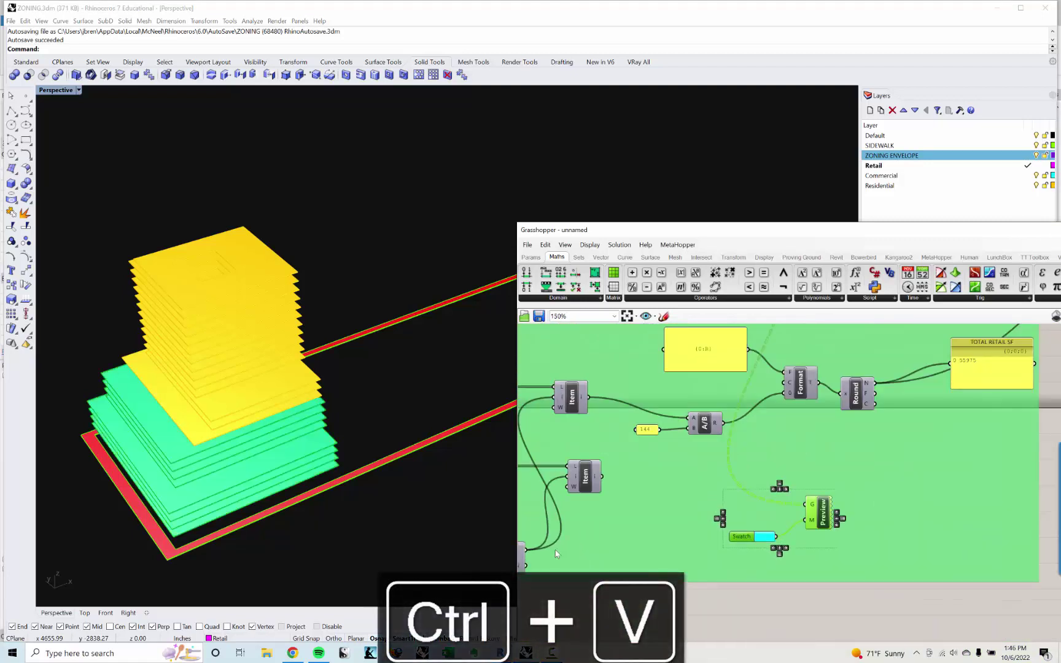
click(556, 555)
right_drag(556, 555, 601, 535)
key(ctrl+z)
Duplicate the commercial Element Geometry, swatch and Custom Preview into the retail group and feed the copy from its lower List Item.
scroll(713, 439, down, 4)
right_drag(773, 368, 732, 513)
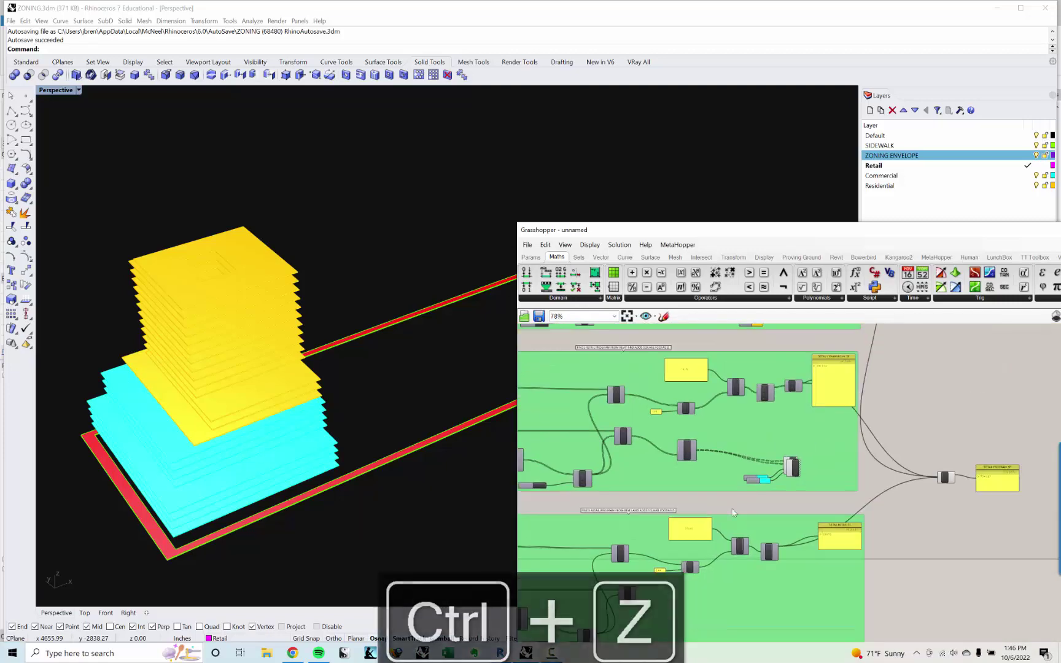
scroll(735, 463, up, 2)
click(668, 443)
shift+click(808, 464)
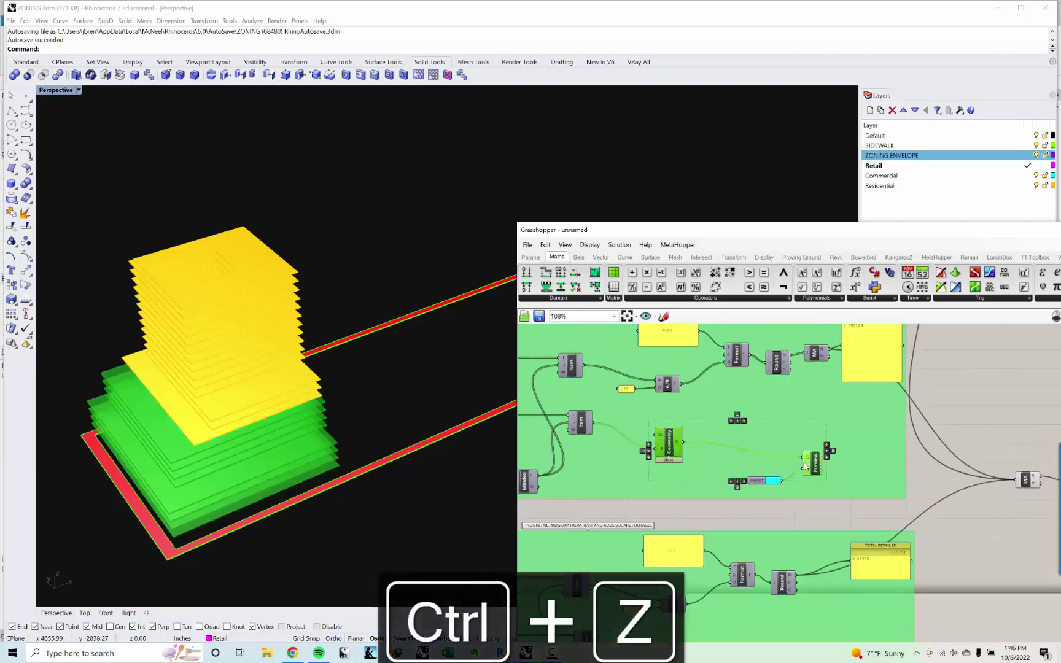
key(ctrl+c)
key(ctrl+v)
scroll(770, 423, down, 2)
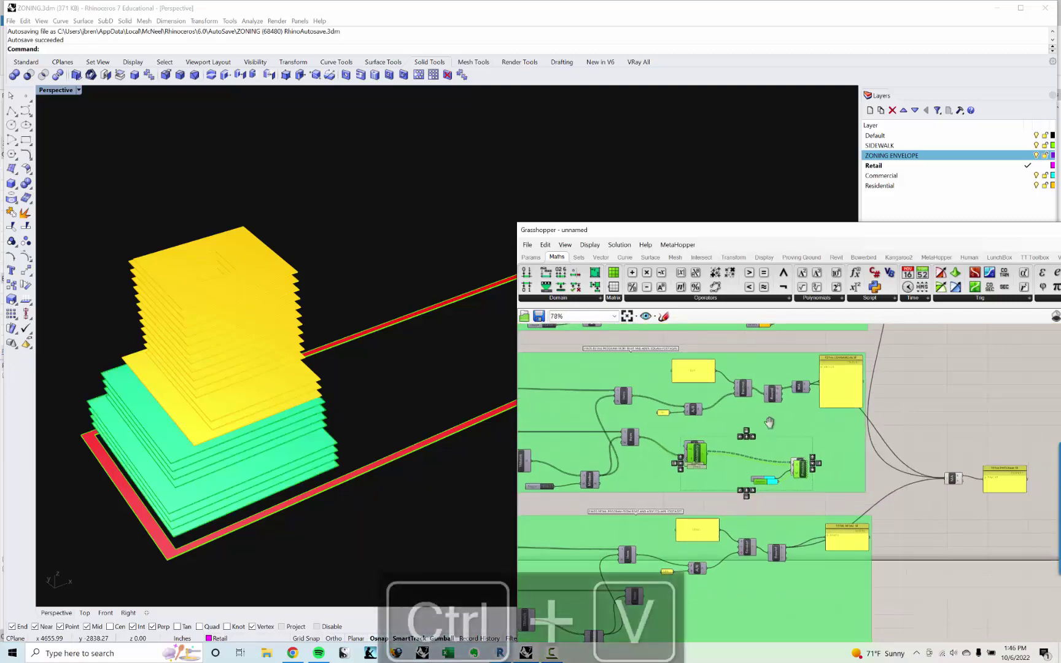
right_drag(770, 423, 763, 319)
drag(794, 366, 761, 513)
scroll(657, 511, up, 3)
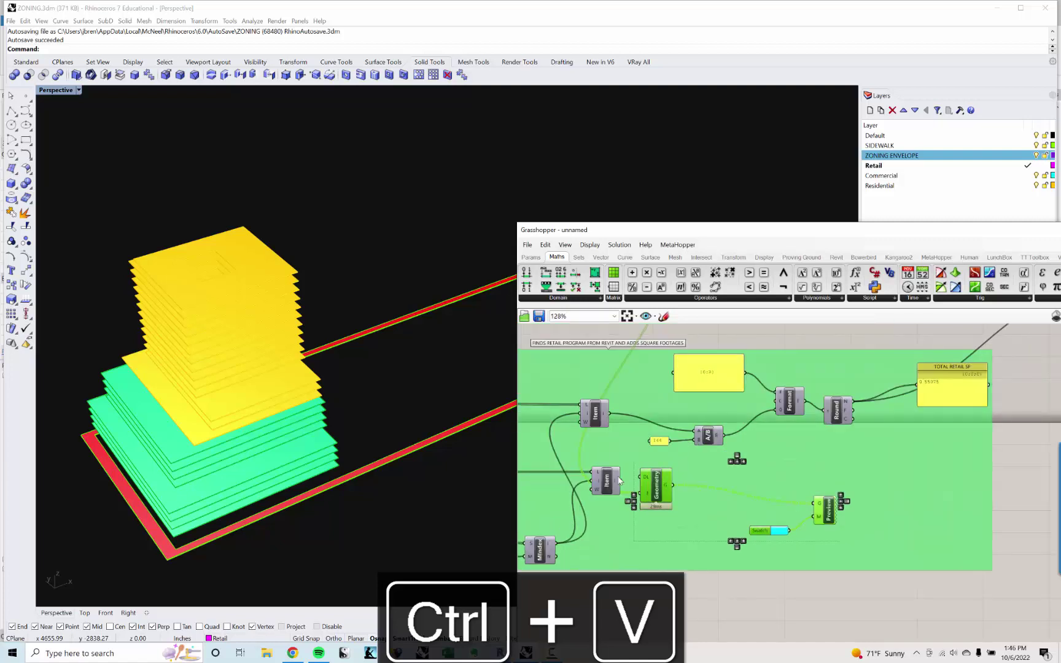
drag(649, 499, 650, 500)
Set the retail preview's swatch to the Retail layer's magenta by sampling the color from Rhino's layer list.
click(717, 510)
right_drag(762, 522, 723, 514)
scroll(737, 526, up, 3)
click(747, 524)
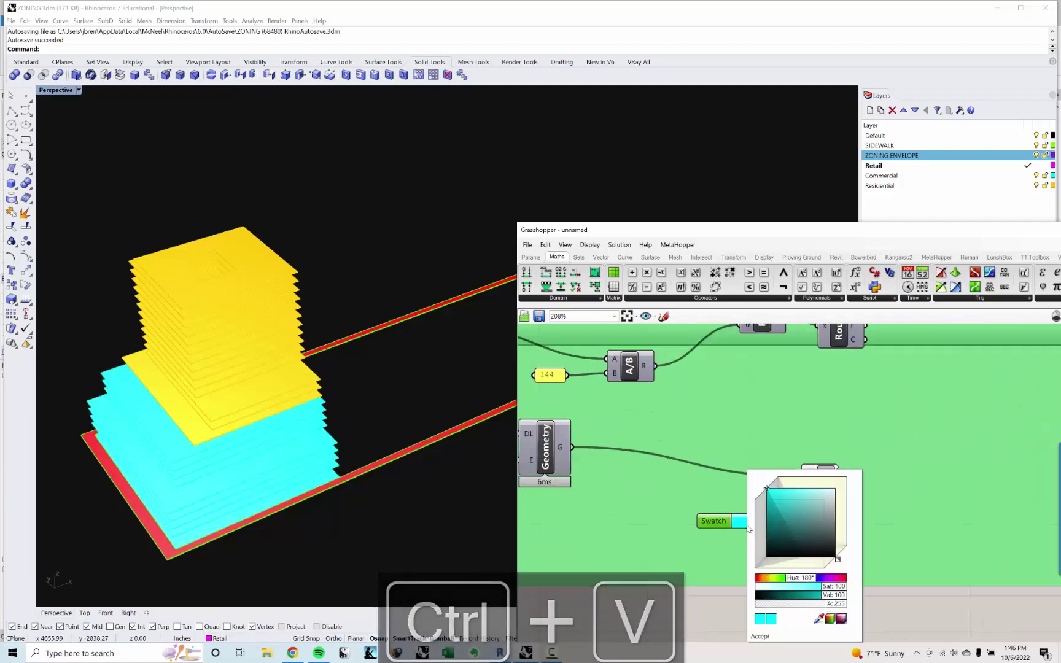
drag(823, 619, 1053, 164)
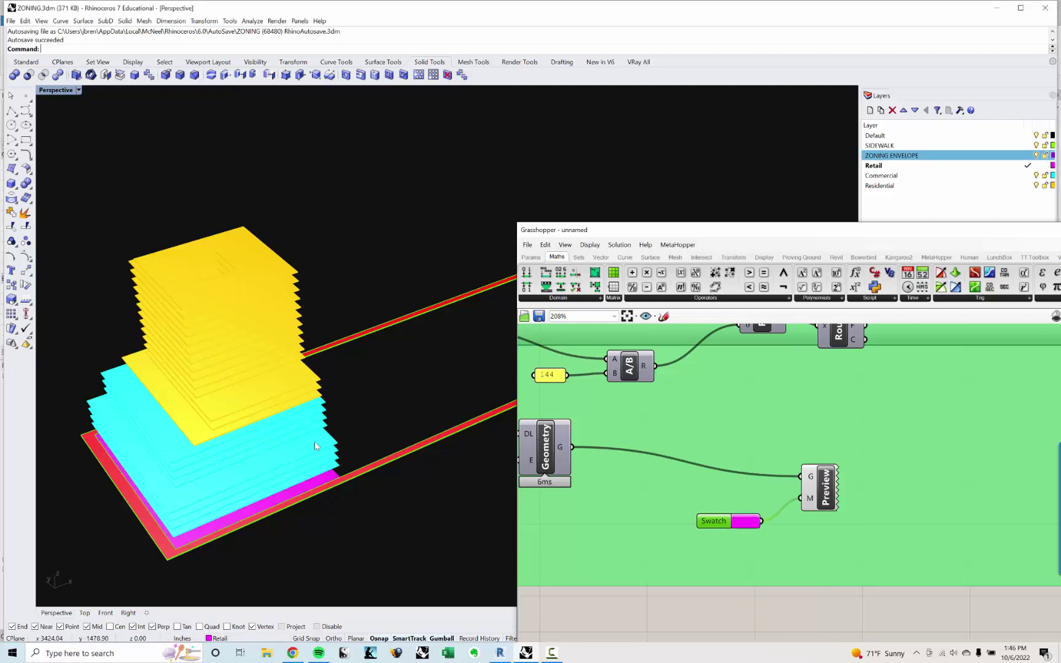
Inspect the colored retail, commercial and residential floors up close in the perspective view.
scroll(319, 454, up, 4)
scroll(322, 461, up, 3)
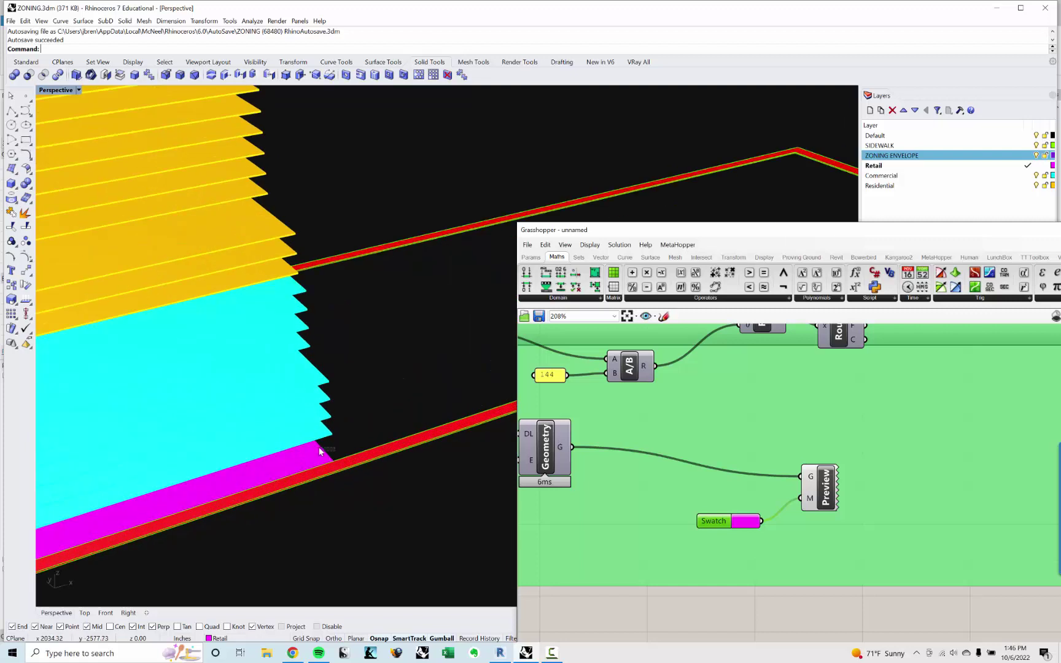
scroll(334, 446, down, 2)
click(816, 485)
click(845, 477)
scroll(845, 477, down, 4)
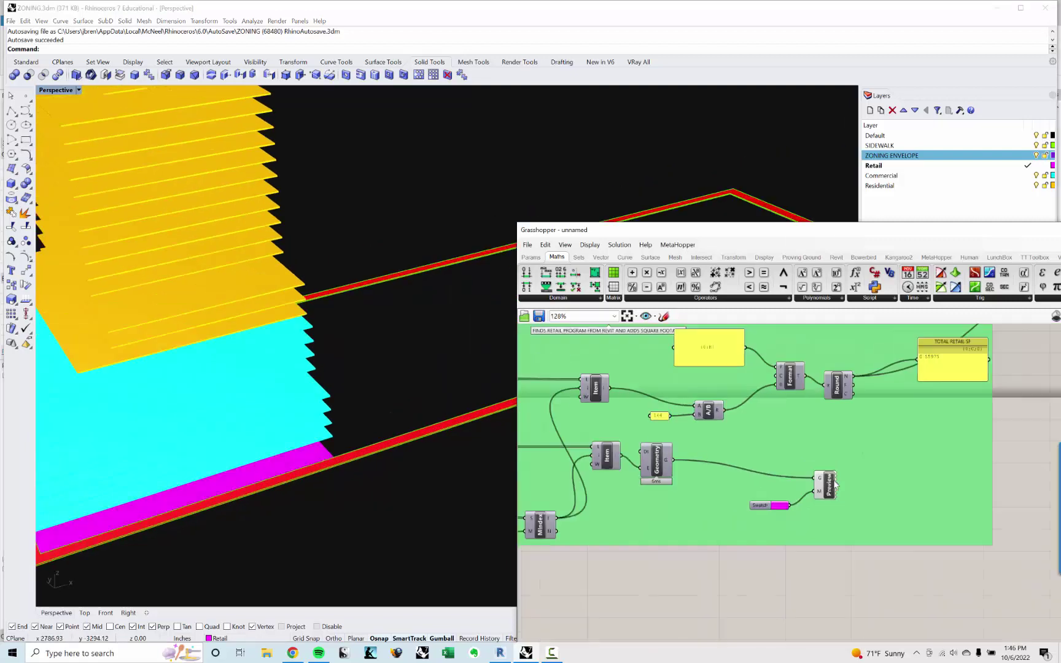
right_drag(846, 475, 795, 544)
scroll(796, 545, down, 4)
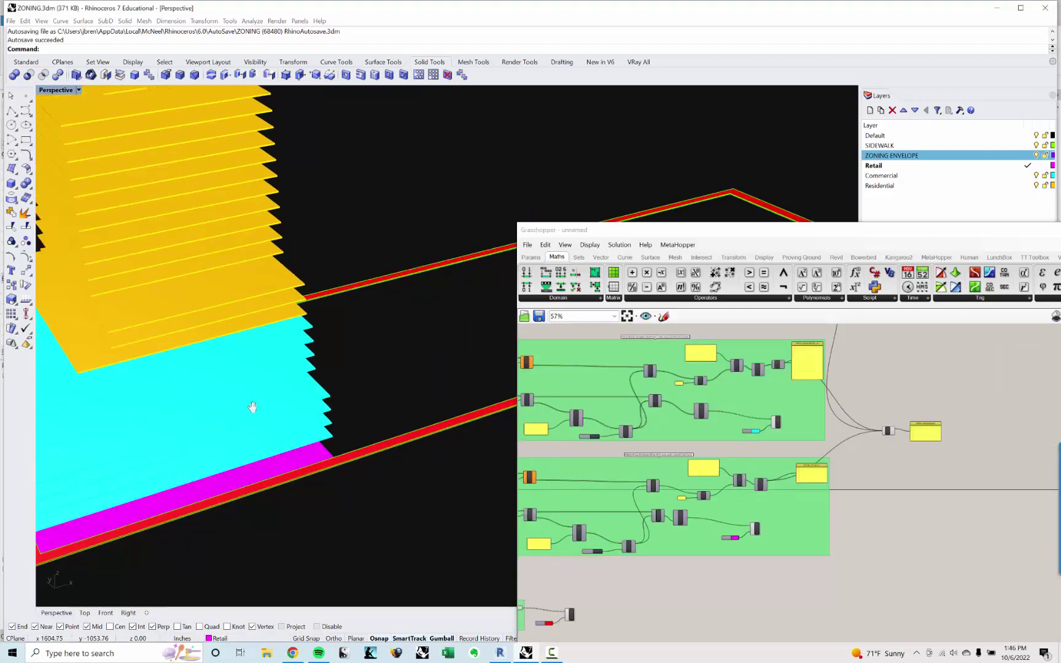
Add a Brep Edges component above the residential Custom Preview and feed it the Element Geometry output.
scroll(264, 400, up, 1)
click(777, 394)
scroll(777, 394, up, 4)
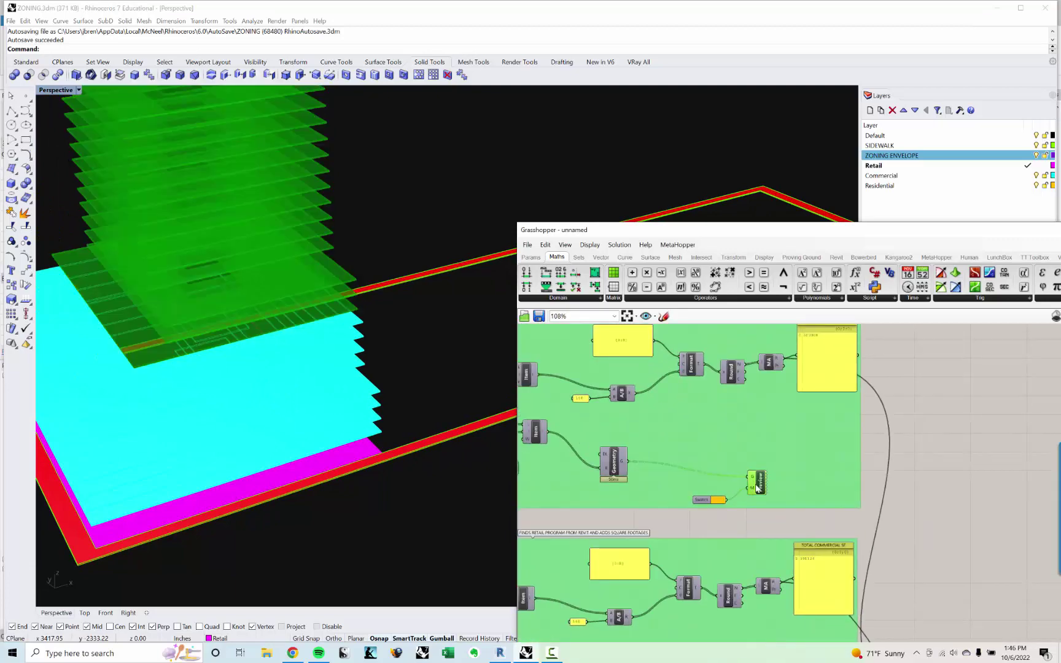
scroll(771, 501, up, 2)
double_click(772, 510)
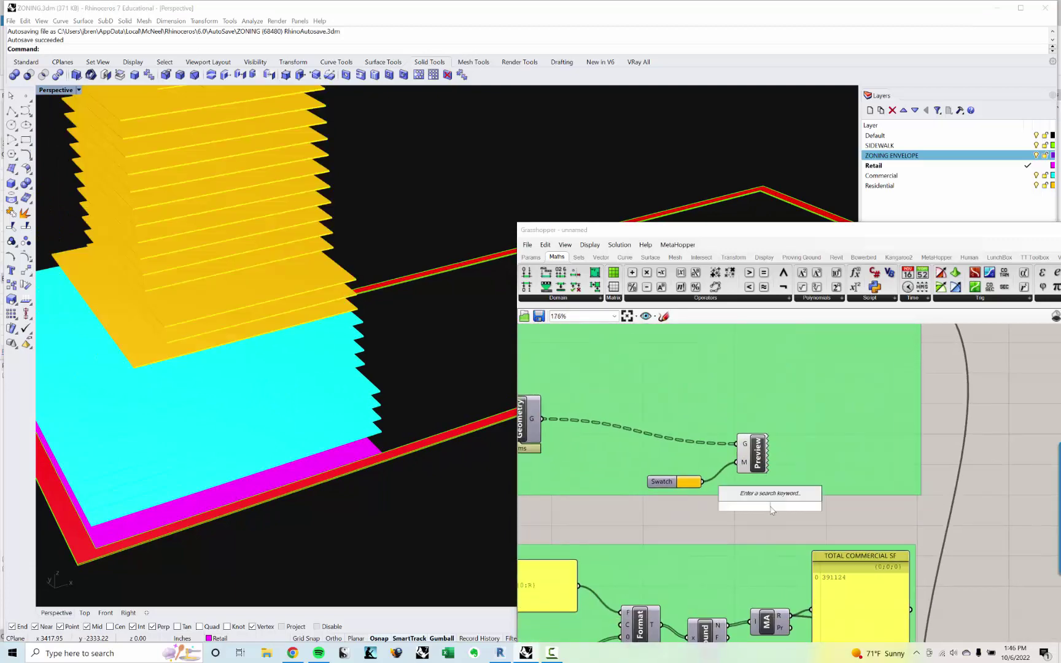
text(ed)
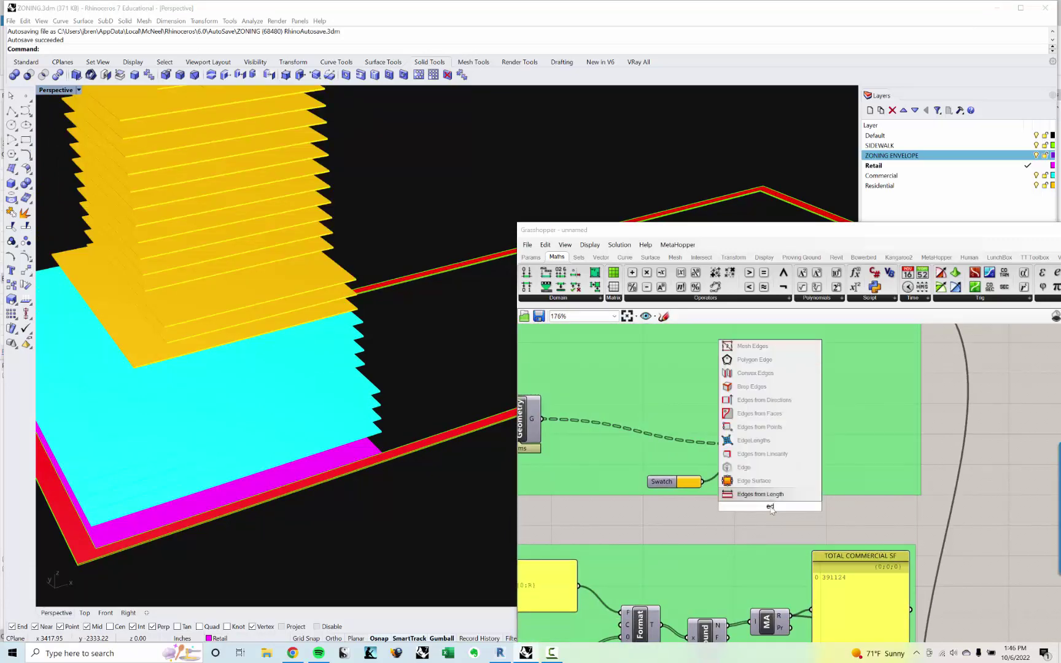
text(ges)
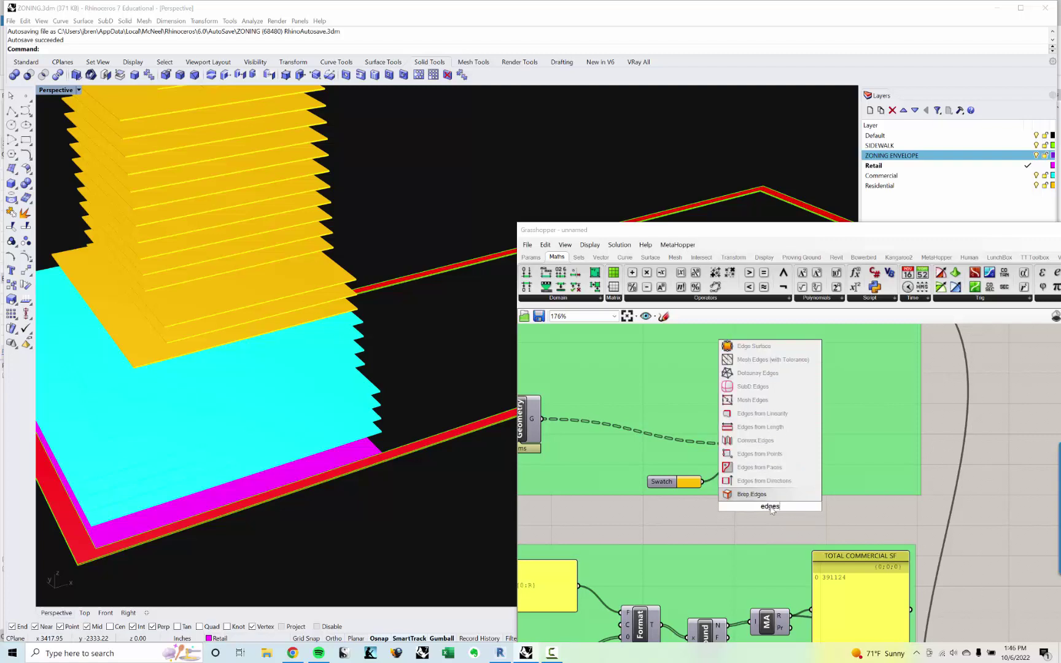
key(Return)
drag(768, 509, 641, 410)
Add a Curve parameter beside the Brep Edges component in the residential group.
right_drag(729, 390, 733, 435)
double_click(733, 434)
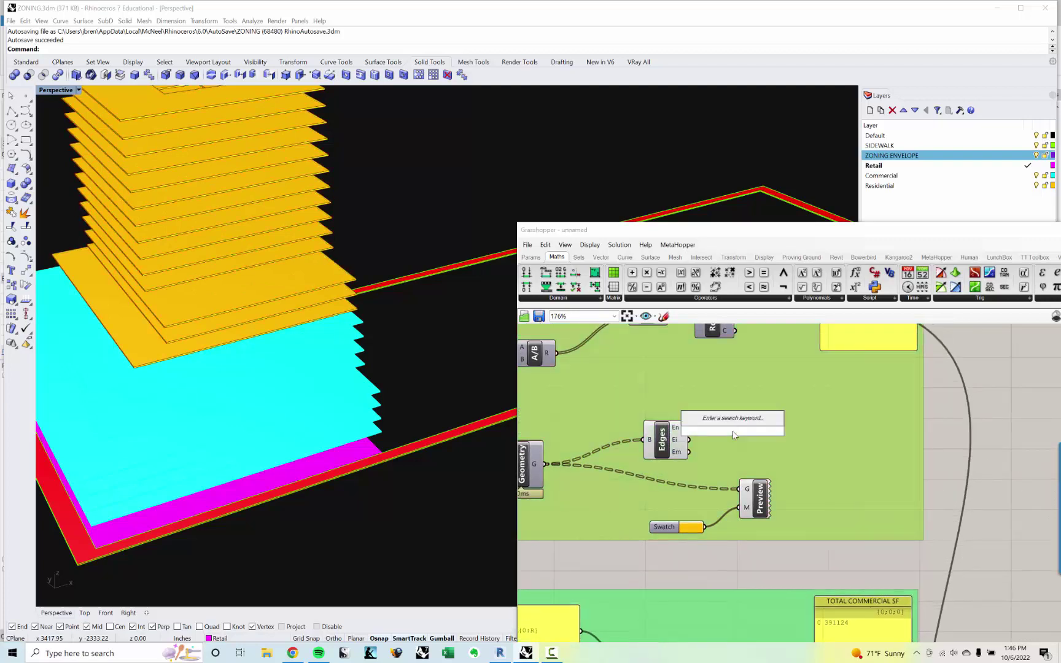
text(curve)
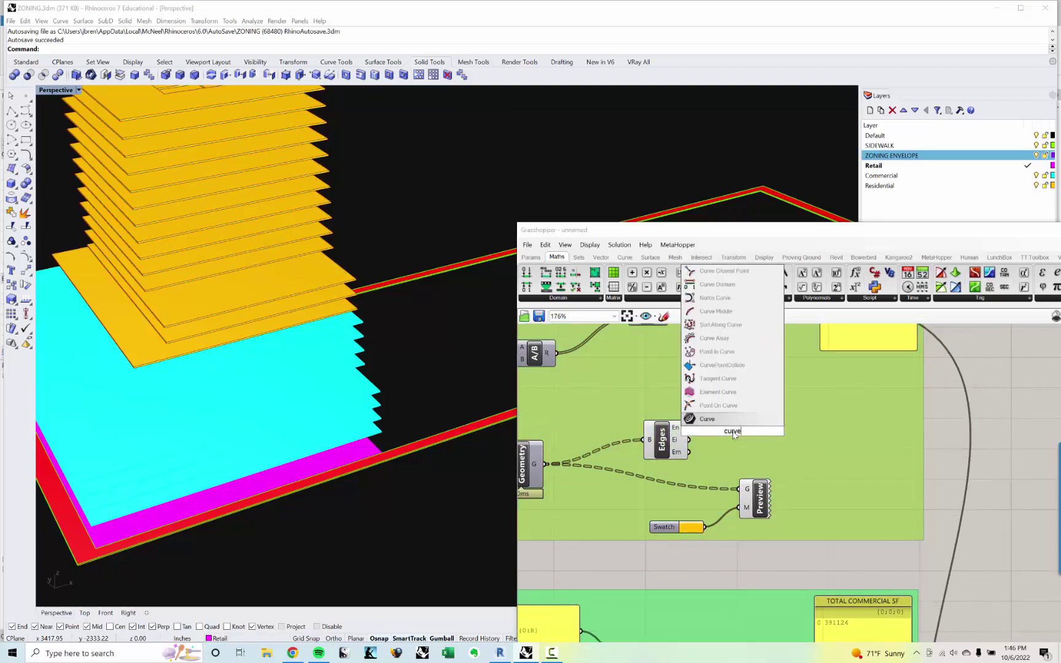
key(Return)
scroll(728, 433, up, 2)
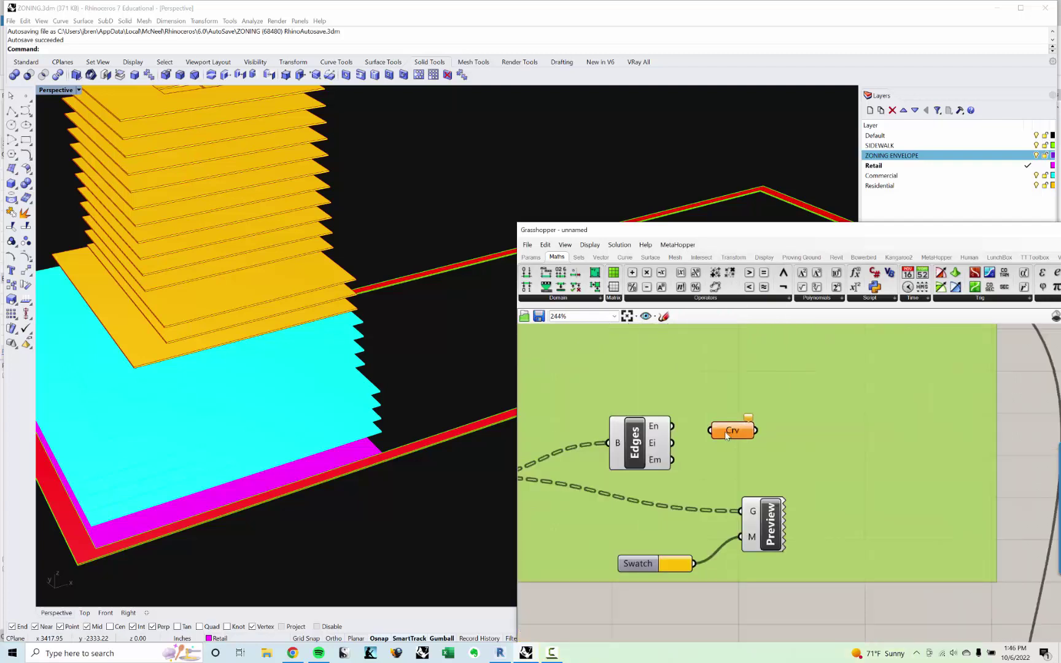
Merge all three Brep Edges outputs into the Curve parameter and feed it to a duplicate of the residential Custom Preview and swatch.
drag(728, 430, 729, 430)
click(771, 528)
shift+click(644, 566)
key(ctrl+v)
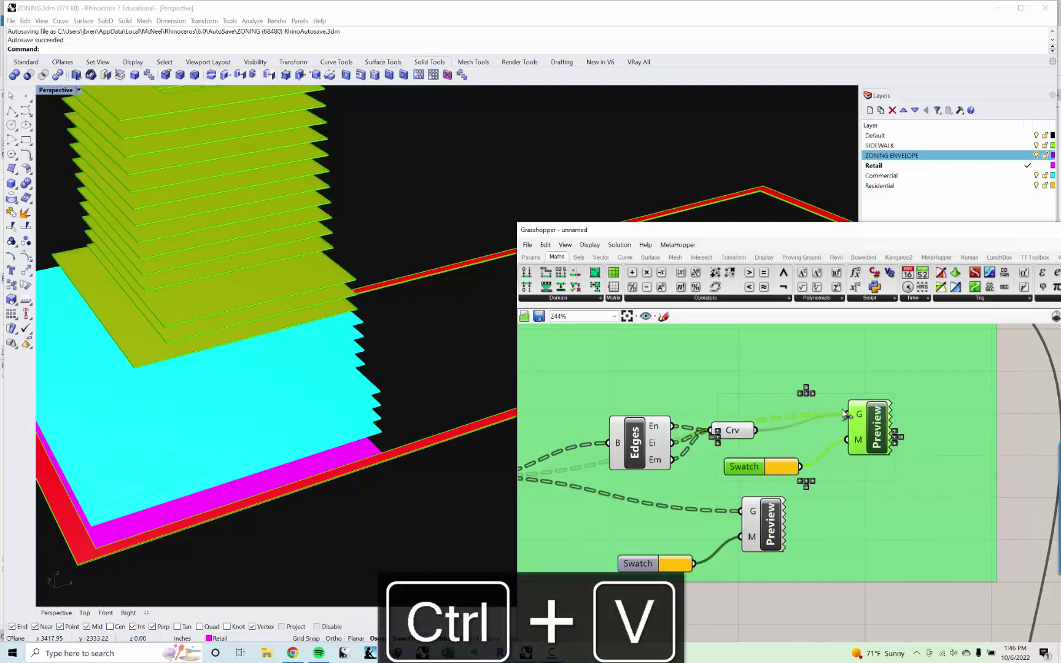
drag(845, 415, 847, 415)
Set the duplicated swatch to black so the residential floor edges preview as black outlines.
click(729, 458)
click(788, 467)
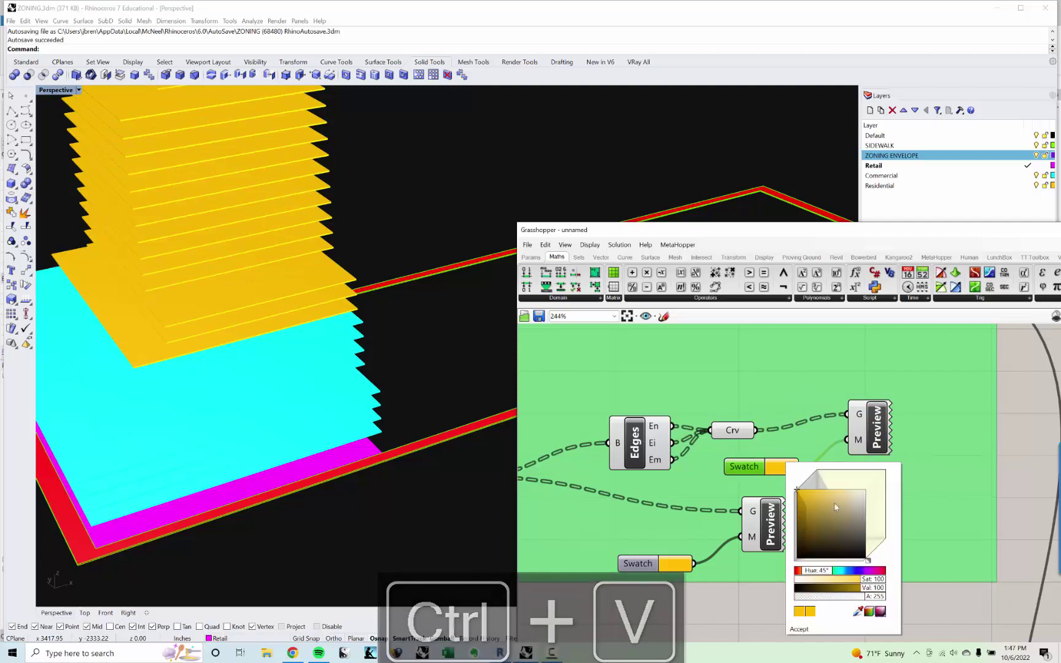
drag(834, 502, 773, 567)
right_drag(251, 245, 327, 332)
scroll(327, 331, down, 3)
scroll(393, 379, up, 2)
mouse_move(393, 379)
shift+right_down()
mouse_move(299, 253)
mouse_move(391, 407)
shift+right_up()
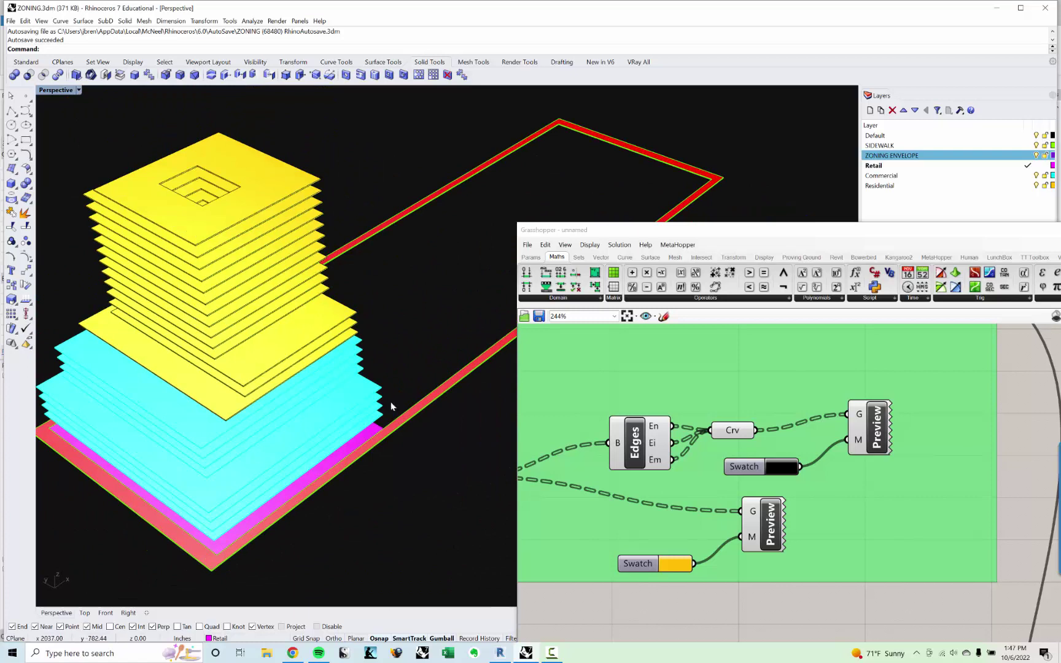
Turn off the built-in preview of the residential Brep Edges component and its Curve parameter.
click(876, 436)
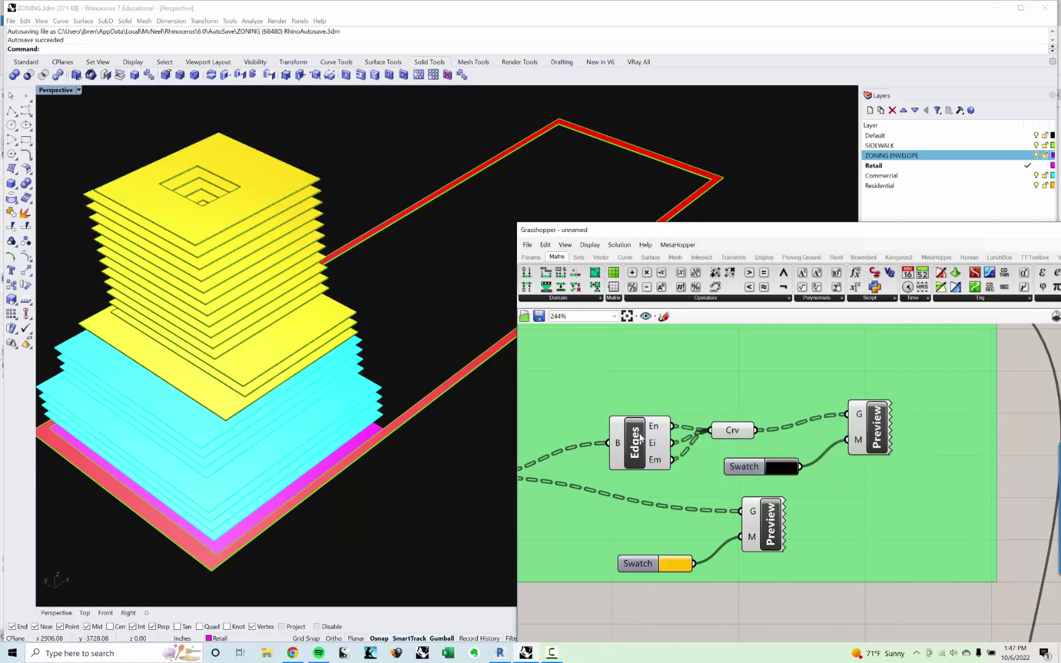
right_click(642, 437)
click(663, 453)
right_click(746, 436)
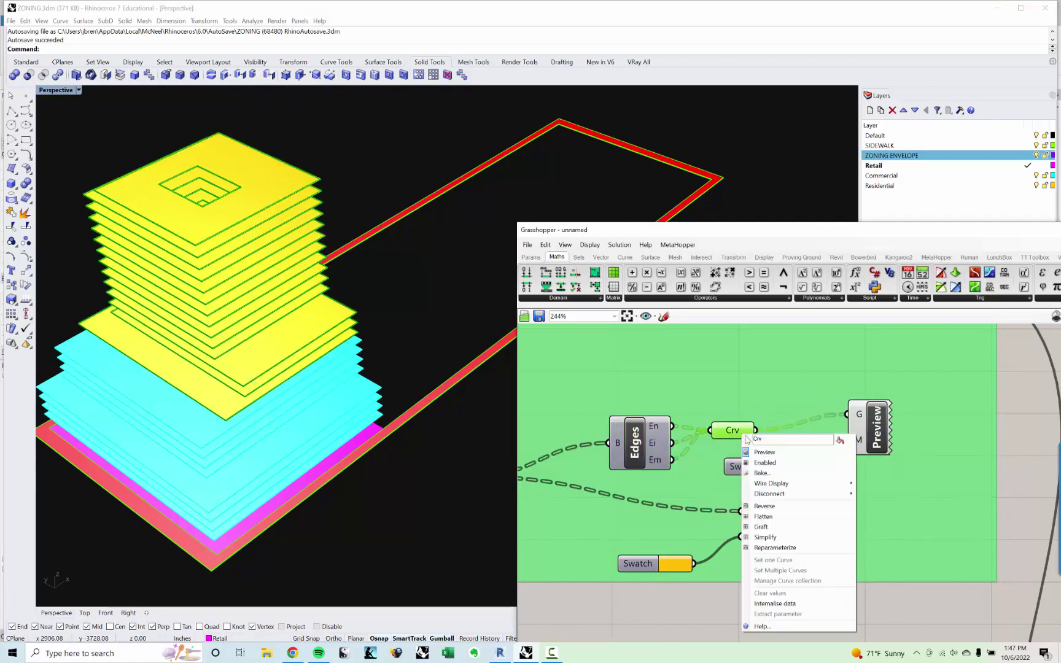
click(771, 453)
Copy the Brep Edges, Curve, black swatch and Custom Preview set into the commercial group and feed it the commercial Element Geometry.
shift+click(866, 432)
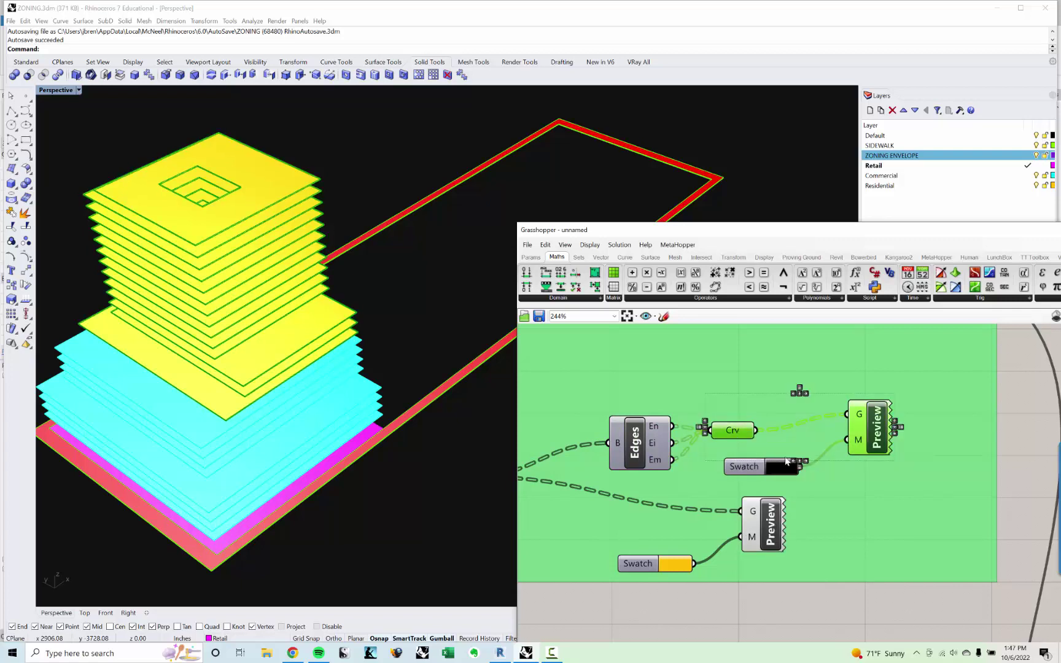
shift+click(638, 443)
scroll(778, 429, down, 3)
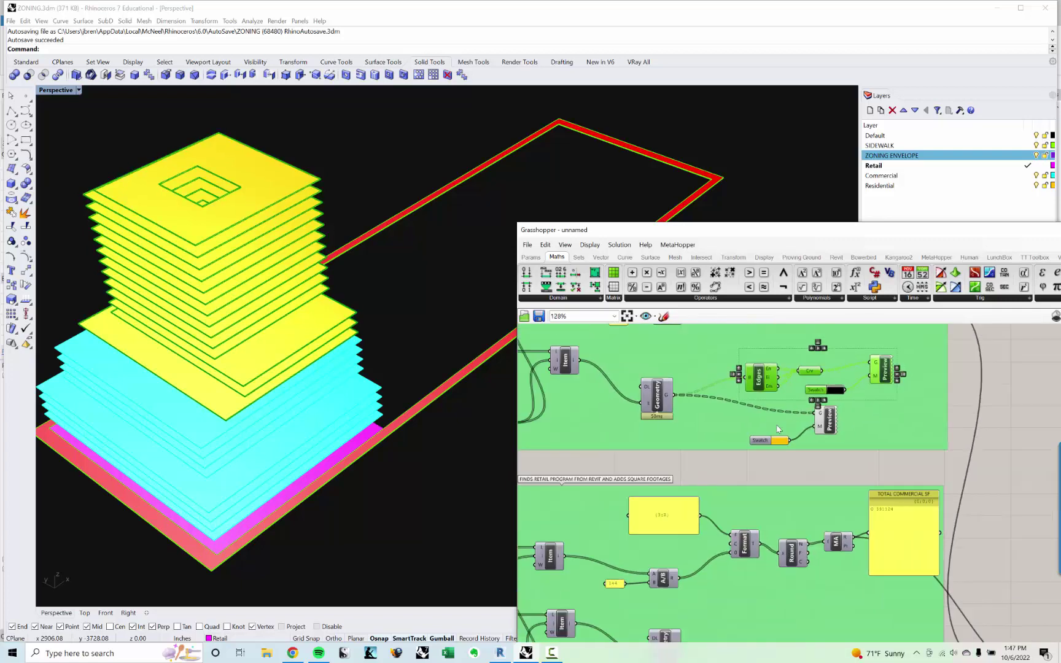
key(ctrl+c)
key(ctrl+v)
right_drag(752, 396, 729, 375)
drag(751, 361, 756, 546)
right_drag(749, 498, 752, 375)
drag(751, 429, 749, 482)
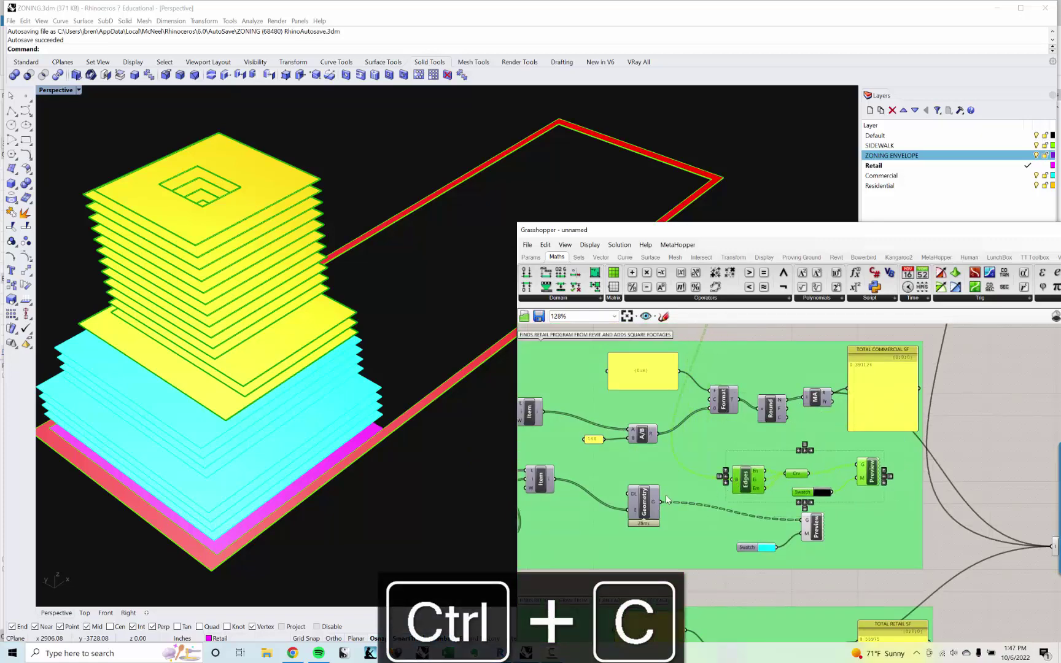
Paste the same edge-outline set into the retail group and feed its Brep Edges the retail Element Geometry.
right_drag(741, 507, 731, 369)
key(ctrl+c)
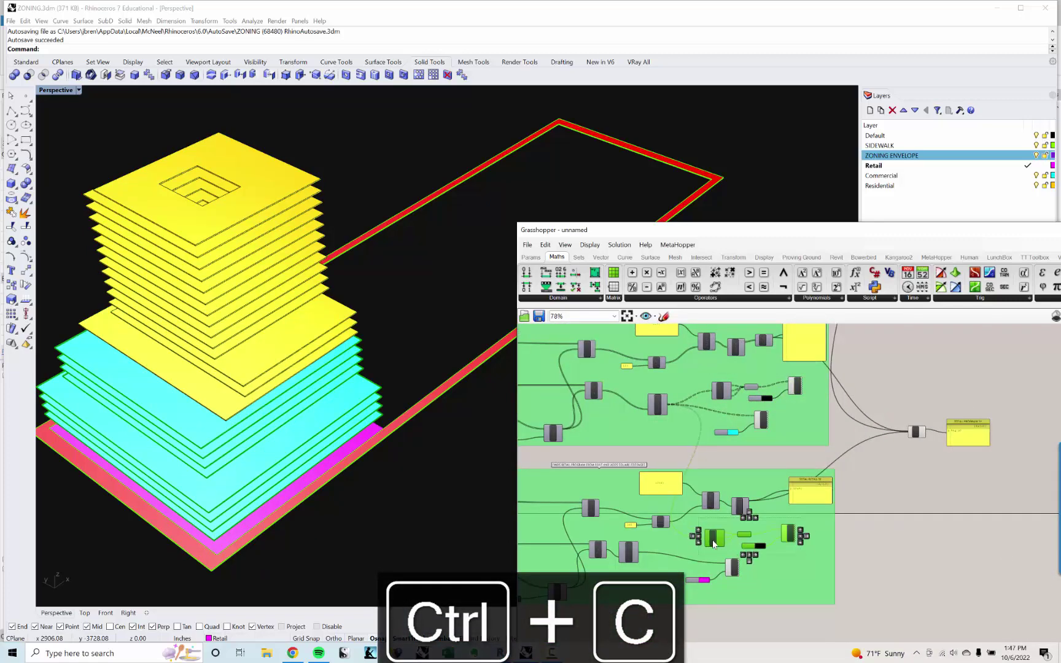
scroll(641, 551, up, 1)
drag(709, 521, 722, 523)
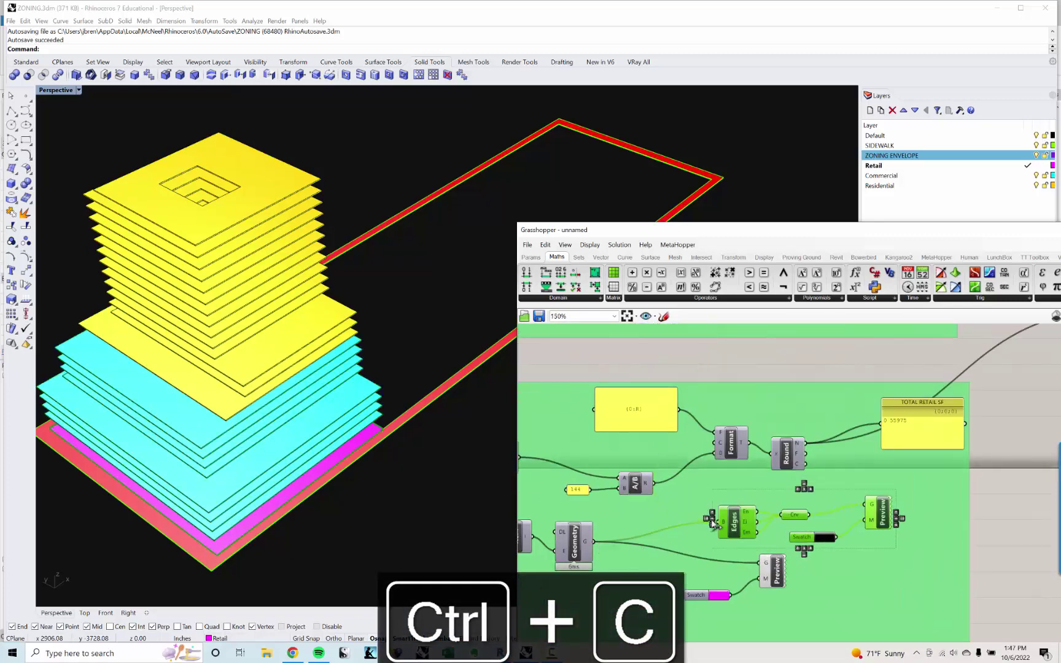
right_drag(319, 393, 371, 369)
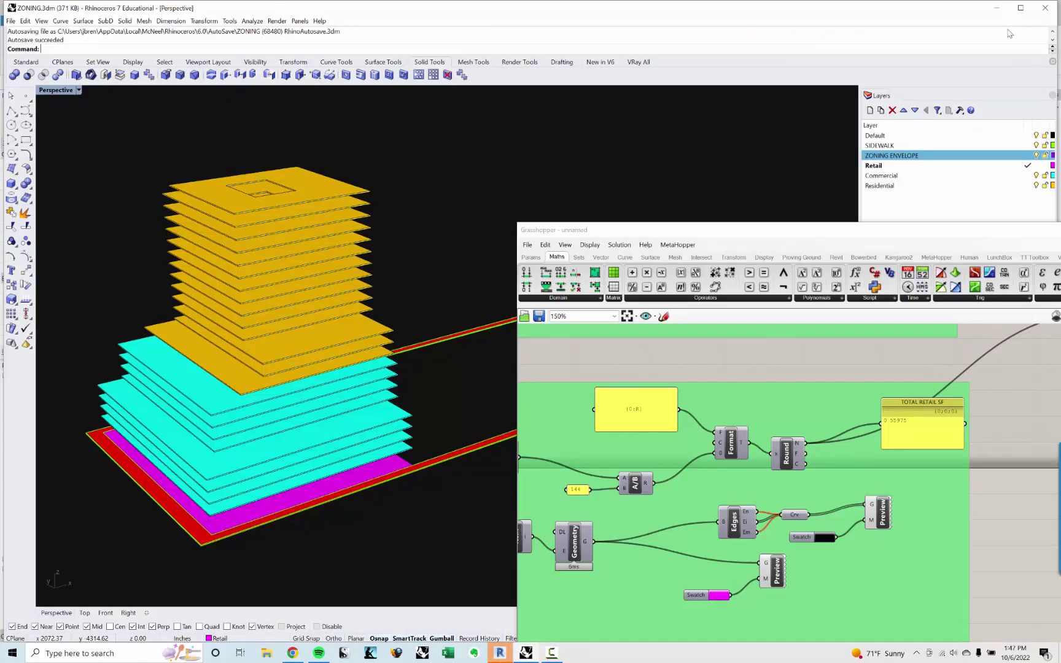
Switch to Revit to view the Zoning Compliance model isometrically, and return to Rhino to compare the outlined floor preview.
click(996, 8)
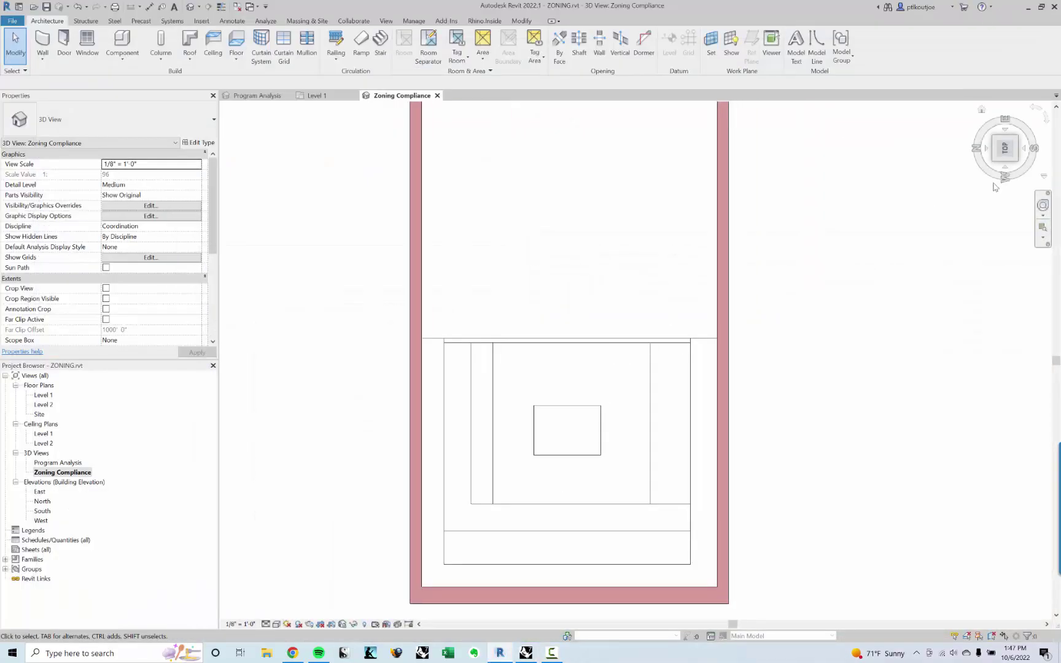
click(1017, 162)
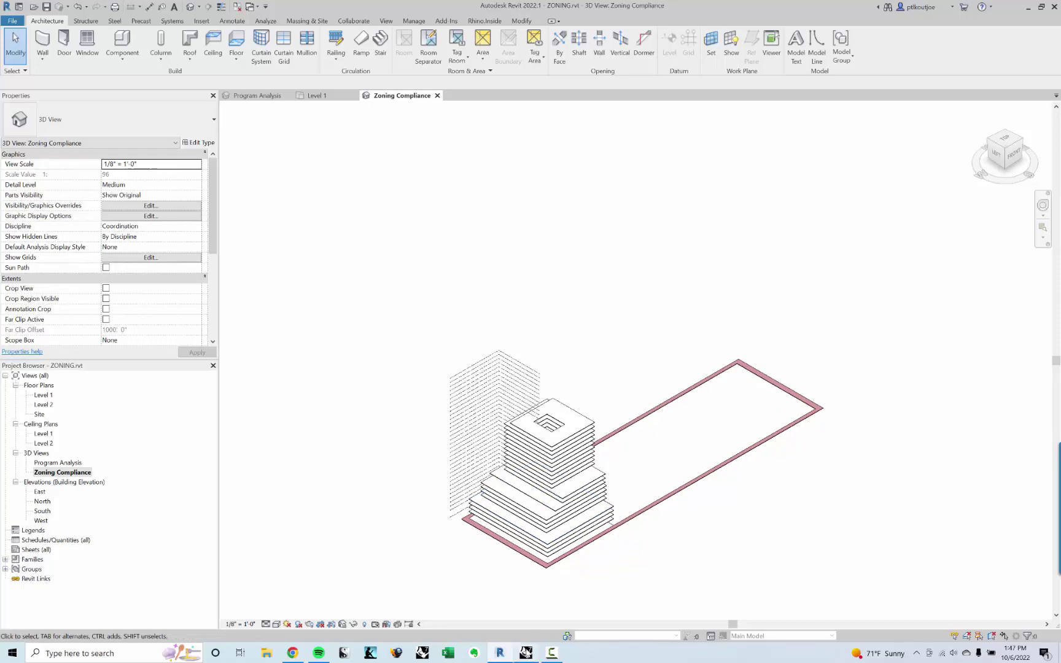
click(527, 655)
right_drag(424, 376, 415, 397)
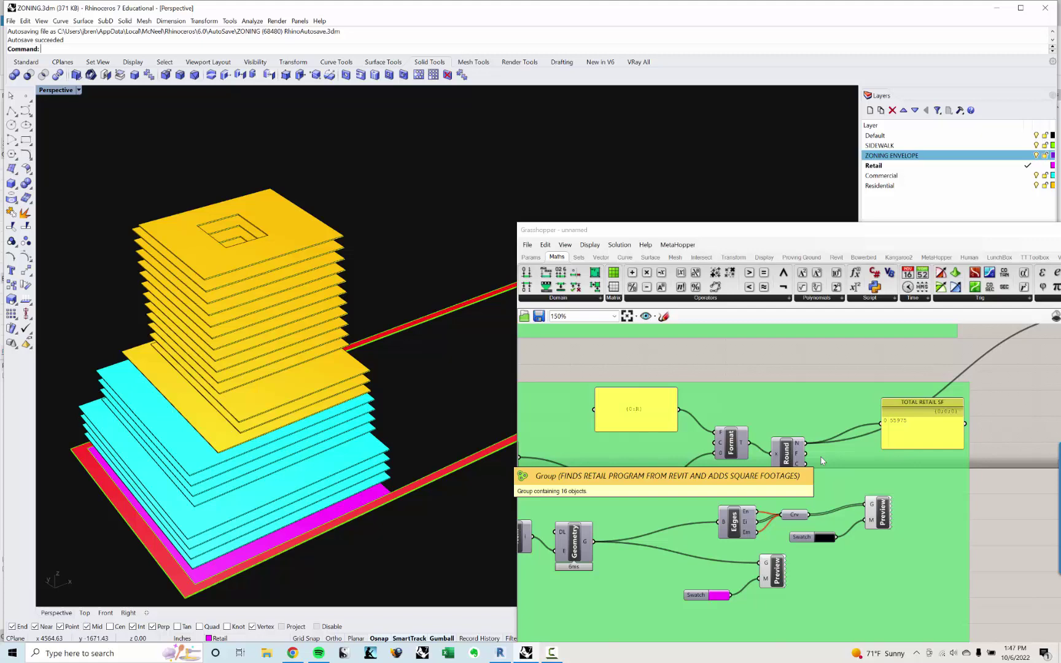
drag(754, 237, 818, 288)
shift+right_drag(438, 364, 406, 370)
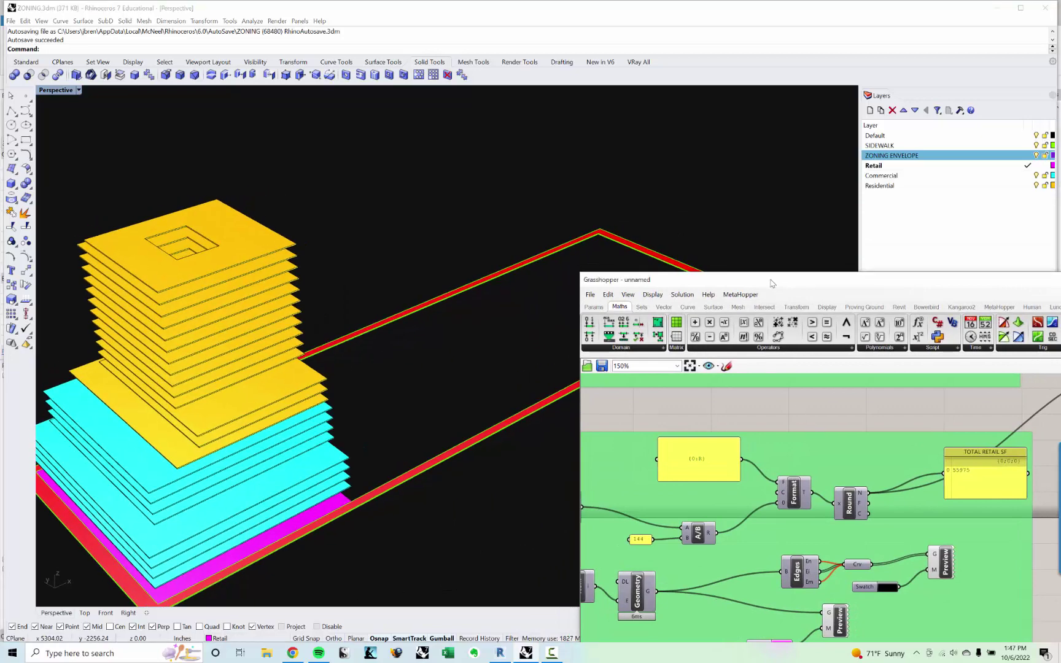
Add a Brep Edges component below the non-compliant floors group and feed it the ZONING ENVELOPE geometry.
drag(774, 284, 734, 195)
scroll(721, 456, down, 6)
scroll(673, 457, up, 6)
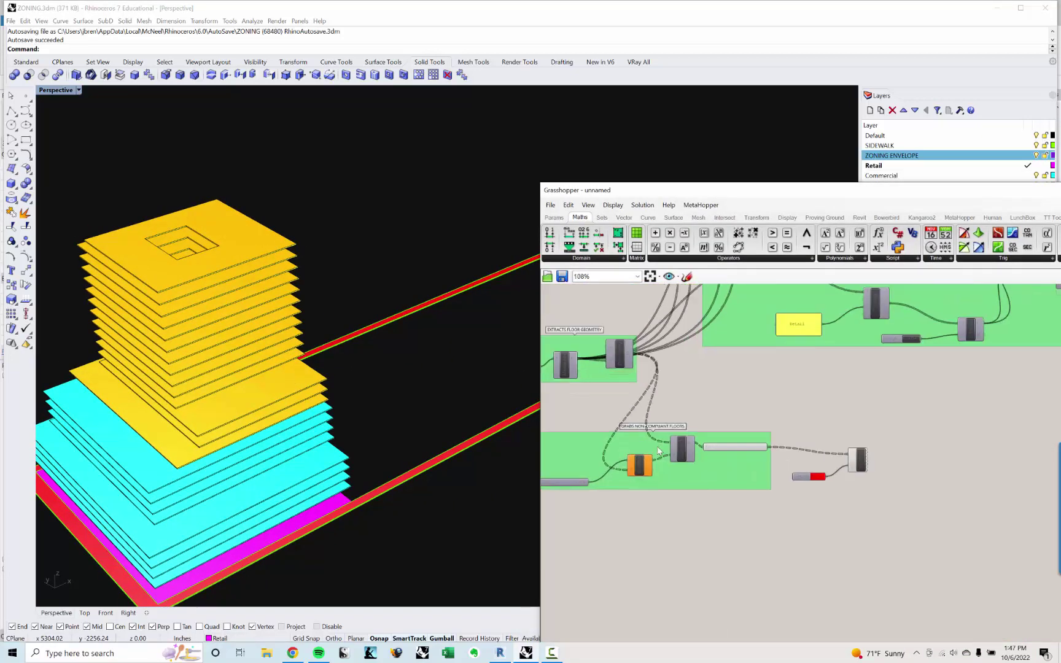
right_drag(722, 462, 696, 463)
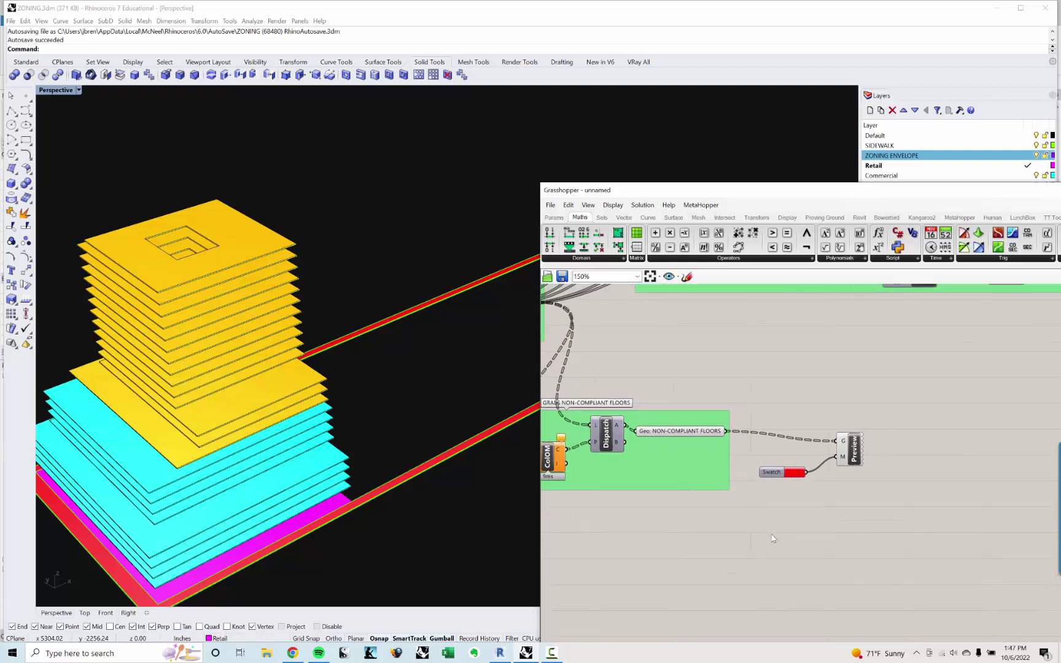
double_click(773, 537)
text(edges)
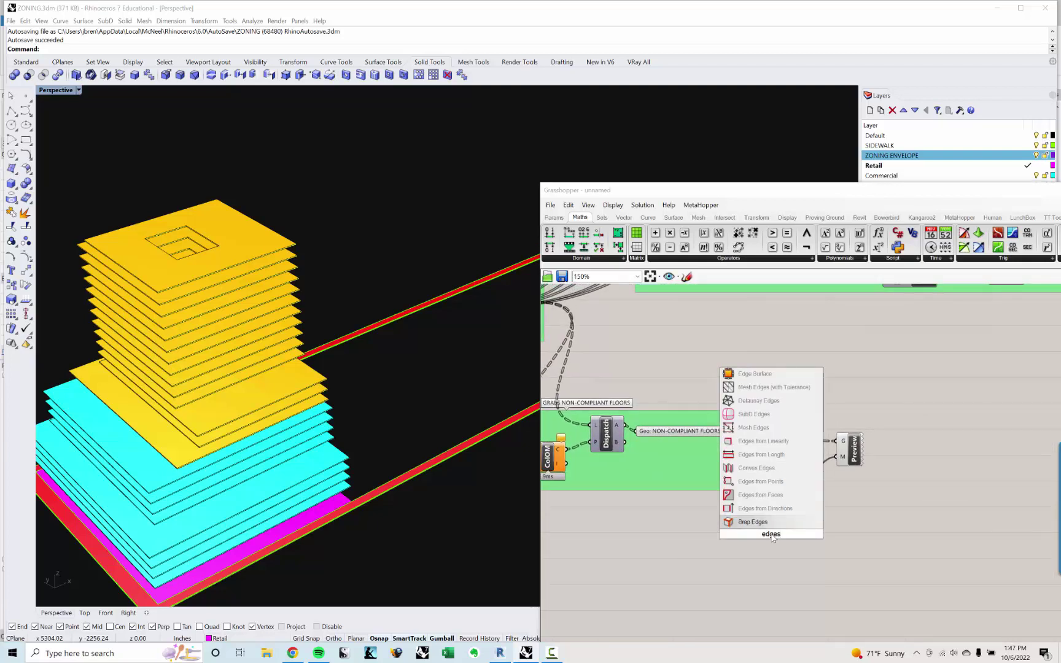
key(Return)
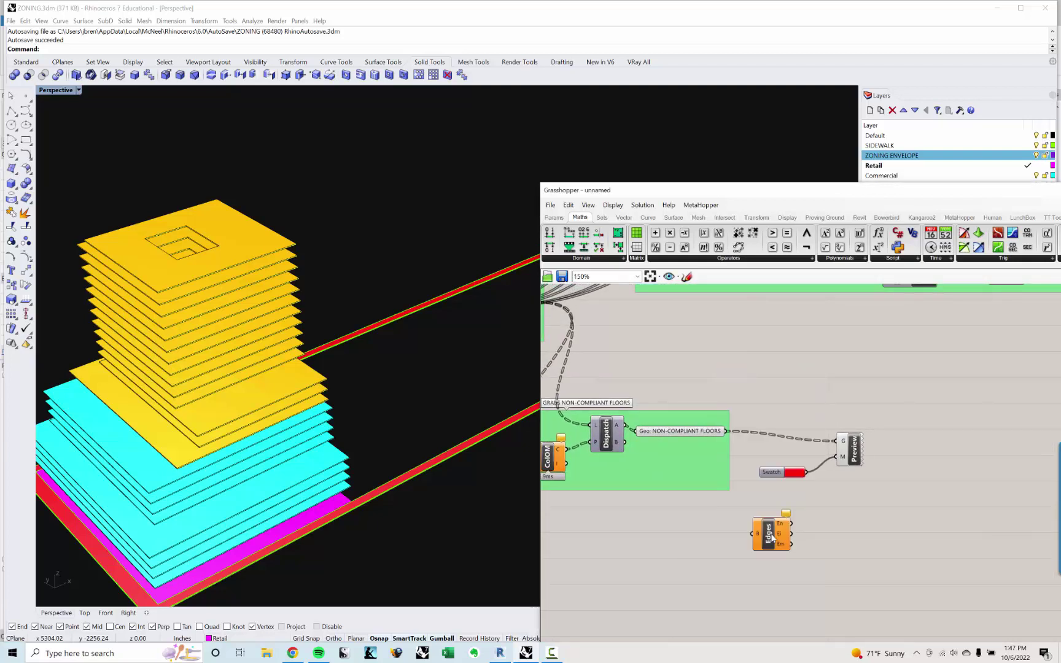
right_drag(688, 497, 769, 488)
scroll(769, 488, down, 2)
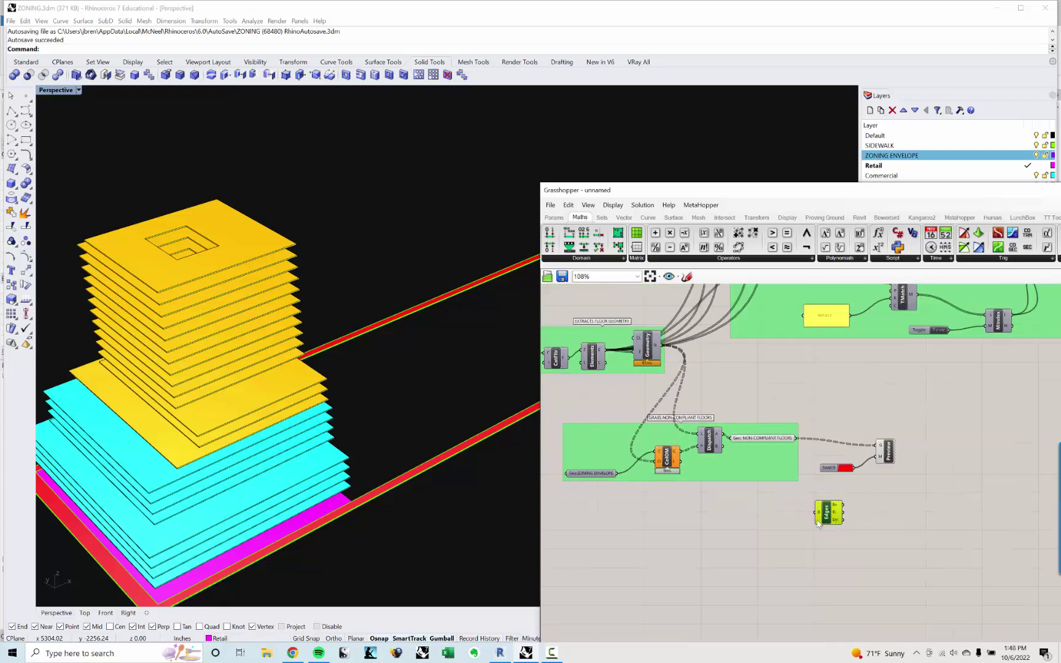
scroll(678, 507, up, 3)
drag(819, 523, 750, 549)
right_drag(218, 382, 325, 435)
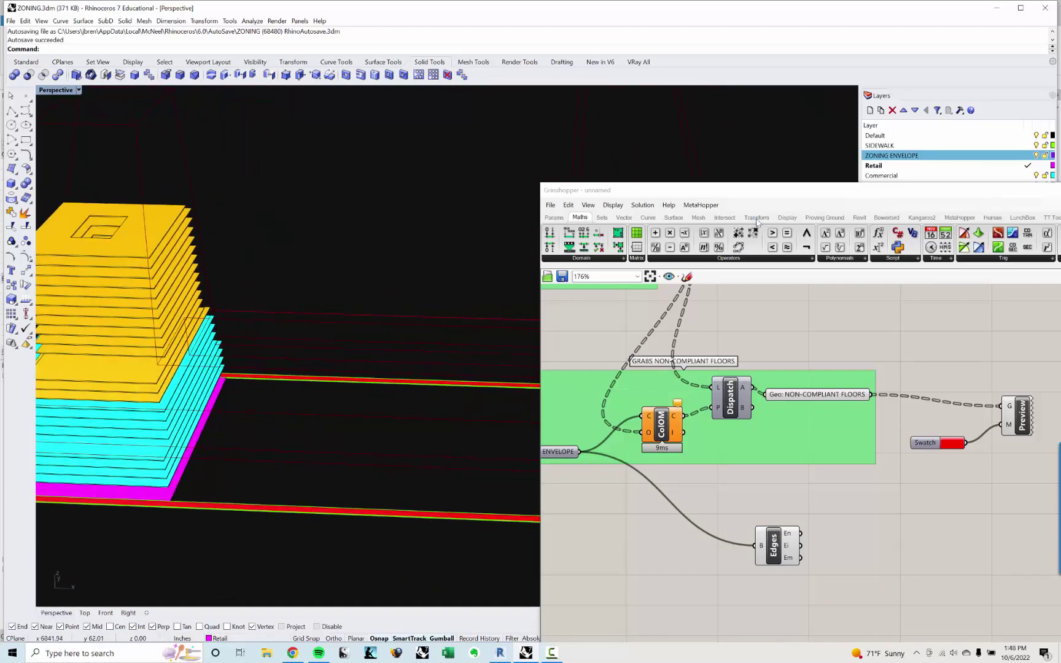
Start a three-point rectangle on the Retail layer at the lower corner of the retail floor, beside the site's red border.
drag(766, 184, 767, 282)
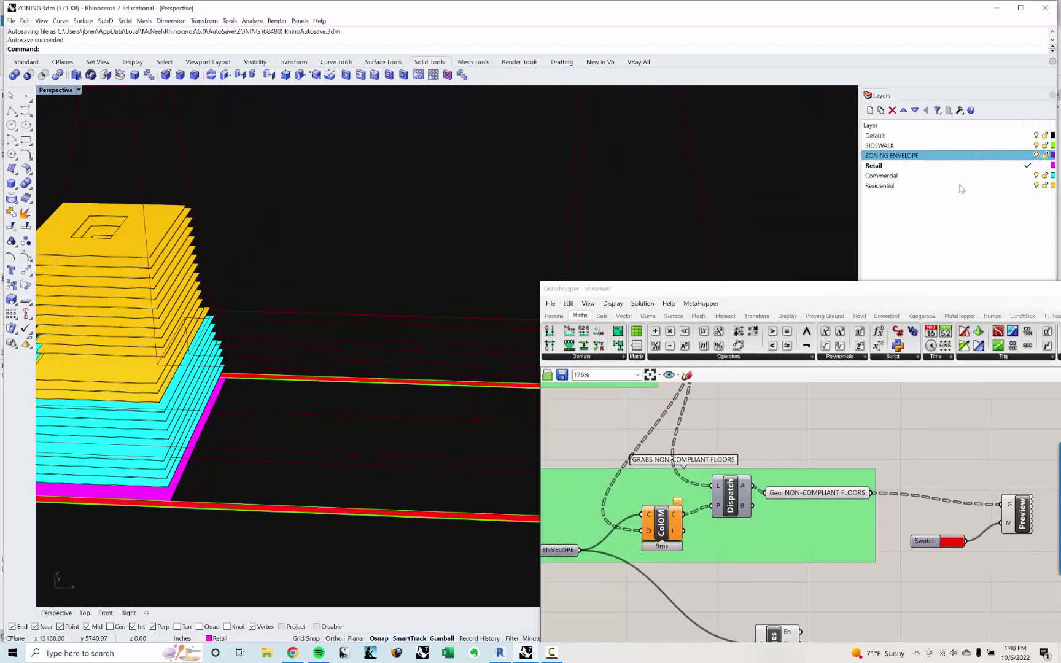
click(970, 166)
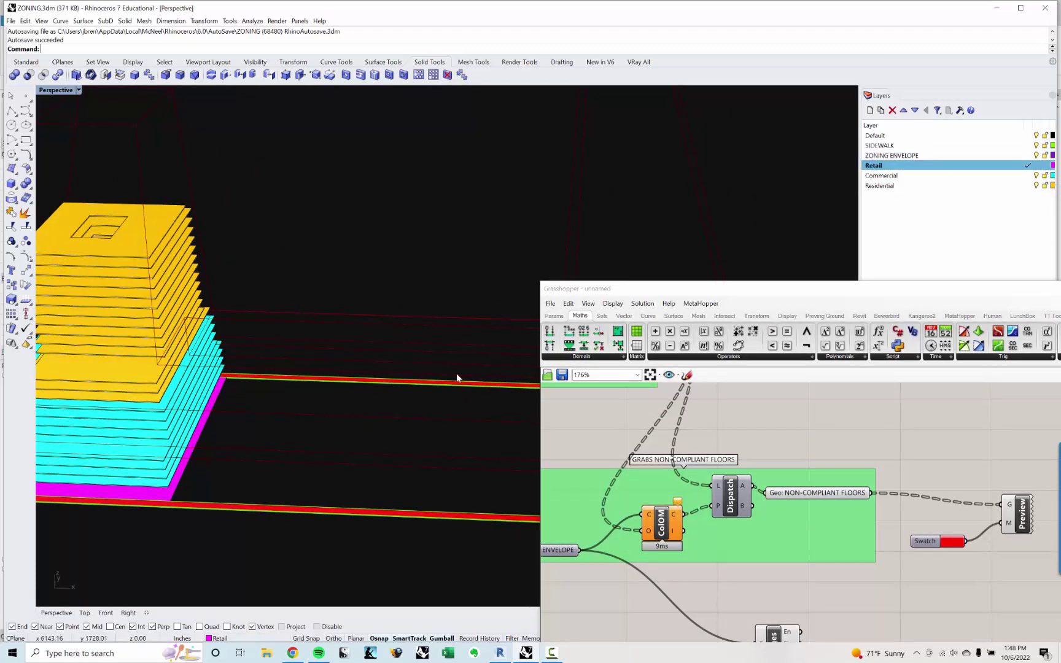
shift+right_drag(457, 377, 398, 398)
click(274, 456)
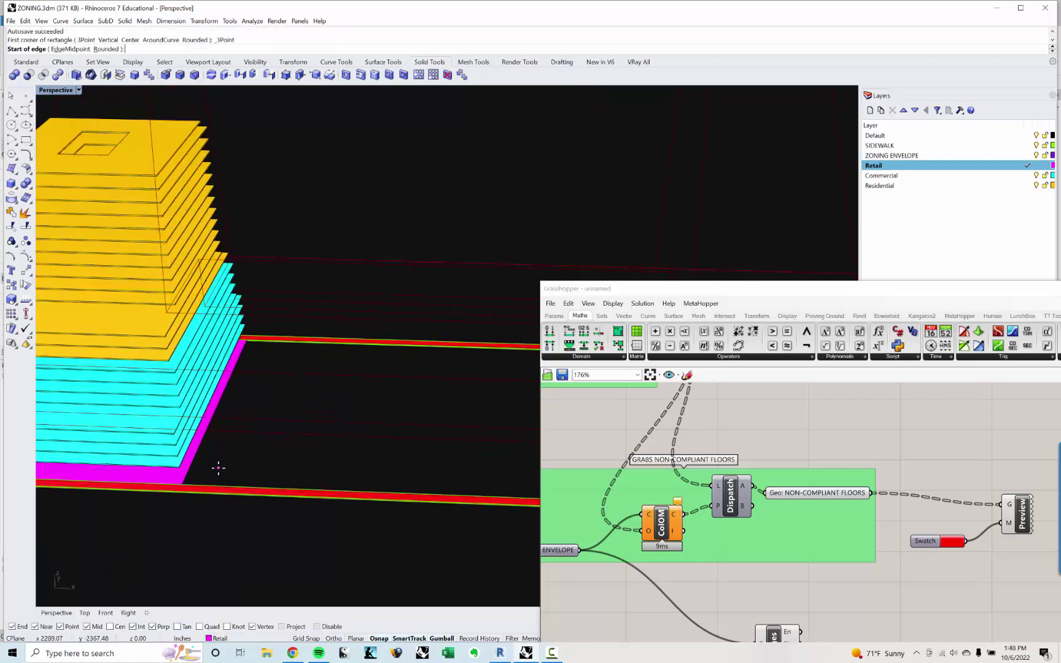
scroll(187, 530, up, 8)
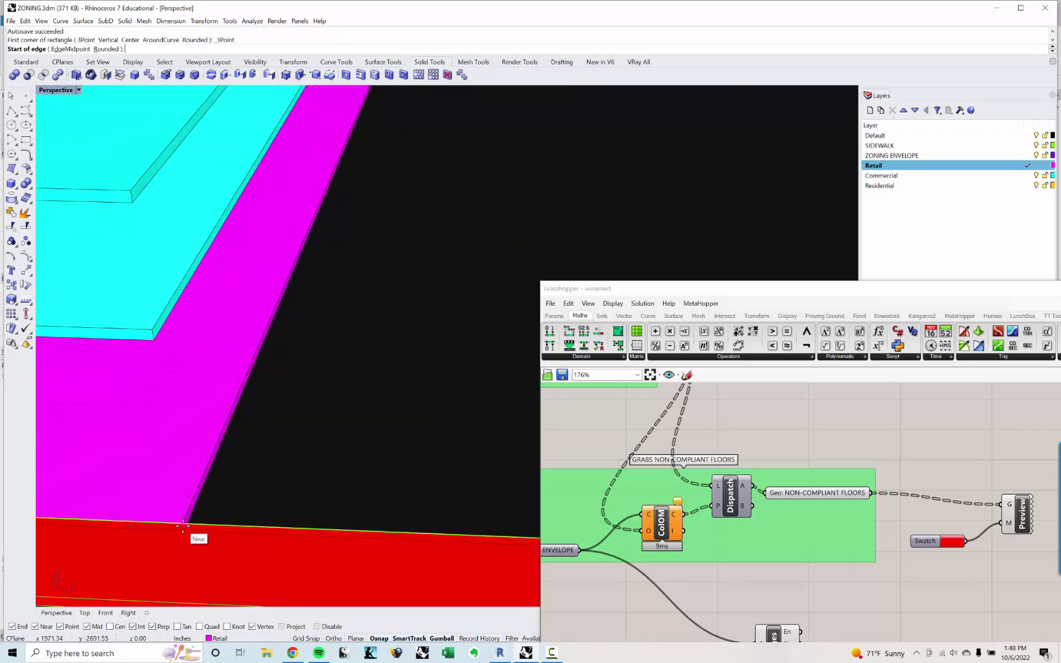
scroll(190, 522, down, 6)
right_drag(189, 524, 393, 365)
scroll(359, 362, up, 6)
scroll(331, 355, up, 2)
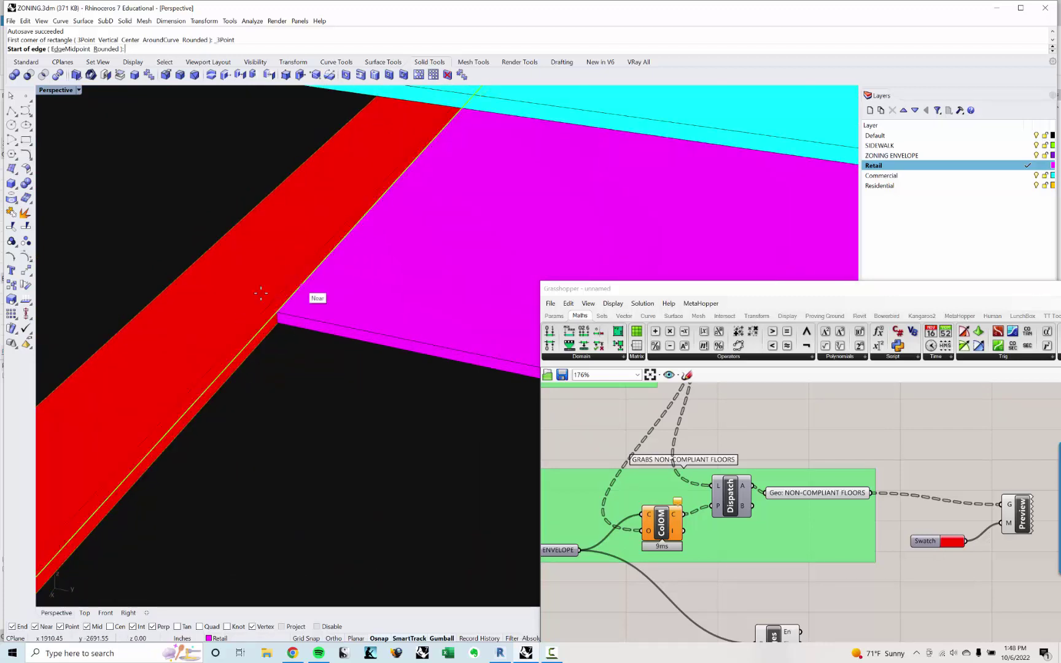
scroll(282, 345, up, 1)
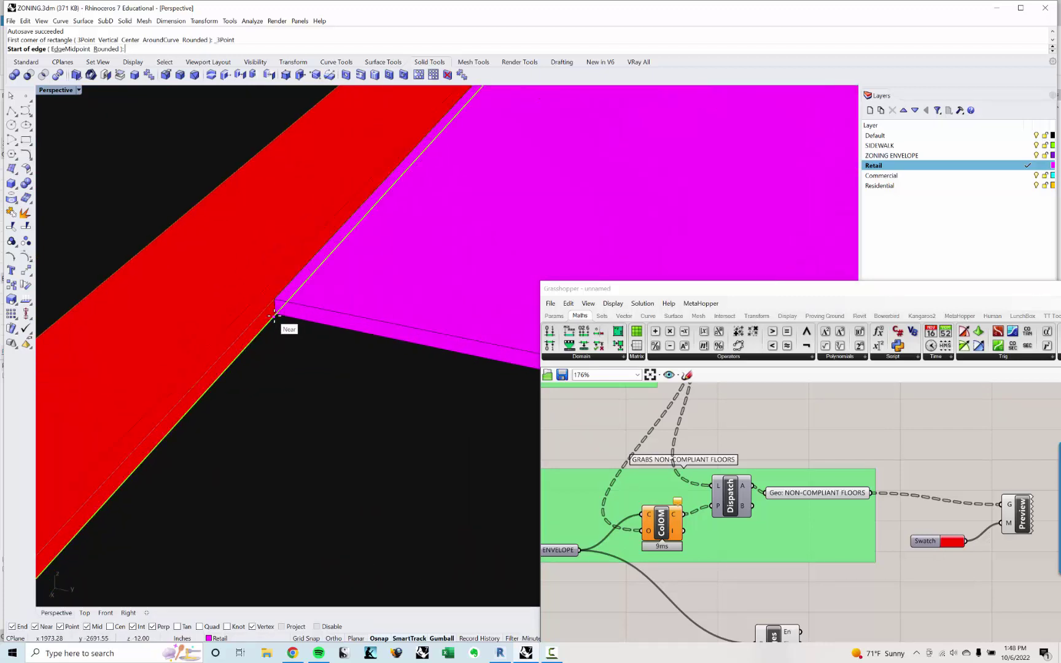
click(275, 316)
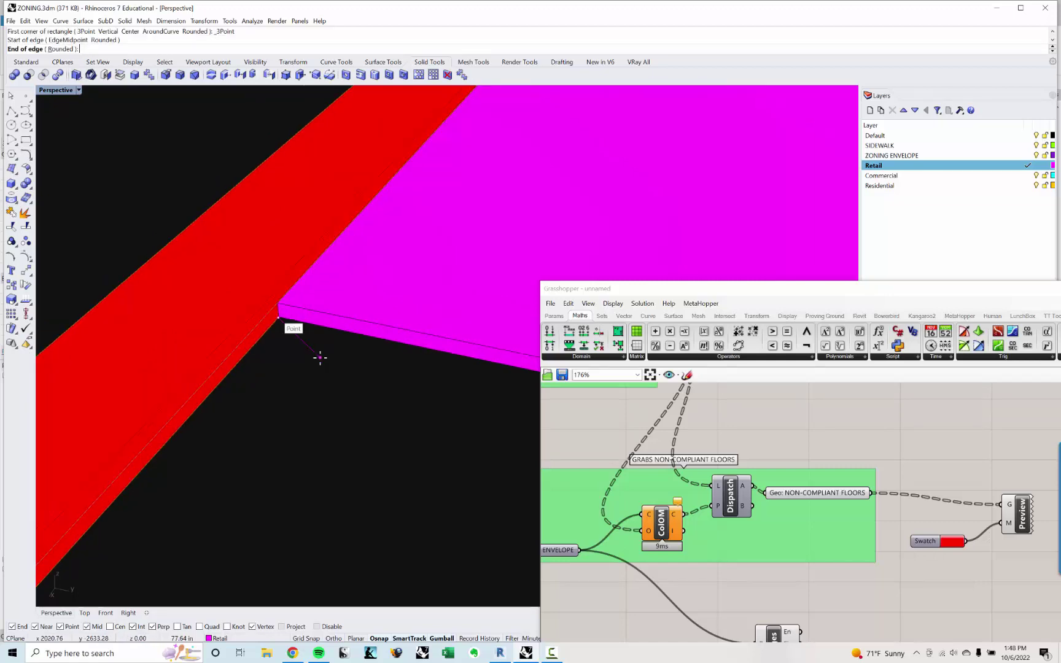
Set the rectangle's first edge along the retail floor's side to its opposite corner, about 3155 inches long.
scroll(331, 366, down, 8)
right_drag(284, 445, 368, 455)
shift+right_drag(368, 455, 278, 471)
scroll(457, 344, up, 5)
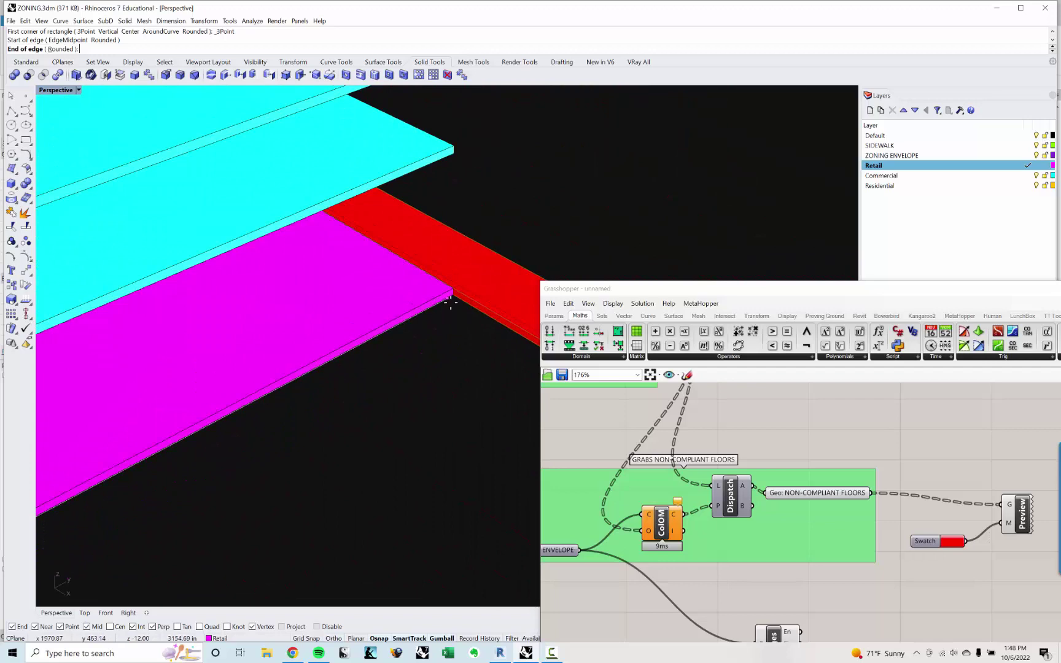
click(452, 296)
Extend the rectangle about 8128 inches across the open lot to the inner edge of the red border's far end.
scroll(443, 431, down, 10)
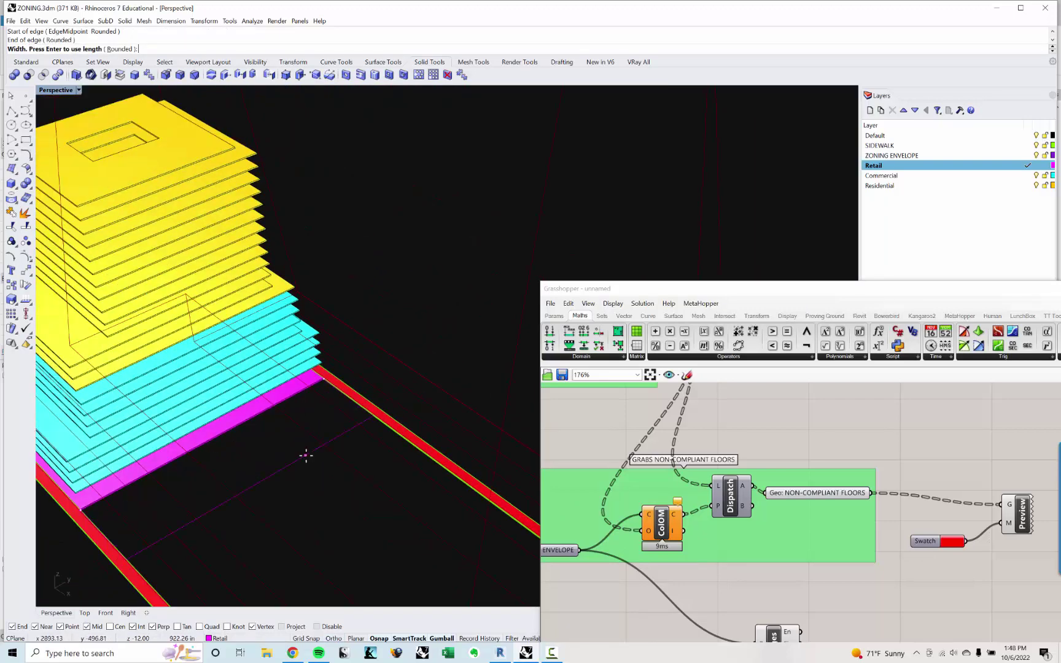
scroll(407, 453, down, 6)
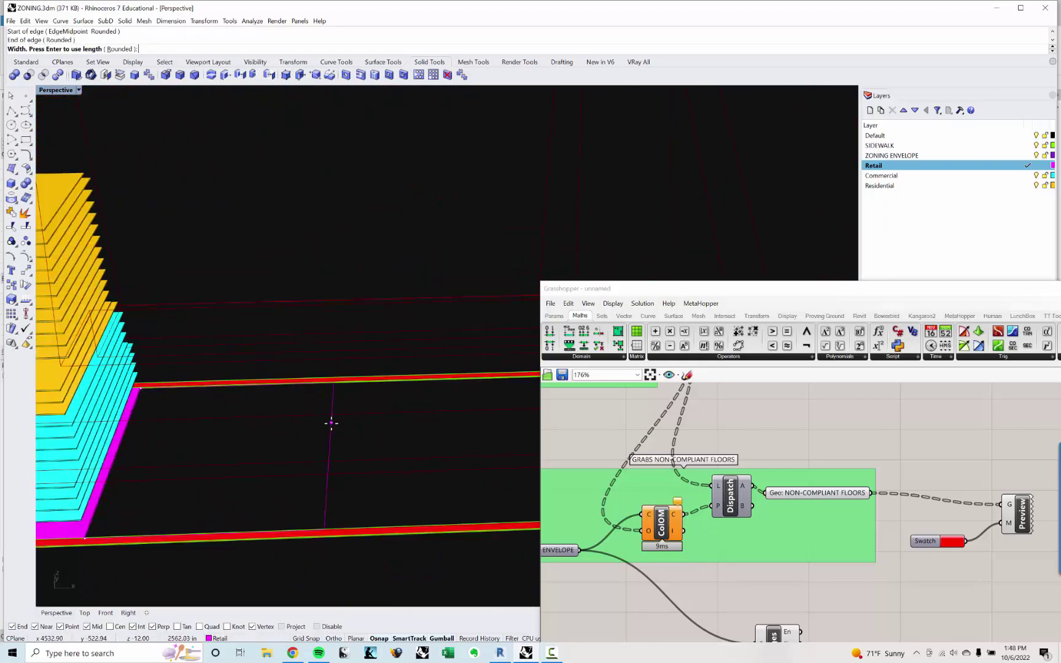
shift+right_drag(352, 447, 187, 432)
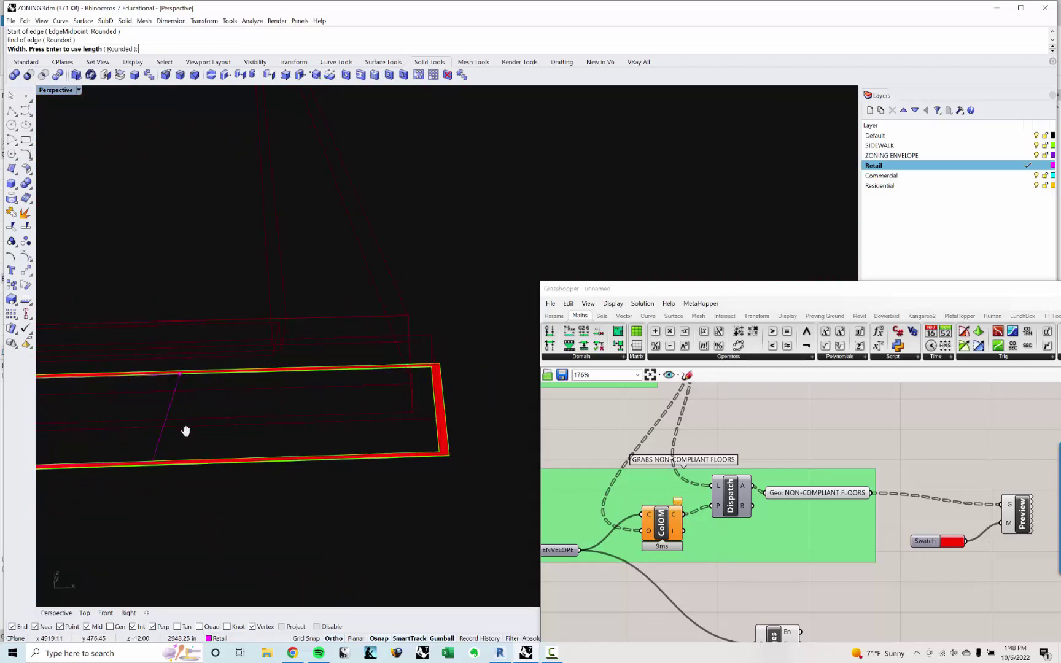
scroll(437, 452, up, 10)
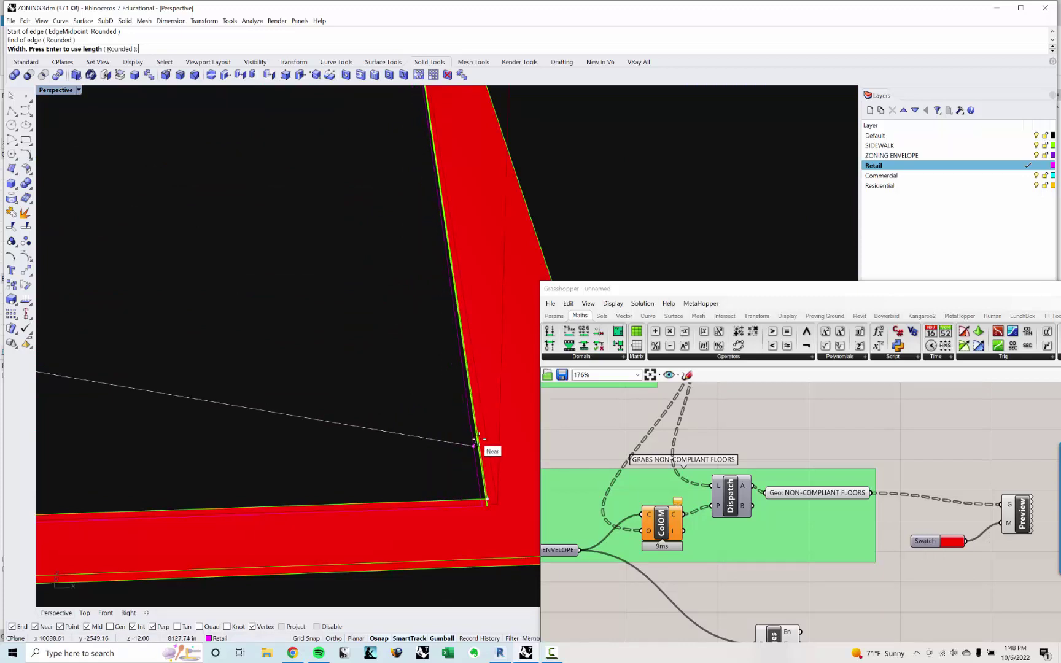
click(481, 440)
scroll(481, 438, down, 10)
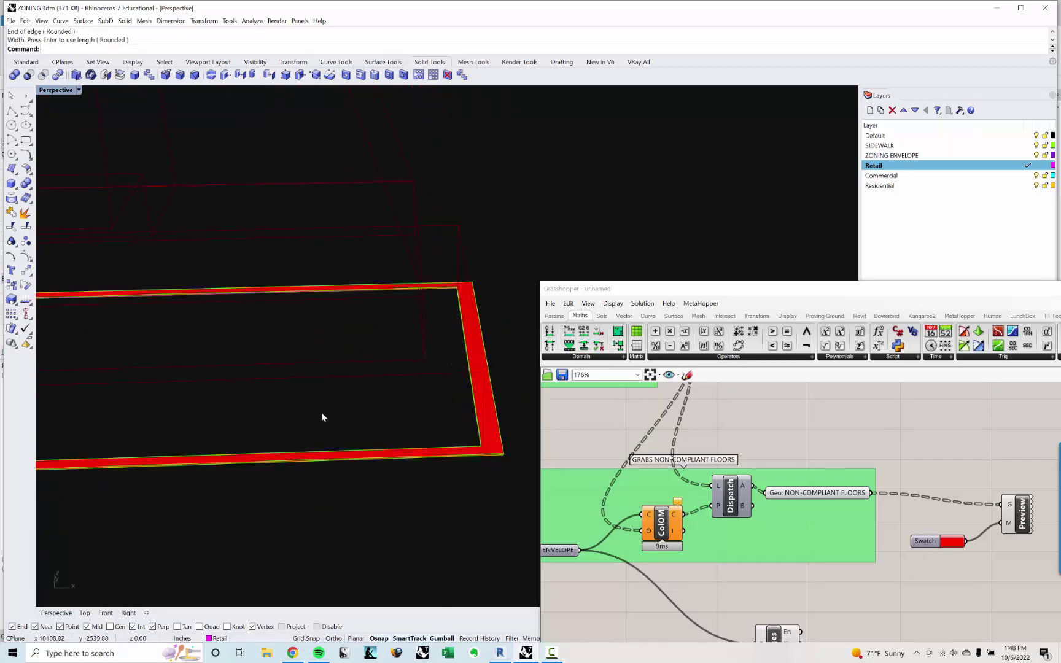
right_drag(319, 403, 614, 461)
scroll(287, 451, up, 5)
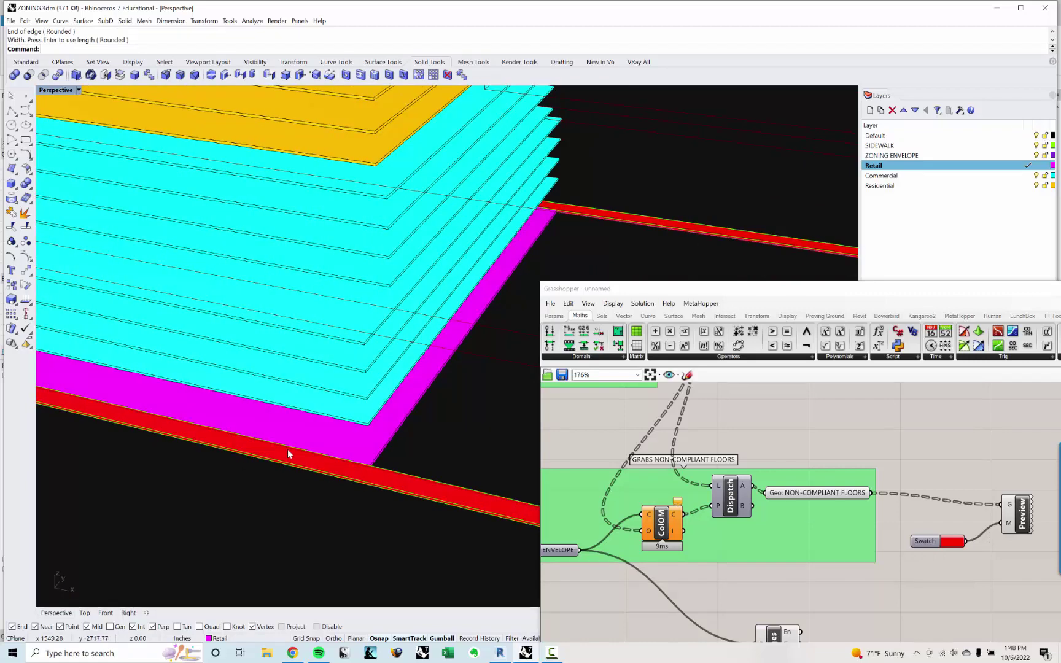
Select the last-drawn rectangle and use SetPt to align its points in Z with the retail floor's corner.
text(sellast)
key(Return)
scroll(237, 414, up, 8)
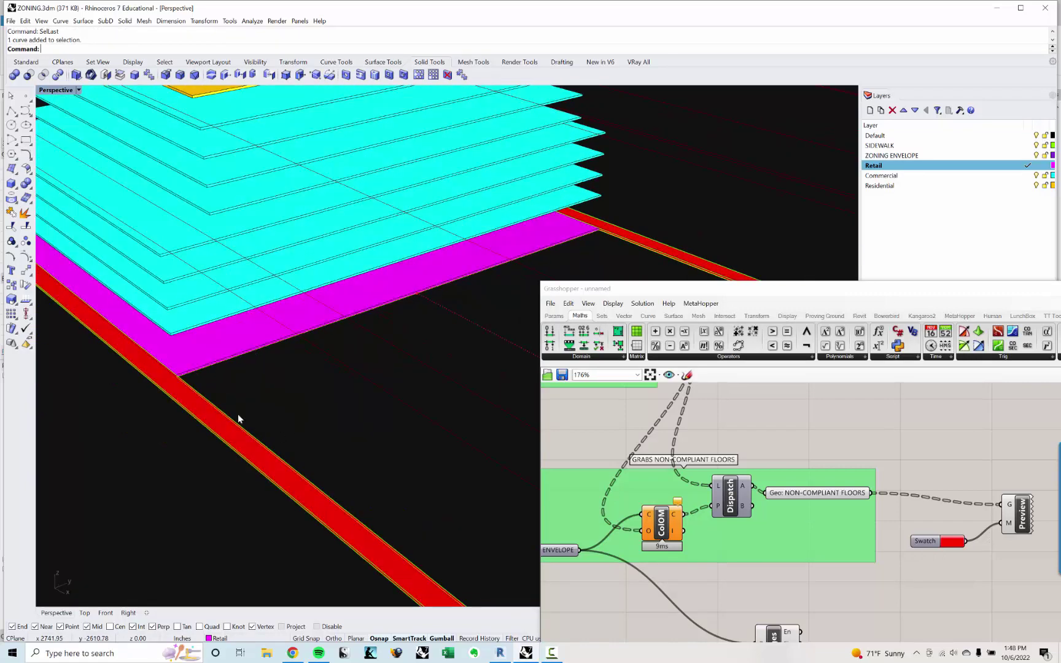
scroll(201, 382, up, 2)
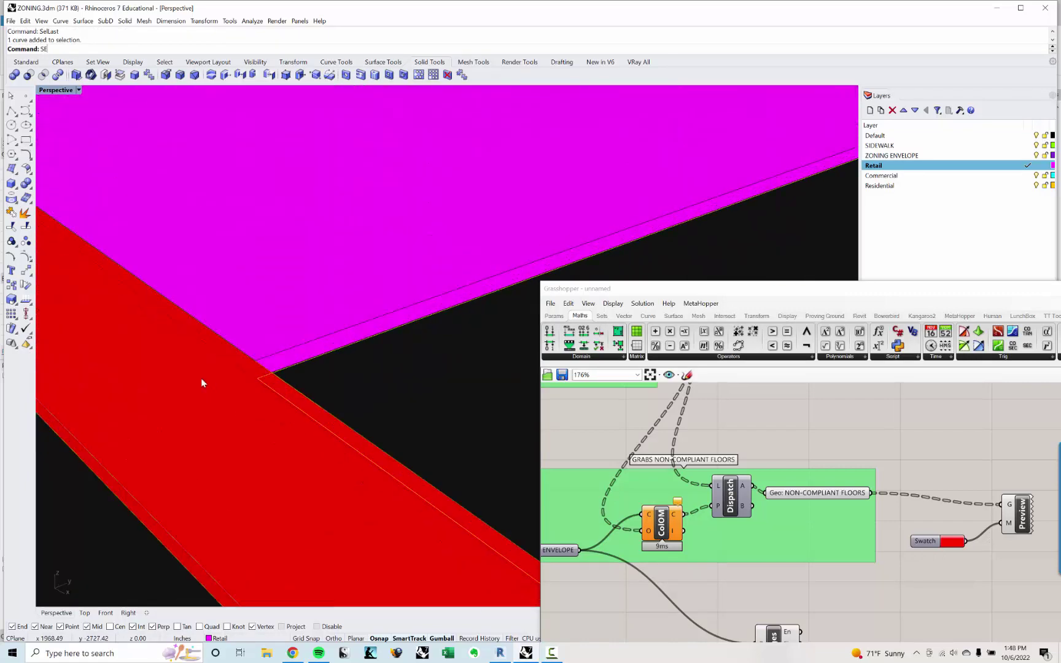
key(Return)
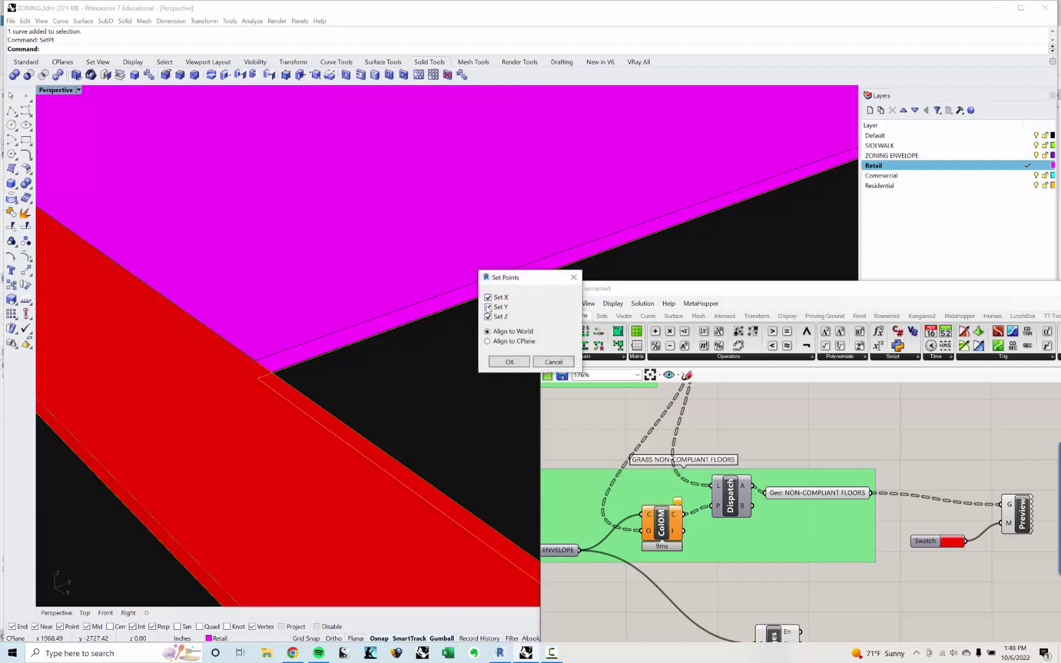
click(509, 362)
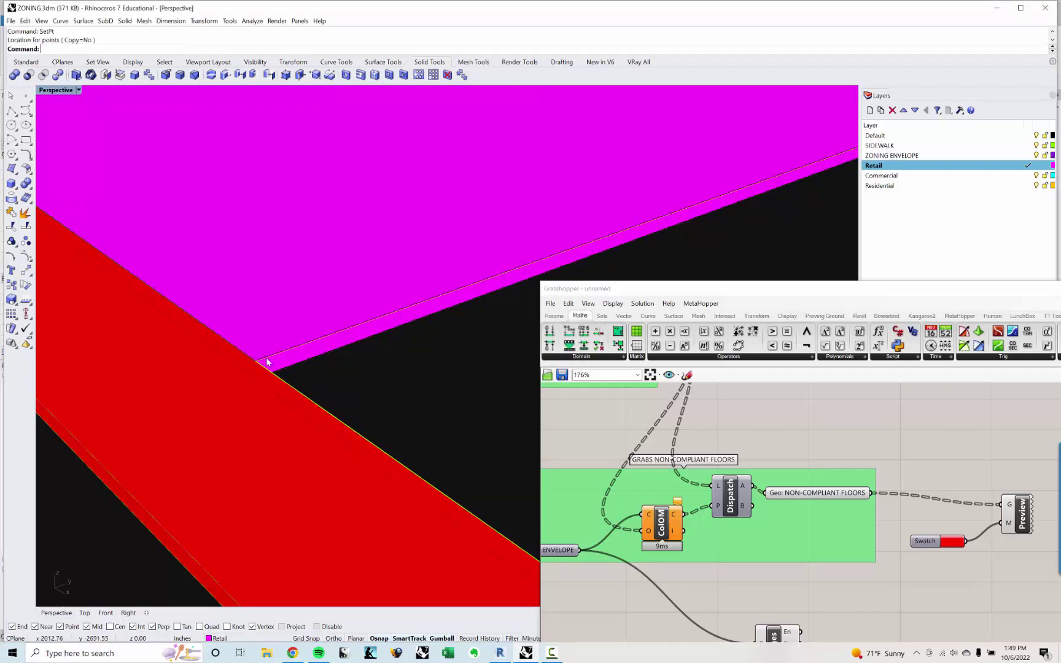
Extrude the lot rectangle upward as a 20' high solid on the Retail layer.
right_drag(265, 376, 240, 356)
right_drag(206, 314, 227, 346)
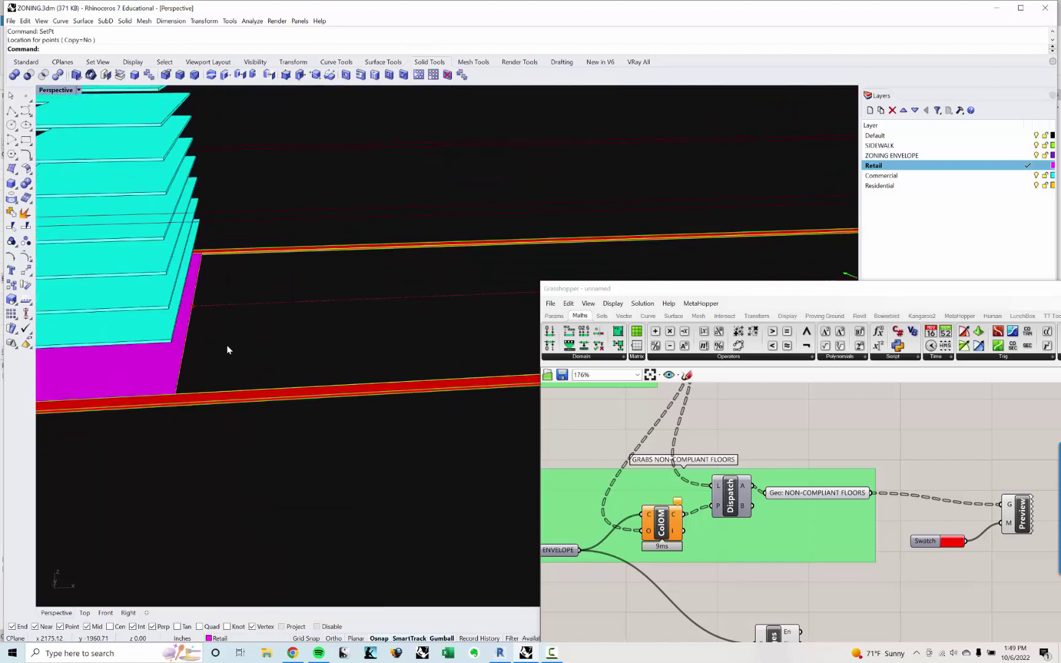
click(210, 335)
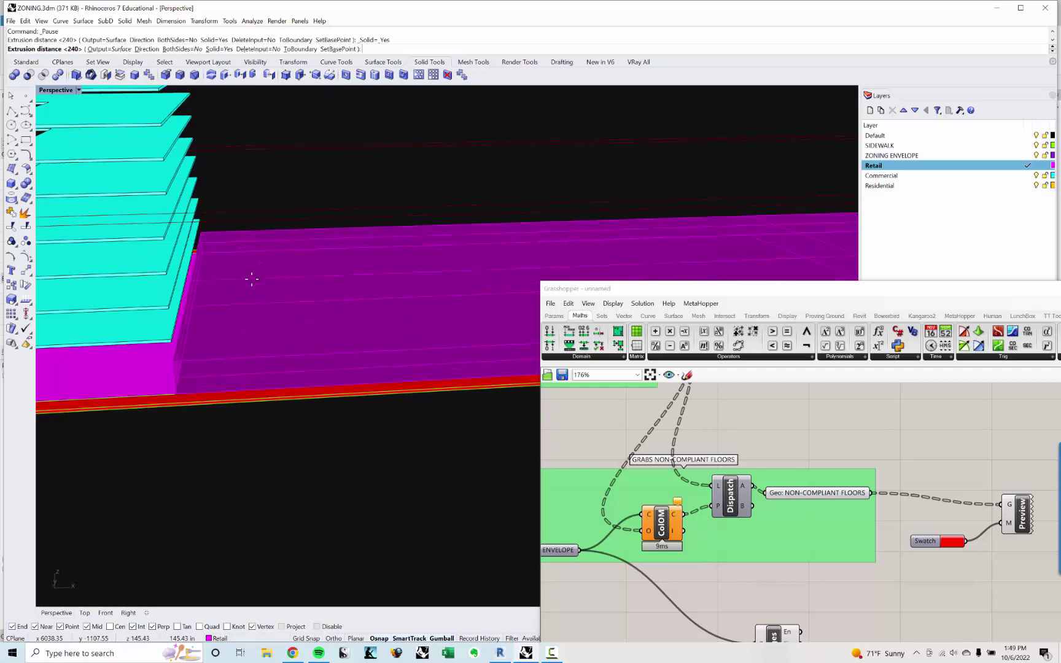
text(20)
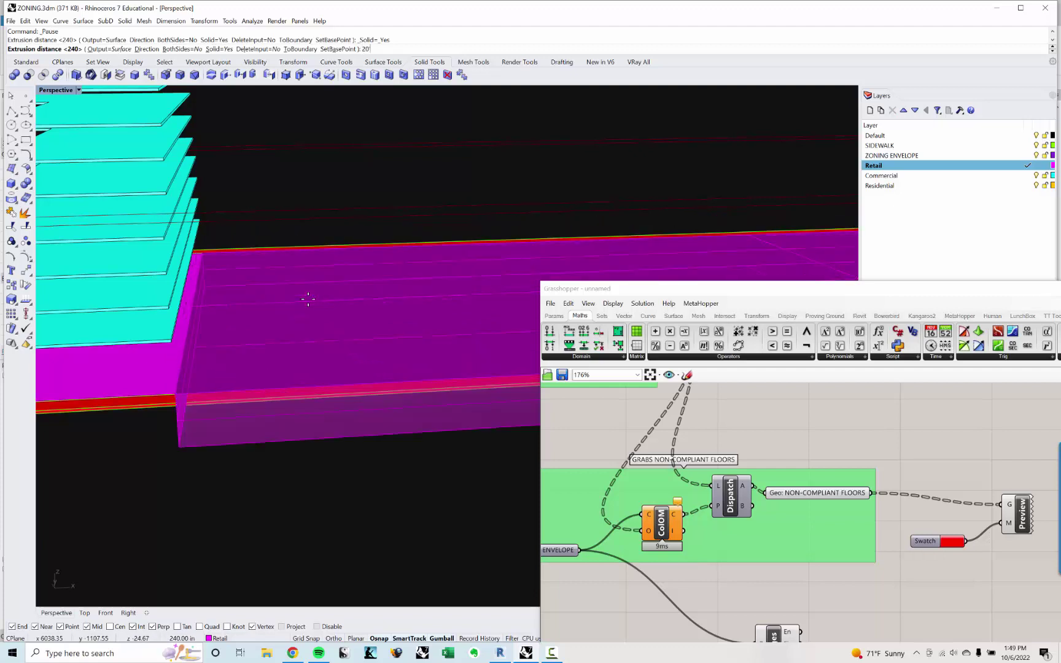
key(Return)
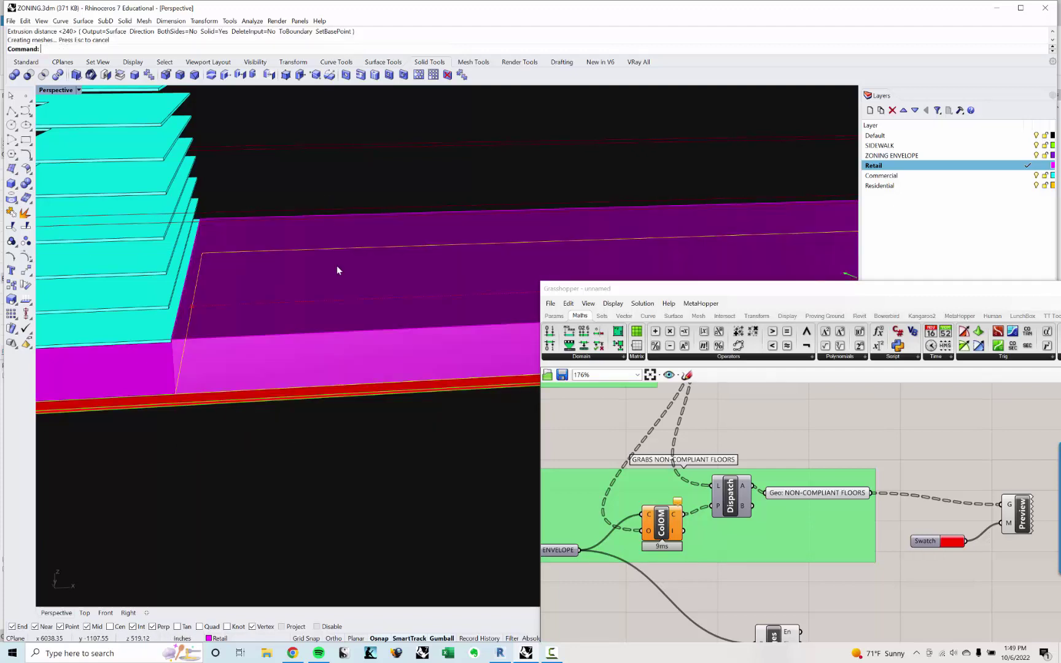
Delete the leftover base rectangle curve under the new retail solid, keeping the extrusion.
click(250, 392)
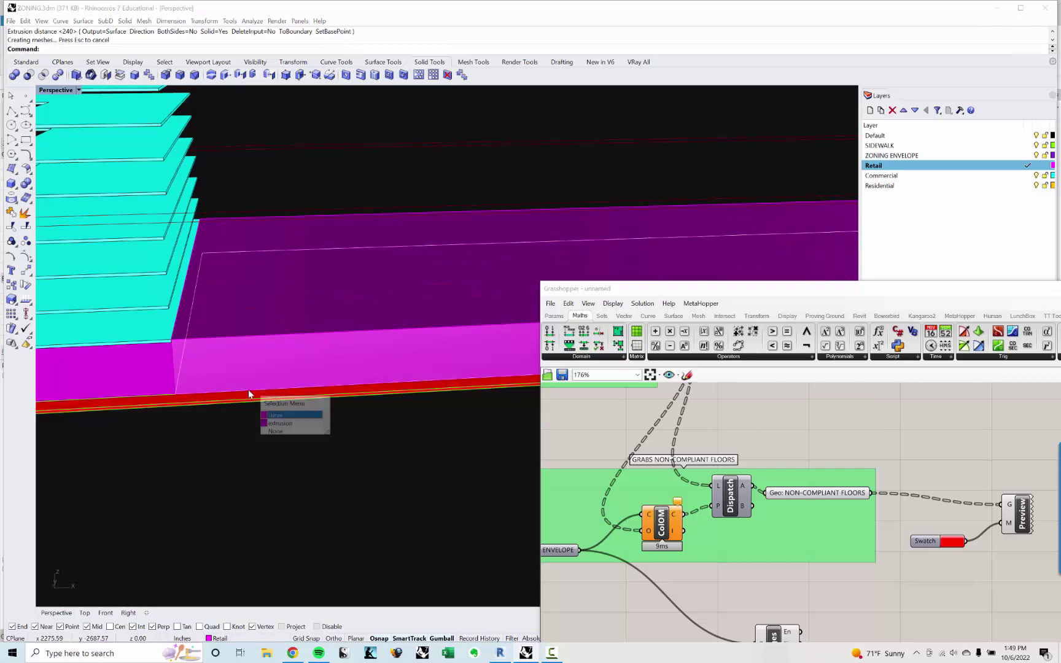
click(275, 411)
key(Delete)
scroll(275, 413, down, 6)
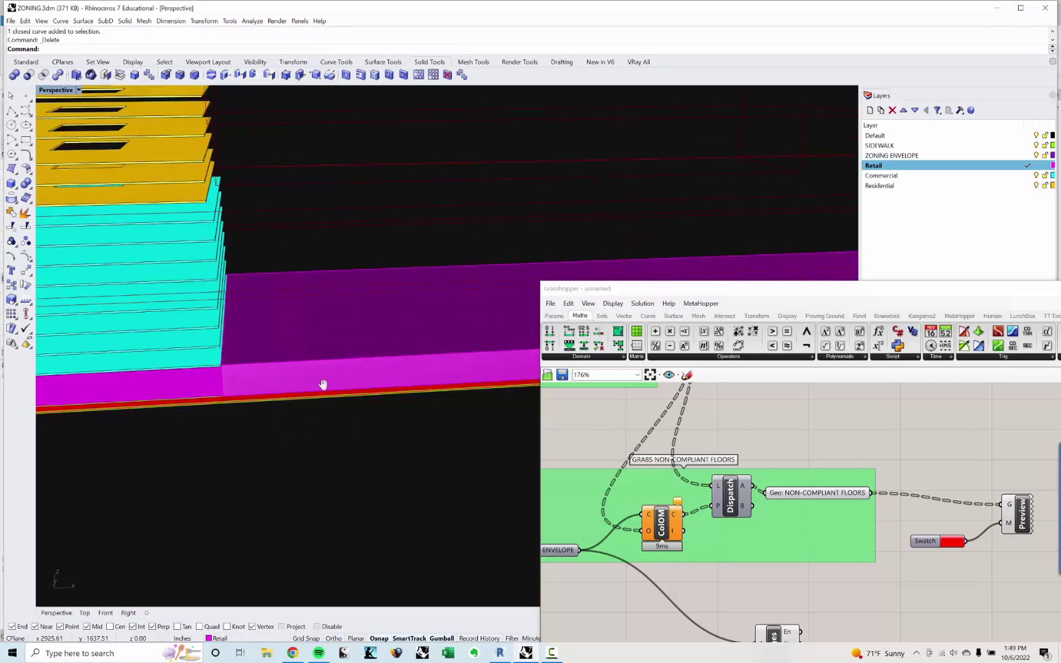
right_drag(324, 383, 229, 429)
Copy the retail solid straight up from its lower front corner to the corner directly above, stacking a second one.
click(303, 412)
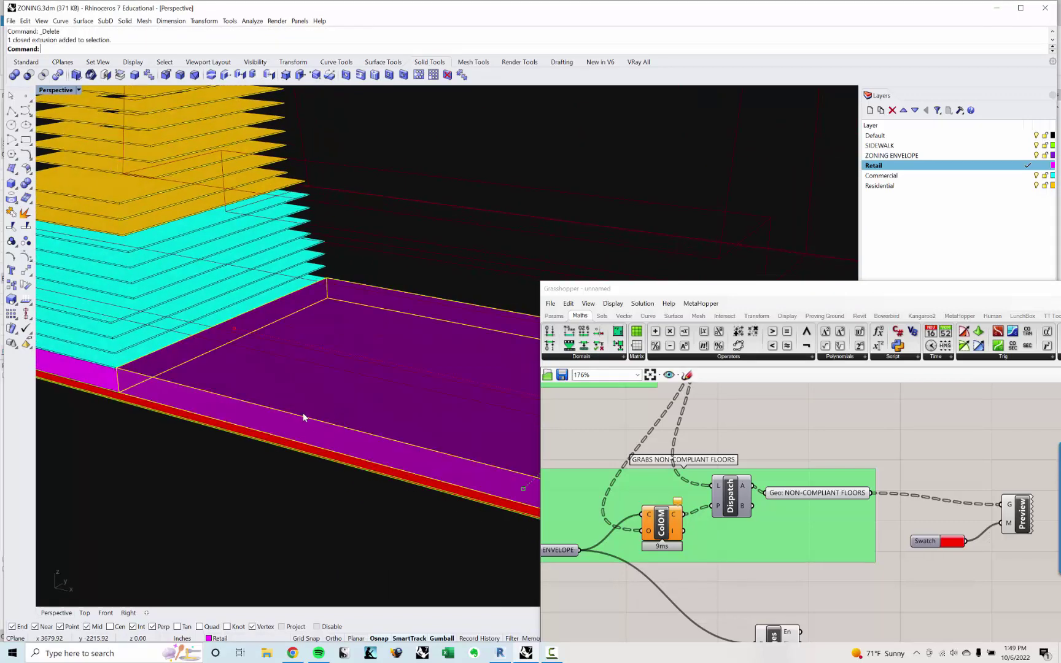
key(Escape)
click(253, 404)
text(CO)
key(Return)
scroll(116, 393, up, 3)
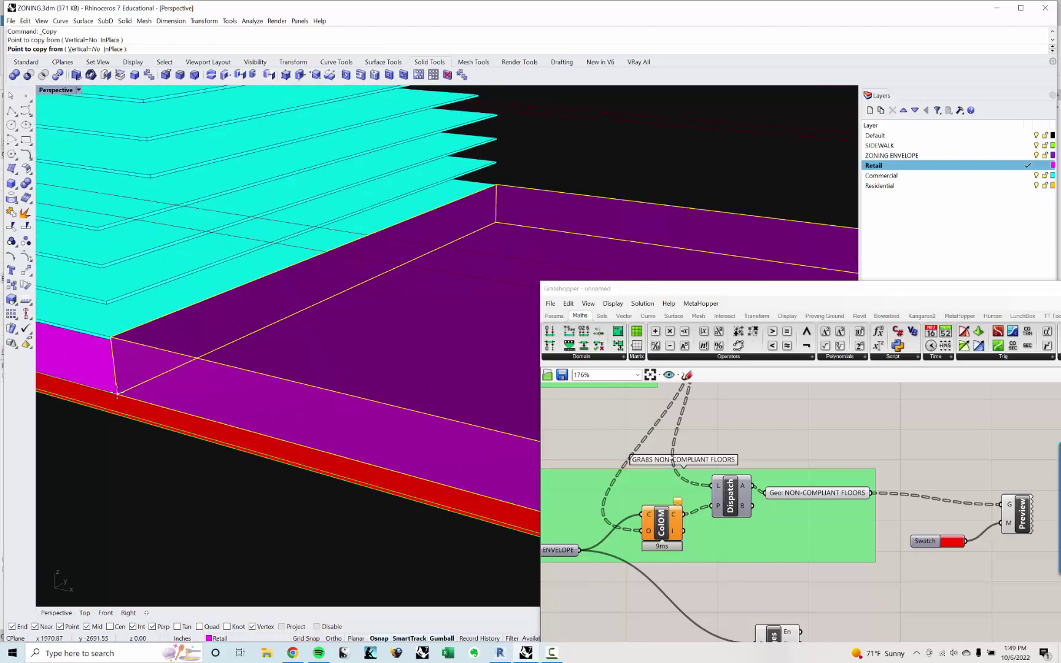
click(117, 393)
scroll(123, 369, up, 4)
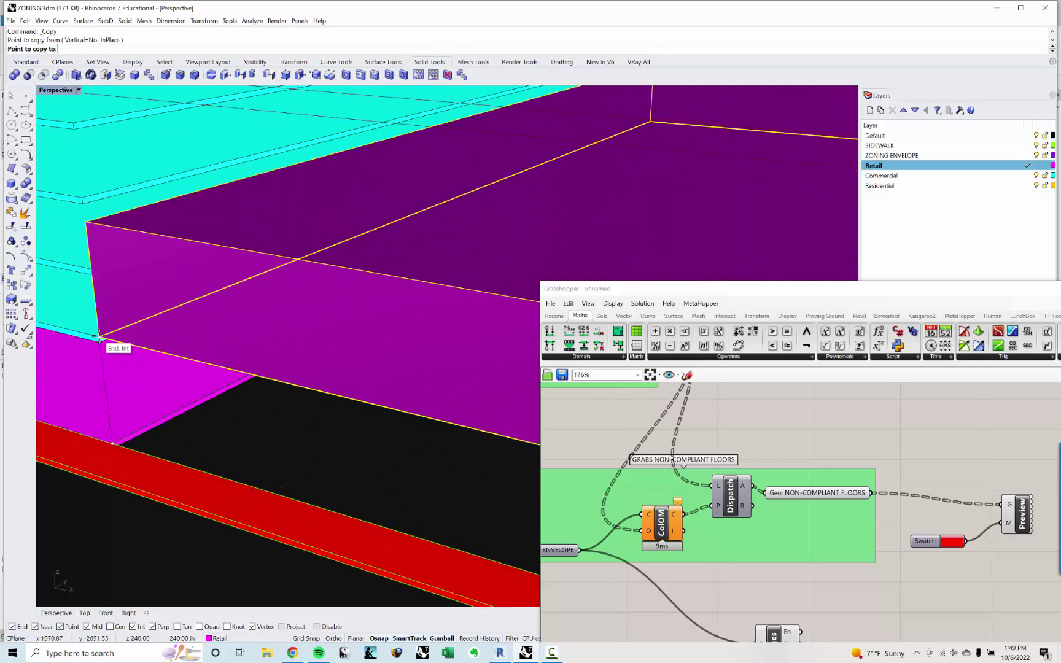
click(99, 336)
key(Return)
scroll(99, 337, down, 10)
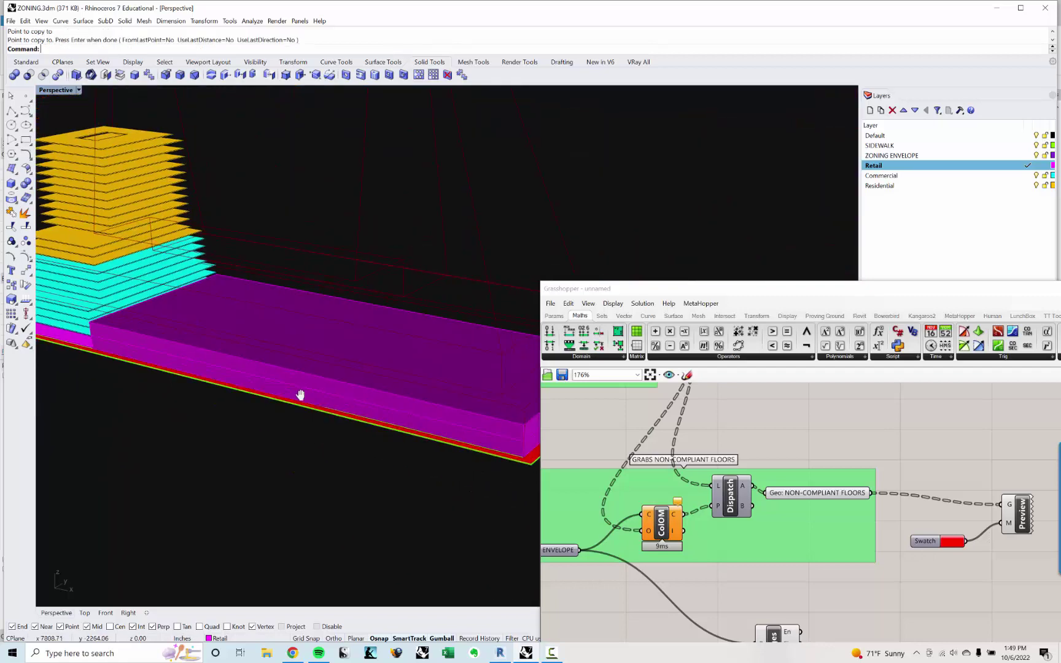
Shorten the upper solid by moving its far end face inward toward the tower, leaving part of the retail roof open.
ctrl+shift+click(266, 367)
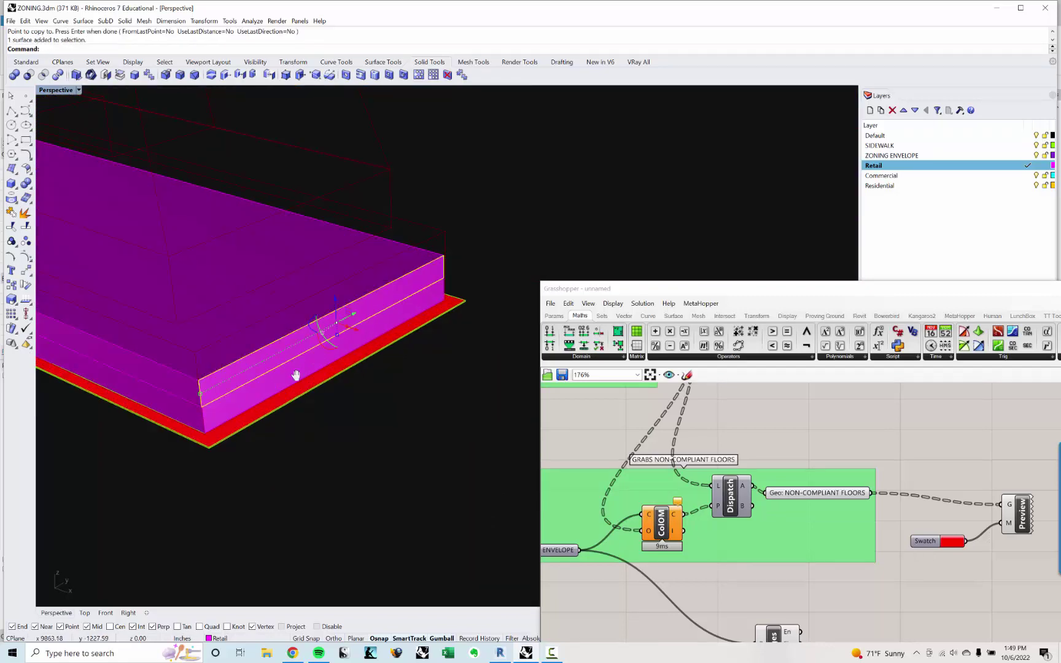
right_drag(295, 374, 480, 363)
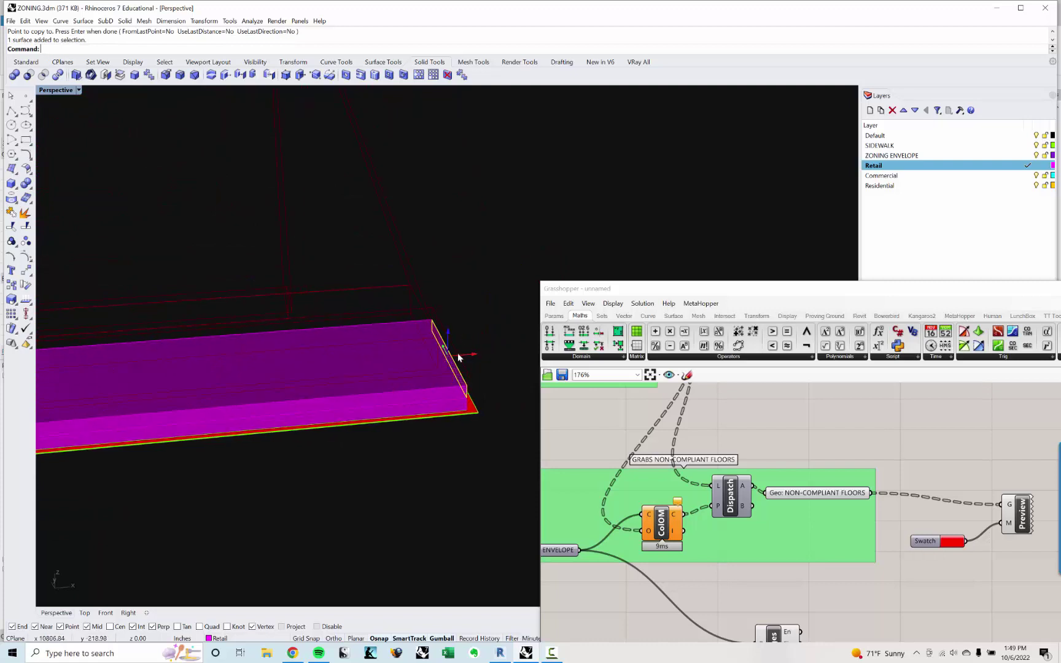
drag(458, 357, 287, 264)
click(317, 325)
right_drag(291, 336, 402, 367)
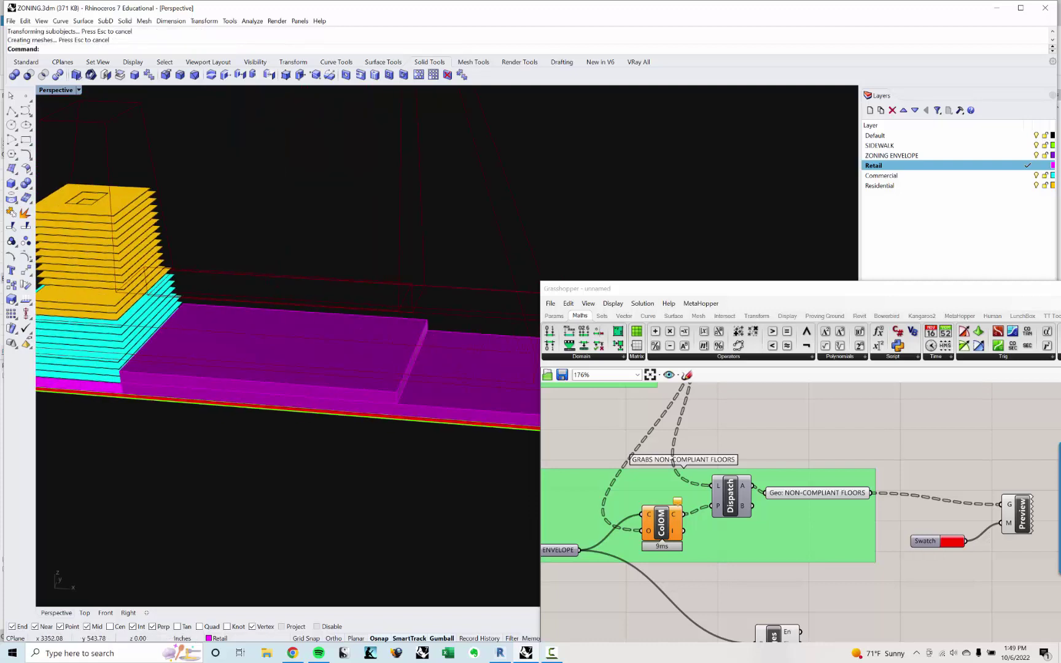
Change the shortened upper solid to the Residential layer.
click(246, 356)
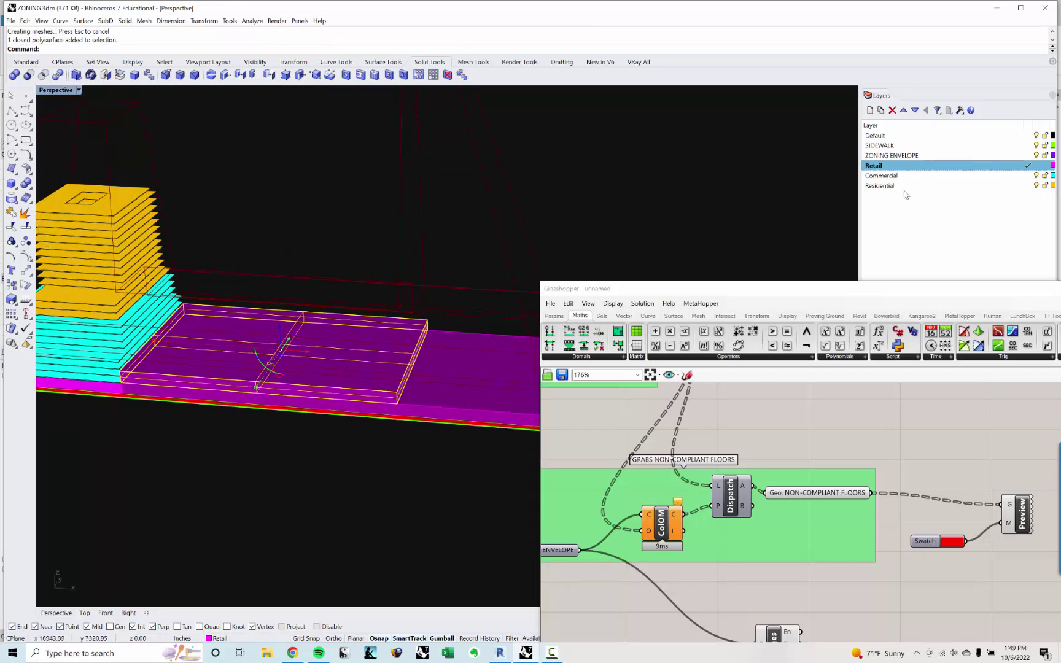
right_click(890, 186)
click(946, 351)
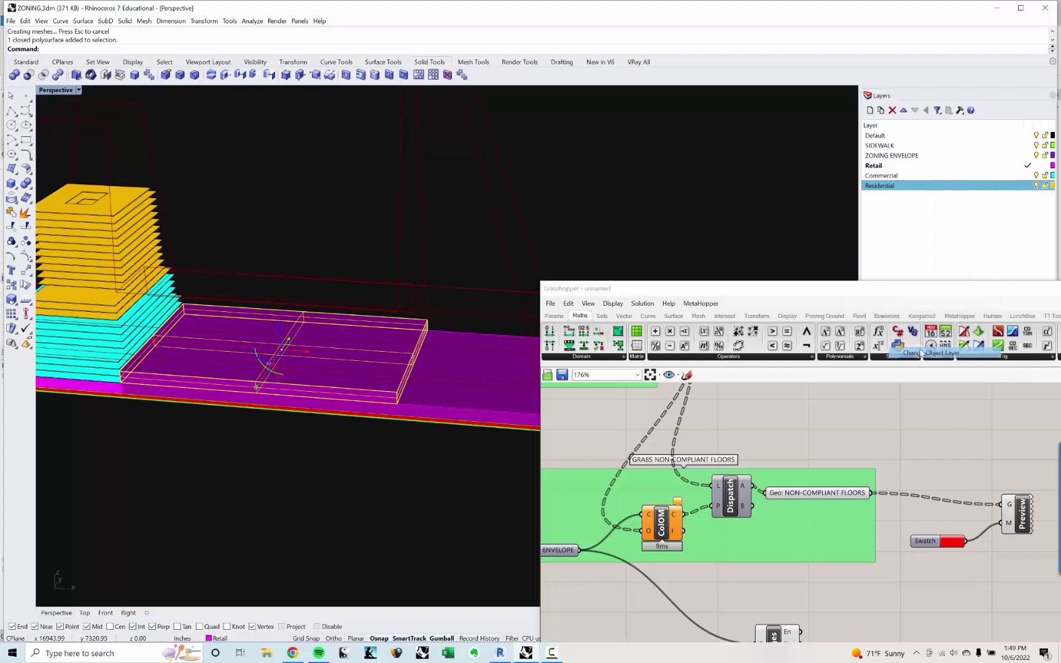
Scale the residential solid vertically with Scale1D from its lower front corner to a height of 15'.
scroll(112, 374, up, 3)
click(112, 374)
scroll(270, 374, up, 5)
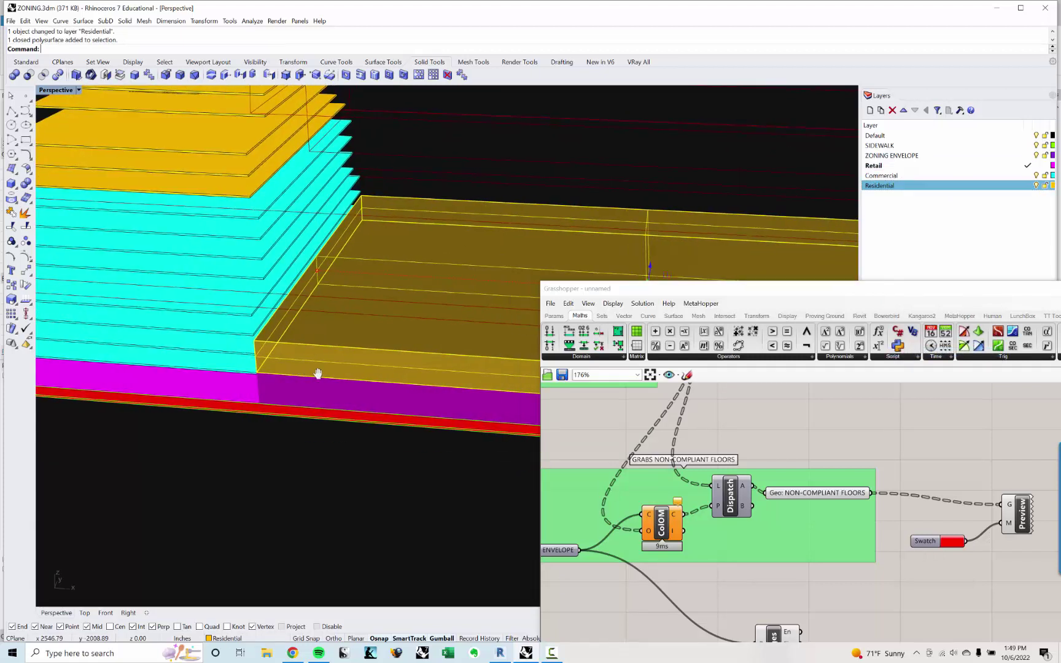
text(Scale)
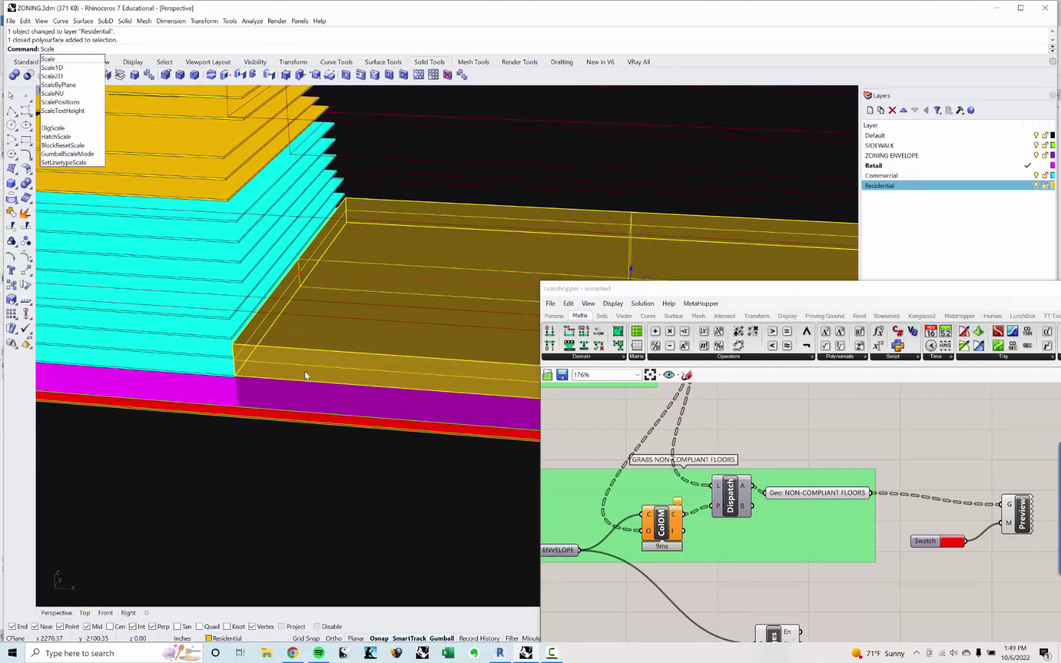
key(Down)
key(Return)
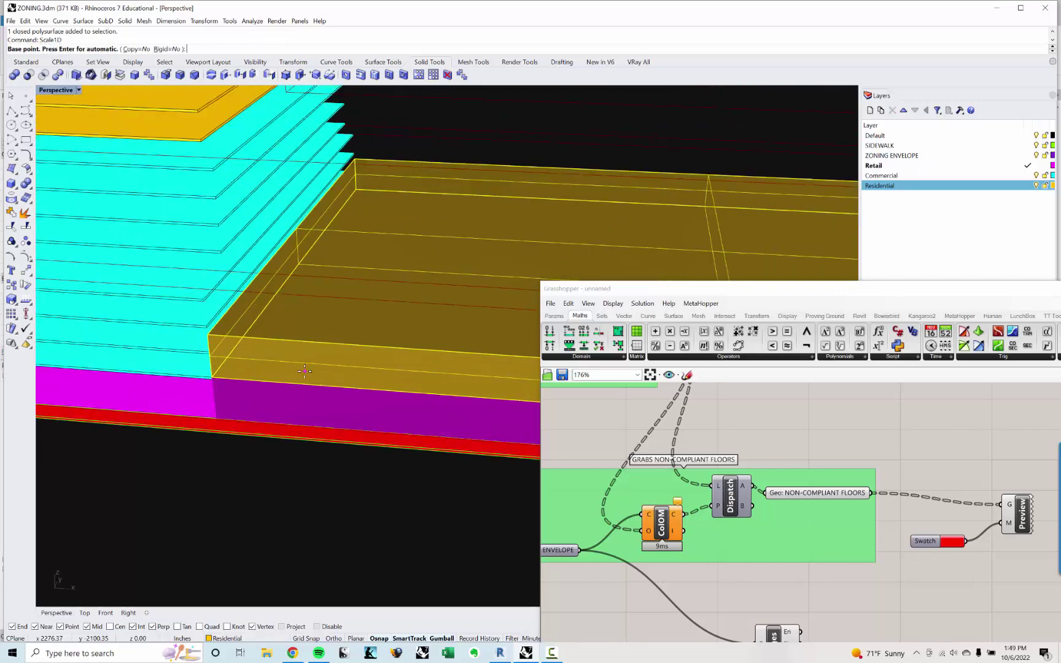
scroll(304, 371, up, 4)
click(121, 383)
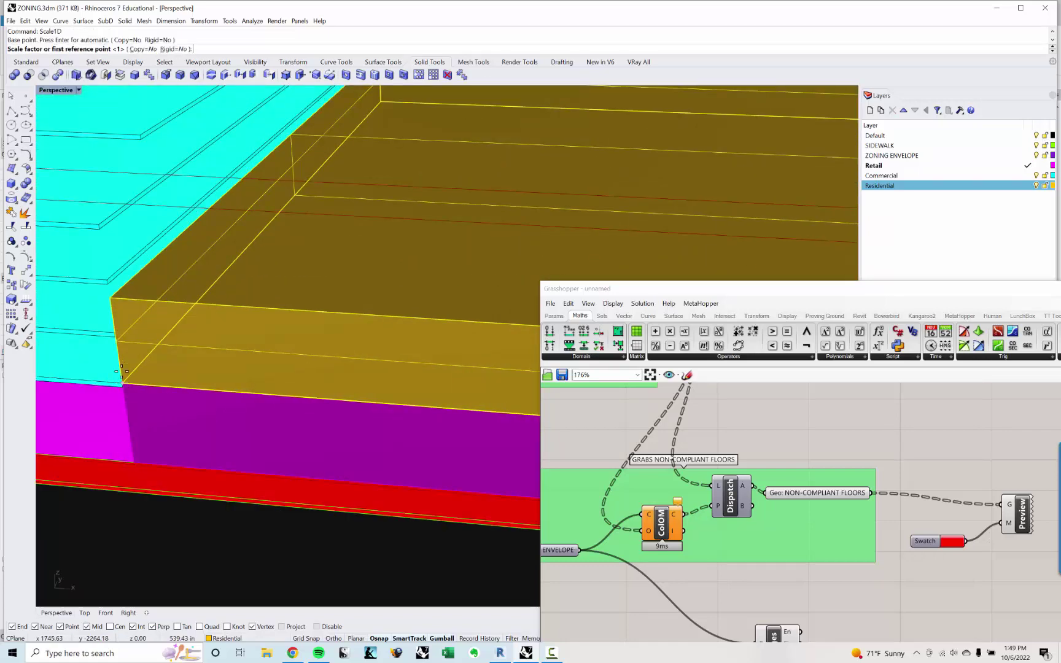
click(109, 297)
text(15')
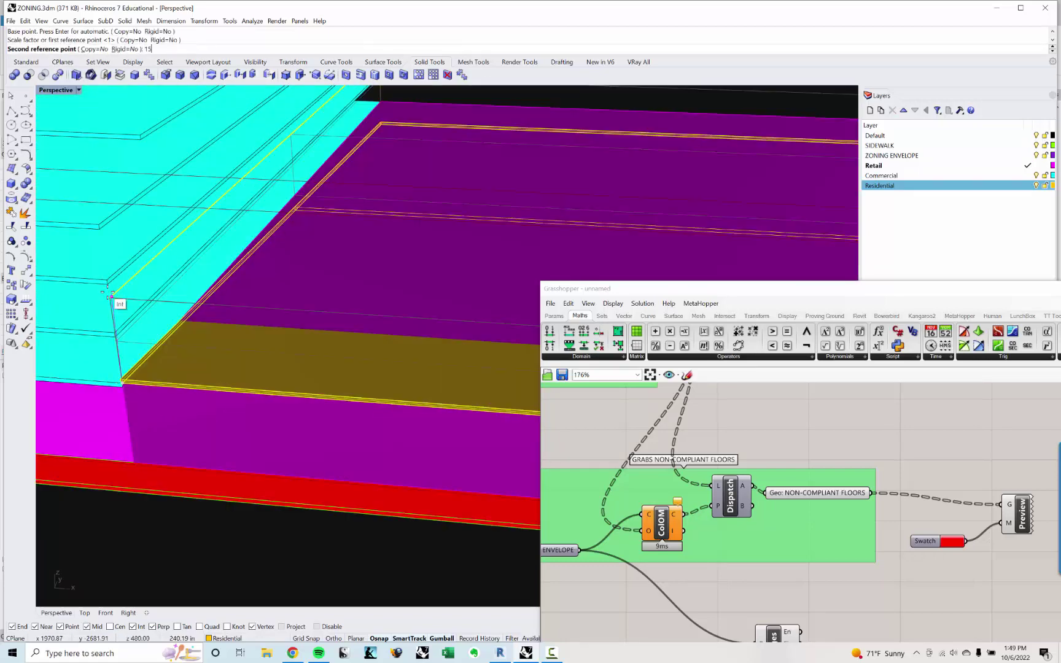
key(Return)
key(Escape)
Copy the 15' residential solid twice upward, snapping corner to corner to stack three levels above the retail base.
click(232, 371)
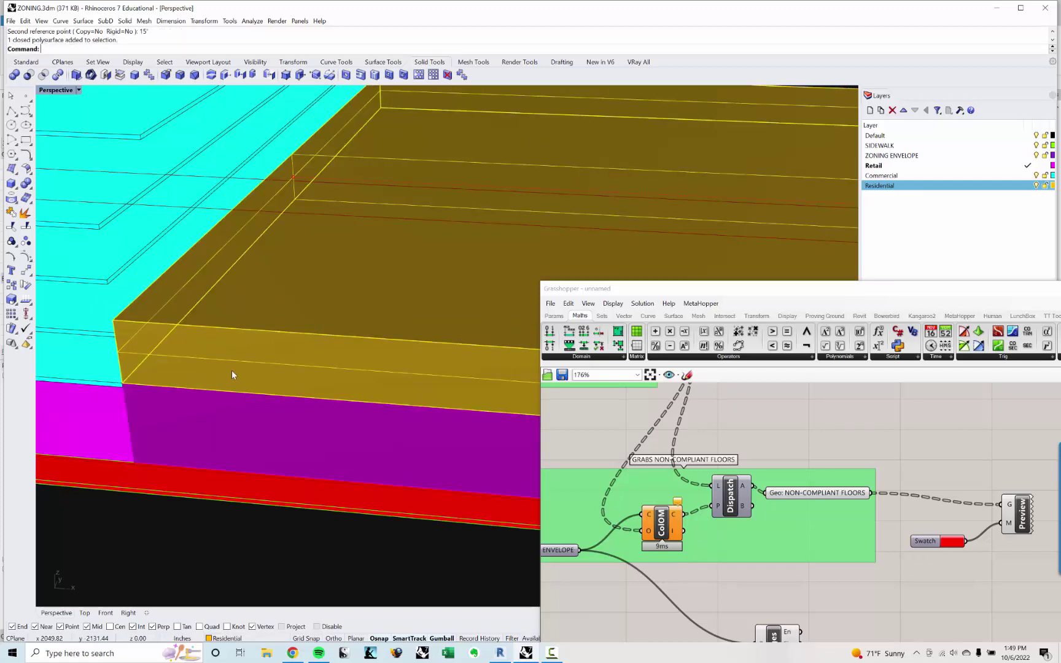
text(CO)
key(Return)
click(122, 377)
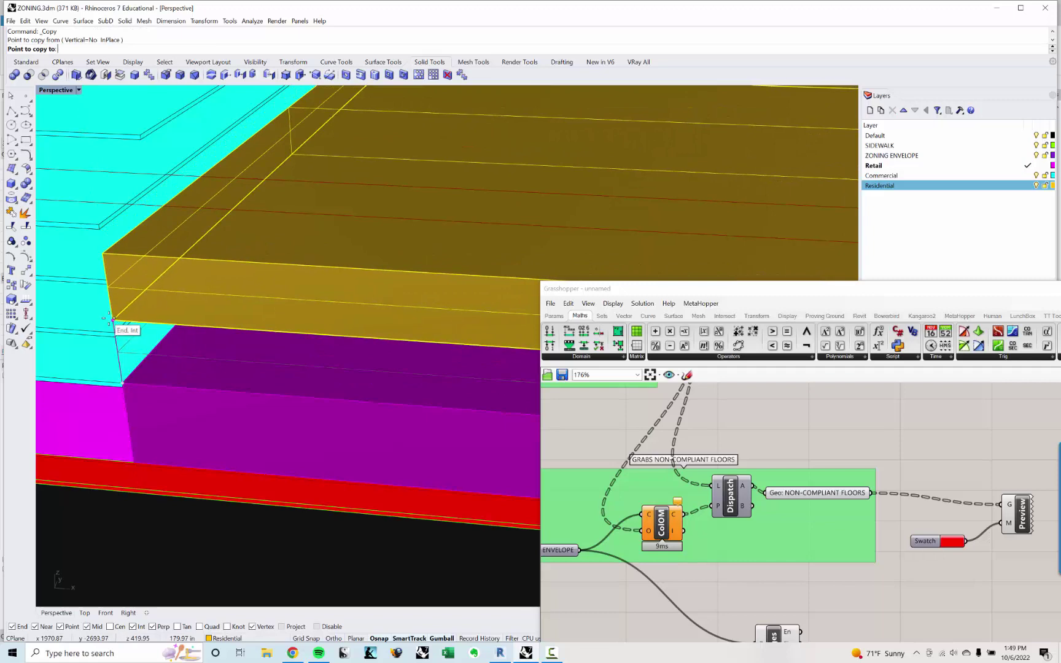
click(112, 322)
key(Return)
scroll(137, 328, up, 2)
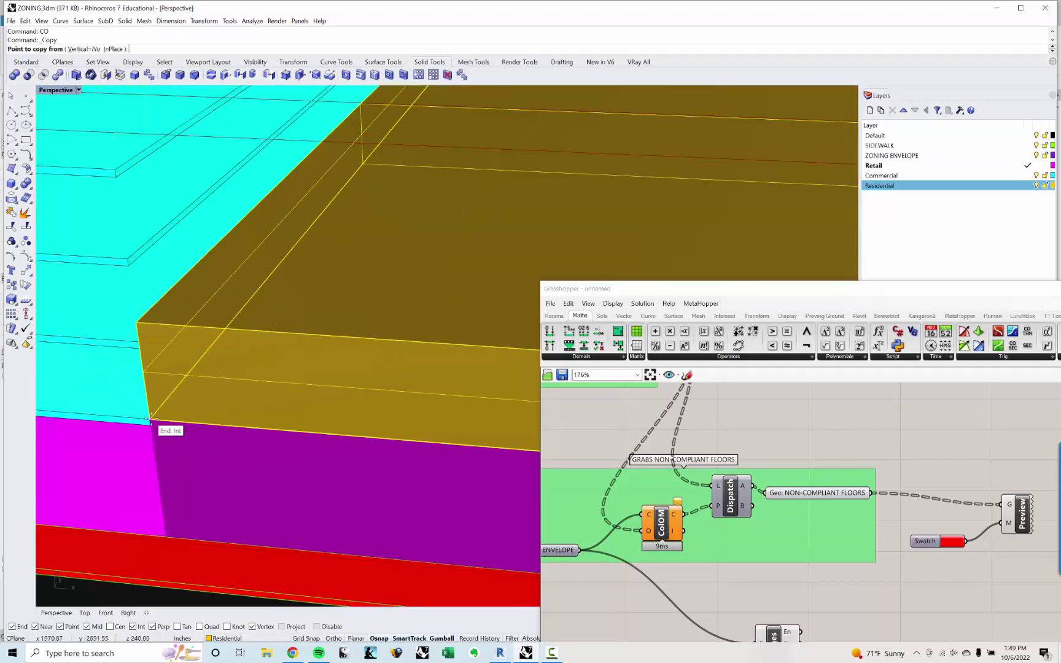
click(151, 420)
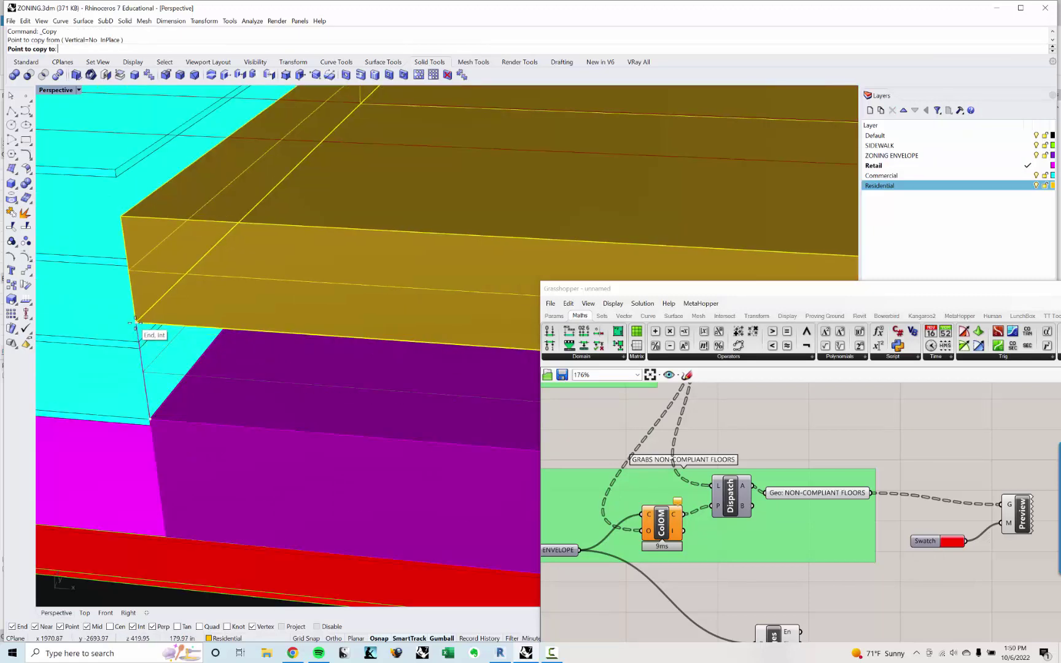
click(135, 322)
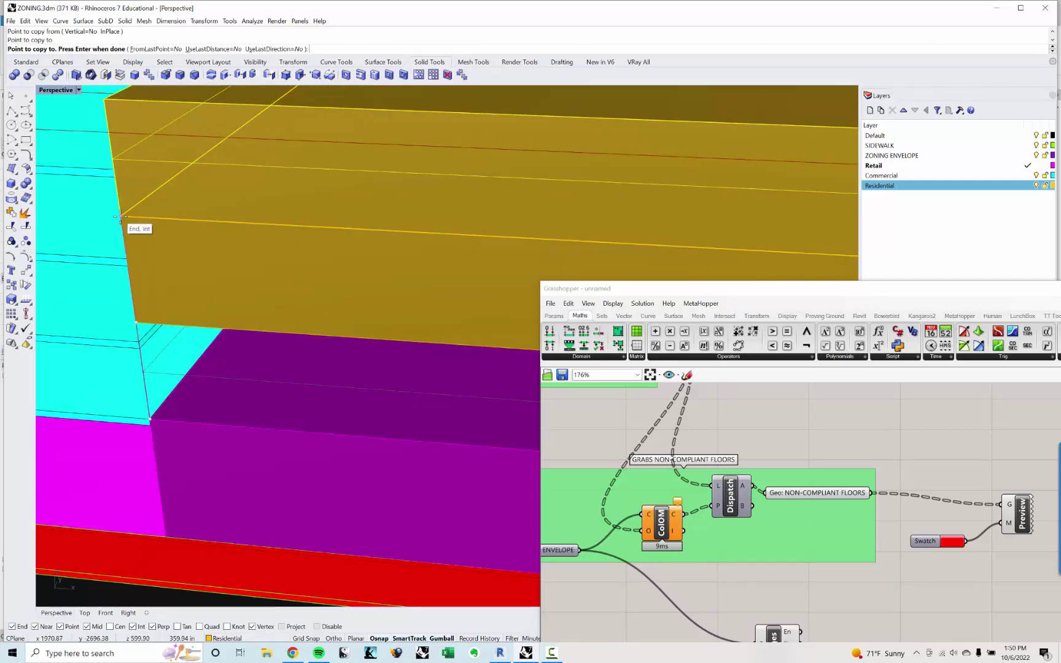
click(121, 216)
key(Return)
scroll(123, 216, down, 3)
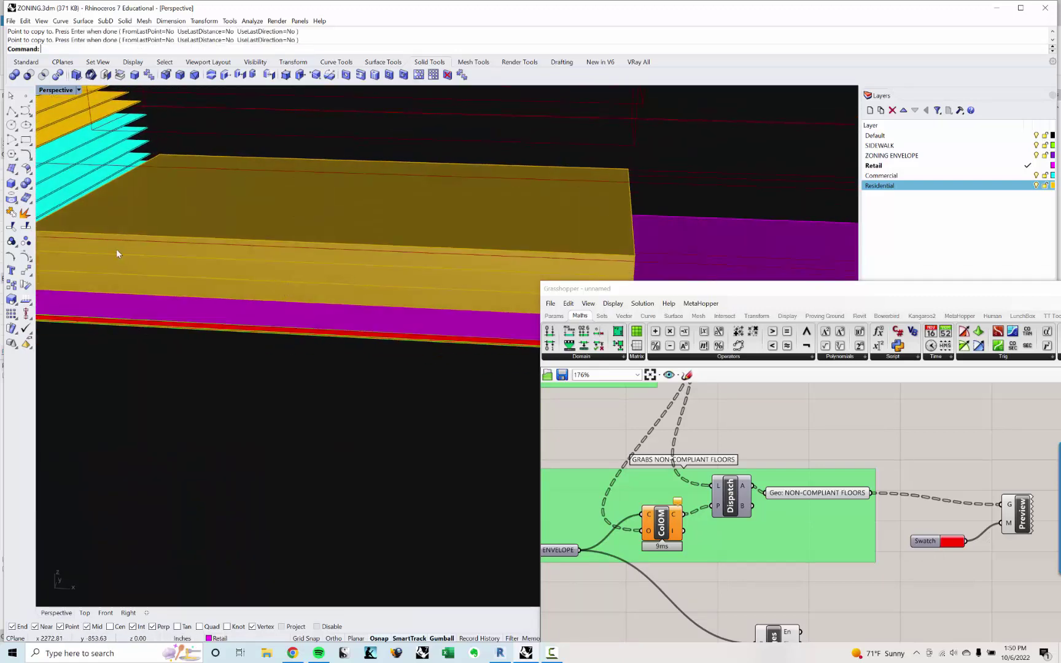
Copy the topmost residential solid three more times upward, snapping each copy to the top corner of the one below.
scroll(197, 247, up, 3)
click(635, 181)
text(CO)
key(Return)
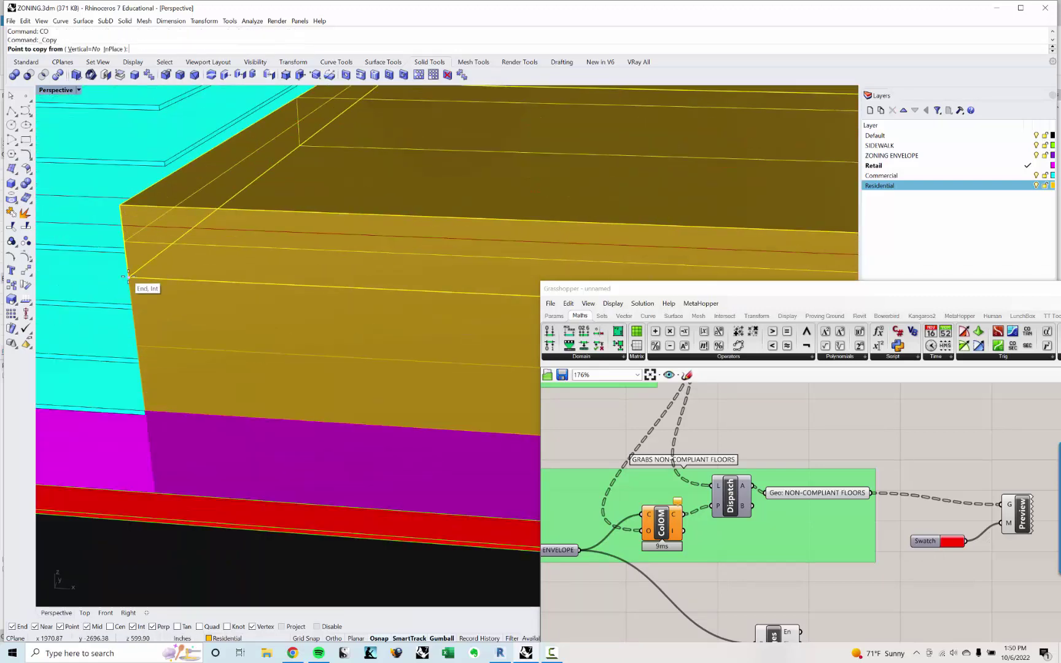
click(128, 276)
click(115, 206)
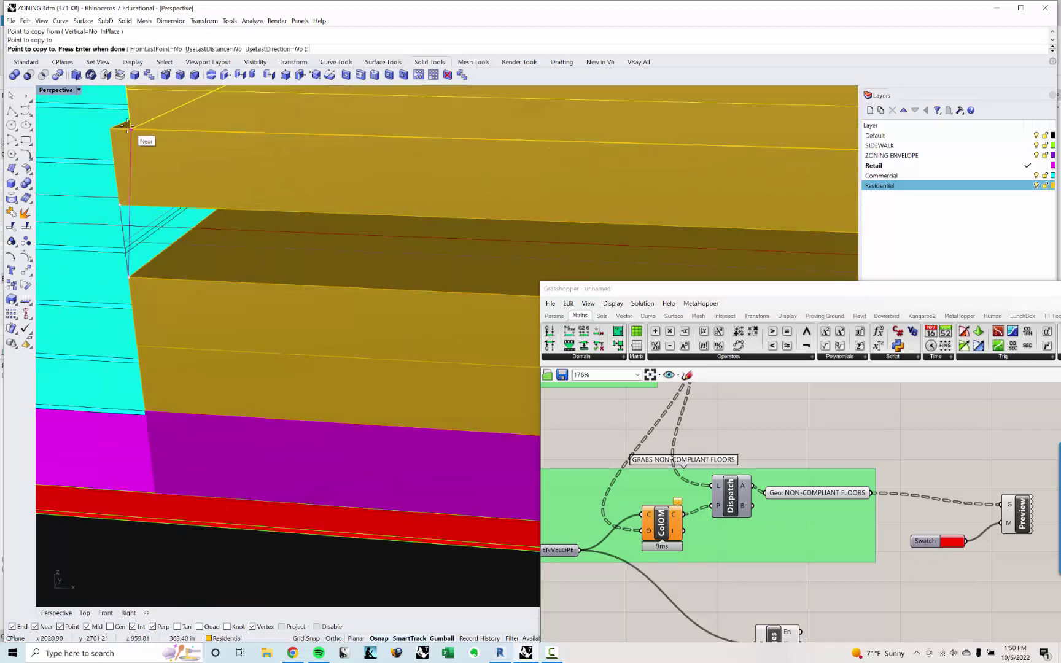
shift+right_drag(112, 142, 105, 223)
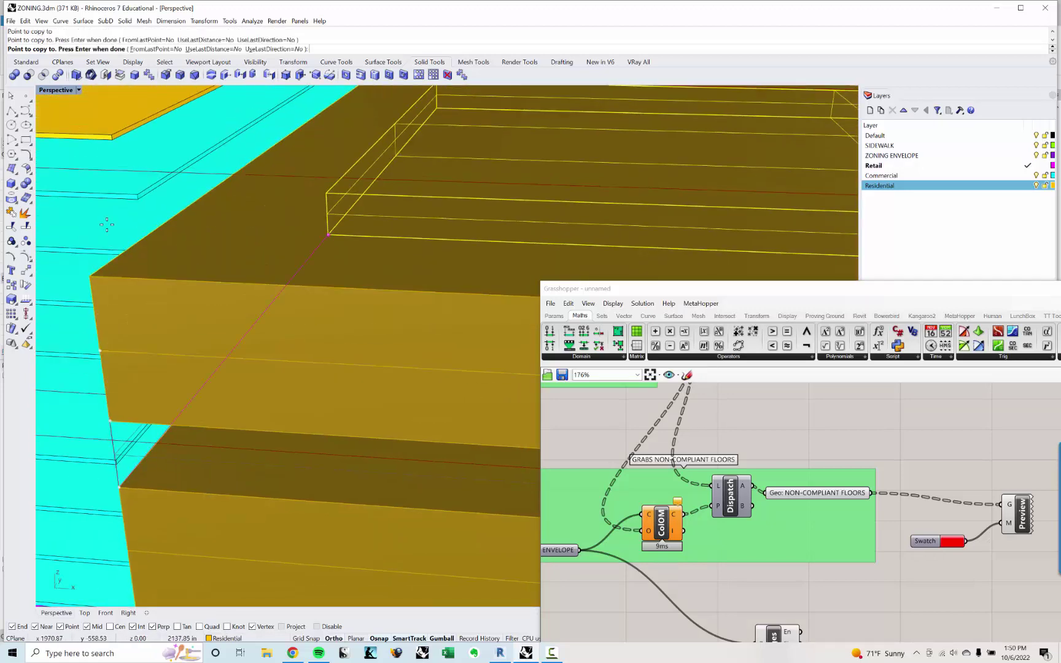
click(89, 275)
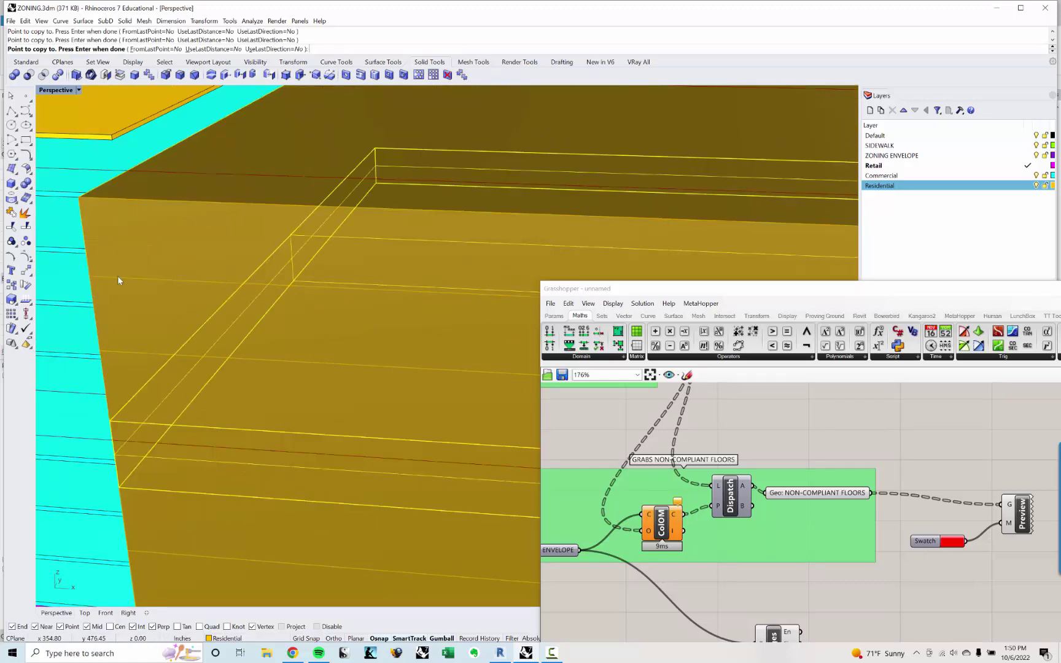
key(Return)
scroll(295, 295, down, 6)
mouse_move(390, 328)
right_down()
mouse_move(260, 308)
mouse_move(301, 326)
mouse_move(294, 307)
mouse_move(260, 334)
mouse_move(338, 345)
mouse_move(374, 335)
mouse_move(366, 343)
mouse_move(377, 345)
right_up()
Draw a three-point rectangle on the retail roof, from its outer end corners back to the base of the residential stack.
click(252, 319)
key(Escape)
scroll(337, 345, down, 3)
middle_click(377, 345)
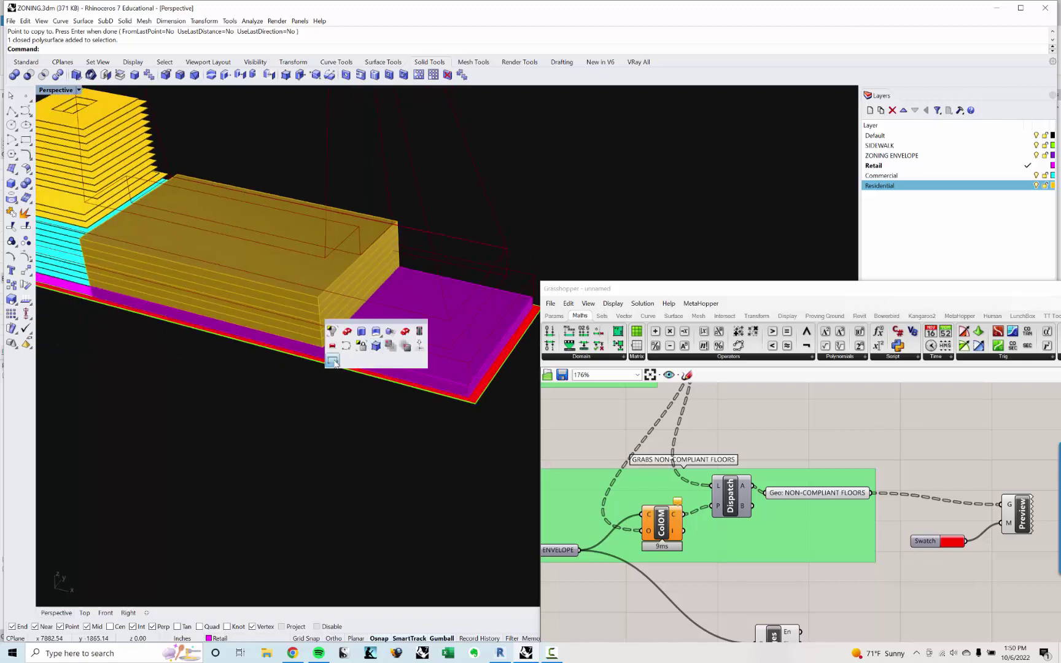
click(334, 363)
scroll(368, 359, up, 4)
shift+right_drag(464, 365, 326, 344)
click(359, 379)
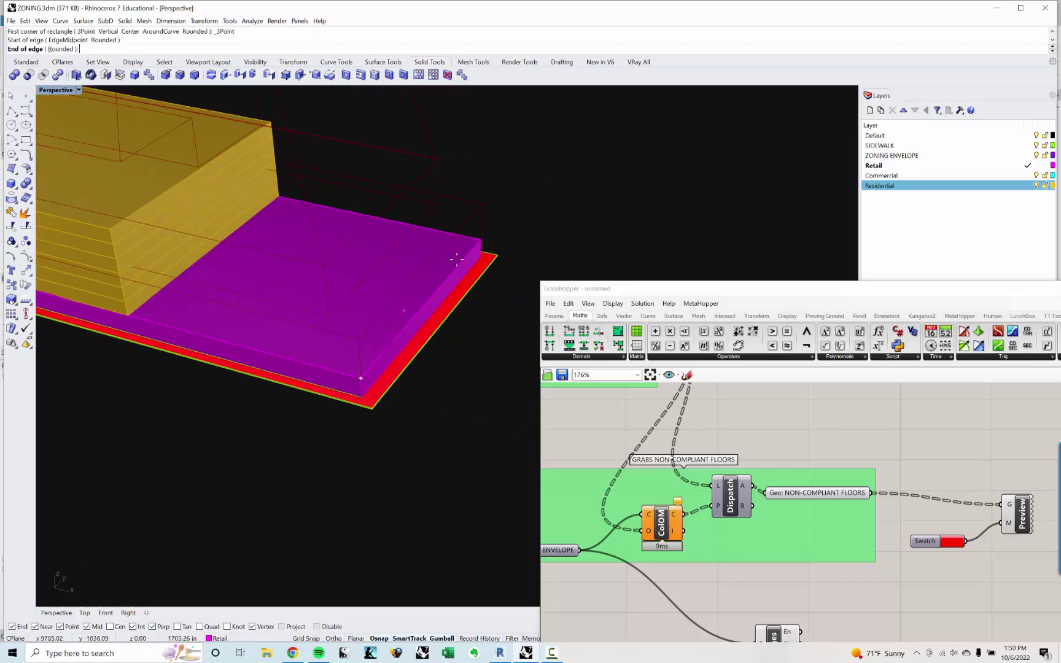
click(485, 243)
scroll(125, 316, up, 1)
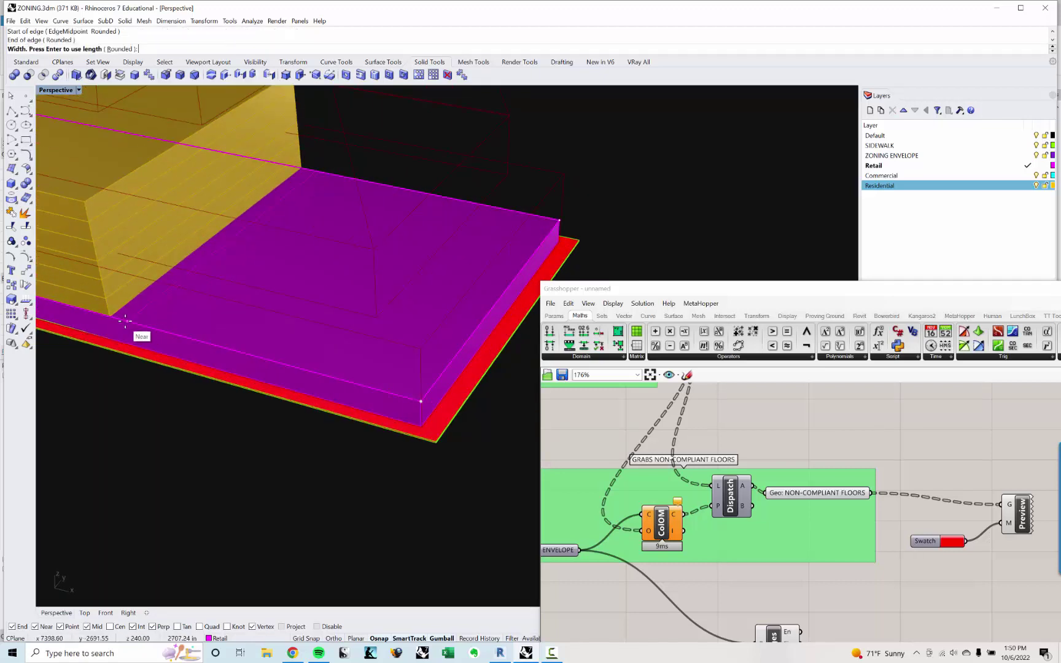
click(114, 317)
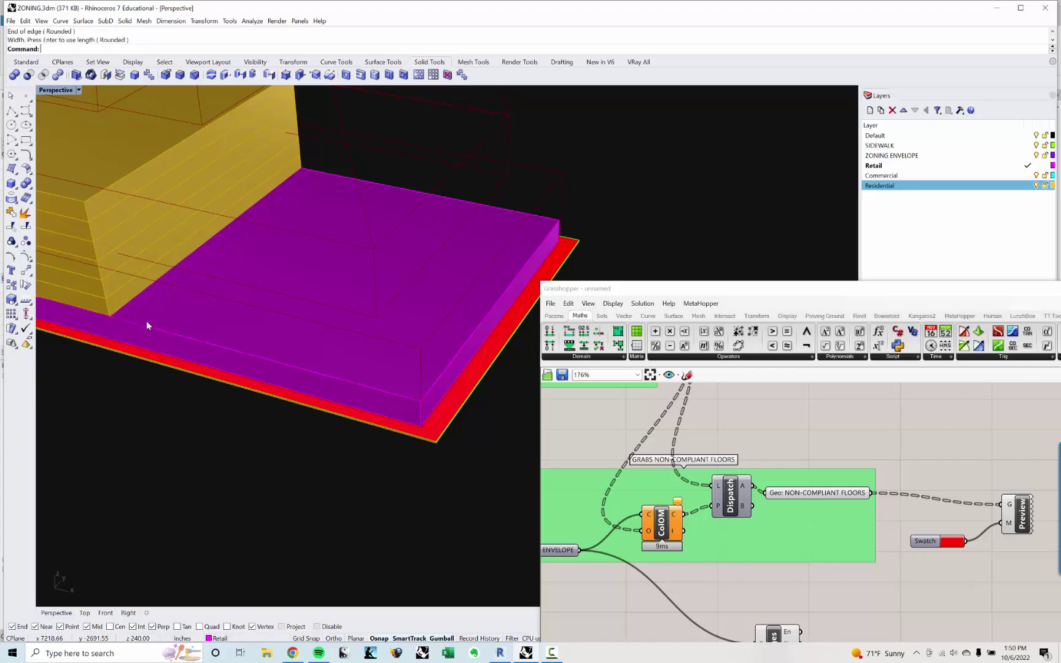
Extrude the new roof rectangle 12' into a solid and delete the source curve.
click(213, 343)
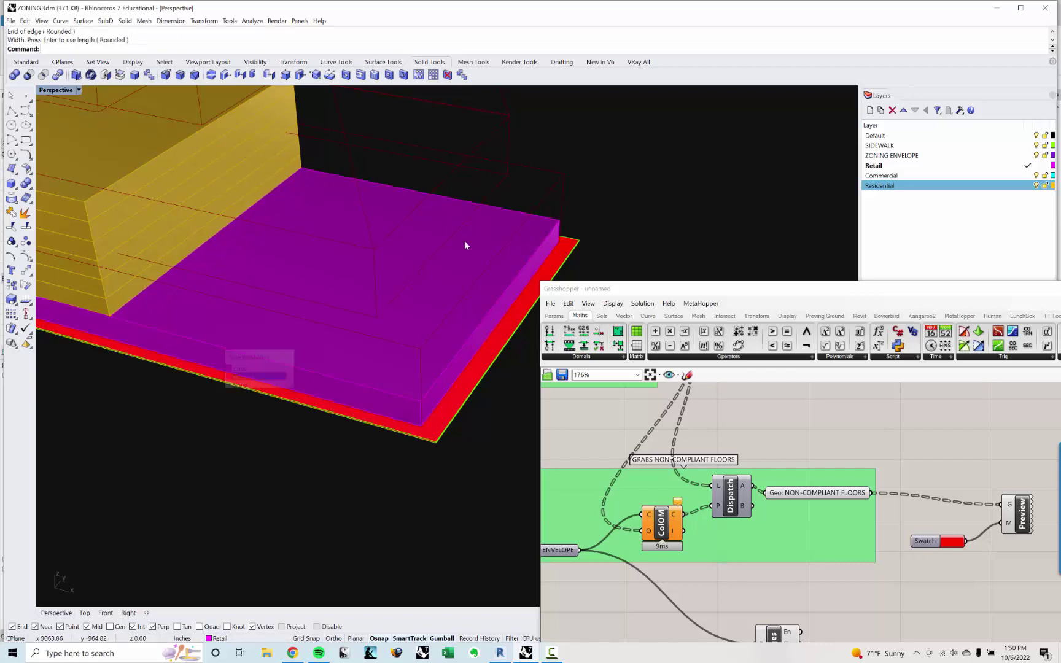
click(450, 199)
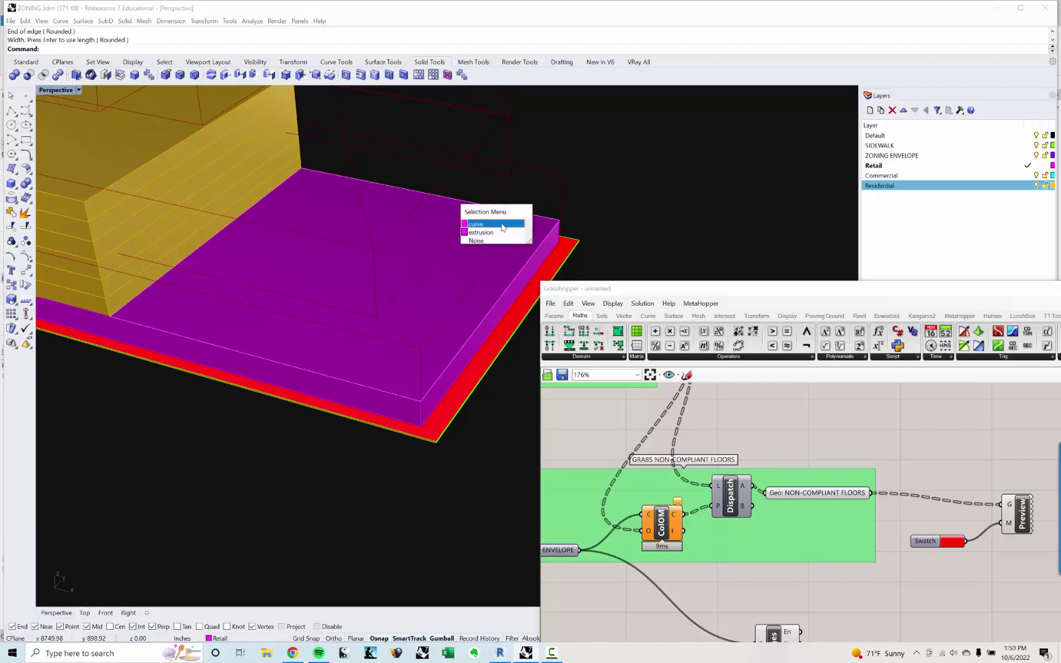
click(502, 224)
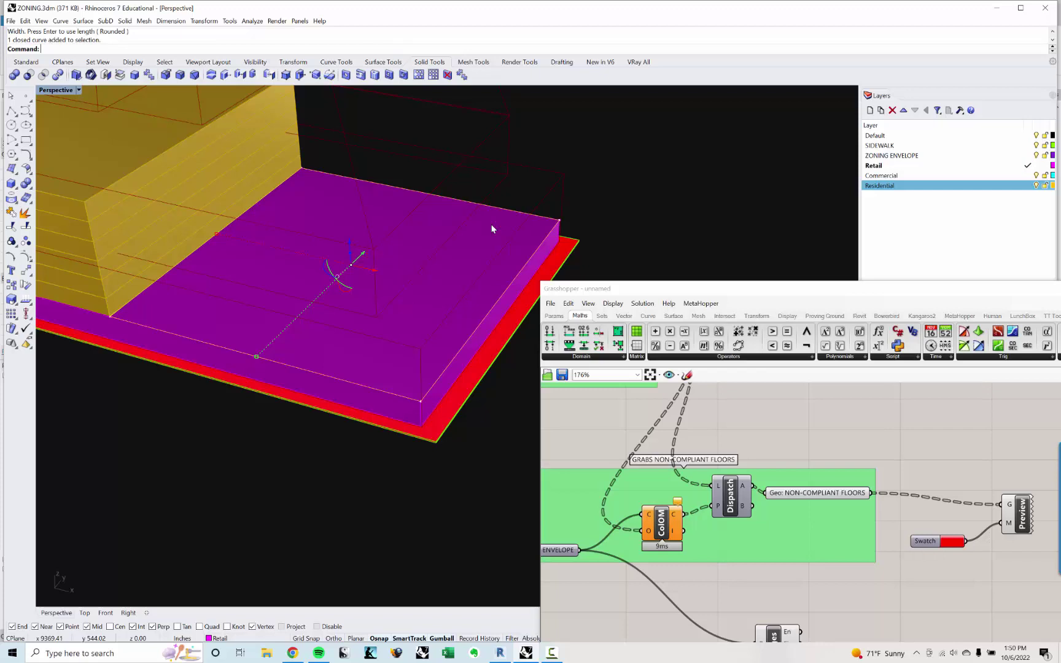
middle_click(182, 286)
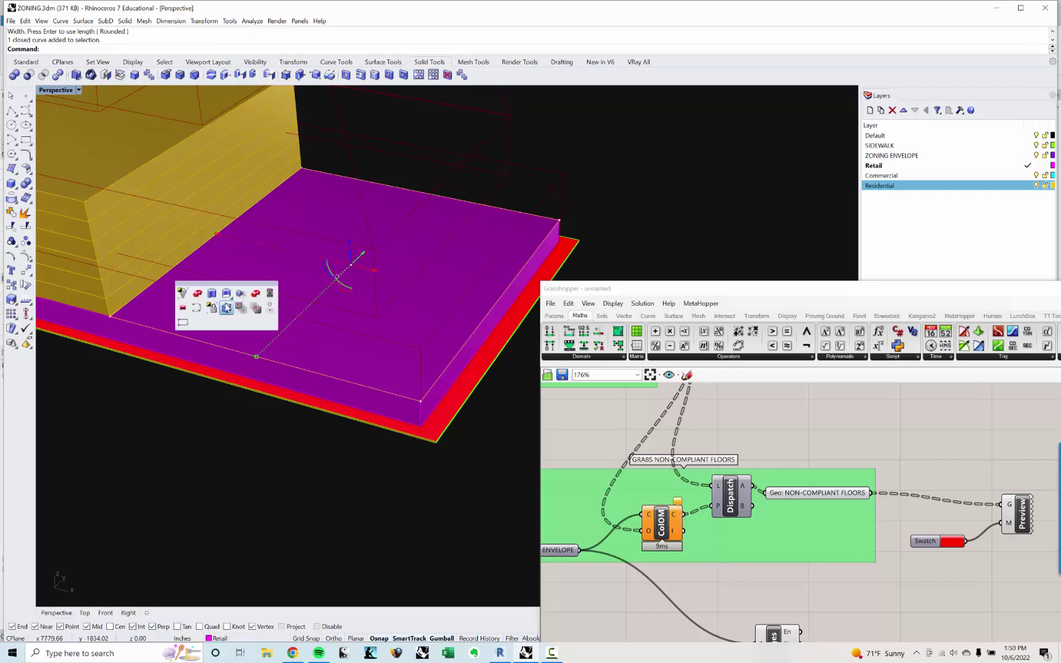
click(203, 293)
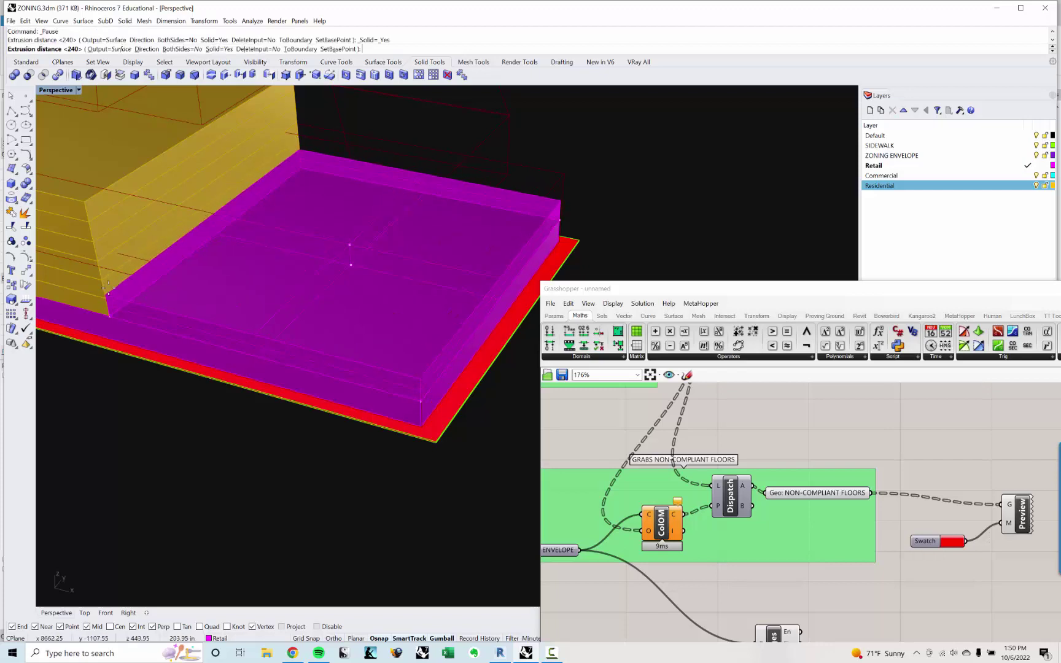
text(12')
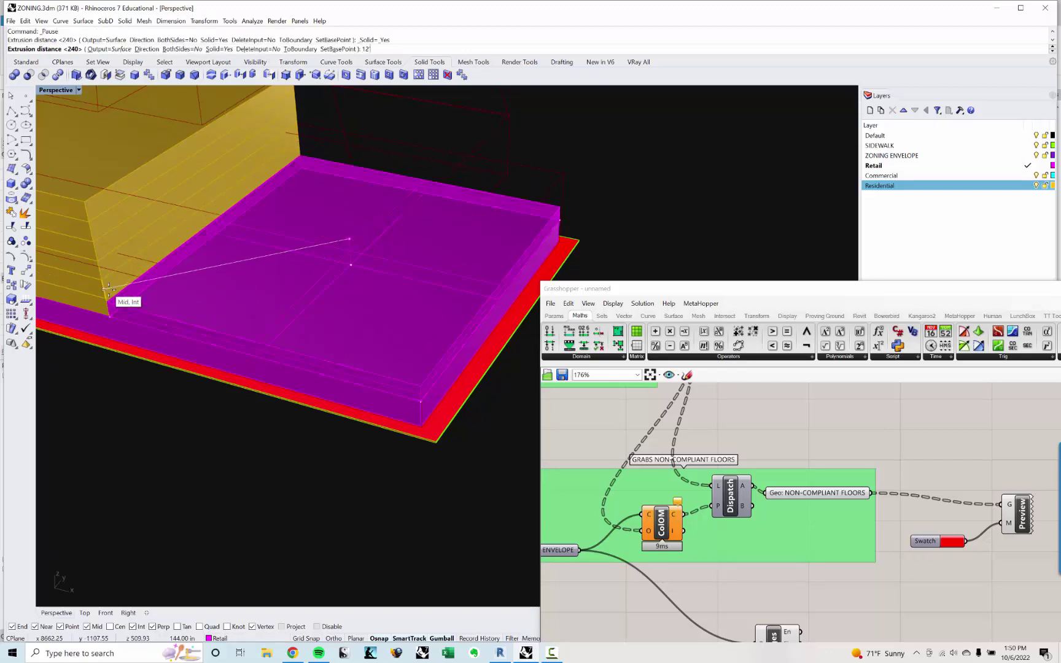
key(Return)
key(Delete)
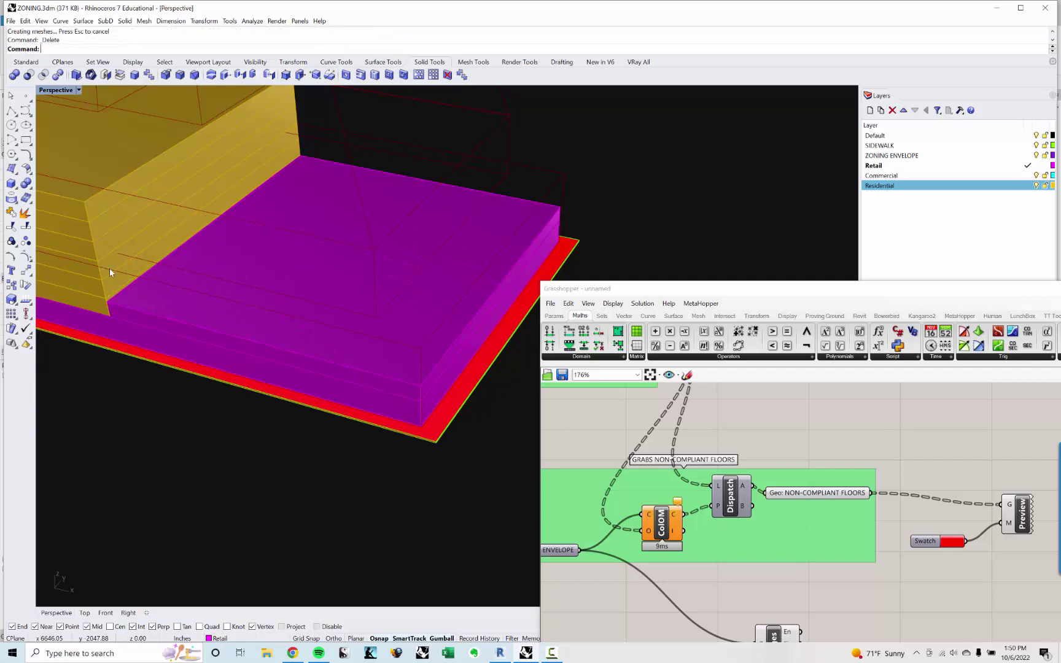
Change the 12' solid at the end of the retail roof to the Commercial layer.
click(181, 326)
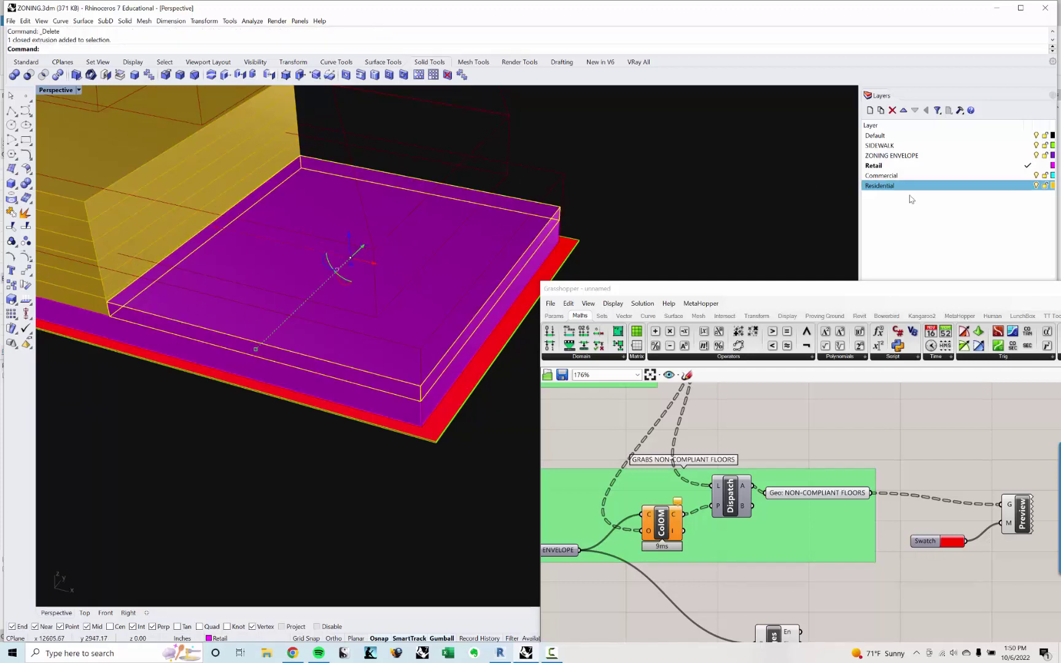
right_click(896, 176)
click(934, 334)
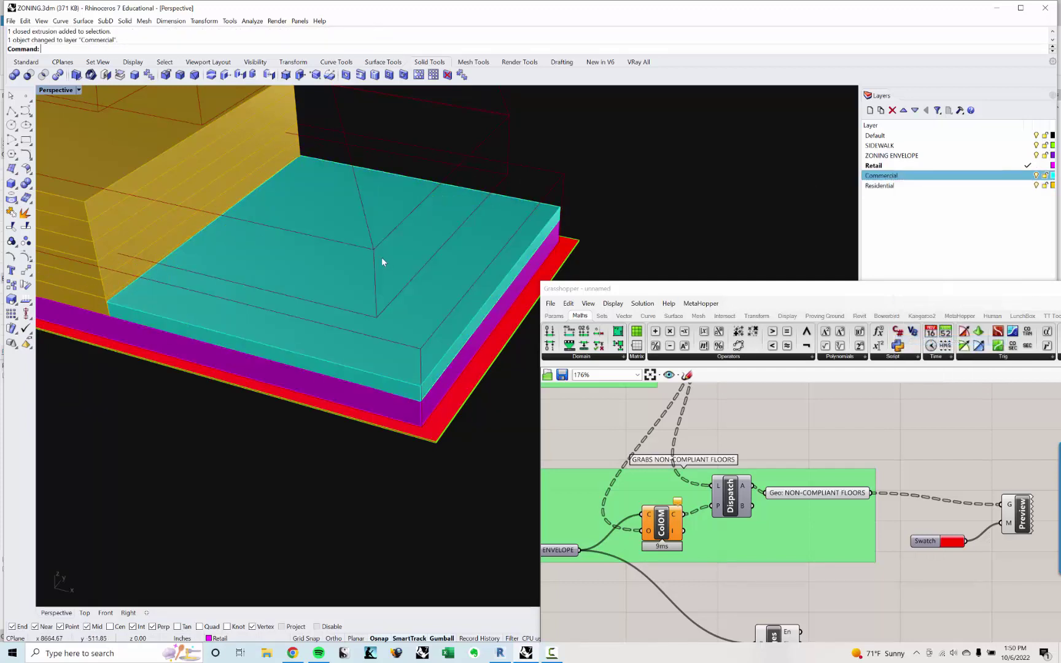
right_drag(381, 262, 374, 164)
scroll(562, 172, up, 3)
click(564, 171)
right_drag(264, 218, 511, 227)
scroll(318, 194, up, 5)
scroll(287, 241, down, 5)
click(305, 229)
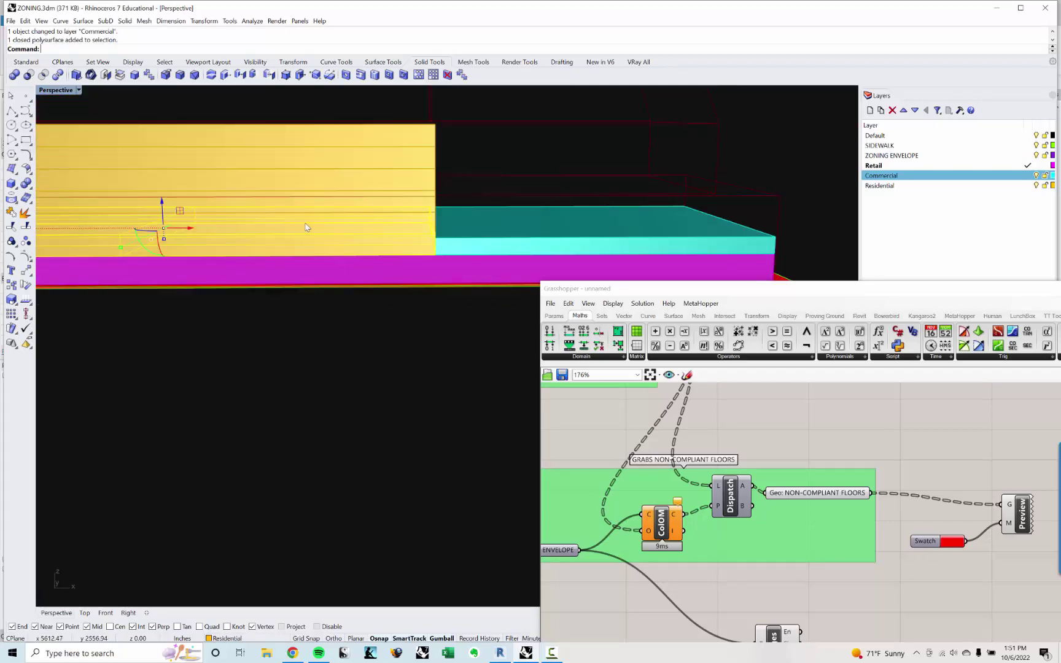
right_drag(308, 229, 333, 287)
key(Escape)
Select all stacked residential solids above the retail base and delete them.
right_drag(463, 297, 369, 276)
scroll(524, 227, up, 5)
click(509, 202)
click(515, 213)
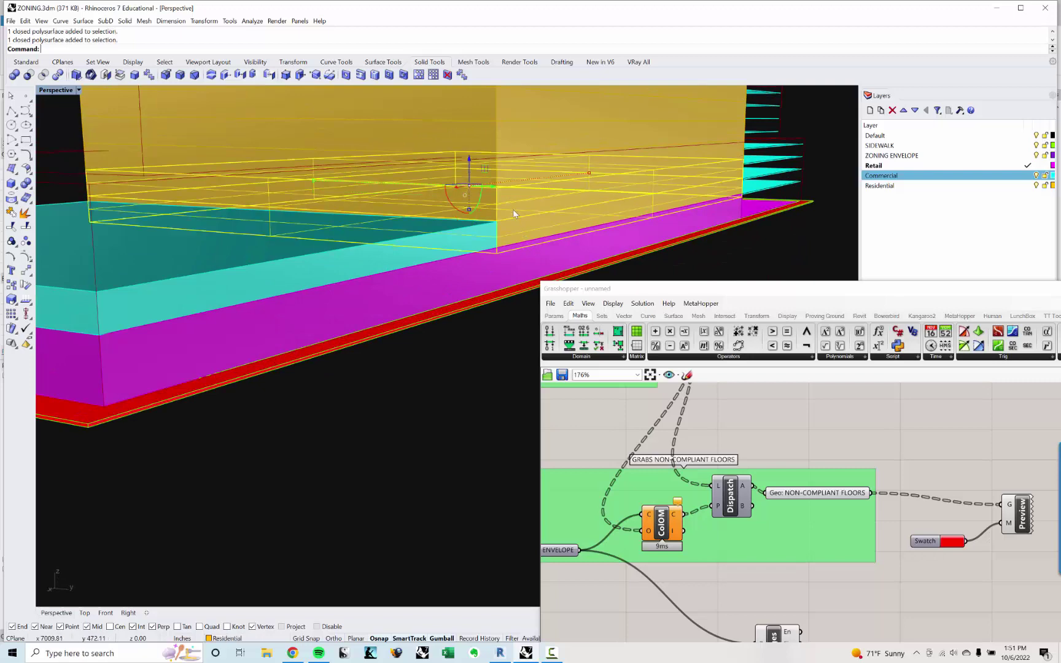
shift+click(514, 153)
shift+click(510, 134)
shift+click(506, 112)
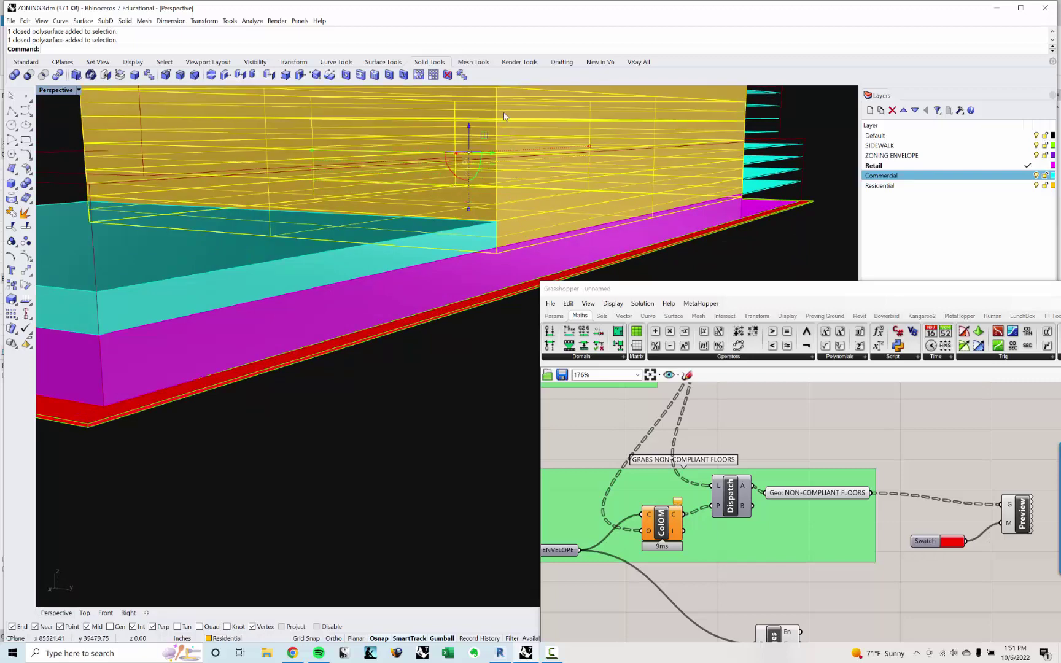
right_drag(505, 113, 498, 158)
shift+click(497, 158)
key(Delete)
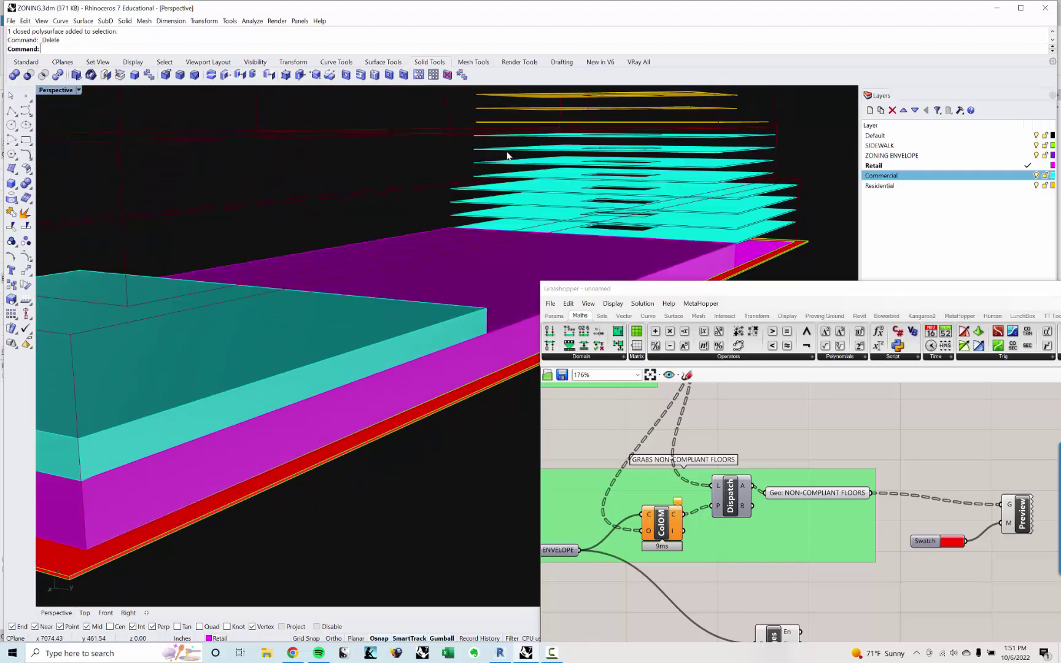
Draw a three-point rectangle on the exposed retail roof, from the tower edge to the base of the commercial solid.
scroll(346, 225, up, 5)
right_drag(311, 201, 436, 210)
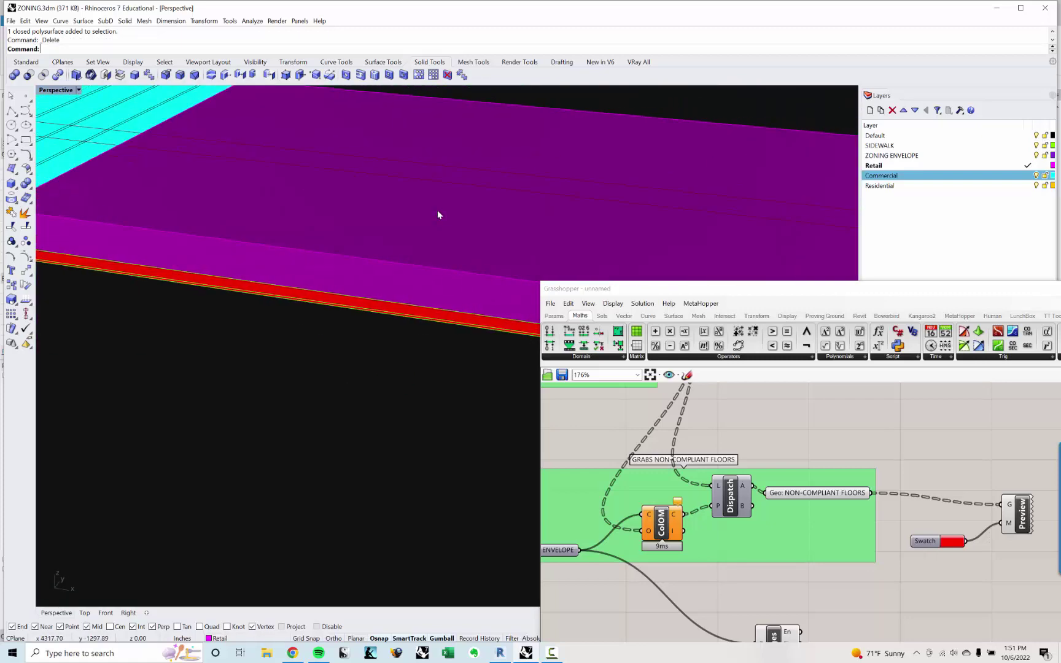
middle_click(437, 210)
click(393, 228)
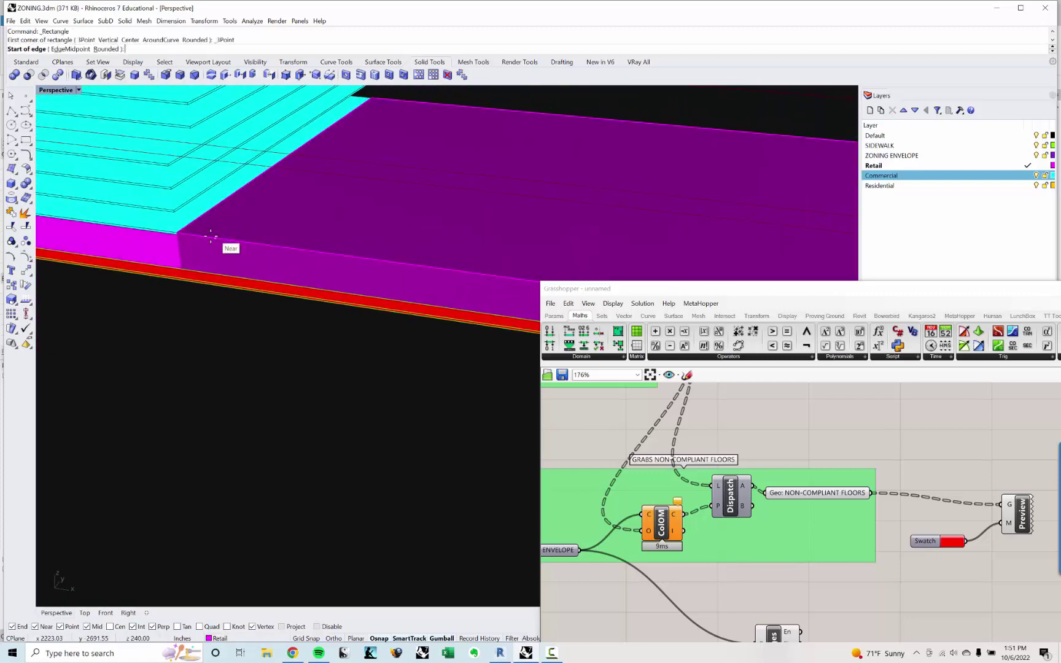
click(180, 232)
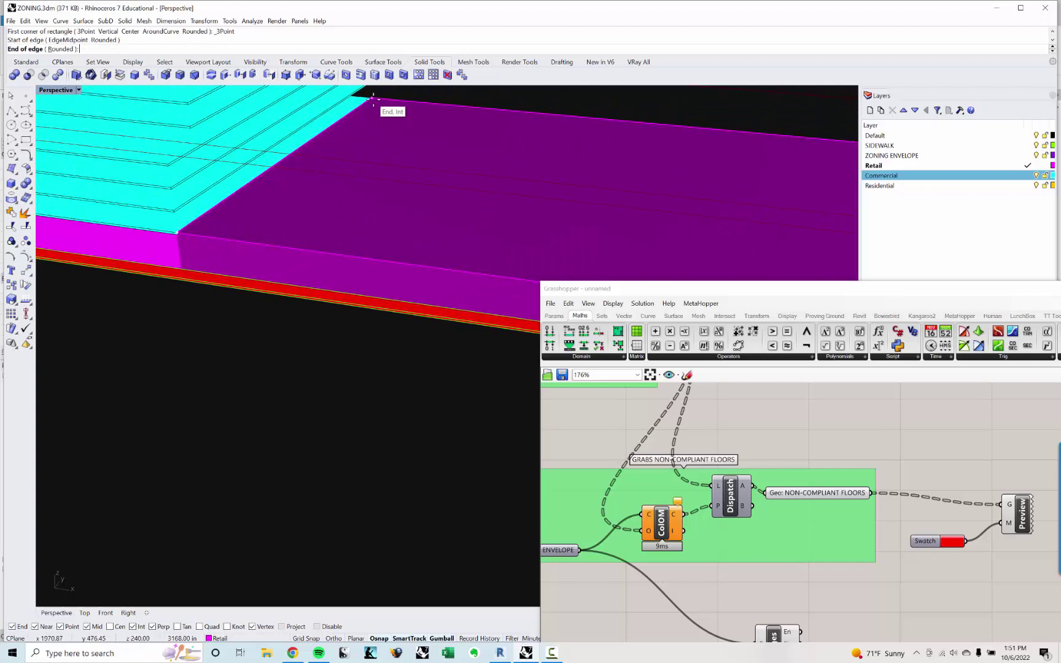
click(381, 107)
shift+right_drag(380, 107, 299, 137)
scroll(298, 137, down, 5)
shift+right_drag(393, 184, 270, 183)
scroll(142, 199, up, 2)
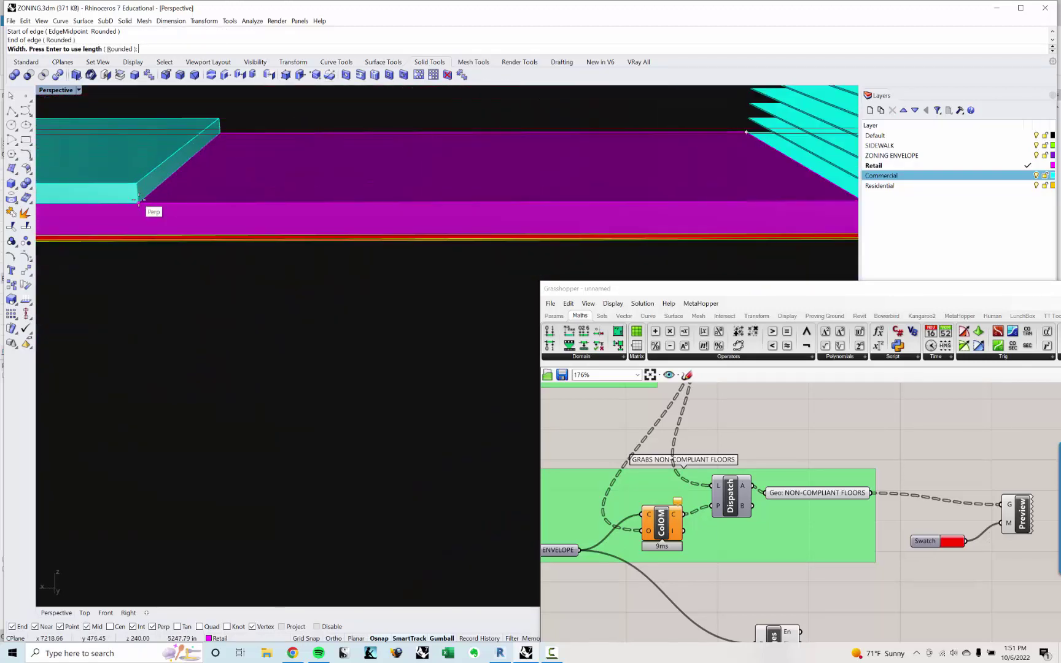
click(133, 196)
Select the last drawn rectangle and align its points with SetPt to the top edge of the retail base.
text(SELLAST)
key(Return)
text(S)
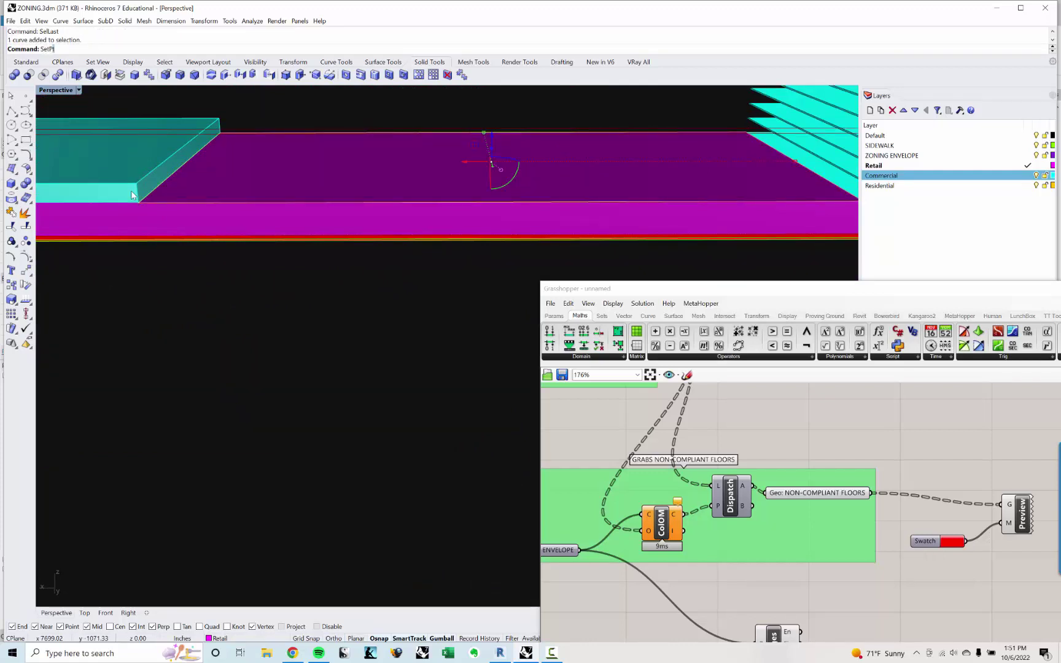
text(etPt)
key(Return)
key(Return)
click(159, 204)
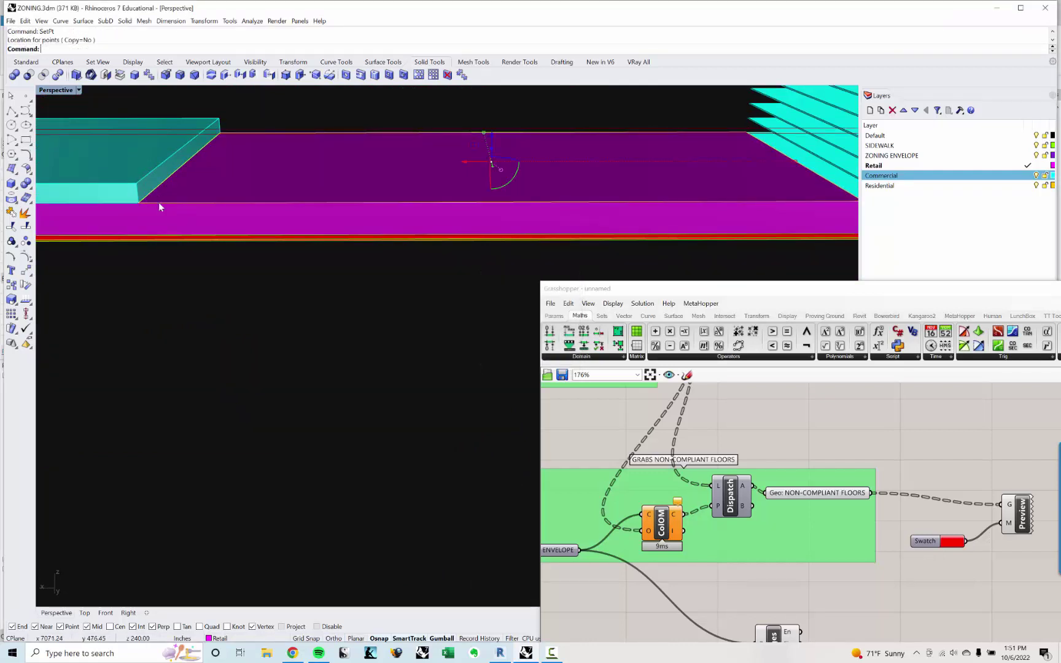
Extrude the middle roof rectangle 15' into a solid and change that solid to the Residential layer.
click(197, 203)
click(245, 235)
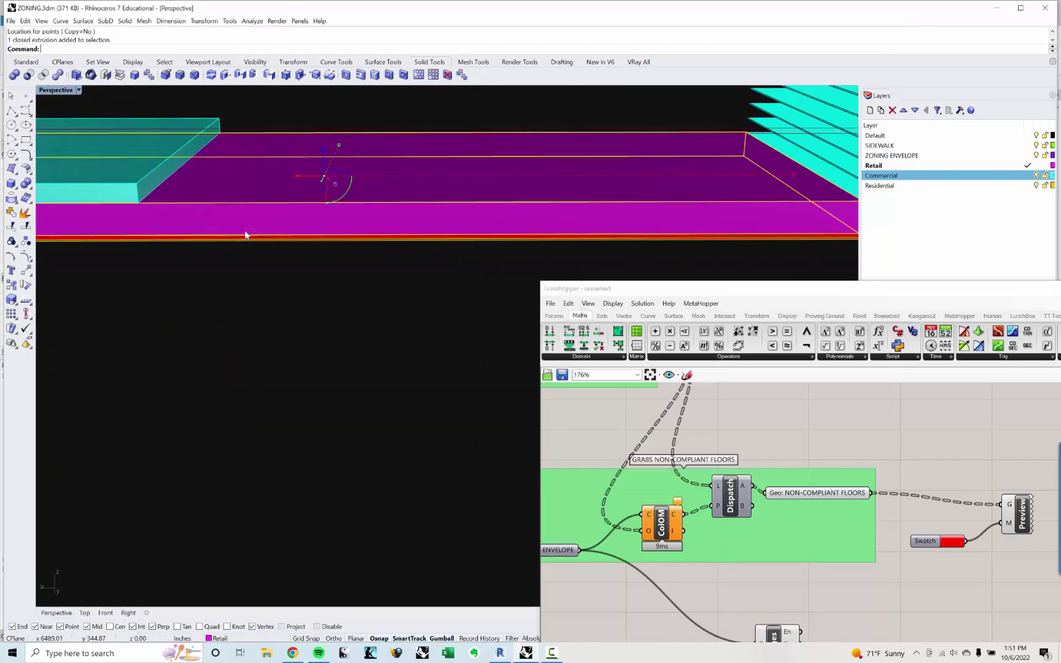
key(Escape)
click(213, 202)
click(240, 226)
middle_click(246, 300)
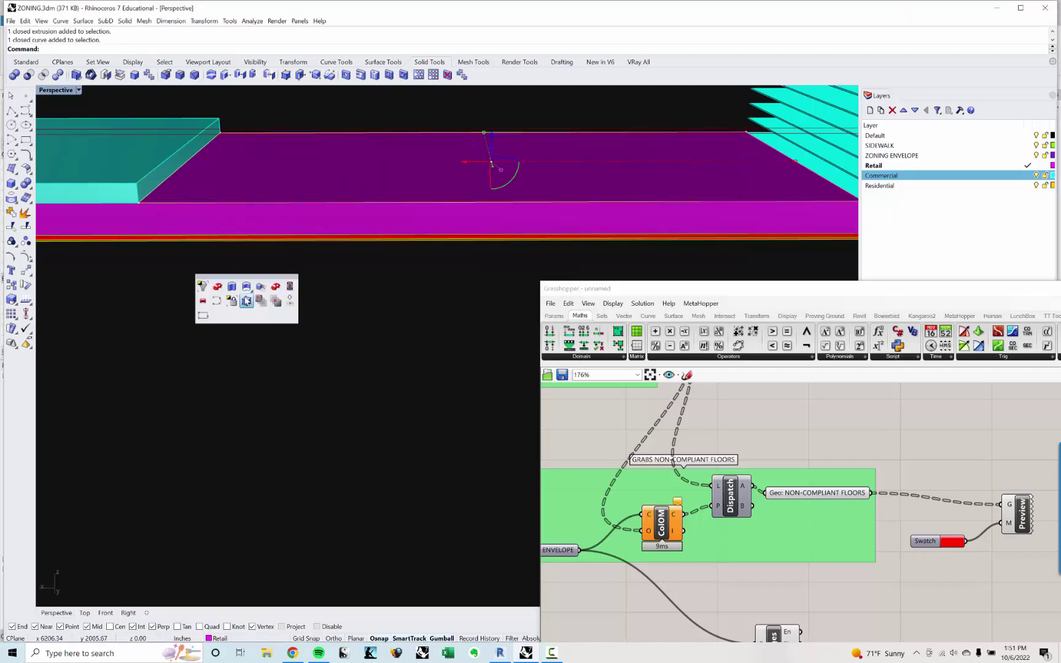
click(232, 287)
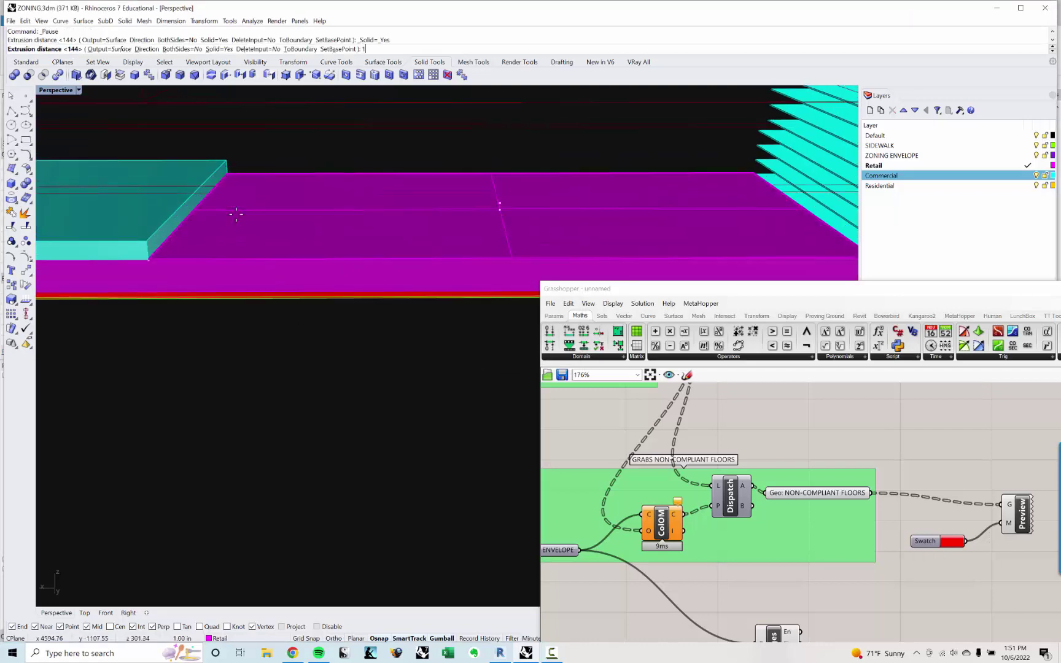
text(15')
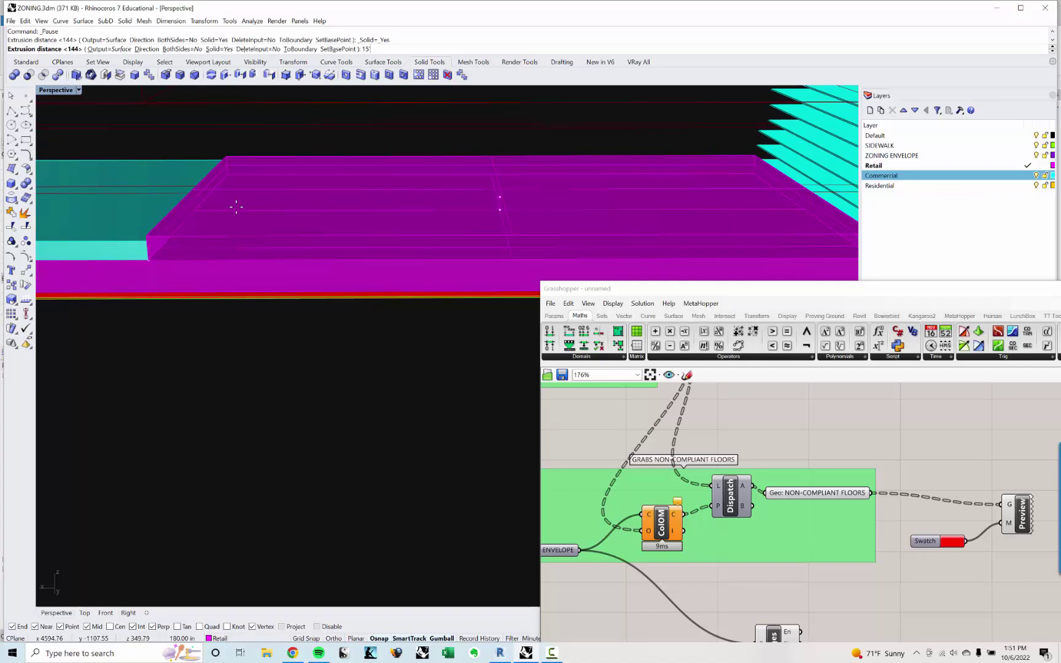
key(Return)
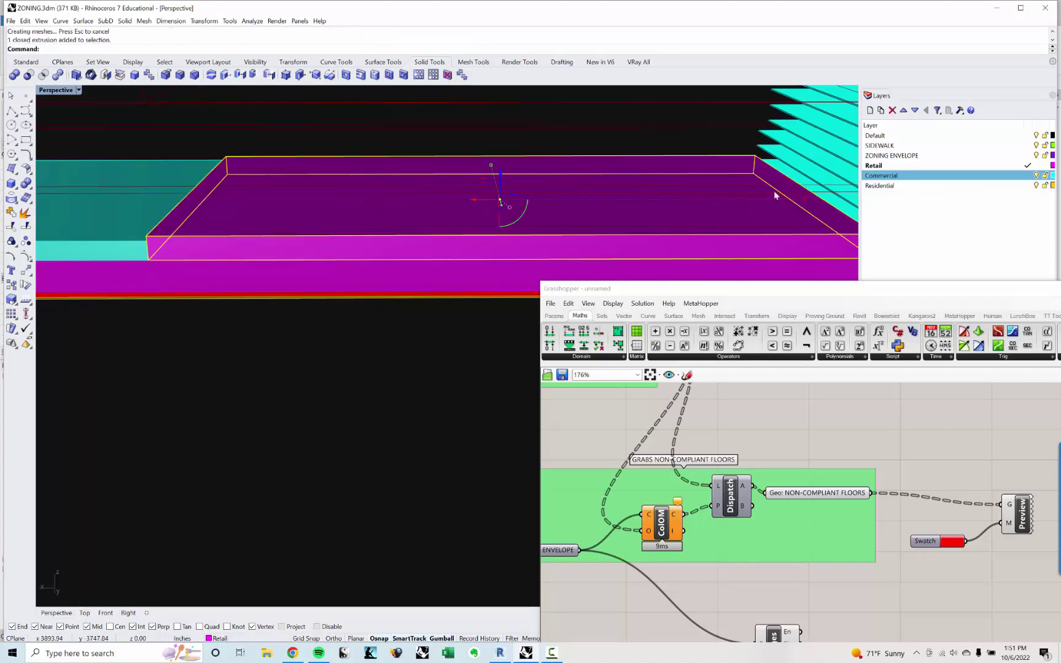
right_click(928, 185)
click(946, 353)
Copy the 15' residential solid repeatedly upward, snapping its lower corner to the top corner of each level to stack floors.
click(328, 249)
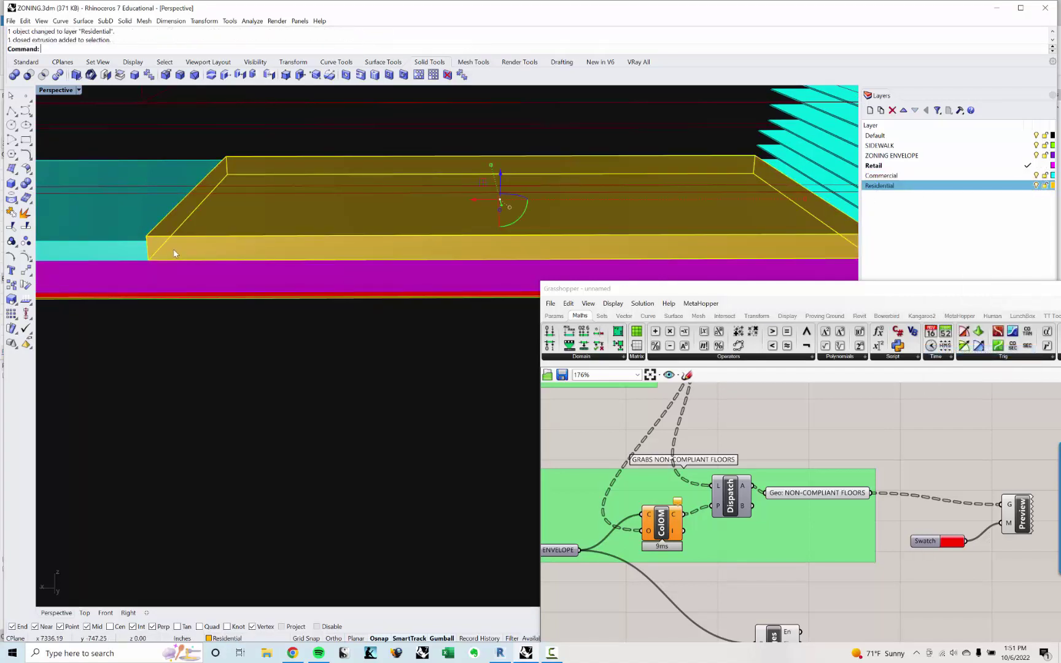
text(Copy)
key(Return)
scroll(152, 252, up, 3)
click(153, 273)
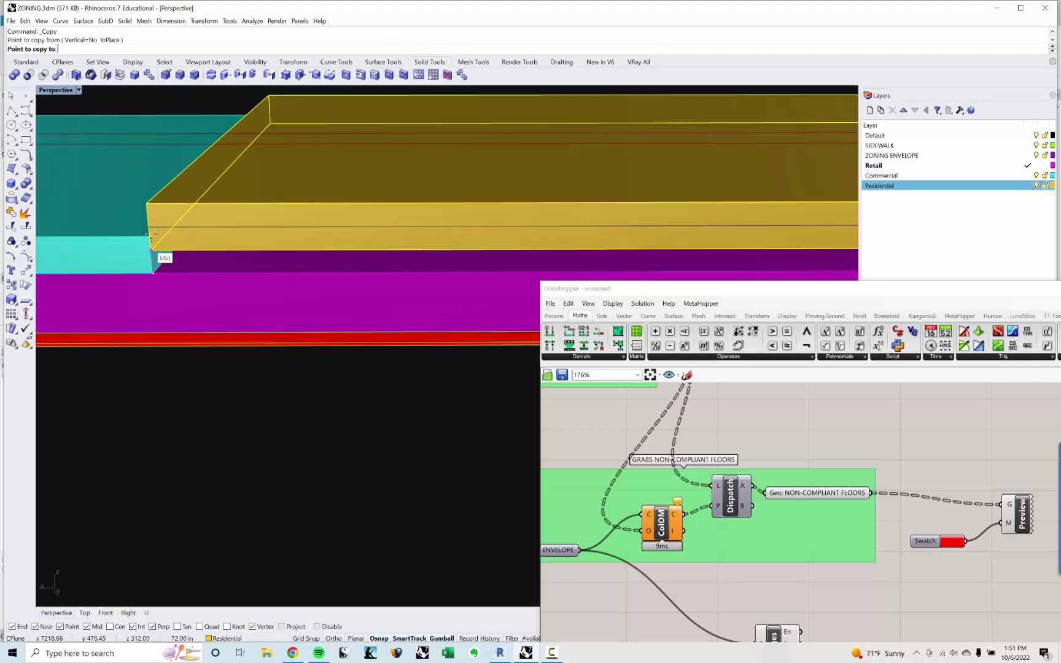
click(149, 224)
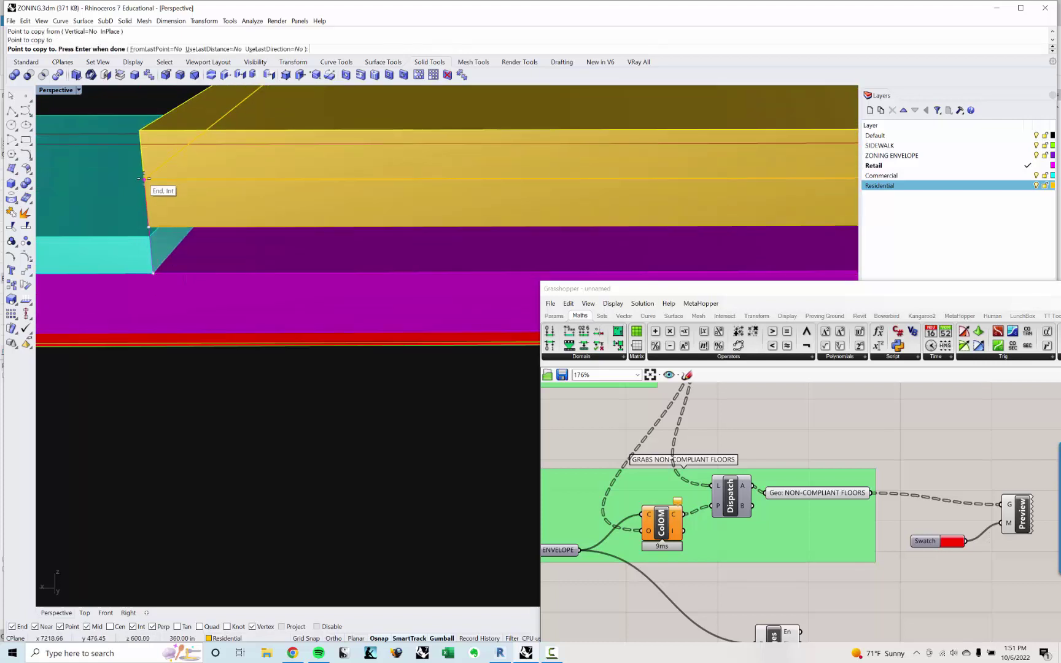
click(147, 132)
scroll(146, 139, up, 2)
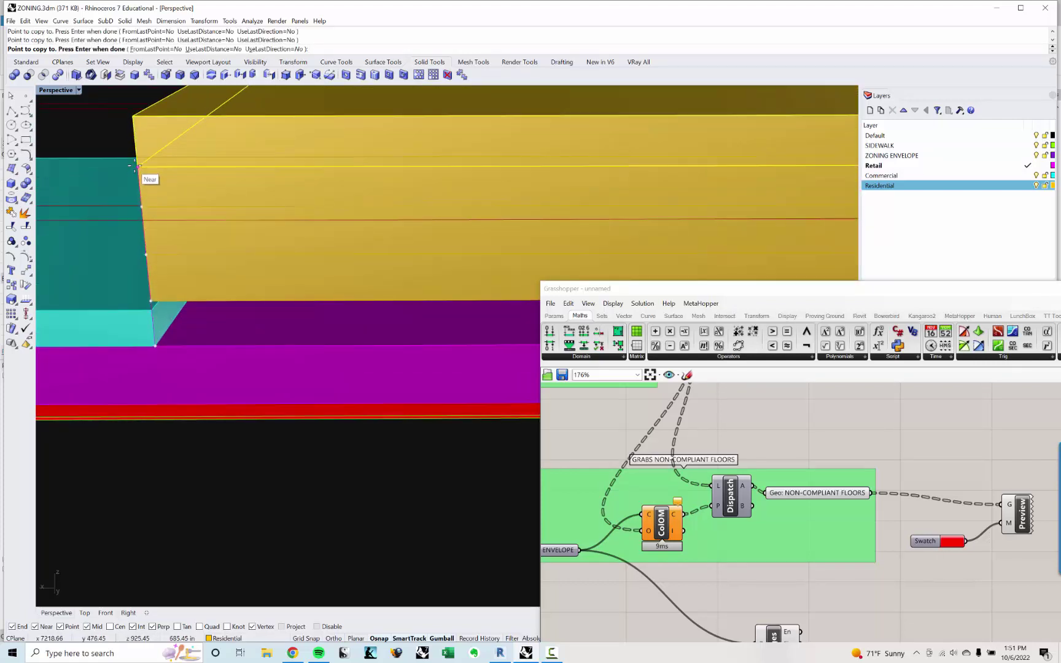
click(136, 157)
shift+right_drag(136, 158, 314, 212)
click(141, 217)
click(136, 165)
key(Return)
Copy the commercial solid repeatedly upward, snapping its lower corner to the top corner of each level to stack floors.
scroll(159, 223, down, 3)
click(193, 325)
right_drag(195, 325, 331, 311)
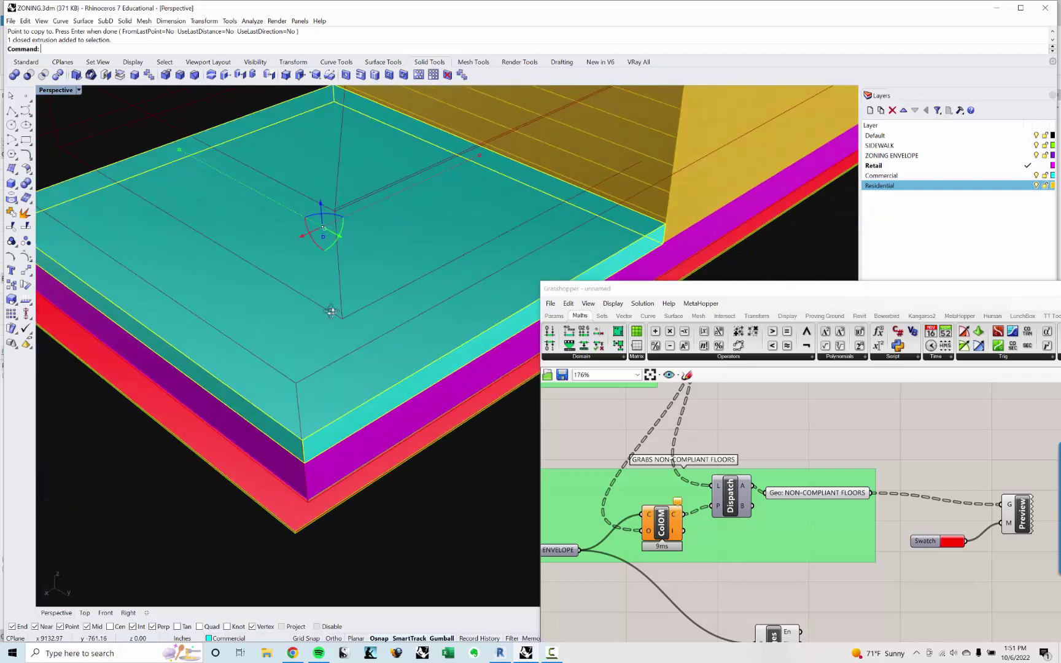
text(co)
key(Return)
click(305, 462)
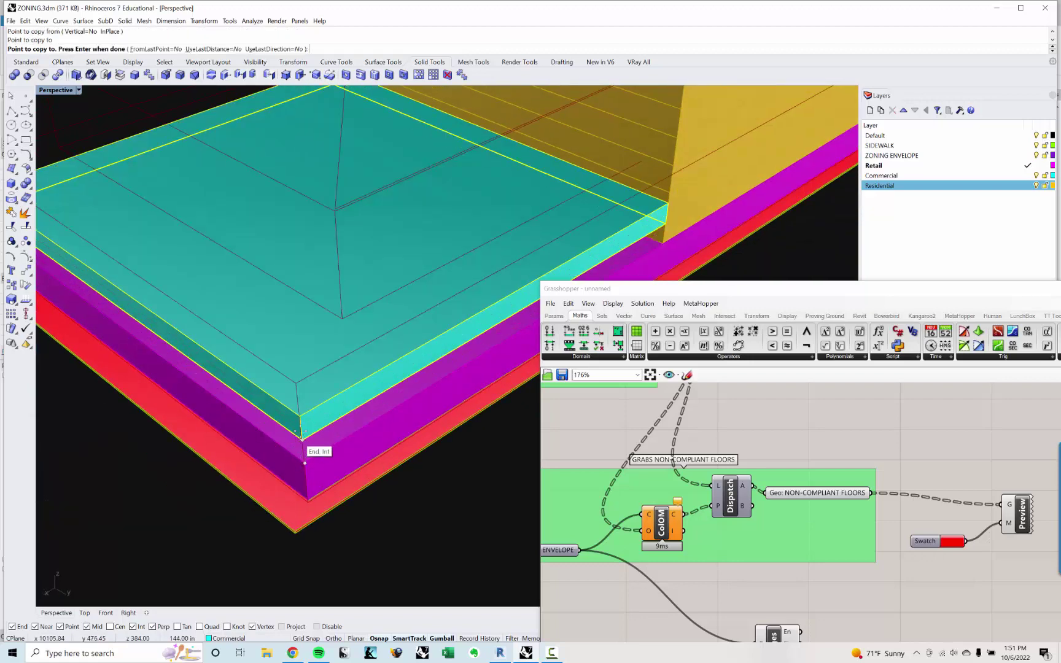
click(300, 417)
click(297, 391)
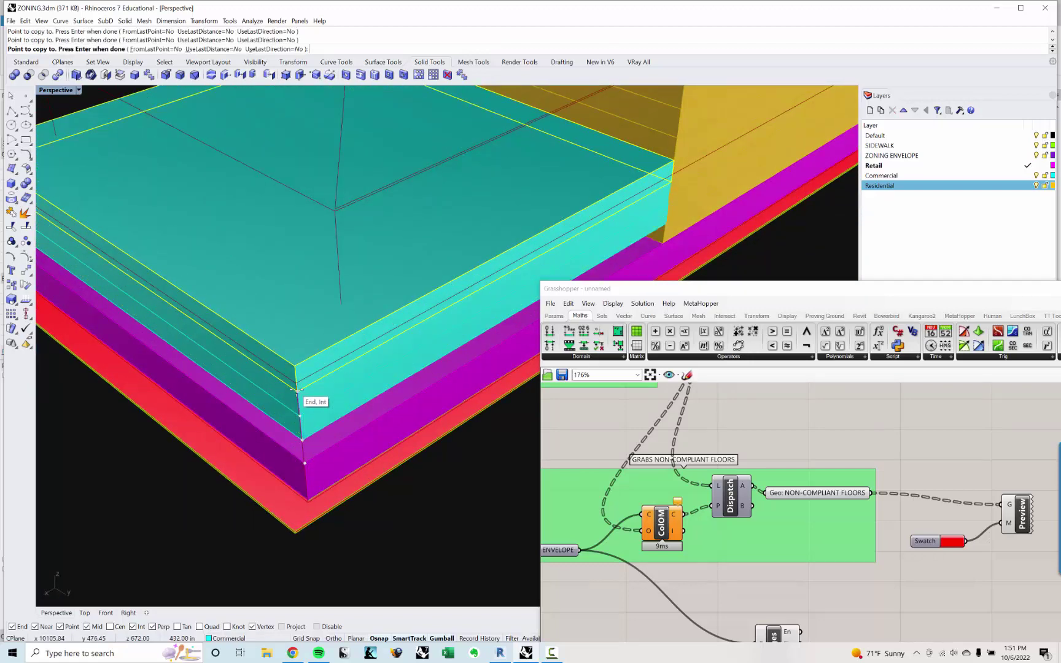
click(295, 367)
click(292, 340)
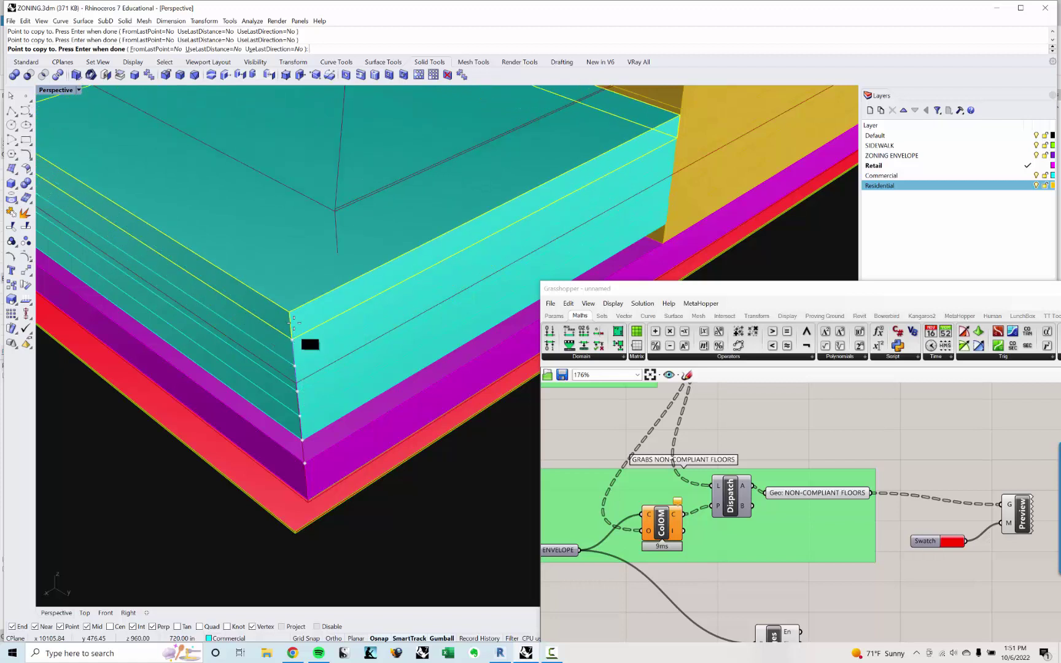
click(289, 312)
click(286, 284)
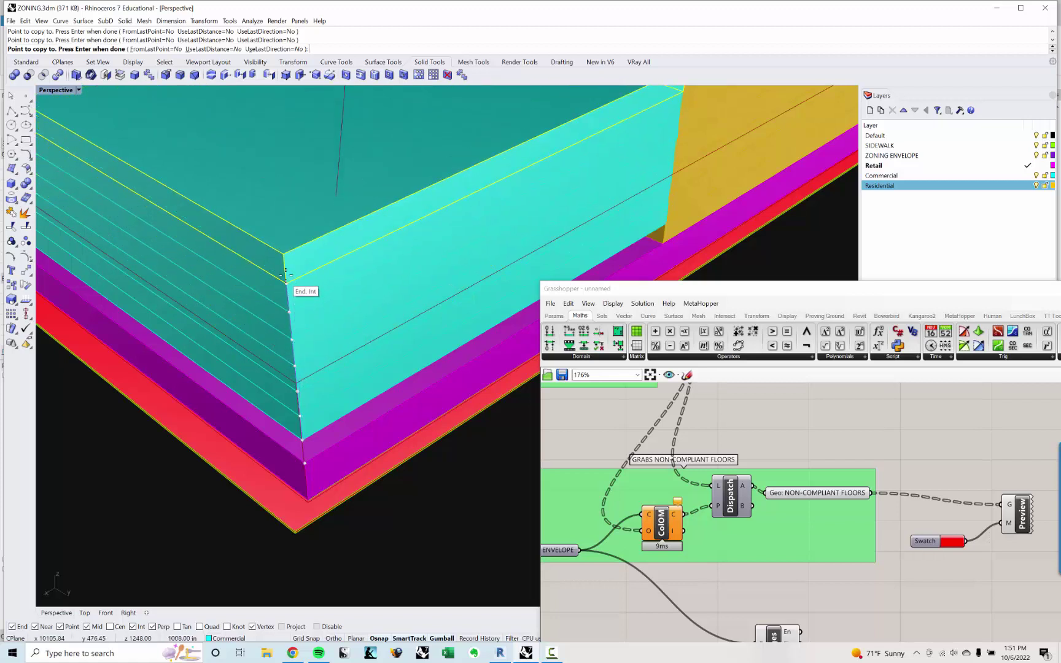
click(286, 253)
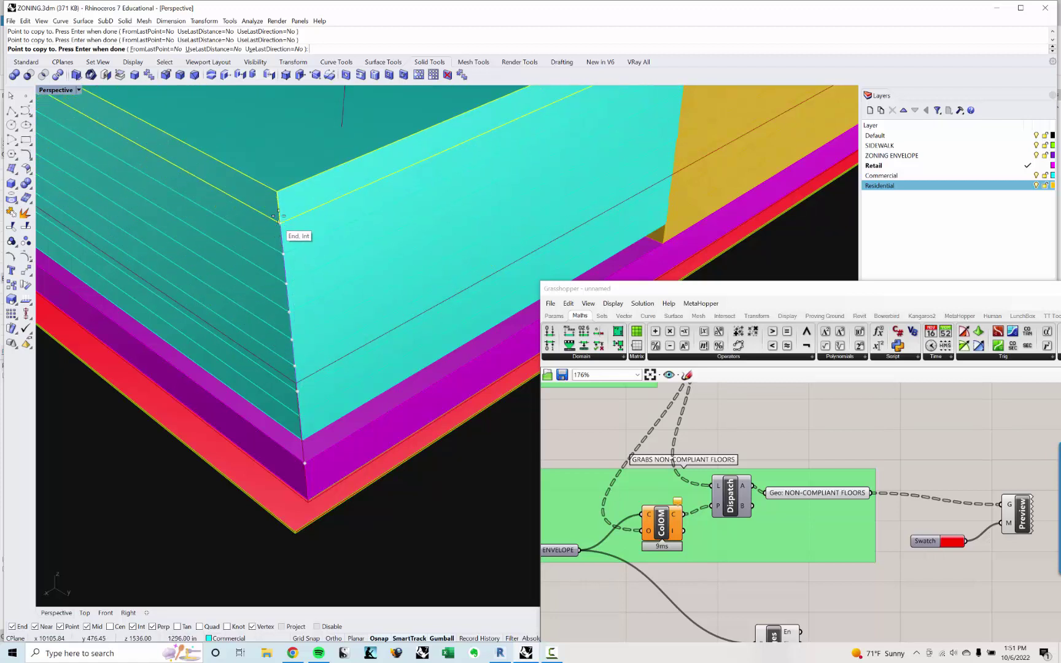
click(278, 216)
scroll(279, 215, down, 3)
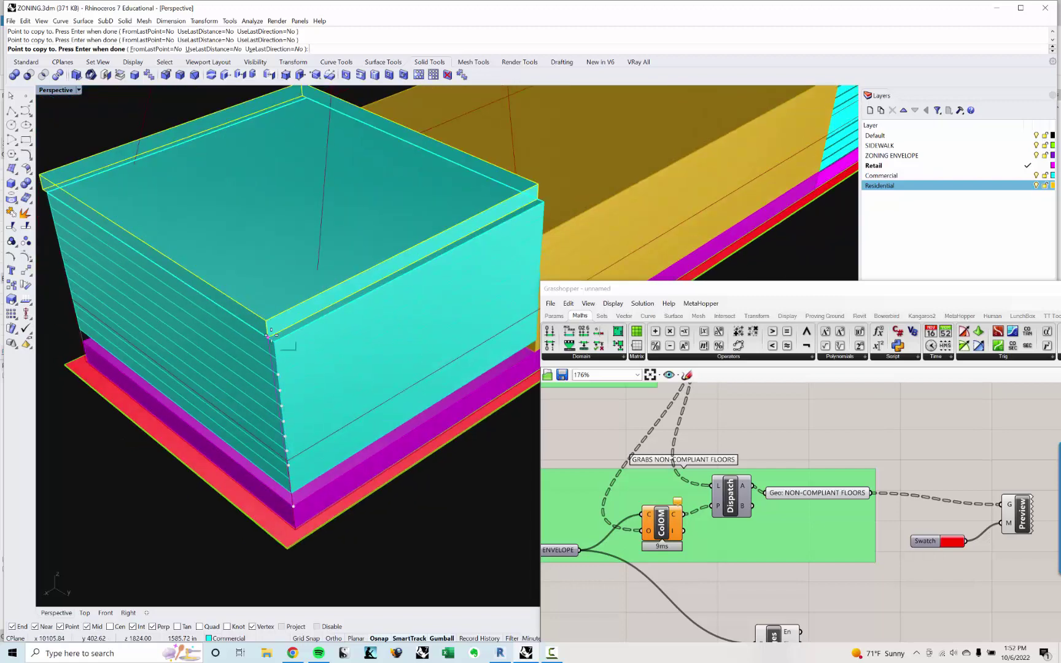
click(268, 336)
click(271, 319)
key(Return)
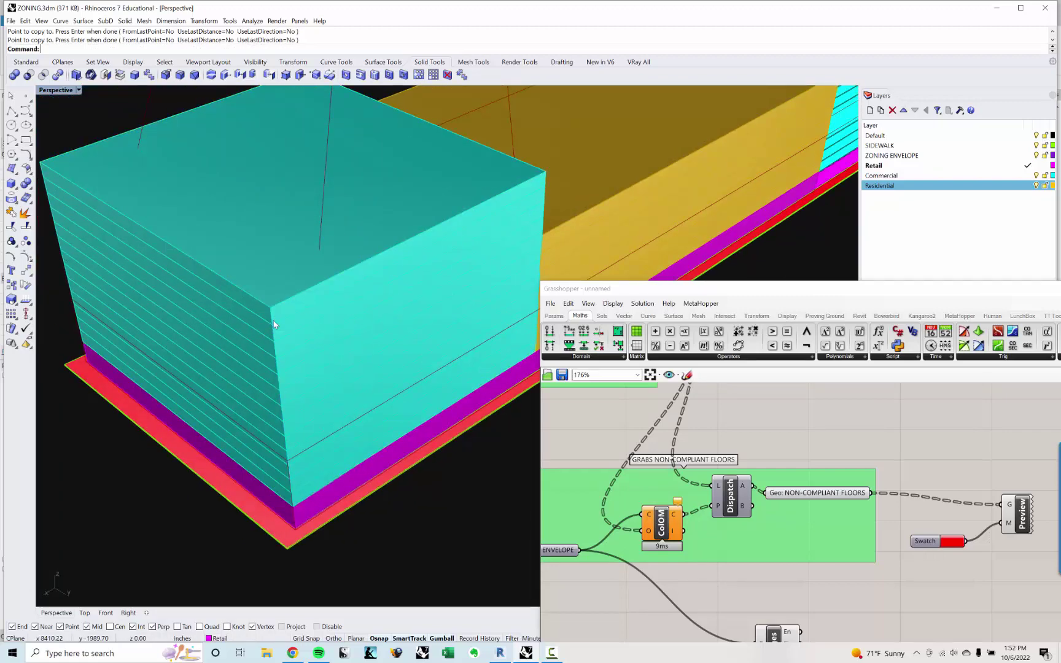
Select the copied commercial floors and copy the whole stack upward twice, snapping base corner to top corner, to form a tower.
text(Sel)
key(Return)
text(CO)
key(Return)
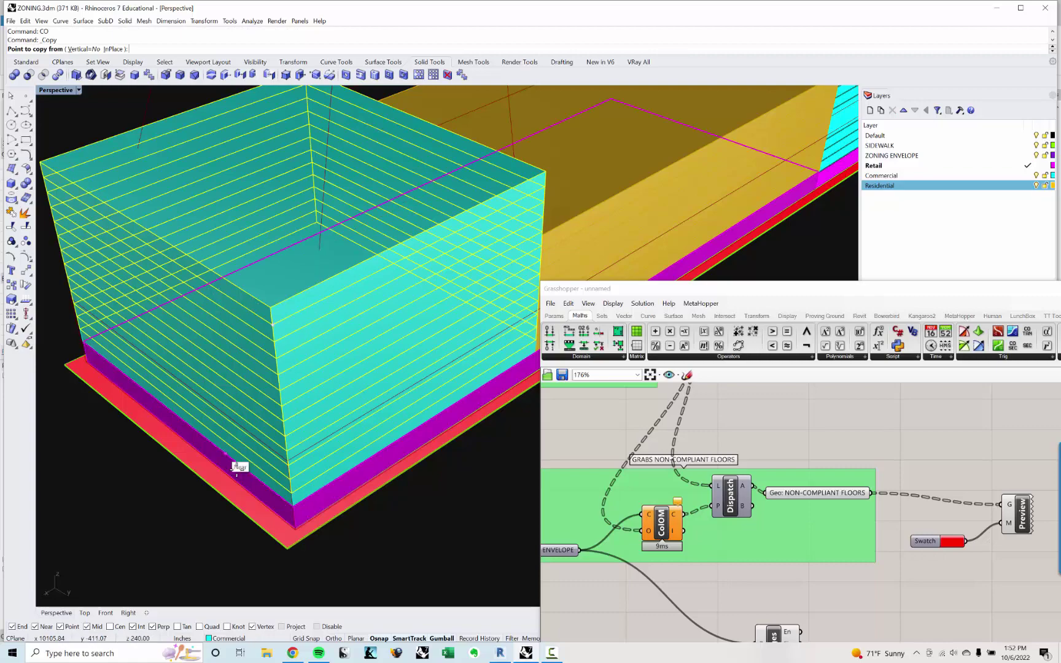
click(289, 493)
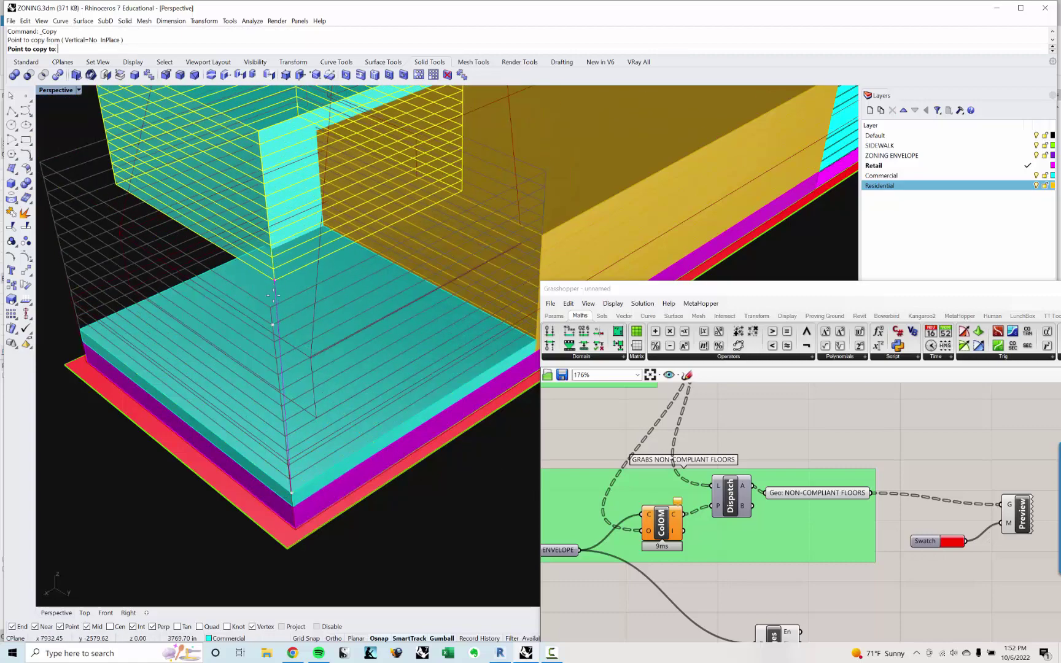
click(272, 303)
scroll(272, 302, down, 5)
shift+right_drag(271, 303, 264, 380)
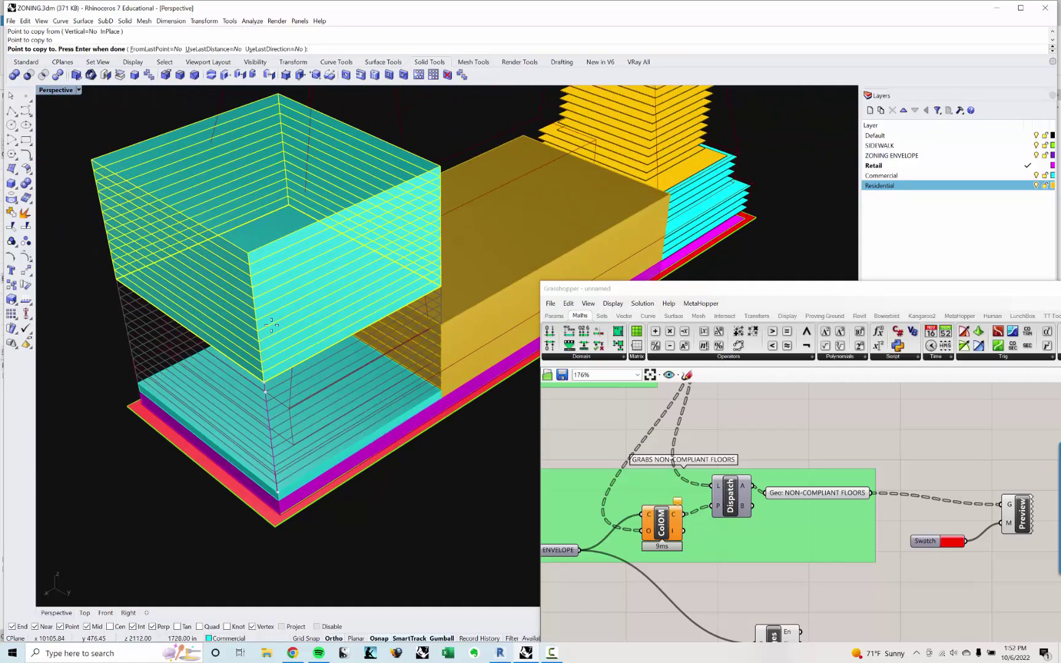
click(246, 249)
shift+right_drag(246, 249, 255, 330)
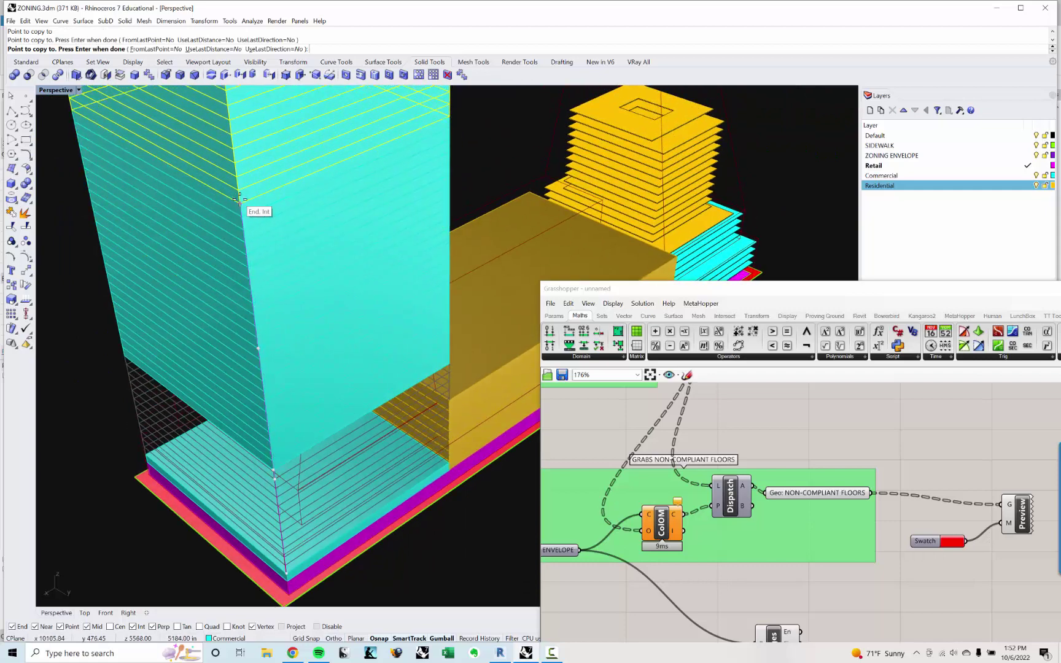
key(Escape)
key(Escape)
Add a Geometry Pipeline component in Grasshopper on the empty canvas below the non-compliant floors group.
right_drag(313, 280, 305, 320)
scroll(353, 399, down, 7)
right_drag(355, 182, 362, 276)
right_drag(353, 334, 389, 329)
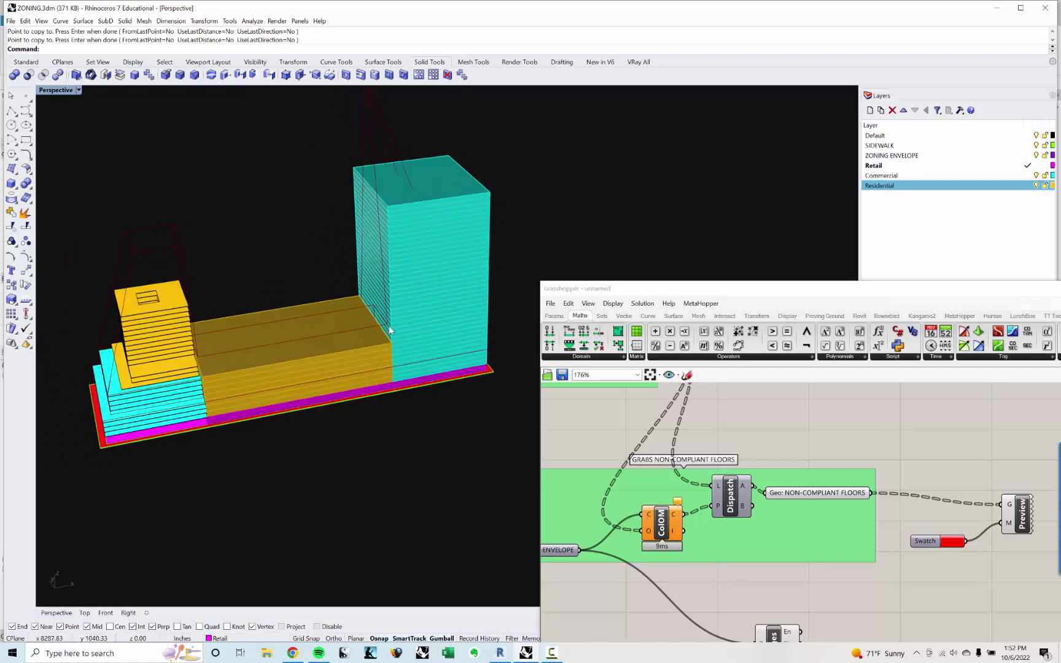
scroll(945, 501, down, 5)
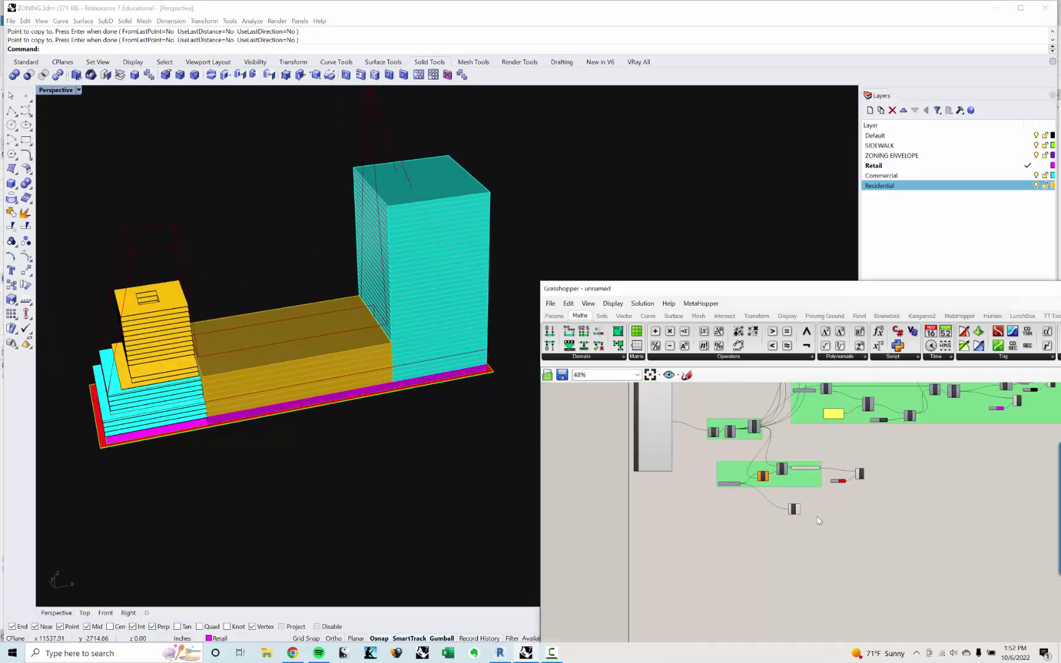
double_click(696, 567)
text(geo)
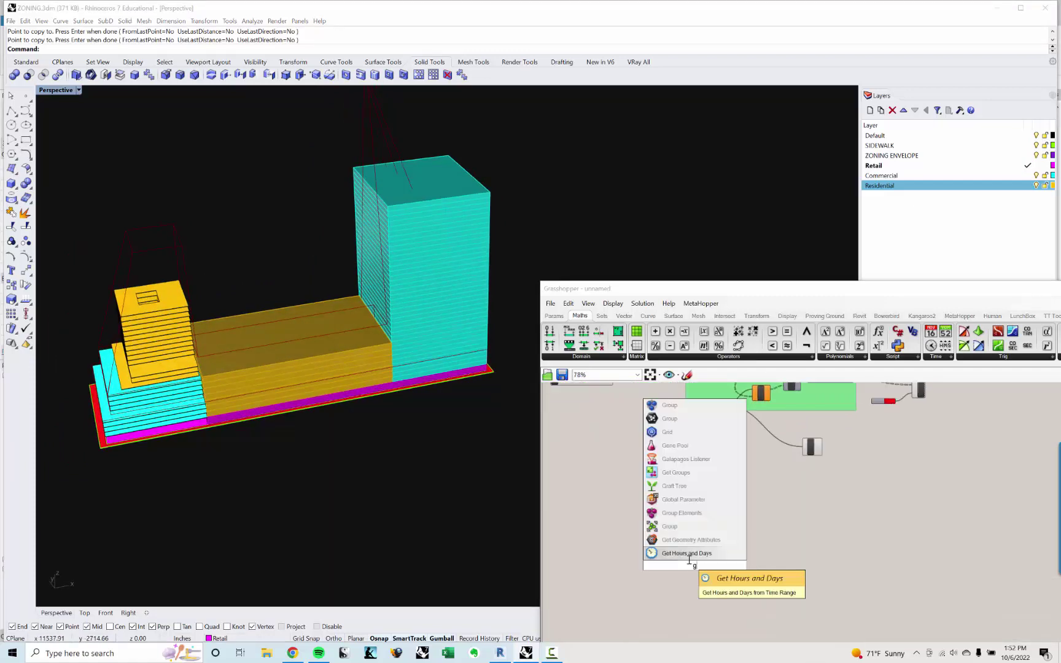
key(Up)
key(Up)
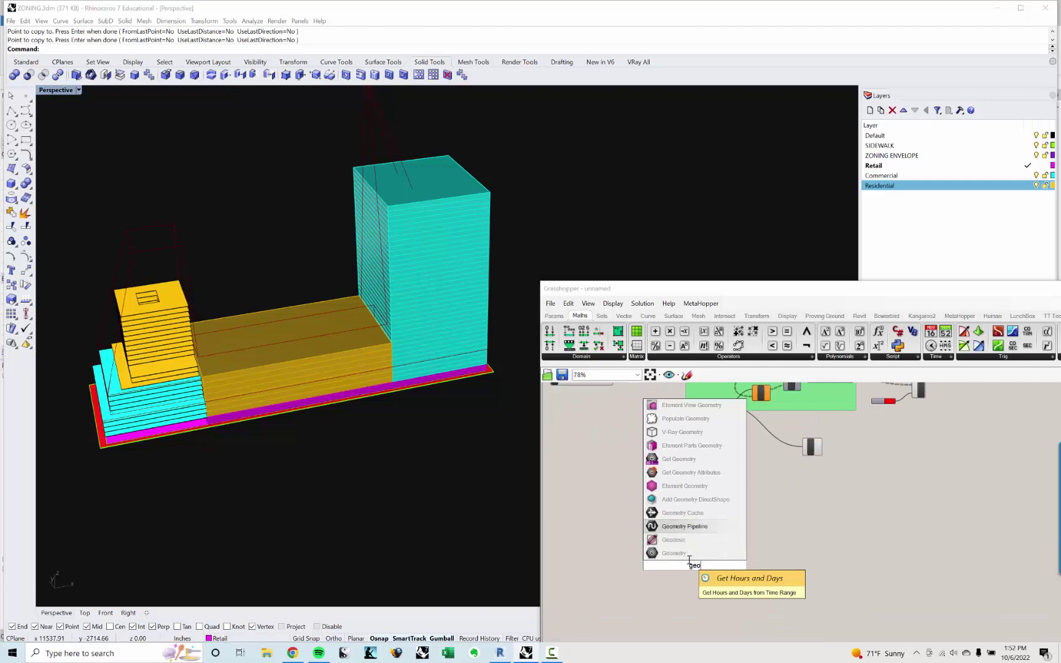
text(\)
key(BackSpace)
key(Return)
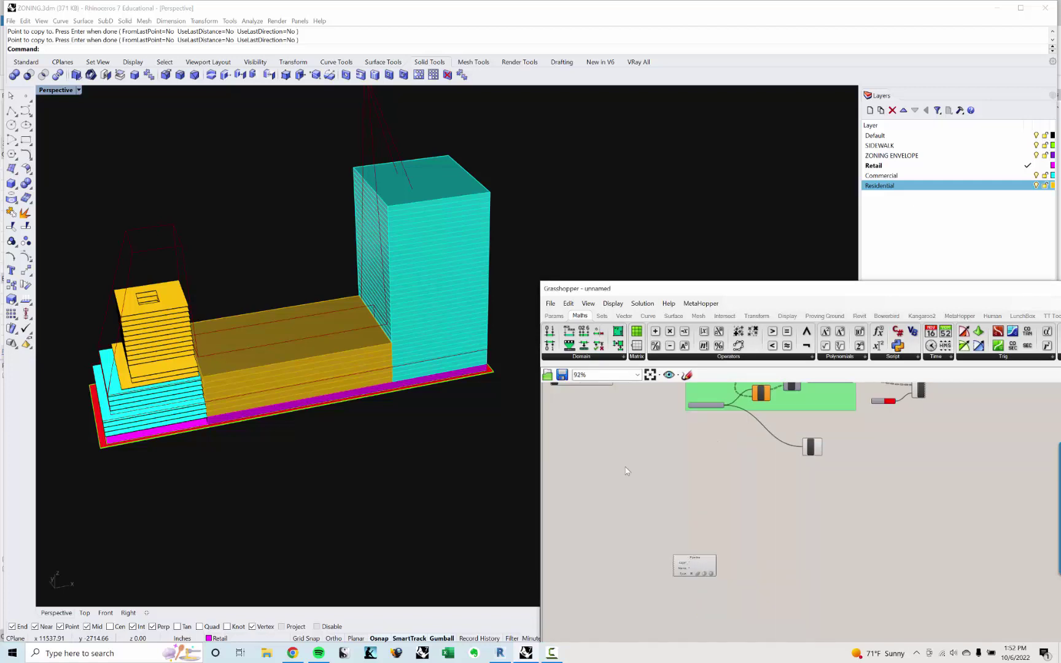
scroll(706, 552, up, 5)
scroll(706, 552, up, 3)
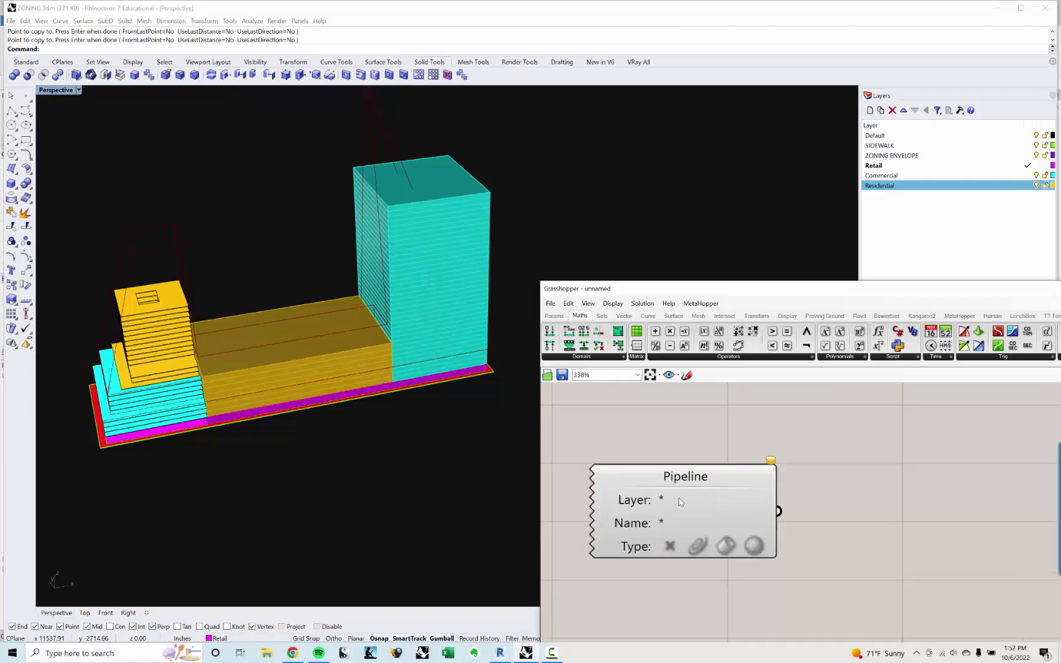
click(680, 503)
click(680, 503)
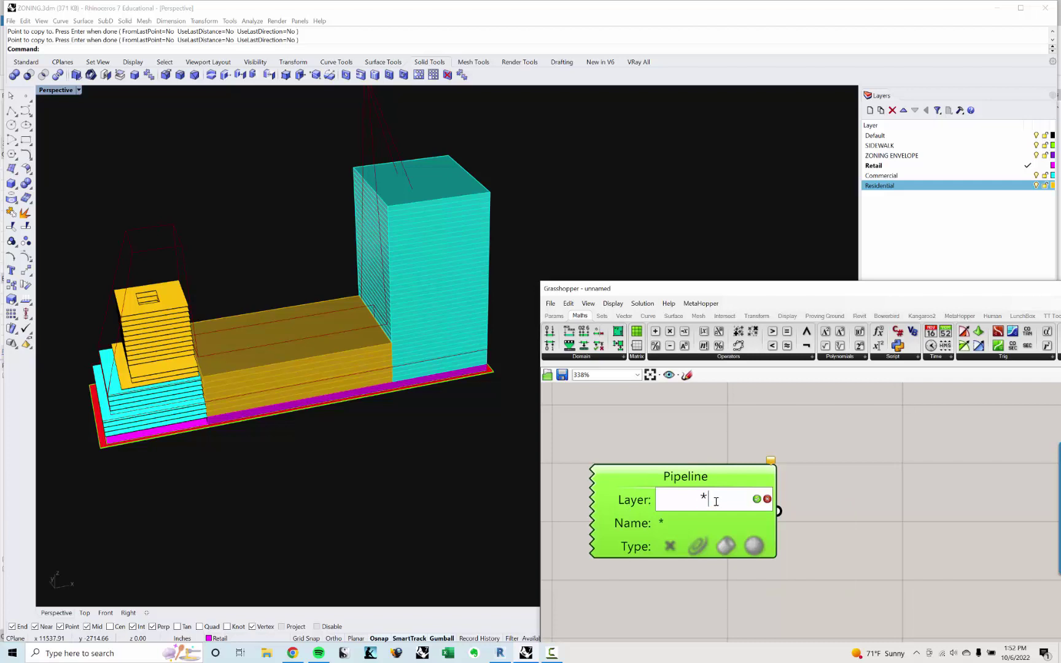
text(Residential)
click(668, 435)
Set the pipeline's layer filter to *Residential and limit its geometry type to Breps.
click(676, 500)
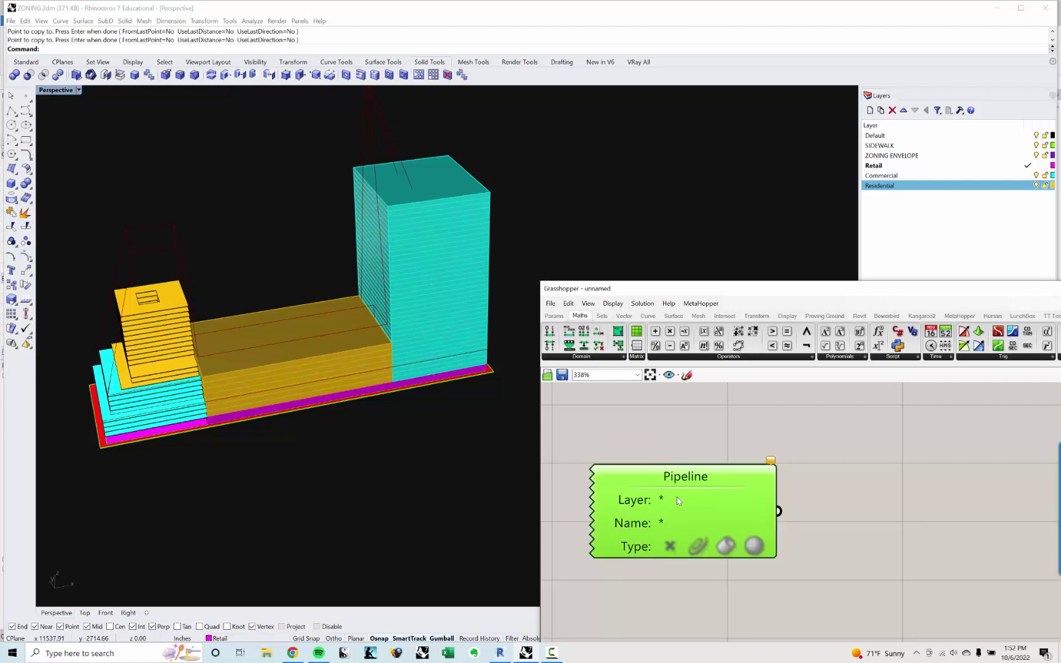
click(676, 499)
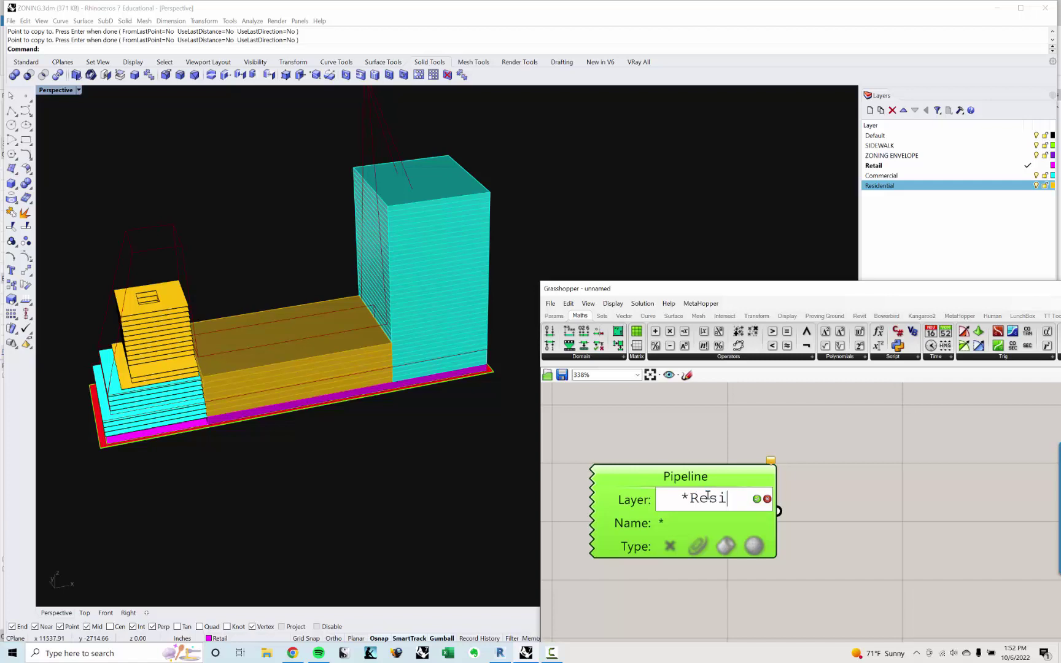
text(Residential)
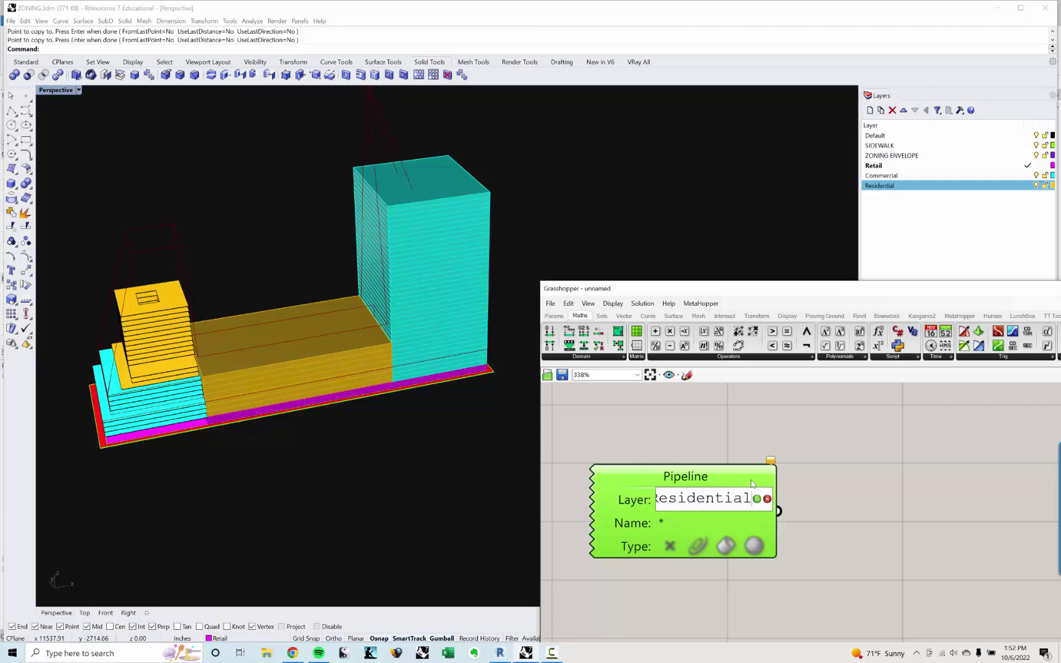
click(758, 500)
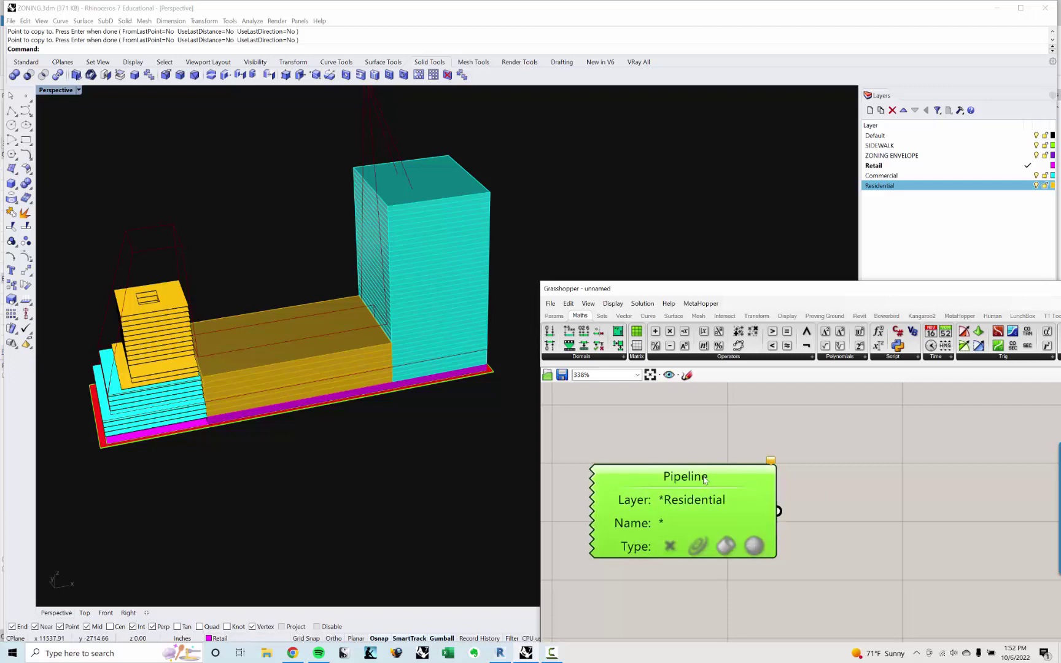
drag(677, 506, 667, 493)
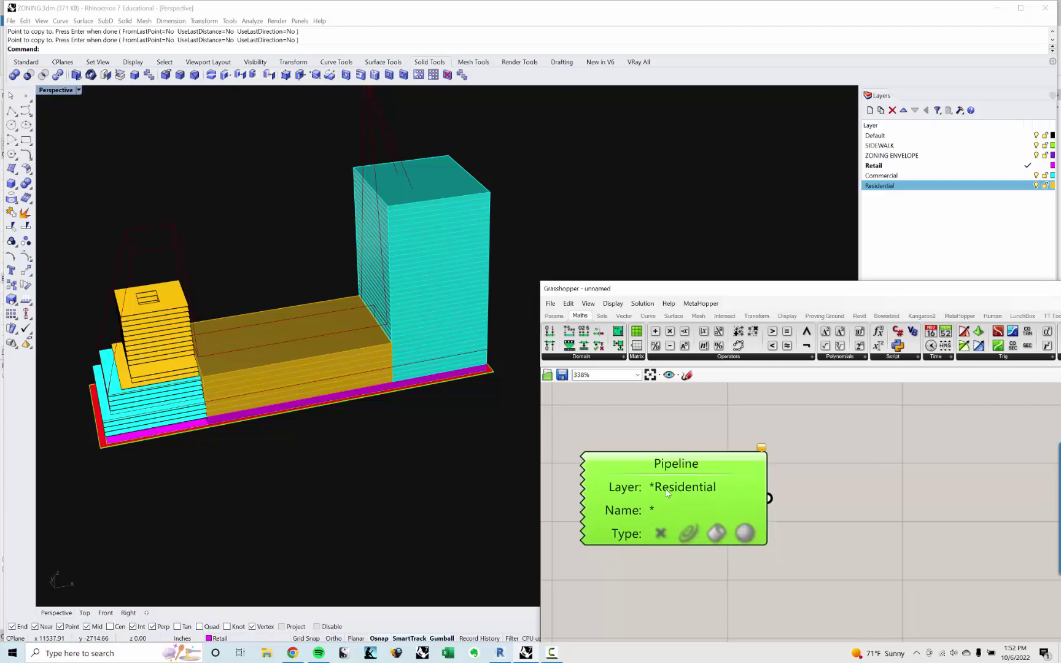
click(716, 534)
click(716, 533)
click(694, 570)
Examine the stacked residential solids in Rhino to check which geometry the pipeline references.
right_drag(366, 361, 370, 382)
scroll(369, 382, up, 4)
click(252, 368)
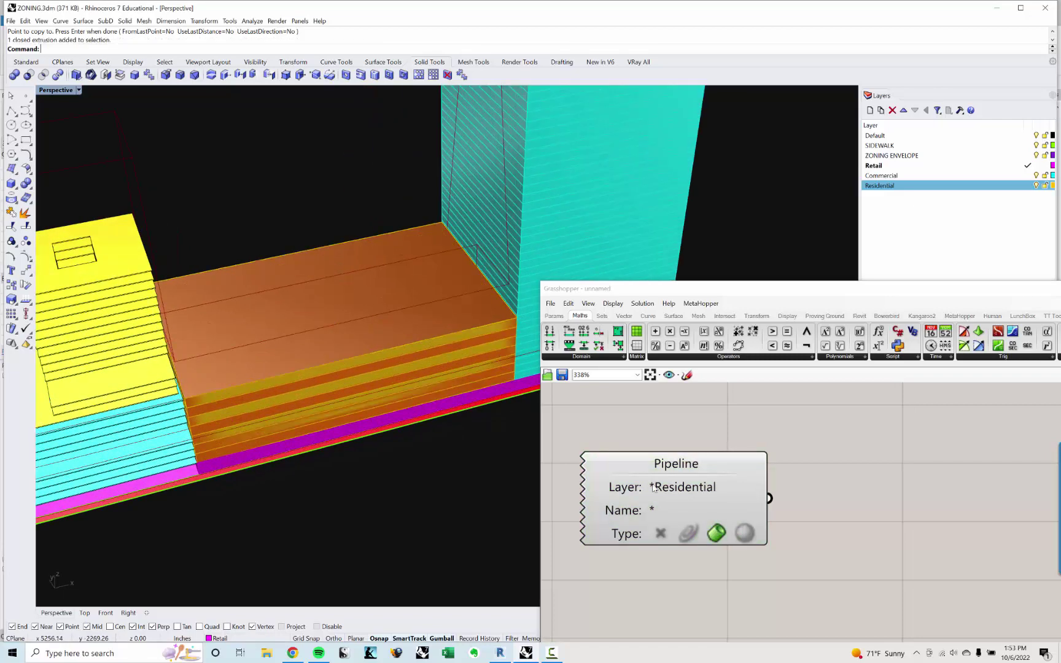
scroll(257, 396, down, 5)
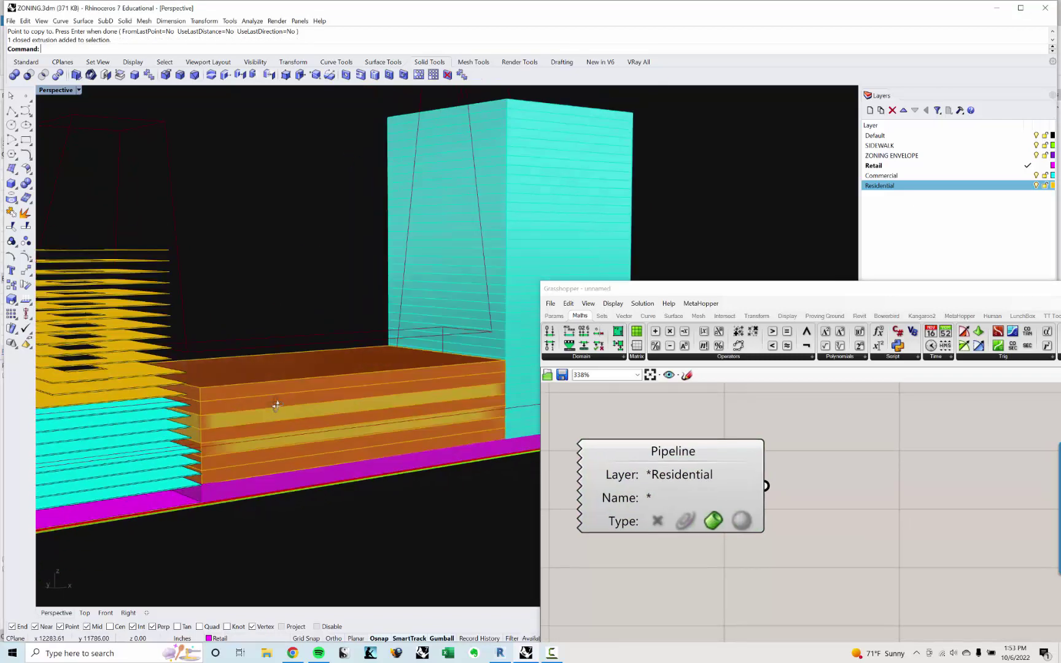
scroll(655, 527, down, 3)
scroll(655, 527, down, 4)
Shift the Geo: NON-COMPLIANT FLOORS parameter slightly toward the preview component within its green group.
right_drag(733, 444, 705, 449)
scroll(722, 503, down, 2)
scroll(709, 460, up, 3)
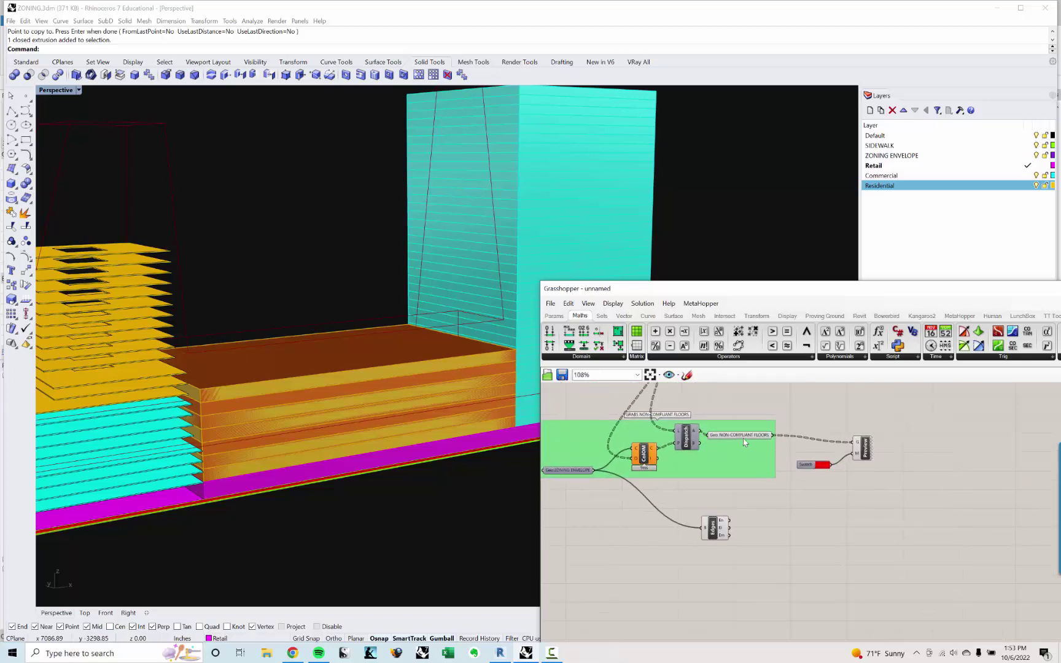
drag(746, 437, 751, 449)
click(665, 421)
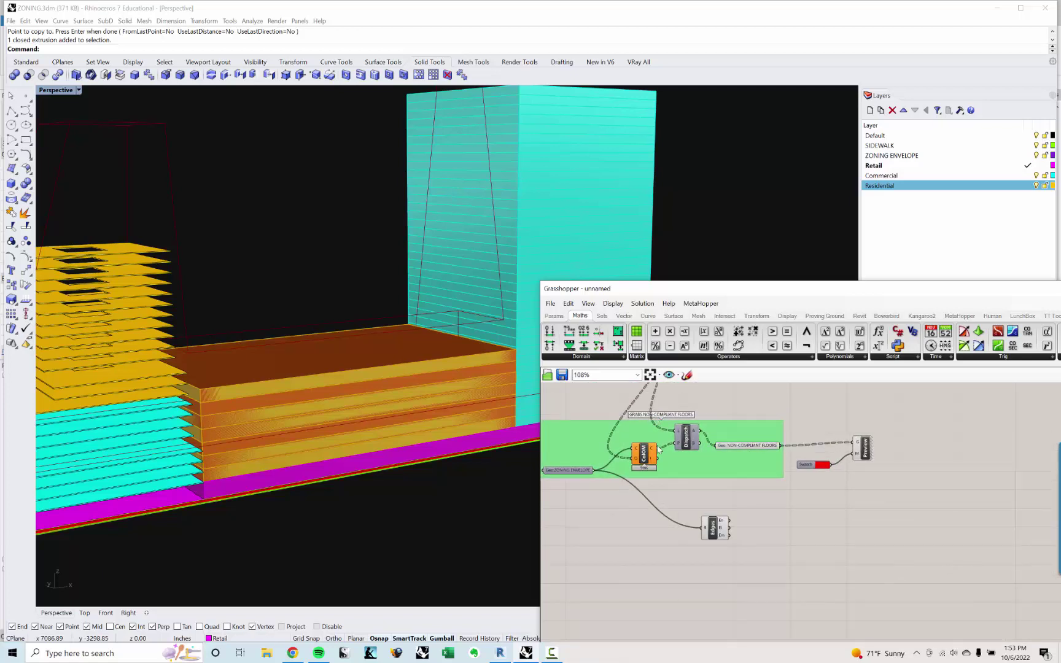
Duplicate the non-compliant floors group with its swatch, preview and Edges components, and place the copy beside the Residential pipeline.
right_drag(658, 447, 681, 475)
scroll(601, 448, down, 1)
scroll(601, 450, down, 1)
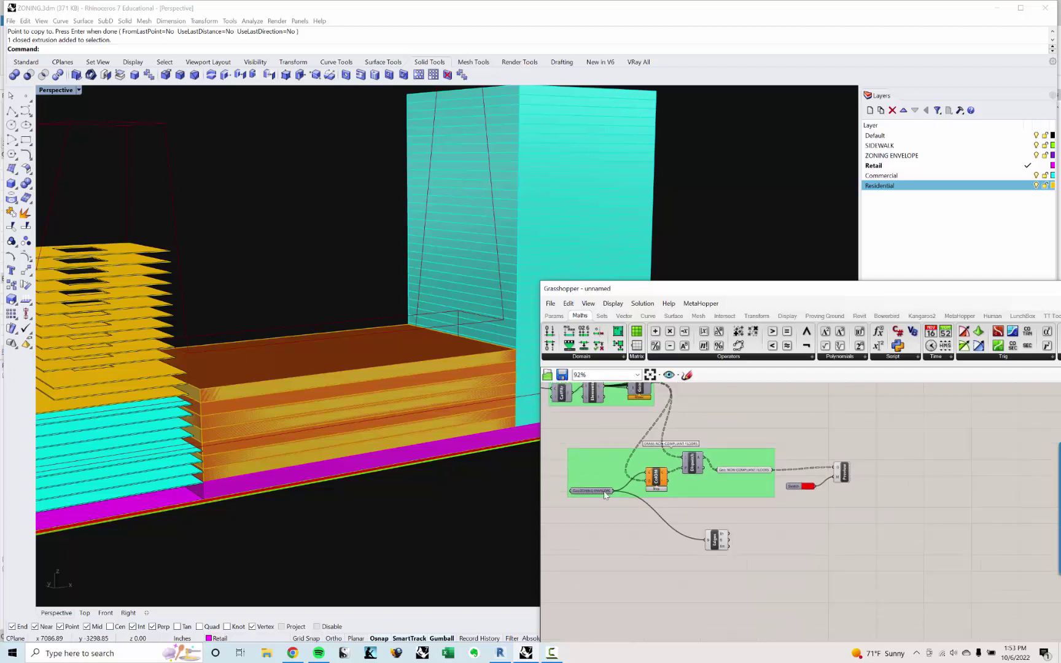
scroll(604, 490, down, 1)
drag(550, 425, 878, 561)
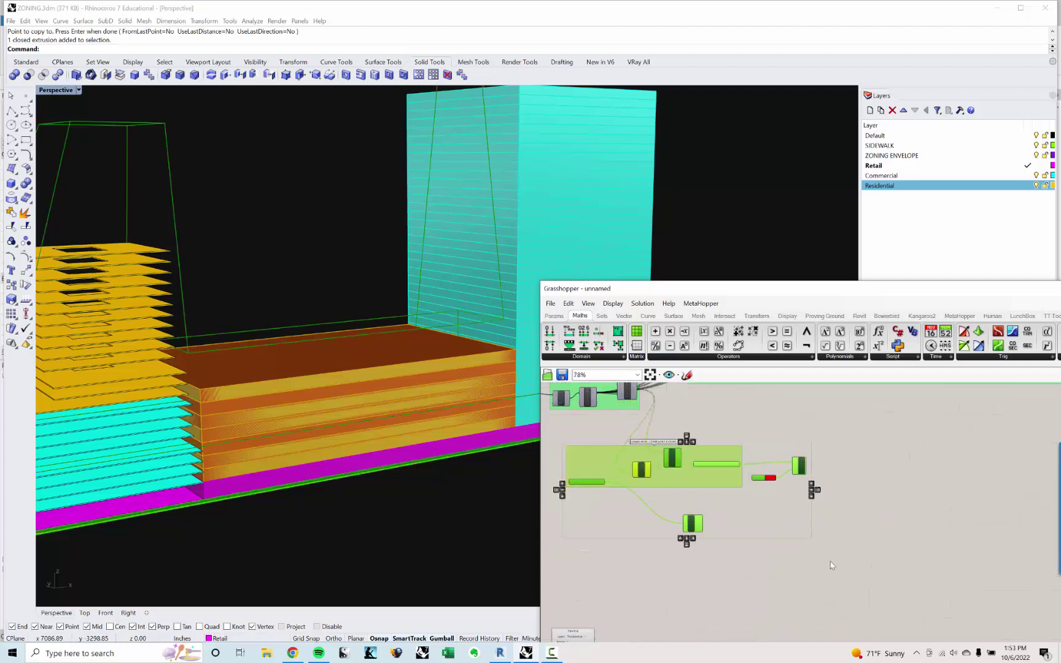
key(ctrl+v)
scroll(793, 504, down, 1)
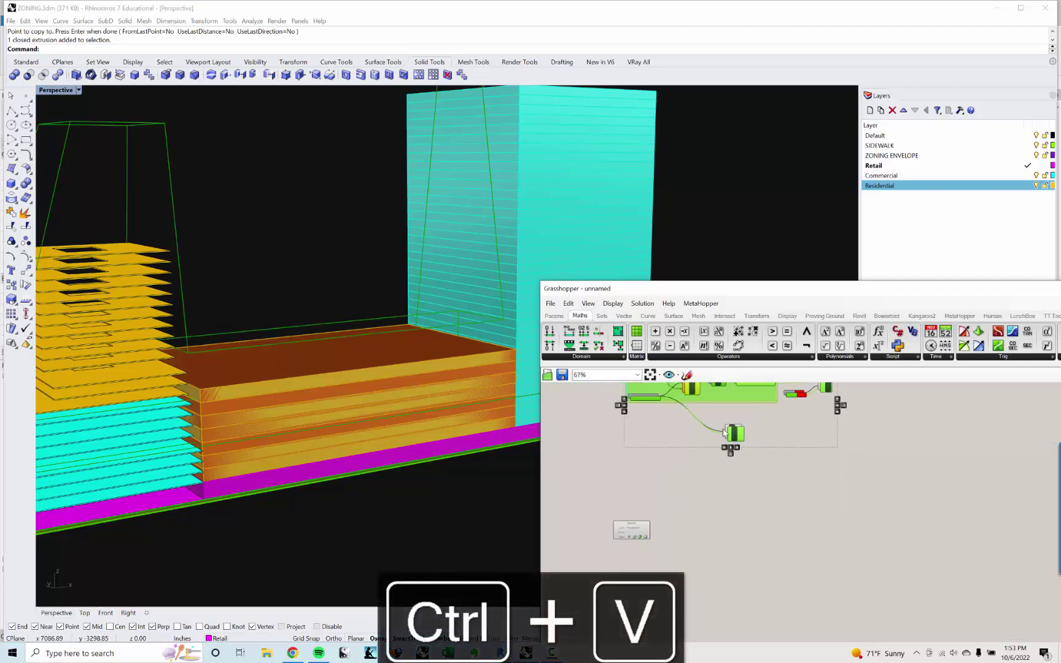
drag(735, 437, 791, 575)
scroll(780, 571, up, 4)
Delete the Edges component from the duplicated definition.
click(737, 553)
right_drag(714, 537, 808, 515)
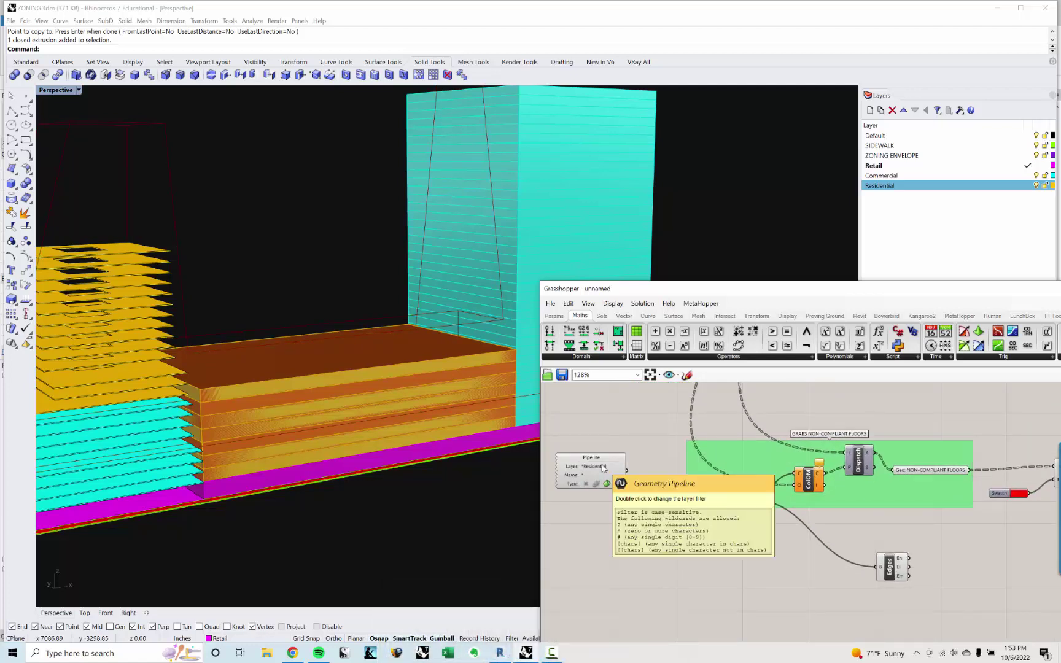
click(896, 566)
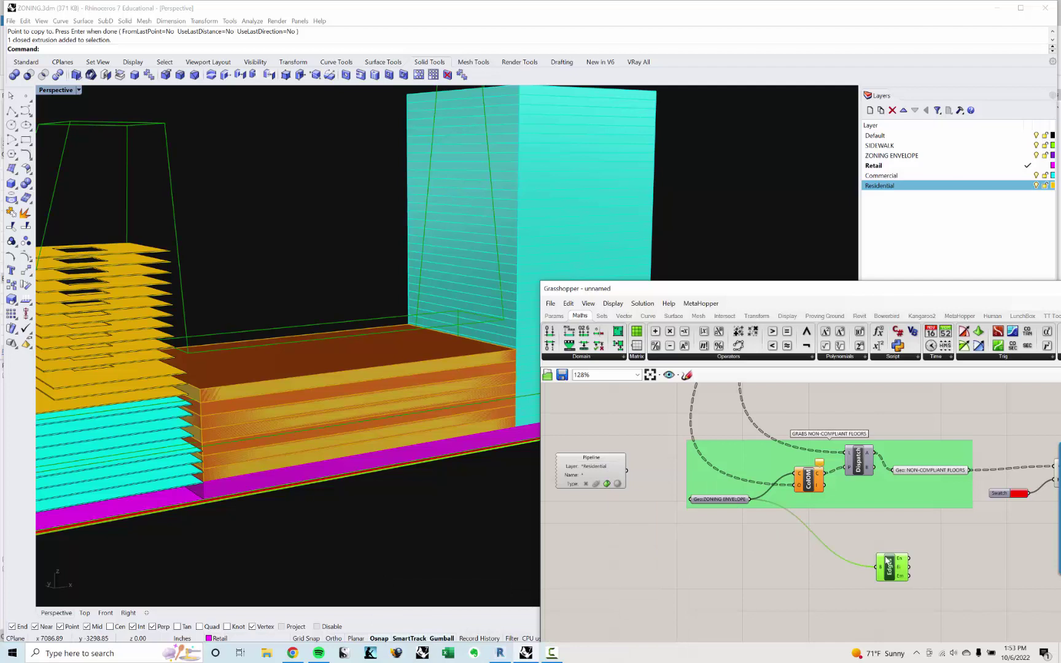
key(Delete)
Wire the original Geo: ZONING ENVELOPE parameter into the C input of the duplicated collision component.
scroll(903, 522, down, 3)
right_drag(902, 523, 845, 592)
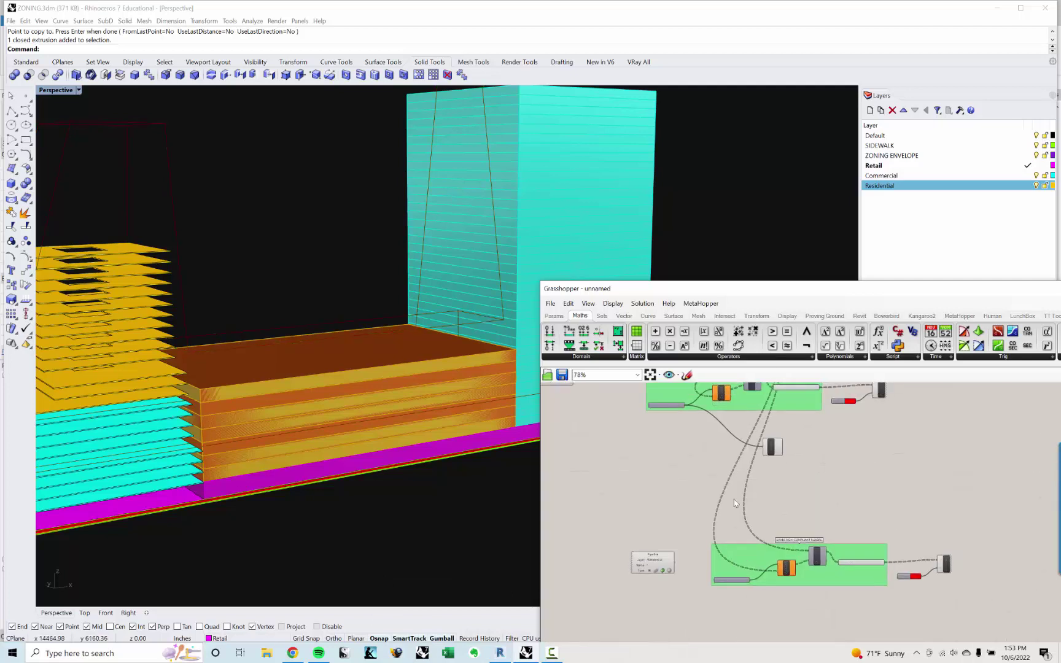
scroll(688, 412, up, 2)
right_drag(687, 410, 678, 398)
drag(676, 392, 808, 616)
scroll(792, 594, up, 2)
scroll(876, 556, down, 1)
right_drag(885, 543, 854, 510)
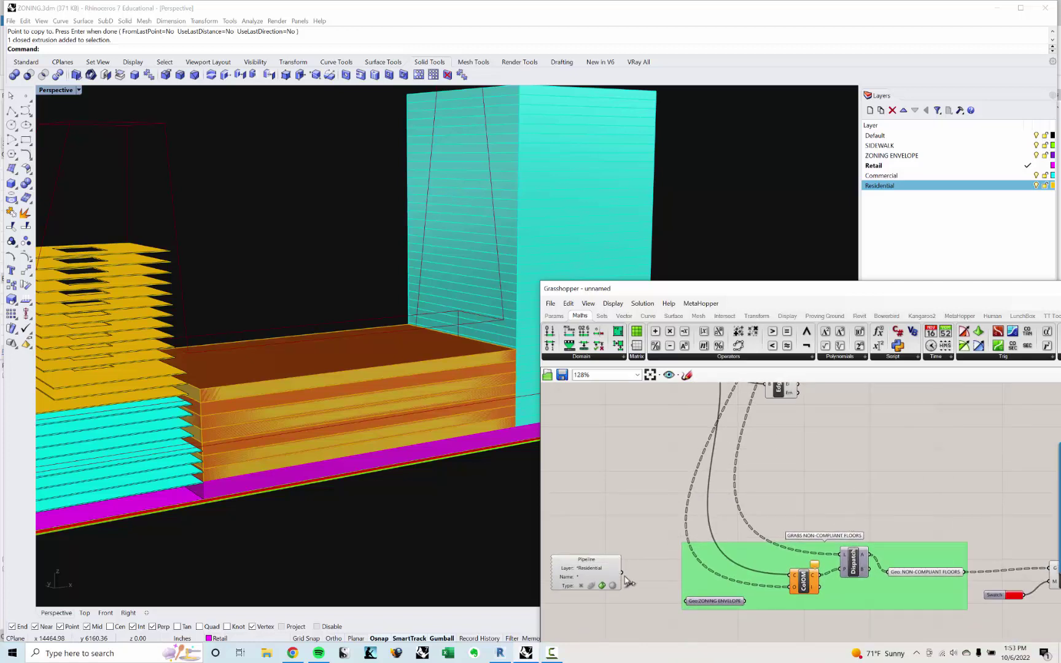
Wire the Residential pipeline into the O input of the duplicated collision component and the L input of its Dispatch component.
drag(622, 572, 775, 580)
drag(625, 574, 792, 587)
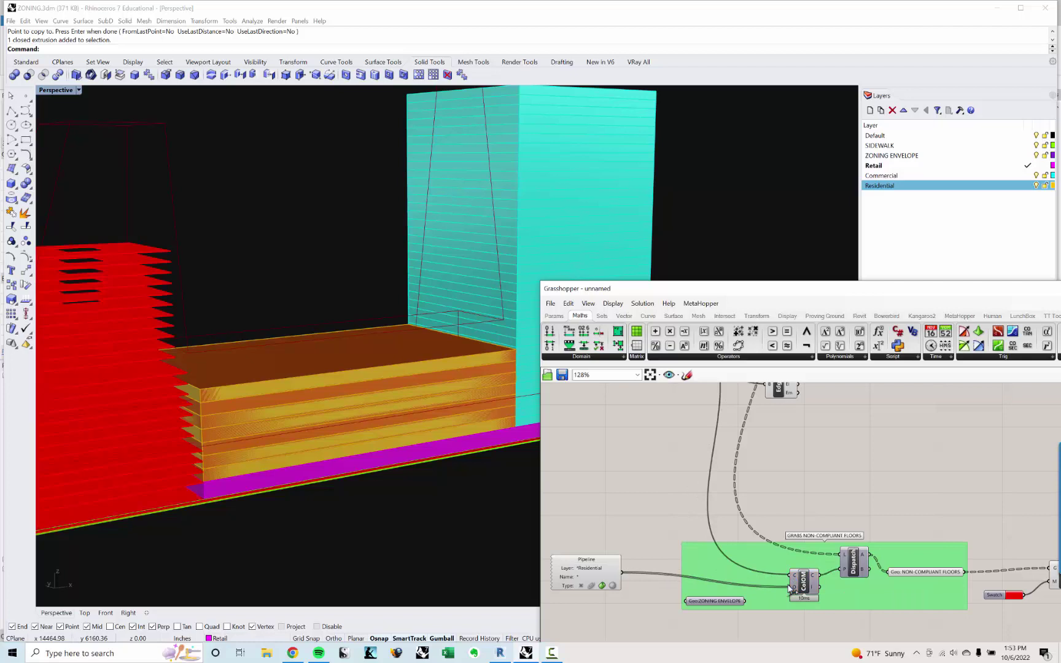
right_drag(843, 575, 768, 540)
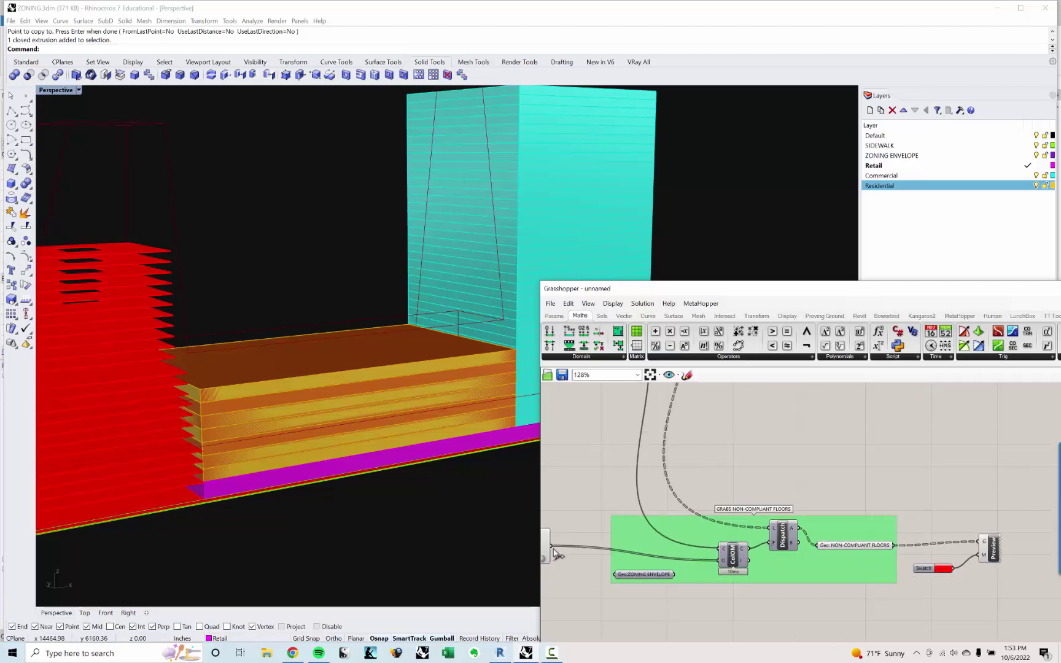
drag(551, 545, 772, 527)
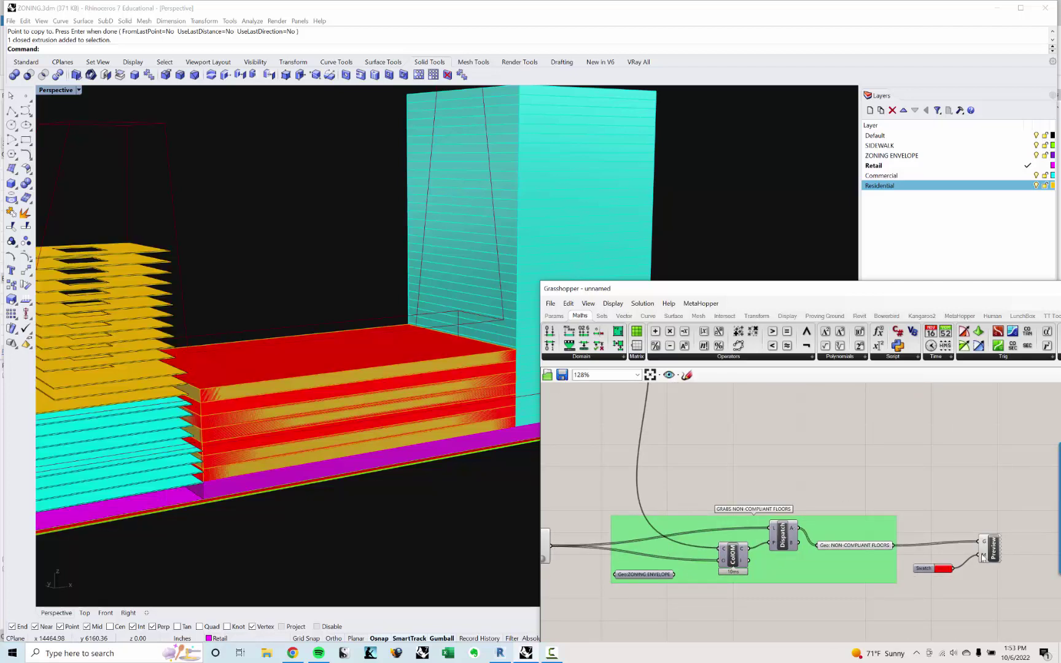
click(988, 551)
click(777, 489)
Try the BW_Grasshopper Visualization display mode in the perspective viewport to examine the residential floors and their preview colour.
right_drag(325, 396, 418, 435)
scroll(370, 479, up, 5)
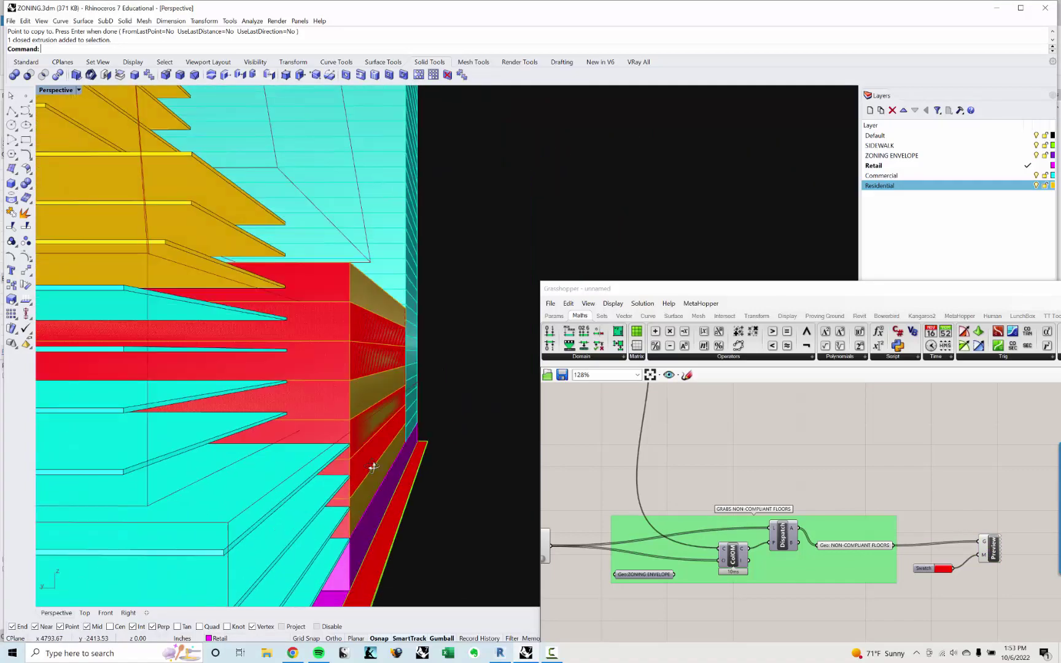
scroll(394, 405, down, 5)
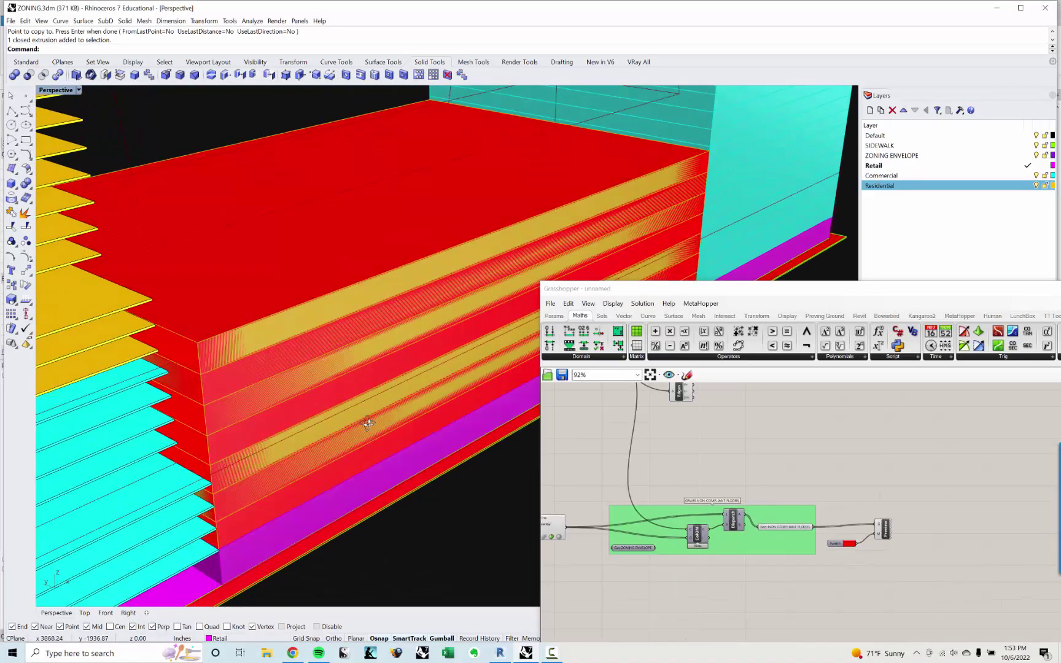
click(80, 91)
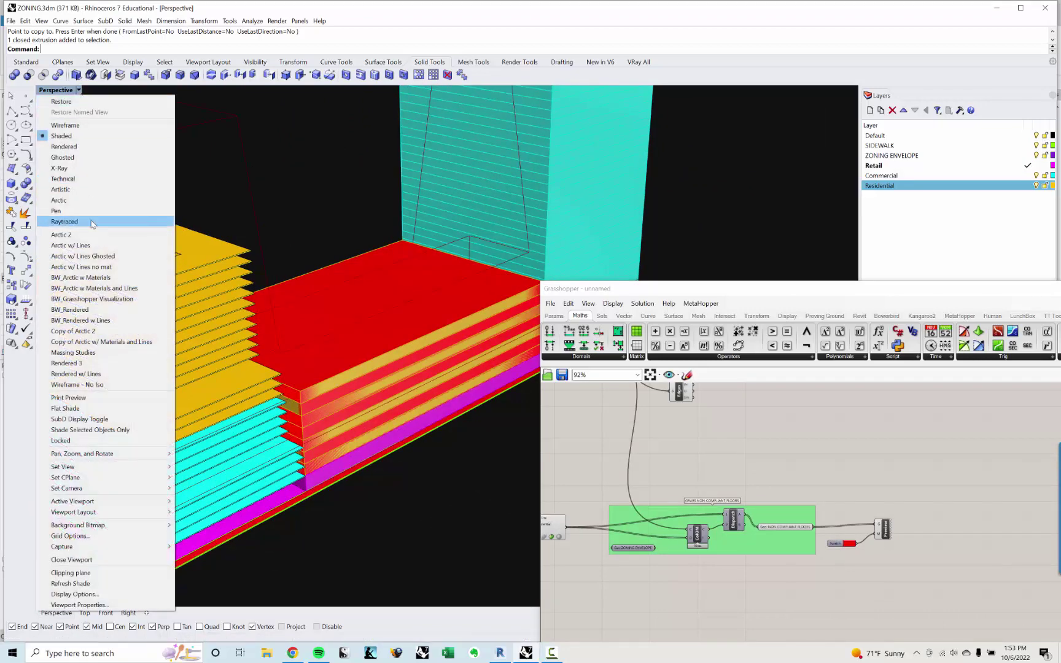
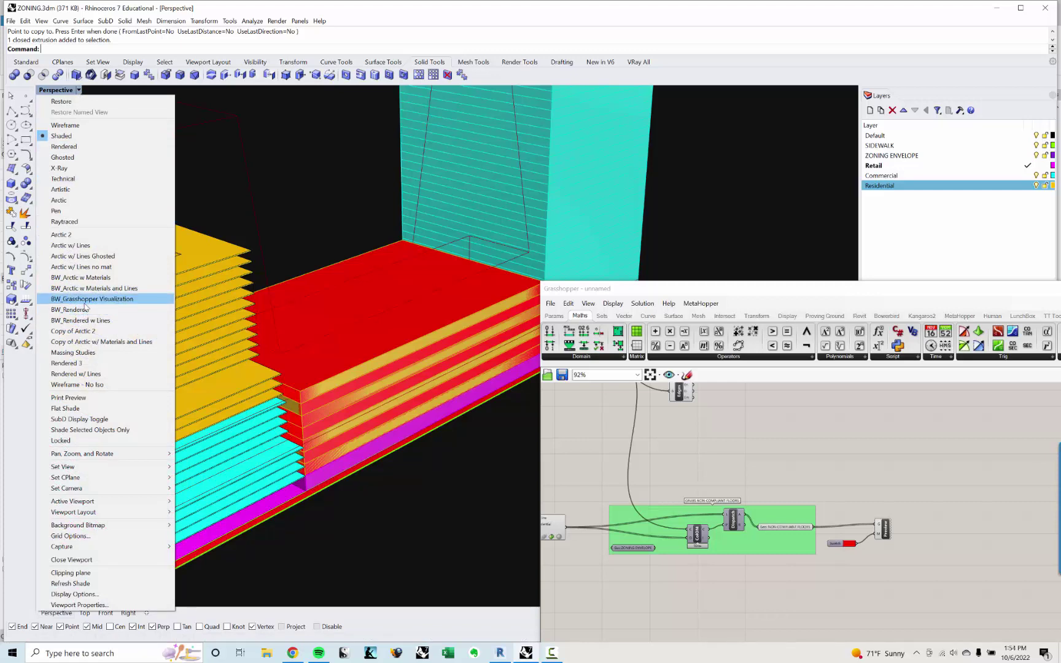
click(85, 301)
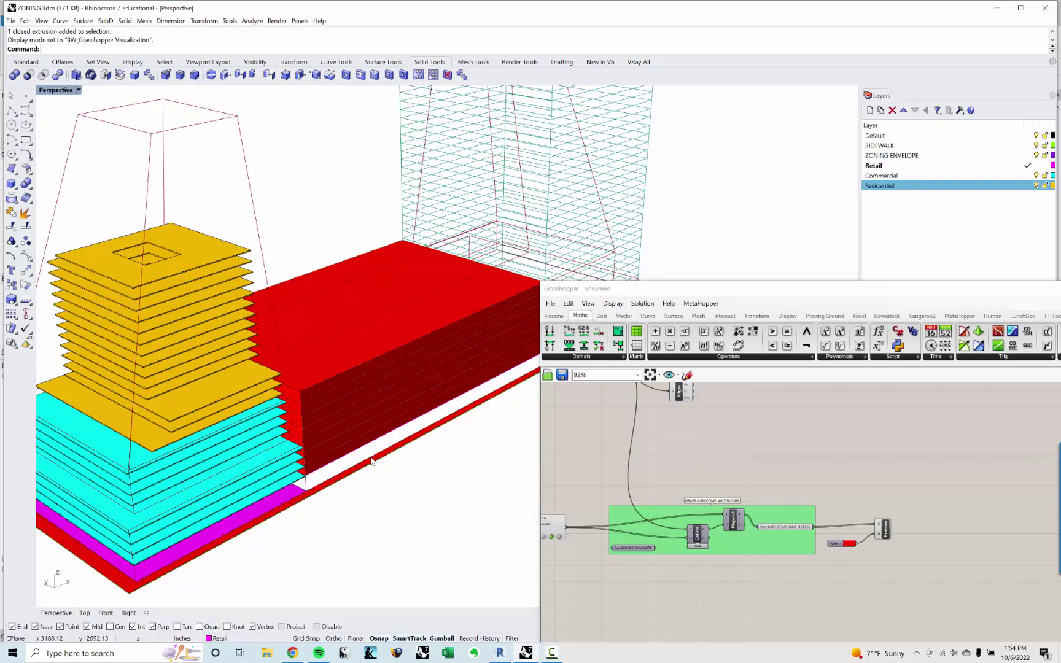
right_drag(398, 442, 480, 324)
mouse_move(388, 324)
right_down()
mouse_move(355, 408)
mouse_move(317, 356)
mouse_move(360, 403)
mouse_move(382, 330)
right_up()
scroll(279, 409, up, 6)
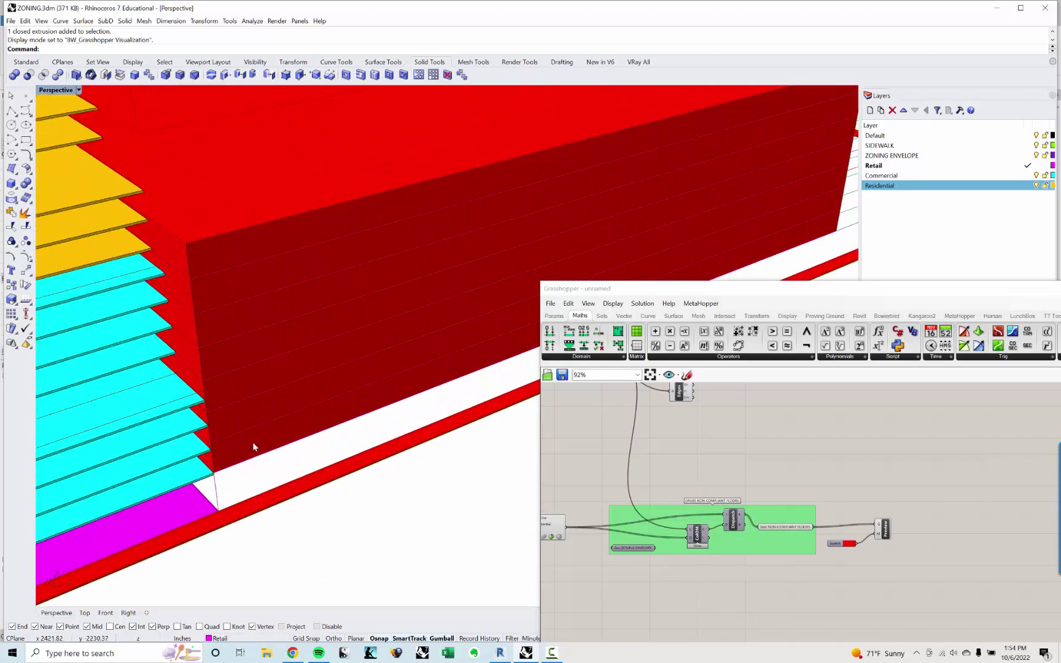
click(218, 460)
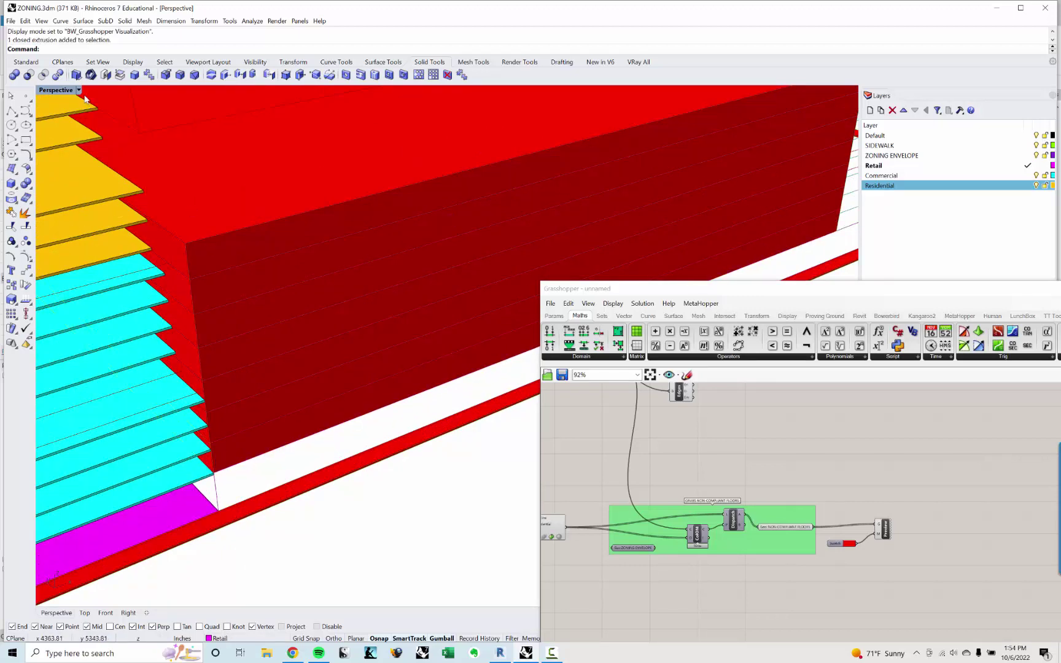
Return the perspective viewport to Shaded display and move the long street-side faces of the residential floors by 1 along the Y axis.
click(78, 91)
click(61, 134)
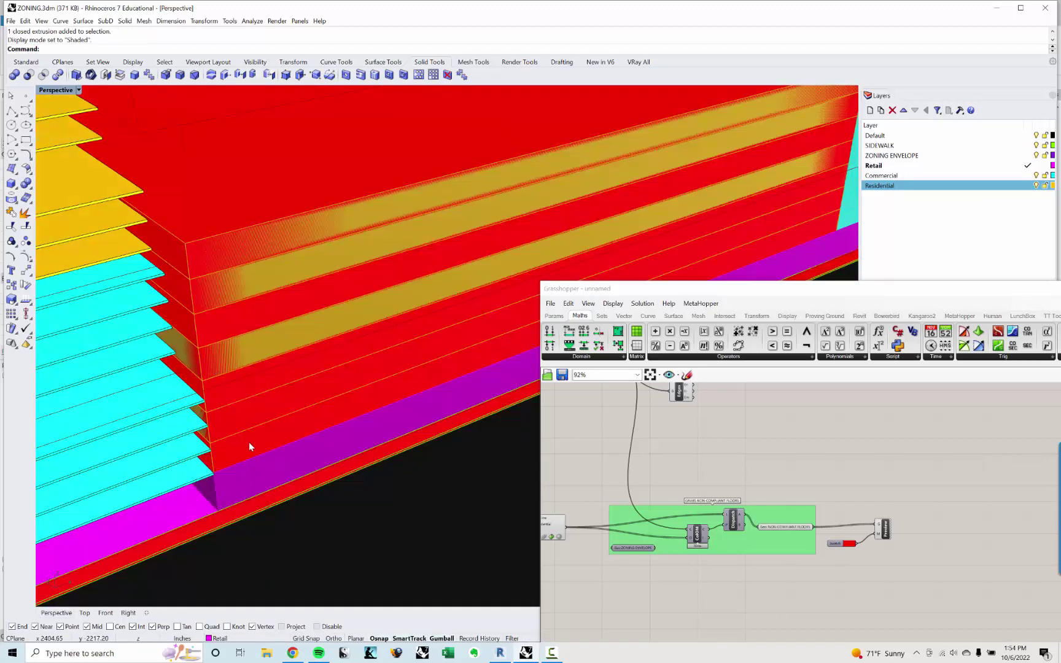
click(249, 442)
click(237, 377)
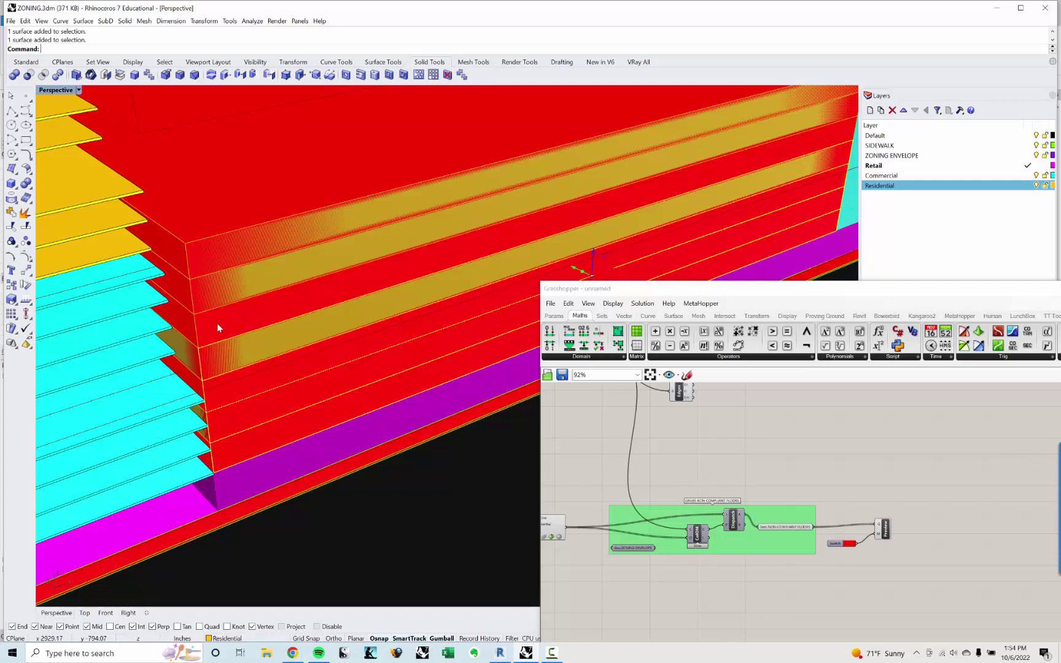
scroll(335, 262, down, 3)
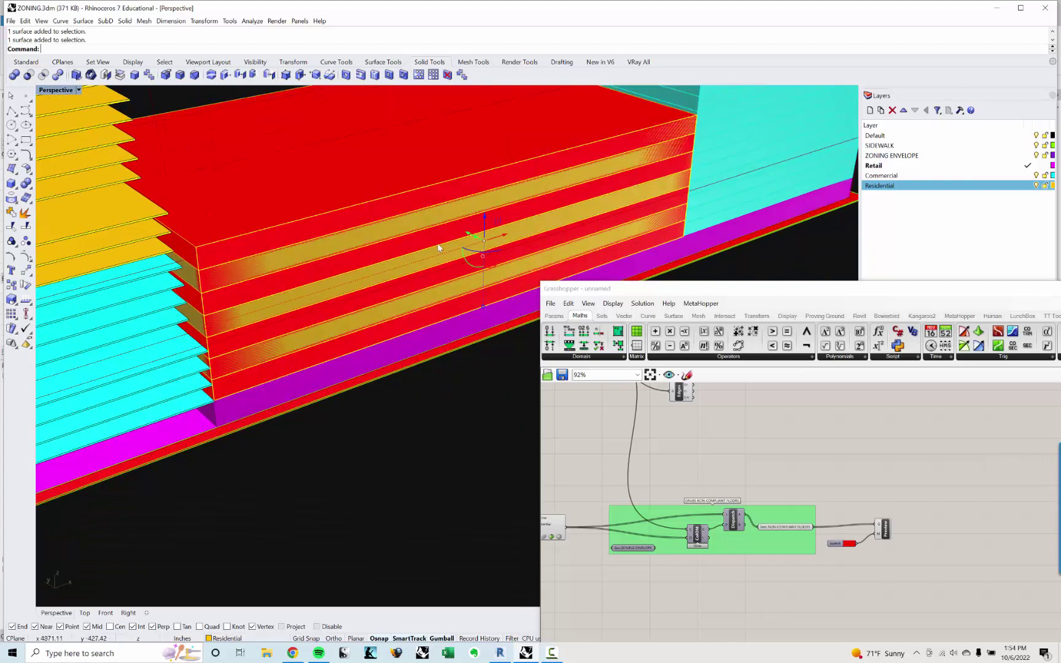
click(467, 235)
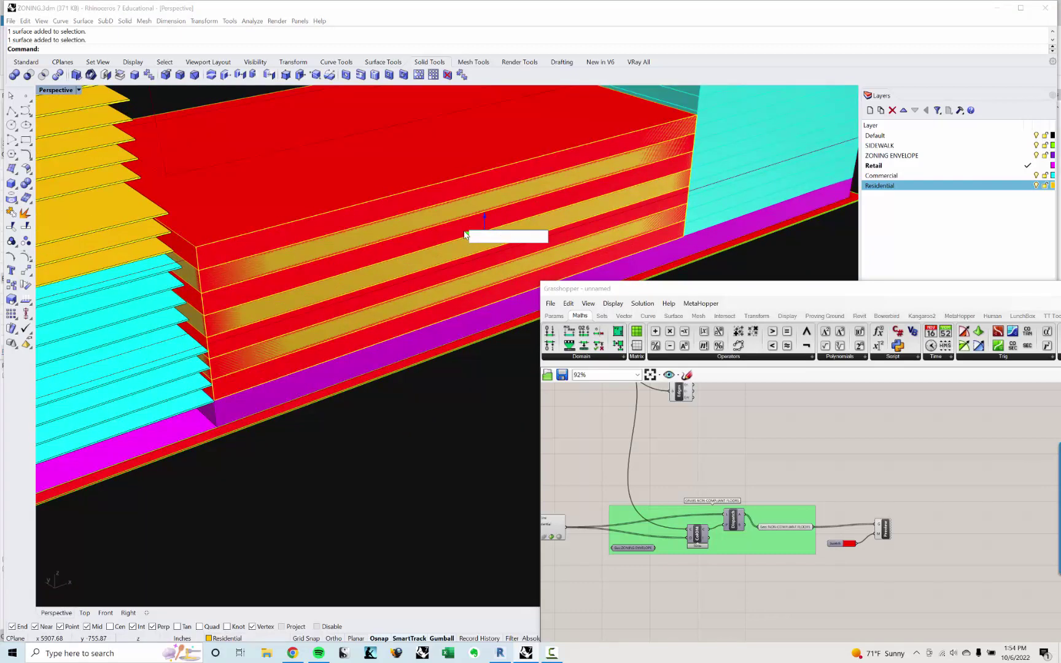
text(1)
key(Return)
key(Escape)
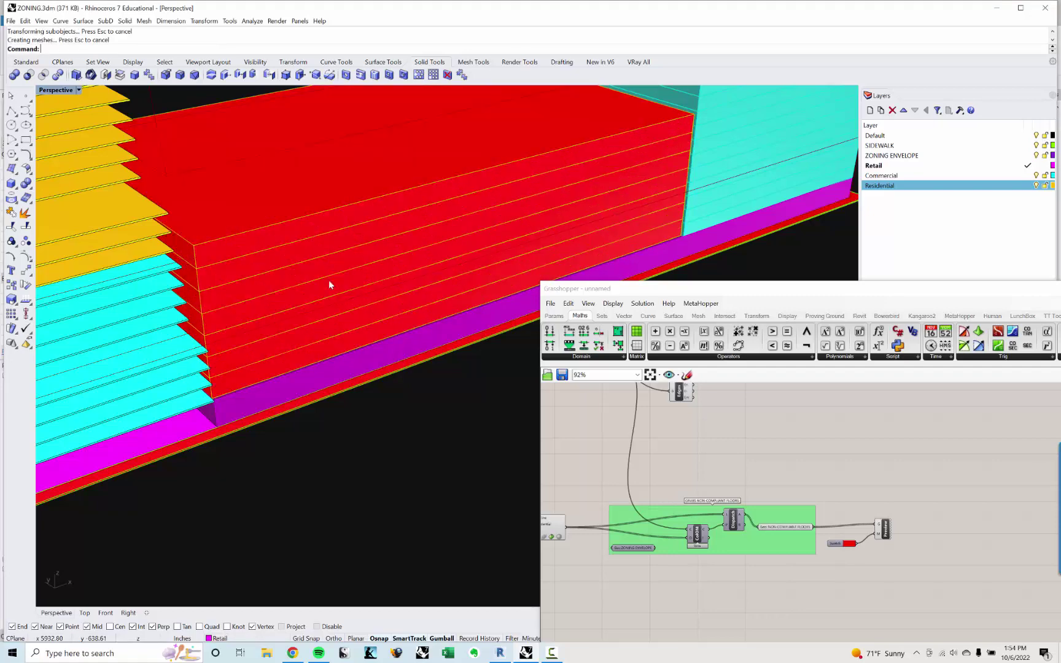
Move the faces on the opposite long side of the residential floors along the Y axis, leaving nothing selected at the end.
right_drag(329, 280, 240, 297)
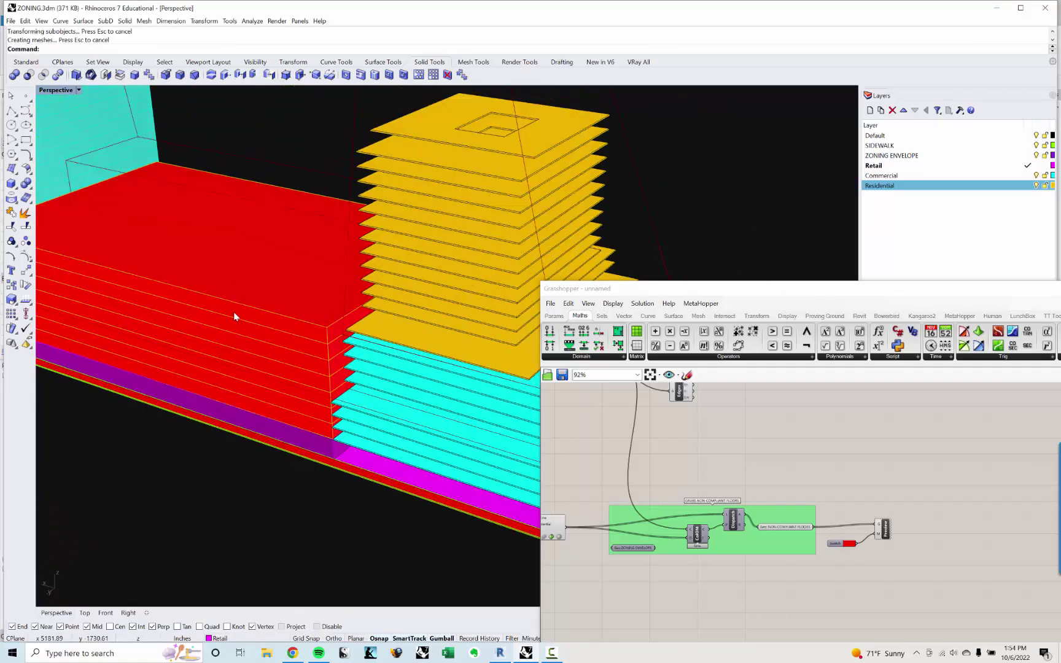
ctrl+shift+click(233, 312)
ctrl+shift+click(232, 336)
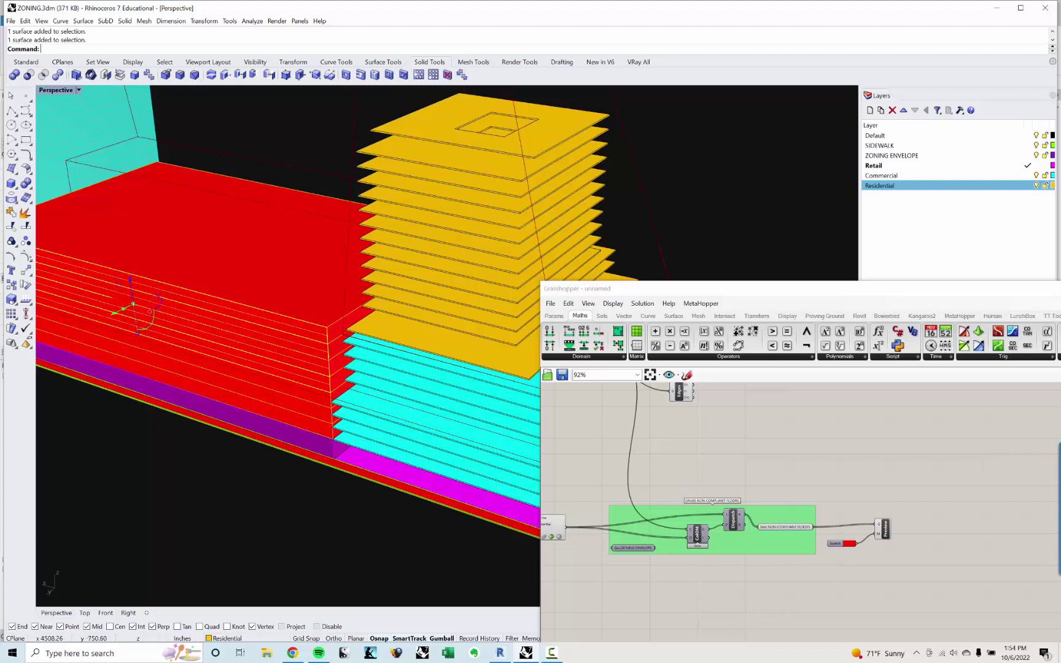
ctrl+shift+click(219, 368)
ctrl+shift+click(219, 399)
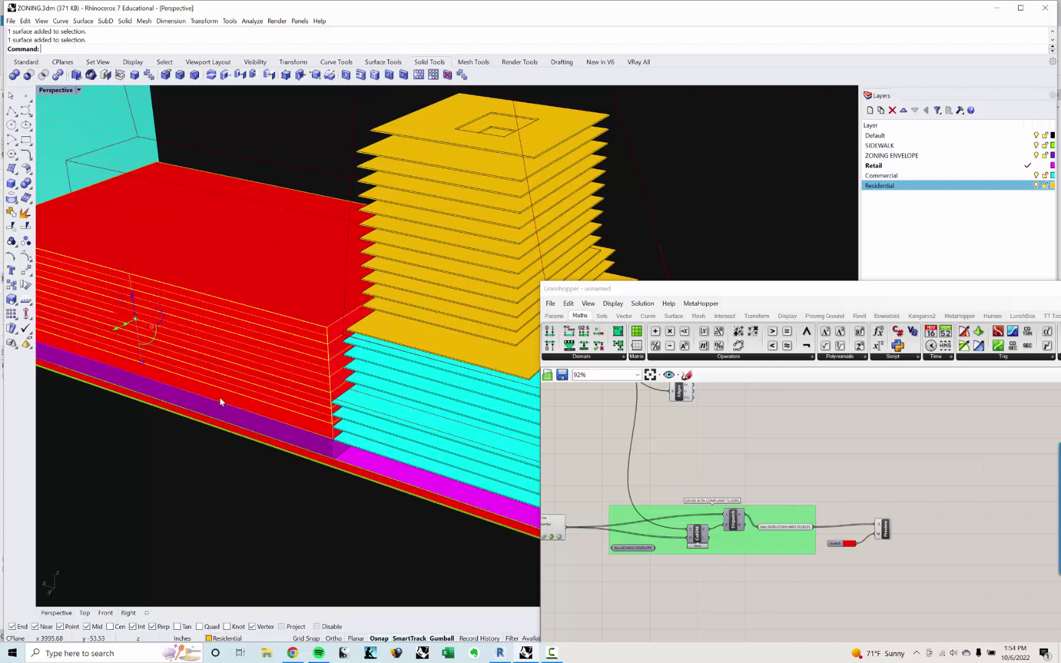
click(116, 337)
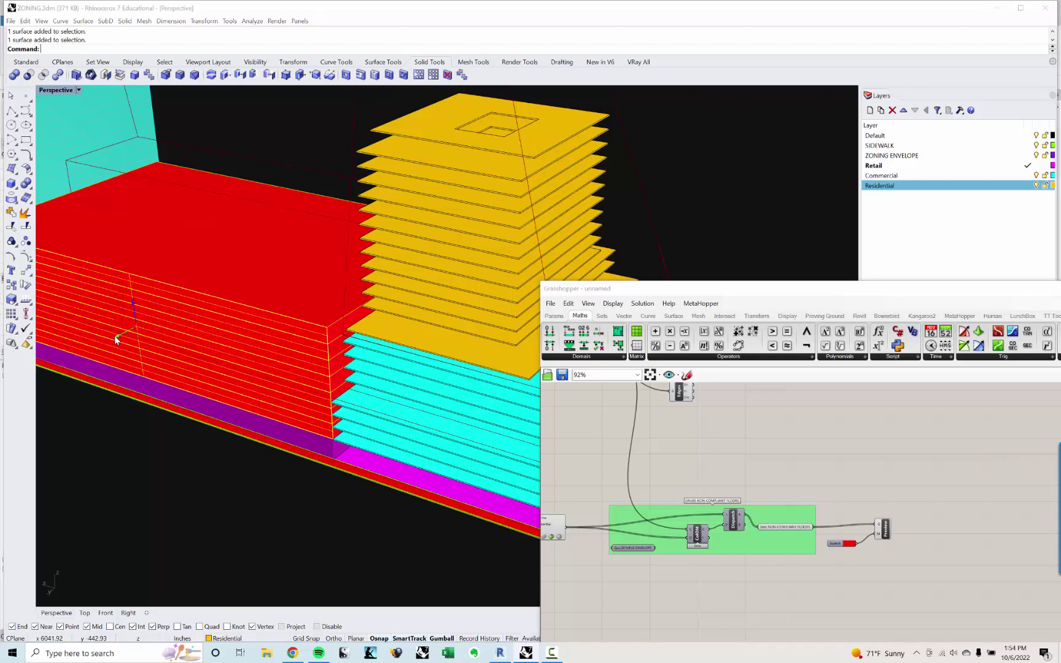
key(Return)
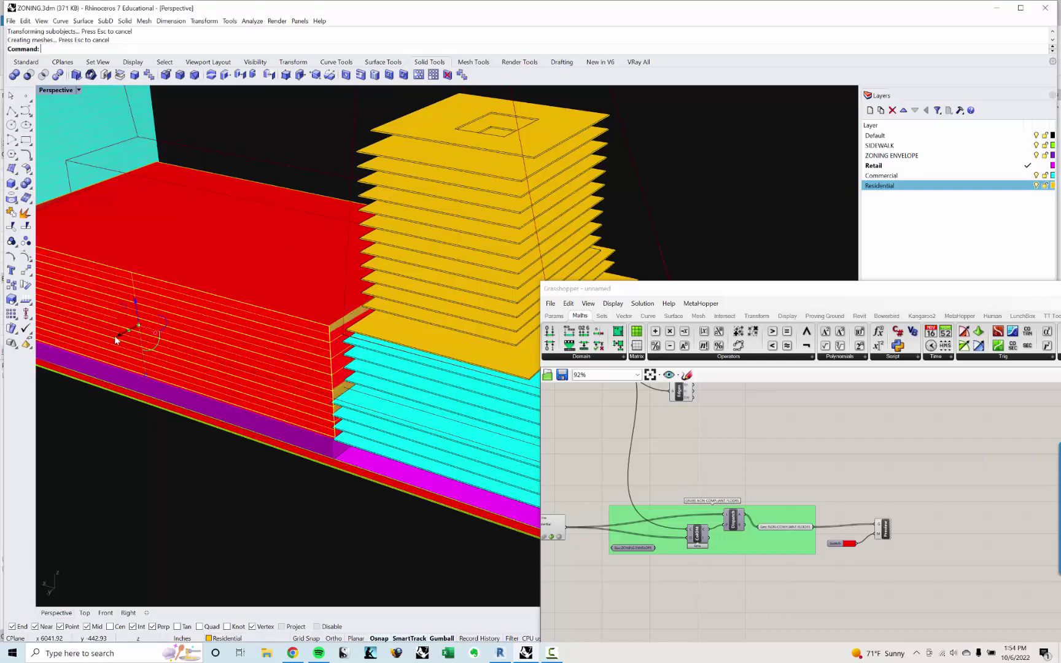
right_drag(220, 408, 260, 320)
click(247, 331)
key(Escape)
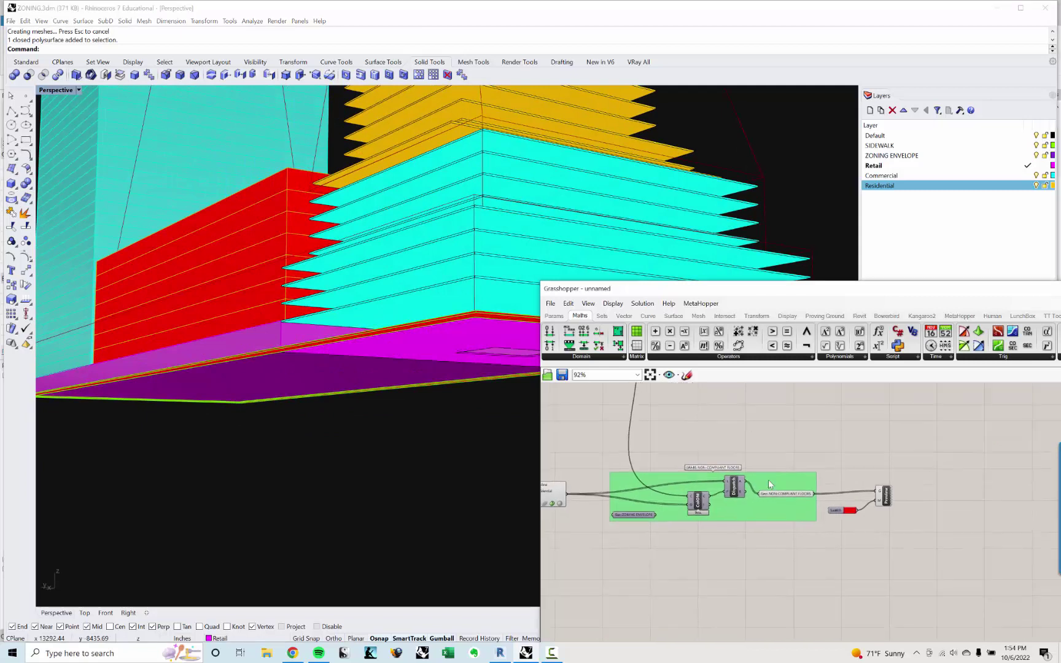
Move the Residential pipeline component closer to the duplicated green non-compliant floors group.
scroll(768, 480, up, 1)
right_drag(768, 480, 685, 489)
drag(607, 493, 634, 495)
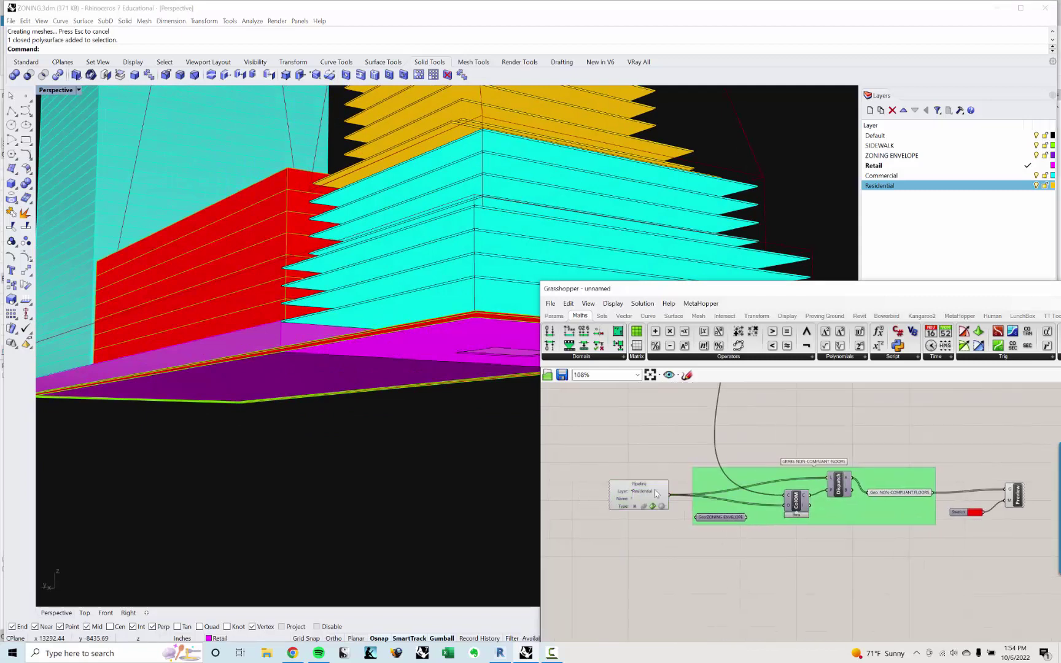
Inspect the Collision output and Collider input data of the duplicated collision component for the residential check.
right_drag(823, 480, 727, 550)
scroll(762, 489, down, 2)
scroll(697, 585, up, 3)
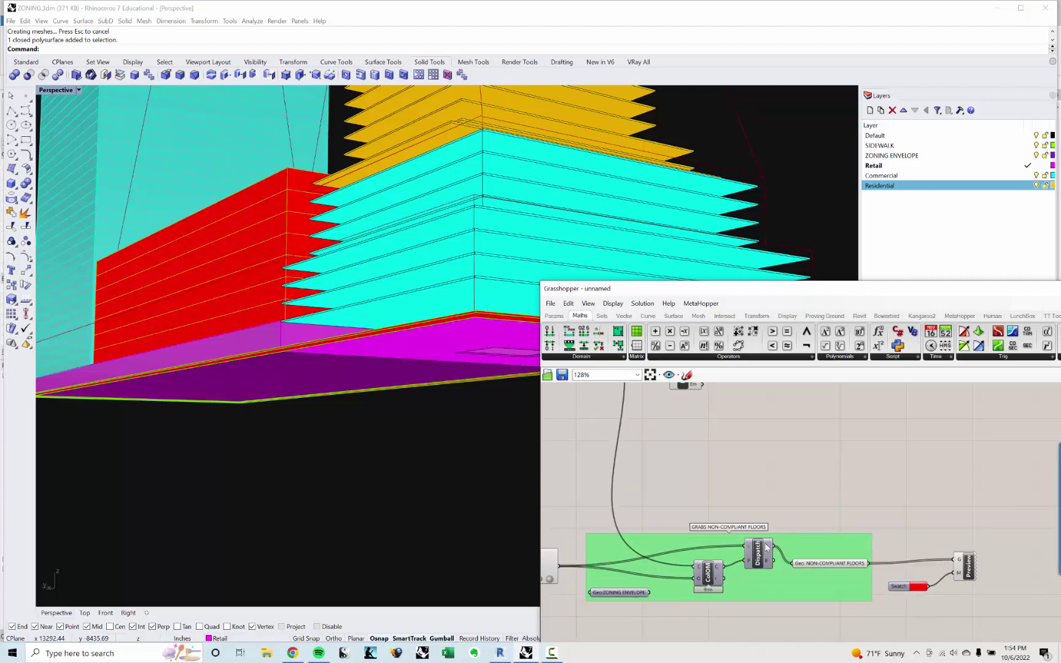
right_drag(769, 564, 770, 501)
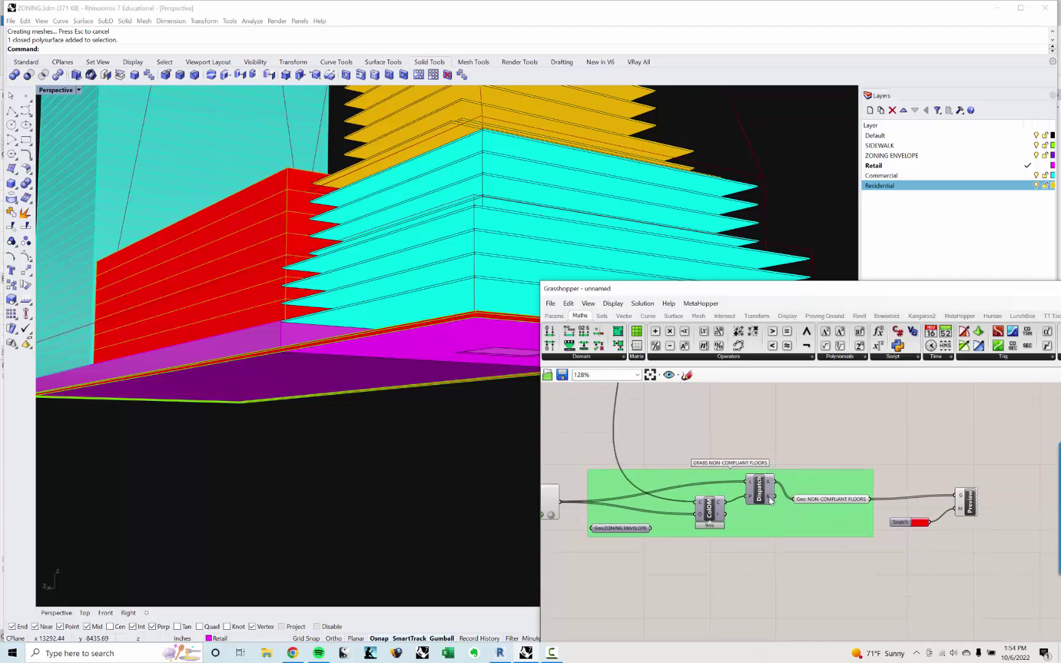
mouse_move(720, 508)
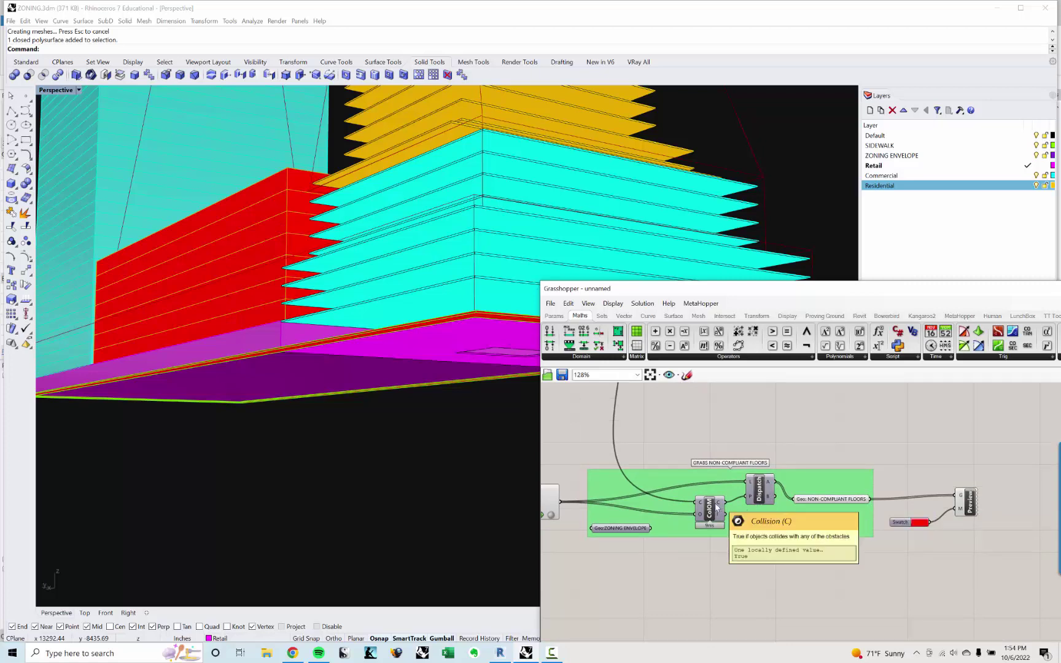
right_drag(673, 506, 715, 505)
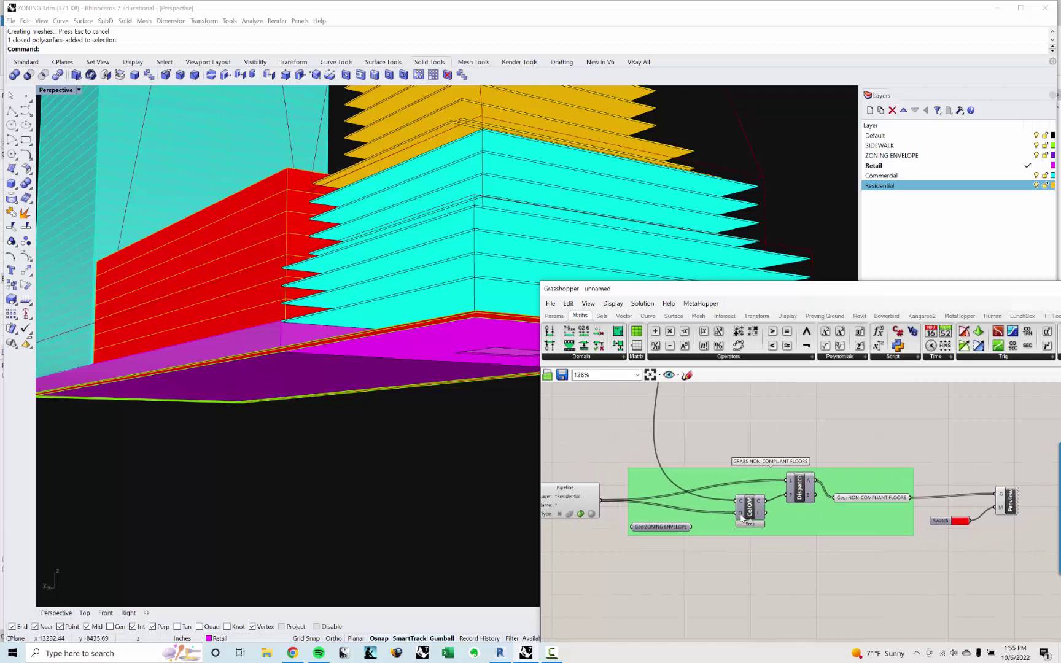
mouse_move(742, 505)
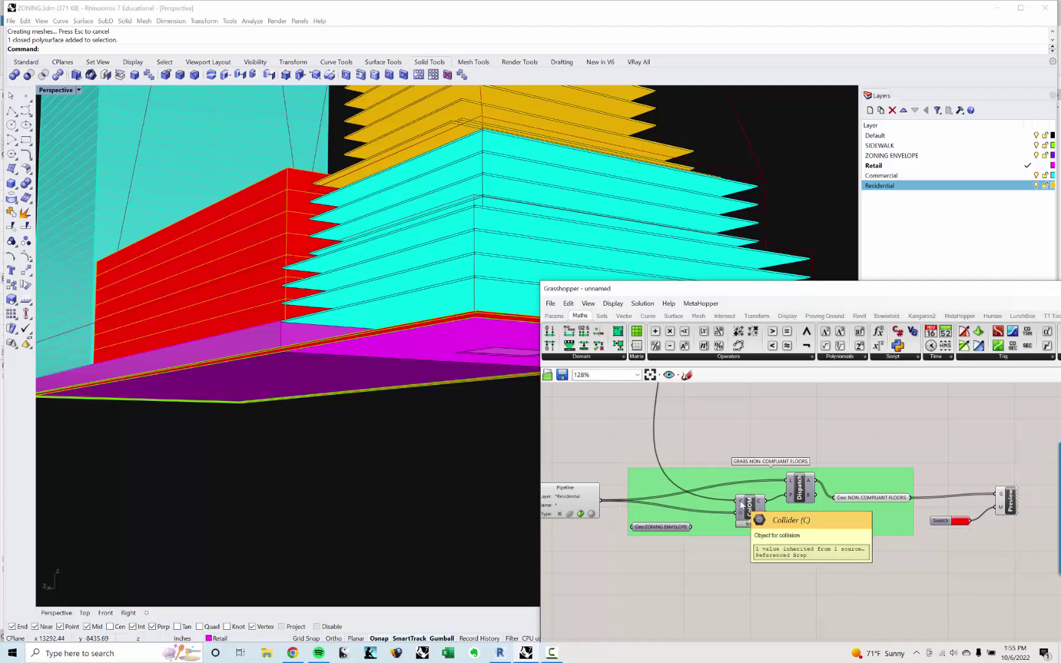
Compare the collision and Dispatch wiring of the original definition with the duplicate, checking the list data entering the duplicate's Dispatch.
right_drag(725, 429, 717, 540)
scroll(720, 502, down, 4)
scroll(690, 437, up, 4)
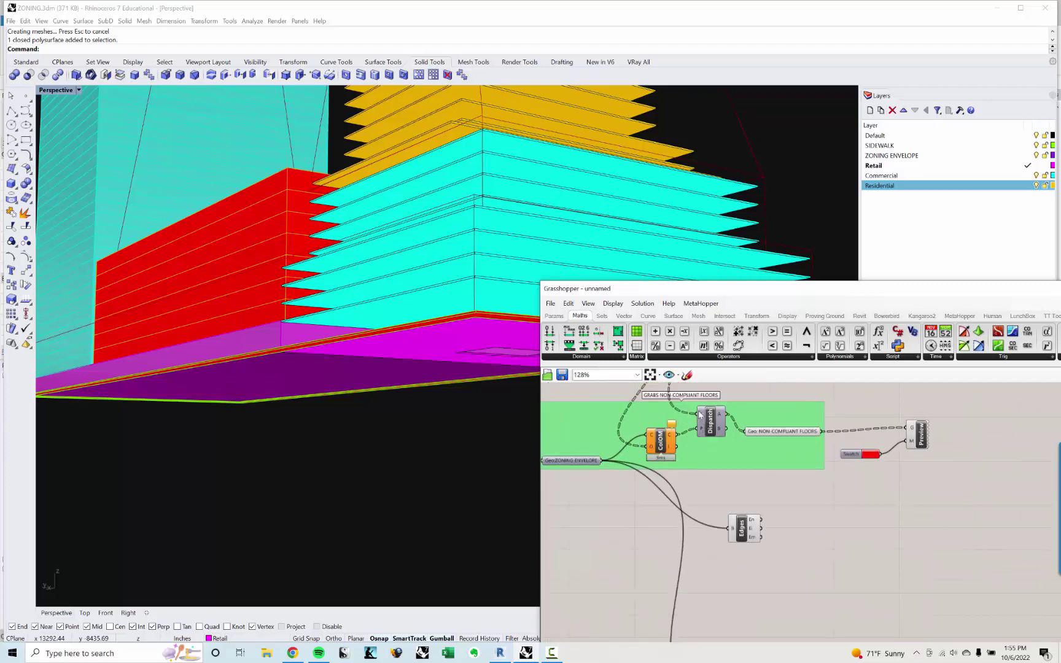
mouse_move(661, 450)
mouse_move(702, 417)
scroll(702, 417, down, 4)
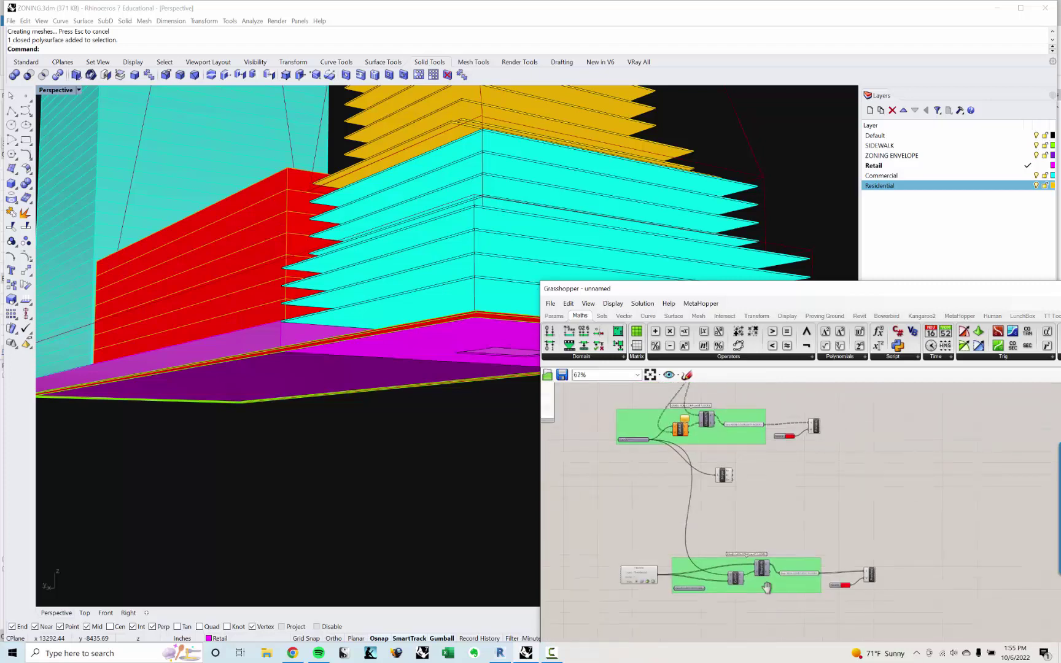
right_drag(767, 604, 763, 528)
scroll(756, 500, up, 3)
mouse_move(750, 480)
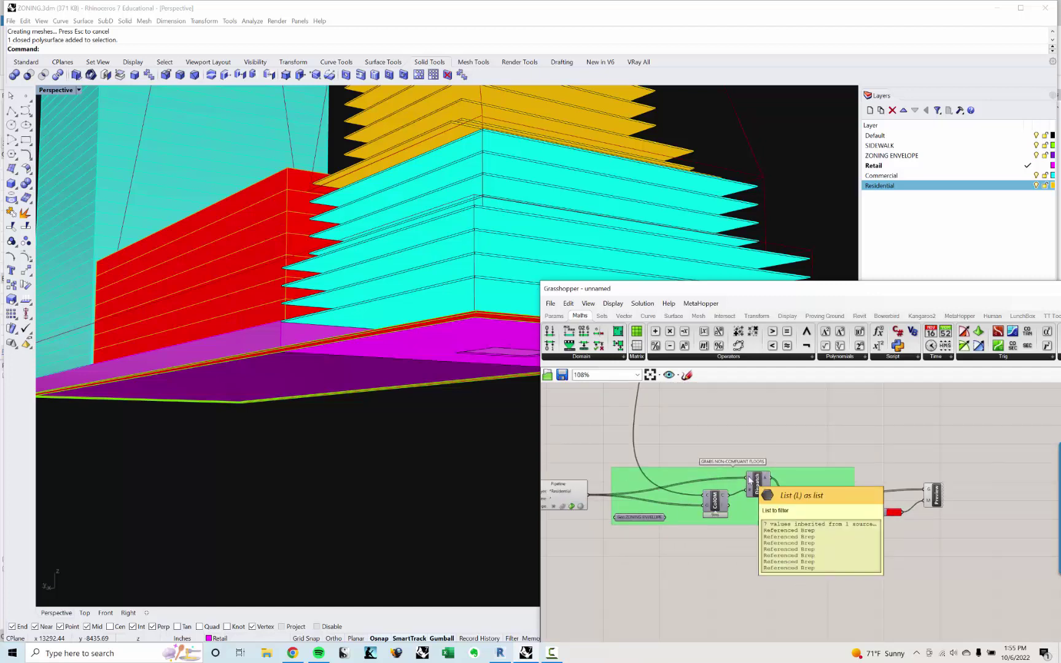
Insert a Graft Tree component after the Residential pipeline and feed its output into the collision component and the Dispatch list input.
right_click(580, 493)
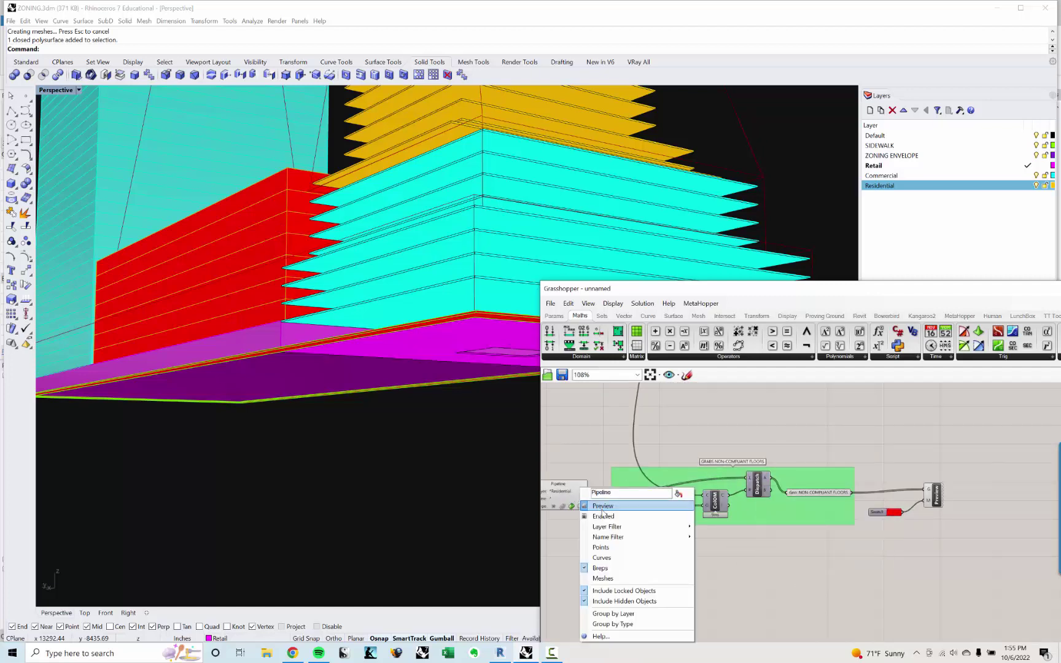
double_click(607, 470)
text(graft)
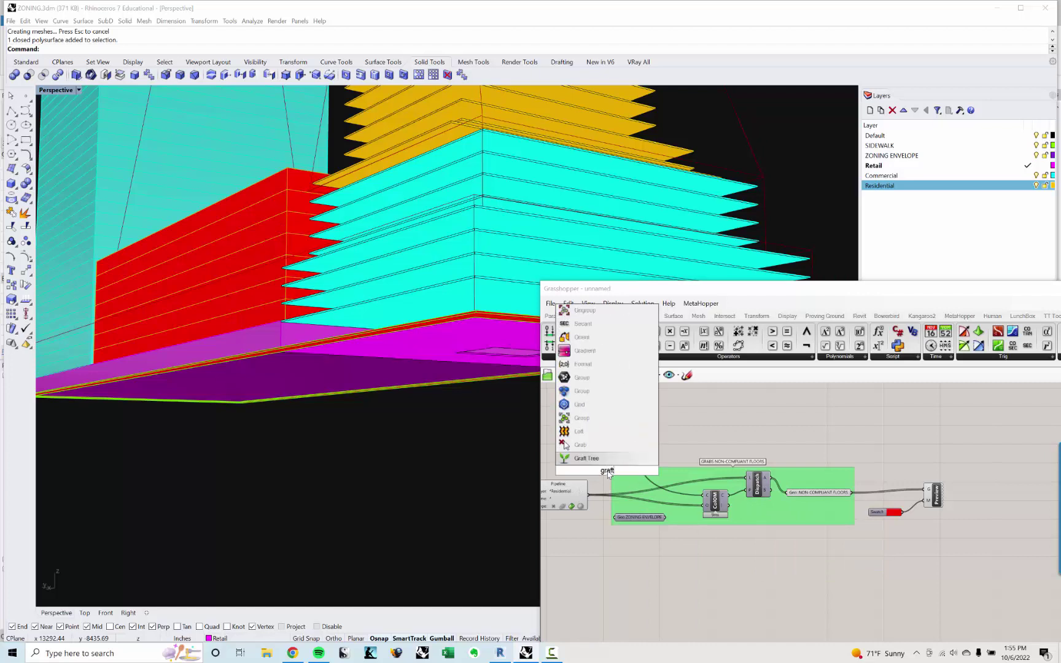
key(Return)
right_drag(619, 472, 663, 457)
drag(635, 482, 757, 488)
drag(678, 459, 802, 465)
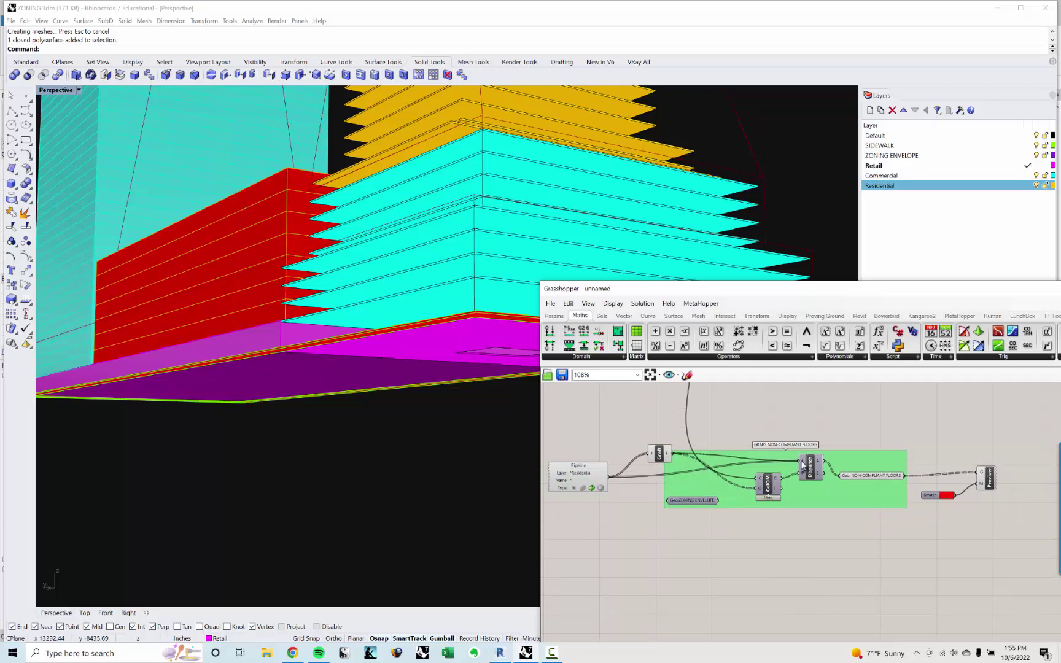
Turn off the preview of the new Graft component.
scroll(303, 324, up, 5)
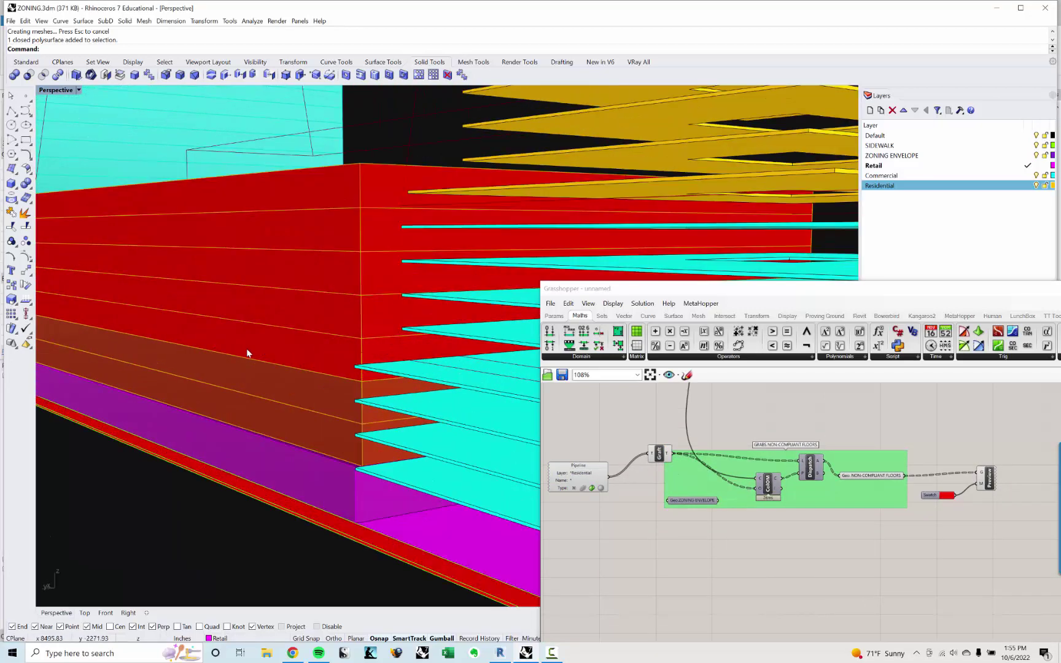
click(283, 389)
right_drag(974, 505, 898, 492)
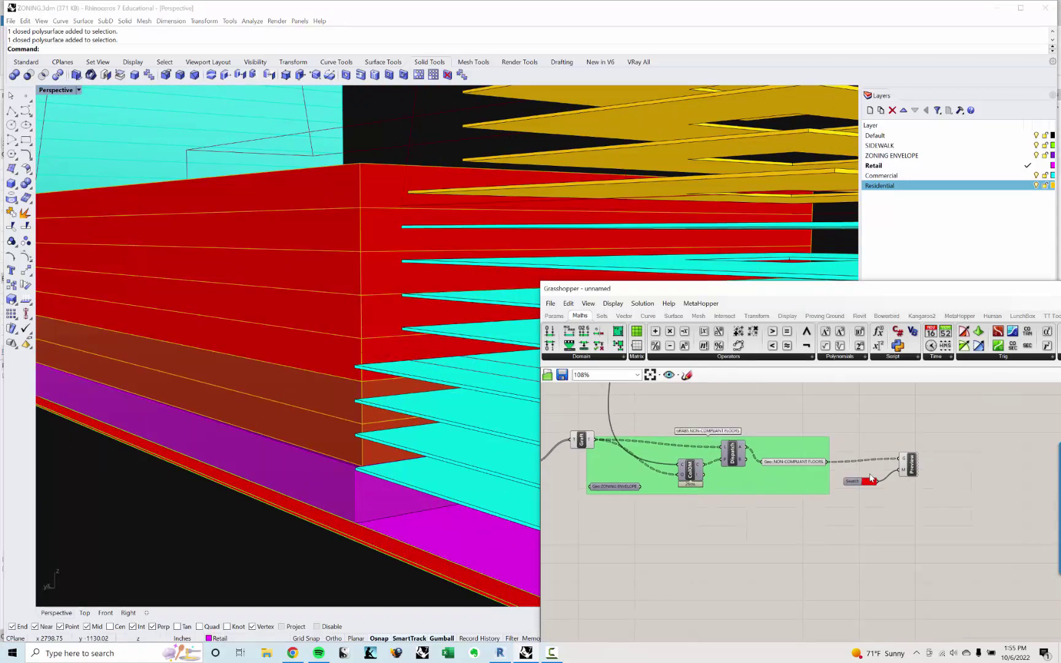
drag(817, 472, 812, 466)
click(798, 460)
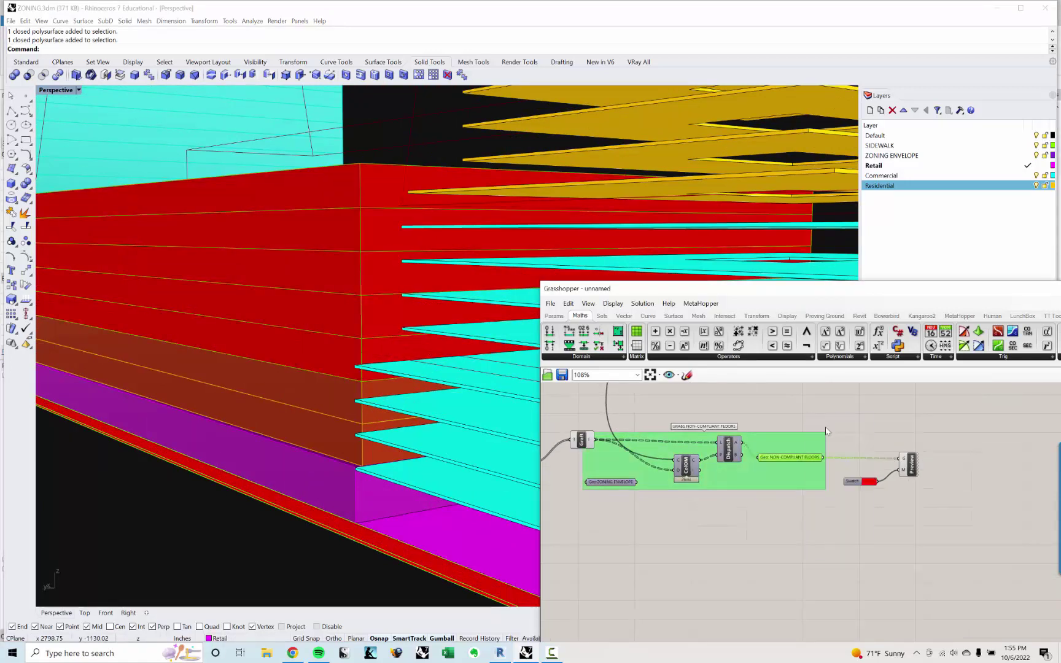
right_drag(812, 418, 827, 414)
click(592, 440)
right_click(613, 411)
click(627, 425)
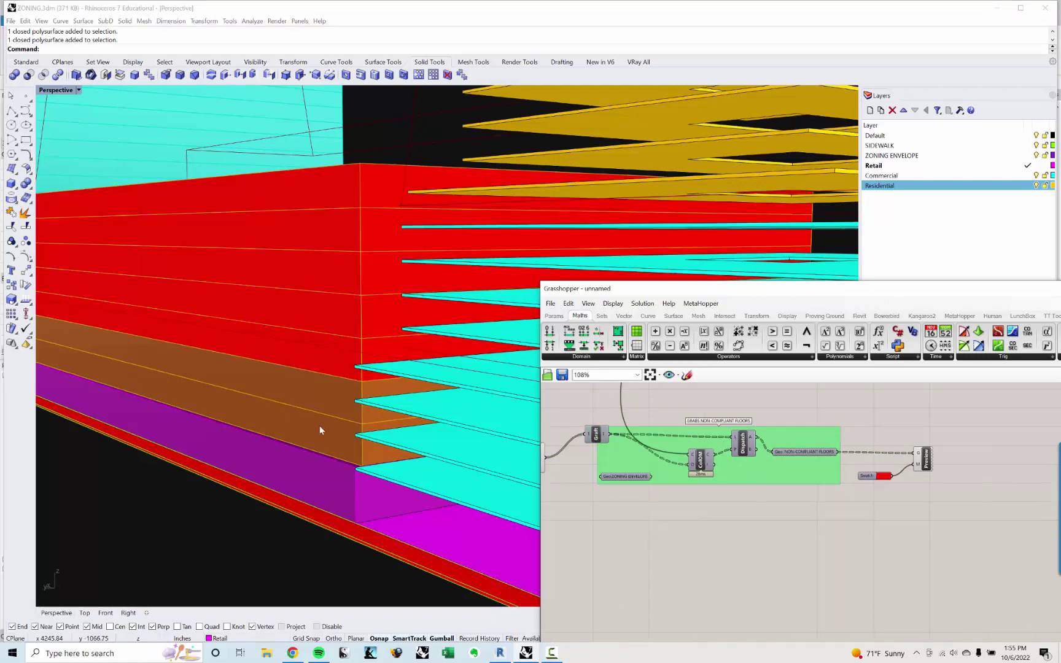
Move the long outer side face of the lowest red residential floor inward by 20 feet.
right_drag(320, 425, 280, 370)
scroll(279, 369, up, 2)
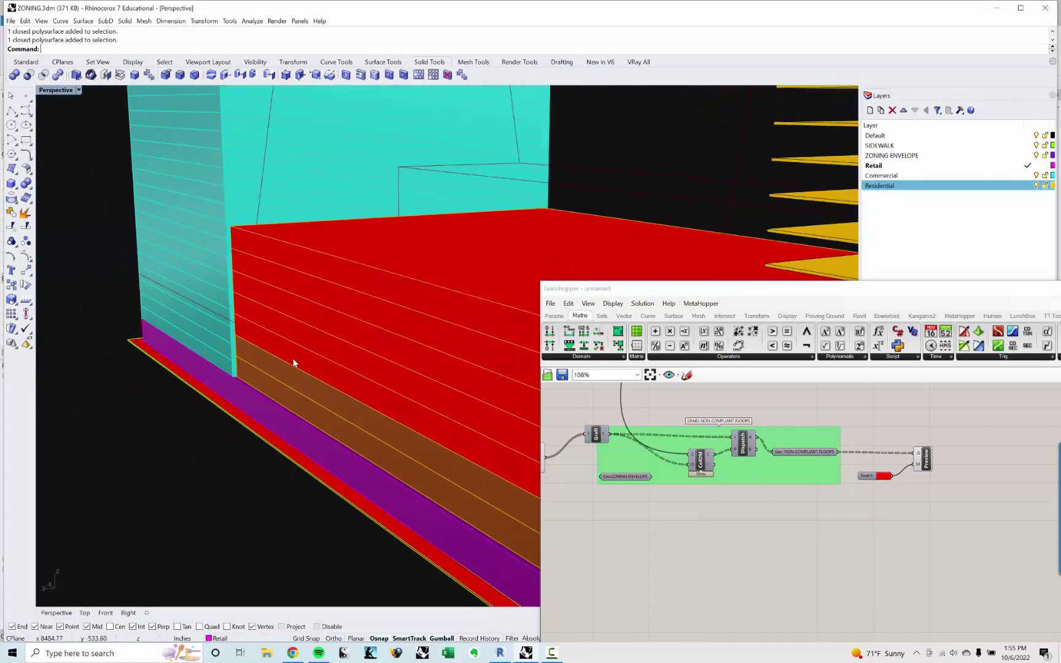
click(294, 356)
click(352, 401)
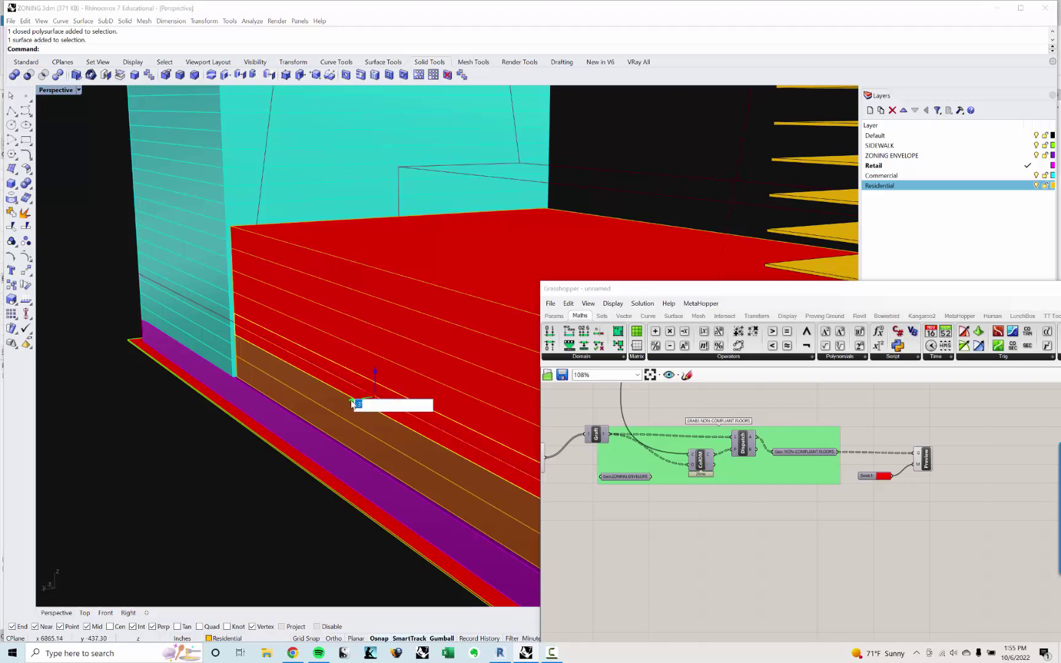
text(20)
key(Return)
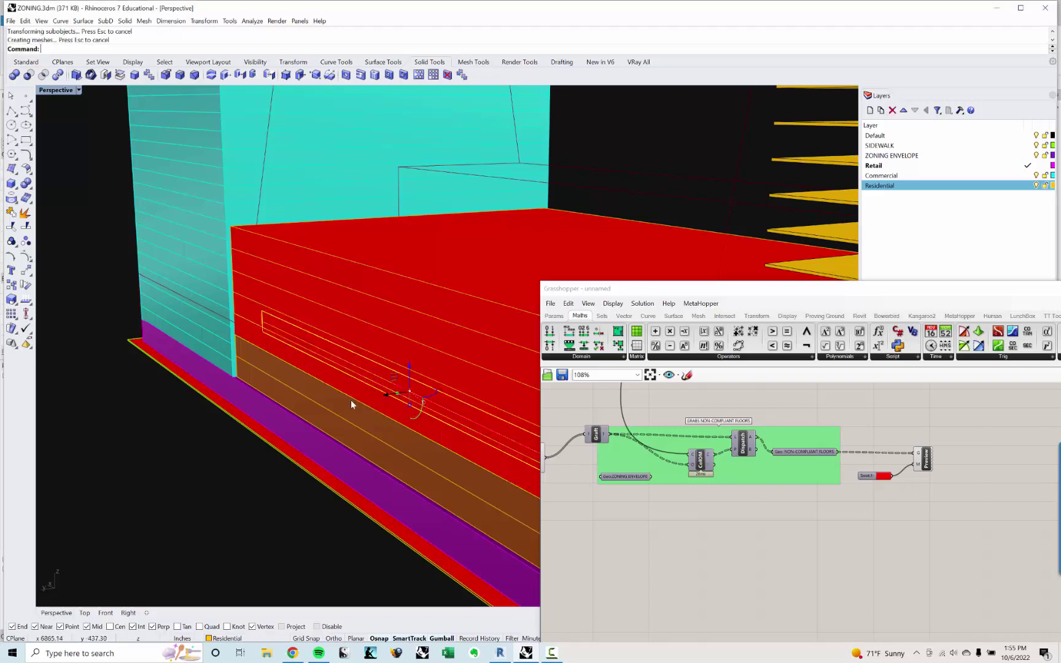
Move the opposite long side face of the lowest red residential floor inward by 20 feet.
mouse_move(351, 400)
right_down()
mouse_move(358, 356)
mouse_move(302, 345)
mouse_move(343, 413)
right_up()
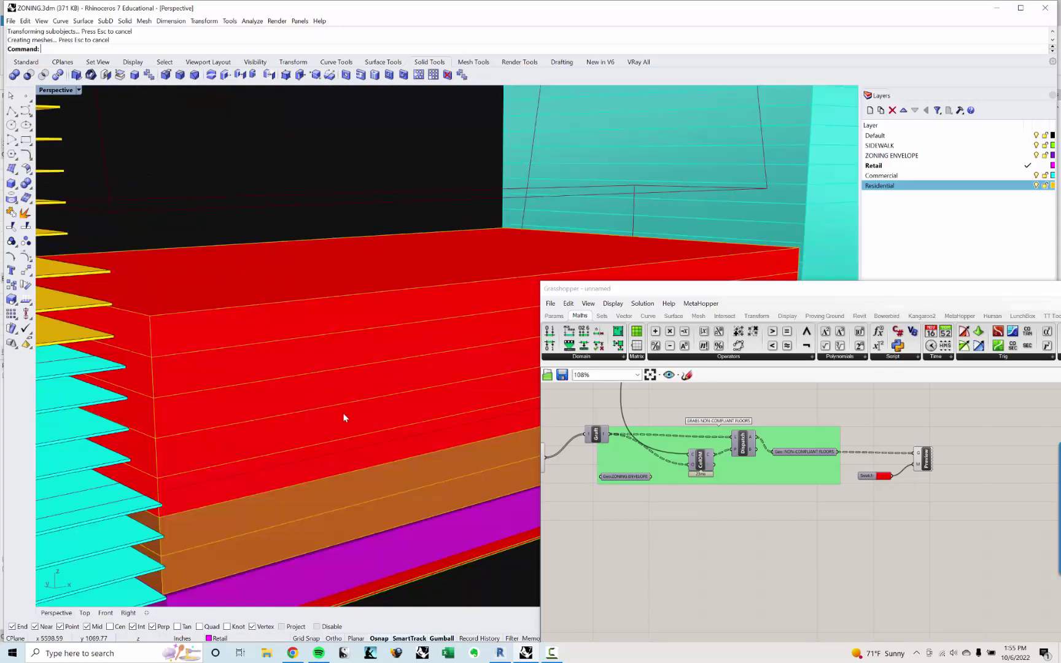
click(232, 439)
shift+right_drag(488, 422, 302, 451)
scroll(302, 451, down, 4)
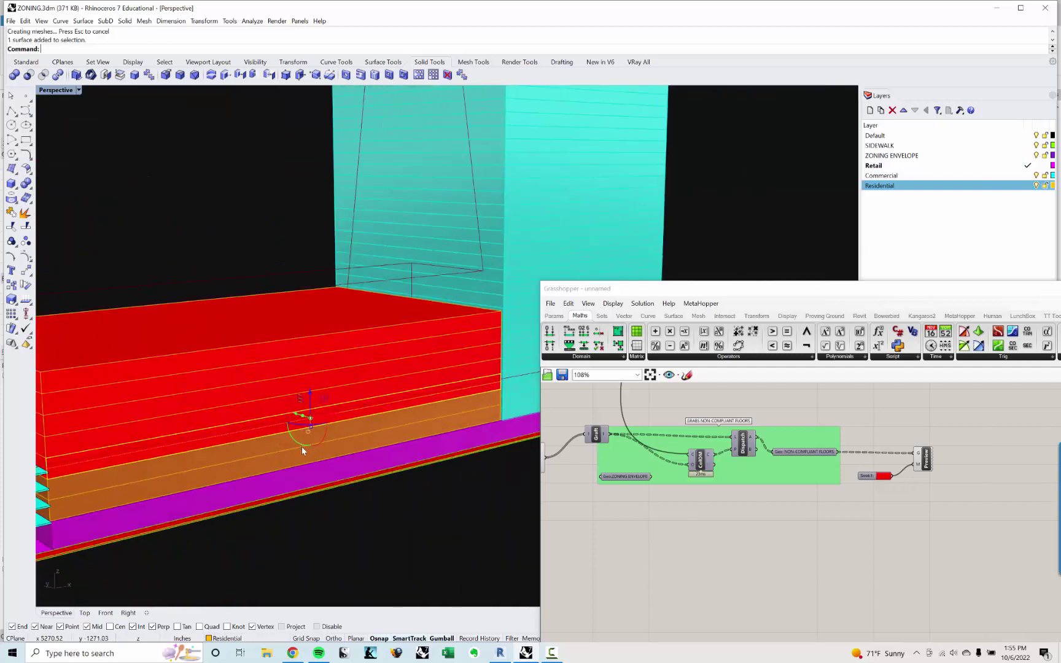
click(297, 416)
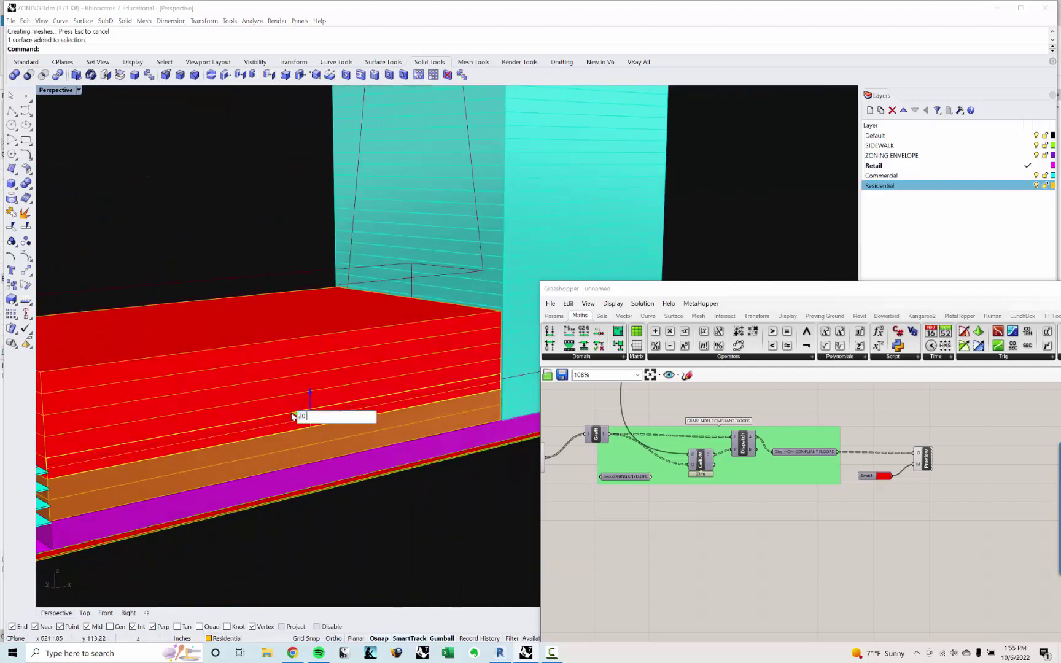
key(Return)
key(Escape)
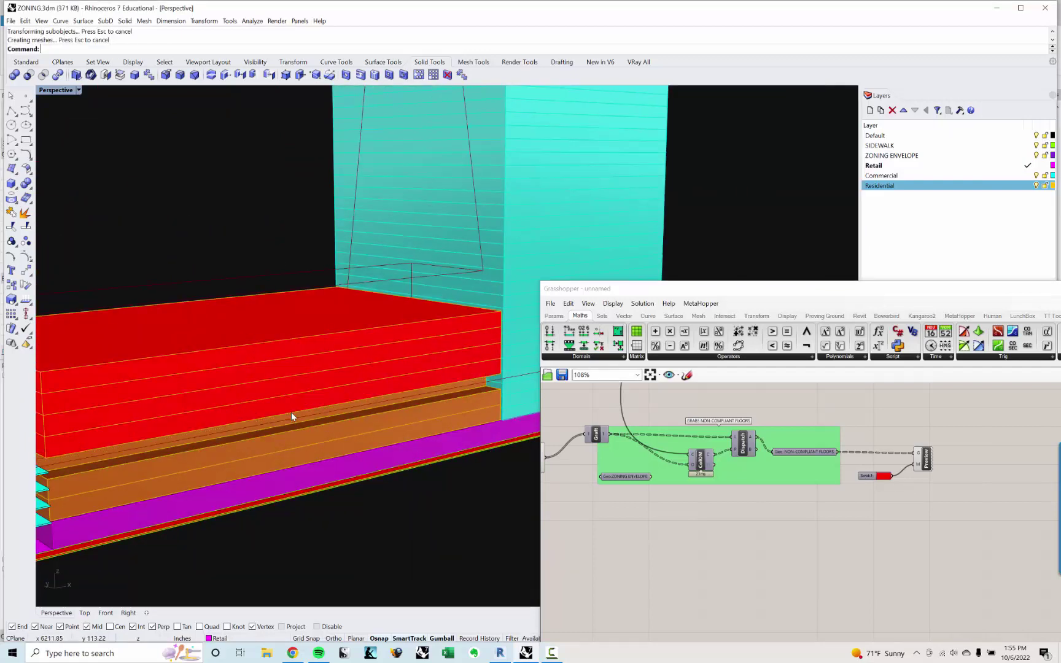
Move the side faces of four of the remaining red floors inward together on the same side of the building.
ctrl+shift+click(180, 425)
ctrl+shift+click(173, 408)
ctrl+shift+click(170, 388)
ctrl+shift+click(170, 370)
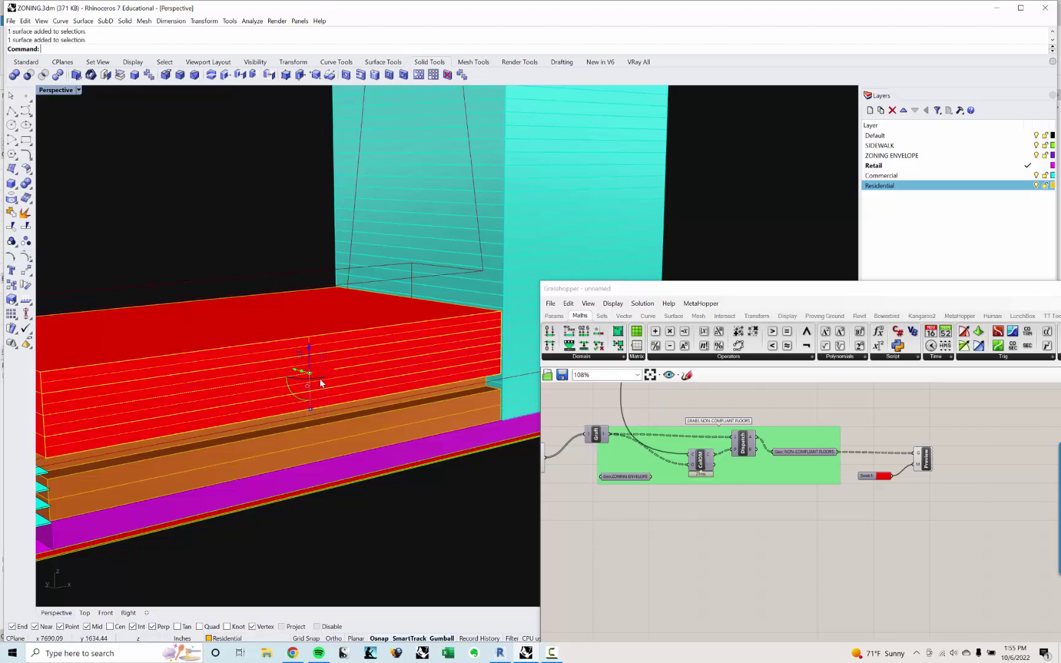
click(294, 369)
key(Return)
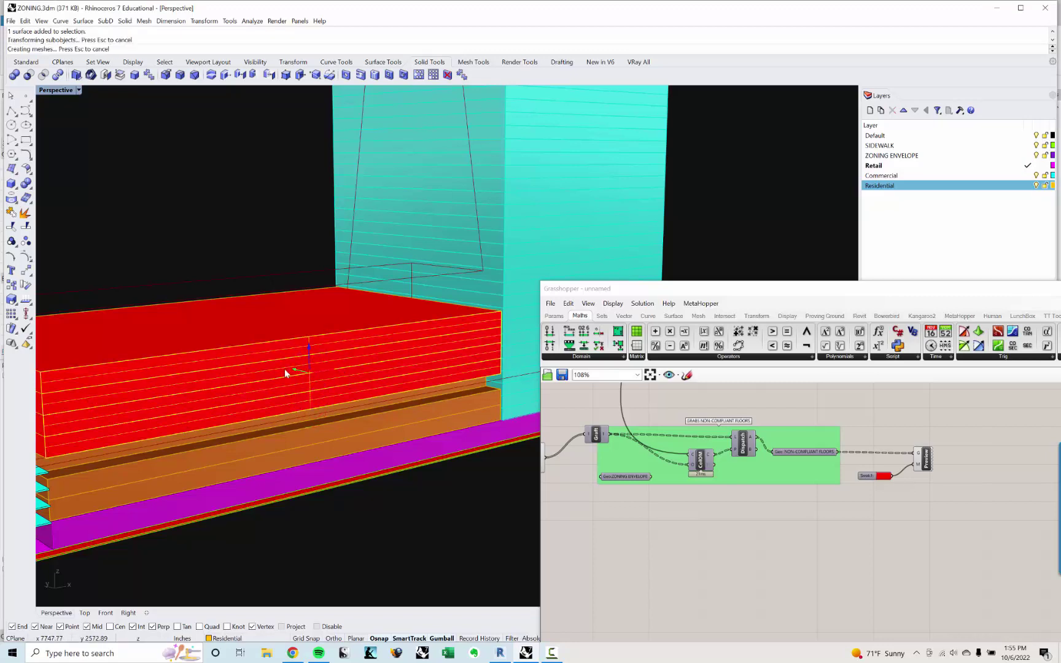
key(Escape)
Move the matching side faces of the four red floors on the opposite side inward together, using -20.
right_drag(284, 369, 394, 399)
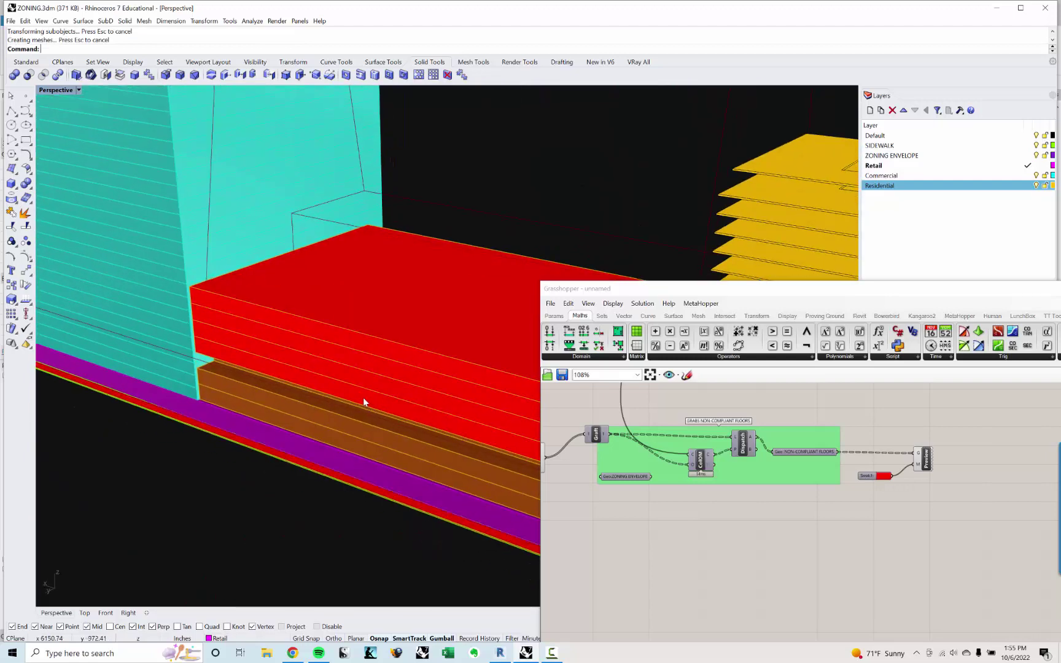
ctrl+shift+click(363, 396)
ctrl+shift+click(357, 371)
ctrl+shift+click(353, 355)
ctrl+shift+click(354, 339)
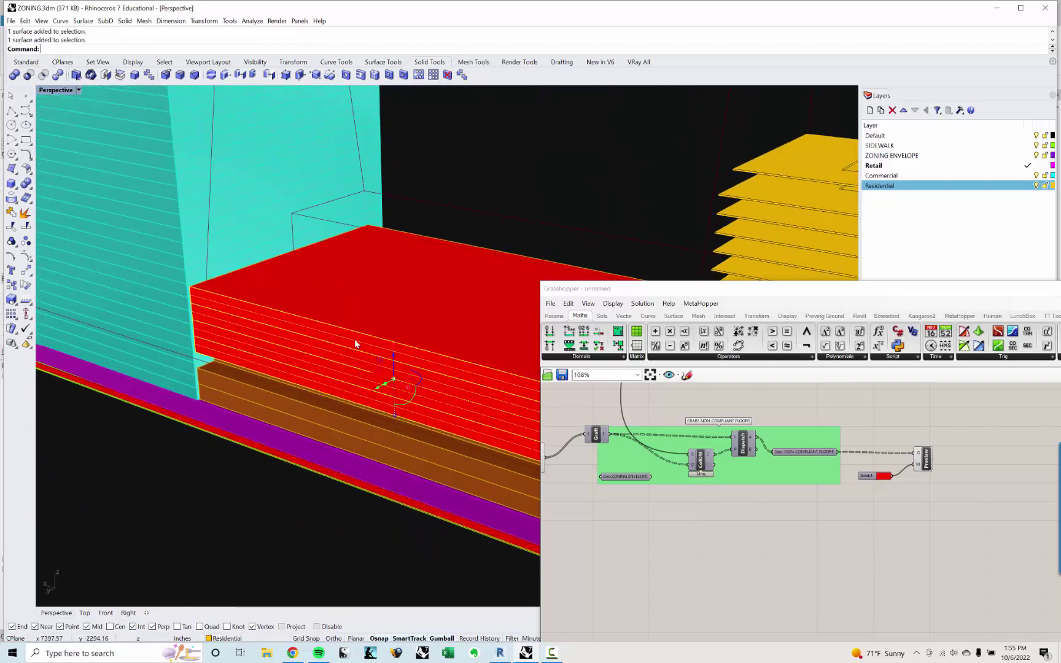
click(374, 390)
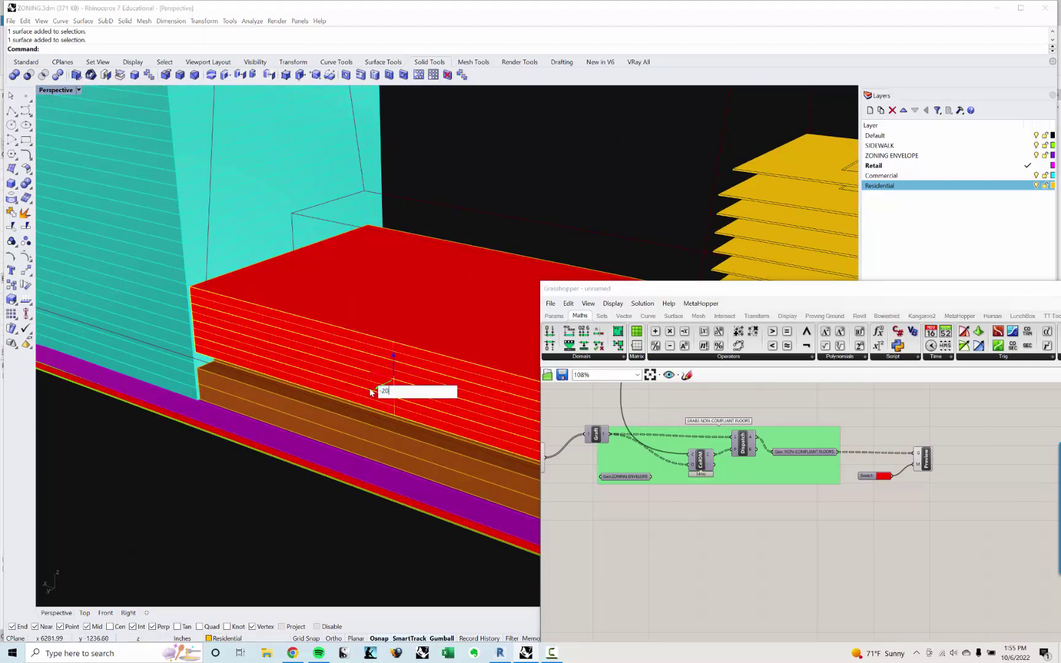
key(Return)
key(Escape)
Pull the long side face of the topmost, still red residential floor inward to set it back.
right_drag(361, 360, 262, 356)
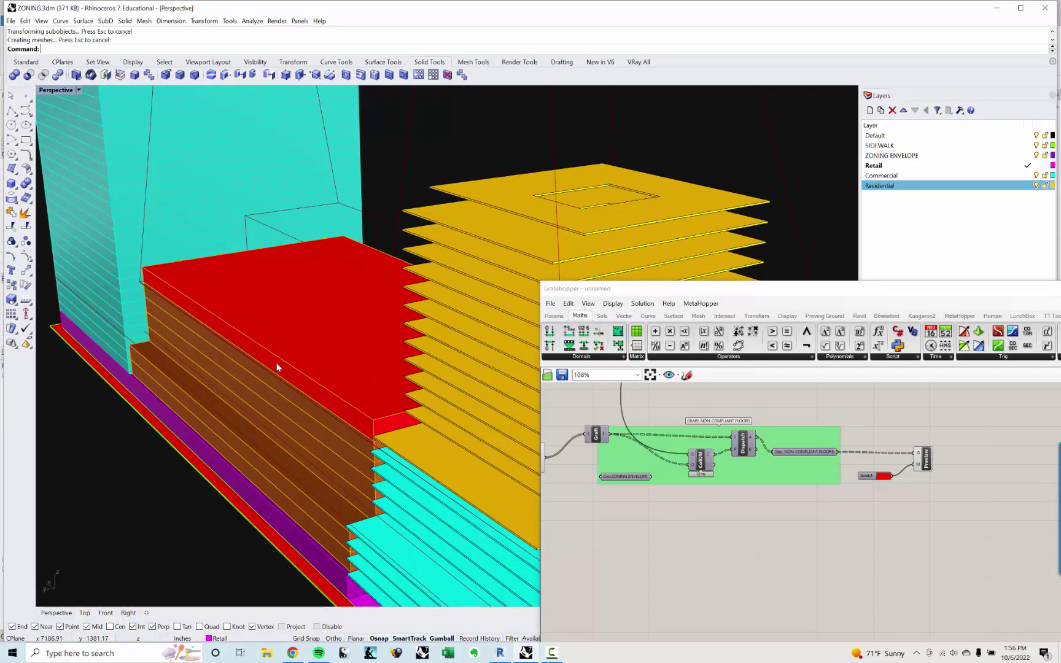
ctrl+shift+click(276, 363)
drag(327, 294, 369, 285)
key(Escape)
right_drag(487, 370, 389, 366)
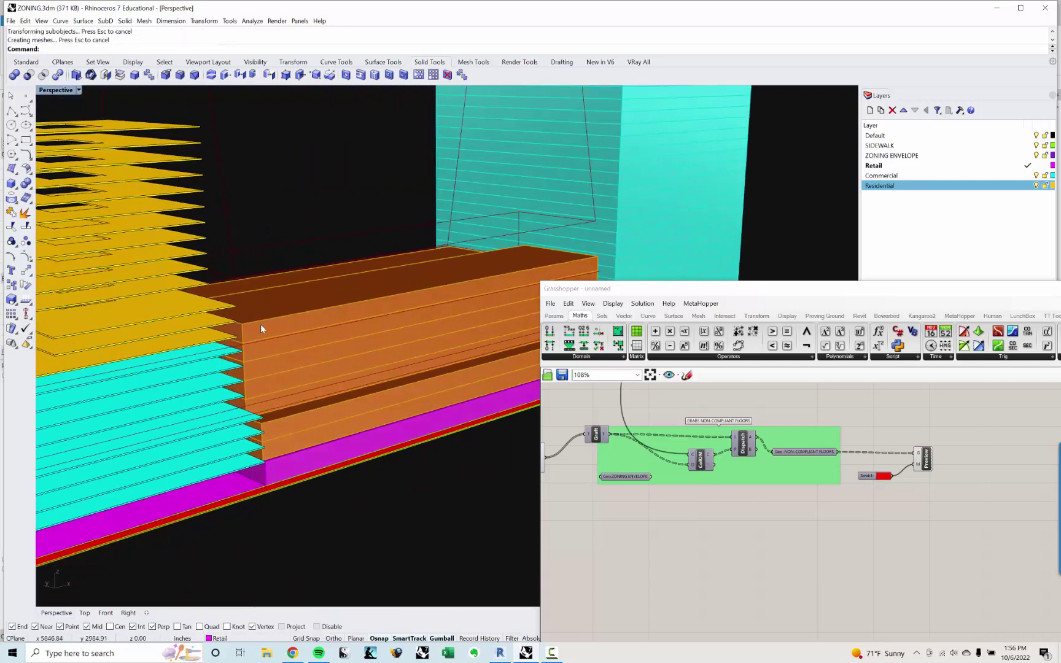
Copy the topmost residential floor upward corner to corner, stacking three copies above it.
scroll(261, 324, up, 3)
right_drag(261, 324, 238, 348)
click(247, 353)
text(C)
key(space)
scroll(228, 374, up, 4)
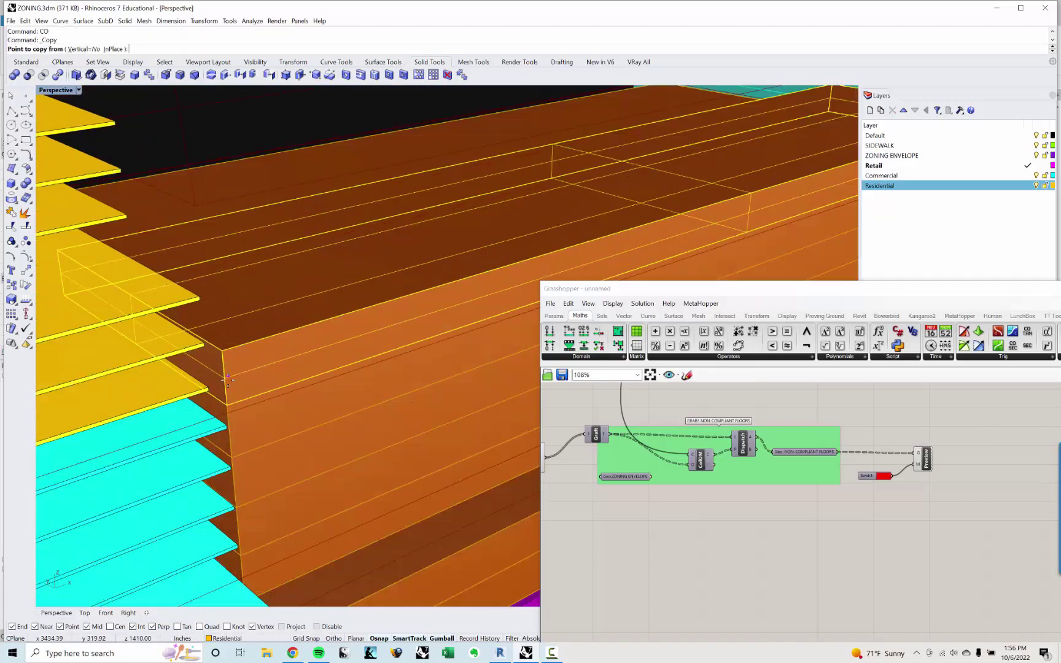
click(227, 405)
click(223, 351)
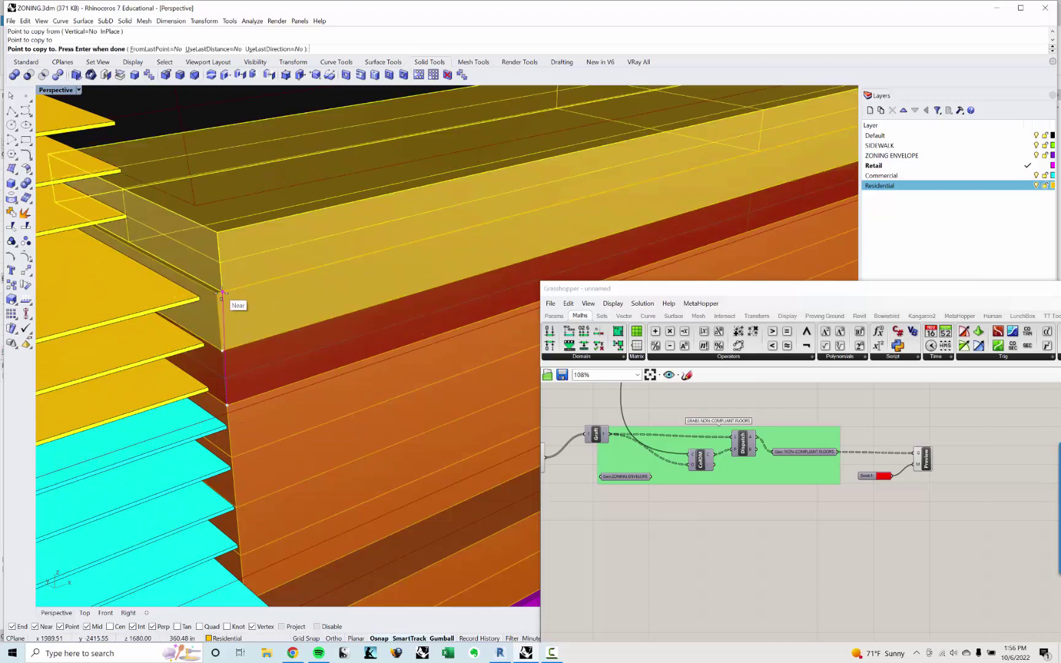
click(217, 294)
click(212, 234)
key(space)
scroll(255, 249, down, 8)
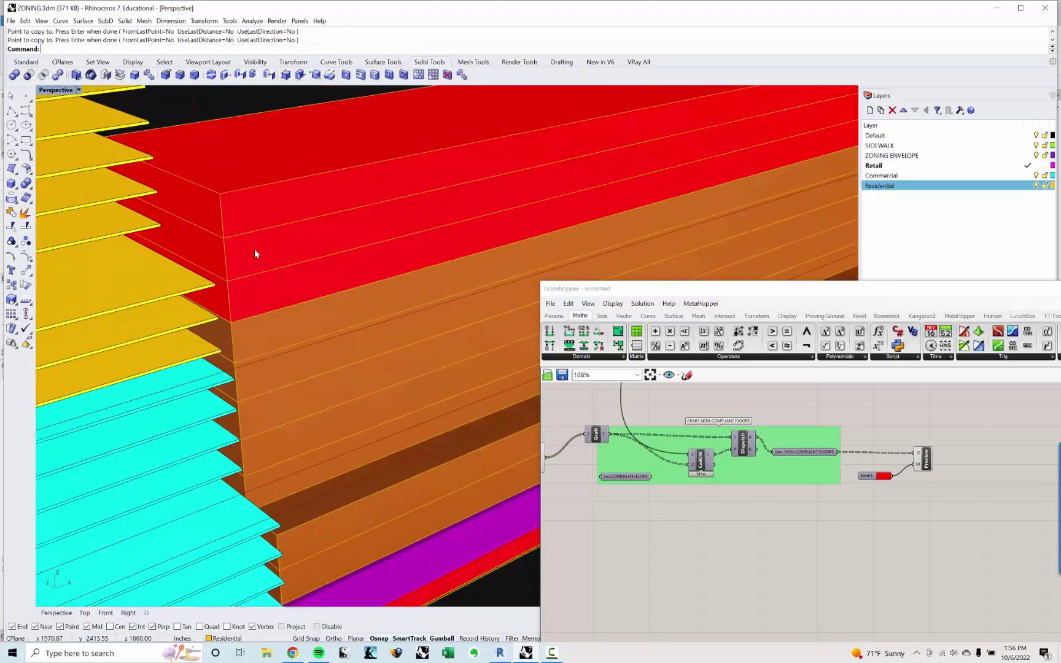
Move the long side faces of the three copied floors inward to form another setback.
scroll(254, 277, up, 4)
click(261, 276)
click(254, 211)
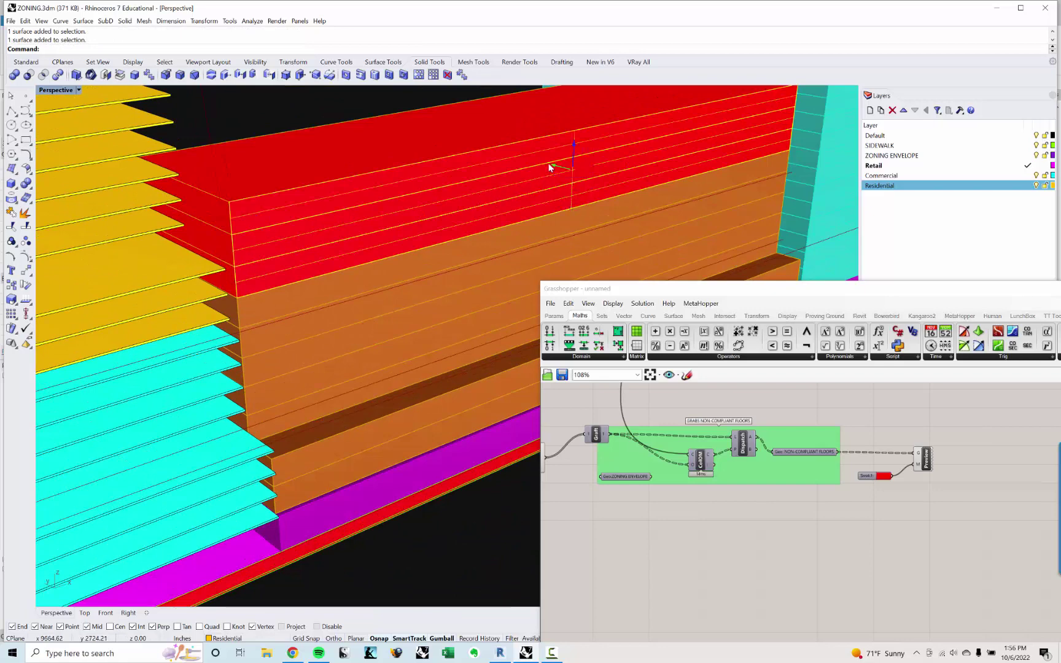
click(551, 166)
key(Return)
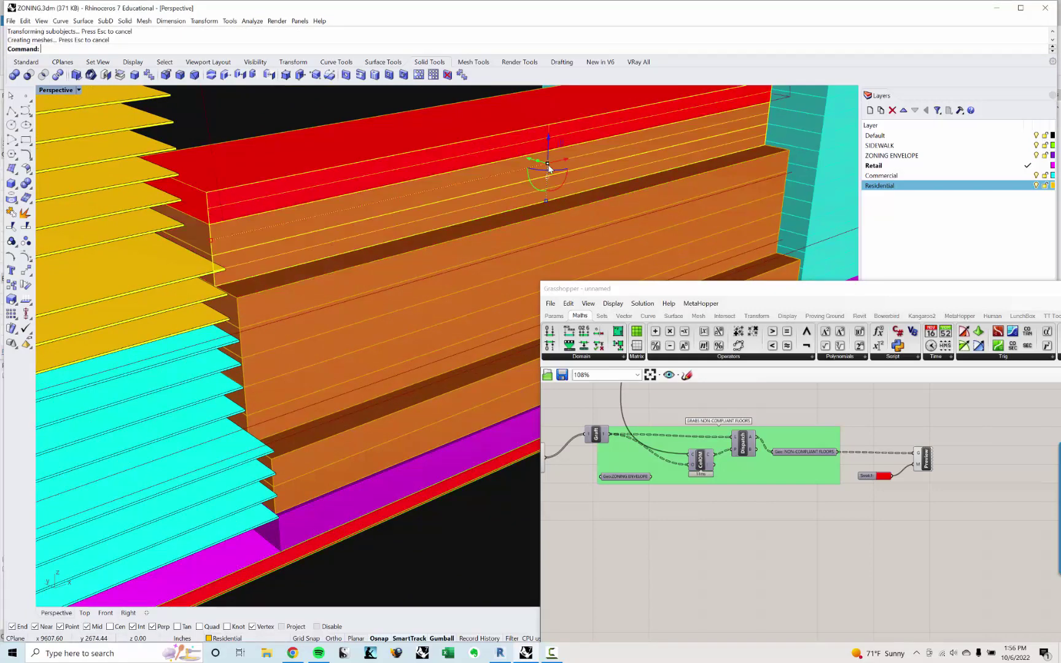
key(Escape)
Delete the topmost red floor copy.
click(324, 168)
scroll(350, 169, down, 4)
scroll(390, 169, up, 6)
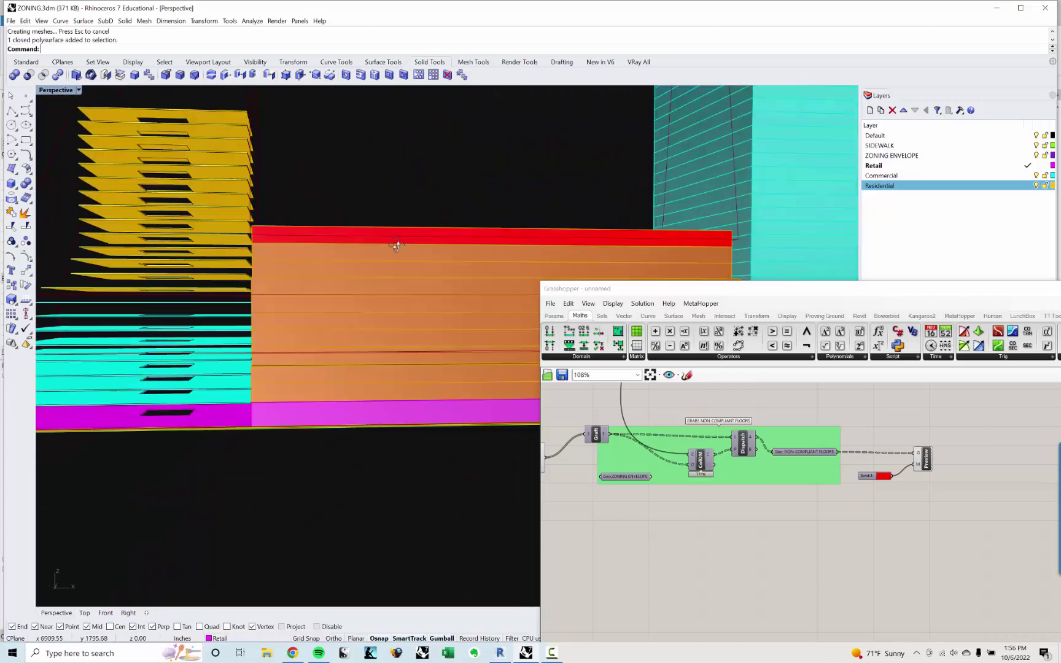
click(304, 240)
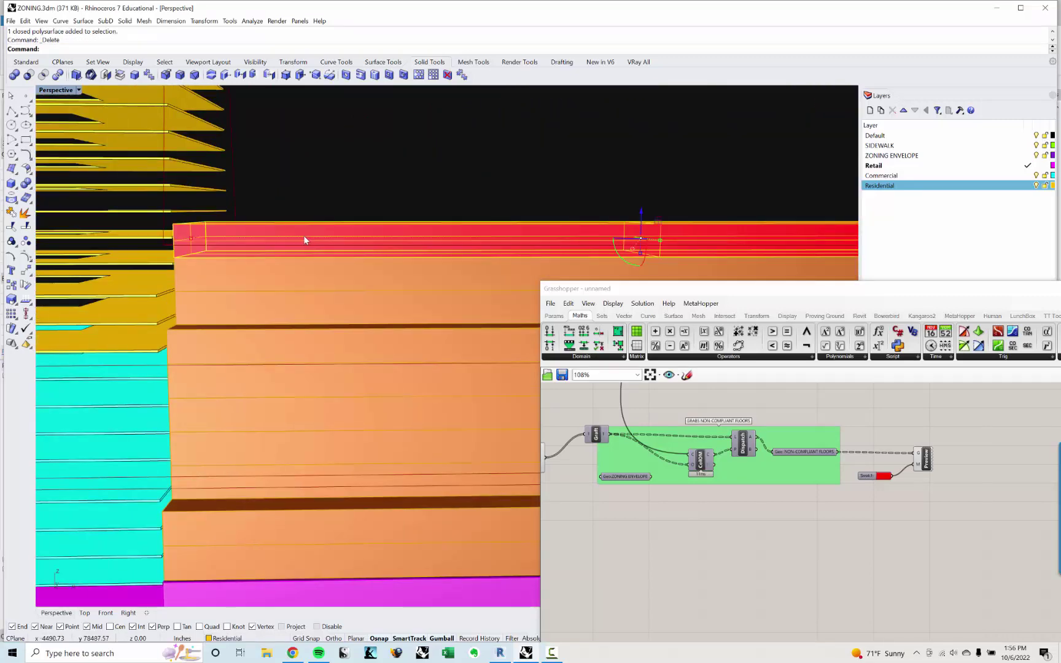
key(Delete)
Stretch the two uppermost floors slightly taller with Scale1D from their lower corner to their upper corner, picking the final height in the Front view.
right_drag(303, 237, 247, 281)
click(247, 278)
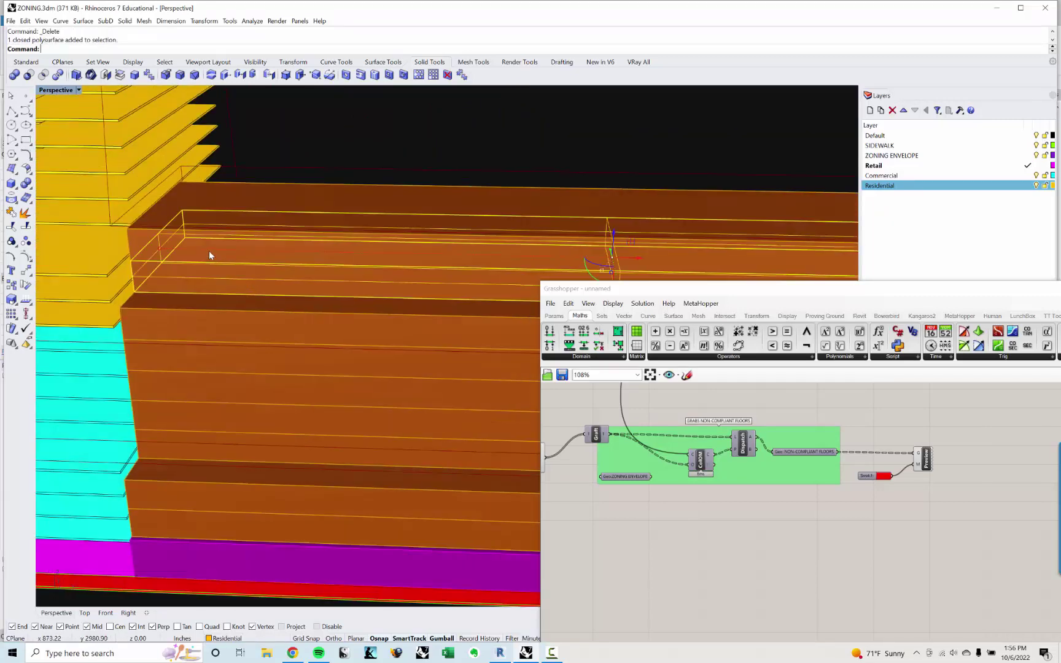
shift+click(209, 252)
text(cale1)
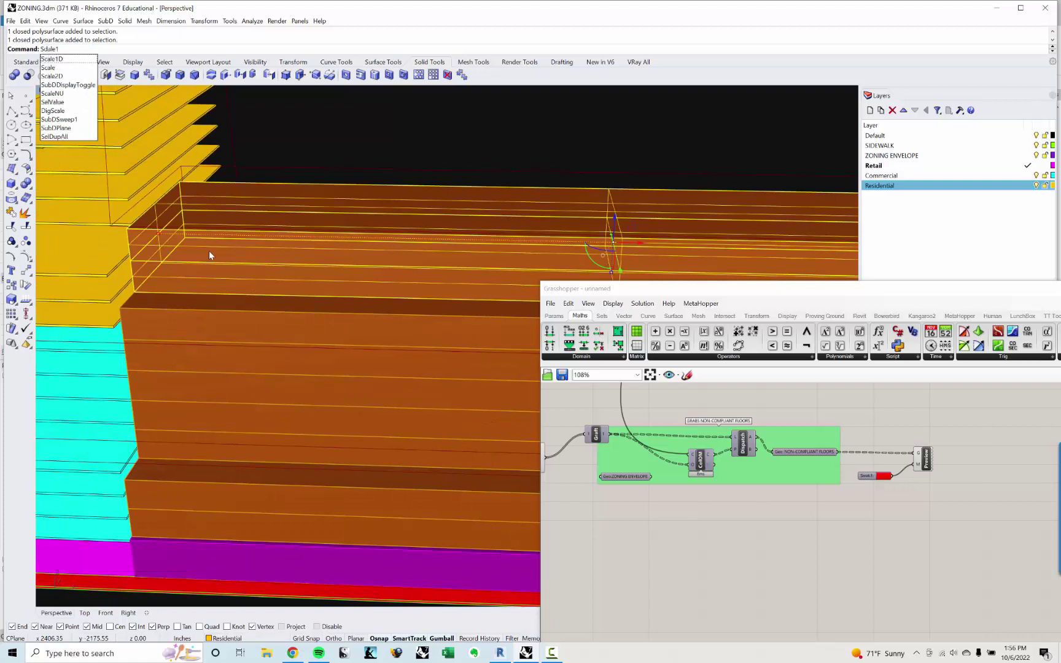
key(Return)
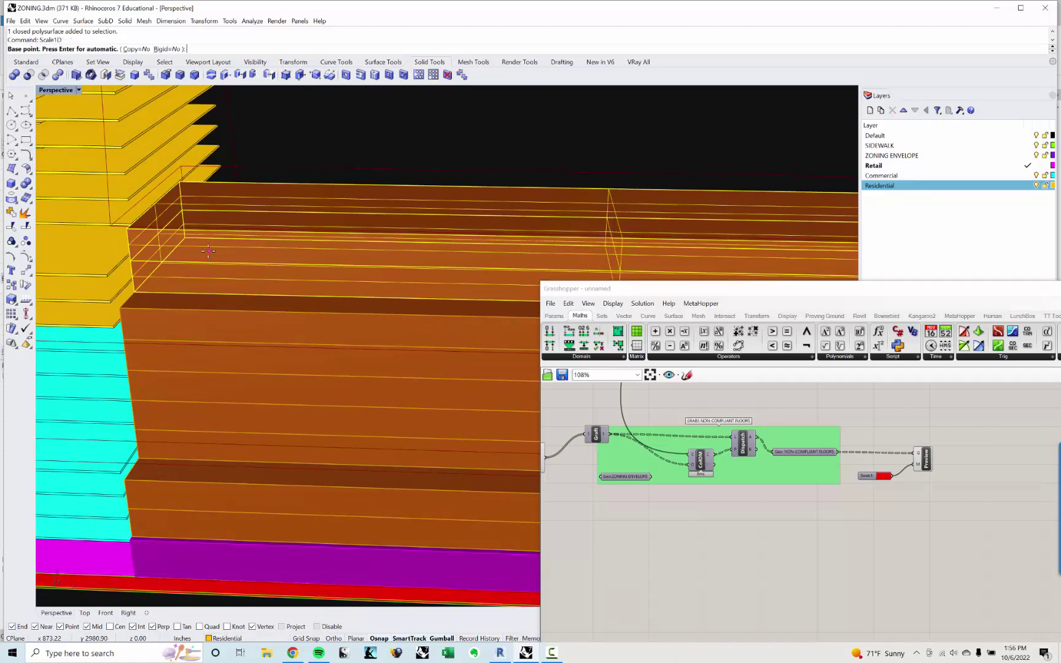
scroll(113, 299, up, 3)
click(112, 299)
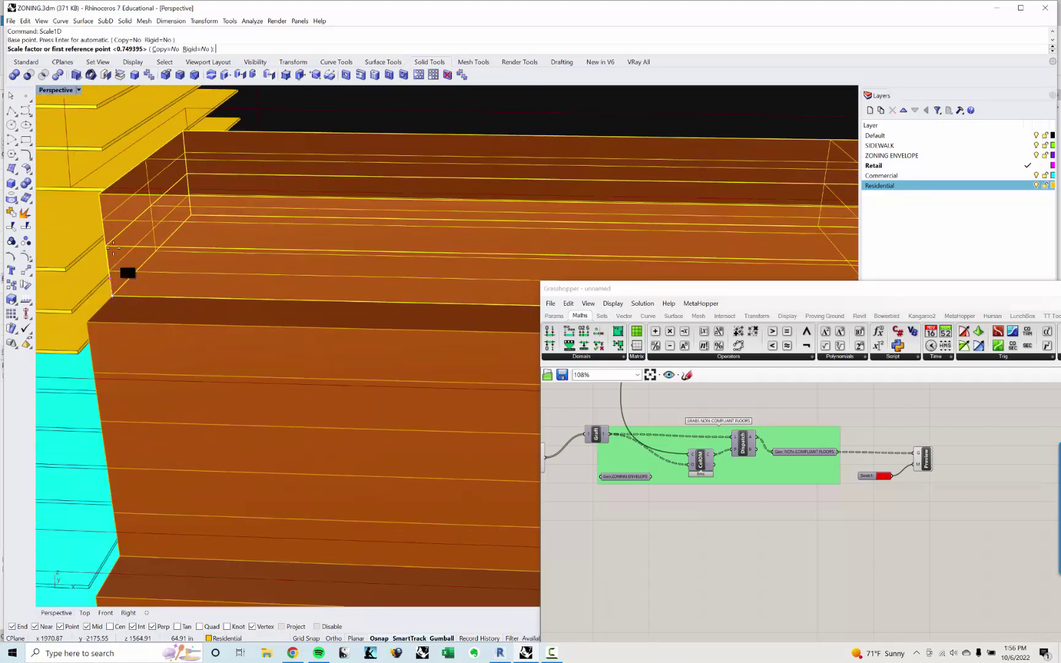
click(100, 195)
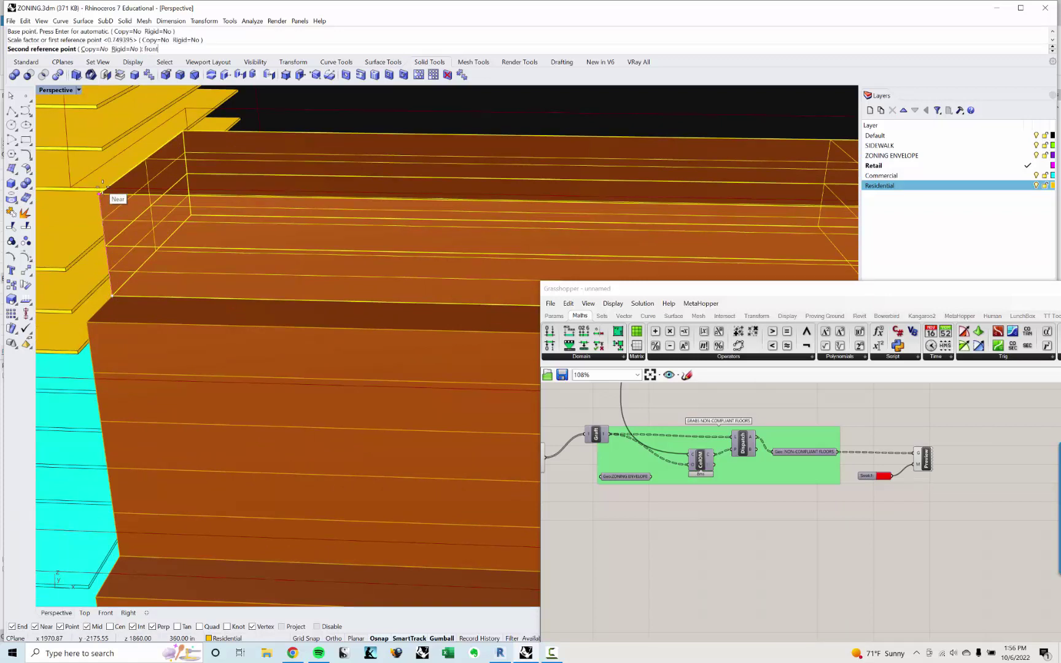
text(front)
key(Return)
scroll(146, 166, up, 6)
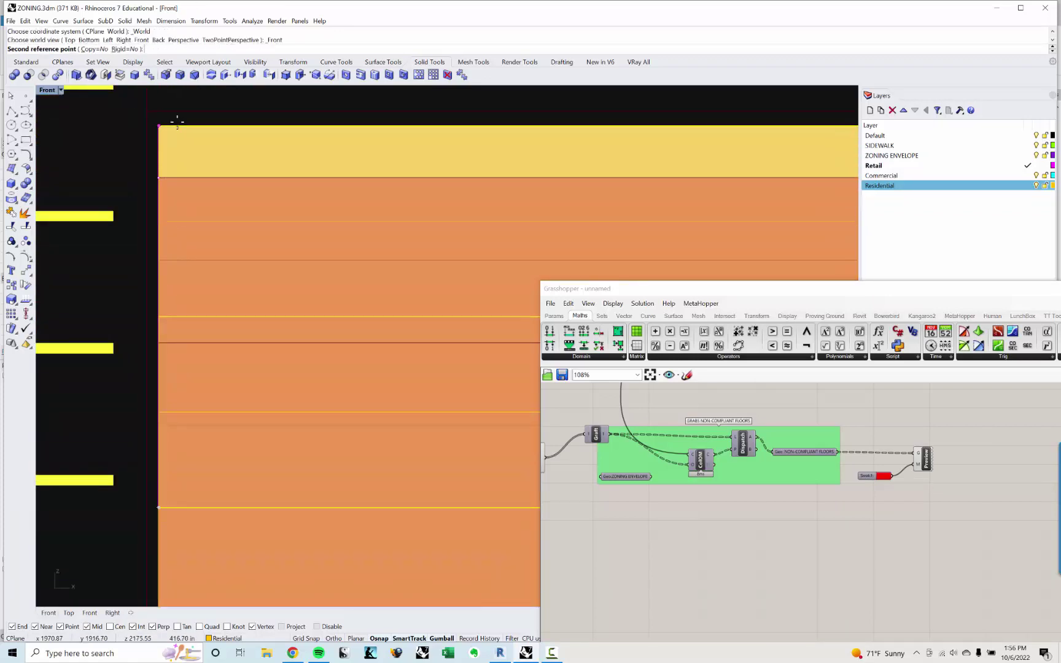
scroll(169, 111, up, 2)
click(160, 104)
scroll(370, 225, down, 2)
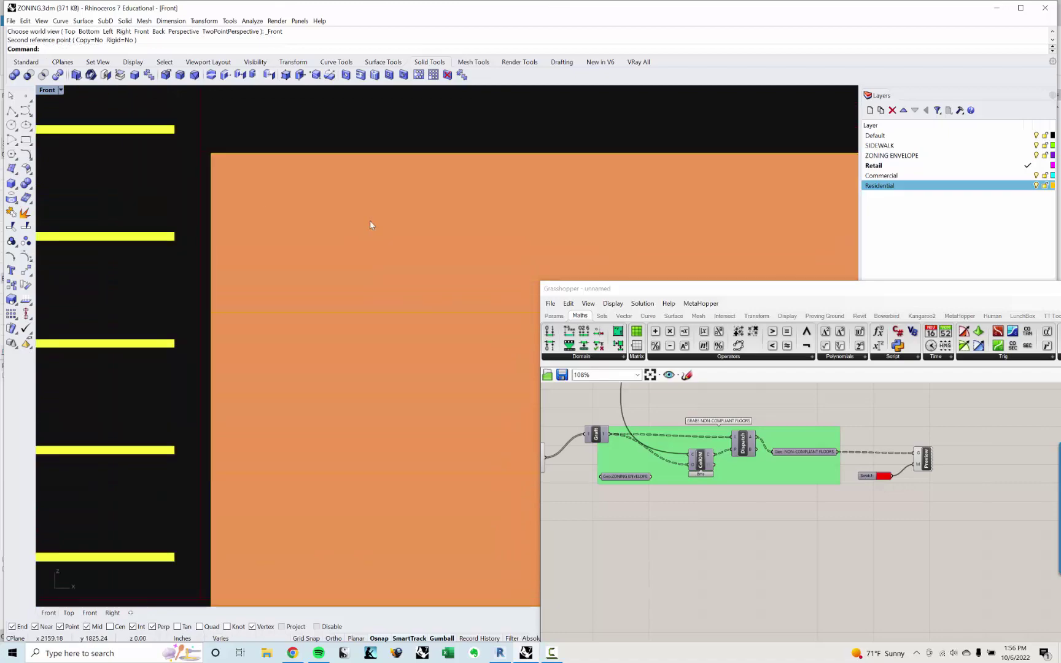
Examine the stepped residential massing and the retail floor beneath it from several sides in the Perspective view.
middle_click(227, 206)
click(257, 221)
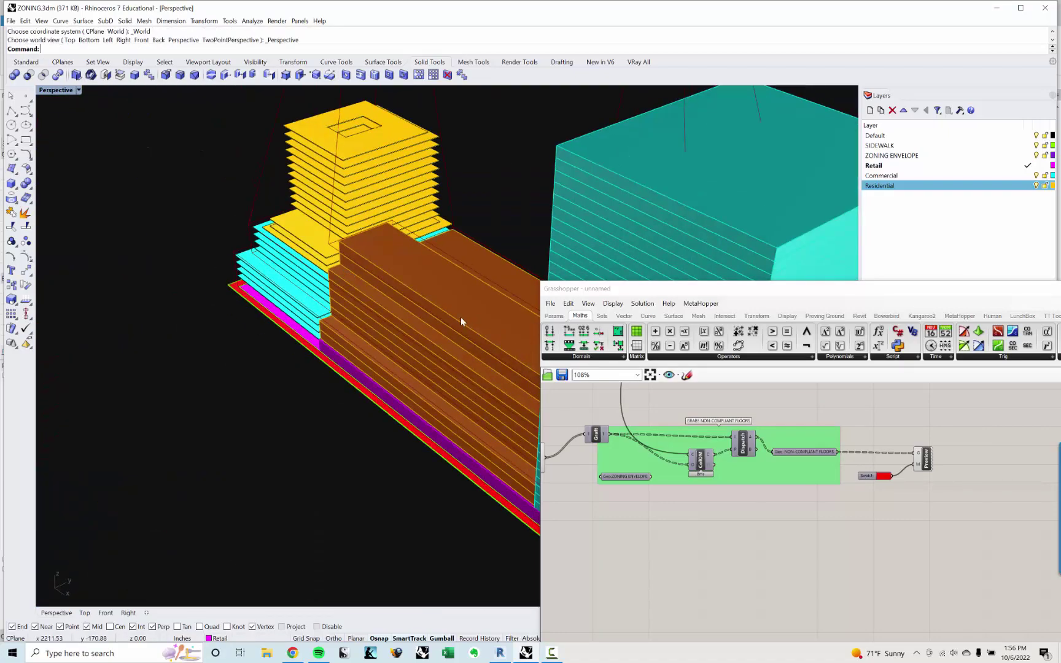
right_drag(461, 322, 301, 387)
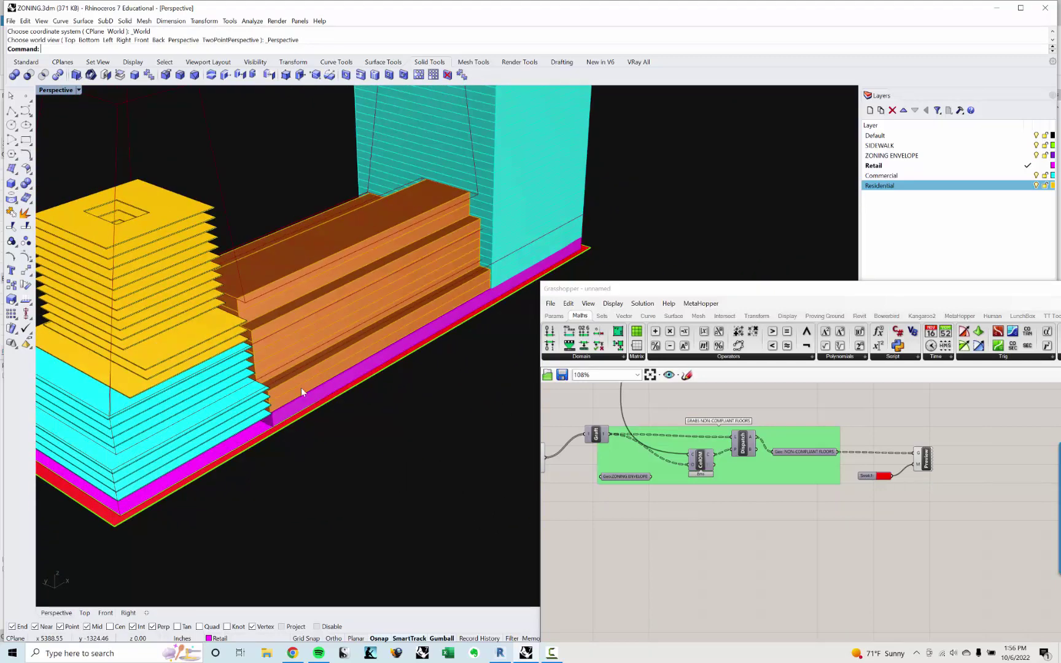
right_drag(292, 258, 311, 357)
click(311, 356)
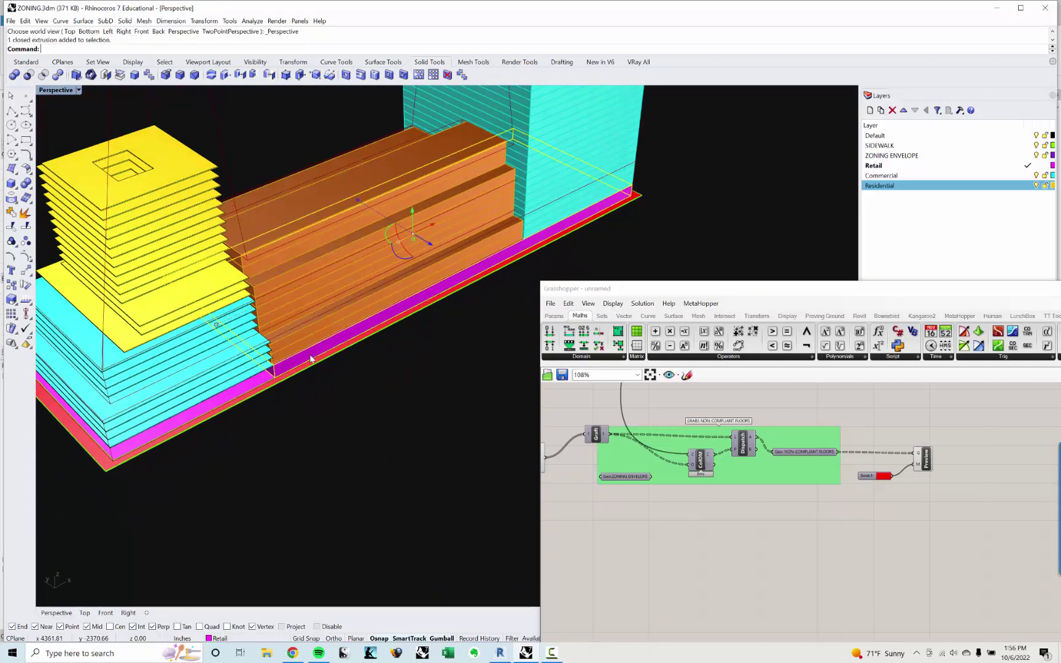
click(371, 386)
right_drag(307, 314, 318, 296)
Duplicate the whole Grasshopper non-compliance check, from the Residential pipeline to the red preview, and place the copy below the original.
scroll(741, 459, down, 2)
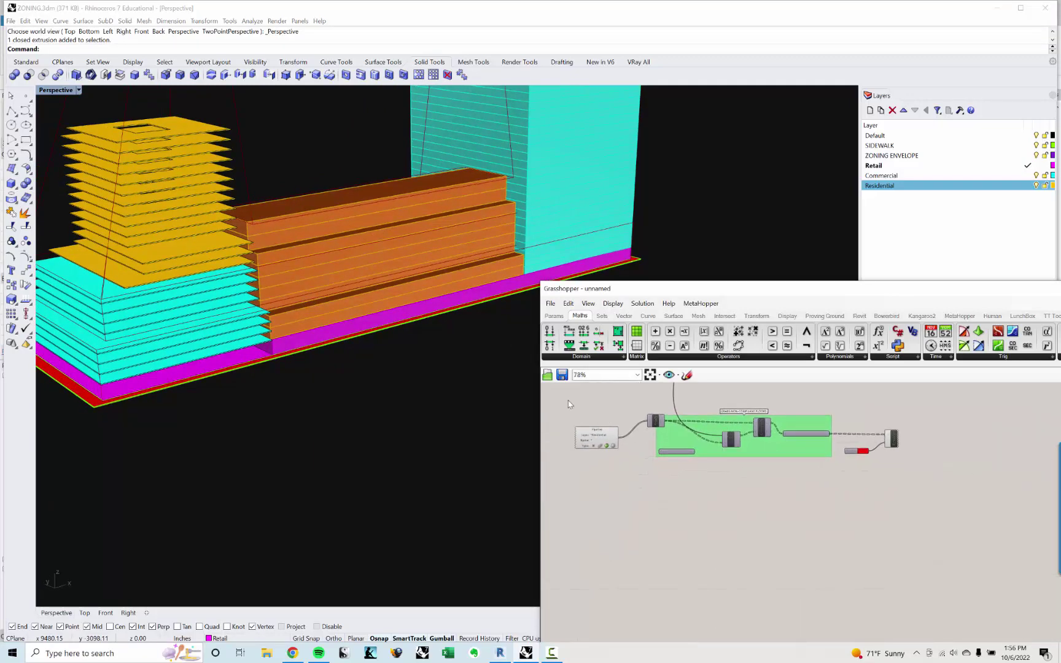
drag(560, 397, 957, 503)
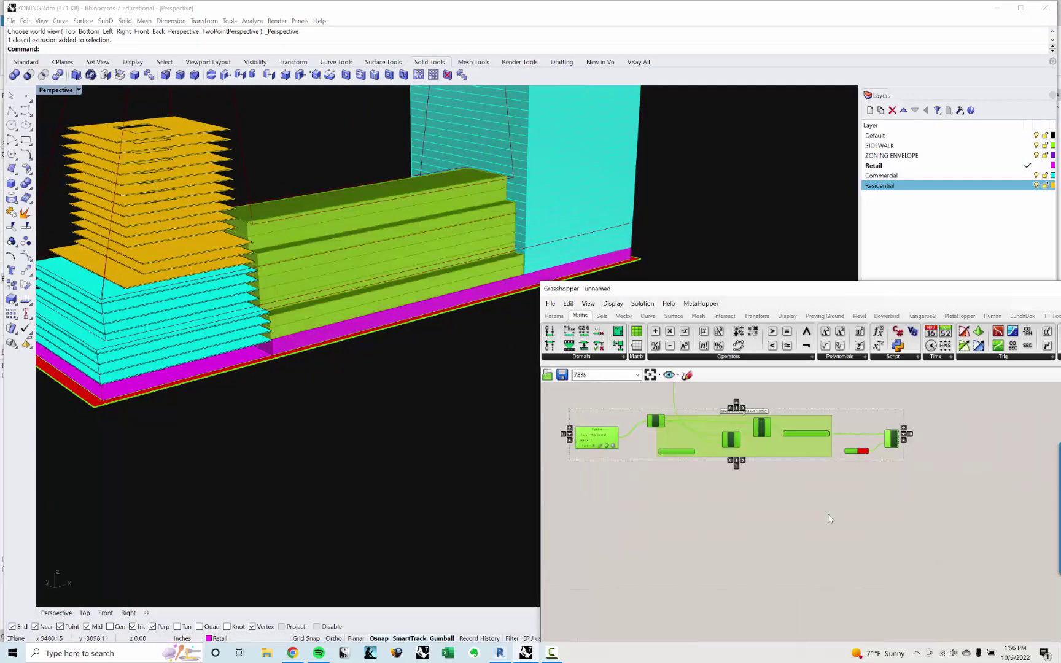
right_drag(781, 518, 776, 492)
key(ctrl+v)
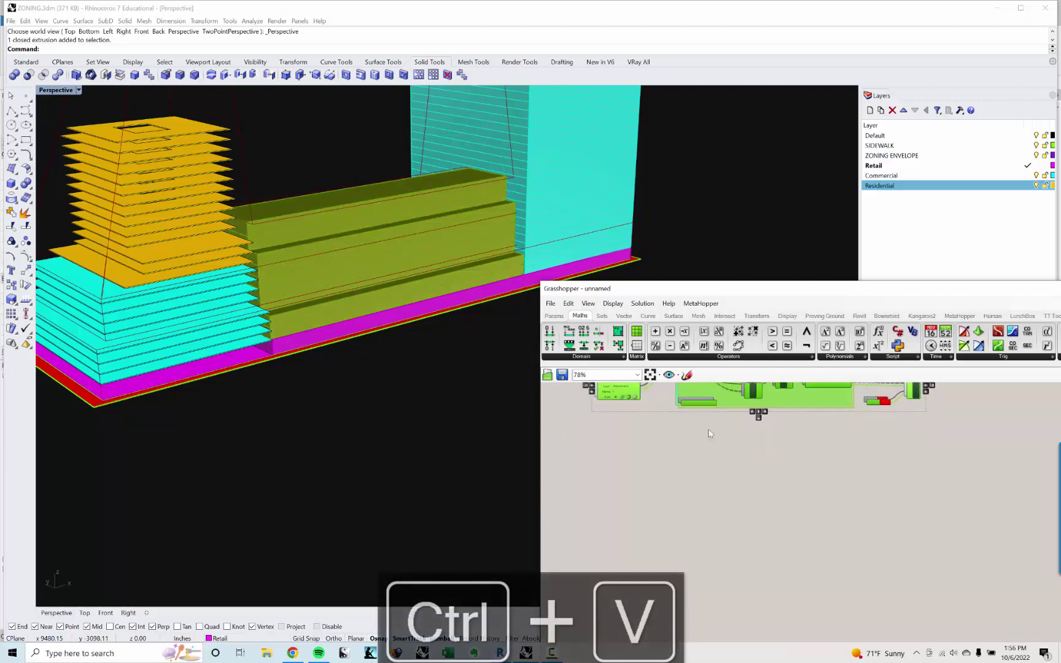
drag(699, 383, 702, 491)
Set the copied pipeline's layer filter to *Retail.
scroll(637, 505, up, 5)
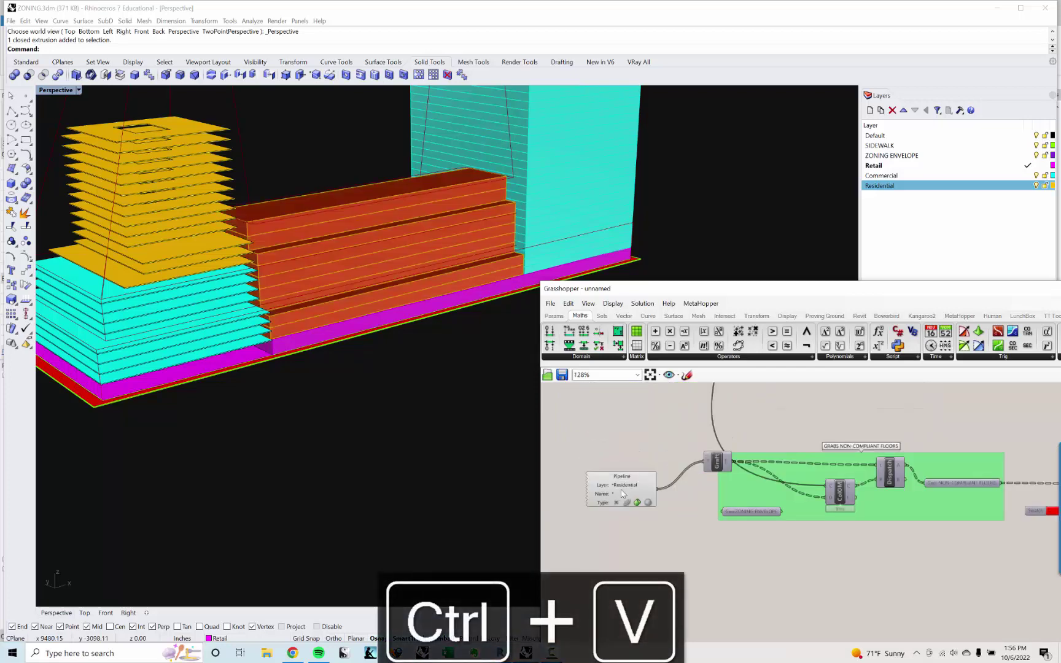
double_click(648, 486)
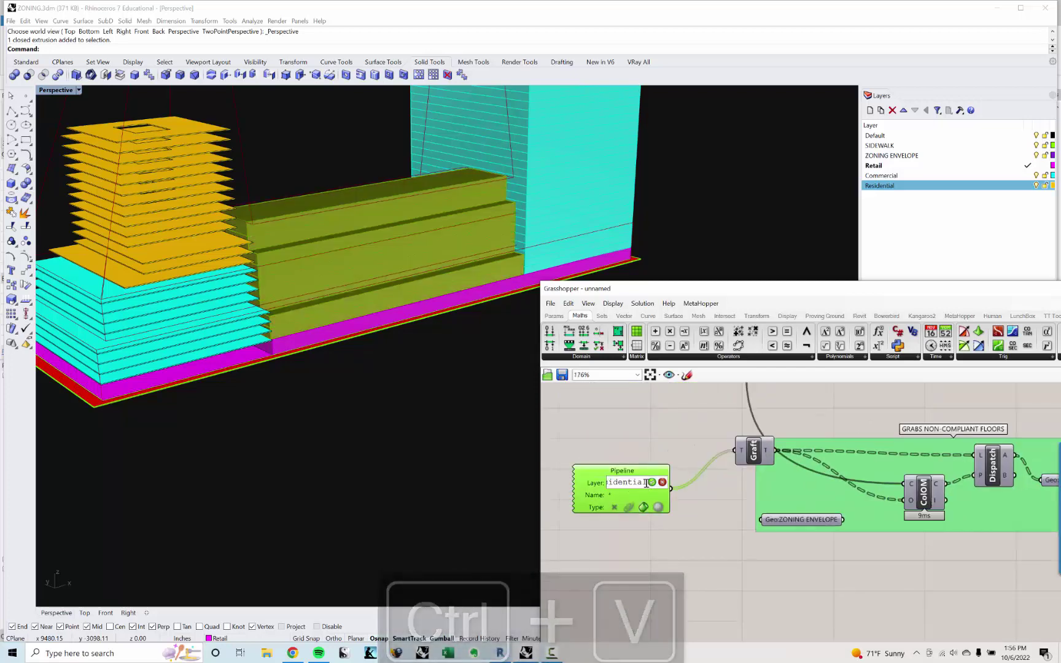
drag(650, 486, 599, 479)
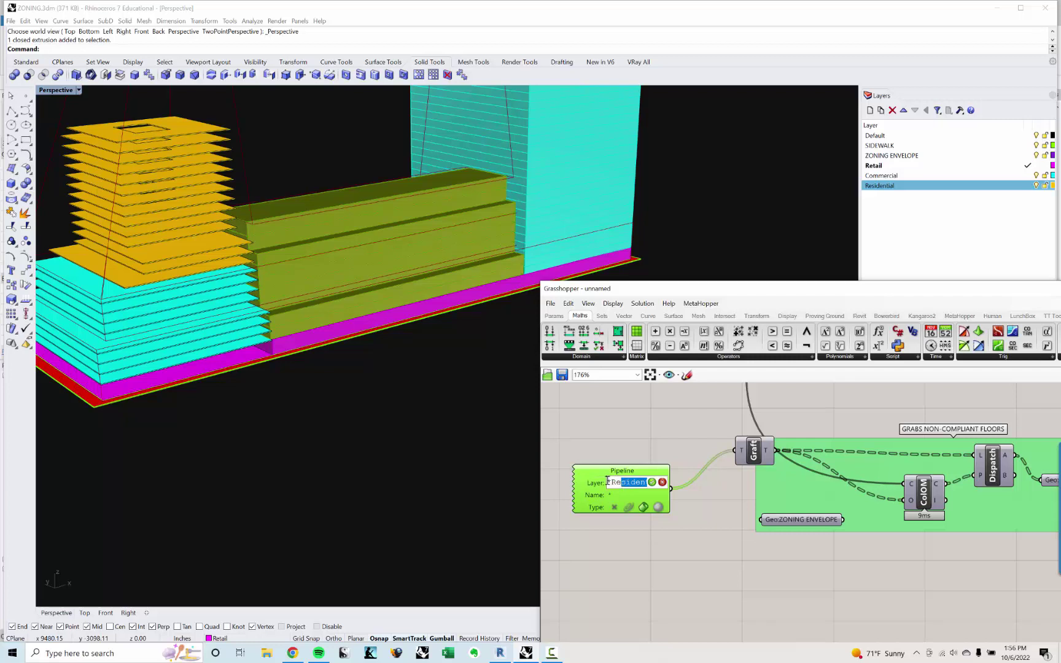
text(tail)
click(653, 482)
click(314, 347)
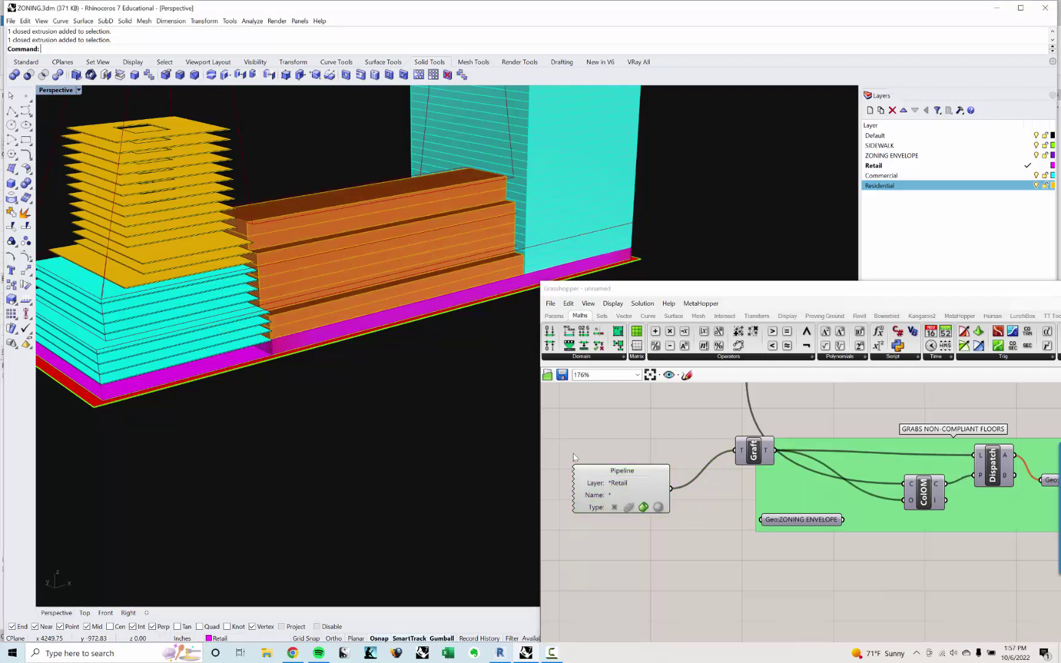
Turn off the preview of the Residential and Retail pipeline components.
scroll(600, 458, down, 4)
click(607, 393)
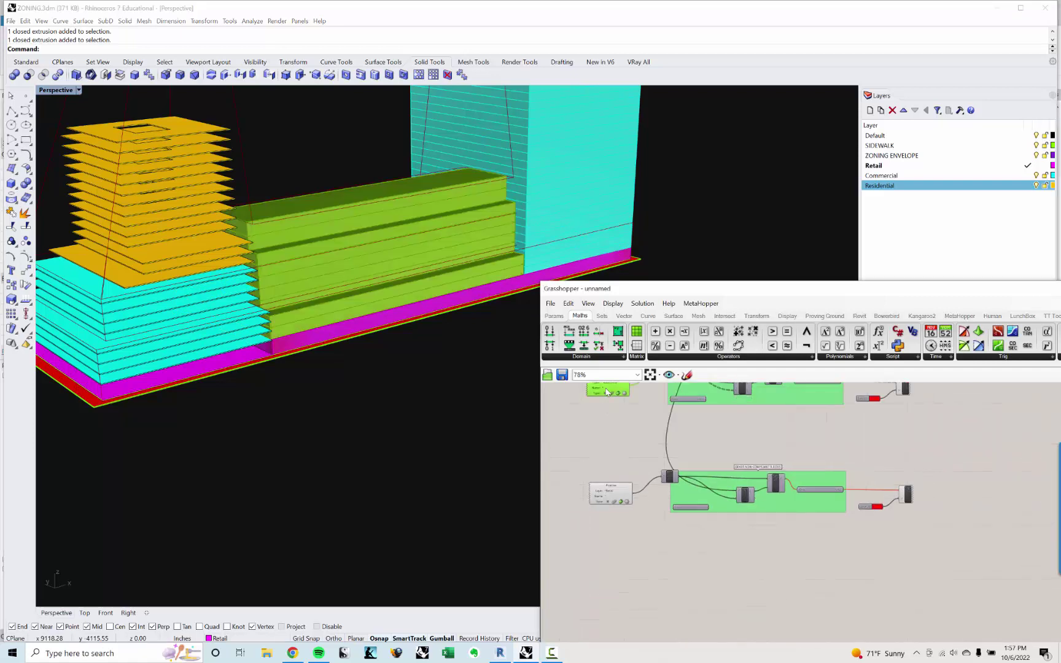
right_click(607, 388)
click(614, 407)
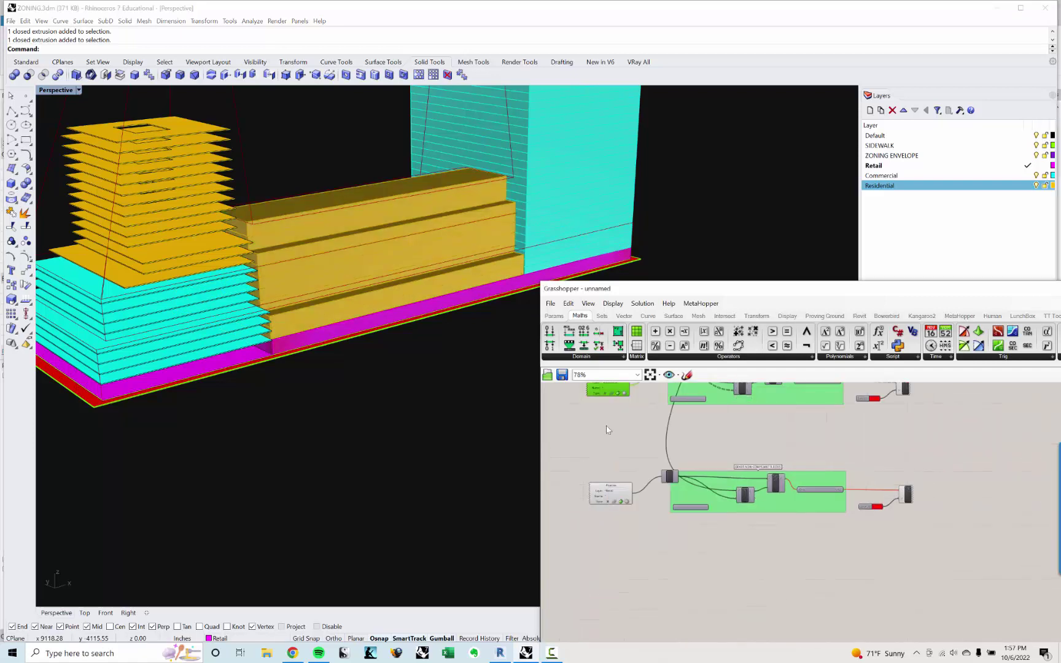
click(611, 488)
click(635, 506)
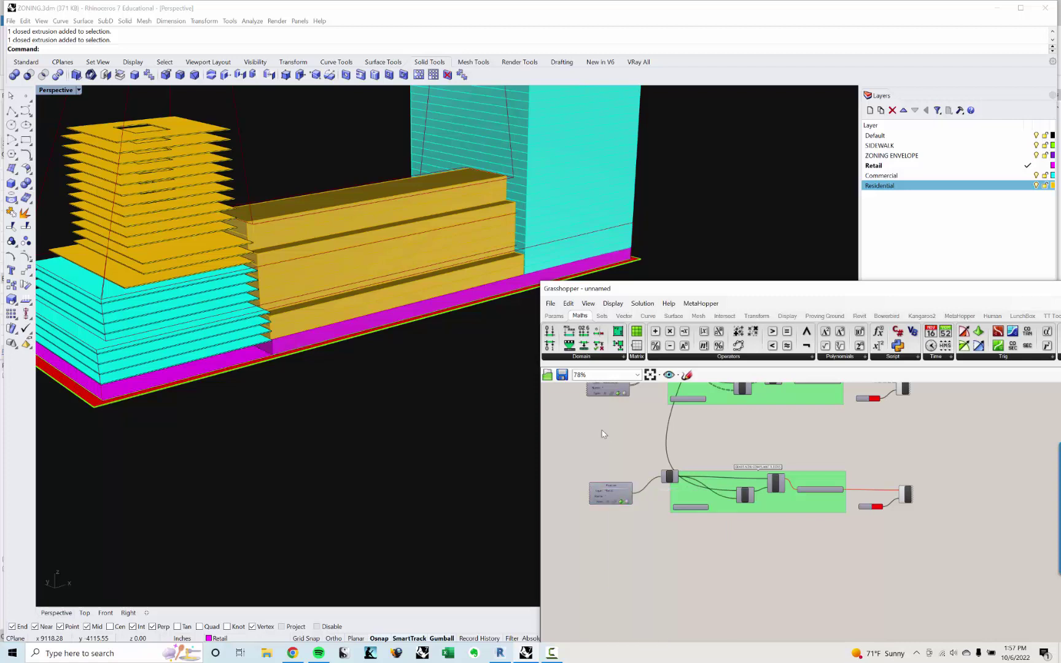
Check the floors in the Rhino model, then undo the preview change on the pipeline components.
right_drag(604, 434, 611, 465)
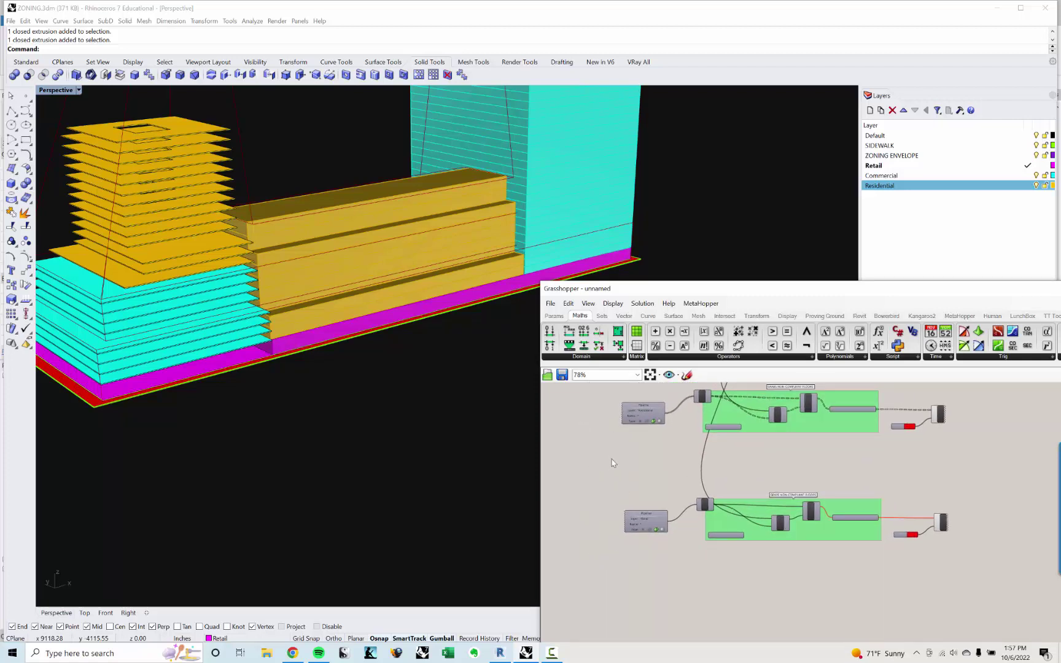
click(356, 263)
click(470, 341)
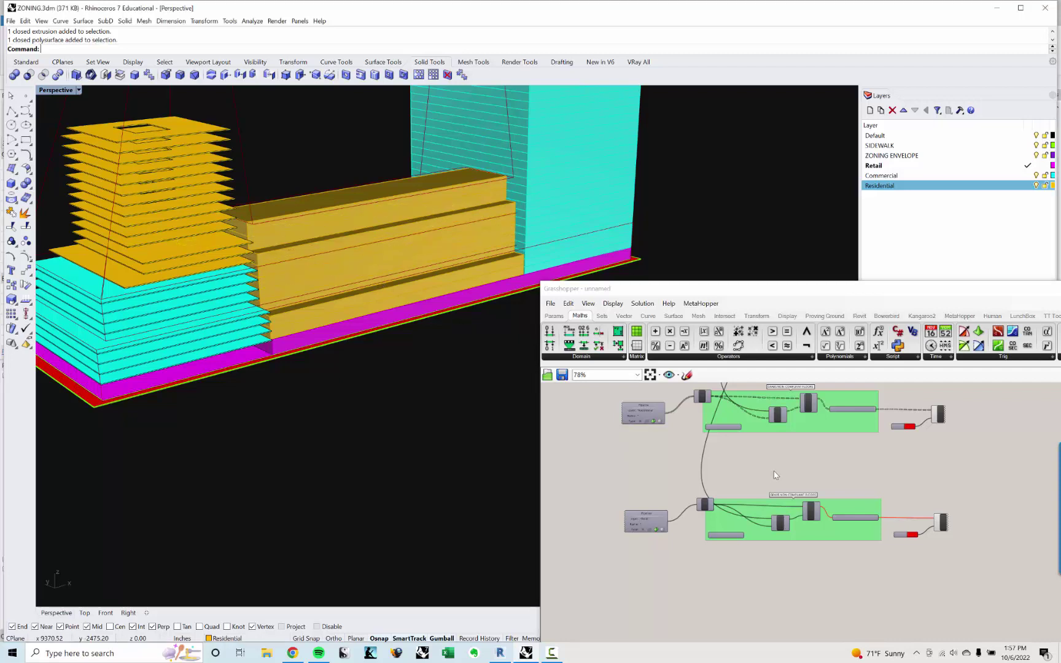
right_drag(774, 469, 739, 484)
key(ctrl+z)
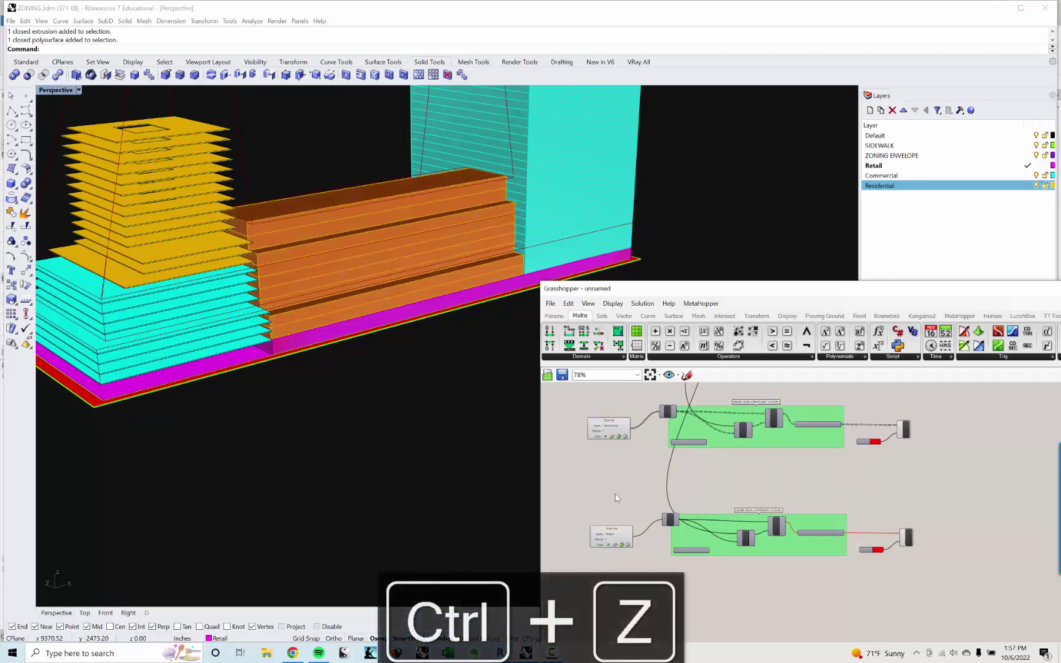
Duplicate the complete Retail compliance check in Grasshopper and place the copy below it.
right_drag(616, 503, 634, 465)
drag(594, 446, 971, 573)
right_drag(807, 566, 806, 543)
key(ctrl+v)
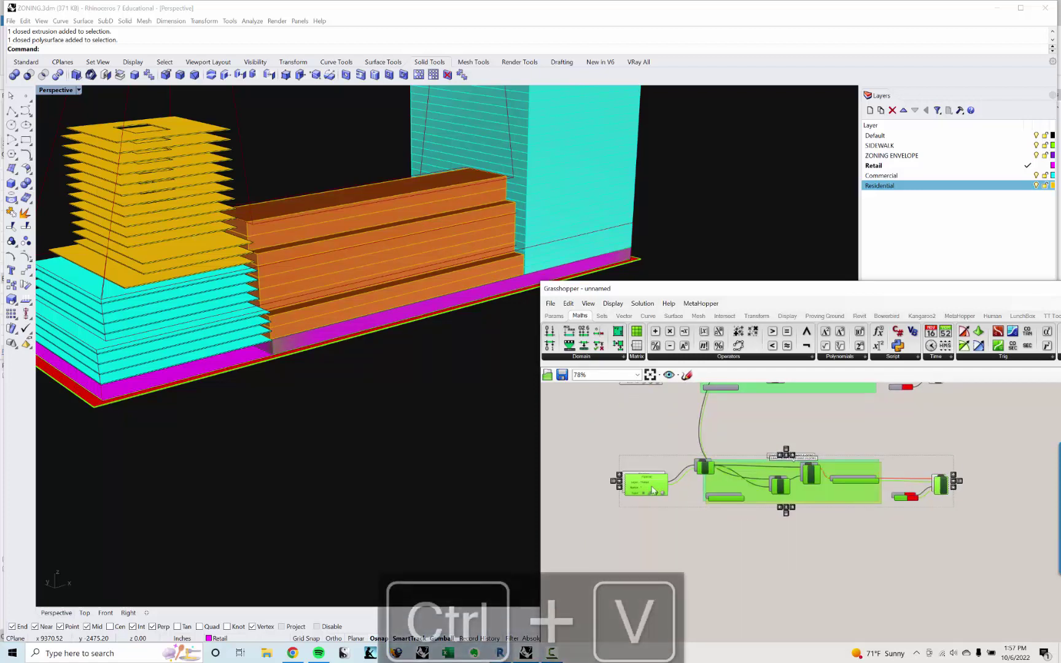
drag(634, 556, 641, 559)
Set the newest pipeline's layer filter to *Commercial.
scroll(641, 562, up, 3)
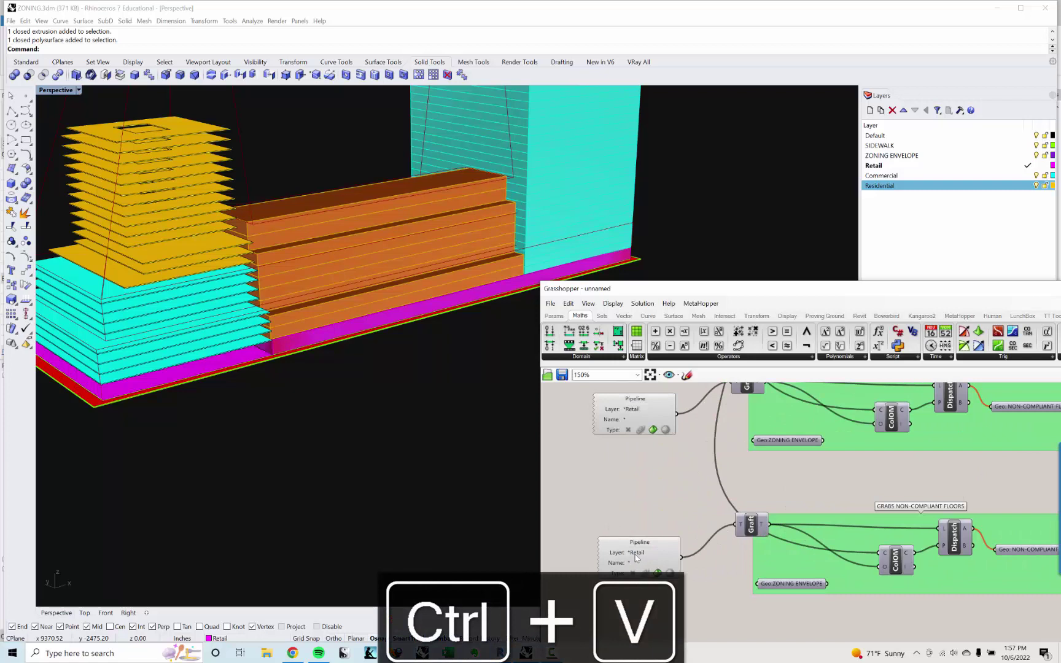
click(637, 557)
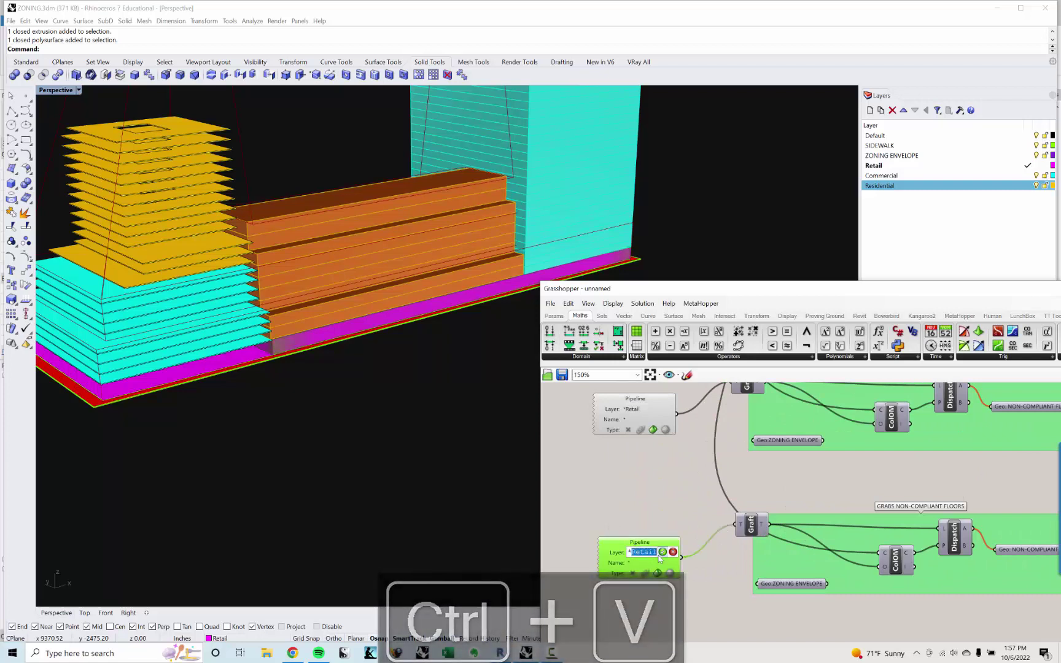
text(Com)
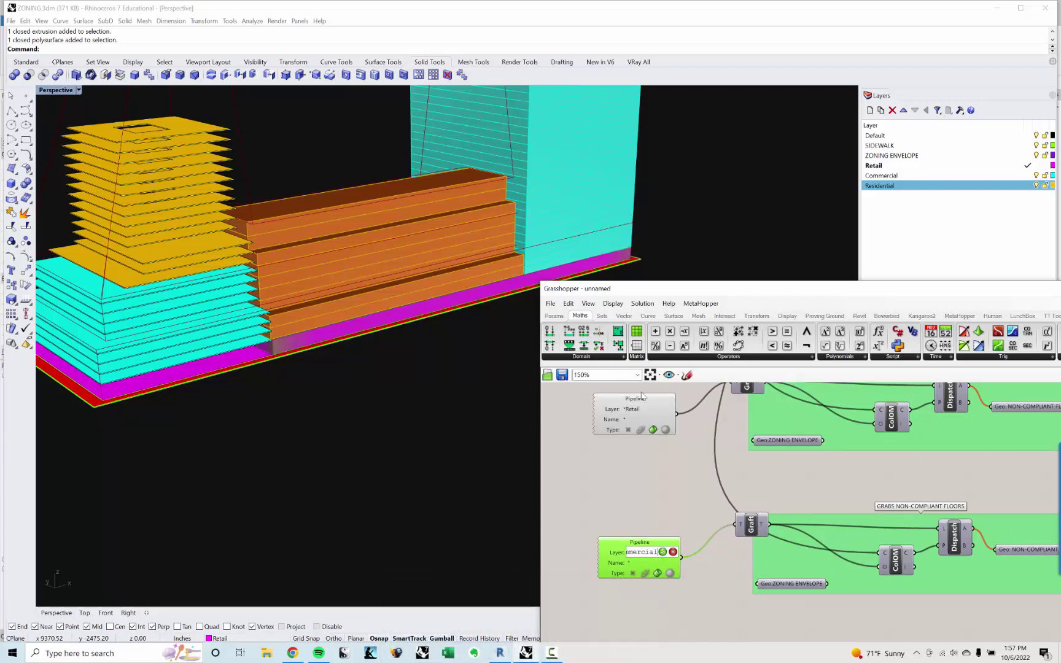
click(664, 552)
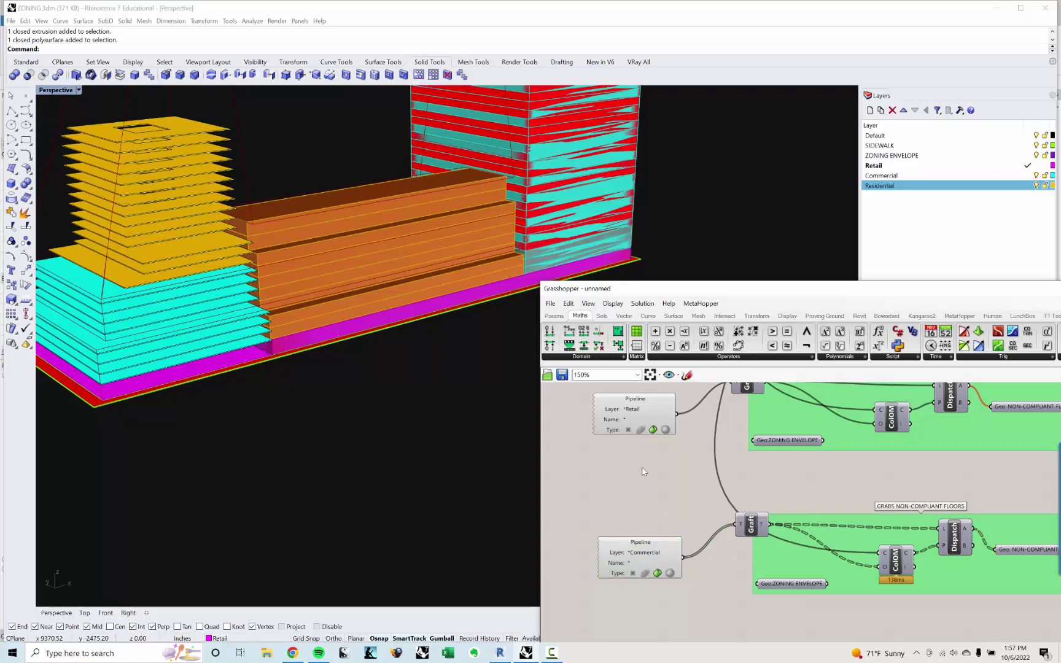
Bring the hidden zoning envelope back into the Rhino model with the Show command.
right_drag(576, 164, 533, 225)
scroll(371, 317, up, 5)
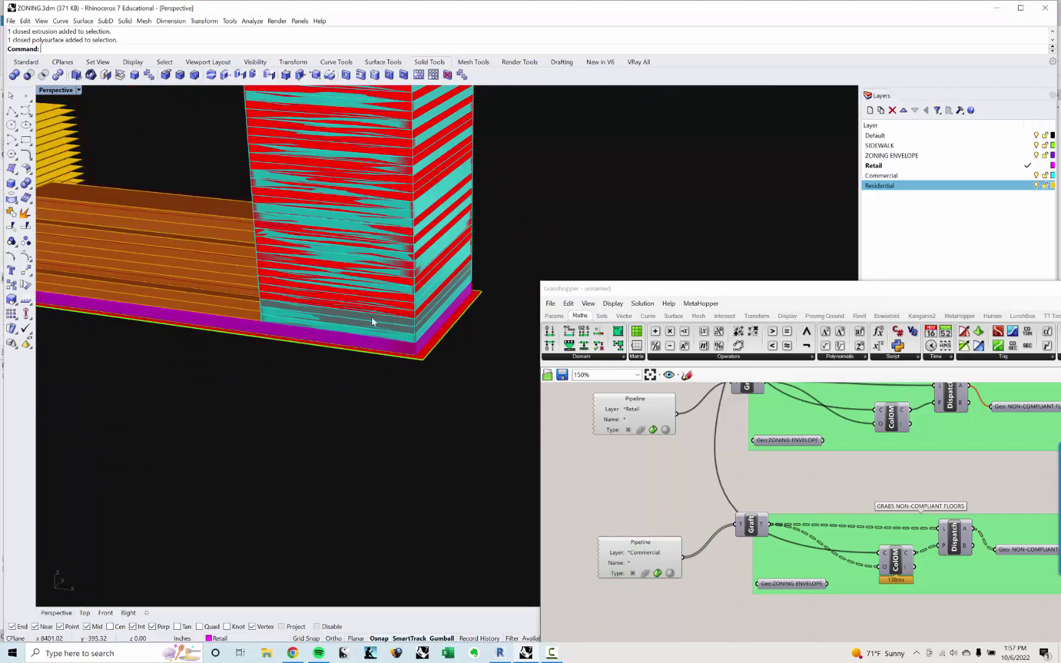
right_drag(398, 259, 372, 324)
scroll(687, 521, down, 3)
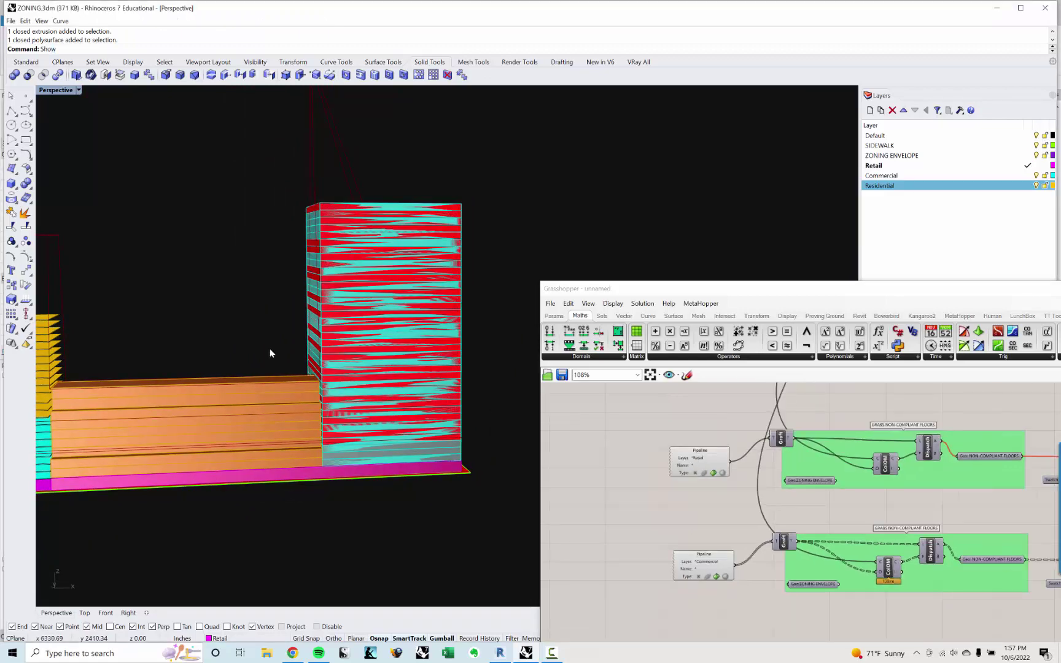
key(Return)
Examine how the commercial tower floors sit relative to the zoning envelope, selecting the stacked floors and clearing the selection again.
scroll(446, 213, up, 4)
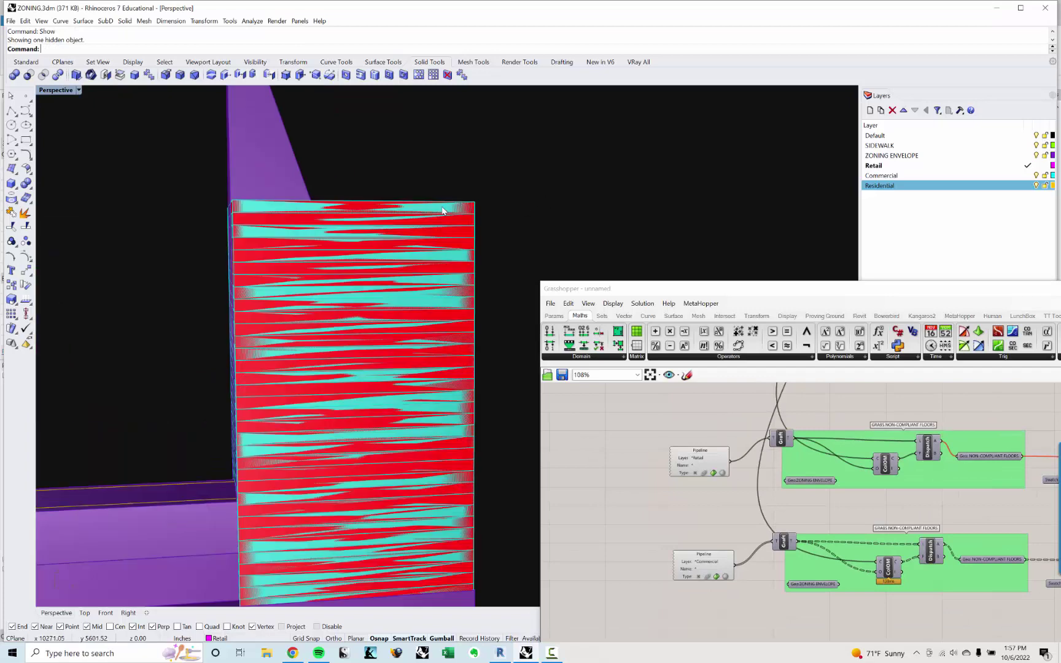
click(447, 218)
click(447, 223)
right_drag(481, 301, 499, 490)
key(Escape)
drag(482, 336, 483, 496)
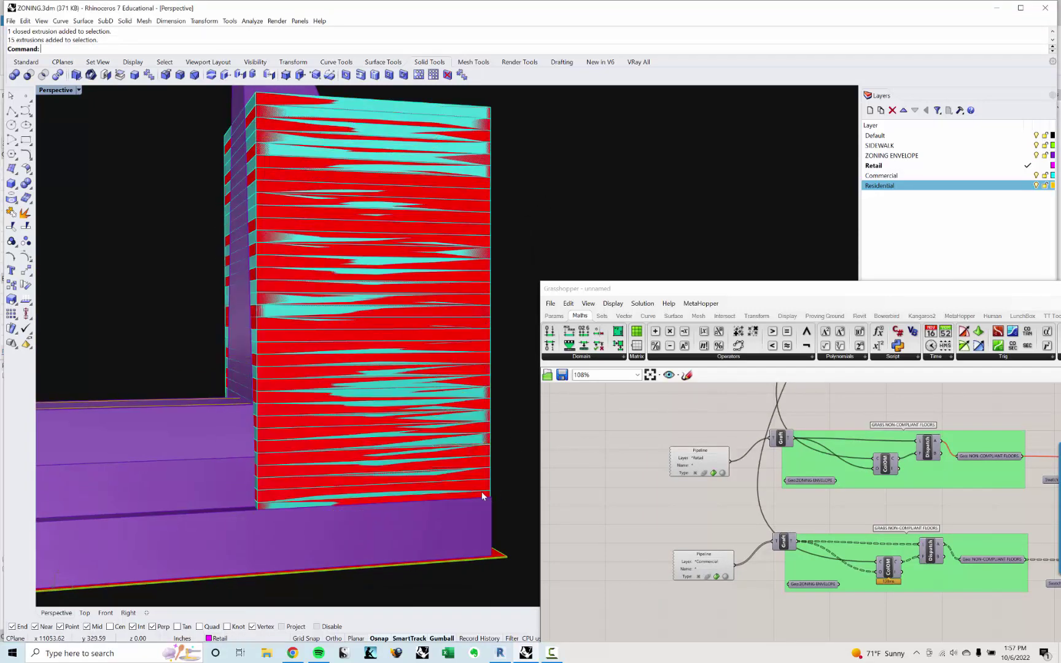
drag(500, 201, 485, 119)
right_drag(478, 146, 284, 198)
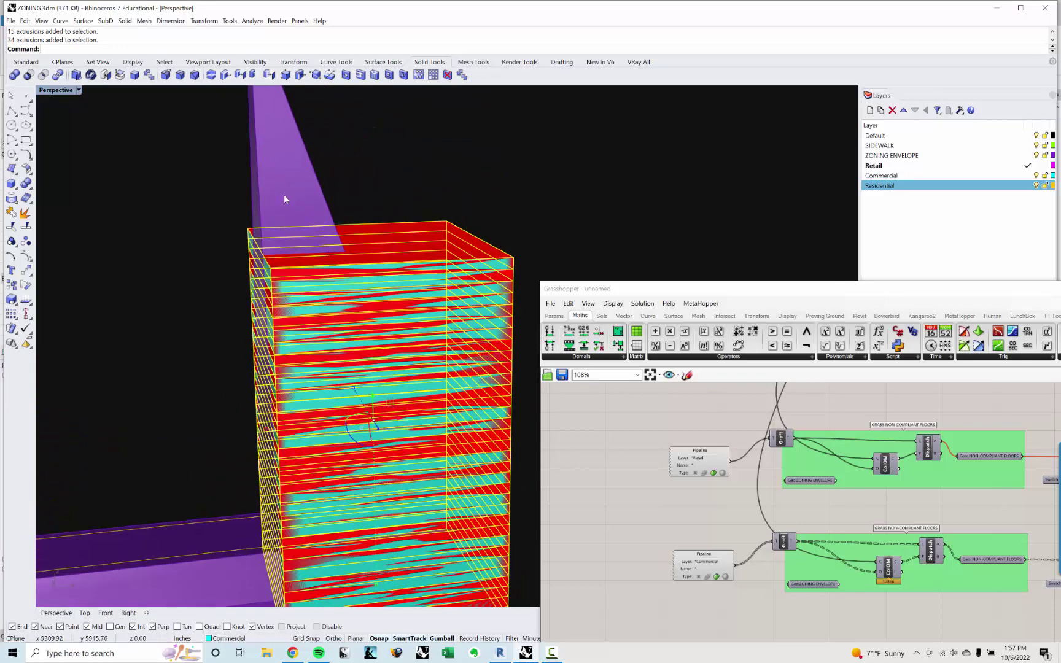
key(Escape)
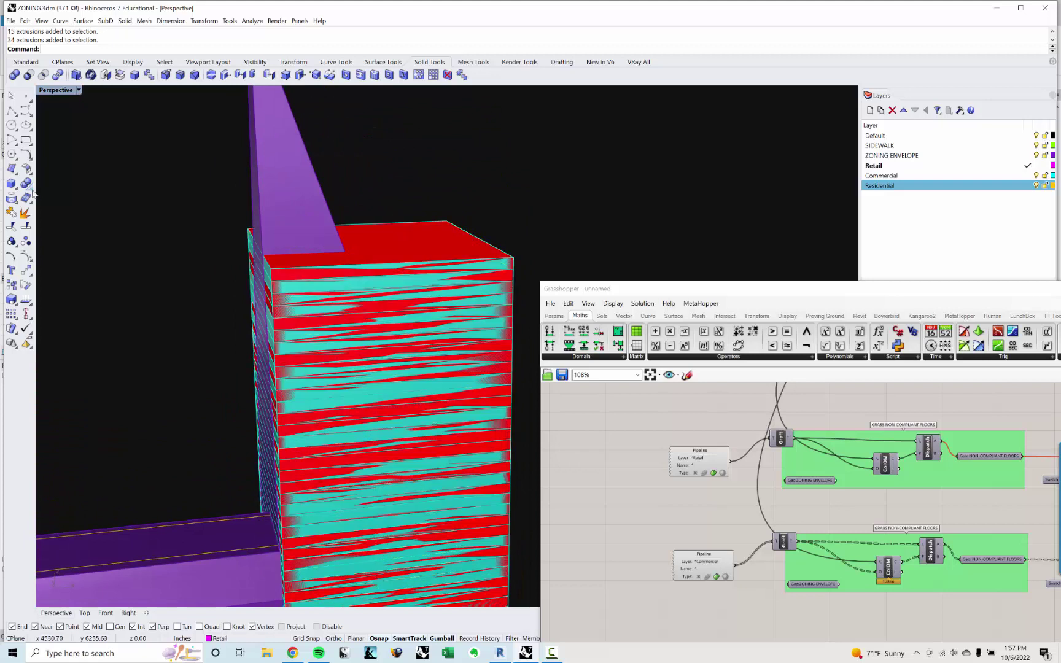
Try a Boolean Intersection of all commercial tower floors with the zoning envelope, with DeleteInput set to No.
click(29, 187)
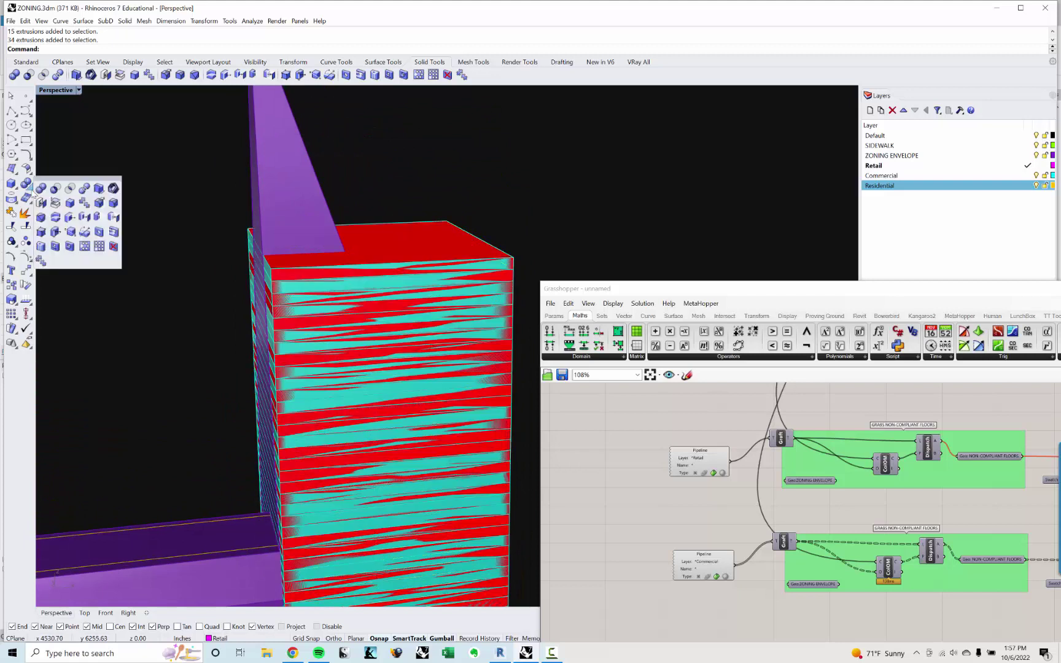
click(70, 190)
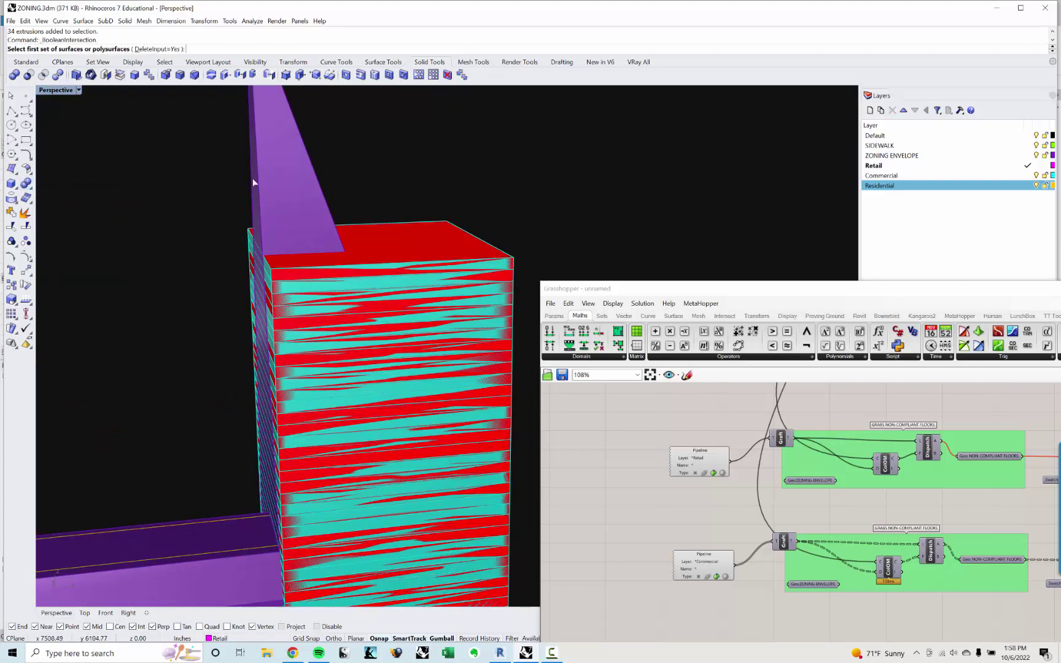
click(157, 49)
shift+right_drag(349, 259, 314, 226)
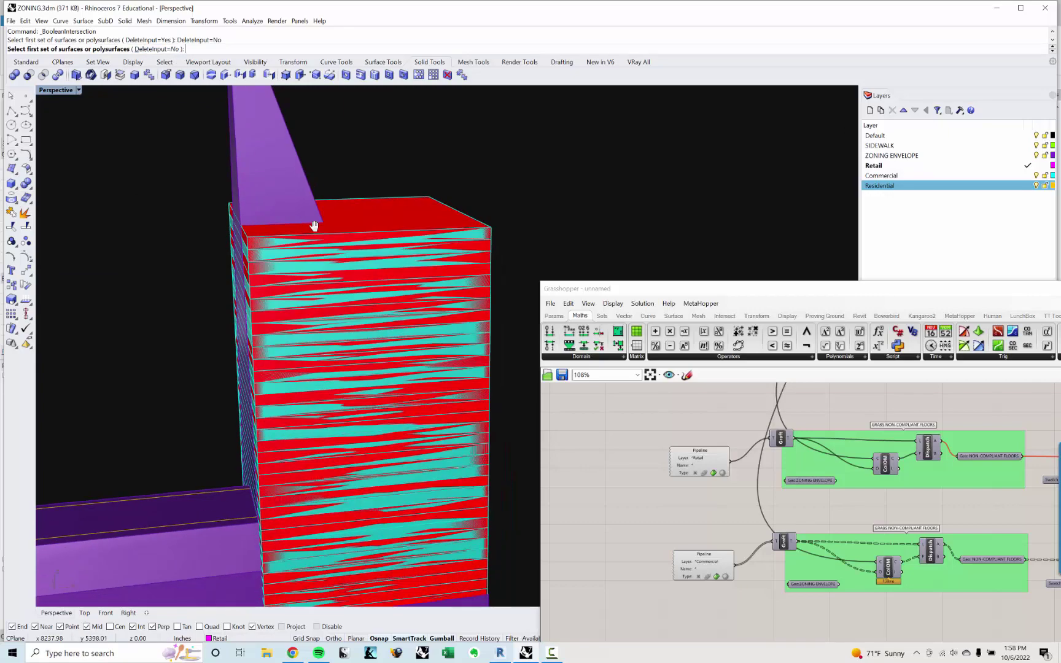
click(418, 245)
right_drag(448, 260, 467, 522)
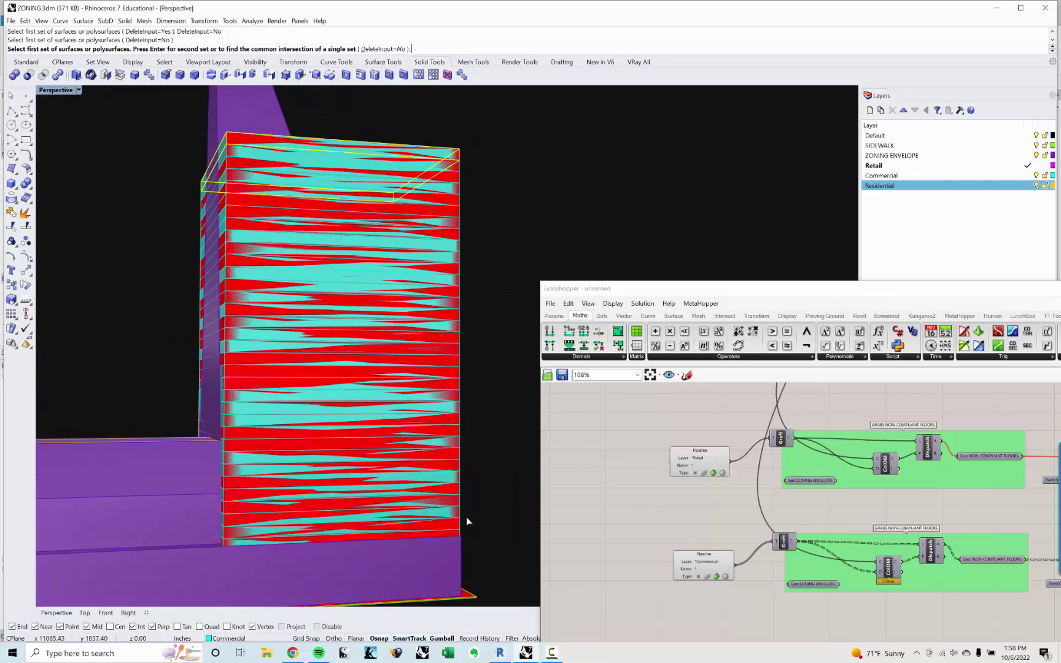
click(455, 154)
right_drag(387, 171, 391, 196)
key(Return)
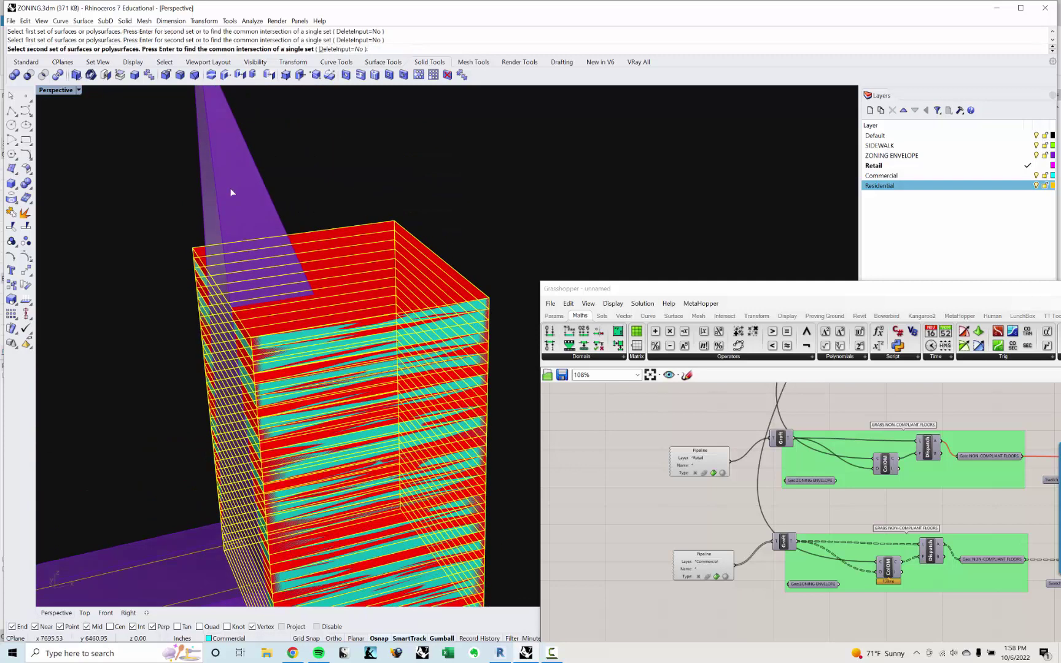
click(230, 192)
key(Return)
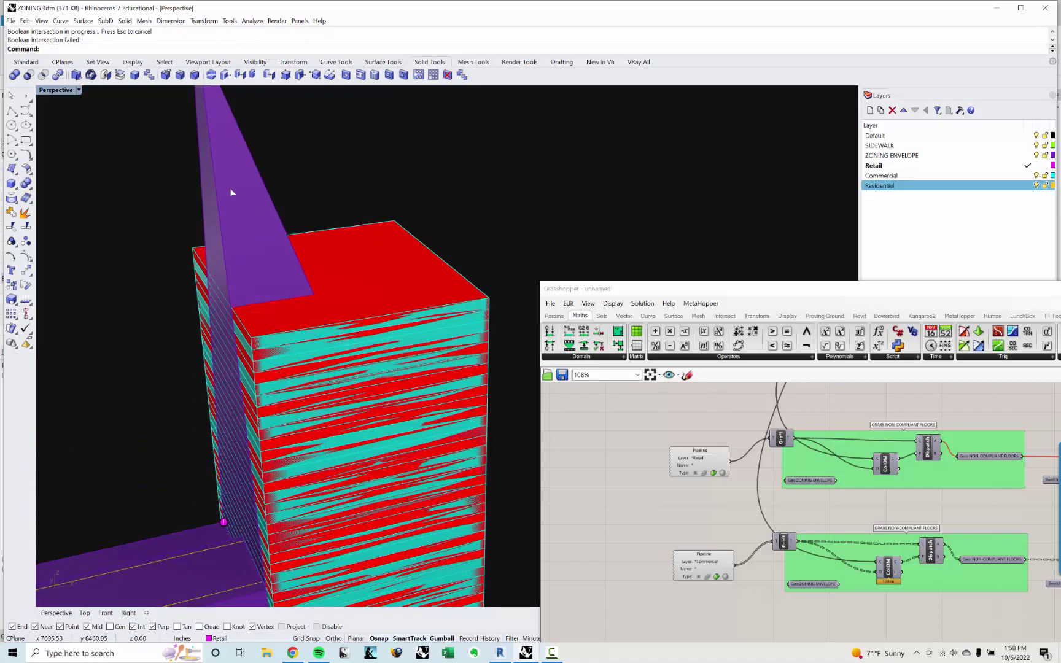
Examine up close where the zoning envelope's tower meets the edges of the commercial floors.
right_drag(284, 370, 265, 215)
scroll(110, 218, up, 3)
scroll(367, 154, up, 6)
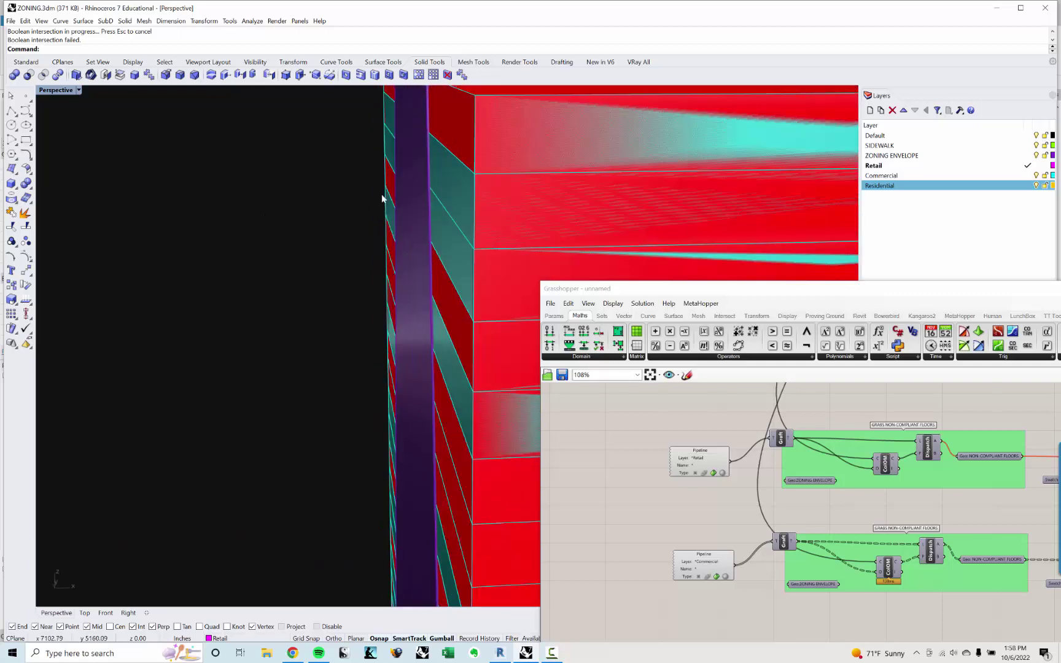
scroll(383, 197, down, 8)
scroll(410, 491, up, 6)
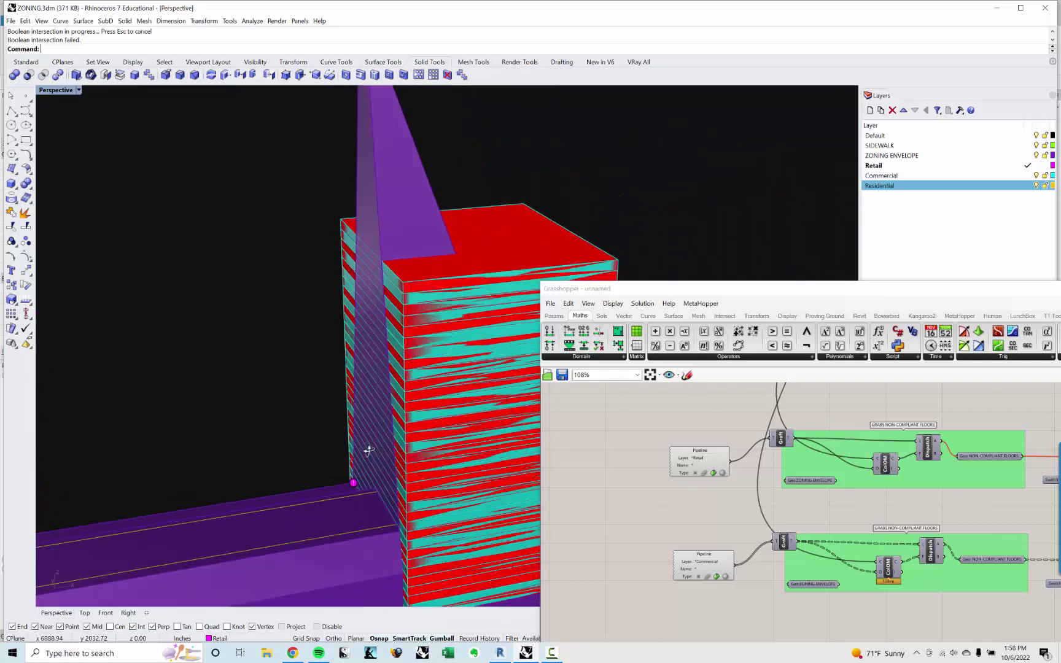
Examine up close where the base of the zoning envelope's sloped tower meets the lower commercial floors.
click(410, 509)
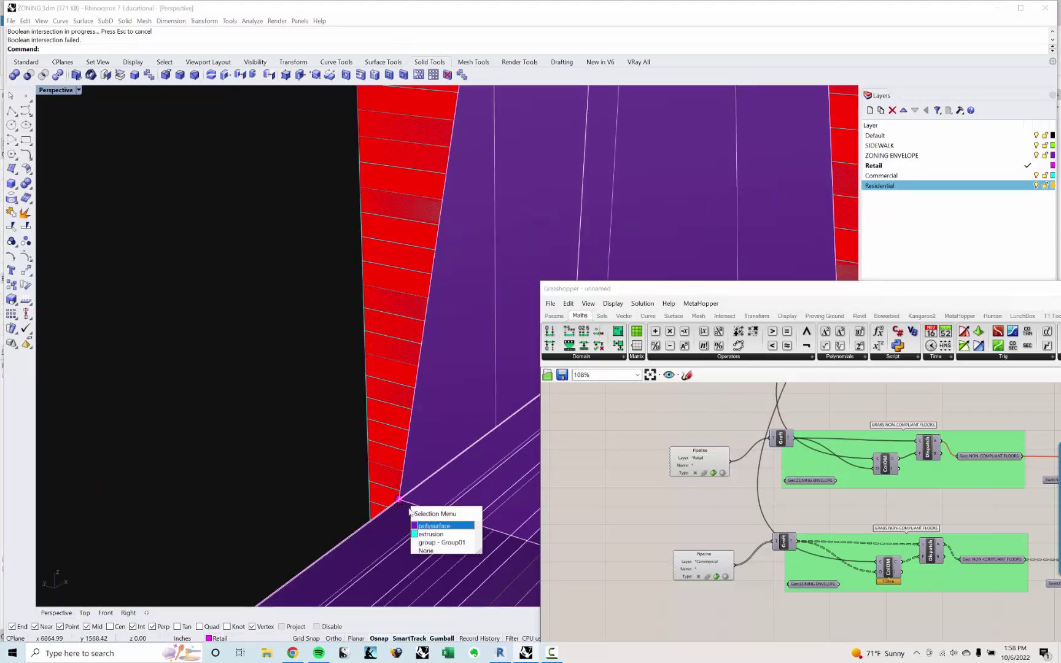
right_drag(335, 482, 364, 467)
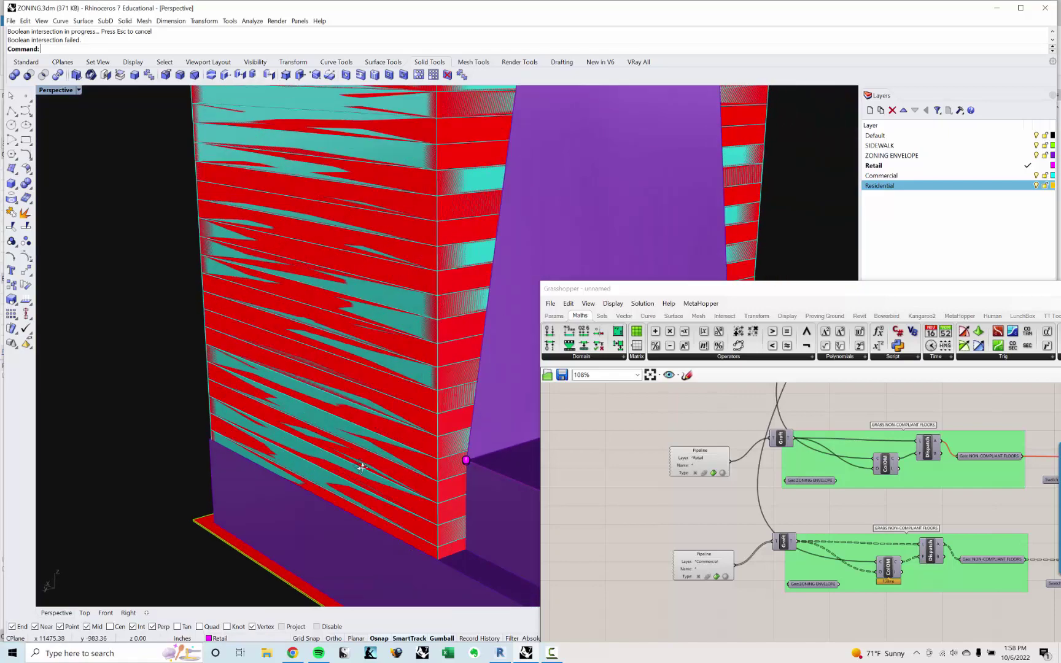
scroll(465, 438, up, 4)
scroll(466, 437, up, 3)
click(478, 445)
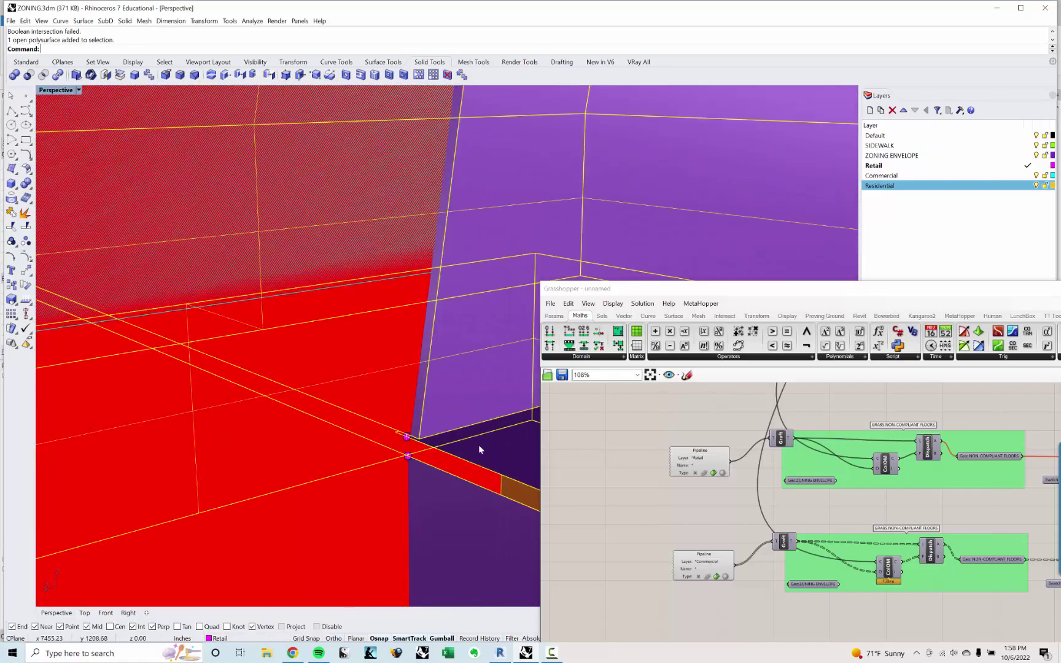
scroll(327, 415, down, 3)
scroll(356, 441, up, 2)
scroll(339, 433, up, 2)
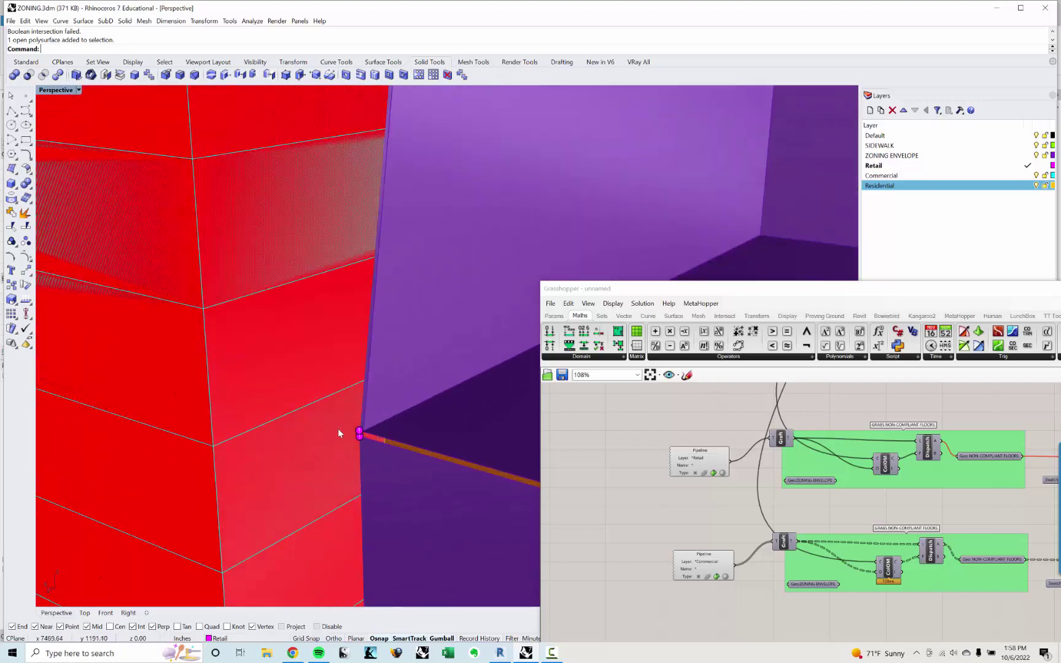
Undo the last Boolean Intersection and clear the current selection.
key(ctrl+z)
scroll(415, 430, down, 5)
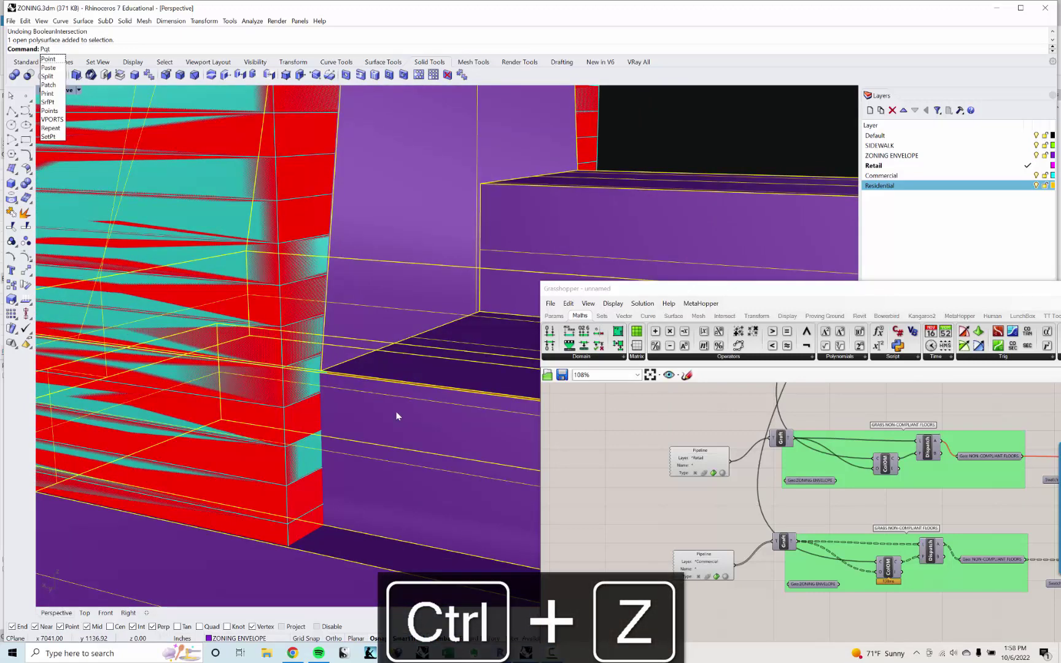
key(Escape)
key(Escape)
Set the viewport to the Front view with Wireframe display.
scroll(396, 412, down, 7)
right_drag(386, 406, 429, 438)
scroll(413, 424, down, 3)
right_drag(344, 434, 241, 368)
text(Front)
key(Return)
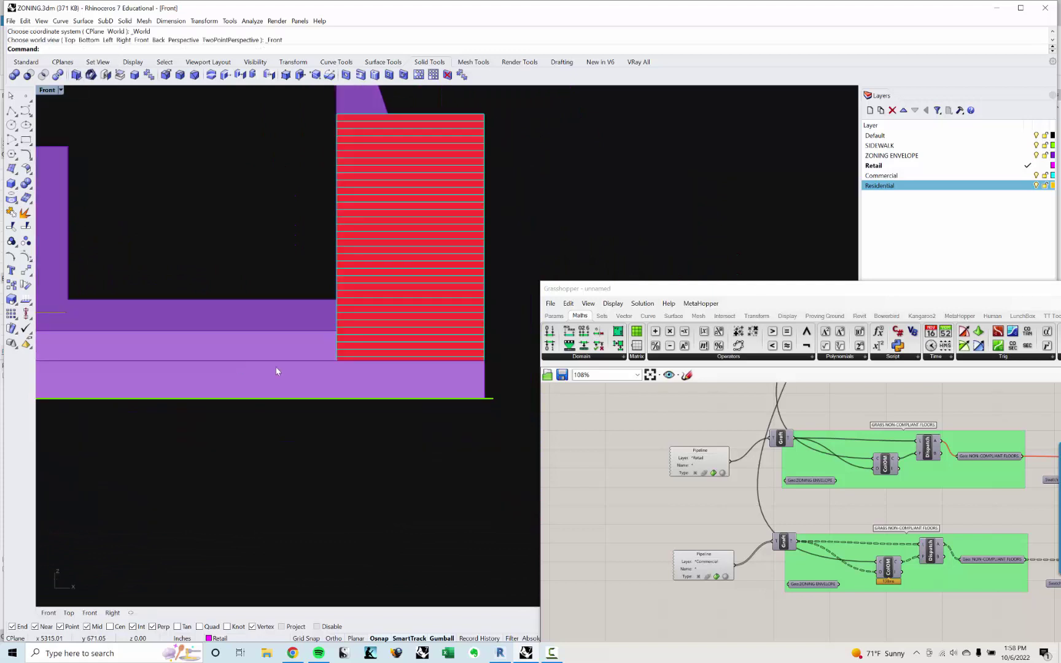
right_drag(304, 369, 284, 415)
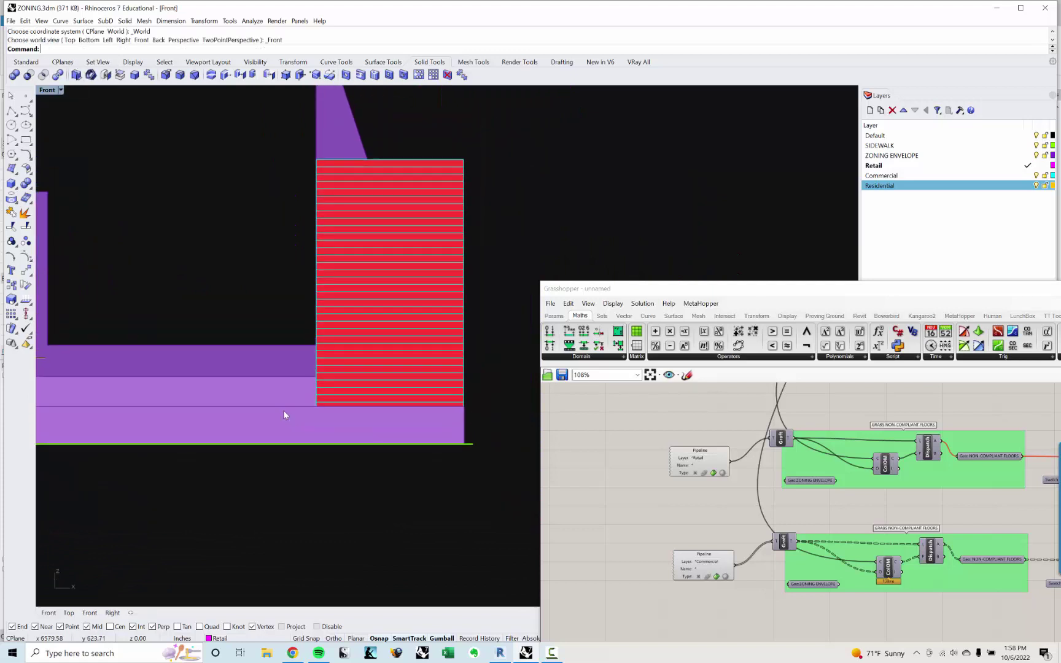
click(60, 91)
click(96, 127)
scroll(360, 206, up, 2)
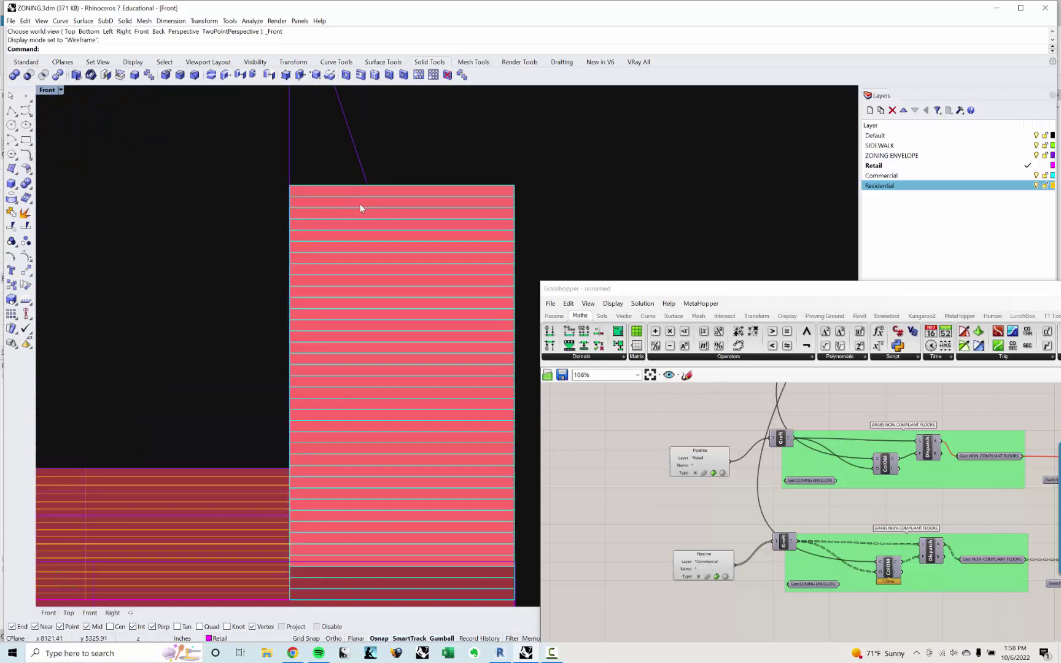
text(PL)
key(Return)
scroll(356, 178, up, 1)
click(356, 172)
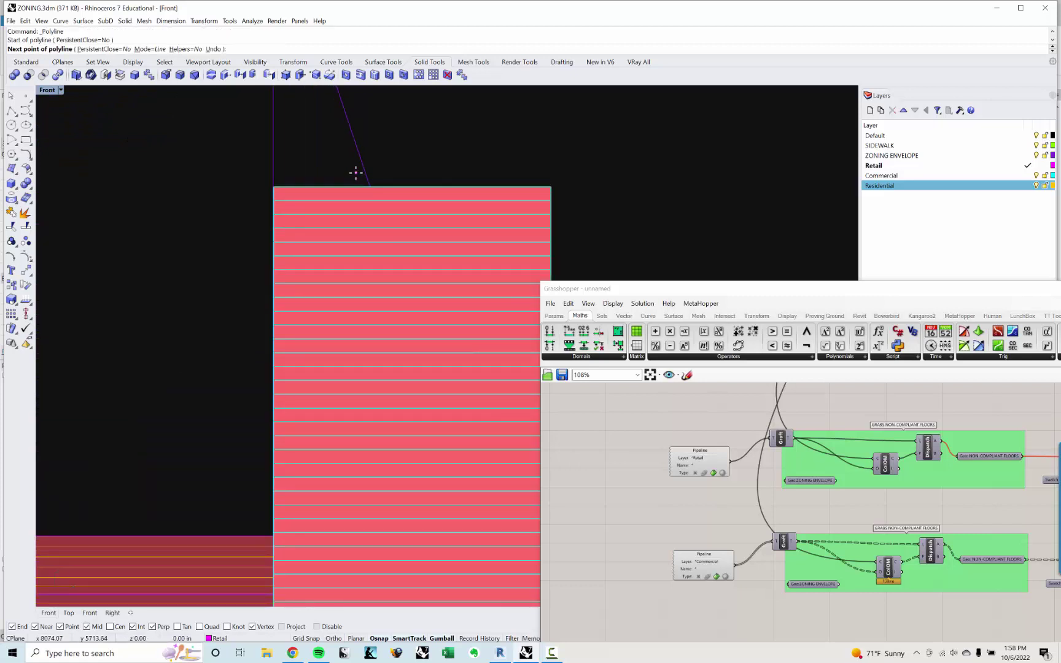
key(Escape)
Limit the Grasshopper preview to selected objects and move its window clear of the commercial tower.
drag(860, 298, 509, 272)
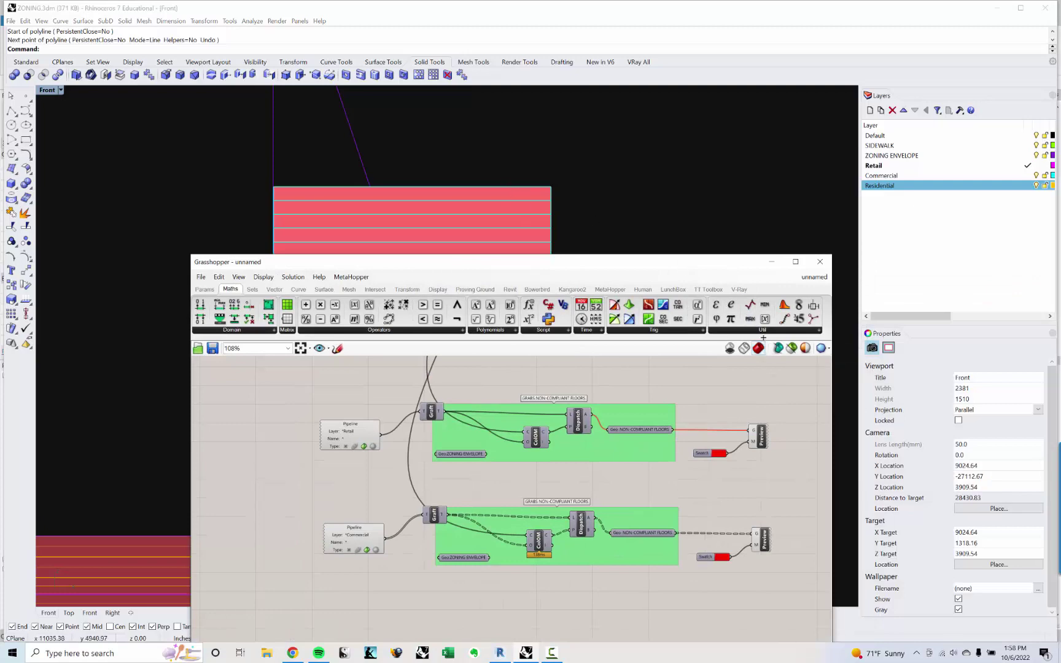
click(792, 350)
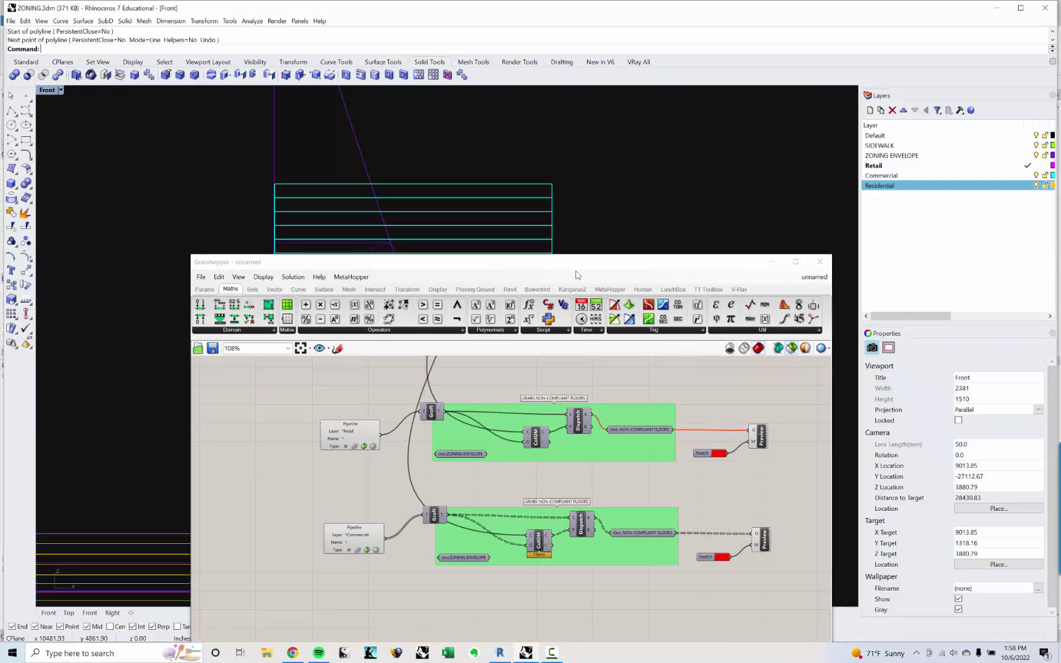
mouse_move(576, 265)
mouse_down()
mouse_move(623, 423)
mouse_move(627, 497)
mouse_up()
scroll(586, 376, down, 4)
right_drag(588, 386, 544, 261)
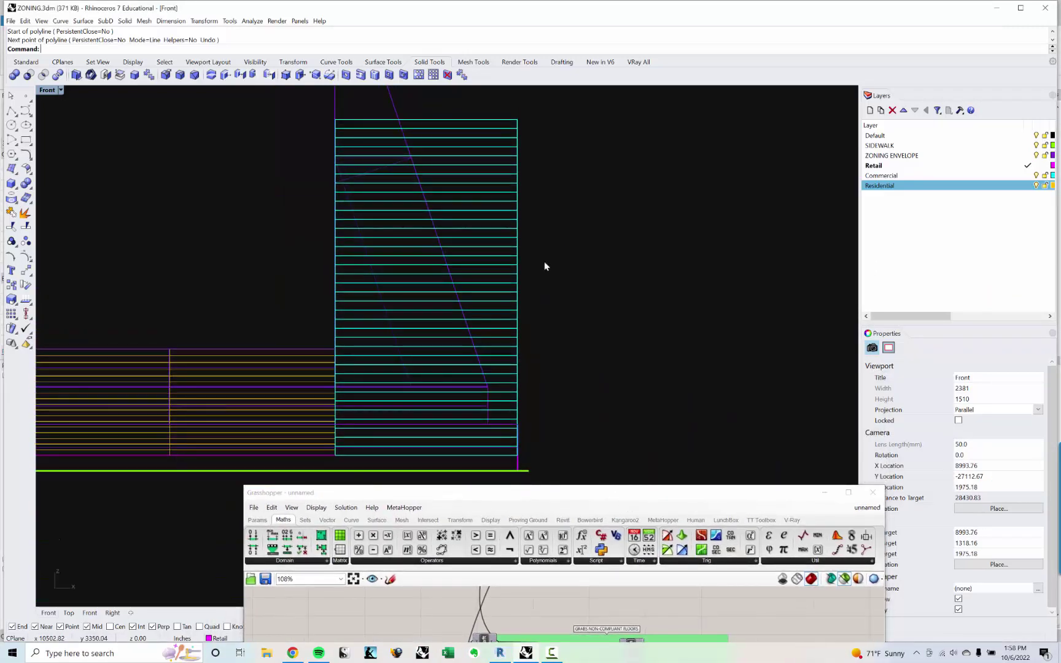
Start a polyline just inside the zoning envelope's sloped tower edge and continue it straight down past the vertical edge below the slope.
text(PL)
key(Return)
scroll(401, 150, up, 5)
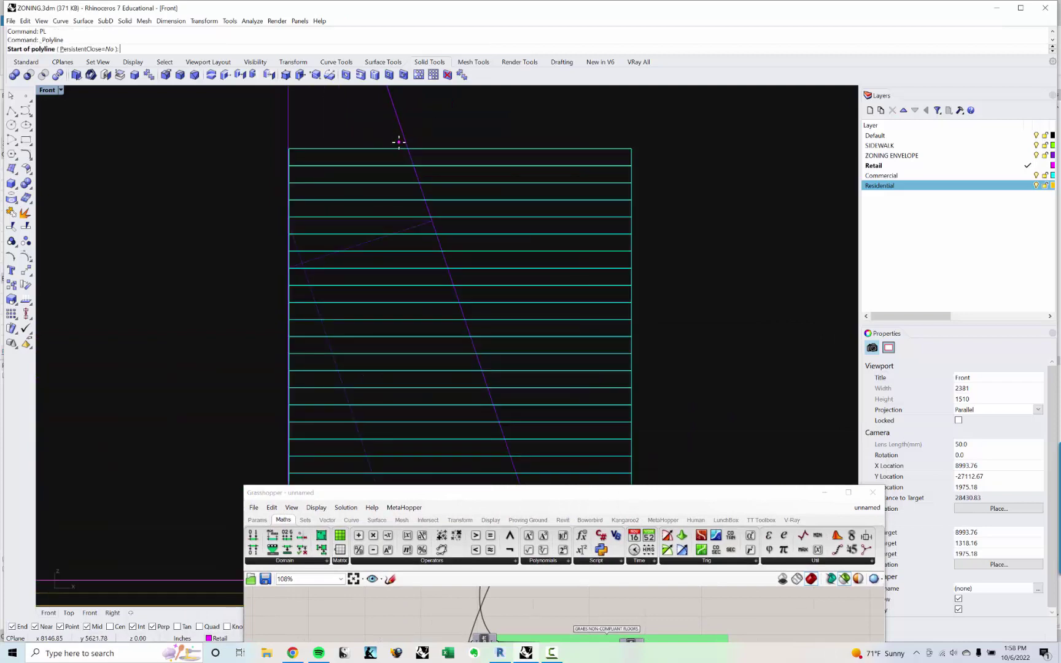
click(399, 142)
scroll(399, 145, down, 2)
right_drag(436, 304, 366, 154)
scroll(425, 304, up, 6)
scroll(433, 332, up, 5)
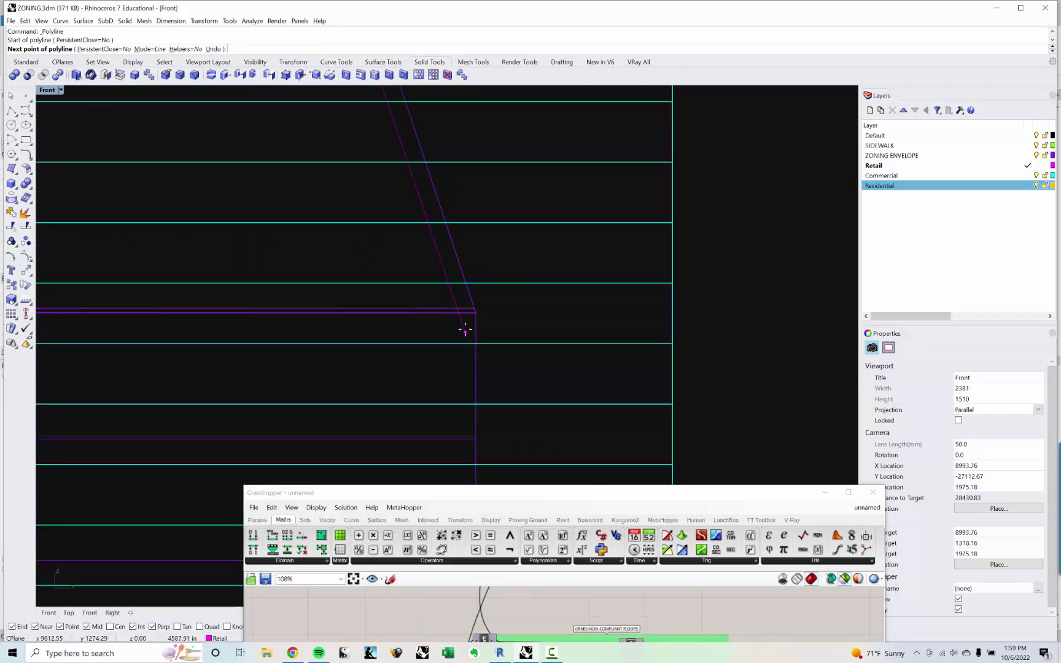
click(459, 284)
right_drag(467, 339, 448, 244)
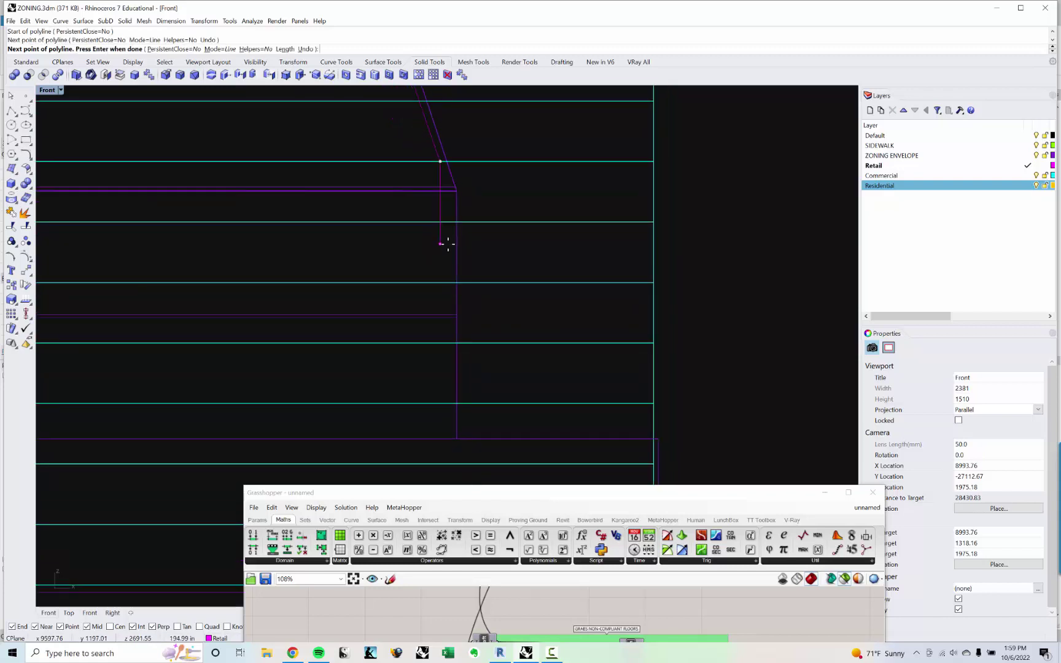
scroll(449, 282, down, 2)
scroll(447, 375, up, 2)
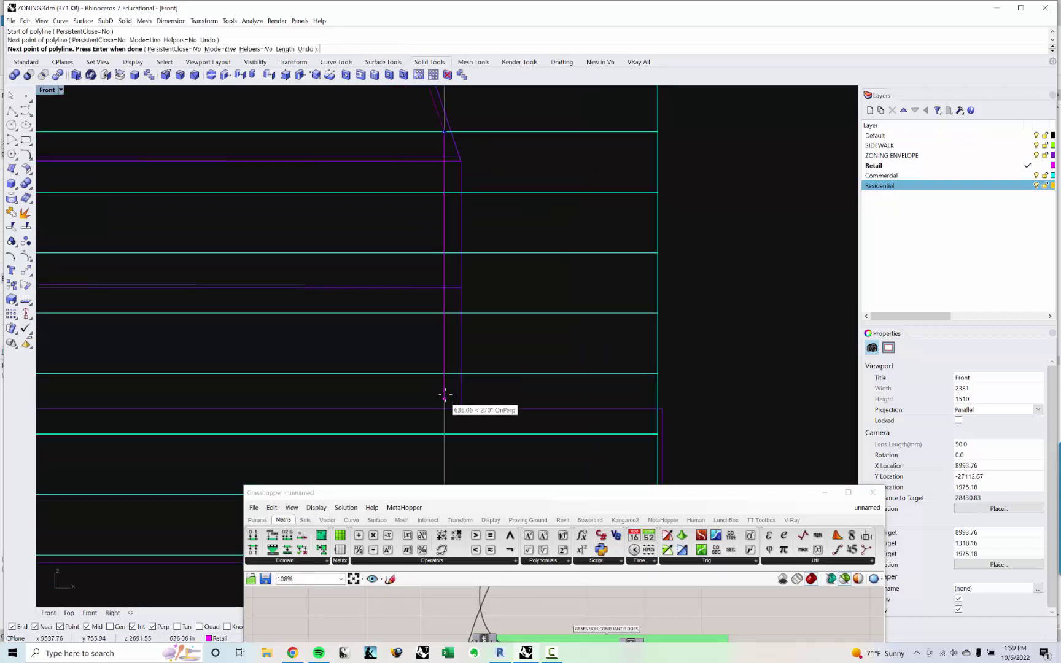
right_drag(445, 394, 435, 338)
click(435, 374)
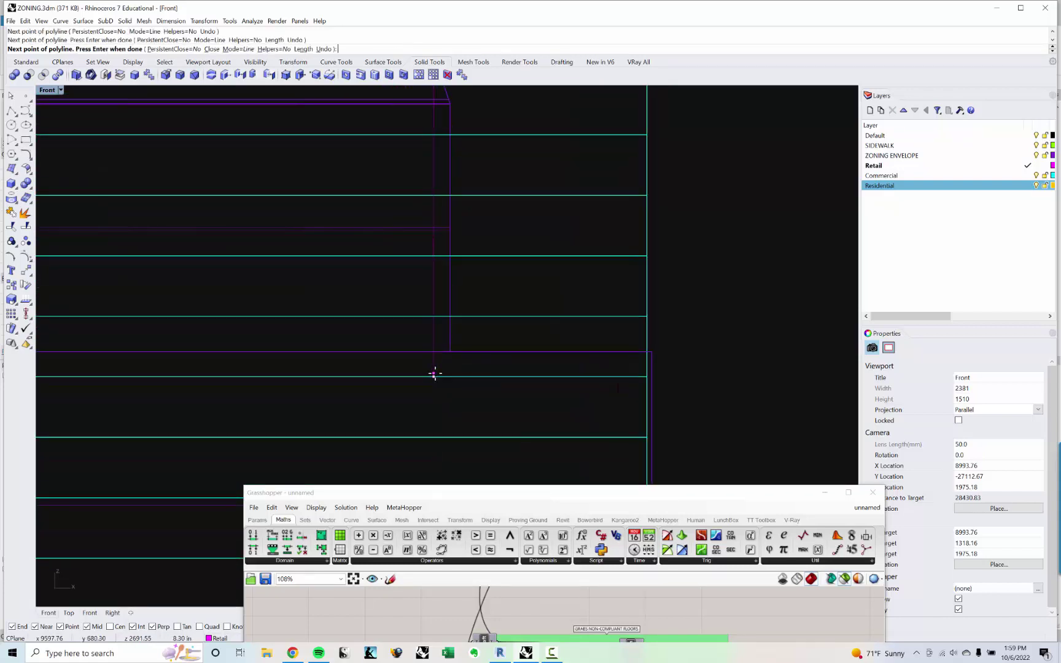
Complete the polyline around the outer side and top of the commercial floors, closing it at its start point.
scroll(671, 374, down, 5)
right_drag(685, 127, 651, 334)
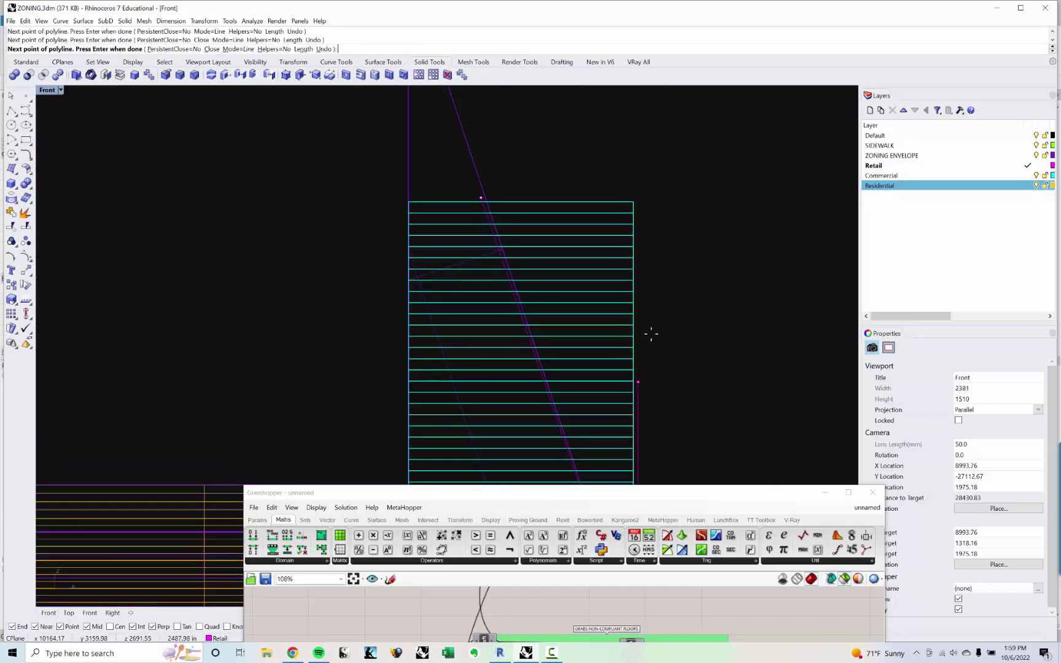
scroll(438, 192, up, 4)
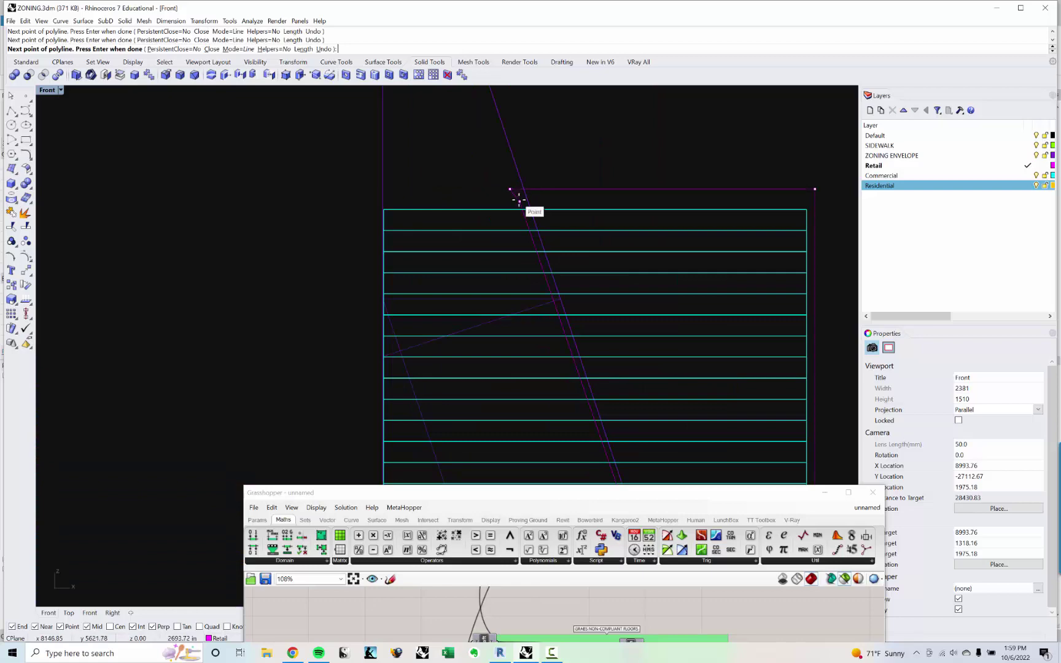
click(519, 200)
scroll(555, 192, down, 2)
right_drag(555, 191, 553, 242)
Align the closed polyline's points in Y only with SetPt, aligned to World, placing it off the commercial tower.
text(SETPT)
key(Return)
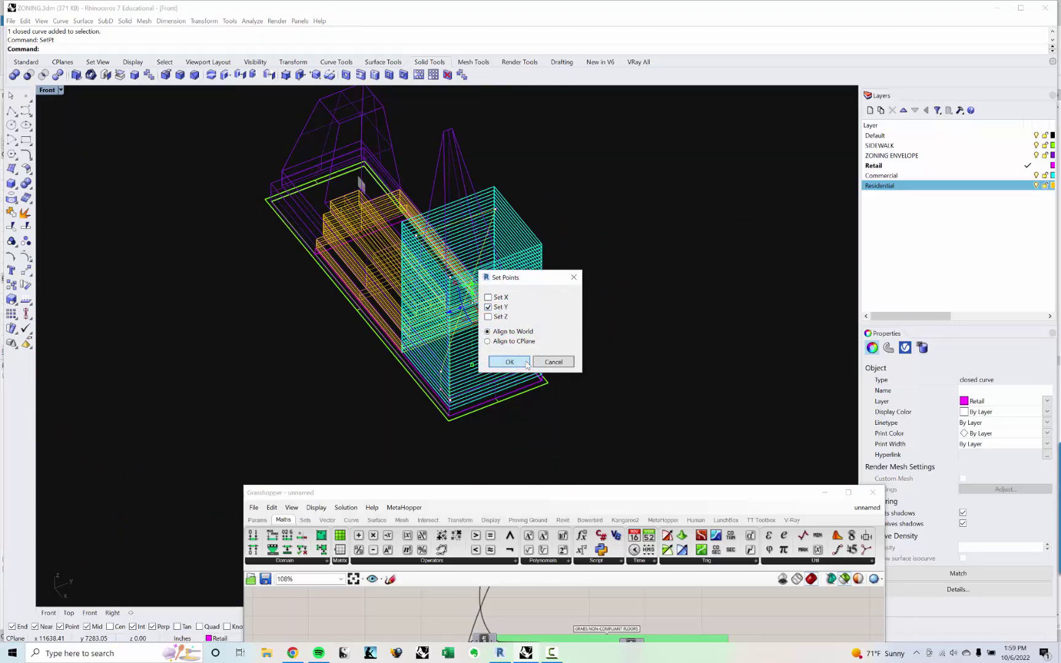
click(527, 363)
scroll(632, 173, up, 2)
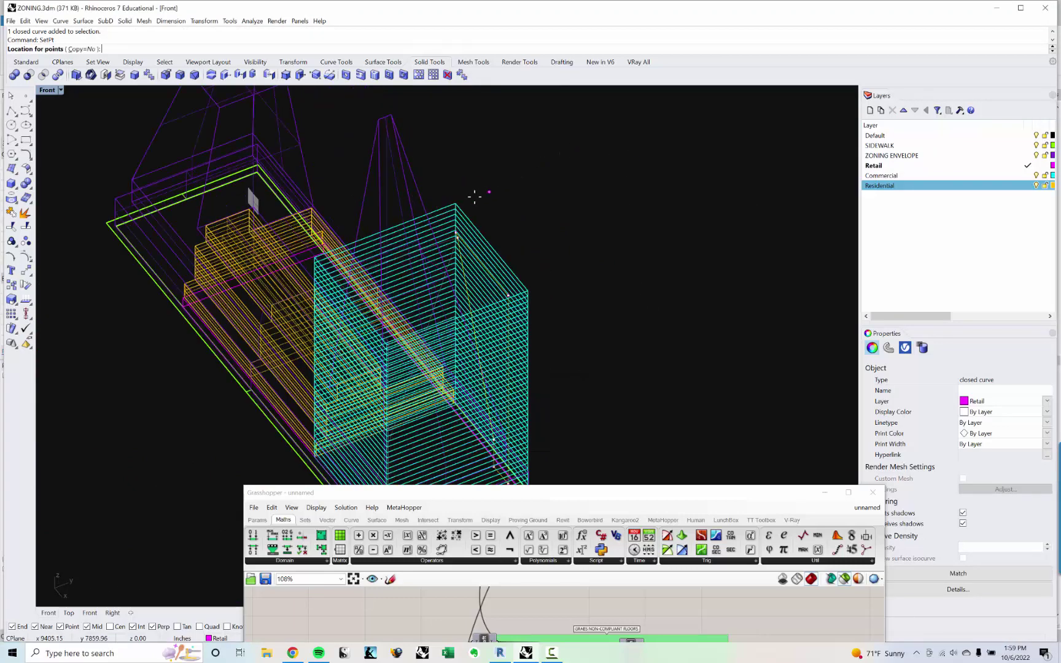
Extrude the closed polyline as a solid about 6360 inches, running through and beyond the commercial tower.
middle_click(625, 177)
click(610, 170)
scroll(608, 169, down, 2)
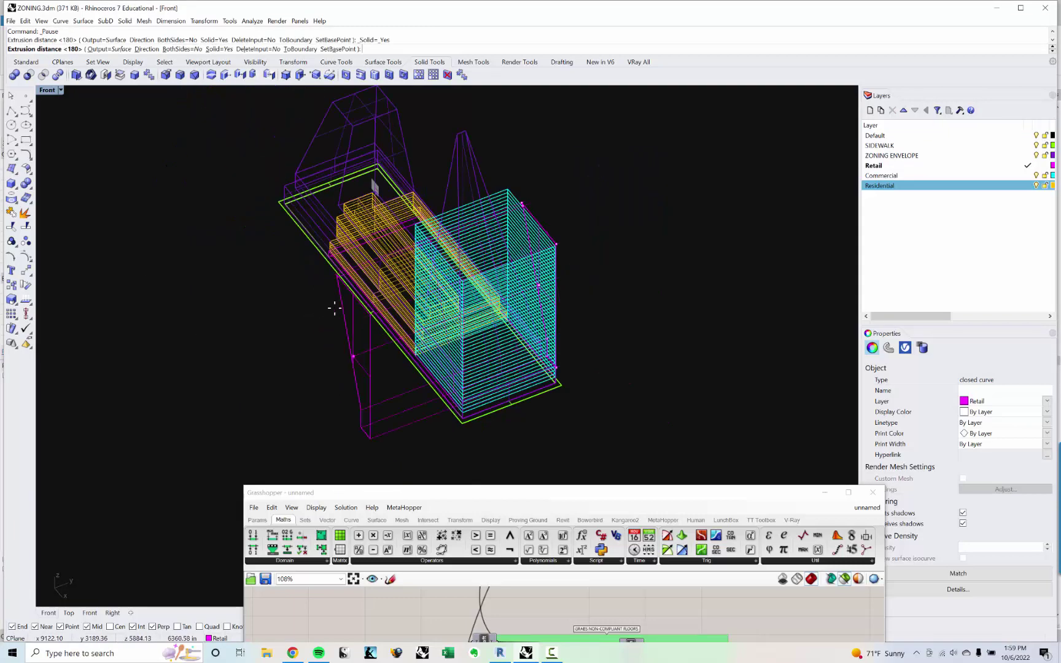
key(Escape)
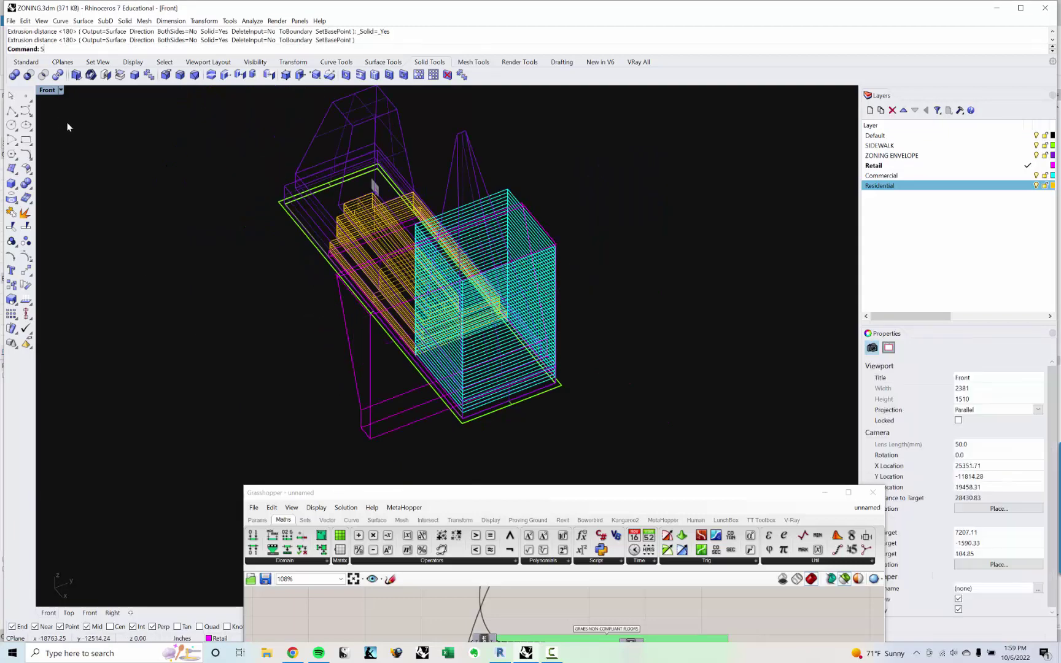
Set the viewport to Shaded display and inspect the extruded solid against the commercial tower and zoning envelope.
text(S)
key(Return)
right_drag(565, 277, 761, 248)
scroll(525, 242, up, 6)
shift+right_drag(577, 252, 465, 265)
click(491, 187)
right_drag(491, 189, 497, 202)
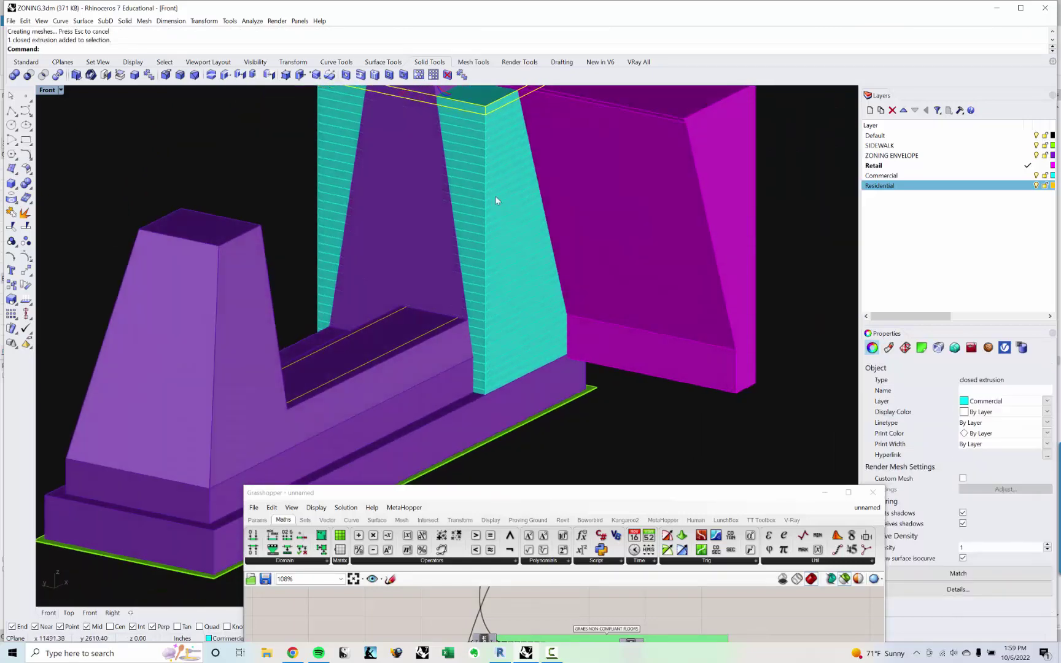
key(Escape)
Subtract the extruded cutting solid from every commercial tower floor, bottom to top, using BooleanDifference with DeleteInput=No.
shift+right_drag(368, 218, 461, 230)
right_drag(460, 231, 603, 236)
scroll(395, 393, up, 7)
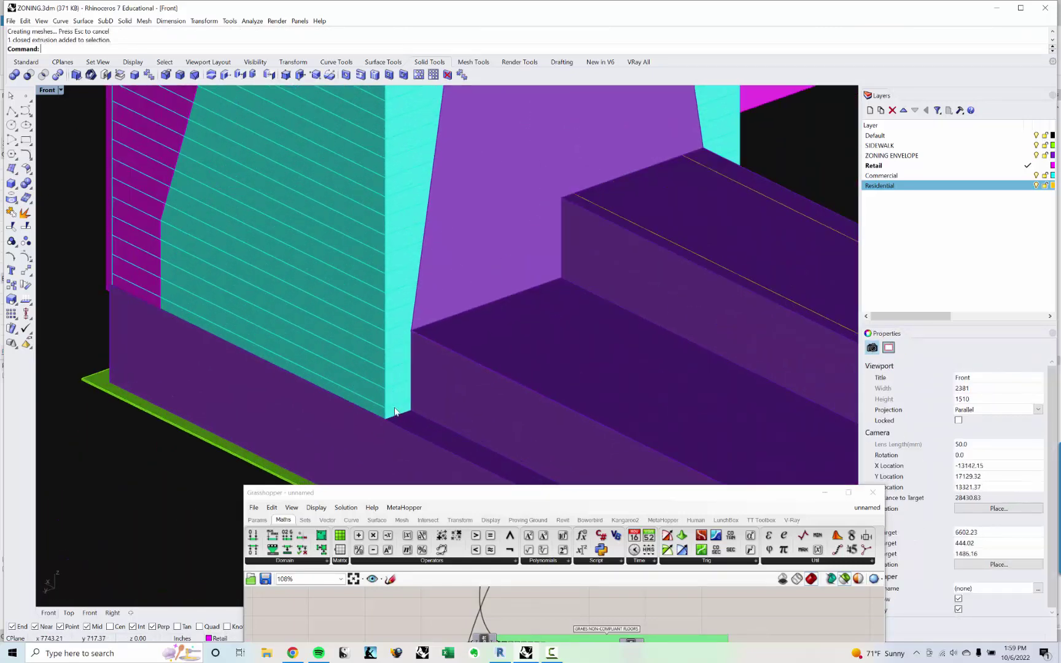
click(396, 415)
shift+click(395, 393)
shift+click(393, 369)
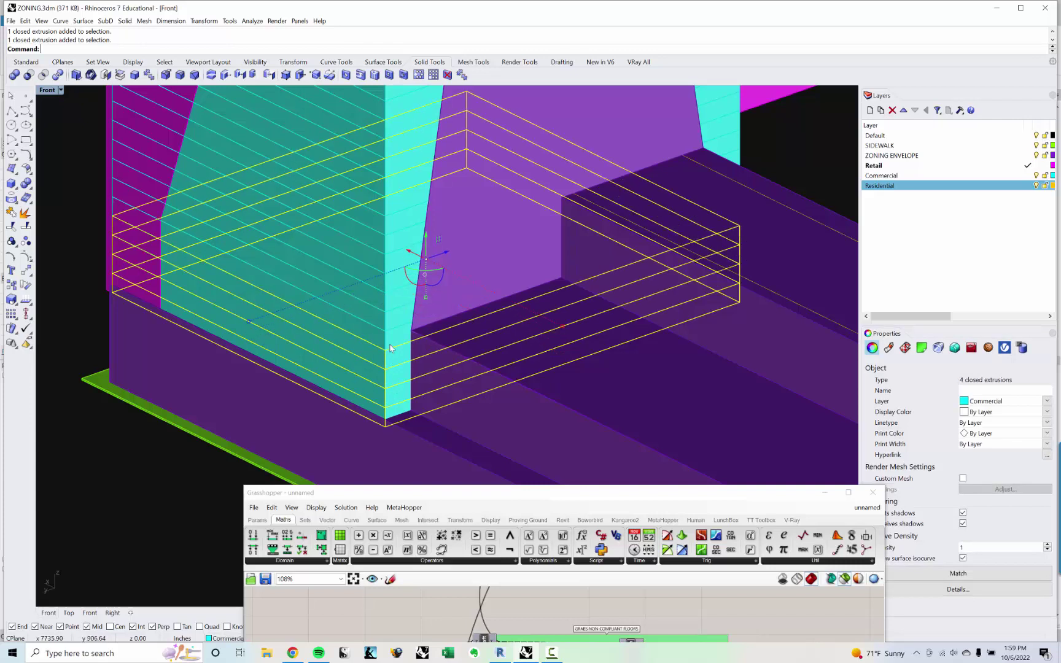
shift+click(393, 344)
shift+click(391, 319)
shift+click(392, 307)
shift+click(393, 295)
shift+click(395, 281)
shift+click(397, 263)
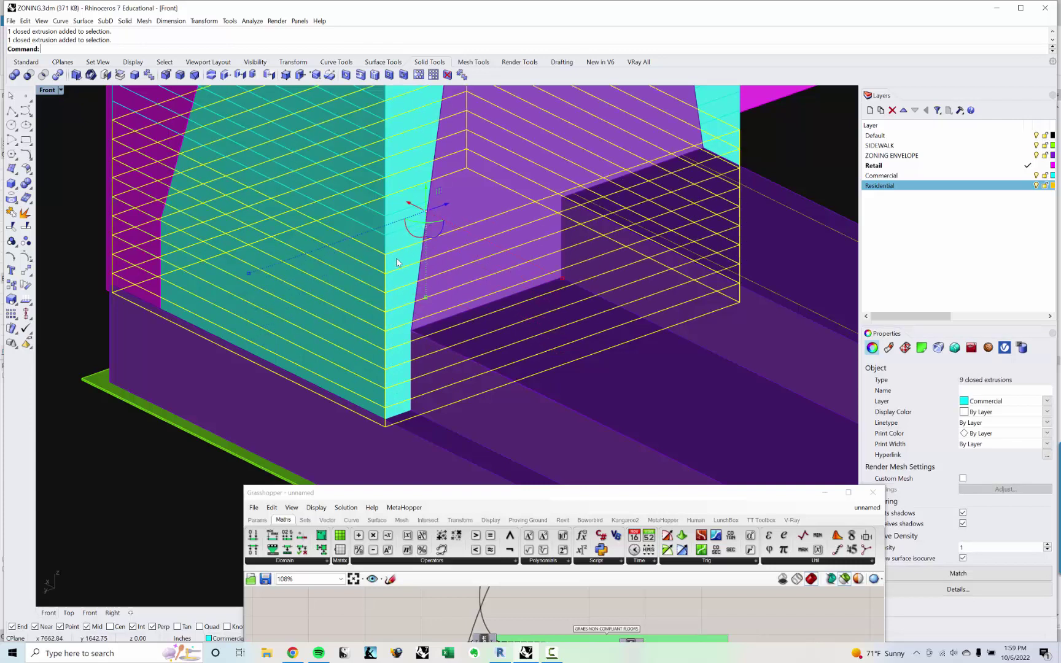
shift+click(398, 244)
shift+click(394, 225)
scroll(395, 225, down, 4)
shift+right_drag(395, 224, 358, 400)
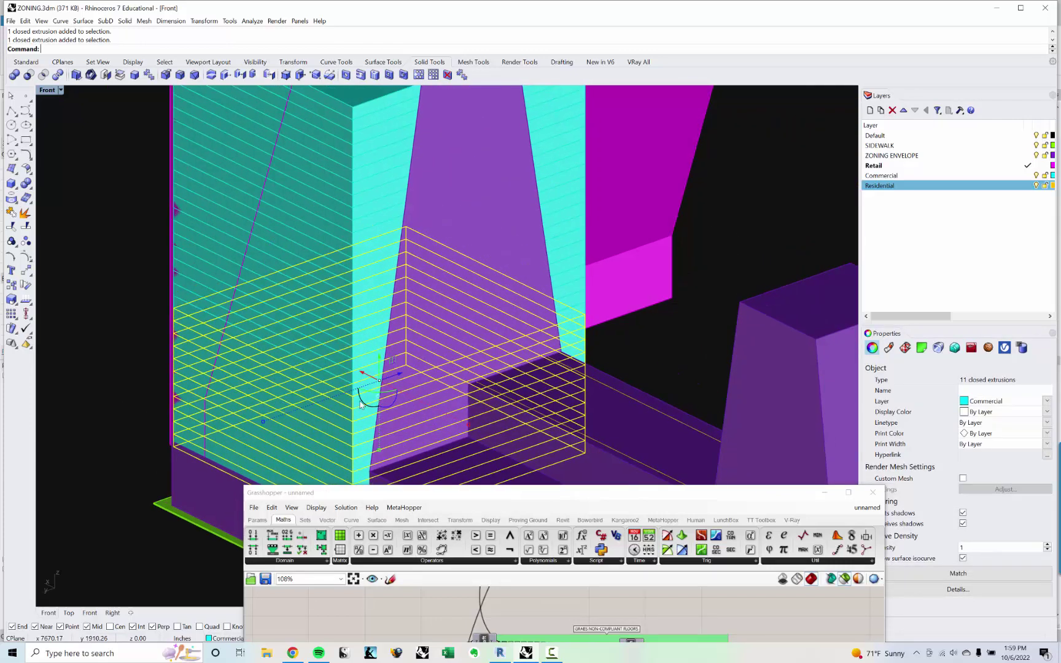
scroll(358, 401, up, 4)
shift+click(352, 383)
shift+click(352, 365)
shift+click(352, 340)
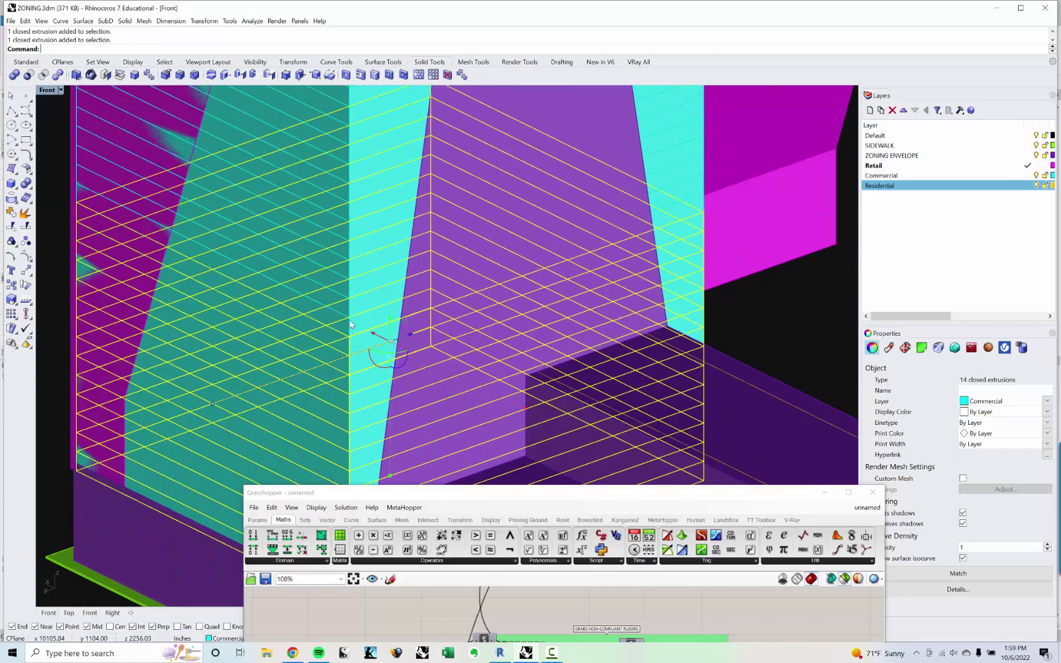
shift+click(352, 316)
shift+click(353, 288)
shift+click(361, 259)
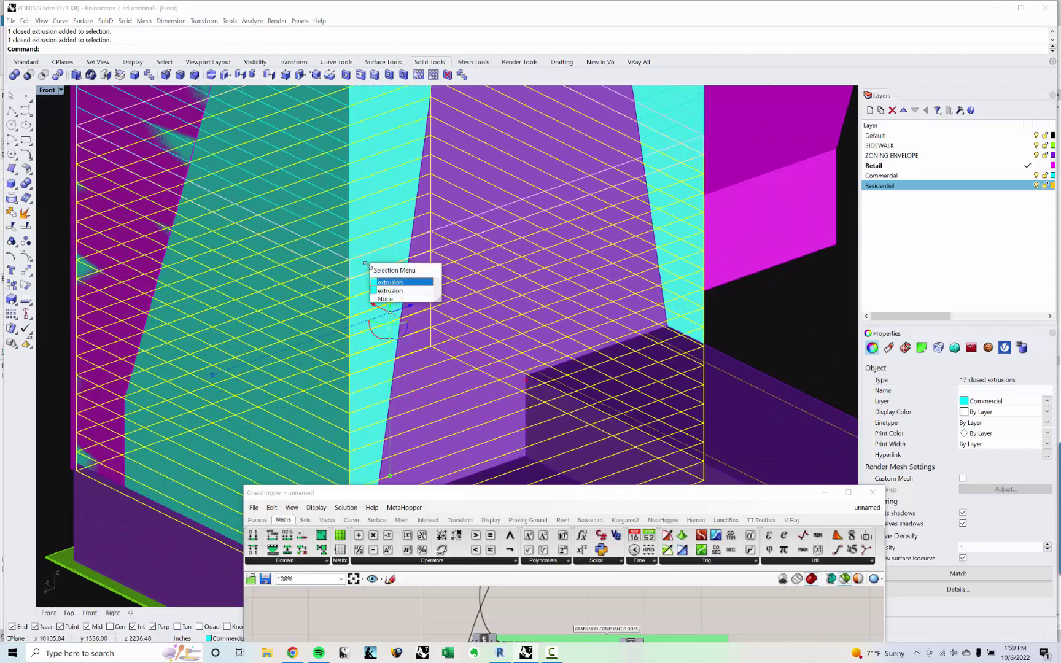
shift+click(367, 265)
shift+click(367, 265)
shift+click(366, 246)
shift+click(371, 230)
shift+click(370, 209)
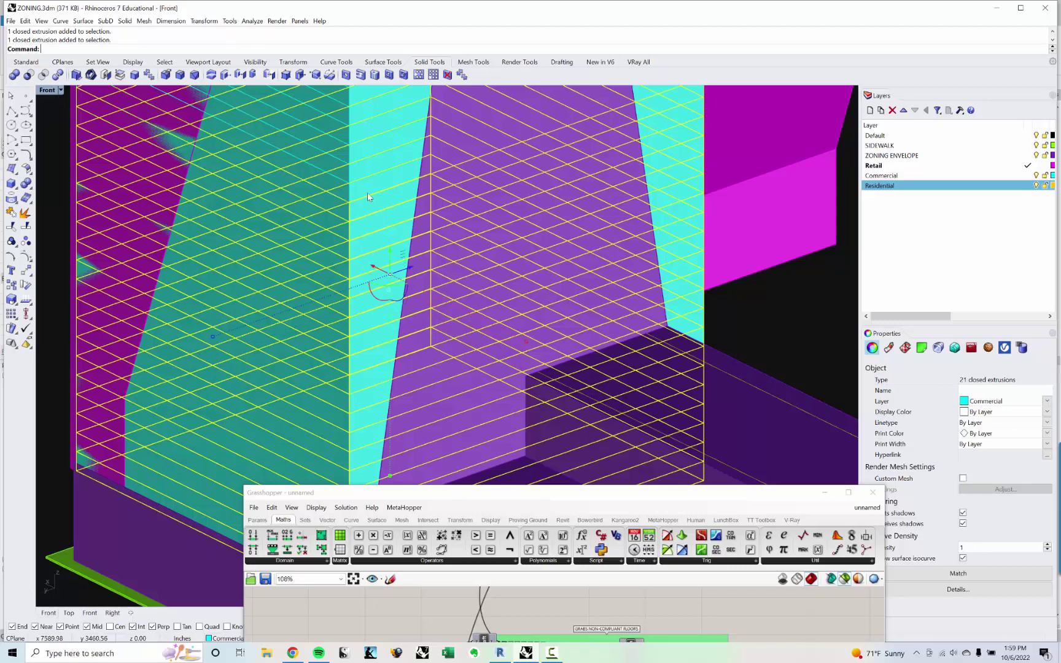
shift+click(369, 186)
right_drag(368, 187, 343, 285)
shift+click(343, 285)
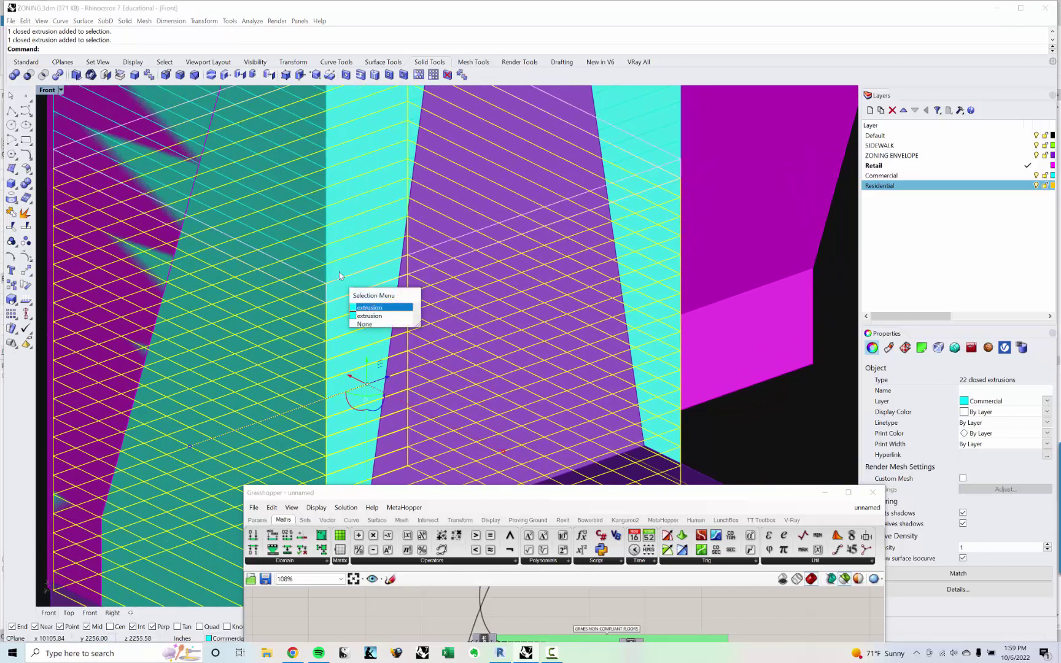
key(Escape)
shift+click(343, 286)
click(364, 306)
shift+click(351, 260)
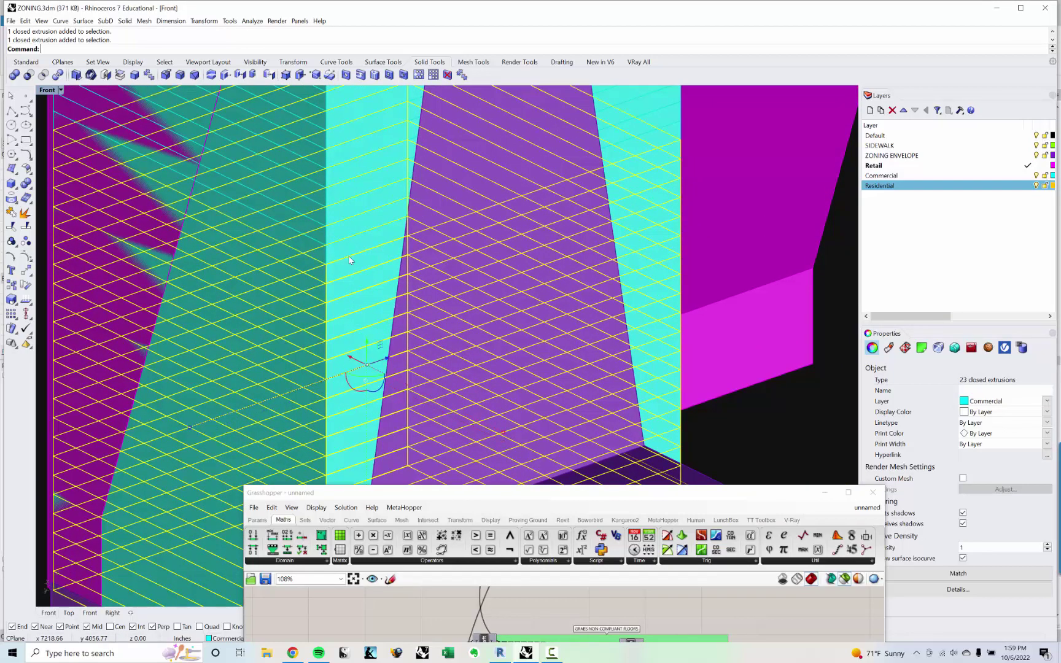
shift+click(349, 243)
scroll(355, 252, down, 4)
right_drag(307, 234, 320, 298)
scroll(221, 268, down, 3)
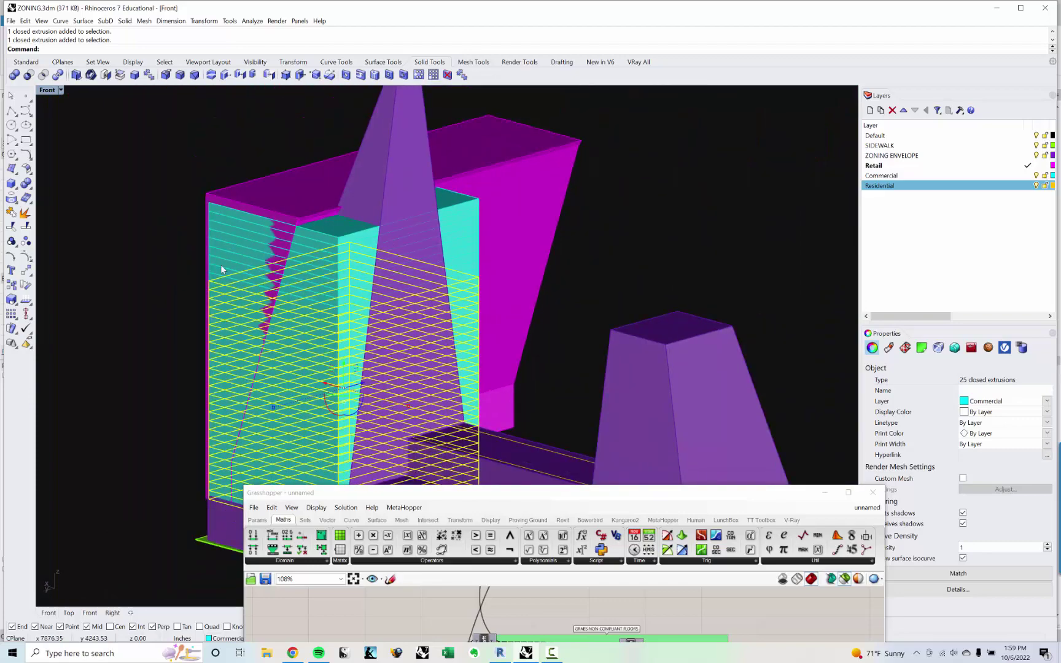
scroll(219, 267, up, 8)
shift+click(219, 268)
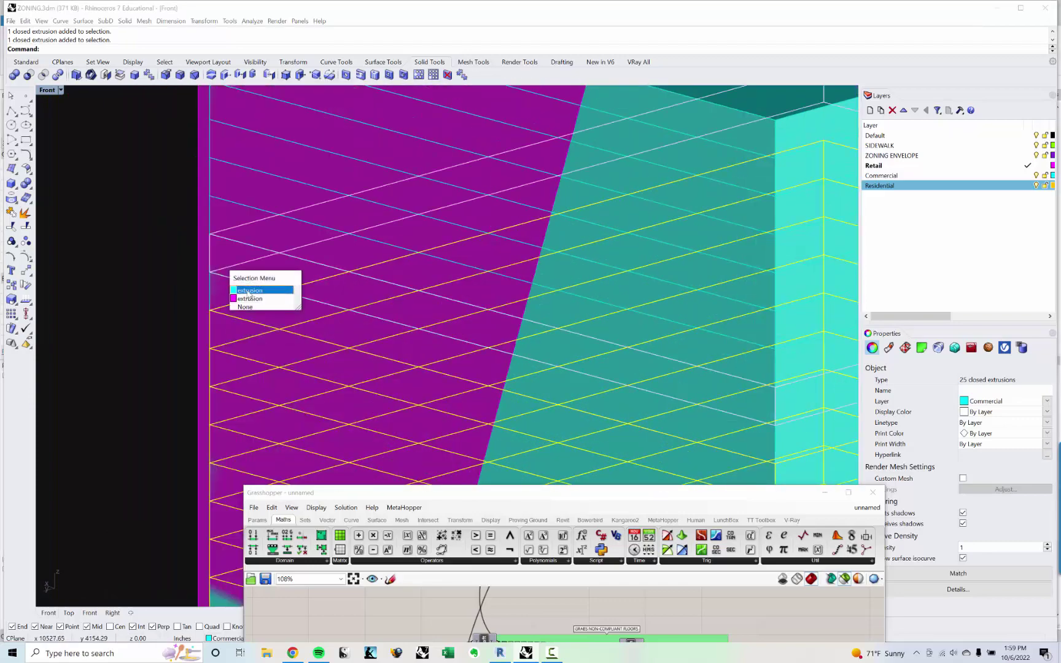
click(249, 293)
right_drag(252, 296, 287, 309)
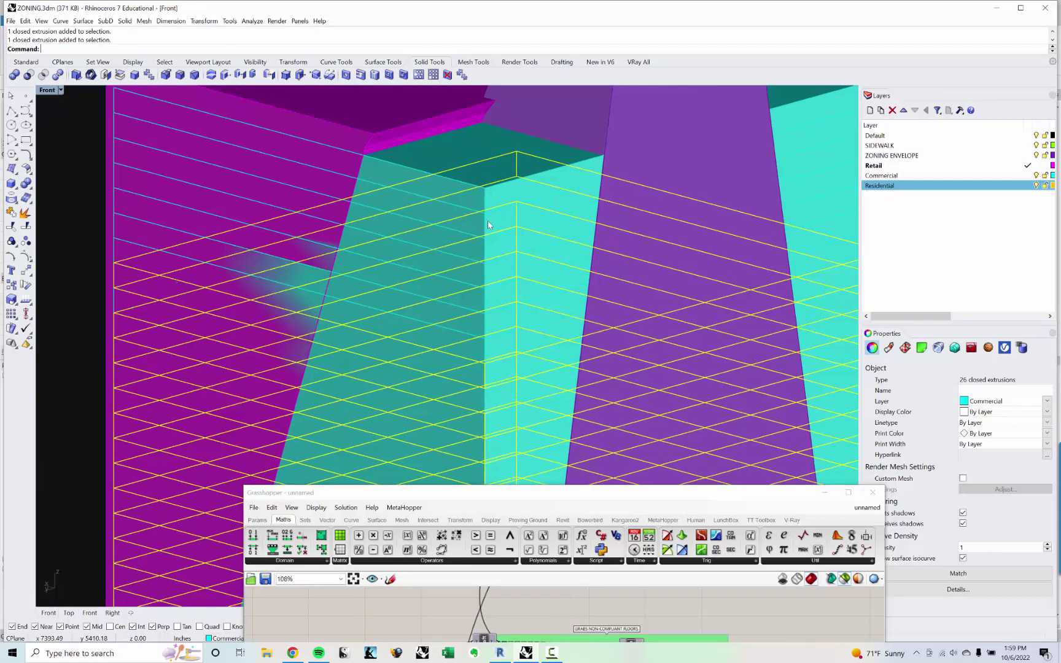
right_drag(483, 361, 507, 413)
shift+click(495, 410)
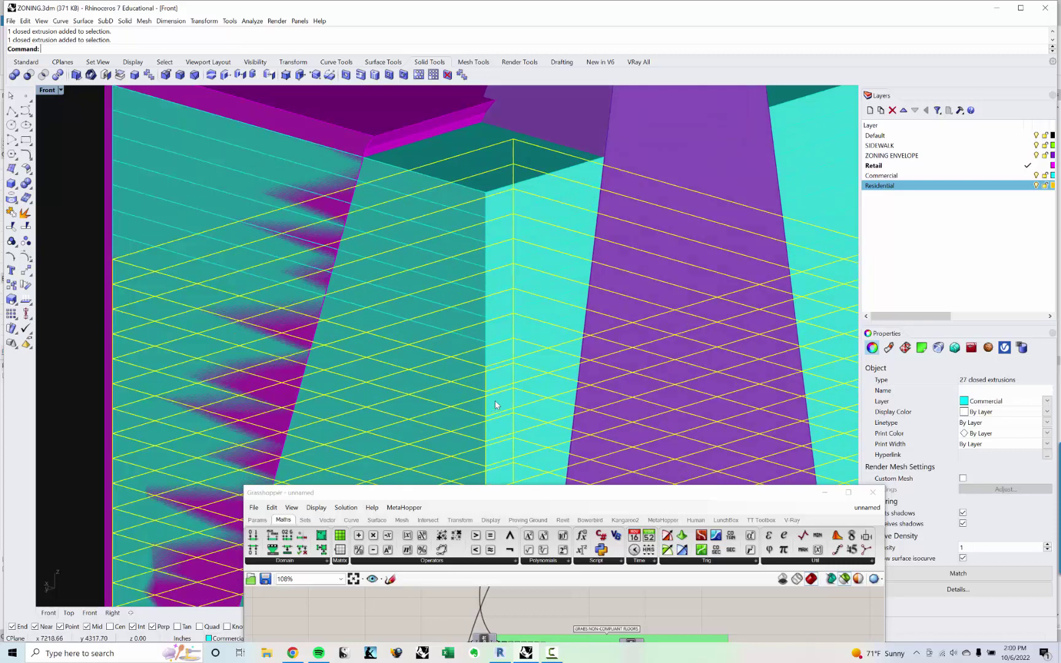
shift+click(488, 337)
shift+click(486, 319)
shift+click(485, 301)
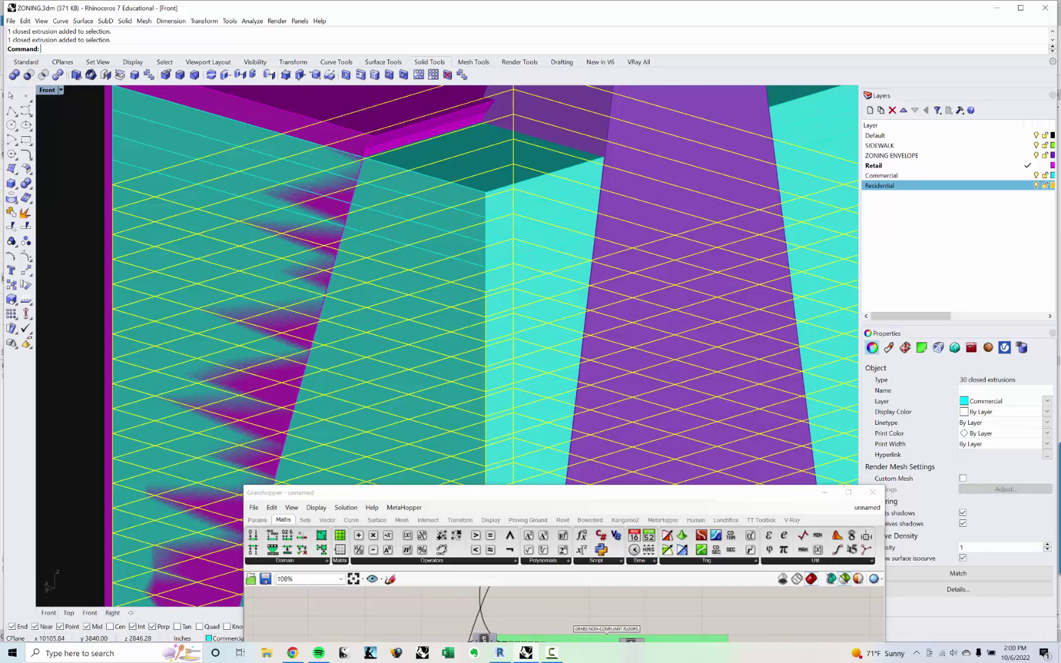
shift+click(483, 276)
shift+click(479, 252)
shift+click(476, 213)
shift+click(478, 190)
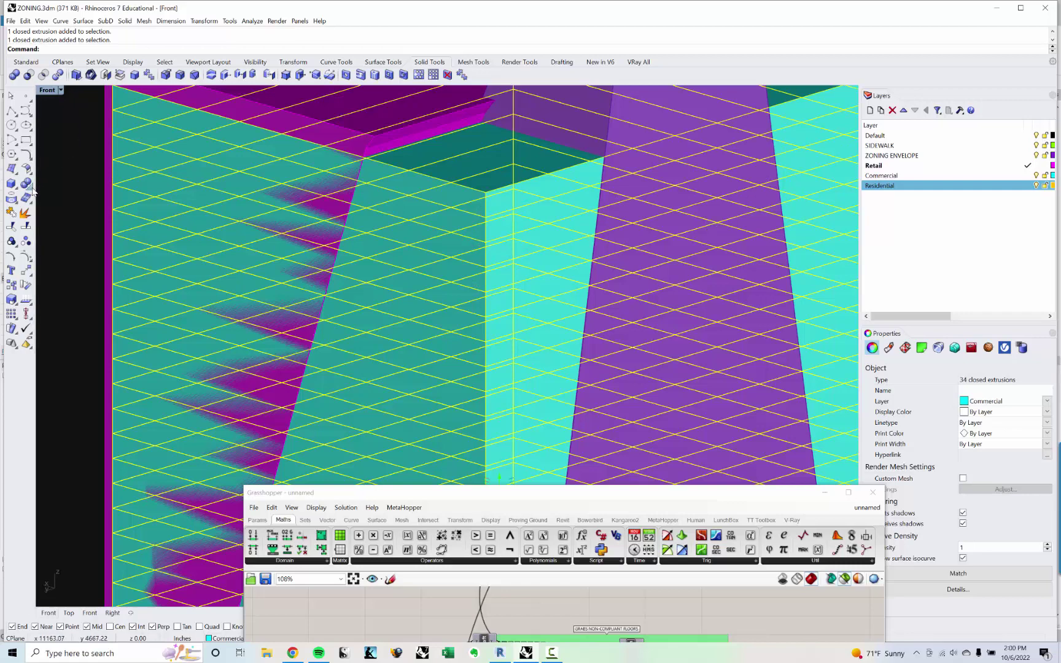
click(31, 190)
scroll(167, 129, down, 3)
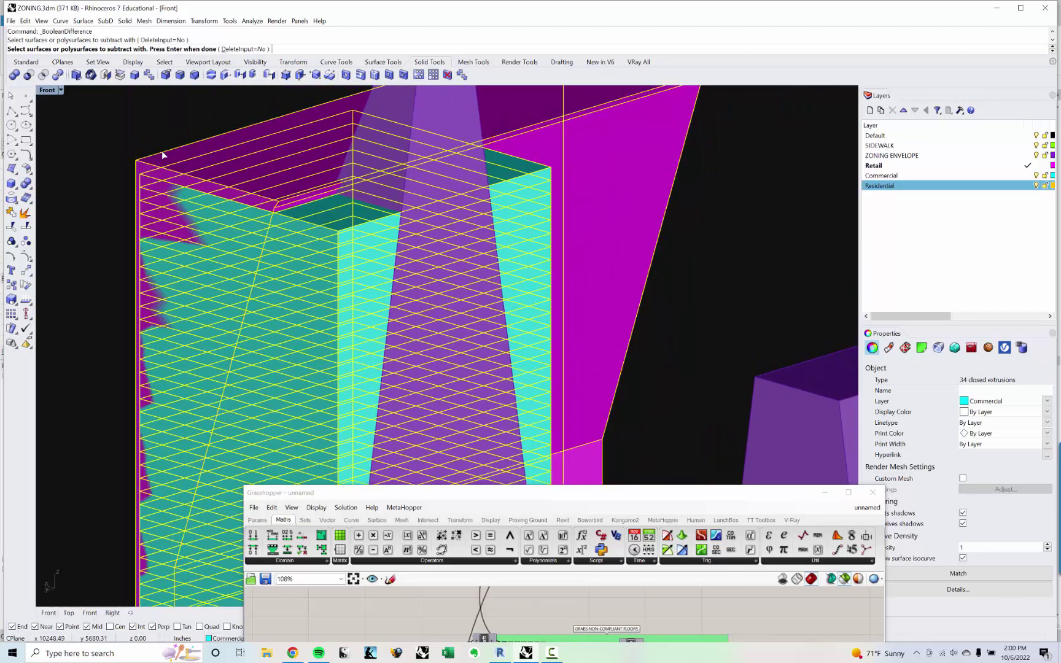
key(Return)
Delete the extruded cutting solid and its closed profile polyline.
click(188, 197)
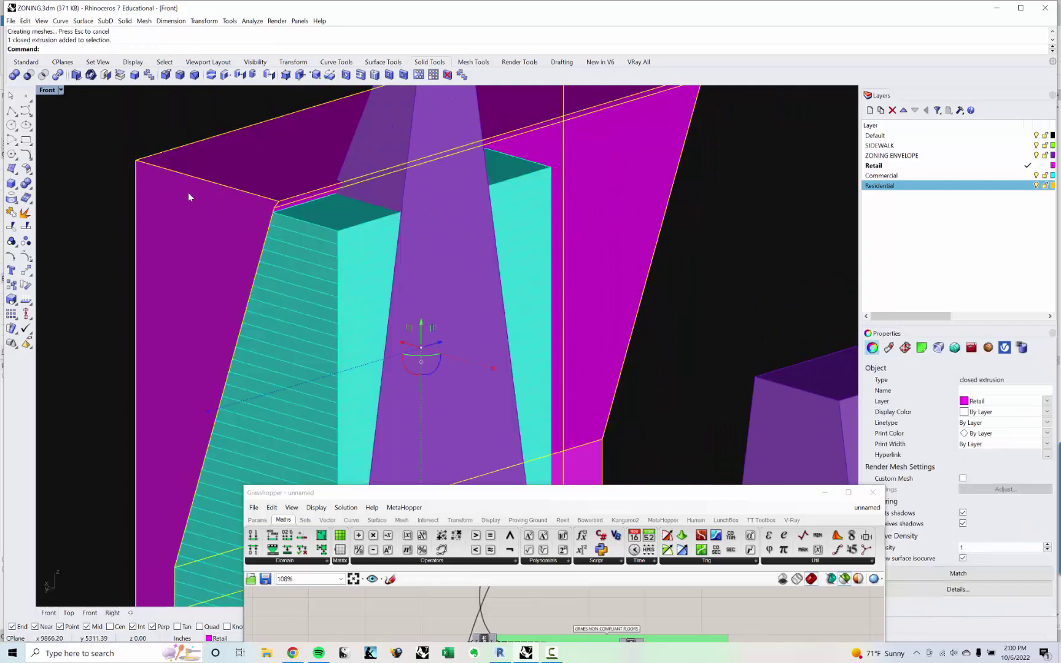
key(Delete)
drag(198, 229, 125, 139)
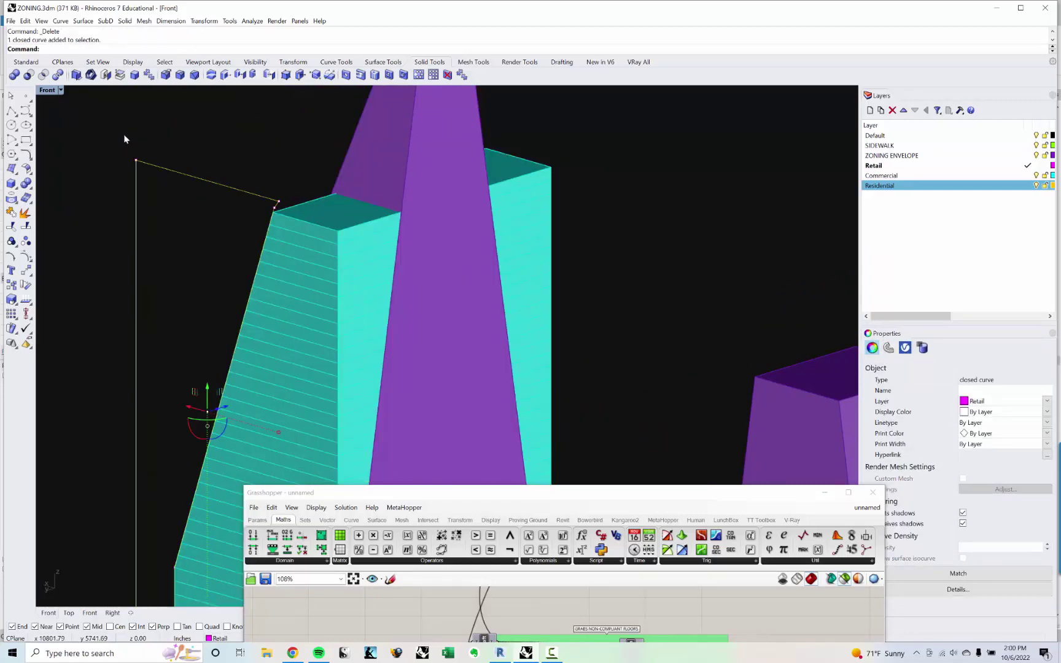
key(Delete)
Move one end face of the topmost commercial floor inward to the edge of the zoning envelope.
scroll(206, 153, down, 8)
right_drag(329, 262, 154, 261)
scroll(330, 263, up, 6)
right_drag(516, 206, 343, 261)
right_drag(259, 216, 352, 254)
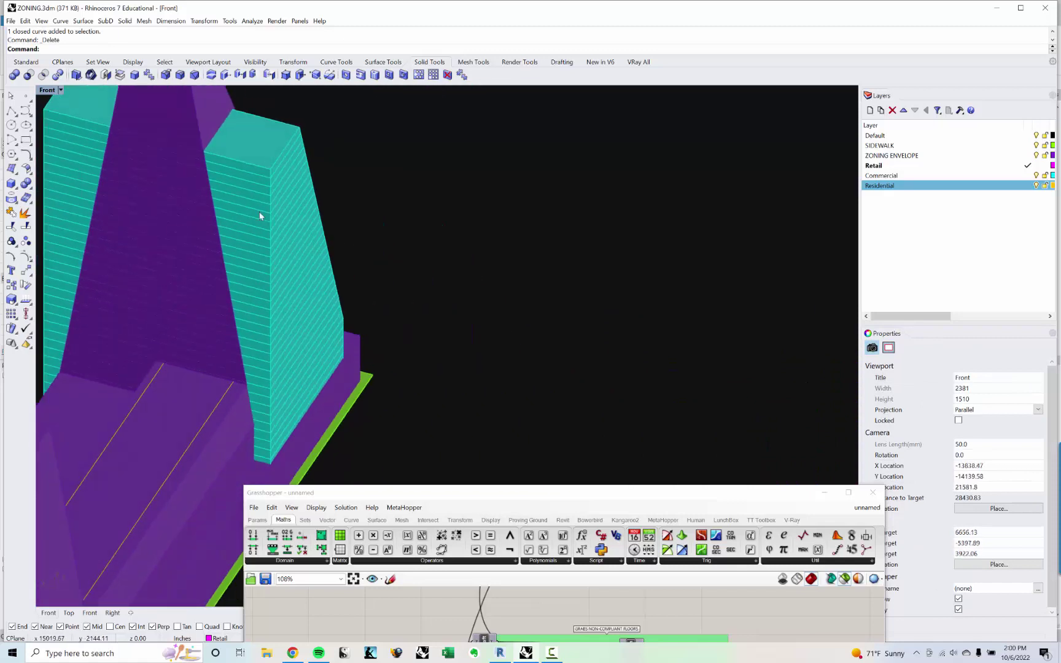
scroll(332, 218, up, 6)
ctrl+shift+click(344, 184)
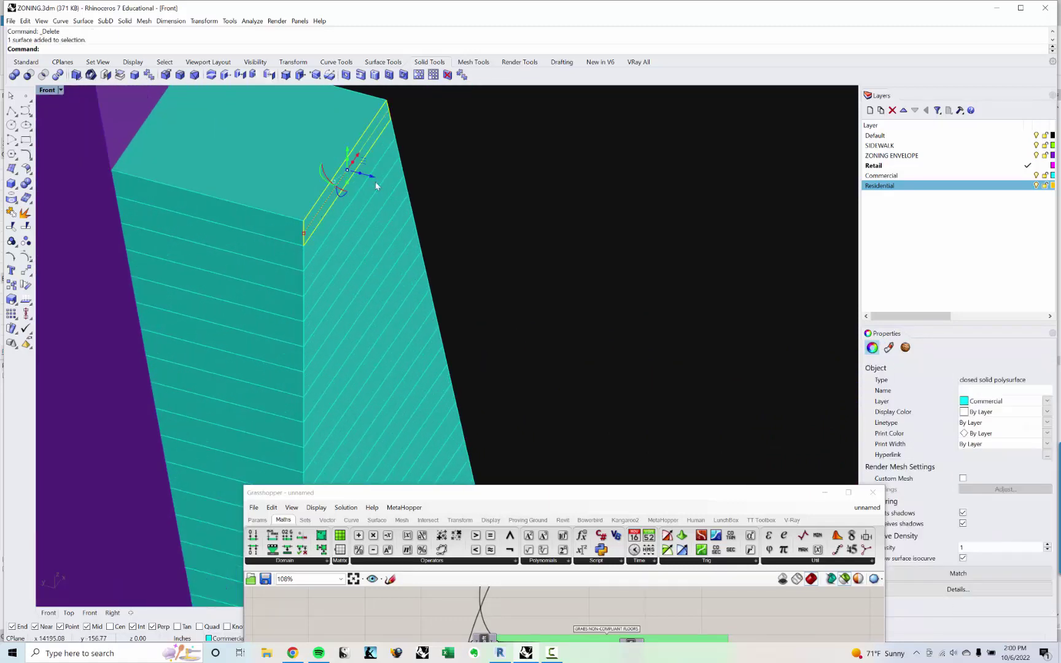
drag(375, 181, 117, 176)
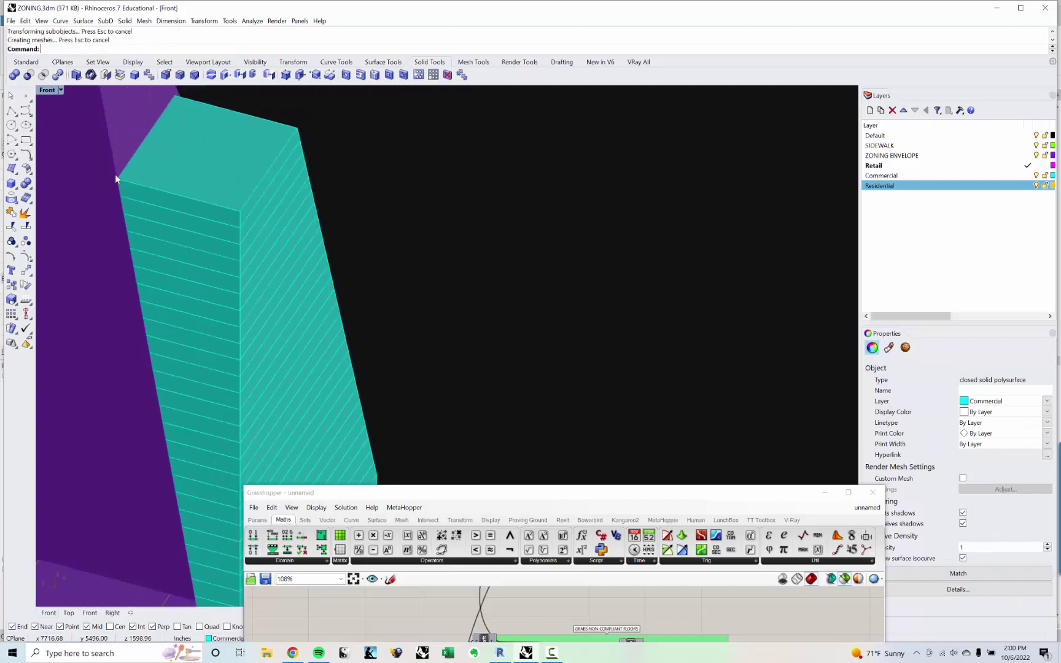
Switch the viewport to Wireframe and move the topmost commercial floor's opposite end face inward to the zoning envelope.
right_drag(382, 259, 229, 243)
scroll(186, 277, up, 3)
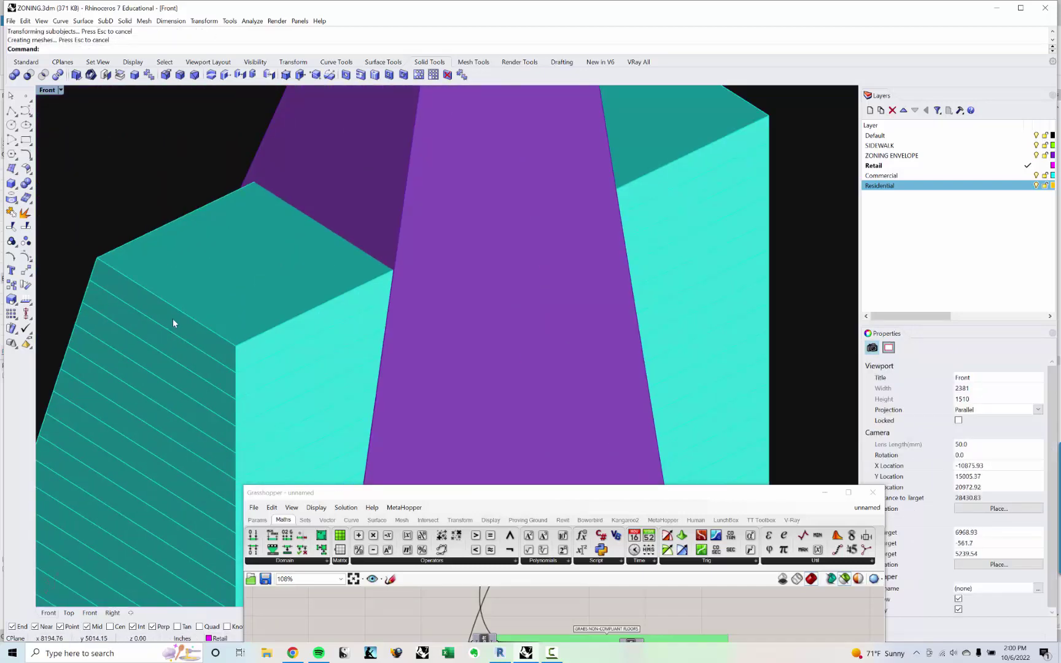
ctrl+shift+click(173, 320)
key(Escape)
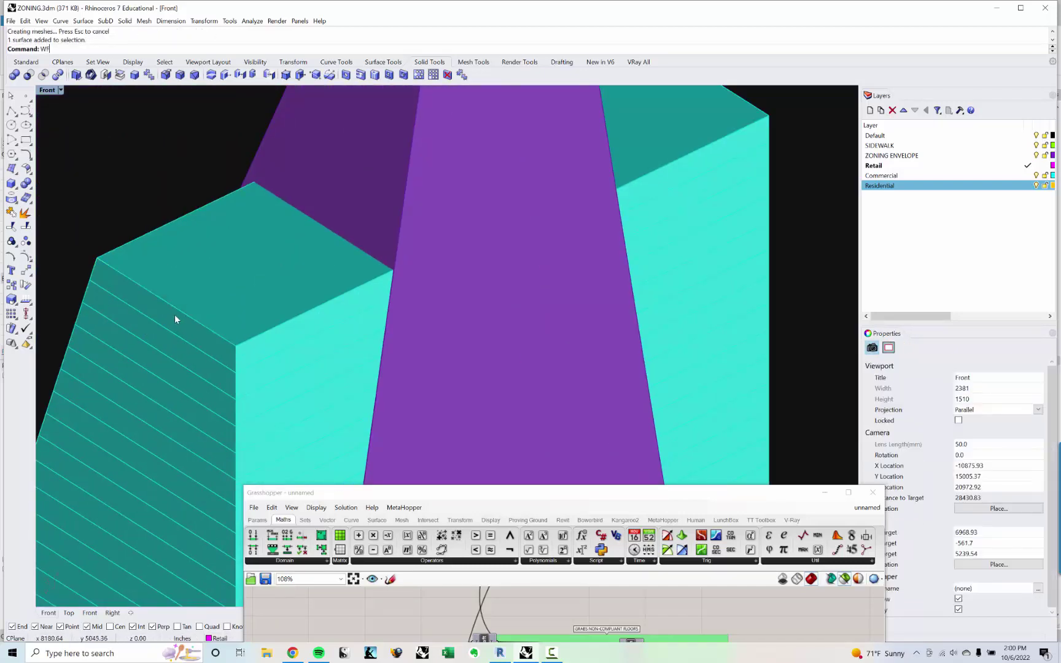
text(WF)
key(Return)
ctrl+shift+click(163, 317)
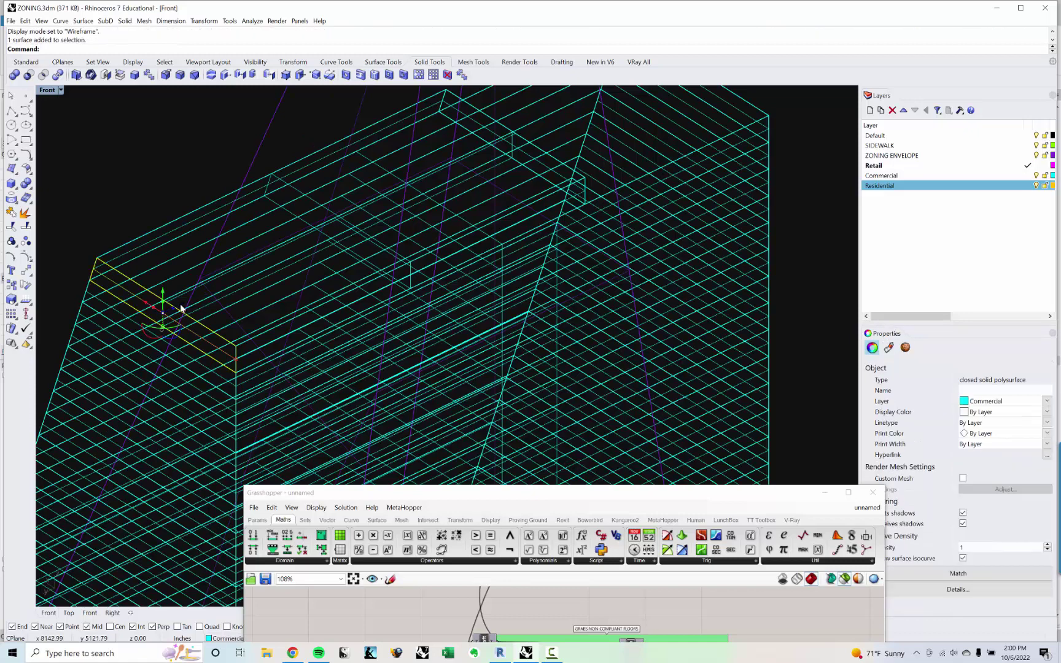
drag(181, 309, 293, 265)
drag(326, 254, 301, 262)
scroll(397, 278, down, 2)
shift+right_drag(397, 277, 509, 320)
drag(466, 295, 394, 280)
key(Escape)
Bring the Grasshopper window up over the model and turn on its preview of the non-compliant floors.
right_drag(520, 221, 561, 334)
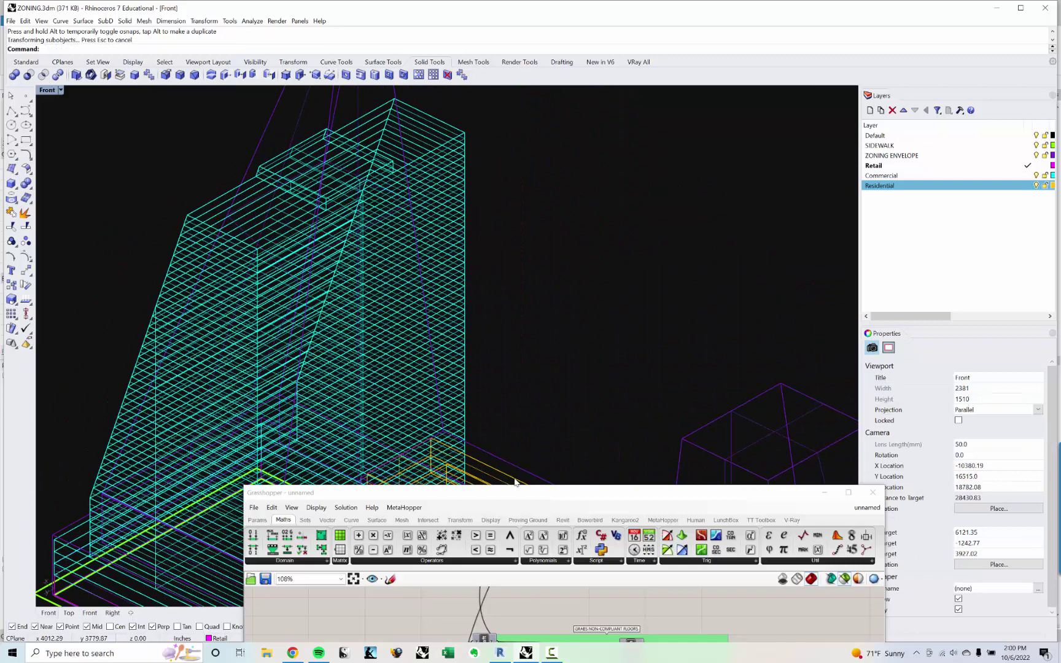
drag(524, 495, 438, 171)
right_drag(640, 308, 615, 329)
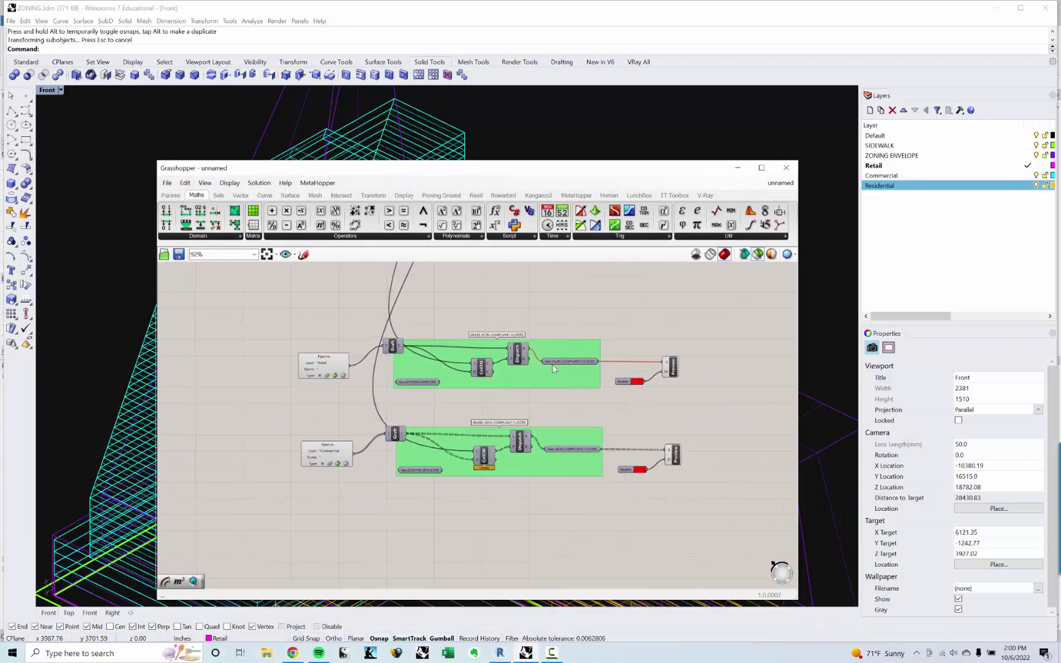
scroll(691, 299, up, 2)
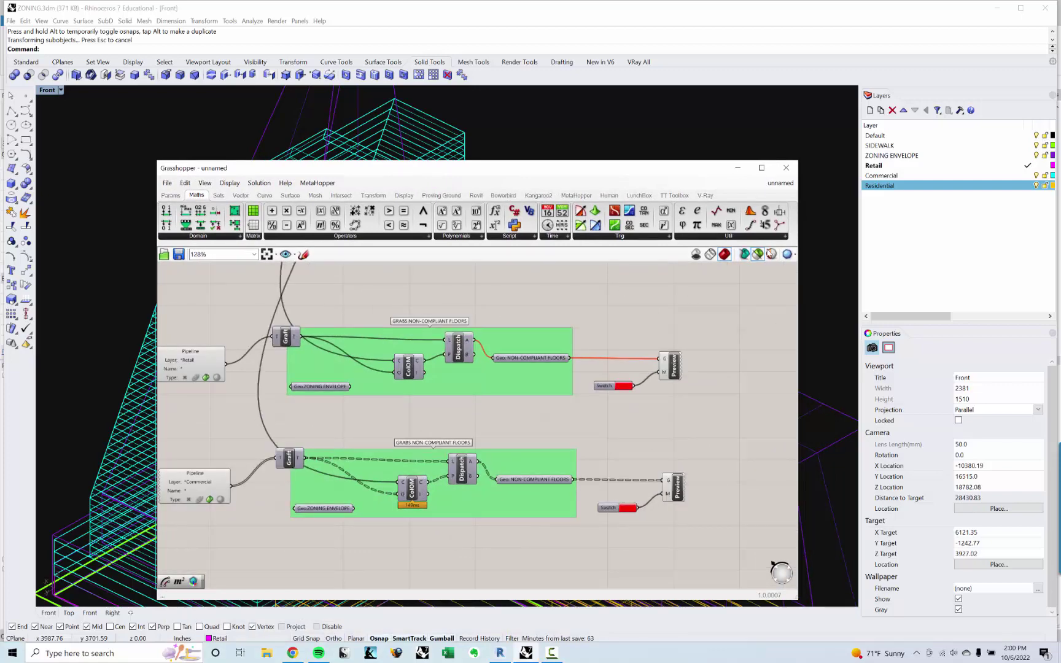
click(759, 256)
click(504, 131)
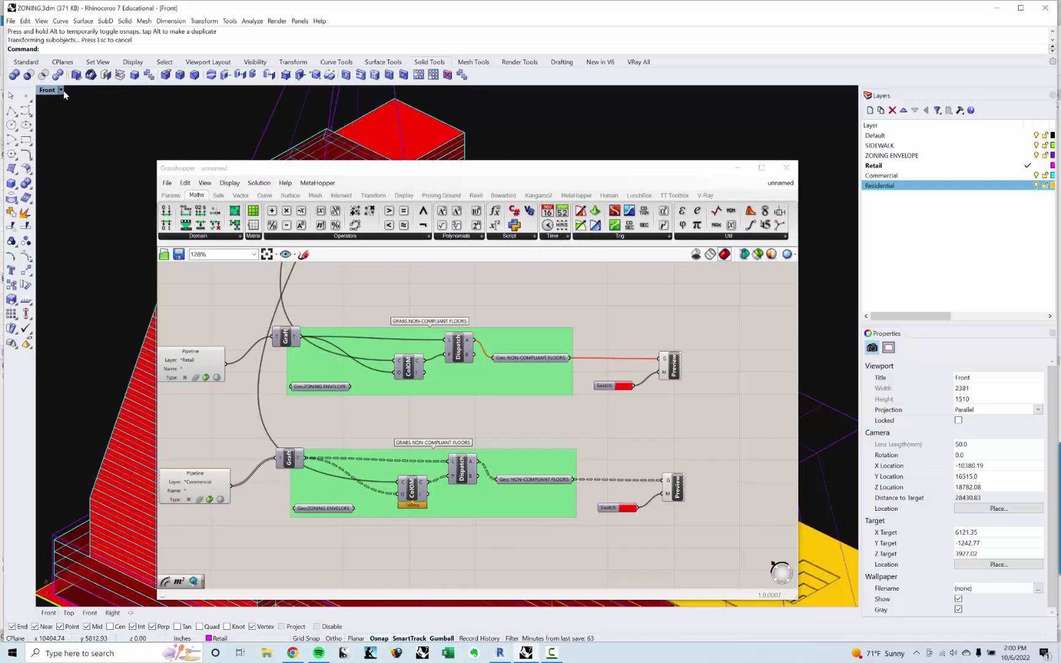
Set the viewport to Shaded display and move the Grasshopper window clear of the commercial tower.
click(60, 90)
click(80, 135)
drag(273, 175, 625, 252)
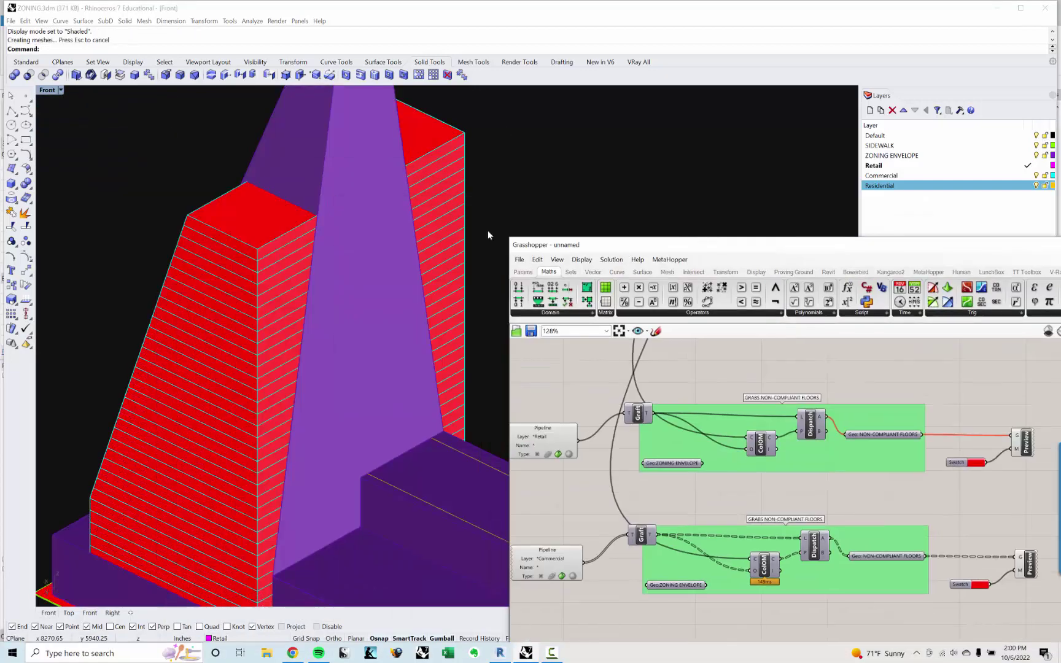
Hide the zoning envelope and inspect the commercial tower's floors, including the shortened top floor.
click(329, 166)
key(ctrl+h)
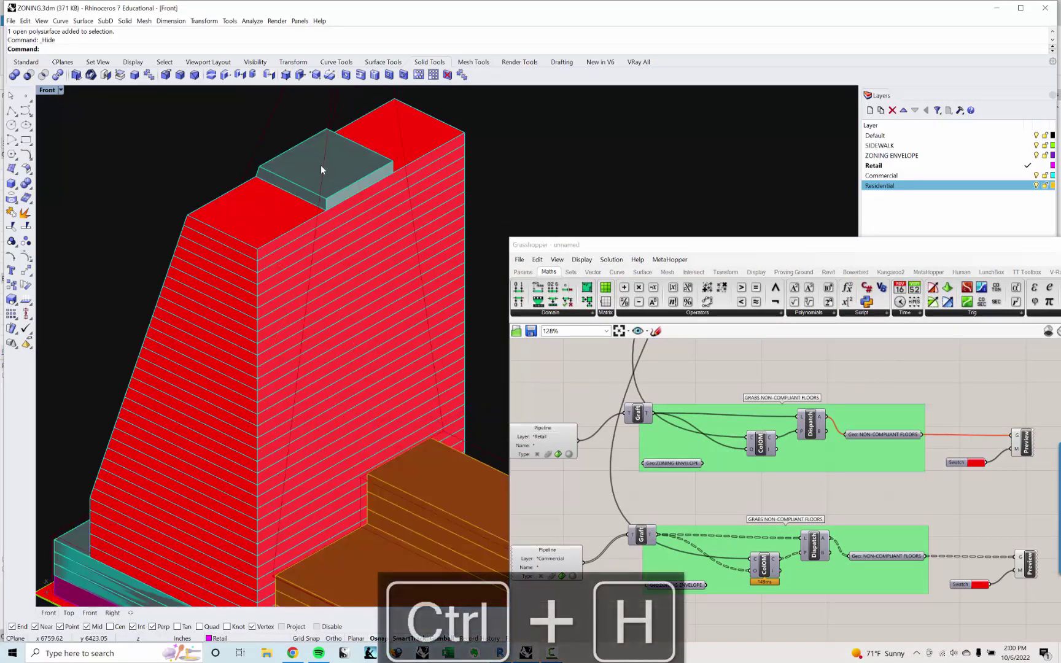
scroll(320, 165, down, 2)
click(325, 173)
key(ctrl+h)
right_drag(210, 287, 393, 282)
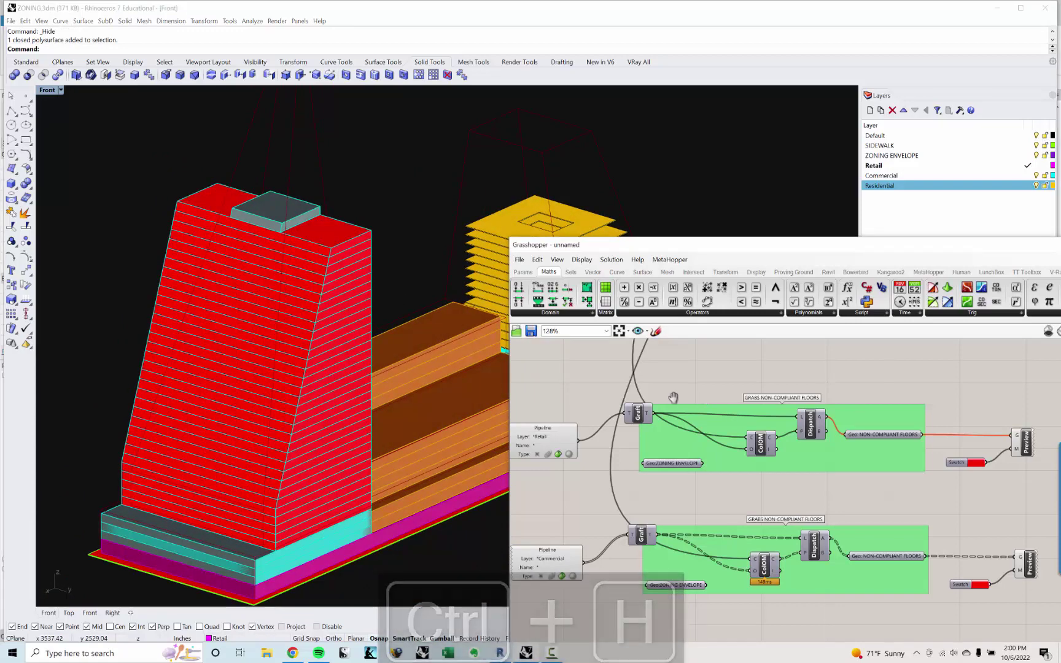
Examine the floor-check groups in the Grasshopper definition, focusing on the commercial group's NON-COMPLIANT FLOORS geometry container.
scroll(536, 406, down, 4)
right_drag(645, 468, 774, 443)
scroll(780, 437, up, 2)
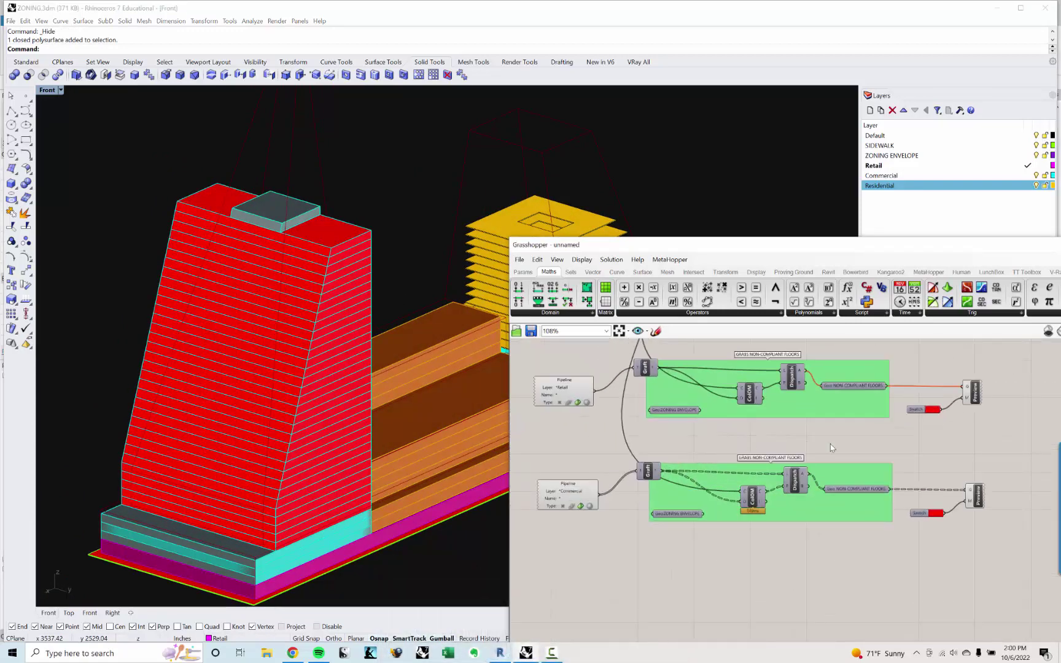
scroll(779, 440, down, 4)
right_drag(834, 432, 797, 532)
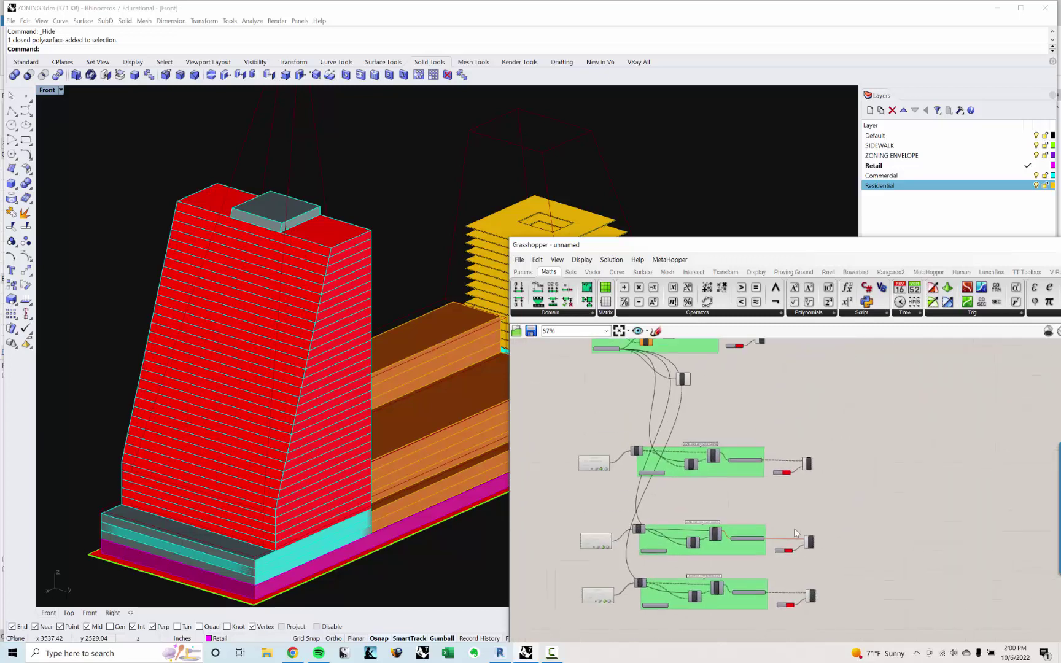
scroll(817, 485, down, 3)
right_drag(812, 460, 730, 575)
right_drag(807, 392, 805, 295)
scroll(702, 558, up, 6)
right_drag(697, 543, 771, 490)
scroll(744, 530, up, 2)
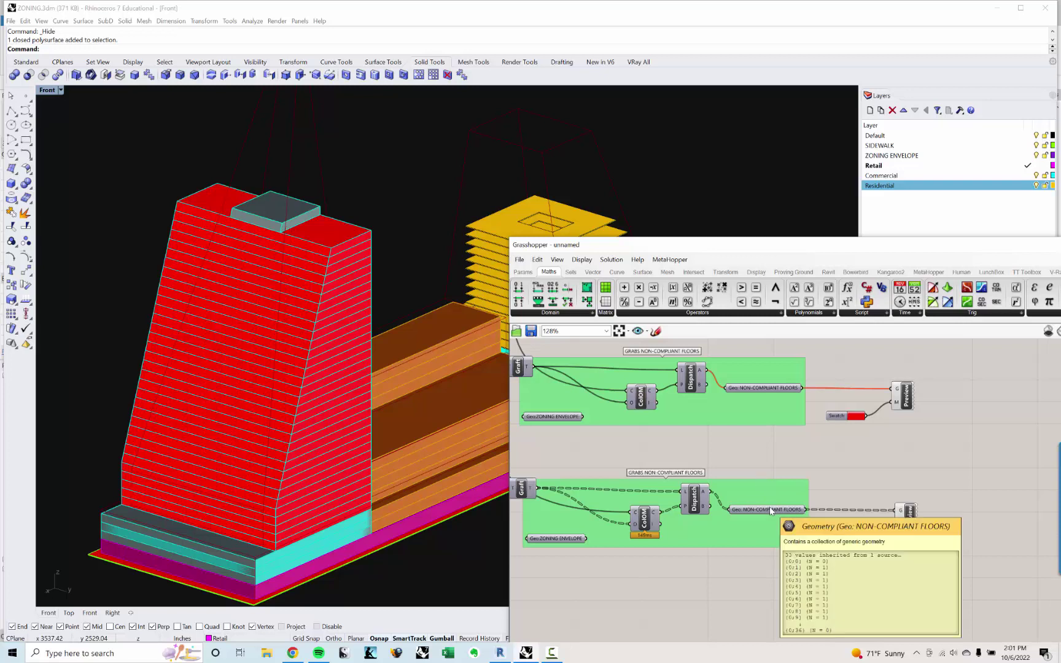
click(771, 511)
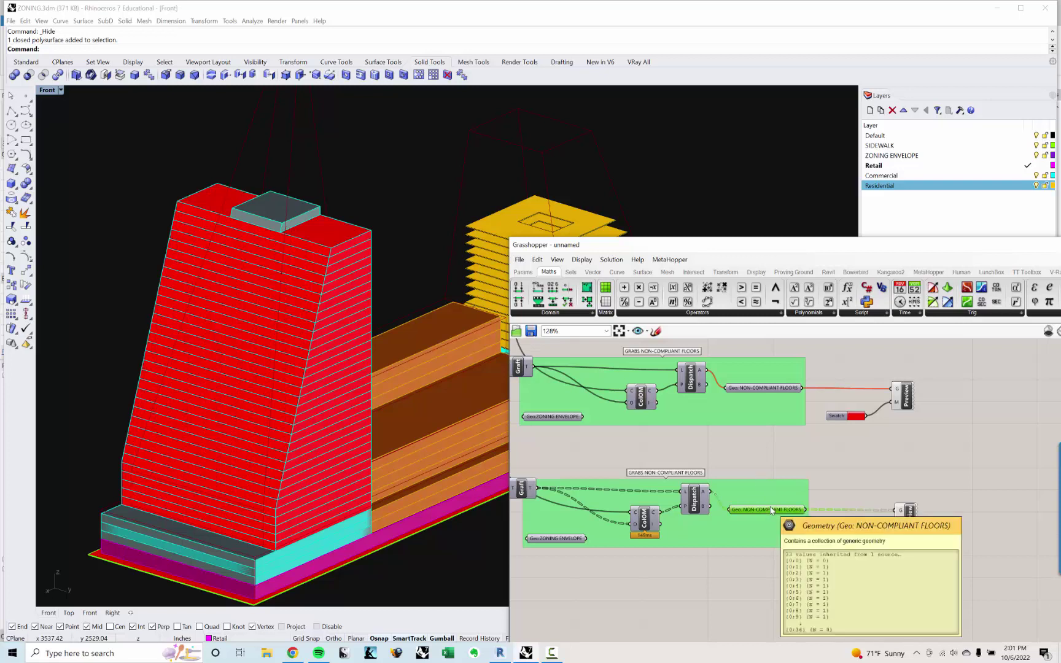
Add a Geometry container to the canvas and place it in the gap below the residential floor-check group.
click(743, 455)
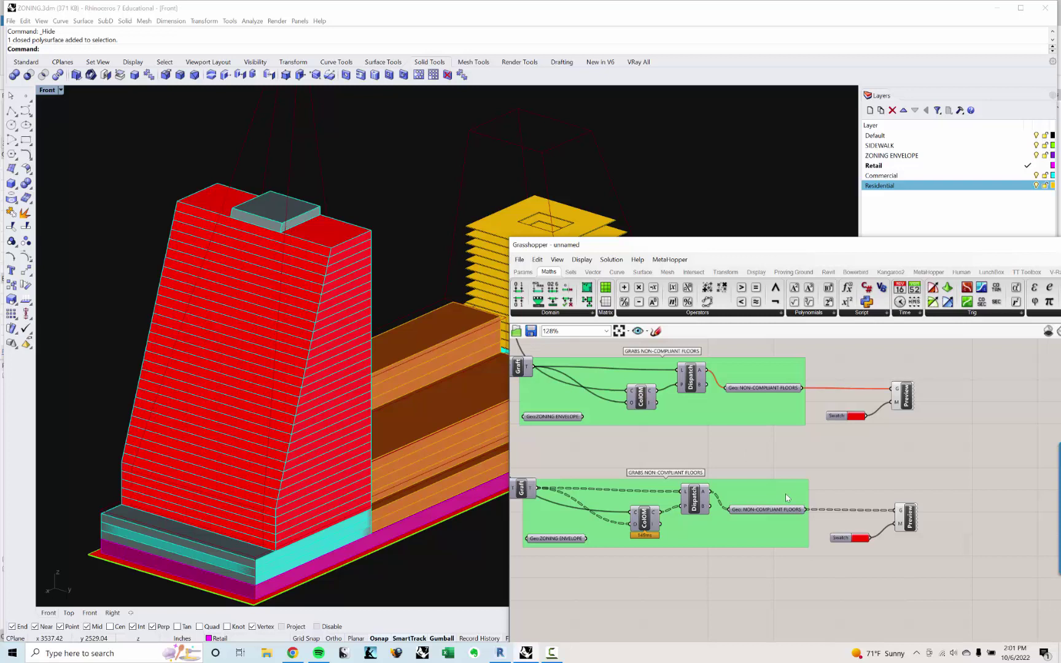
right_drag(763, 461, 753, 492)
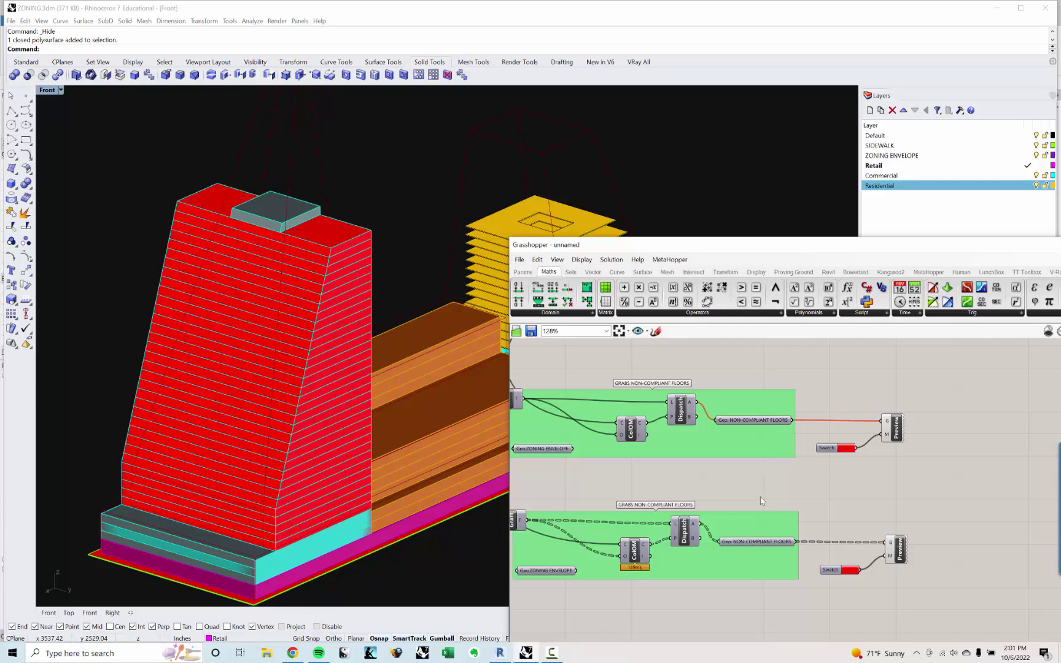
right_drag(781, 536, 814, 506)
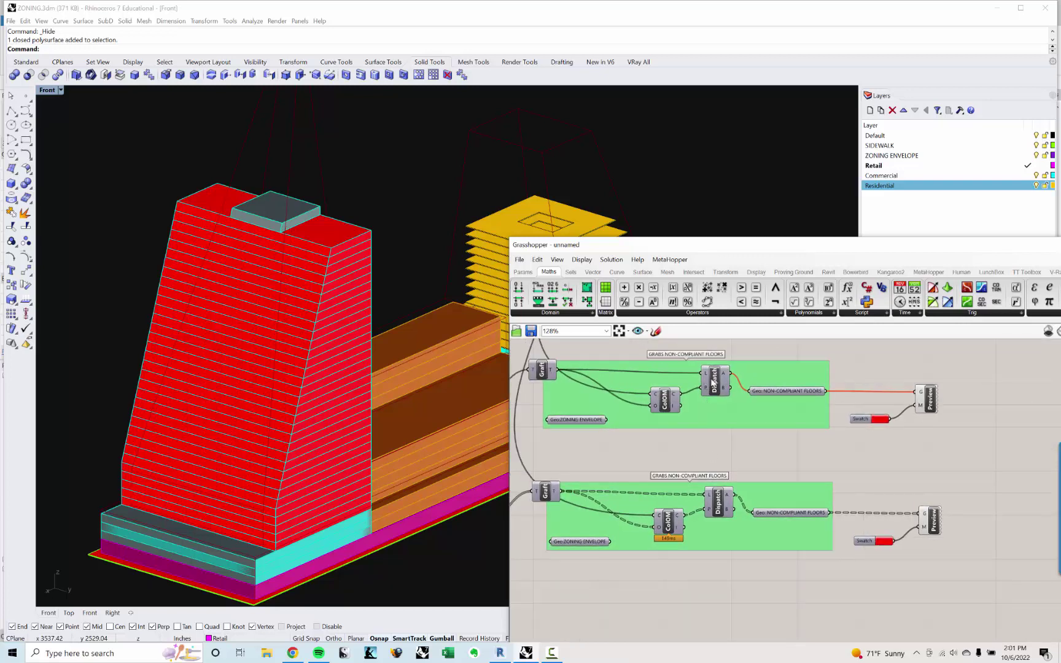
right_drag(762, 475, 755, 463)
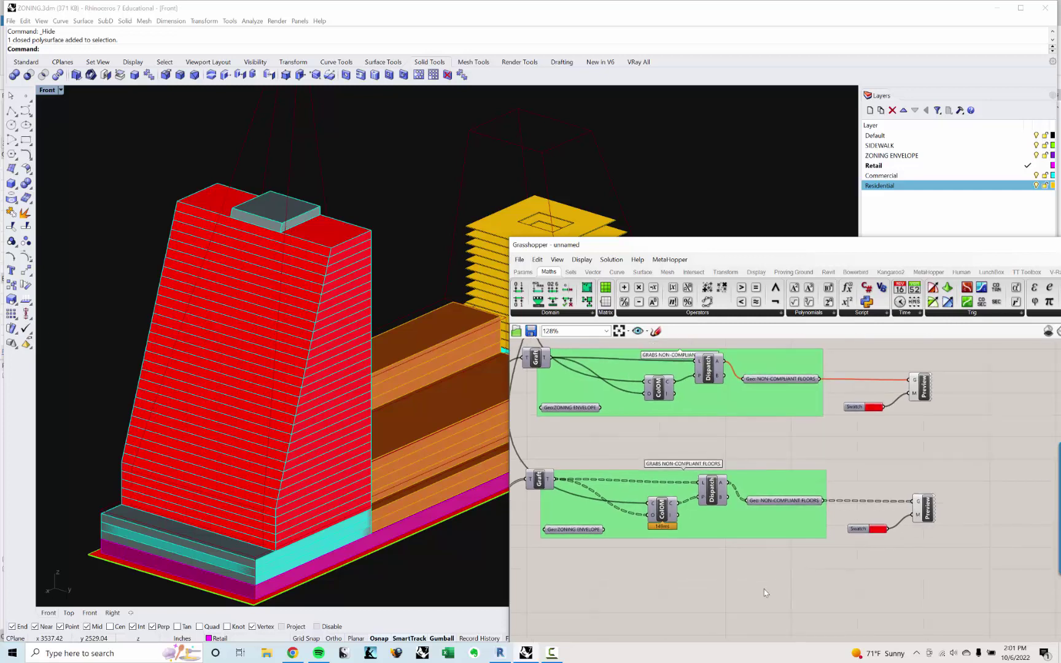
double_click(756, 587)
text(ge)
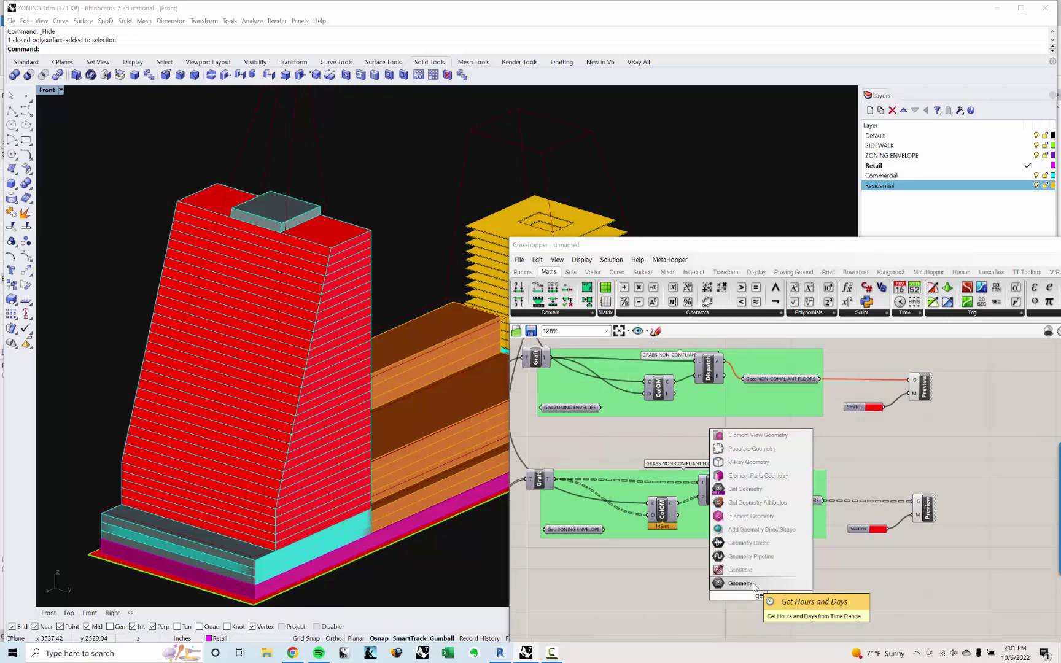
click(740, 584)
scroll(722, 534, down, 5)
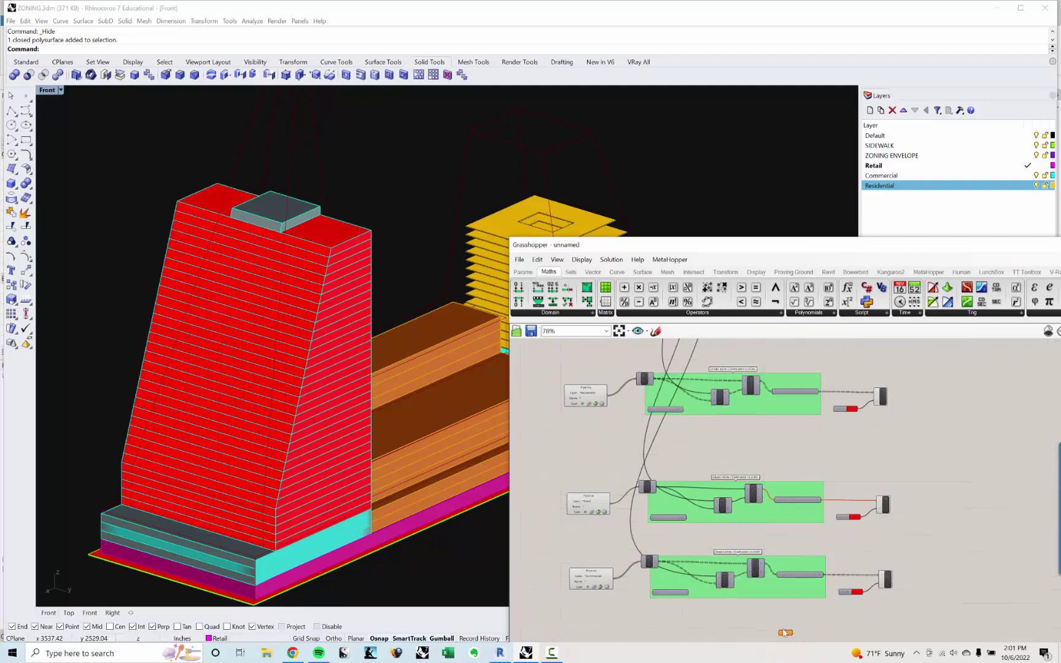
drag(785, 633, 790, 450)
scroll(769, 433, up, 4)
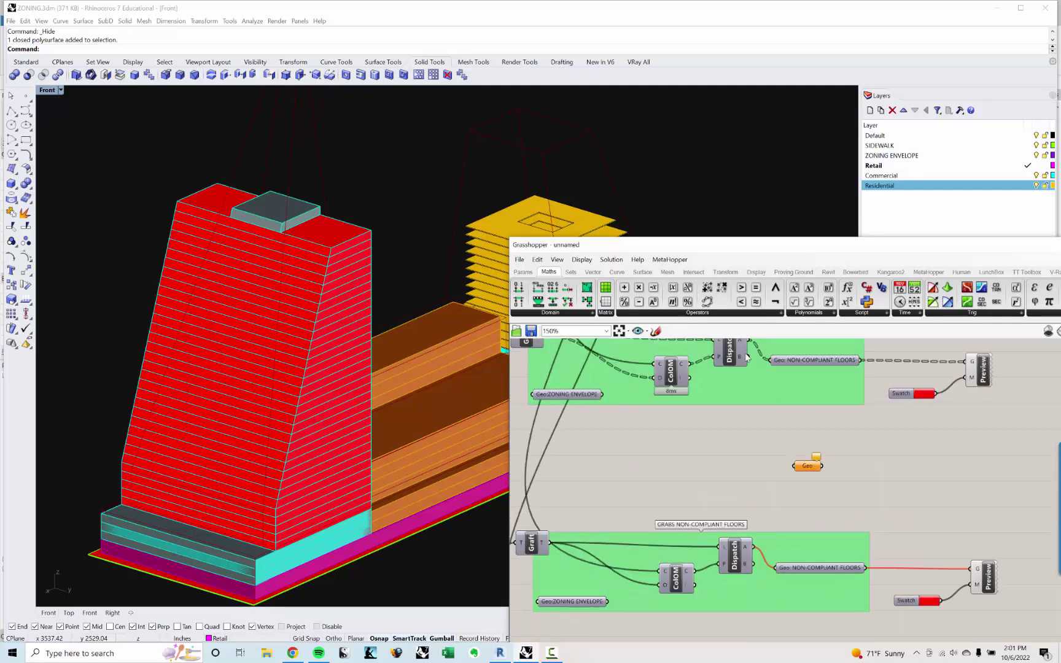
Wire the residential Dispatch's B output into the Geometry container and move the container to open canvas beyond the Custom Preview.
drag(747, 358, 796, 466)
click(809, 467)
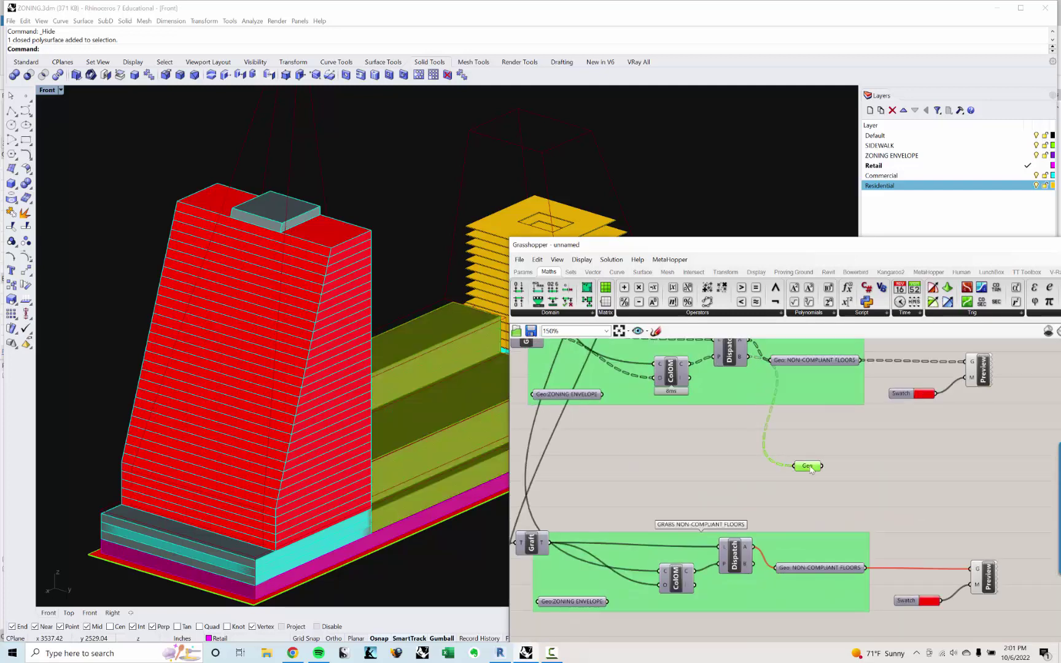
right_drag(810, 470, 603, 531)
drag(604, 534, 950, 533)
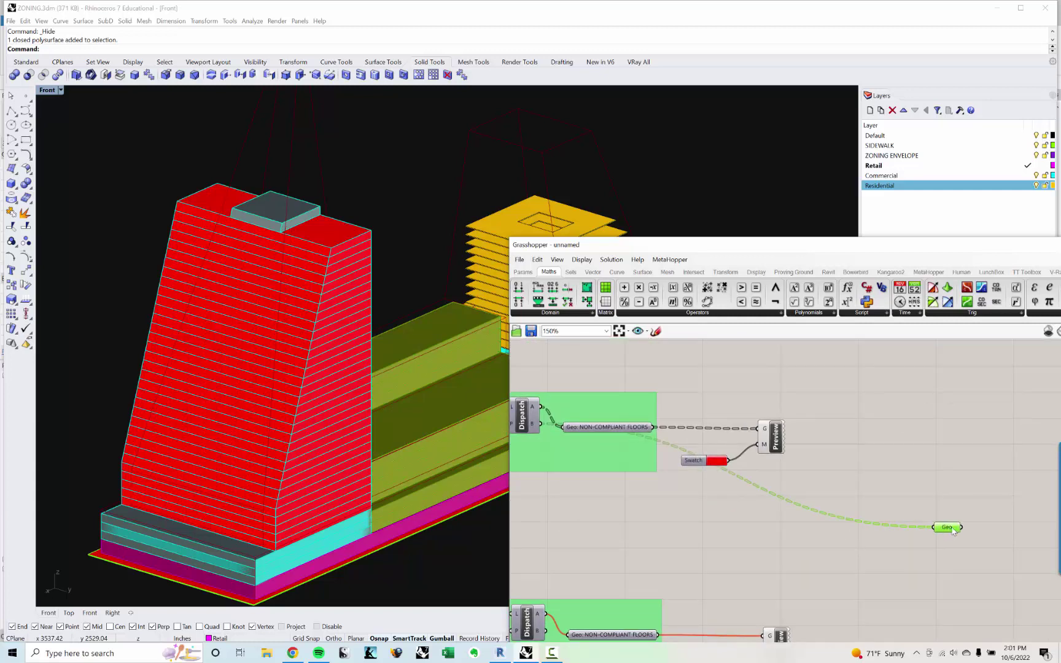
click(951, 551)
right_drag(951, 550, 818, 545)
scroll(818, 524, up, 2)
drag(817, 525, 838, 522)
click(792, 544)
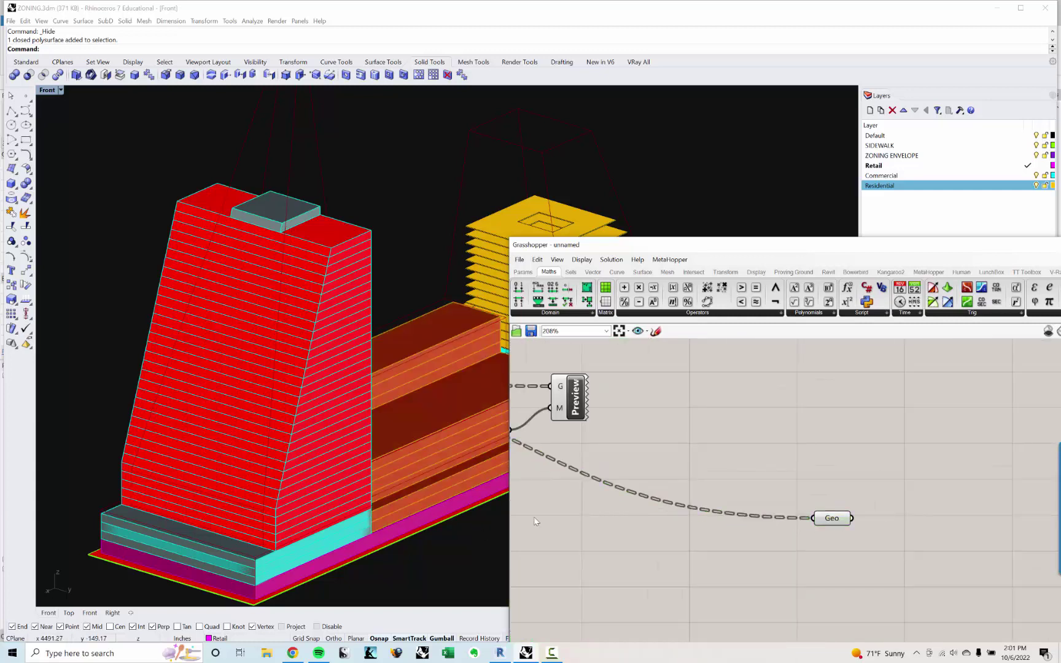
right_drag(928, 520, 858, 506)
scroll(857, 506, up, 2)
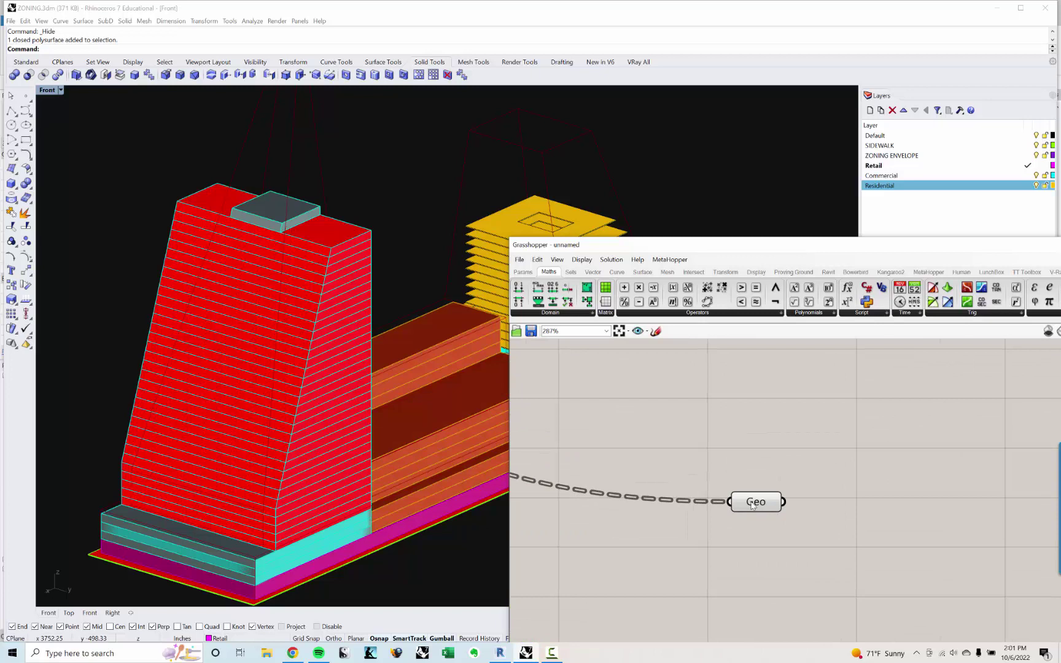
Add a Deconstruct Brep component and feed the Geometry container into its B input.
double_click(857, 506)
text(deo)
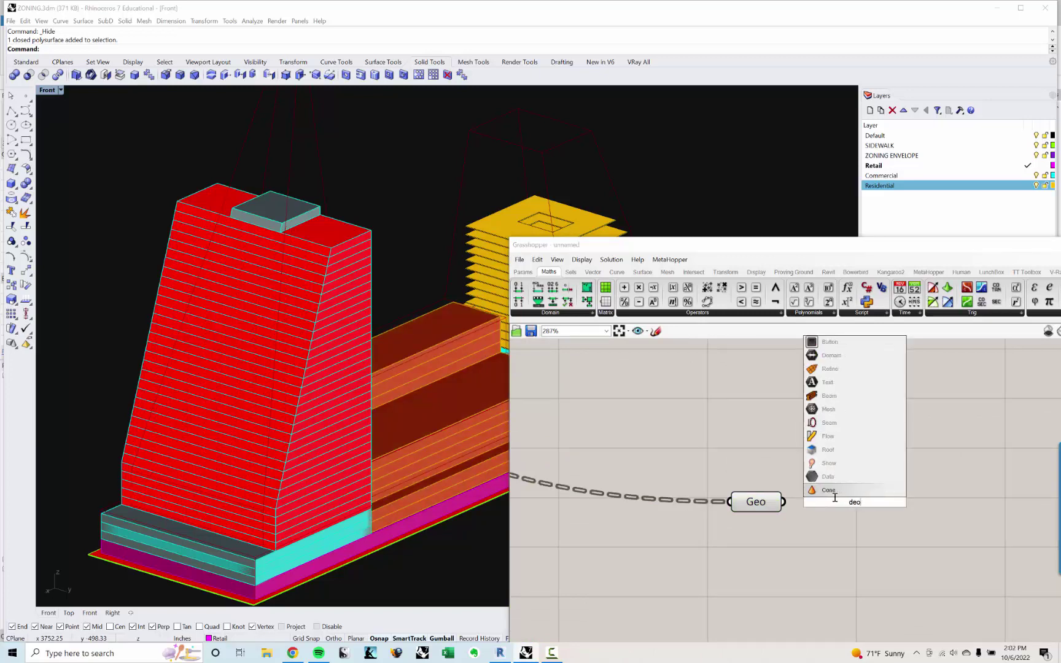
key(BackSpace)
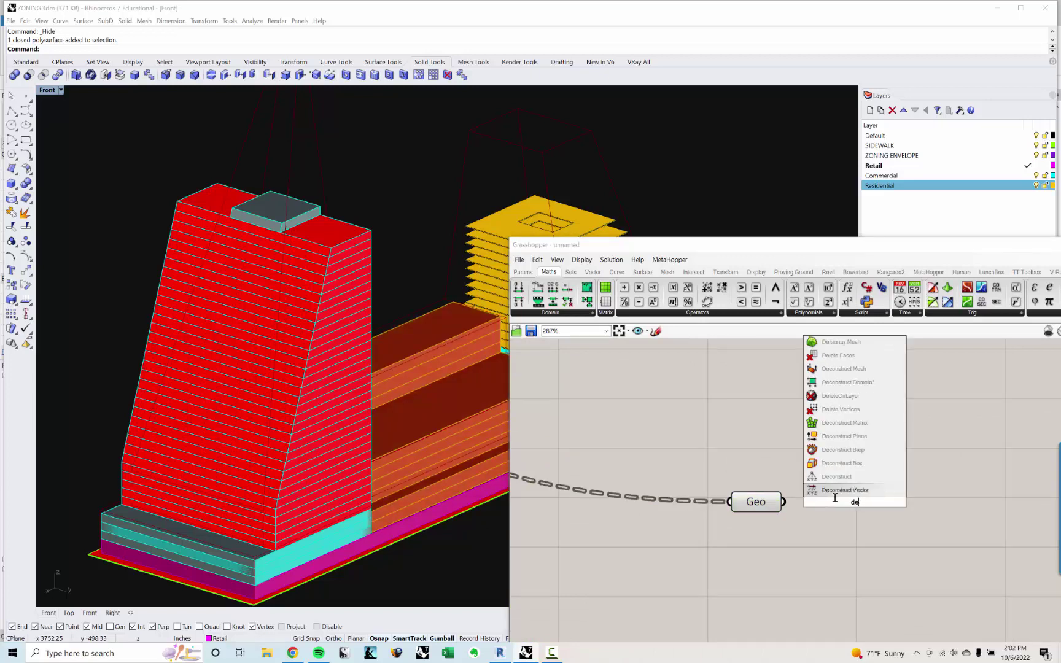
text(cons)
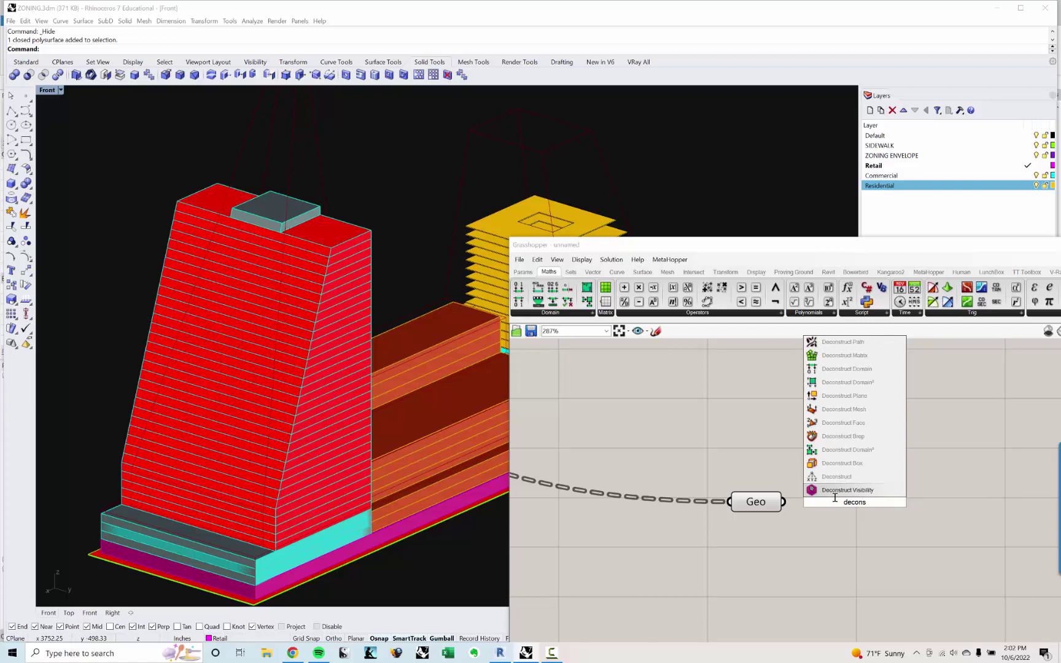
text(ruct)
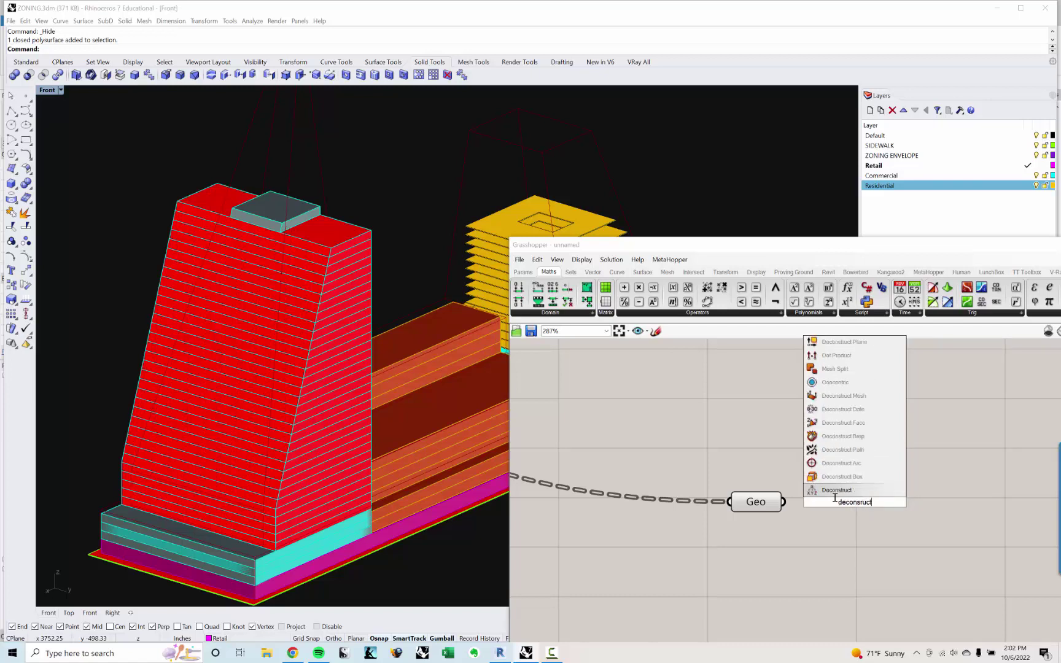
key(Up)
key(Up)
key(Up)
key(Up)
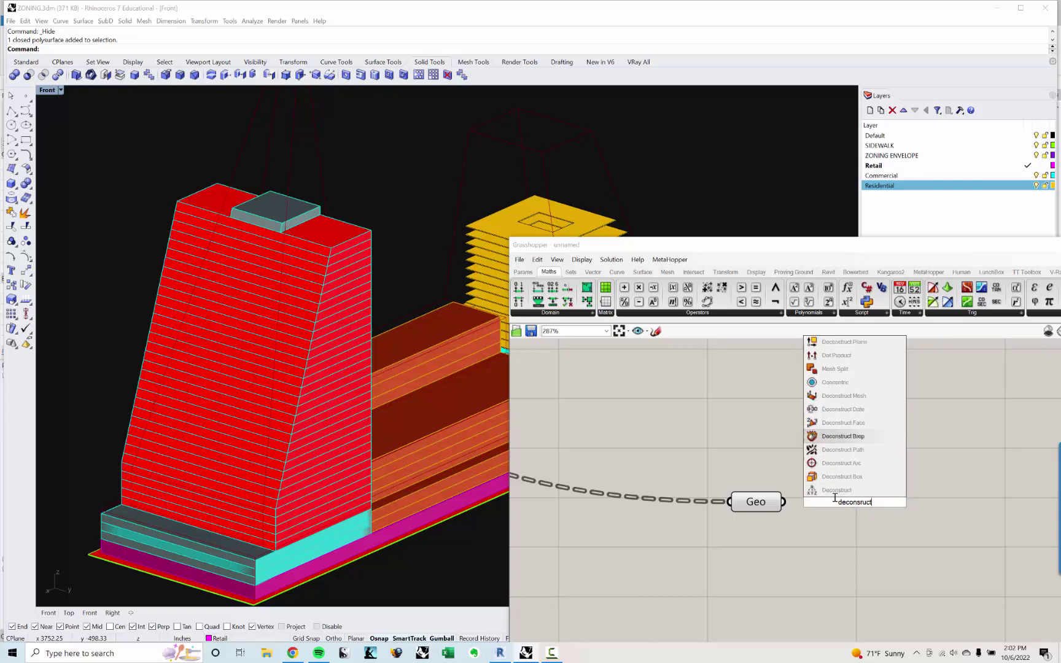
key(Return)
drag(823, 502, 784, 502)
right_drag(829, 486, 739, 464)
scroll(772, 468, up, 1)
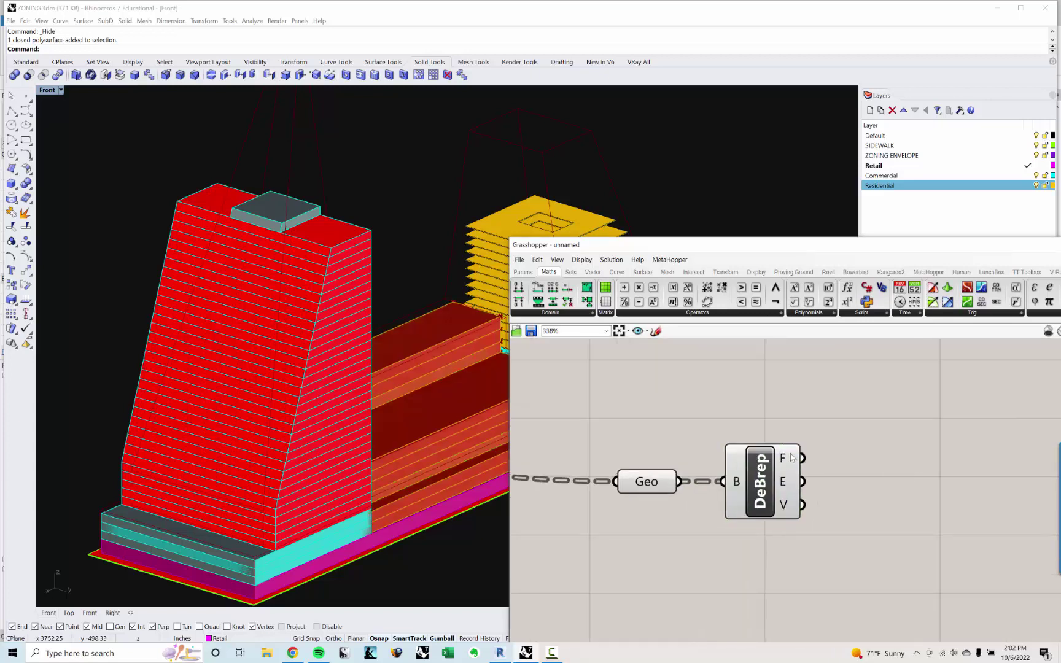
mouse_move(792, 457)
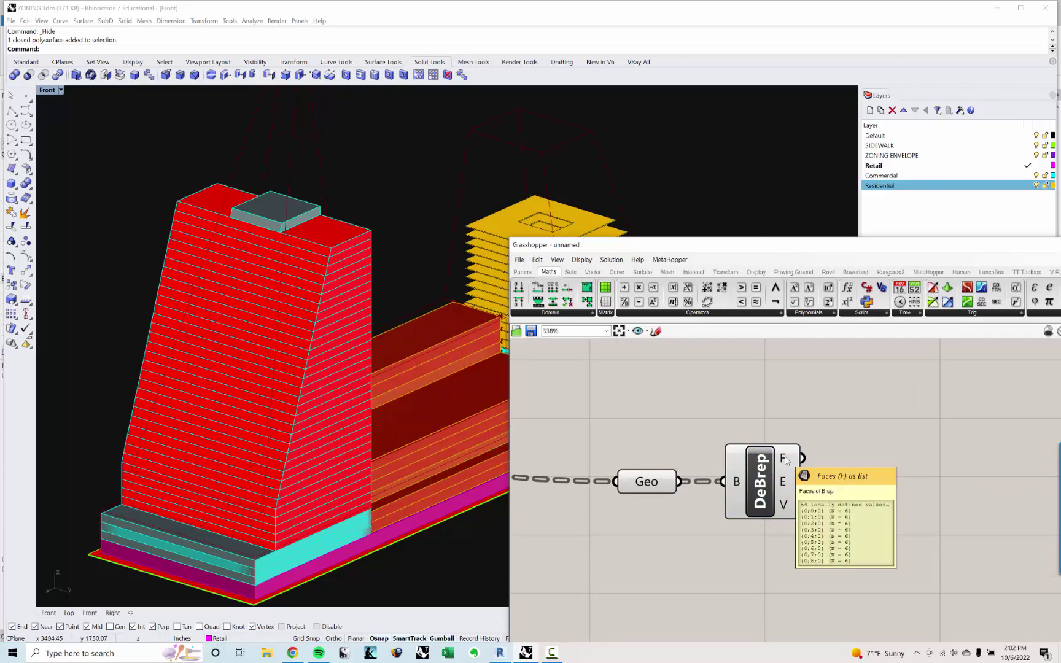
Add an Area component beside Deconstruct Brep and connect the faces output F to its G input.
right_drag(801, 492, 768, 476)
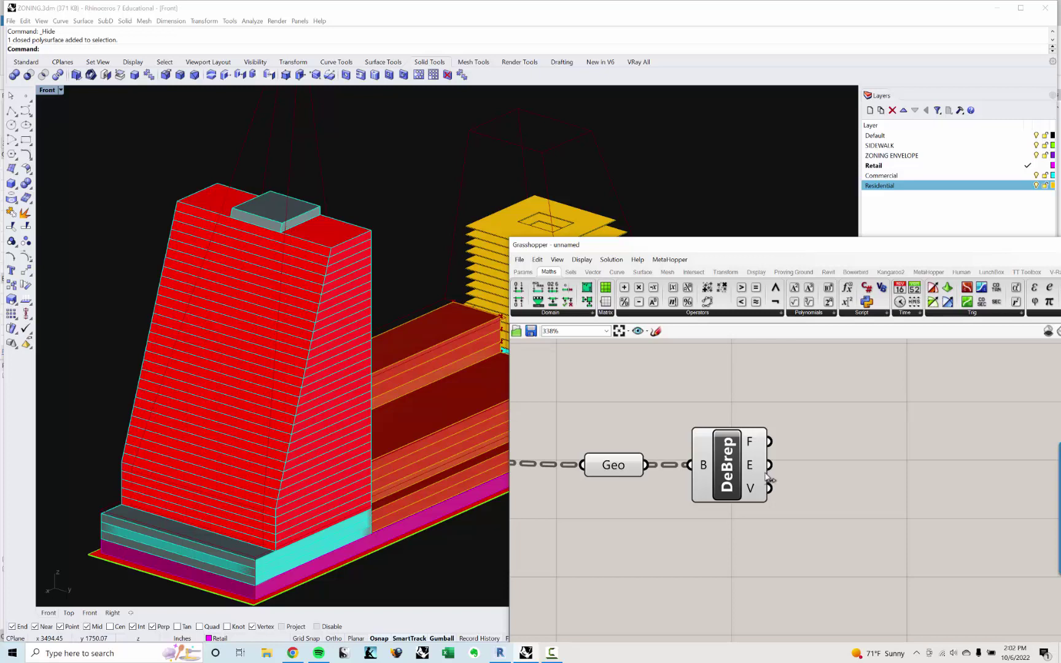
click(736, 481)
click(808, 504)
double_click(809, 503)
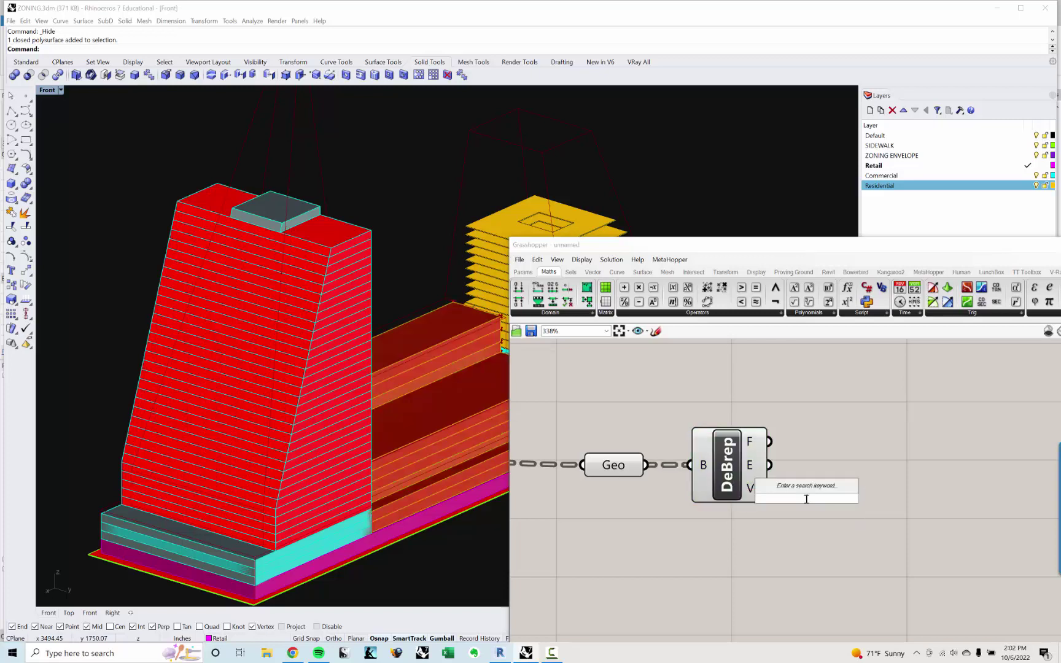
text(are)
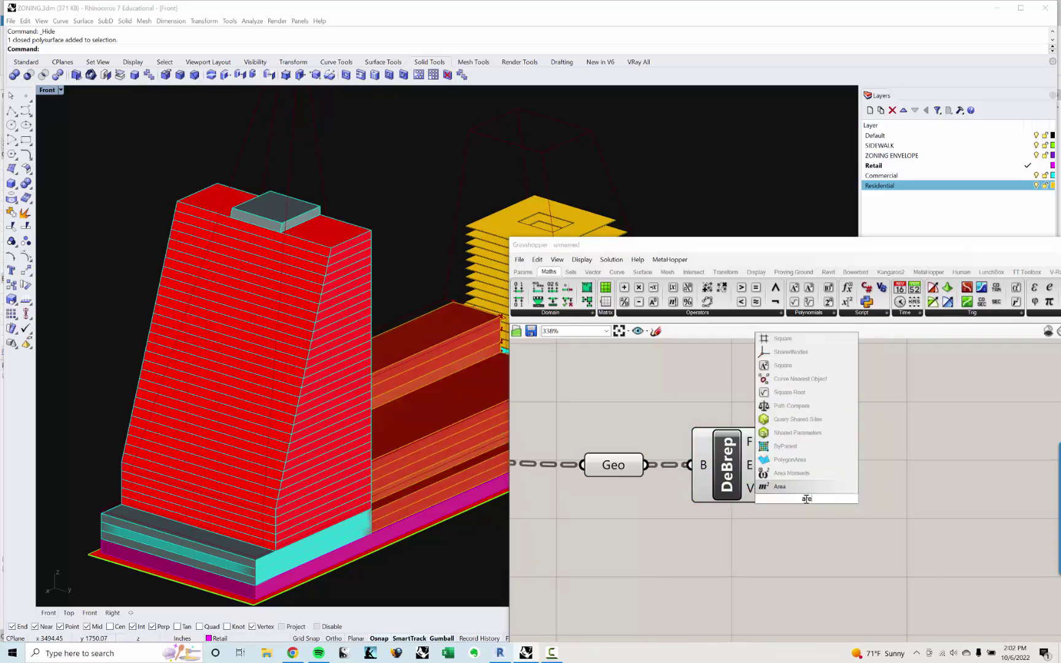
key(Return)
drag(806, 499, 859, 476)
click(793, 450)
drag(769, 441, 821, 477)
right_drag(872, 473, 785, 476)
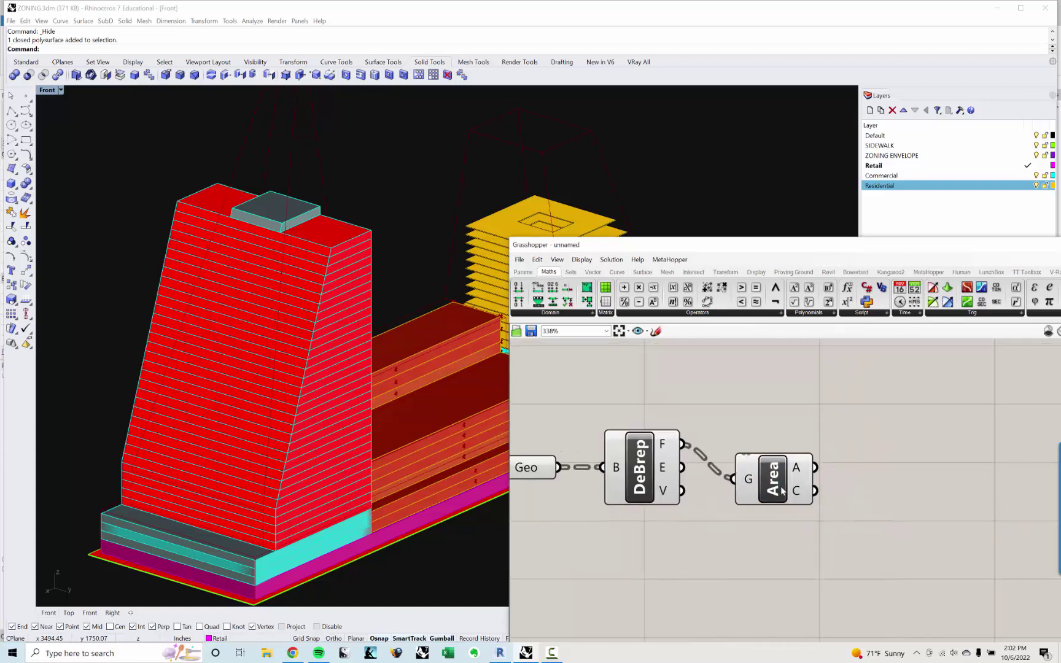
click(786, 470)
click(787, 470)
mouse_move(800, 471)
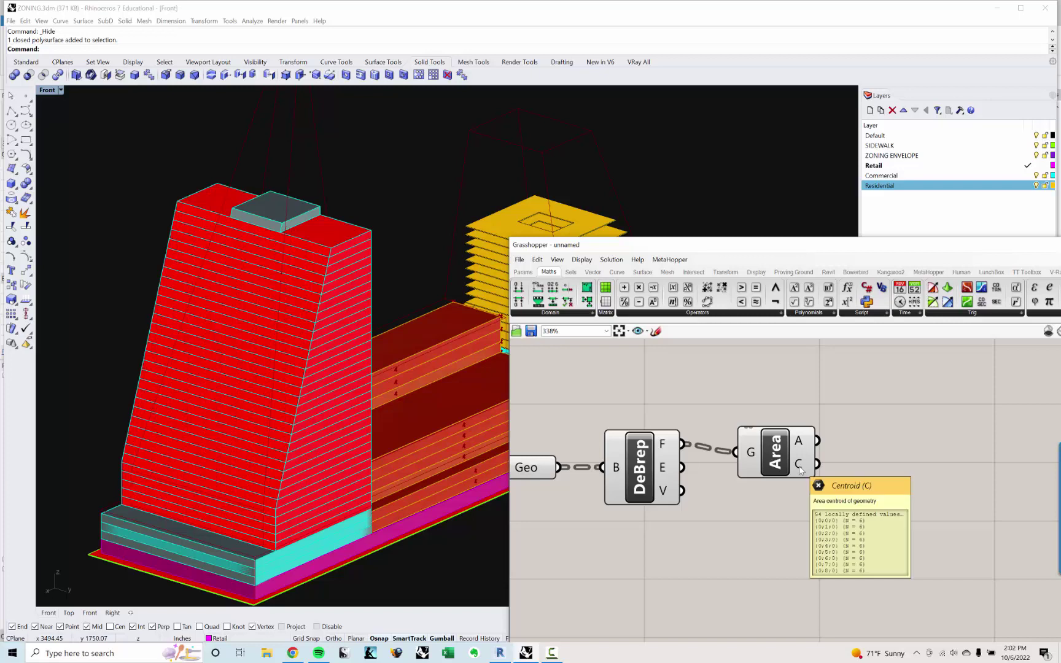
right_drag(808, 490, 757, 486)
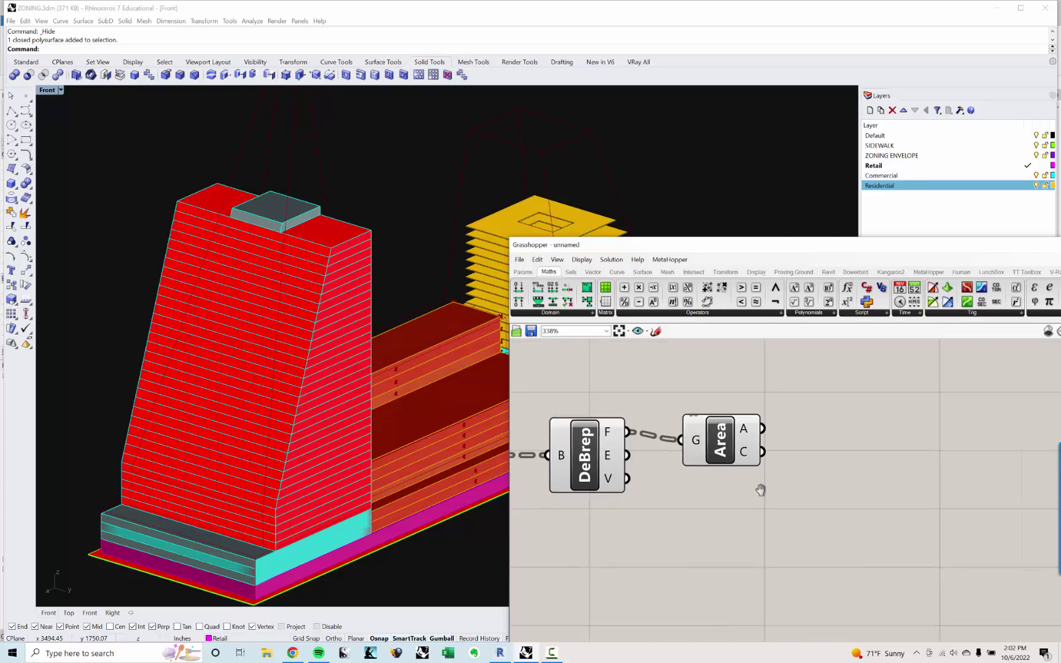
Add an XY Plane component and place it below the Area component.
double_click(810, 505)
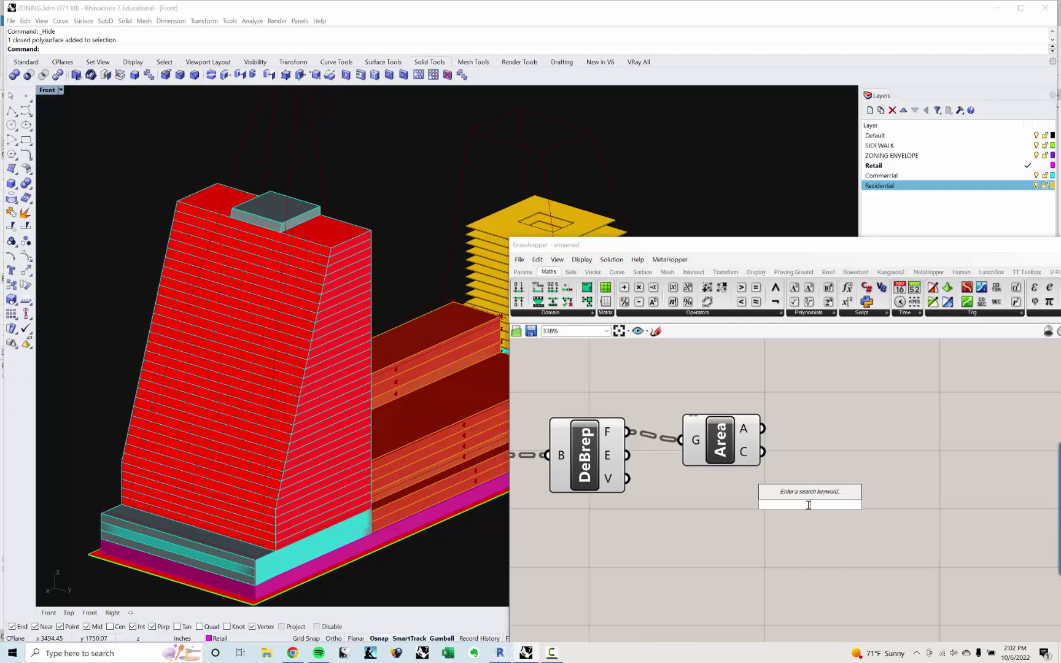
text(P)
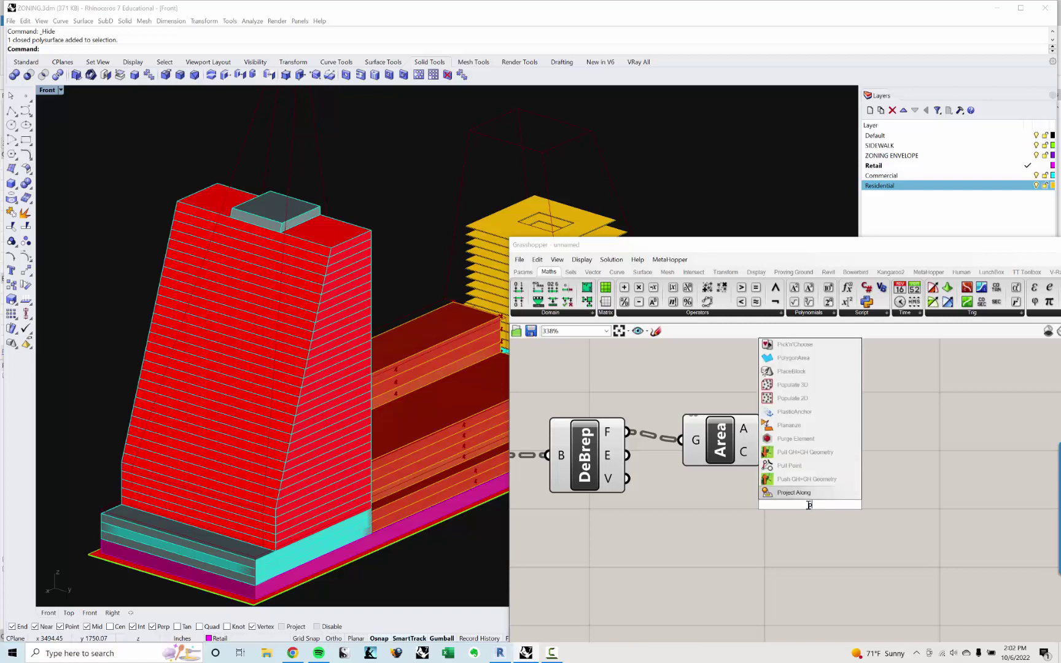
key(BackSpace)
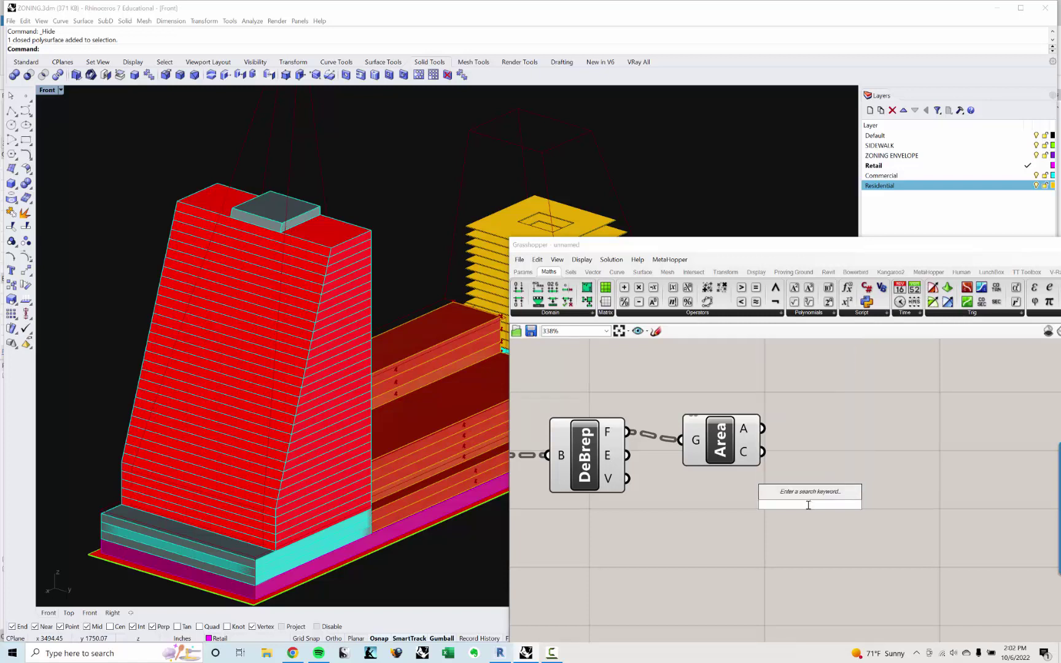
text(xy)
key(Return)
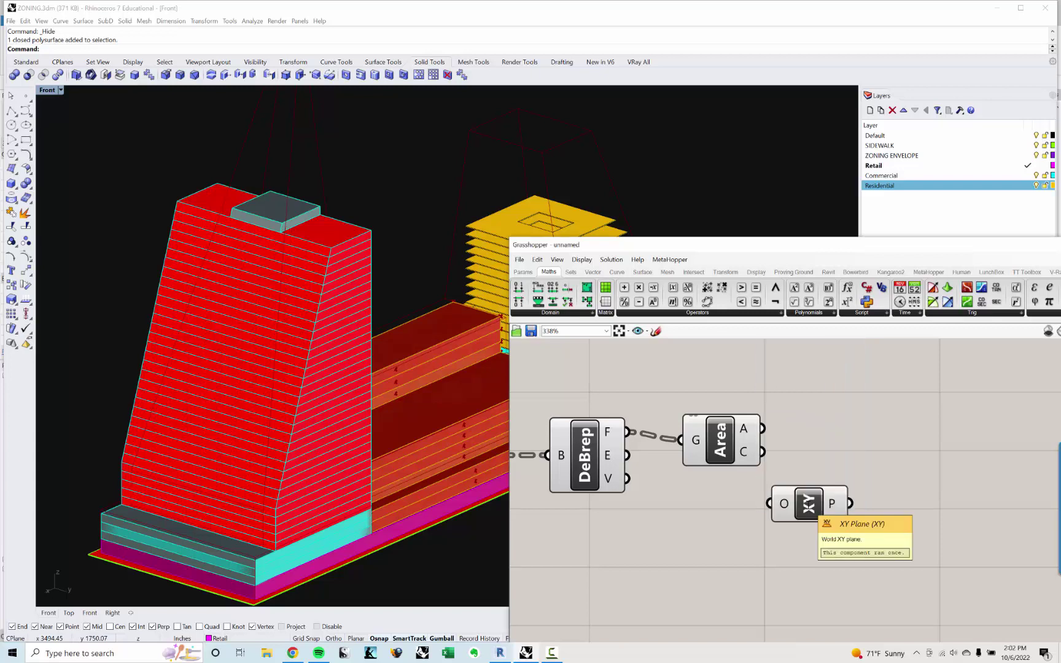
click(809, 509)
scroll(325, 405, down, 3)
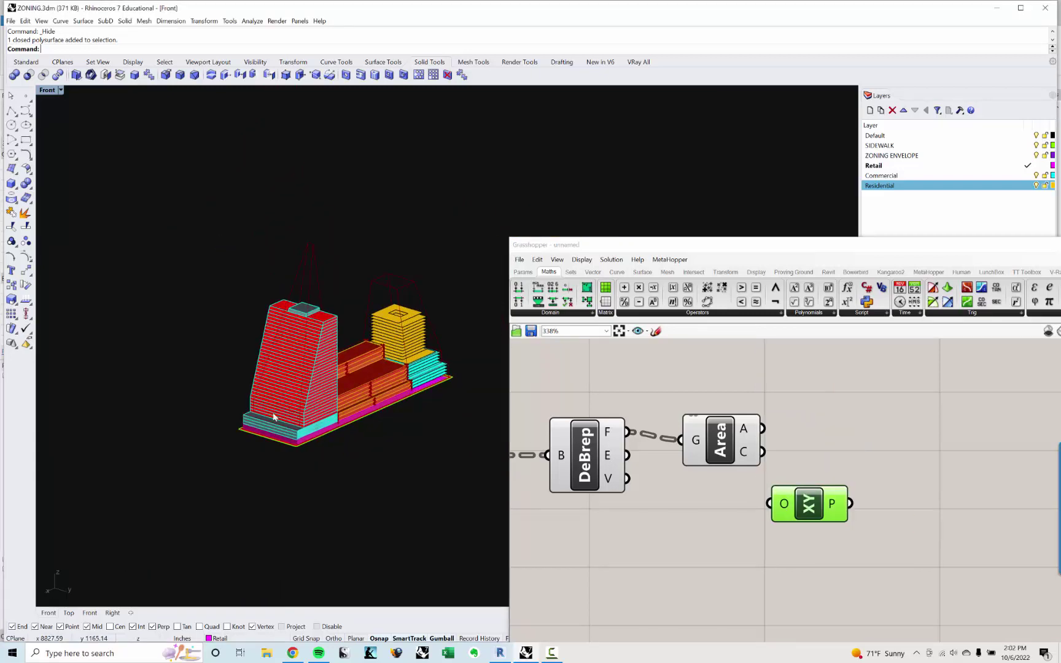
scroll(310, 427, up, 5)
right_drag(738, 499, 620, 468)
click(623, 470)
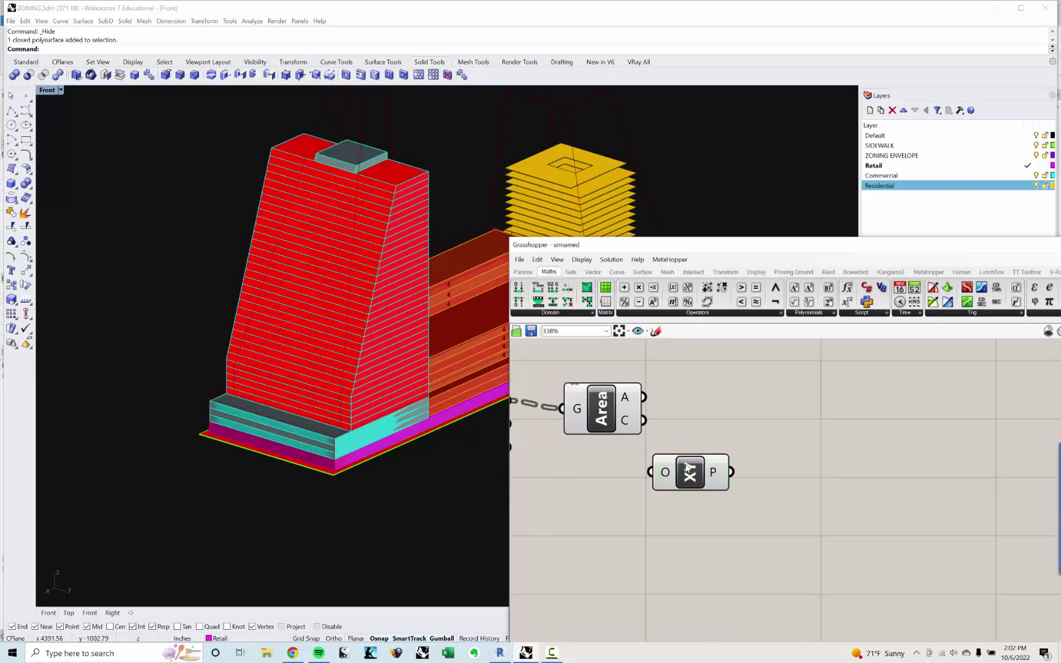
drag(691, 473, 711, 482)
Add a Move component beyond the XY Plane and connect the plane output P to its geometry input G.
double_click(616, 509)
text(move)
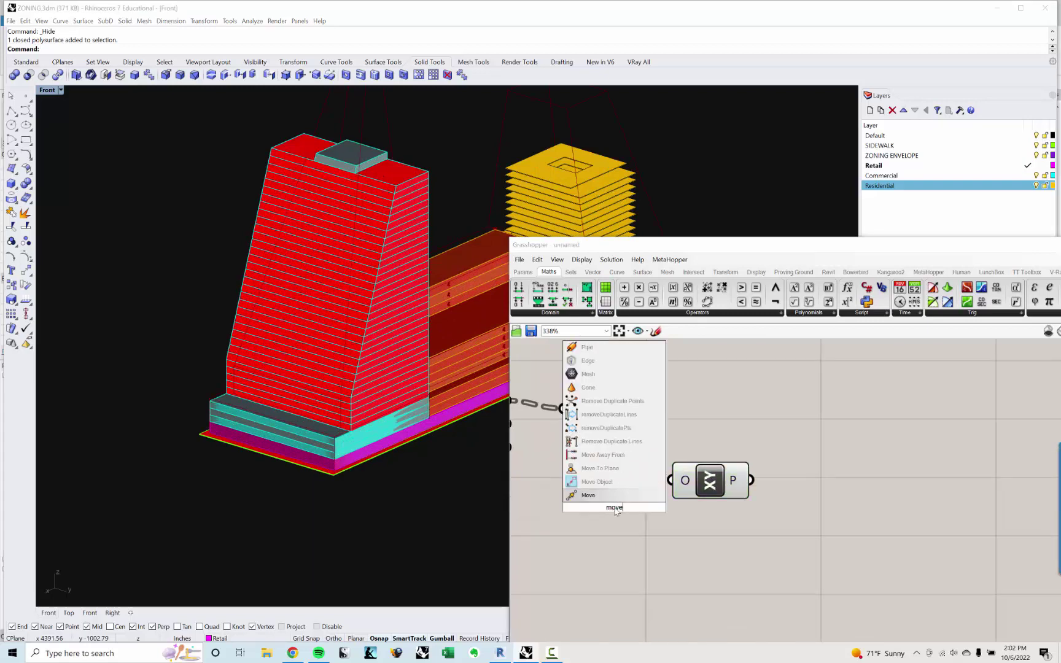
key(Return)
drag(700, 485, 726, 526)
drag(603, 514, 877, 554)
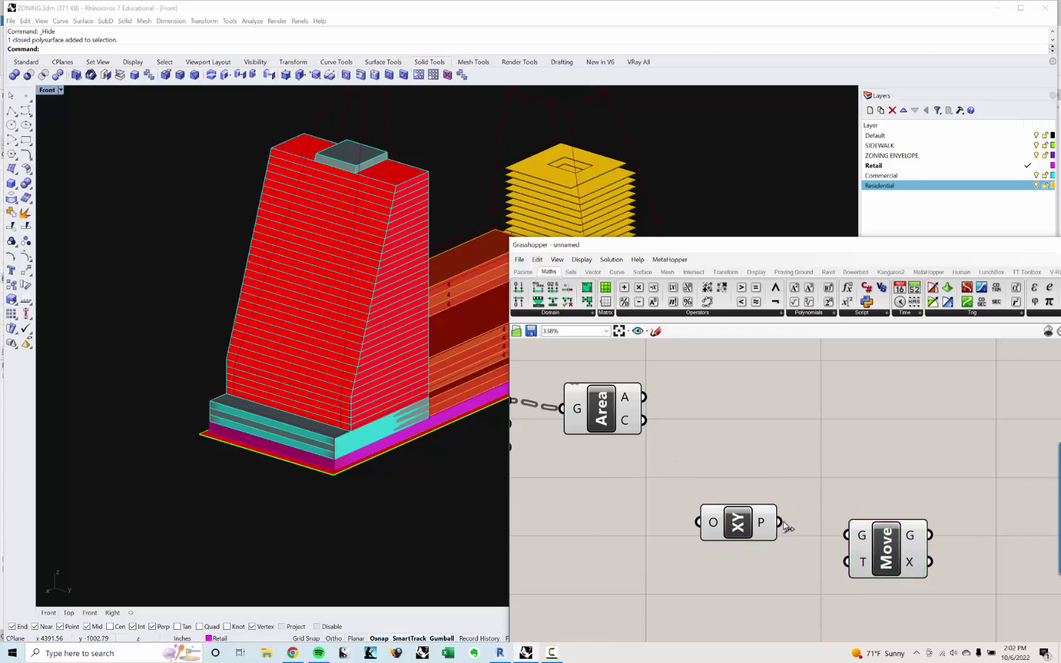
drag(779, 522, 847, 536)
drag(737, 513, 715, 493)
Add a Unit Z component below the XY Plane component.
click(740, 587)
double_click(740, 588)
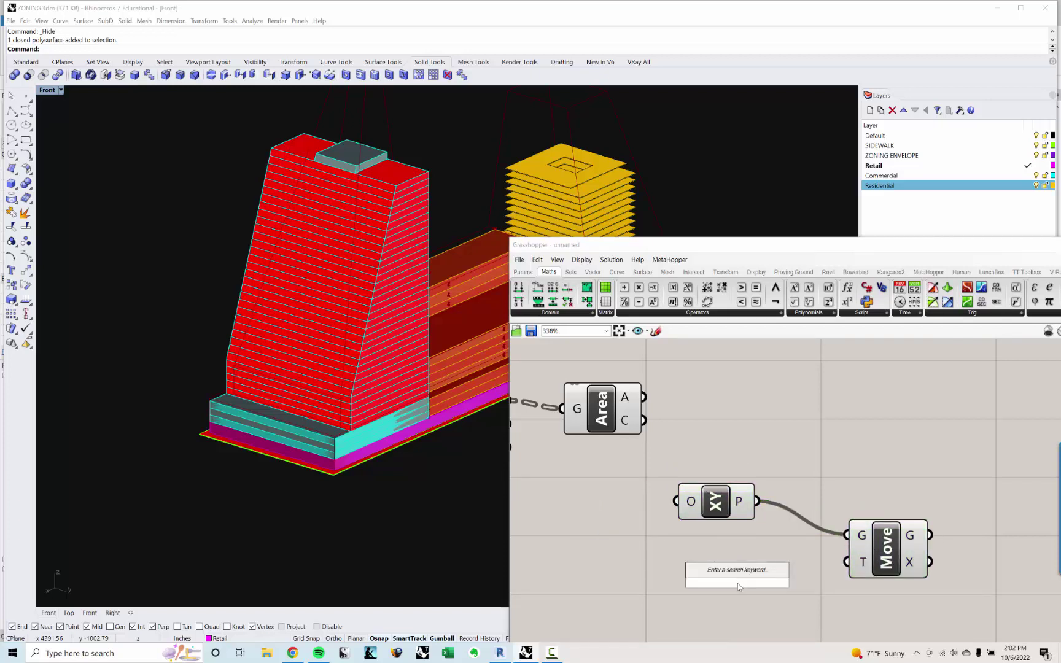
text(z)
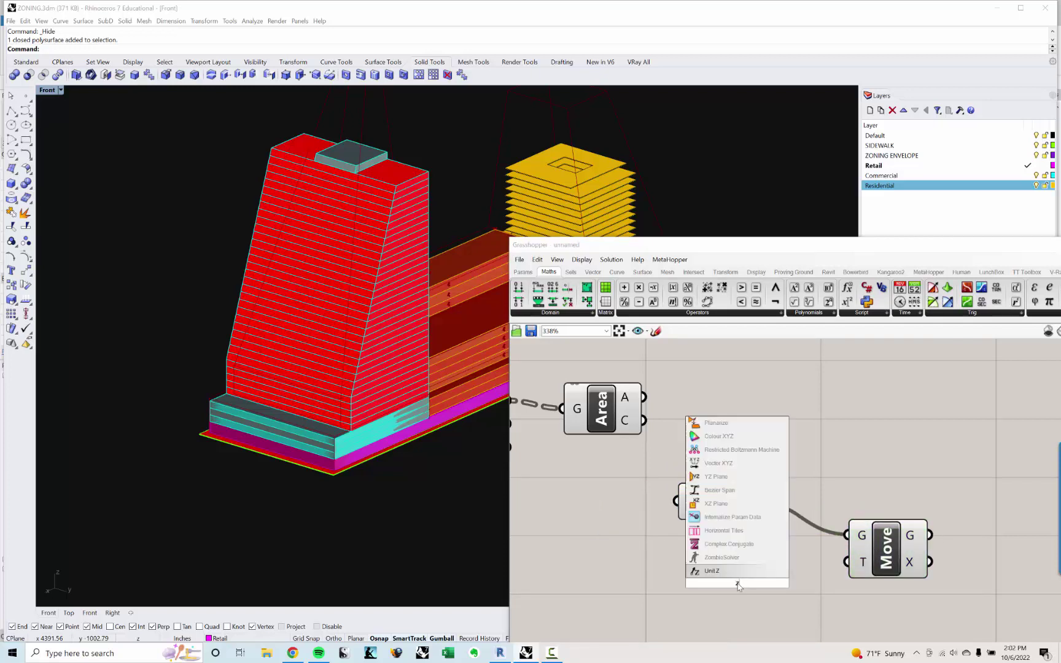
key(Return)
Add a panel containing -1000, feed it into Unit Z's F input, and connect Unit Z's vector output V to Move's T input.
double_click(640, 570)
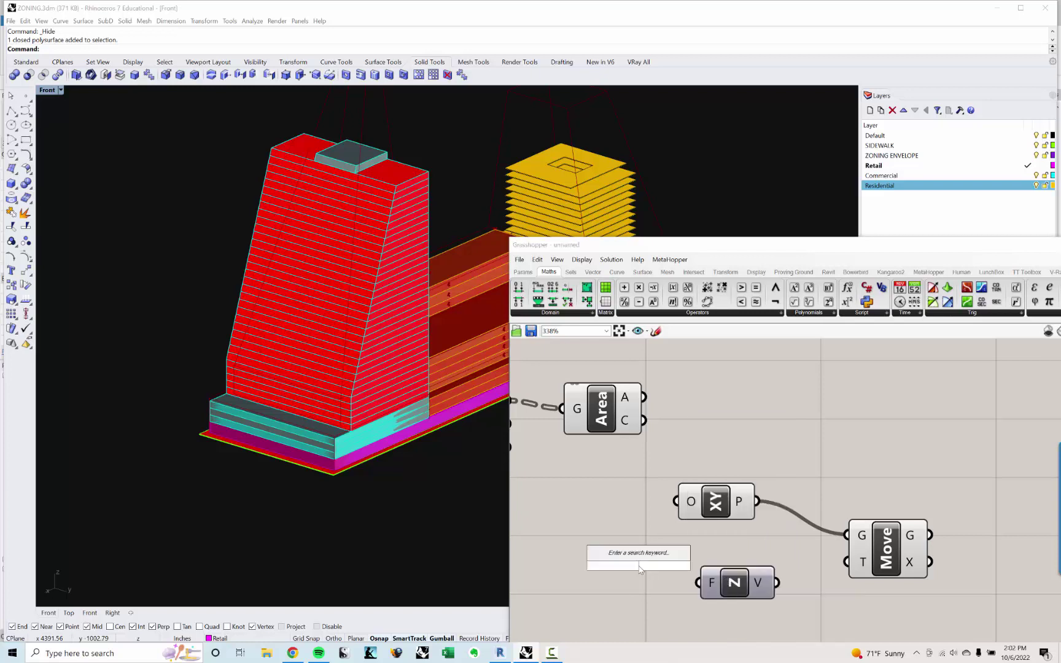
text(panel=)
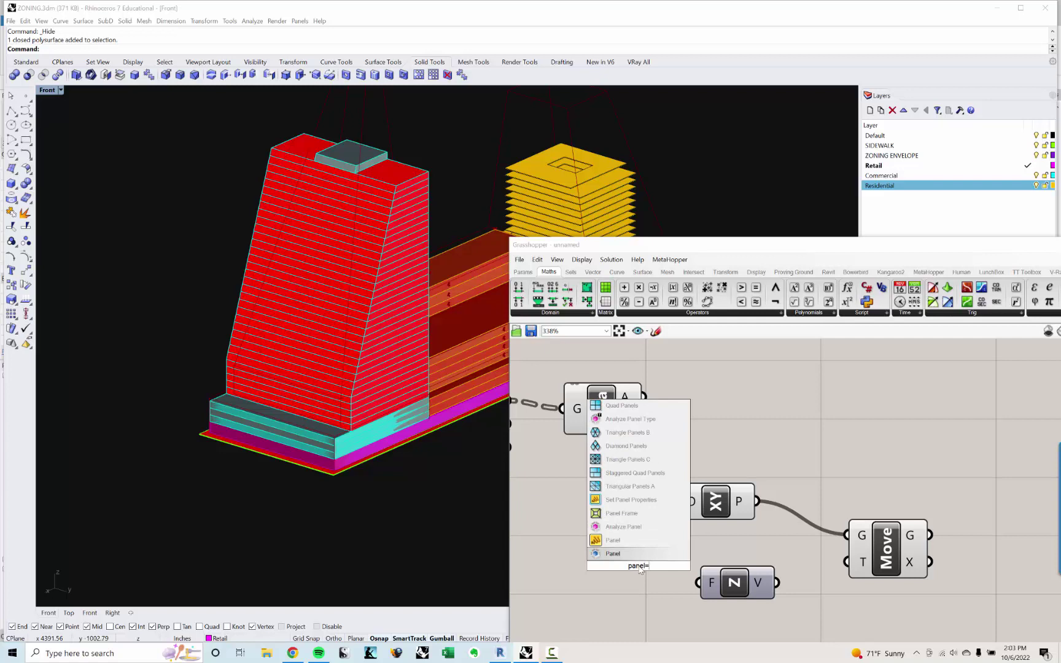
text(-1000)
click(617, 554)
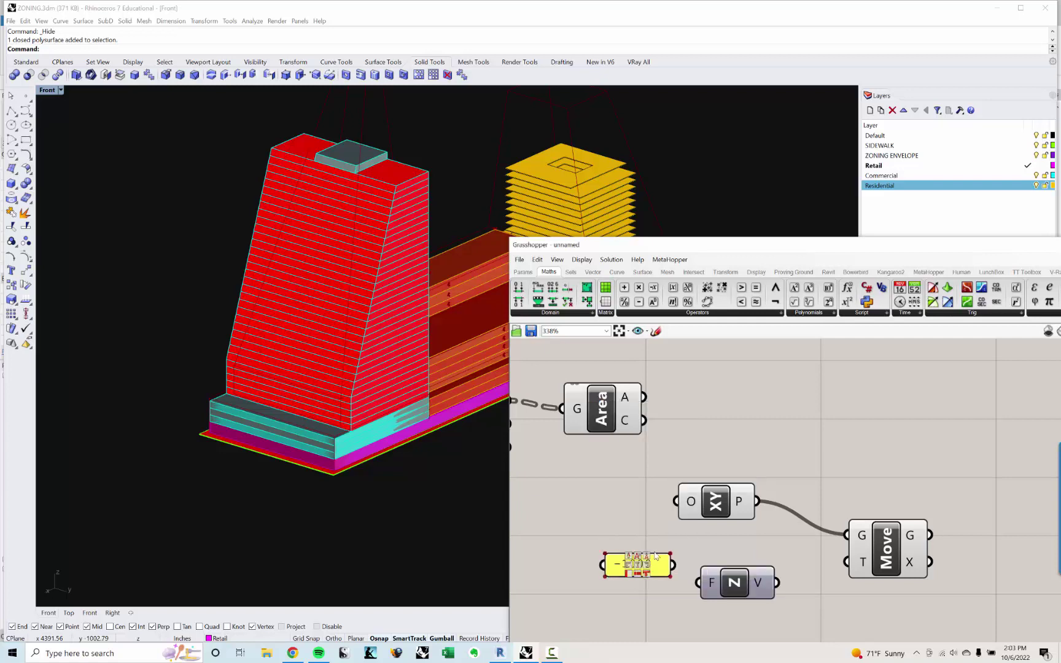
drag(673, 564, 693, 584)
drag(779, 583, 849, 562)
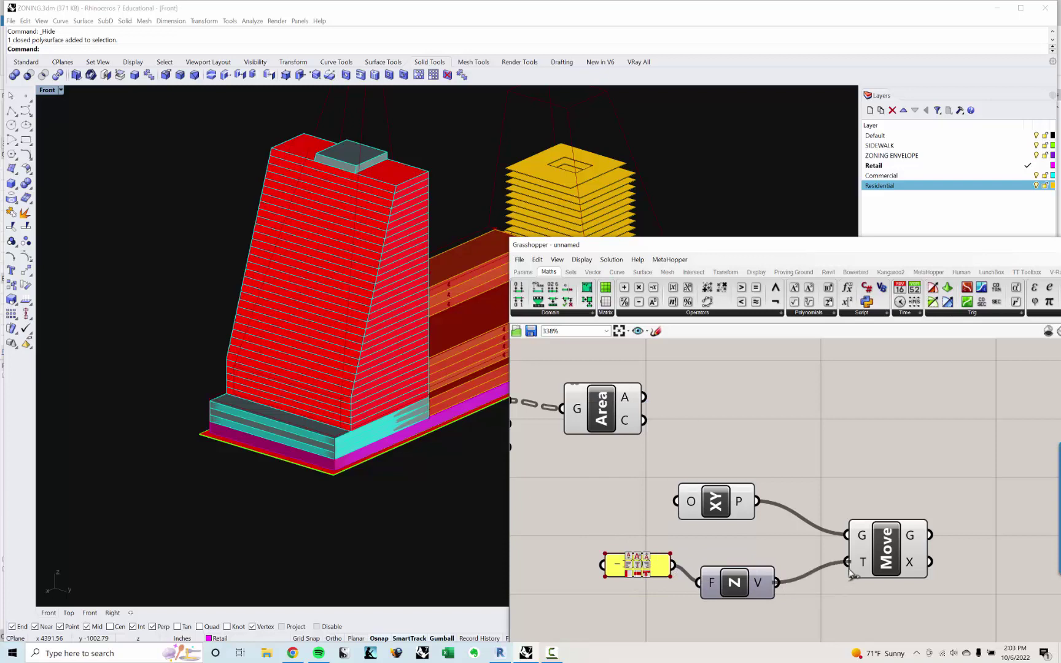
Zoom the model view to the Move component's plane and examine its position relative to the buildings.
scroll(371, 511, down, 9)
right_drag(363, 515, 376, 423)
scroll(379, 427, down, 9)
scroll(381, 428, up, 7)
right_click(878, 541)
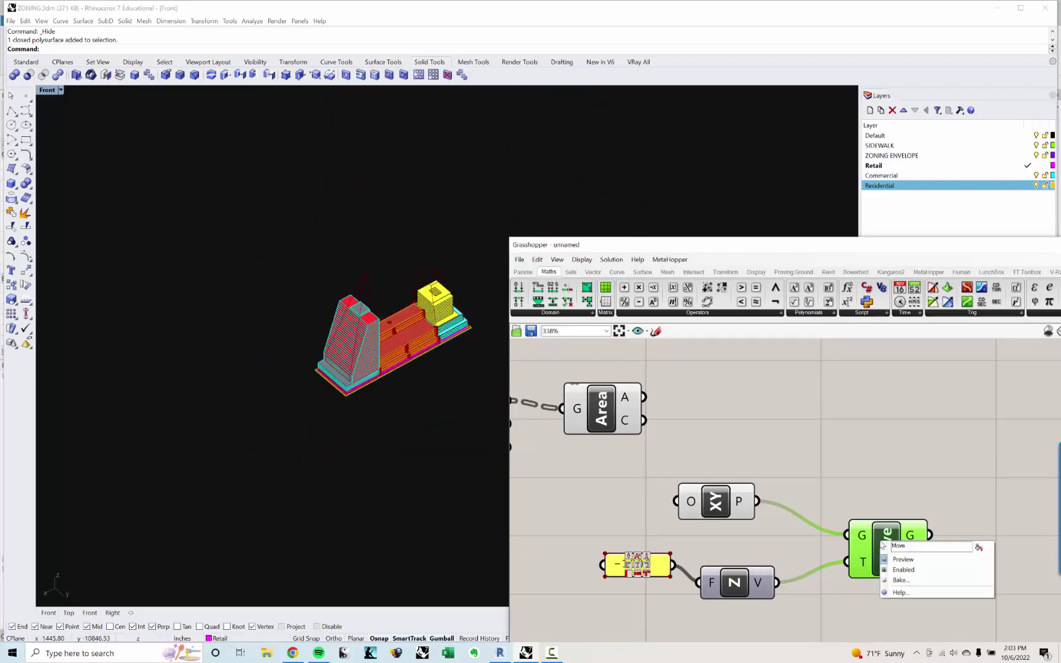
right_click(890, 539)
middle_click(896, 466)
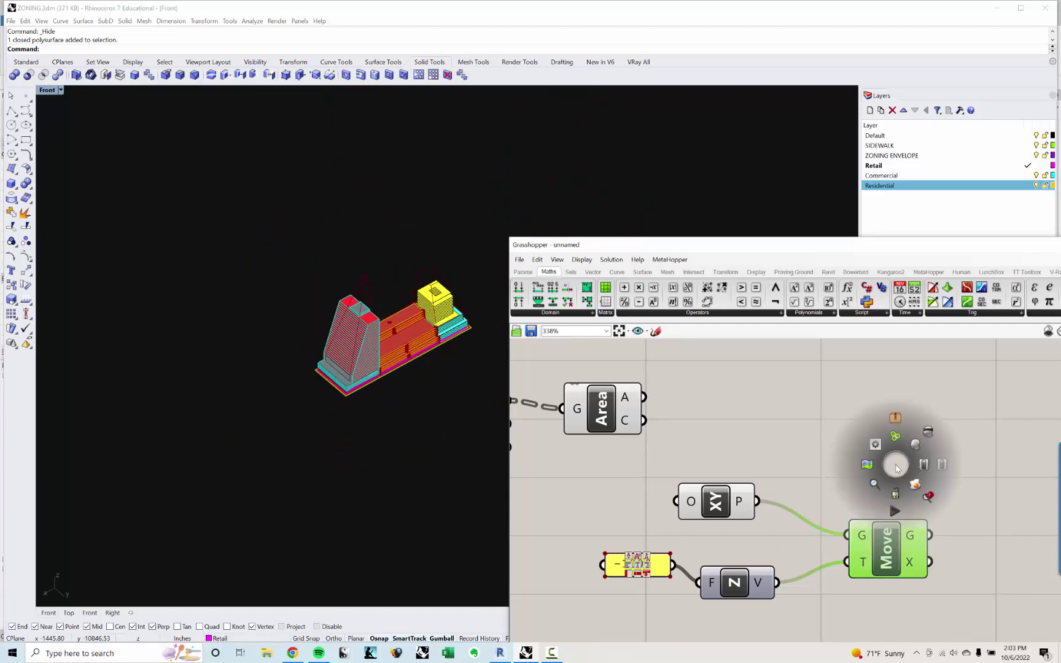
click(829, 386)
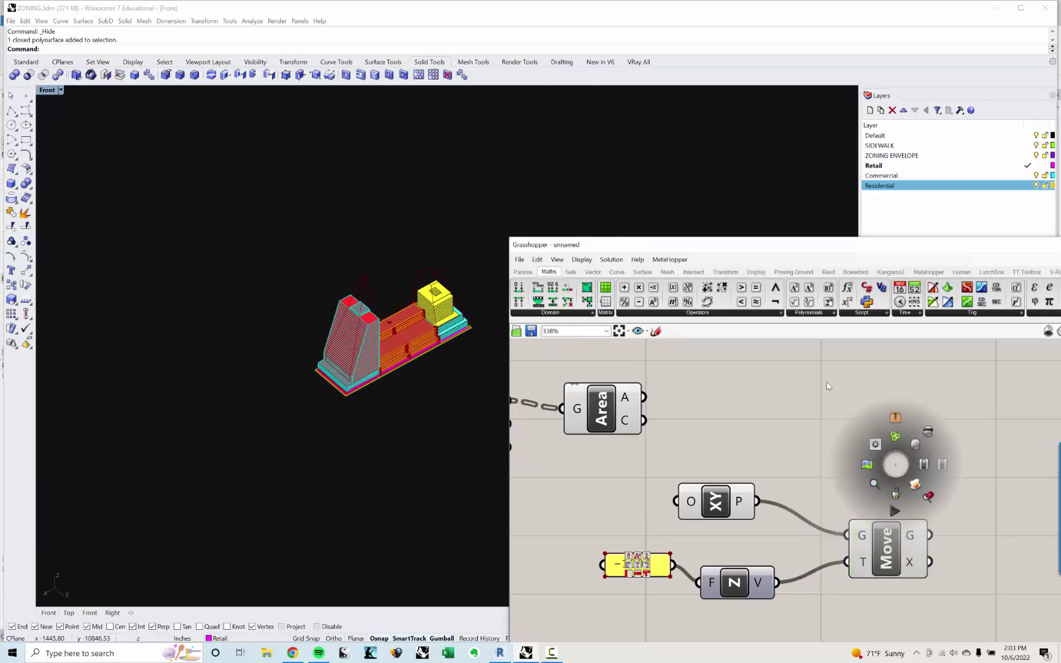
click(906, 559)
middle_click(935, 428)
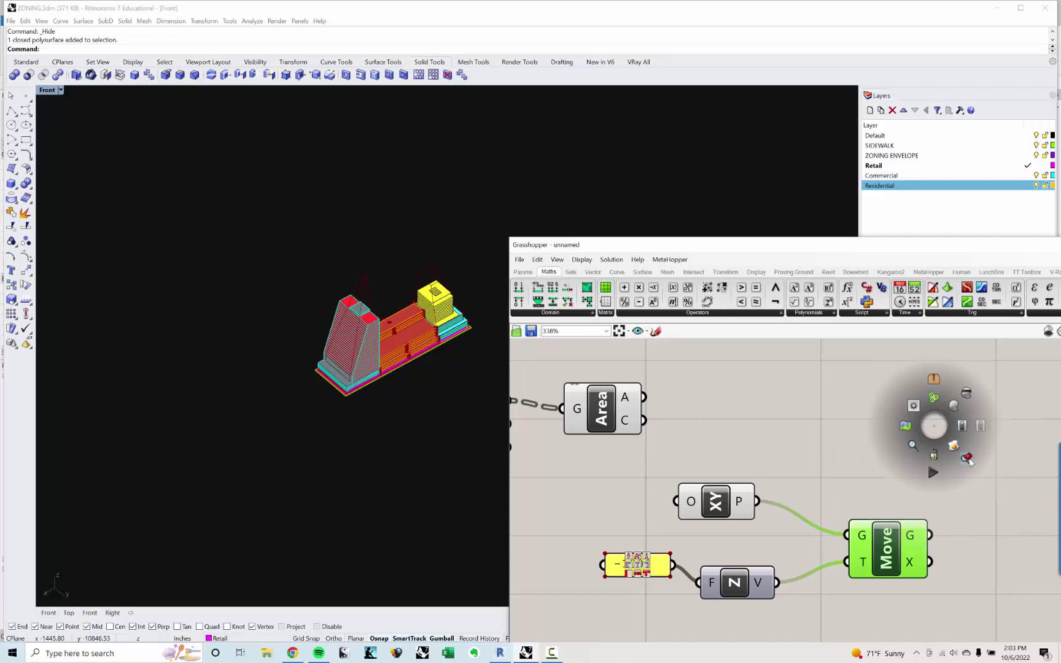
click(975, 457)
scroll(304, 386, down, 5)
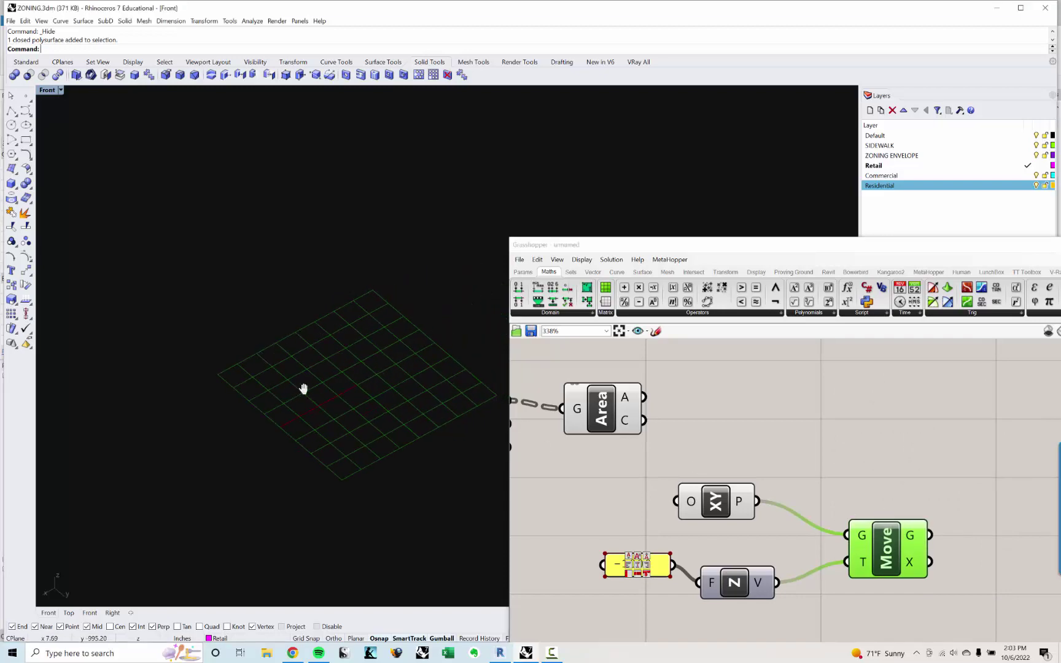
right_drag(355, 372, 264, 424)
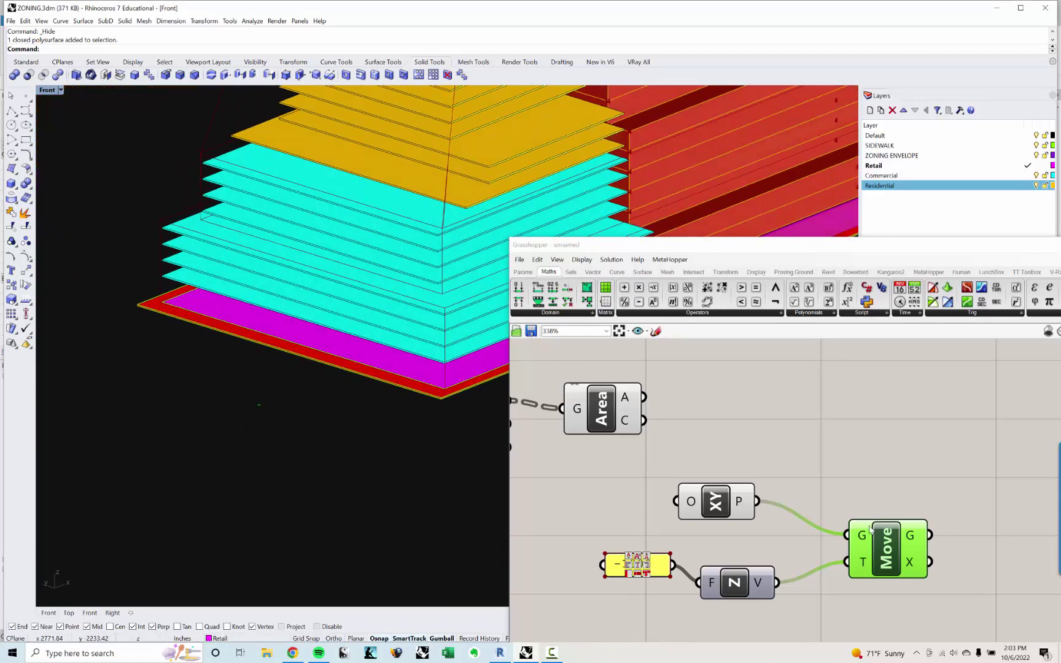
click(898, 483)
Try a Plane Closest Point component with the Area centroids fed into its S input, and delete that component.
scroll(818, 447, down, 2)
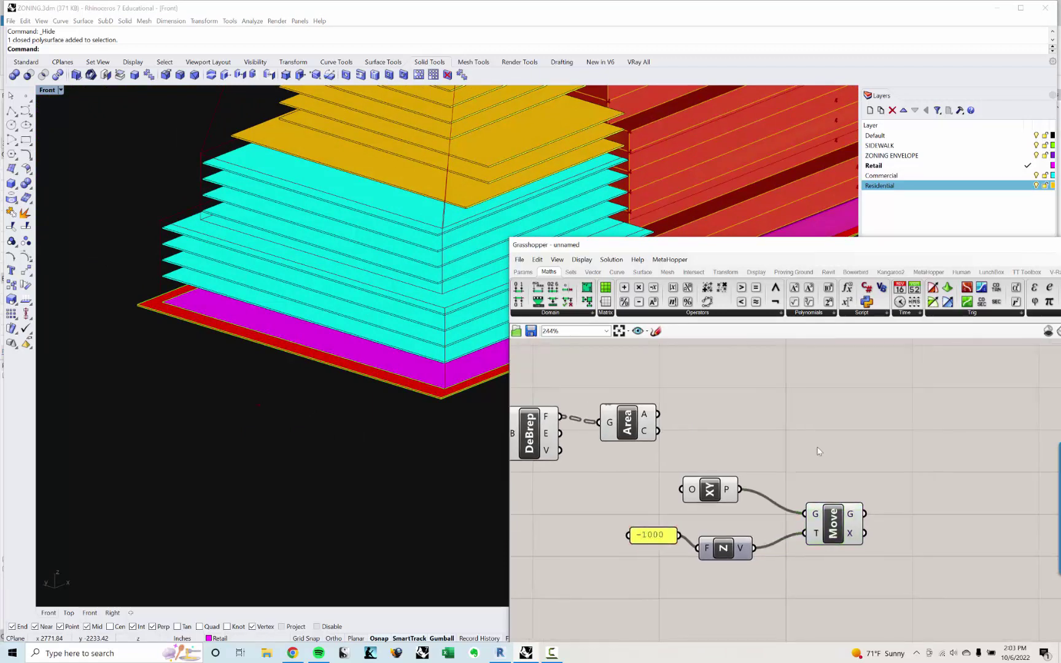
double_click(818, 451)
text(plane)
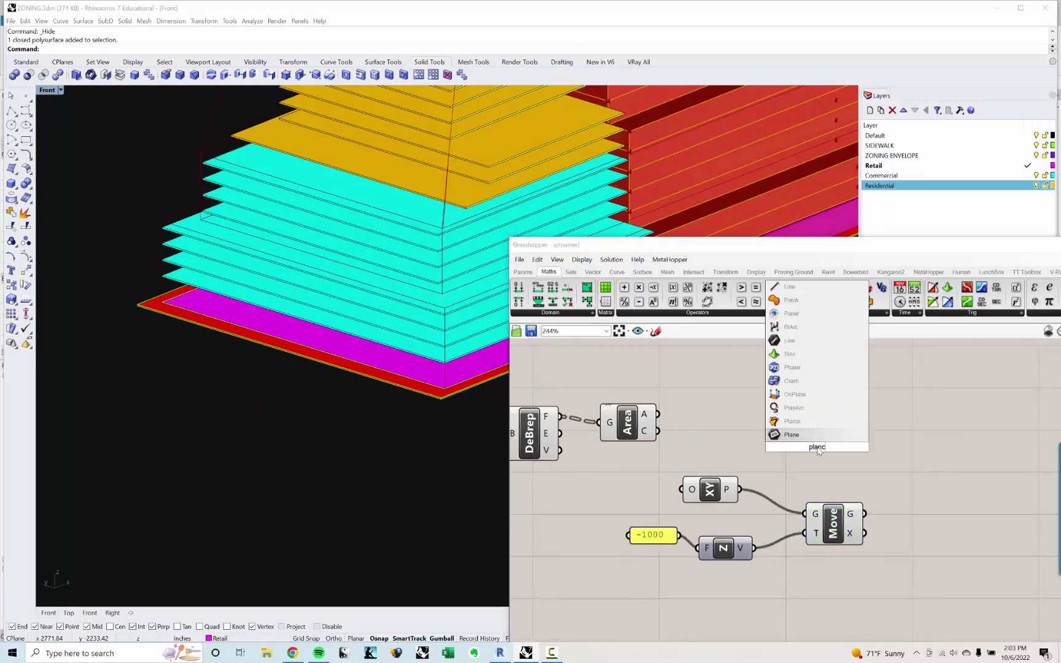
text( cp)
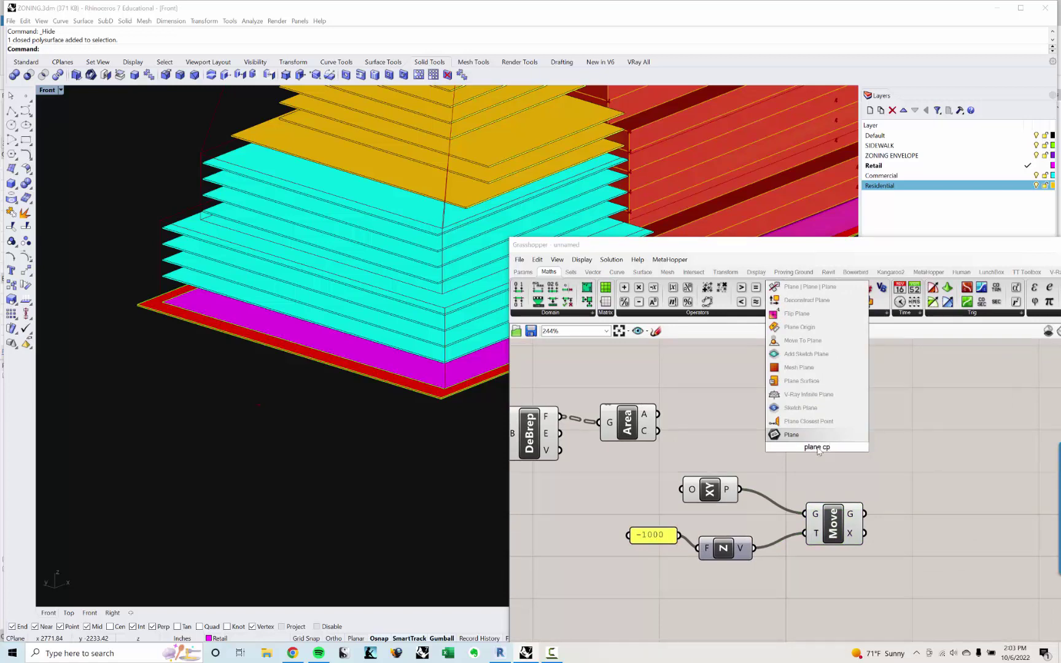
key(Return)
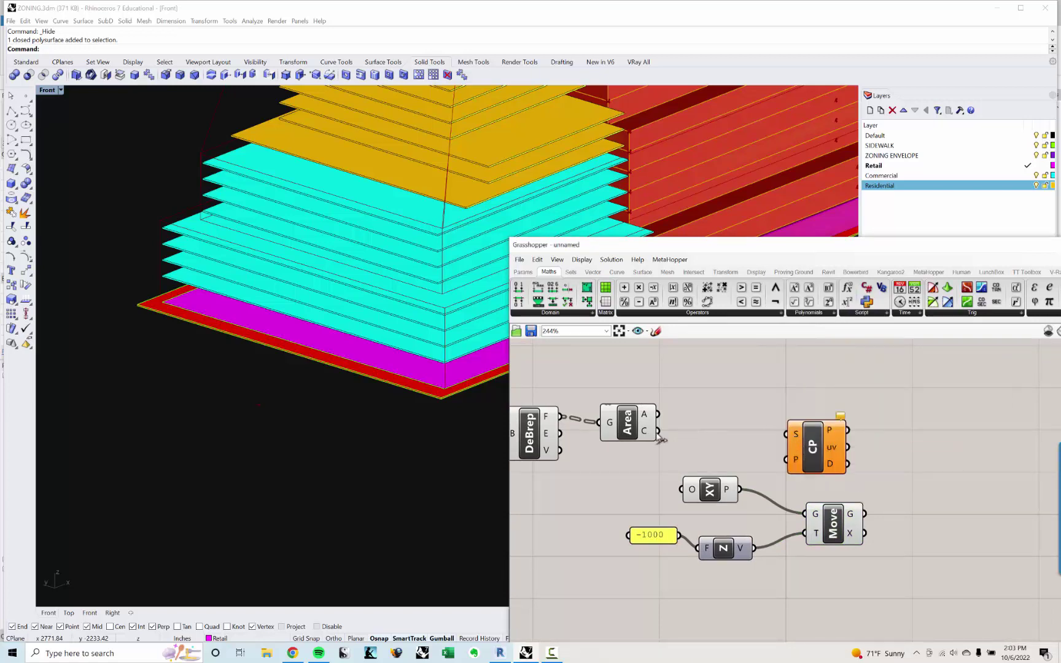
drag(658, 432, 894, 446)
mouse_move(796, 438)
click(857, 559)
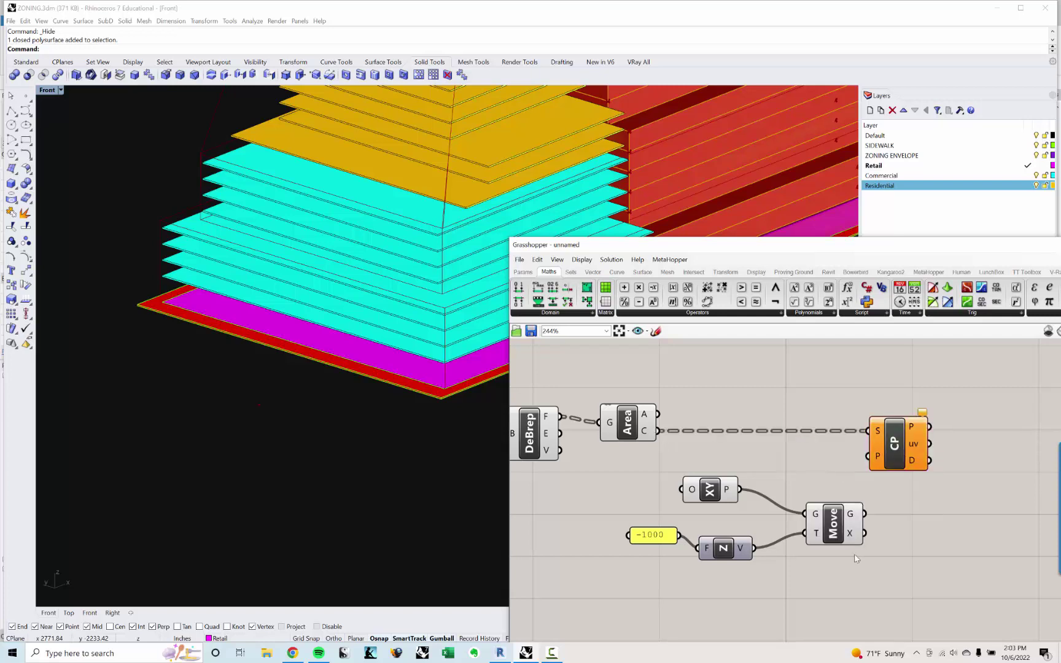
mouse_move(849, 514)
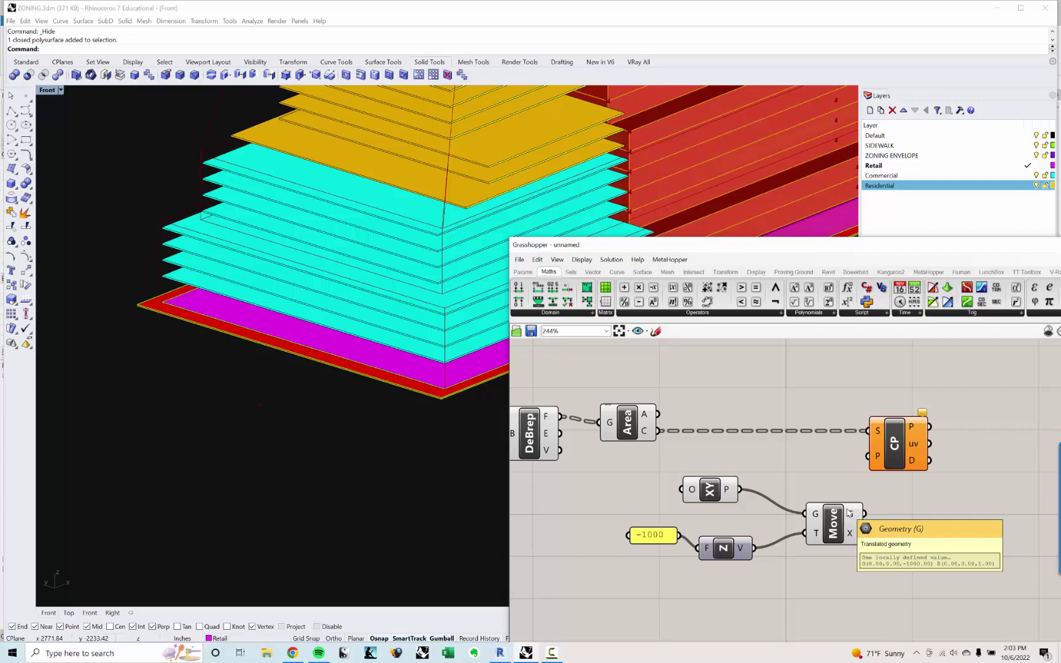
right_drag(849, 514, 789, 513)
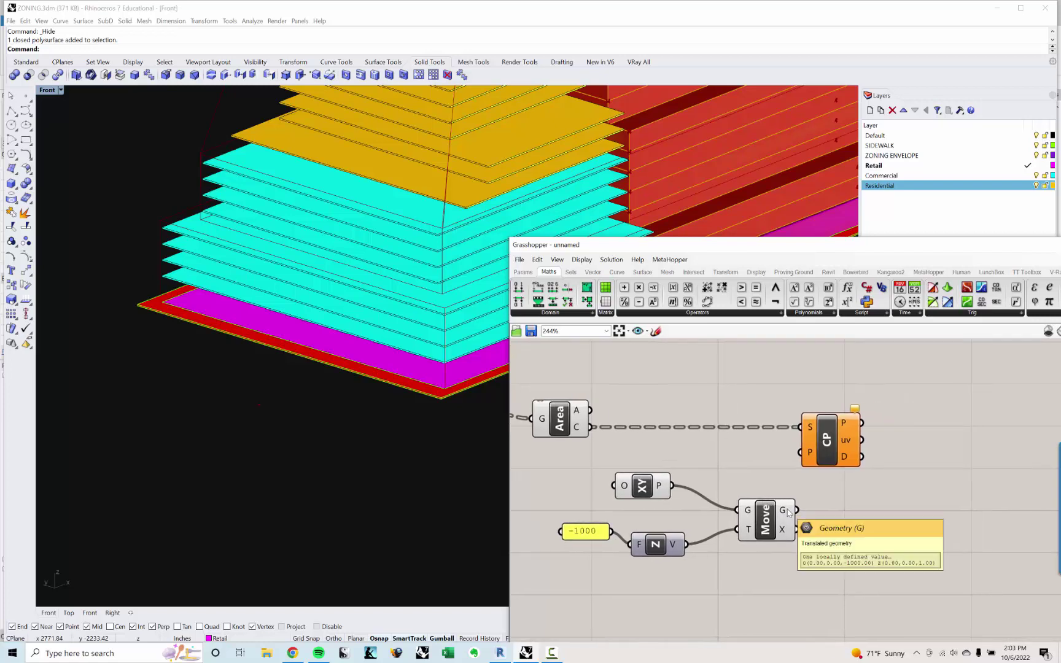
key(Delete)
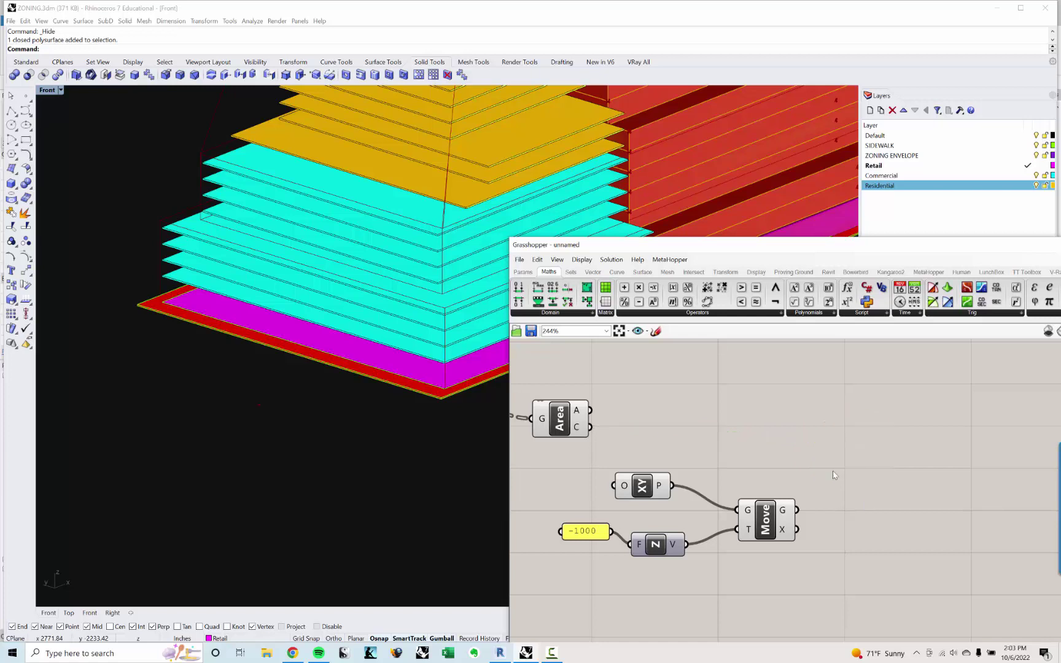
Add a Pull Point component, connecting Area's centroid output C to P and Move's geometry output G to G, and check the pulled points.
double_click(834, 475)
text(pull)
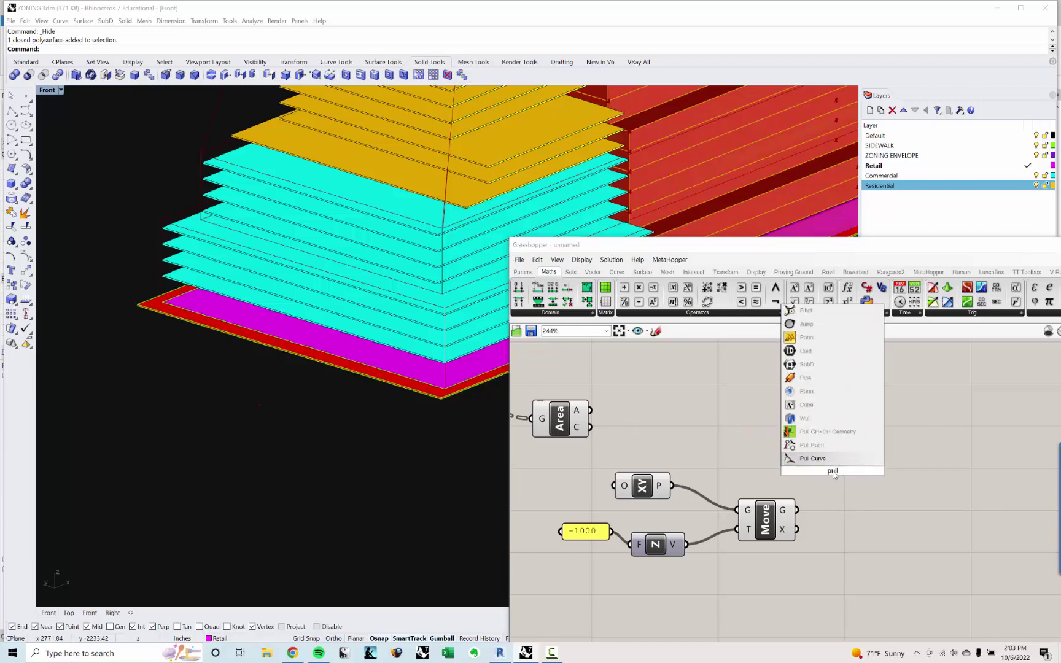
click(812, 445)
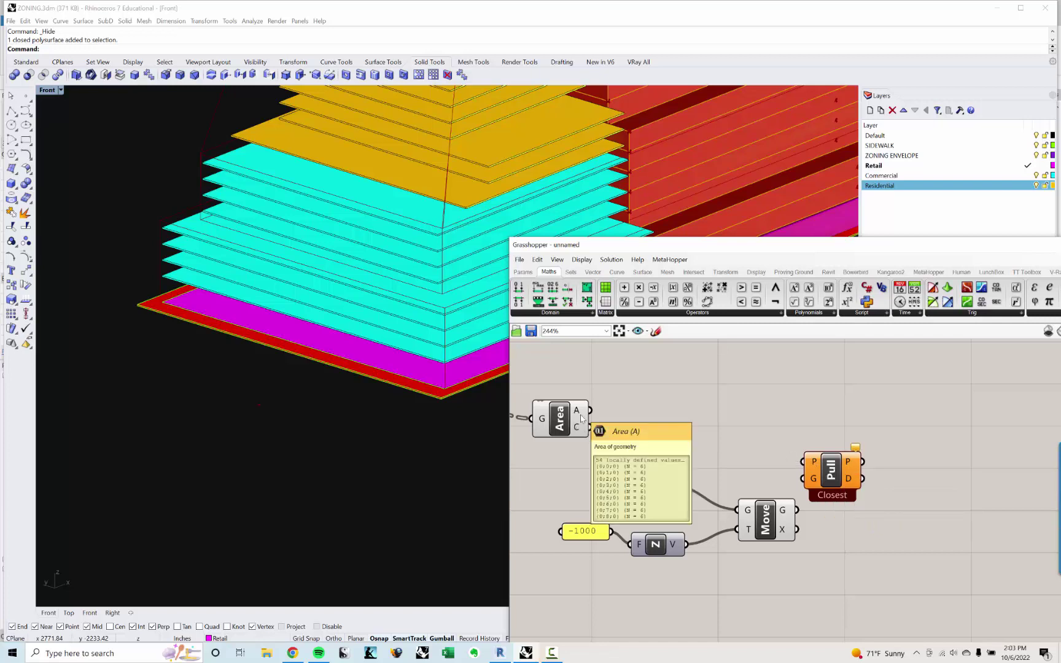
drag(787, 453, 807, 470)
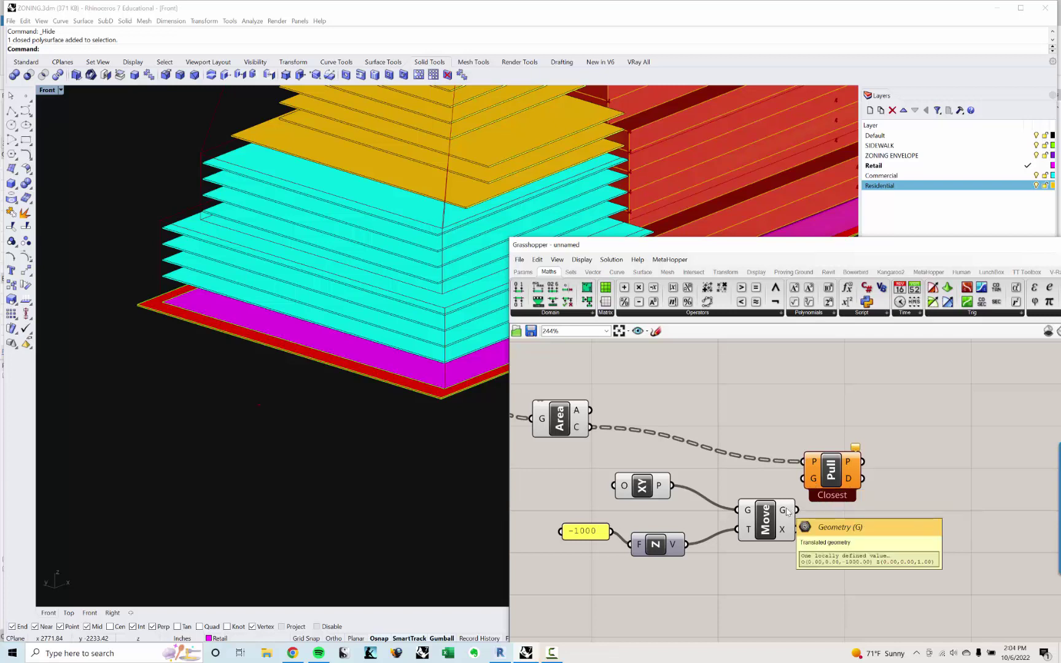
drag(803, 500, 832, 480)
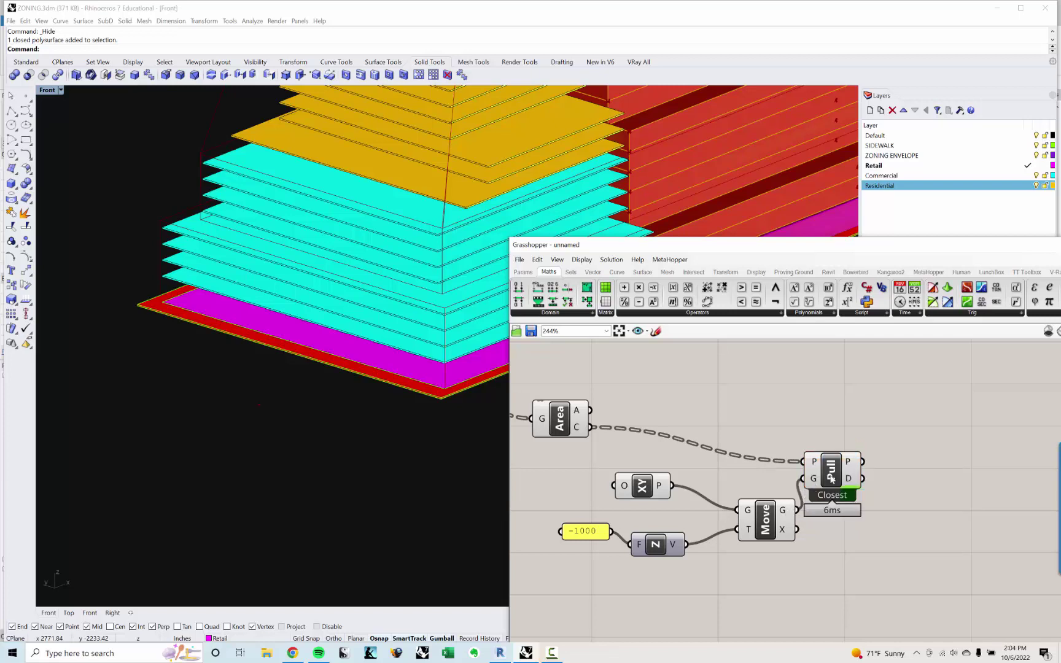
click(832, 479)
scroll(409, 433, down, 6)
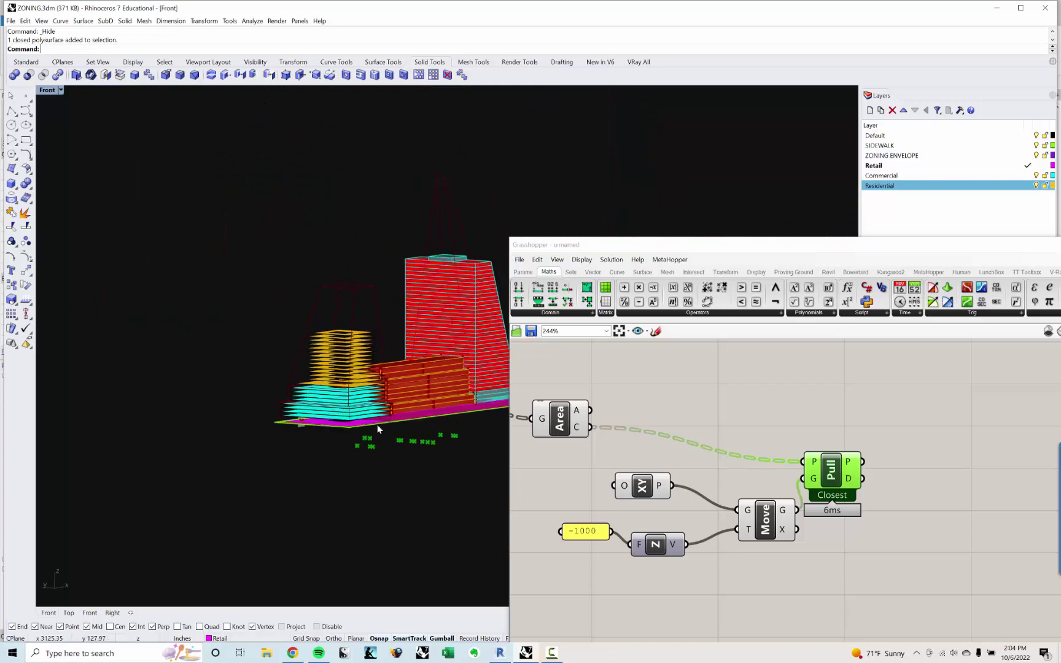
scroll(379, 429, up, 8)
Add a Sort List component beside Pull Point and connect Pull Point's distance output D to its K input.
click(869, 485)
right_drag(869, 485, 789, 486)
scroll(788, 486, up, 3)
mouse_move(763, 477)
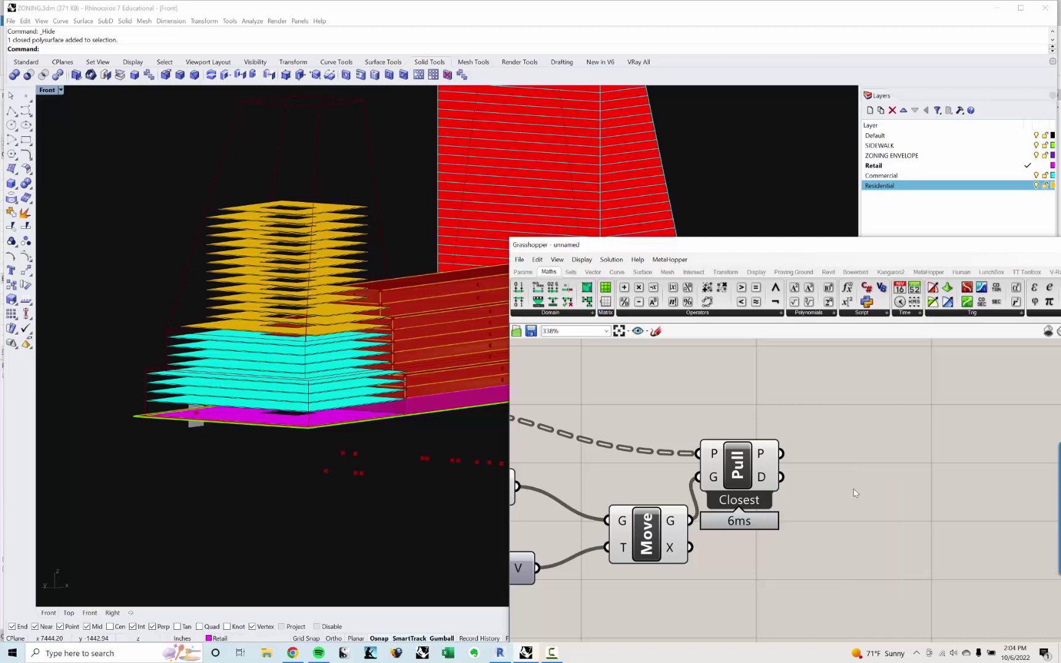
double_click(821, 482)
text(sort)
click(826, 478)
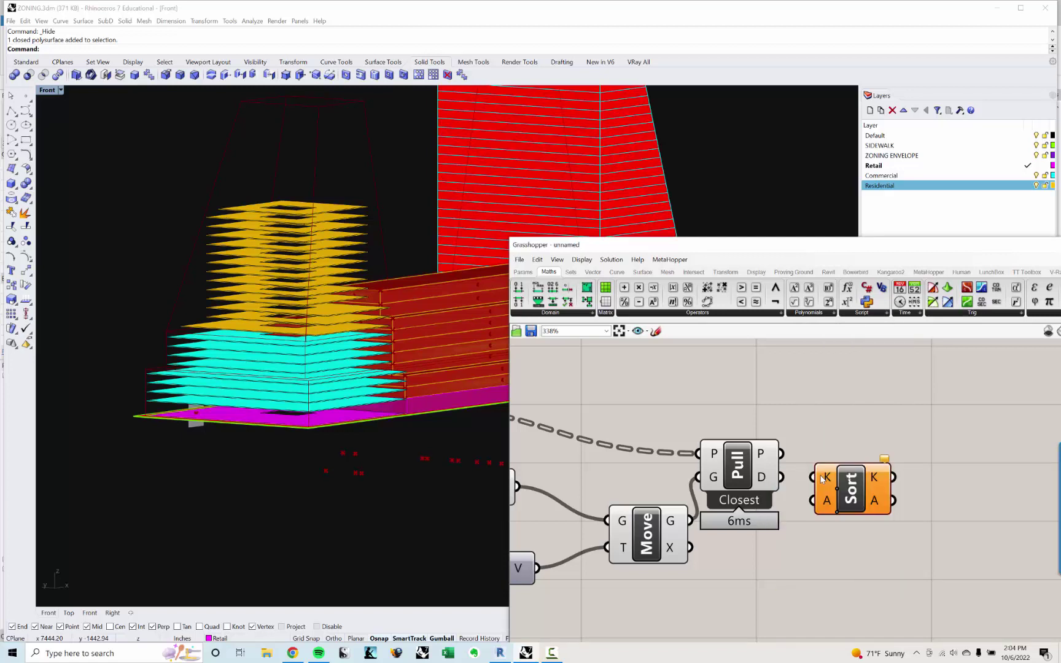
drag(820, 489, 821, 486)
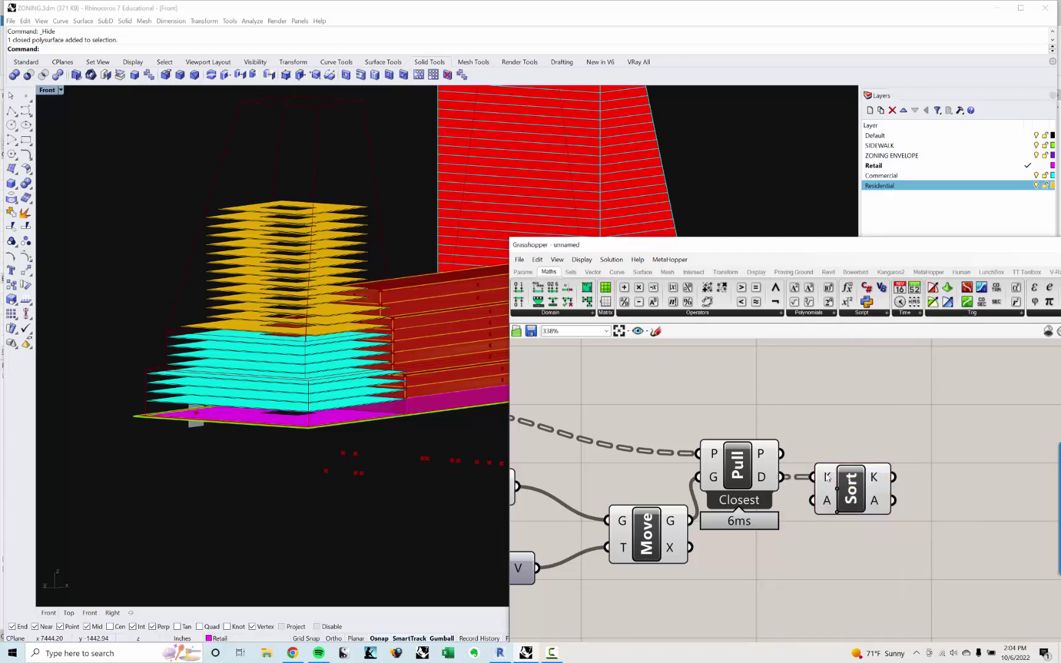
Place Sort List above and beyond Pull Point, and connect Deconstruct Brep's faces output F to its A input.
scroll(946, 529, down, 3)
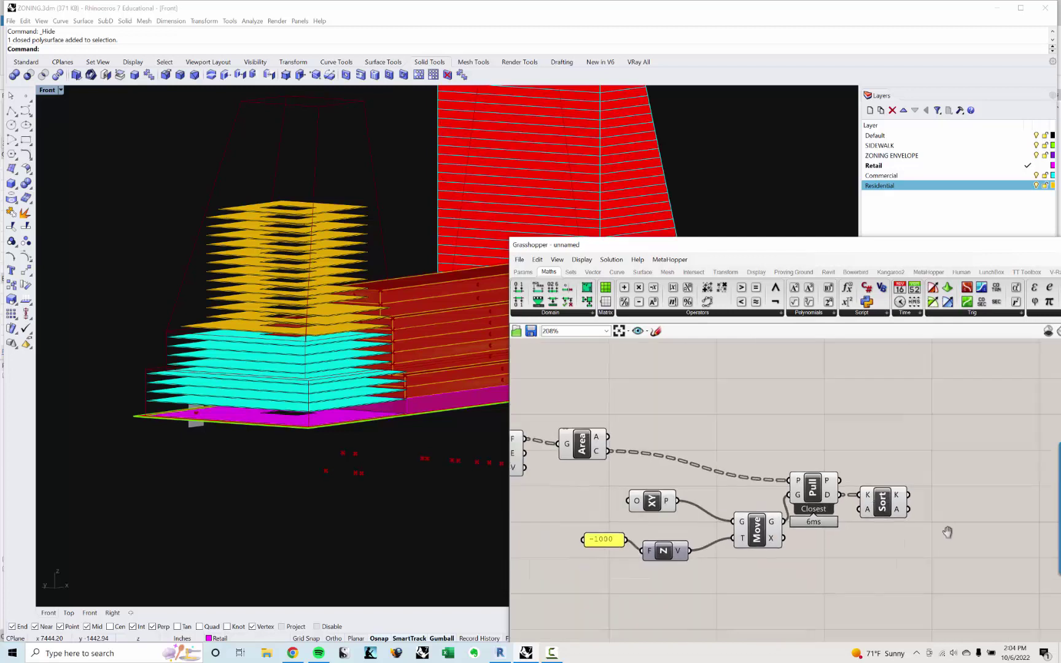
drag(940, 517, 962, 432)
scroll(657, 454, down, 2)
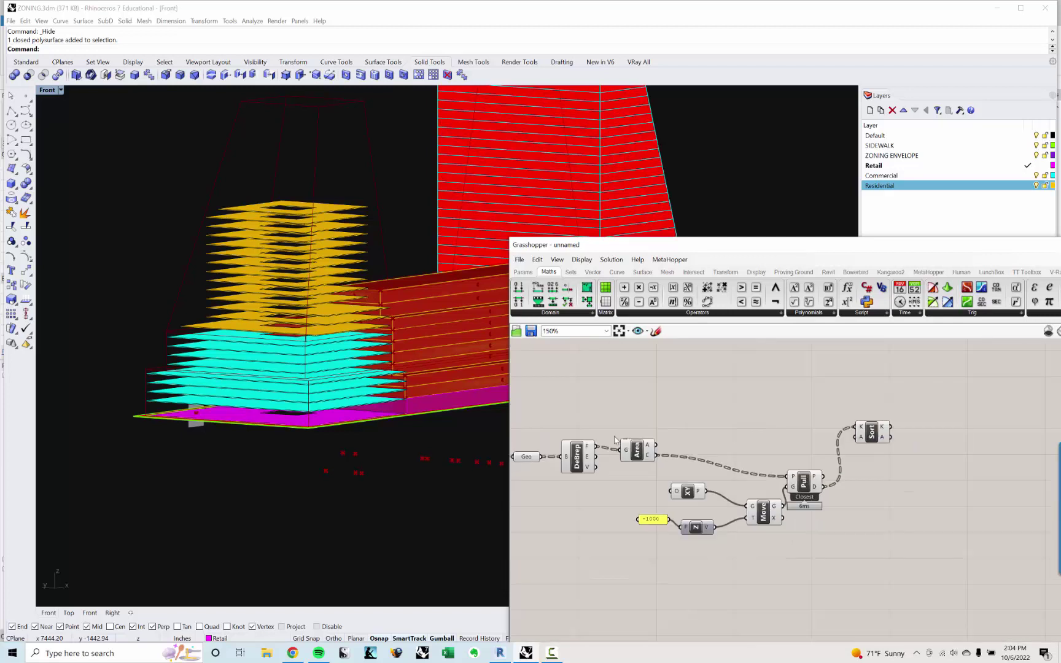
right_drag(553, 462, 657, 462)
scroll(640, 456, up, 3)
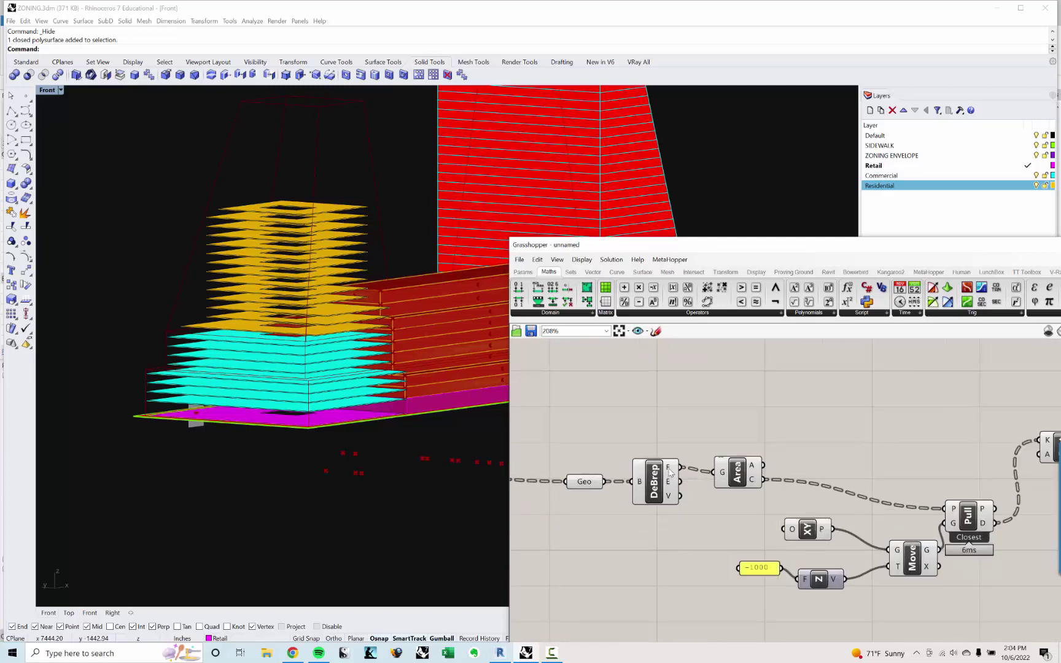
scroll(669, 474, down, 1)
right_drag(670, 475, 607, 509)
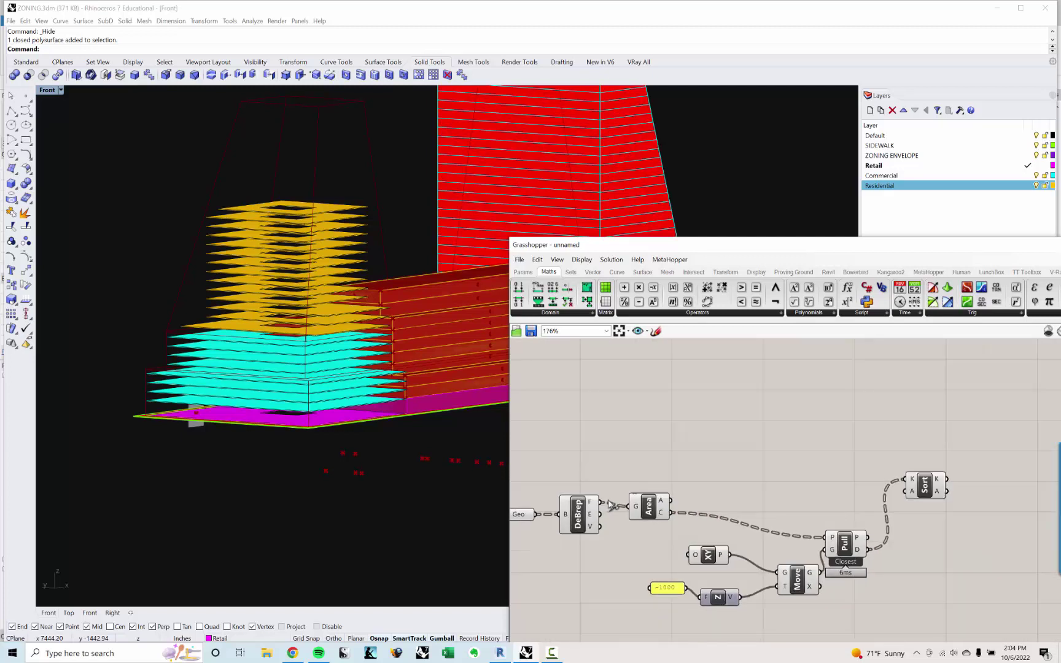
drag(608, 502, 905, 491)
Add a List Item component beside Sort List and connect Sort List's sorted output A to its L input.
right_drag(906, 491, 731, 491)
scroll(829, 480, up, 2)
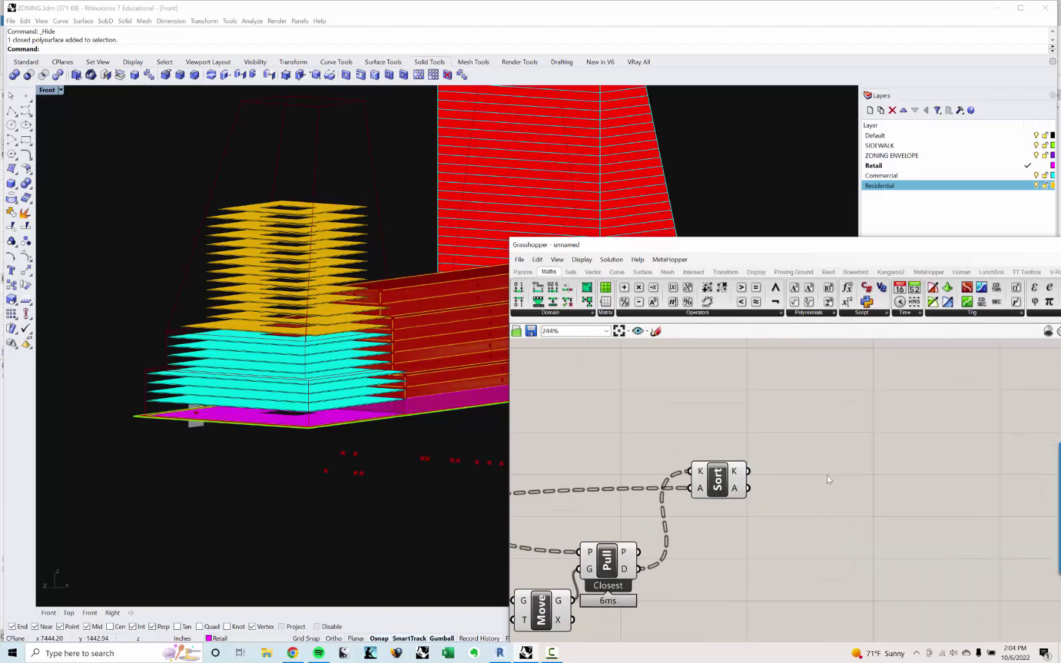
double_click(829, 480)
text(list)
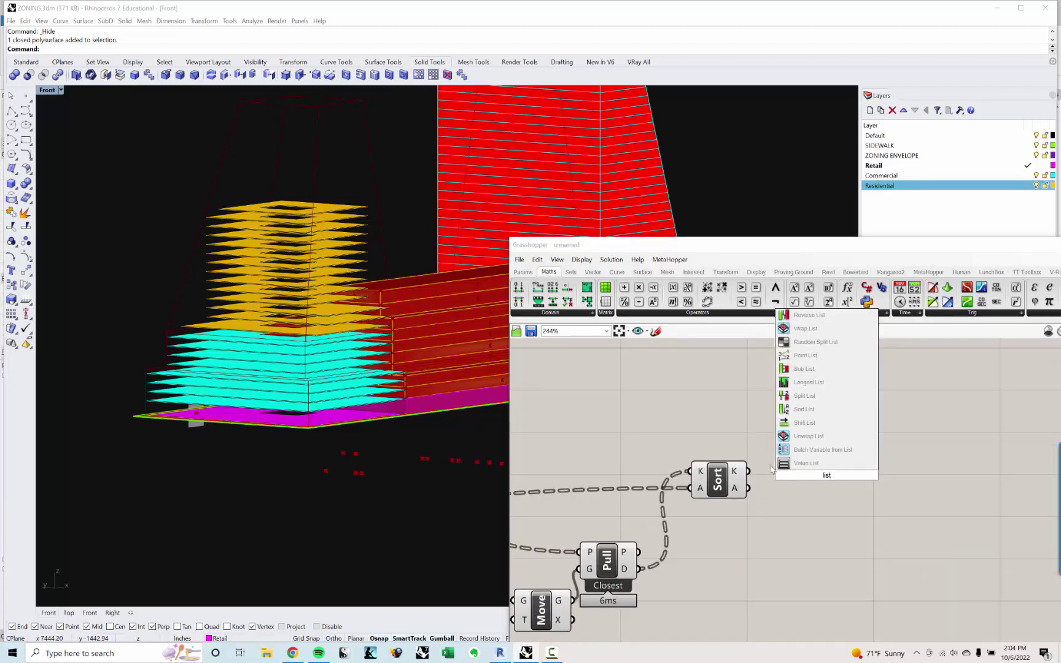
text( item)
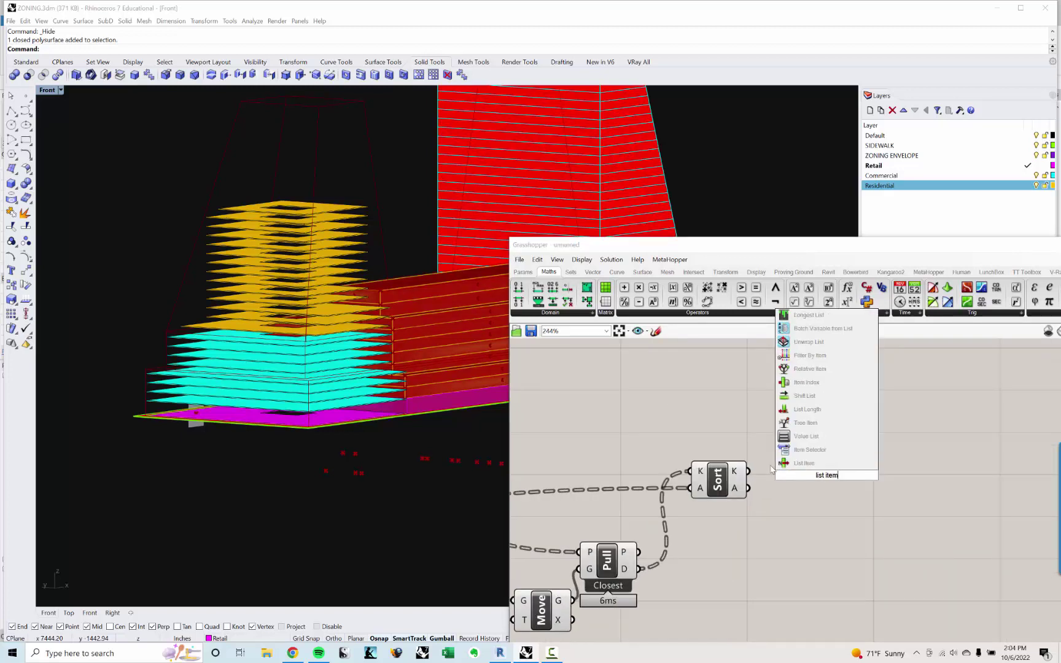
key(Return)
scroll(772, 470, up, 1)
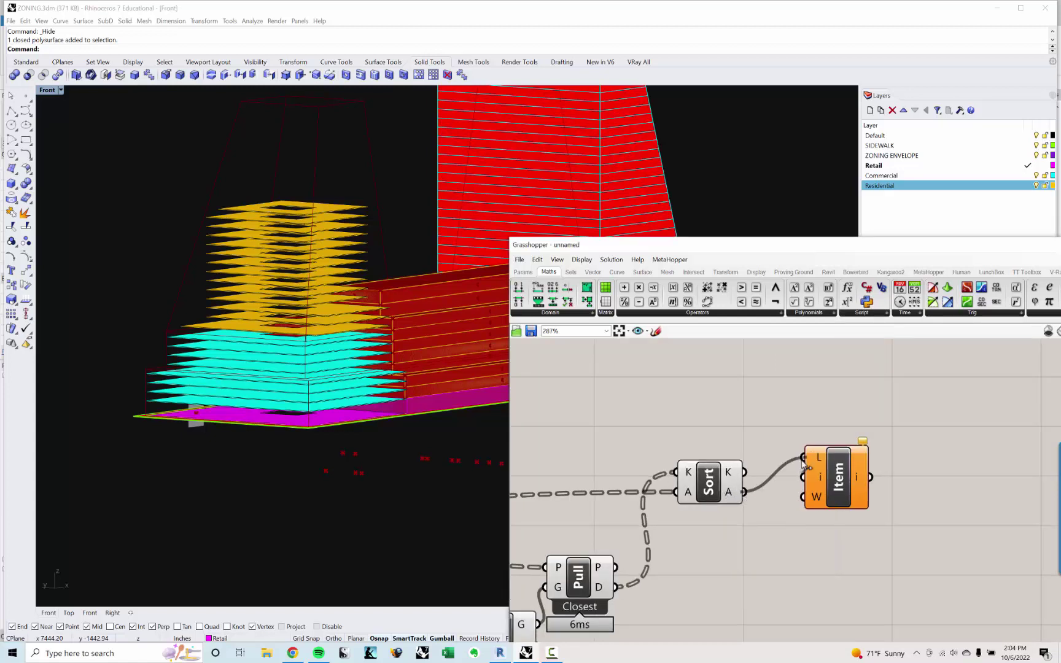
drag(805, 465, 804, 458)
click(839, 476)
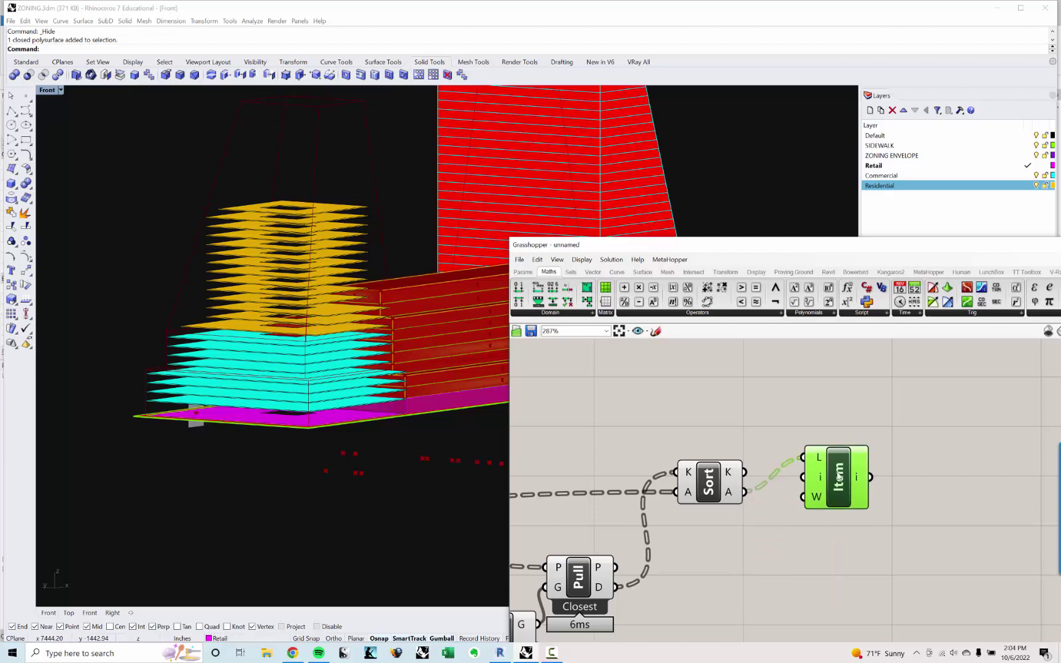
Preview only the List Item component and hide all model geometry to examine the extracted floor faces.
right_drag(839, 476, 818, 477)
right_drag(395, 438, 341, 445)
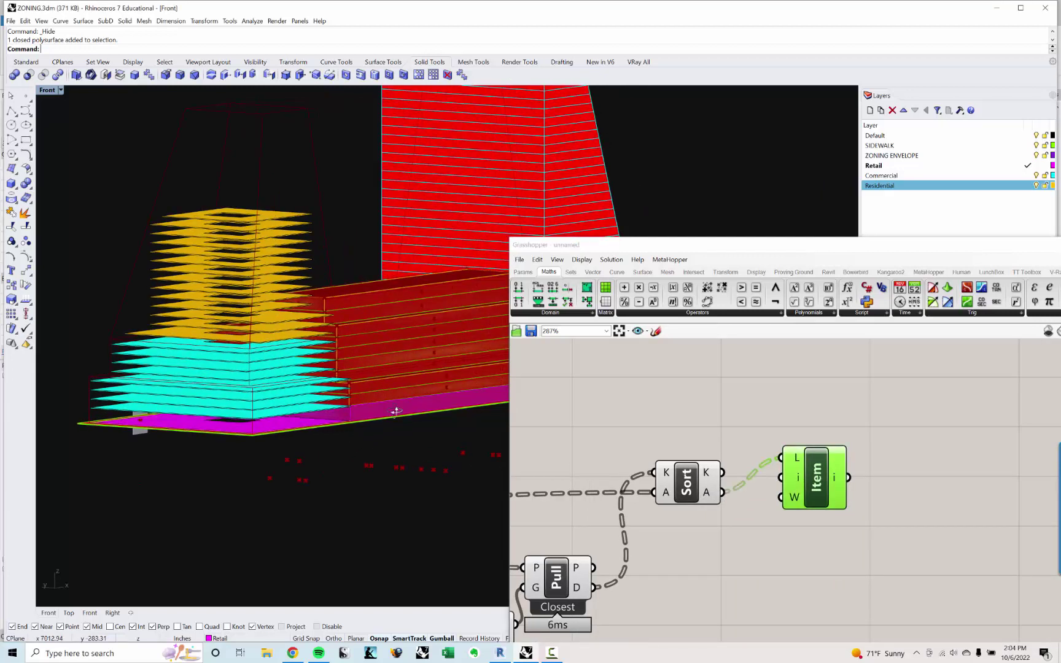
ctrl+shift+right_drag(395, 407, 425, 424)
drag(946, 250, 750, 273)
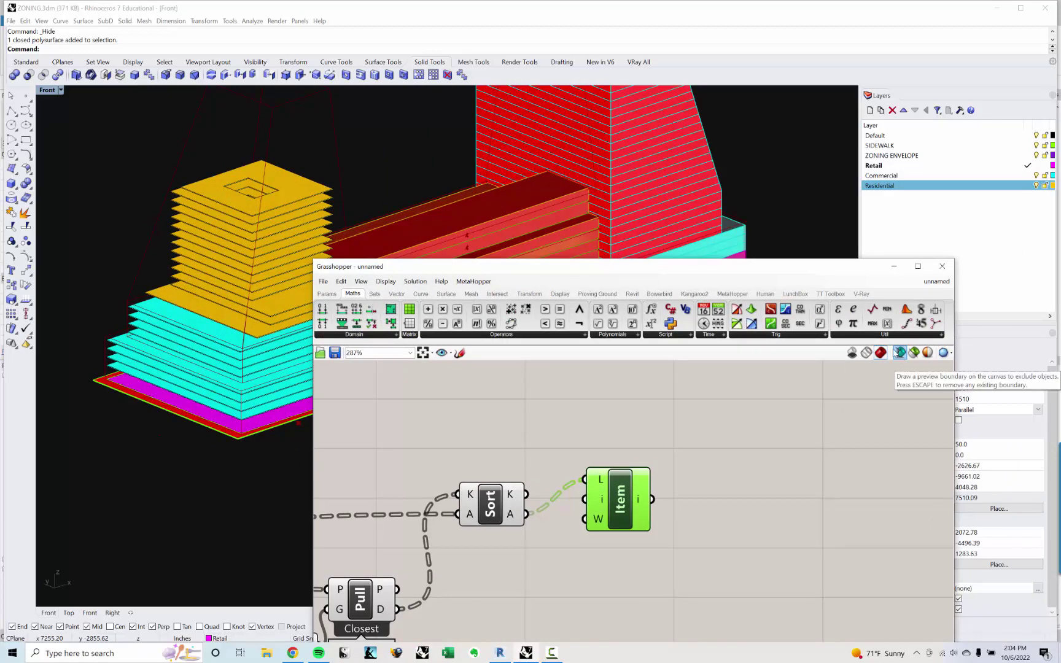
click(301, 183)
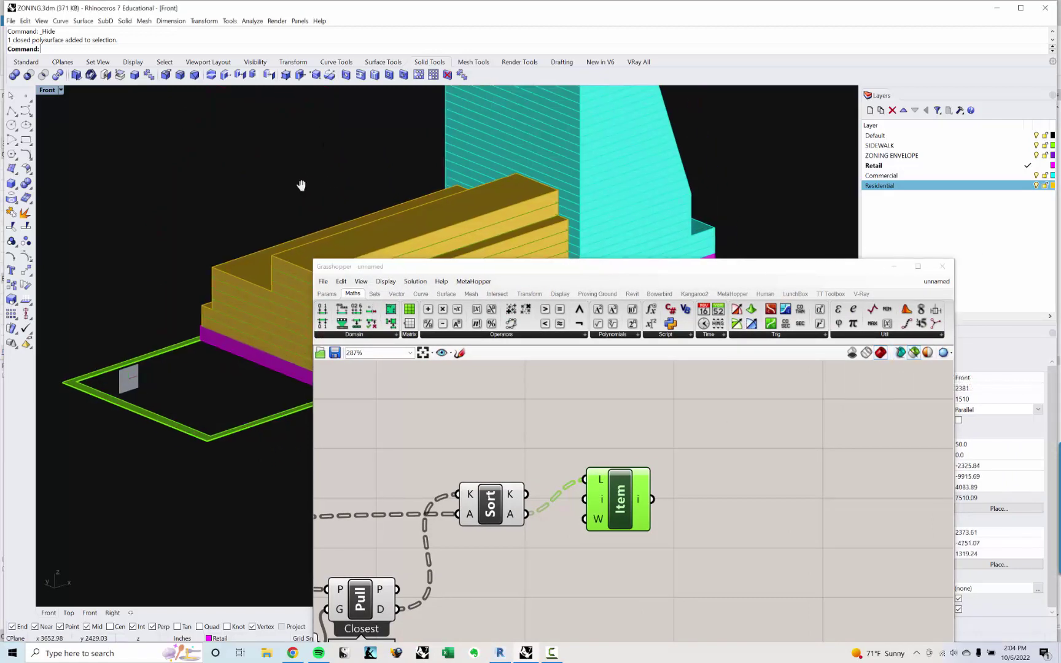
key(ctrl+a)
key(ctrl+h)
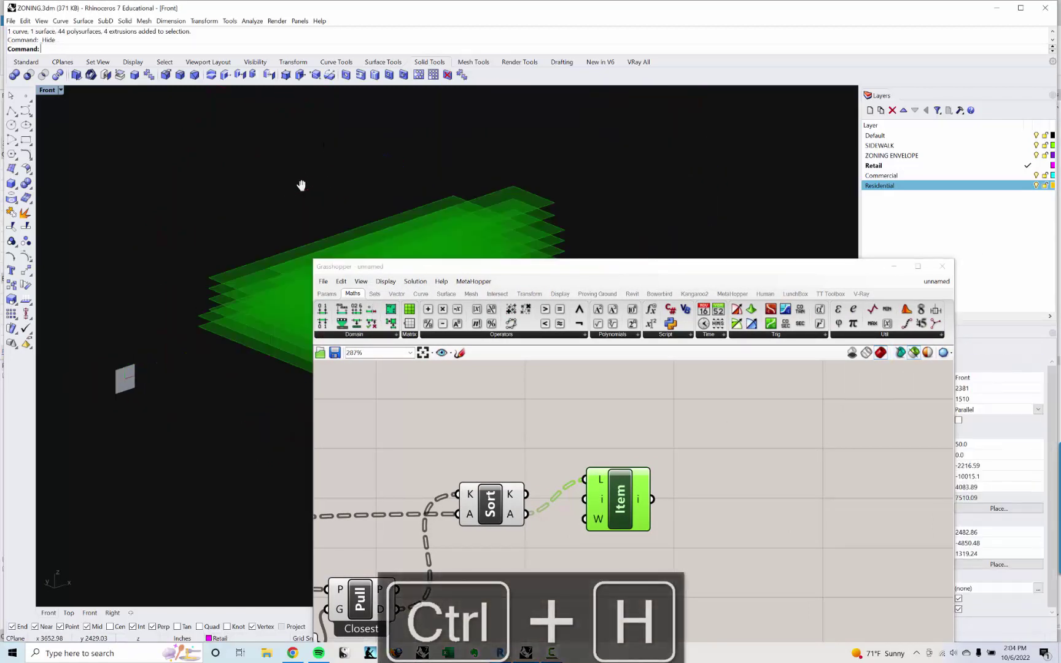
click(616, 522)
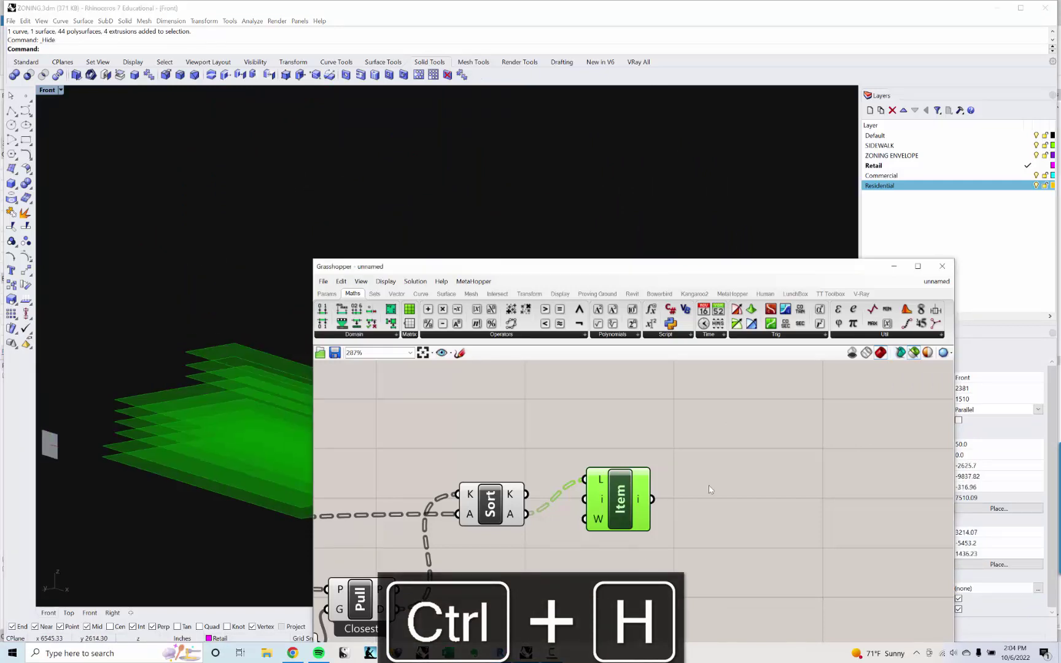
right_drag(275, 383, 189, 405)
Show all hidden objects, undo back to before the model geometry was hidden, and restore the preview of all components.
text(Show)
key(Return)
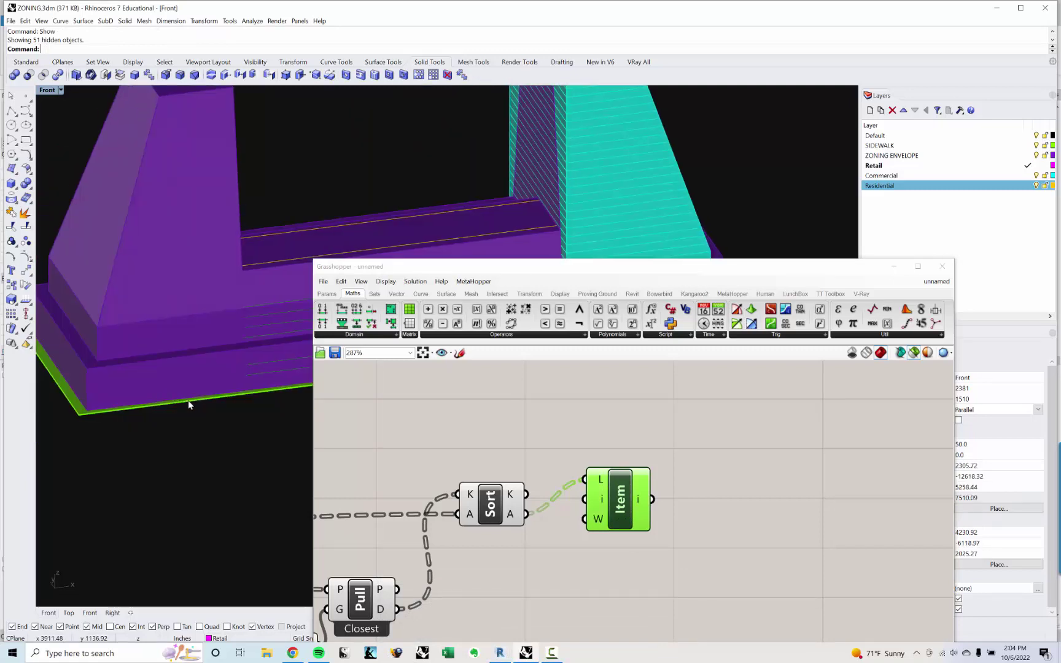
key(ctrl+z)
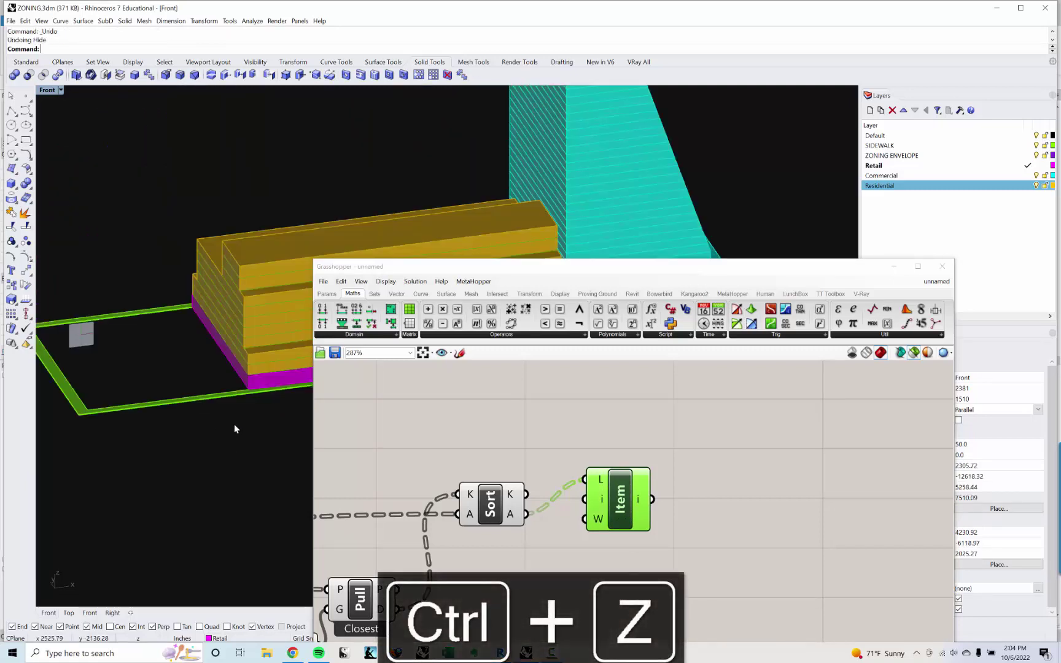
click(577, 371)
click(911, 356)
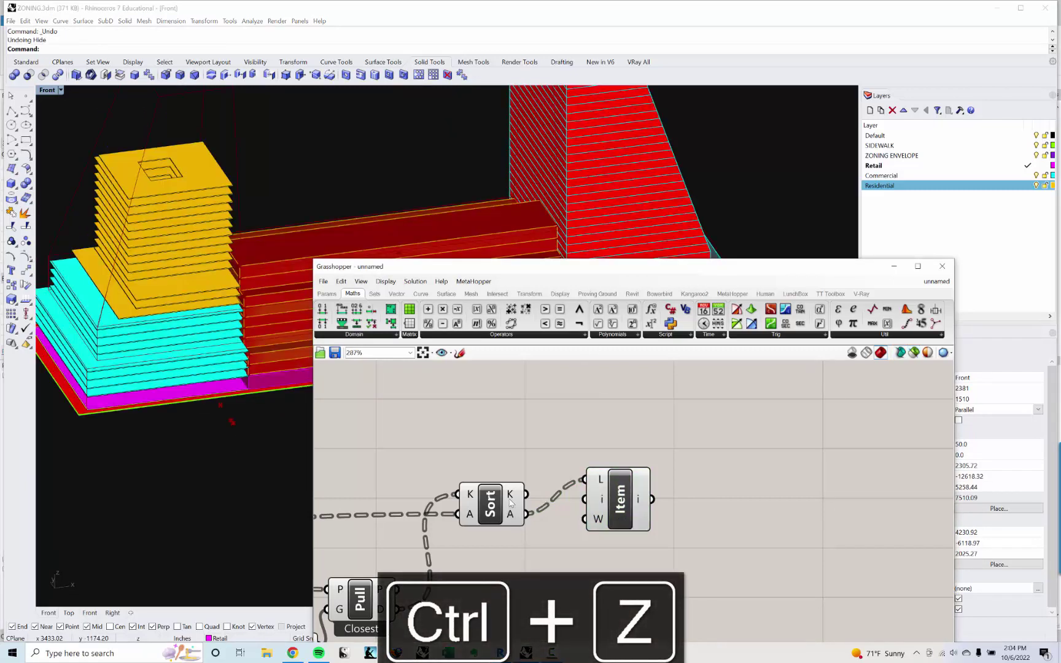
Move List Item farther from Sort List, add an Area component beside it, and connect List Item's output i to Area's G input.
scroll(588, 440, down, 5)
drag(648, 416, 698, 449)
scroll(640, 442, up, 5)
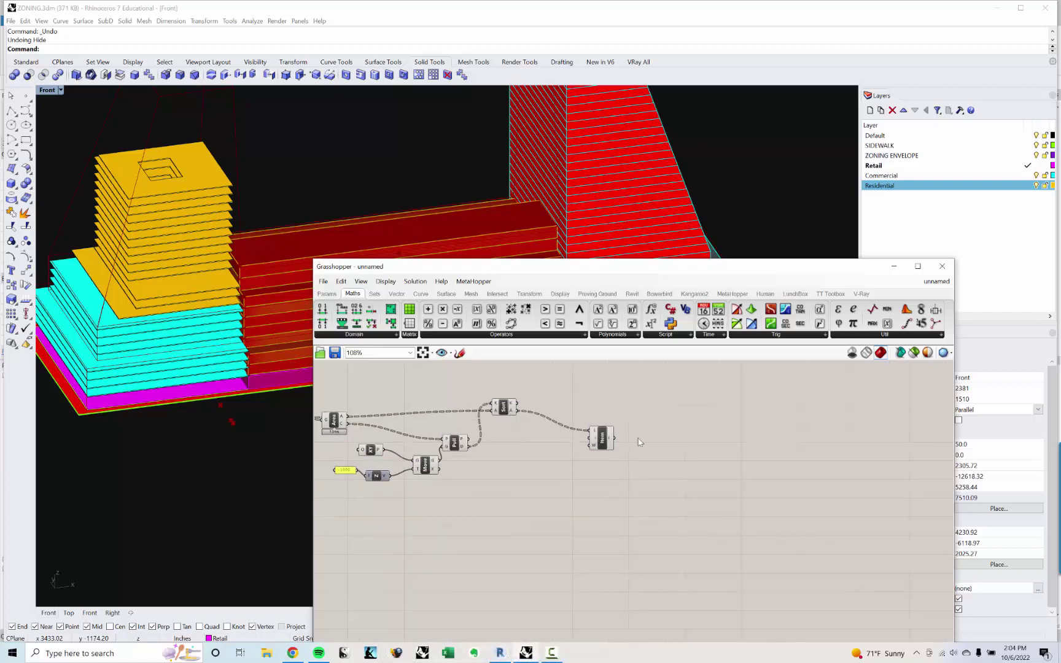
double_click(649, 436)
text(are)
key(Return)
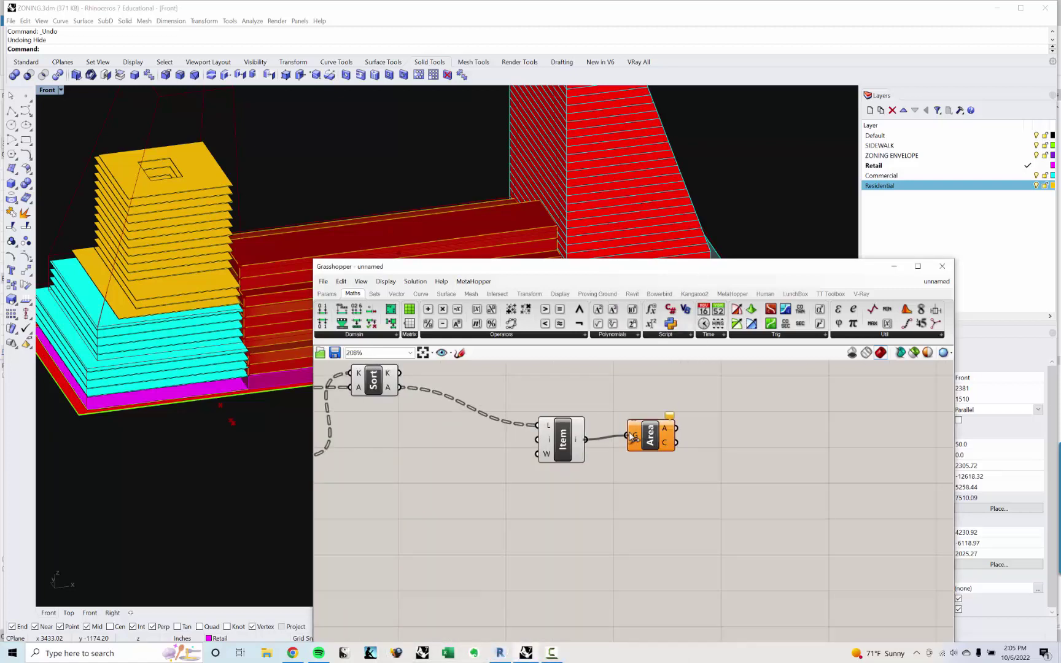
drag(632, 437, 632, 436)
double_click(731, 465)
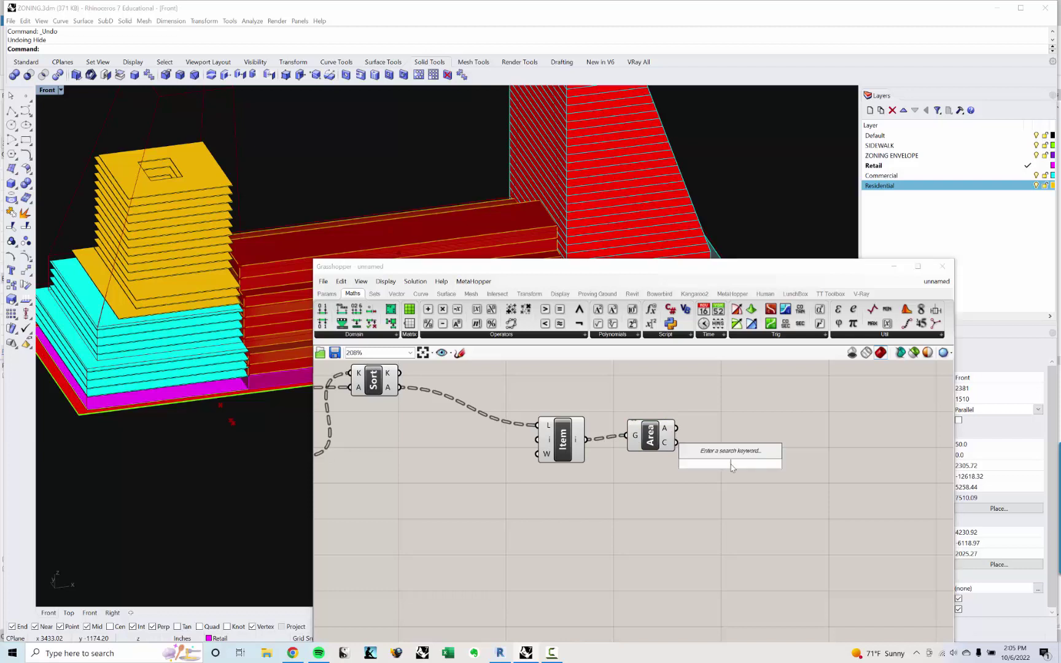
key(Escape)
Duplicate the commercial group's 144 panel, Division, {0:R} panel, Format, Round, Mass Addition and TOTAL COMMERCIAL SF panel.
scroll(724, 449, down, 7)
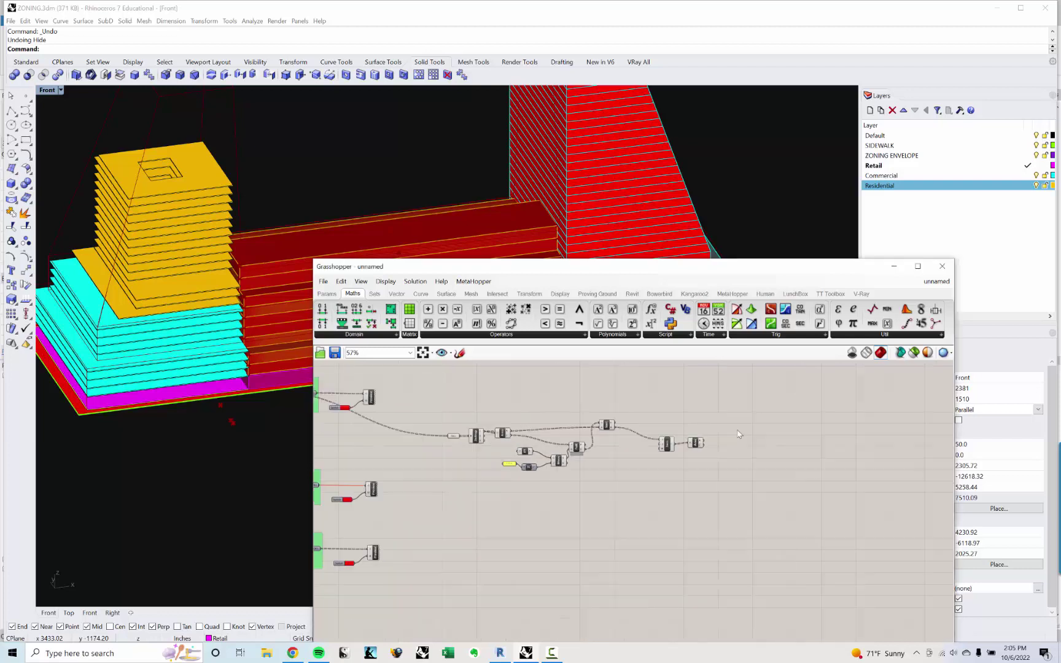
scroll(613, 457, up, 7)
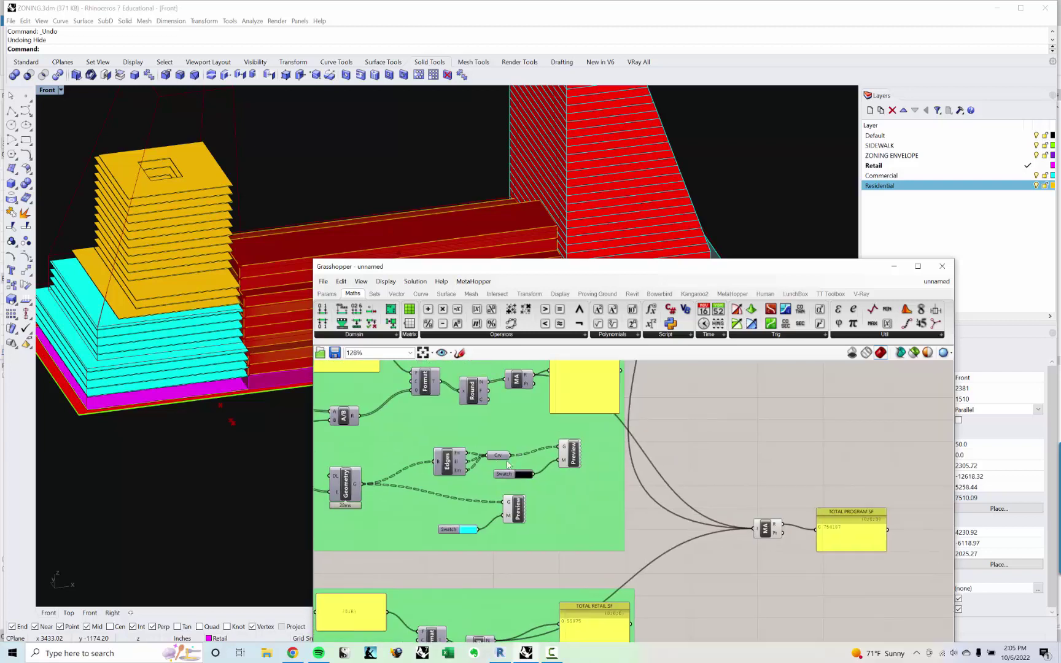
right_drag(539, 551, 549, 619)
scroll(550, 619, down, 2)
right_drag(475, 473, 547, 465)
scroll(420, 514, up, 3)
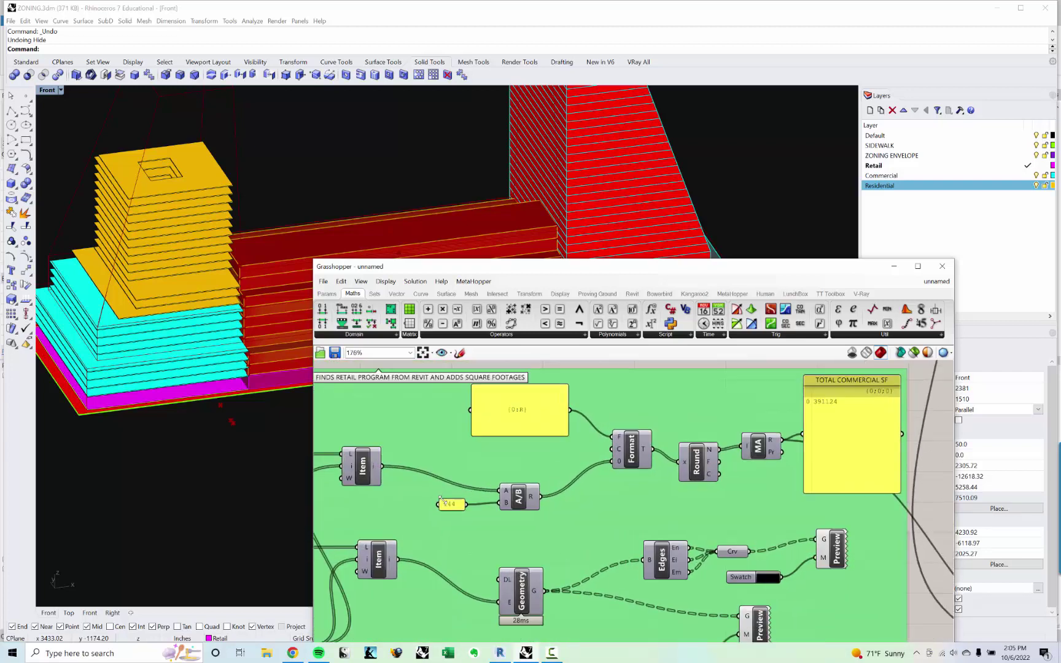
click(455, 508)
shift+click(534, 500)
shift+click(666, 450)
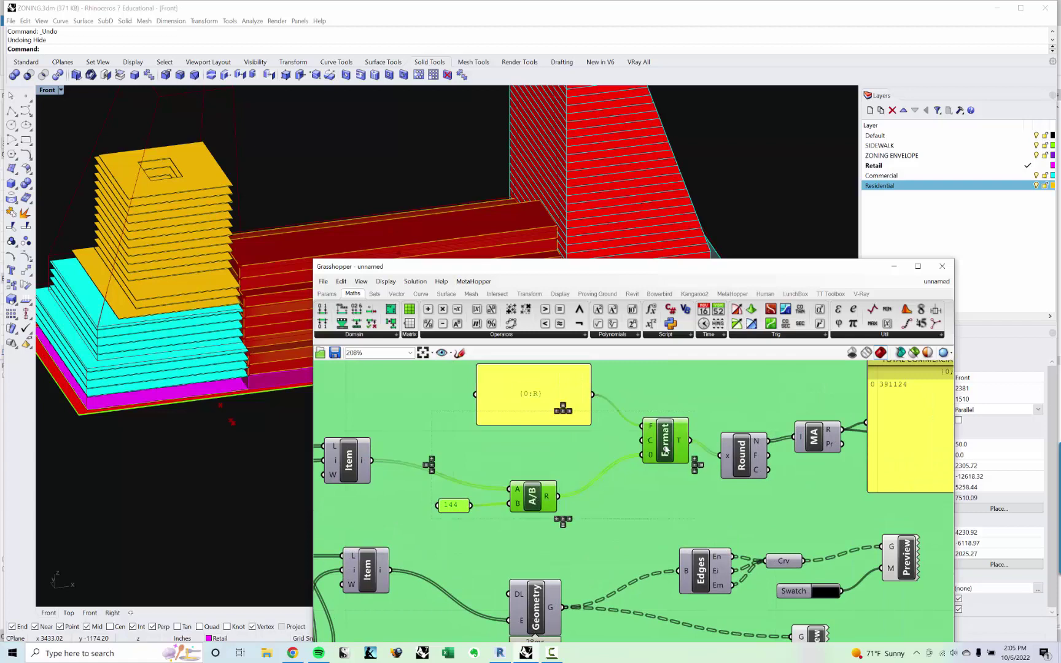
shift+click(553, 381)
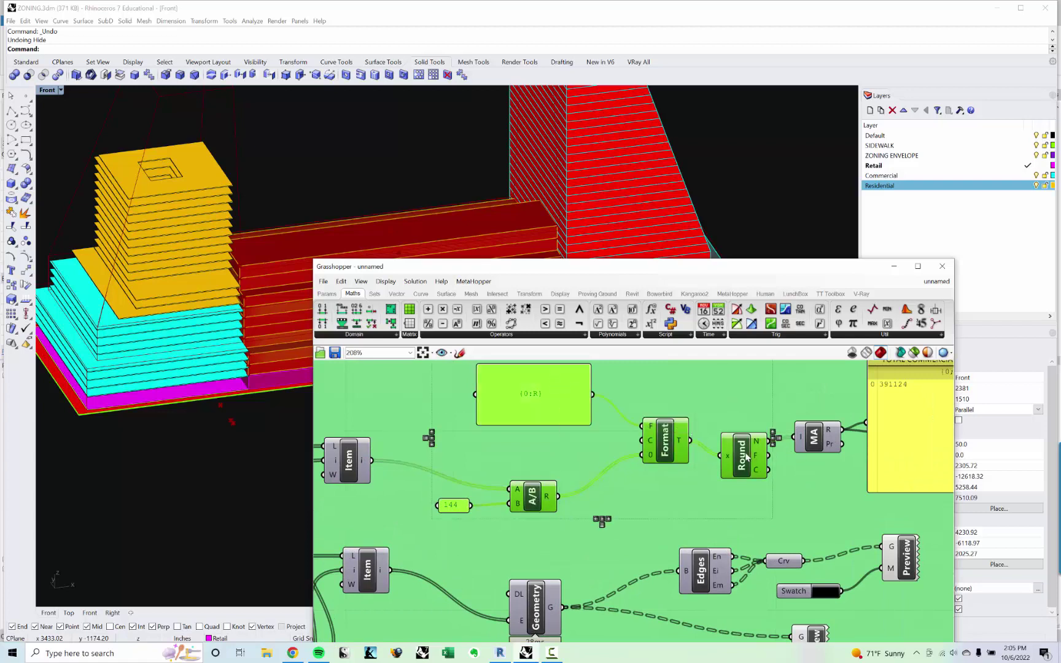
scroll(813, 440, down, 3)
shift+click(797, 462)
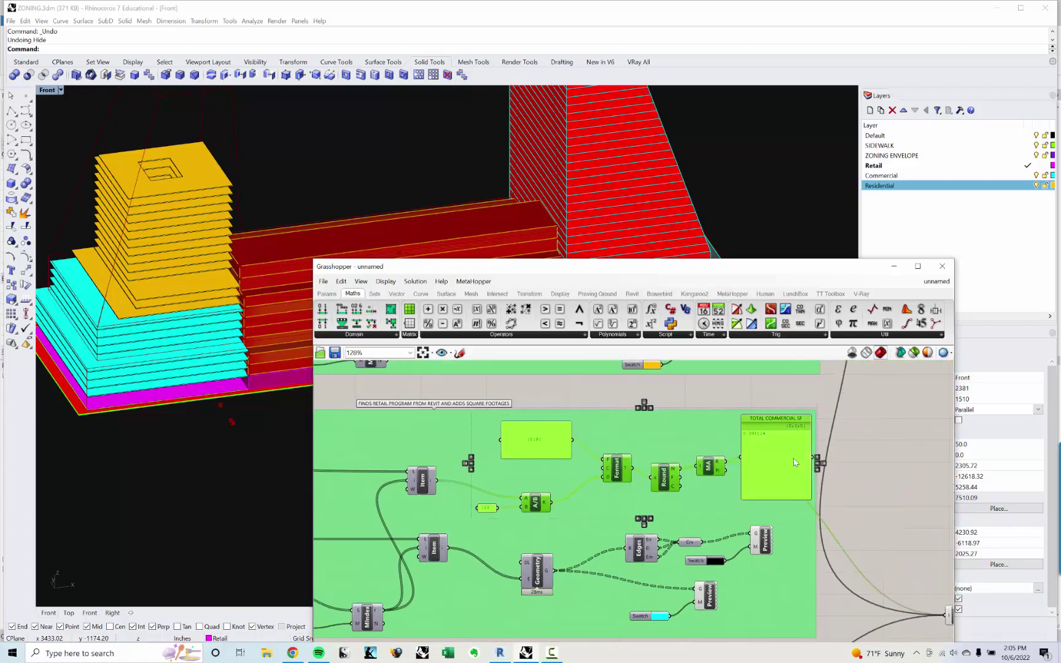
scroll(797, 467, down, 3)
key(ctrl+v)
Place the duplicated chain beyond the new Area component and connect Area's output A to the copied Division's A input.
scroll(755, 442, down, 5)
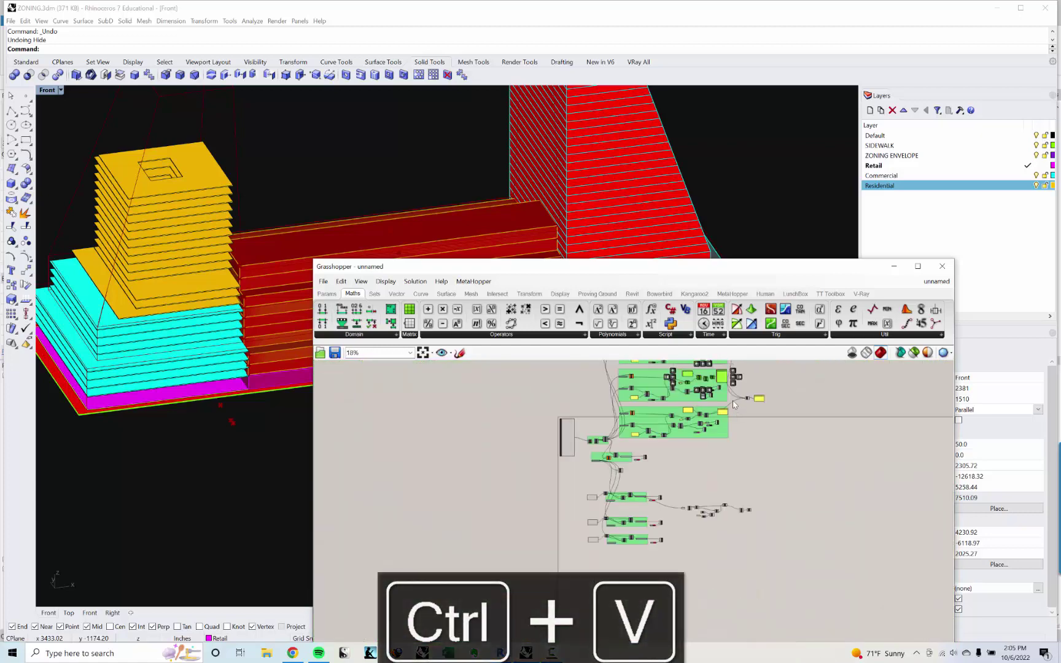
scroll(609, 504, up, 6)
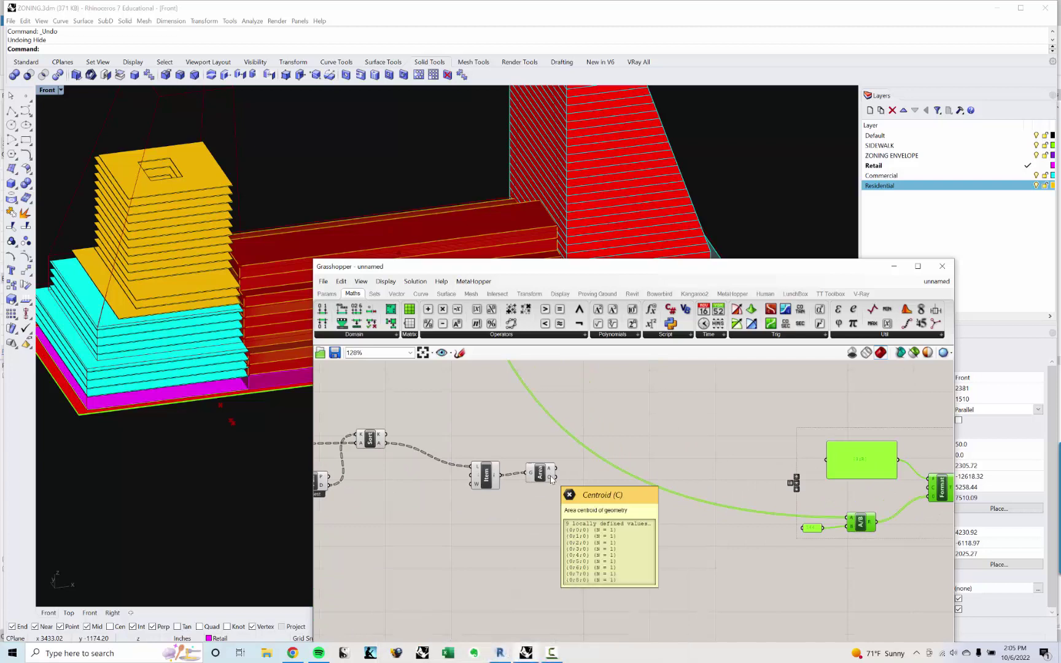
drag(777, 501, 847, 517)
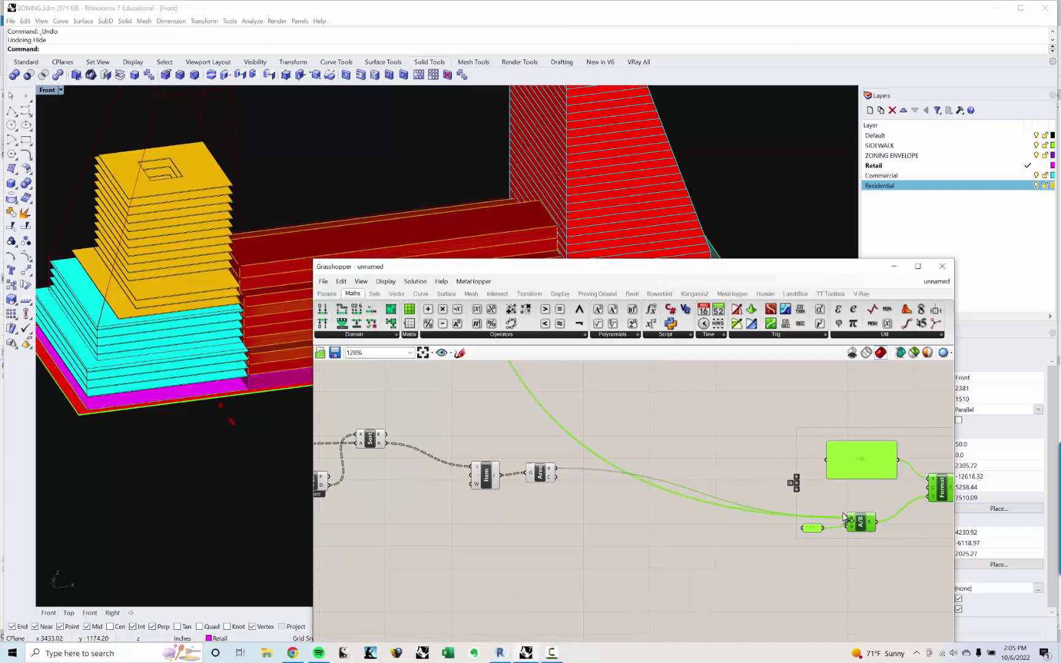
right_drag(844, 470, 585, 470)
right_drag(776, 481, 734, 477)
scroll(786, 467, up, 2)
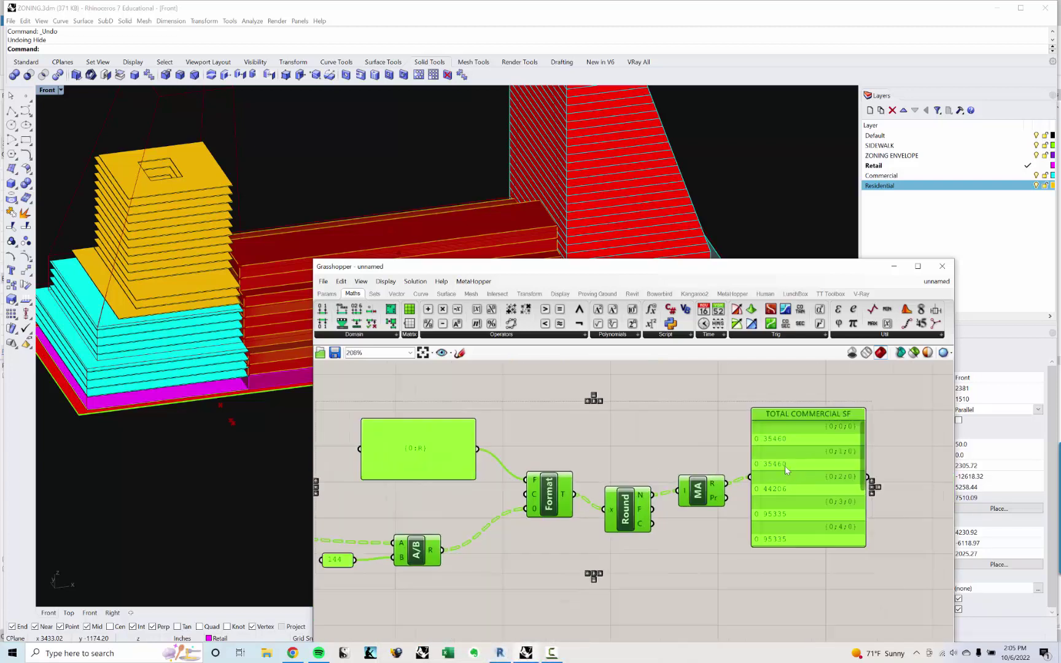
click(735, 479)
right_drag(462, 489, 510, 480)
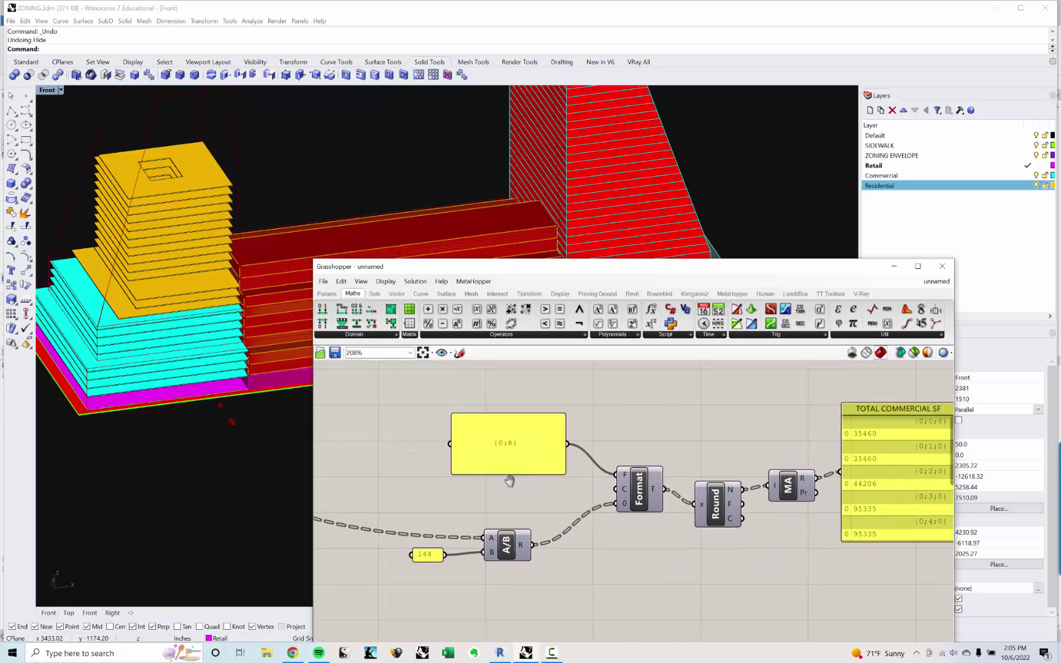
Flatten the I input of the copied Mass Addition component.
right_click(776, 486)
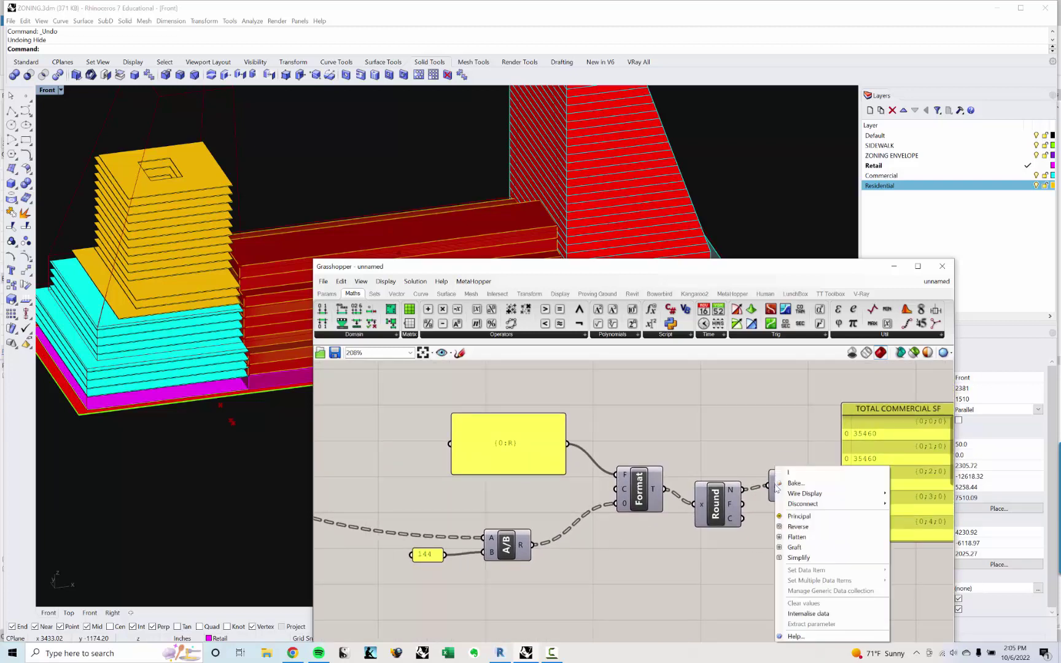
click(799, 537)
right_drag(883, 443, 778, 455)
drag(778, 452, 772, 460)
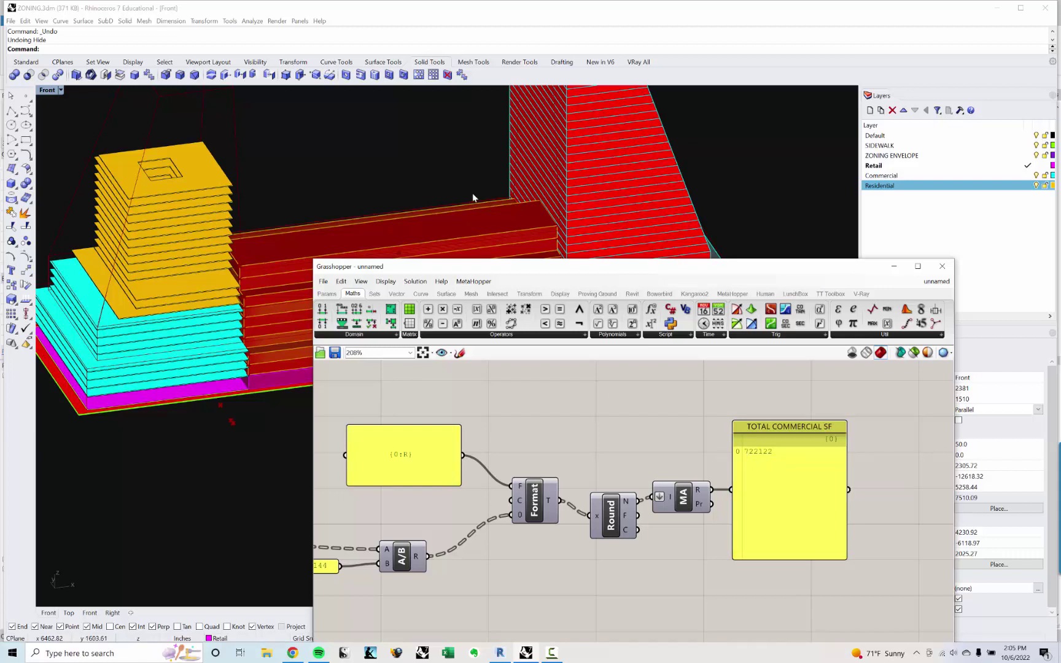
Add another Mass Addition component above and beyond the copied TOTAL COMMERCIAL SF panel and connect the copied chain's total to its input.
right_drag(473, 198, 123, 220)
scroll(748, 476, down, 8)
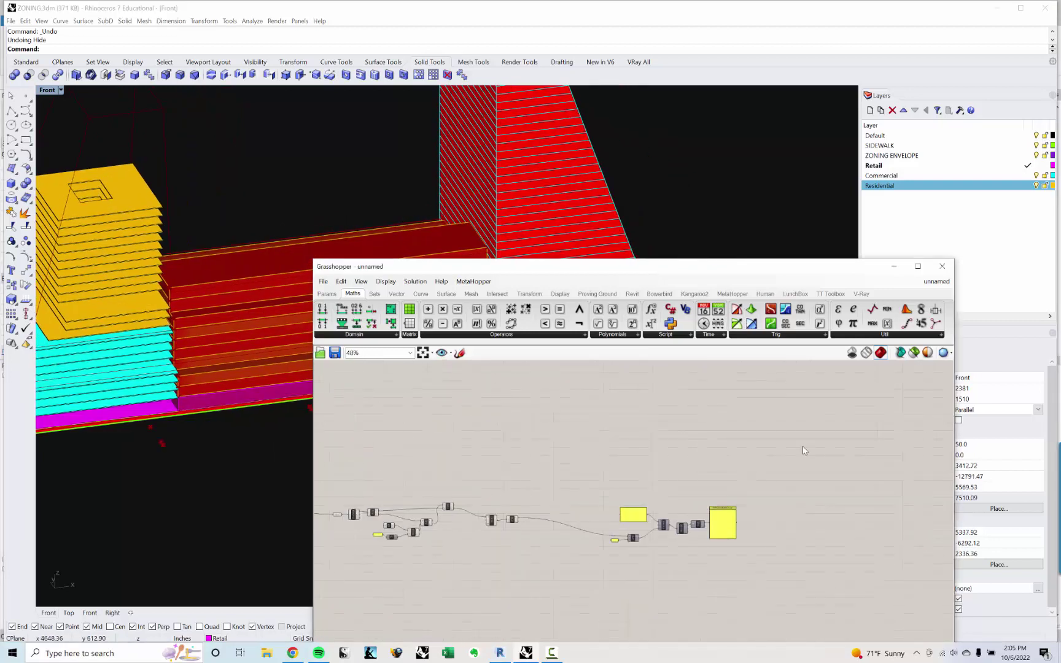
double_click(802, 446)
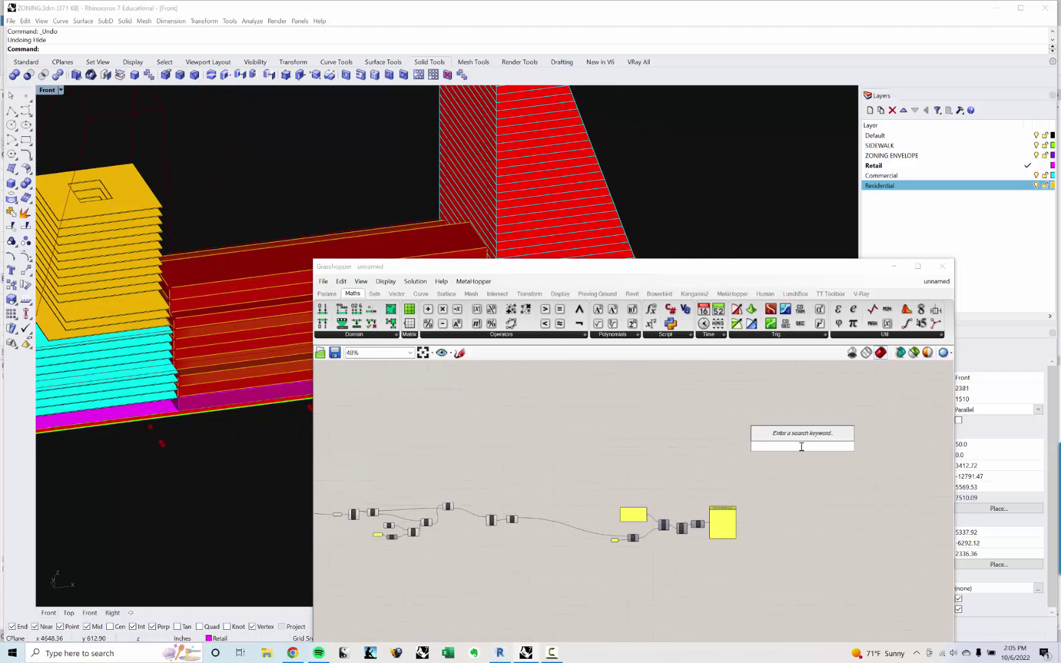
text(mass)
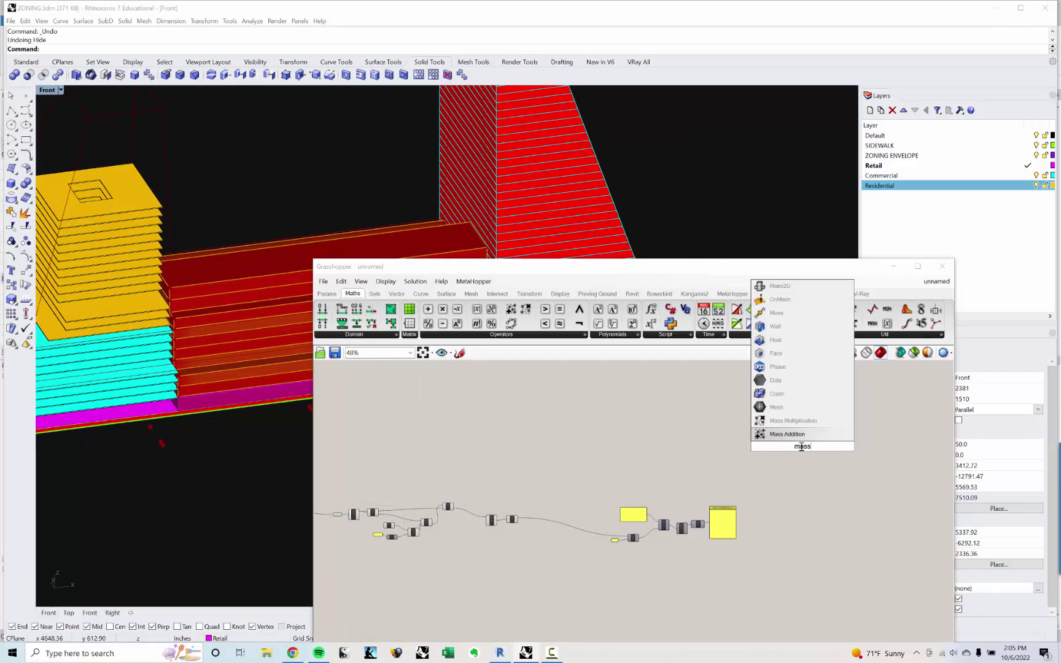
key(Return)
scroll(676, 523, up, 6)
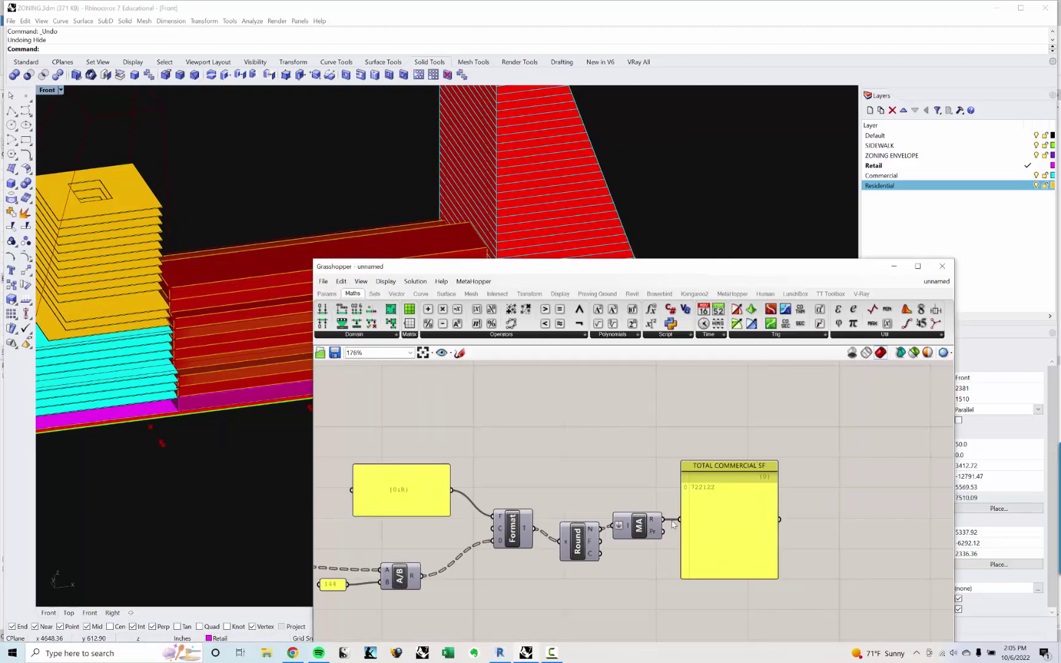
scroll(670, 524, down, 4)
drag(718, 520, 819, 401)
Connect the upper commercial group's TOTAL COMMERCIAL SF value to the new Mass Addition input alongside the residential total.
right_drag(830, 402, 720, 589)
scroll(721, 589, down, 5)
right_drag(599, 452, 616, 502)
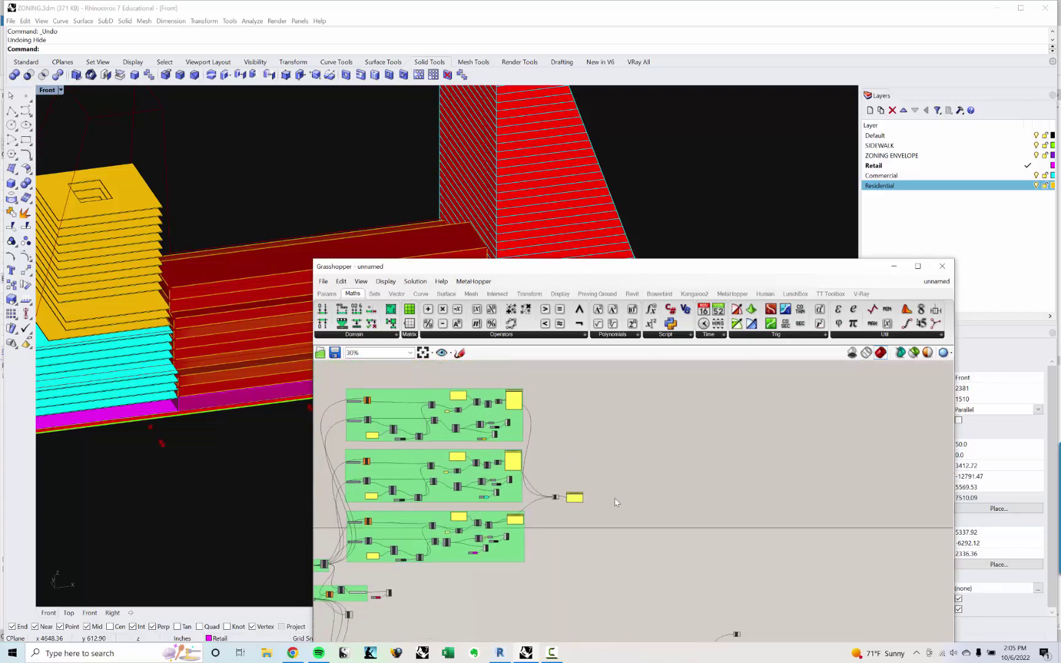
scroll(501, 485, up, 5)
scroll(501, 485, up, 4)
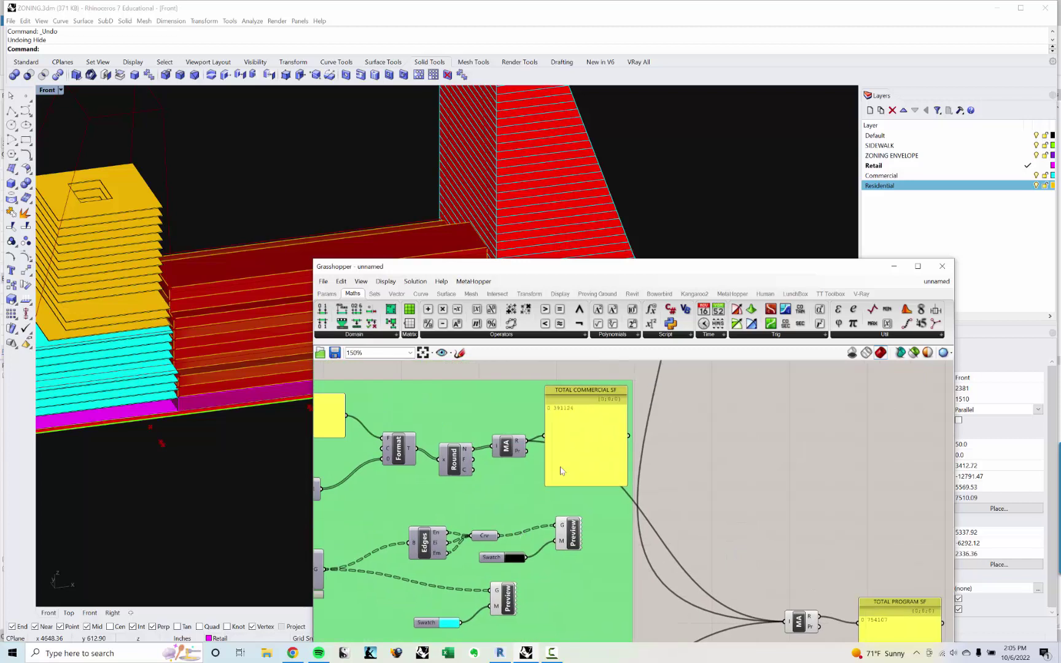
right_drag(787, 547, 665, 483)
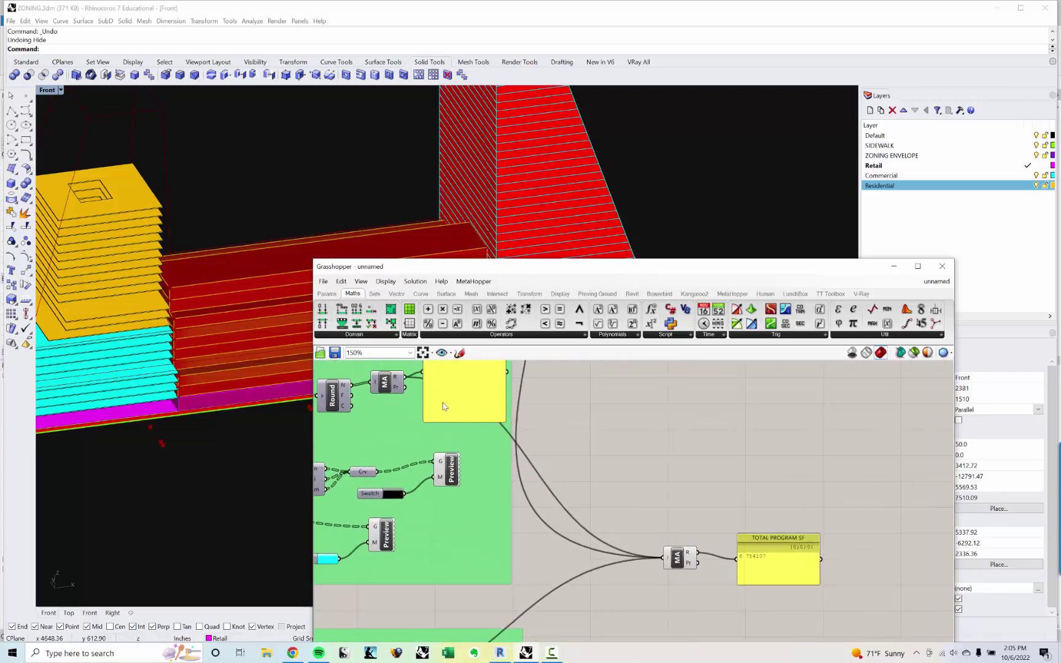
scroll(496, 426, down, 6)
drag(497, 427, 594, 537)
Add a Panel beyond the new Mass Addition component and connect output R to it.
scroll(751, 617, up, 8)
scroll(670, 607, up, 5)
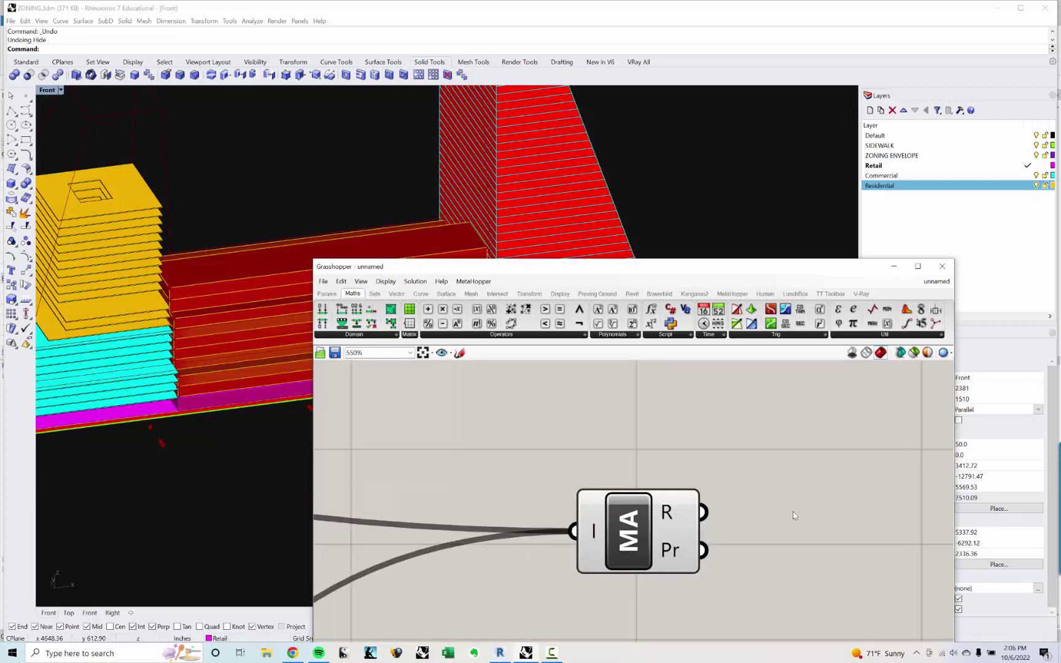
double_click(802, 502)
text(panel)
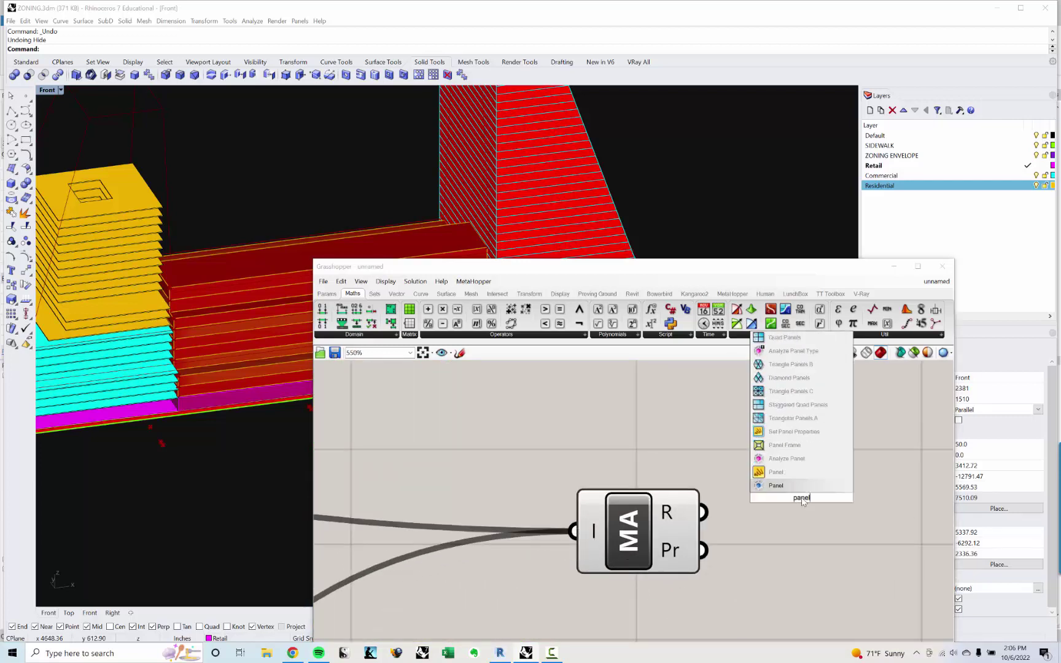
click(794, 472)
scroll(791, 468, down, 3)
right_drag(792, 468, 611, 477)
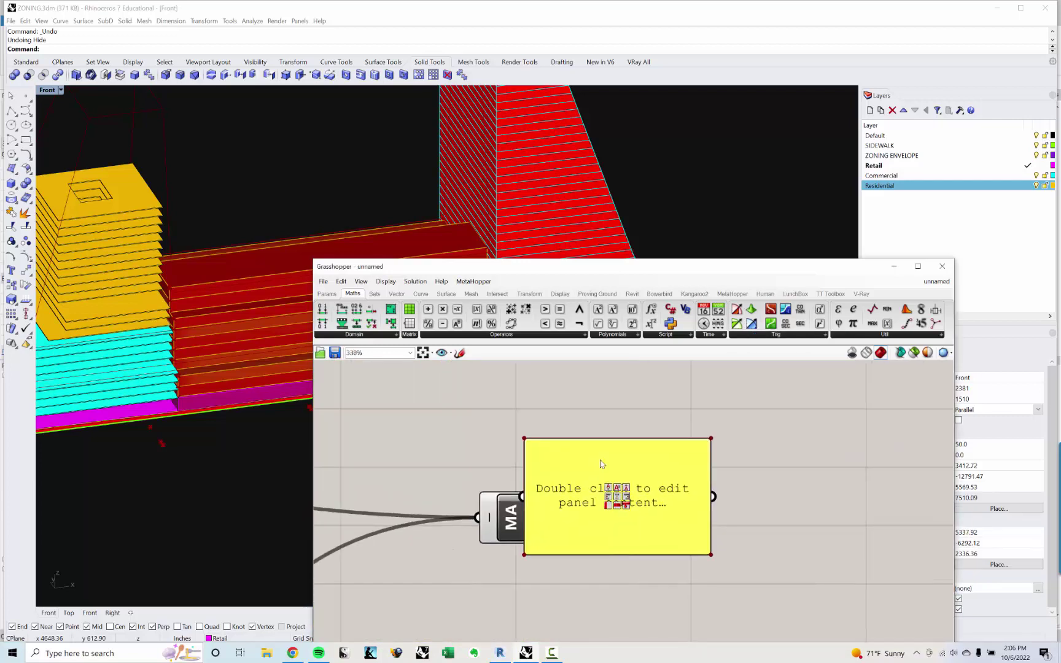
drag(600, 465, 763, 472)
click(647, 477)
drag(680, 507, 683, 505)
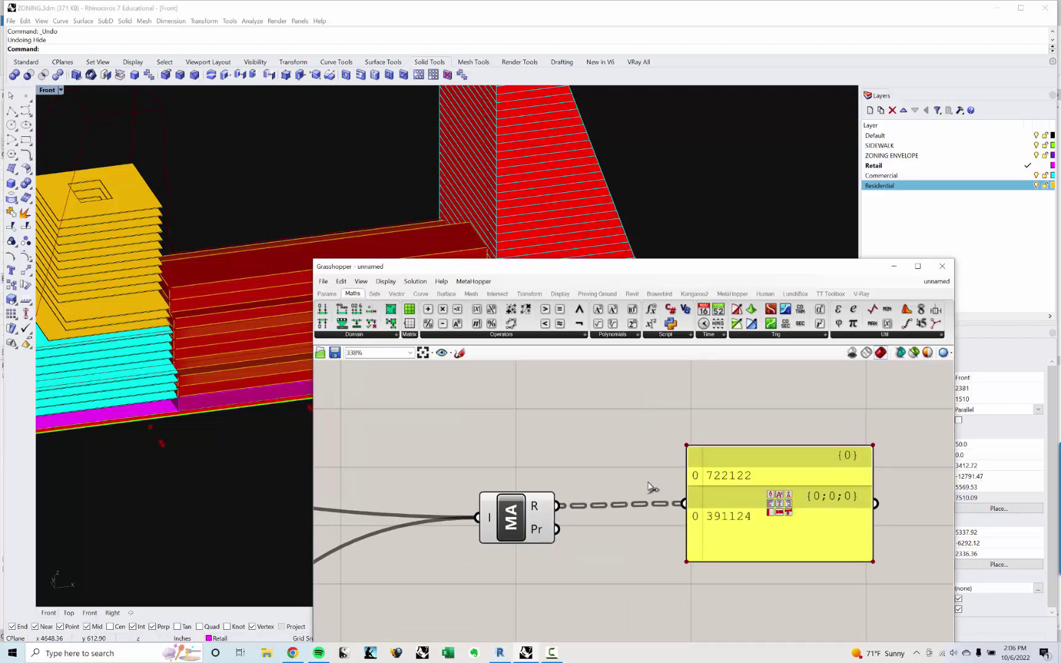
Flatten the I input of the new Mass Addition component and nudge its result panel slightly closer.
right_drag(683, 505, 634, 483)
right_drag(485, 485, 576, 485)
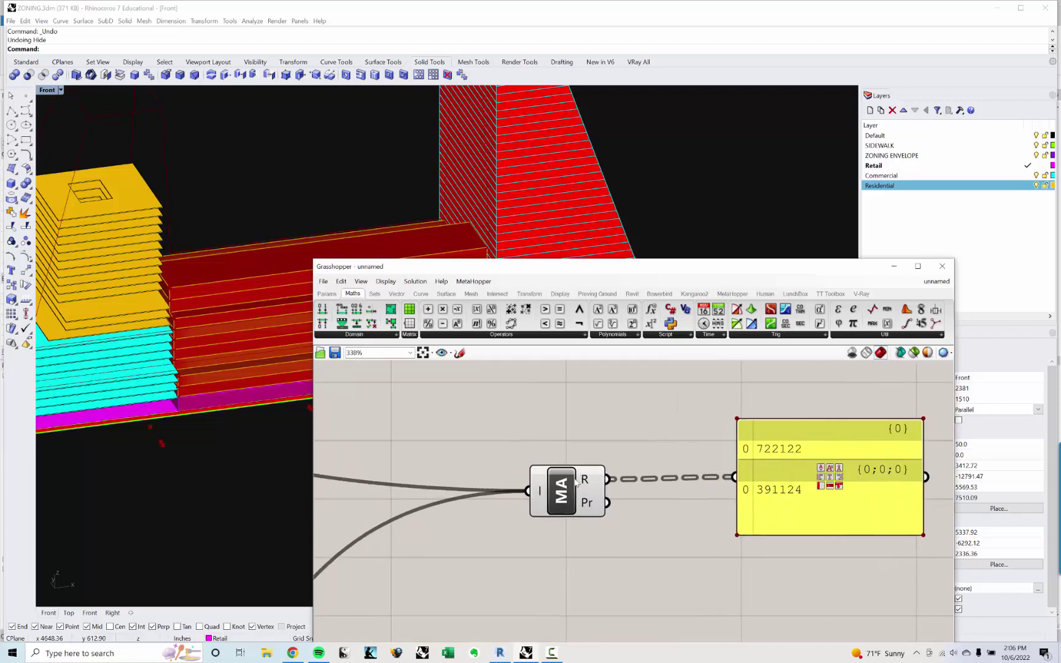
right_click(540, 491)
click(576, 535)
click(788, 472)
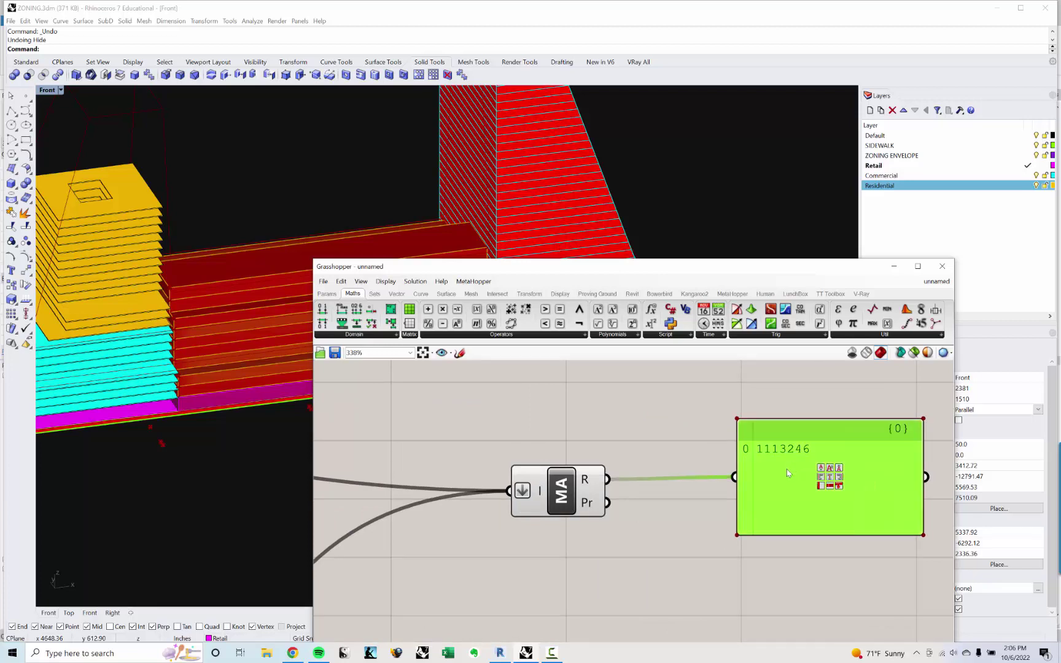
drag(787, 472, 778, 480)
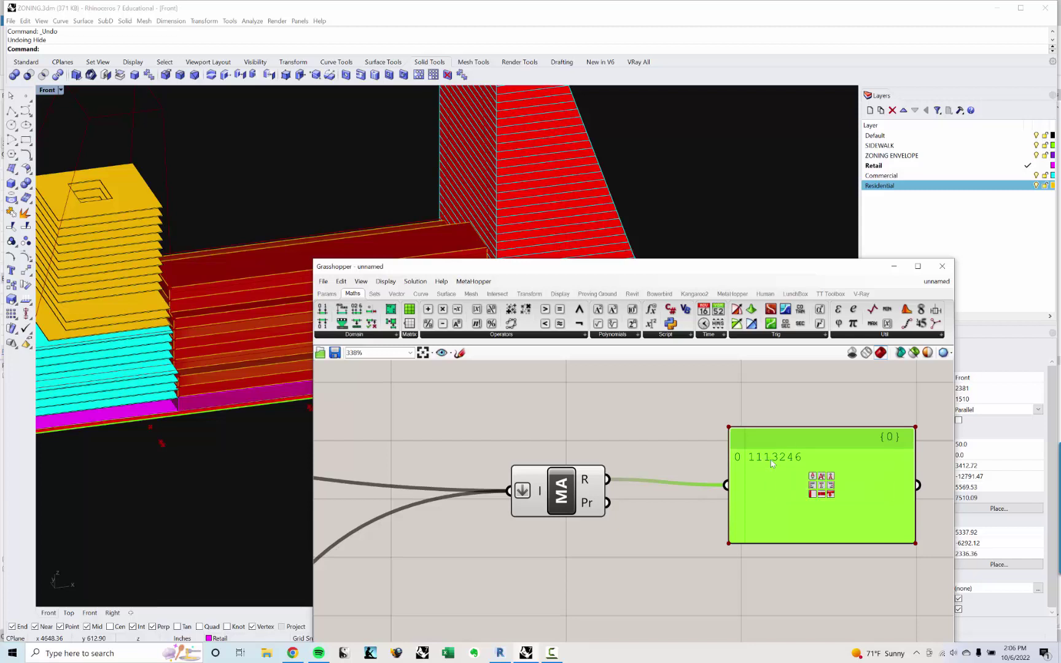
In the first GRABS NON-COMPLIANT FLOORS group, shift Dispatch up and the NON-COMPLIANT FLOORS parameter slightly down to separate their wires.
right_drag(605, 405, 766, 417)
click(645, 411)
scroll(647, 417, down, 7)
scroll(765, 421, down, 2)
right_drag(741, 464, 886, 443)
right_drag(499, 467, 774, 457)
scroll(599, 443, up, 6)
right_drag(608, 456, 568, 516)
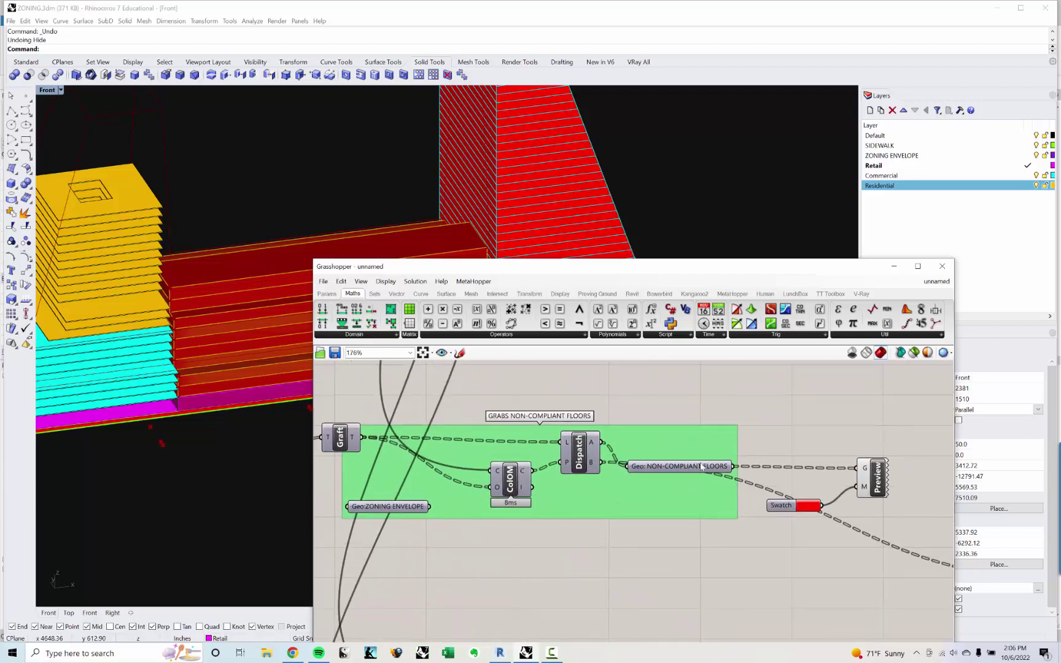
drag(591, 460, 587, 443)
drag(658, 465, 657, 476)
In the Rhino model, push the outer face of the commercial podium's uppermost cyan floor inward beneath the red tower.
shift+right_drag(476, 205, 182, 242)
scroll(172, 418, up, 8)
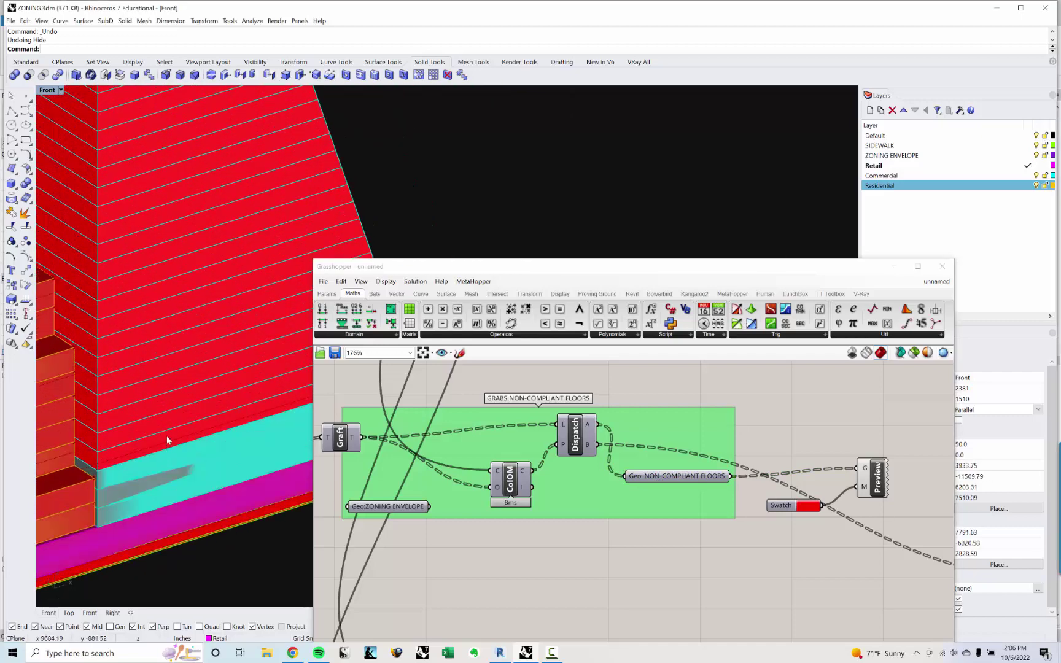
ctrl+shift+click(249, 434)
drag(246, 421, 198, 383)
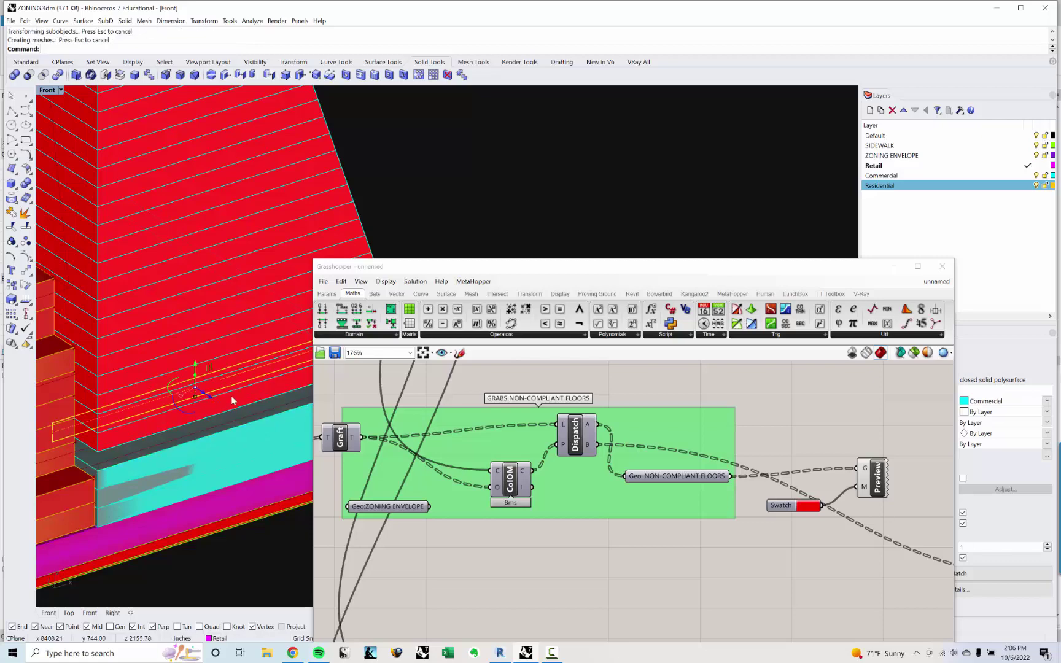
key(Escape)
scroll(195, 382, down, 3)
right_drag(195, 382, 224, 453)
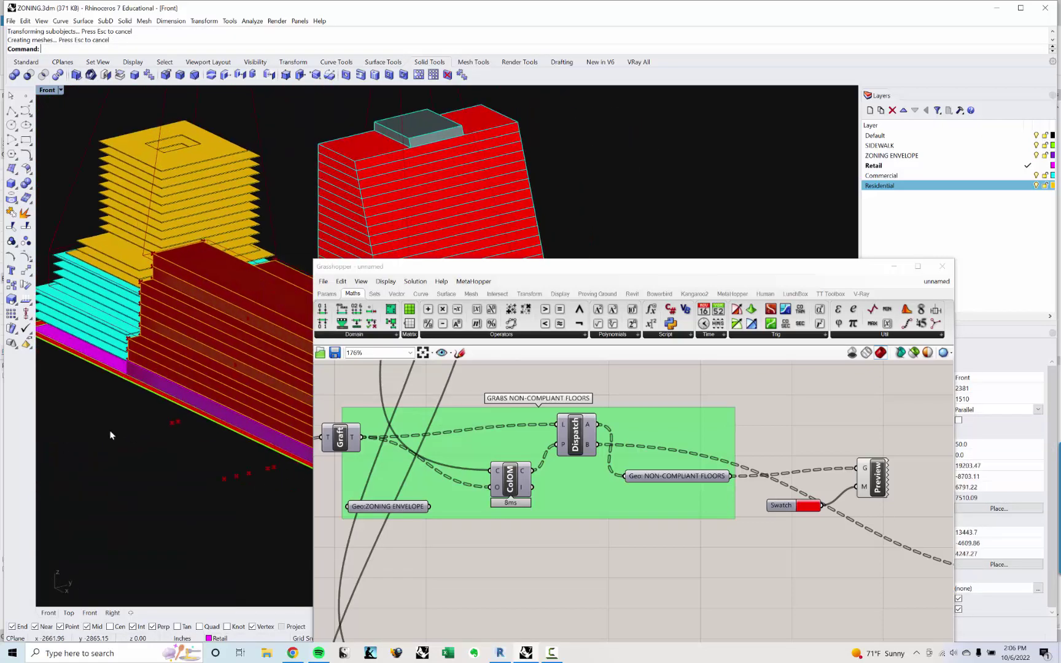
In Grasshopper, place the combined total panel back beside its Mass Addition component.
right_drag(761, 508, 706, 480)
scroll(600, 495, down, 5)
scroll(766, 461, up, 2)
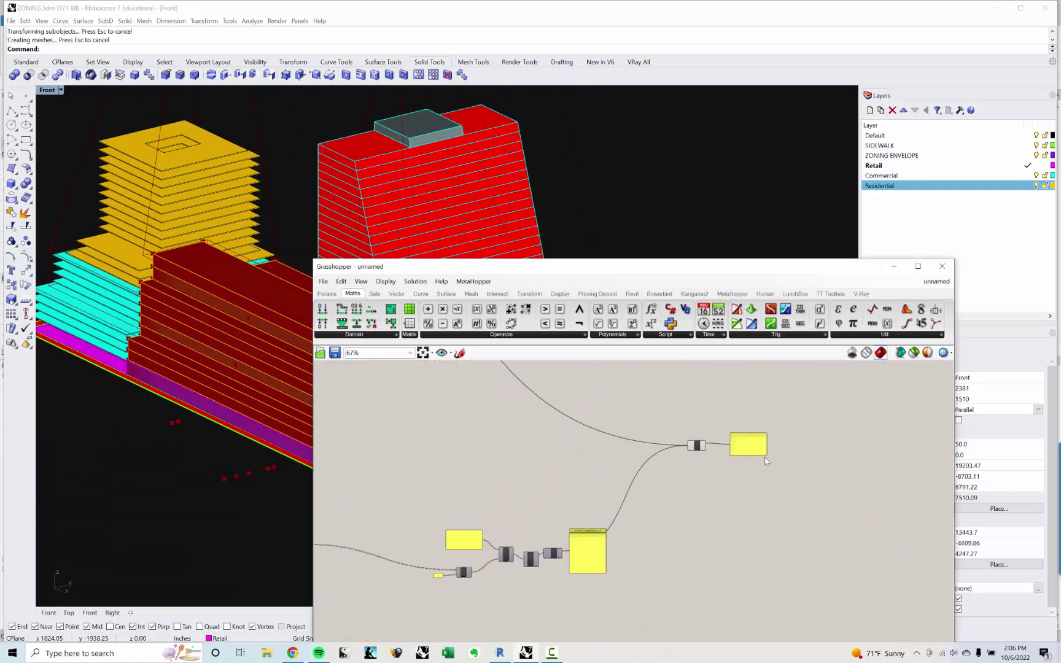
scroll(716, 506, down, 2)
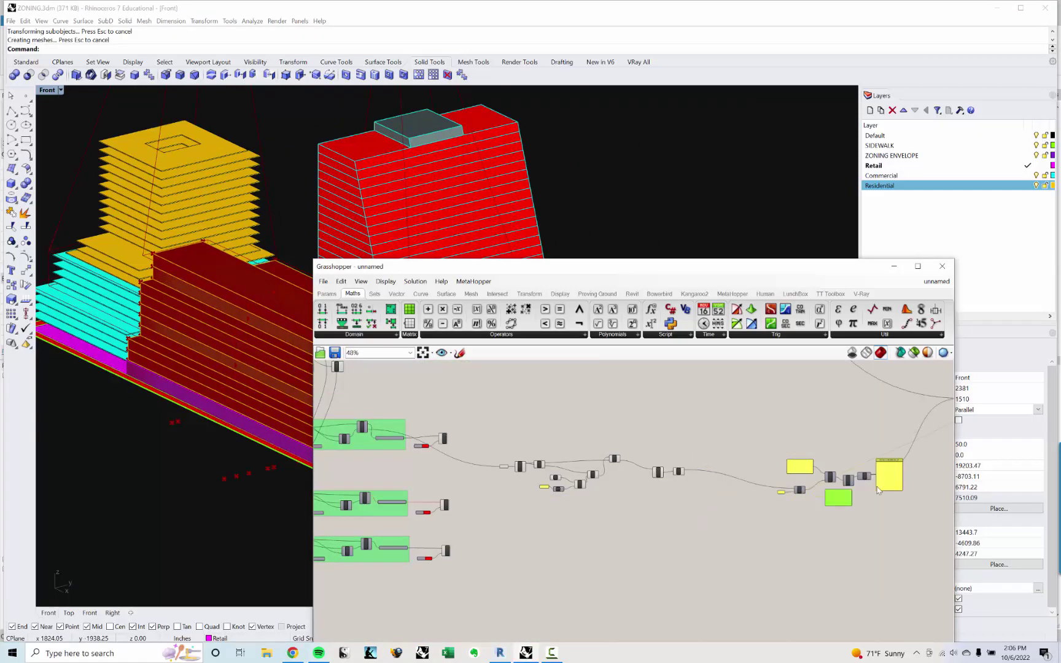
right_drag(838, 498, 553, 508)
drag(593, 502, 806, 407)
scroll(796, 400, up, 6)
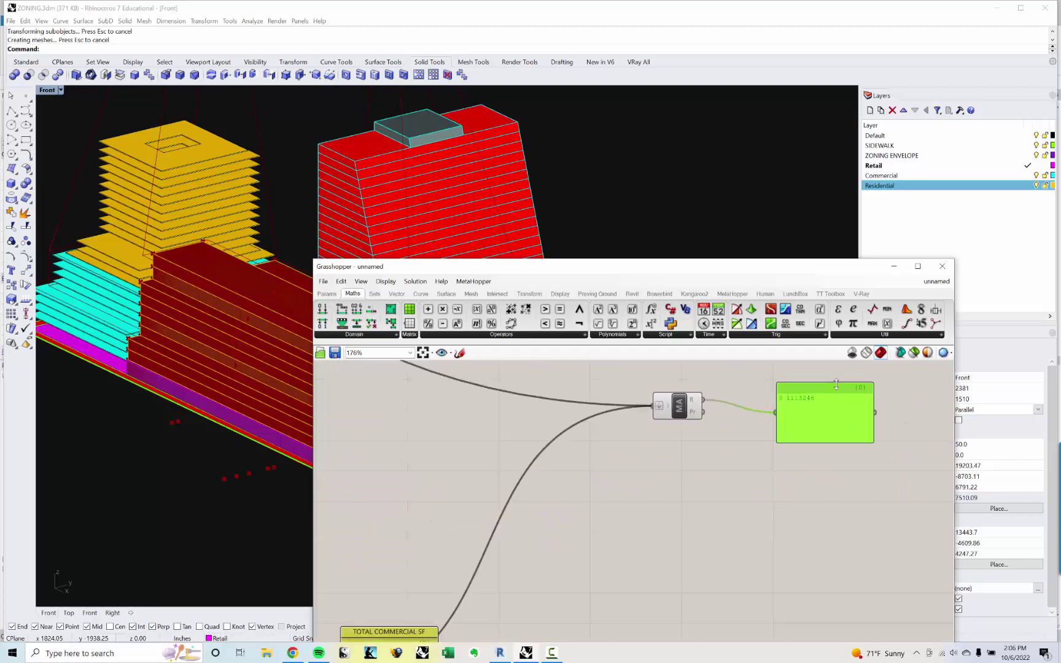
In the Rhino model, push an outer face of the commercial floor directly beneath the red tower inward on another side.
ctrl+shift+right_drag(316, 240, 52, 372)
scroll(257, 401, up, 8)
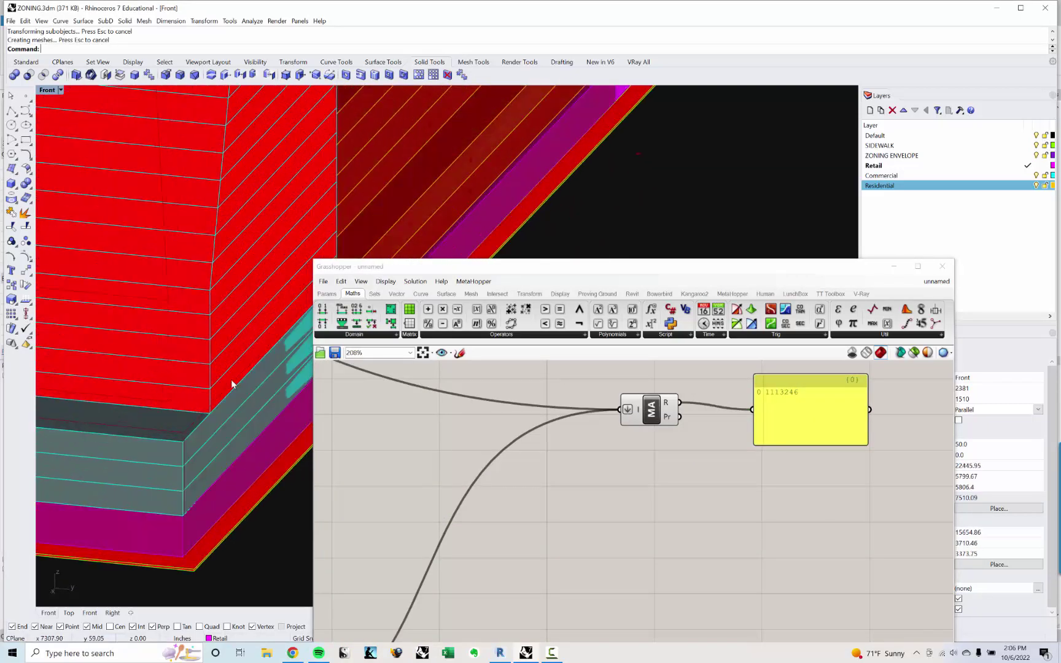
ctrl+shift+click(247, 389)
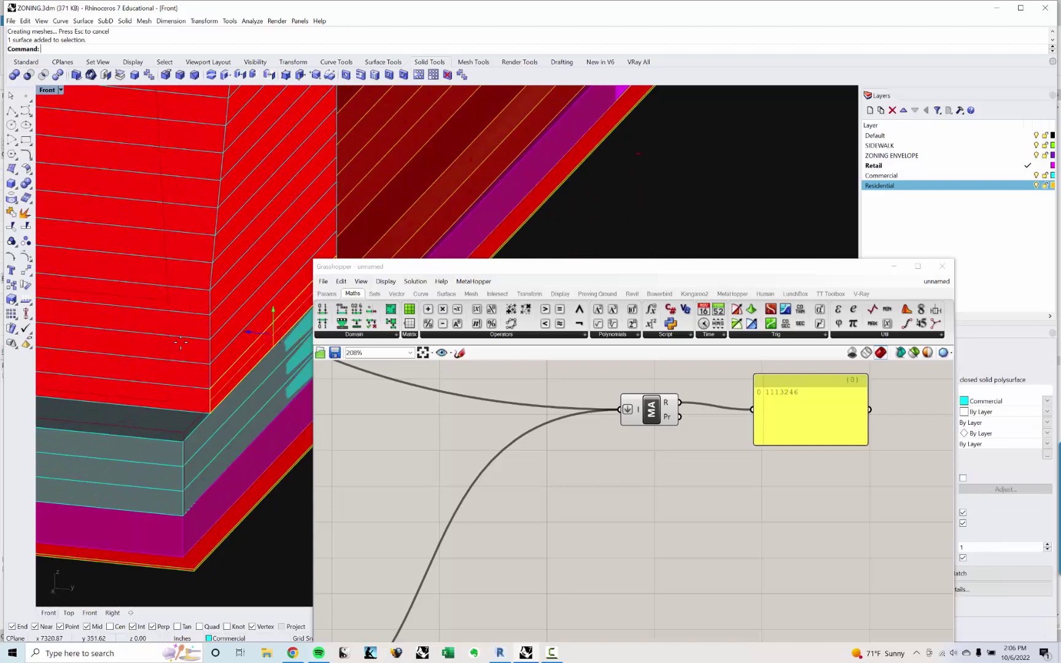
drag(249, 332, 167, 346)
key(Escape)
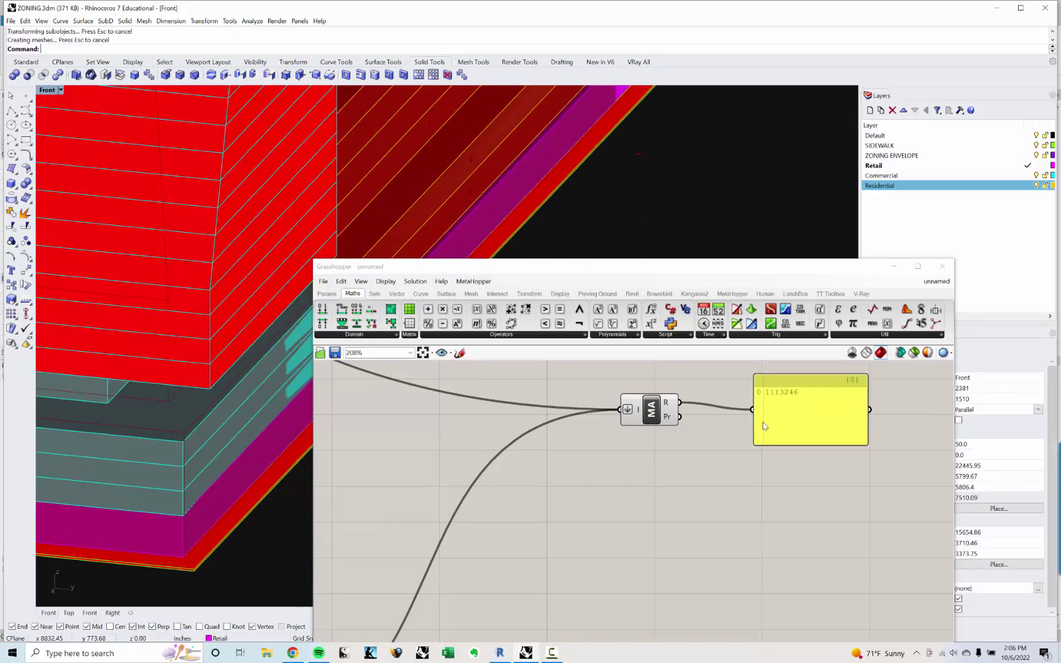
Move the copied TOTAL COMMERCIAL SF panel farther away from its Mass Addition component in Grasshopper.
right_drag(666, 476, 852, 459)
scroll(851, 459, down, 3)
scroll(227, 433, down, 7)
right_drag(229, 436, 270, 399)
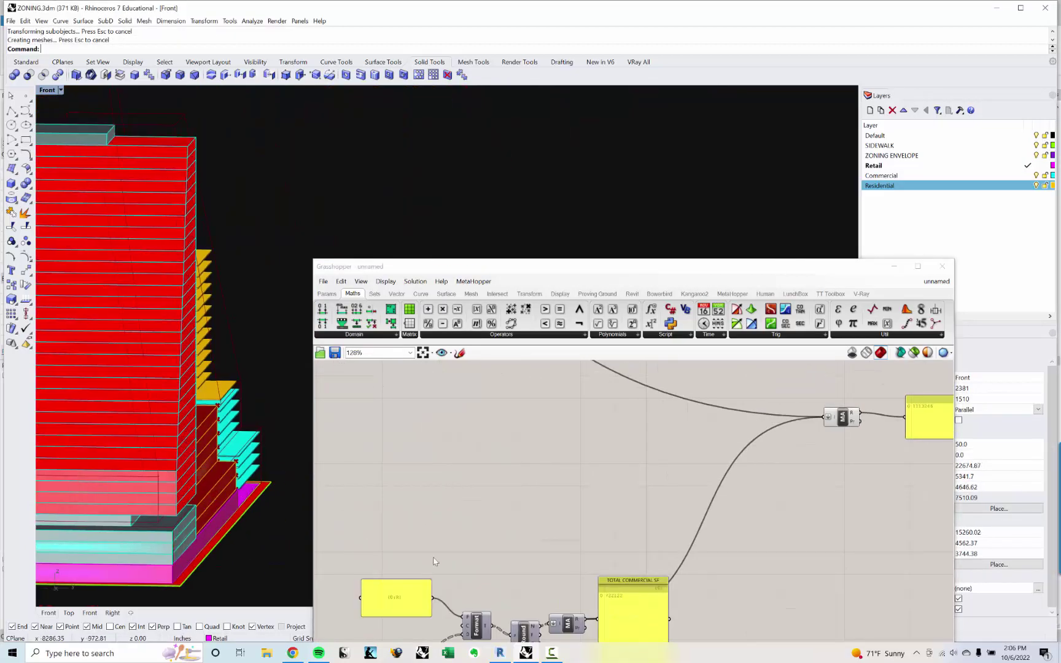
right_drag(411, 523, 498, 453)
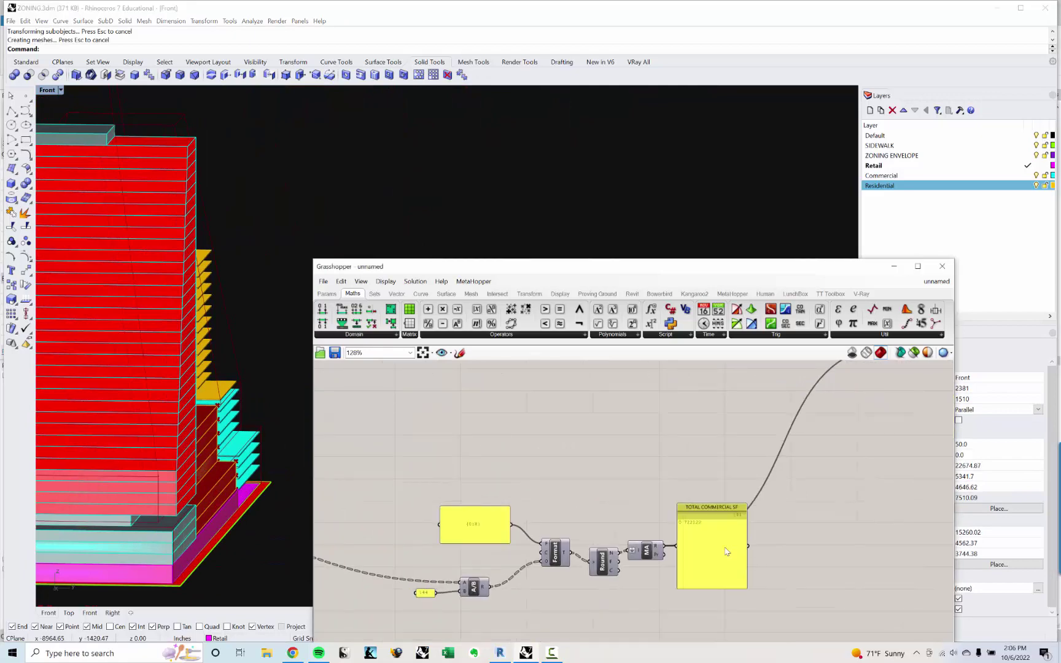
drag(726, 552, 792, 569)
Trace the residential chain from the non-compliant floors group through Deconstruct Brep, Area and Sort to the combined total panel.
right_drag(500, 542, 791, 497)
scroll(790, 495, down, 4)
right_drag(505, 494, 714, 477)
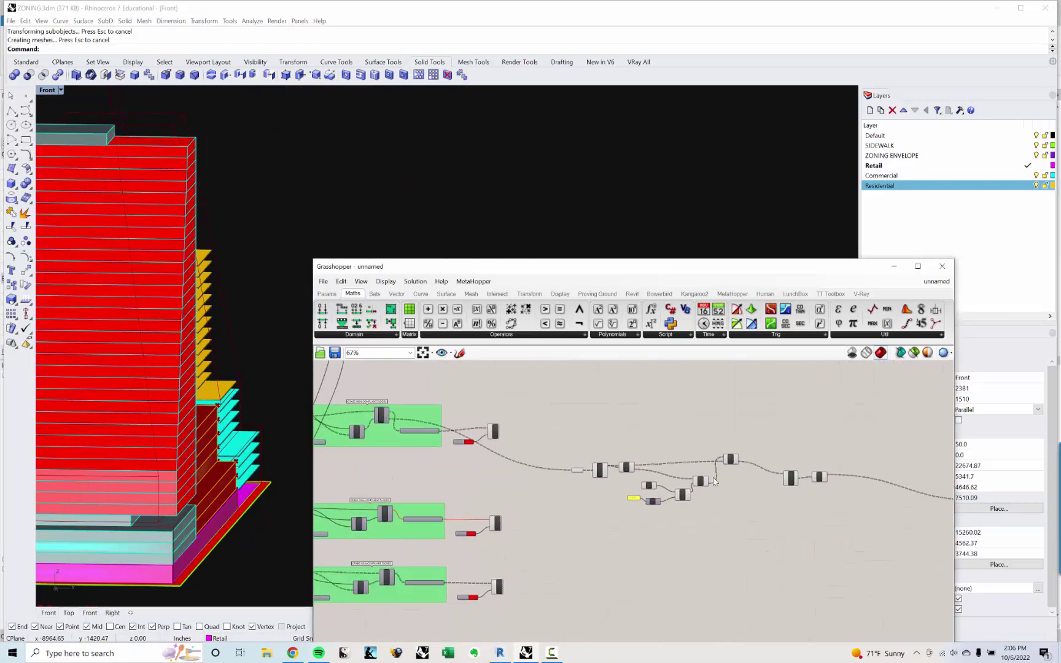
right_drag(497, 475, 562, 483)
scroll(464, 428, up, 5)
right_drag(404, 430, 625, 472)
scroll(594, 468, down, 4)
right_drag(155, 445, 135, 429)
scroll(169, 465, up, 5)
scroll(191, 437, down, 4)
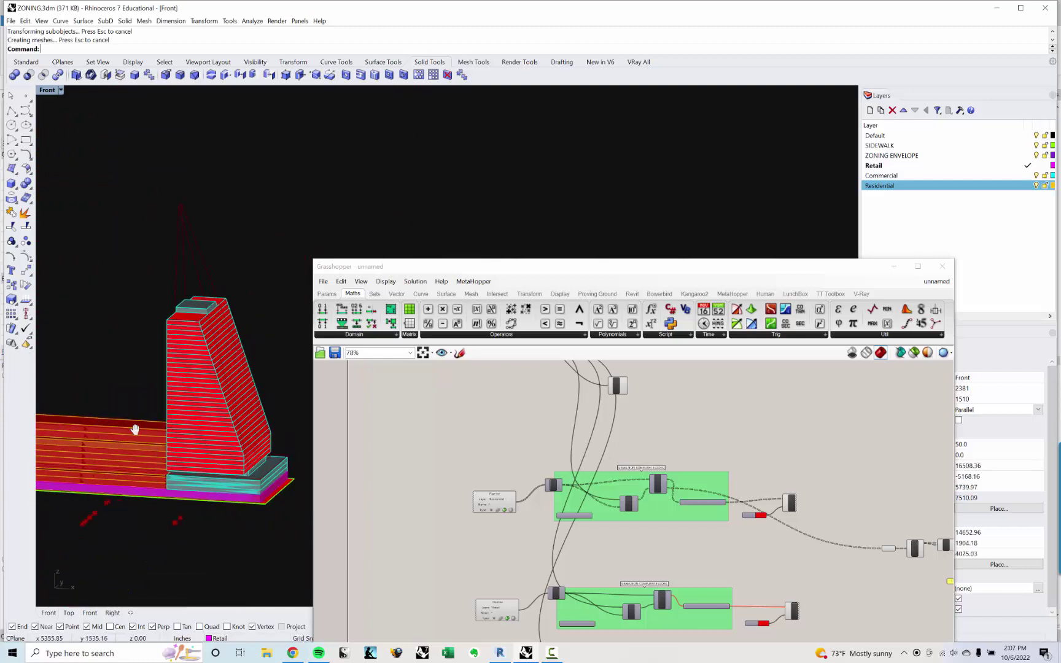
right_drag(674, 543, 515, 475)
scroll(544, 485, up, 6)
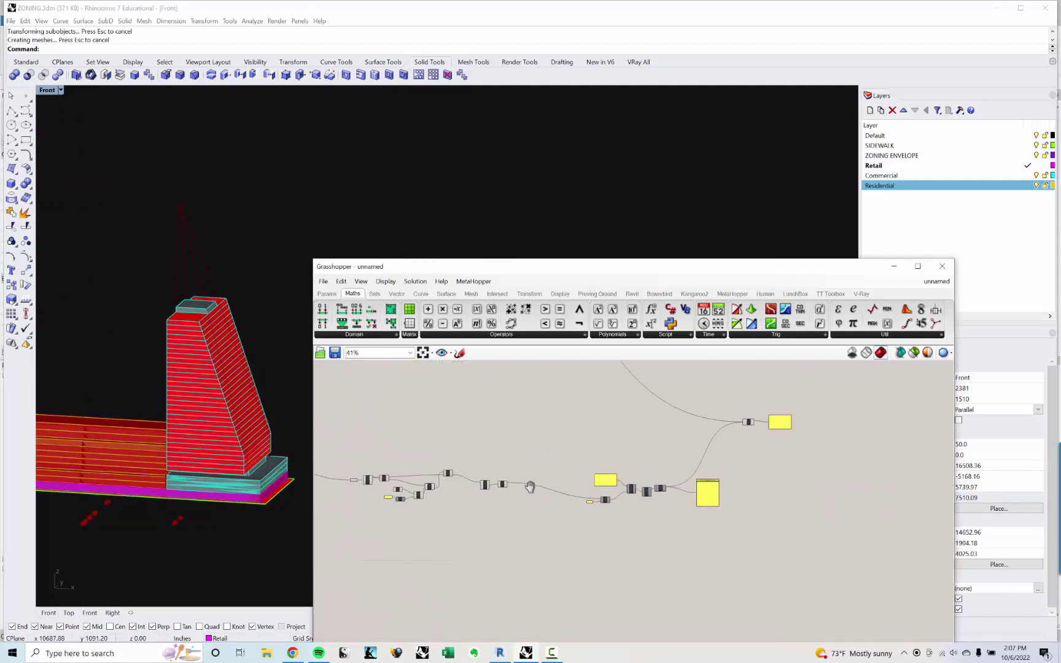
scroll(542, 471, down, 7)
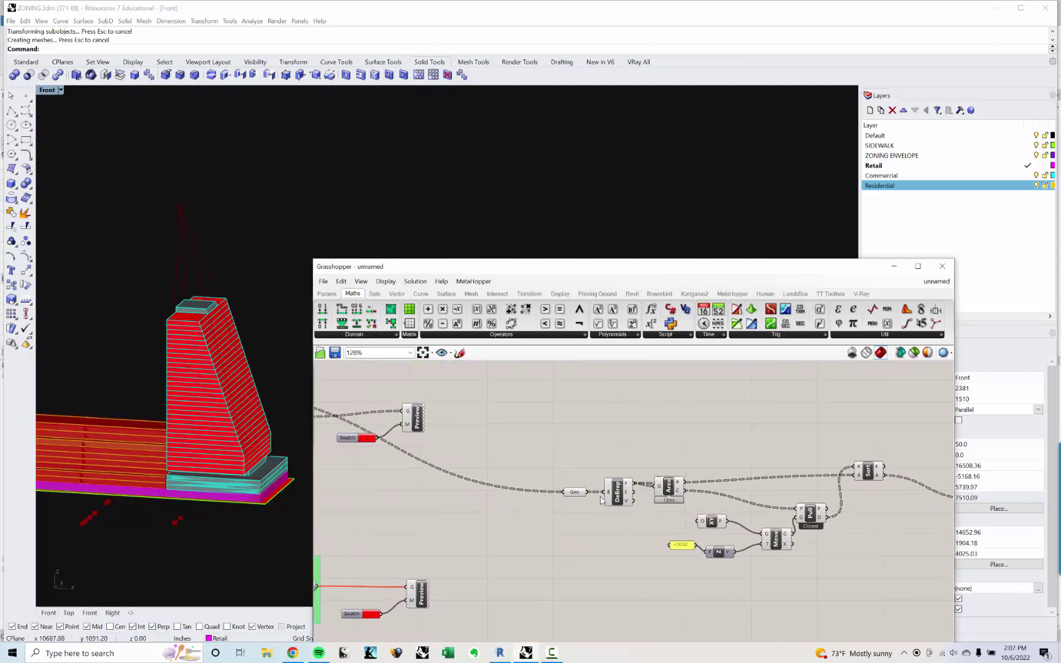
scroll(830, 466, up, 8)
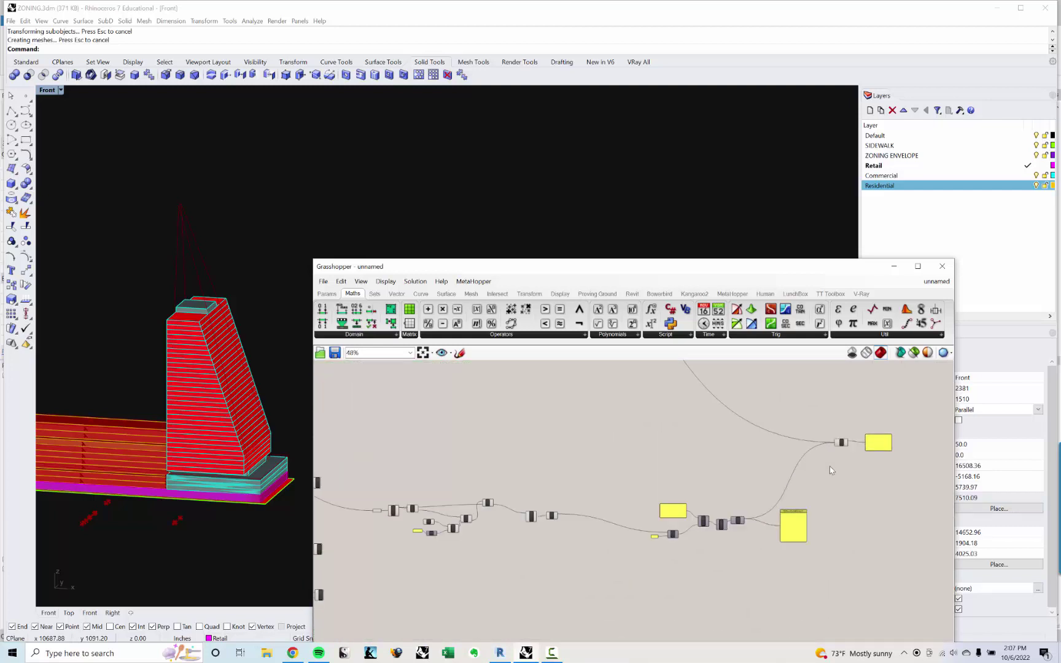
scroll(726, 511, down, 2)
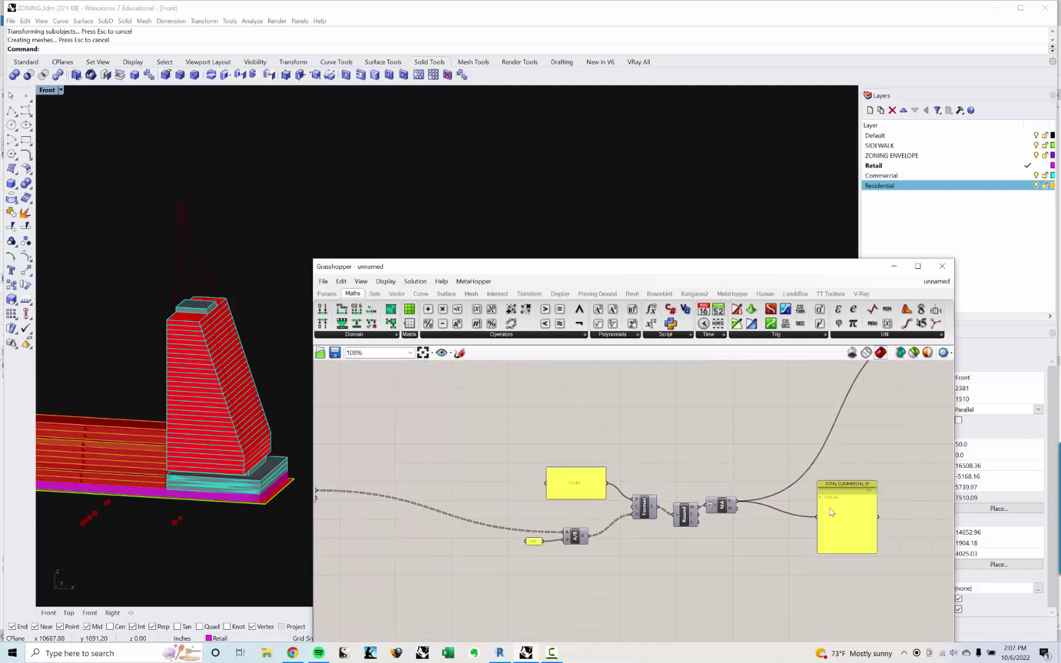
Move the copied TOTAL COMMERCIAL SF panel closer to its Mass Addition and duplicate the whole chain from Geo parameter to panel below.
drag(834, 511, 782, 522)
scroll(782, 522, down, 5)
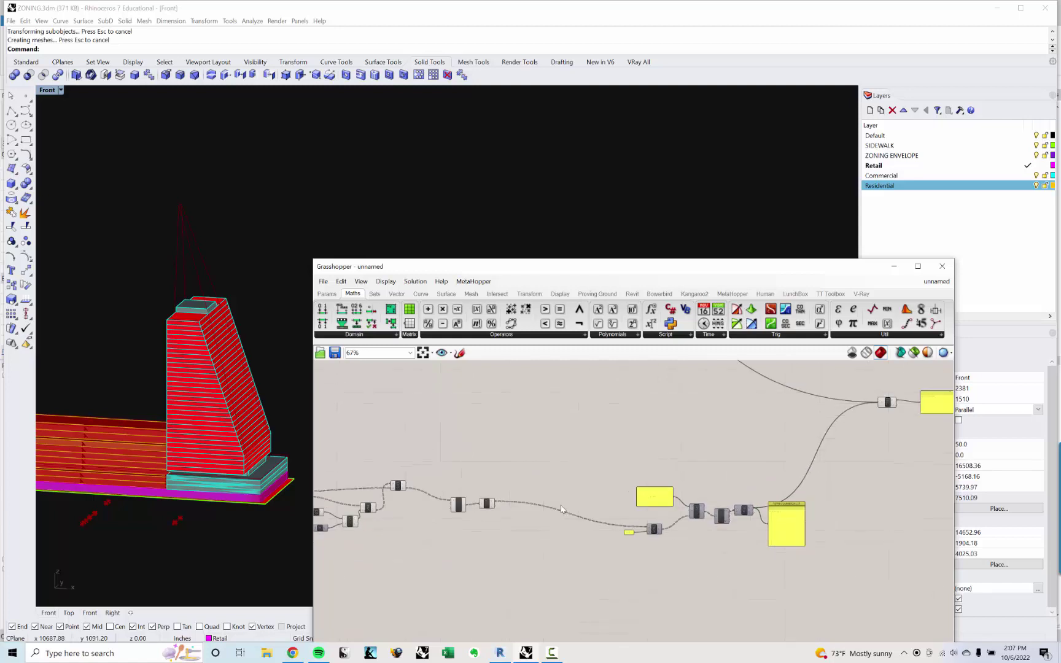
drag(484, 458, 851, 538)
right_drag(740, 560, 750, 512)
key(ctrl+v)
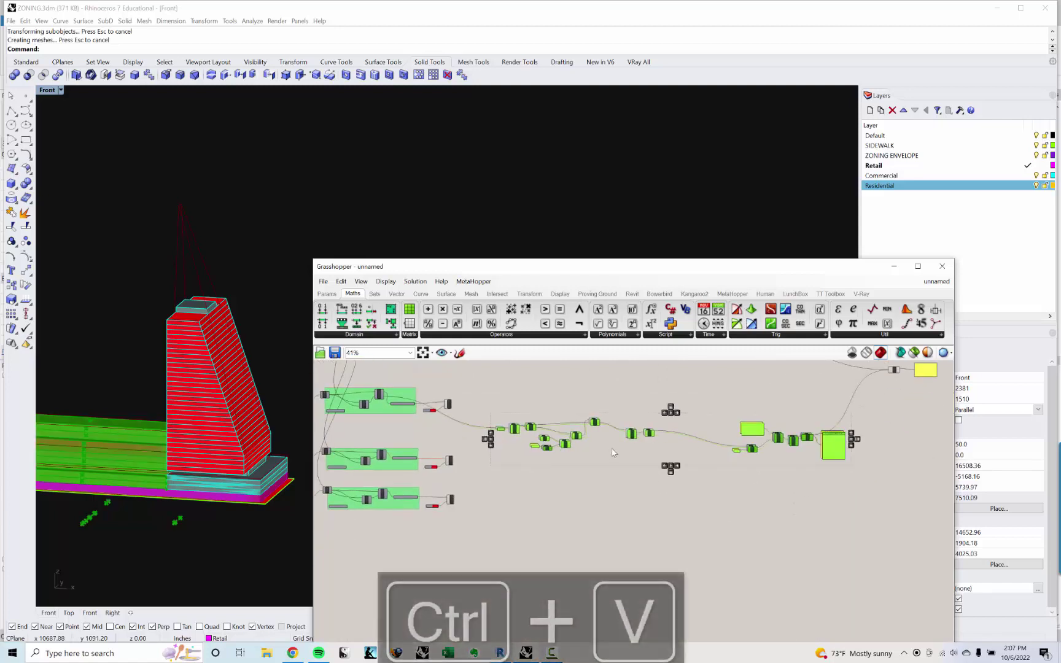
click(633, 497)
Rename the original residential chain's panel as TOTAL RESIDENTIAL SF.
scroll(844, 434, up, 8)
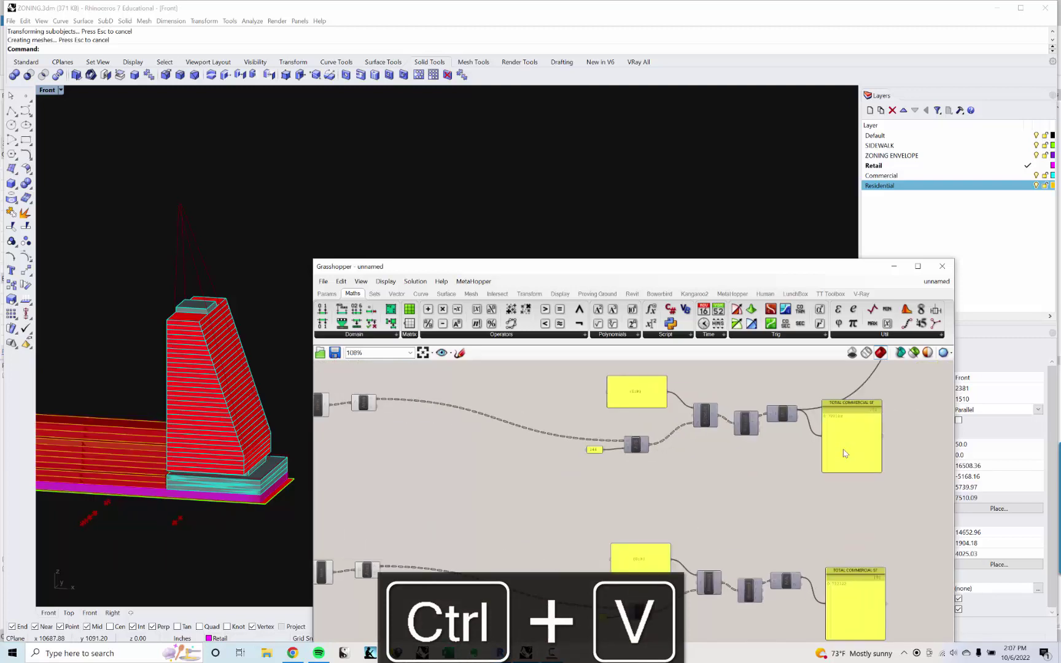
click(784, 435)
right_click(785, 435)
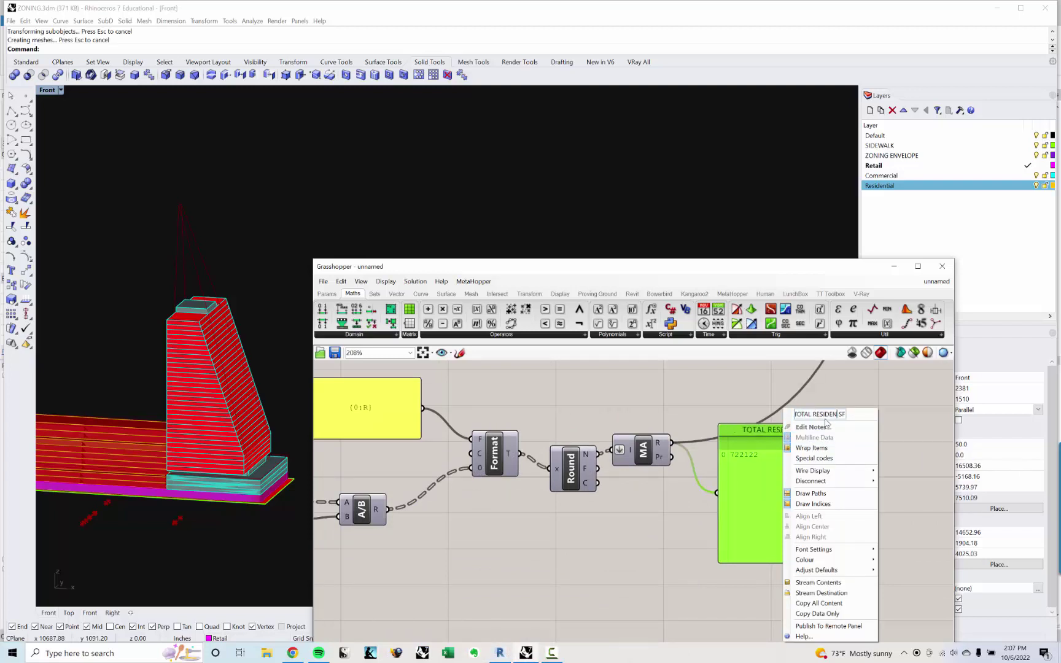
click(740, 382)
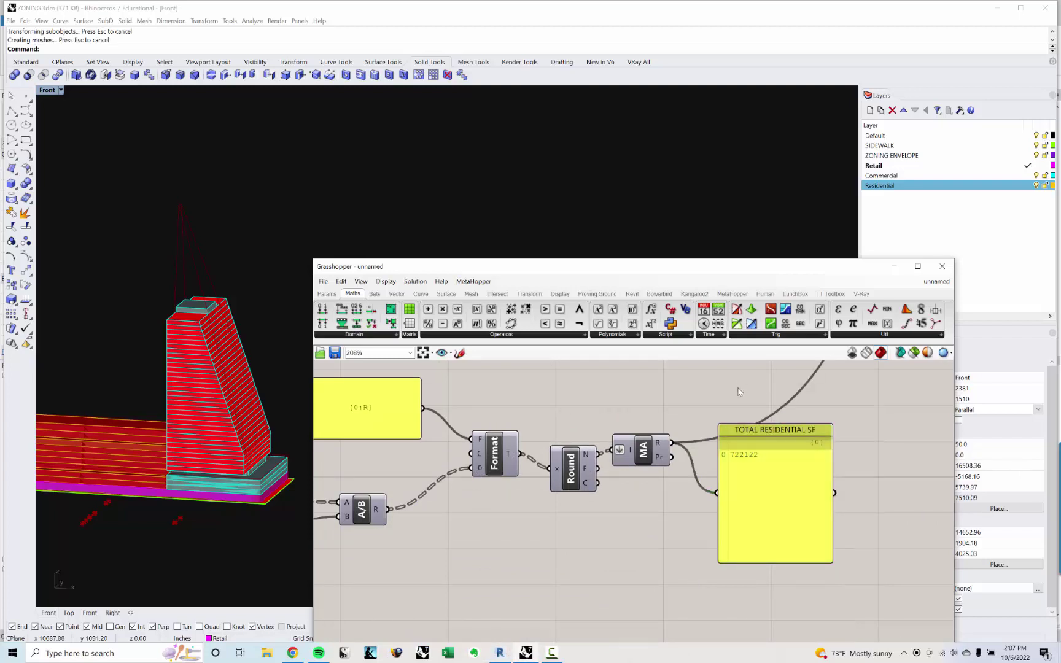
Replace the combined Mass Addition's inputs with the Mass Addition result feeding the green group's TOTAL RESIDENTAIL SF panel.
scroll(740, 392, down, 8)
scroll(755, 529, up, 6)
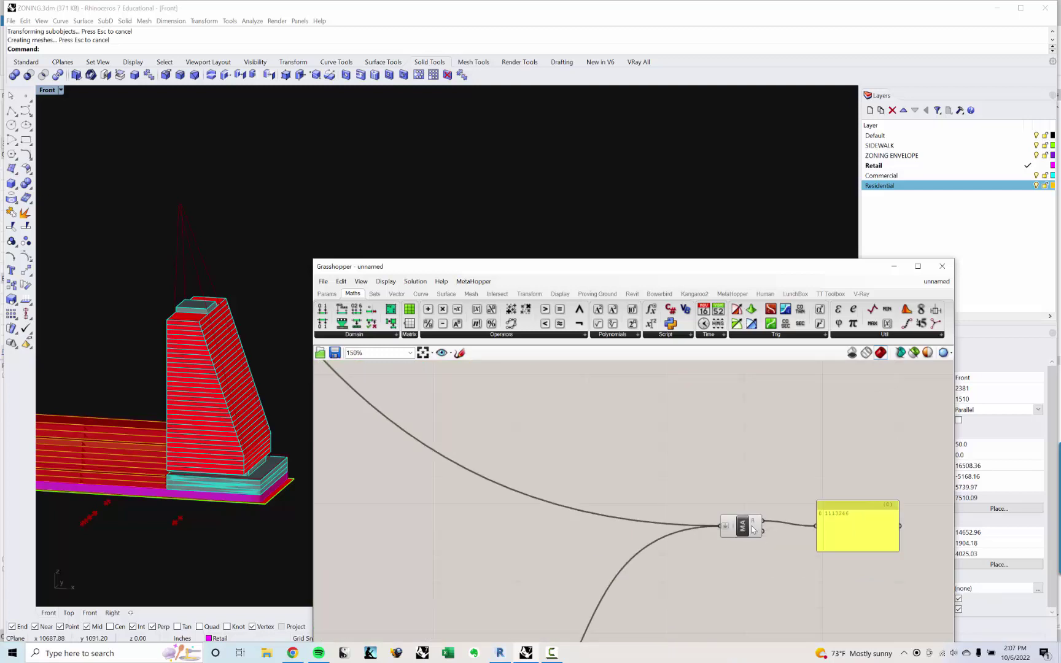
scroll(753, 523, down, 4)
click(457, 414)
right_drag(458, 415, 597, 502)
scroll(512, 441, down, 2)
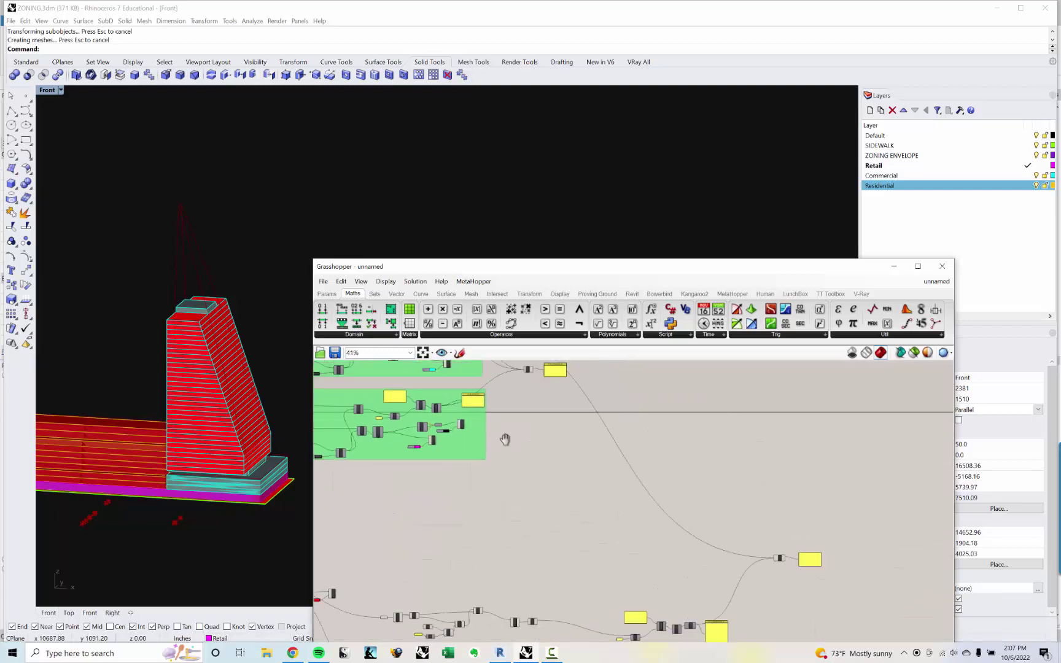
right_drag(505, 441, 543, 462)
scroll(503, 403, up, 3)
right_drag(503, 404, 550, 548)
right_drag(558, 418, 550, 499)
scroll(521, 397, up, 4)
right_drag(522, 400, 503, 475)
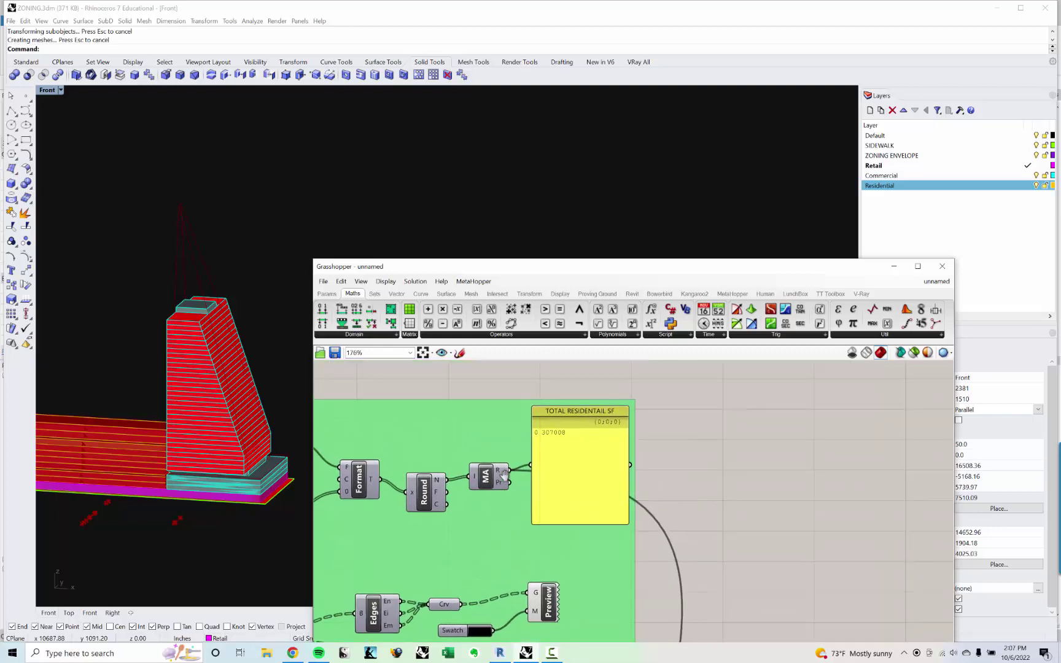
scroll(625, 471, down, 8)
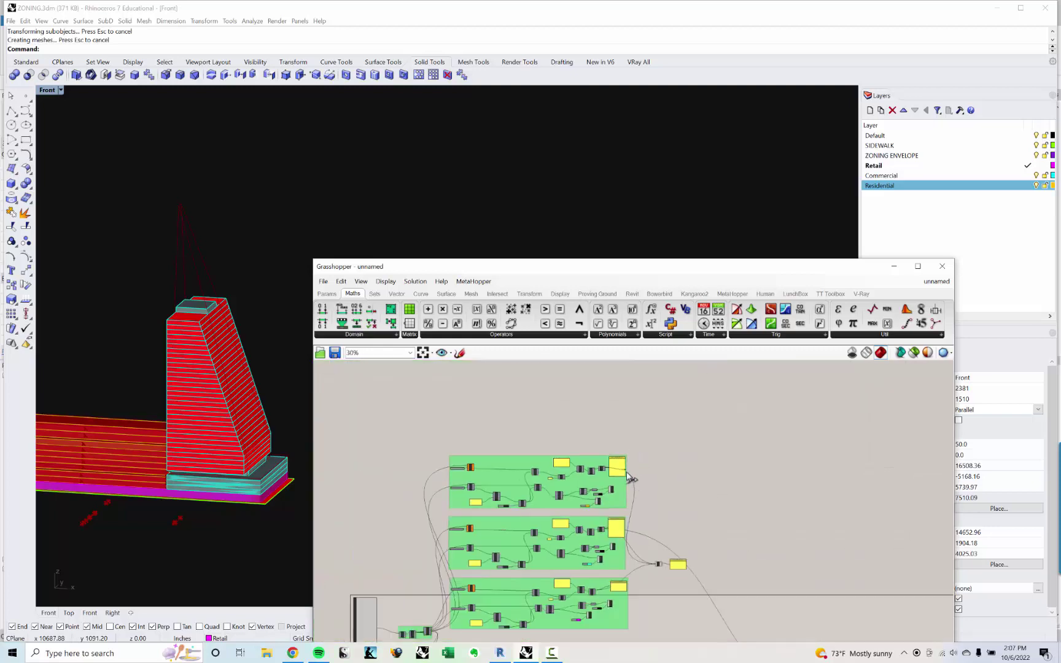
scroll(642, 433, up, 10)
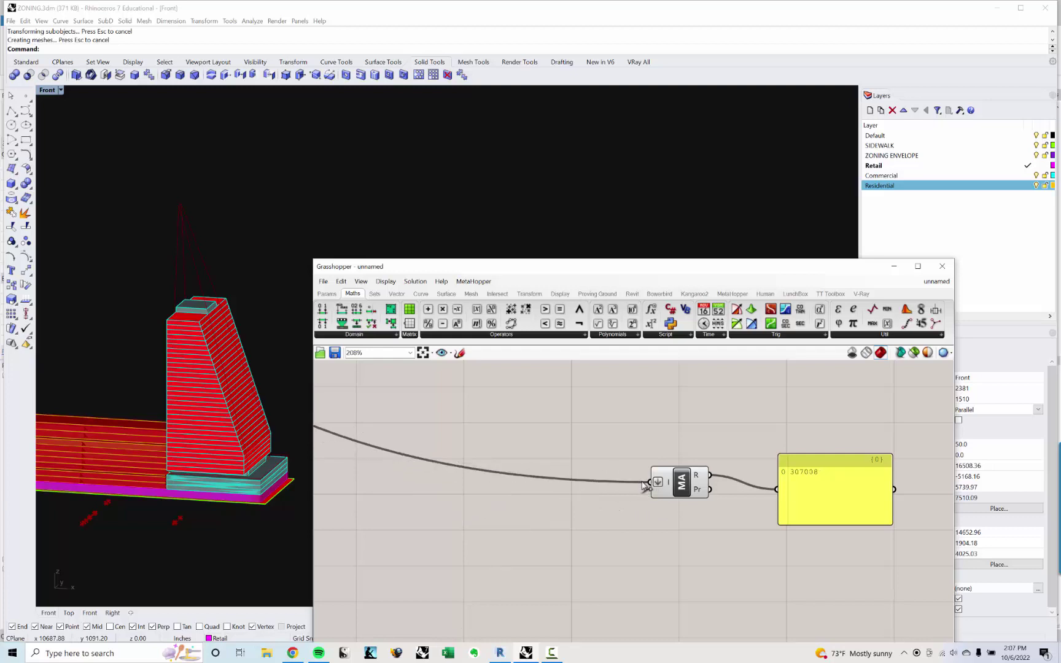
Add the Mass Addition result from the non-compliant TOTAL RESIDENTIAL SF chain as a second input to the combined Mass Addition.
scroll(643, 485, down, 5)
scroll(644, 494, up, 3)
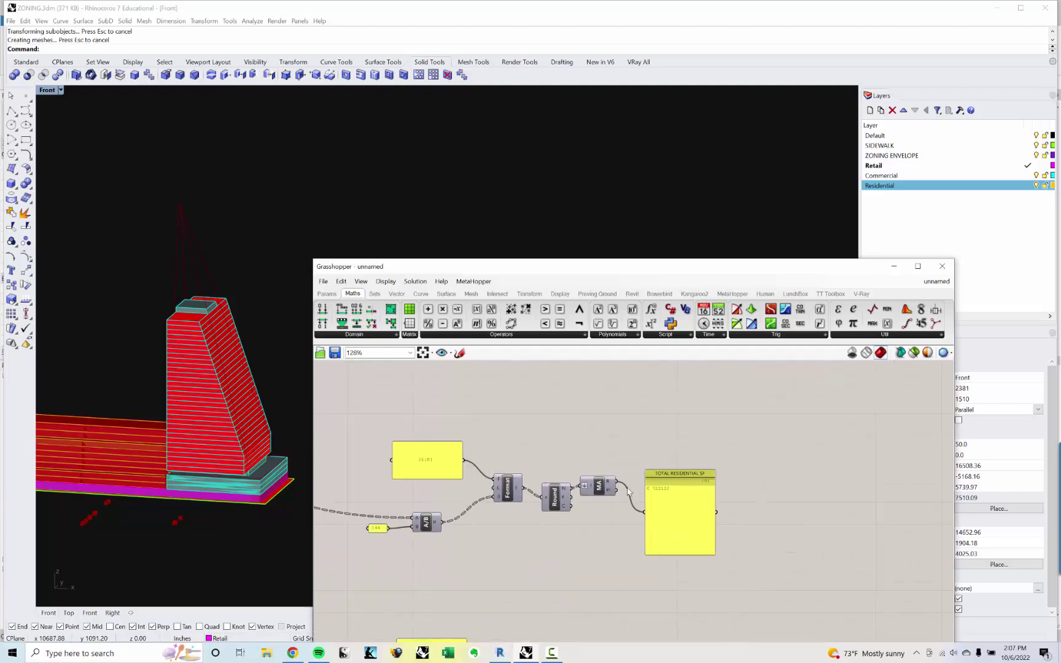
scroll(628, 490, down, 3)
right_drag(609, 505, 575, 570)
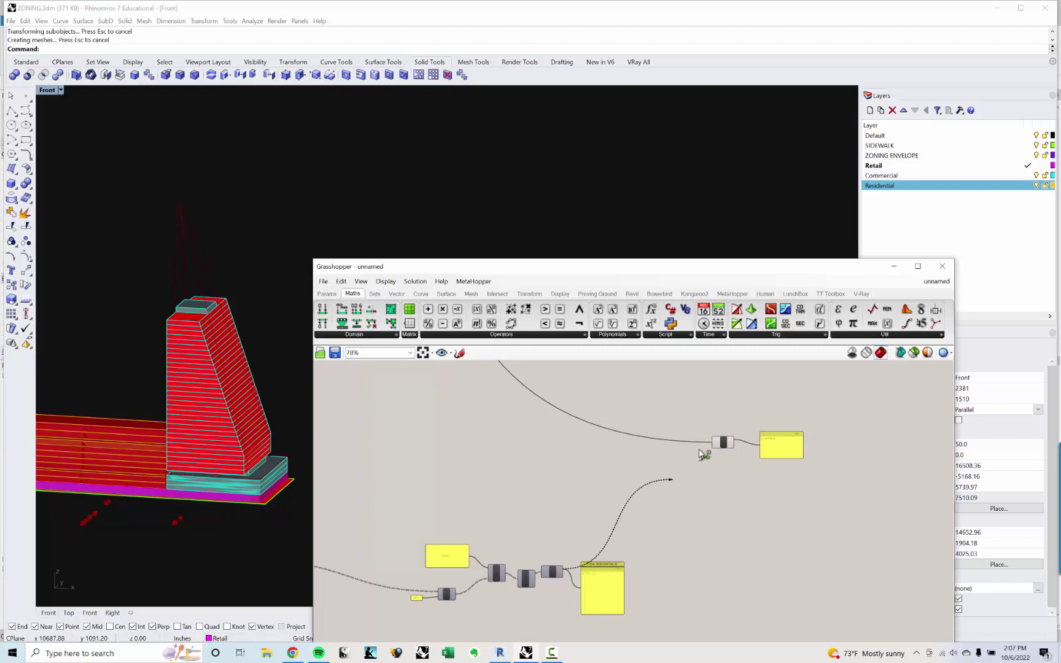
scroll(797, 455, up, 4)
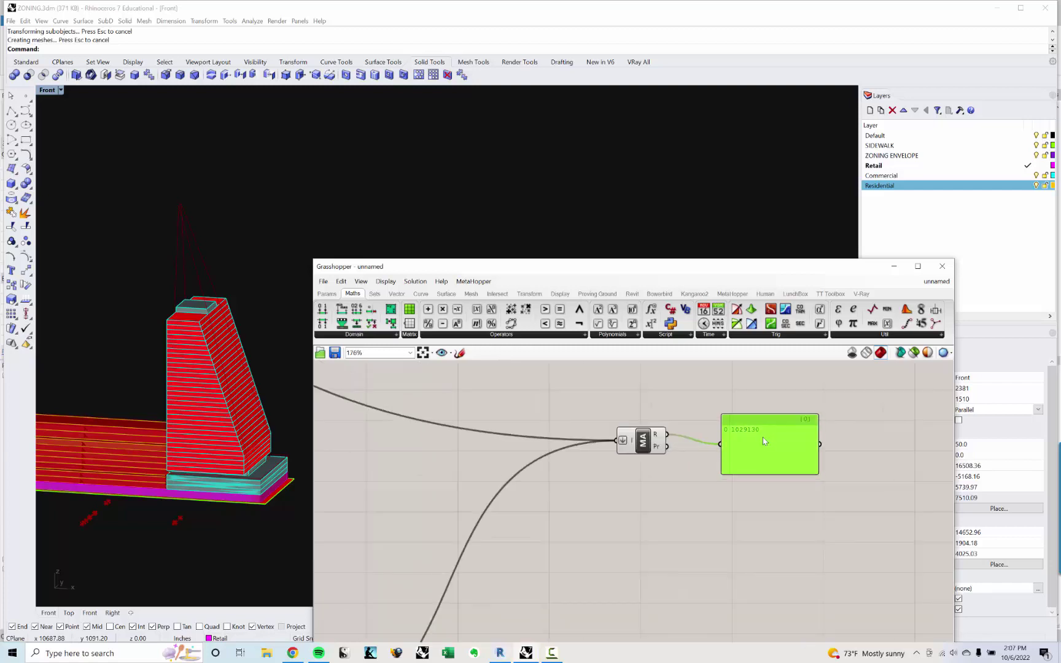
scroll(743, 435, up, 3)
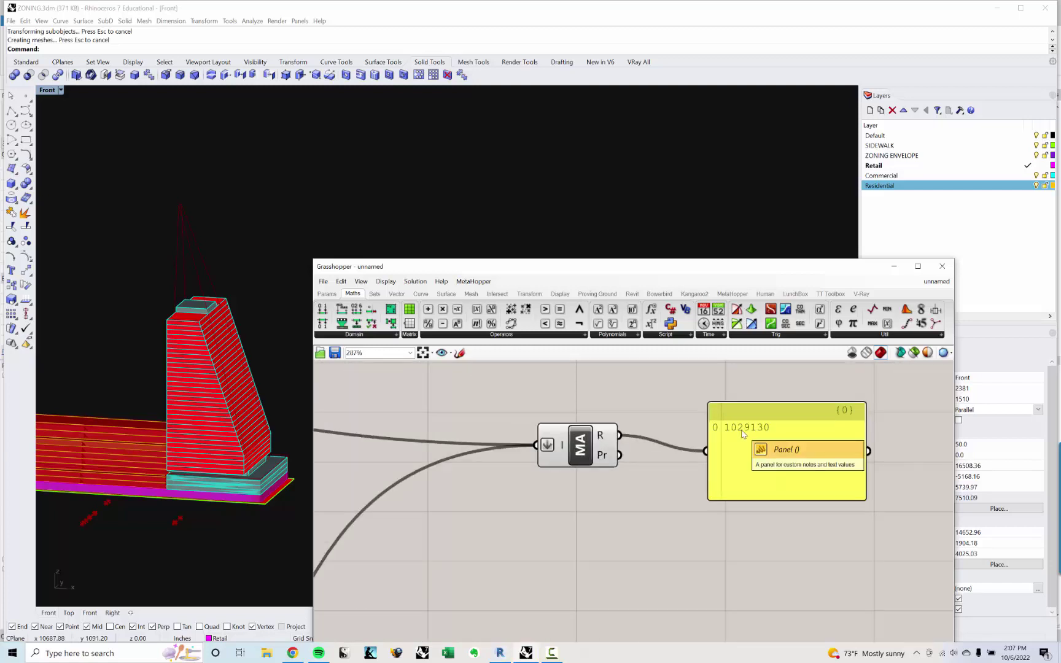
Connect the Dispatch output of the Retail non-compliant floors group to the copied chain's Geo parameter, replacing its residential source.
scroll(761, 436, down, 5)
right_drag(752, 551, 772, 420)
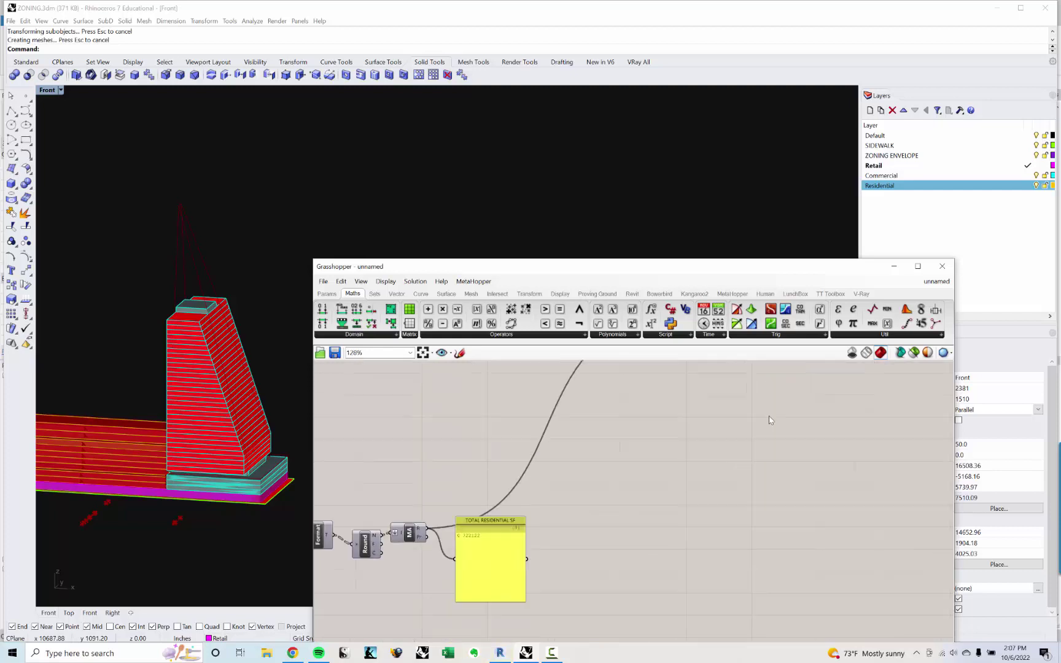
scroll(772, 420, down, 1)
right_drag(692, 540, 723, 464)
scroll(579, 470, up, 2)
right_drag(580, 461, 644, 356)
right_drag(619, 510, 642, 595)
scroll(608, 533, down, 4)
right_drag(458, 551, 804, 467)
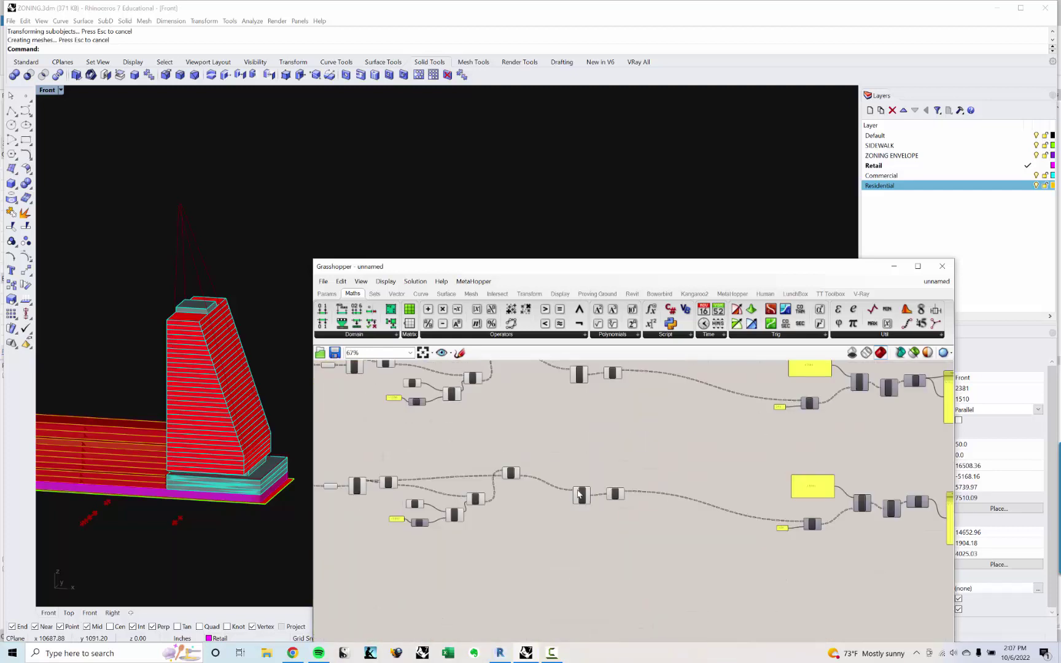
scroll(423, 476, down, 3)
right_drag(423, 476, 646, 475)
scroll(521, 452, up, 2)
right_drag(485, 373, 437, 523)
scroll(508, 487, up, 2)
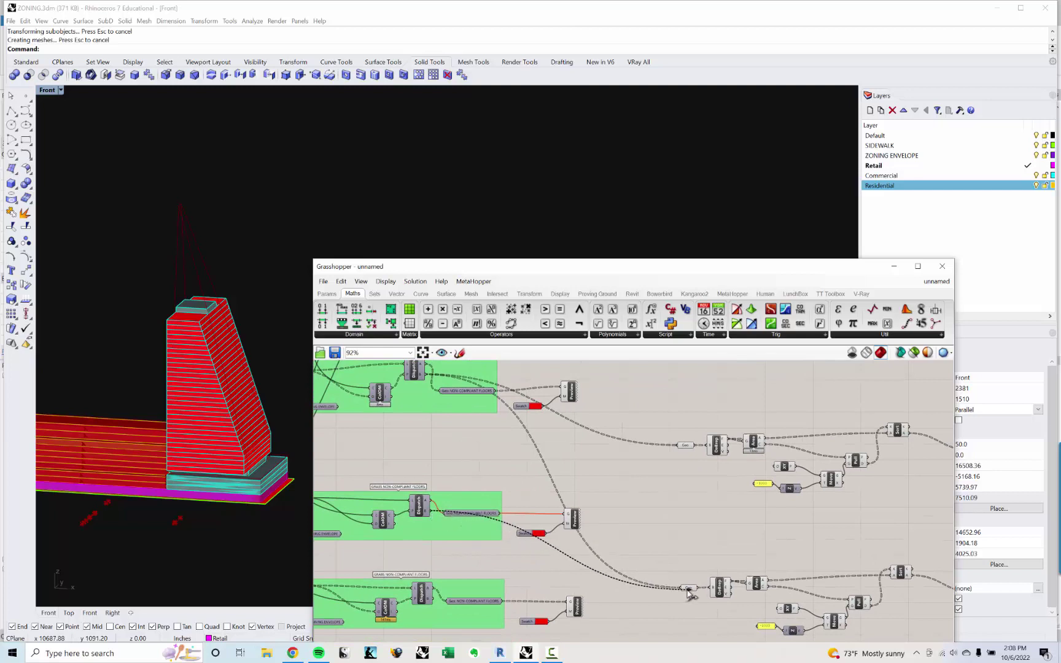
drag(685, 590, 687, 588)
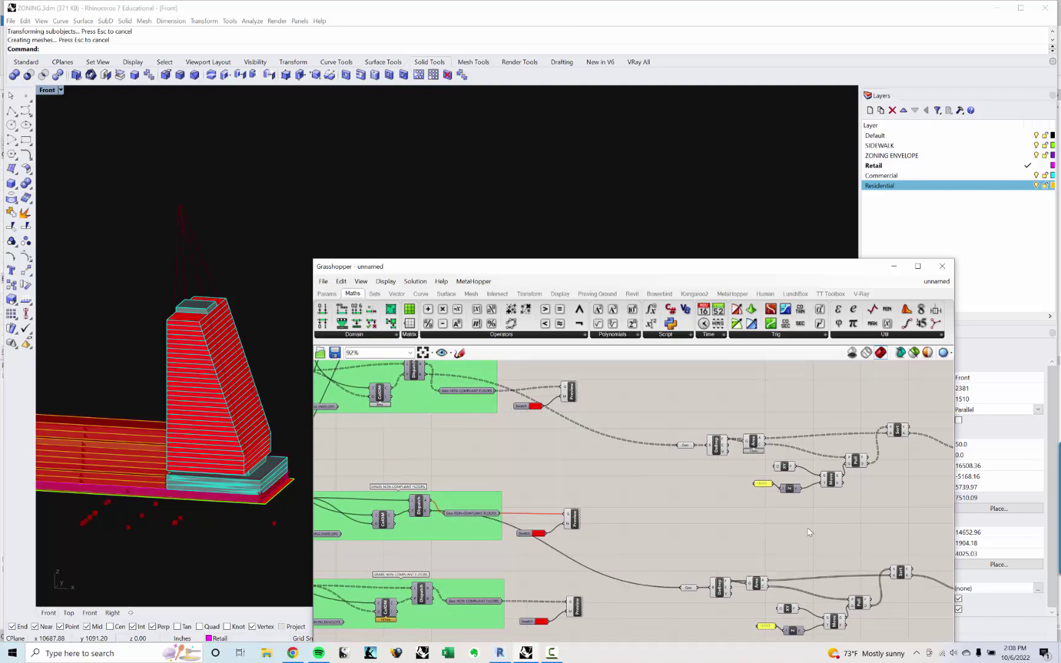
Feed the copied chain's Geo parameter from the Dispatch output of the Commercial non-compliant floors group.
right_drag(673, 549, 789, 558)
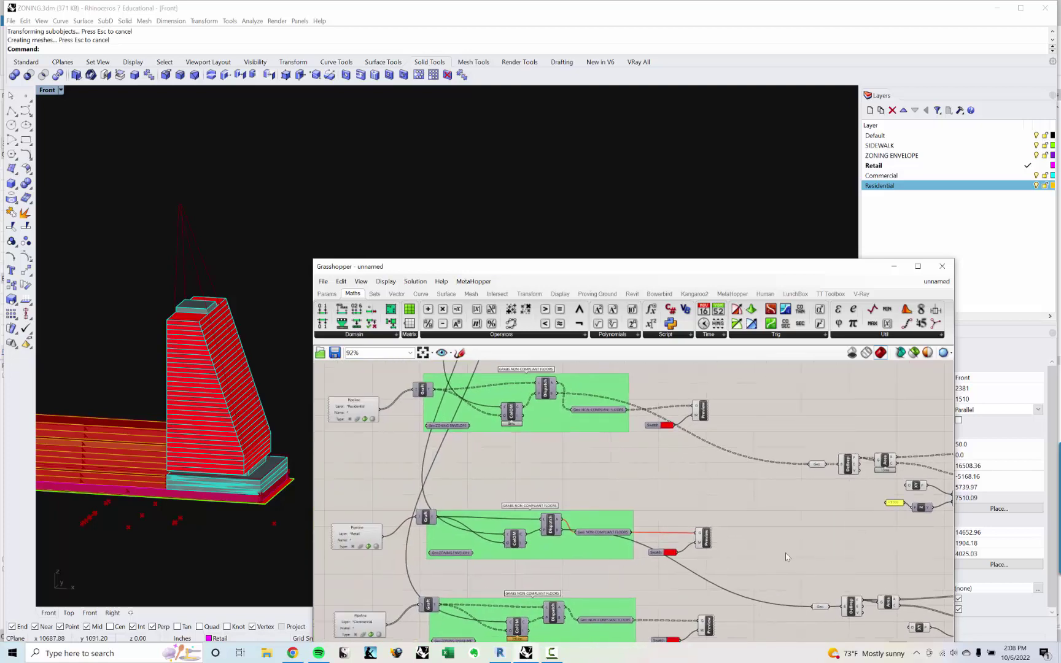
right_drag(505, 457, 476, 445)
right_drag(694, 505, 492, 424)
right_drag(750, 502, 605, 459)
right_drag(674, 449, 819, 463)
right_drag(497, 479, 697, 487)
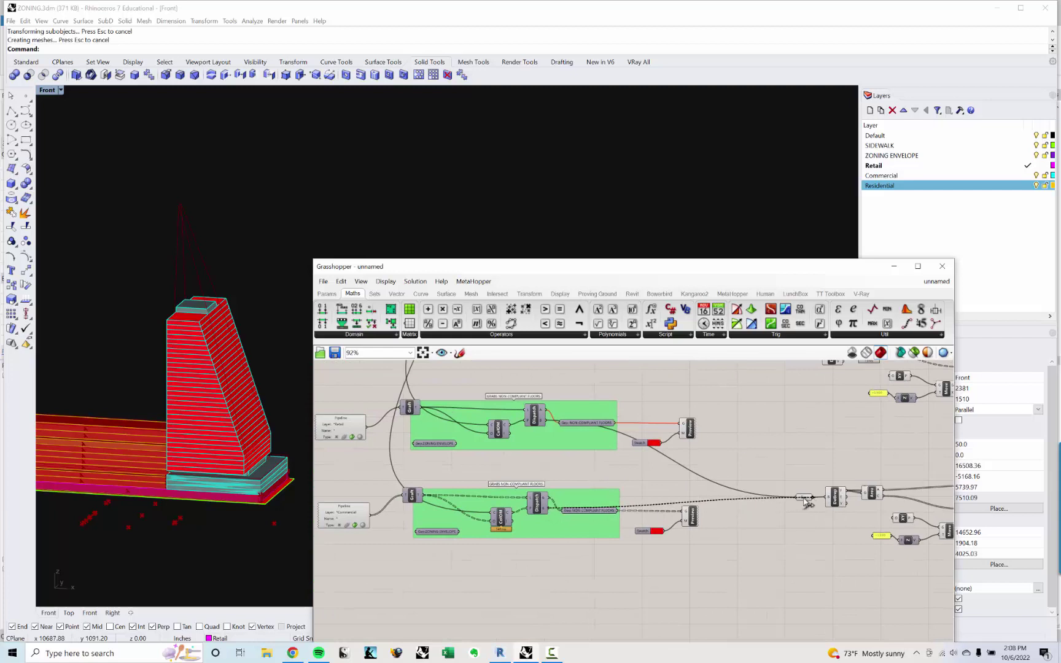
scroll(534, 468, down, 5)
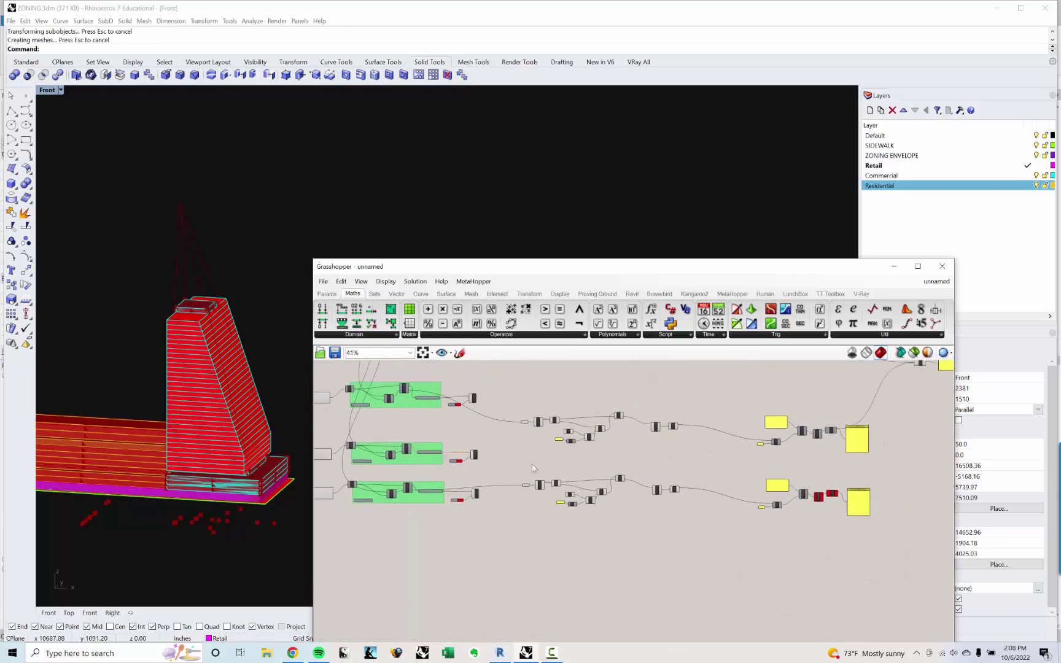
Inspect the error on the commercial chain's Round component and trace its data back through Format and Division to the Area output.
drag(572, 497, 860, 577)
right_drag(637, 513, 553, 462)
scroll(756, 528, up, 7)
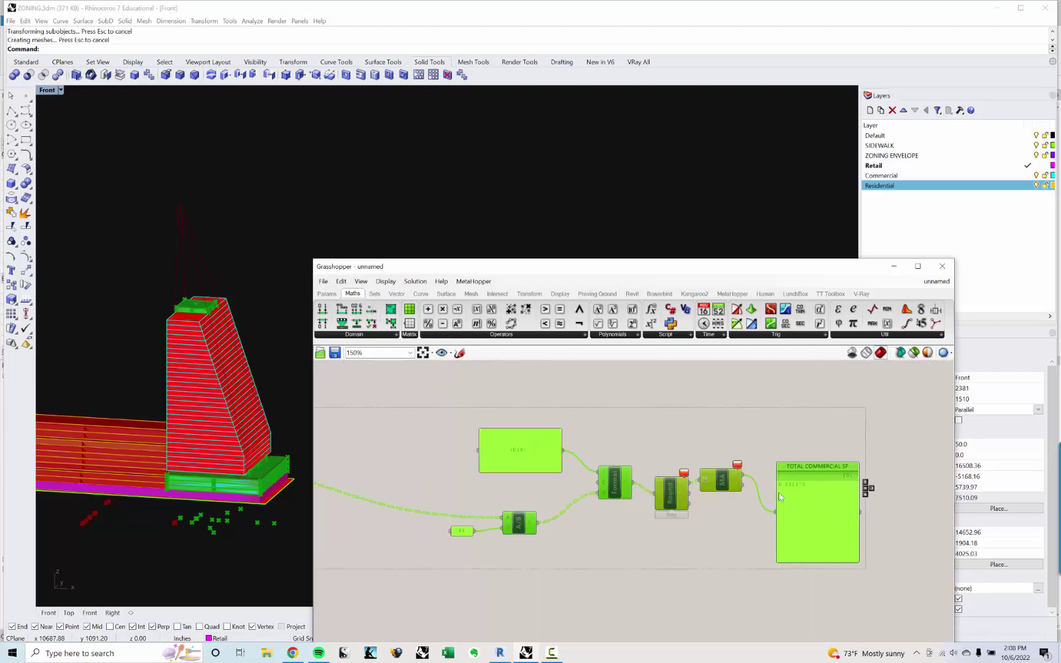
click(756, 447)
mouse_move(685, 474)
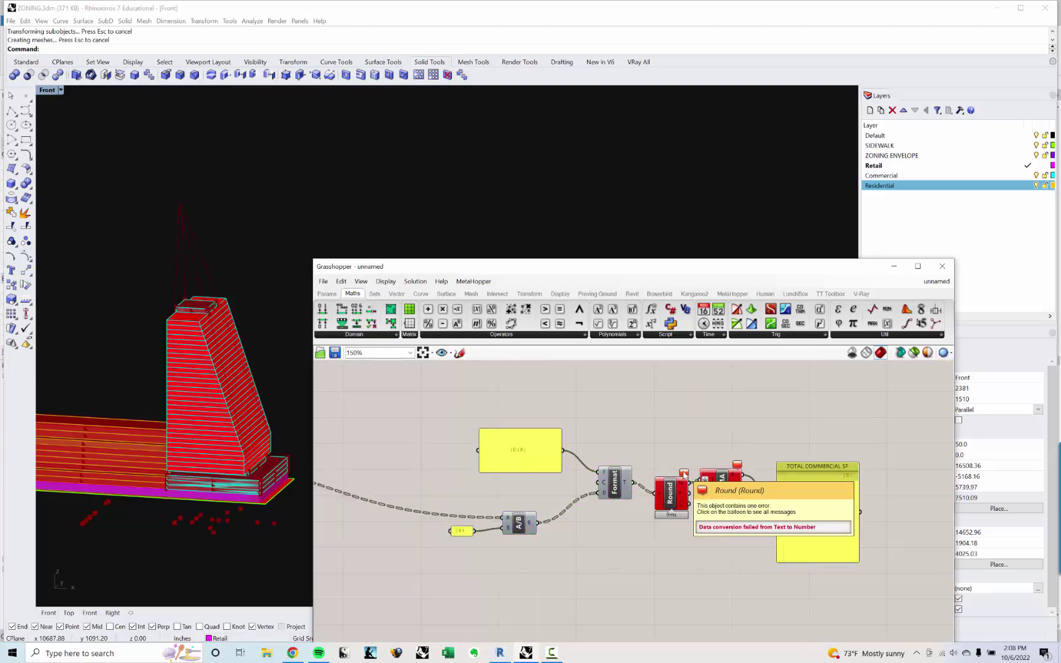
right_drag(424, 467, 665, 476)
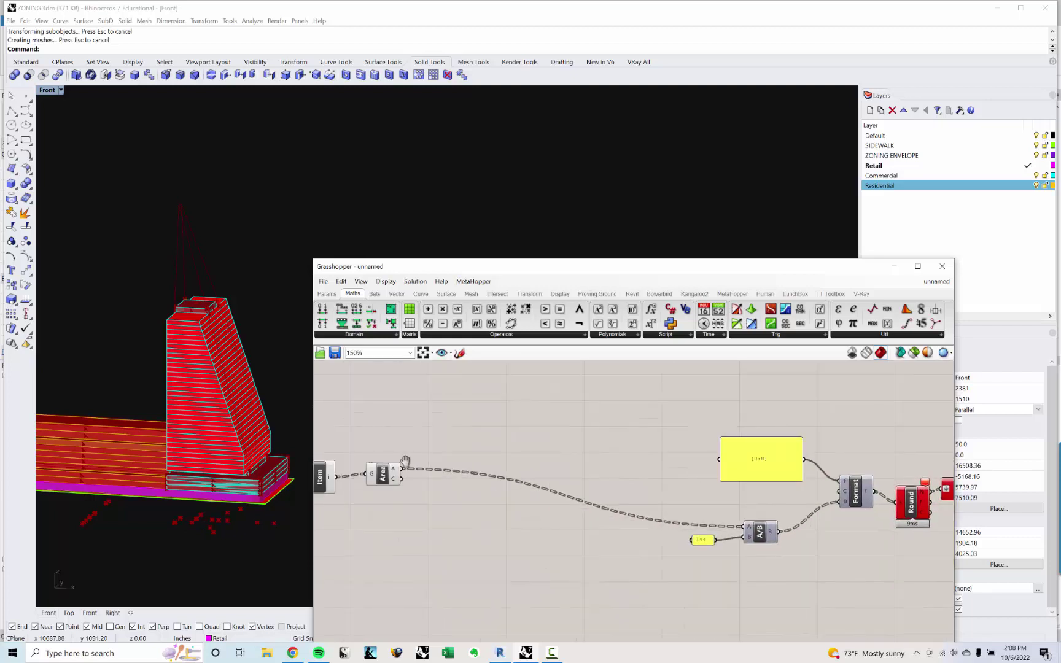
right_drag(387, 456, 619, 478)
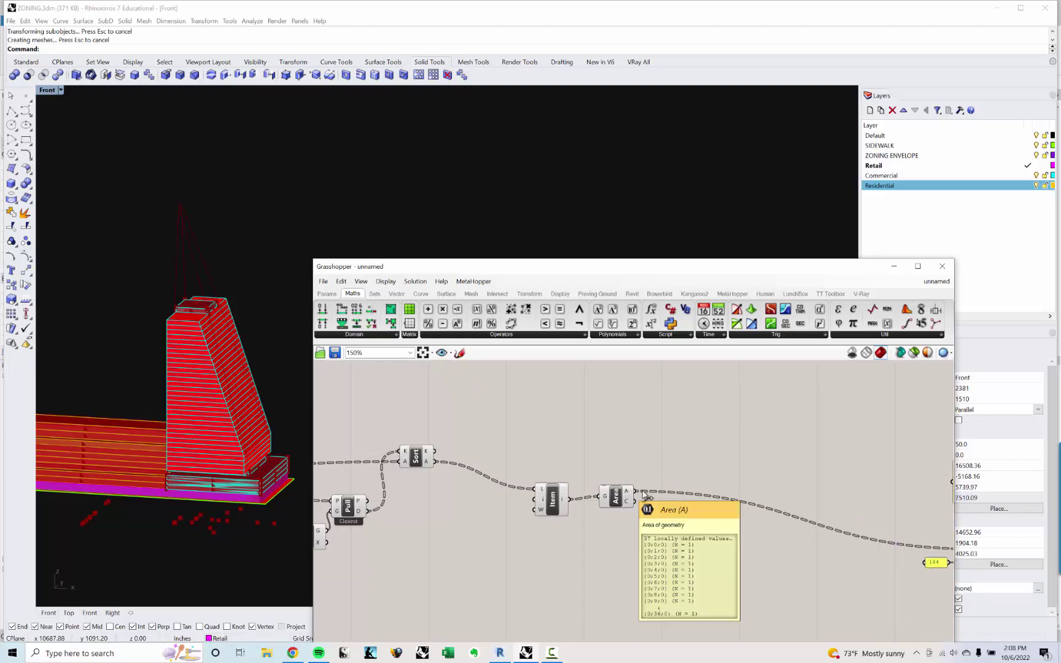
right_drag(738, 493, 545, 479)
right_drag(824, 539, 602, 504)
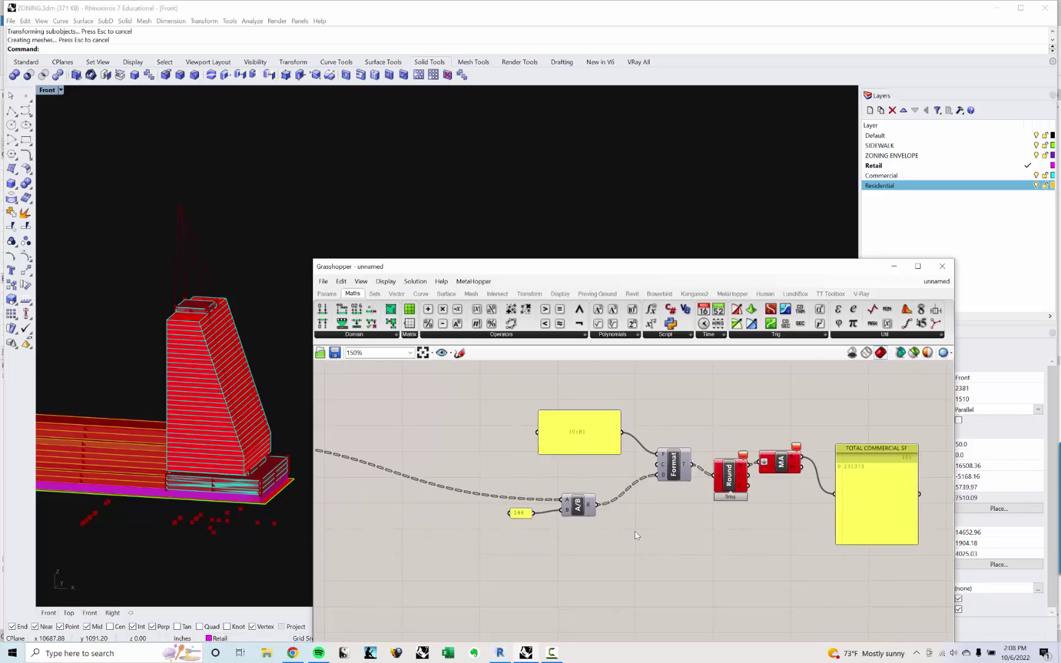
Add a panel showing the commercial Format component's text output, place it above Round, and review its listed values.
text(PANEL)
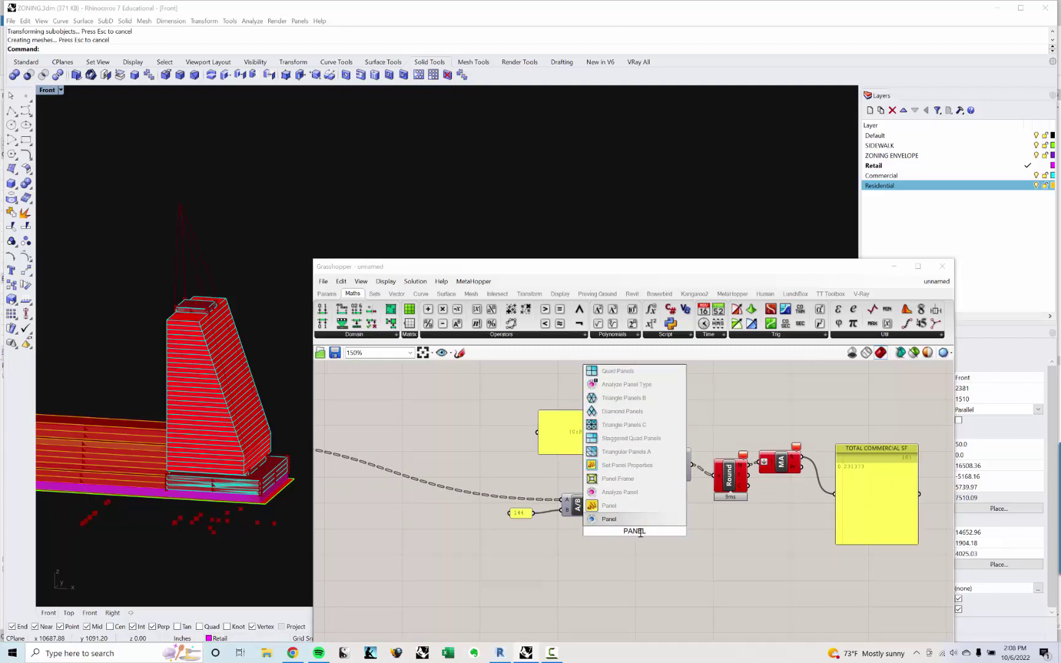
key(Return)
drag(641, 532, 682, 408)
click(708, 459)
right_drag(689, 413, 645, 479)
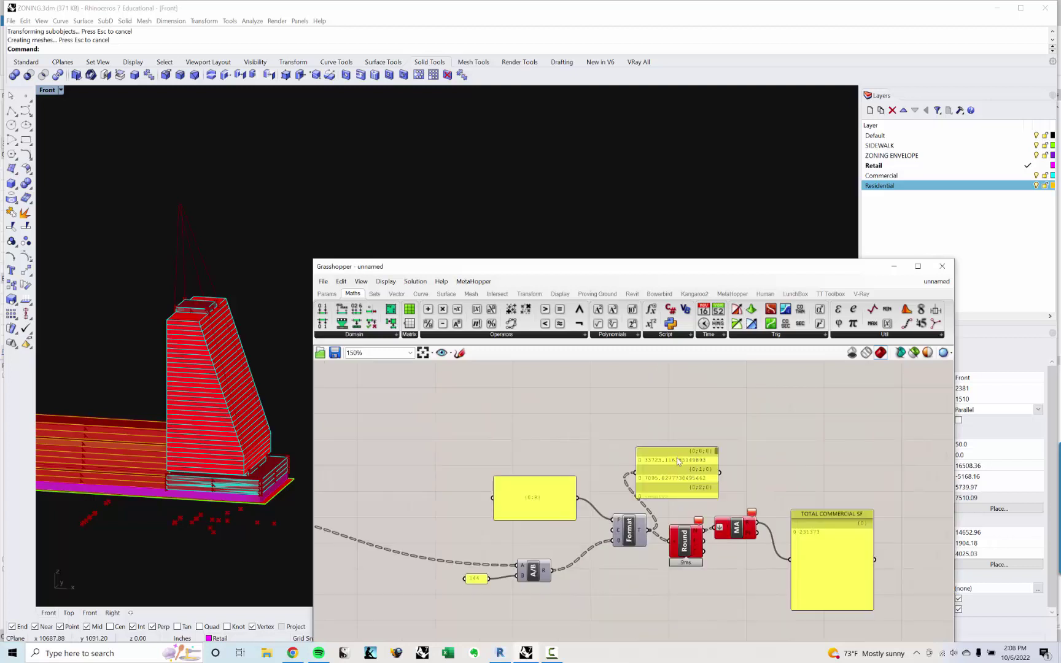
drag(677, 451, 730, 449)
click(734, 411)
right_drag(497, 601, 524, 591)
click(843, 551)
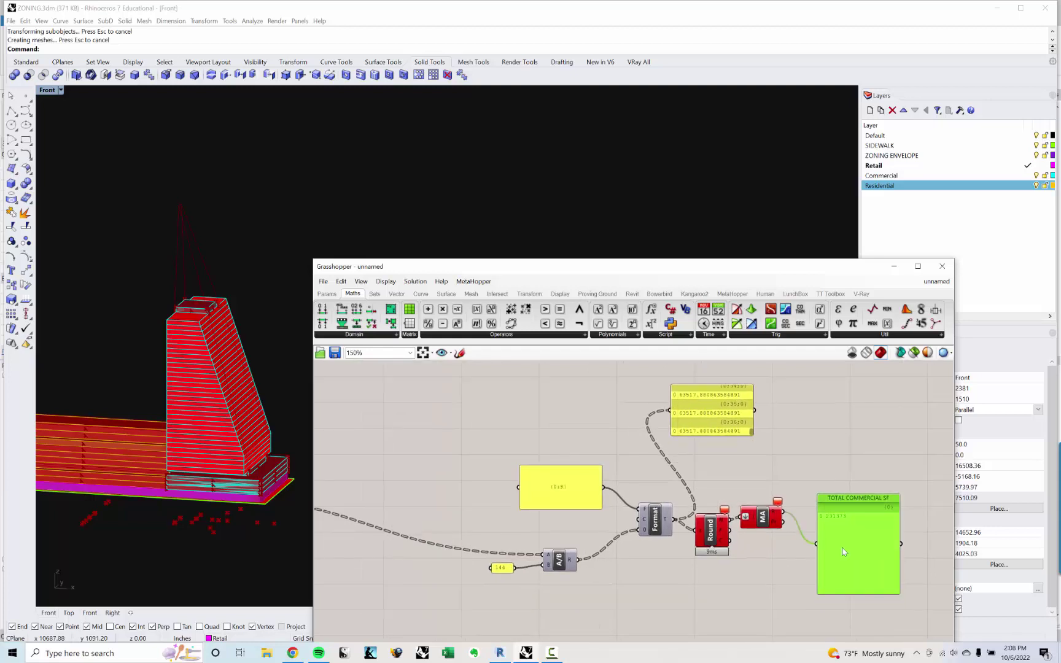
right_drag(641, 510, 741, 487)
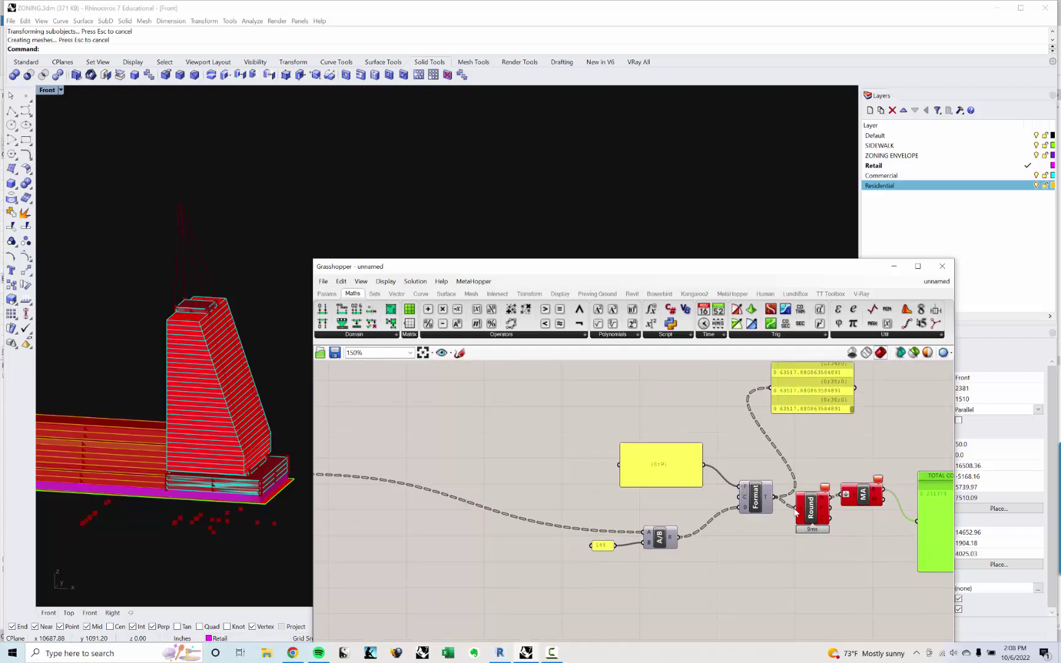
scroll(796, 510, up, 2)
click(681, 501)
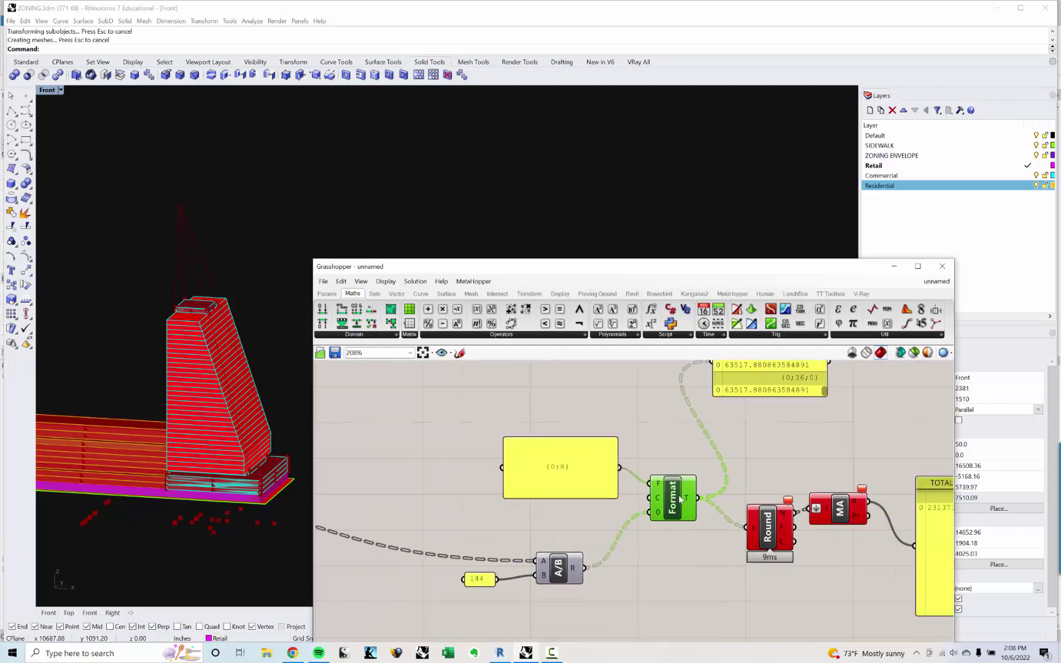
right_click(688, 501)
key(Escape)
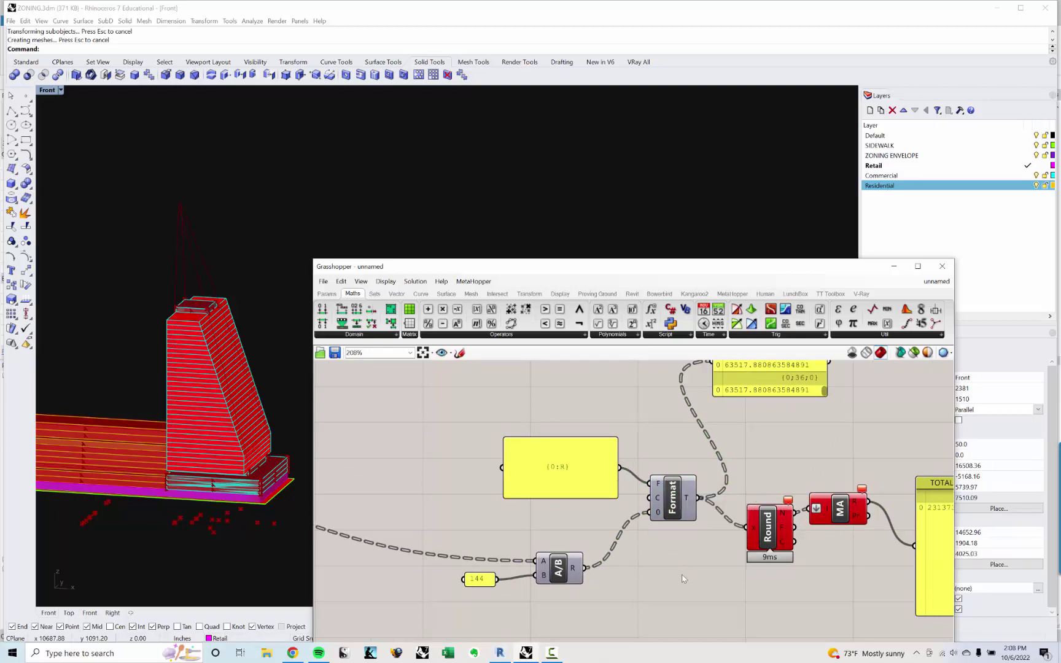
double_click(683, 575)
text(CLE)
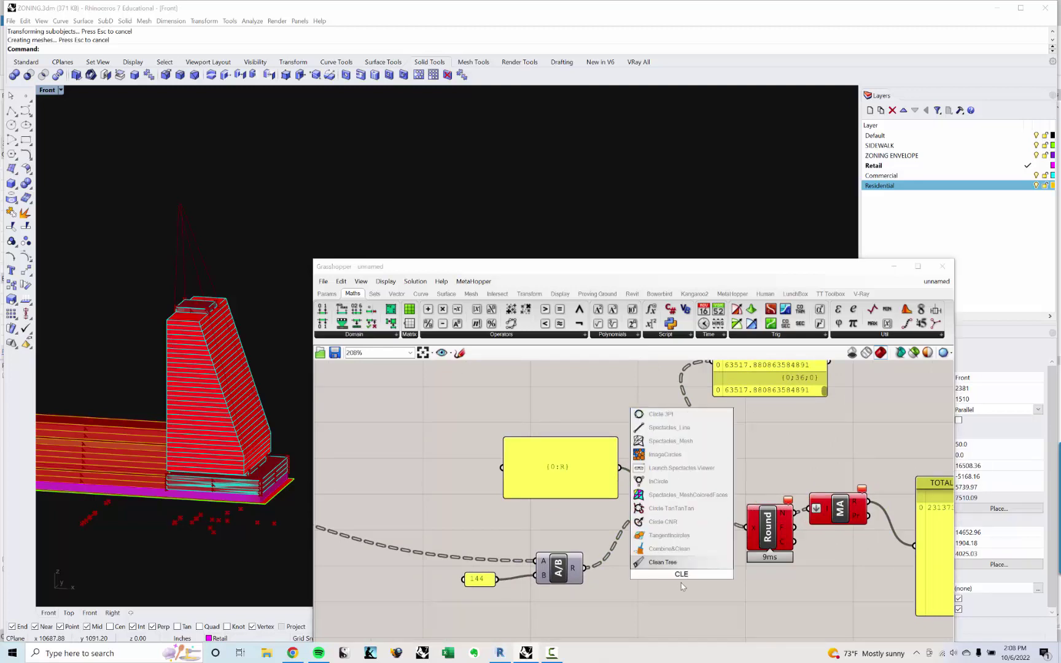
key(Return)
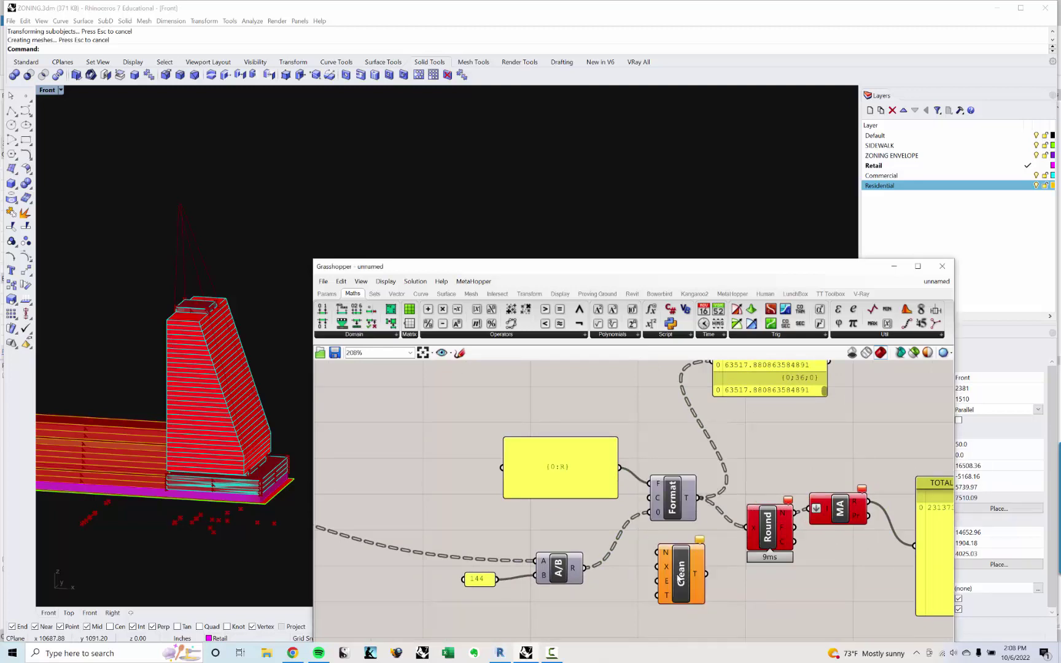
key(Delete)
scroll(648, 522, down, 3)
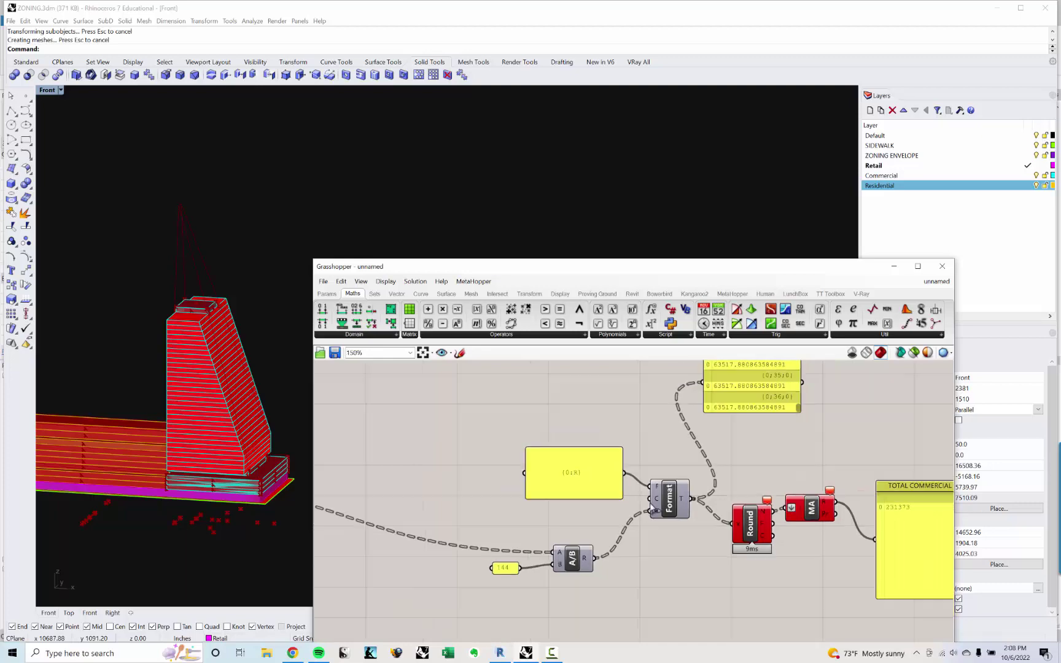
Select a side face of the commercial volume at the foot of the tower in Rhino and shift it with the gumball.
scroll(177, 452, up, 10)
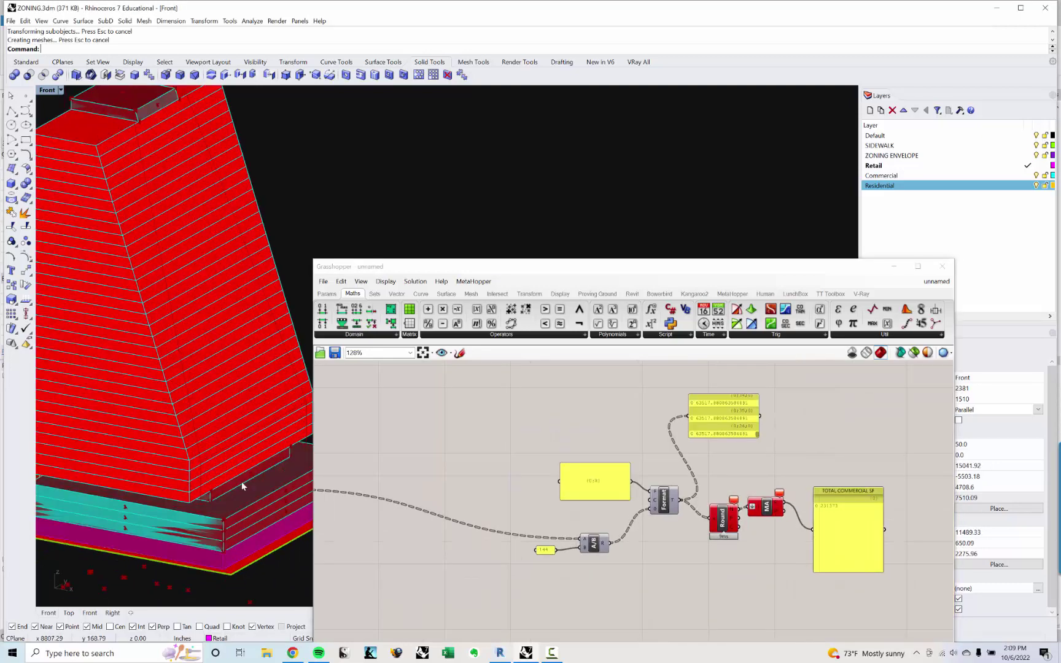
click(225, 491)
key(Escape)
right_drag(224, 490, 182, 445)
click(182, 444)
scroll(933, 513, up, 3)
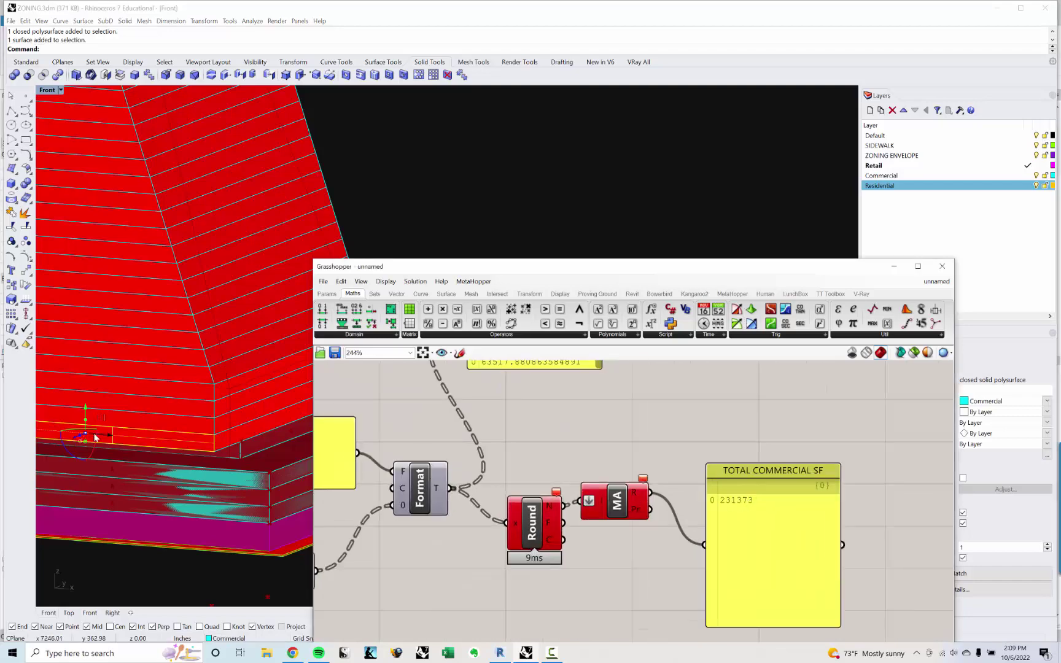
right_drag(95, 438, 153, 429)
scroll(146, 405, down, 5)
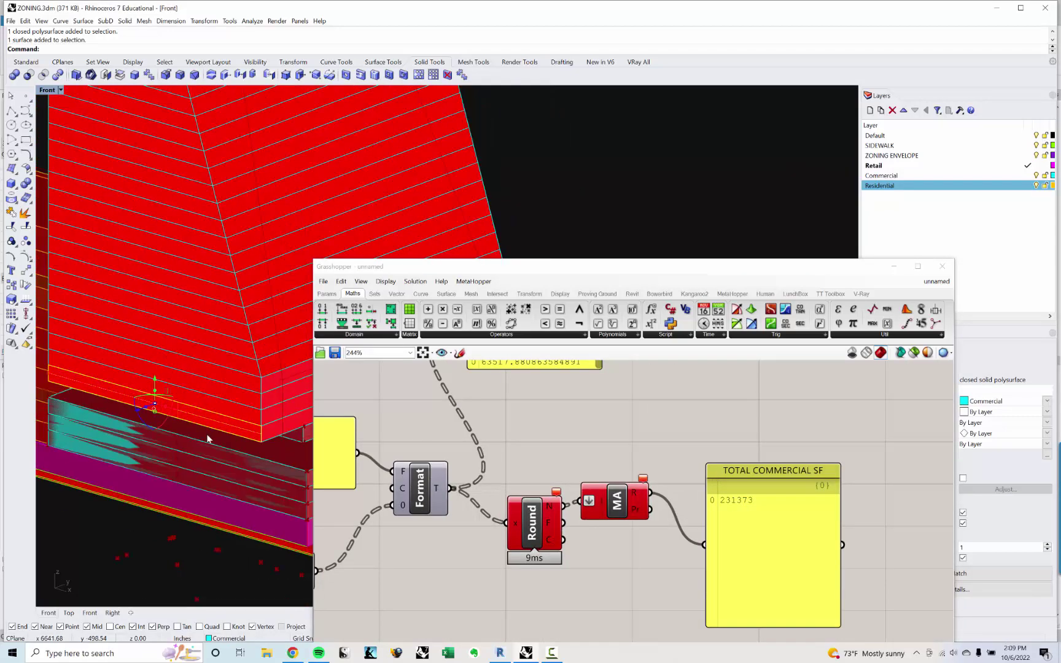
shift+right_drag(231, 419, 205, 470)
drag(136, 448, 278, 479)
scroll(270, 473, down, 4)
right_drag(265, 478, 123, 486)
key(Escape)
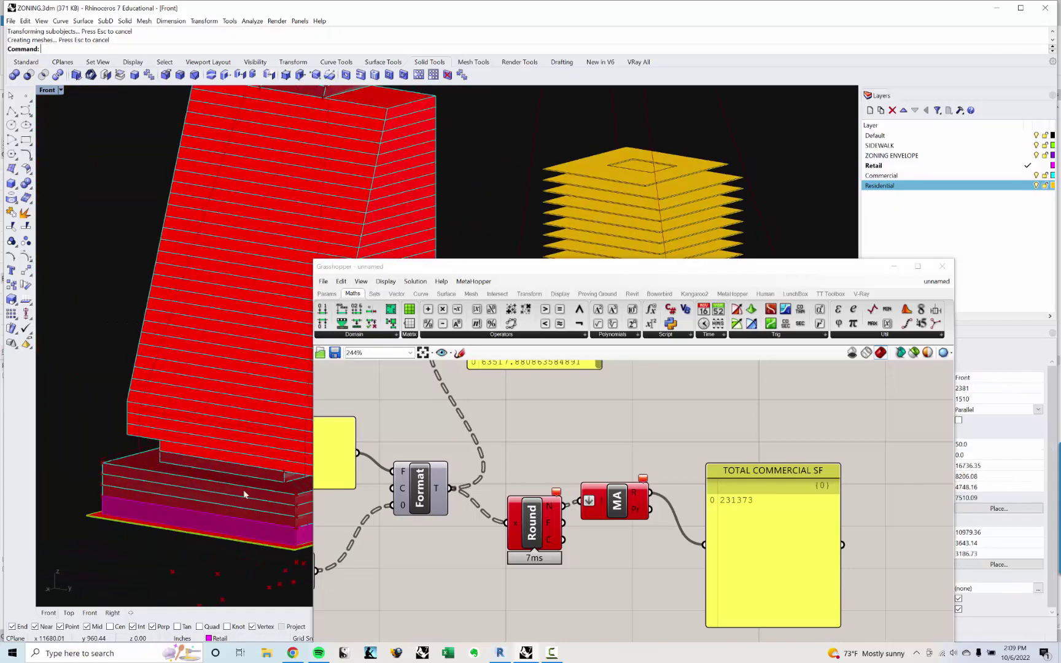
Move the side faces of the lowest tower floors with the gumball in line with the setback floors below.
scroll(99, 481, up, 4)
scroll(153, 462, up, 4)
ctrl+shift+click(153, 462)
shift+right_drag(218, 441, 260, 455)
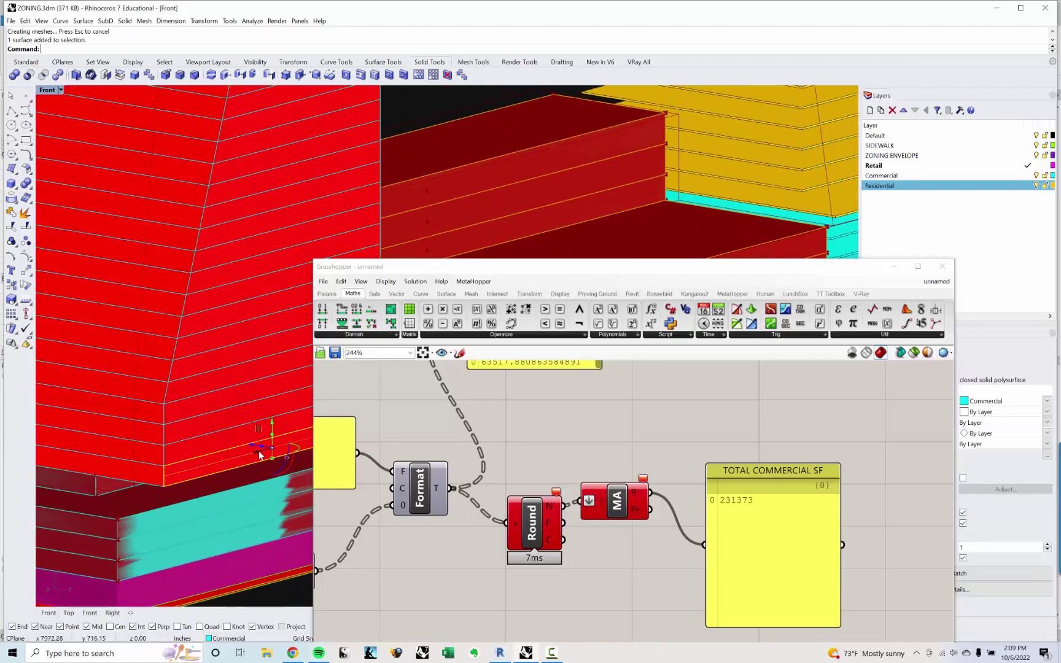
drag(249, 443, 94, 492)
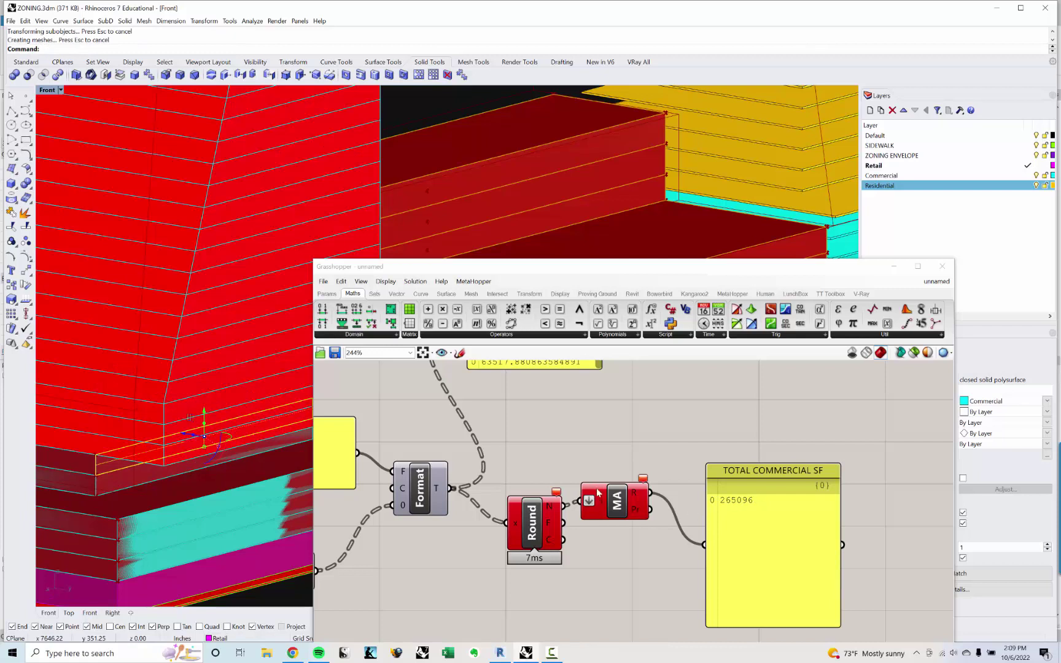
key(Escape)
ctrl+shift+click(263, 428)
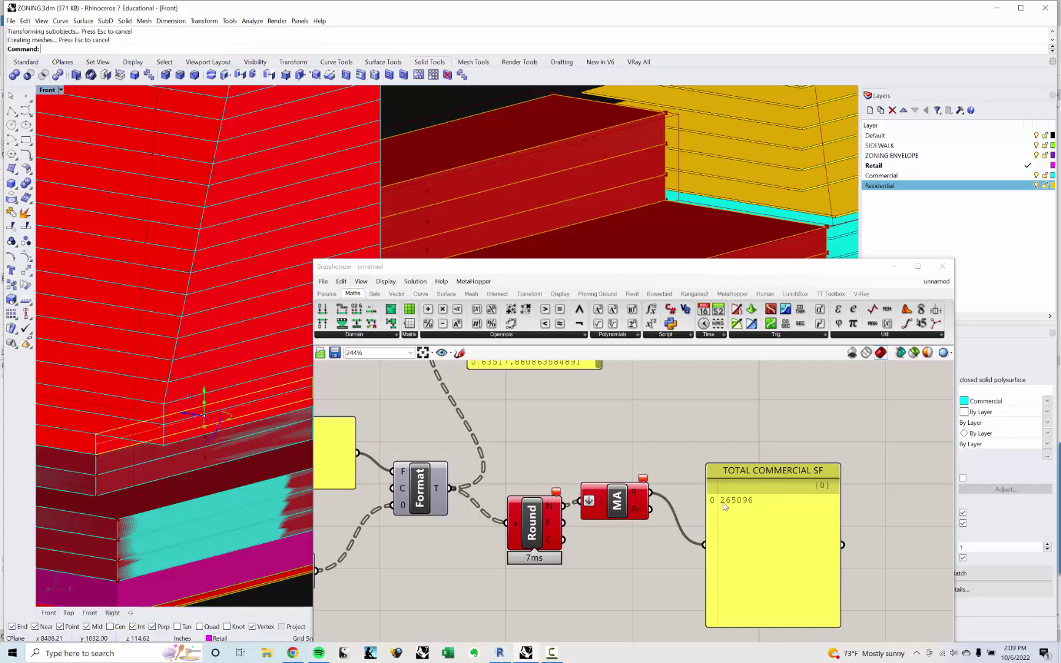
Move the adjacent side face of a low tower floor with the gumball, snapping it to the edge of the setback below.
scroll(391, 434, down, 2)
right_drag(216, 440, 121, 465)
scroll(142, 475, down, 3)
scroll(102, 459, up, 5)
scroll(116, 460, up, 4)
key(Escape)
ctrl+shift+click(114, 469)
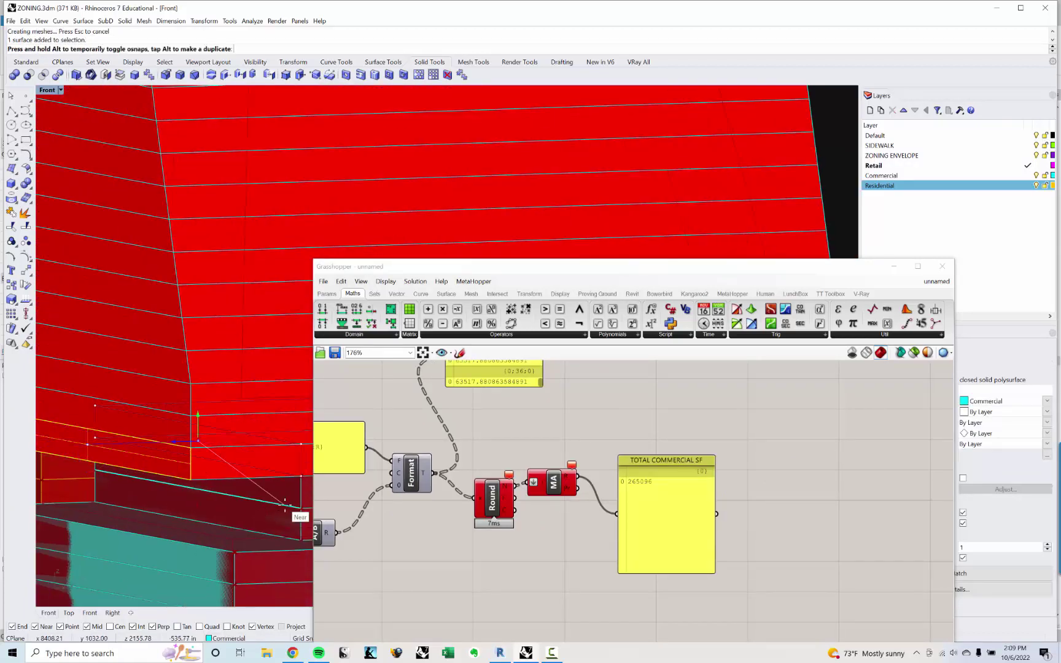
drag(285, 504, 285, 505)
key(Escape)
scroll(273, 426, down, 5)
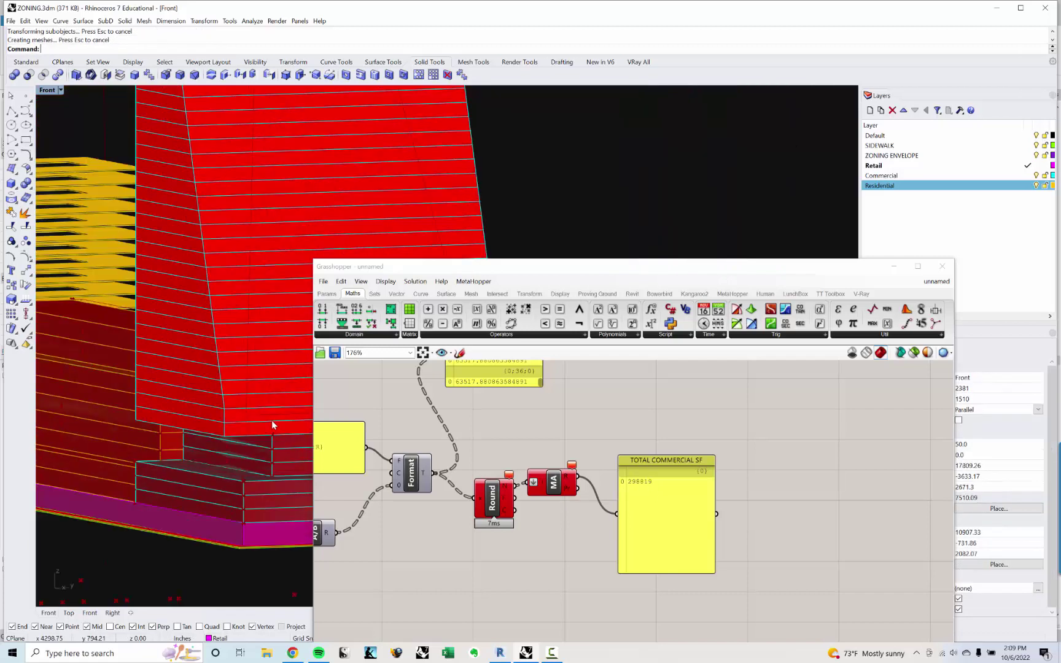
Select the commercial tower floors above the base and scale them in one direction by about 0.66 toward the roof block's edge with Scale1D.
scroll(194, 456, down, 4)
right_drag(272, 426, 208, 480)
shift+right_drag(209, 480, 185, 484)
scroll(186, 501, up, 4)
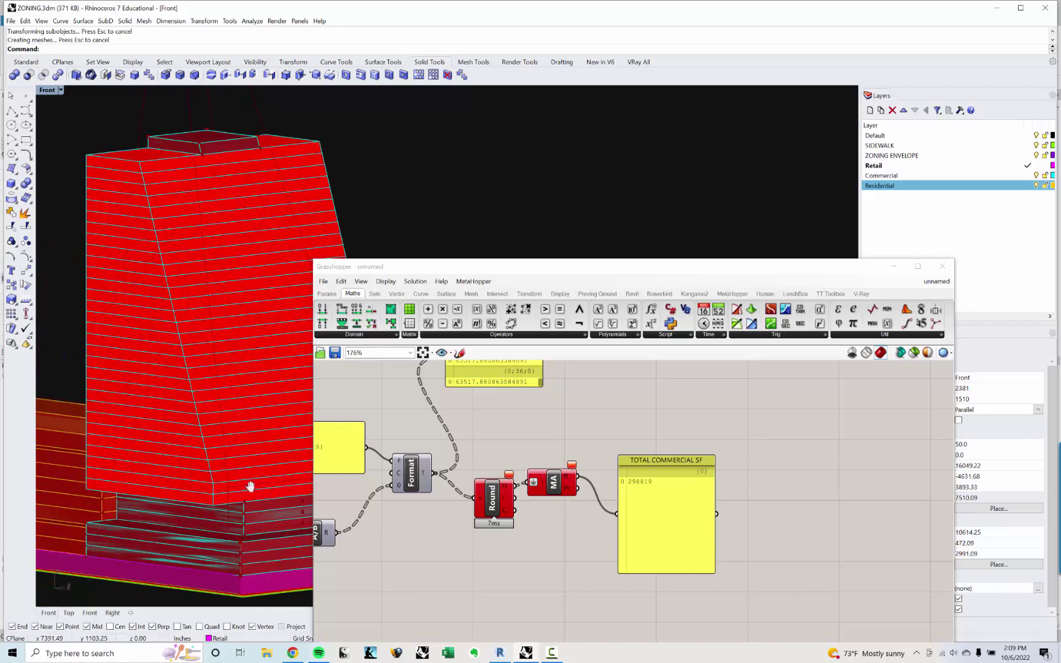
shift+right_drag(250, 486, 287, 466)
click(183, 536)
drag(295, 470, 166, 138)
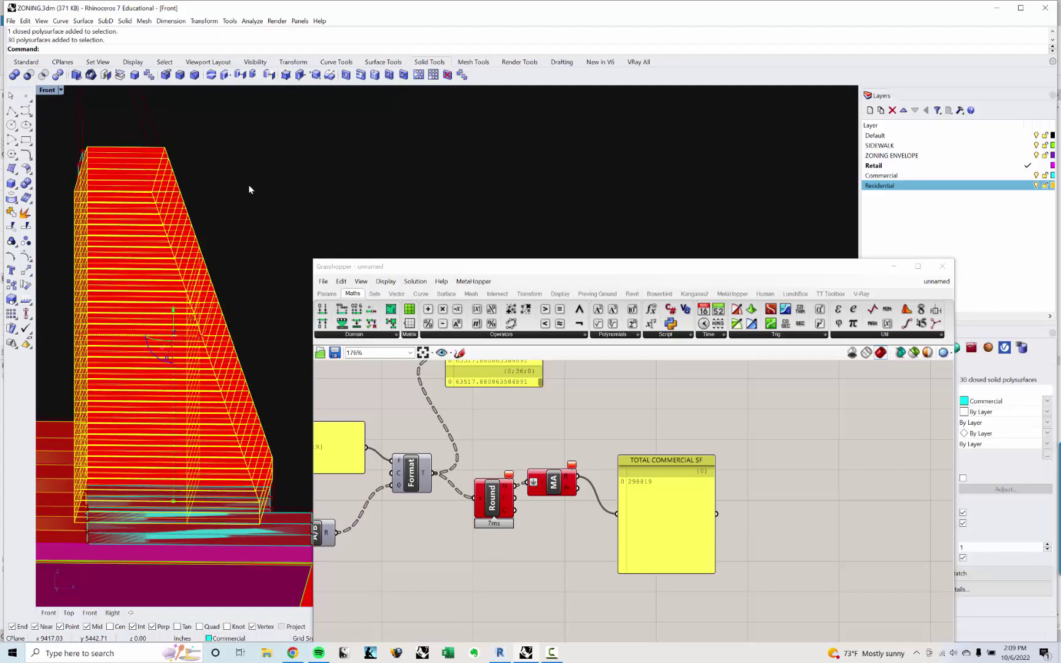
right_drag(249, 188, 129, 301)
text(Scale1D)
key(Return)
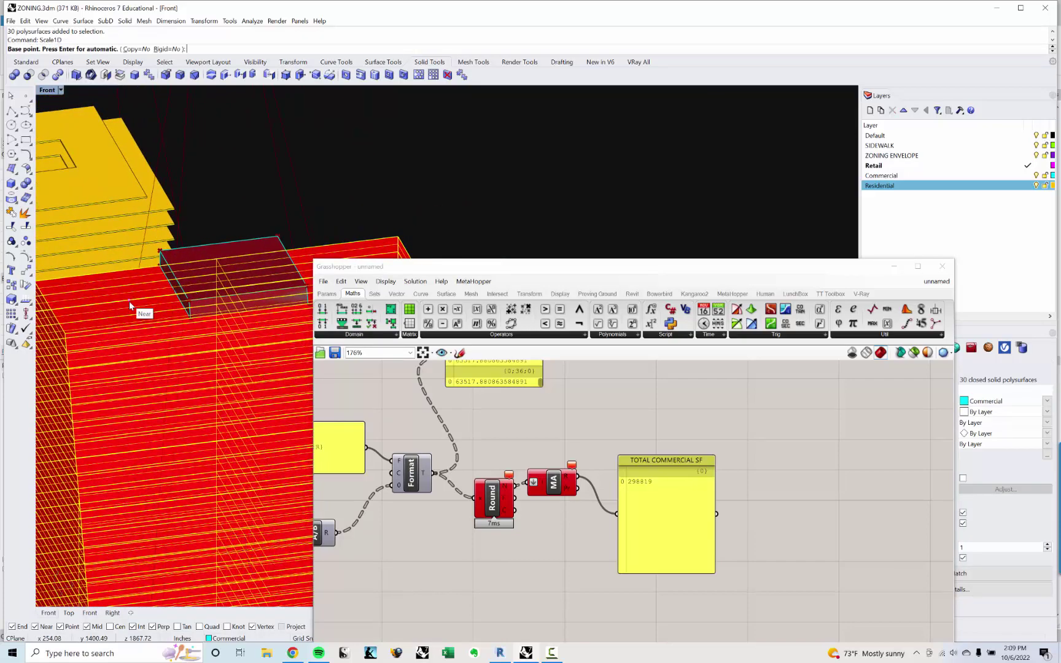
shift+right_click(25, 213)
key(Escape)
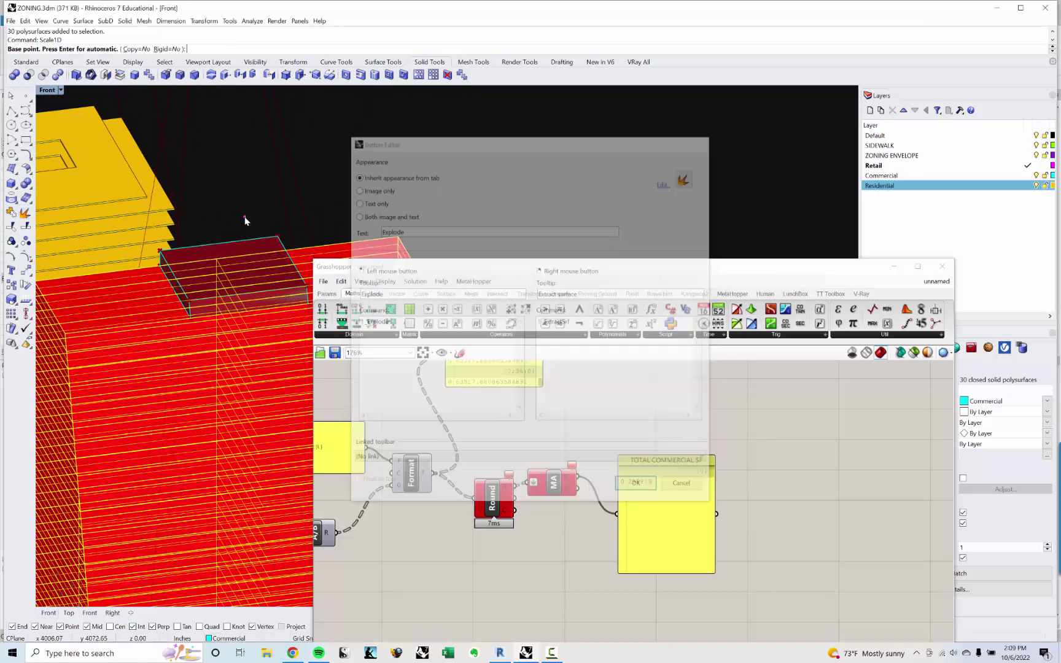
right_drag(263, 226, 205, 161)
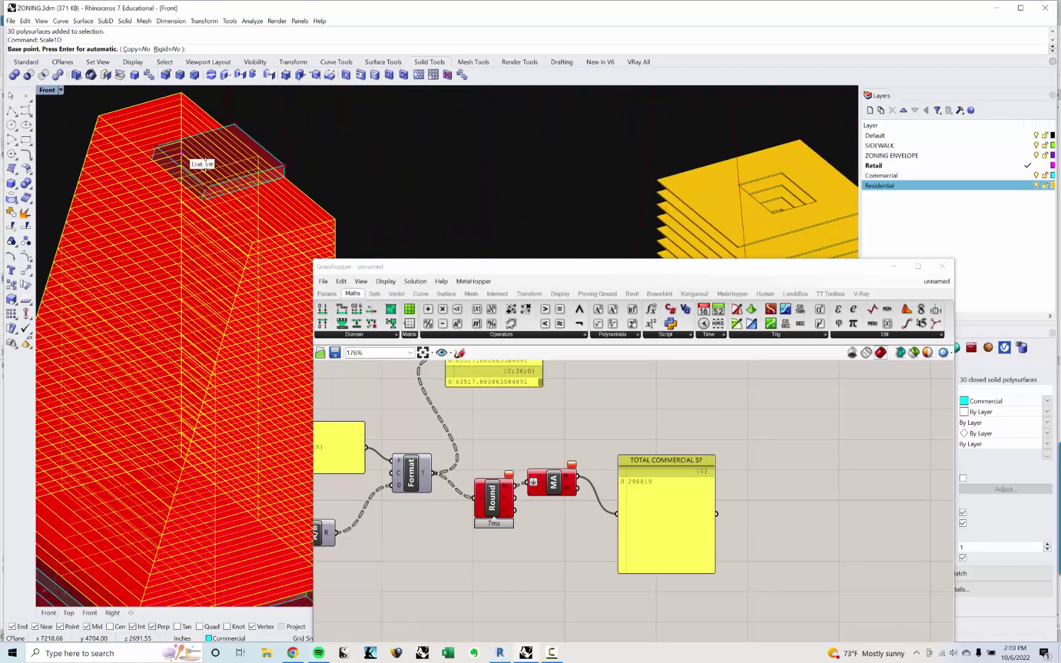
click(252, 243)
right_drag(252, 242, 103, 113)
click(92, 111)
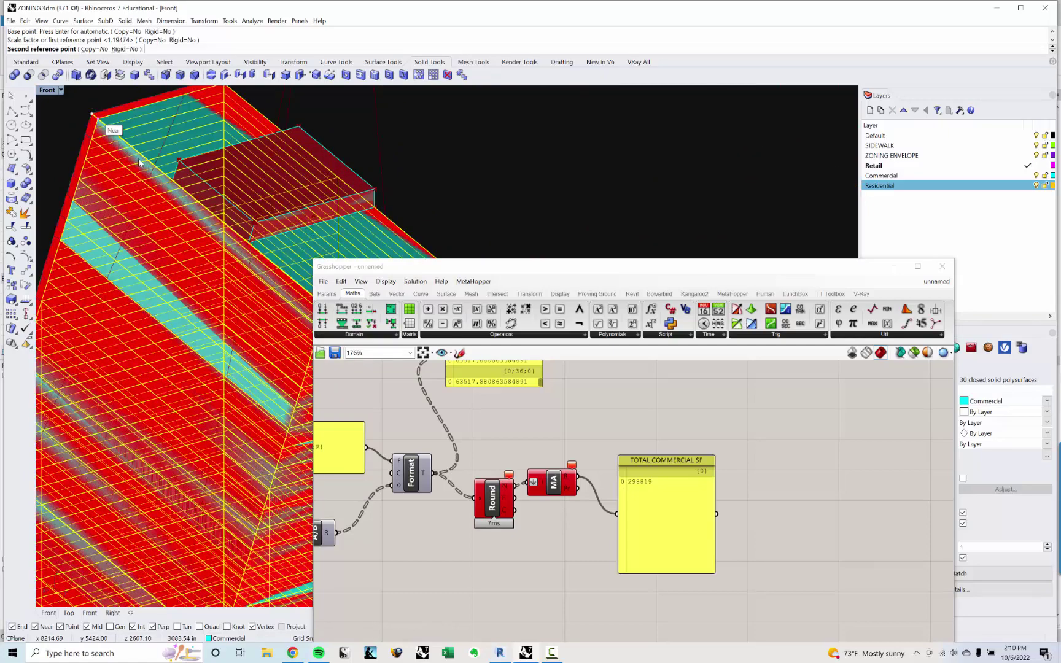
click(177, 184)
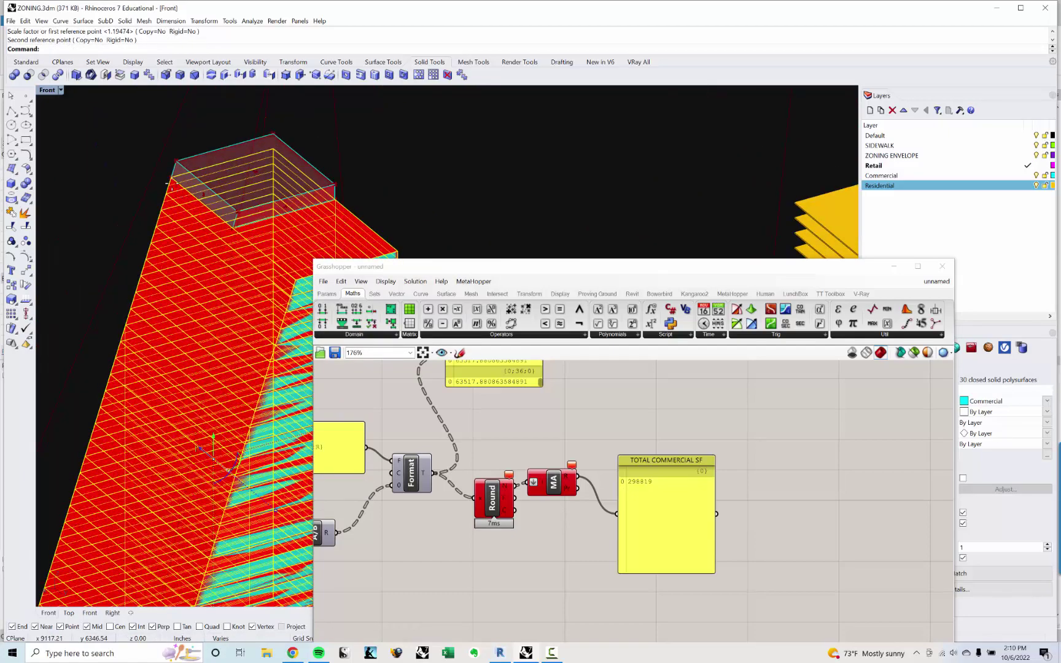
Repeat Scale1D on the selected tower floors in the other direction, narrowing them to the corner of the roof block.
key(Return)
click(173, 170)
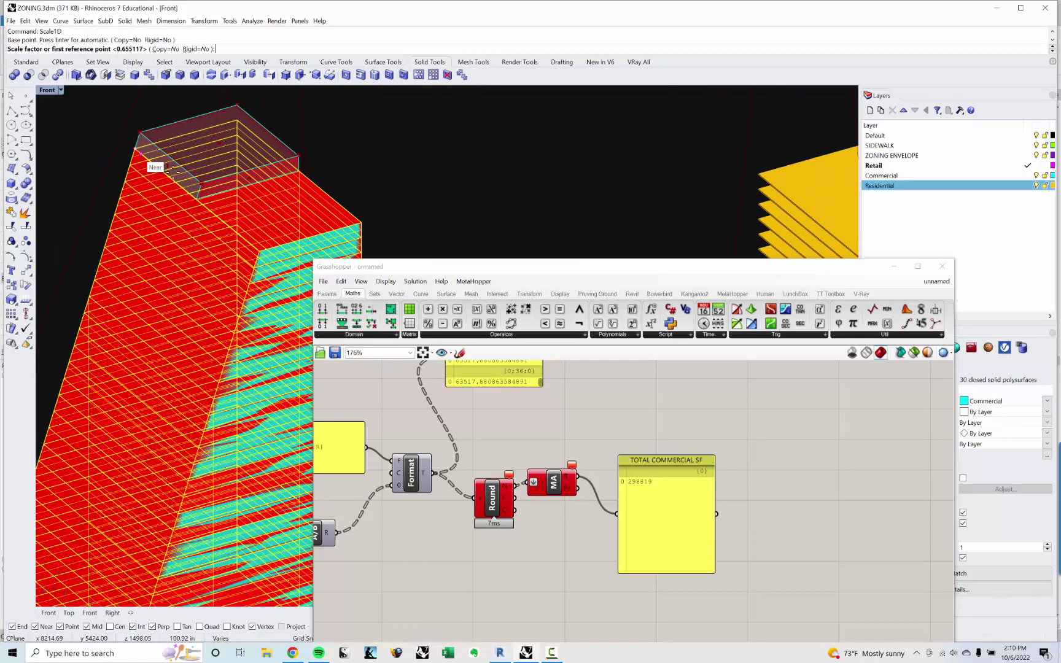
click(258, 248)
click(195, 197)
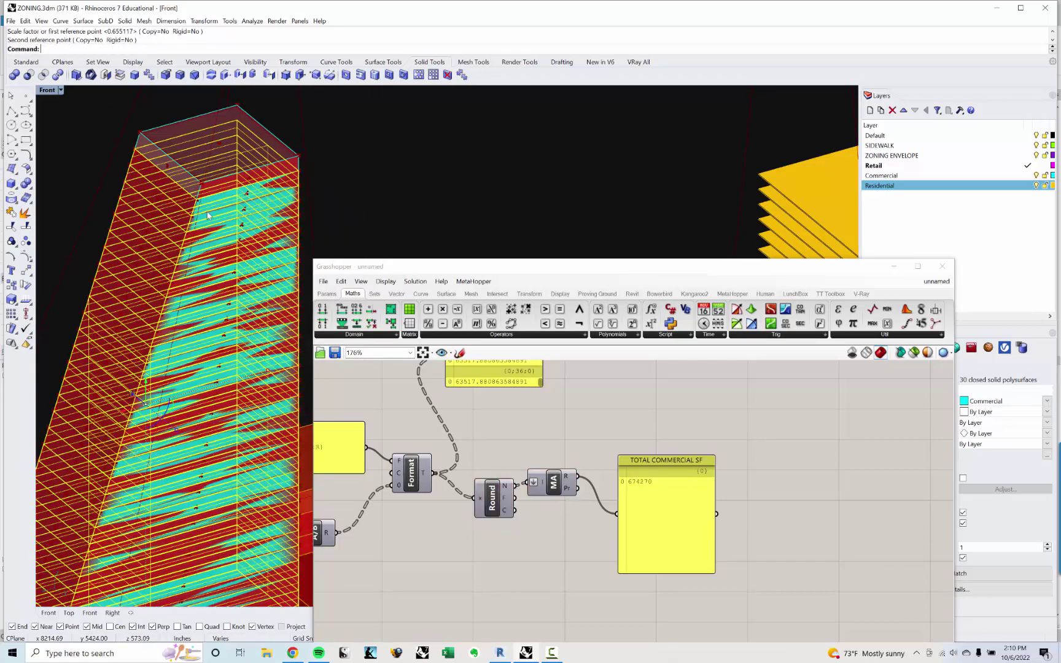
scroll(205, 361, down, 6)
right_drag(206, 361, 219, 343)
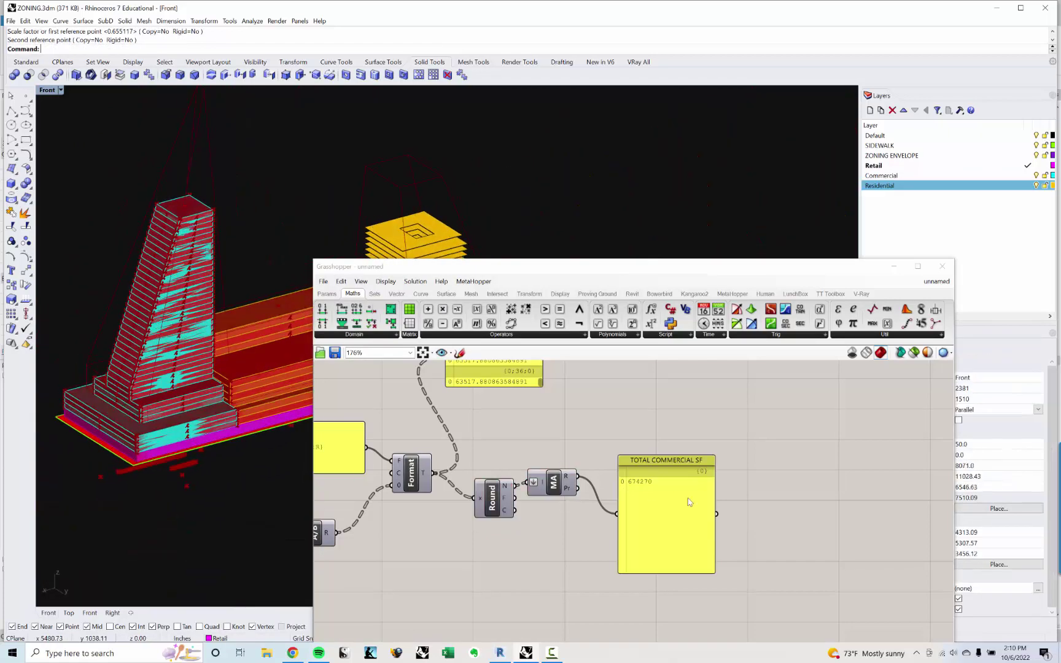
right_drag(158, 410, 171, 412)
Review the commercial total, highlight the copied commercial chain, and examine which building volumes it covers in Rhino.
right_drag(520, 503, 605, 478)
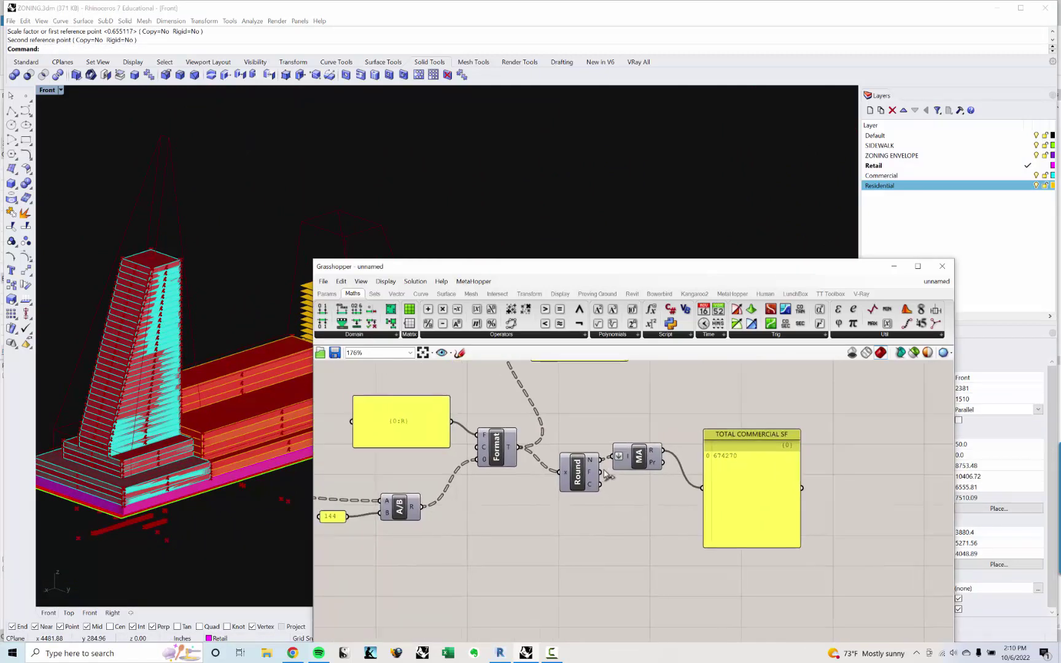
scroll(605, 475, down, 8)
right_drag(548, 430, 725, 486)
scroll(726, 486, down, 1)
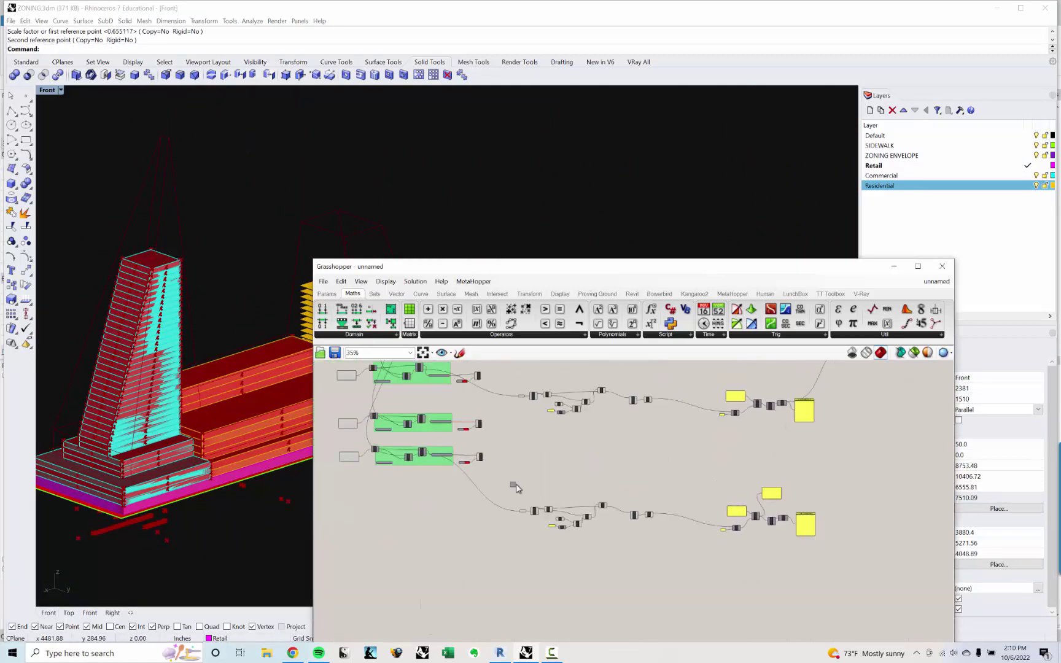
drag(505, 471, 822, 559)
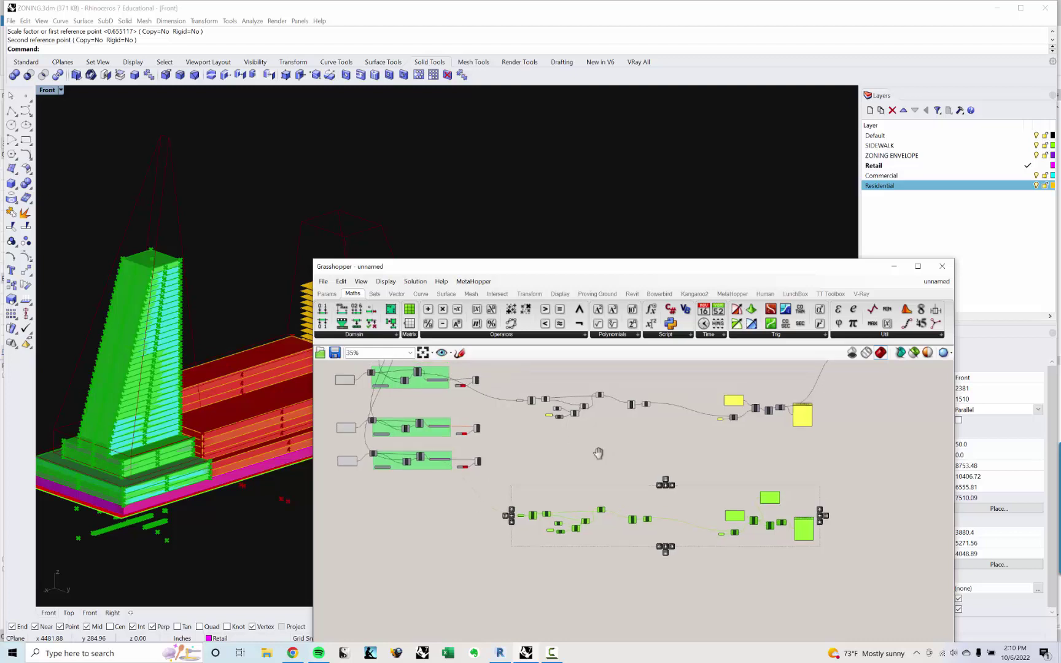
scroll(597, 450, down, 4)
scroll(682, 510, down, 2)
scroll(679, 530, up, 4)
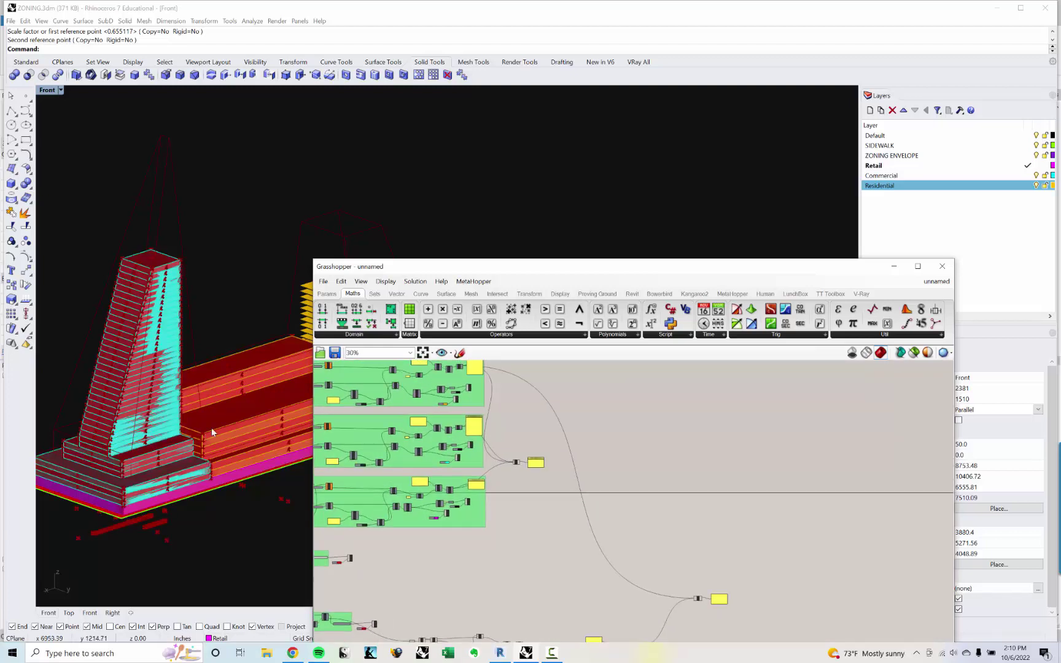
right_drag(211, 428, 277, 427)
shift+right_drag(276, 427, 163, 353)
scroll(209, 387, up, 4)
scroll(209, 384, down, 5)
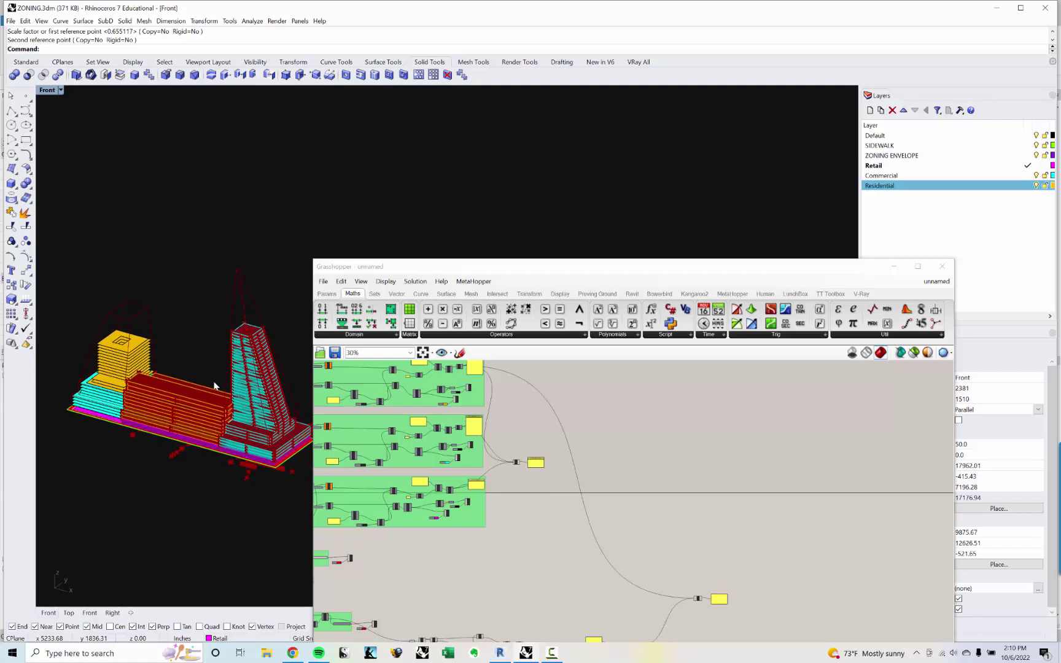
Trace the commercial non-compliant chain in Grasshopper back through its Geo parameter and Dispatch to the Commercial Pipeline.
right_drag(476, 552, 514, 481)
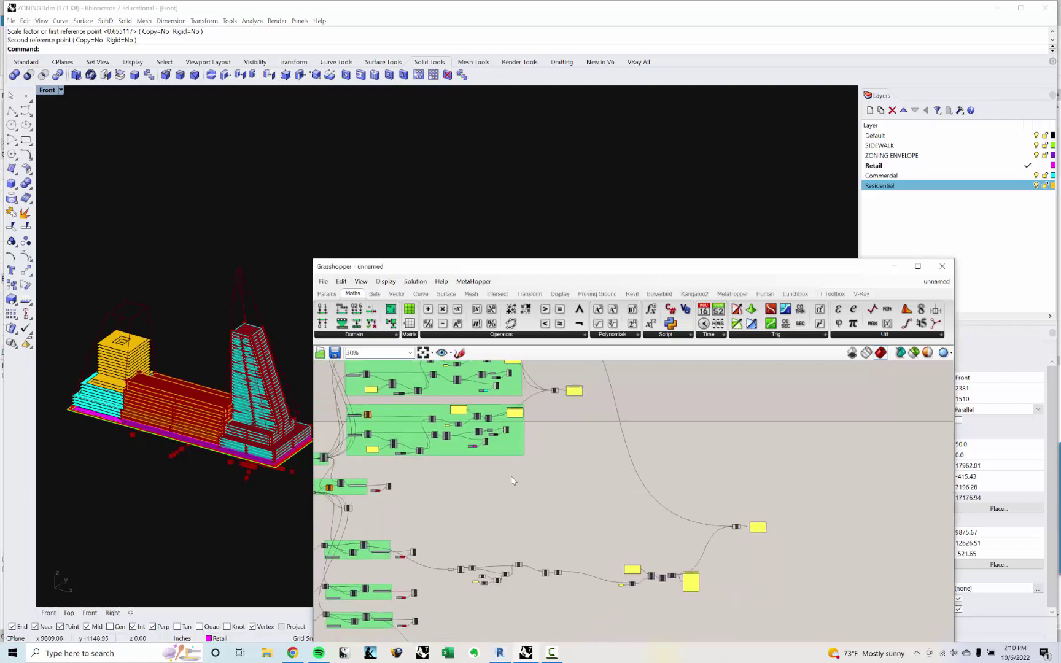
right_drag(537, 534, 563, 434)
scroll(426, 530, up, 2)
right_drag(425, 530, 531, 502)
scroll(435, 510, up, 7)
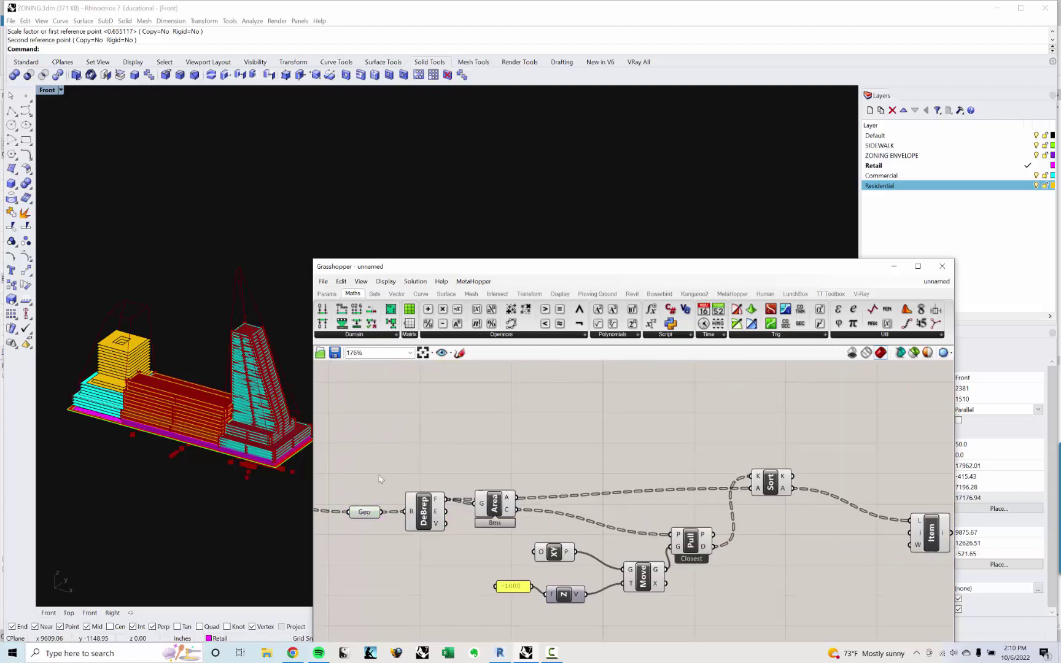
scroll(425, 433, down, 4)
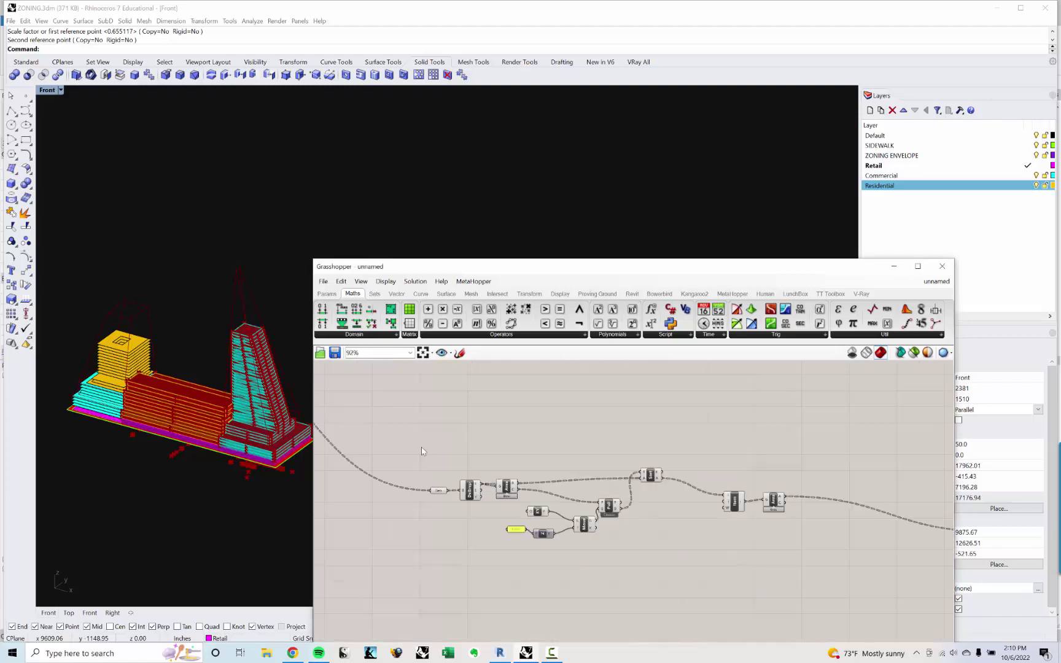
scroll(575, 473, down, 2)
right_drag(422, 452, 617, 575)
scroll(560, 520, up, 4)
scroll(543, 505, down, 4)
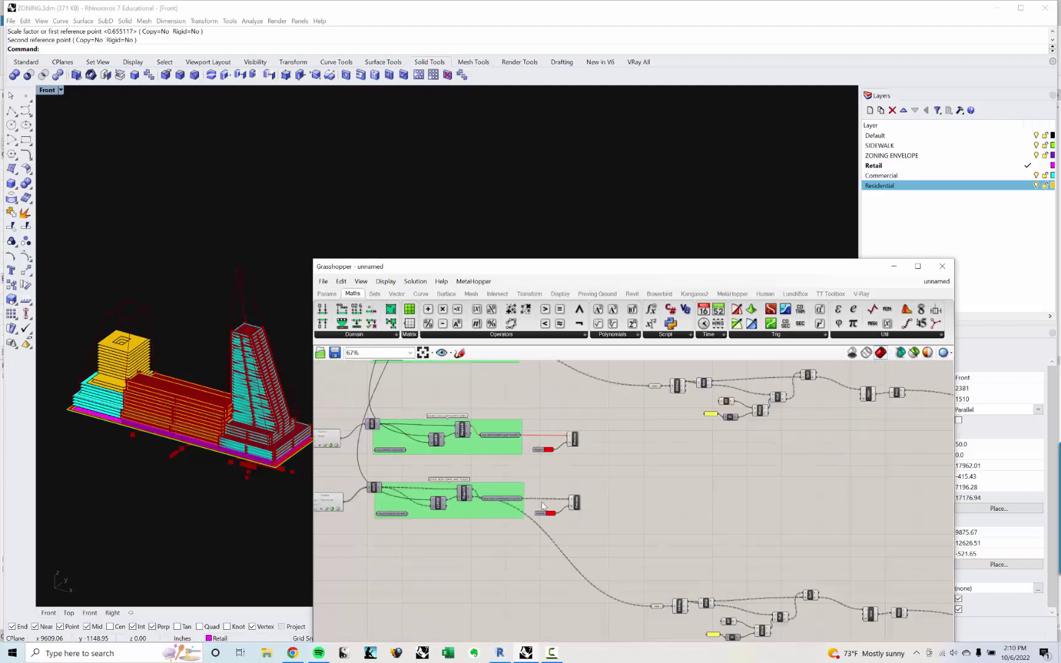
scroll(546, 485, down, 4)
scroll(627, 557, up, 3)
right_drag(465, 465, 546, 480)
scroll(433, 480, up, 5)
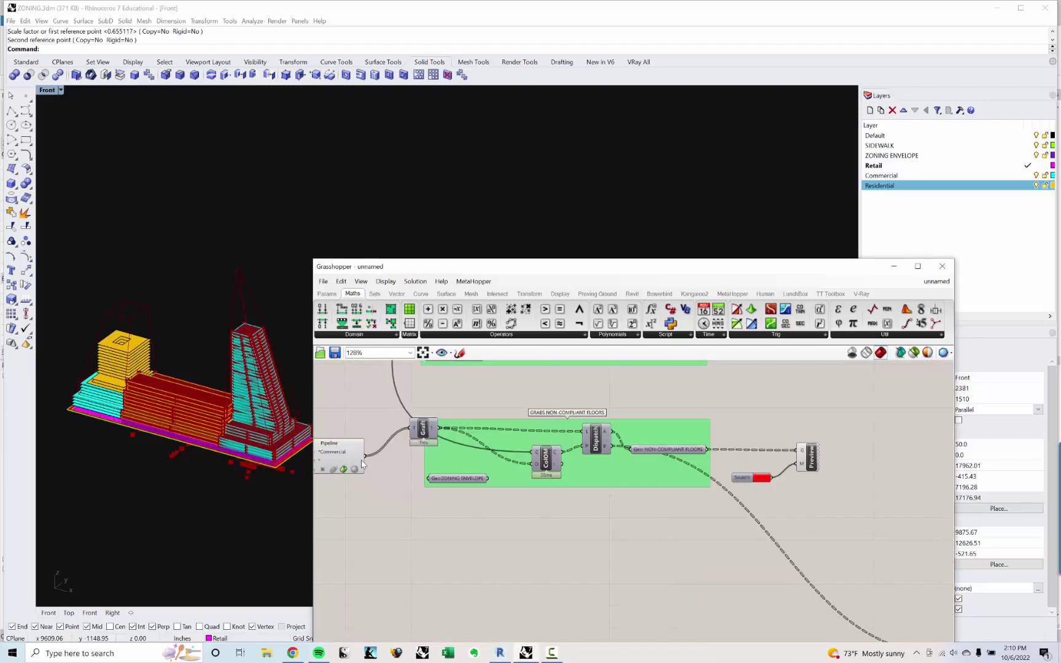
scroll(362, 465, down, 7)
right_drag(600, 409, 573, 536)
right_drag(503, 458, 541, 534)
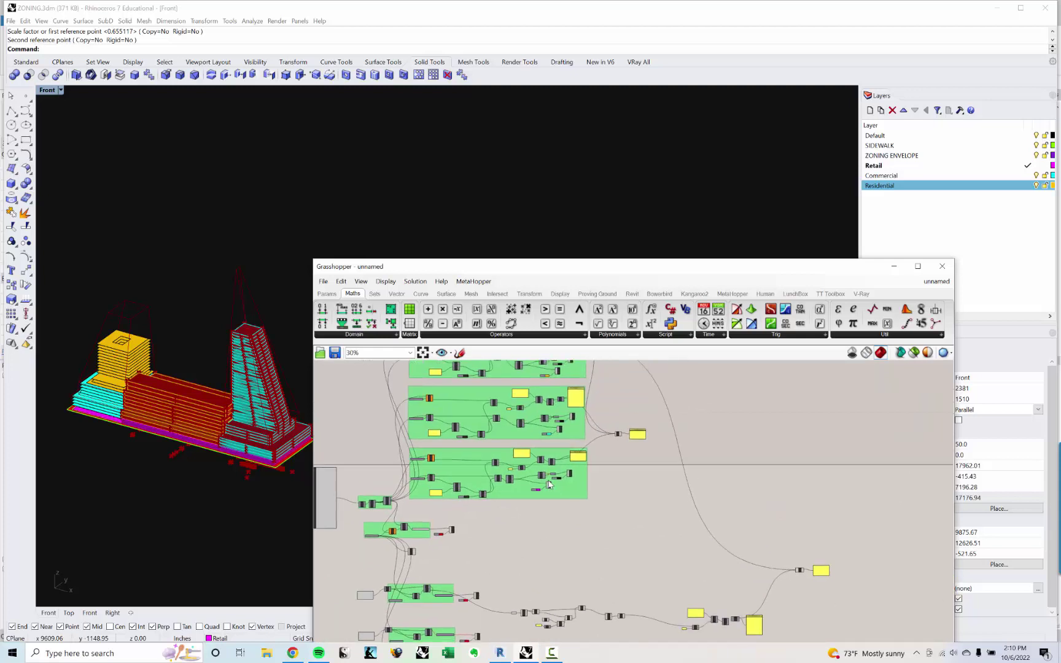
right_drag(549, 485, 535, 534)
Duplicate the commercial program group's Preview component with its cyan swatch and place the copy below the commercial non-compliant chain.
scroll(522, 479, up, 7)
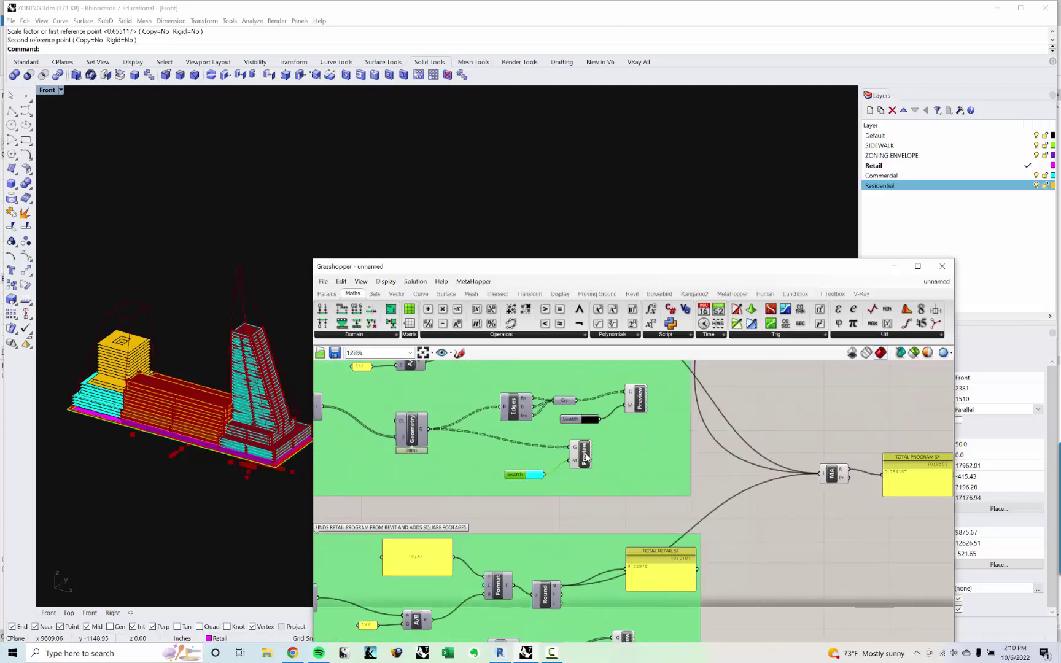
shift+click(587, 458)
key(ctrl+c)
key(ctrl+v)
scroll(586, 456, down, 8)
right_drag(590, 488, 595, 430)
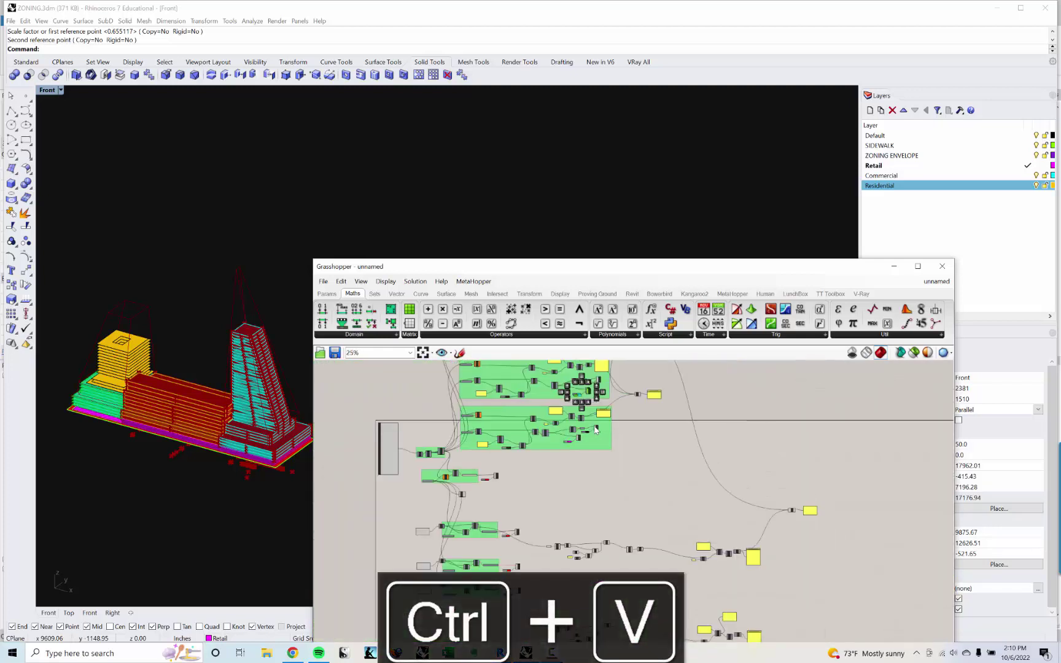
scroll(589, 413, up, 2)
drag(599, 433, 587, 592)
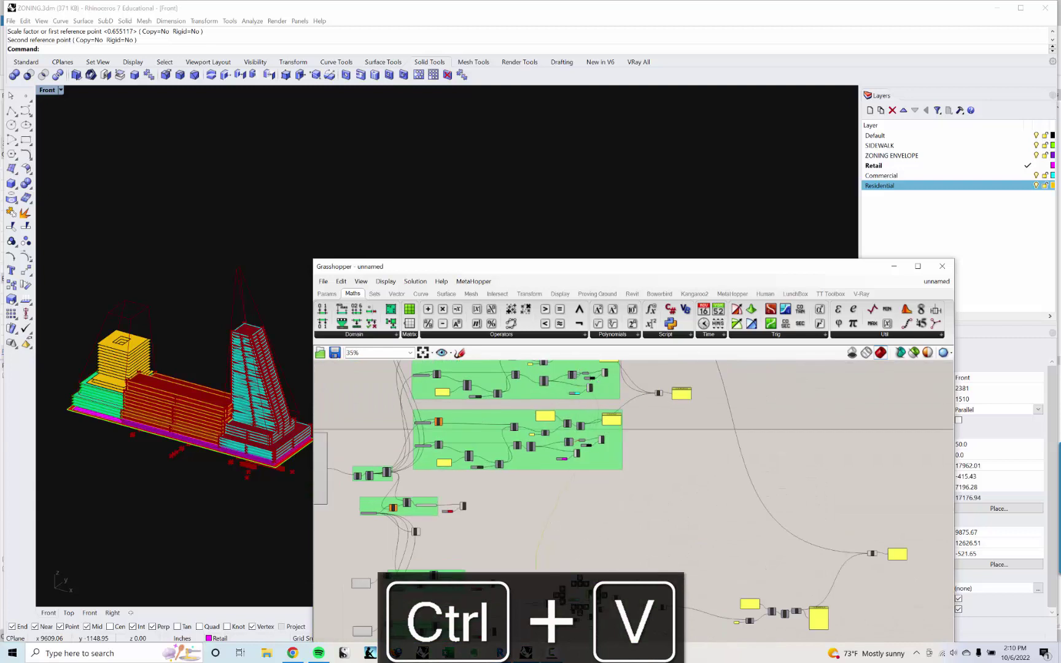
right_drag(588, 592, 591, 401)
drag(591, 406, 616, 591)
Feed the copied Preview component's geometry input from the start of the commercial non-compliant chain.
scroll(572, 566, up, 5)
right_drag(504, 468, 487, 442)
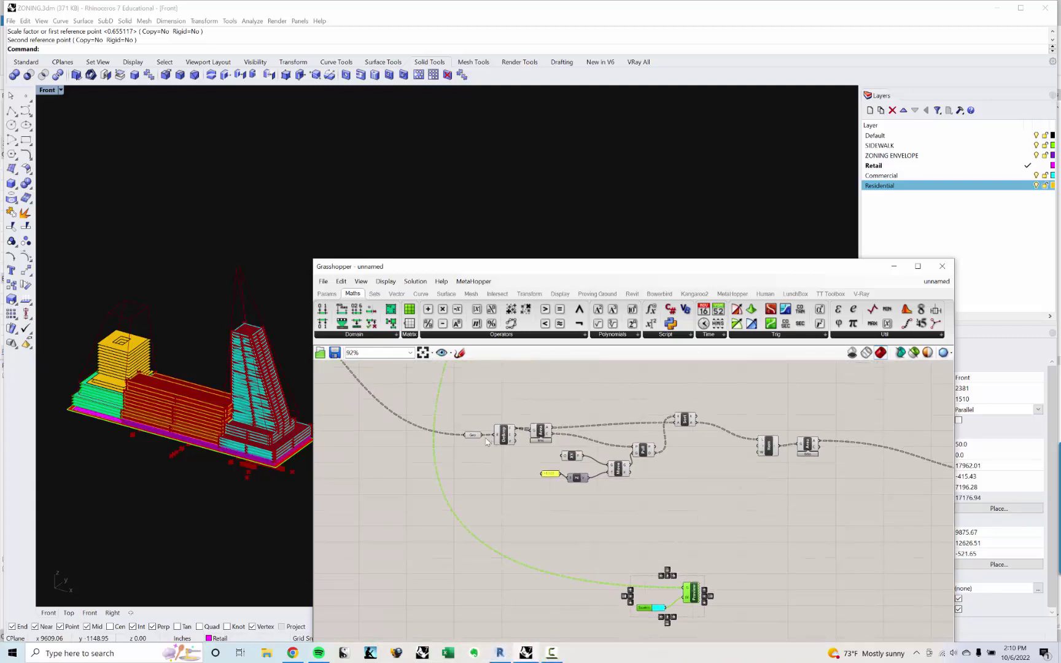
drag(658, 593, 686, 591)
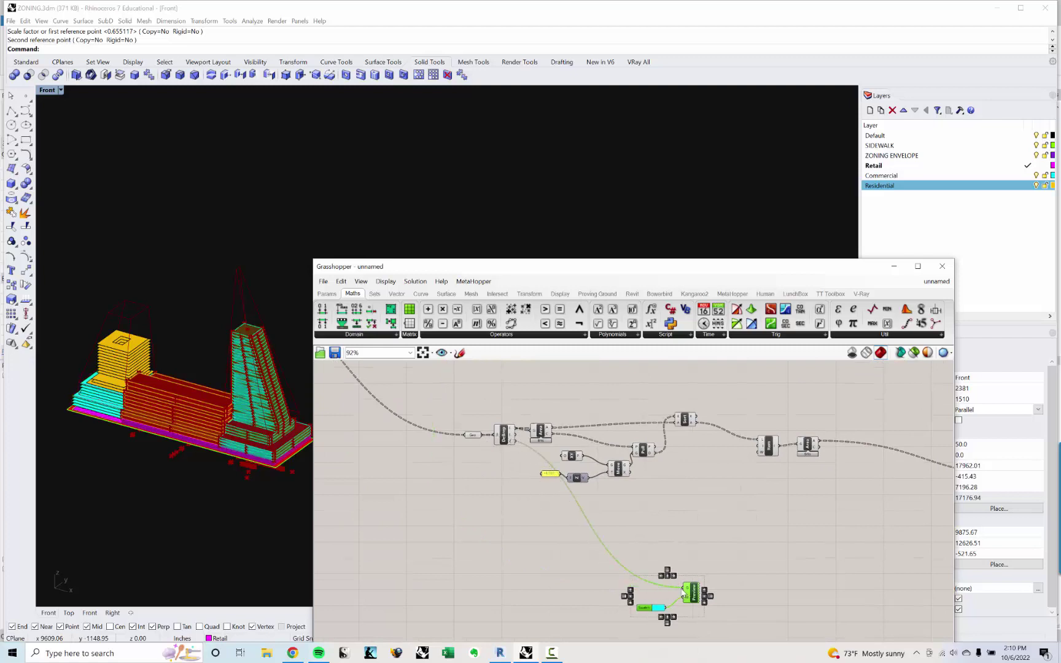
click(727, 528)
Turn off the preview of the commercial non-compliant chain's components from Geo through the second Area.
scroll(654, 550, down, 5)
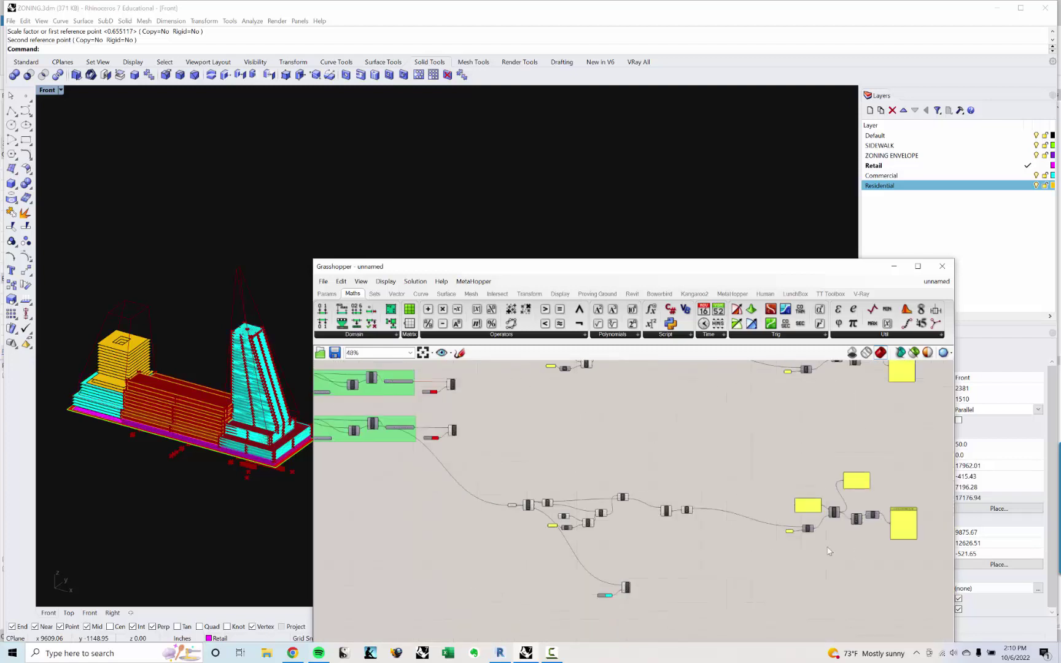
drag(582, 495, 490, 455)
right_click(531, 448)
click(551, 464)
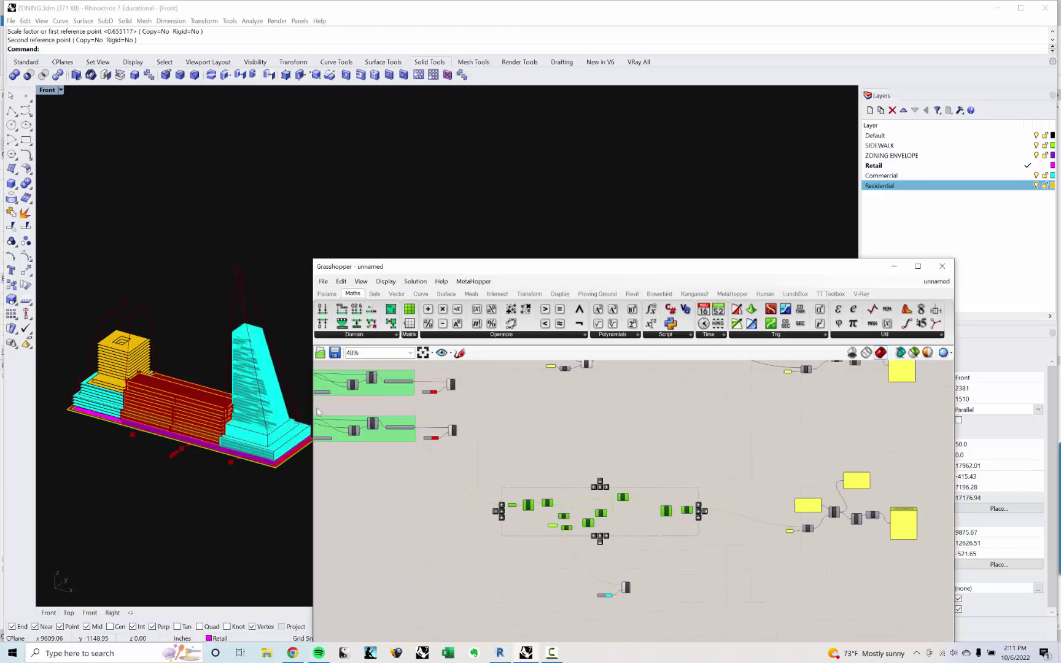
click(330, 364)
Hide the Commercial layer in Rhino.
right_drag(252, 376, 221, 381)
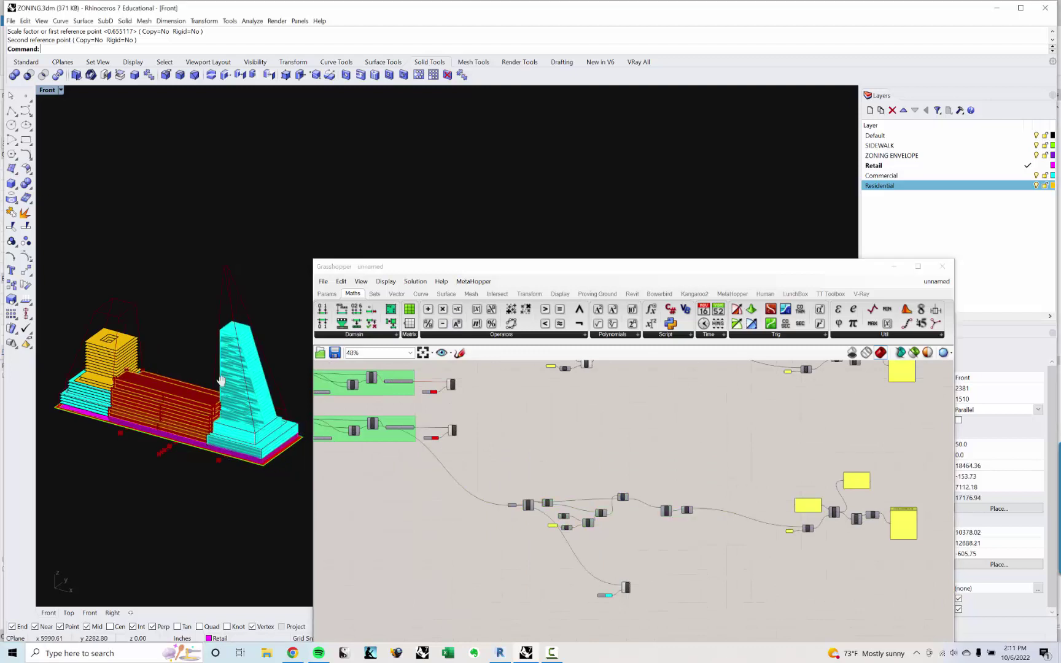
click(1037, 176)
right_drag(707, 442, 725, 410)
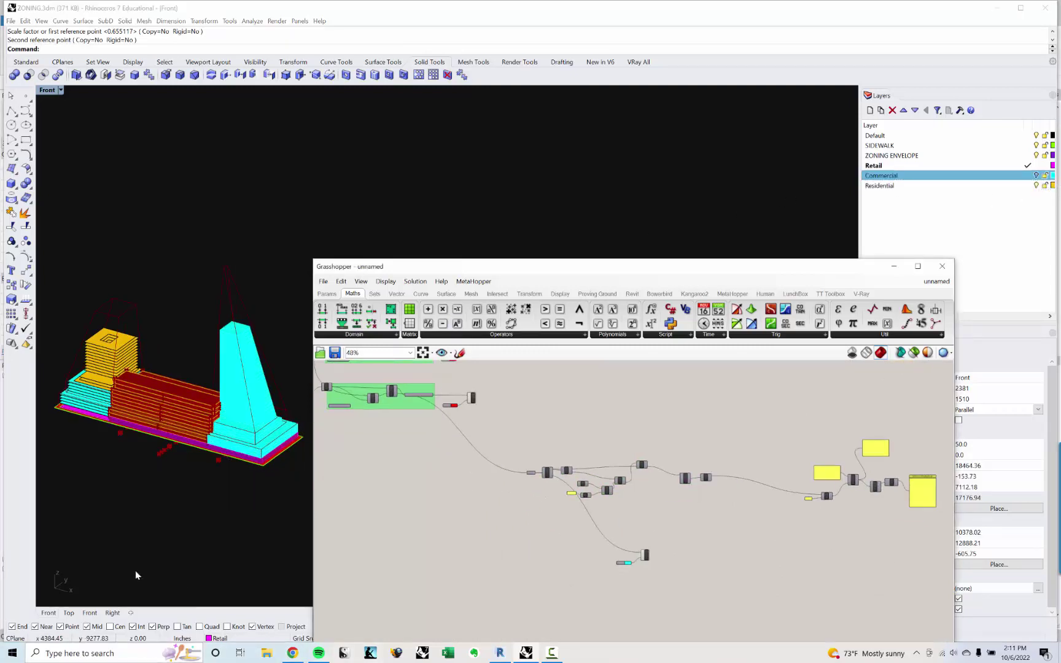
Duplicate the retail program group's Edges, Crv, black Swatch and Preview components and place the copies below the commercial non-compliant chain.
right_drag(199, 507, 228, 484)
scroll(234, 364, up, 7)
shift+right_drag(236, 365, 258, 501)
scroll(112, 469, down, 3)
right_drag(455, 424, 419, 423)
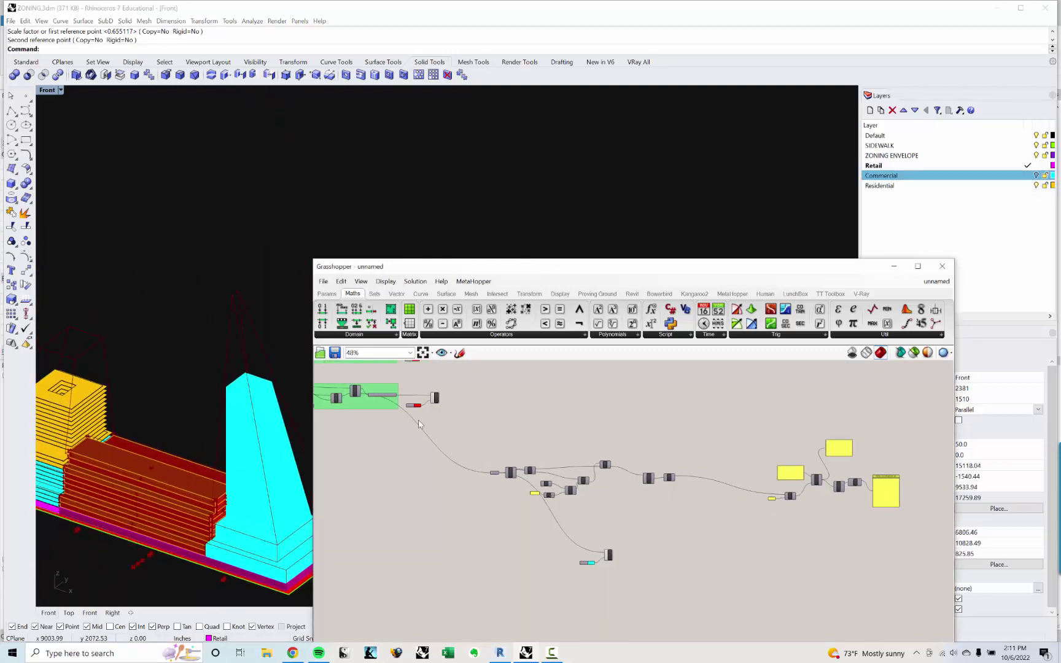
scroll(600, 521, up, 5)
right_drag(600, 521, 583, 559)
scroll(583, 559, down, 5)
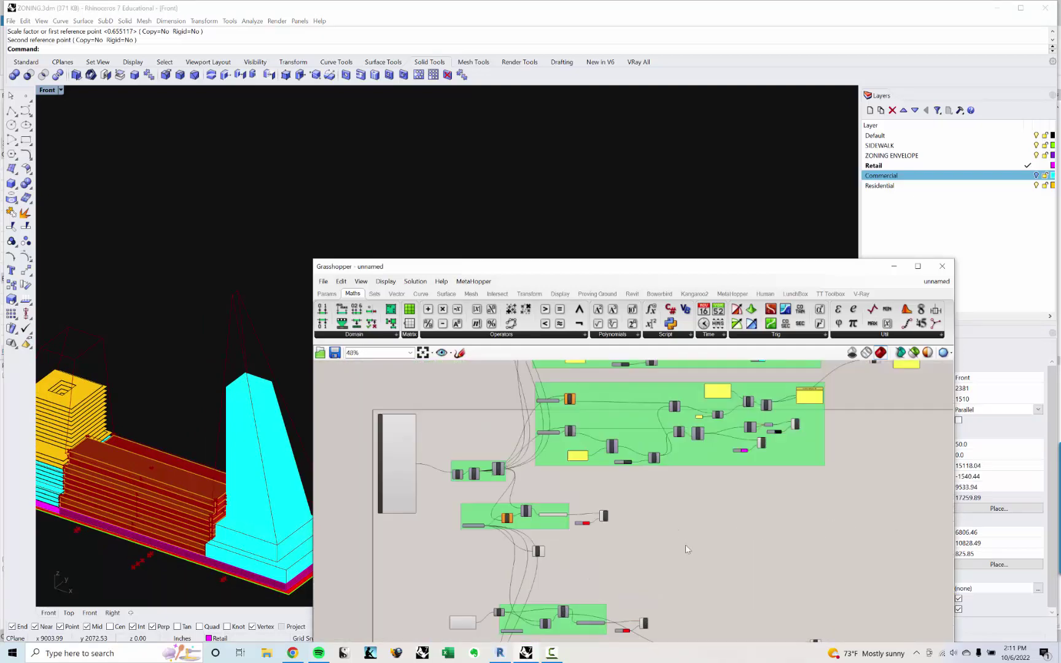
scroll(688, 548, up, 7)
click(648, 477)
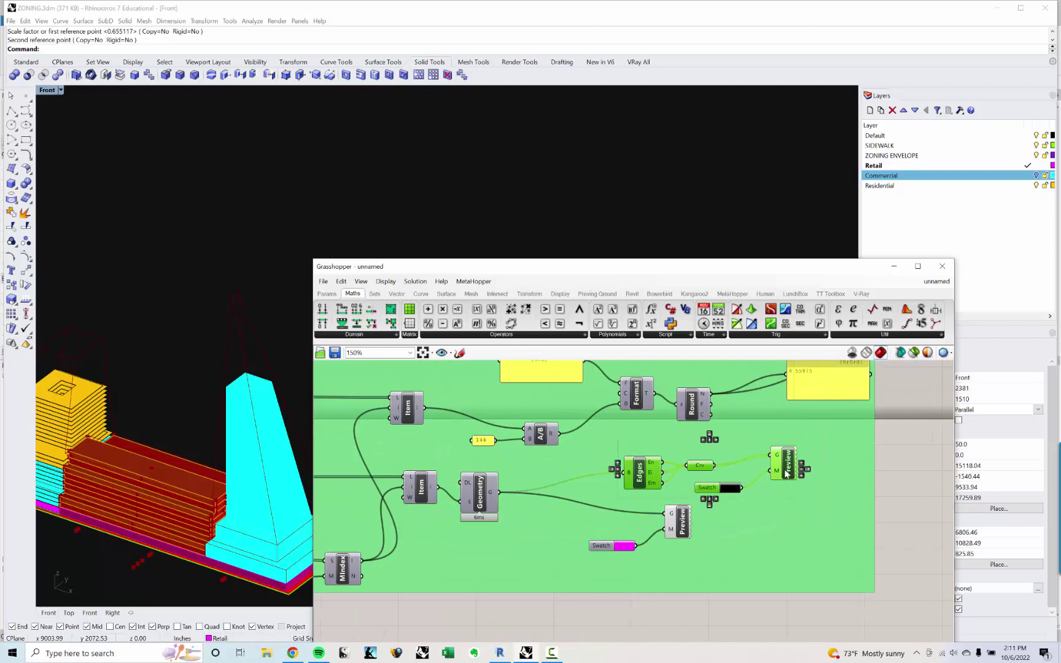
key(ctrl+v)
scroll(779, 479, down, 3)
scroll(698, 397, down, 3)
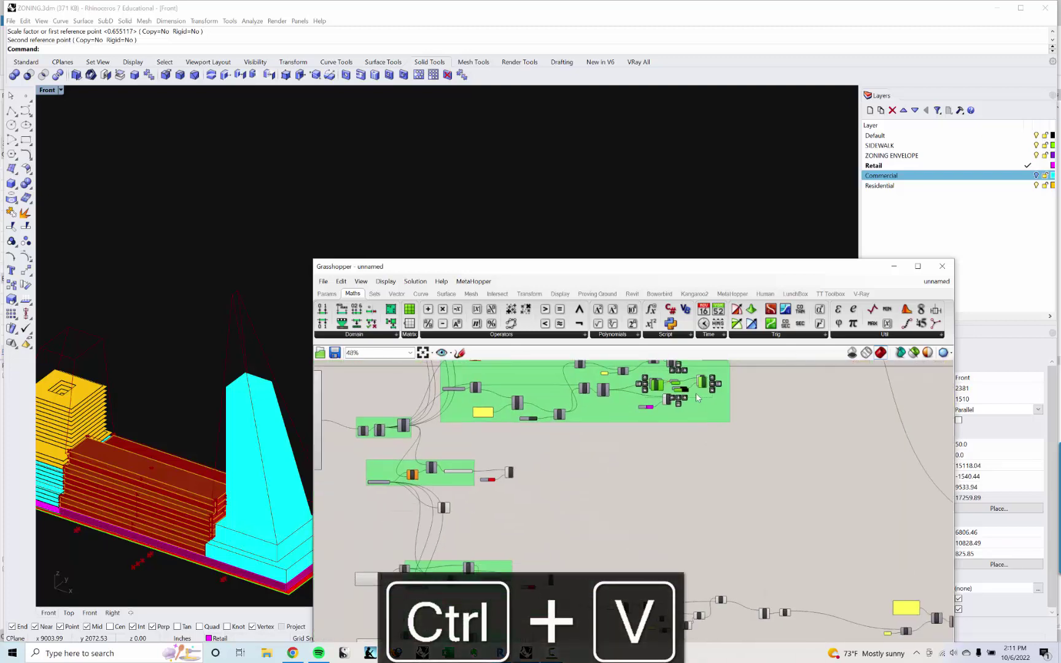
scroll(720, 512, down, 4)
drag(703, 382, 597, 495)
Feed the copied Edges component's input from the start of the commercial non-compliant chain.
scroll(792, 588, up, 6)
scroll(706, 560, up, 2)
right_drag(482, 464, 672, 483)
drag(625, 499, 666, 521)
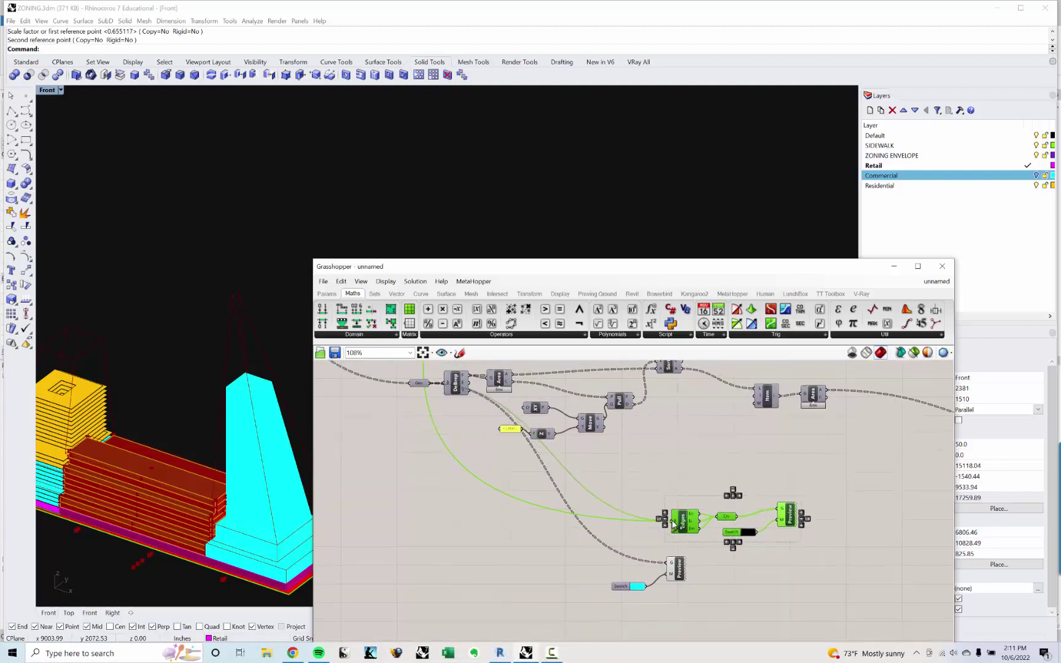
click(527, 484)
Examine the TOTAL COMMERCIAL SF panel at the end of the commercial non-compliant chain.
right_drag(528, 484, 633, 496)
scroll(553, 500, down, 2)
right_drag(513, 510, 479, 545)
scroll(492, 541, down, 4)
right_drag(707, 482, 525, 563)
scroll(627, 597, up, 3)
click(636, 599)
scroll(623, 604, up, 1)
scroll(623, 583, up, 3)
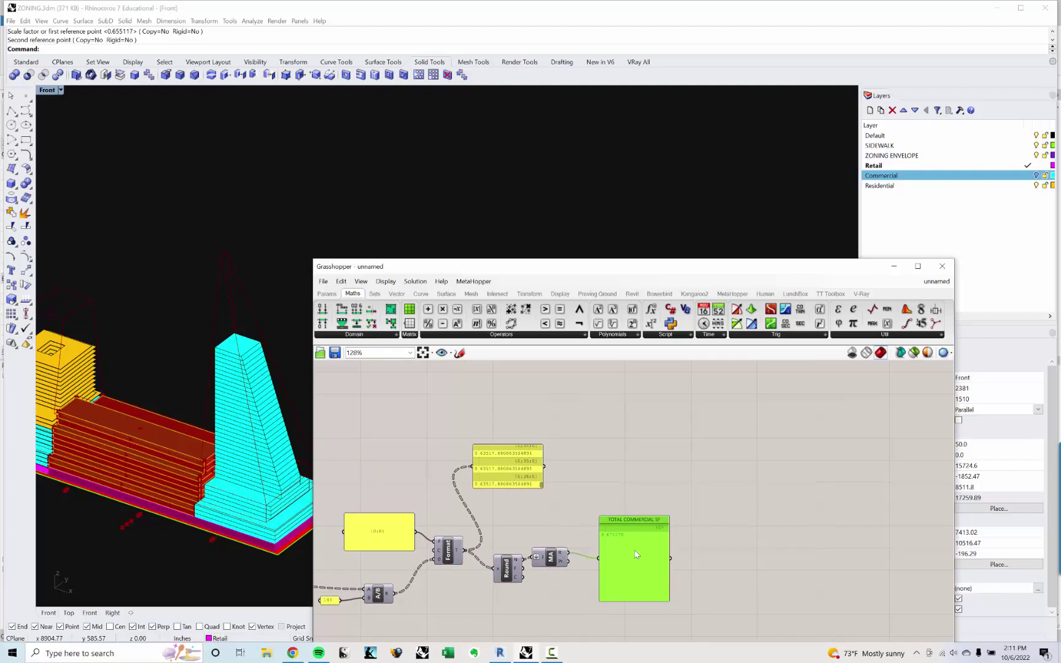
Reposition the Grasshopper window over the Rhino viewport so the whole definition can be seen.
right_drag(670, 502, 617, 531)
scroll(608, 500, down, 3)
scroll(596, 497, down, 2)
scroll(616, 531, down, 2)
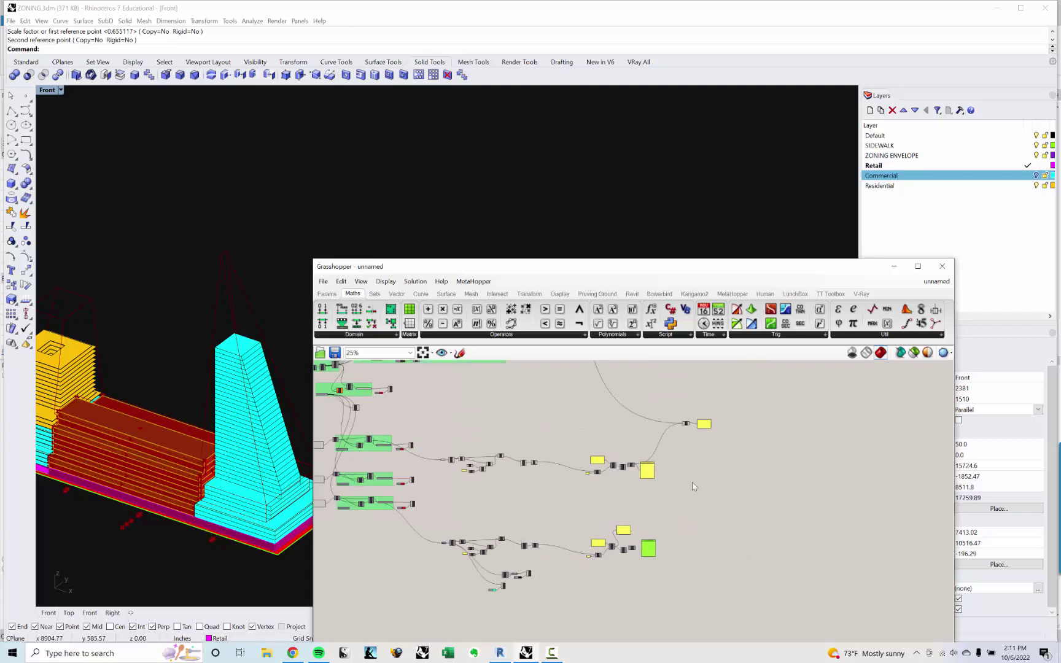
right_drag(724, 452, 689, 542)
mouse_move(680, 450)
right_down()
mouse_move(696, 521)
mouse_move(678, 464)
right_up()
scroll(696, 521, down, 2)
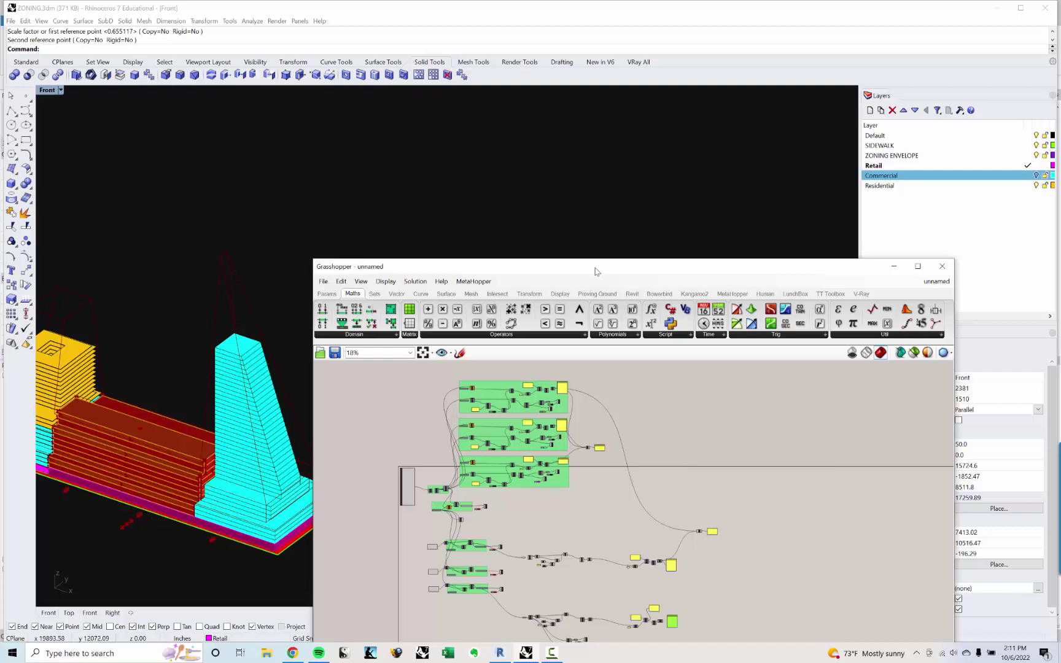
drag(595, 270, 490, 139)
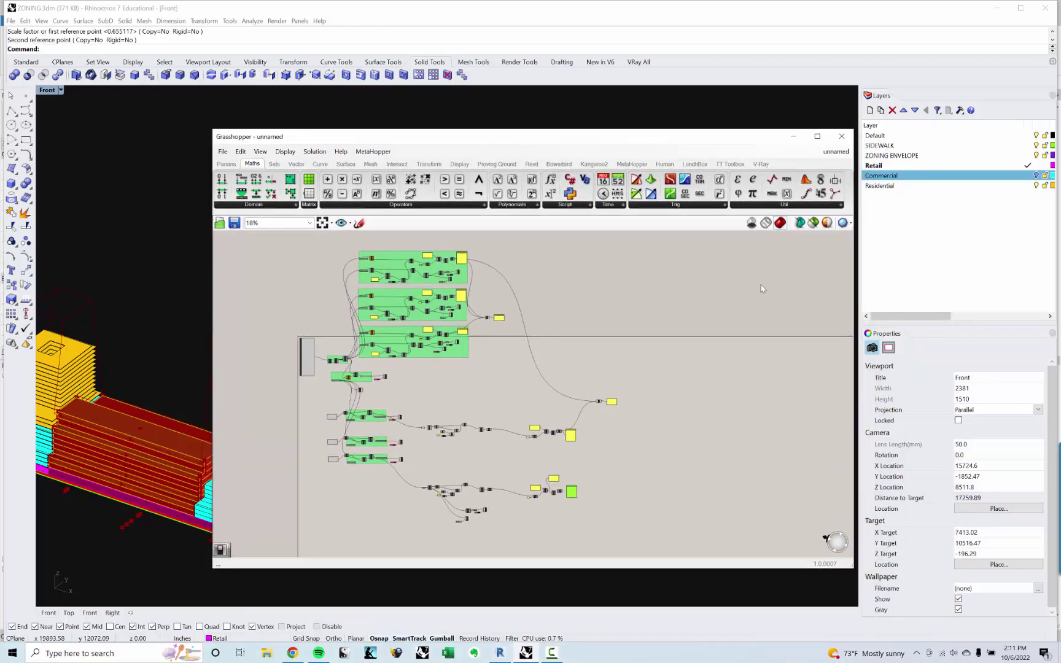